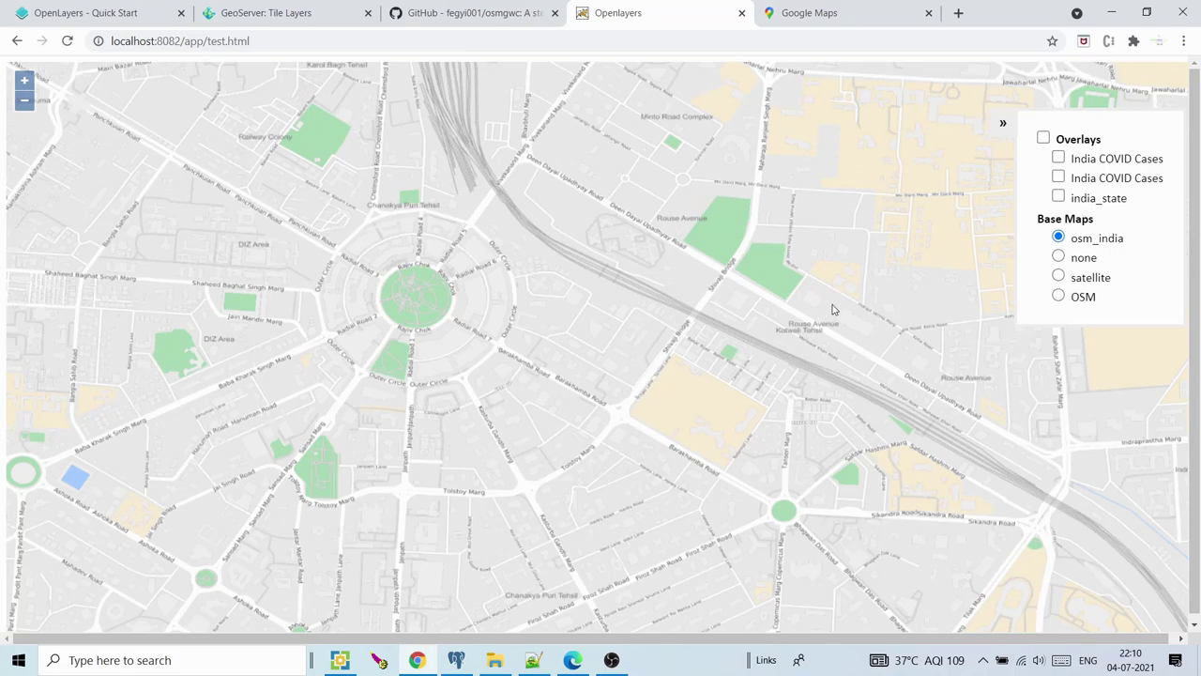
Cycle the base map through standard OSM and satellite tiles, ending back on osm_india
click(1060, 295)
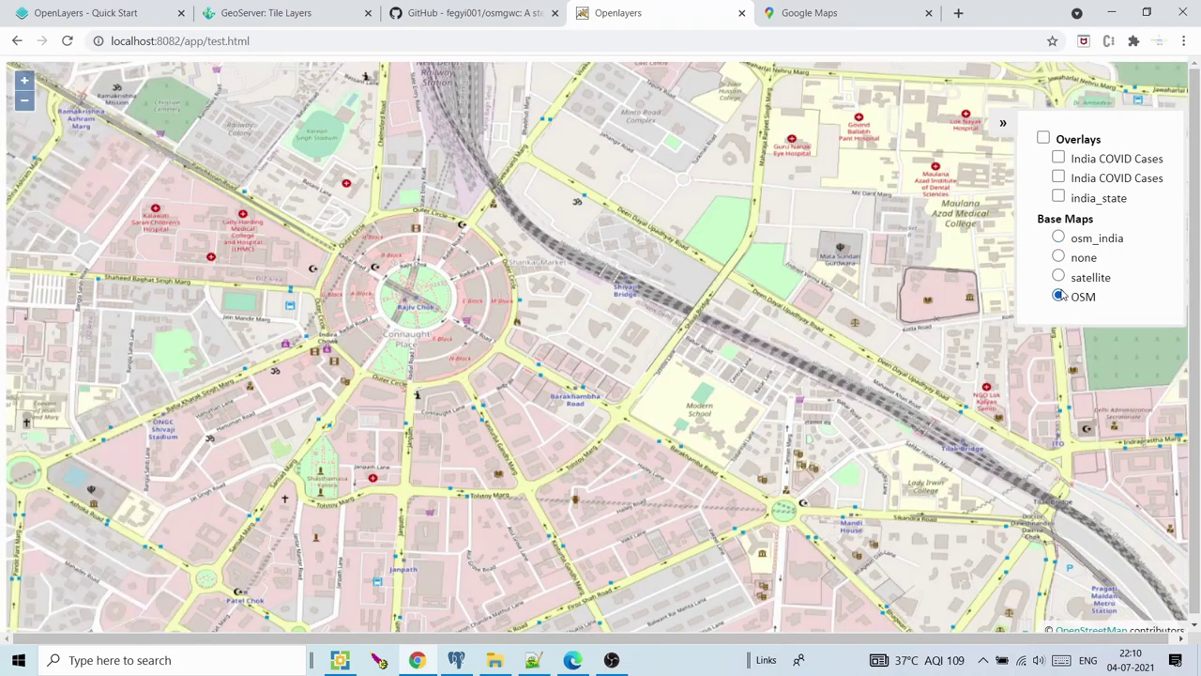
click(1059, 279)
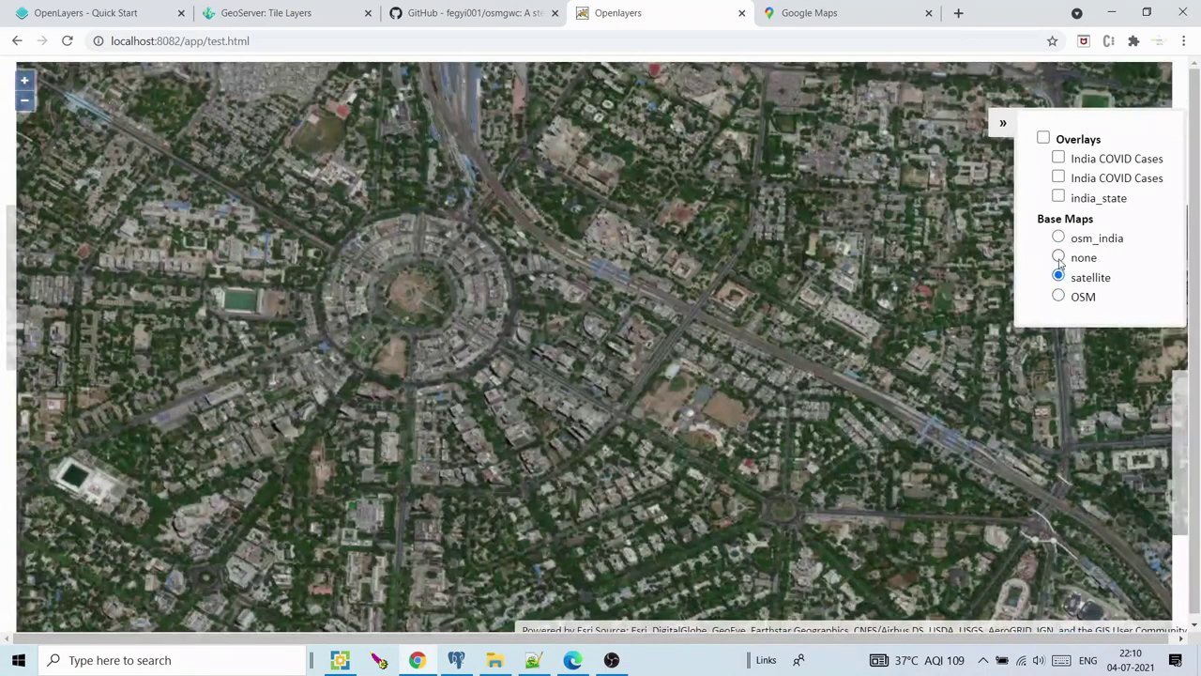
click(1058, 242)
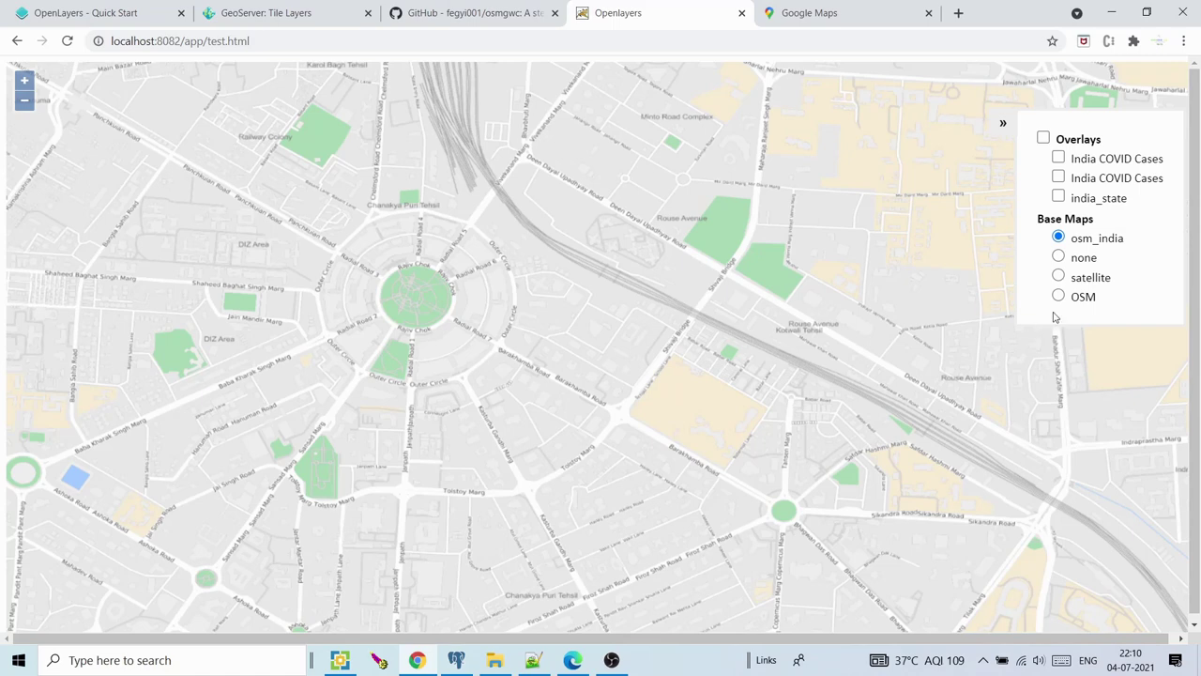
click(1058, 297)
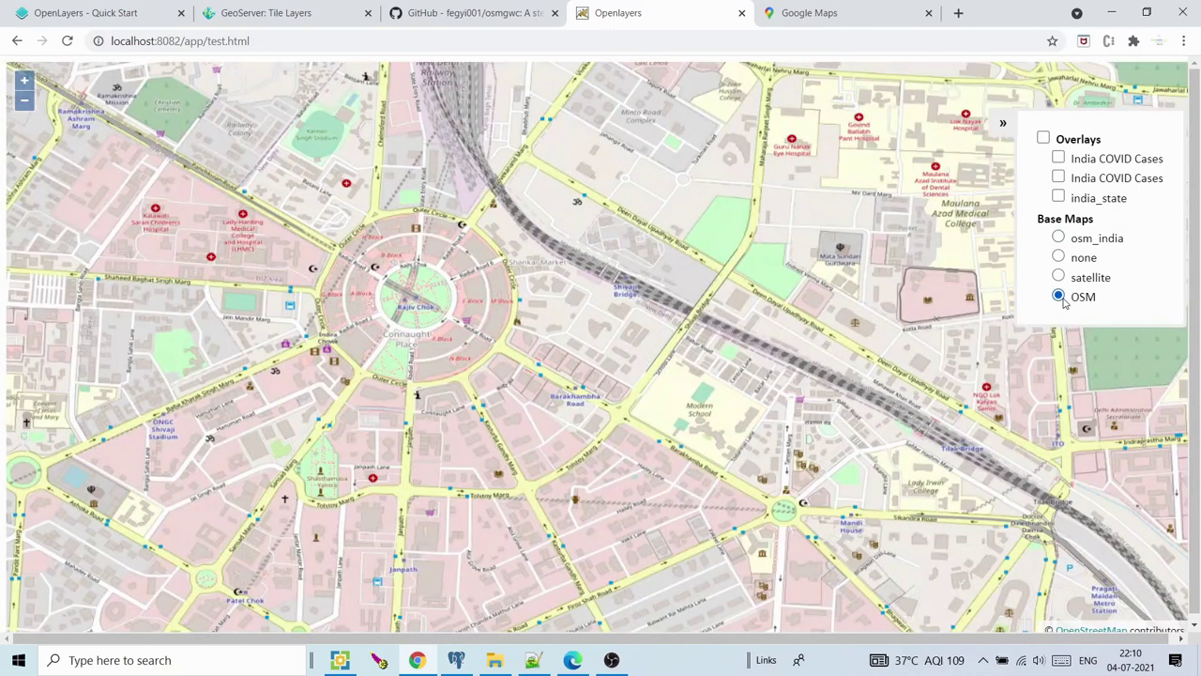
click(1064, 246)
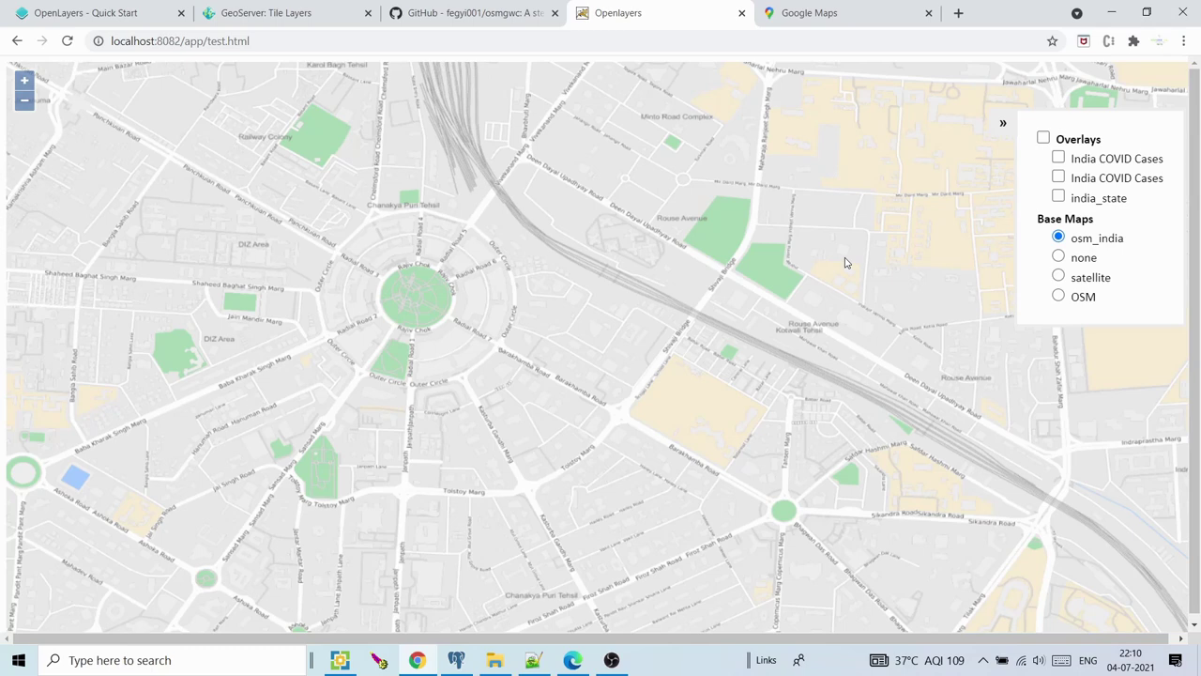
Compare the map with the Google Maps view of Delhi and glance at the osmgwc README
click(814, 14)
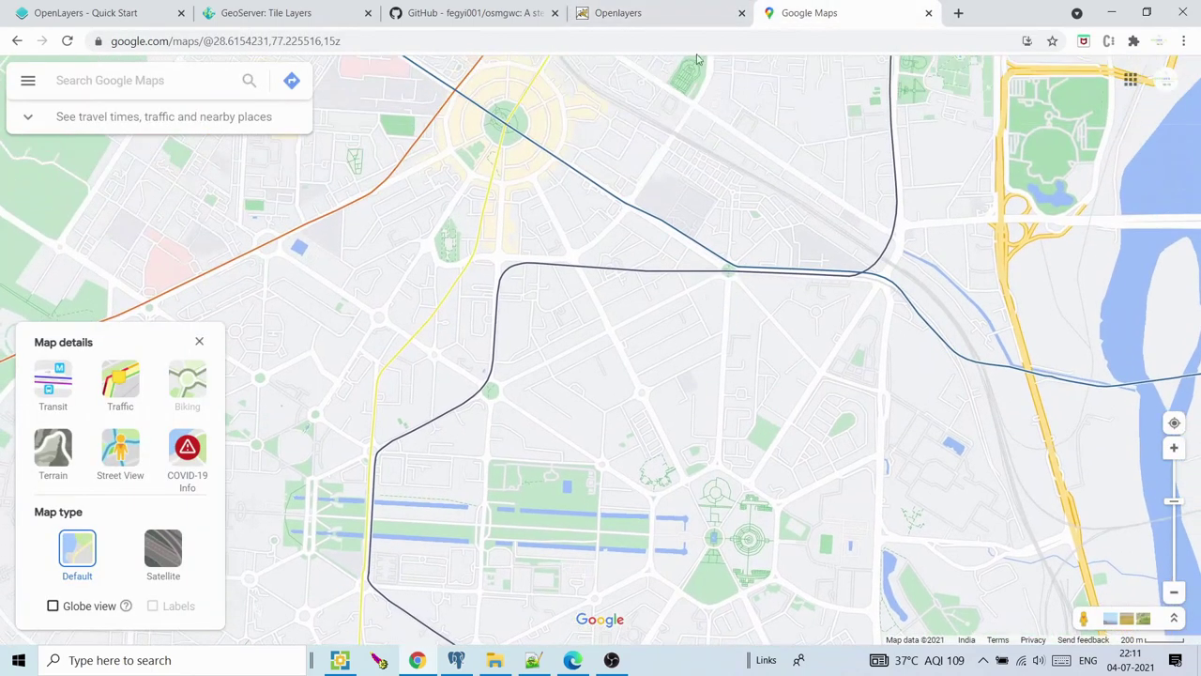
click(690, 24)
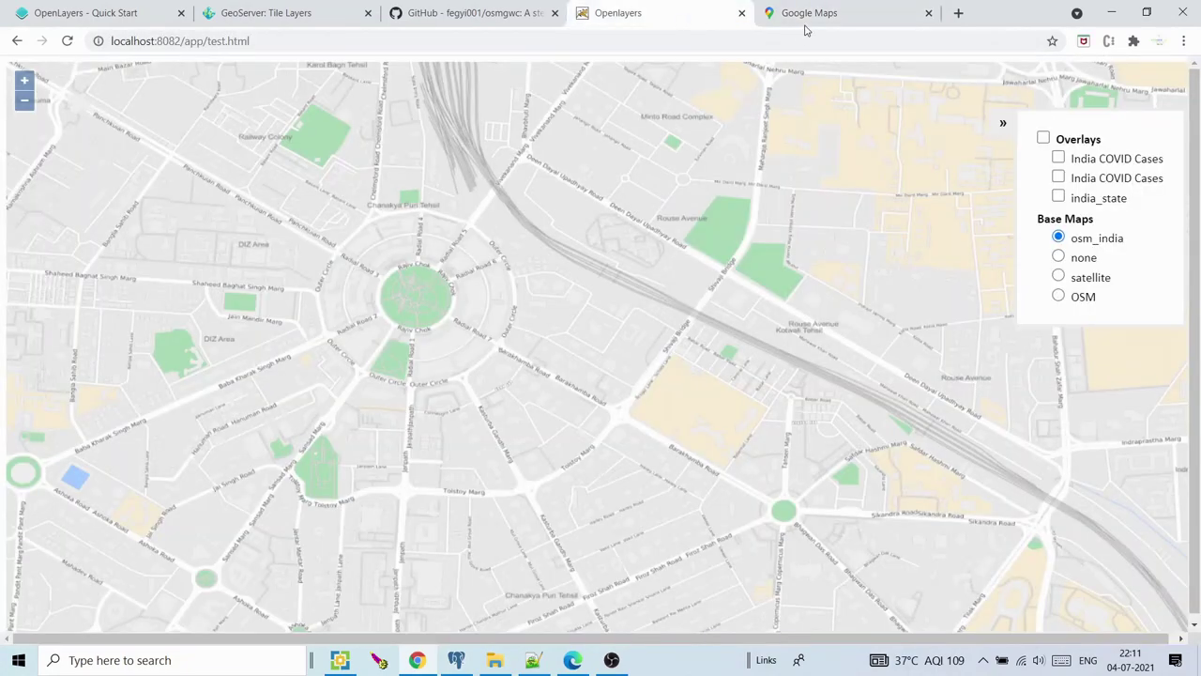
click(810, 27)
click(705, 14)
click(805, 14)
click(690, 13)
click(492, 13)
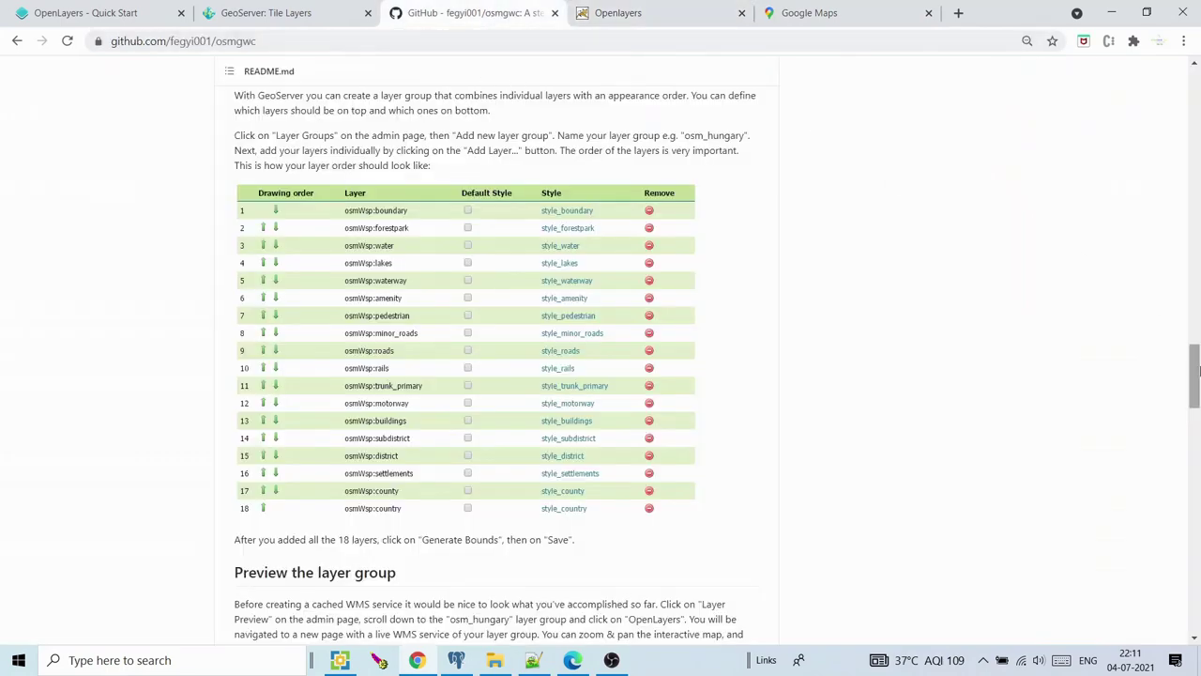
drag(1194, 394, 1194, 94)
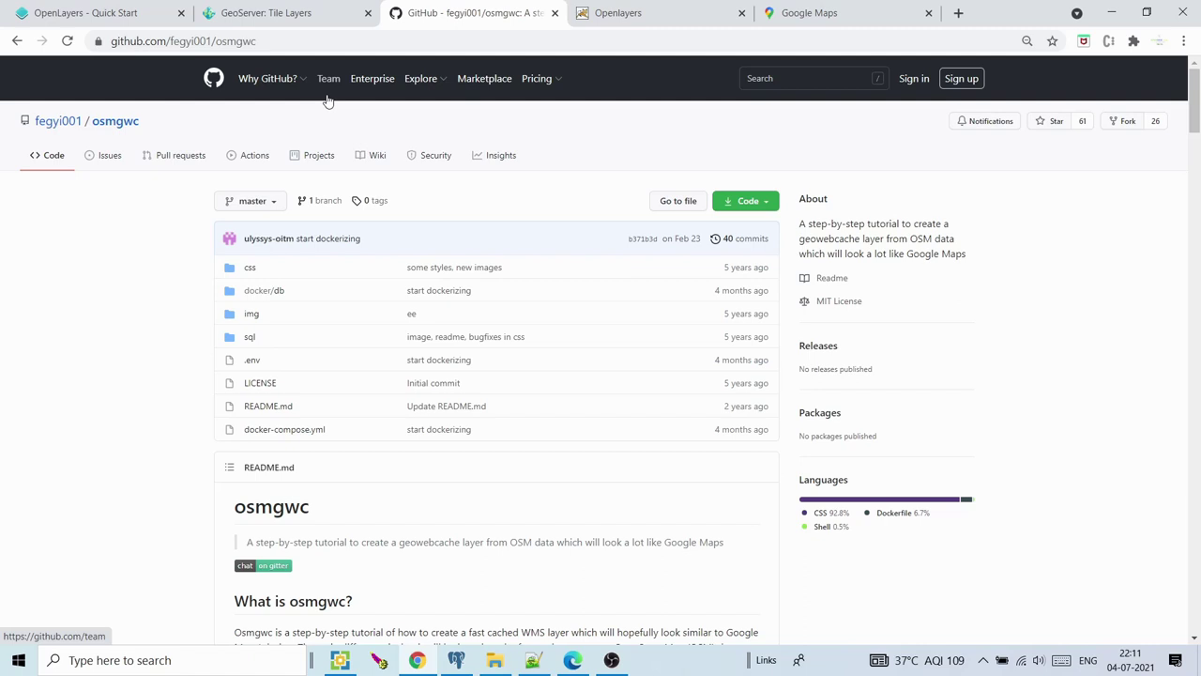
click(674, 10)
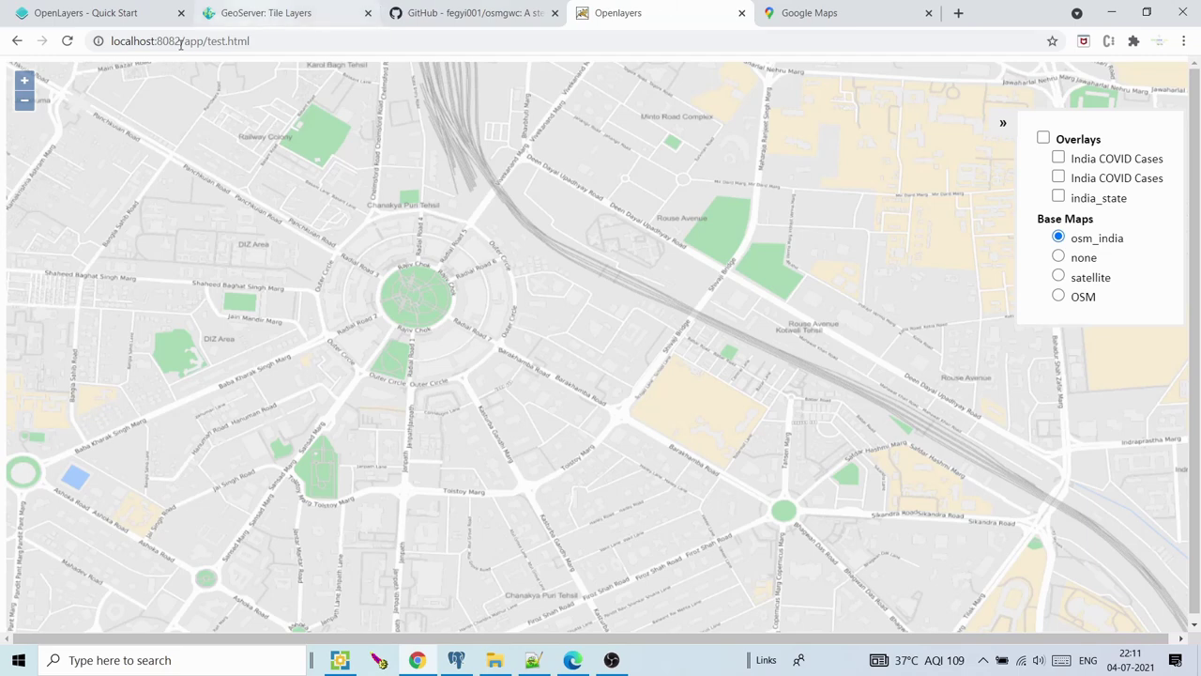
Zoom the osm_india map out two levels and back in, checking it against Google Maps
click(23, 102)
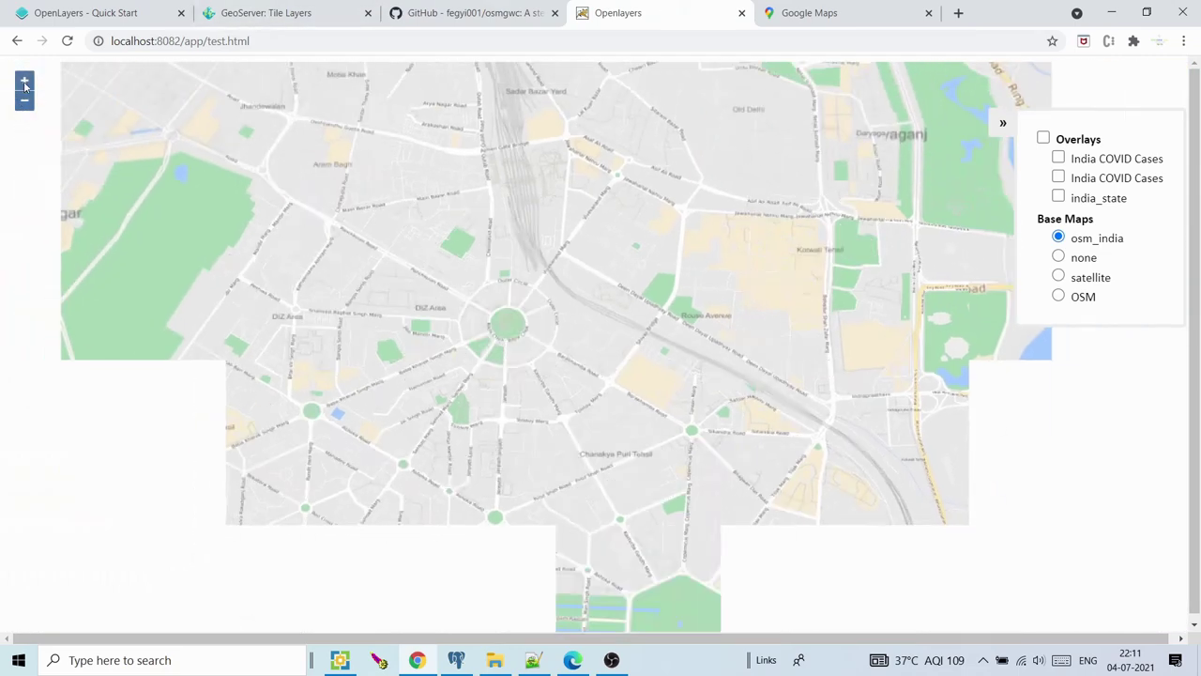
click(24, 102)
click(24, 82)
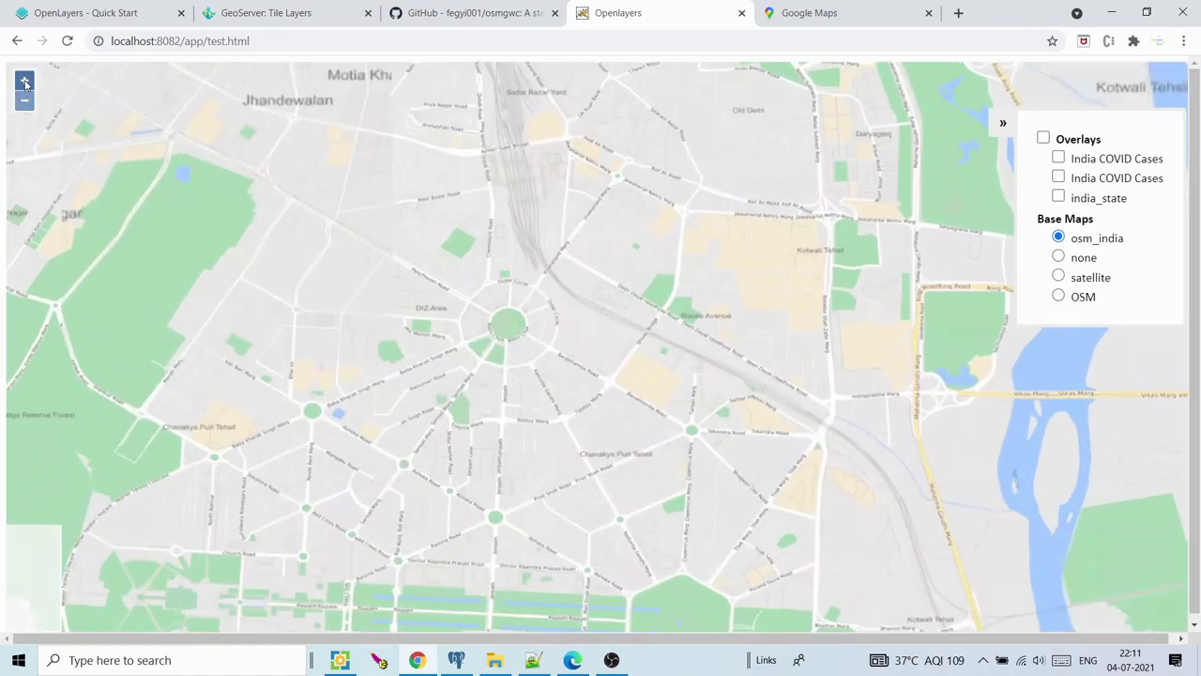
click(25, 81)
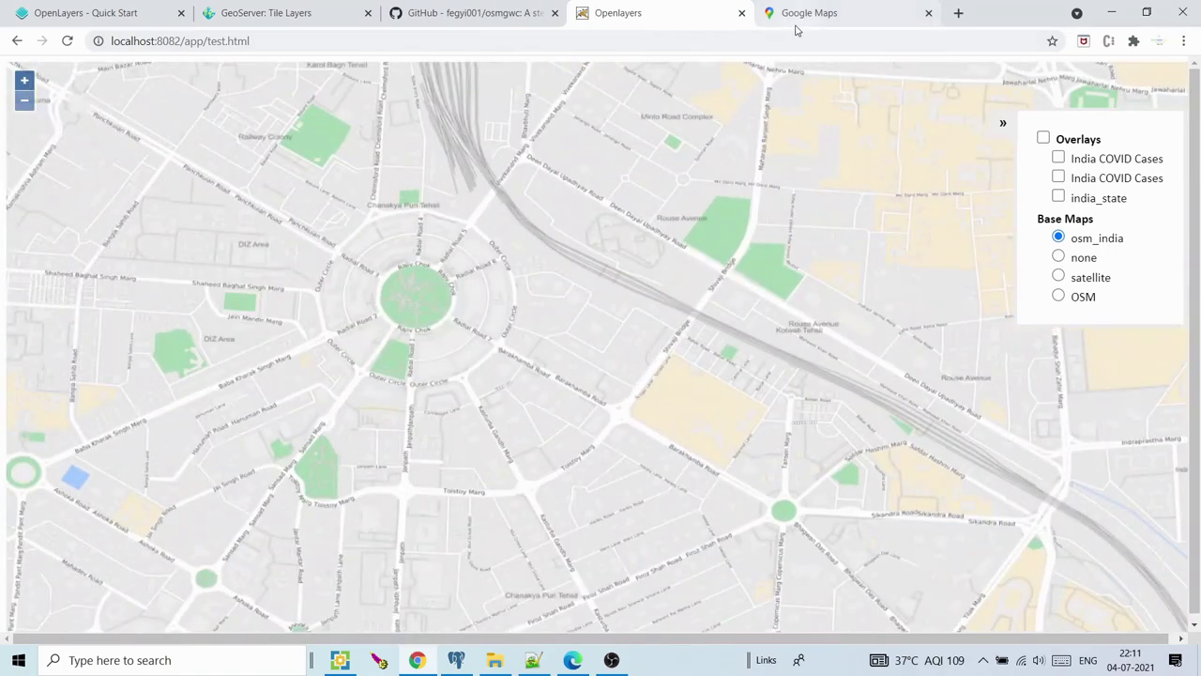
click(798, 23)
click(703, 15)
click(835, 11)
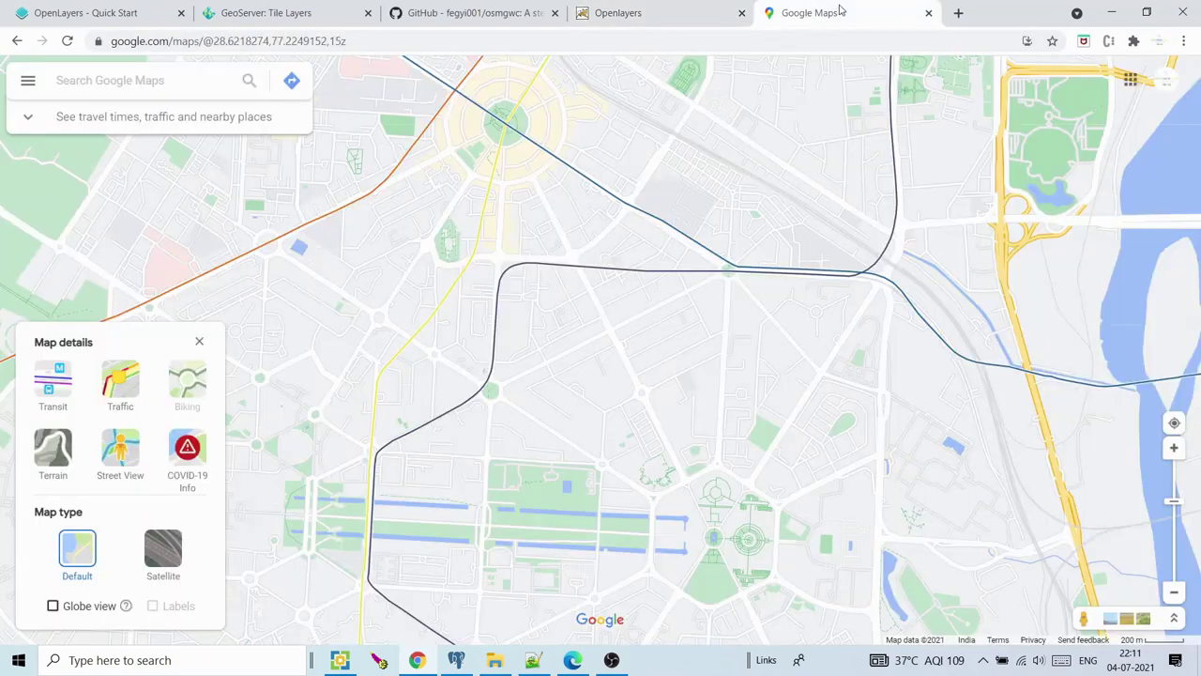
click(680, 10)
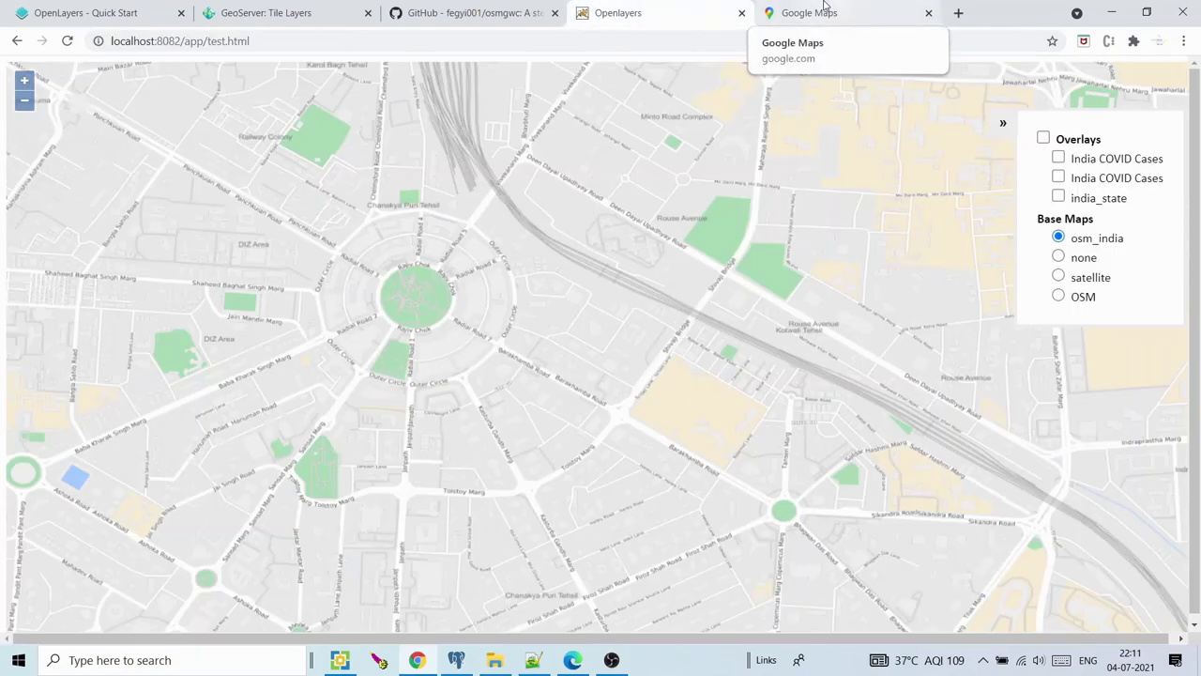
click(826, 10)
click(699, 11)
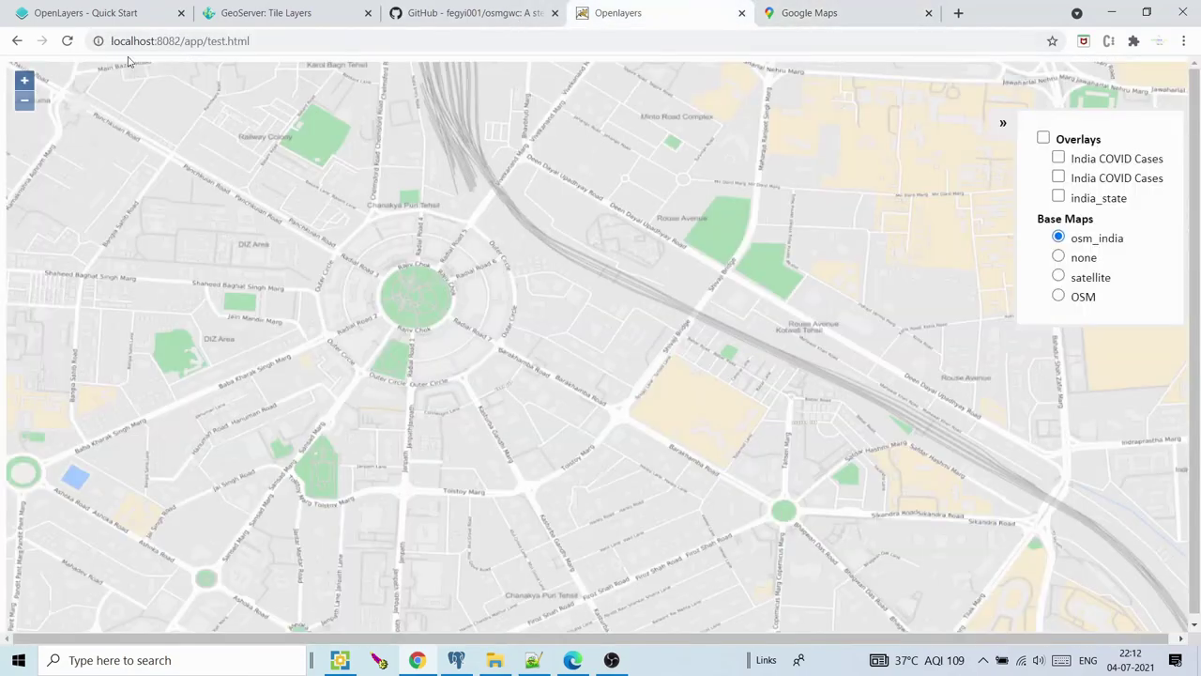
Zoom the osm_india map out seven levels, back in two, and recompare with Google Maps
click(26, 101)
click(26, 101)
click(25, 101)
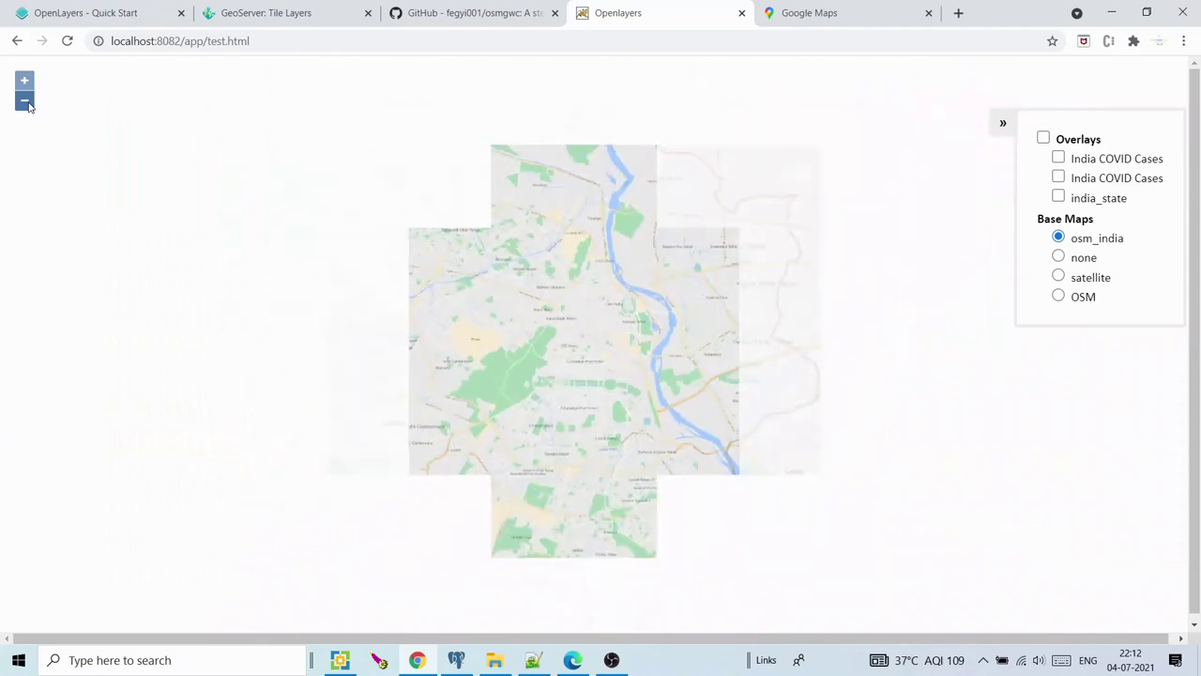
click(26, 102)
click(26, 102)
click(25, 101)
click(25, 101)
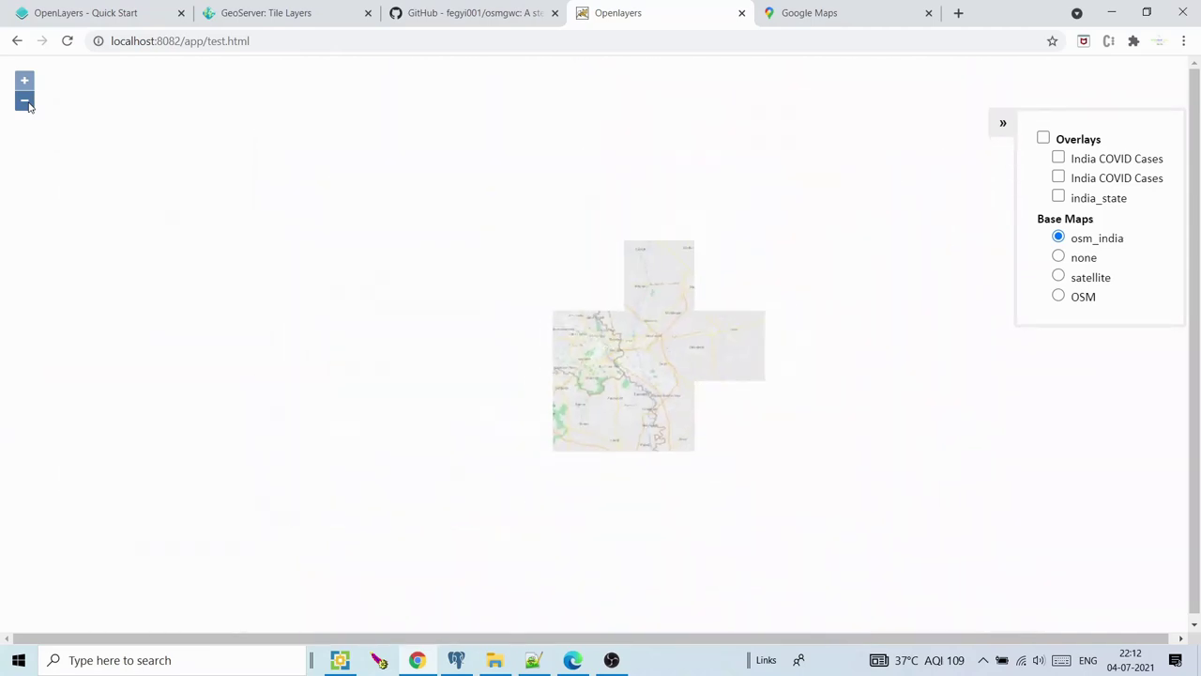
click(26, 82)
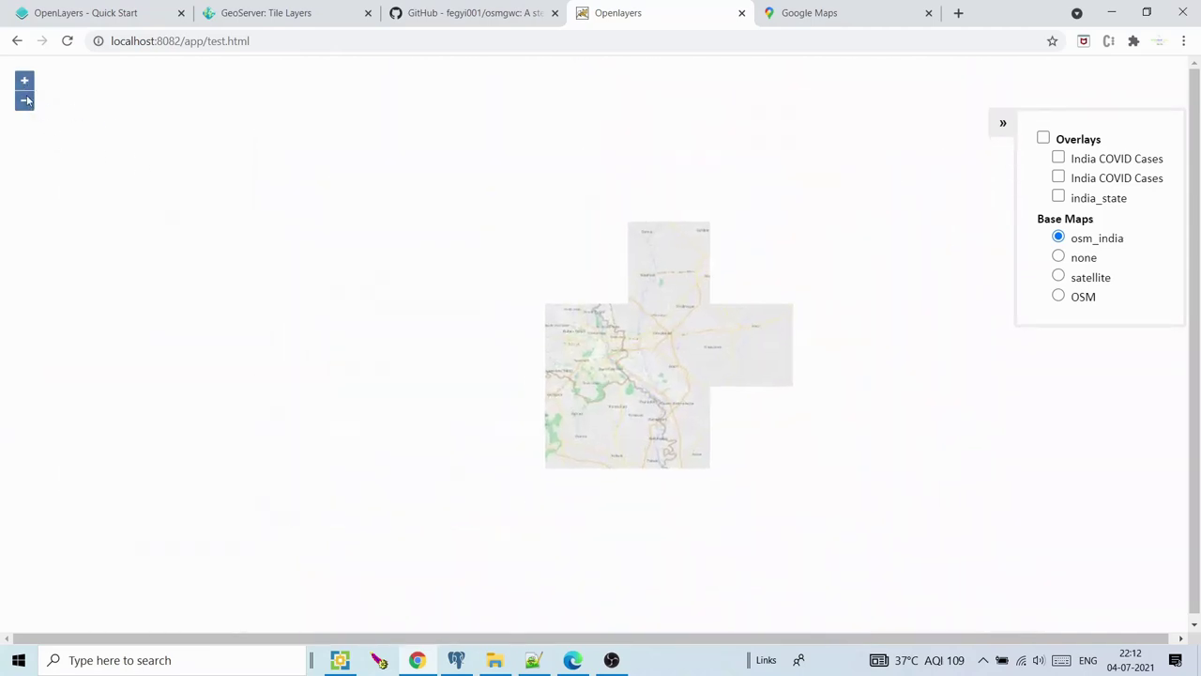
click(25, 82)
click(837, 8)
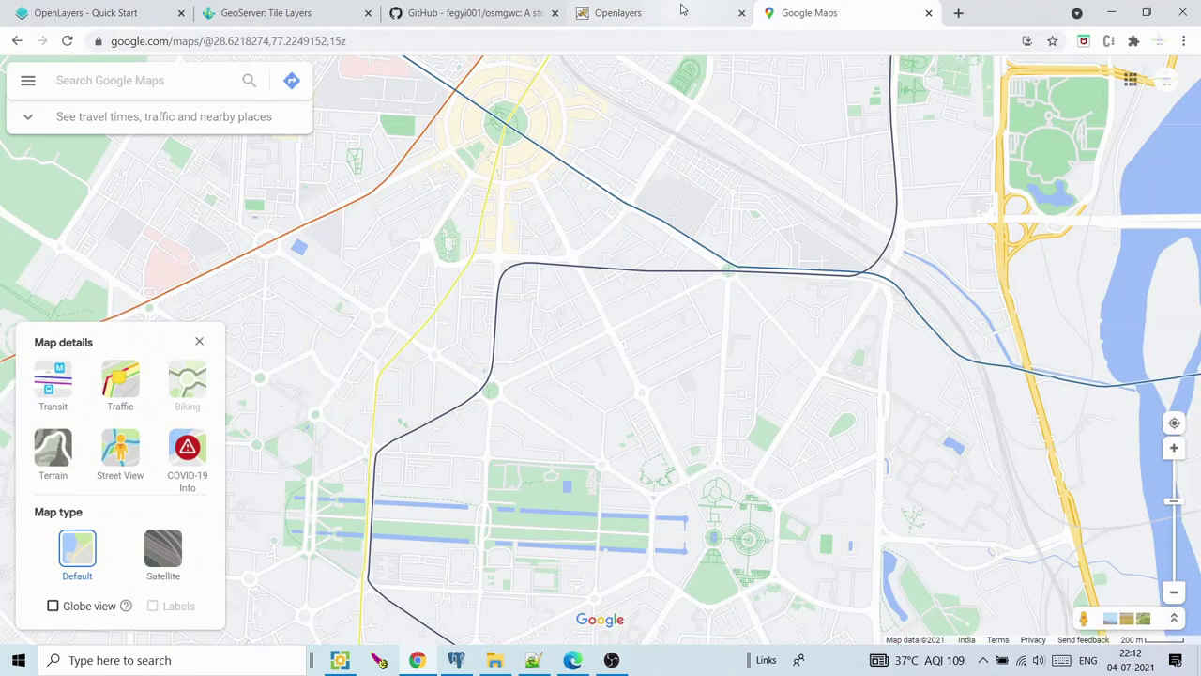
click(629, 12)
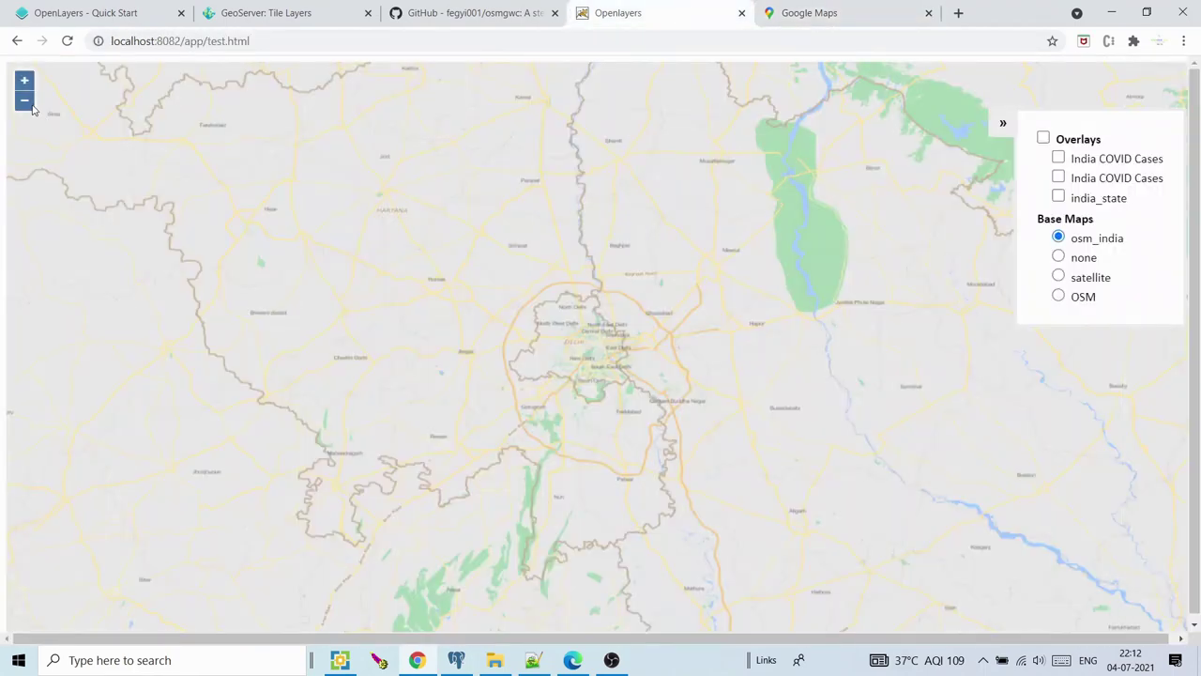
Frame and center all of India in the osm_india map, then bring Google Maps forward
click(25, 102)
click(25, 101)
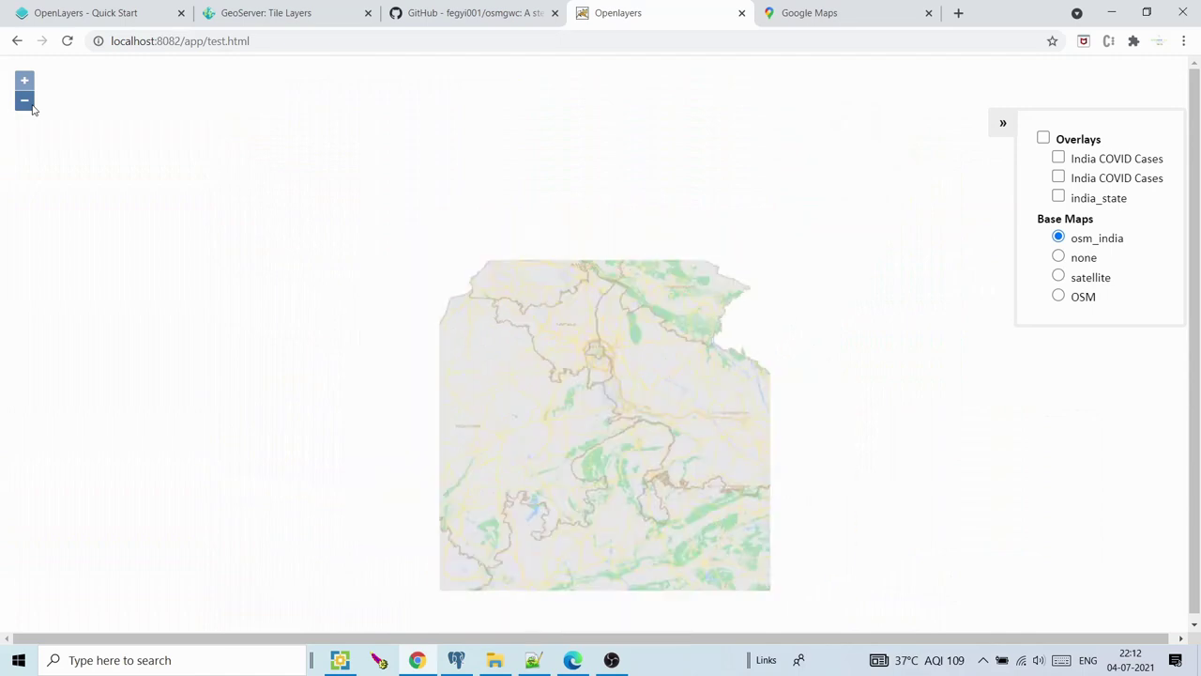
double_click(394, 303)
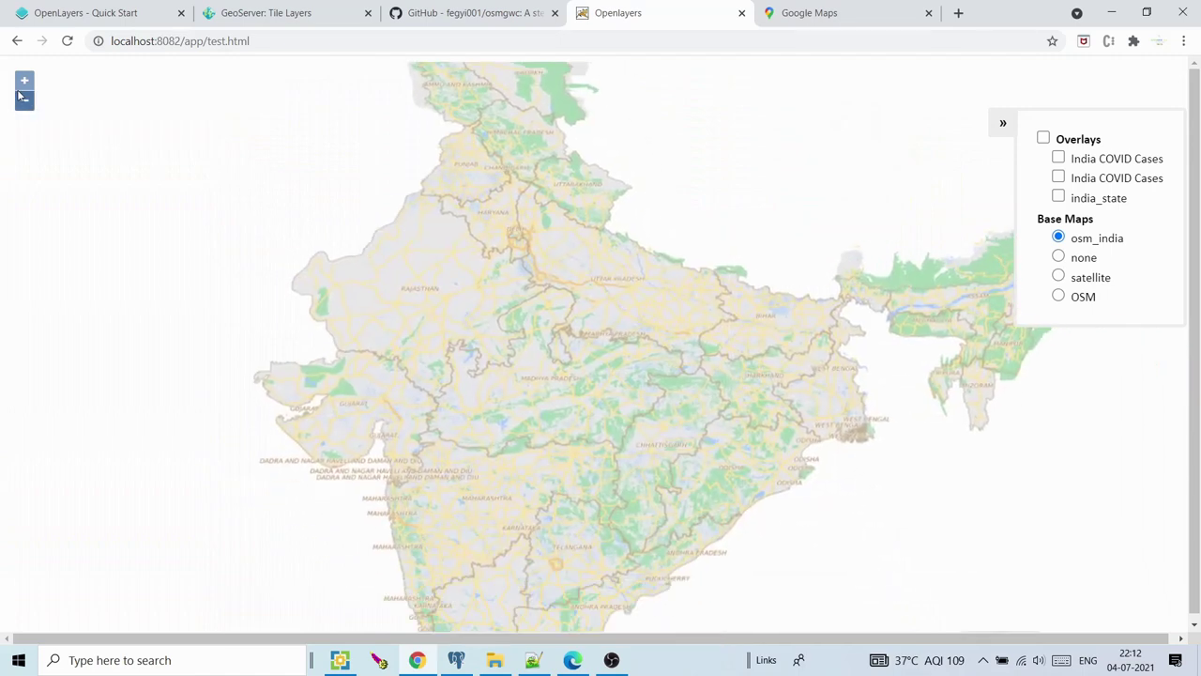
click(25, 101)
drag(396, 201, 364, 163)
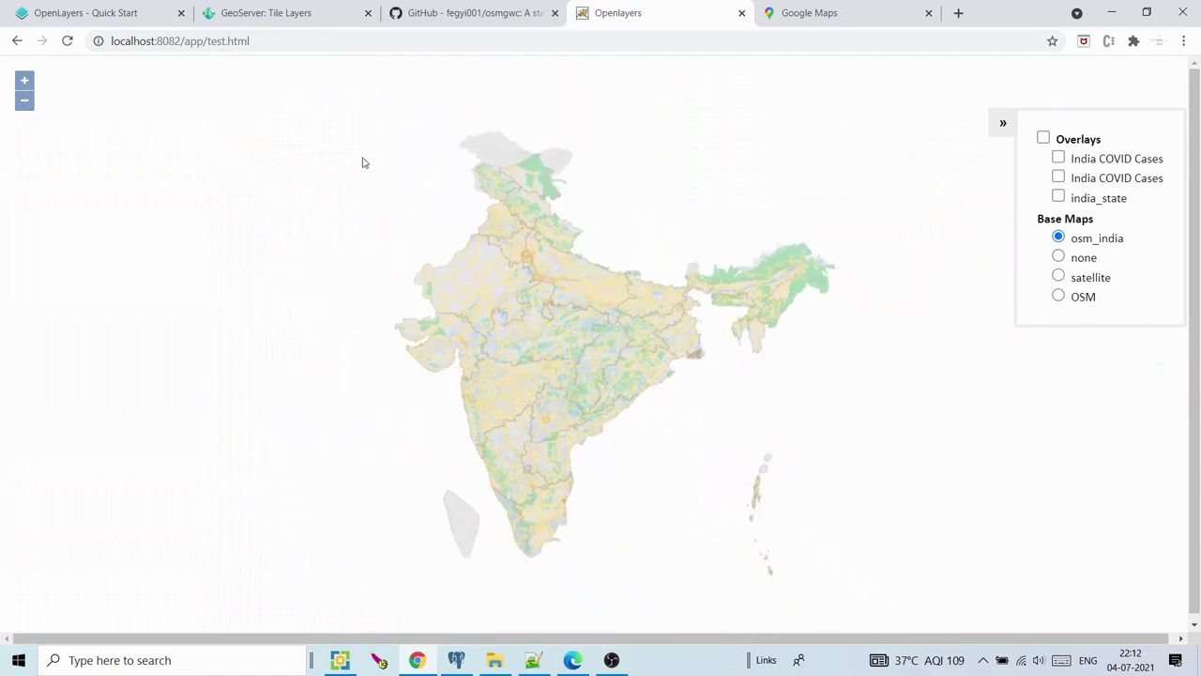
click(844, 12)
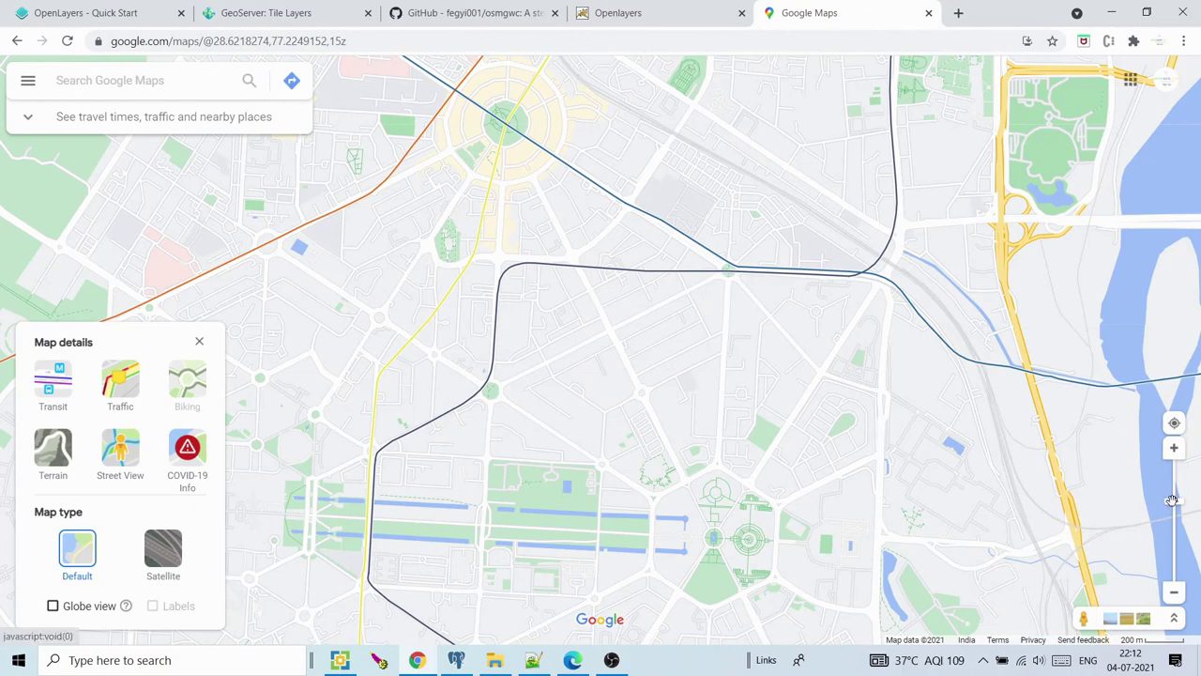
Zoom Google Maps out from Delhi until India fills the view, then return to the OpenLayers map
drag(1176, 507, 1173, 544)
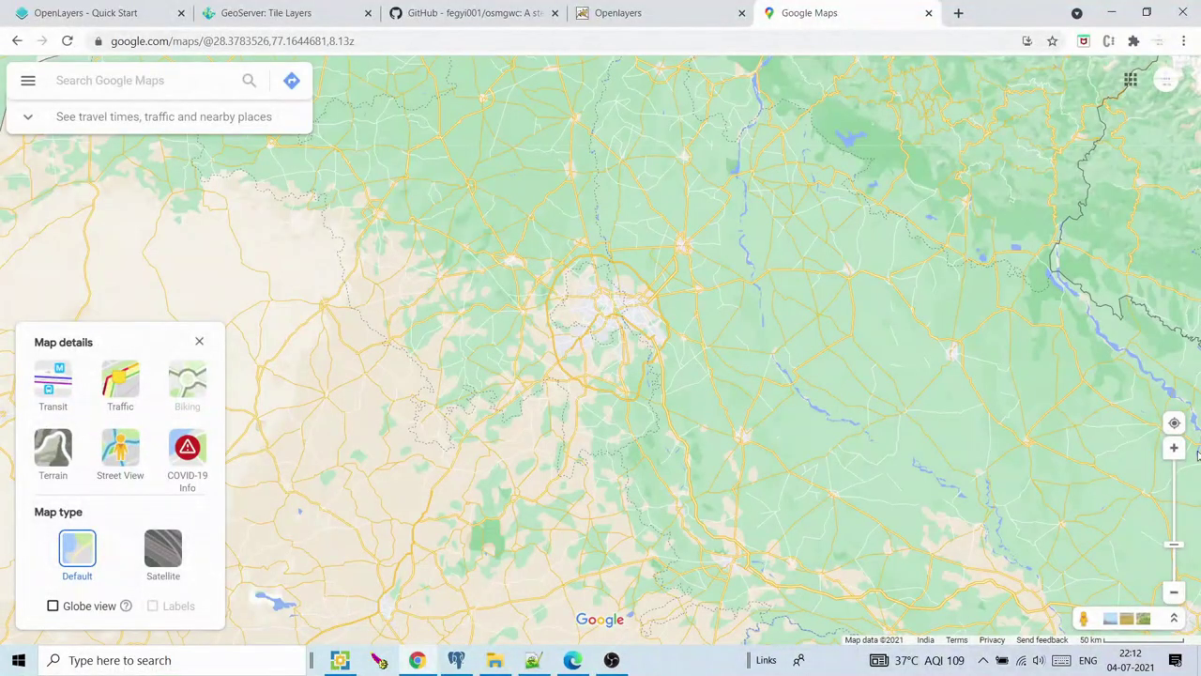
drag(1174, 545, 1173, 559)
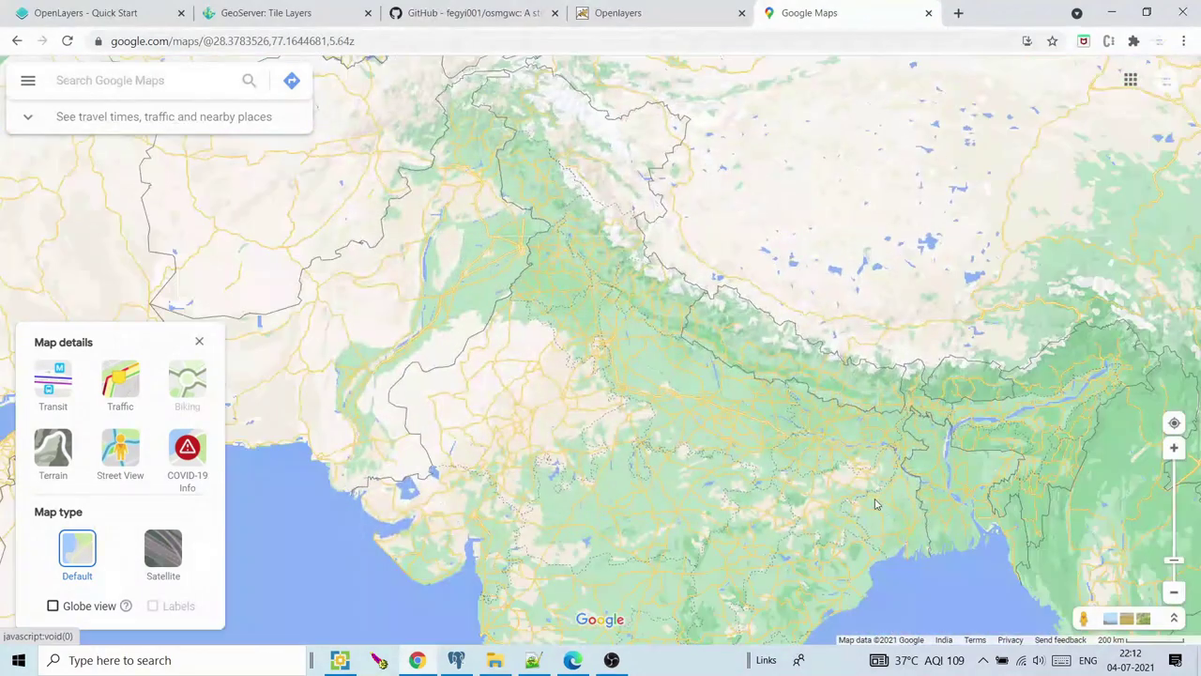
click(1176, 569)
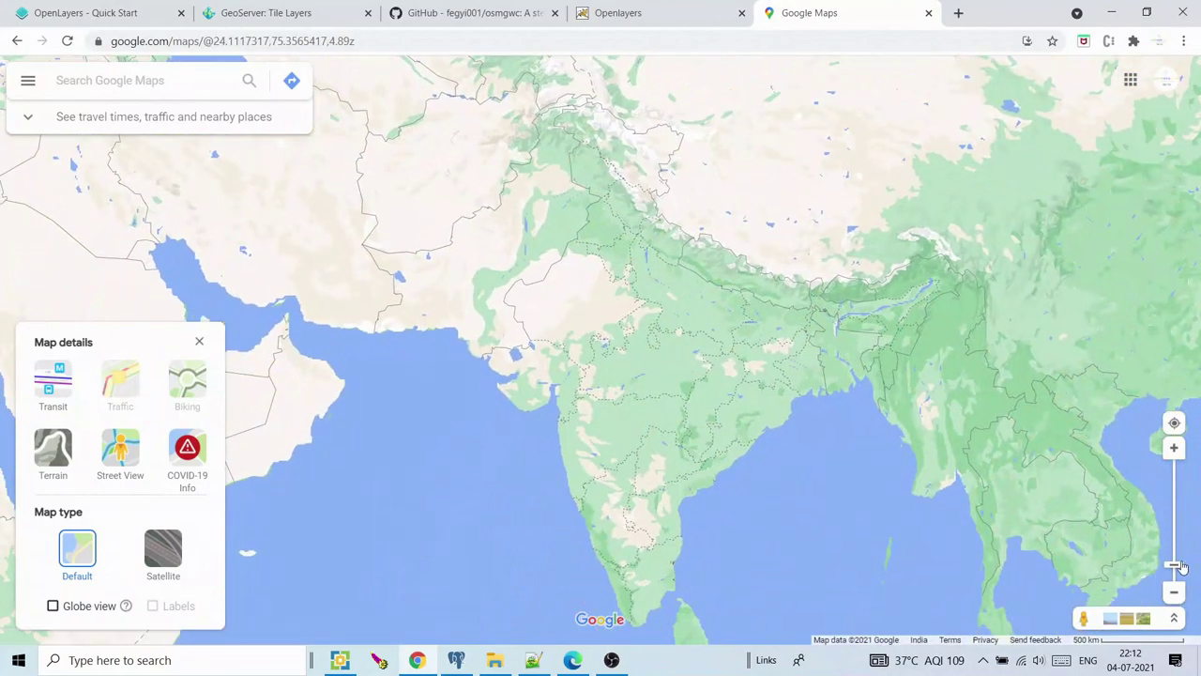
click(1174, 448)
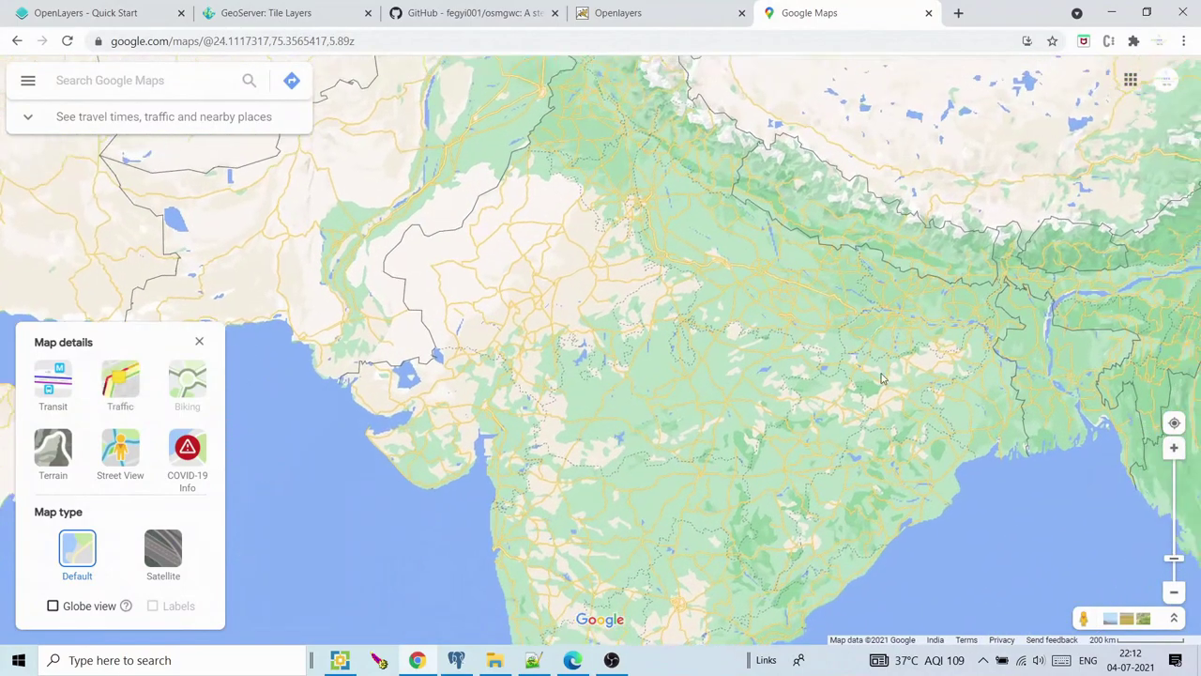
click(669, 6)
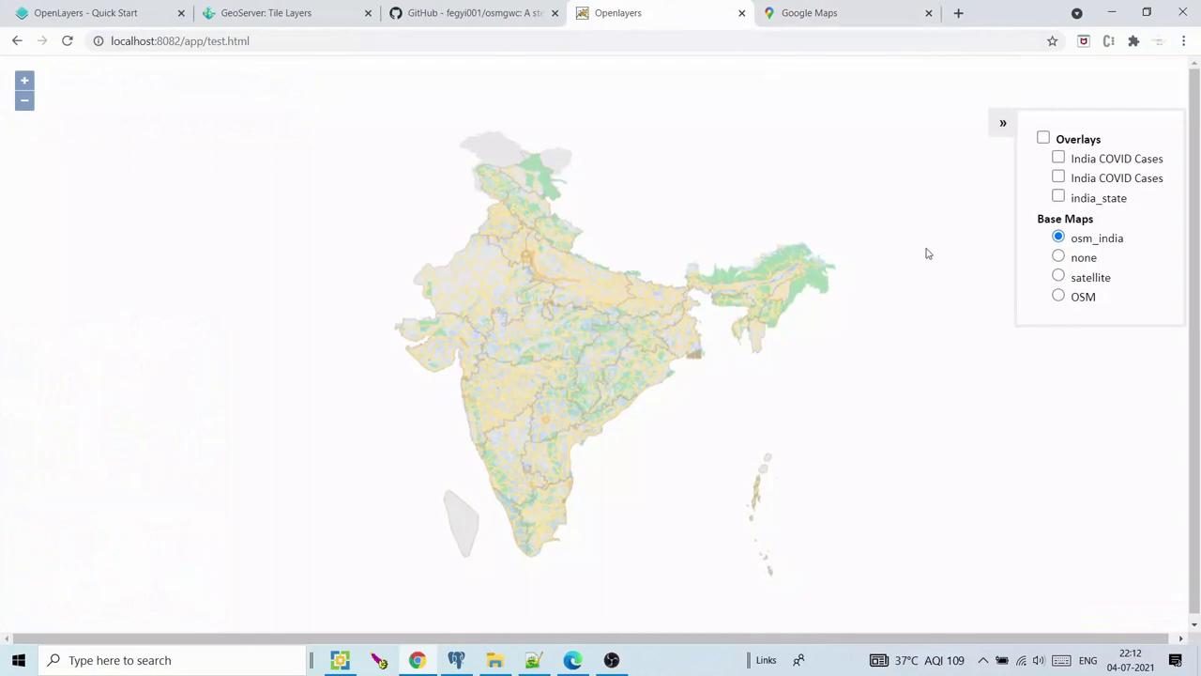
Zoom the osm_india map in one level, recentre India and compare with Google Maps
click(24, 80)
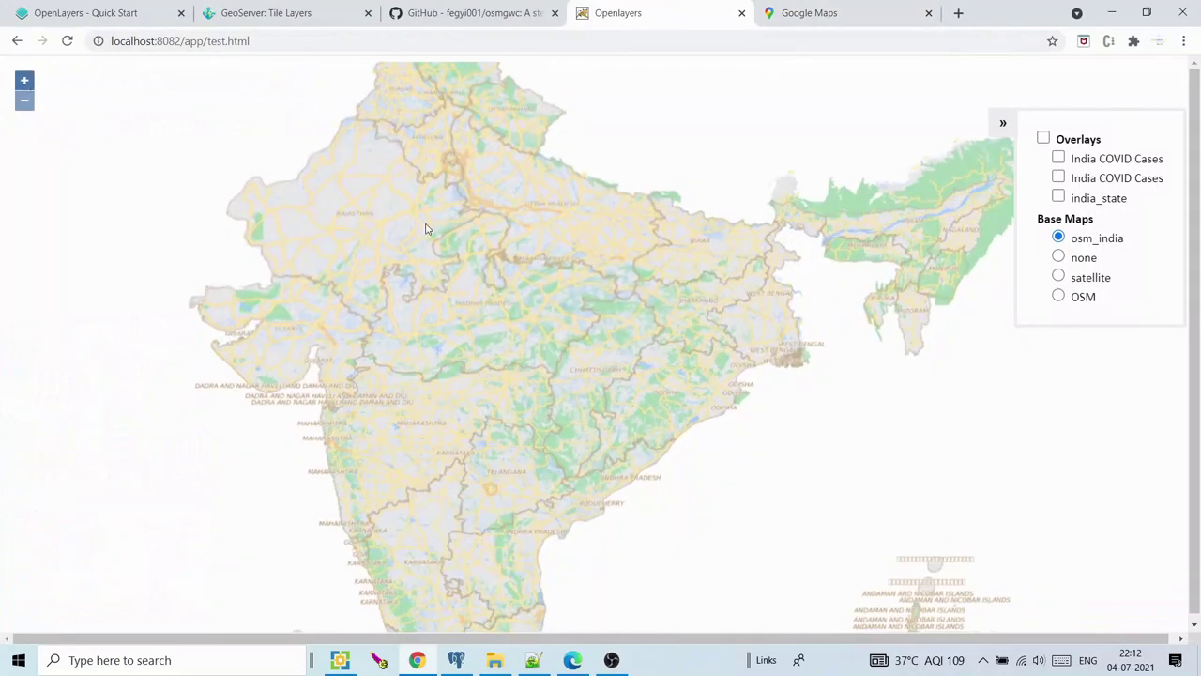
drag(419, 206, 438, 260)
click(818, 11)
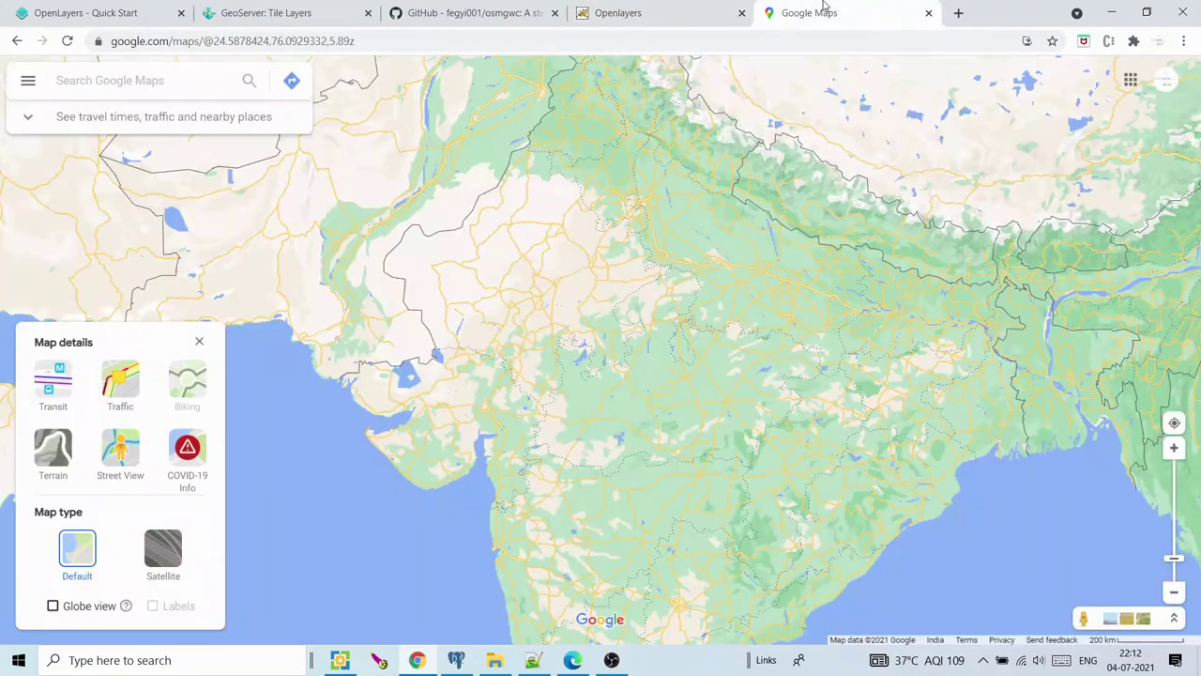
click(682, 9)
click(809, 10)
click(668, 7)
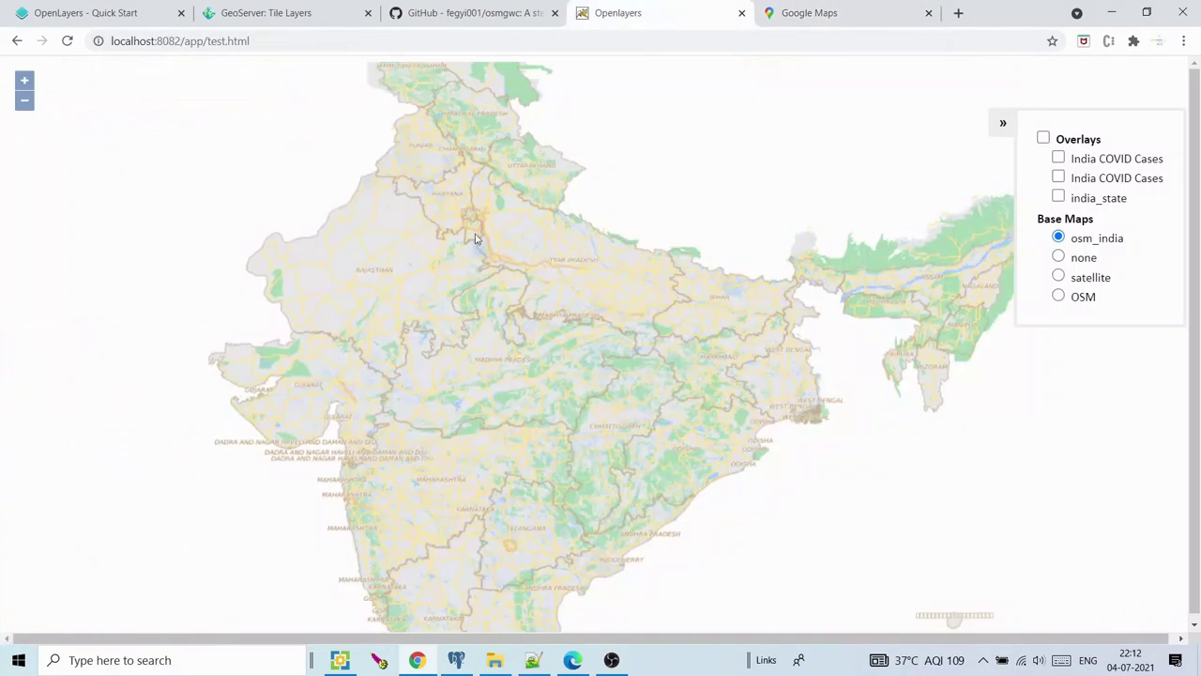
Zoom the osm_india map in toward Delhi, keeping the city centred
scroll(474, 218, up, 1)
scroll(474, 220, up, 2)
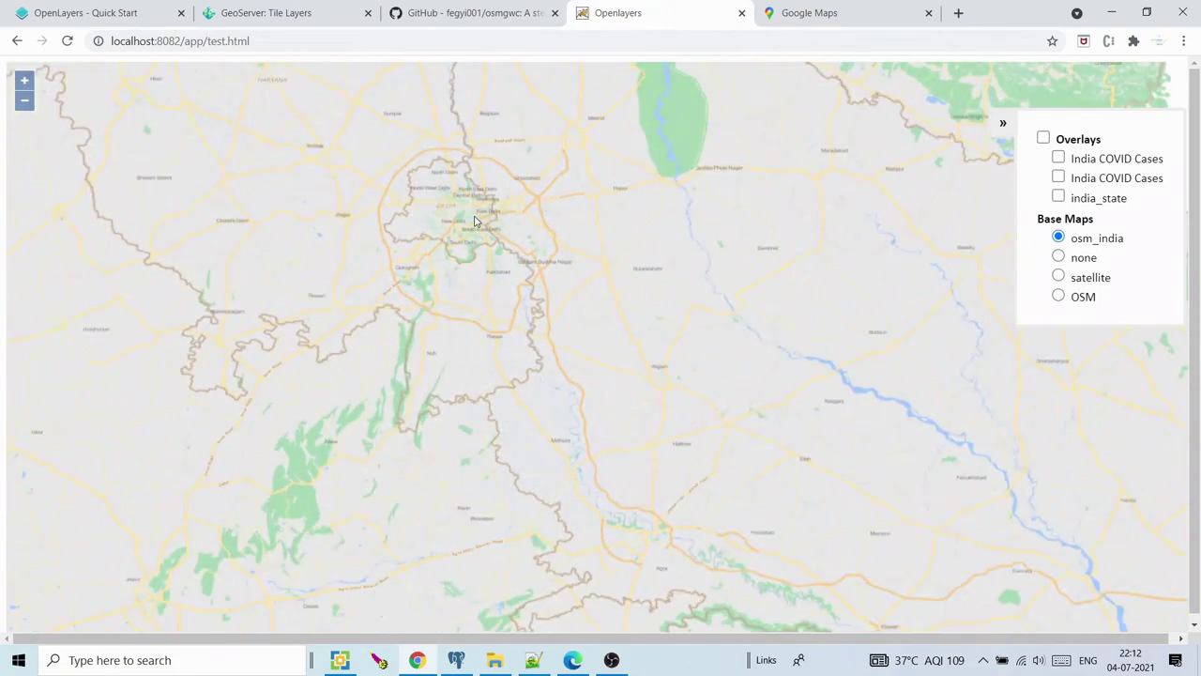
scroll(474, 221, up, 3)
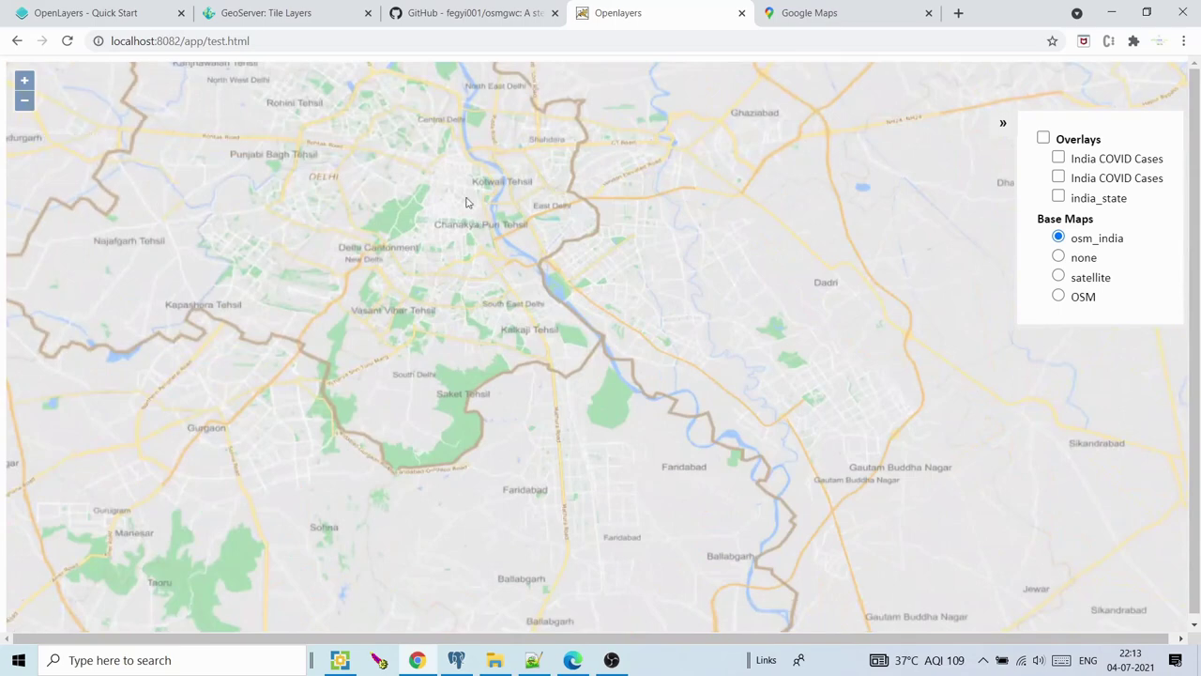
drag(467, 202, 493, 282)
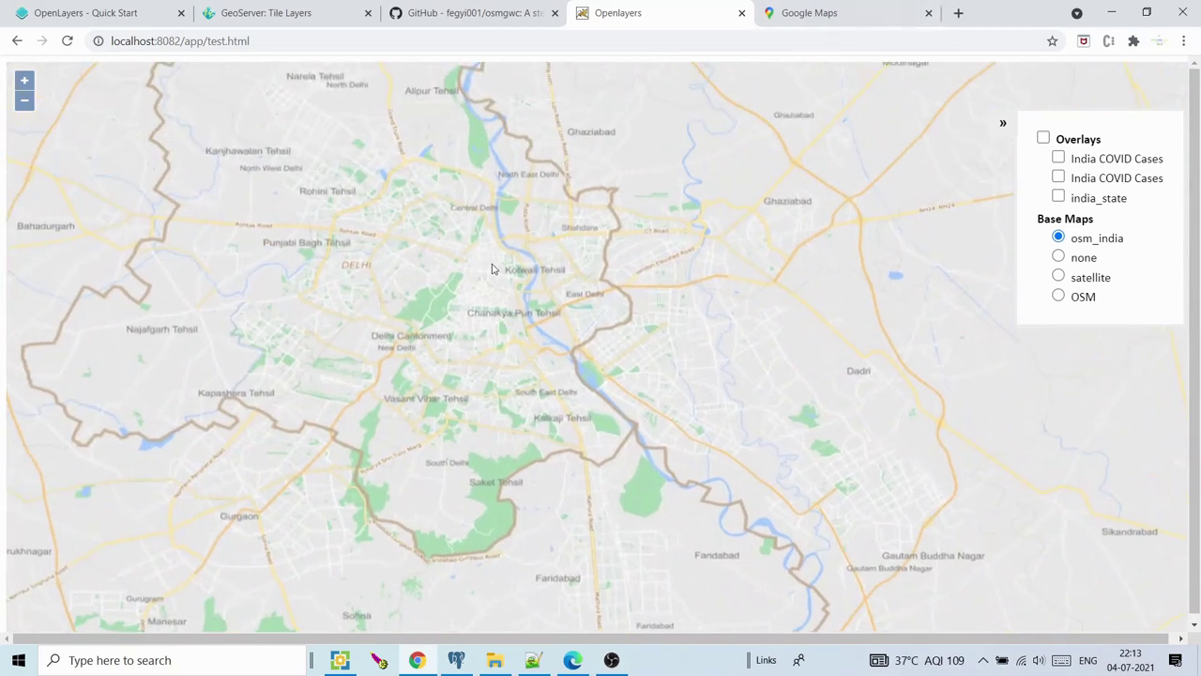
scroll(491, 269, up, 2)
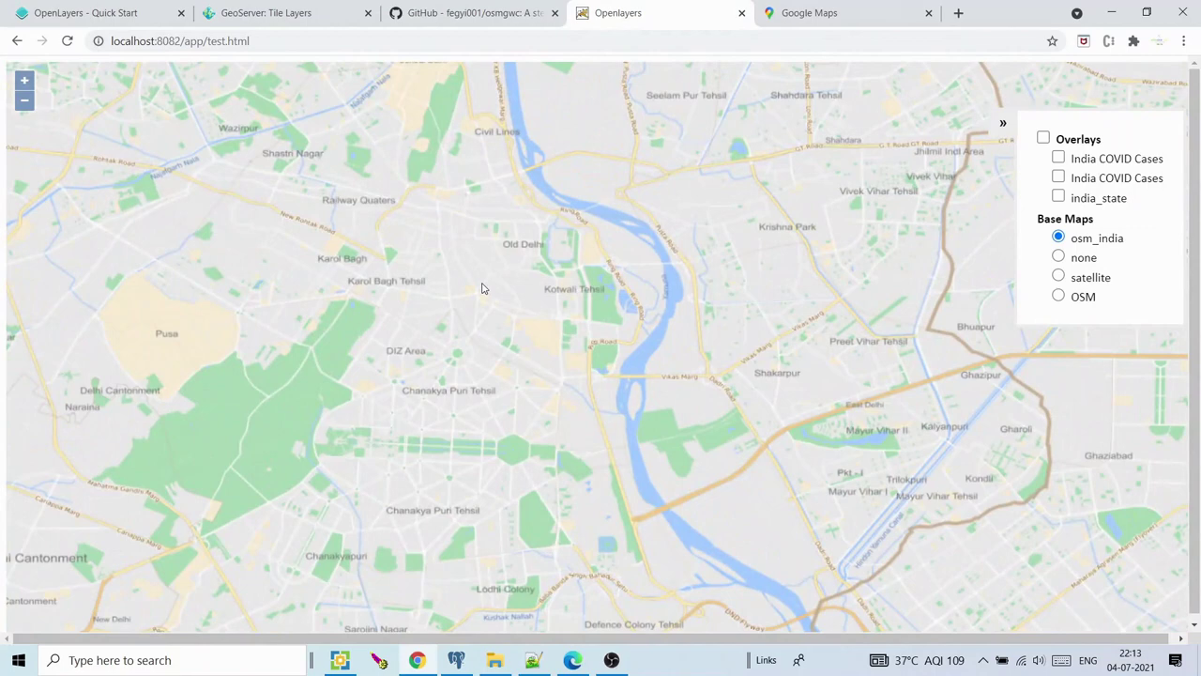
scroll(474, 288, up, 1)
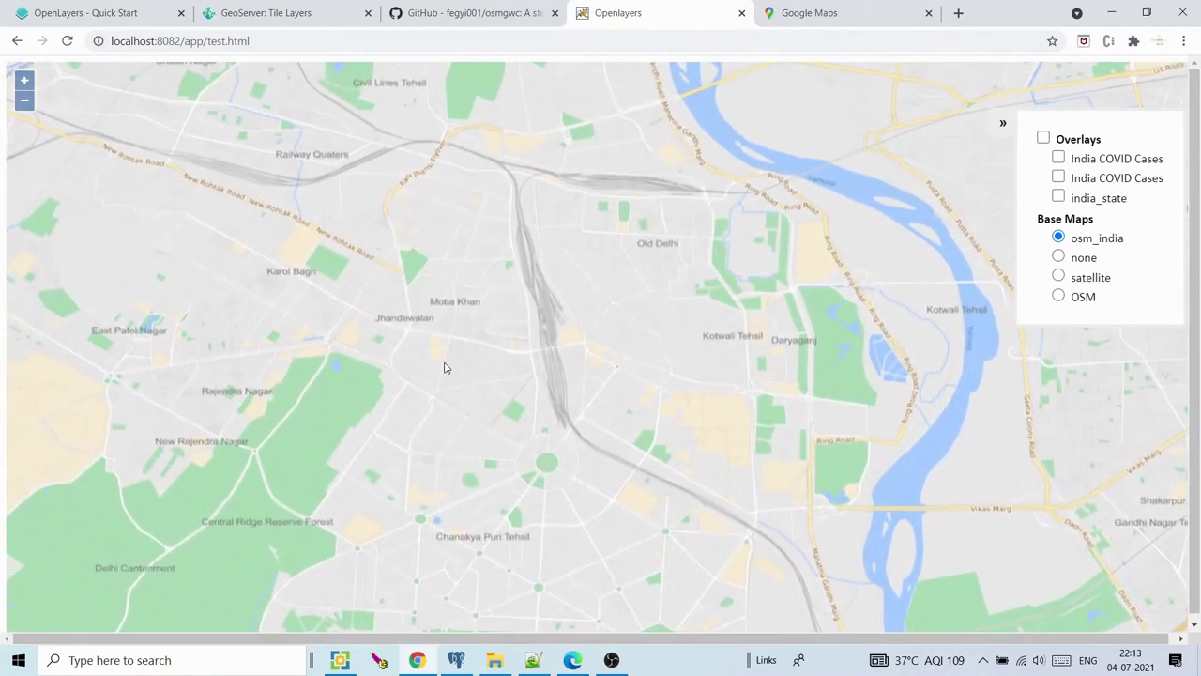
scroll(445, 367, up, 3)
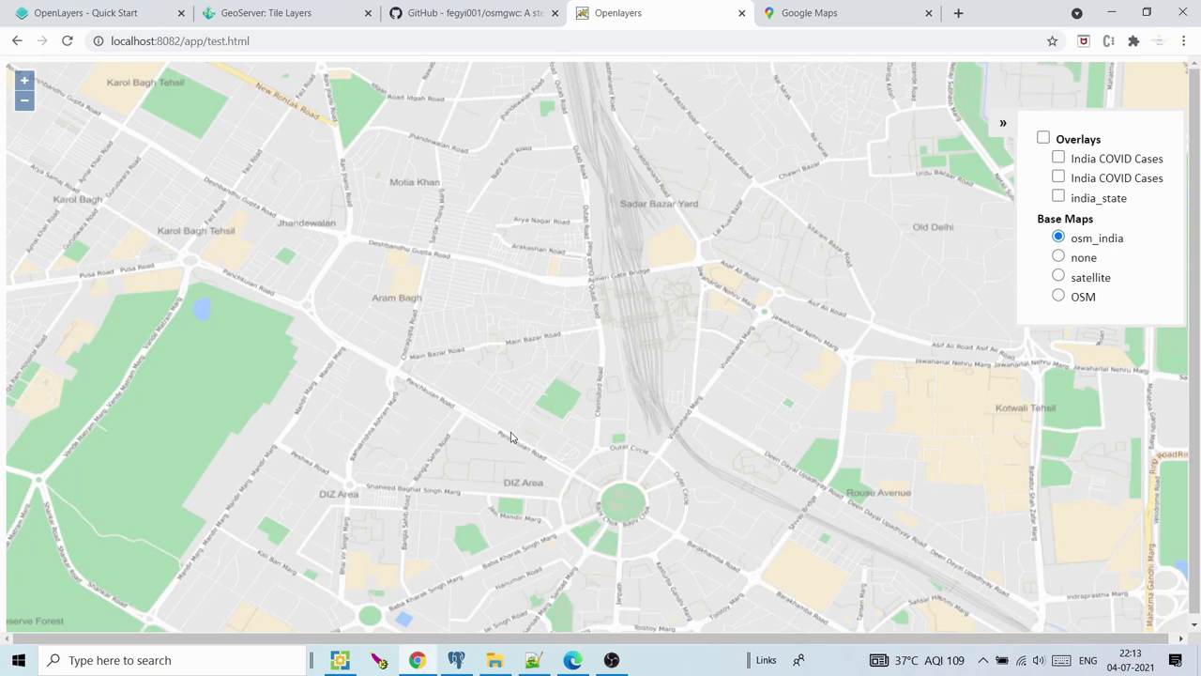
Centre Rajiv Chowk and zoom in to its street detail, then zoom out two levels
drag(525, 410, 448, 279)
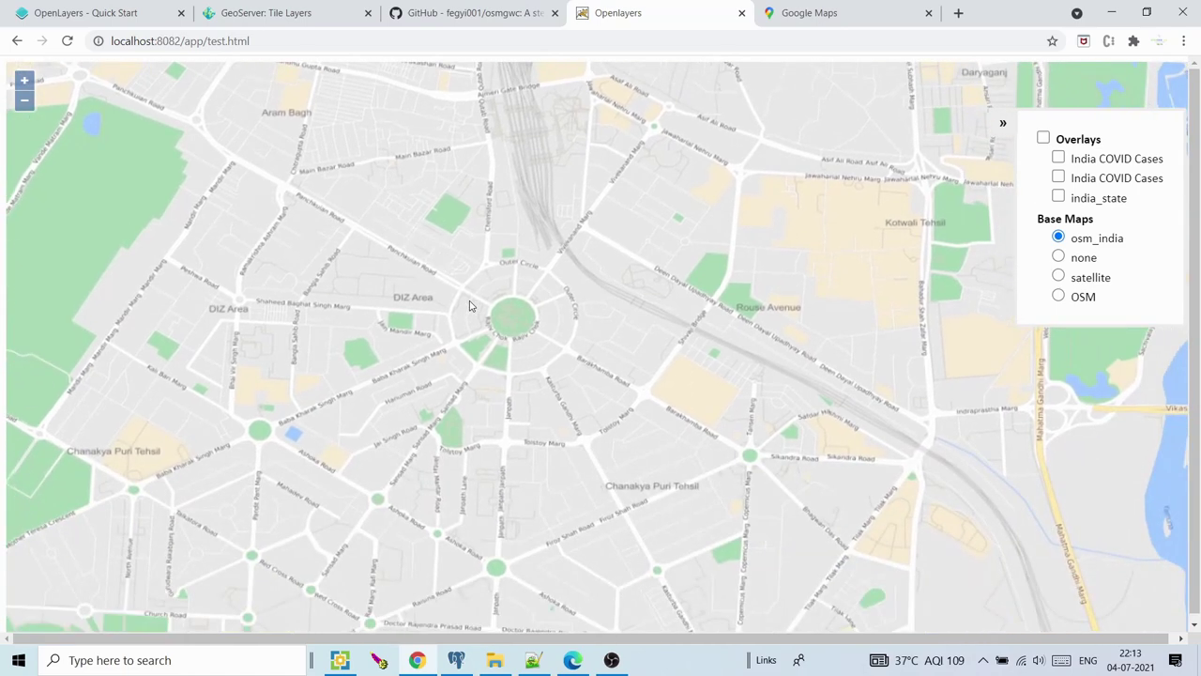
scroll(469, 303, up, 1)
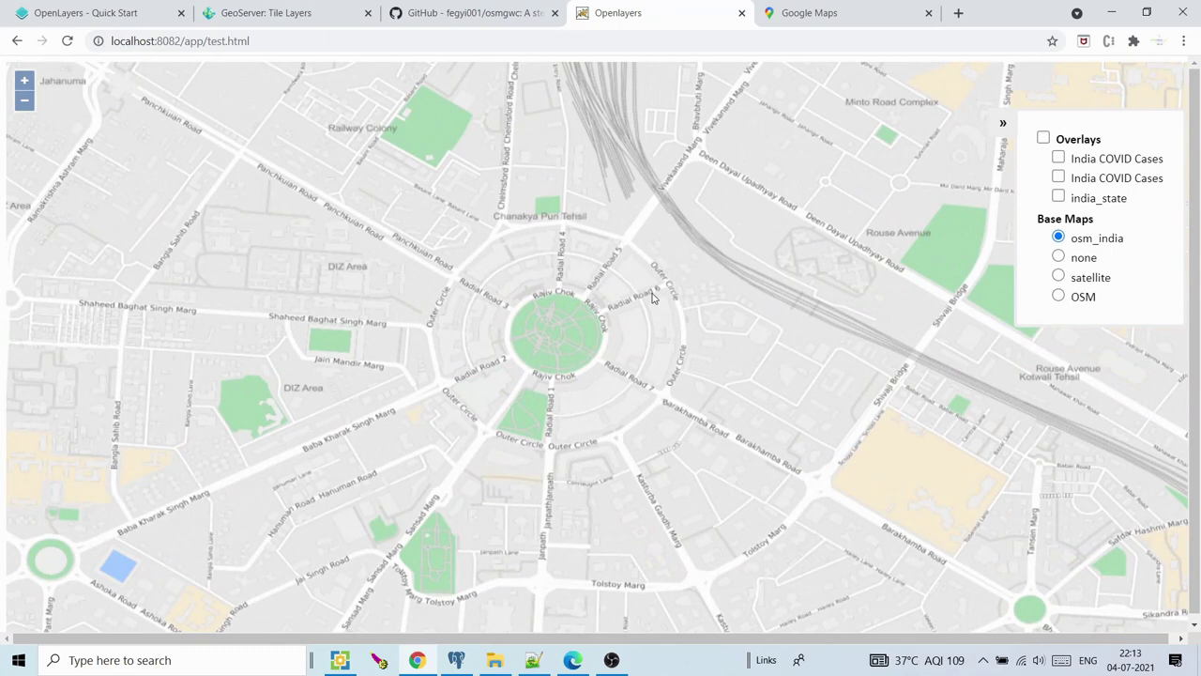
scroll(634, 295, up, 1)
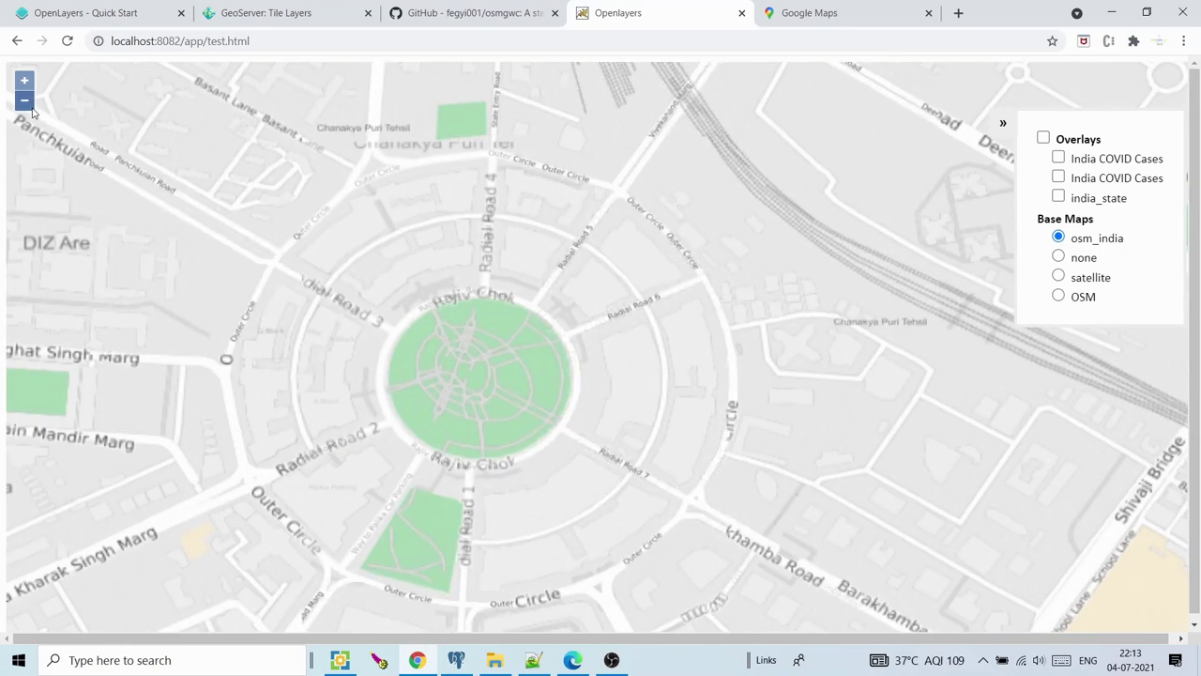
click(28, 103)
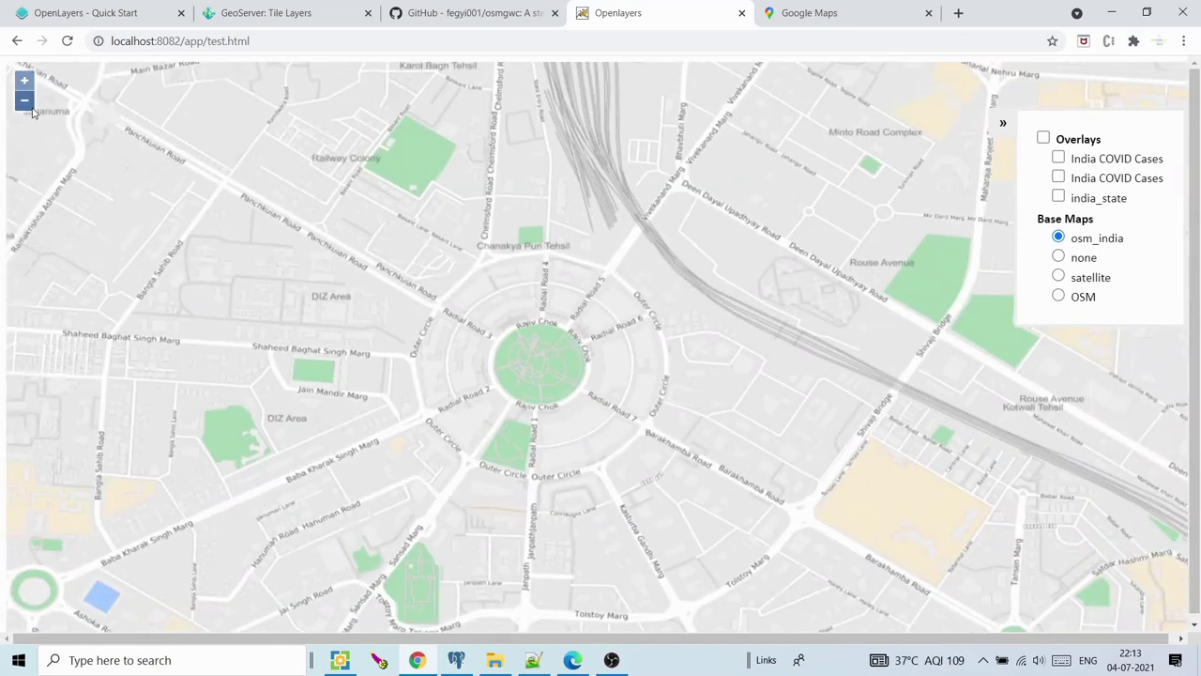
click(30, 107)
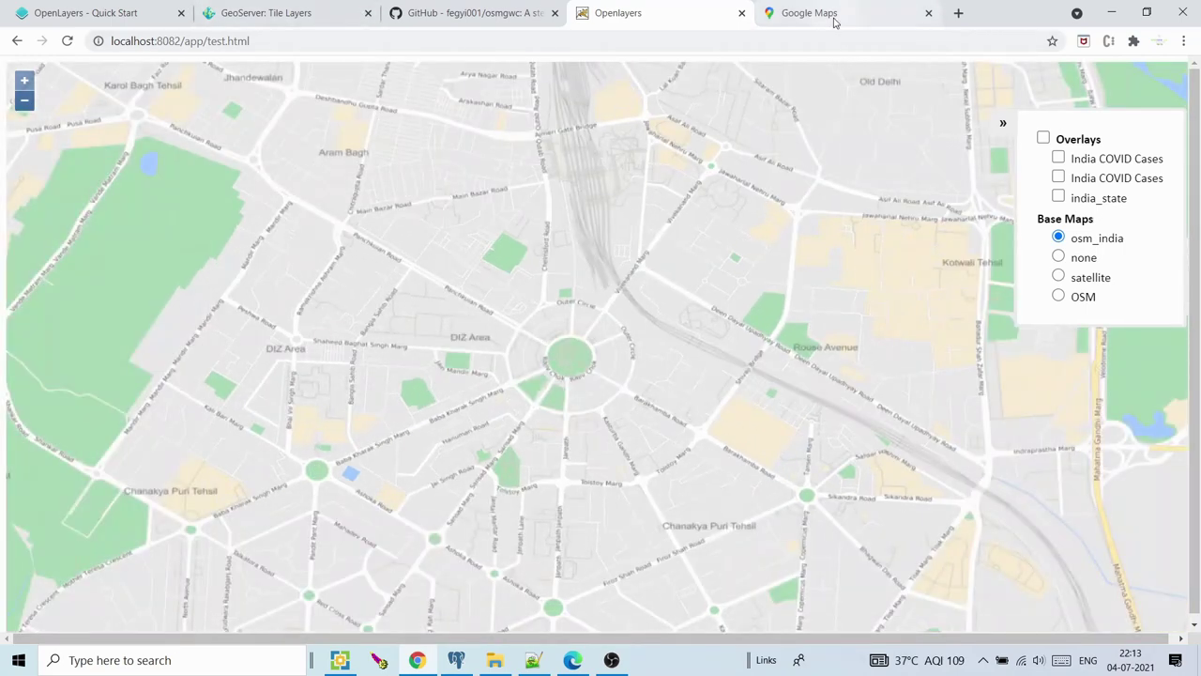
Search Google for 'osm data download', then refine the query to 'osm data download for india'
click(958, 13)
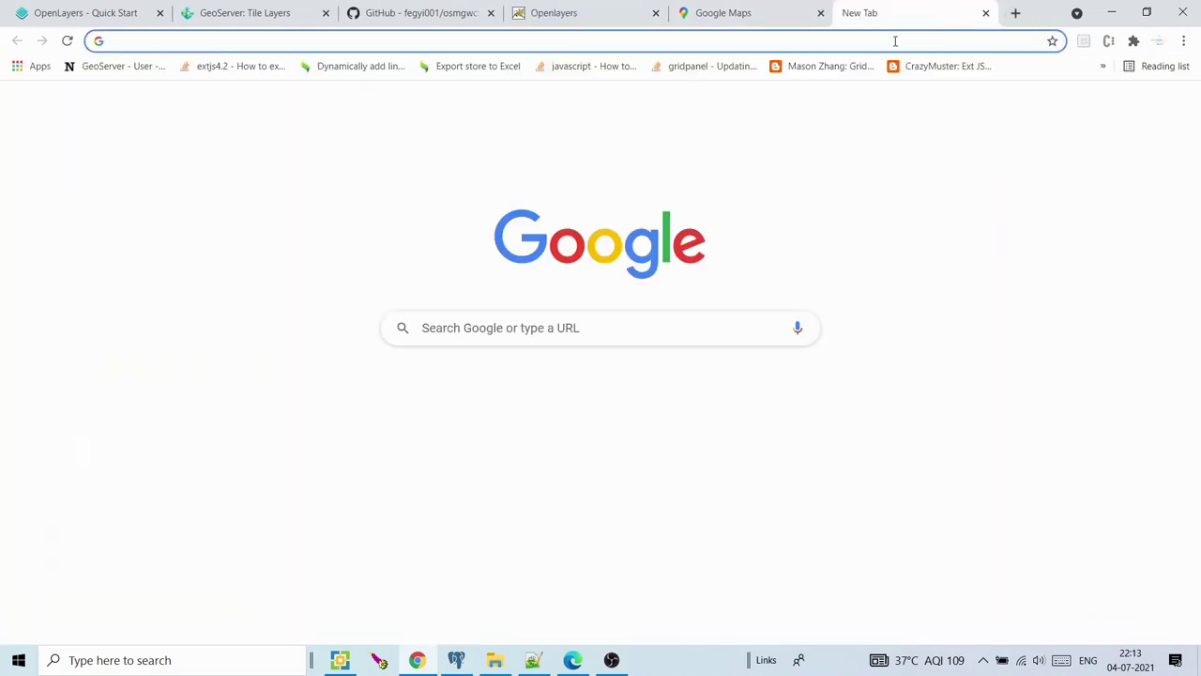
click(895, 42)
text(osm)
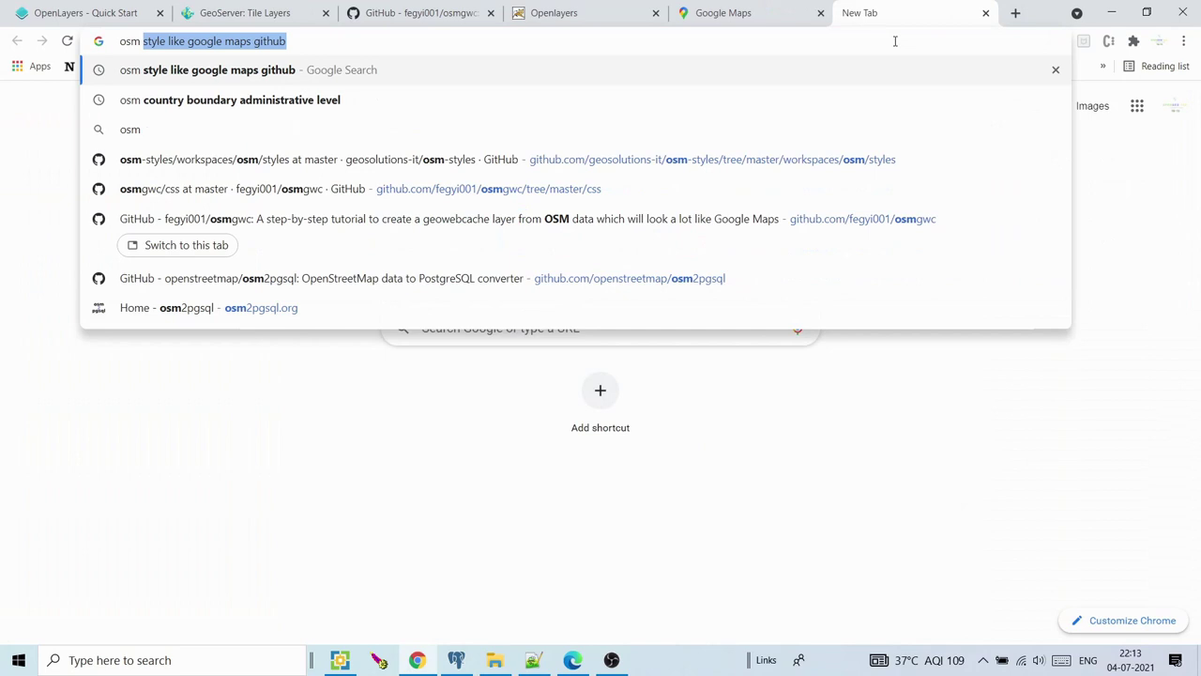
text( data download)
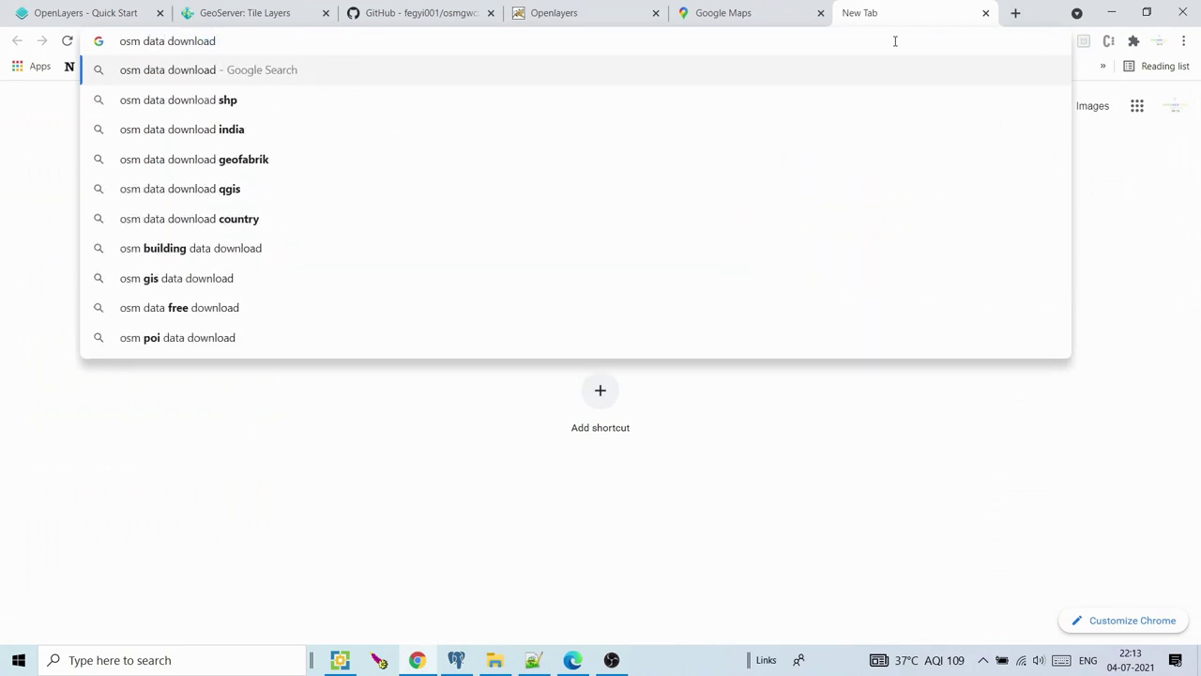
key(Return)
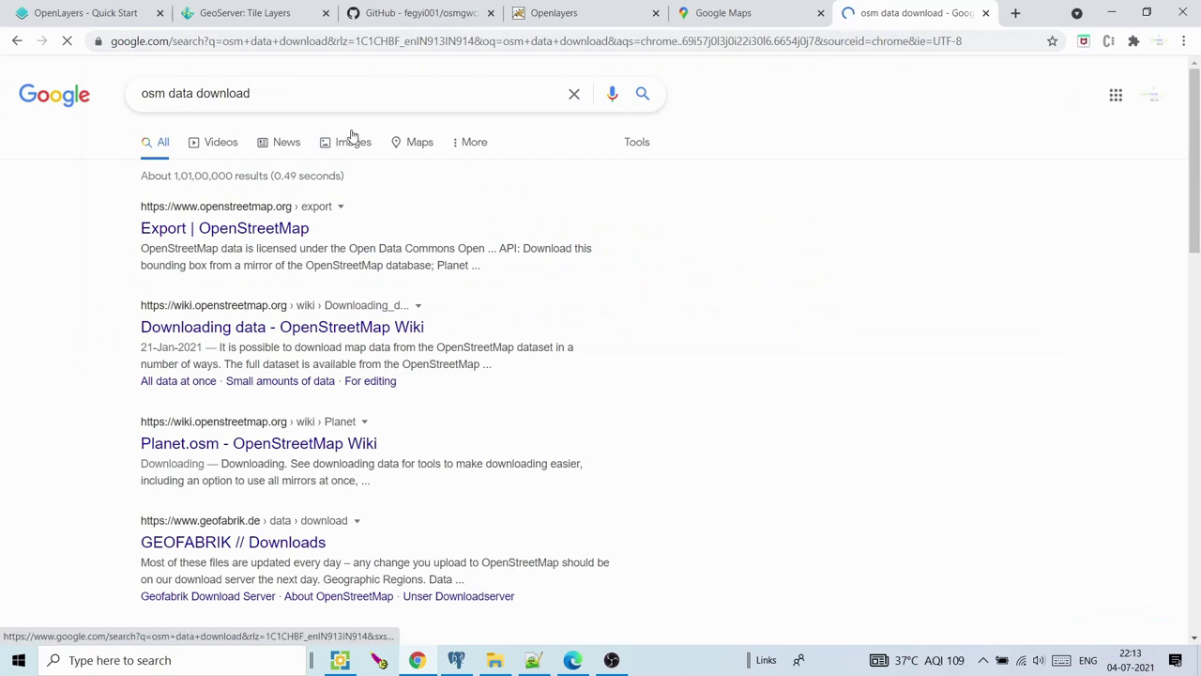
click(350, 101)
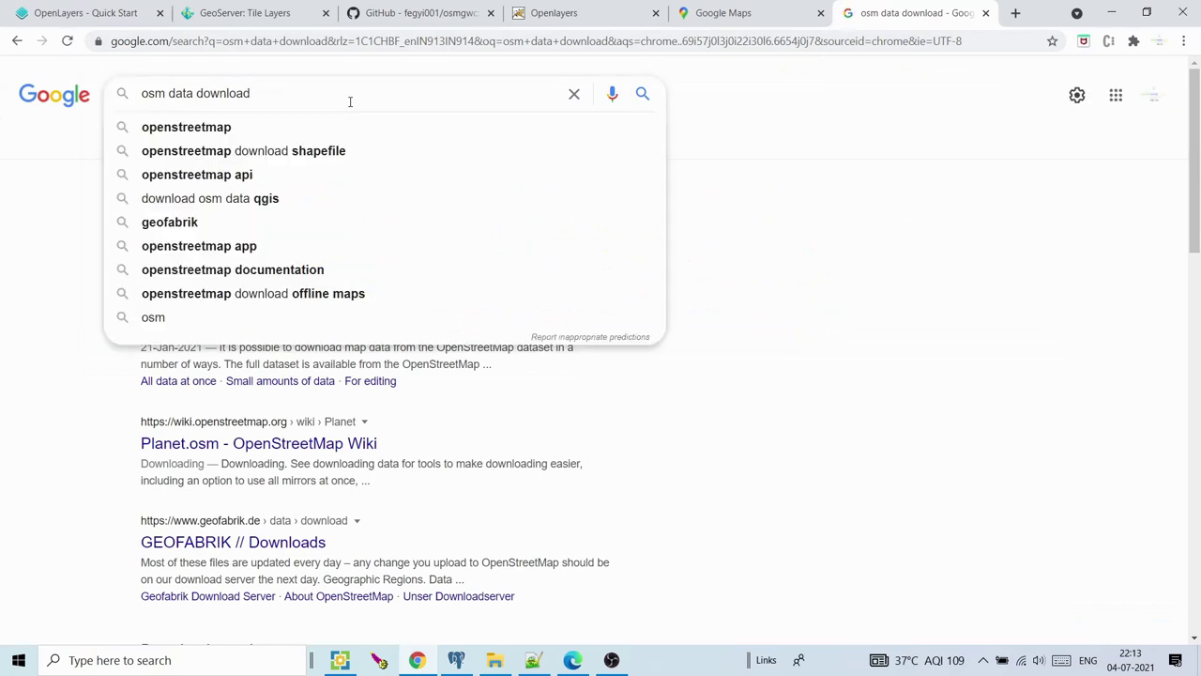
text(for in)
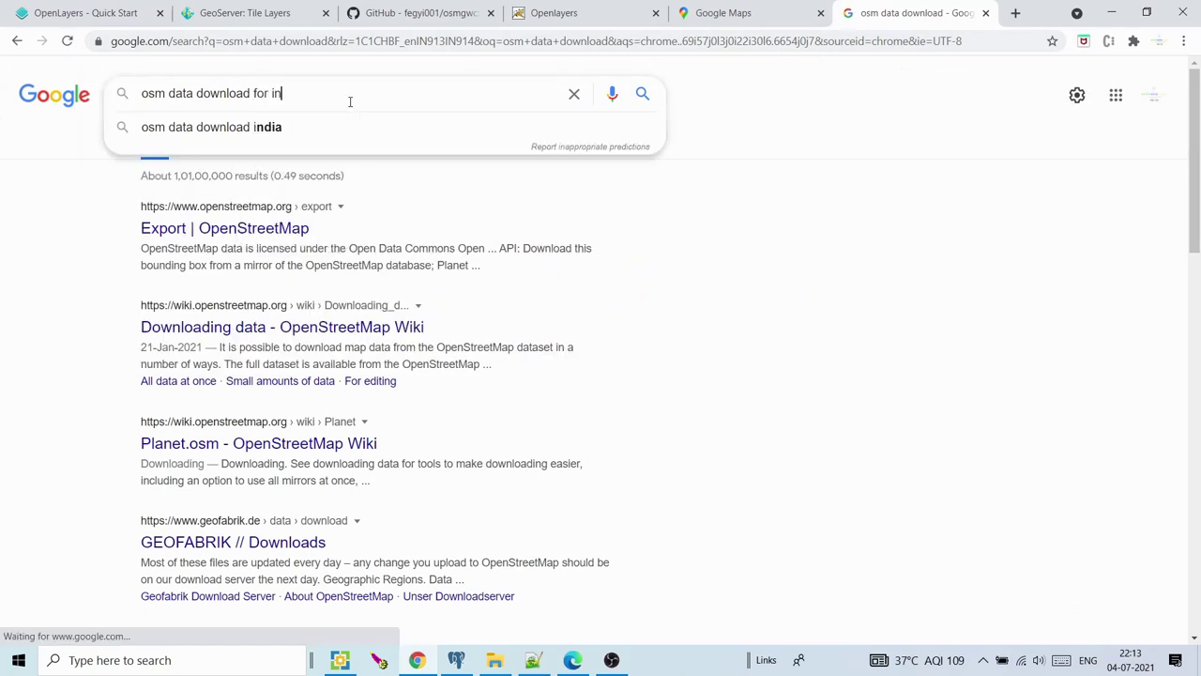
text(dia)
key(Return)
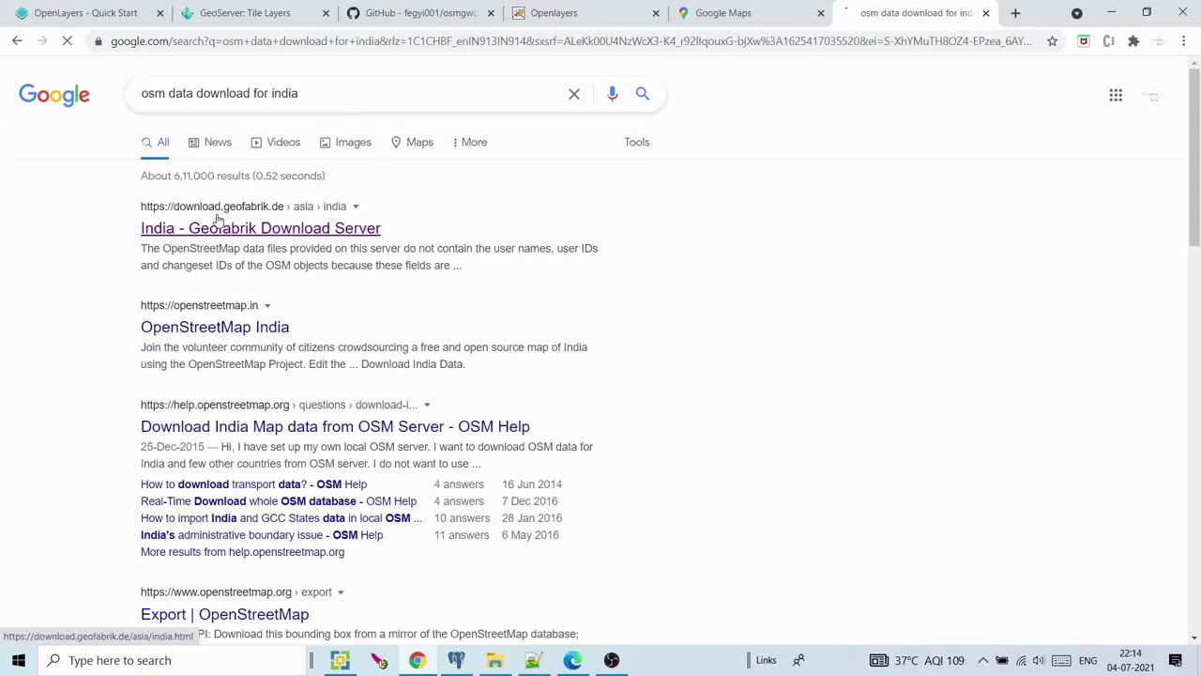
right_click(282, 232)
Open the Geofabrik India result, browse up to Asia and the continent index, then back to Asia > India
click(343, 238)
click(908, 19)
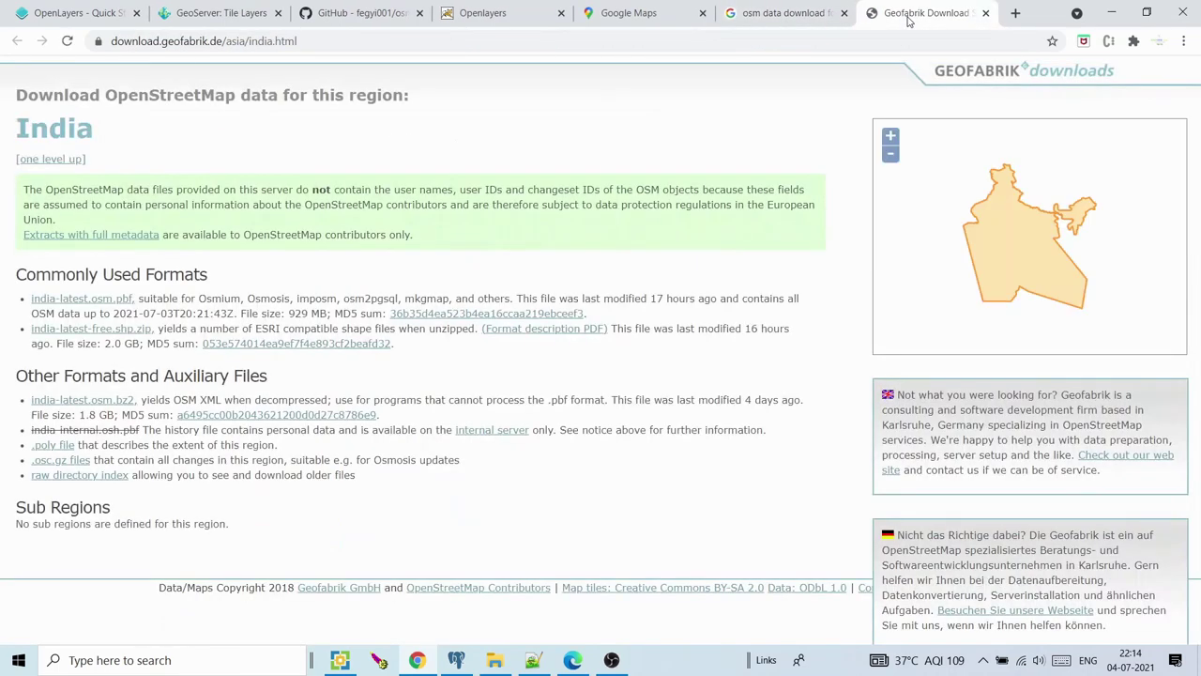
click(68, 161)
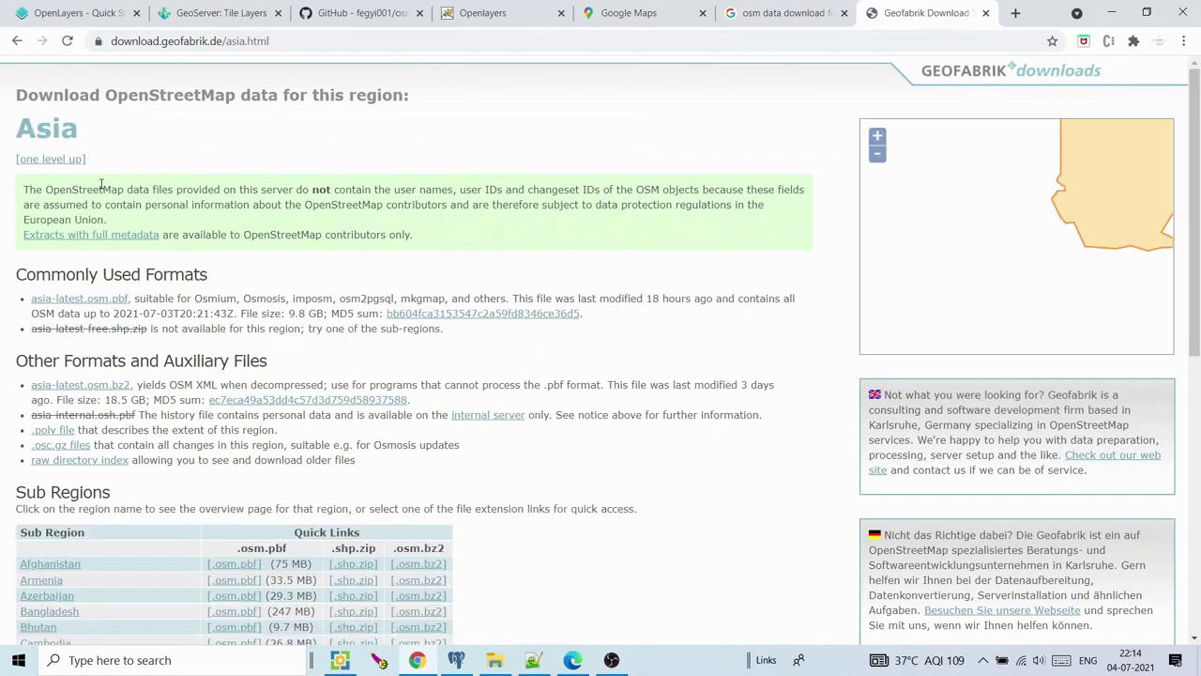
drag(1198, 263, 1198, 376)
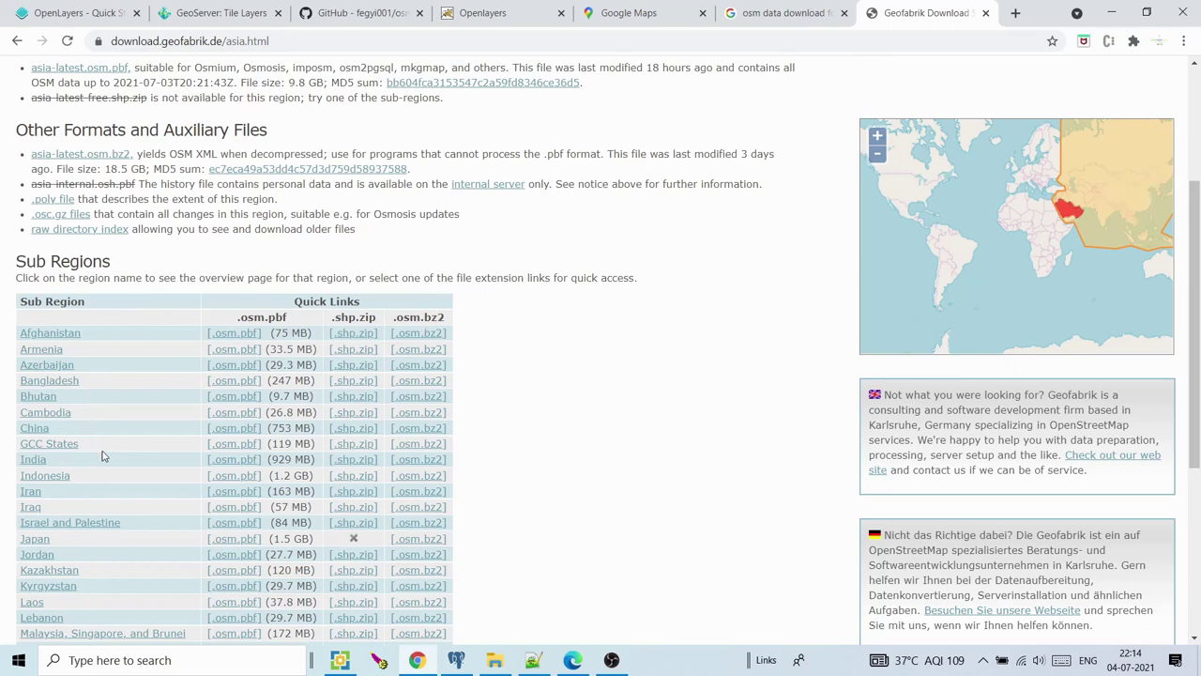
drag(1199, 288, 1198, 392)
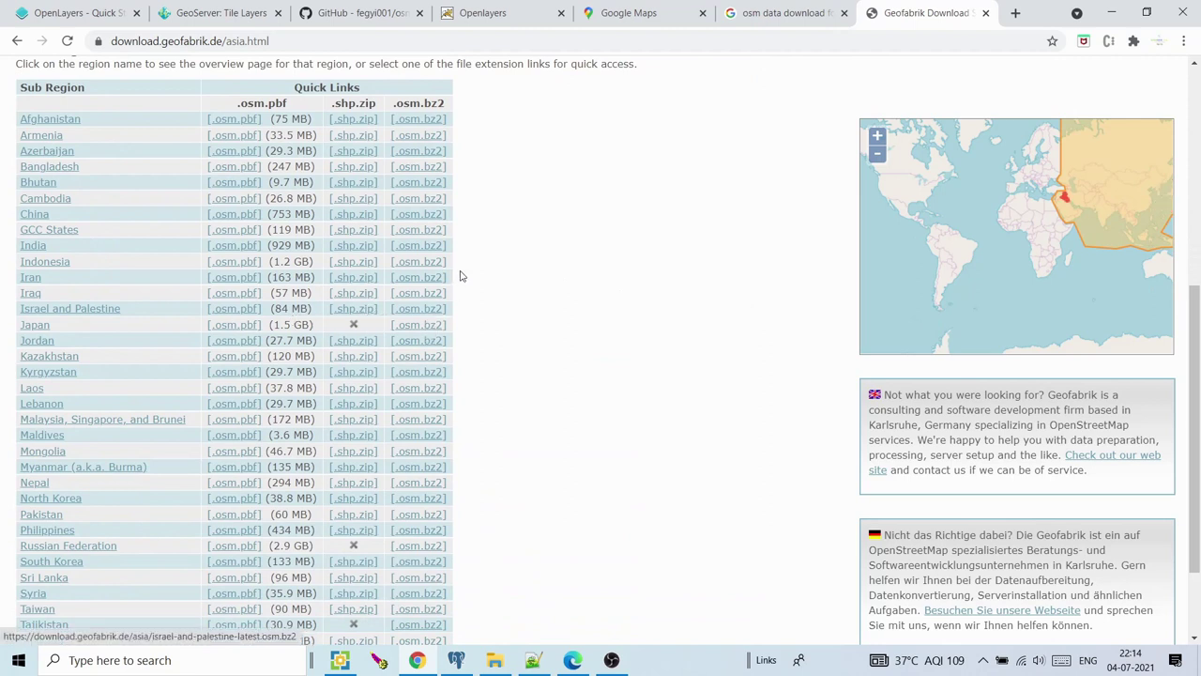
drag(1198, 351, 1198, 136)
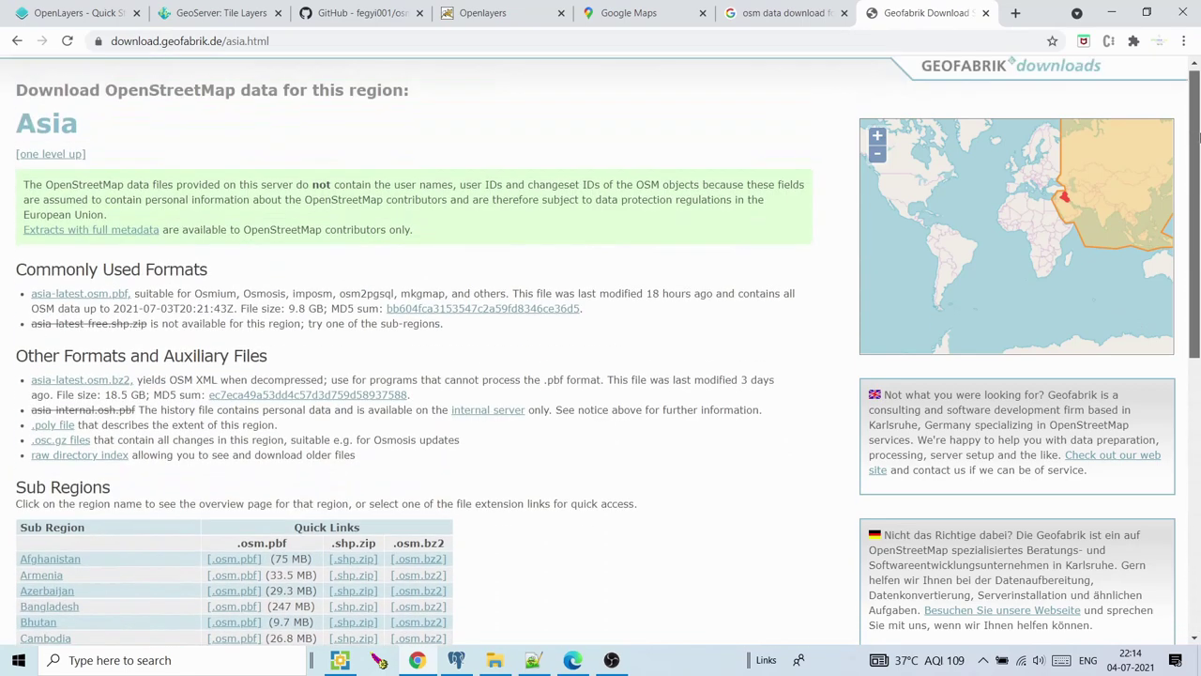
click(42, 154)
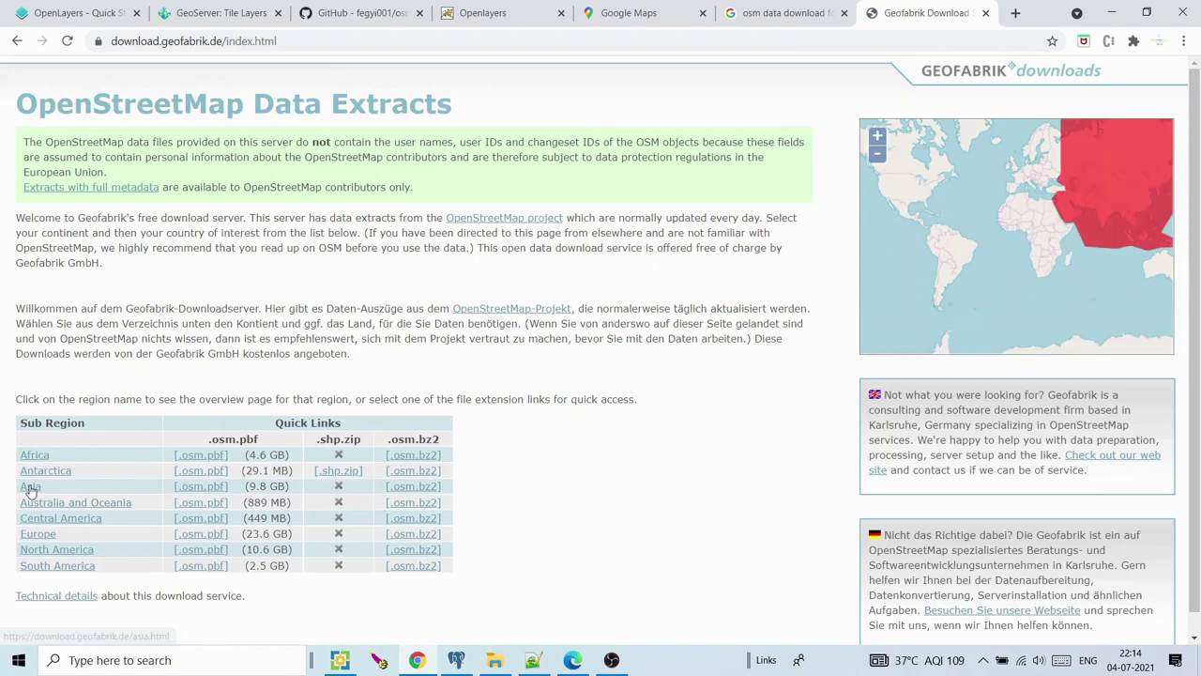
click(30, 487)
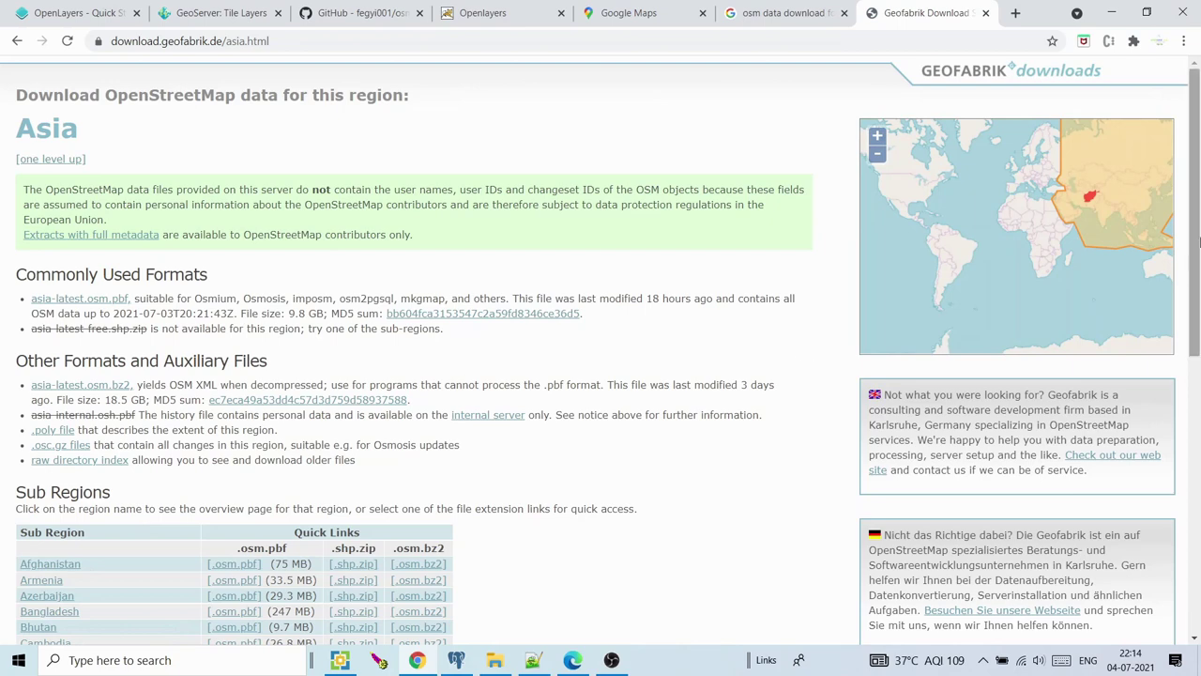
scroll(1197, 242, down, 3)
click(29, 428)
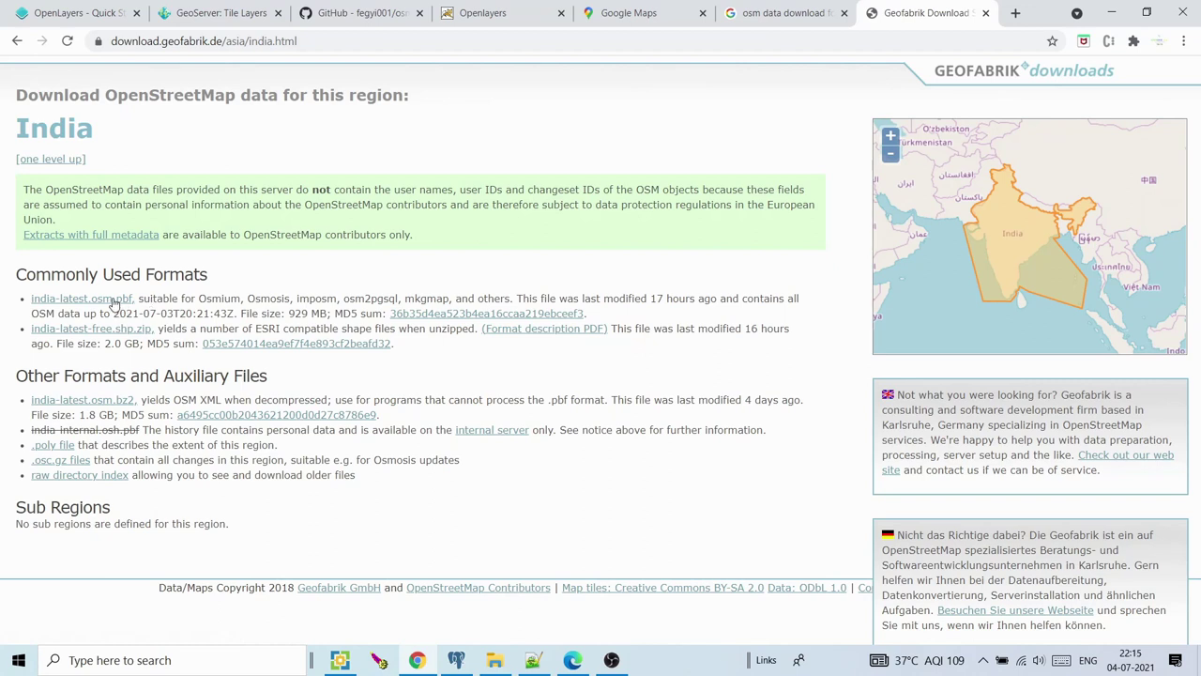
click(112, 301)
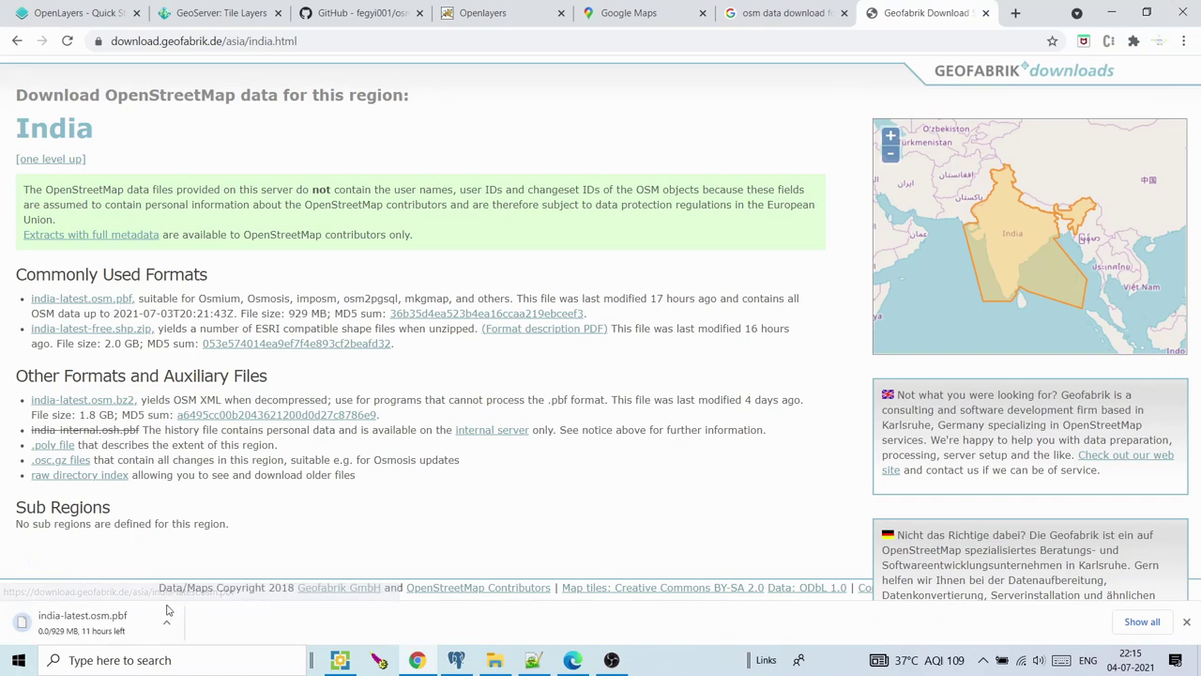
click(167, 626)
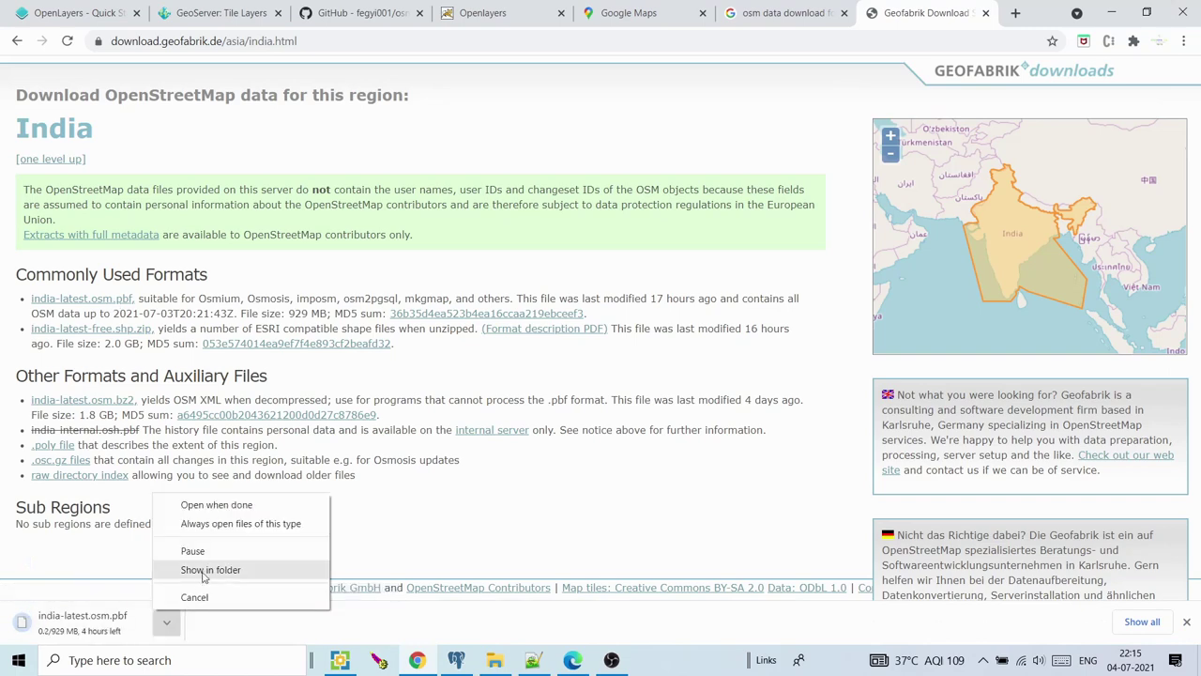
click(202, 572)
click(492, 661)
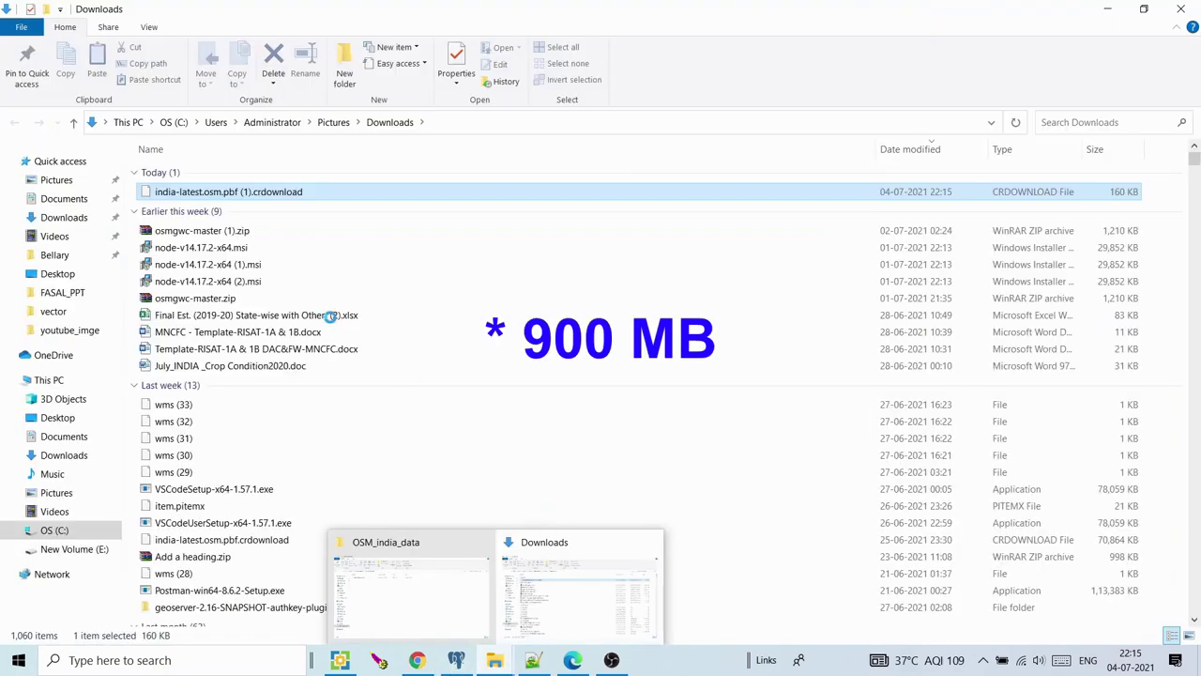
click(424, 579)
click(228, 174)
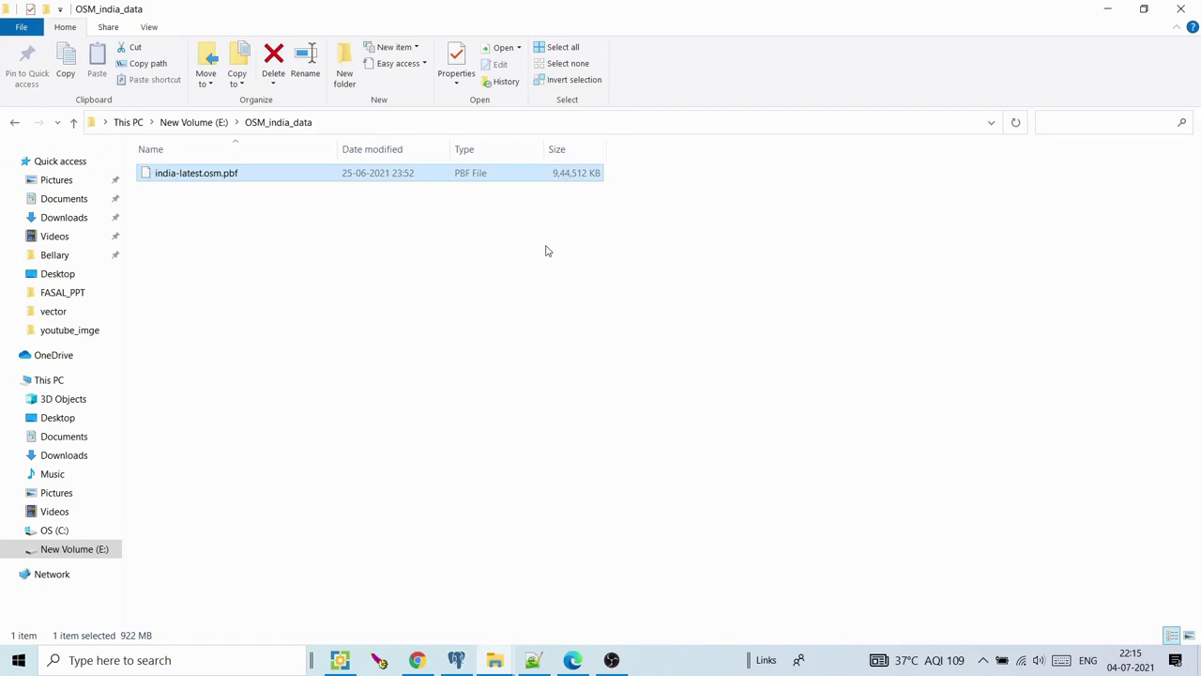
click(539, 280)
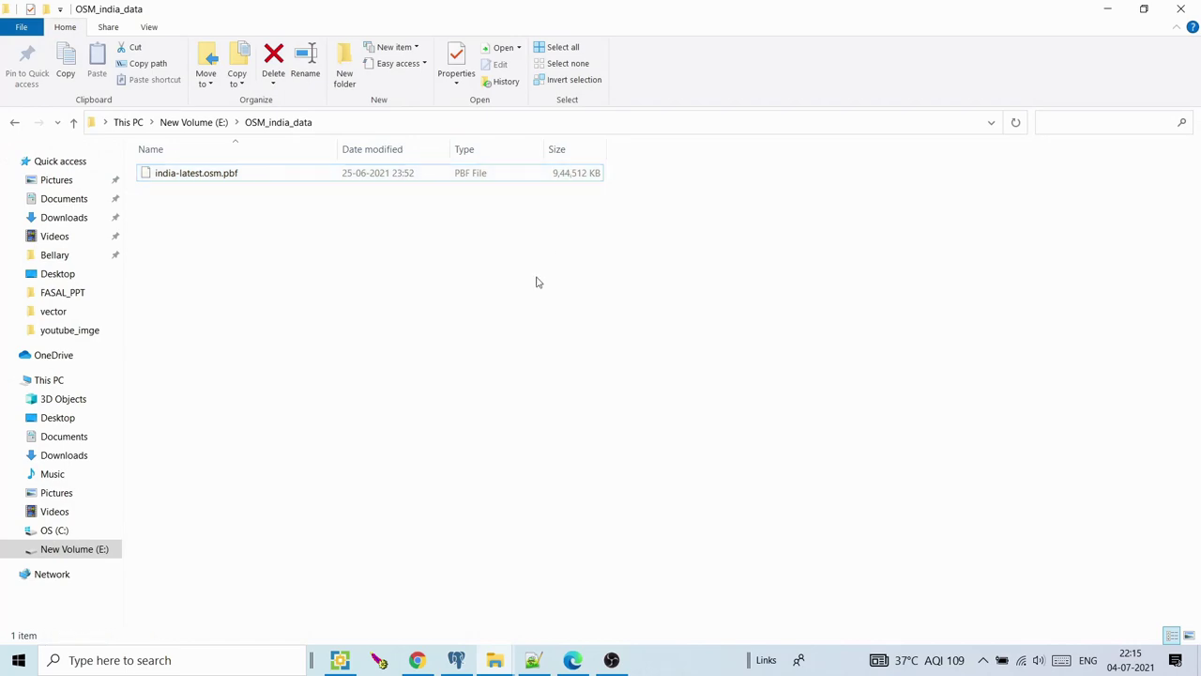
click(1100, 9)
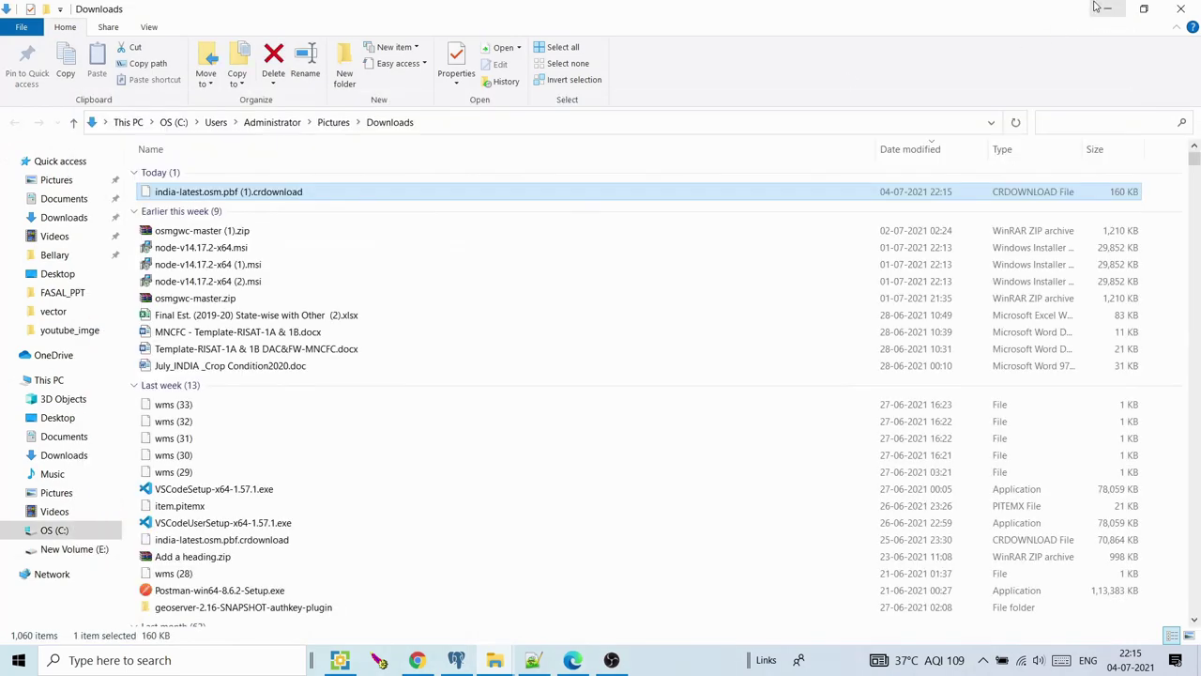
click(1104, 10)
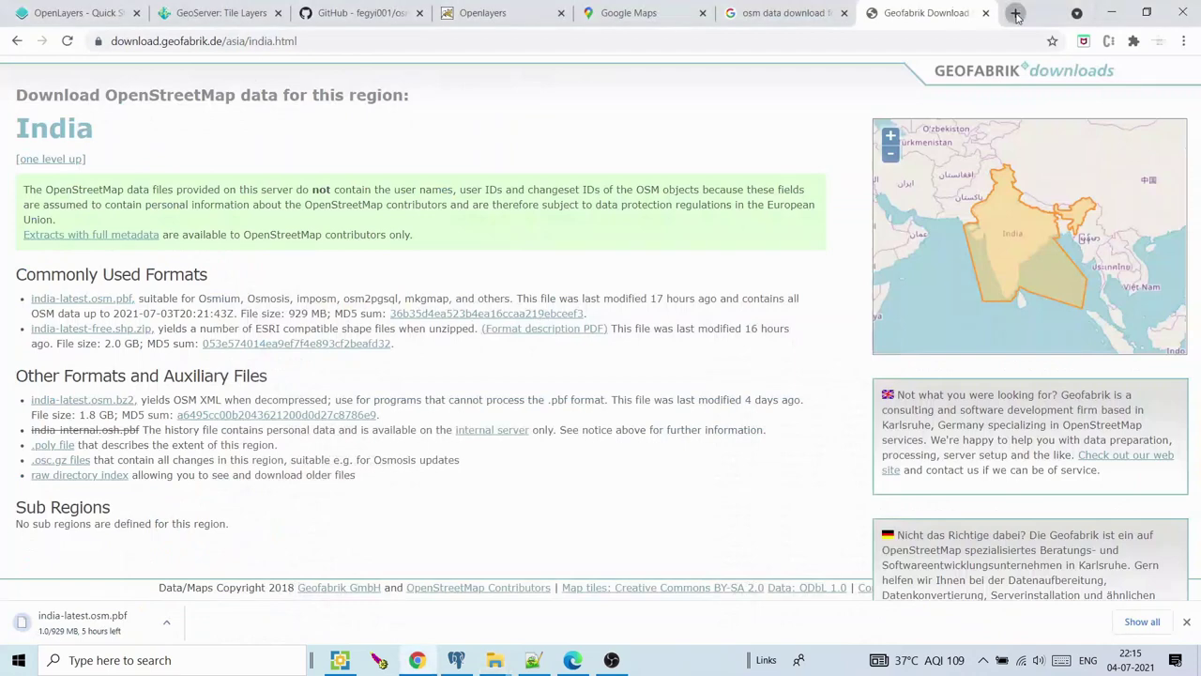
In a new tab, go to osm2pgsql.org's Documentation > Installation > Installing on Windows section
click(1015, 13)
click(987, 35)
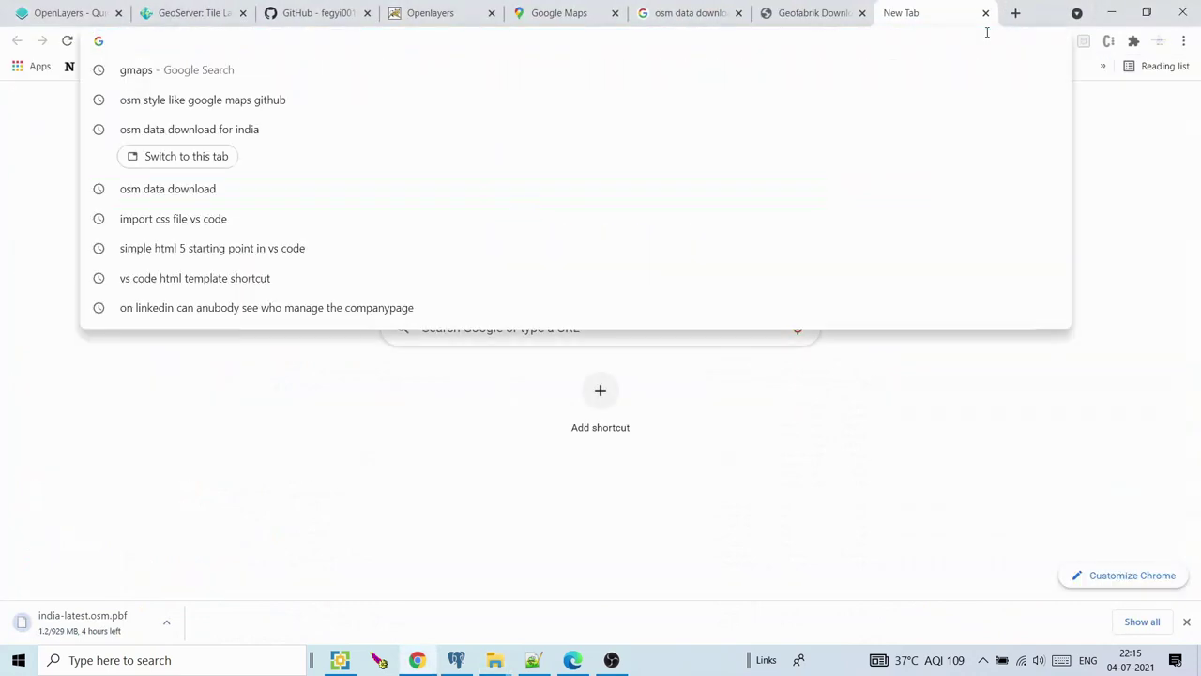
text(os)
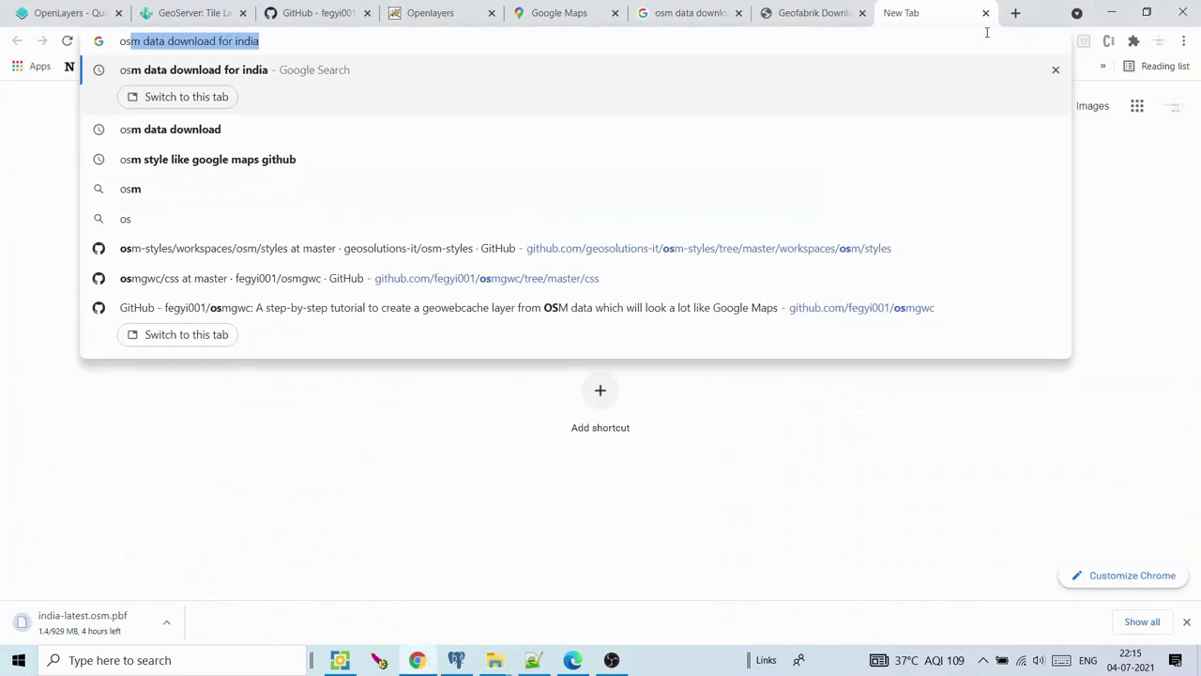
text(m2)
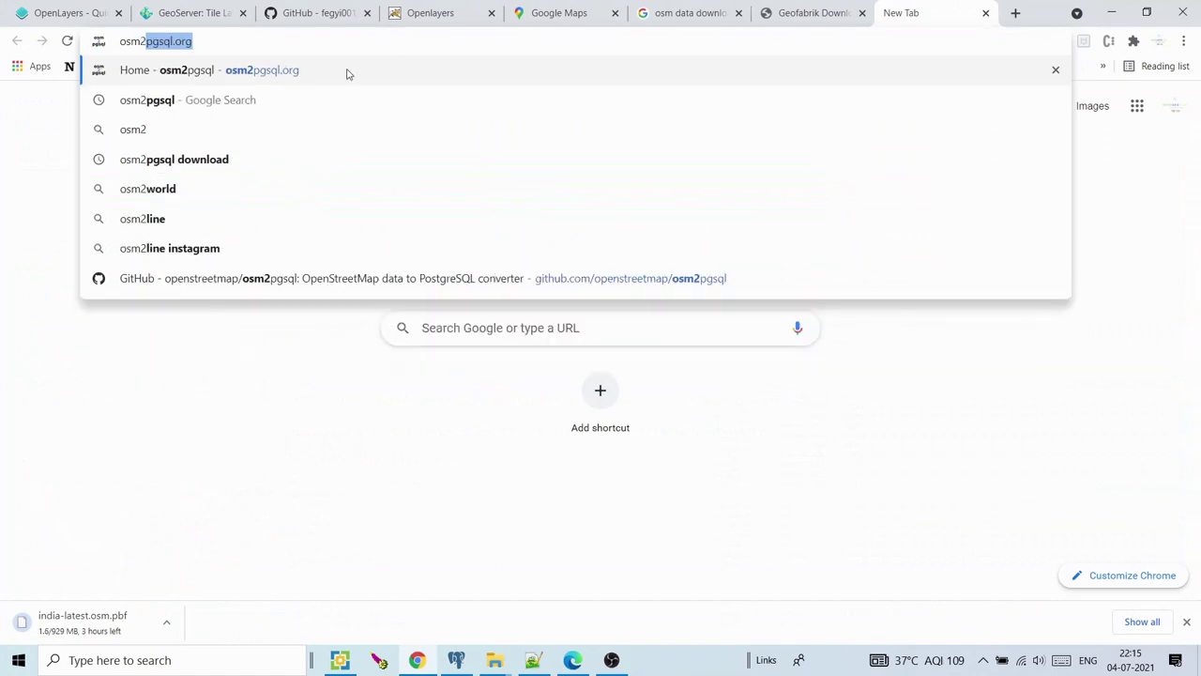
key(Return)
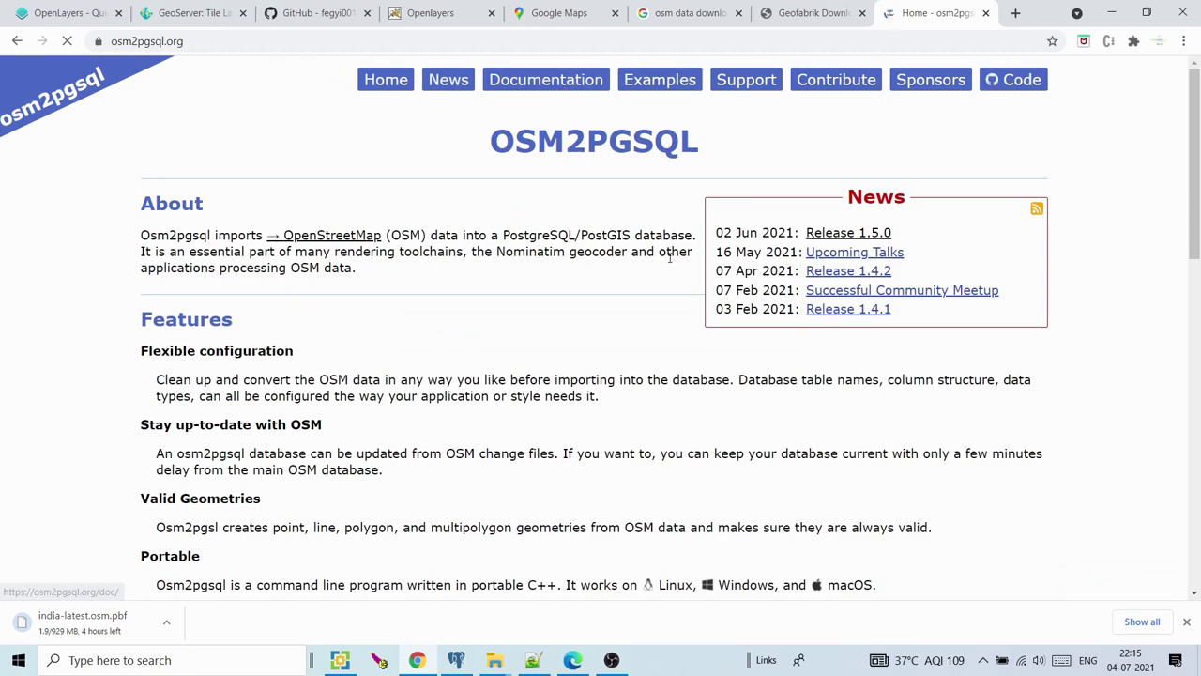
drag(1198, 97, 952, 158)
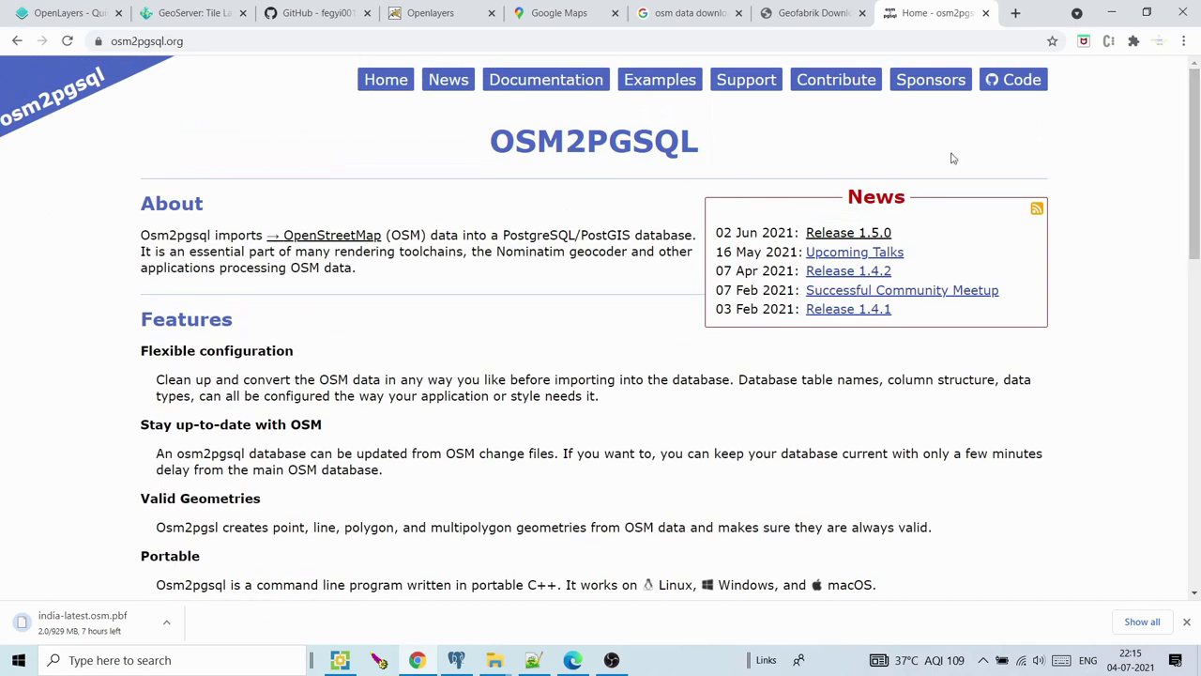
click(591, 83)
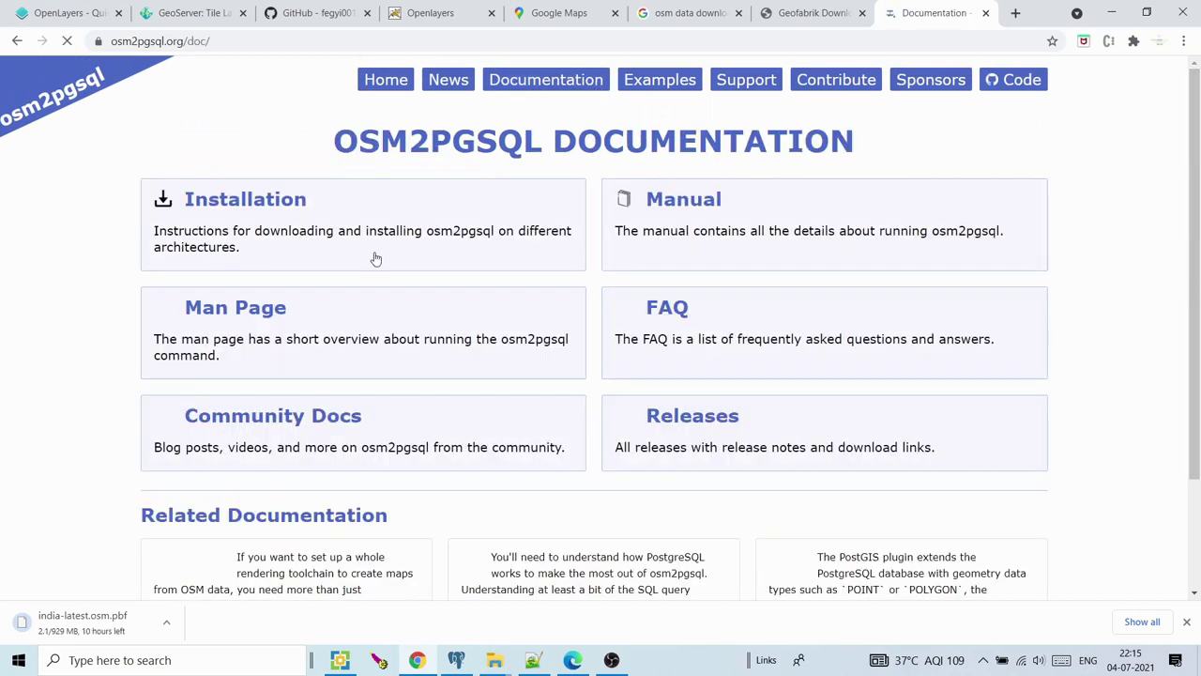
click(285, 203)
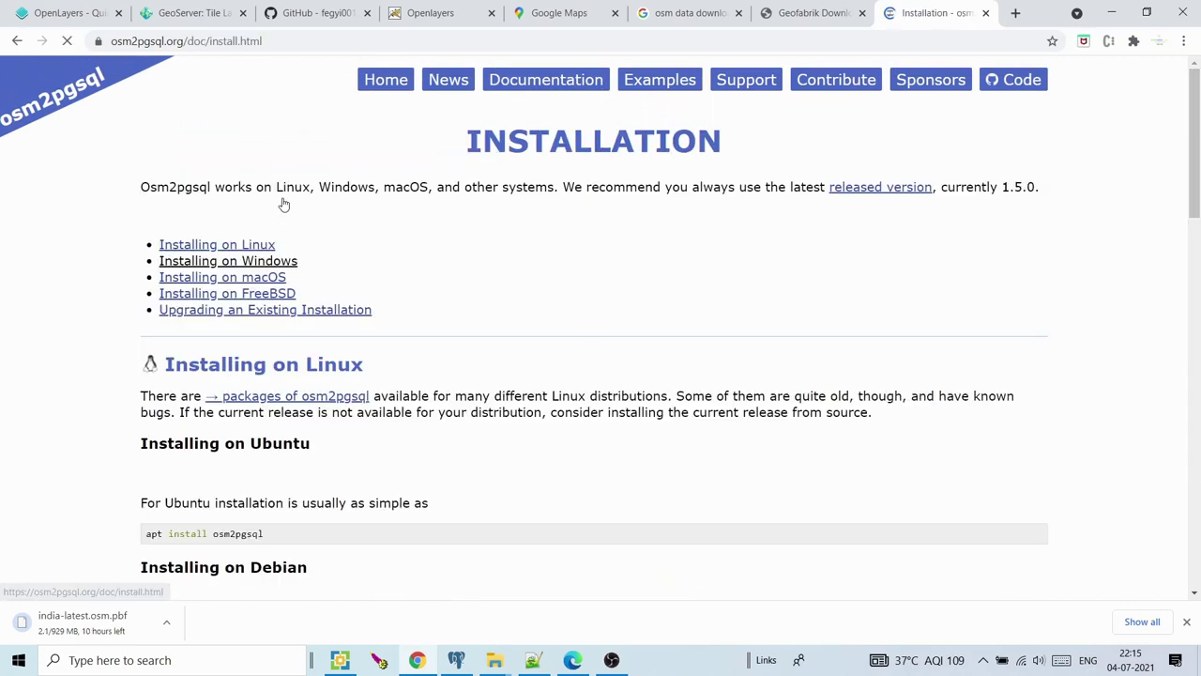
click(221, 262)
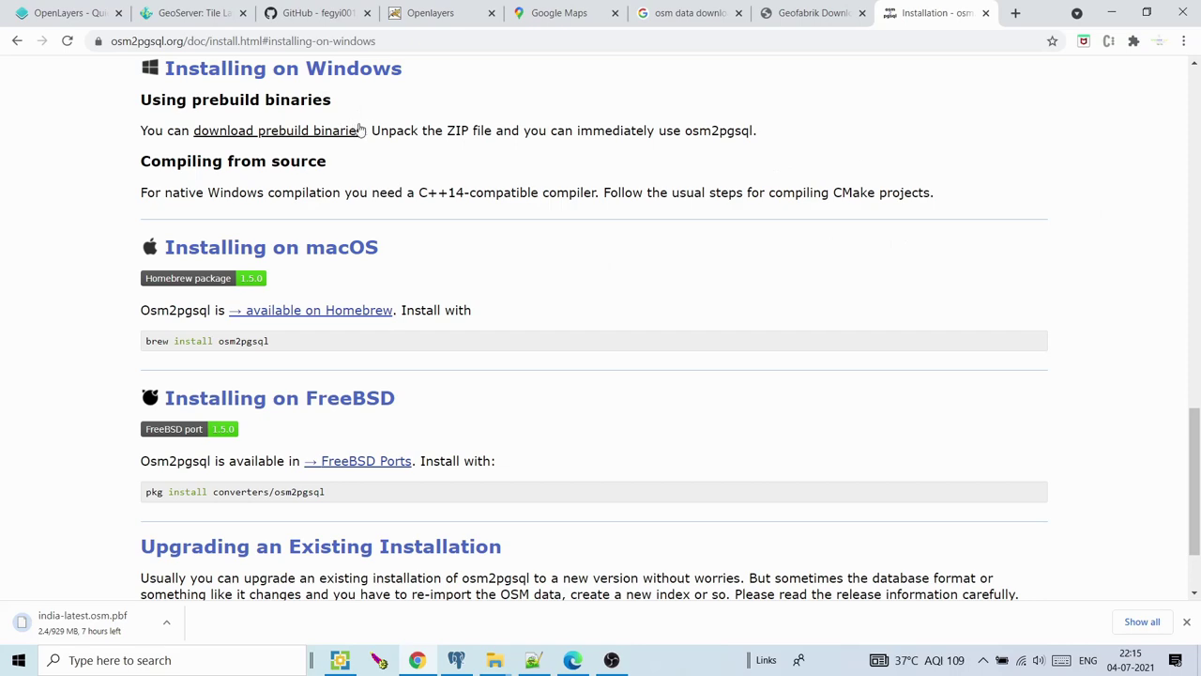
Open the prebuilt Windows binaries index, start the latest zip download, then cancel it
scroll(234, 208, up, 1)
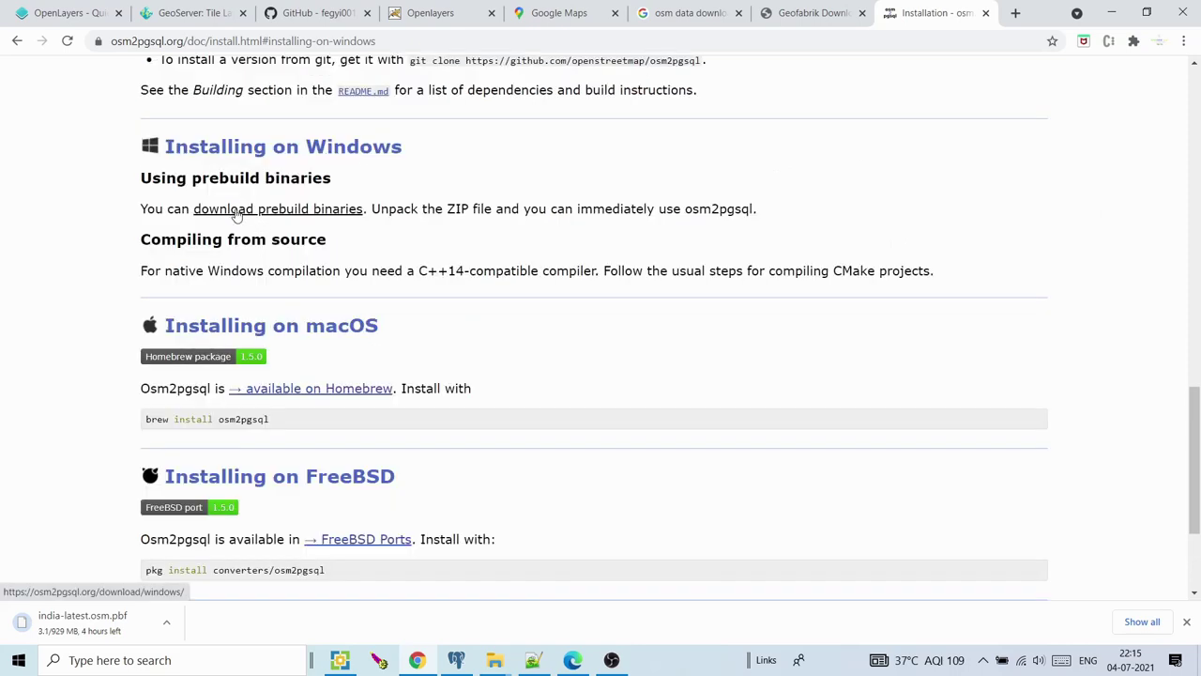
click(278, 209)
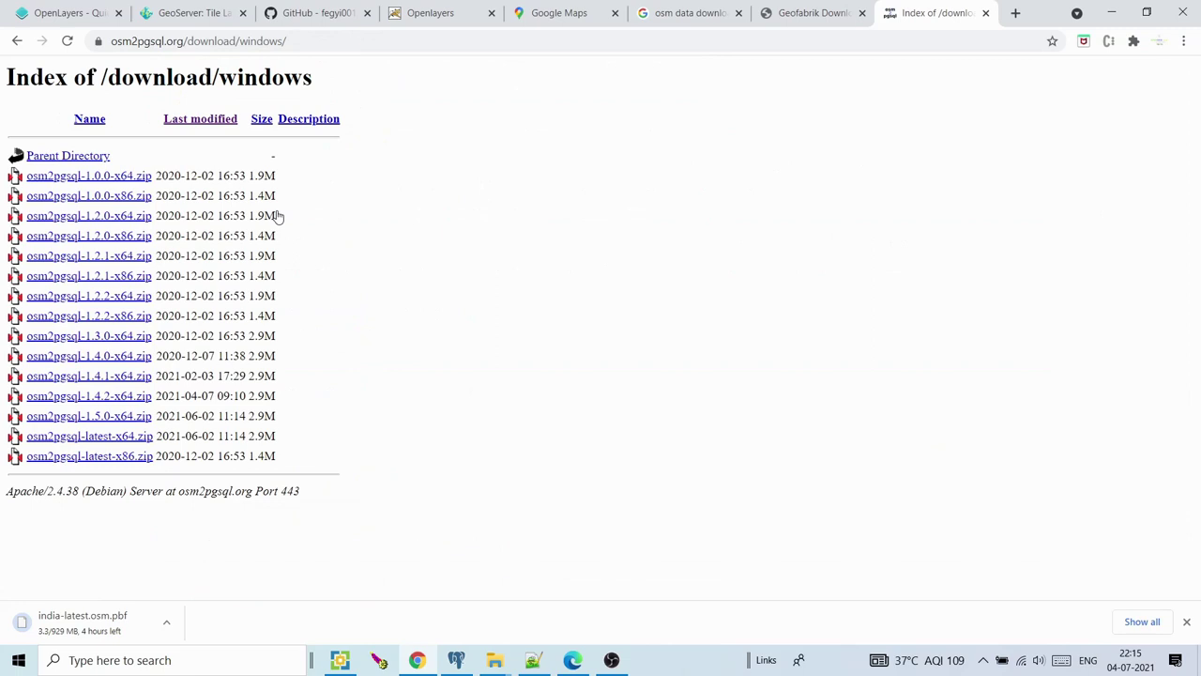
click(113, 456)
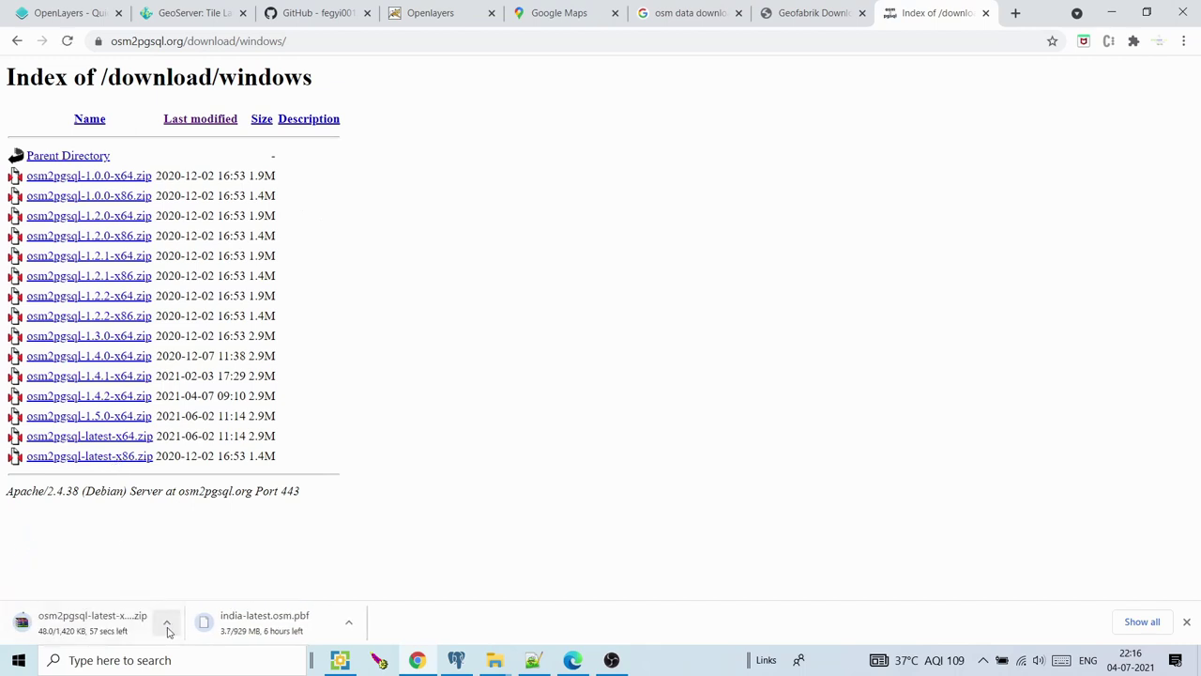
click(167, 626)
click(178, 599)
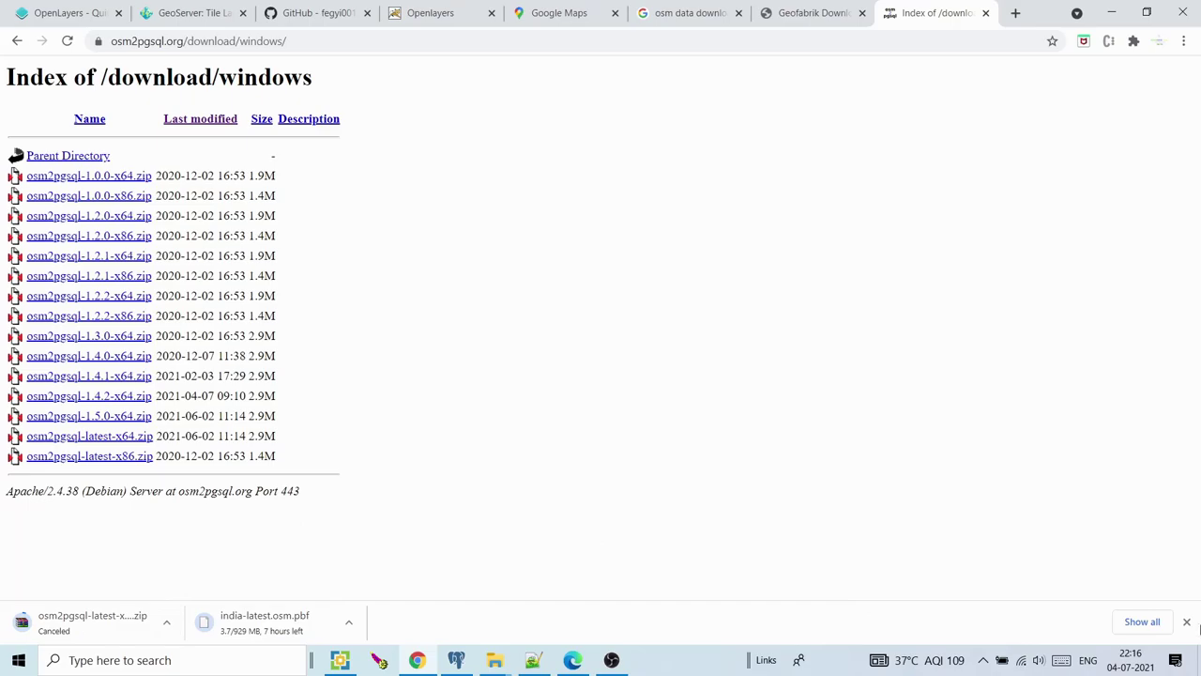
Open the extracted osm2pgsql-bin folder from the desktop and close the Edge window showing ol.js
click(1199, 668)
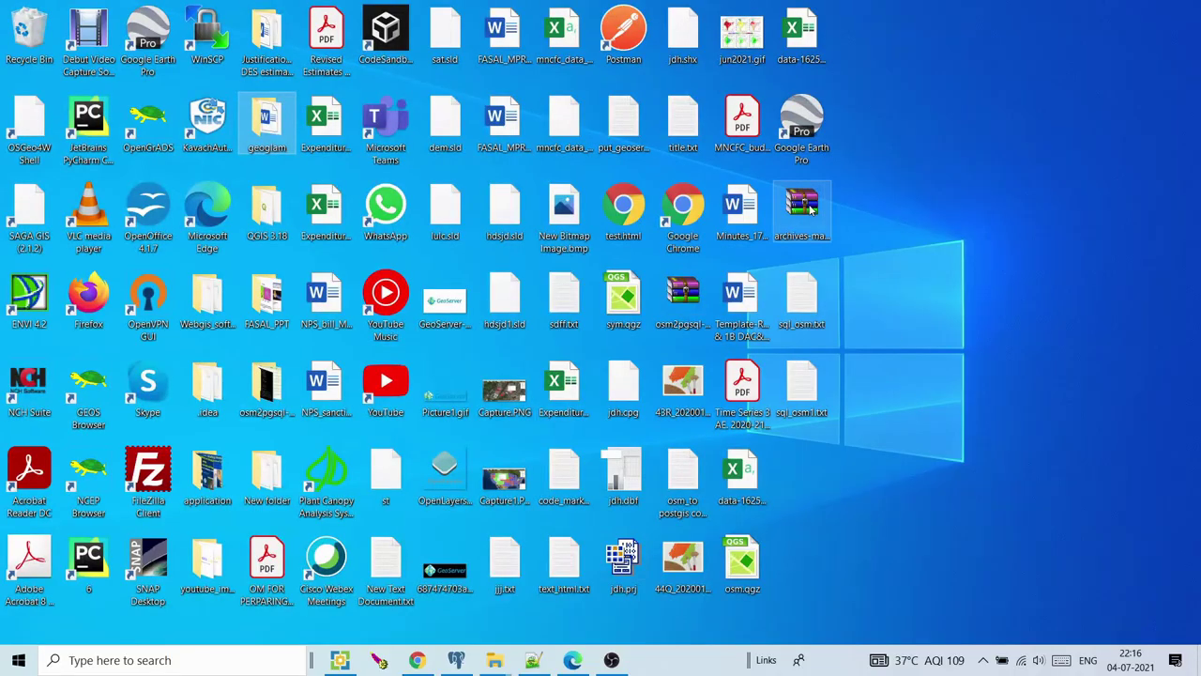
click(684, 302)
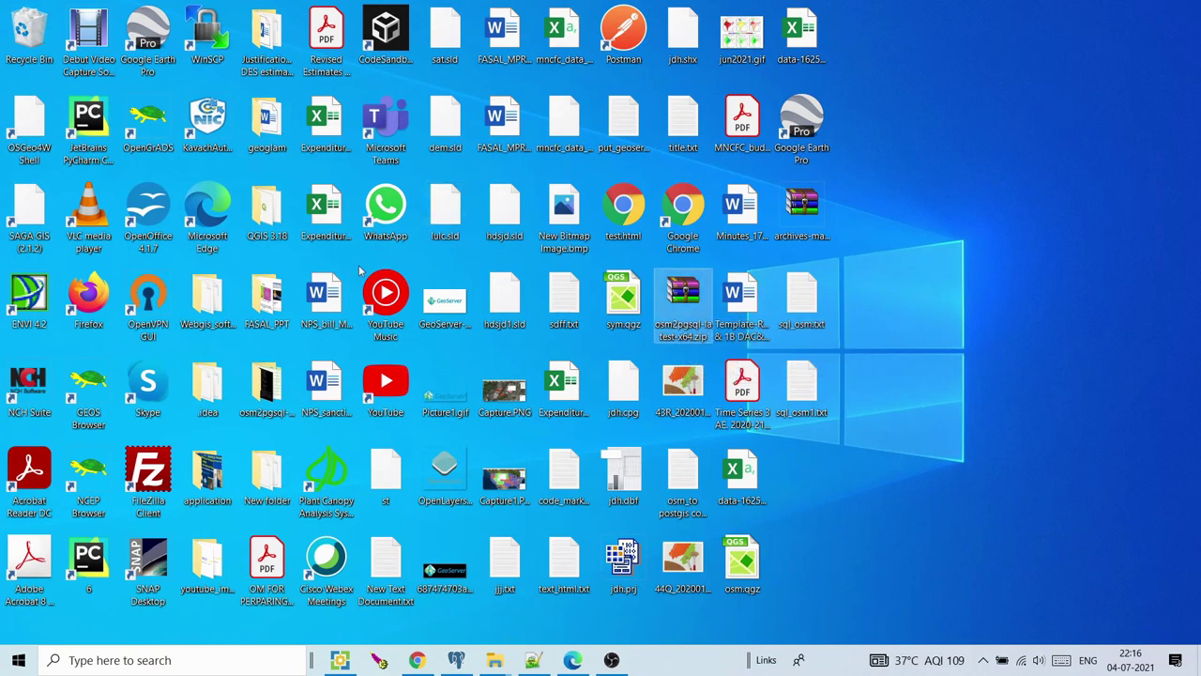
double_click(268, 394)
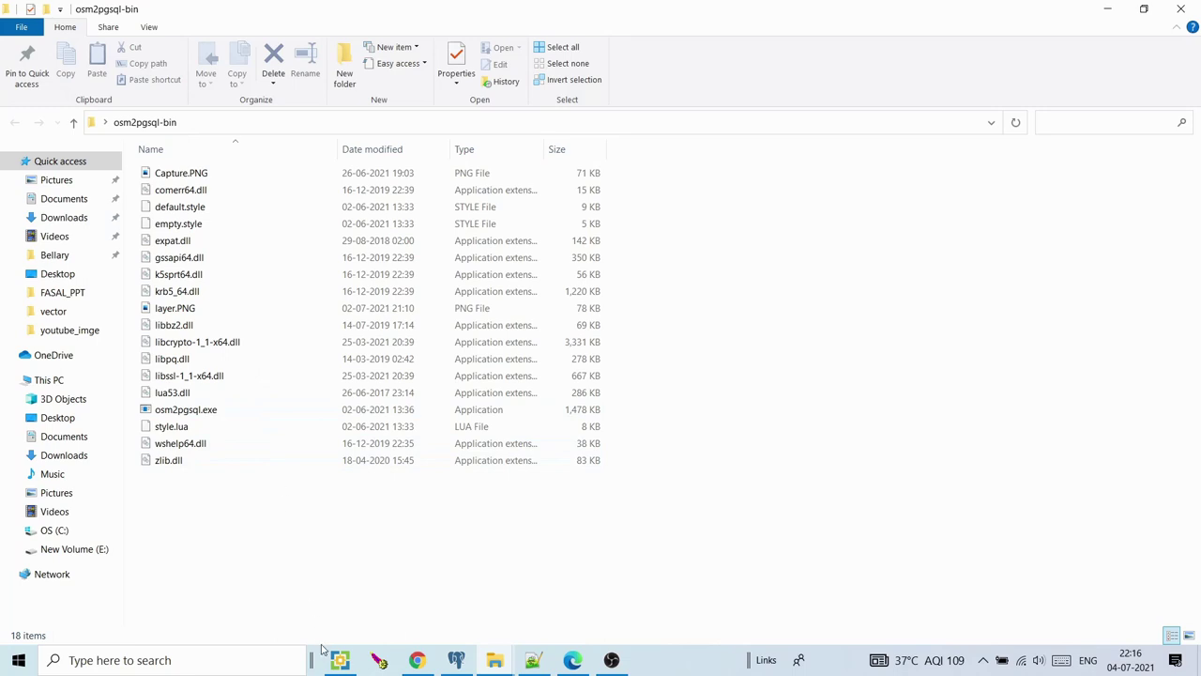
click(574, 660)
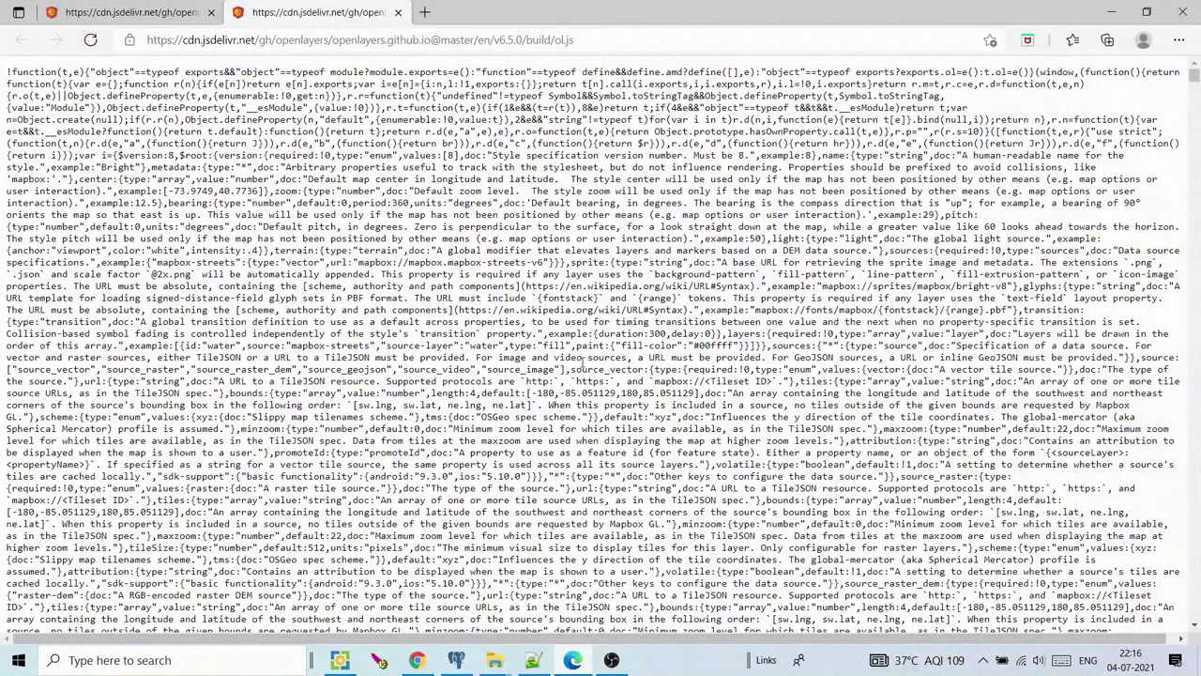
click(1182, 11)
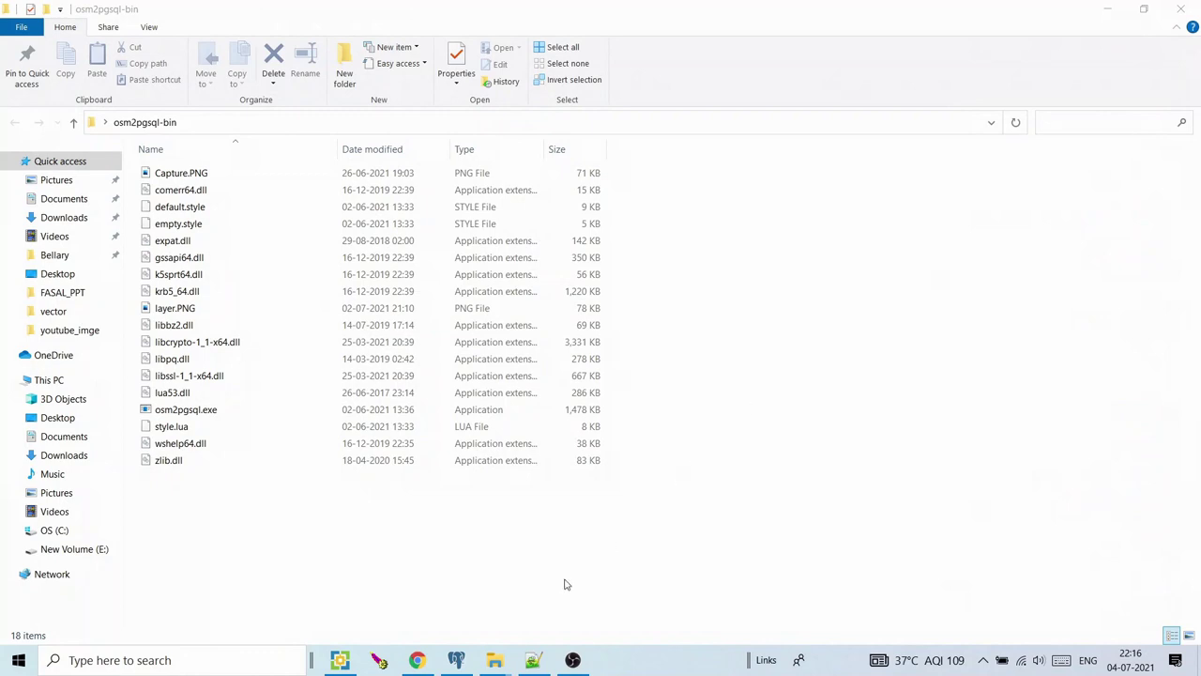
Launch pgAdmin 4, unlock it with the master password, and connect to PostgreSQL 13 with its password
click(459, 659)
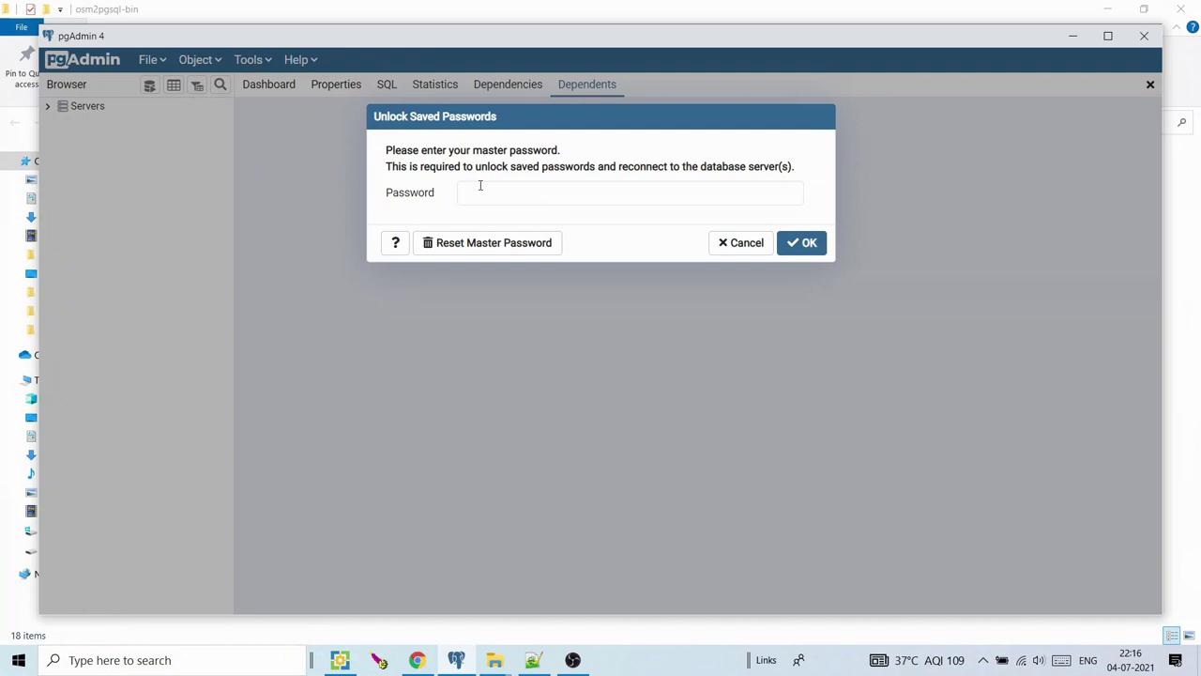
click(485, 188)
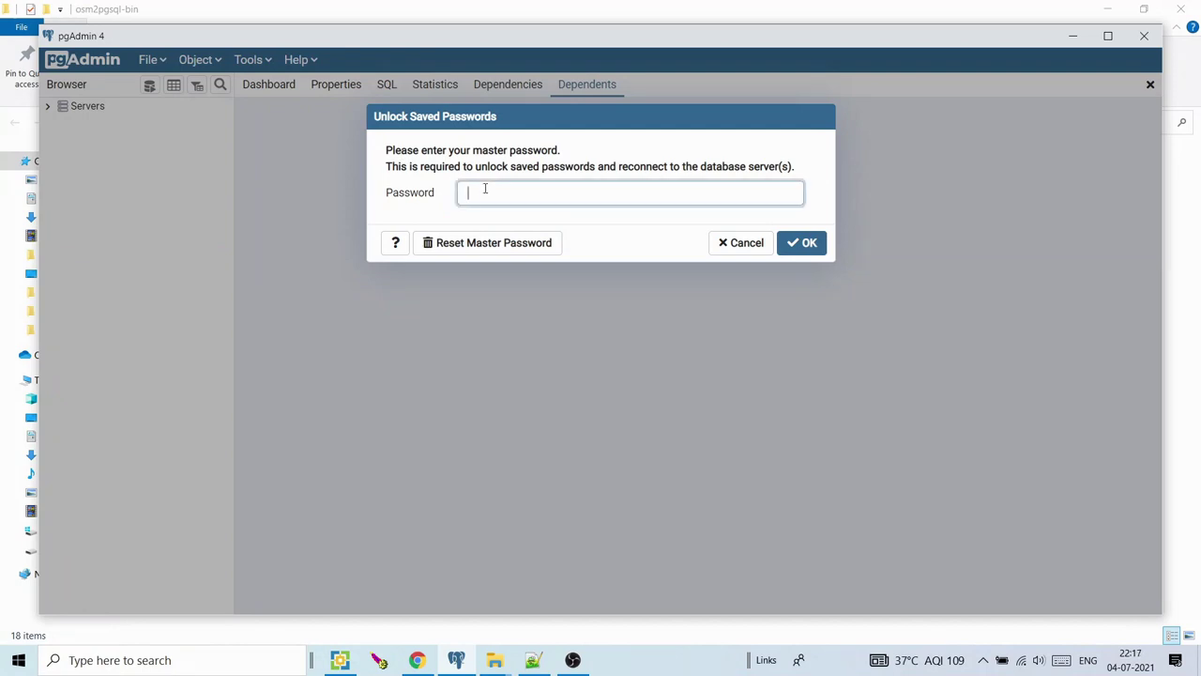
text(postgres)
key(Return)
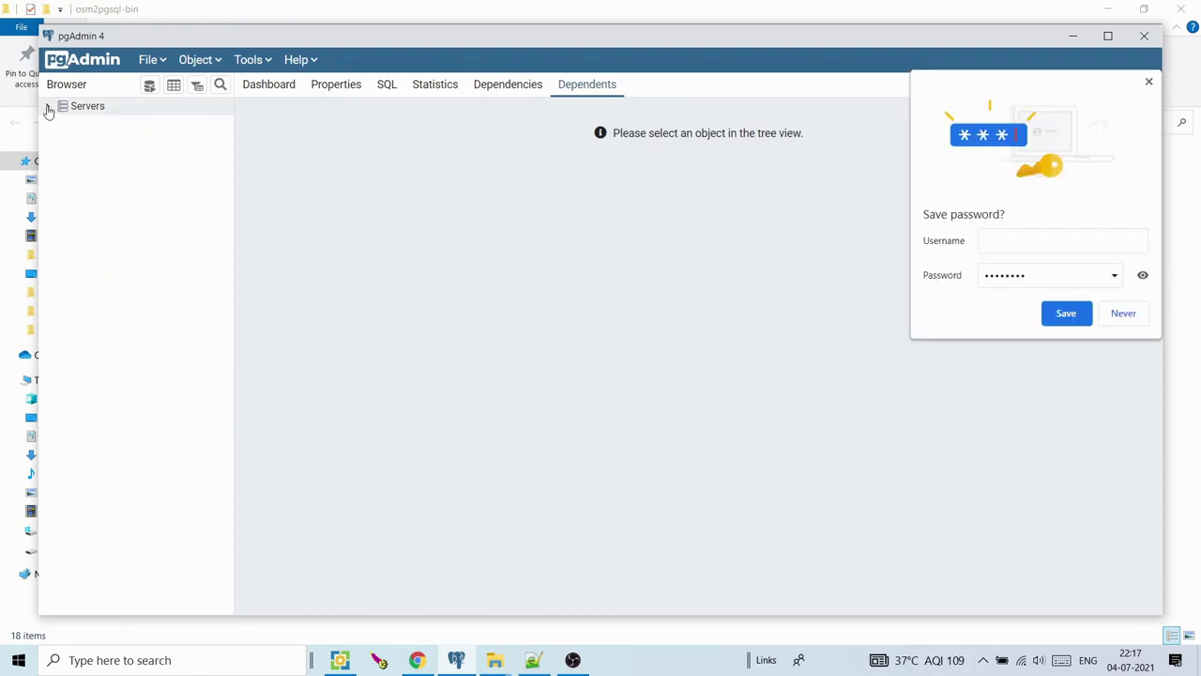
click(48, 108)
click(63, 159)
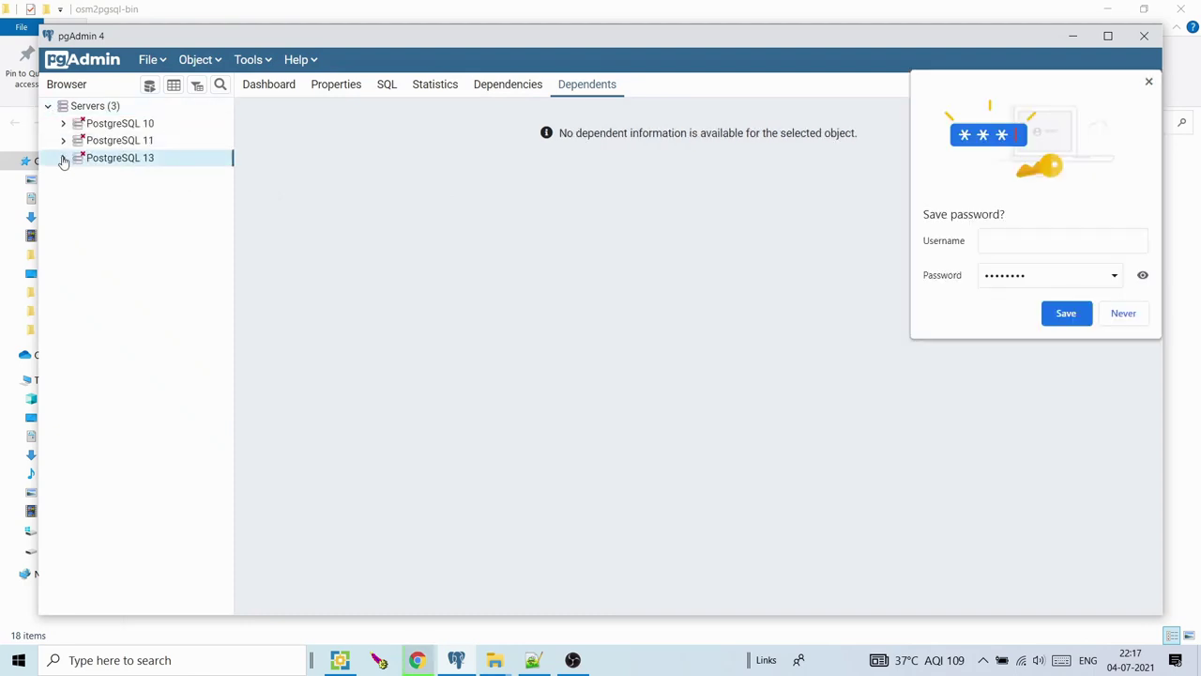
text(postgres)
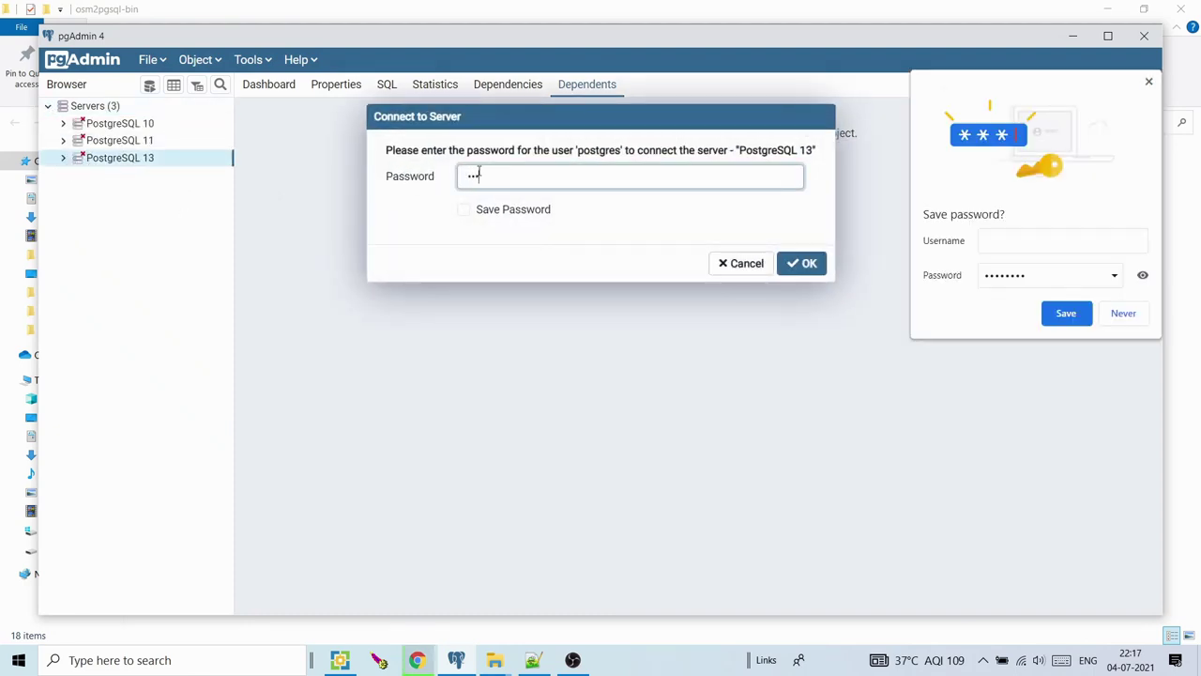
key(Return)
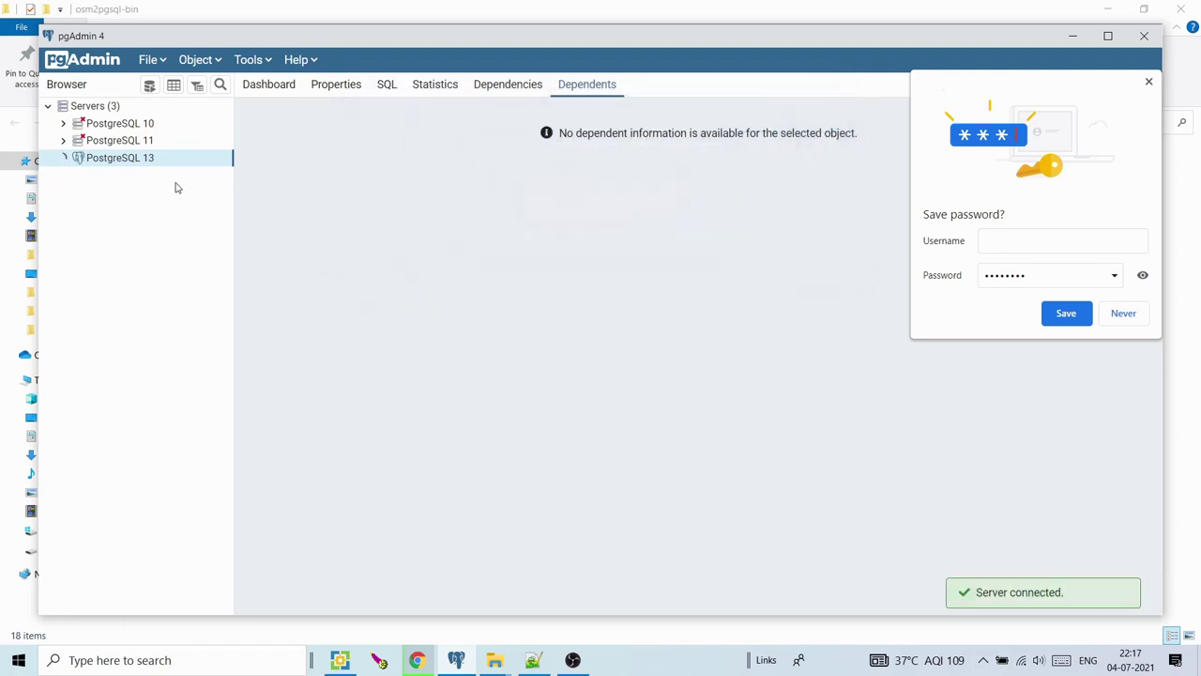
Expand PostgreSQL 13's databases, then scroll the osmgwc README to 'Create a new PostGIS database'
click(82, 175)
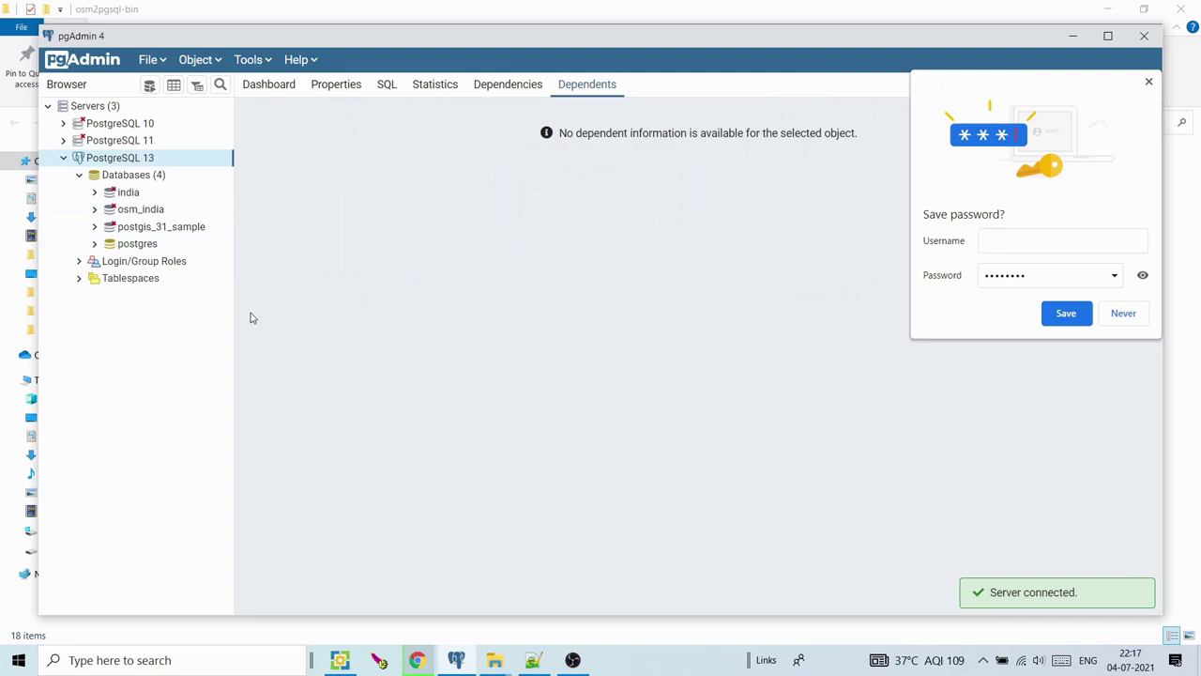
click(429, 659)
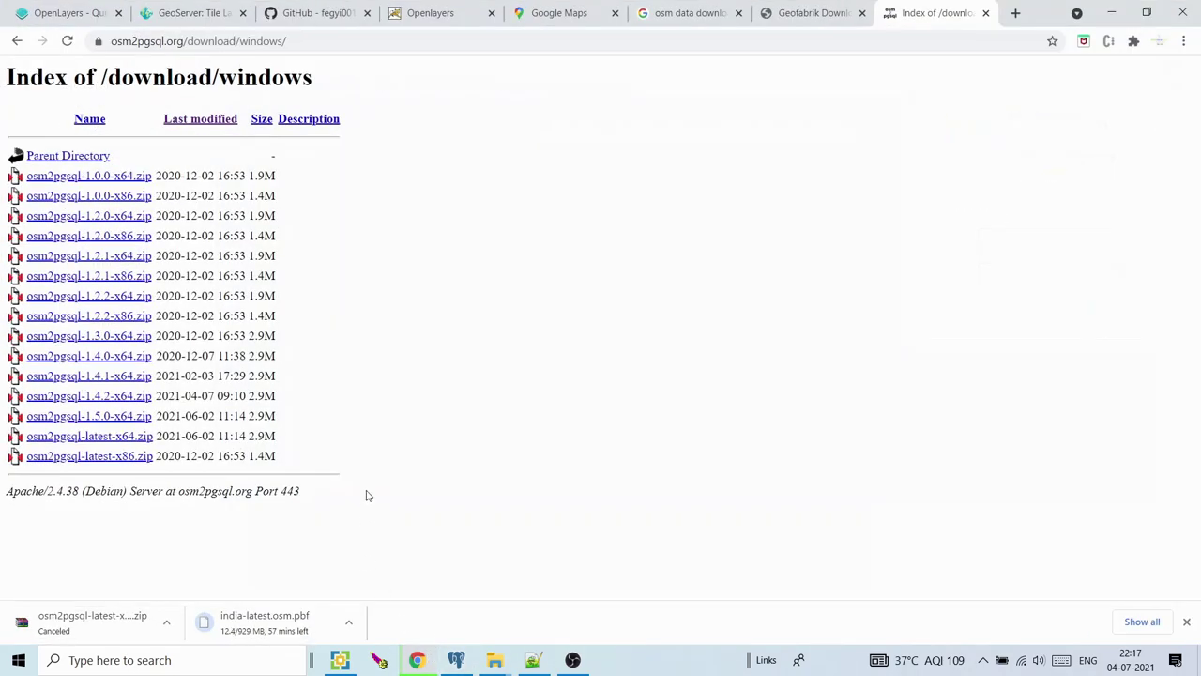
click(324, 10)
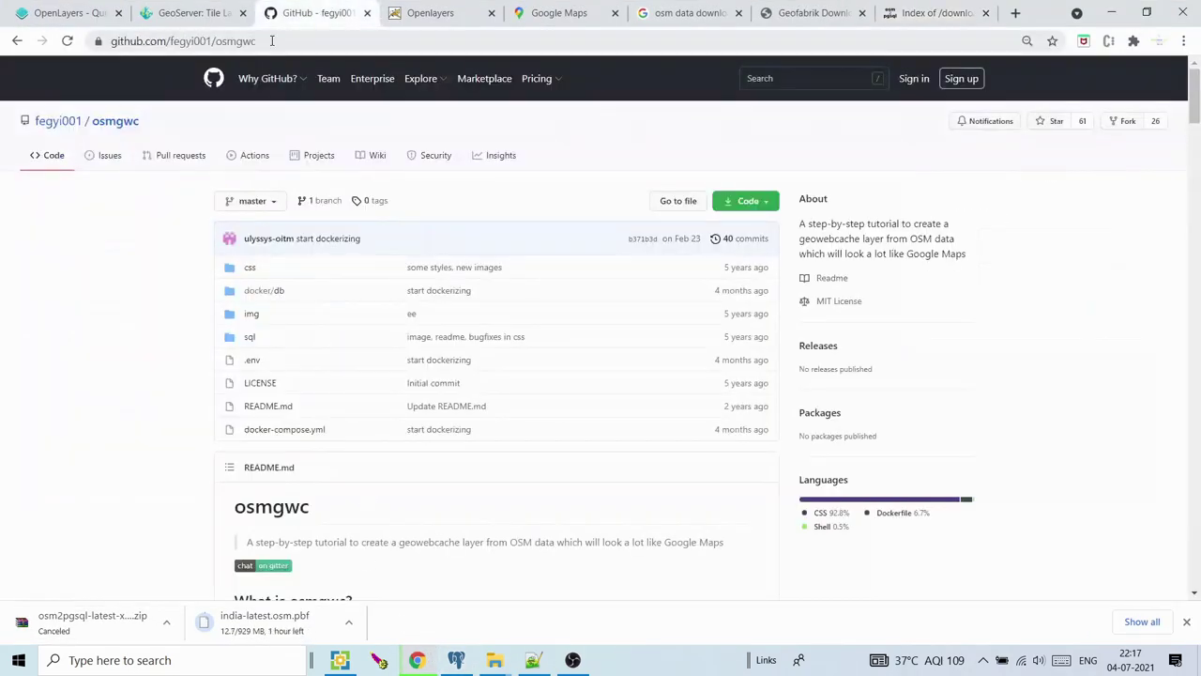
click(272, 42)
drag(1194, 111, 1198, 184)
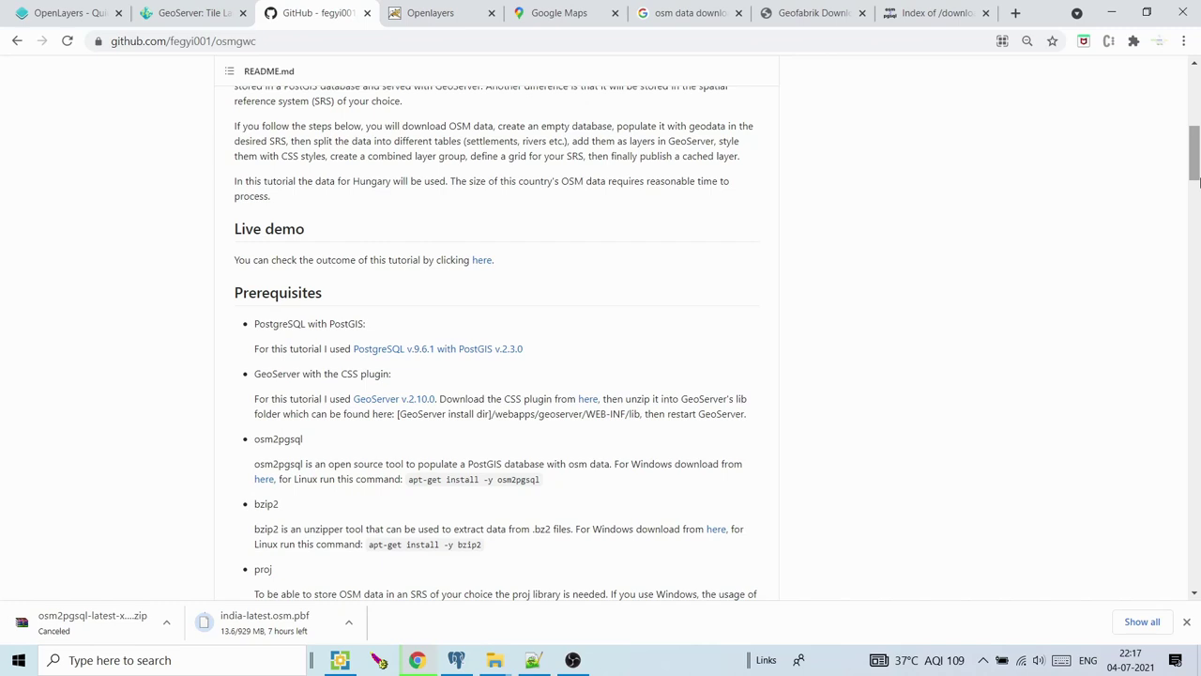
drag(1196, 171, 1197, 183)
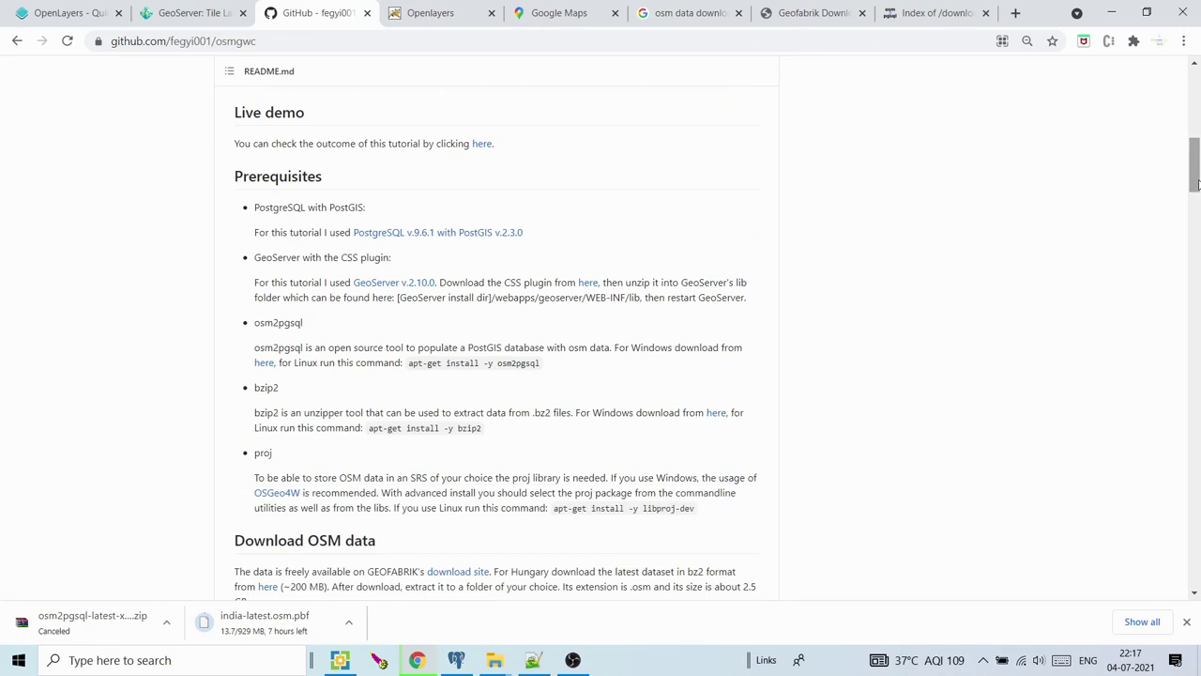
mouse_move(1197, 183)
mouse_down()
mouse_move(1196, 111)
mouse_move(1197, 198)
mouse_up()
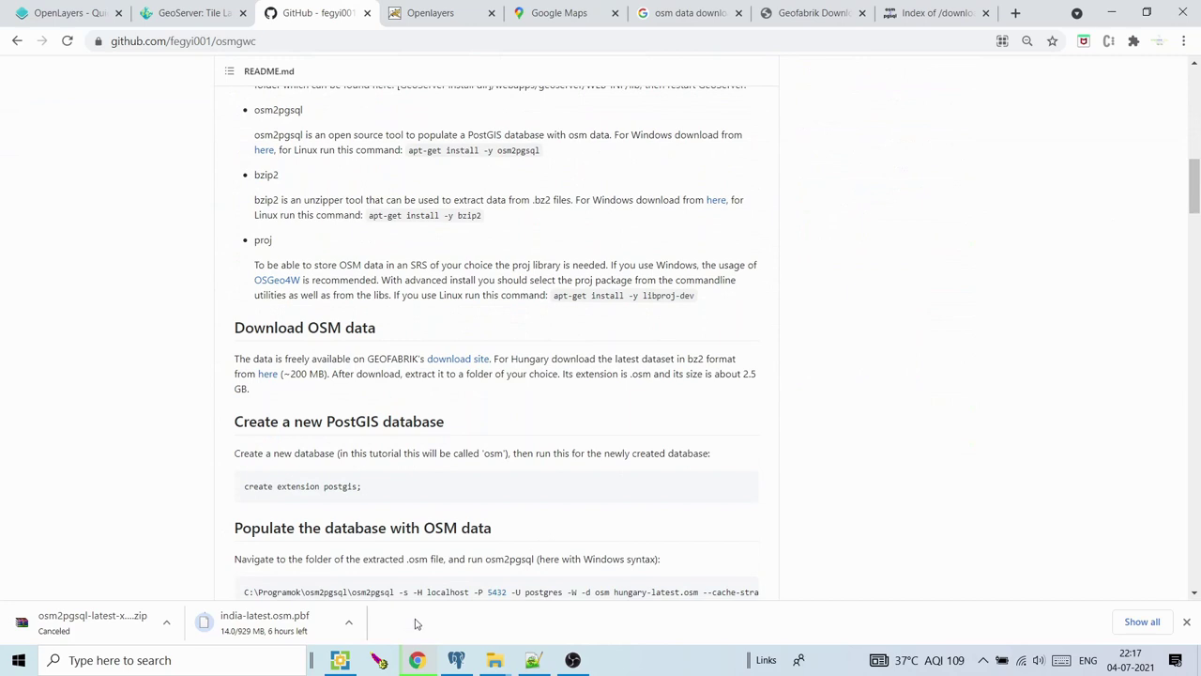
click(456, 659)
Start a new database under PostgreSQL 13's Databases group and name it osm
click(128, 177)
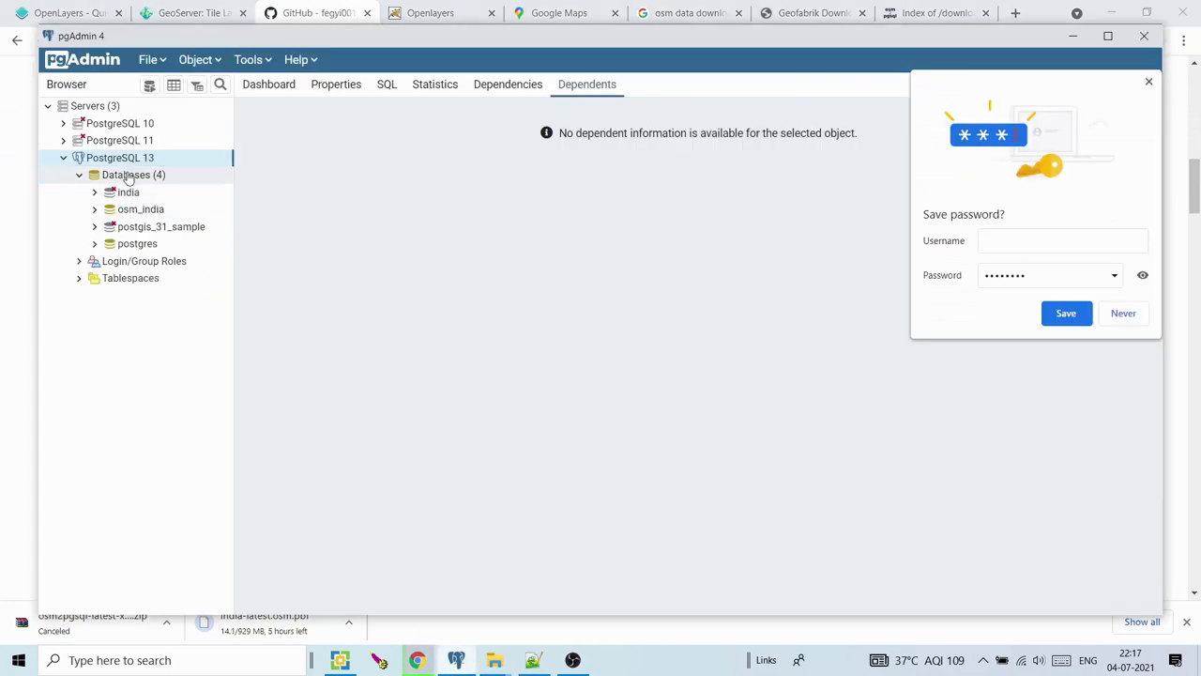
double_click(129, 178)
double_click(128, 178)
right_click(131, 179)
mouse_move(169, 190)
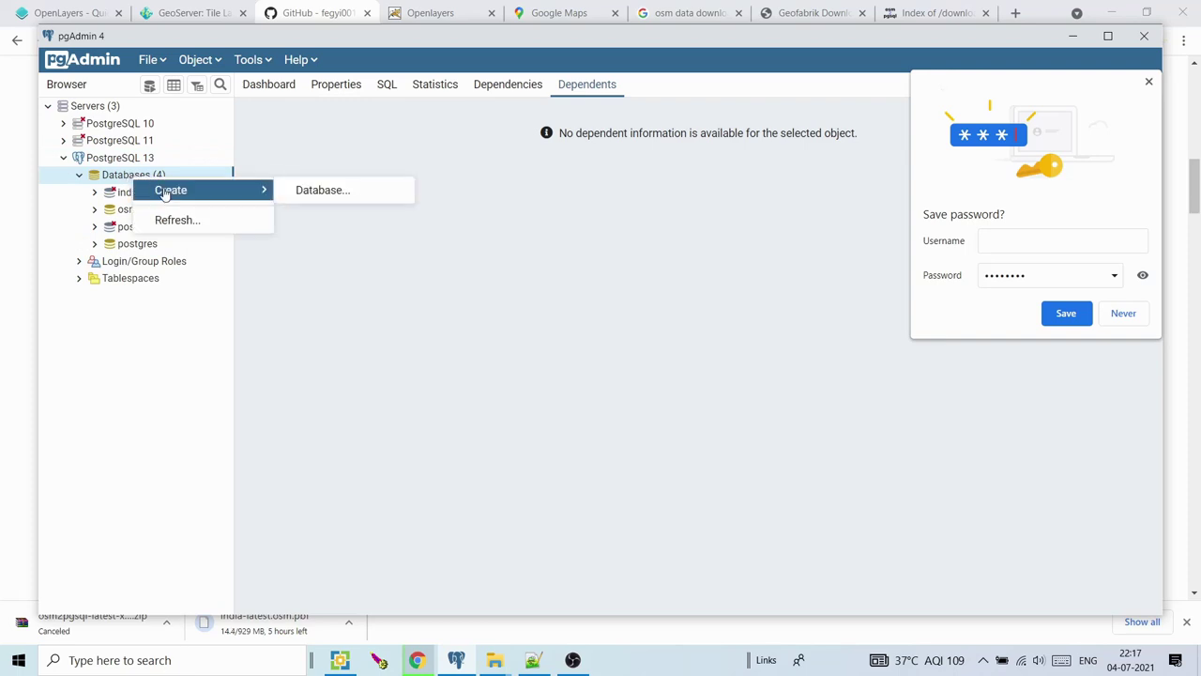
click(329, 191)
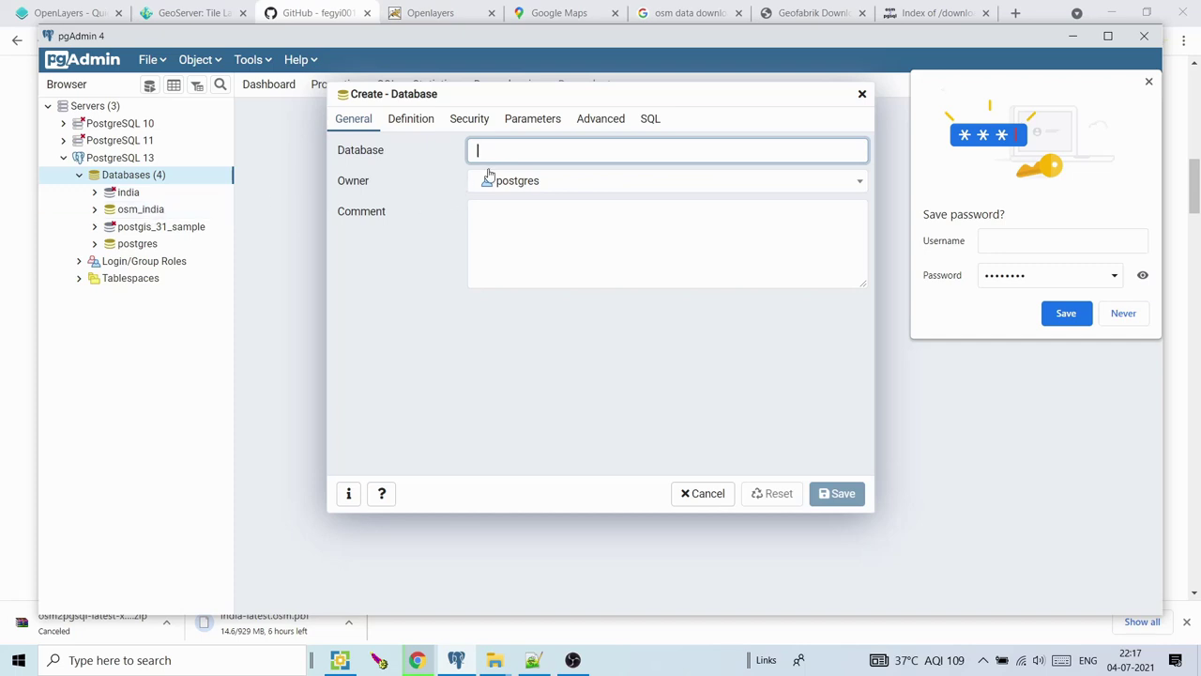
text(osm)
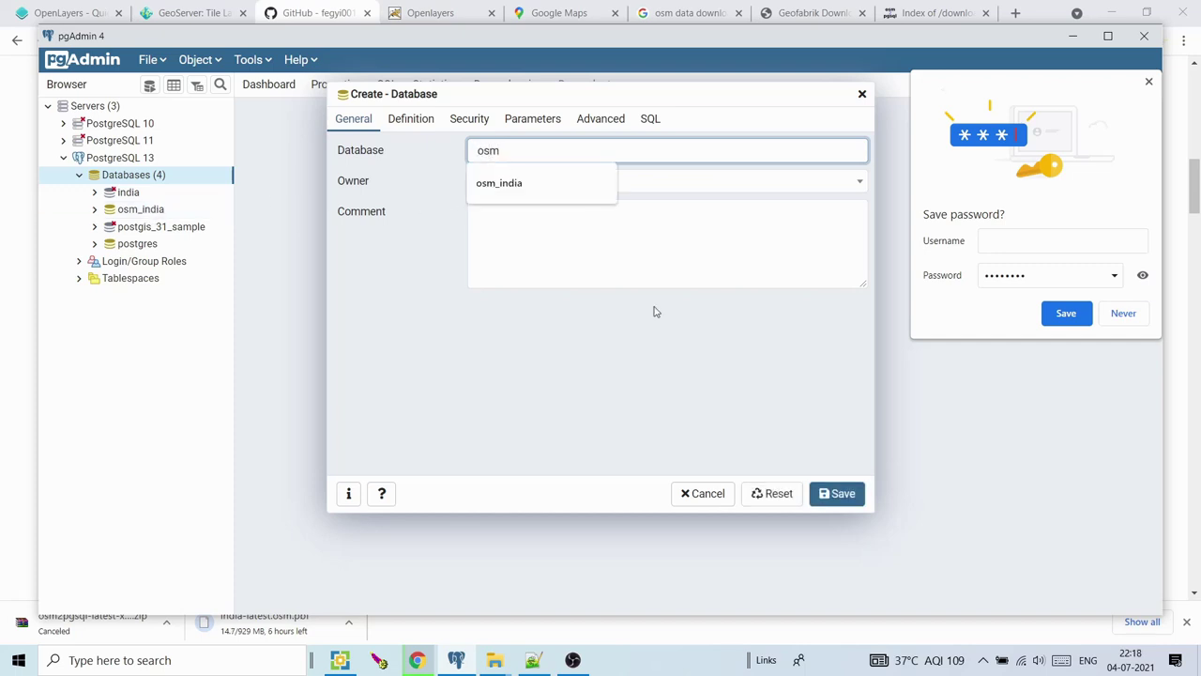
click(654, 311)
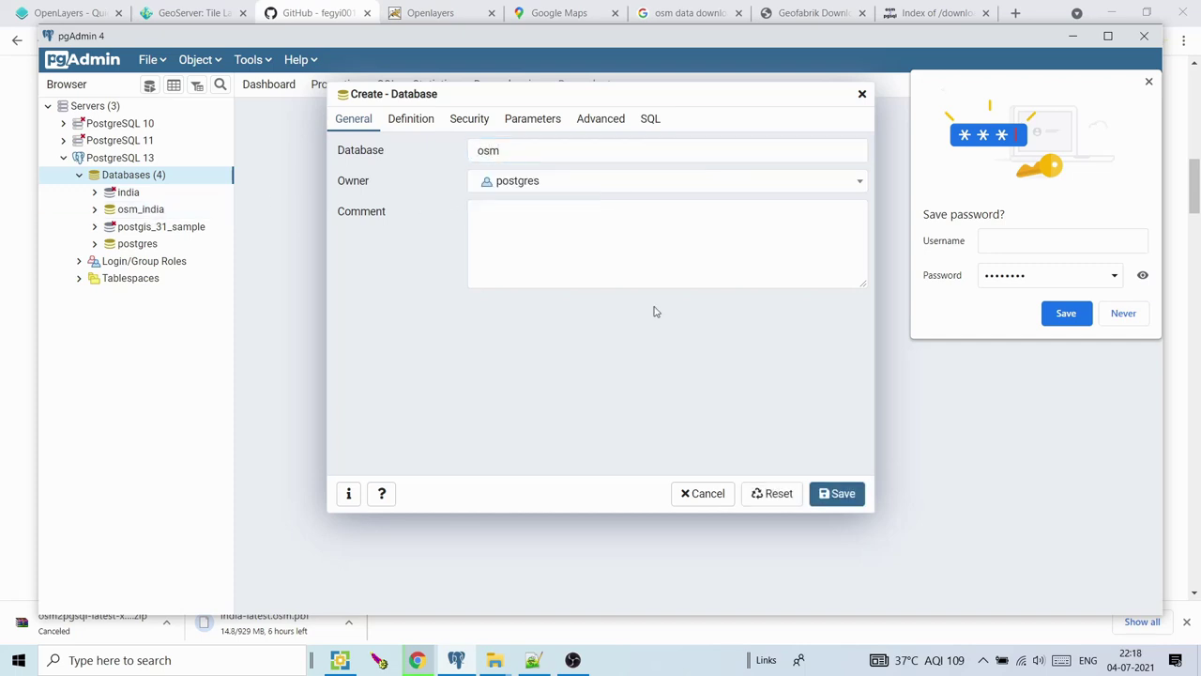
Set template postgis_31_sample and tablespace pg_default for osm, and save it
click(419, 120)
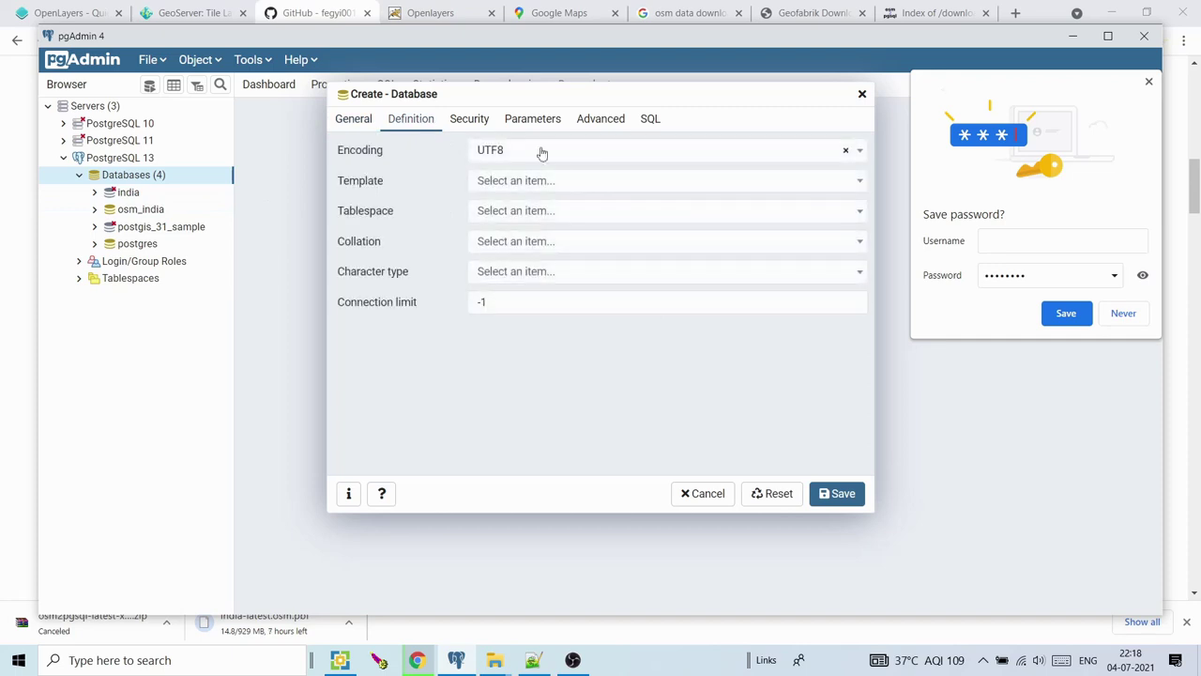
click(610, 183)
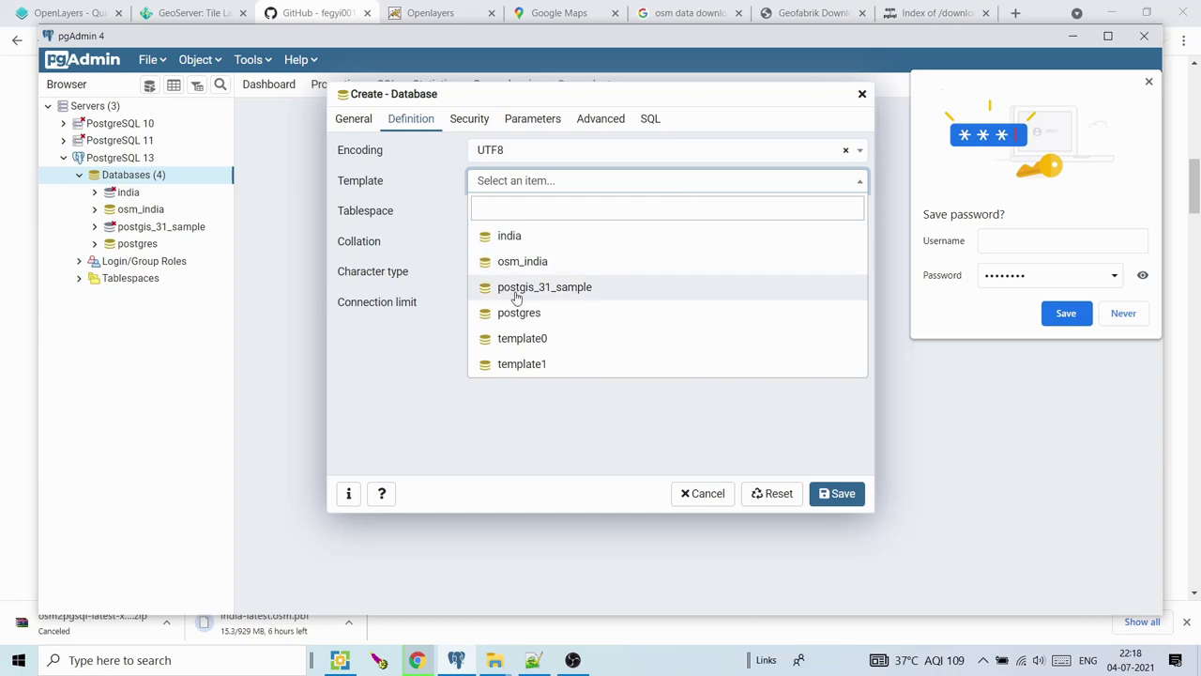
click(566, 299)
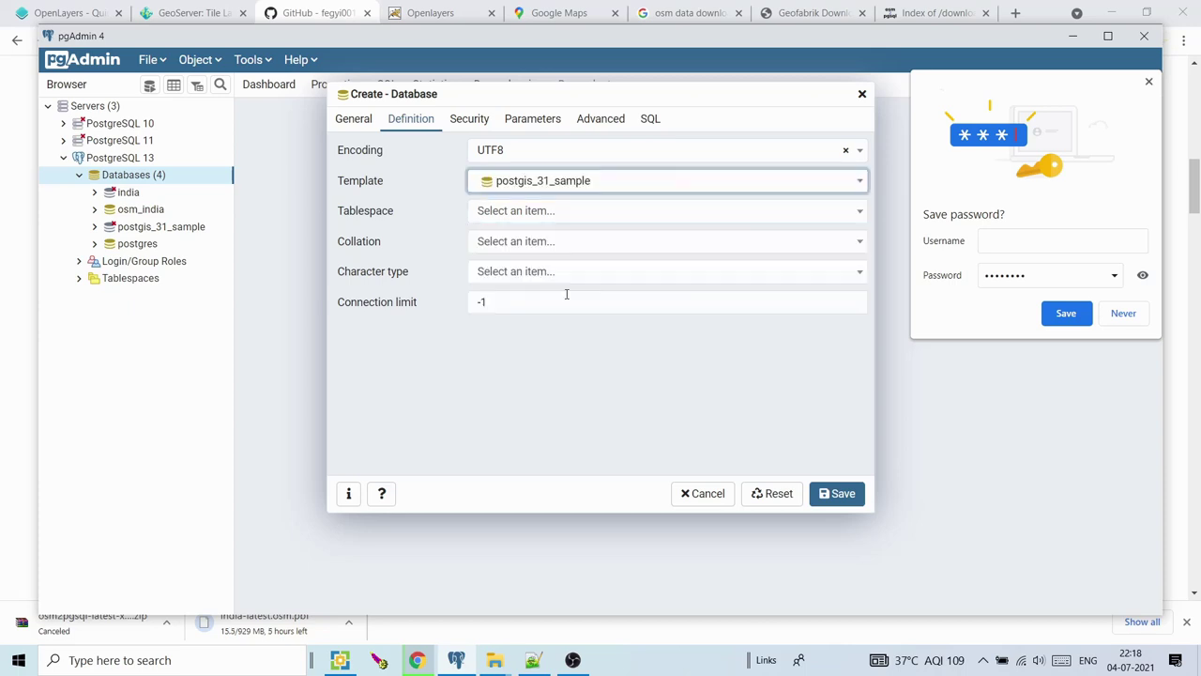
click(567, 214)
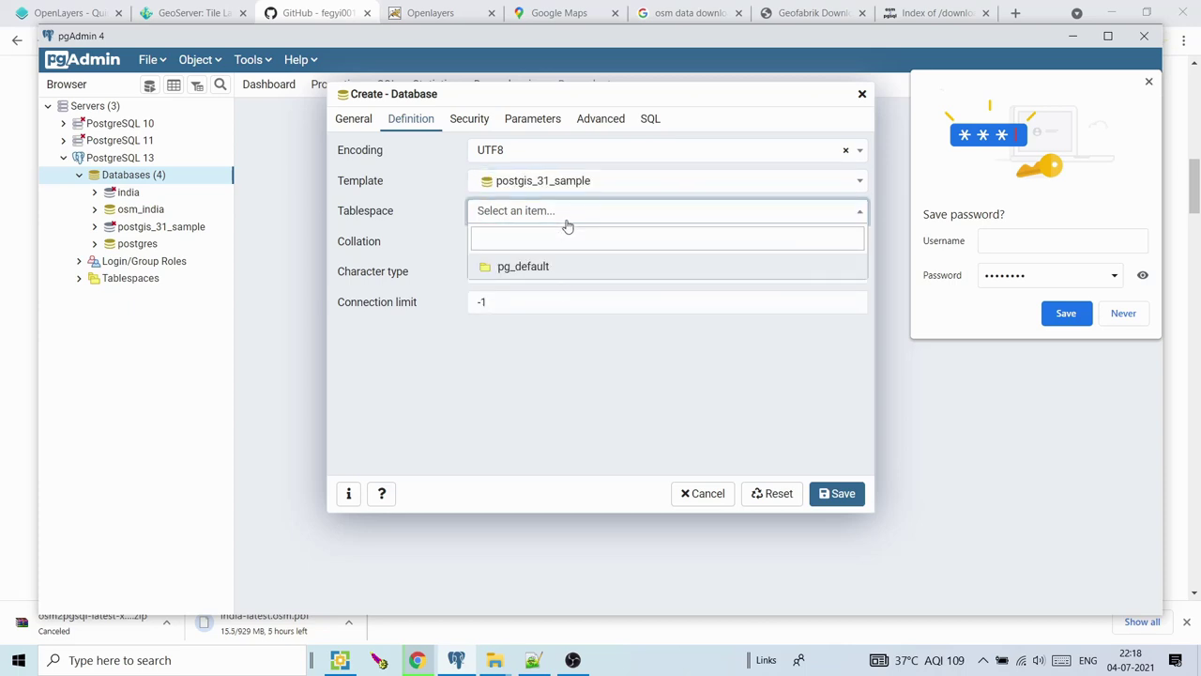
click(531, 269)
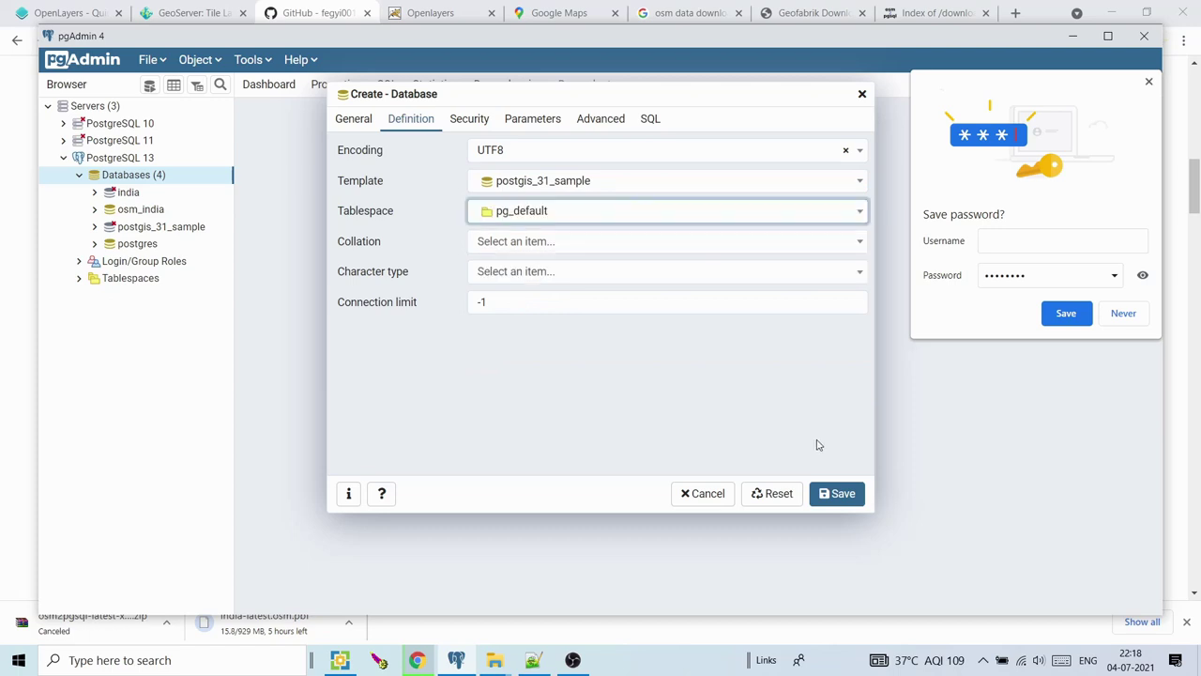
click(824, 494)
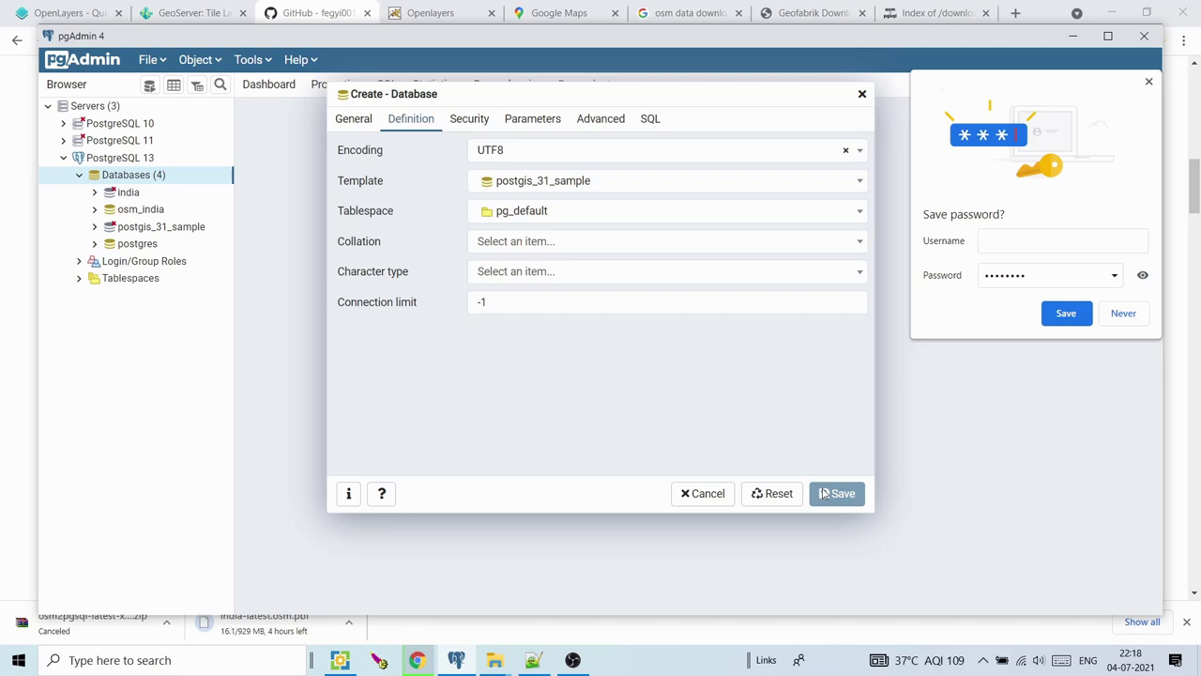
click(417, 660)
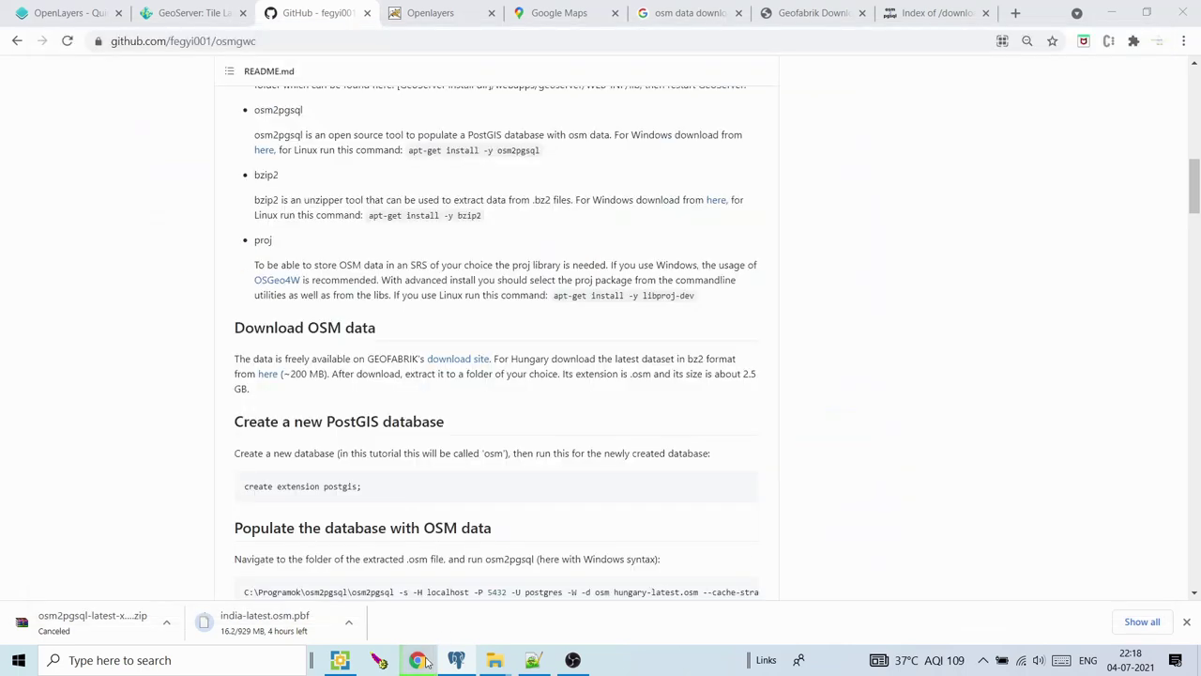
Copy the 'create extension postgis;' line from the osmgwc README, then minimise Chrome
drag(362, 487, 244, 486)
key(ctrl+c)
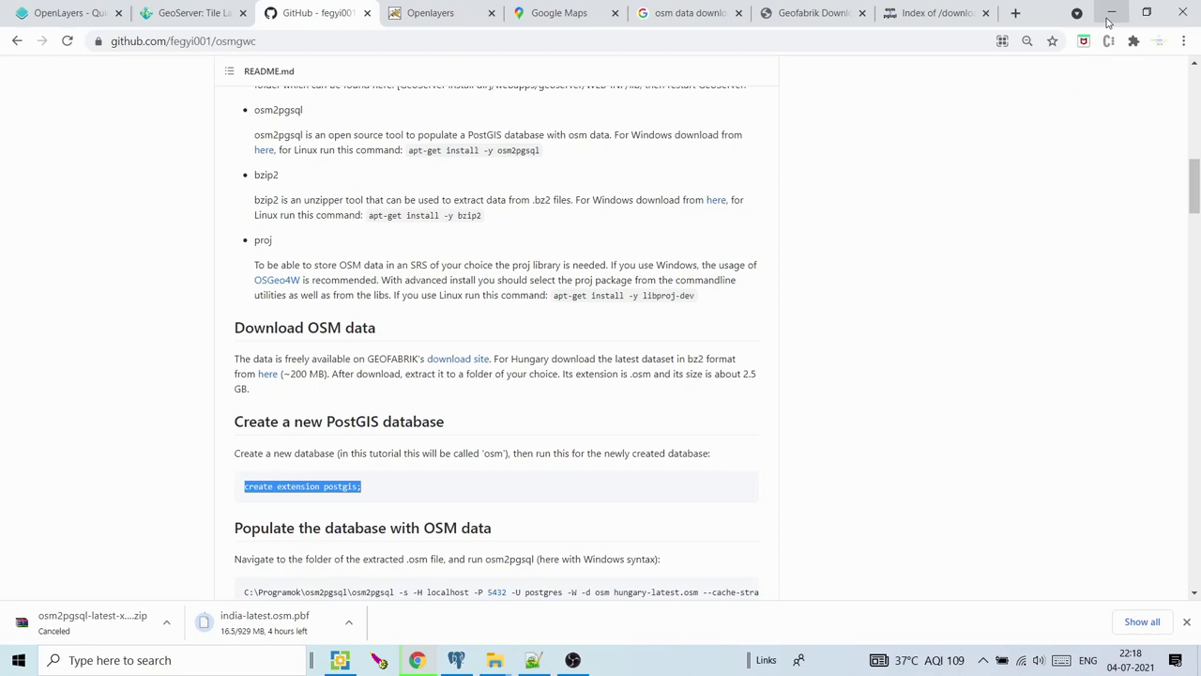
click(1108, 23)
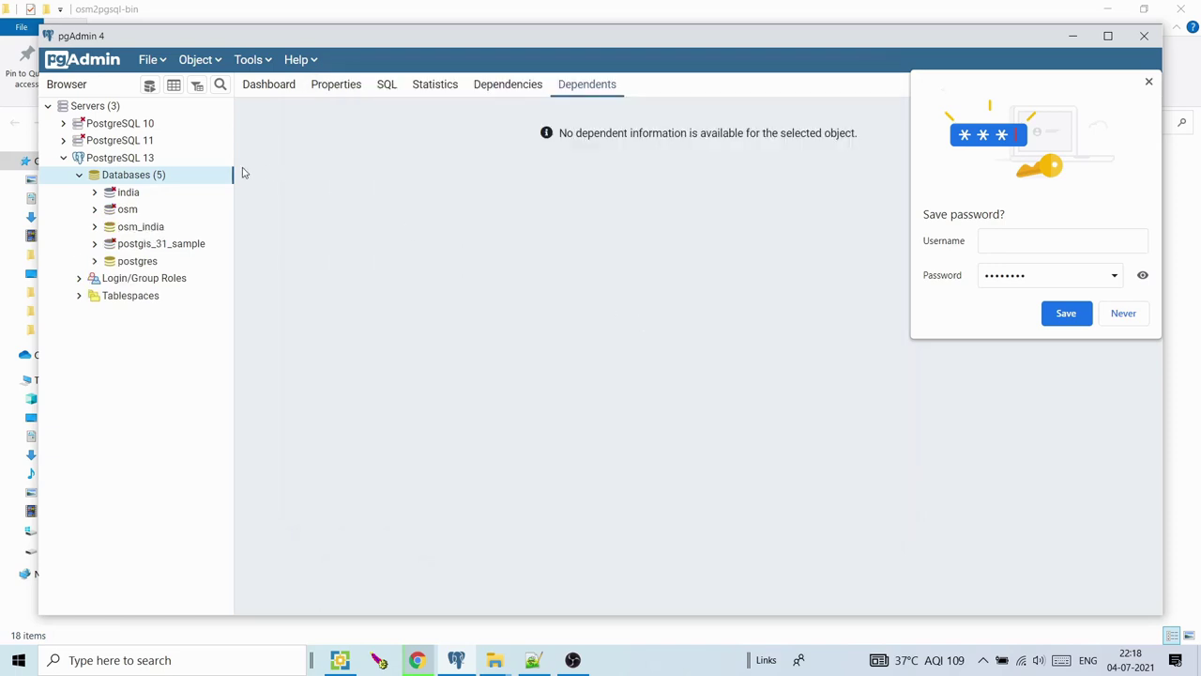
Run 'create extension postgis;' in a Query Tool on the osm database
click(125, 209)
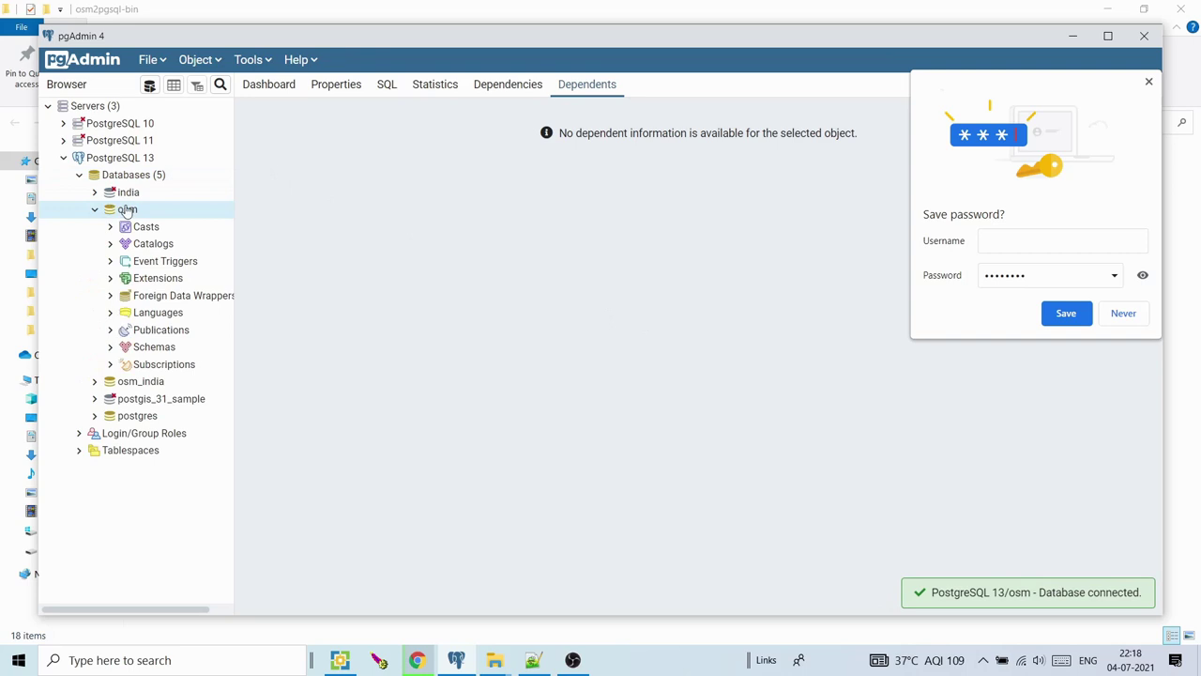
right_click(127, 210)
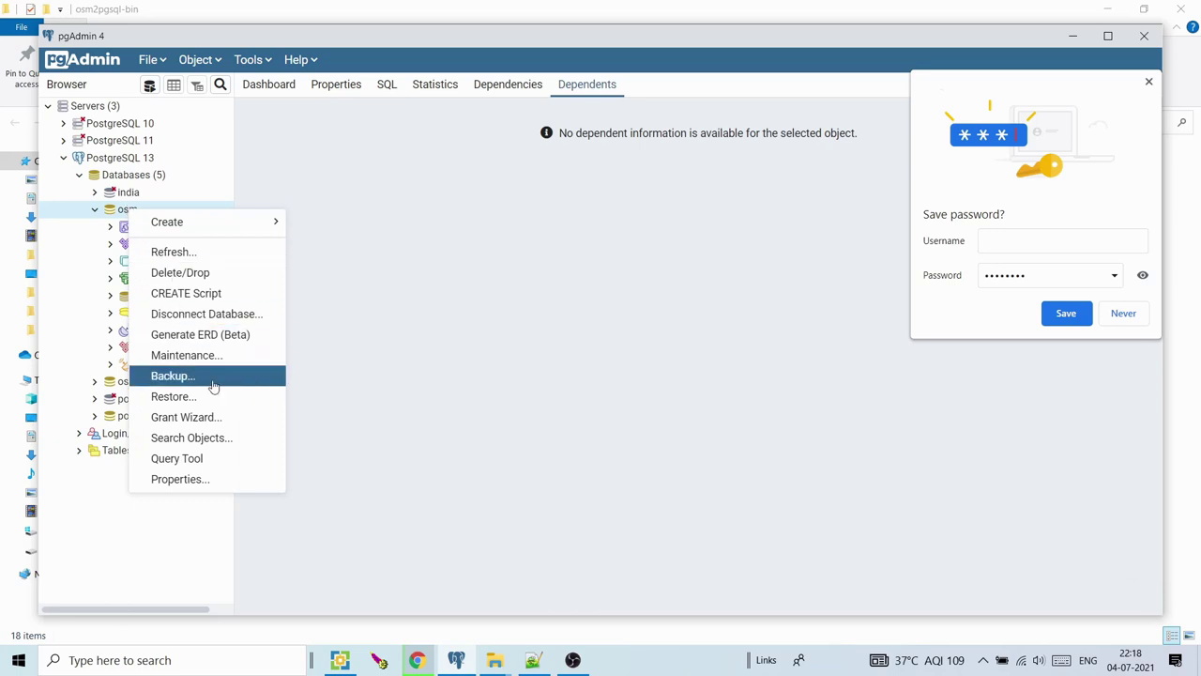
click(213, 460)
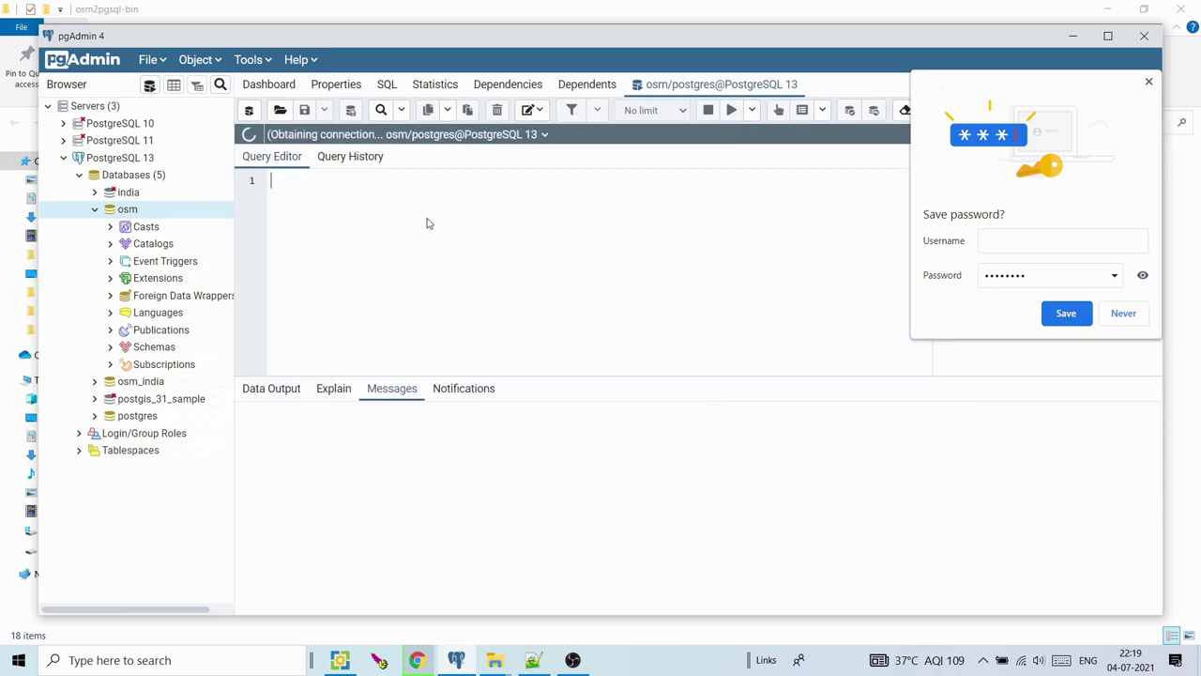
key(ctrl+v)
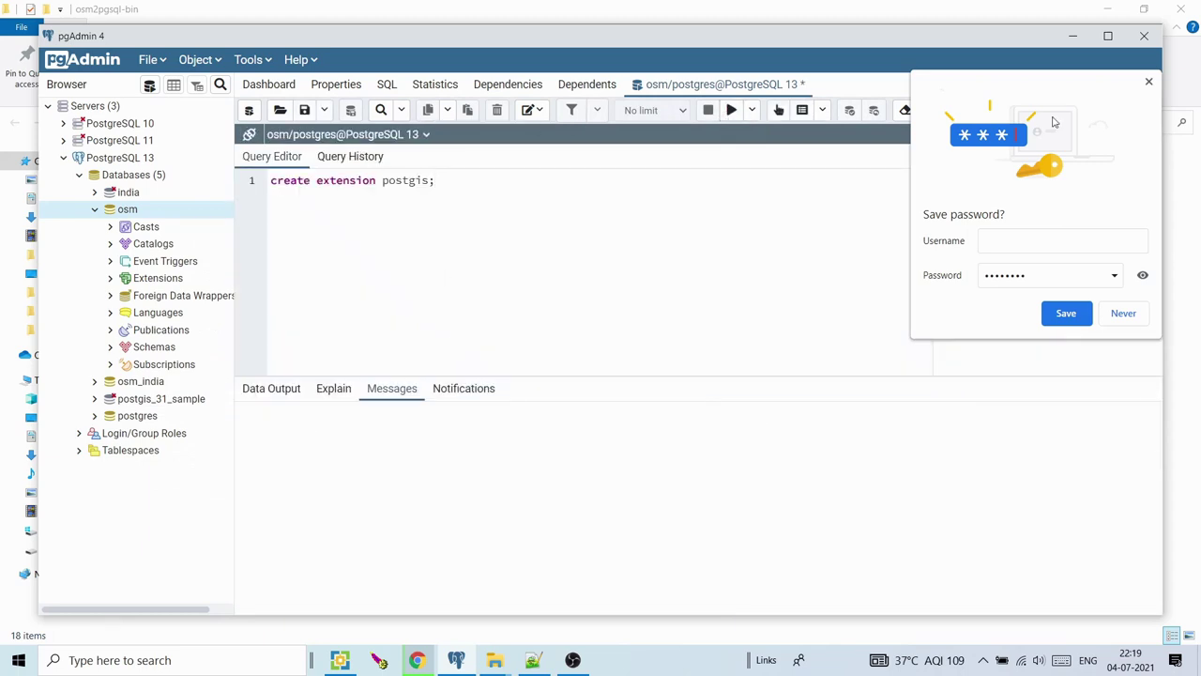
click(1149, 82)
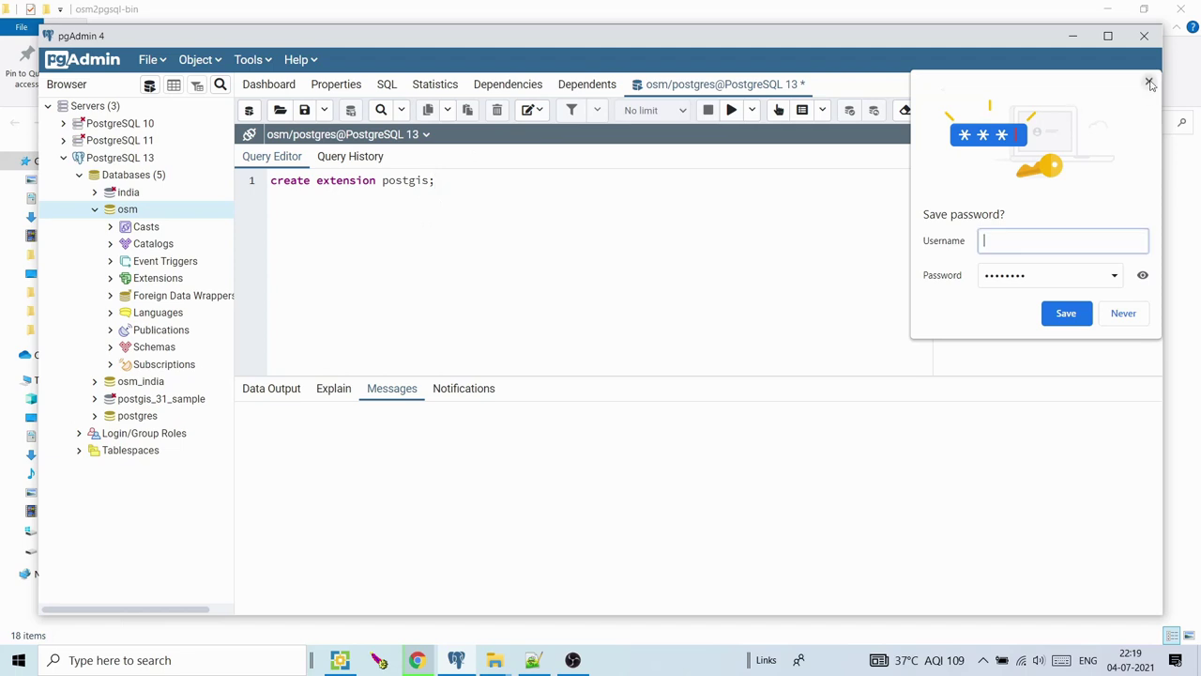
click(731, 110)
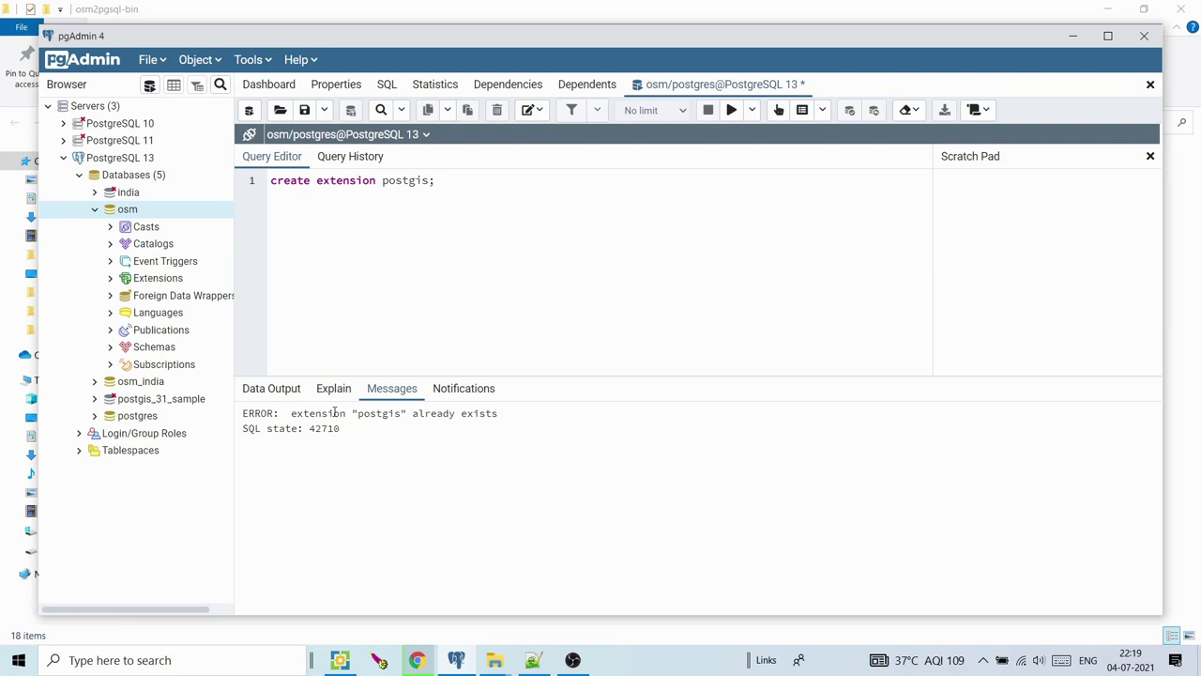
Note the extension-already-exists error and close the query tab without saving
drag(333, 413, 499, 422)
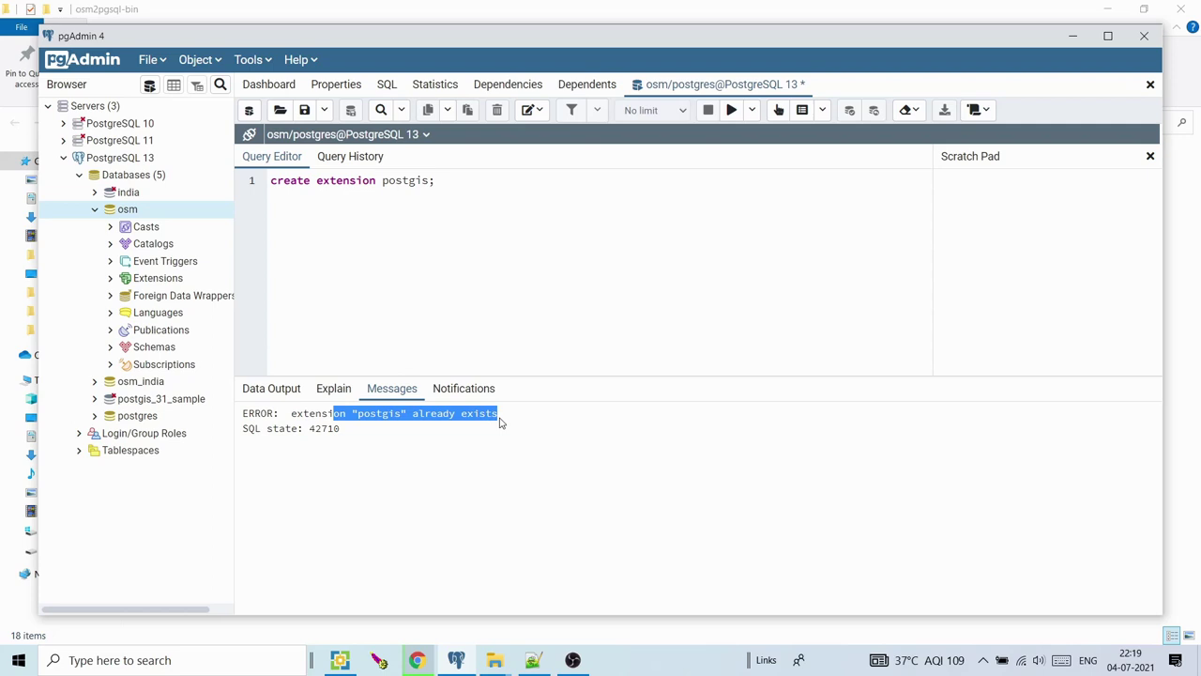
click(1149, 85)
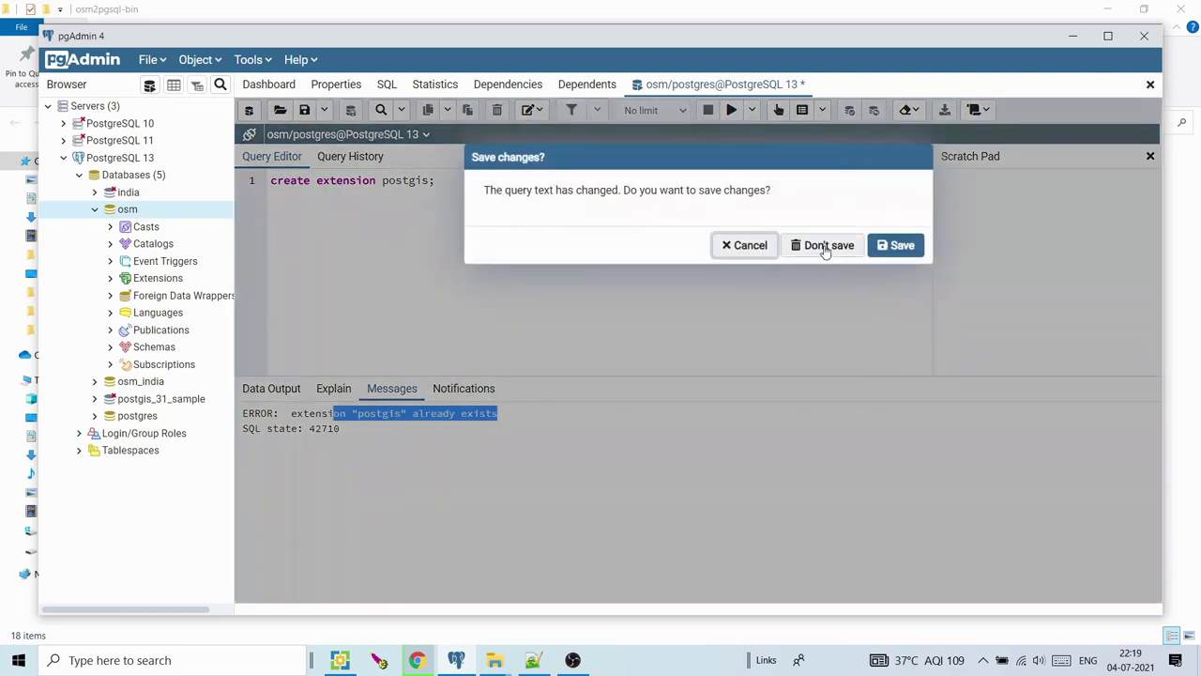
click(825, 247)
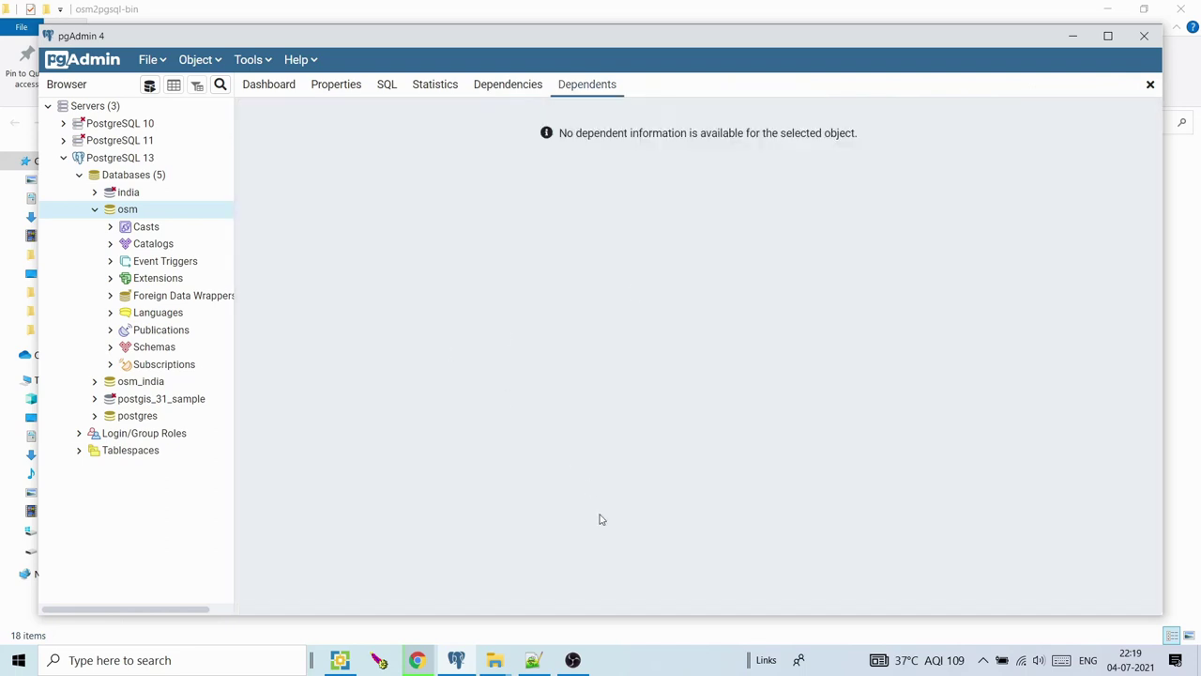
mouse_move(495, 659)
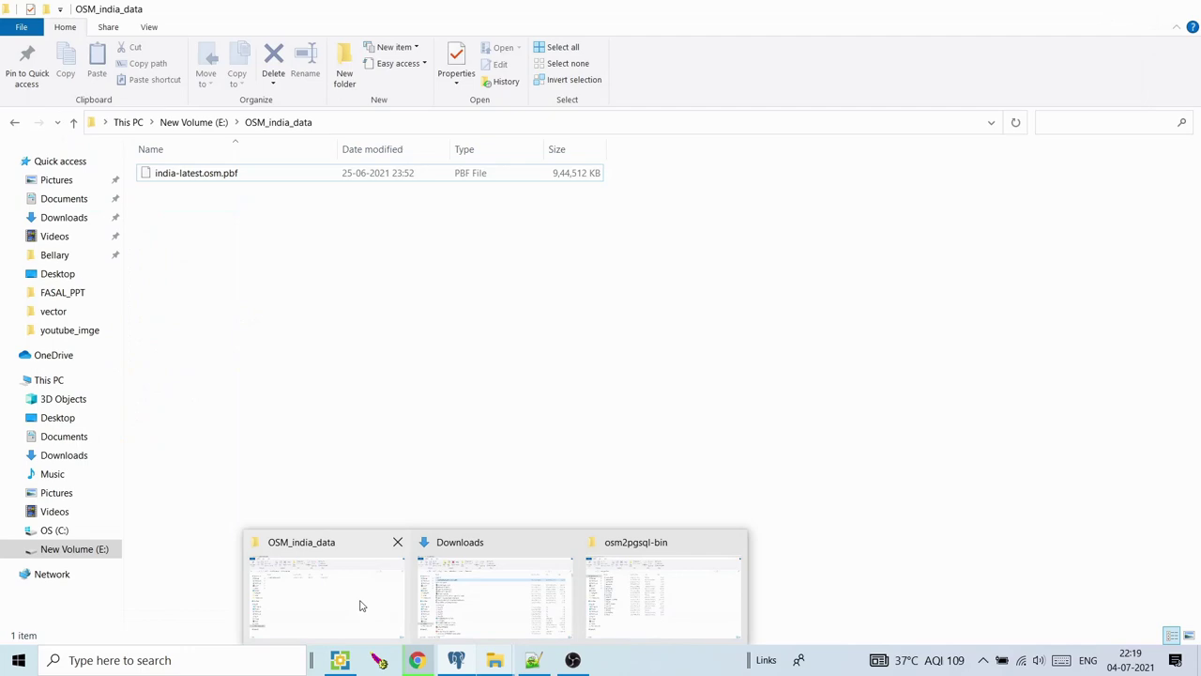
Open 'osm_to postgis command.txt' from the desktop and space out the India import command
click(362, 606)
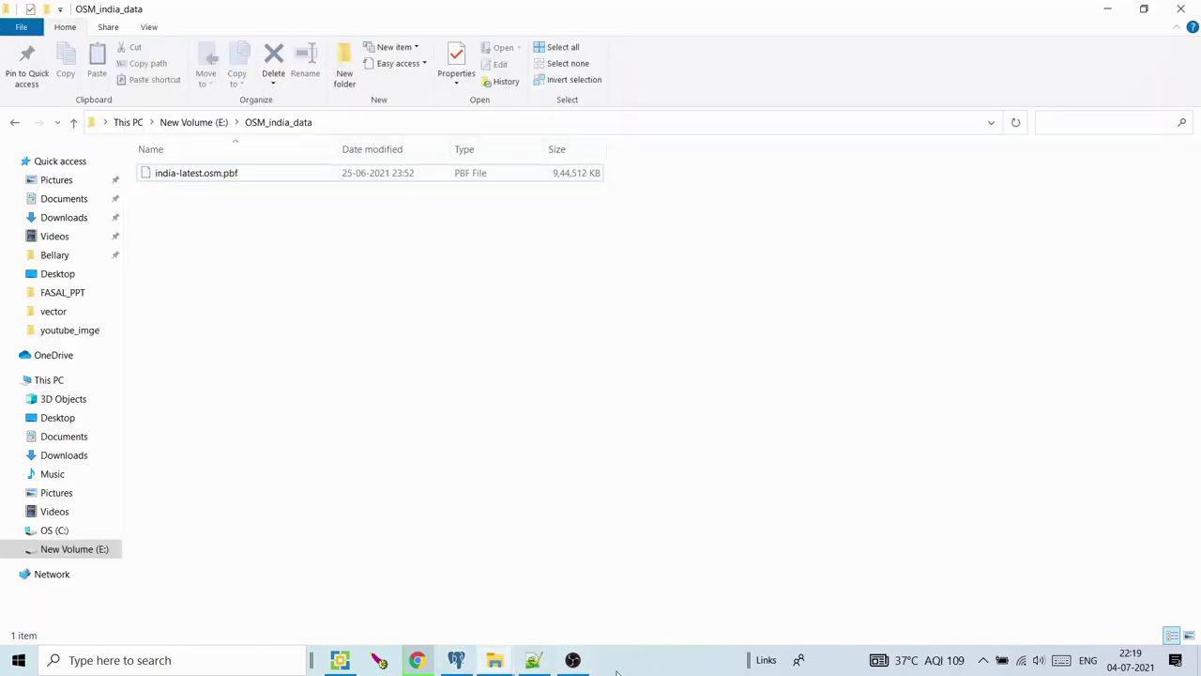
click(1198, 661)
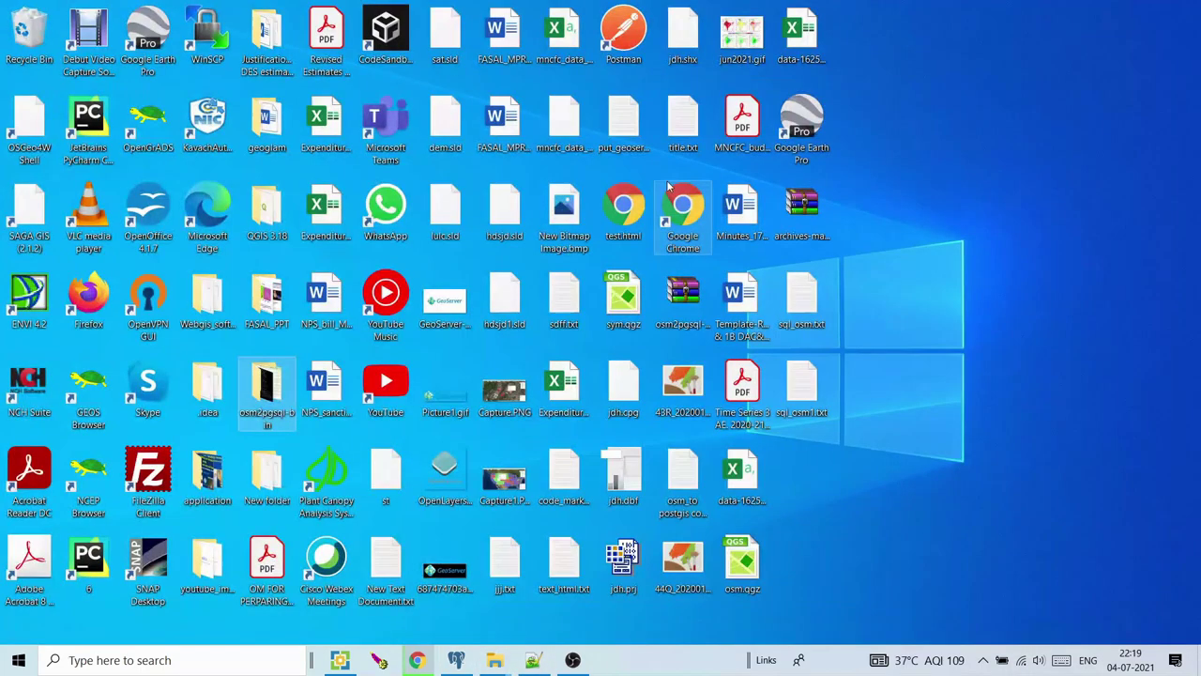
double_click(669, 468)
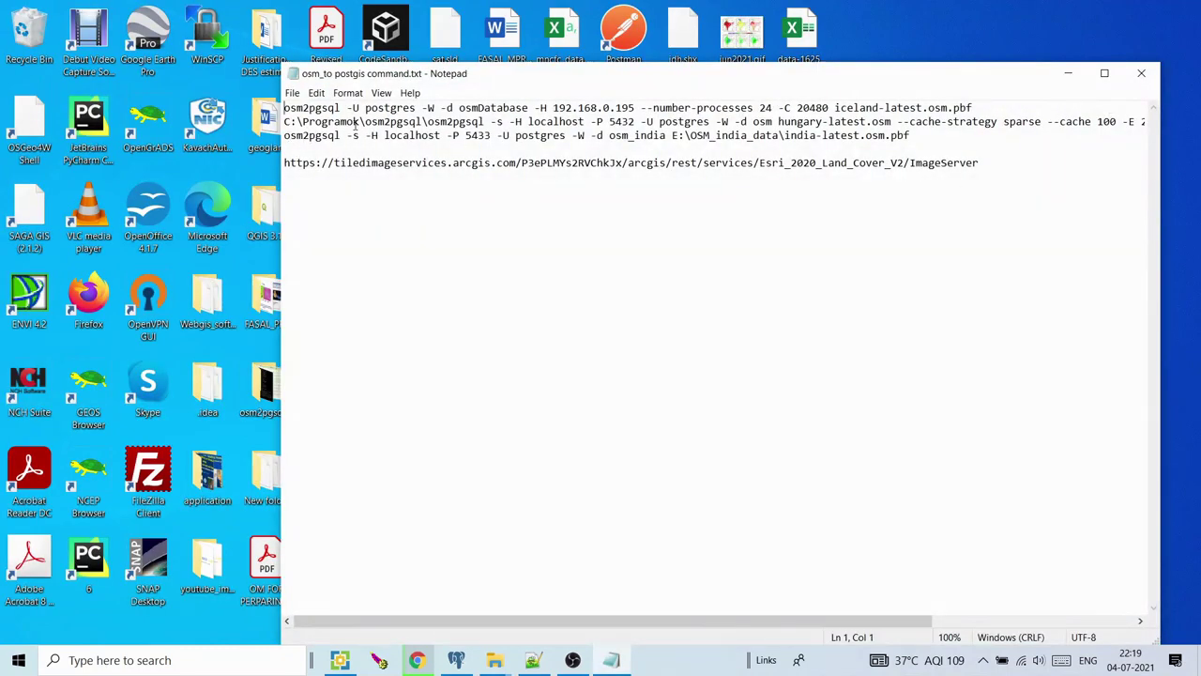
key(Return)
key(Return)
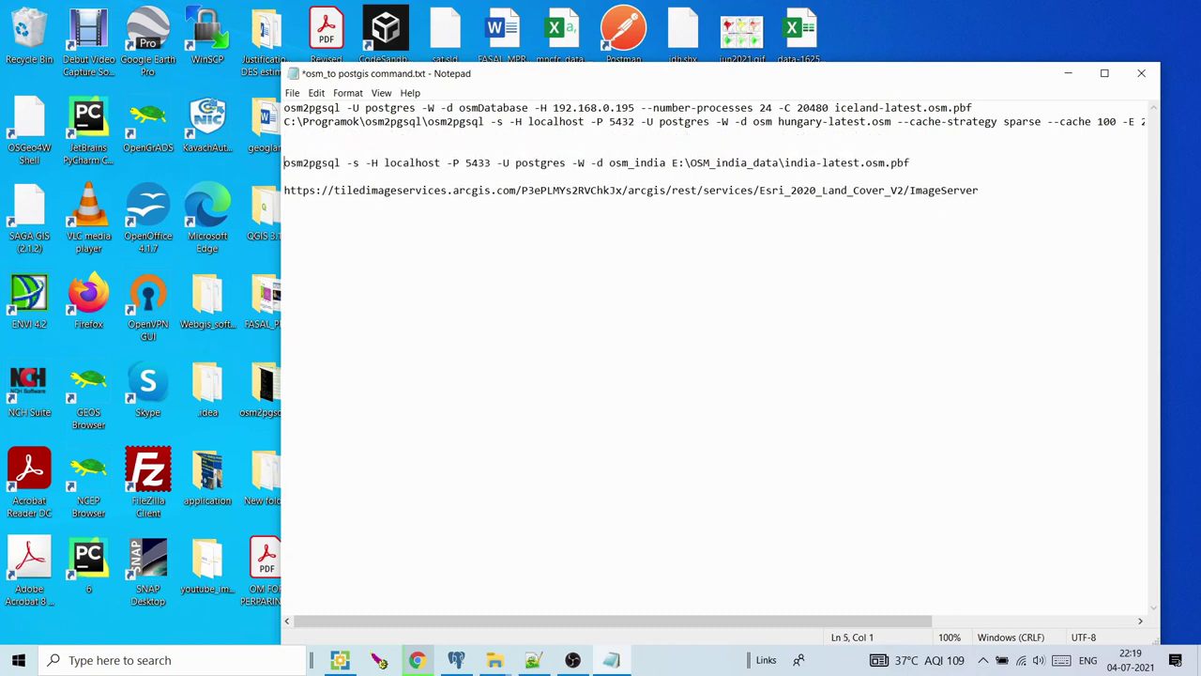
key(End)
key(Return)
key(Return)
key(Return)
key(Return)
key(Return)
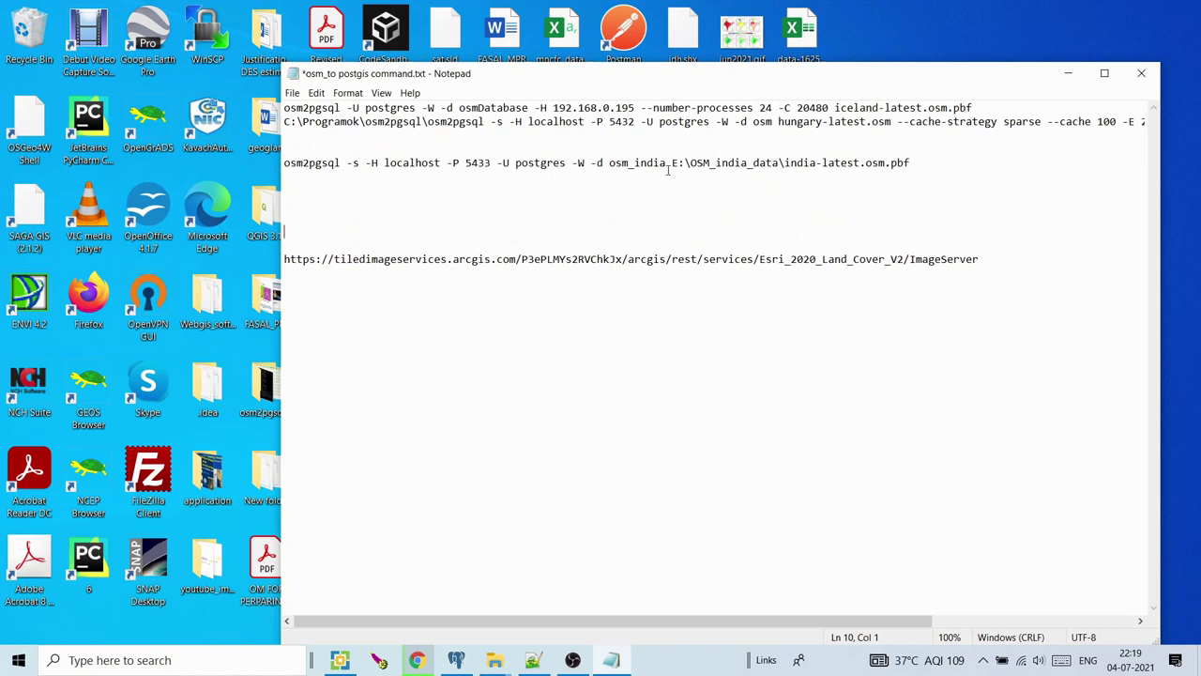
ctrl+scroll(669, 169, up, 3)
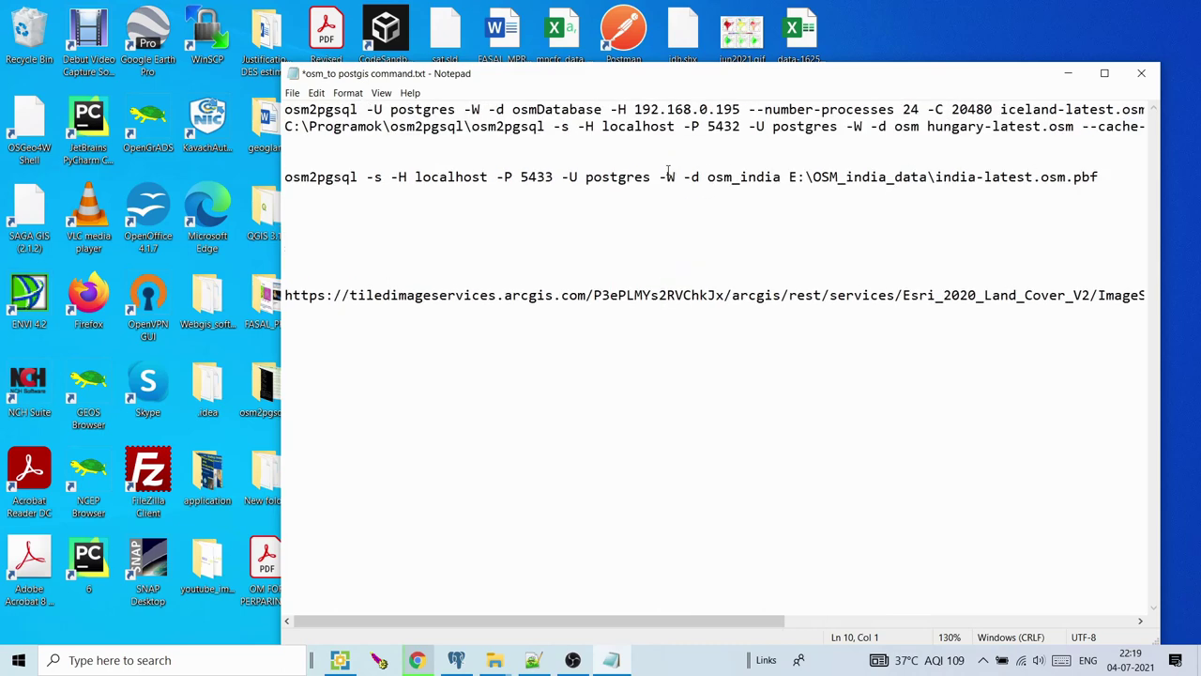
ctrl+scroll(669, 169, up, 1)
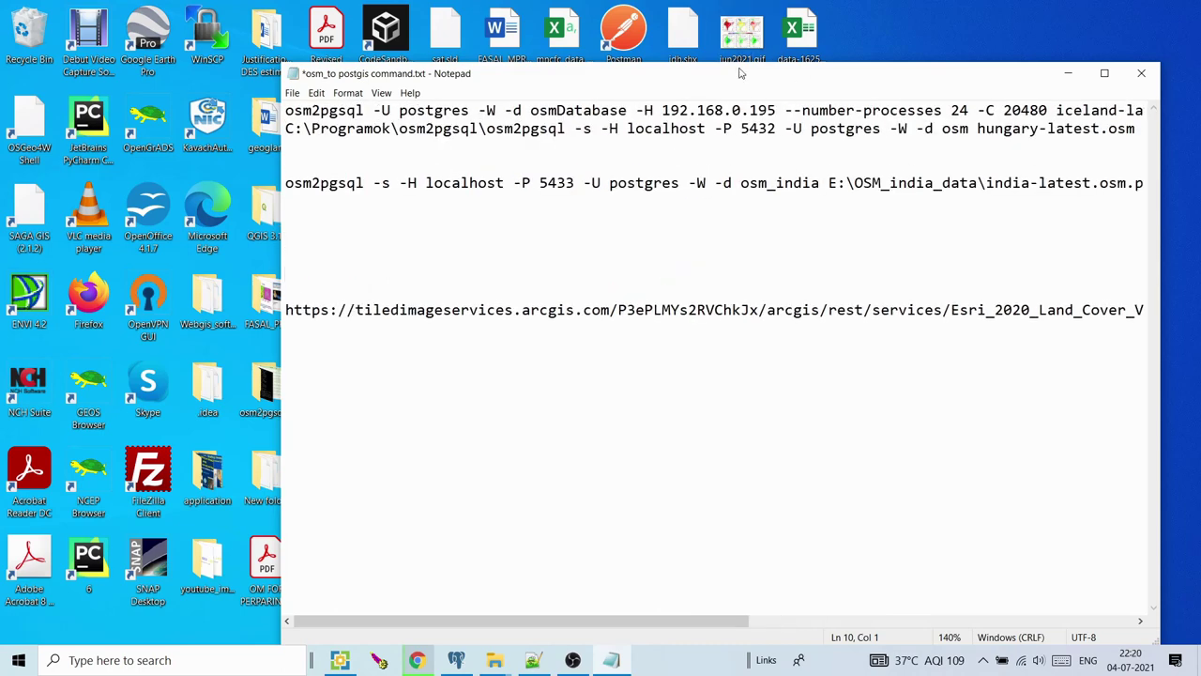
drag(739, 73, 503, 53)
drag(923, 146, 1032, 145)
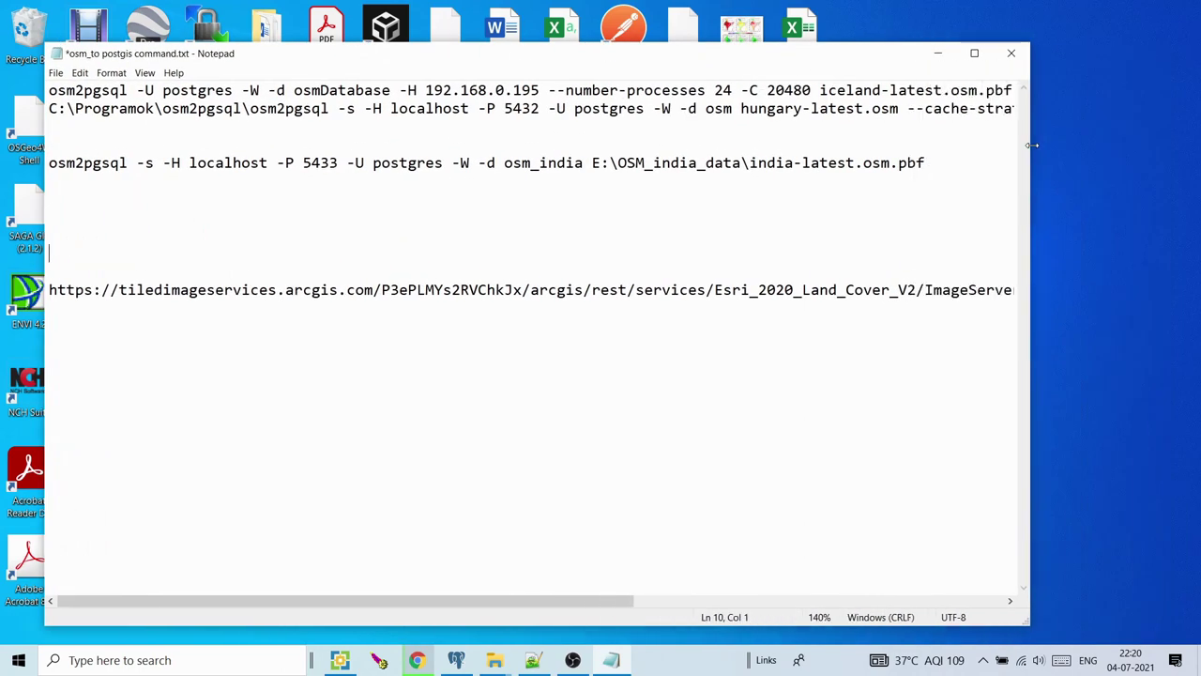
Change the import command's database from osm_india to osm after checking host, port 5433 and user
drag(187, 164, 262, 163)
click(304, 163)
drag(302, 164, 338, 163)
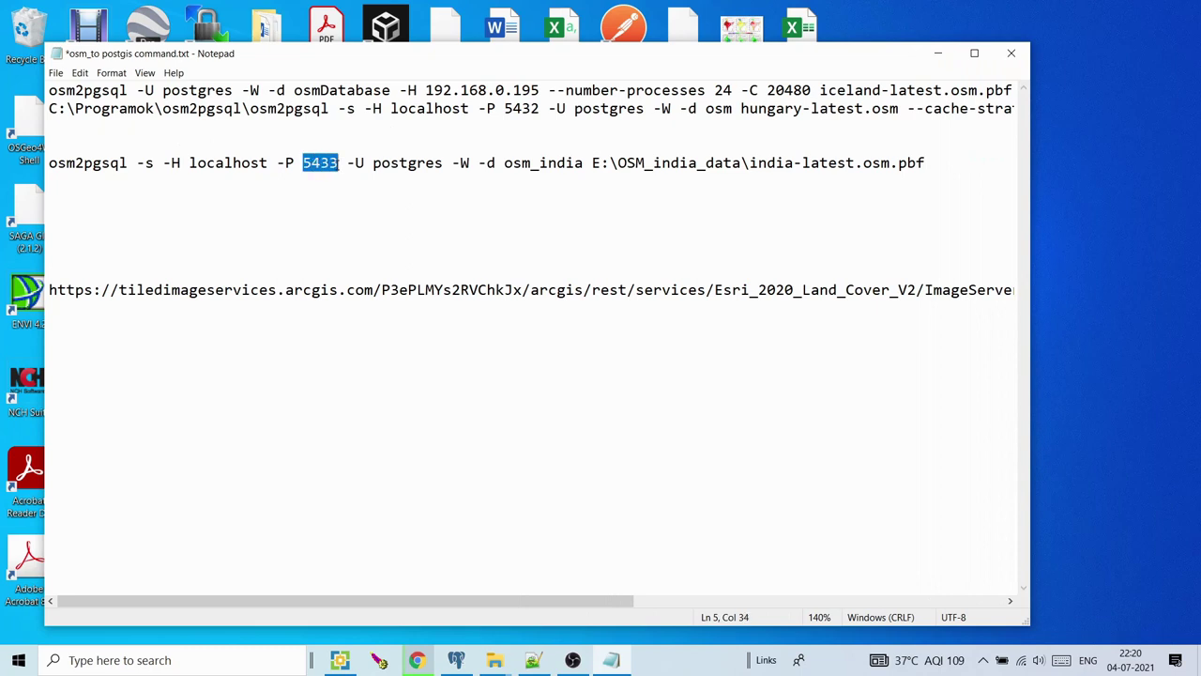
click(326, 175)
drag(373, 165, 442, 165)
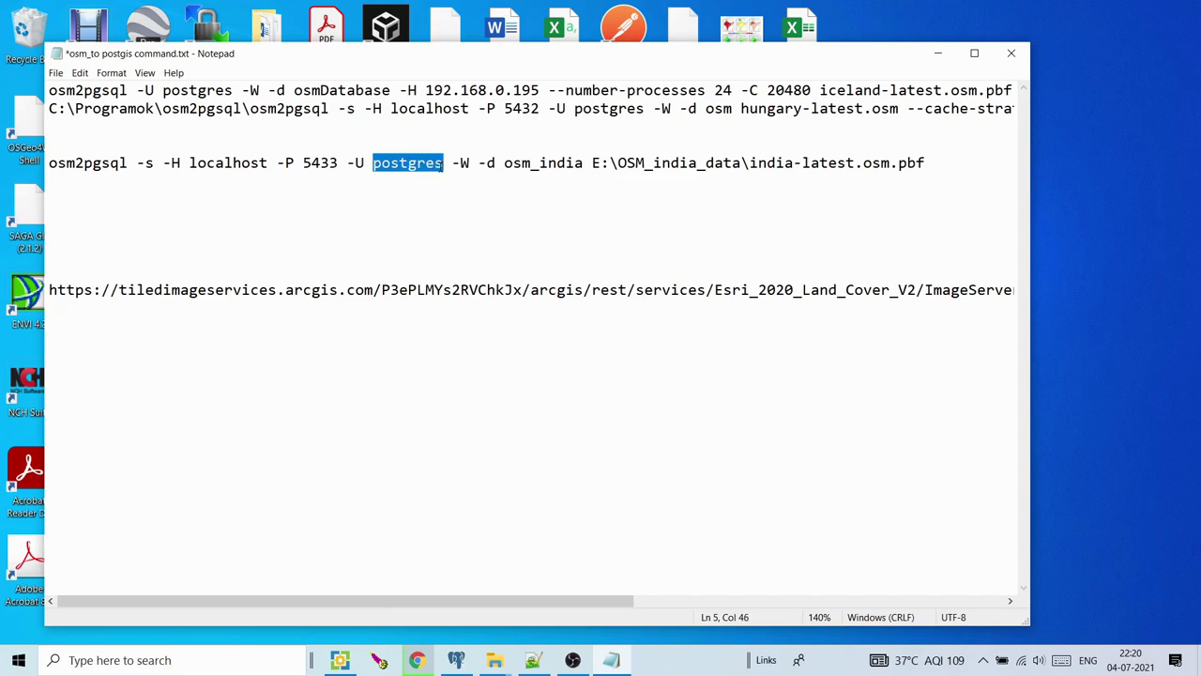
drag(504, 166, 583, 165)
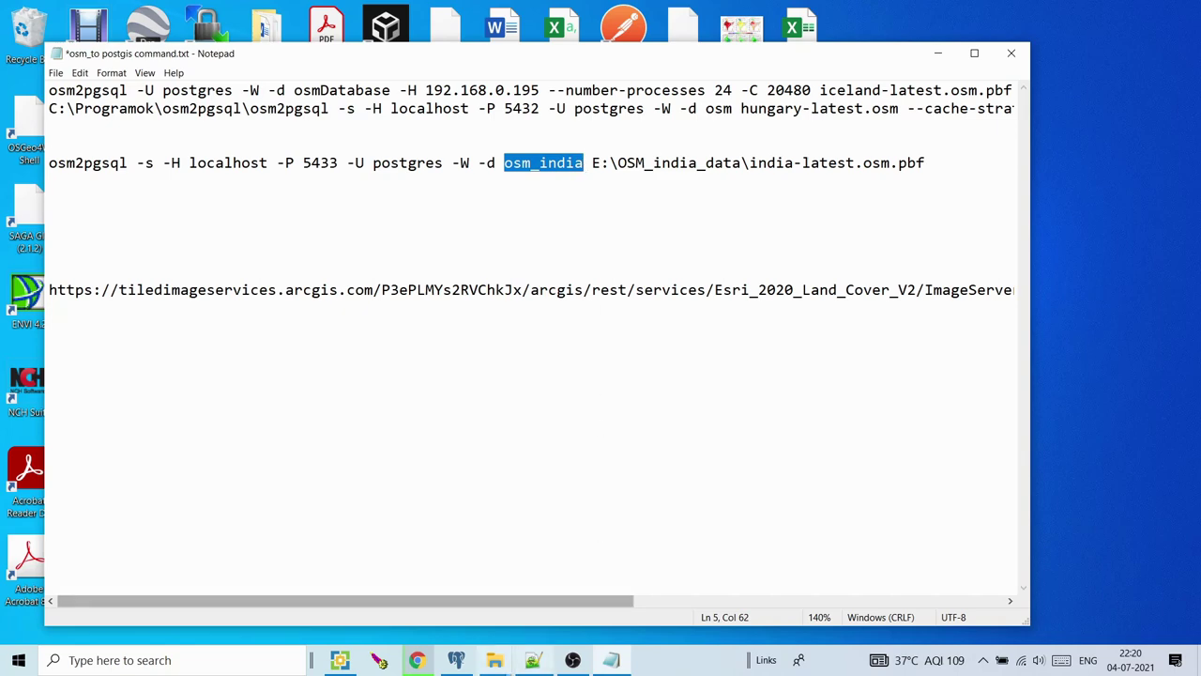
key(alt+Tab)
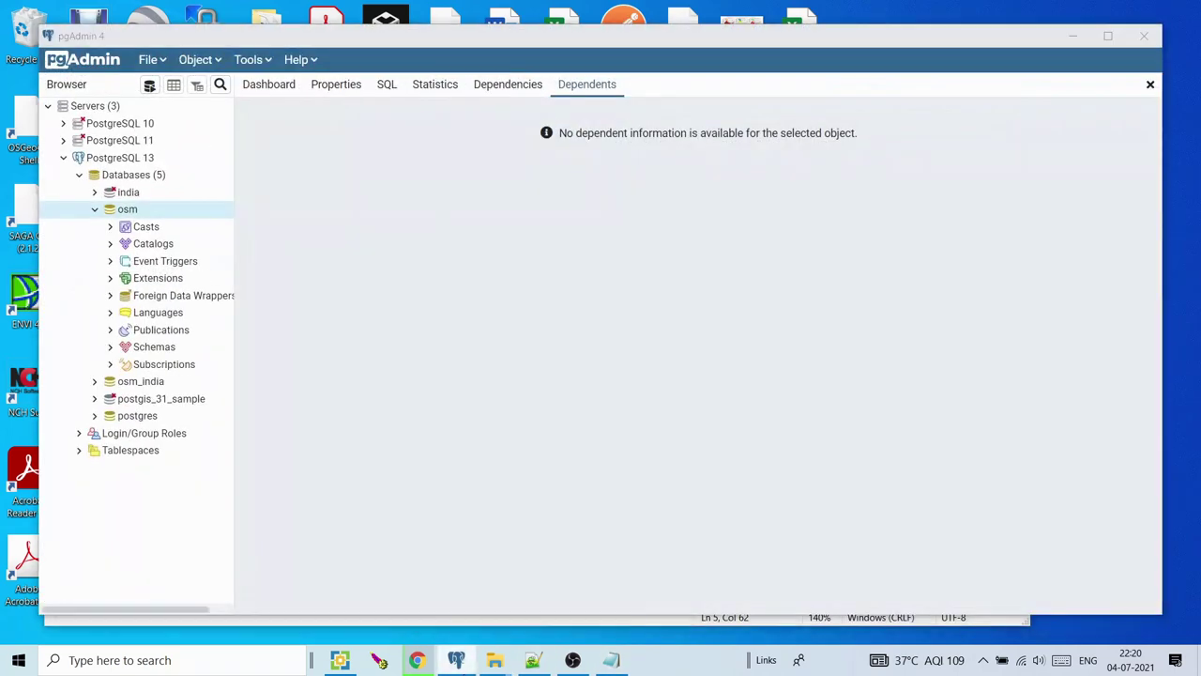
key(alt+Tab)
click(540, 165)
key(Delete)
key(Delete)
key(Delete)
key(Delete)
key(Delete)
key(BackSpace)
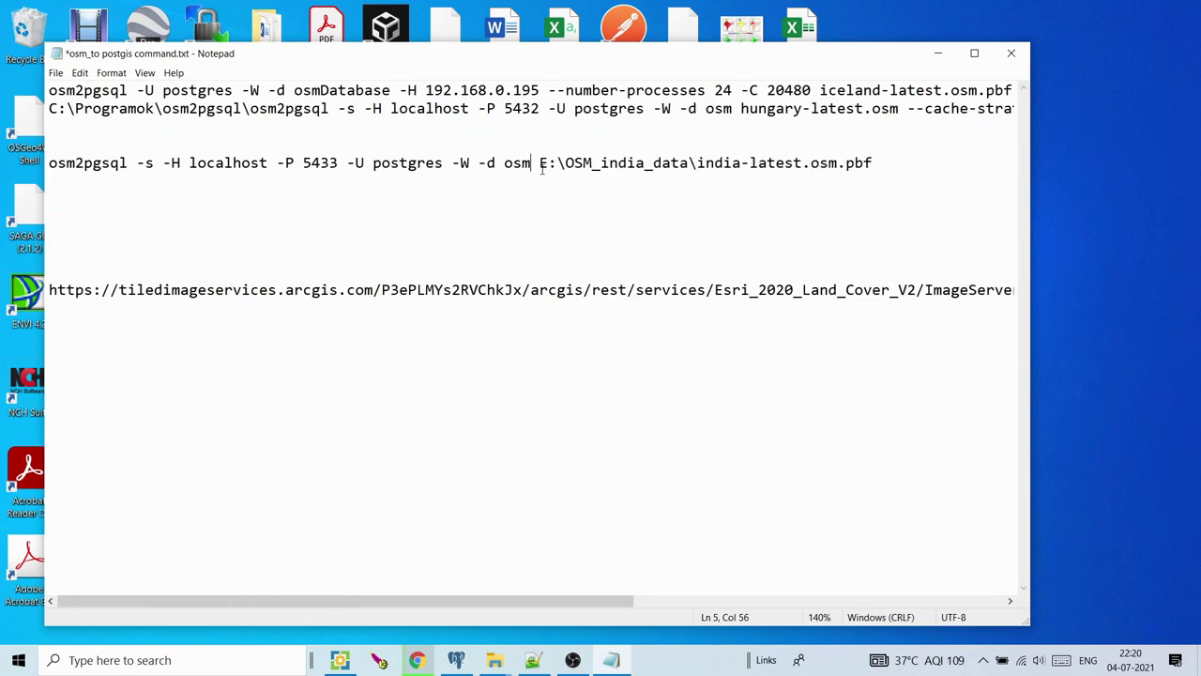
Check the E: India data file path and select the whole import command line
drag(548, 165, 758, 164)
click(758, 165)
drag(539, 164, 794, 164)
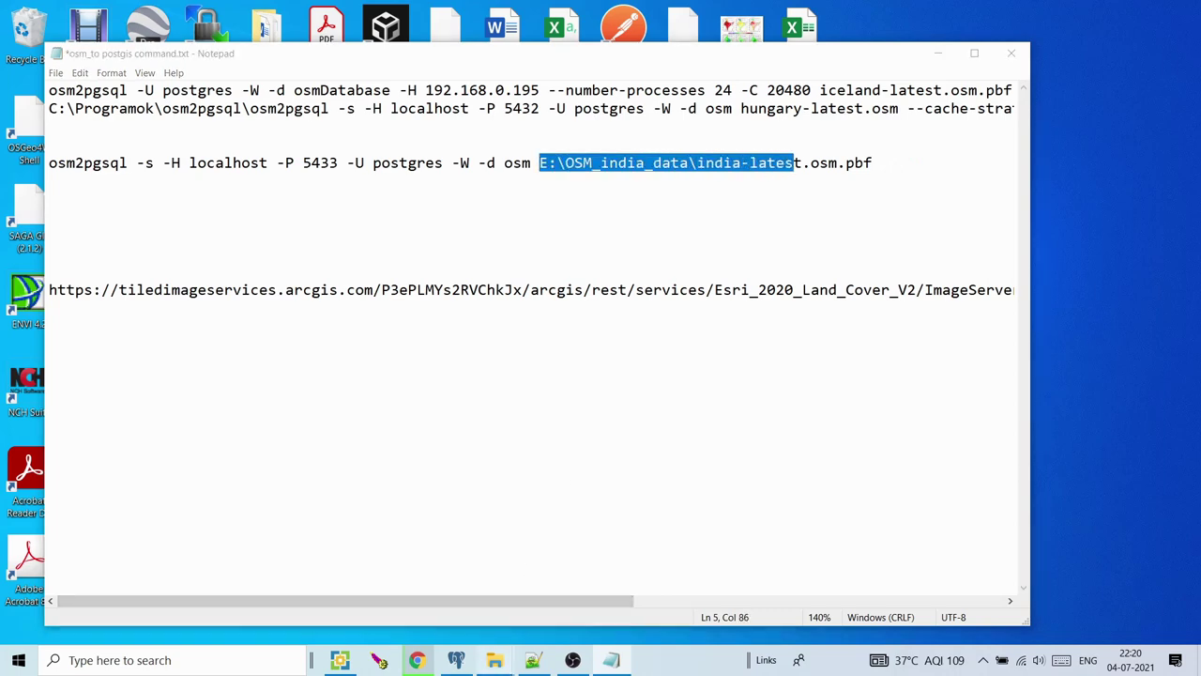
click(495, 660)
mouse_move(364, 603)
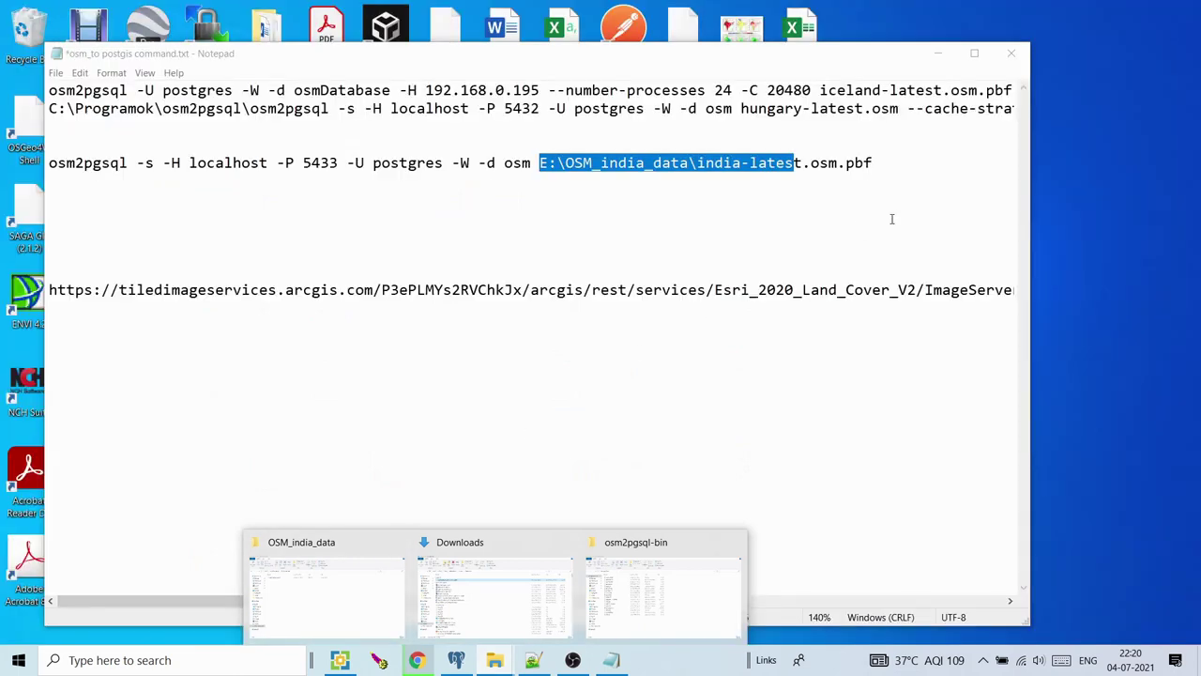
click(892, 219)
drag(884, 166, 173, 145)
key(super+c)
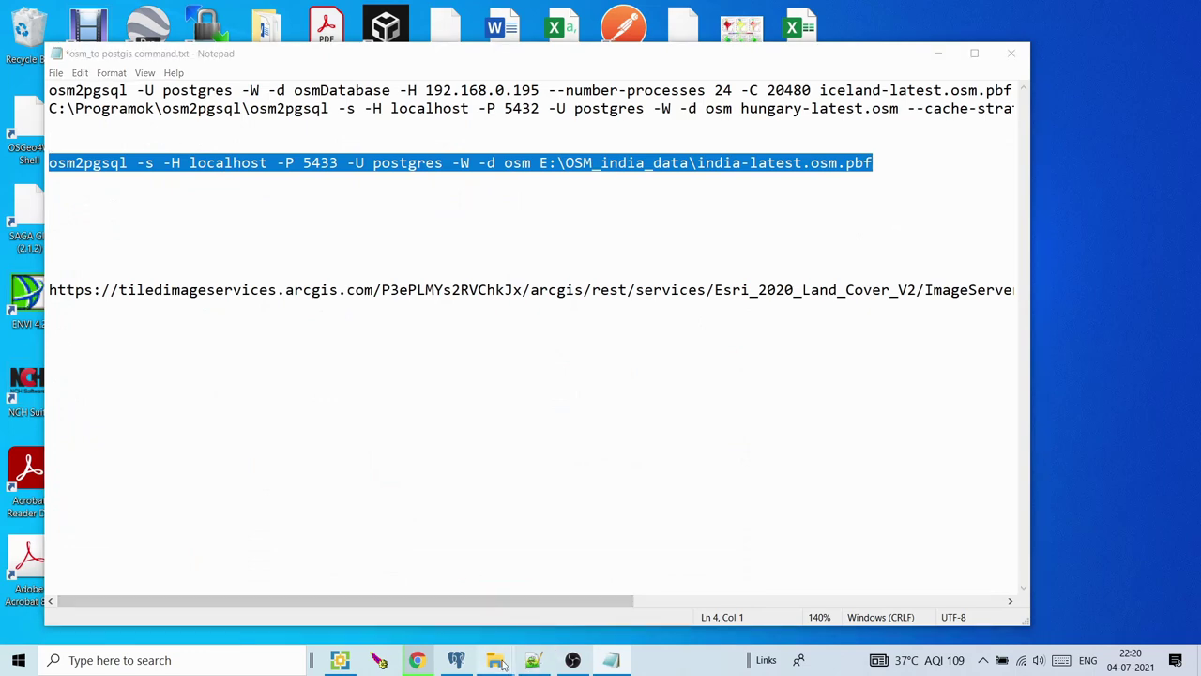
Open a Command Prompt in the osm2pgsql-bin folder by entering cmd in its address bar
mouse_move(495, 659)
mouse_move(612, 608)
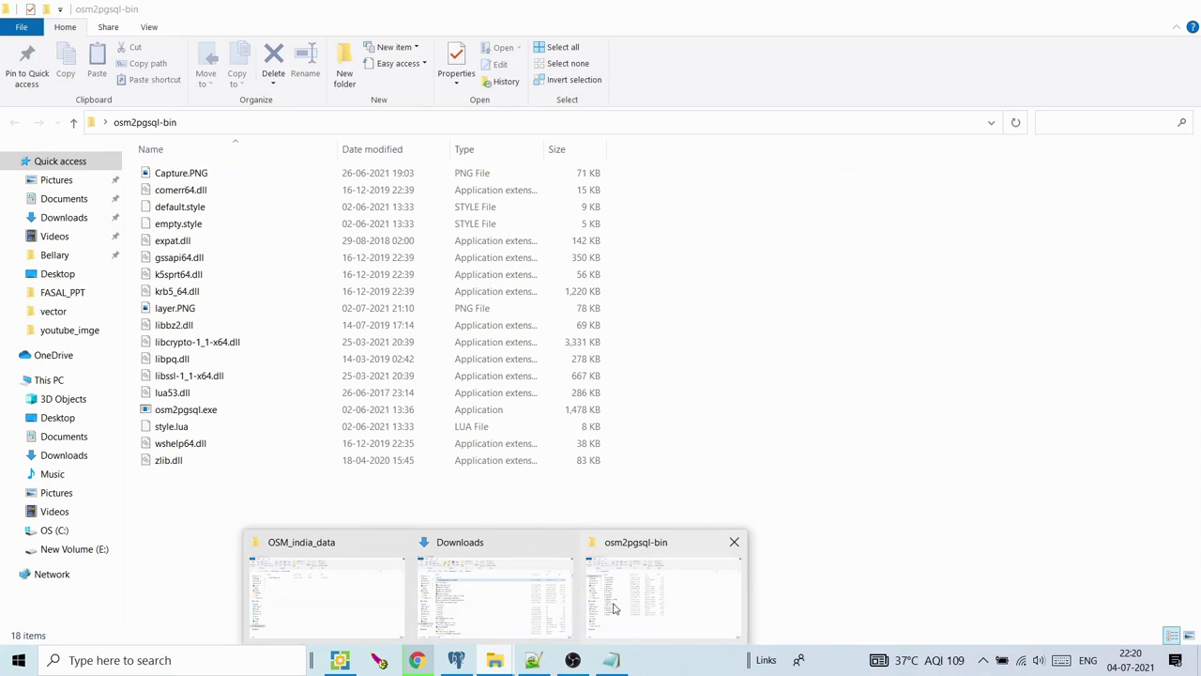
click(642, 605)
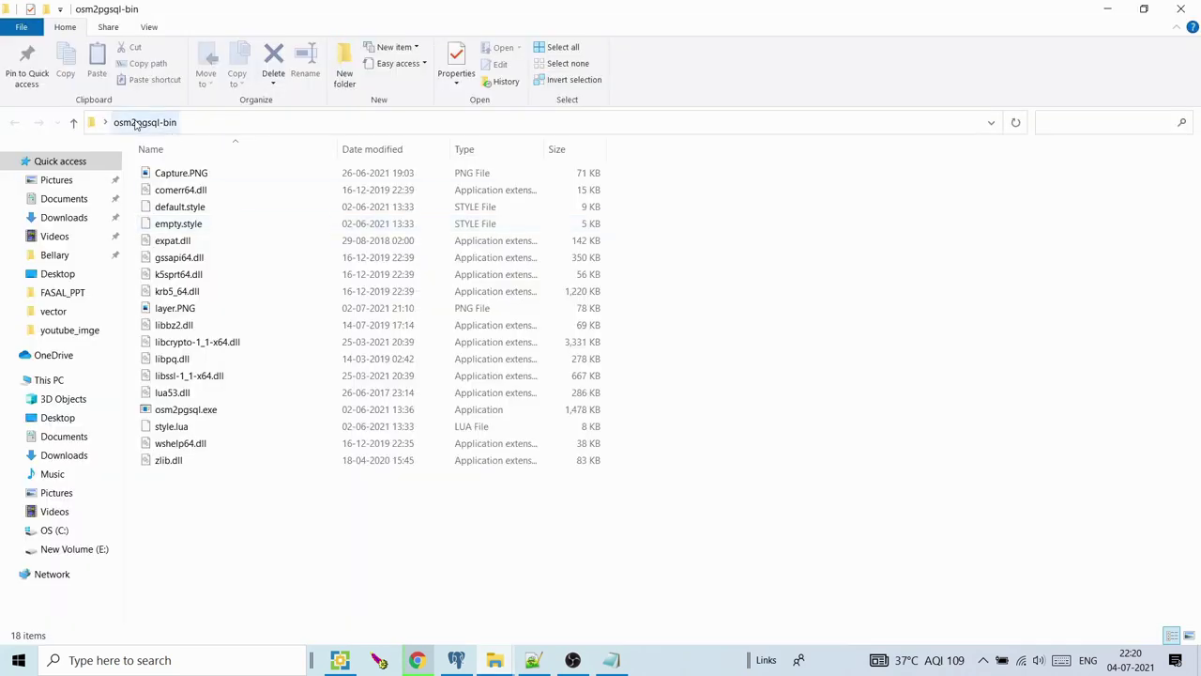
click(210, 122)
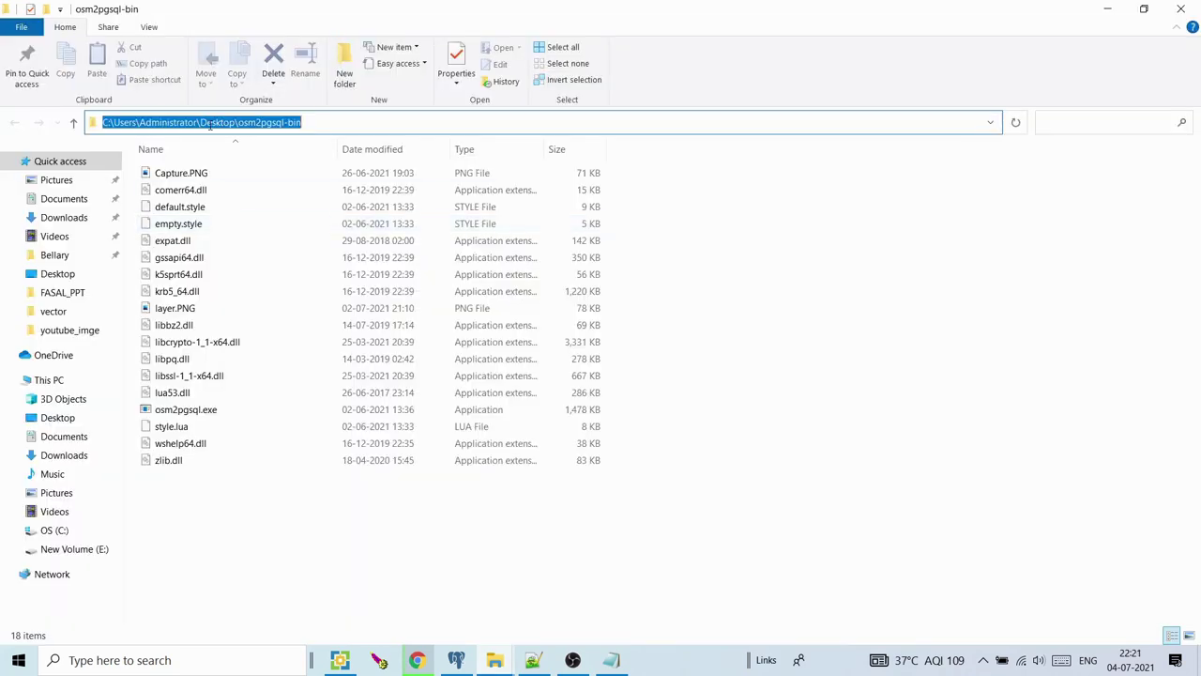
drag(333, 122, 233, 127)
key(ctrl+a)
key(BackSpace)
text(cmd)
key(Return)
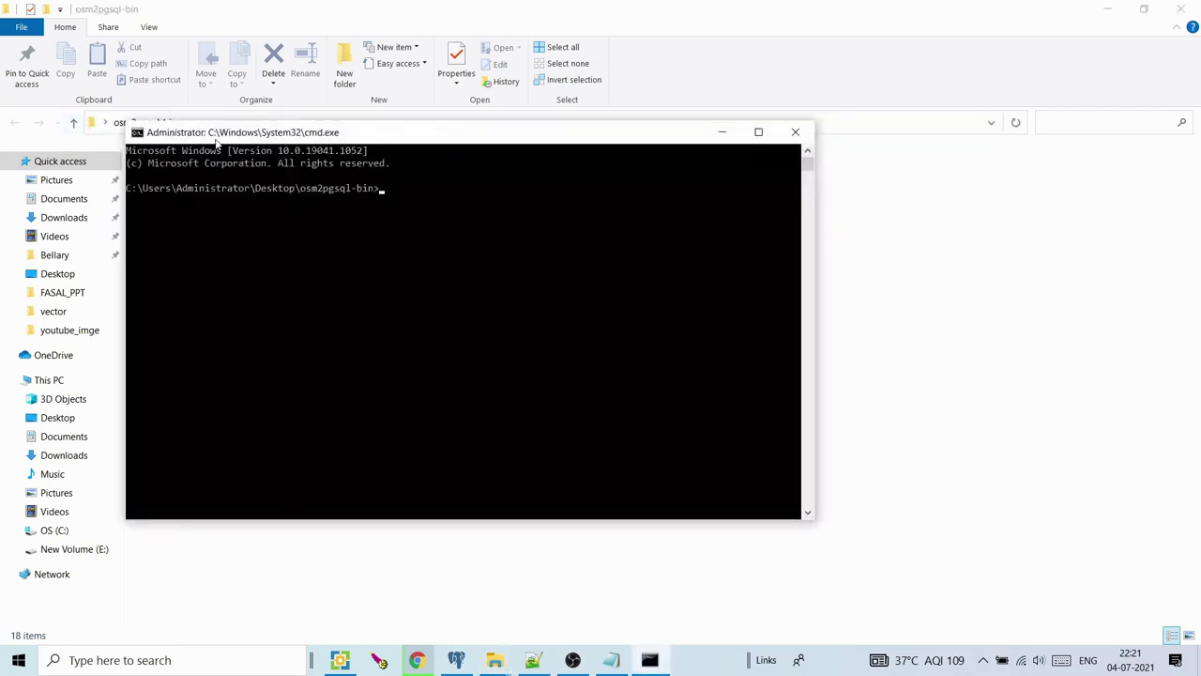
Paste and run the osm2pgsql India import, then close the console once it processes nodes
drag(281, 133, 429, 138)
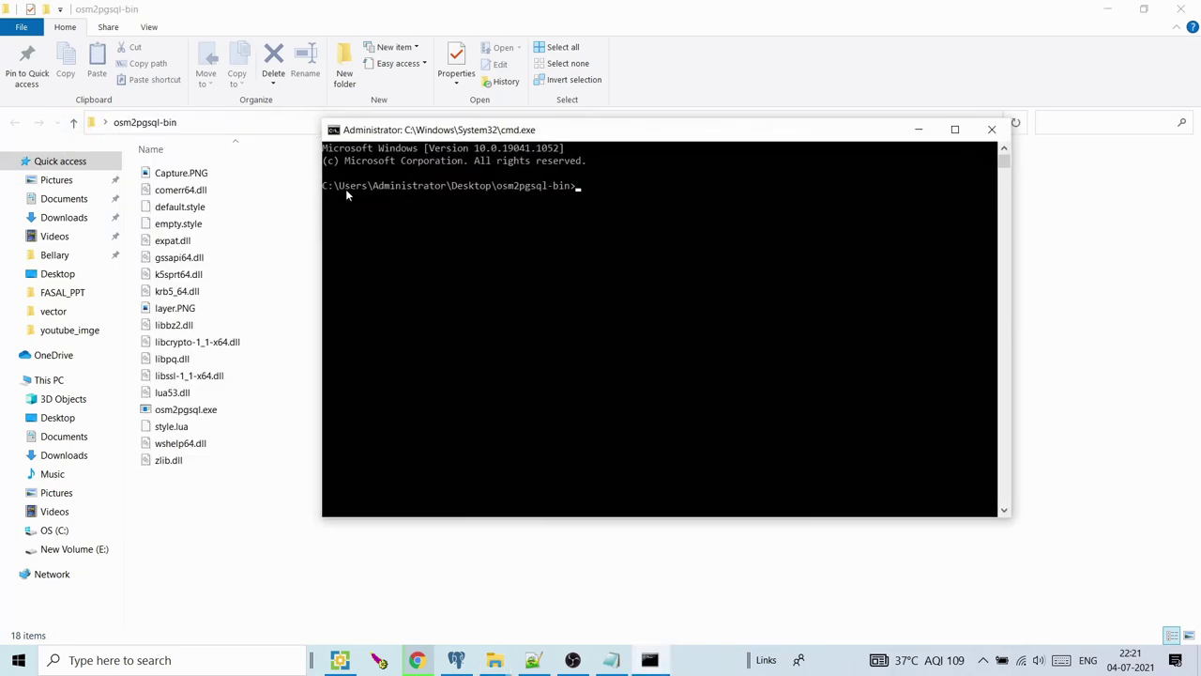
right_click(605, 136)
mouse_move(668, 237)
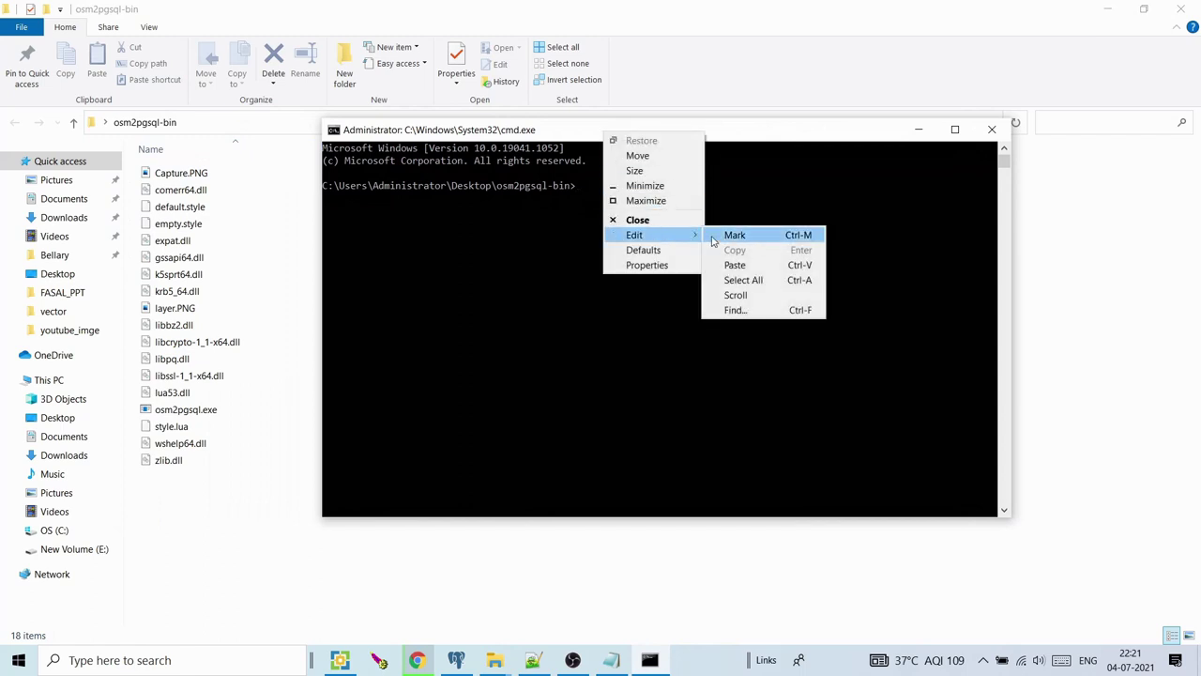
click(749, 266)
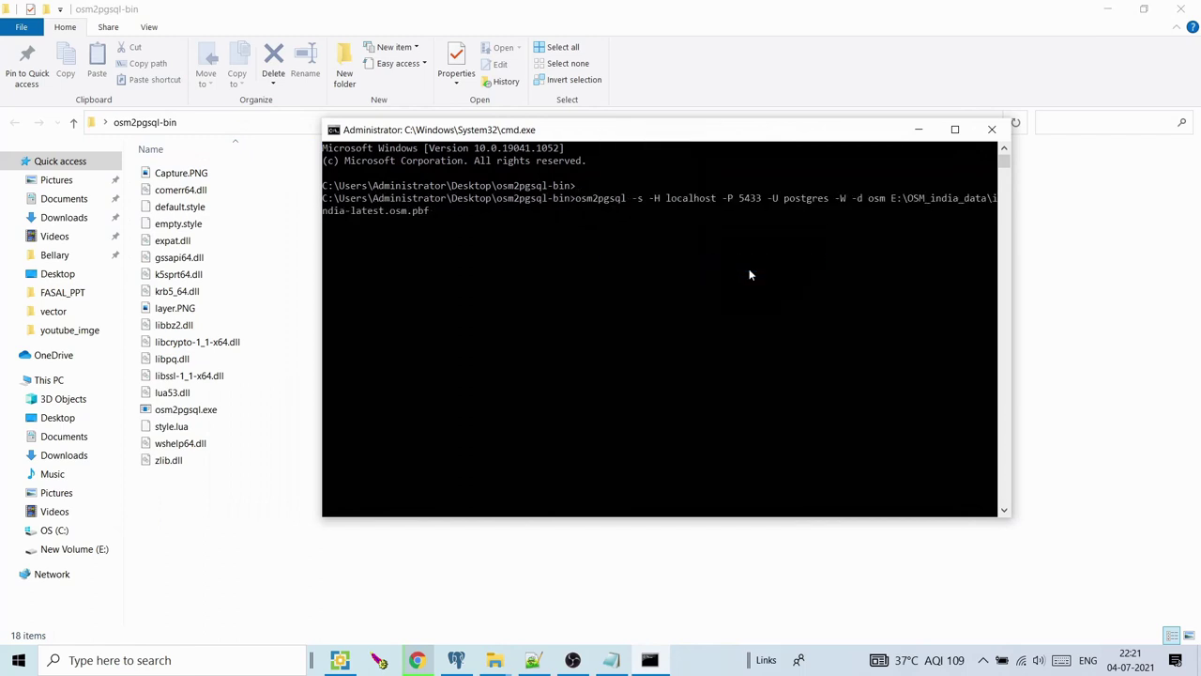
key(Return)
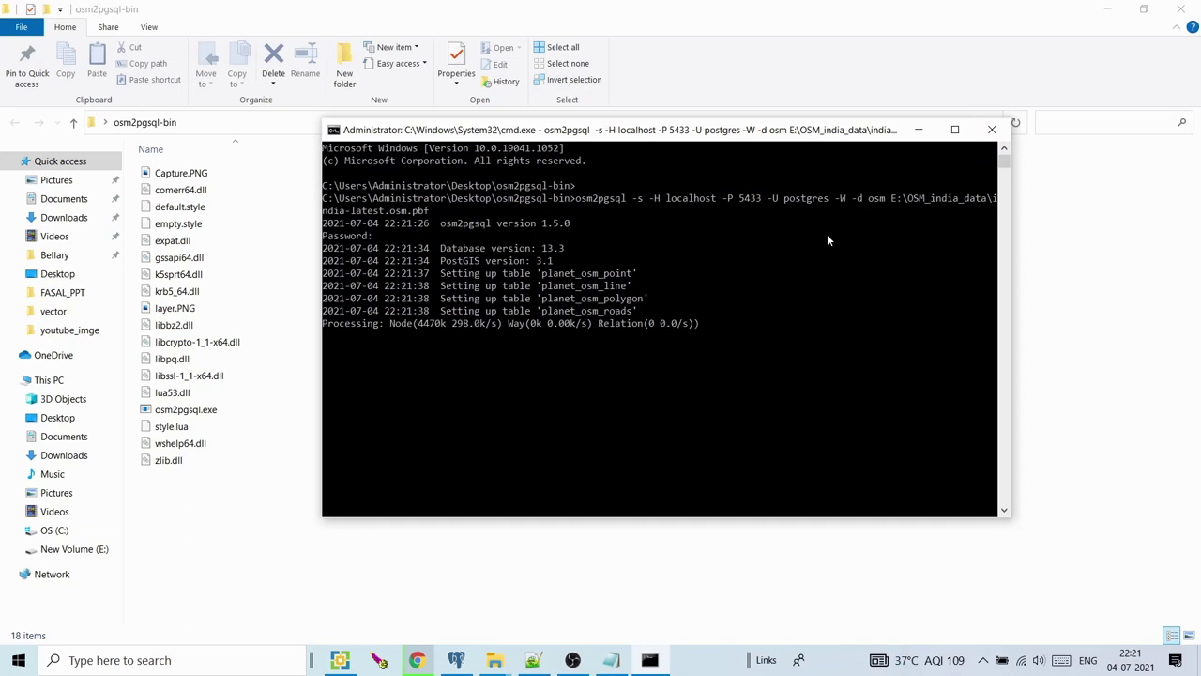
click(991, 130)
click(1108, 9)
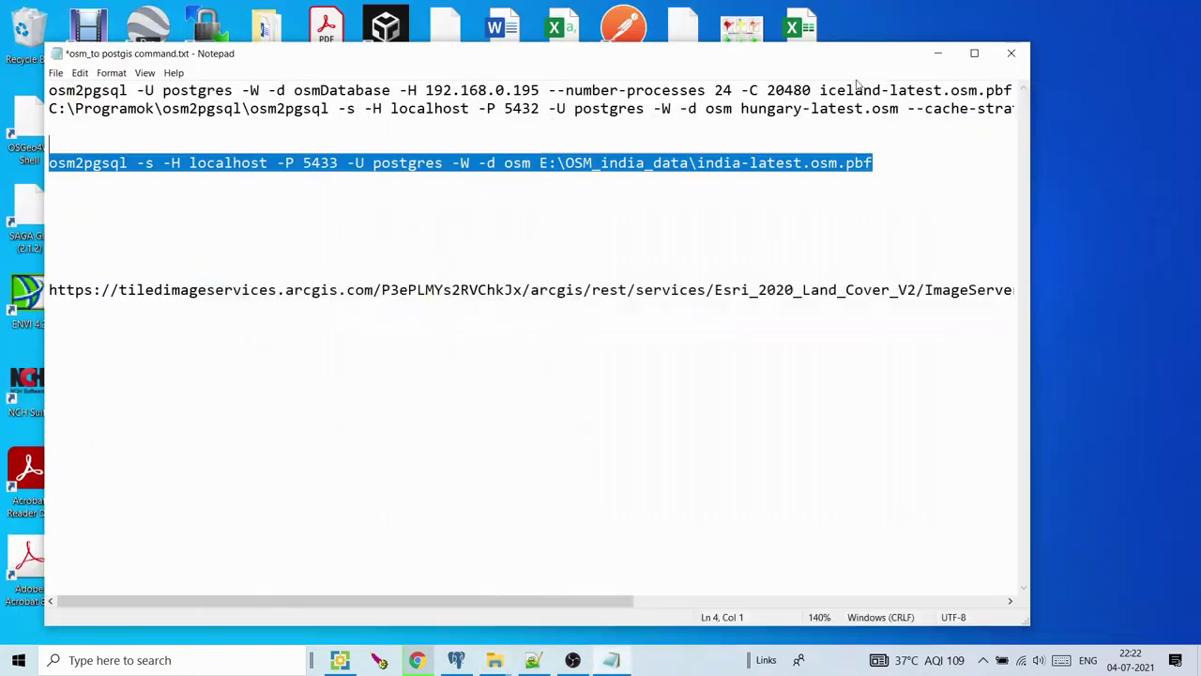
View Capture.PNG in osm2pgsql-bin, showing an earlier run finishing in 5h 50m 38s, then close it
click(941, 56)
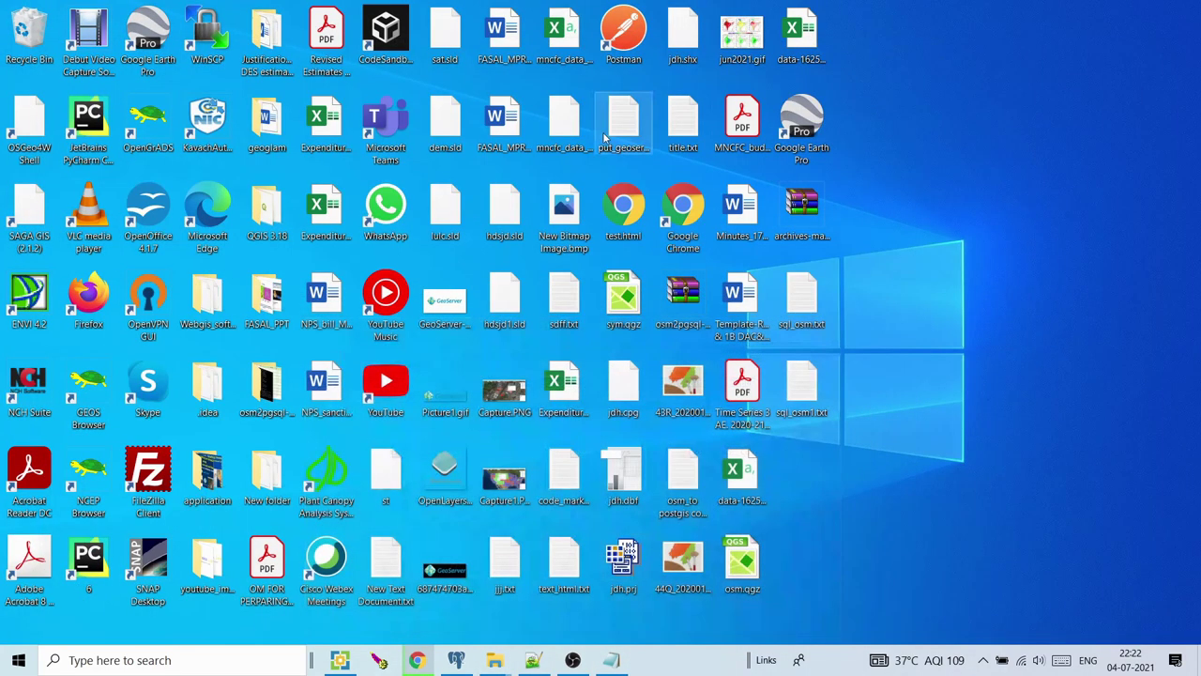
double_click(253, 412)
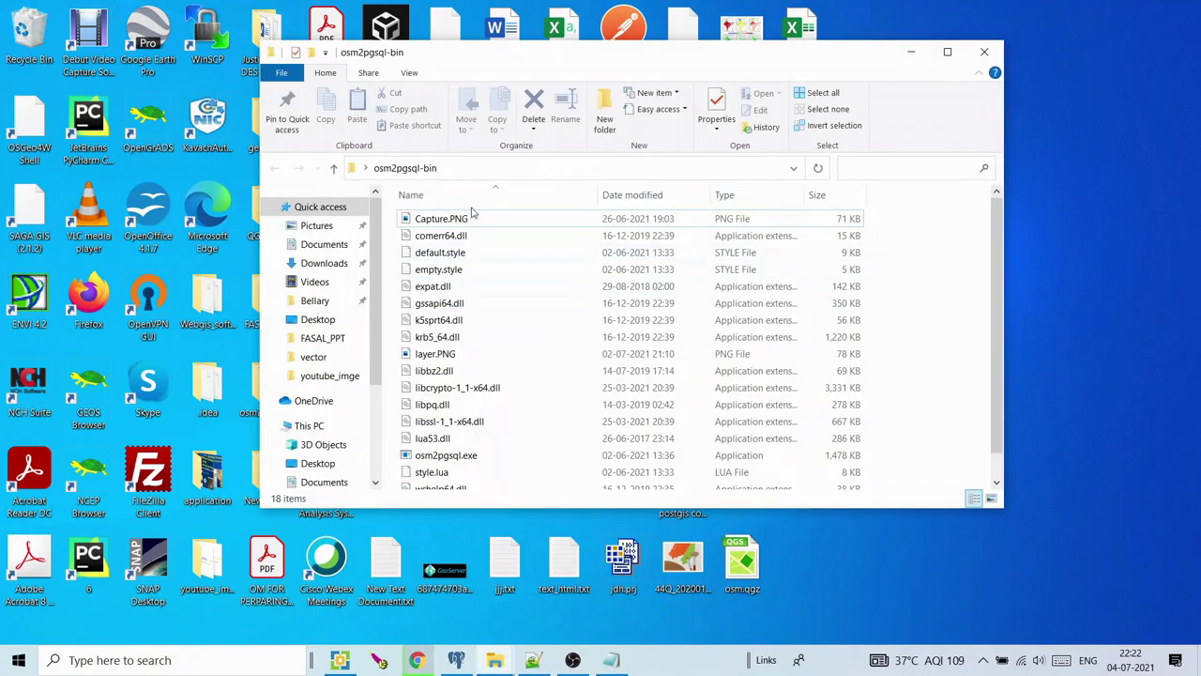
click(444, 218)
double_click(445, 218)
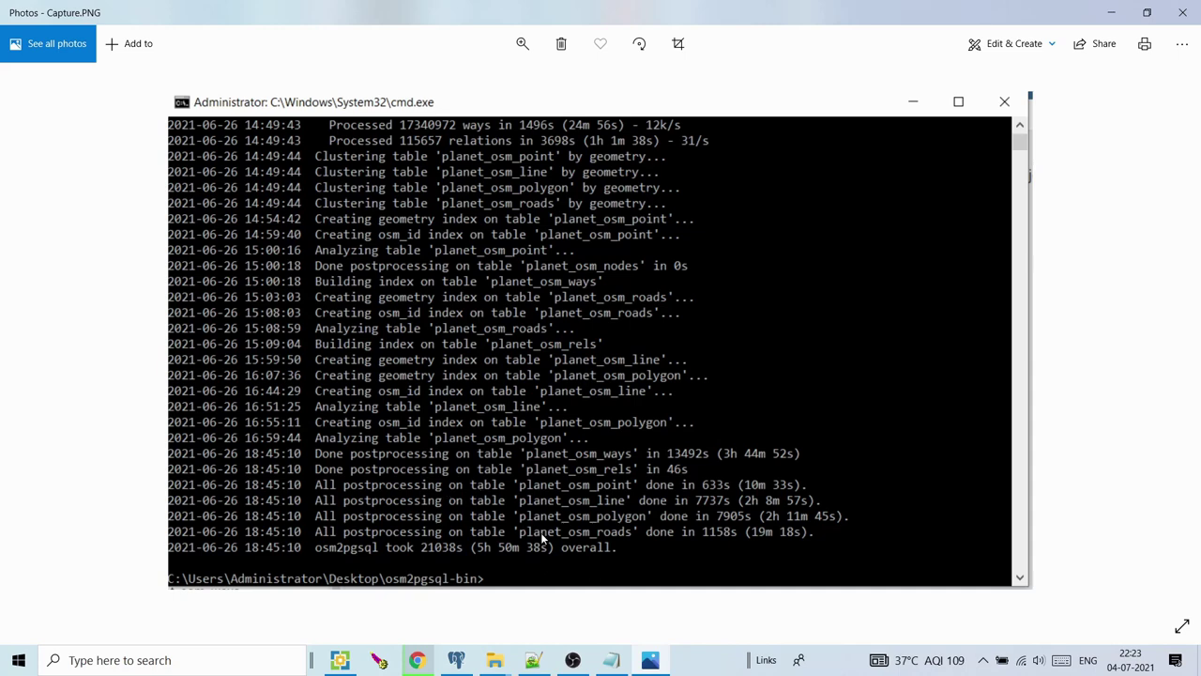
click(1180, 7)
click(456, 660)
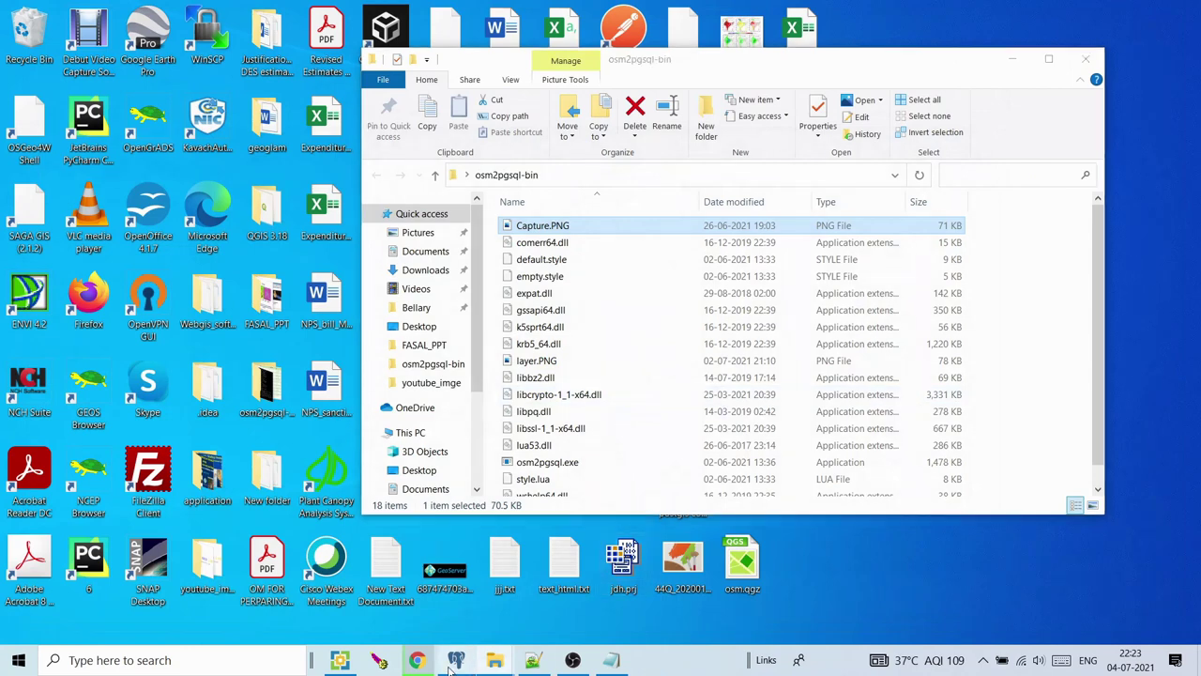
Expand osm_india's six schemas and list the 9 tables in its public schema
double_click(136, 209)
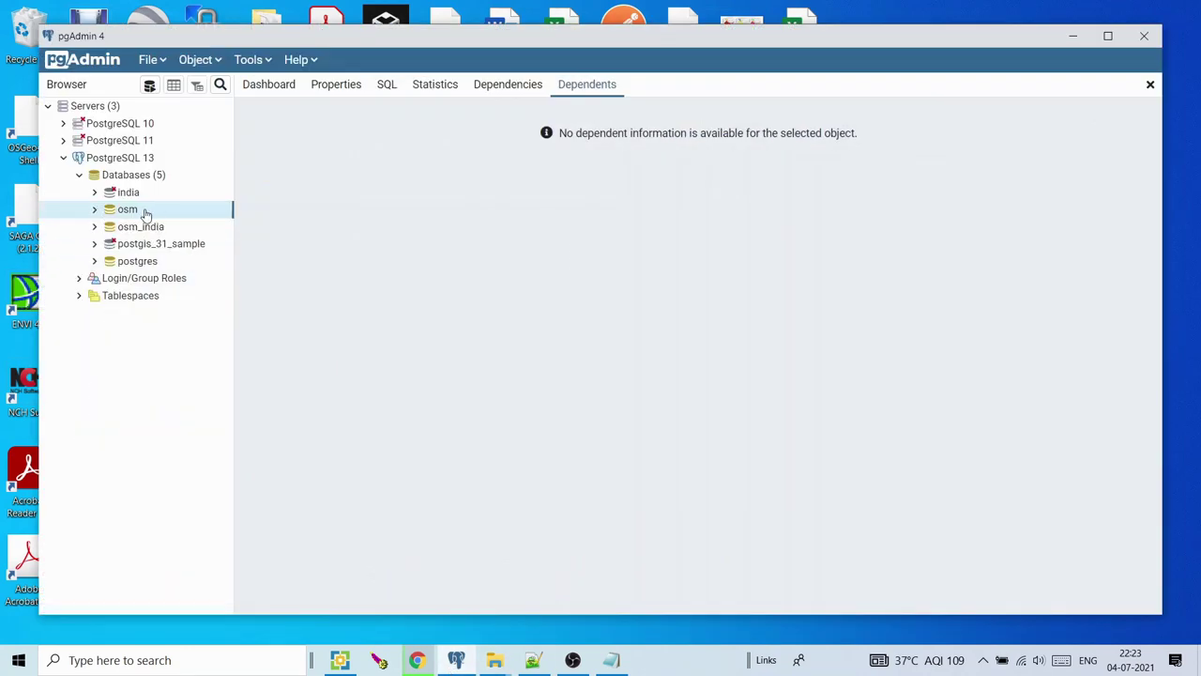
click(95, 228)
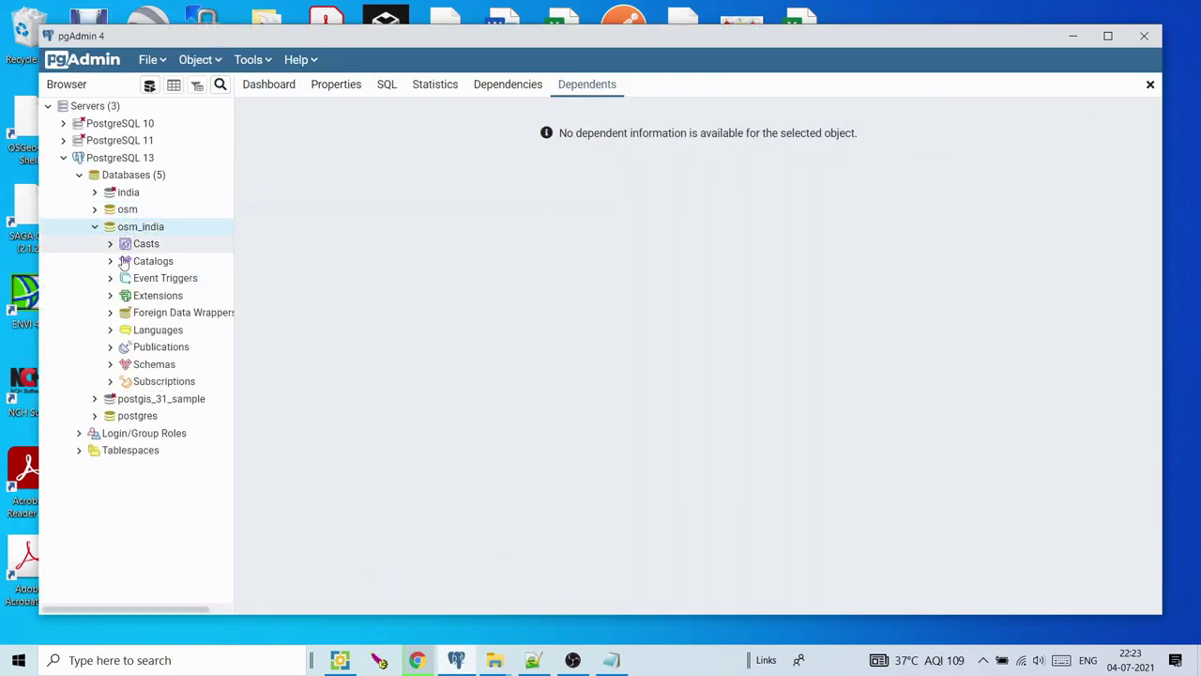
click(110, 364)
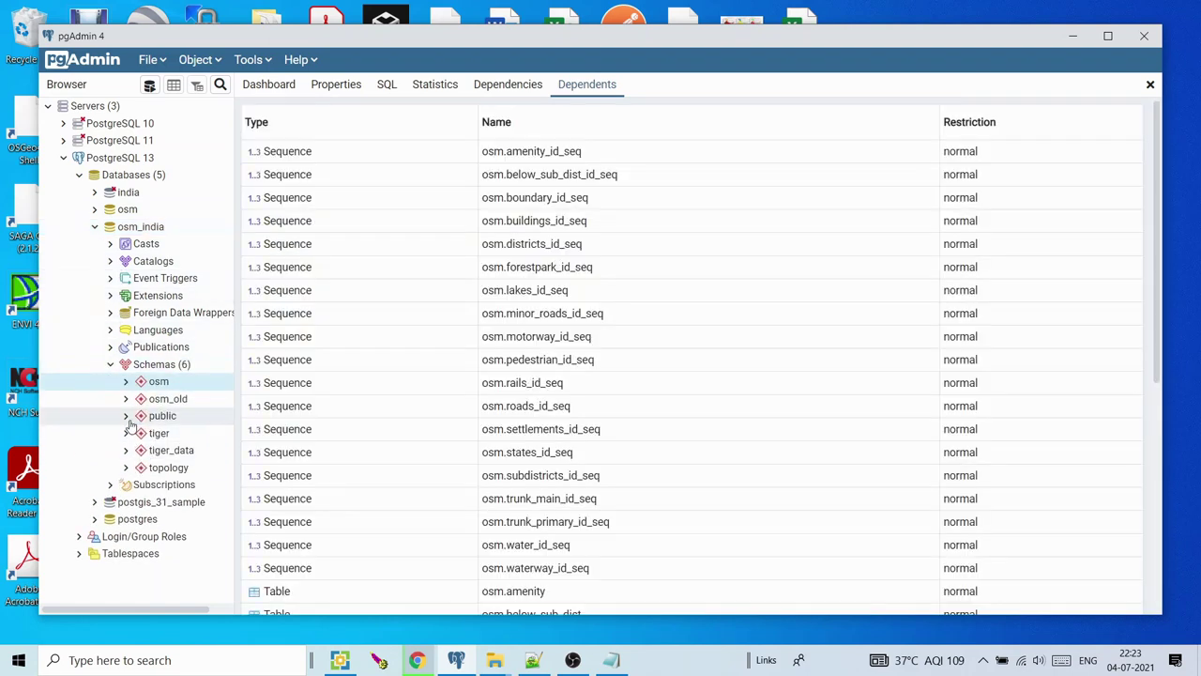
click(129, 419)
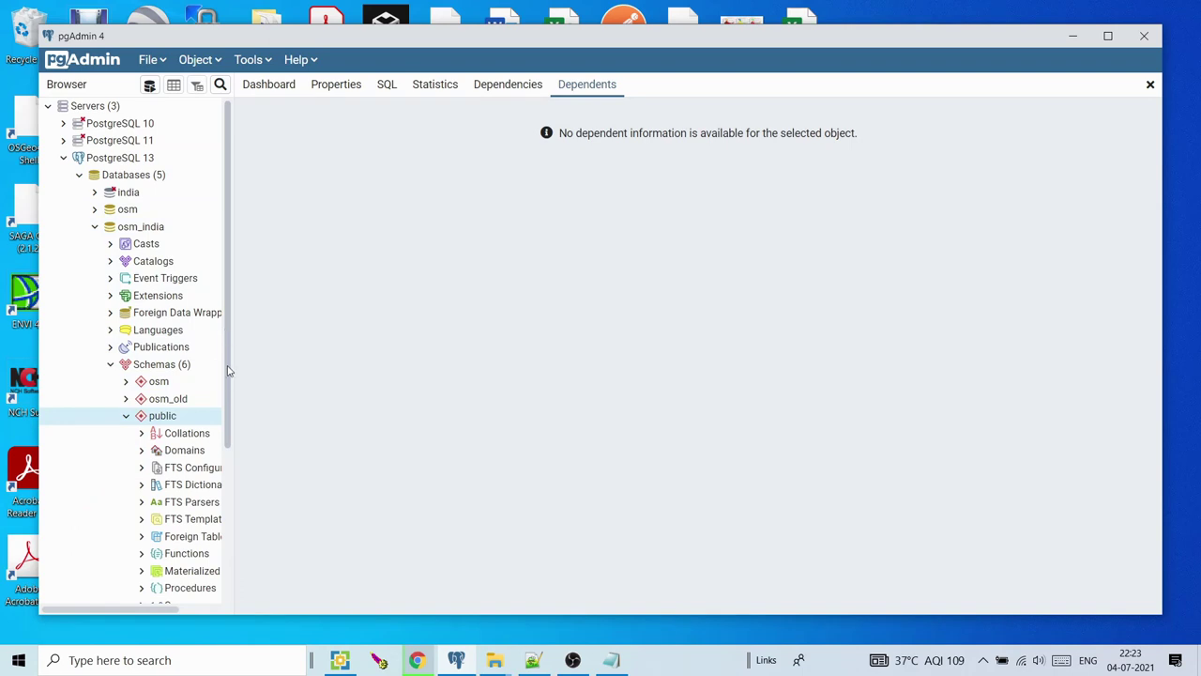
scroll(187, 432, down, 3)
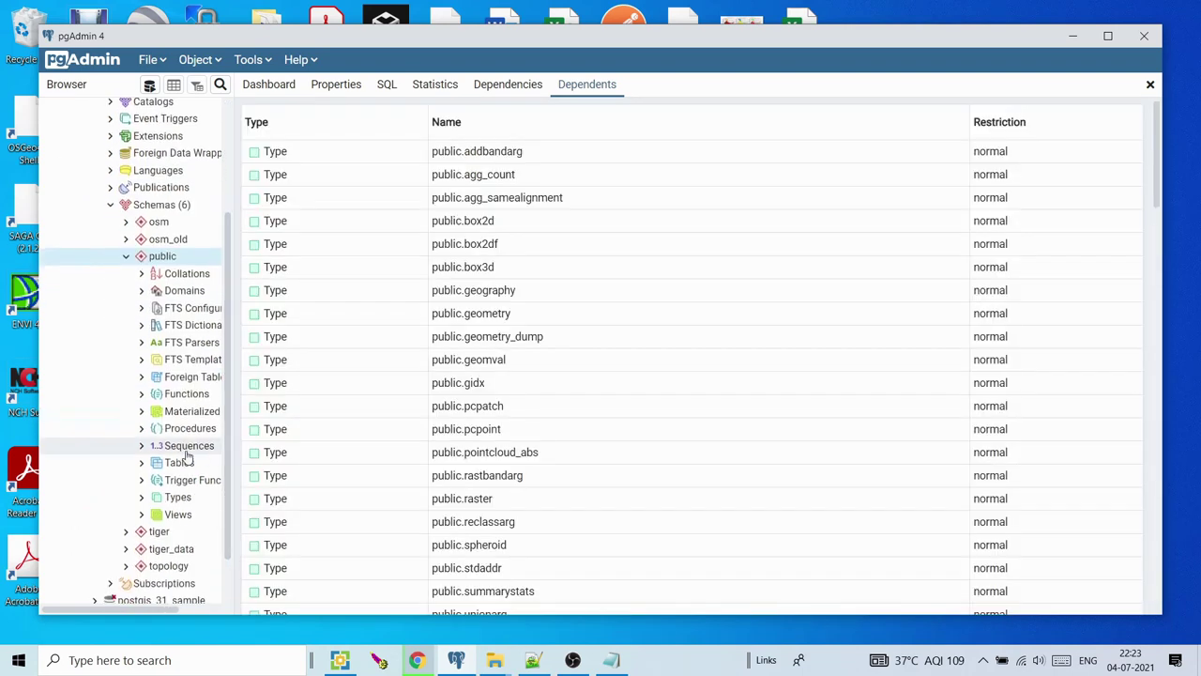
drag(228, 375, 321, 366)
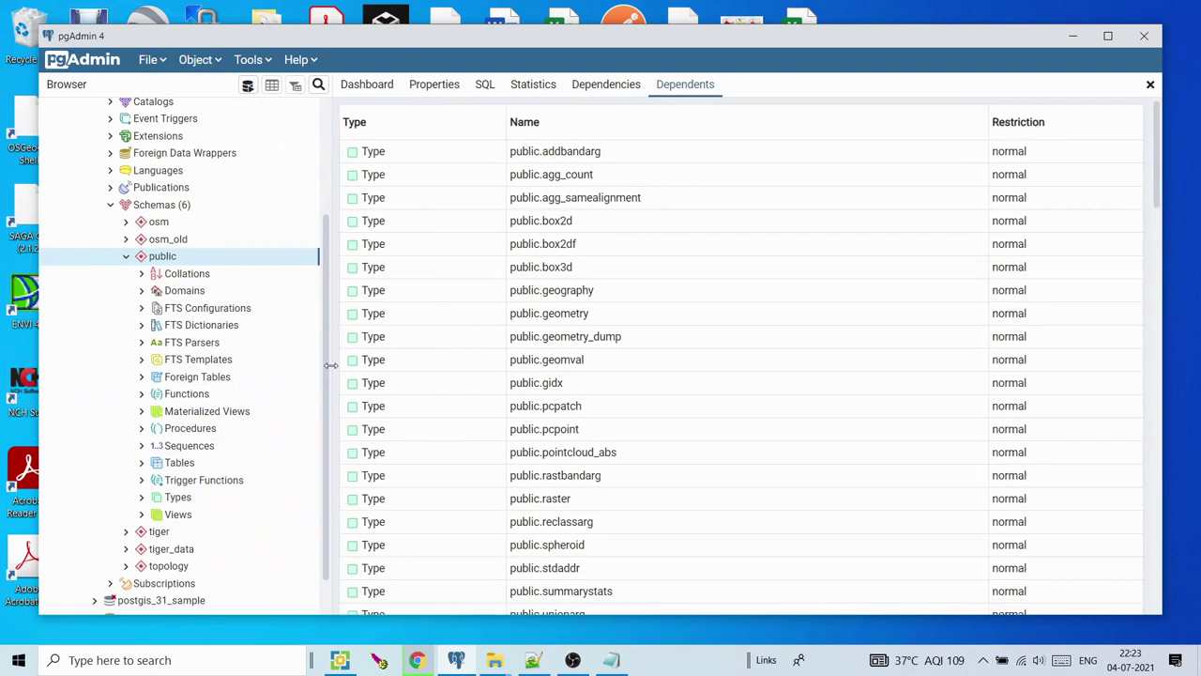
click(143, 463)
drag(322, 394, 325, 463)
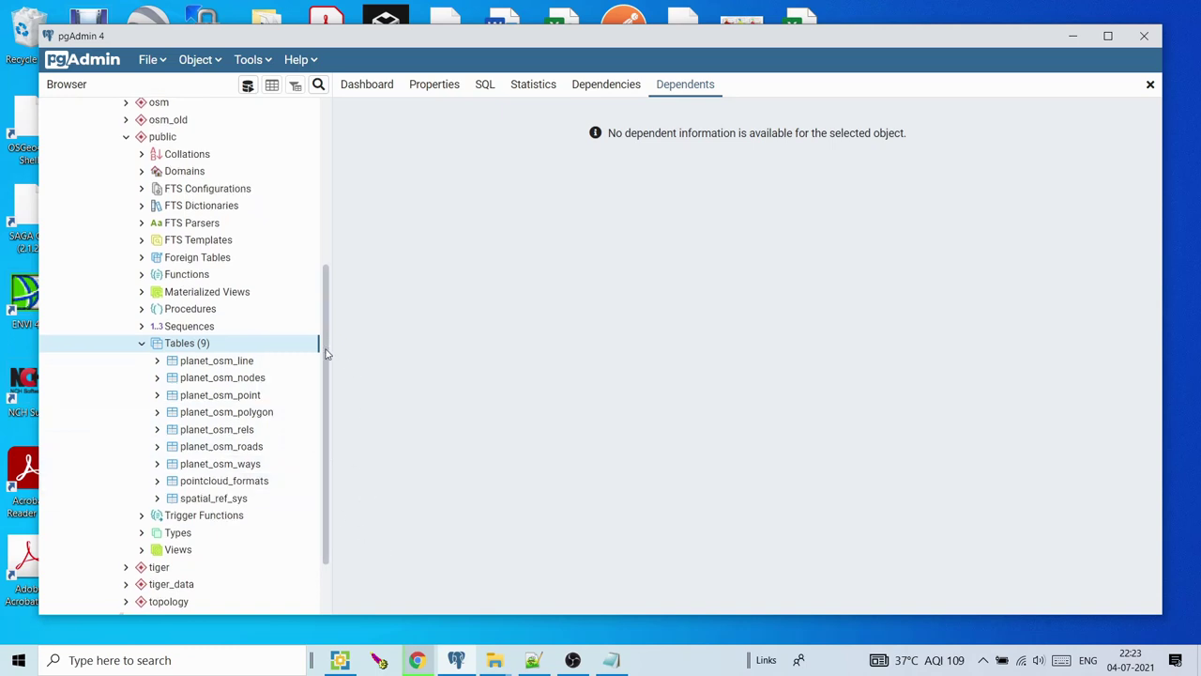
drag(325, 344, 328, 379)
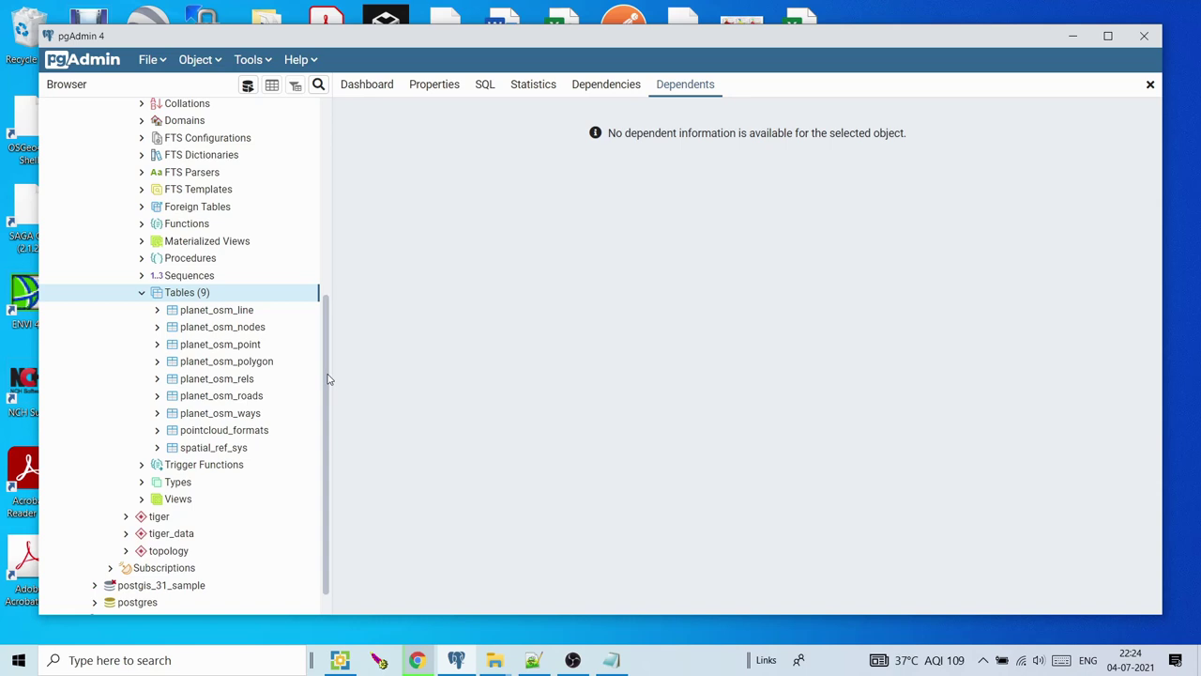
drag(329, 379, 332, 271)
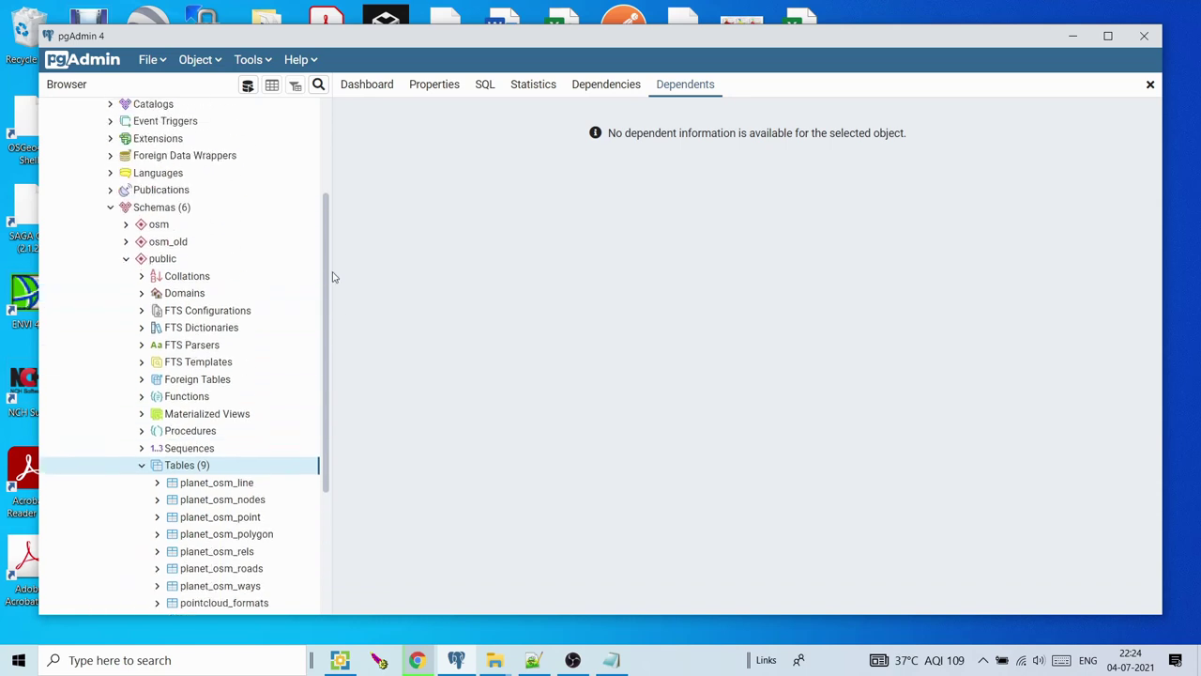
Collapse public and view the osm schema's dependents, such as osm.amenity_id_seq
click(133, 260)
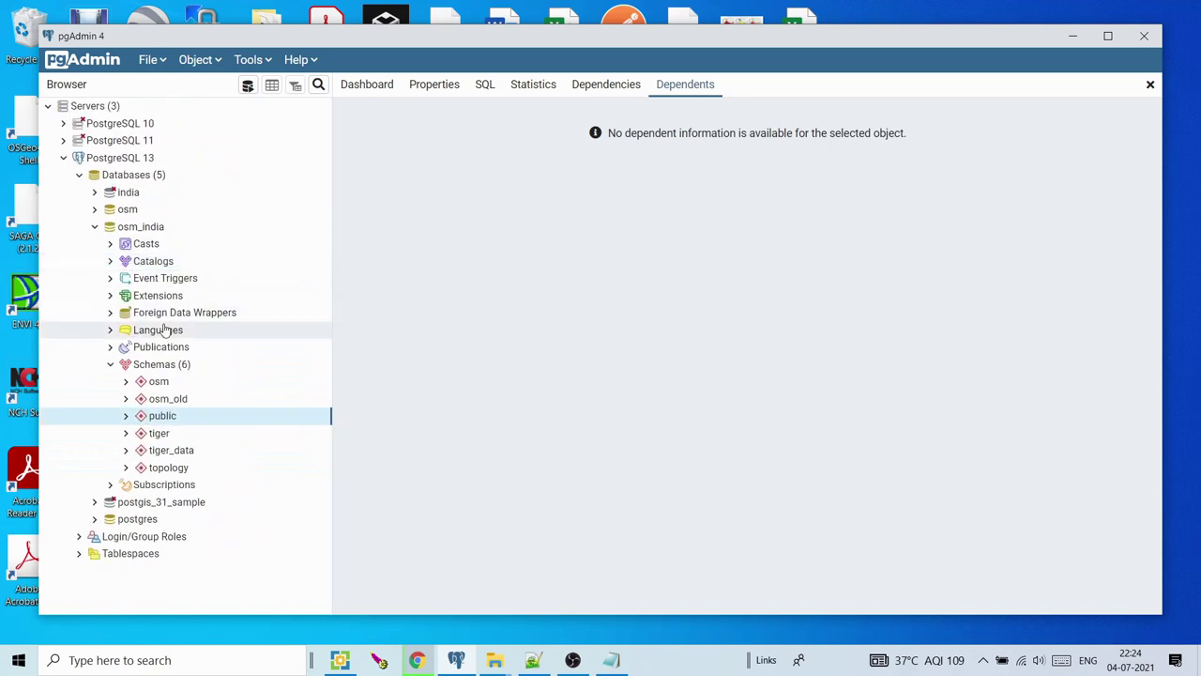
click(128, 383)
click(127, 383)
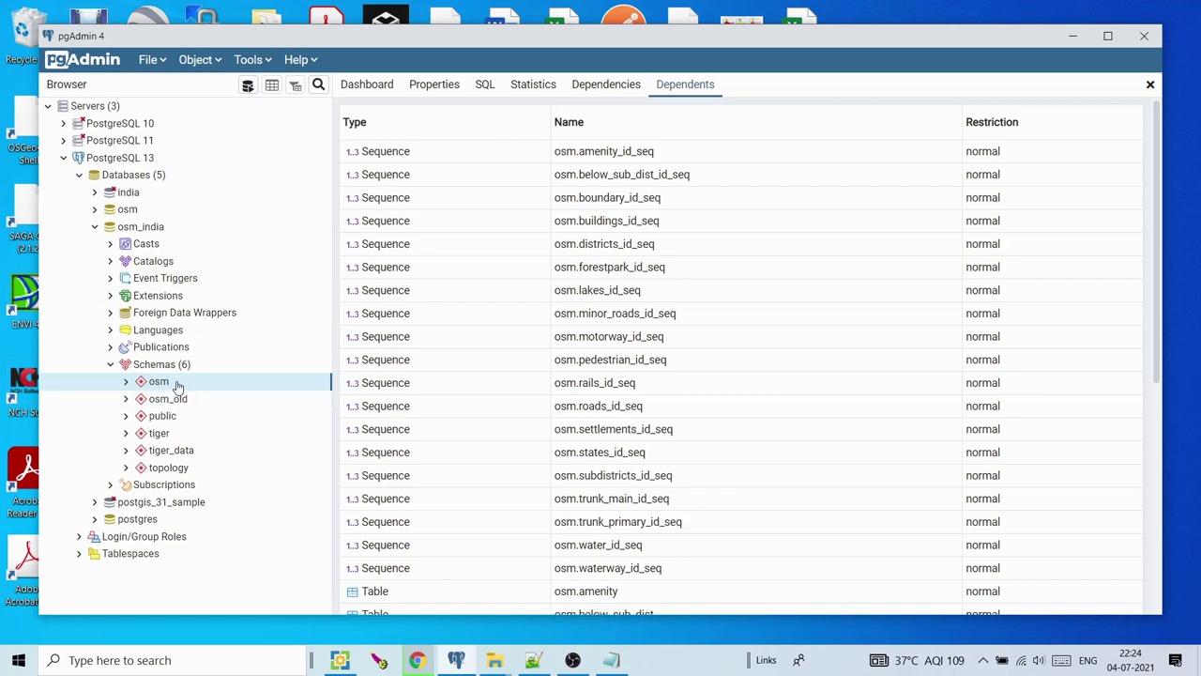
Rename the osm schema in osm_india to osm1 via its Properties
right_click(185, 384)
click(213, 371)
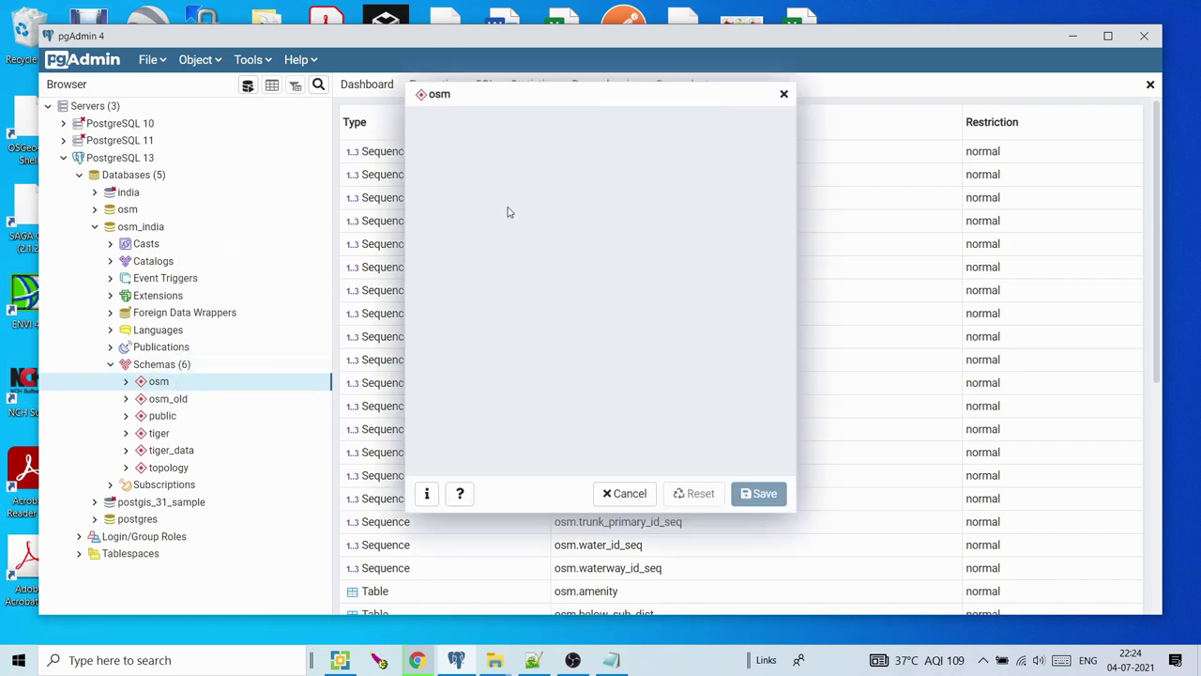
click(593, 157)
text(1)
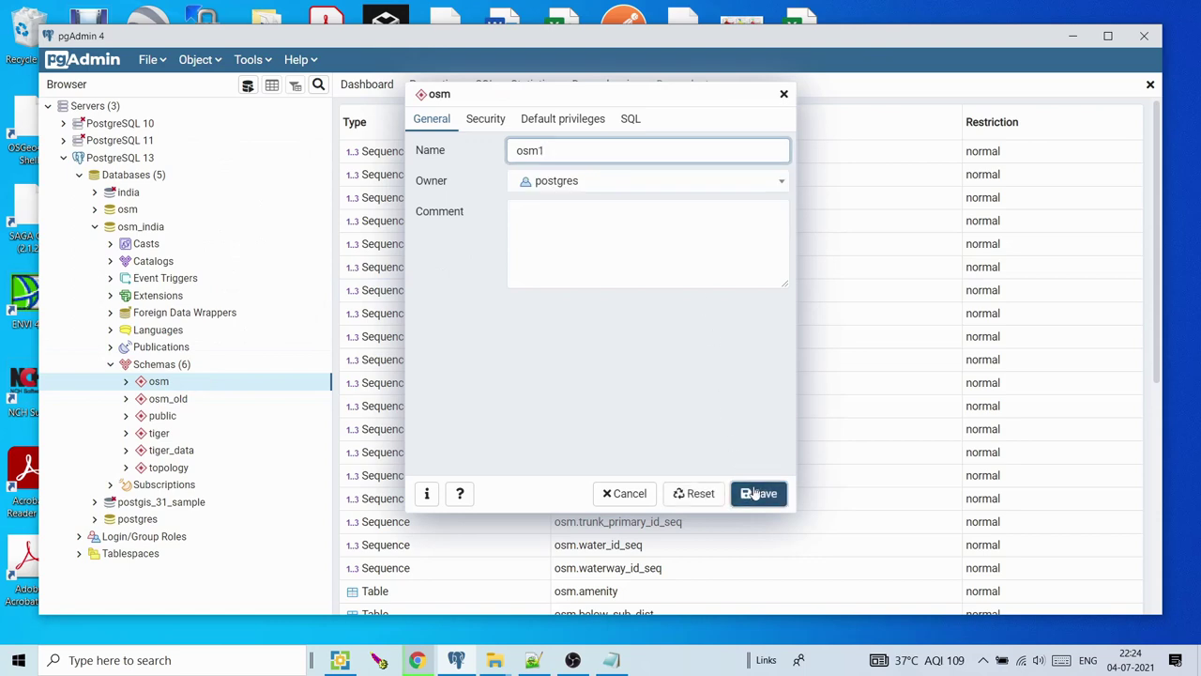
click(757, 493)
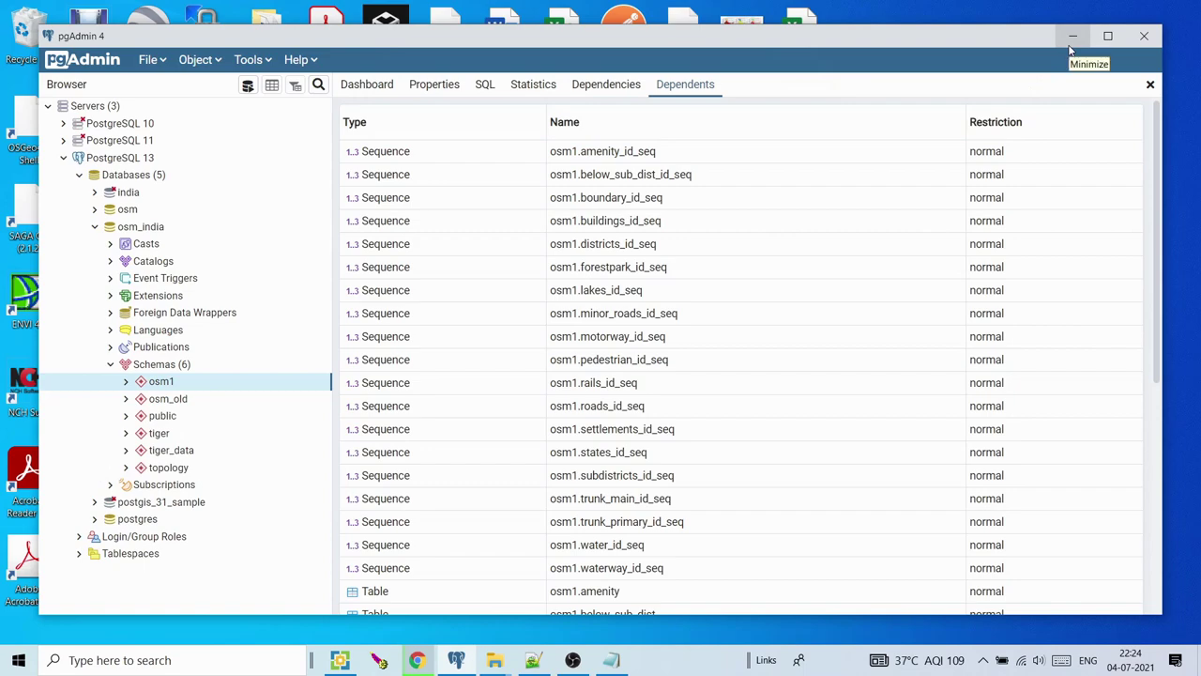
Open sql_osm1.txt from the desktop in Notepad
click(1070, 41)
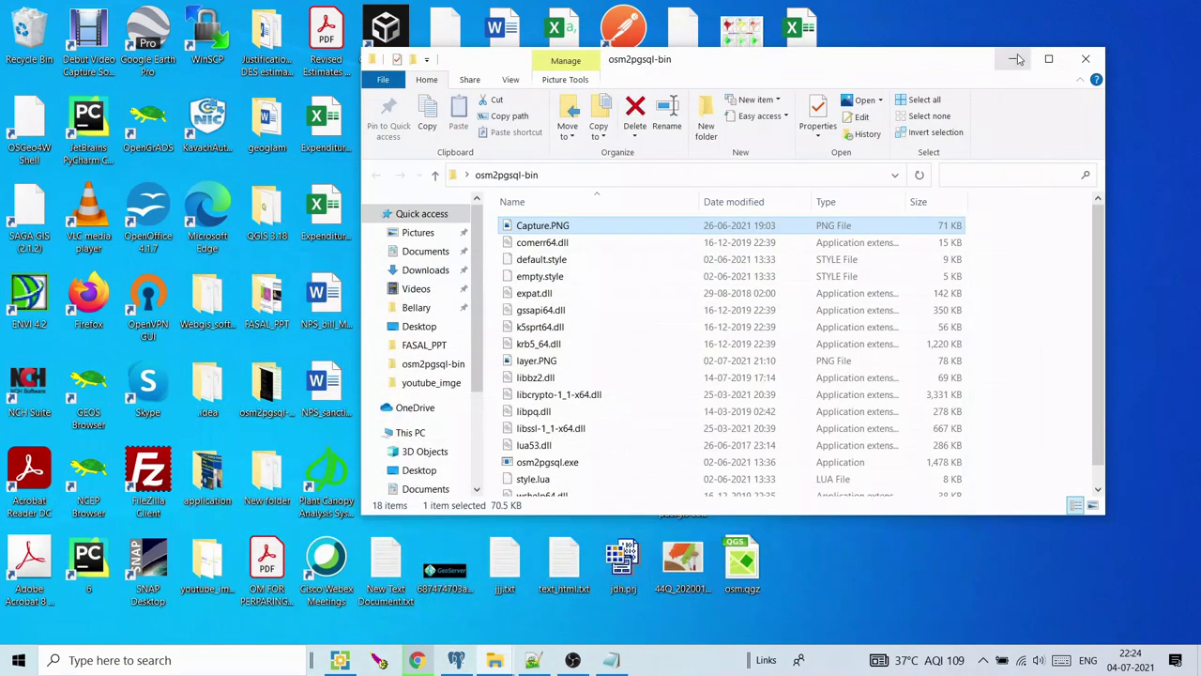
click(1017, 59)
double_click(804, 392)
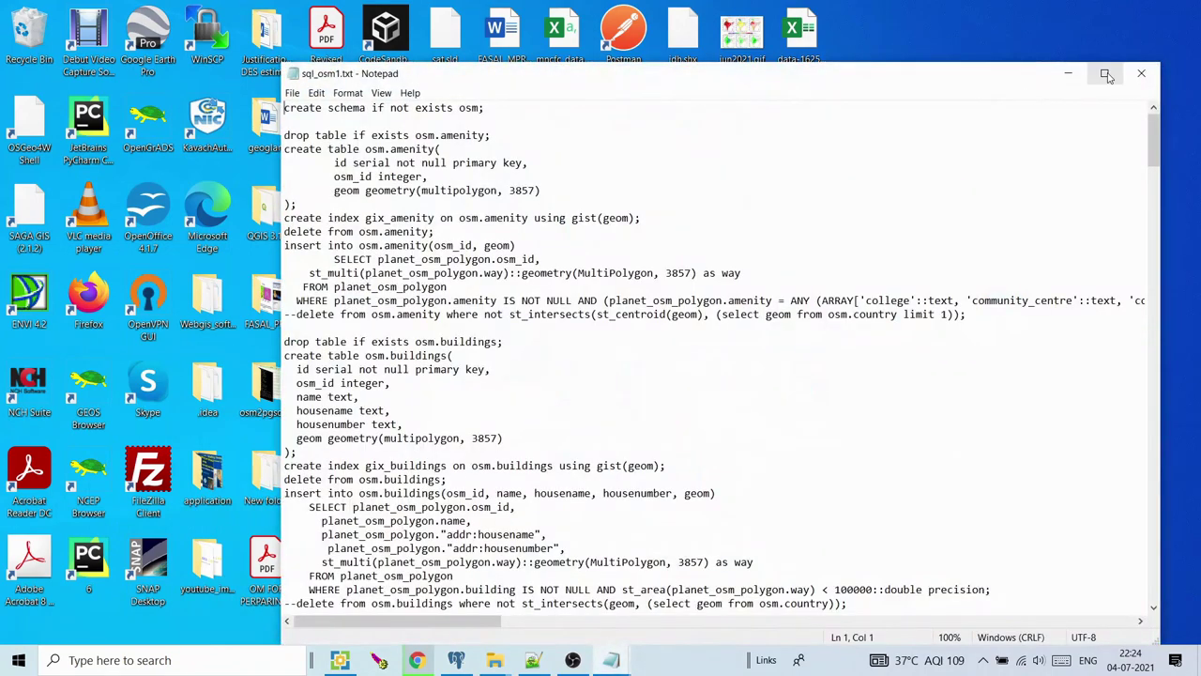
click(1105, 73)
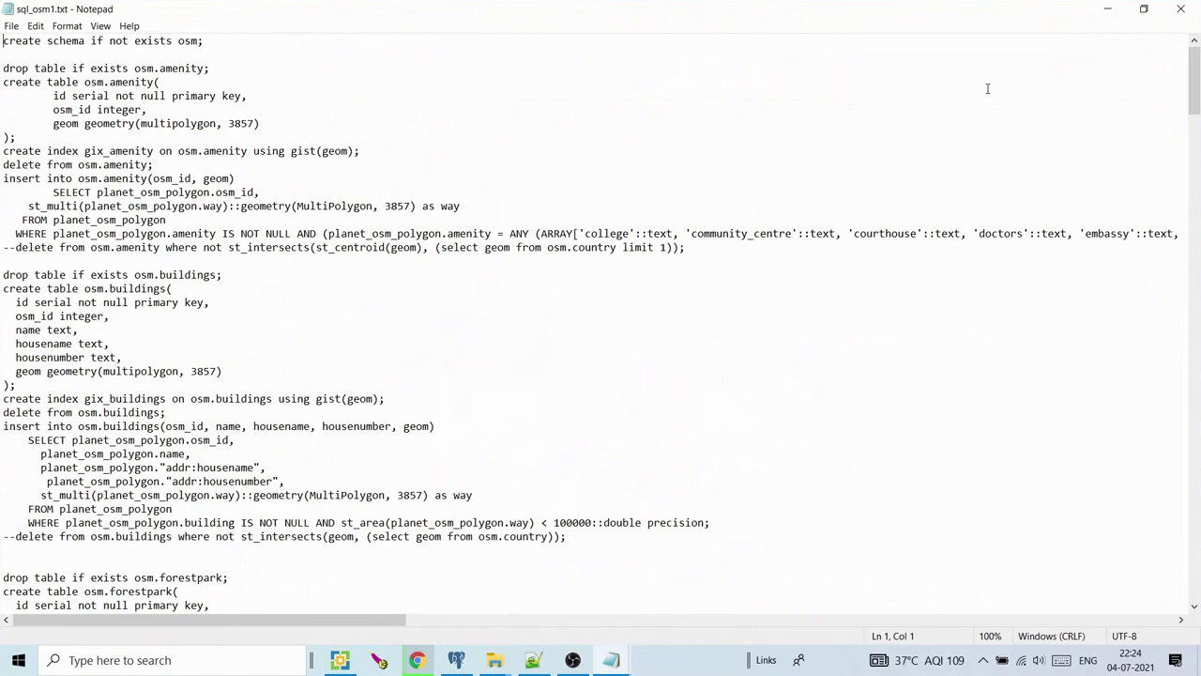
scroll(987, 88, up, 2)
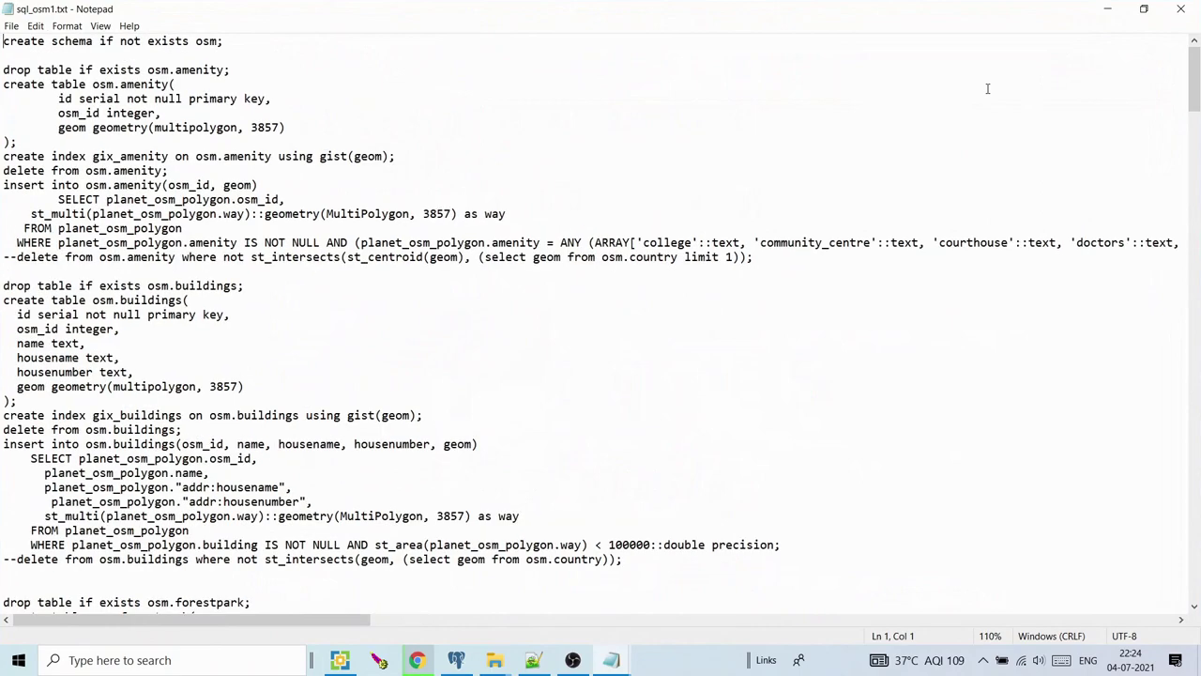
mouse_move(1194, 81)
mouse_down()
mouse_move(1194, 589)
mouse_move(1198, 87)
mouse_up()
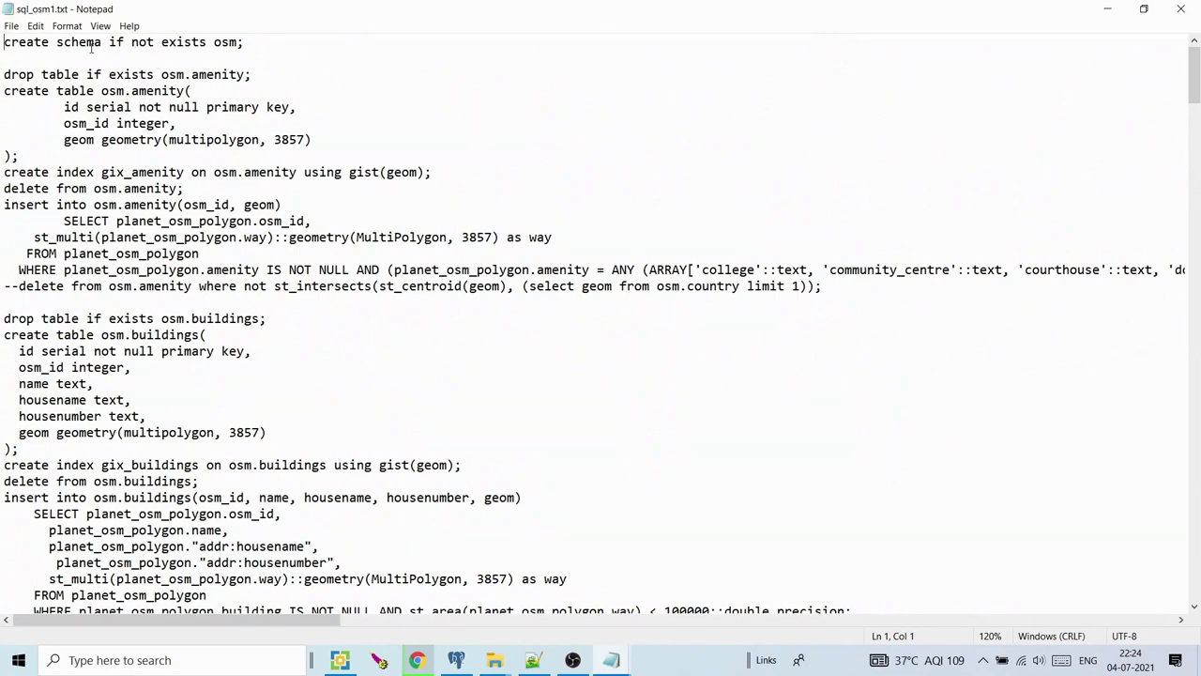
drag(81, 42, 202, 45)
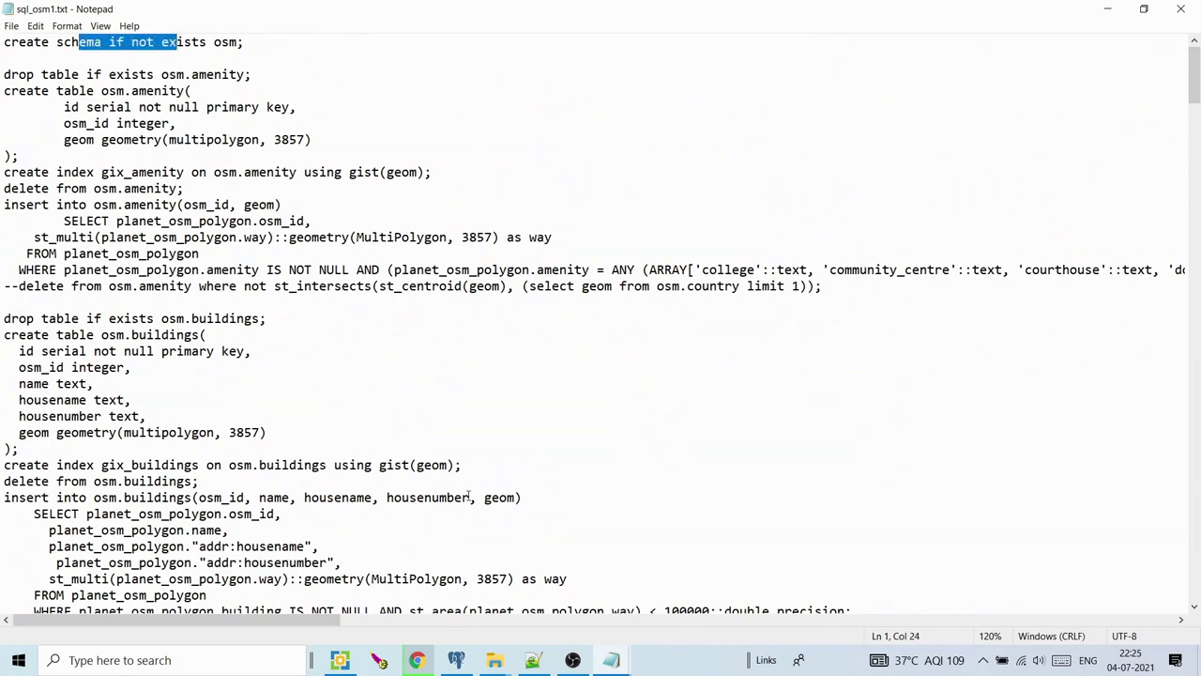
click(456, 659)
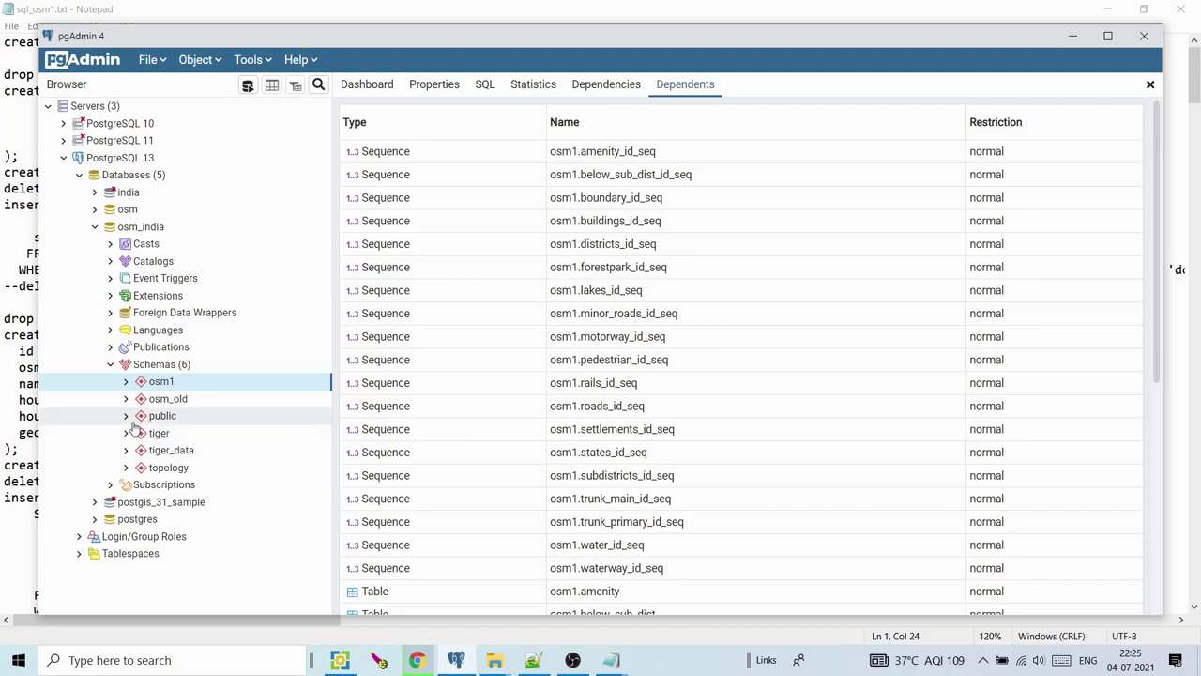
click(159, 419)
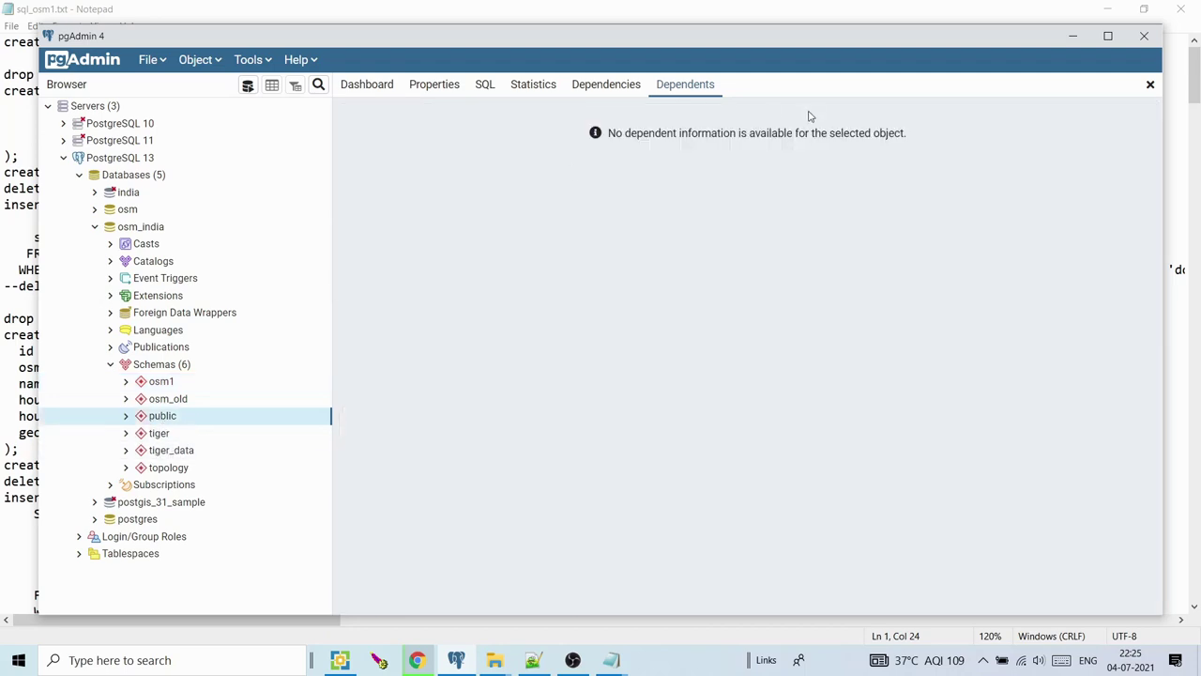
click(1073, 36)
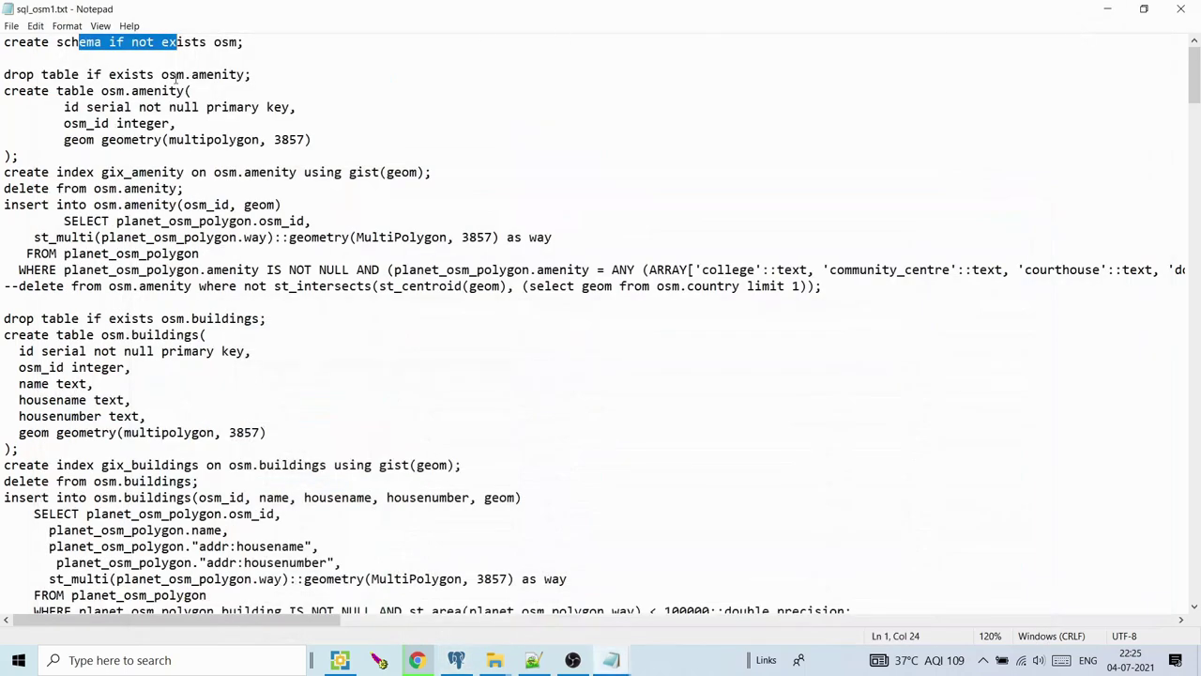
drag(109, 76, 246, 77)
click(207, 77)
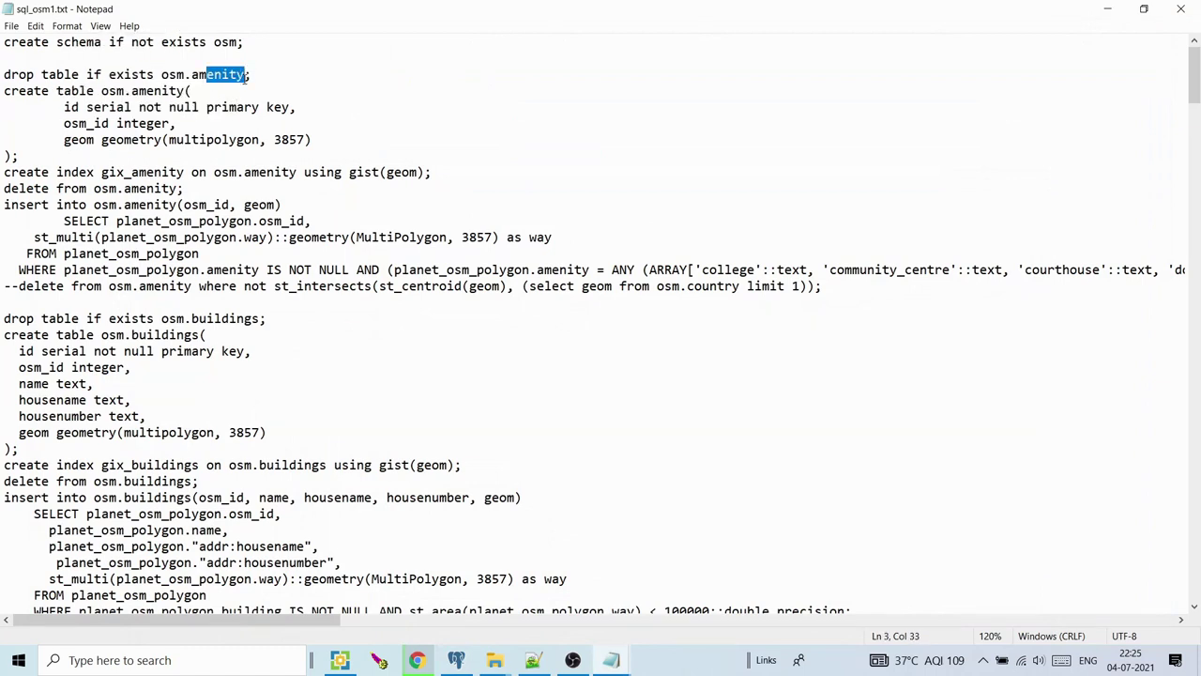
click(161, 204)
drag(162, 205, 246, 221)
click(237, 237)
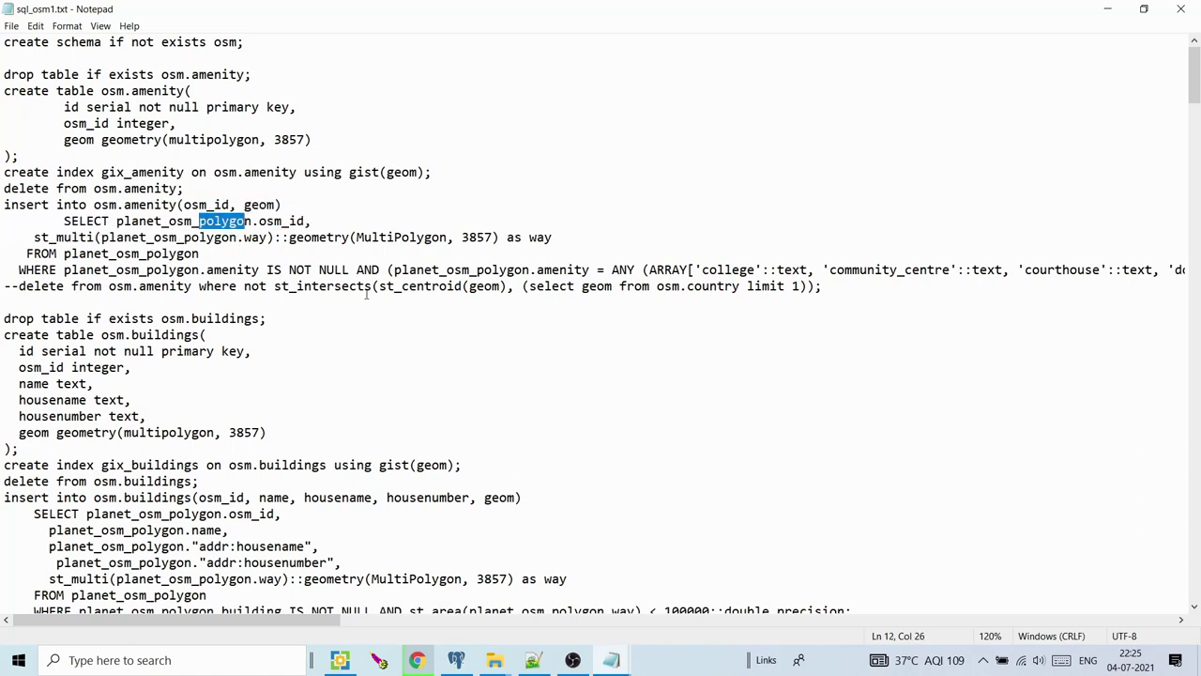
drag(372, 269, 500, 270)
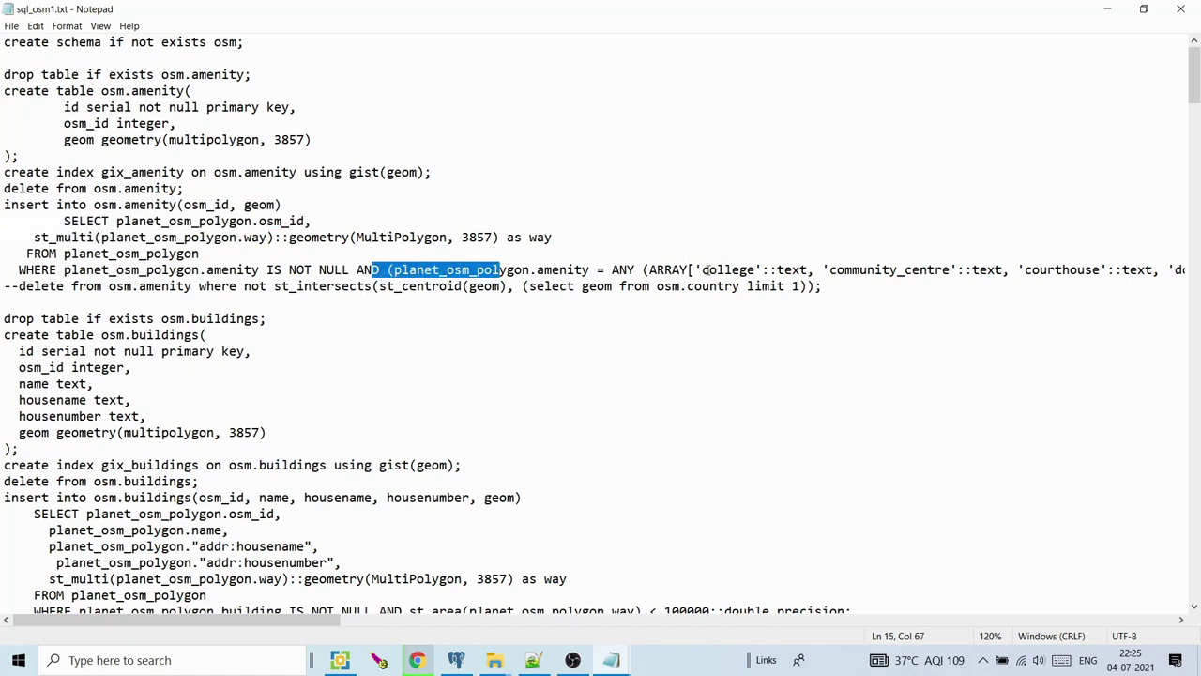
drag(710, 270, 741, 270)
drag(917, 269, 1169, 269)
click(1067, 270)
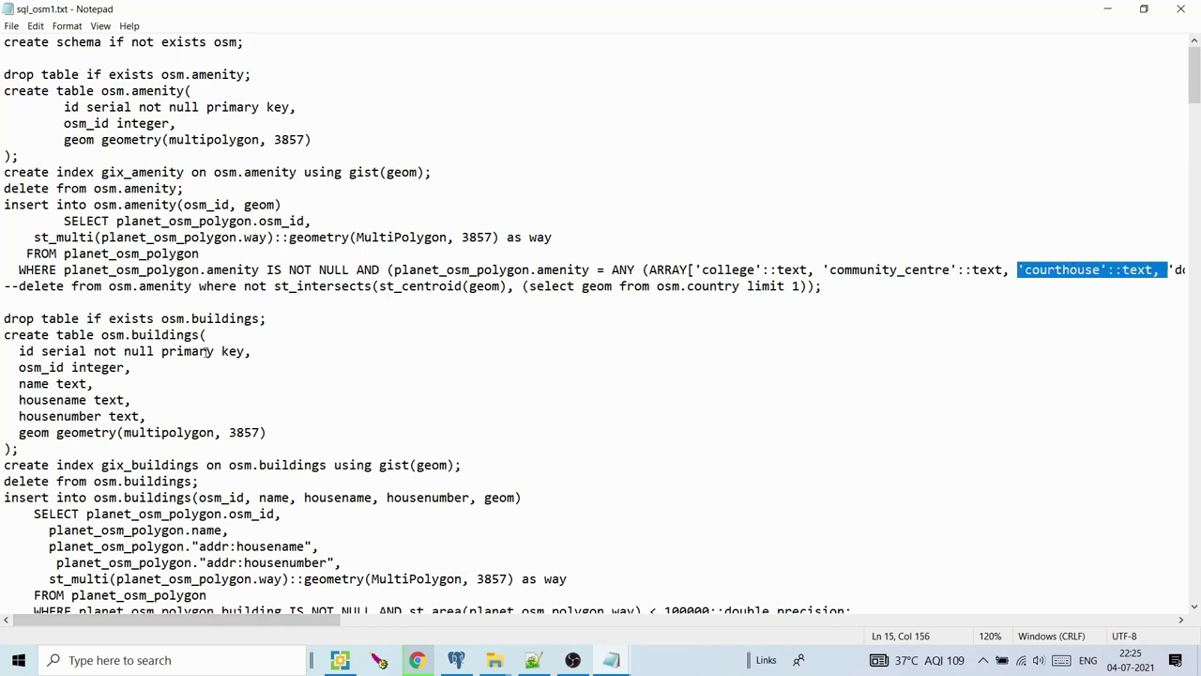
drag(199, 318, 226, 336)
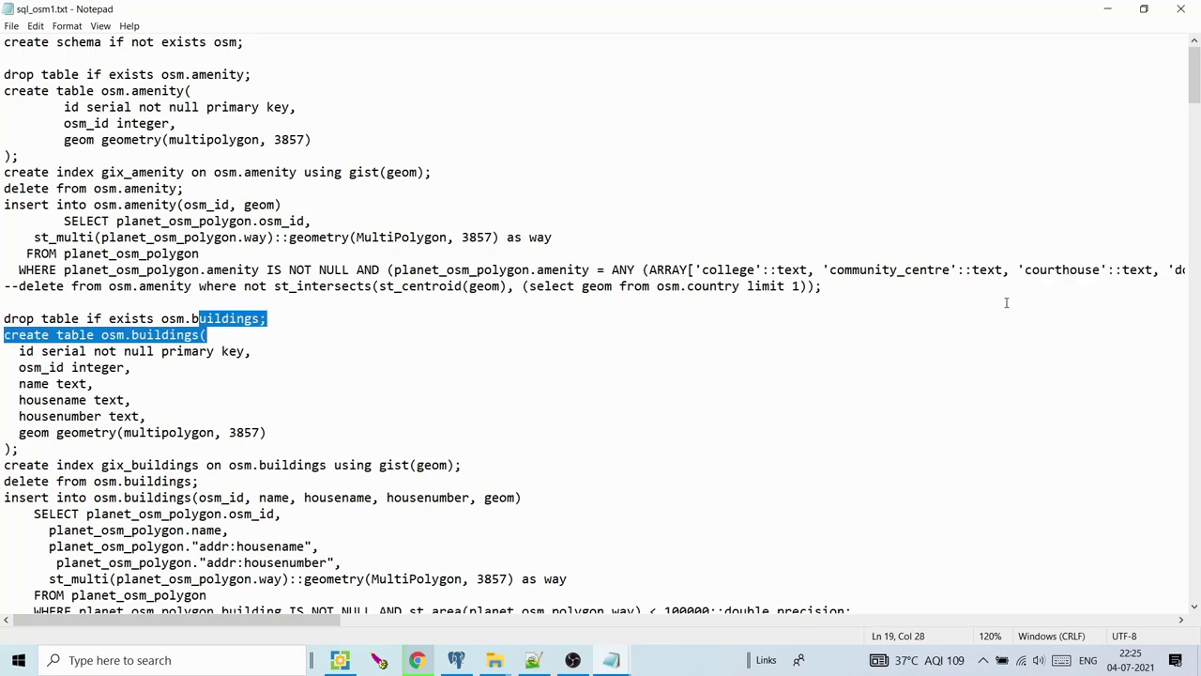
scroll(629, 275, down, 6)
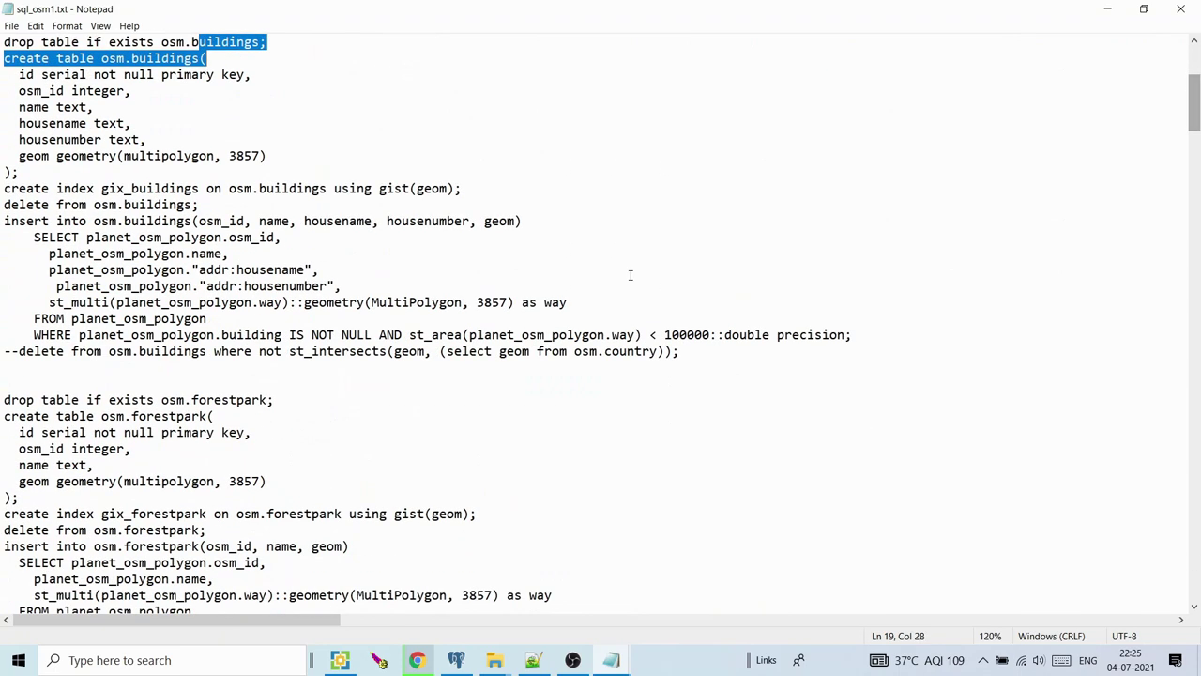
click(367, 351)
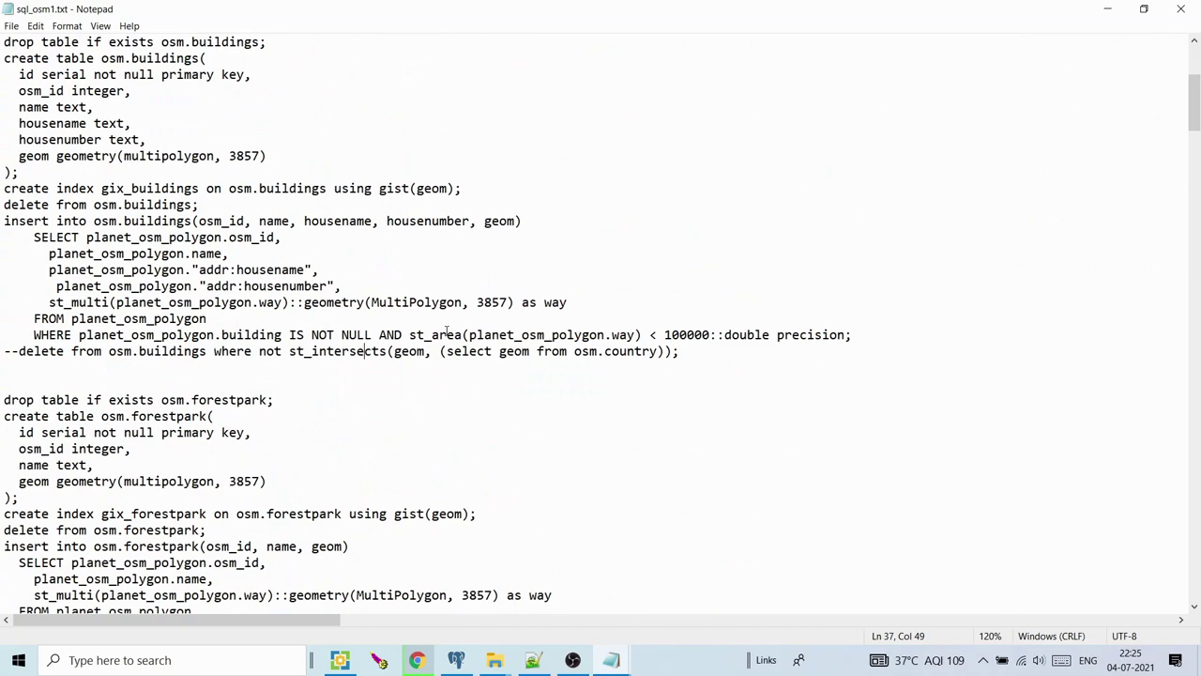
drag(611, 335, 638, 335)
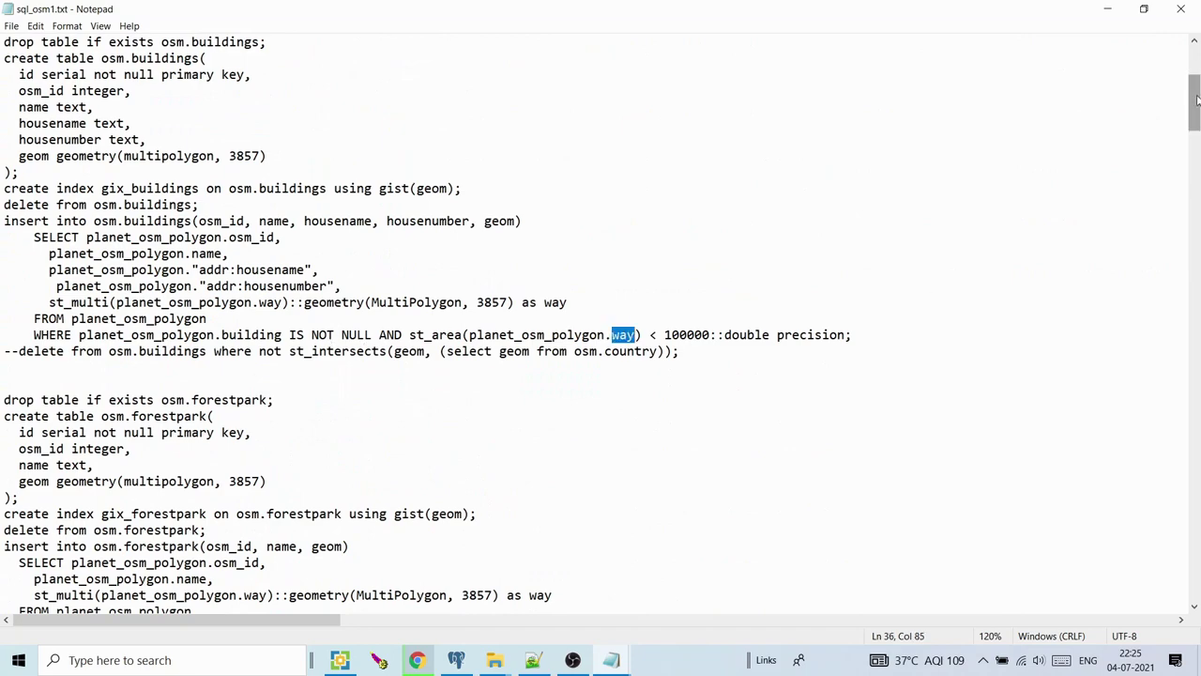
scroll(312, 231, down, 3)
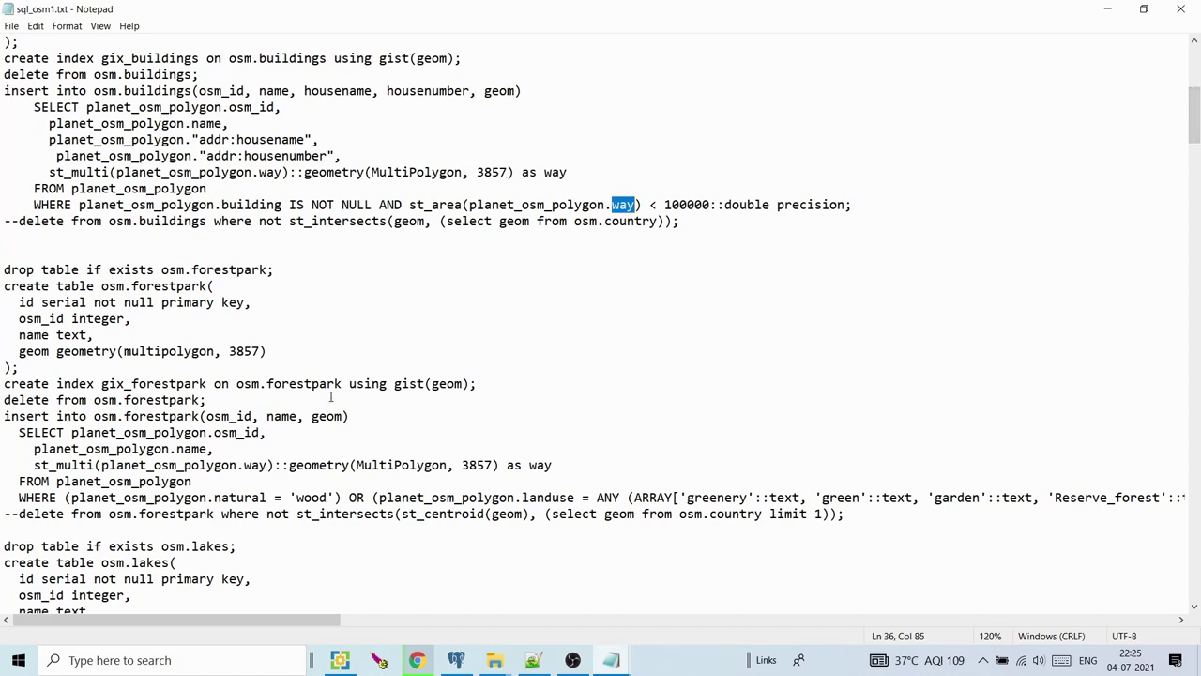
drag(401, 497, 530, 498)
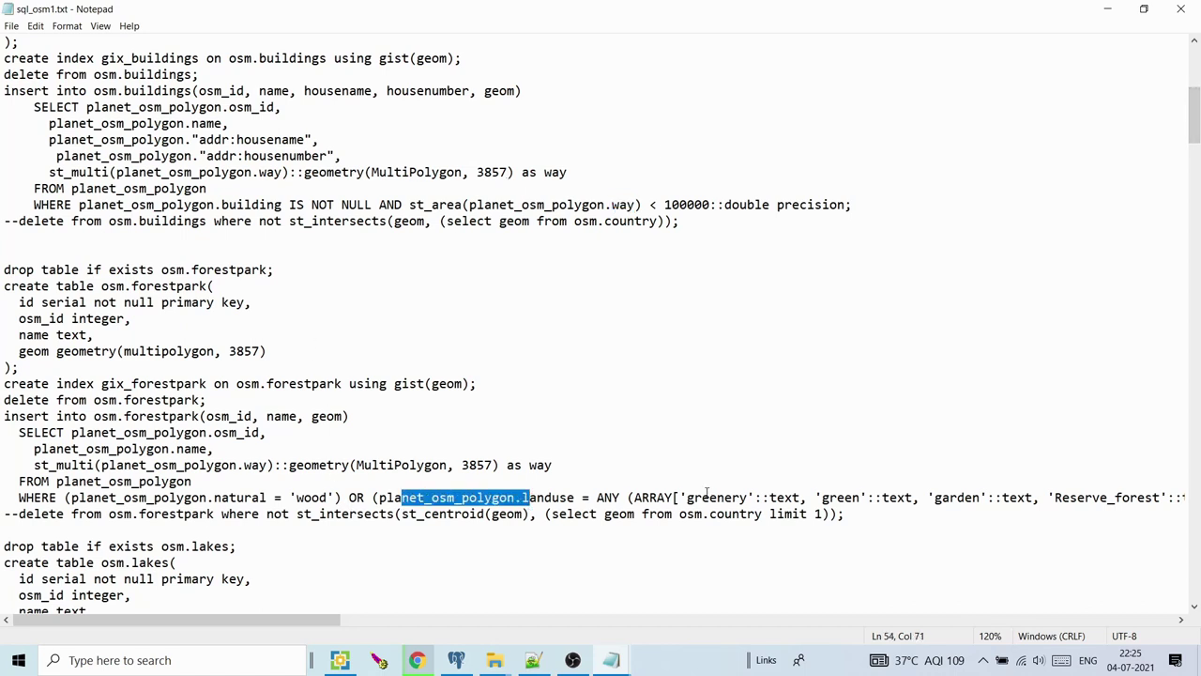
drag(708, 497, 748, 498)
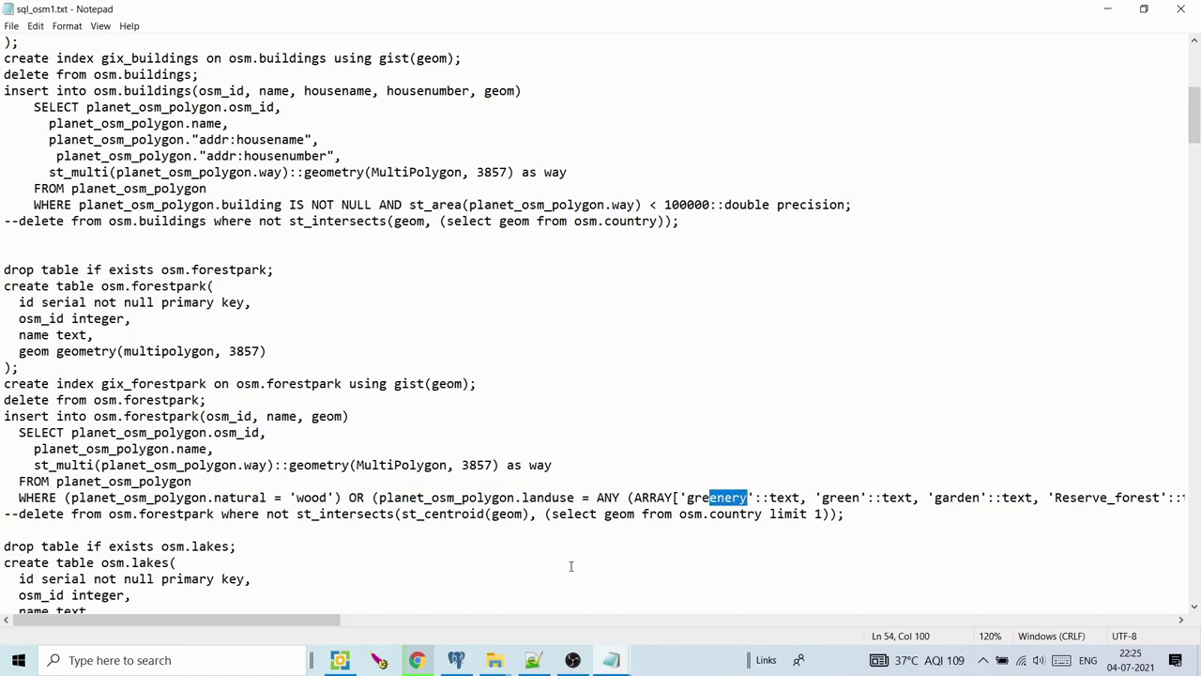
drag(315, 621, 457, 624)
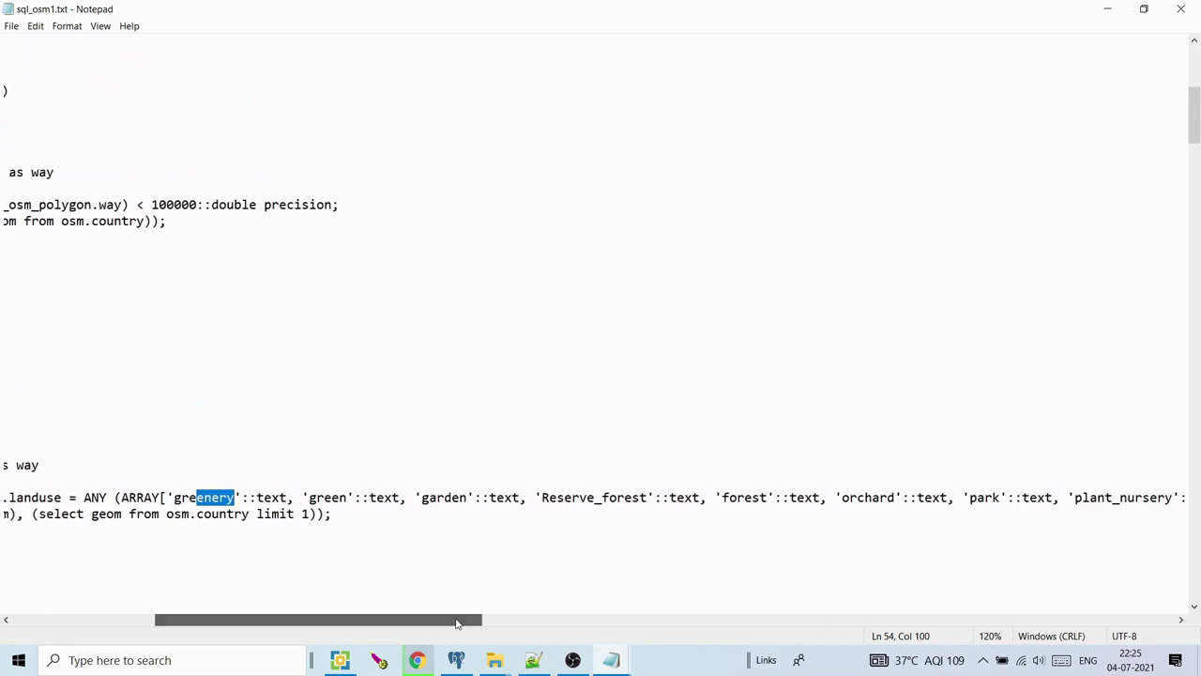
drag(791, 498, 843, 497)
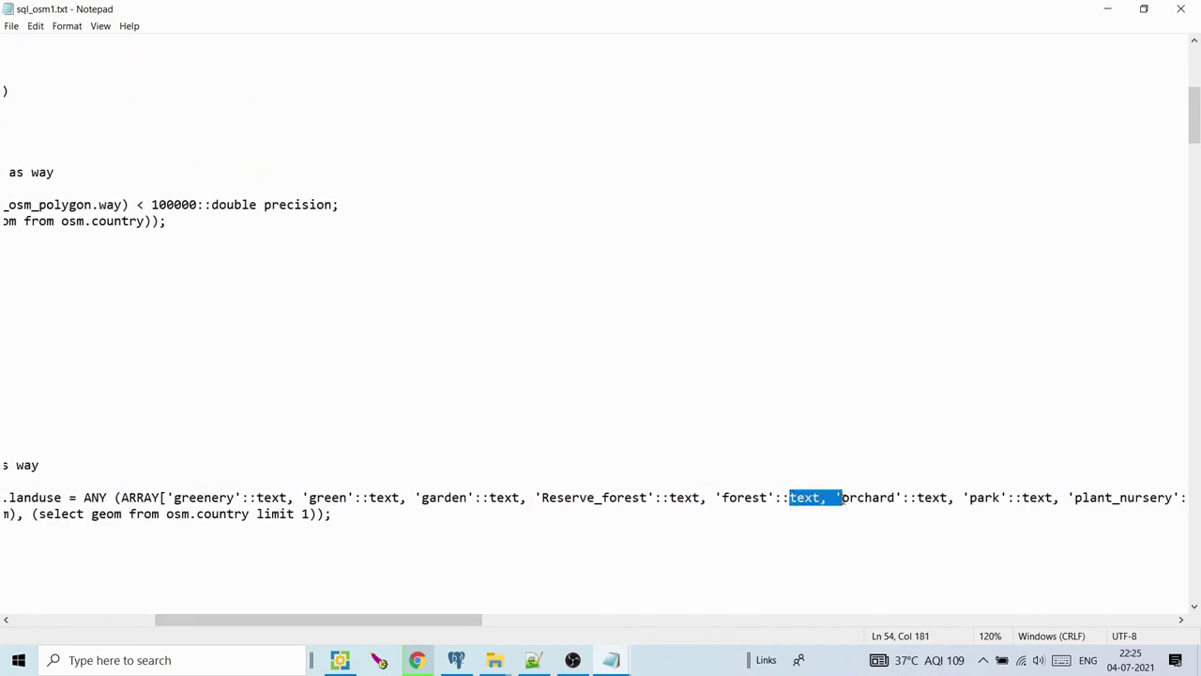
click(898, 497)
click(1022, 498)
drag(414, 622, 236, 623)
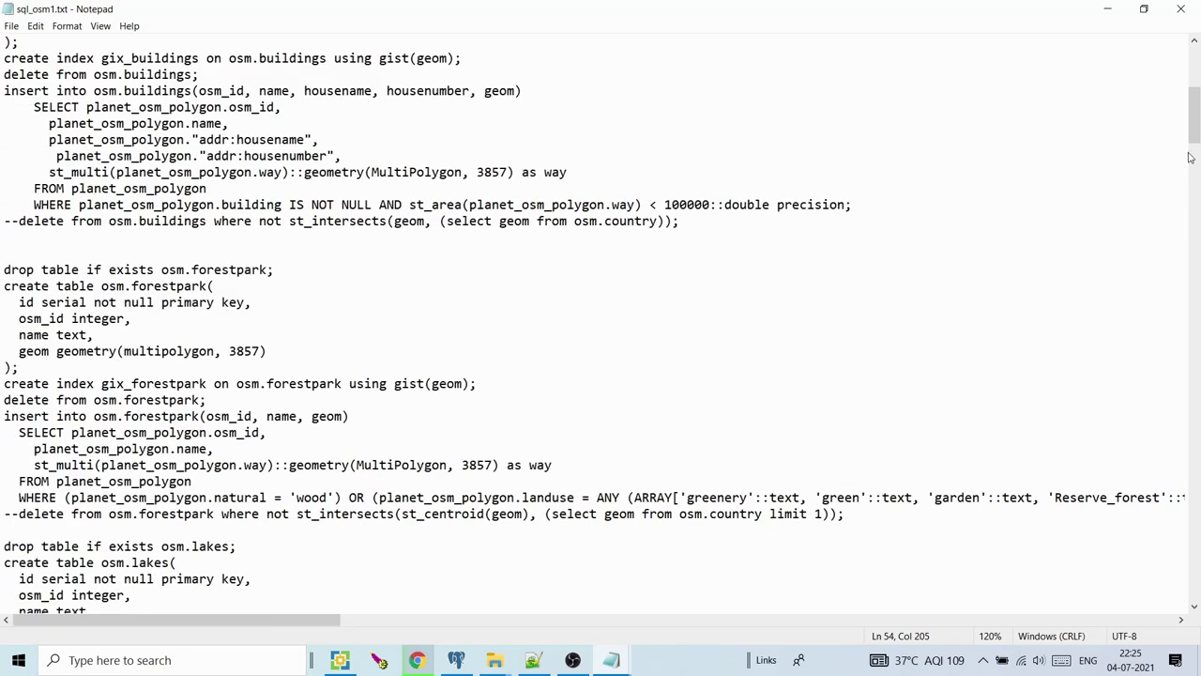
drag(1195, 138, 1197, 162)
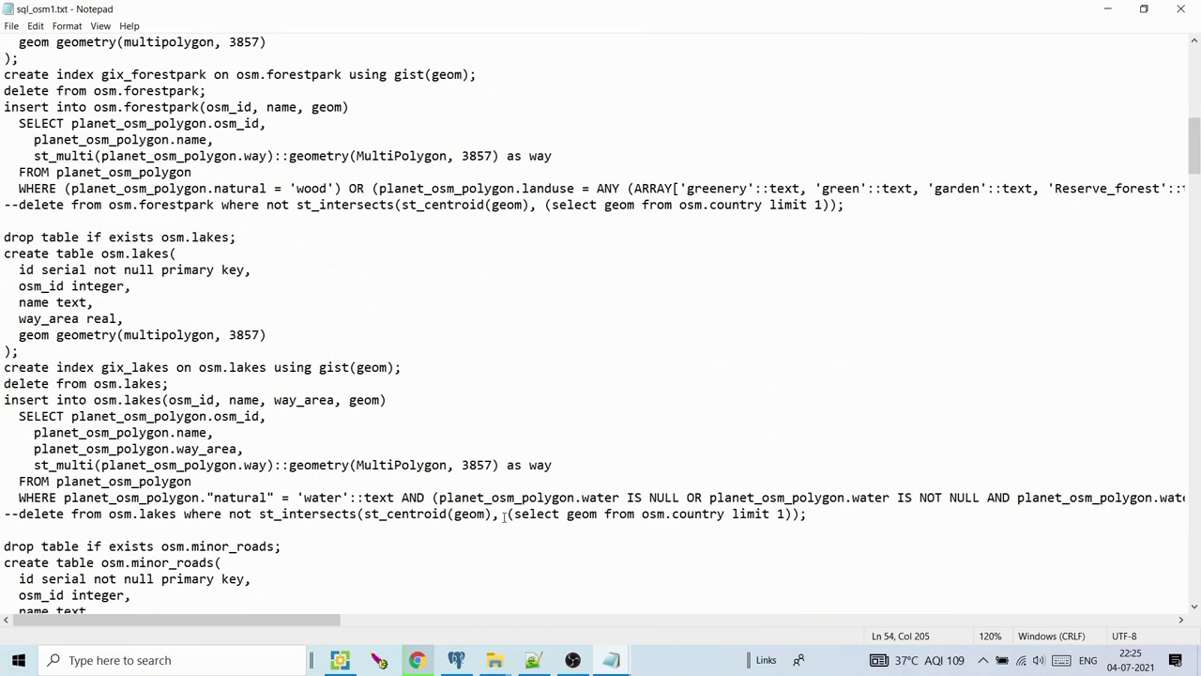
drag(268, 620, 132, 595)
drag(1196, 159, 1197, 198)
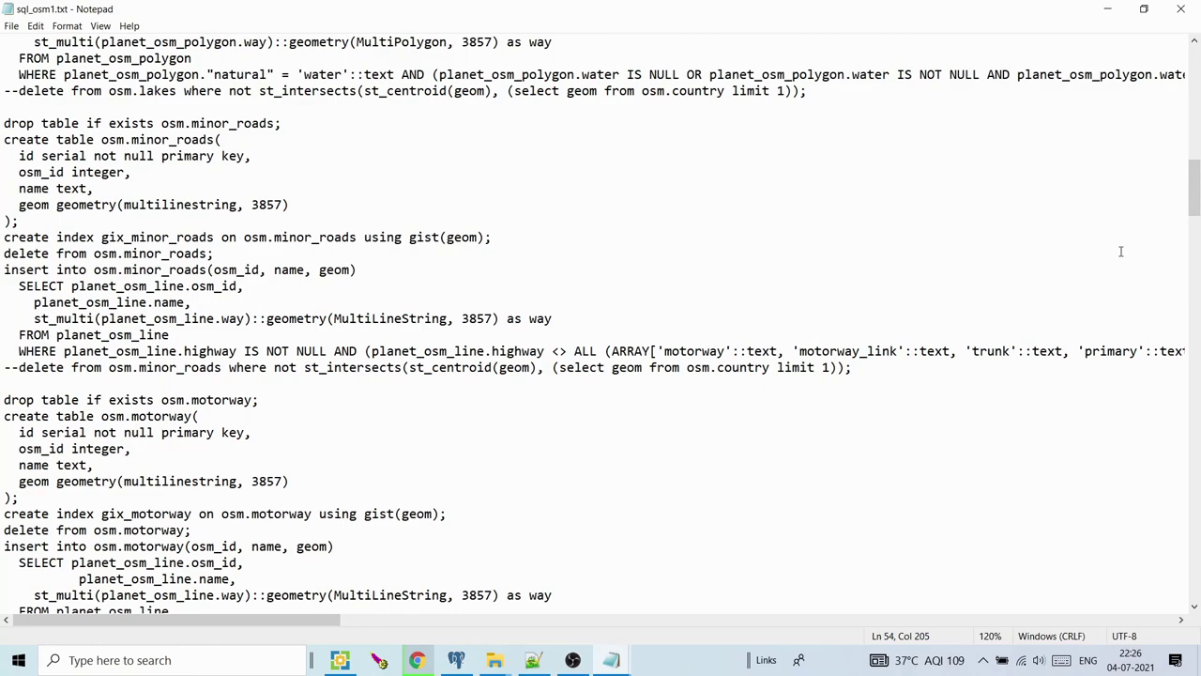
drag(1198, 201, 1198, 348)
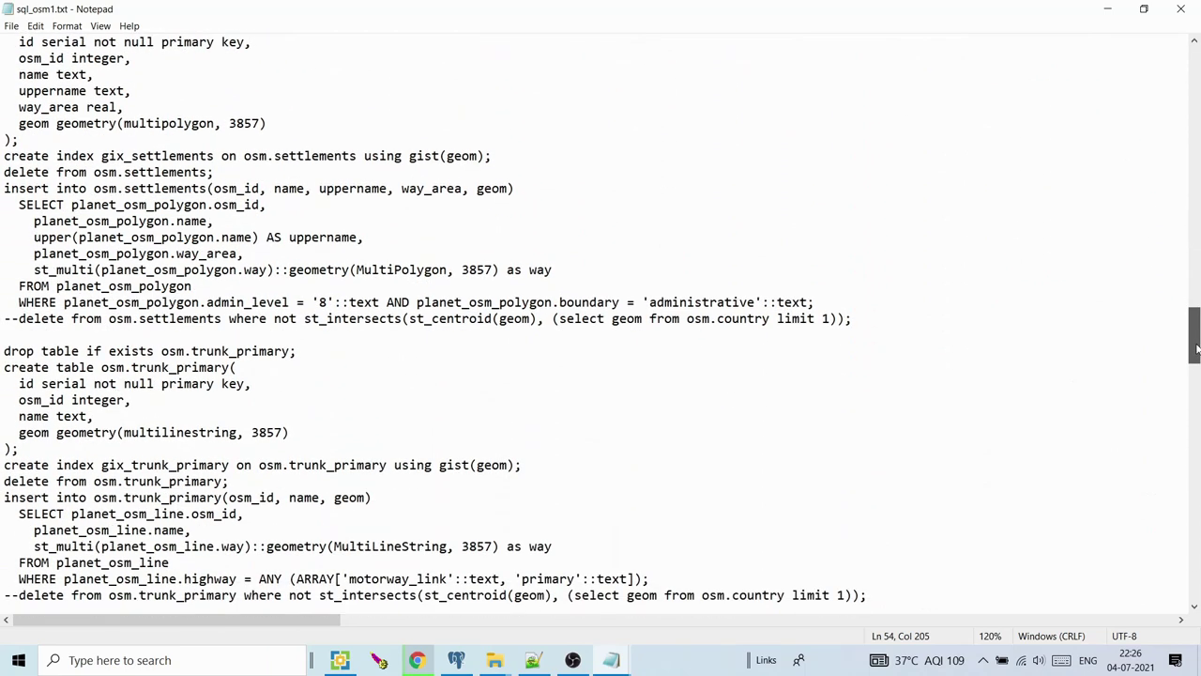
drag(394, 302, 641, 318)
click(387, 302)
double_click(323, 303)
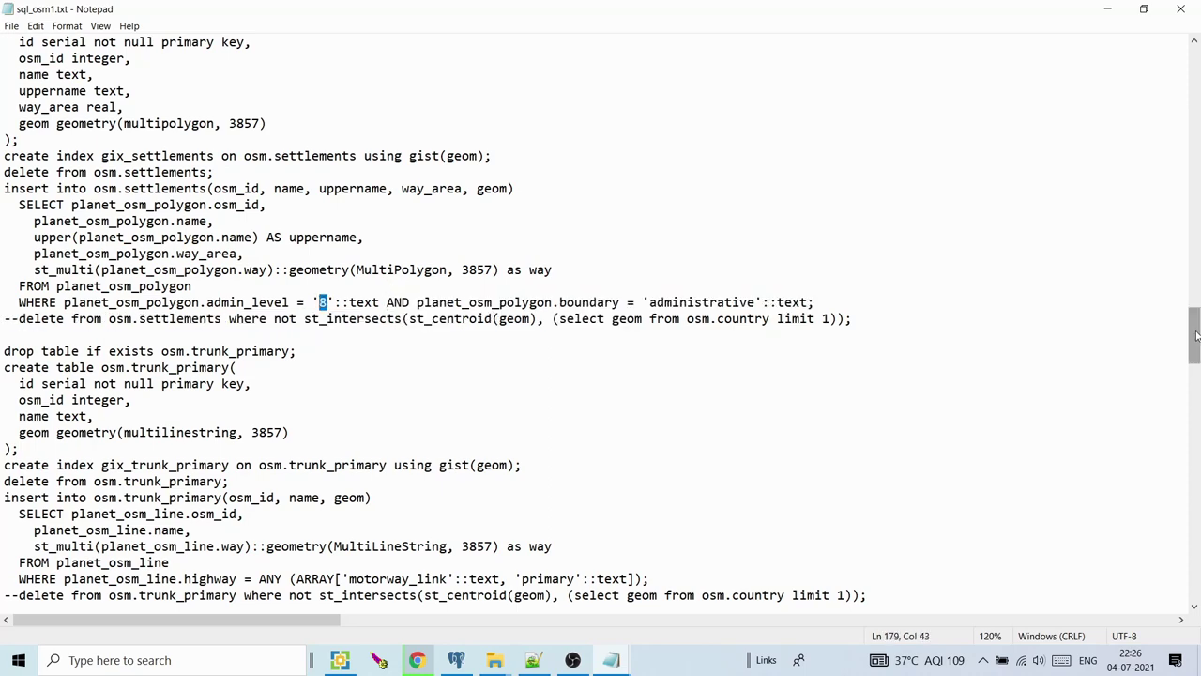
drag(1197, 350, 1197, 449)
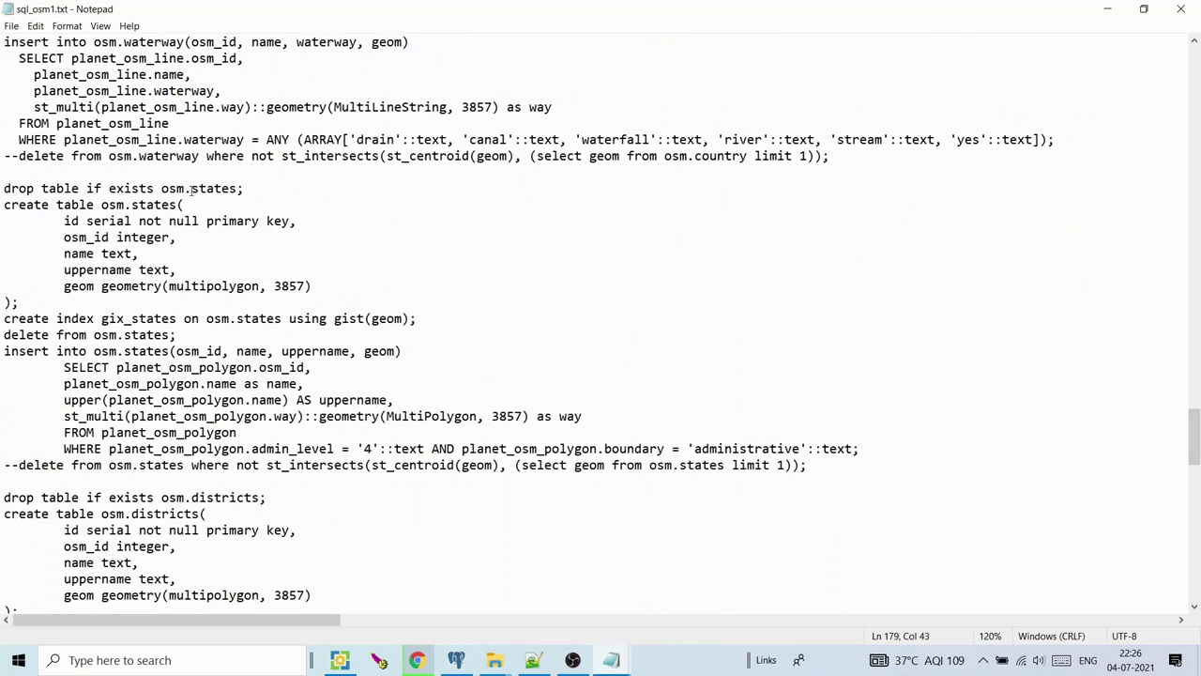
drag(191, 189, 231, 188)
click(448, 449)
drag(375, 449, 366, 449)
drag(1195, 424, 1196, 454)
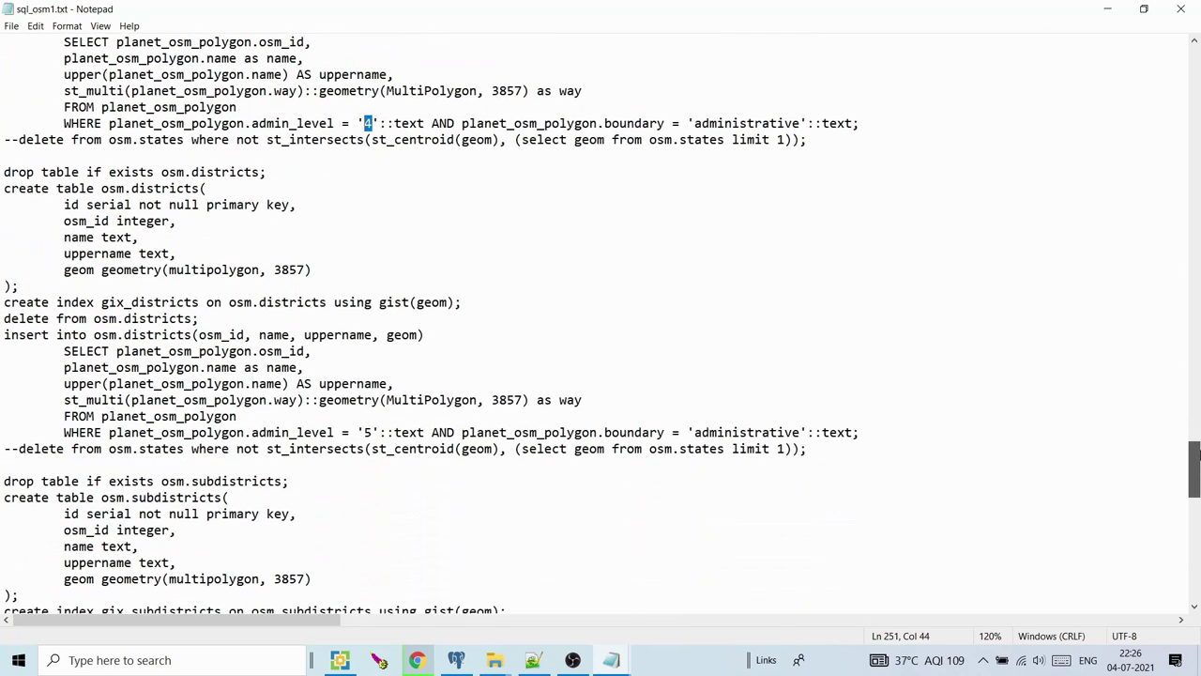
drag(373, 432, 366, 433)
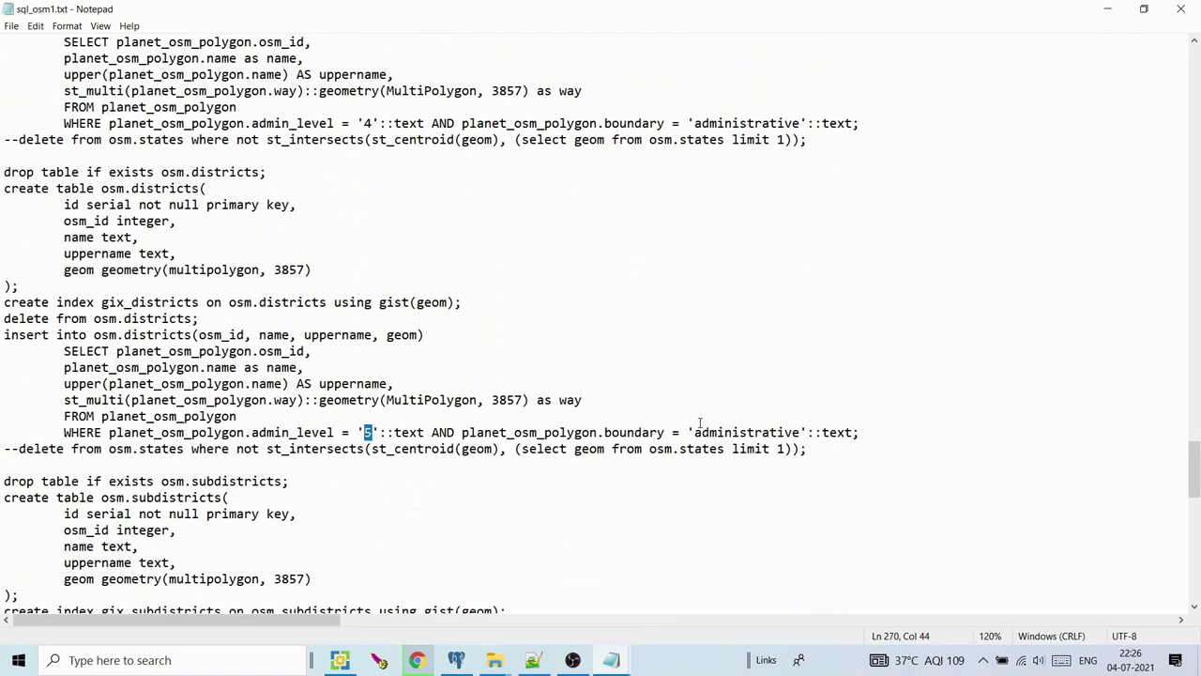
drag(6, 433, 769, 432)
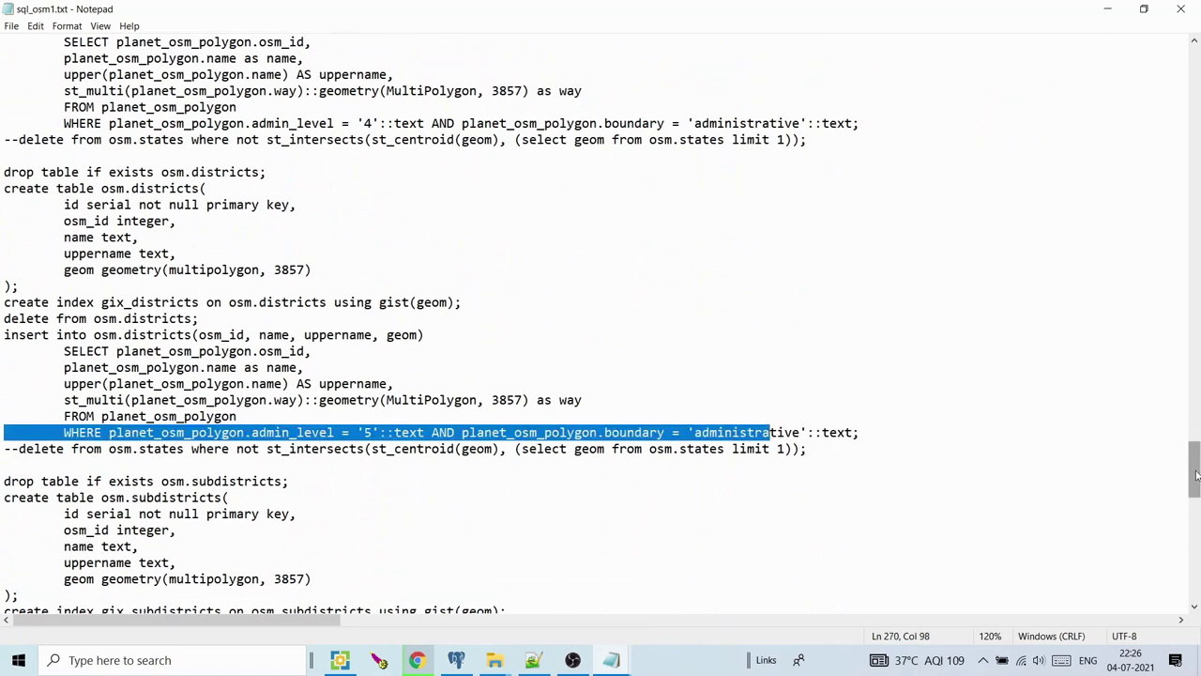
drag(1195, 465, 1195, 492)
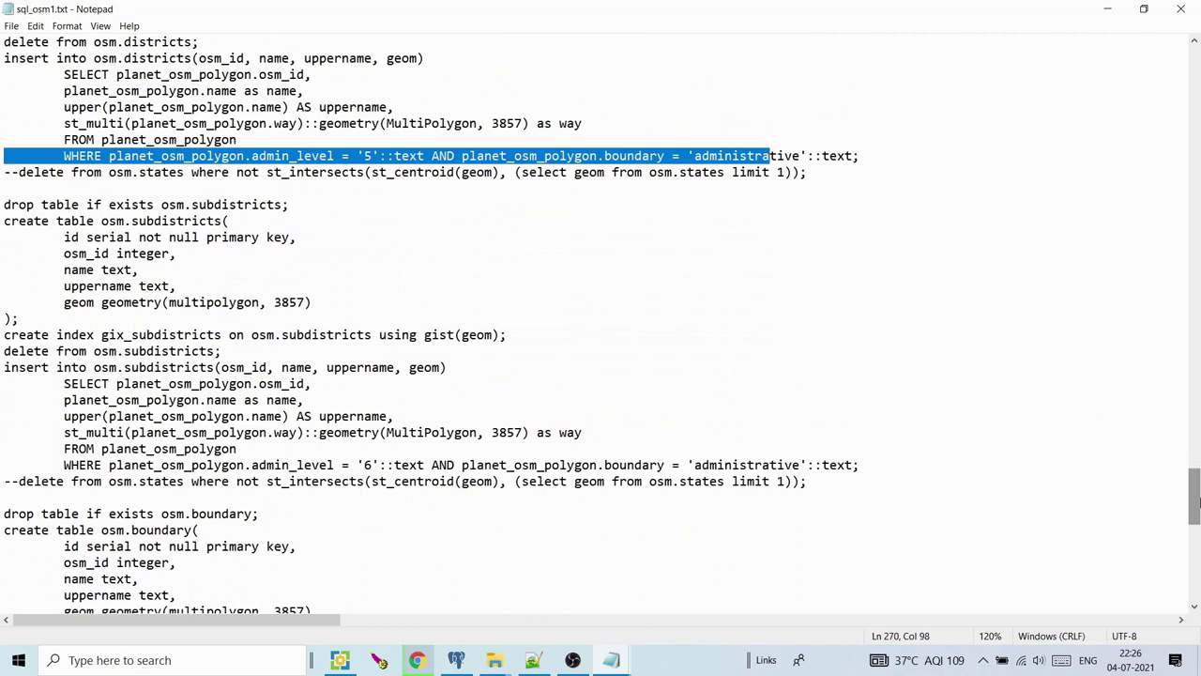
double_click(366, 464)
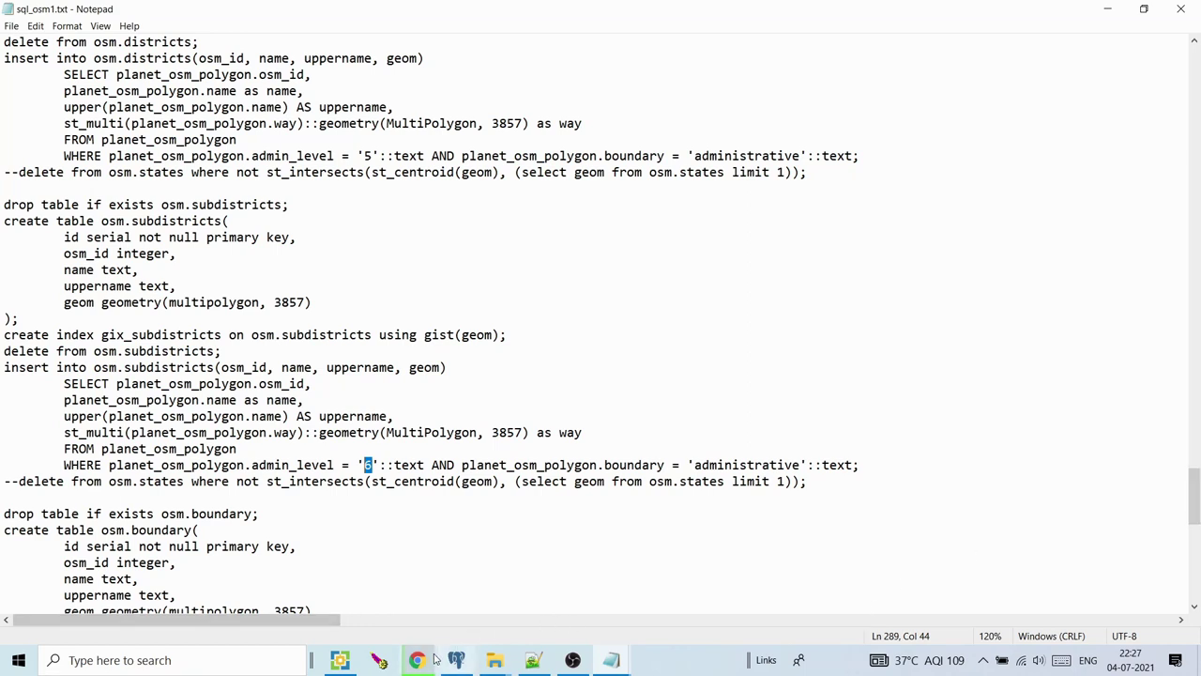
mouse_move(433, 659)
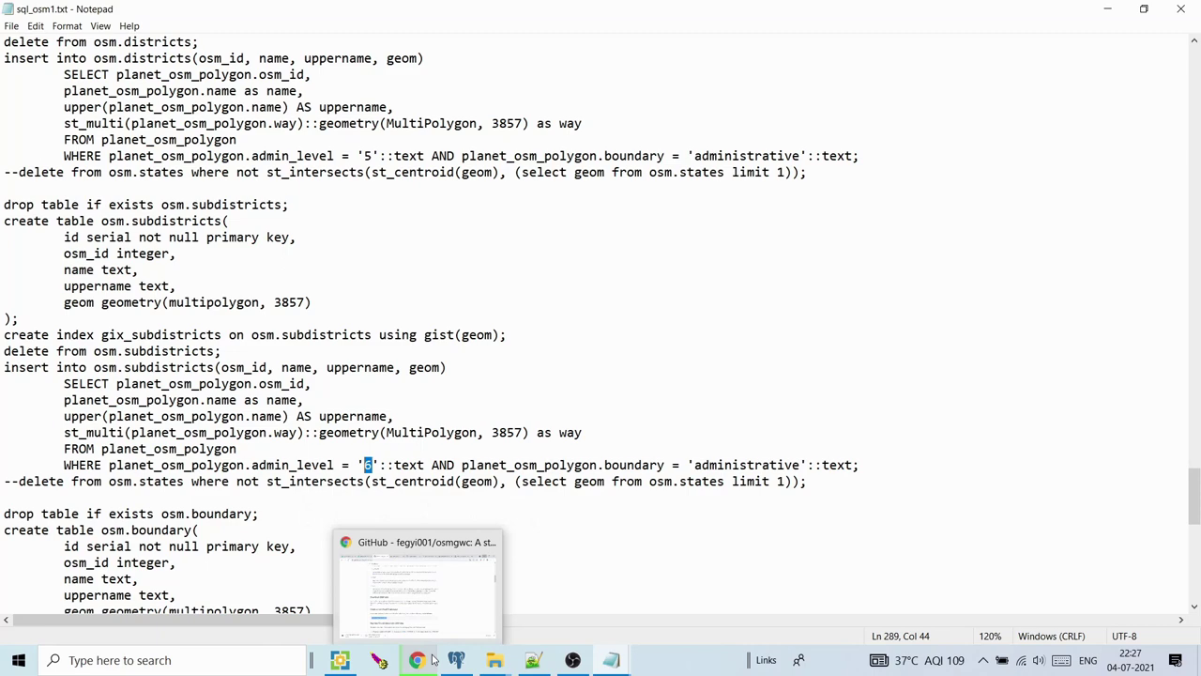
Search Google for 'osm administrative levels' and open the Tag:boundary=administrative wiki page in a new tab
click(417, 659)
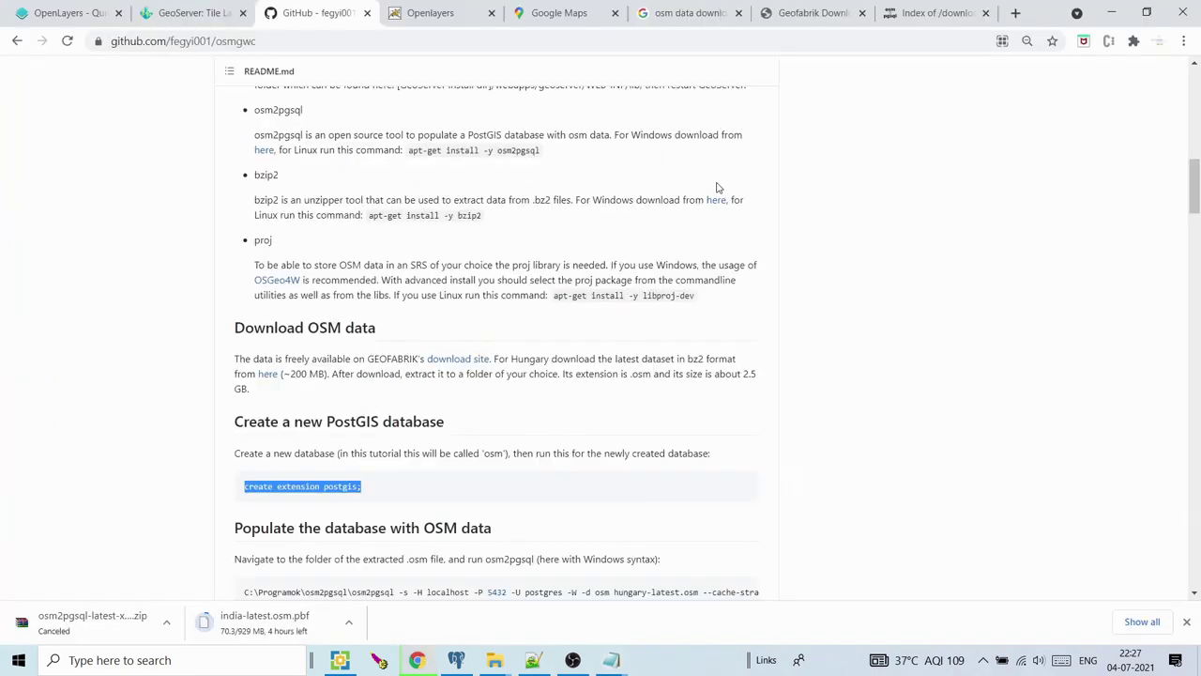
click(1016, 13)
click(936, 41)
text(os)
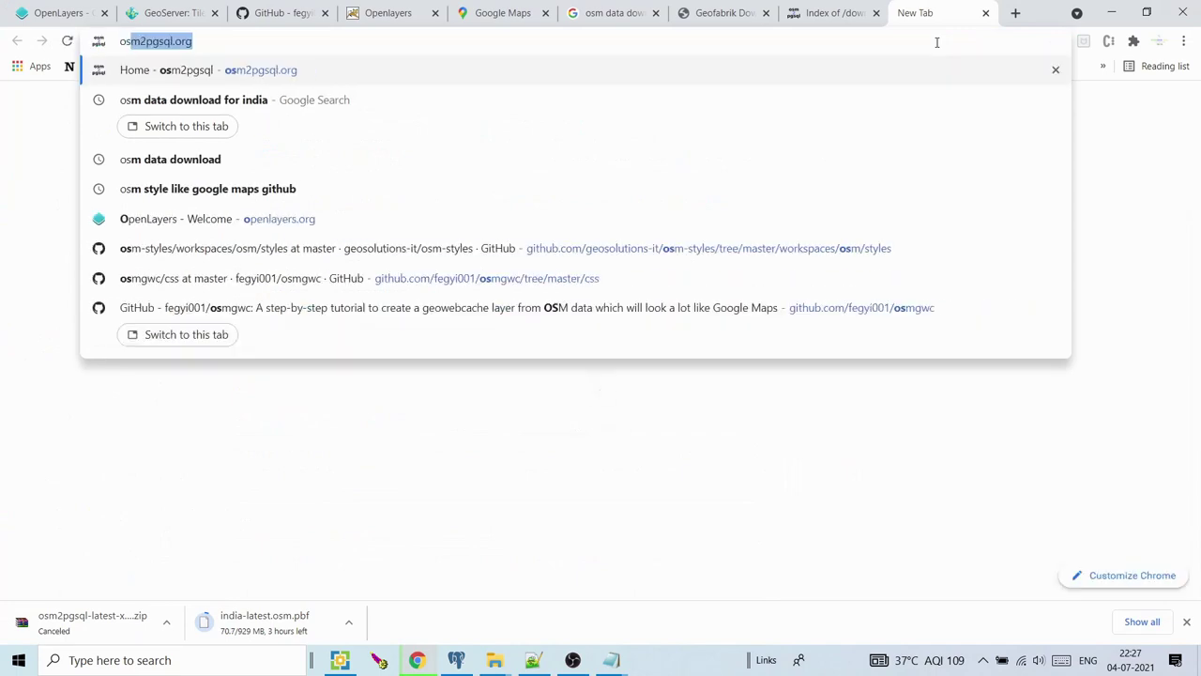
text(m administ)
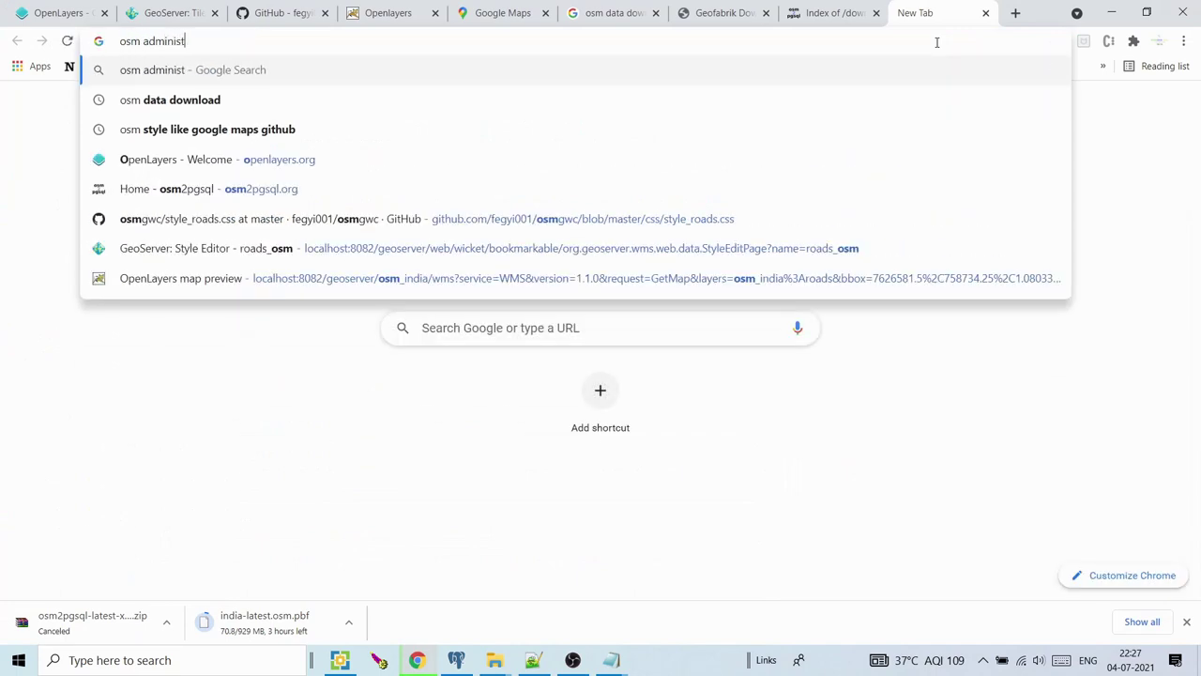
text(rative level)
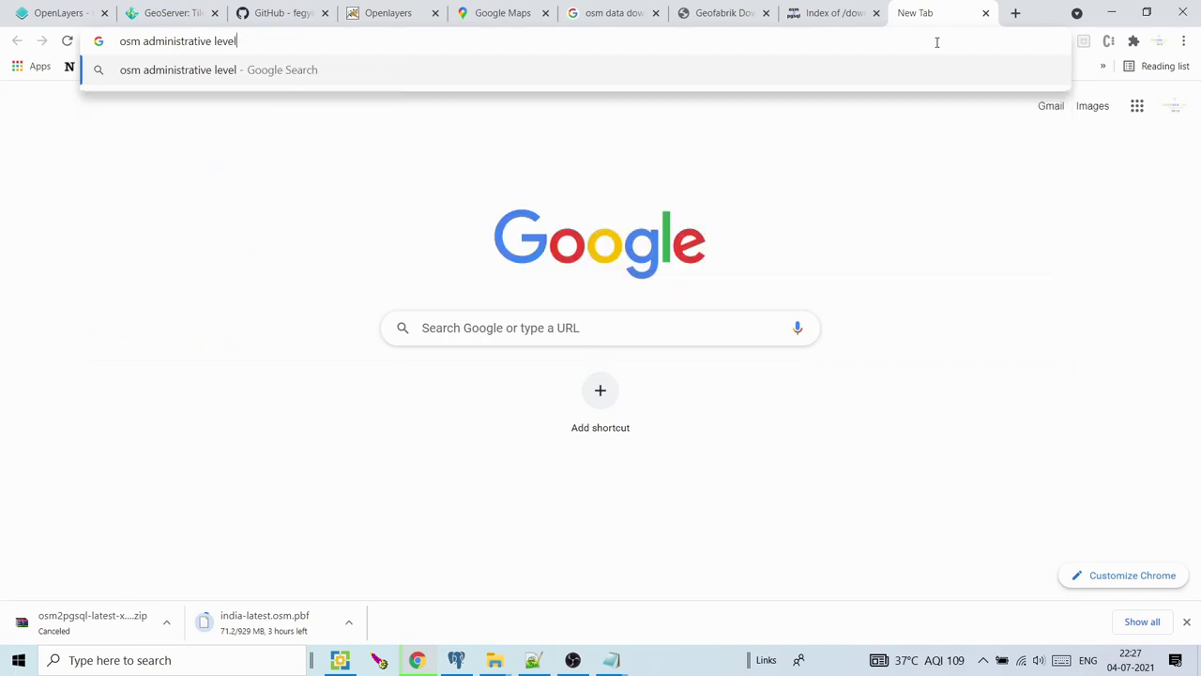
key(BackSpace)
text(s)
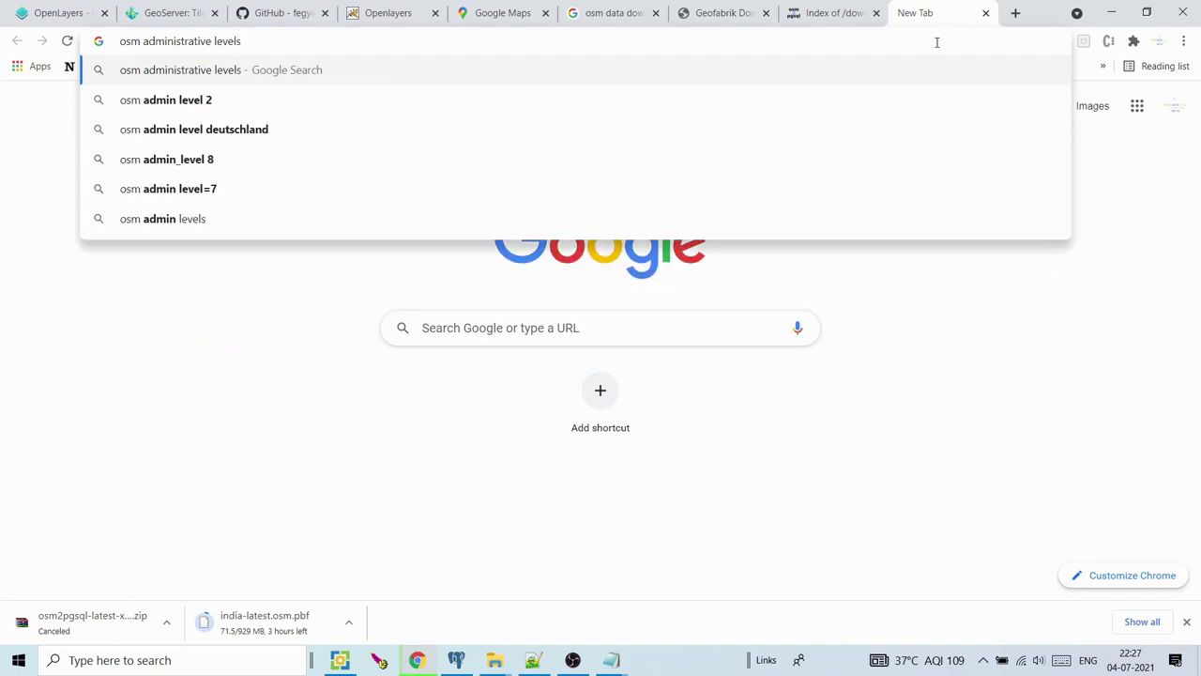
key(Return)
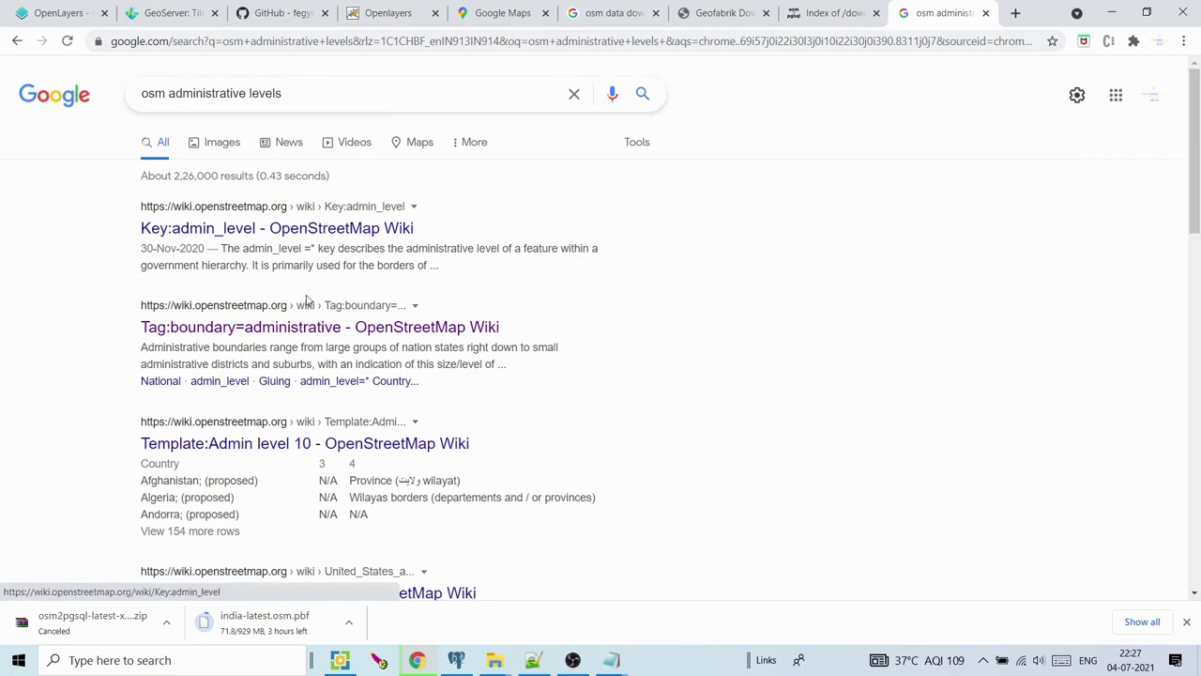
right_click(297, 326)
click(320, 334)
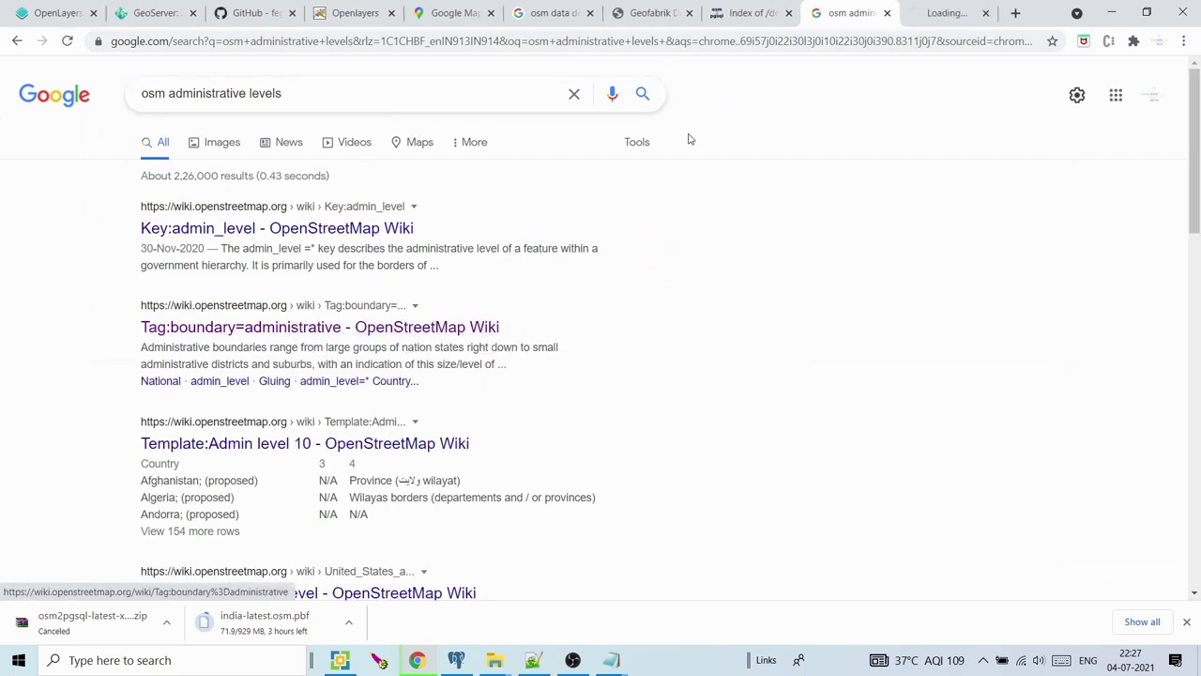
click(950, 12)
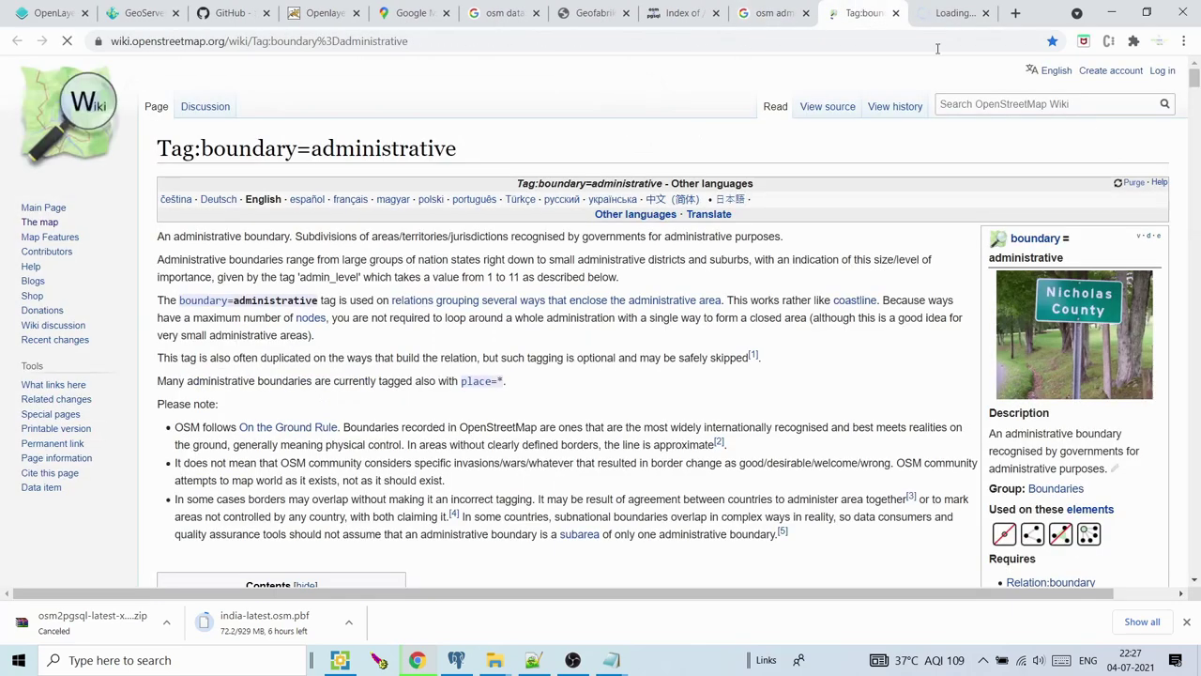
Scroll to the country table, highlight the admin levels around India such as level 6 Subdistrict, then return to sql_osm1.txt
drag(1197, 84, 1198, 271)
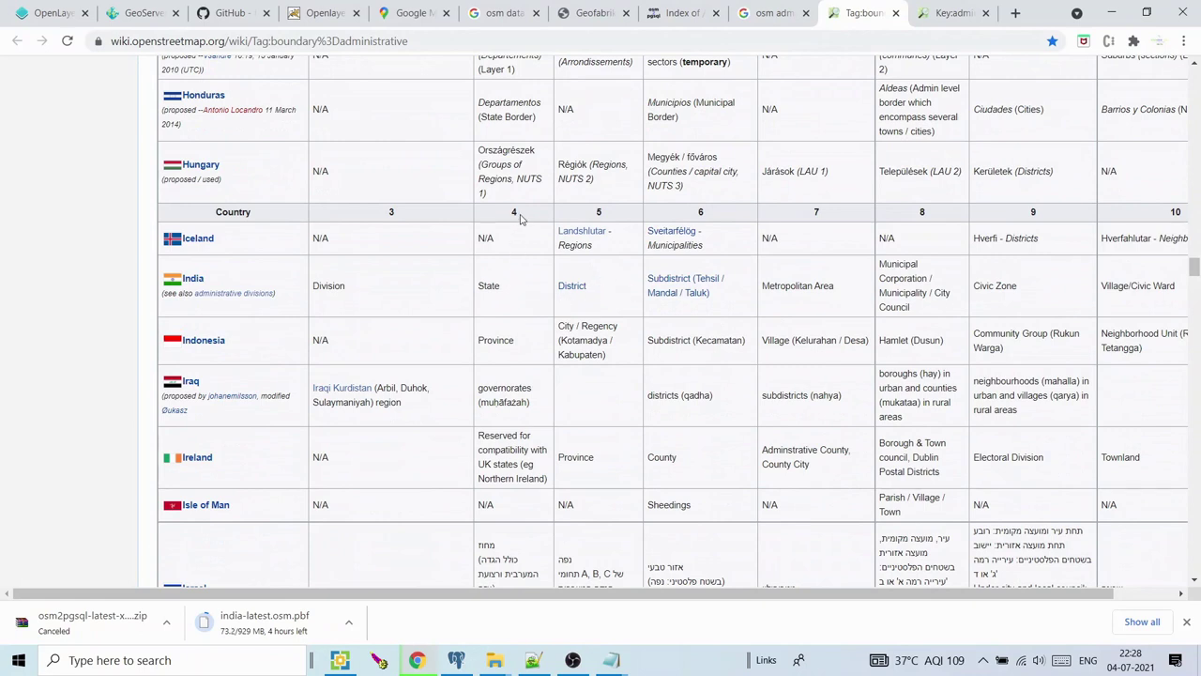
double_click(596, 212)
click(702, 212)
drag(522, 344, 488, 339)
drag(608, 356, 607, 326)
drag(742, 347, 706, 336)
click(818, 339)
drag(819, 340, 831, 222)
click(611, 660)
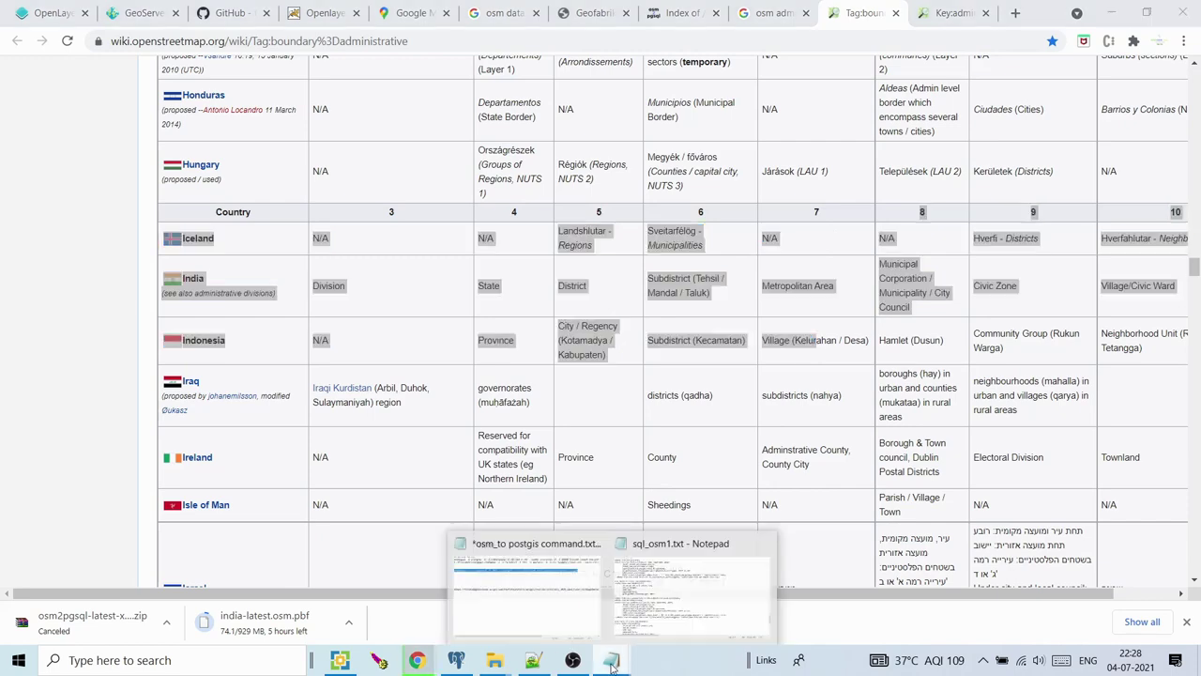
click(640, 624)
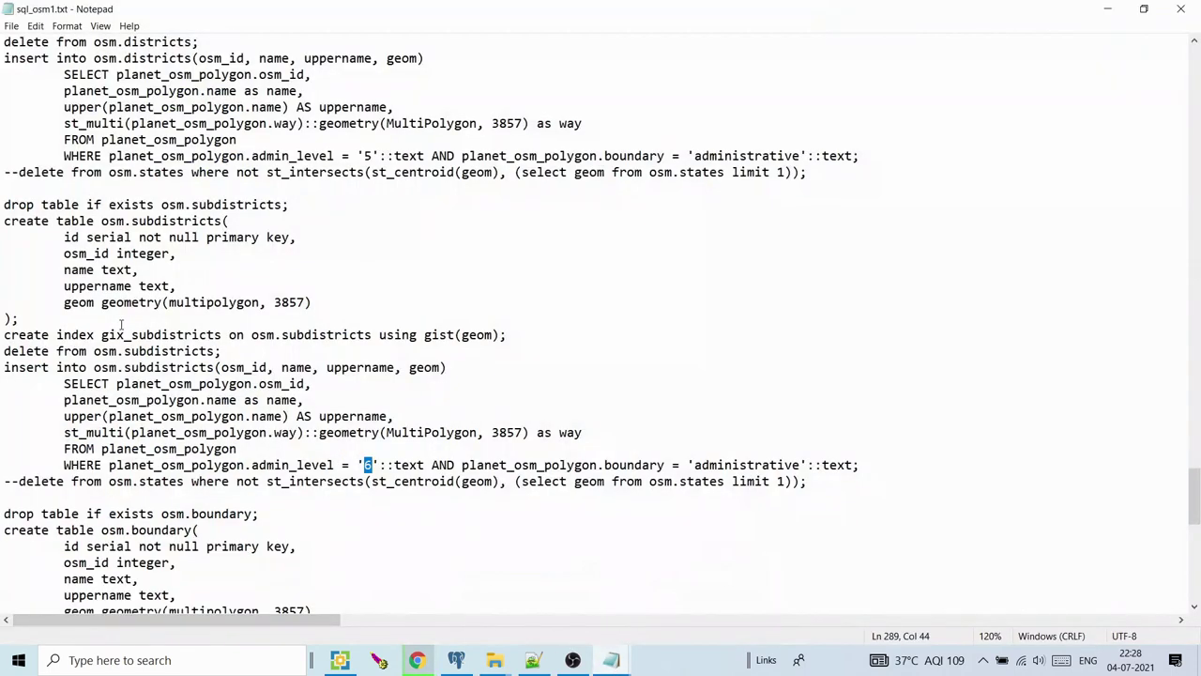
Glance at the osmgwc README again, then bring pgAdmin 4 in front of sql_osm1.txt
key(Right)
click(416, 660)
click(246, 7)
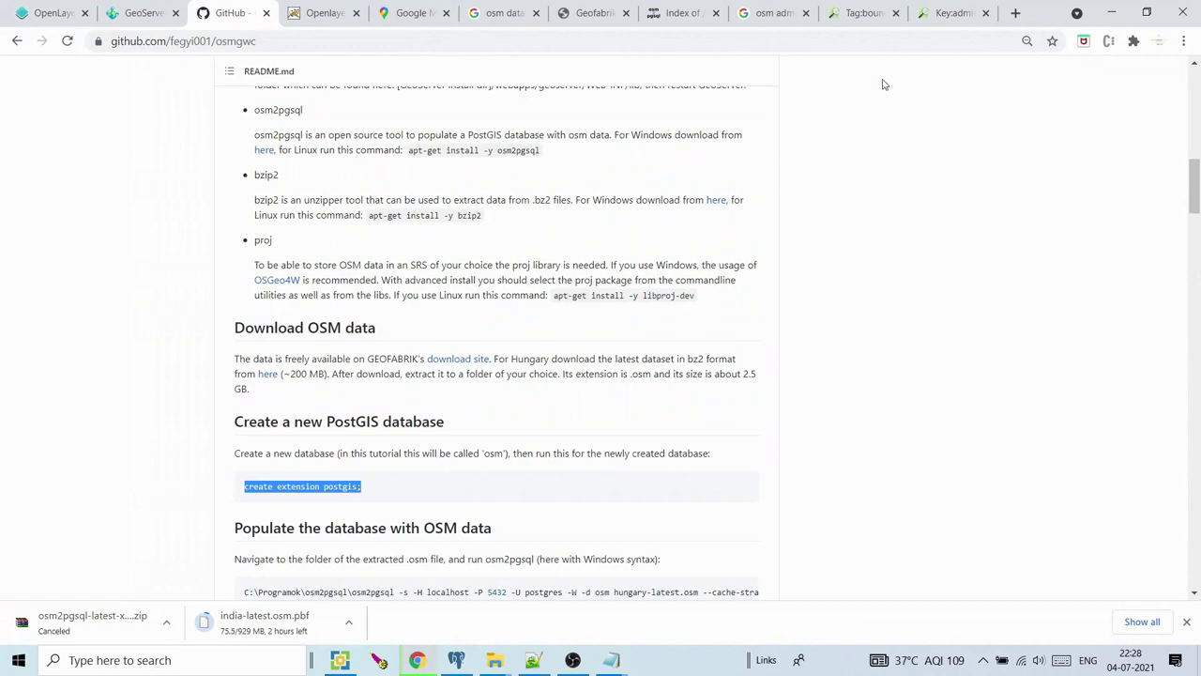
click(1111, 12)
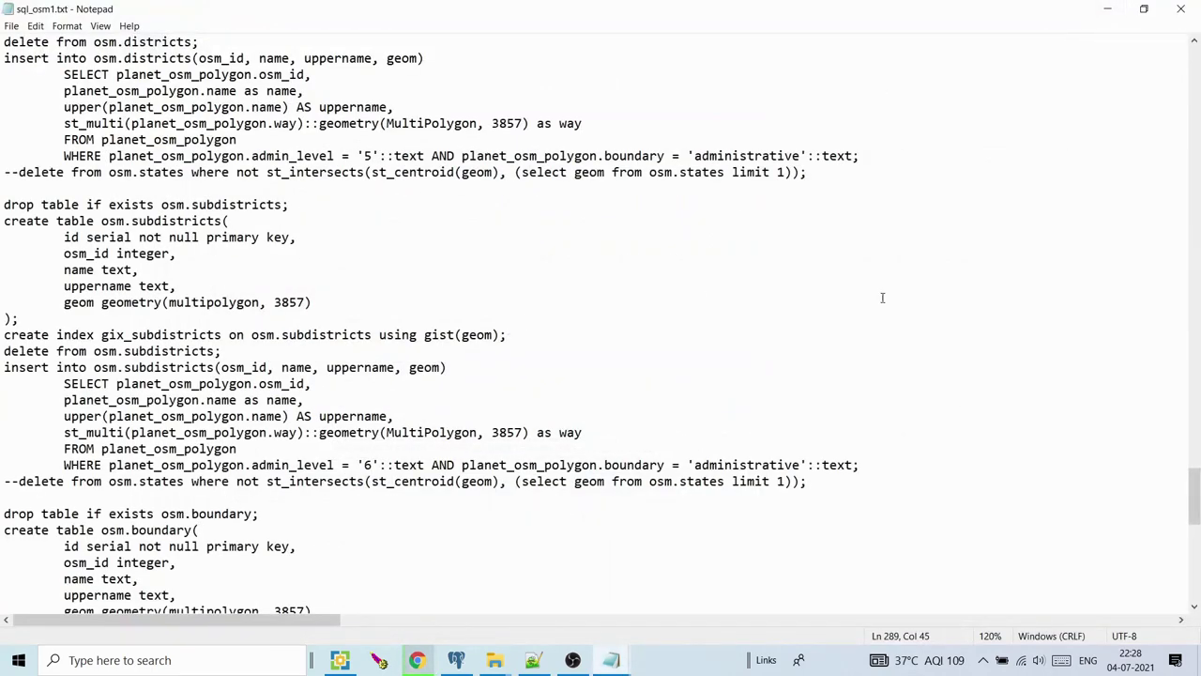
drag(1195, 476, 1196, 482)
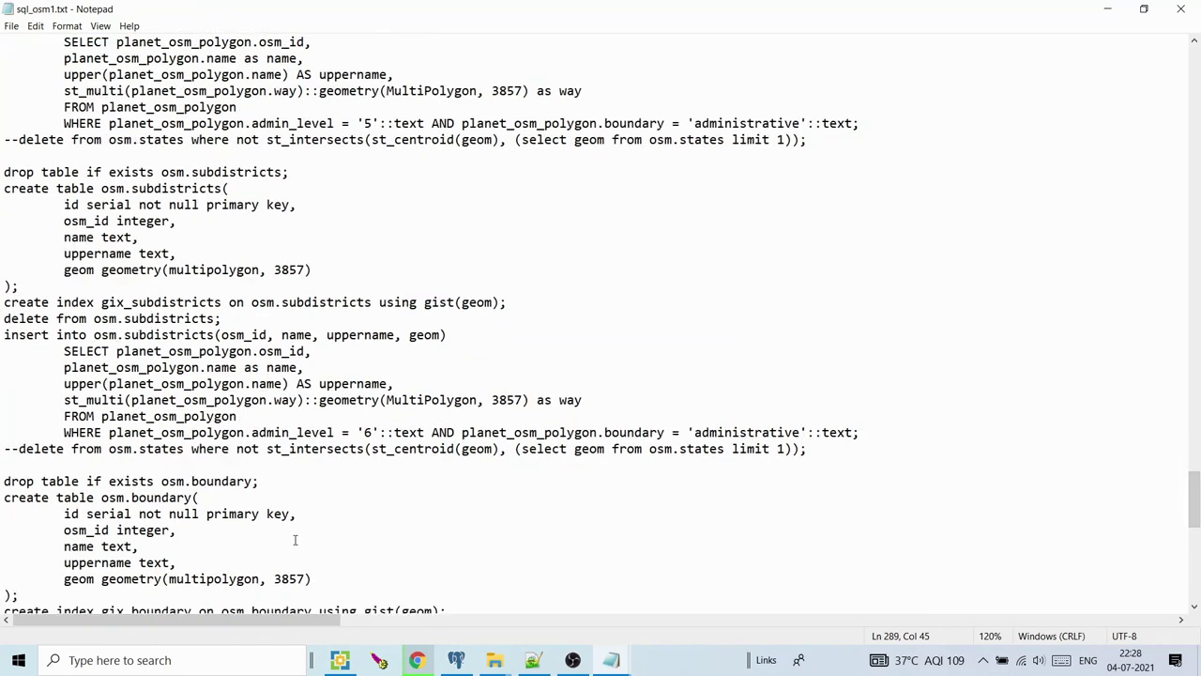
click(456, 659)
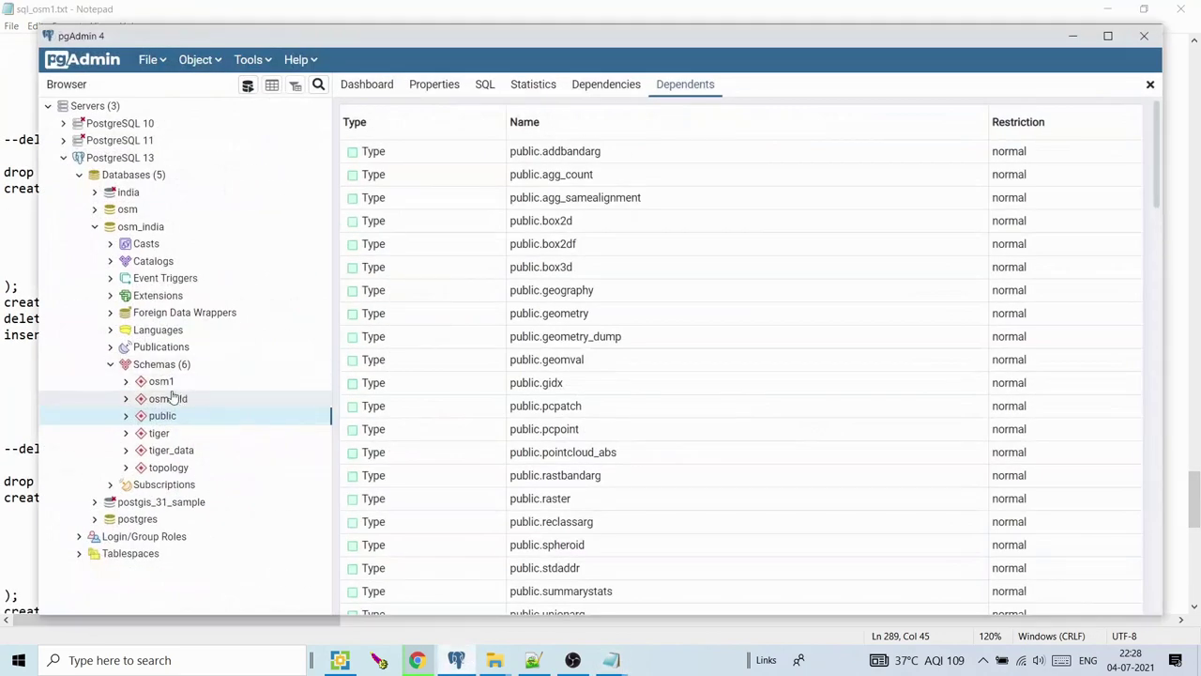
Open a Query Tool on osm_india and write 'select * from planet_osm_polygon'
right_click(131, 230)
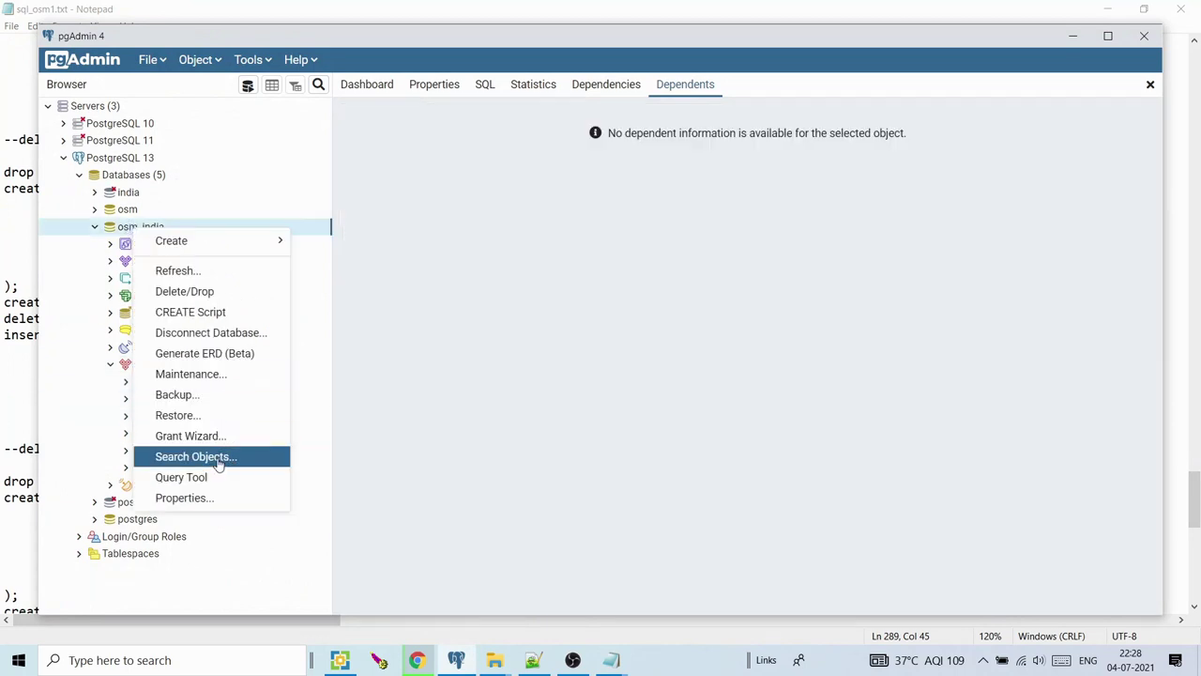
click(216, 475)
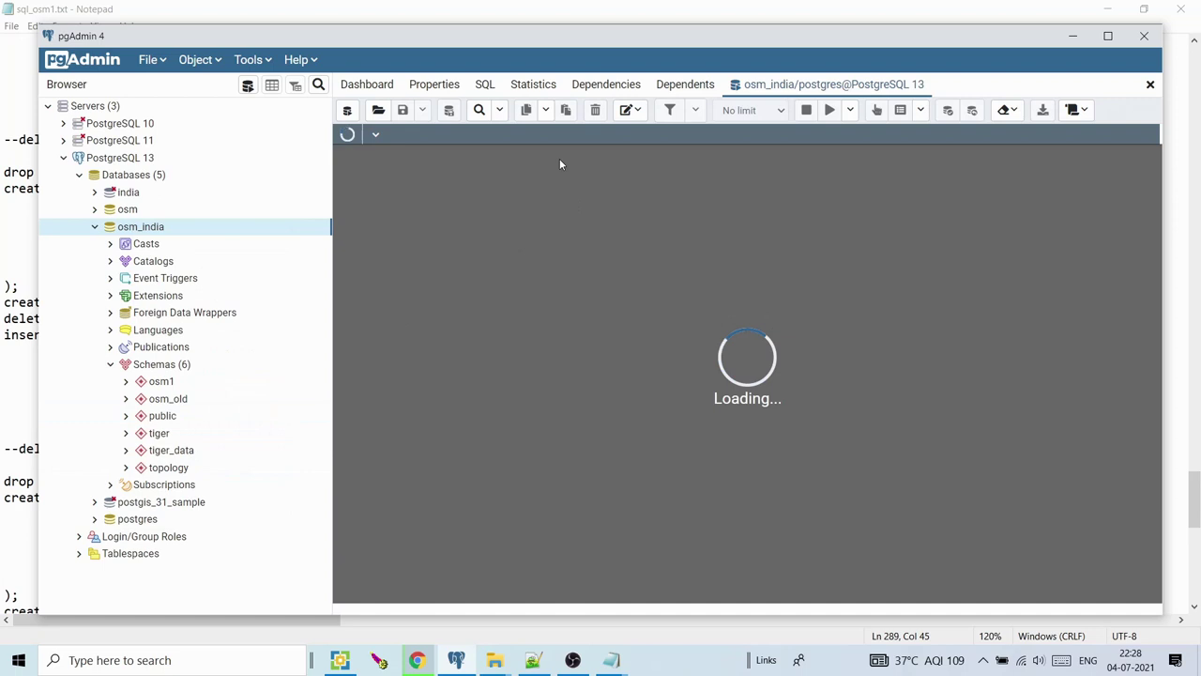
text(s)
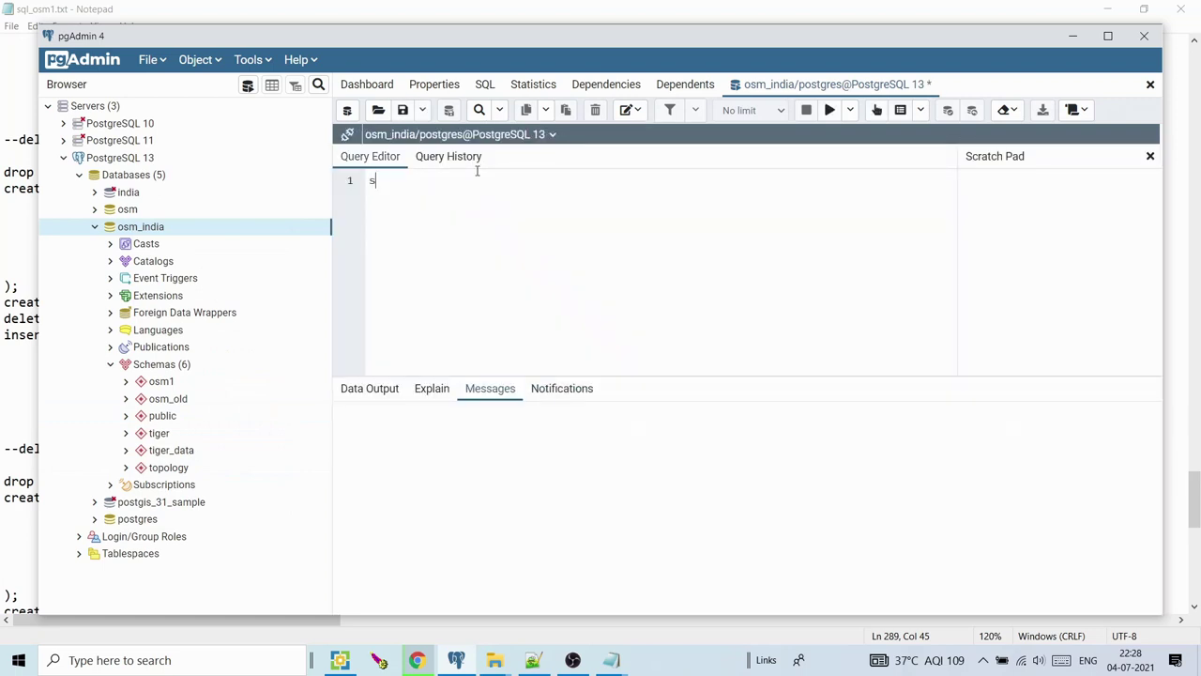
text(elect * from)
click(19, 353)
drag(110, 384, 244, 383)
key(ctrl+c)
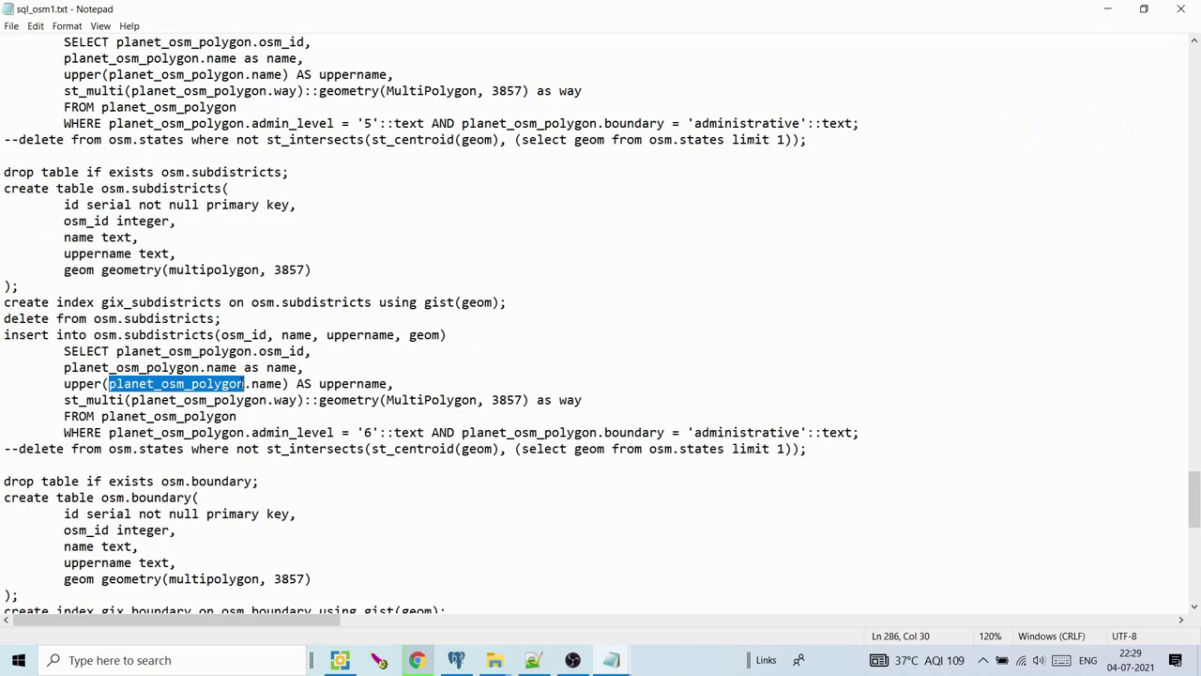
click(1107, 10)
key(ctrl+v)
Add a where clause starting with planet_osm_polygon to the query
click(128, 431)
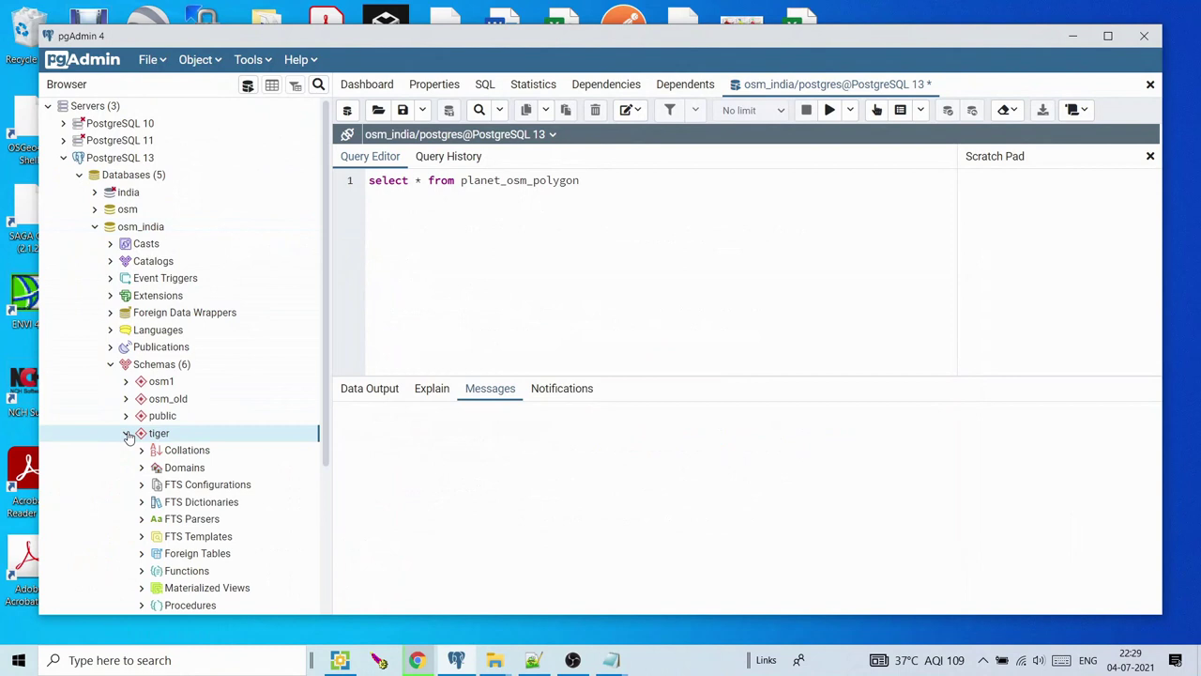
click(127, 416)
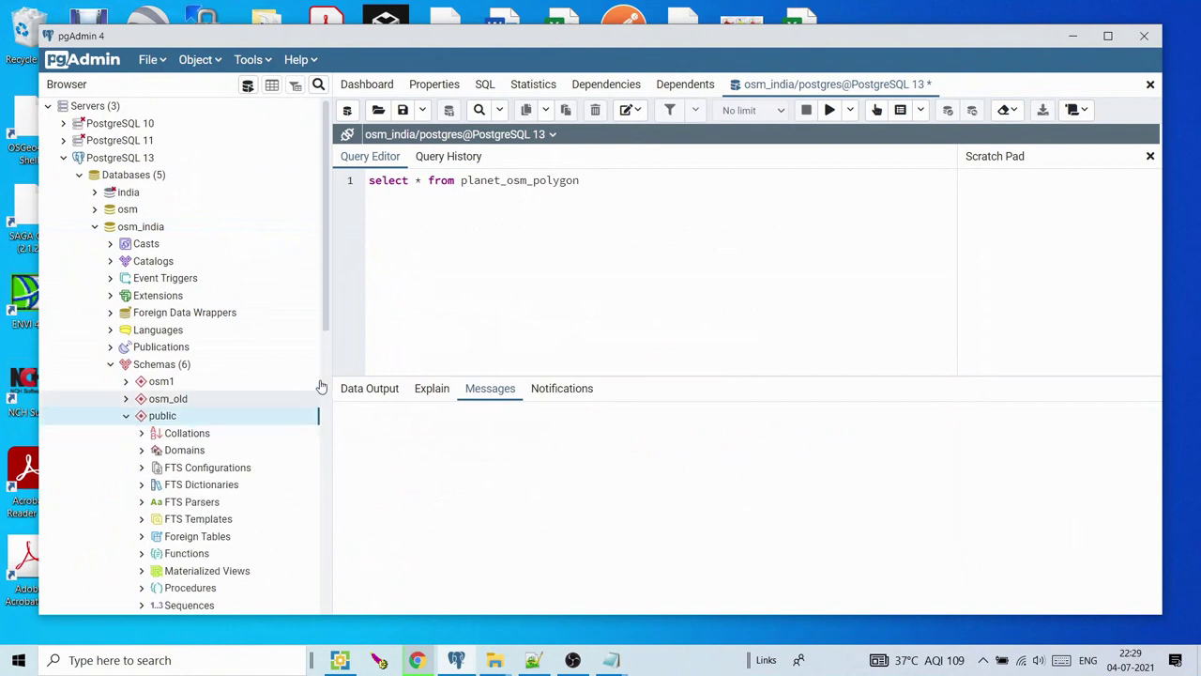
drag(327, 312, 338, 437)
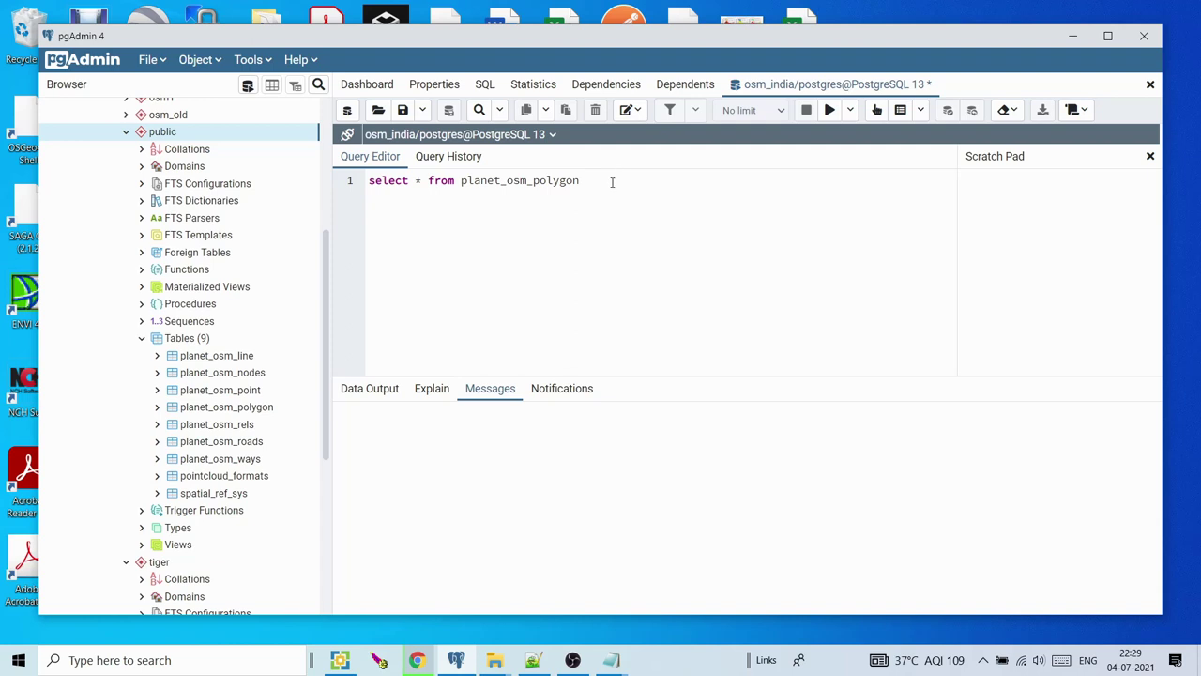
text(here)
drag(461, 180, 569, 180)
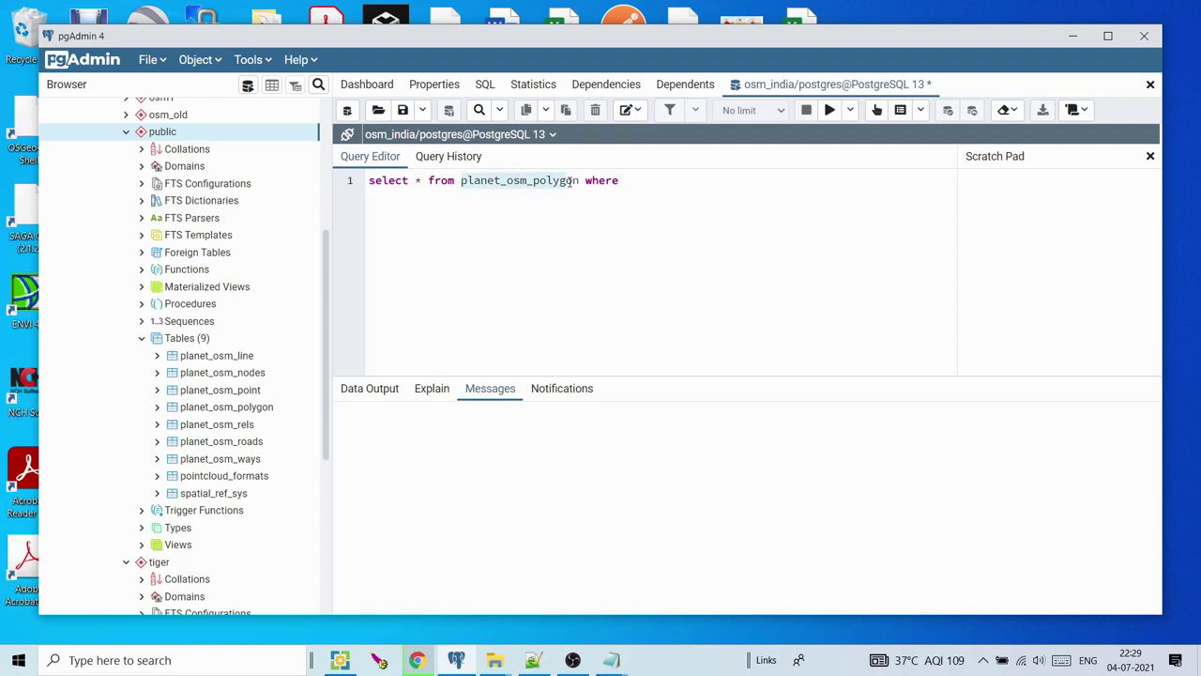
click(669, 180)
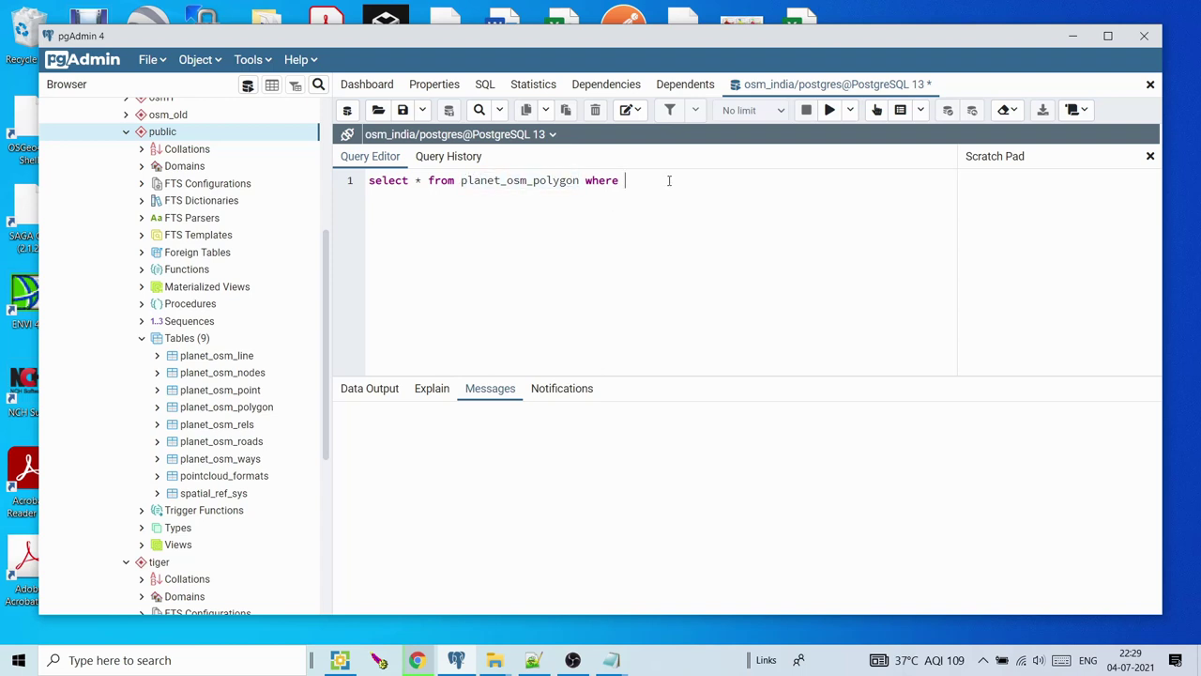
key(ctrl+v)
Copy the admin_level '4' and boundary 'administrative' condition from the script into the query
click(537, 662)
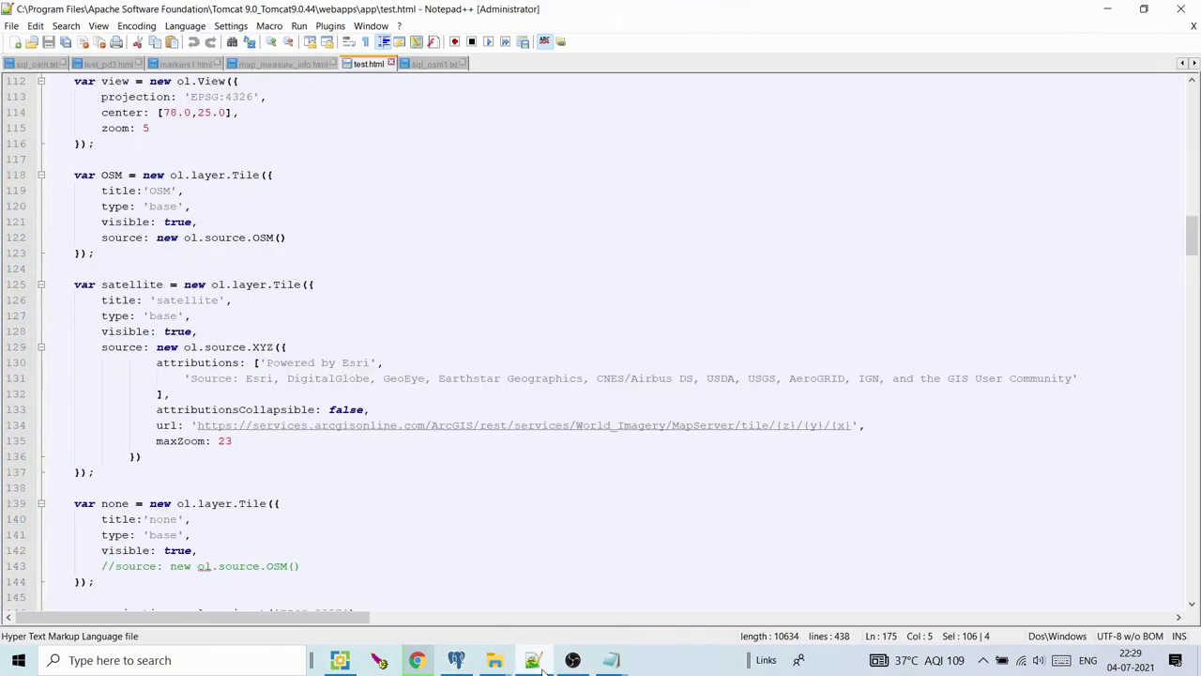
click(611, 662)
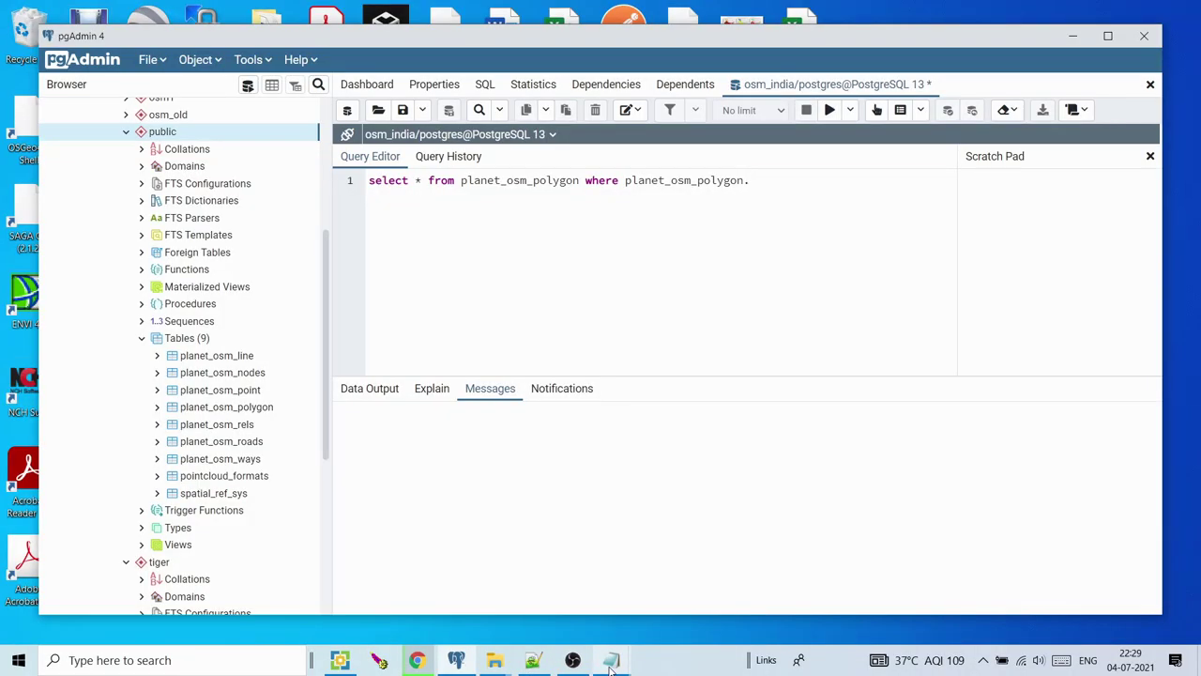
mouse_move(611, 661)
click(657, 601)
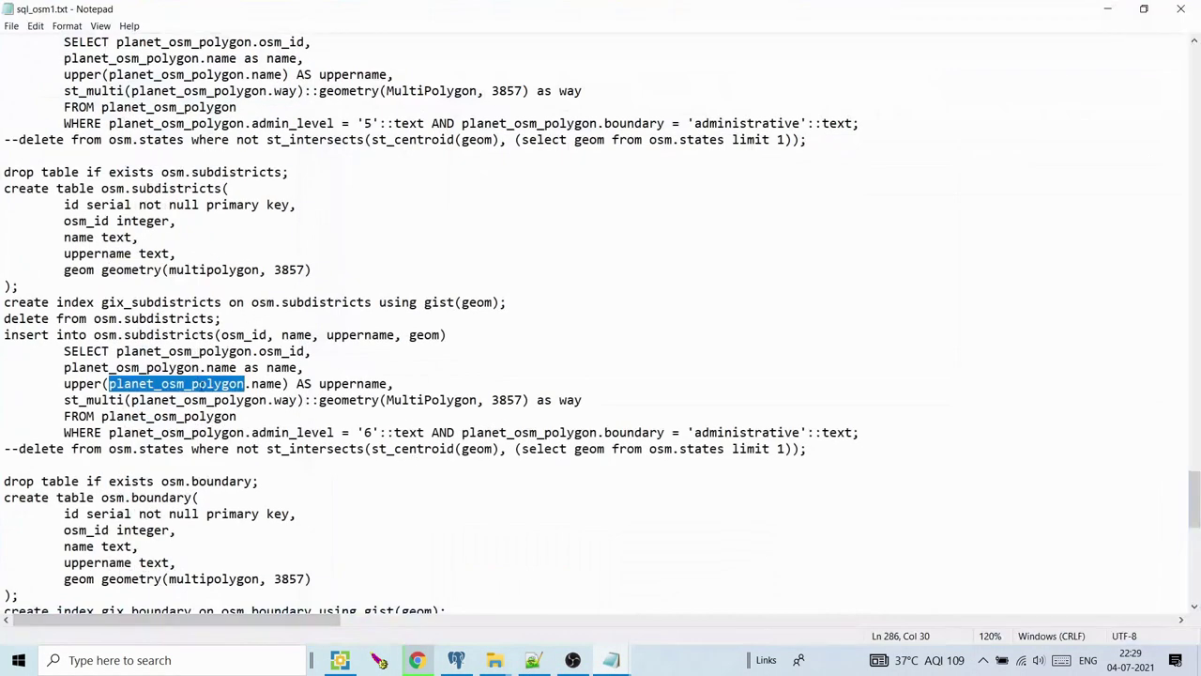
drag(246, 432, 427, 433)
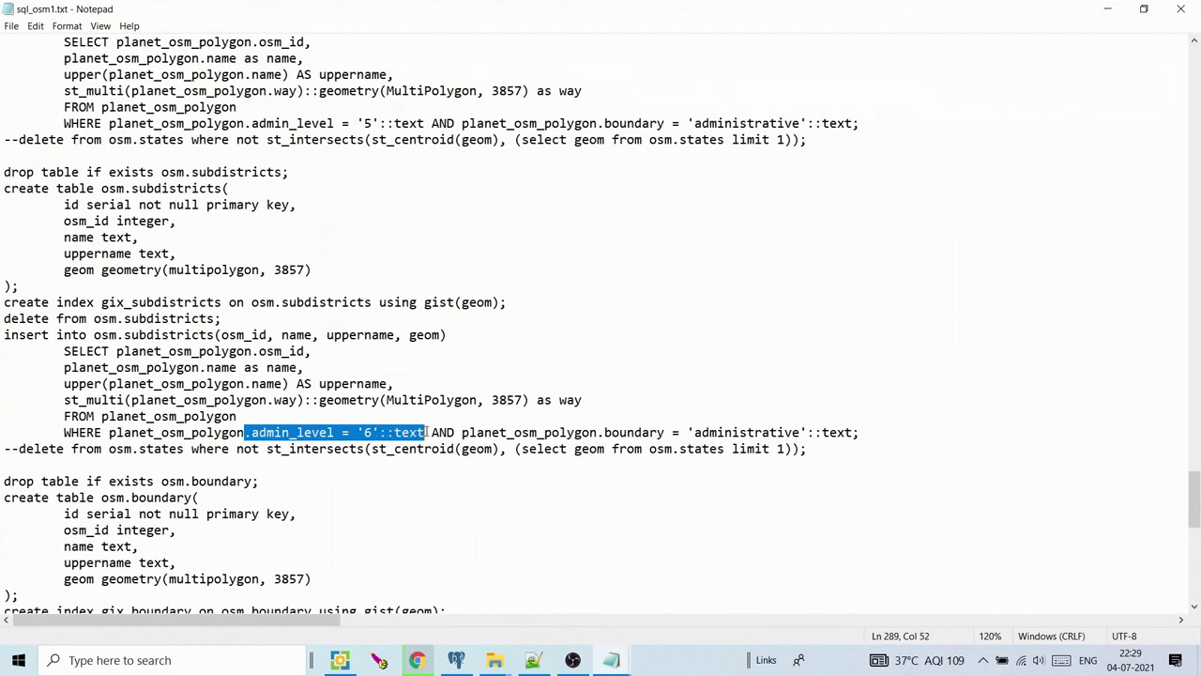
key(shift+Right)
key(shift+Right)
key(shift+Right)
key(shift+Right)
key(shift+Right)
key(shift+Right)
key(shift+Right)
key(shift+Right)
key(shift+Right)
key(shift+Right)
key(shift+Right)
key(shift+Right)
key(shift+Right)
key(shift+Right)
key(shift+Right)
key(shift+Right)
key(shift+Right)
key(shift+Right)
key(shift+Right)
key(shift+Right)
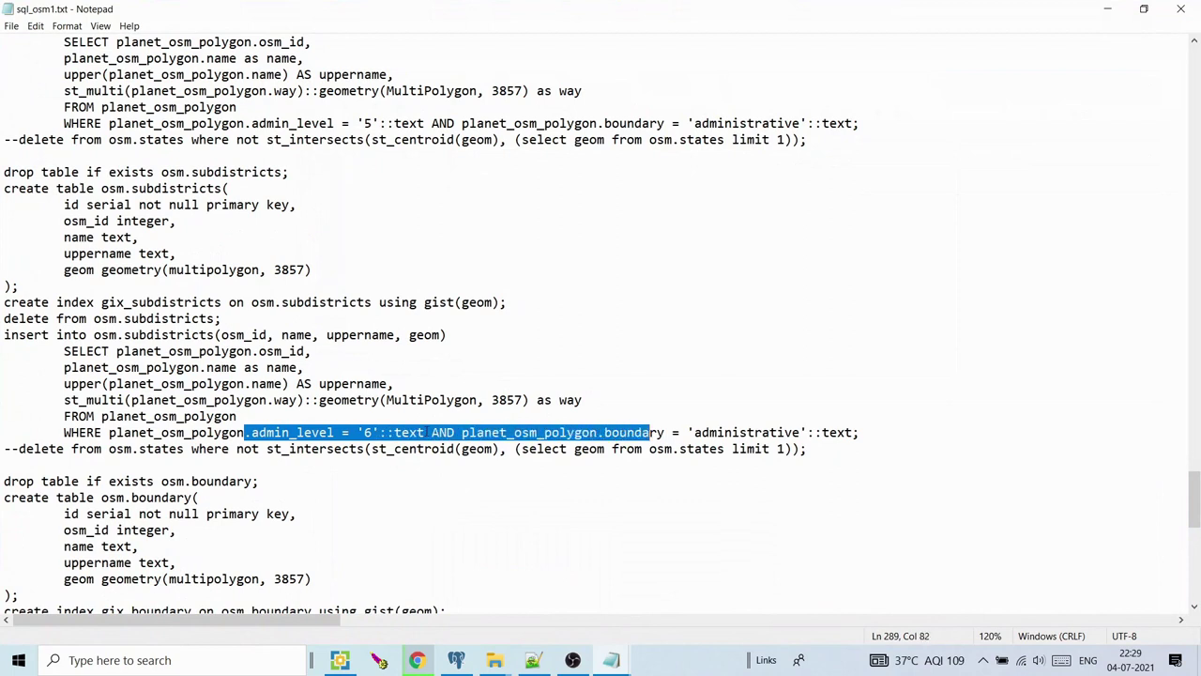
key(shift+Right)
key(shift+Right)
key(shift+Right)
key(shift+Right)
key(shift+Right)
key(shift+Right)
key(shift+Right)
key(shift+Right)
key(shift+Right)
key(shift+Right)
key(shift+Right)
key(shift+Right)
key(ctrl+c)
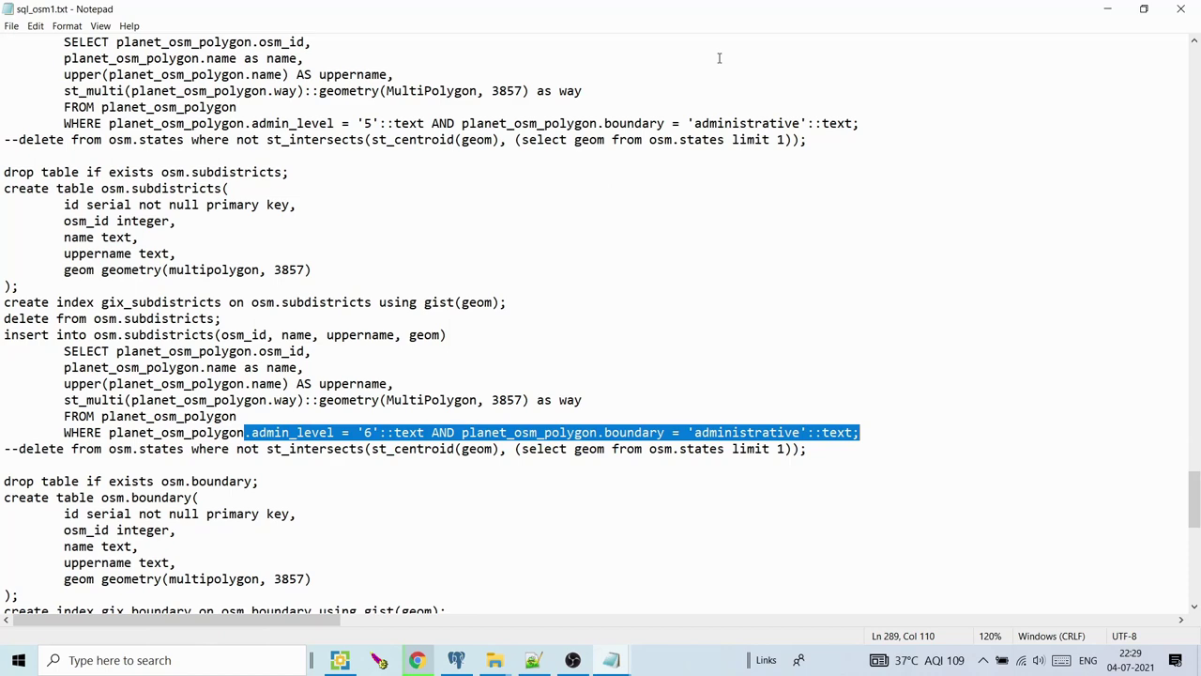
click(1107, 8)
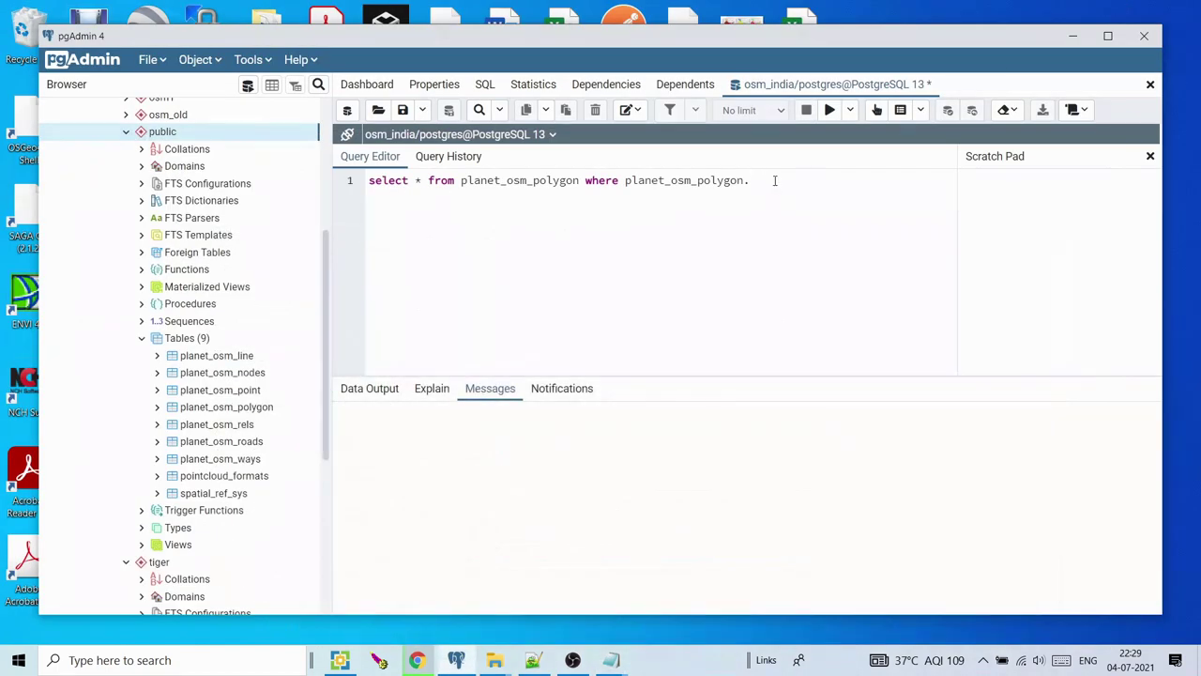
click(750, 179)
key(ctrl+v)
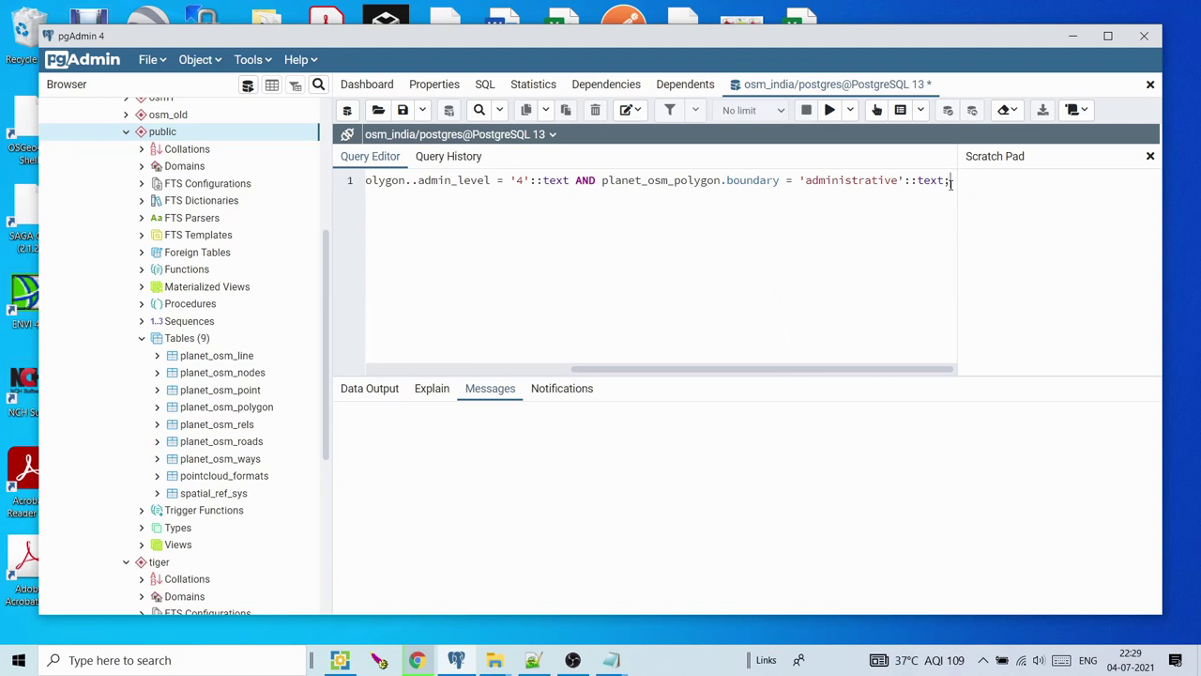
Run the query, remove the doubled dot before admin_level, and run it again
text(LIM)
key(BackSpace)
key(BackSpace)
key(BackSpace)
click(830, 109)
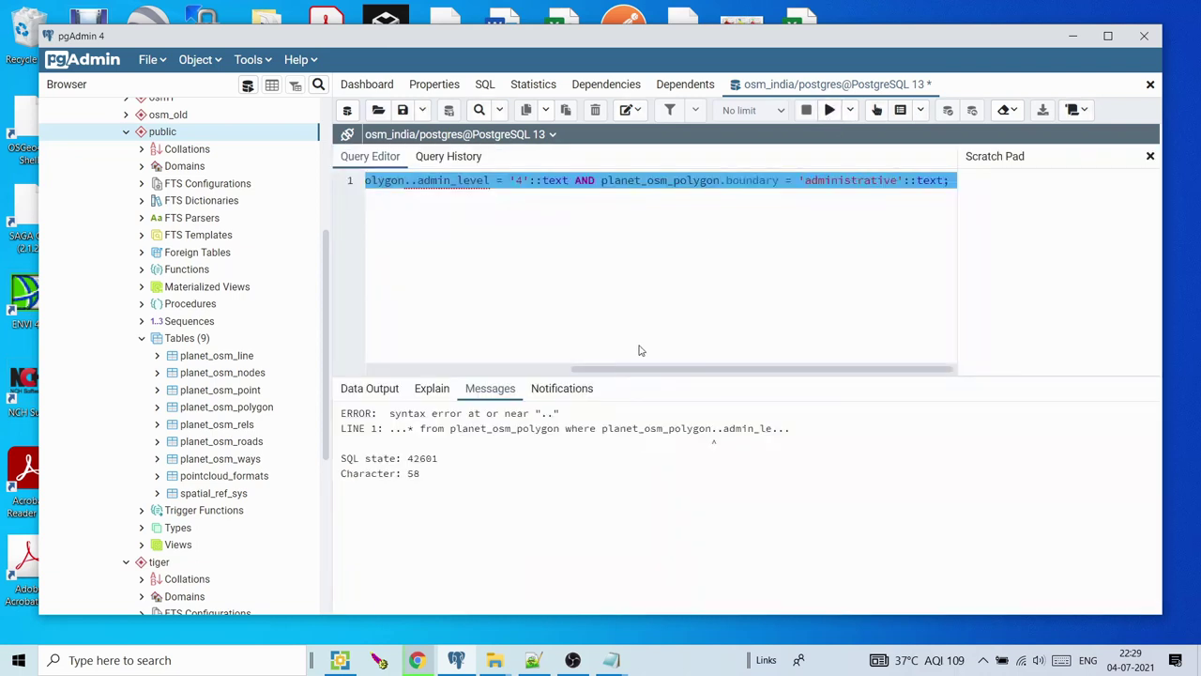
click(415, 180)
key(BackSpace)
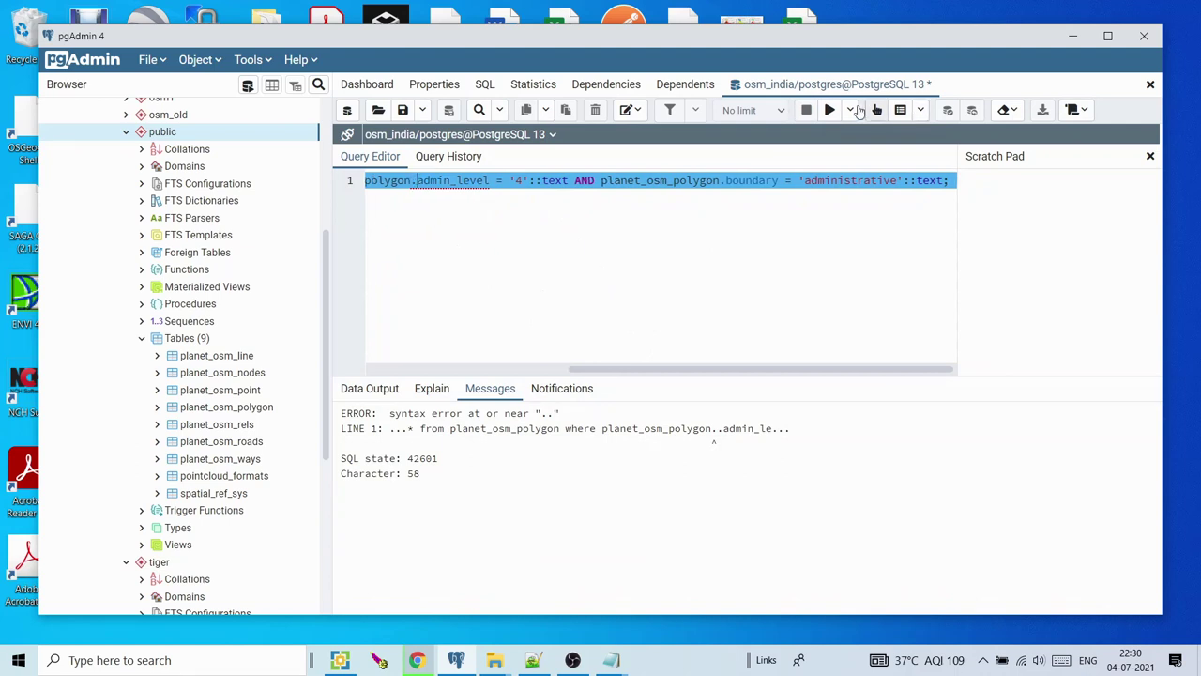
click(831, 110)
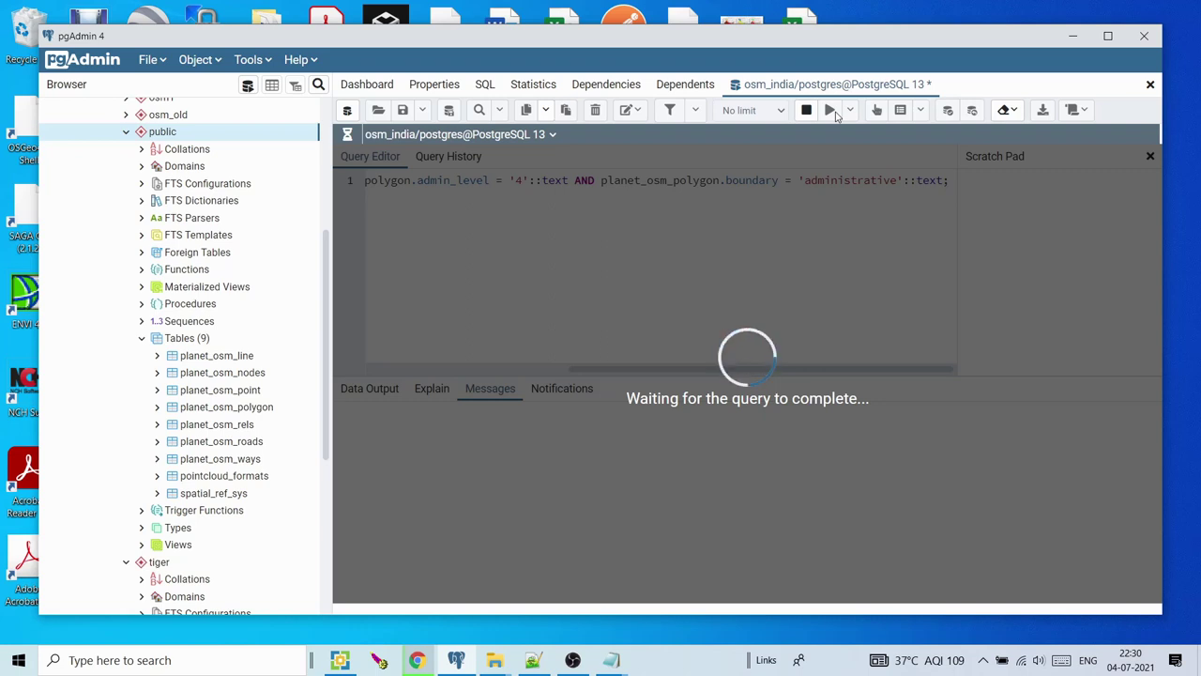
click(416, 659)
Recheck India's row in the Key:admin_level and boundary=administrative OpenStreetMap Wiki tables
click(938, 12)
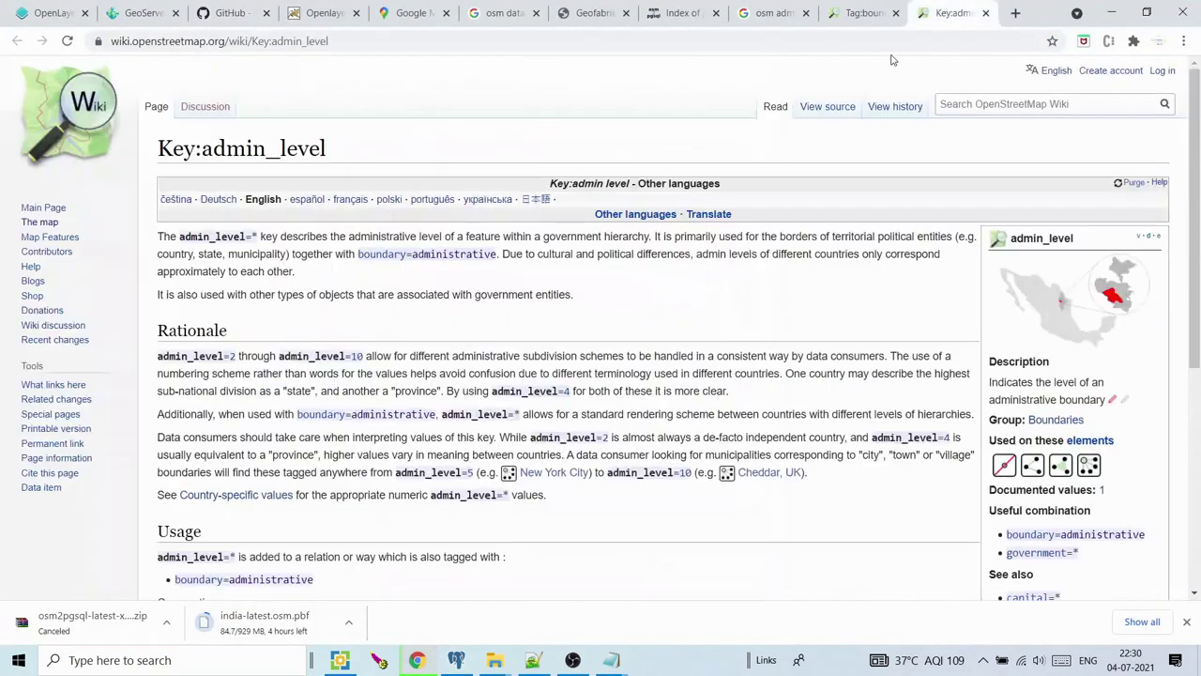
click(865, 11)
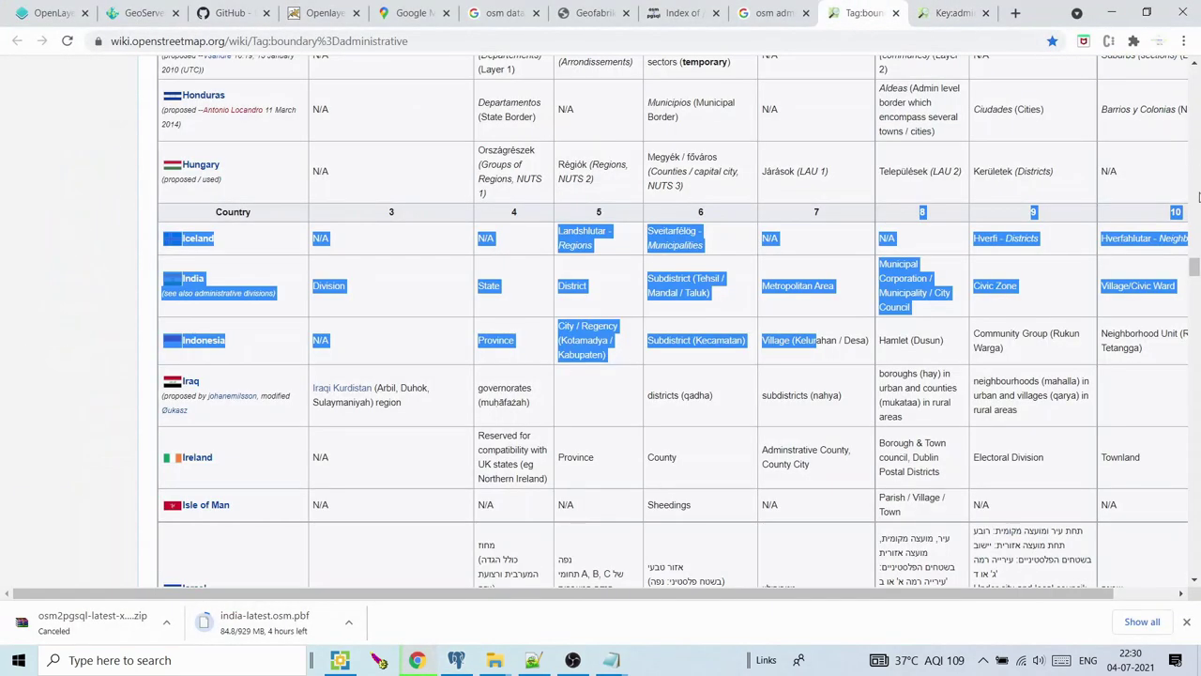
scroll(1194, 267, up, 1)
click(943, 317)
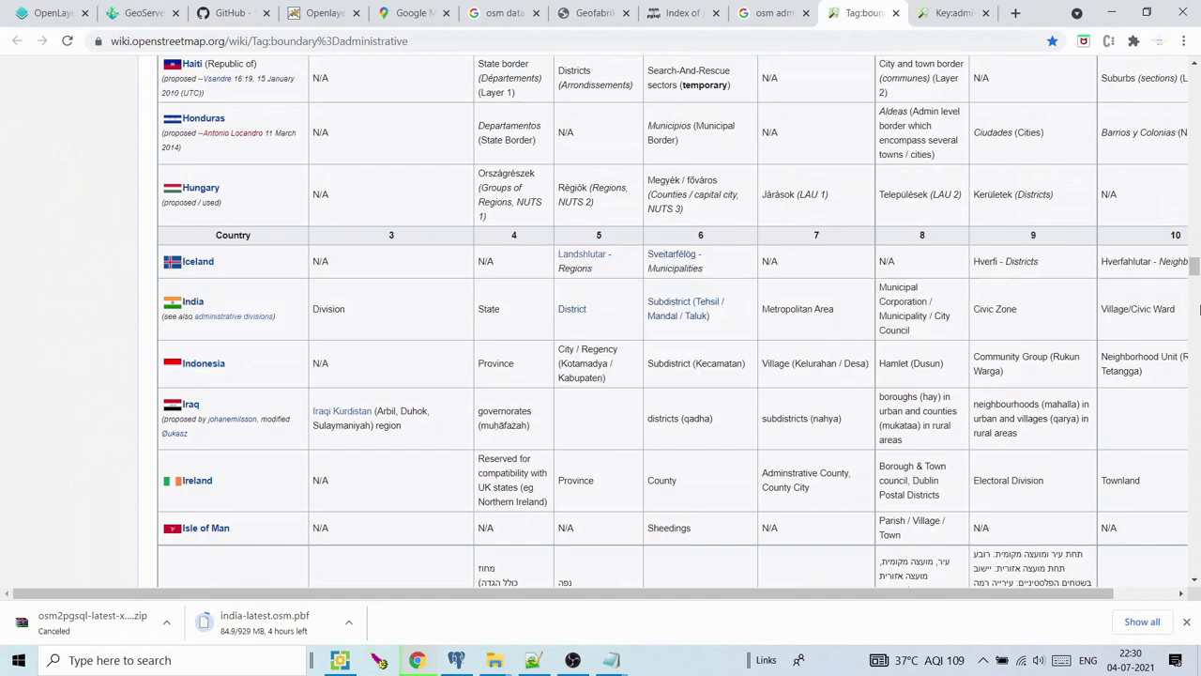
scroll(1192, 281, up, 5)
scroll(1155, 160, down, 6)
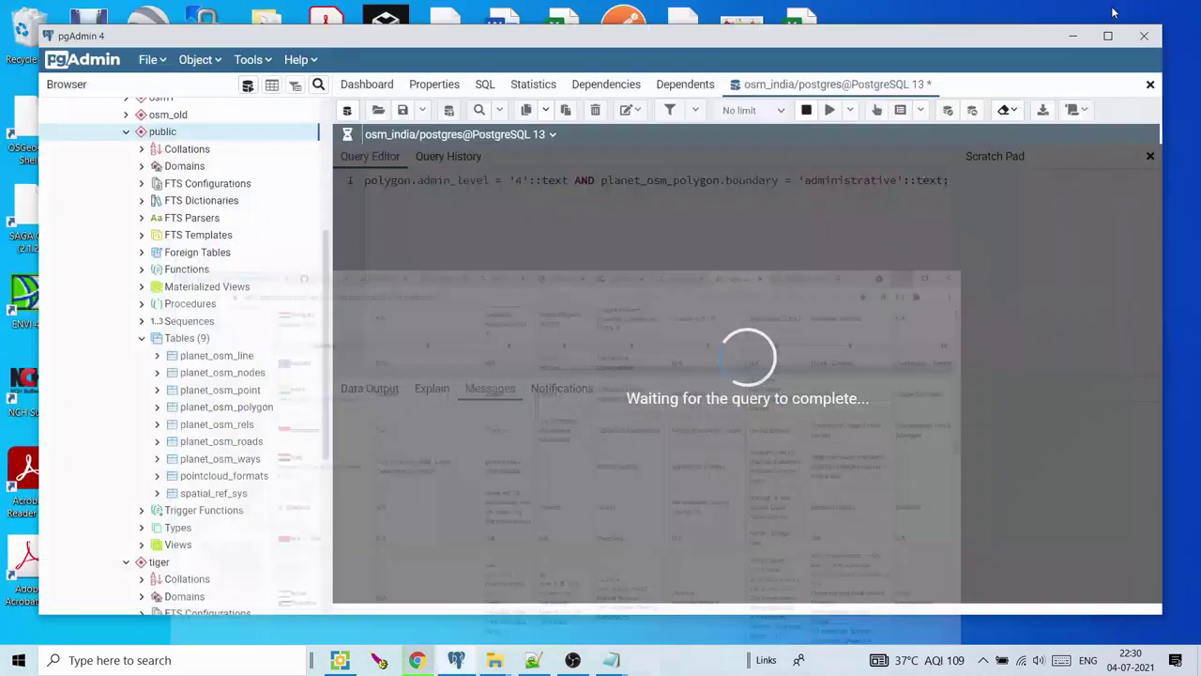
Minimize Chrome and bring Notepad's sql_osm1.txt script back to the front
click(1111, 13)
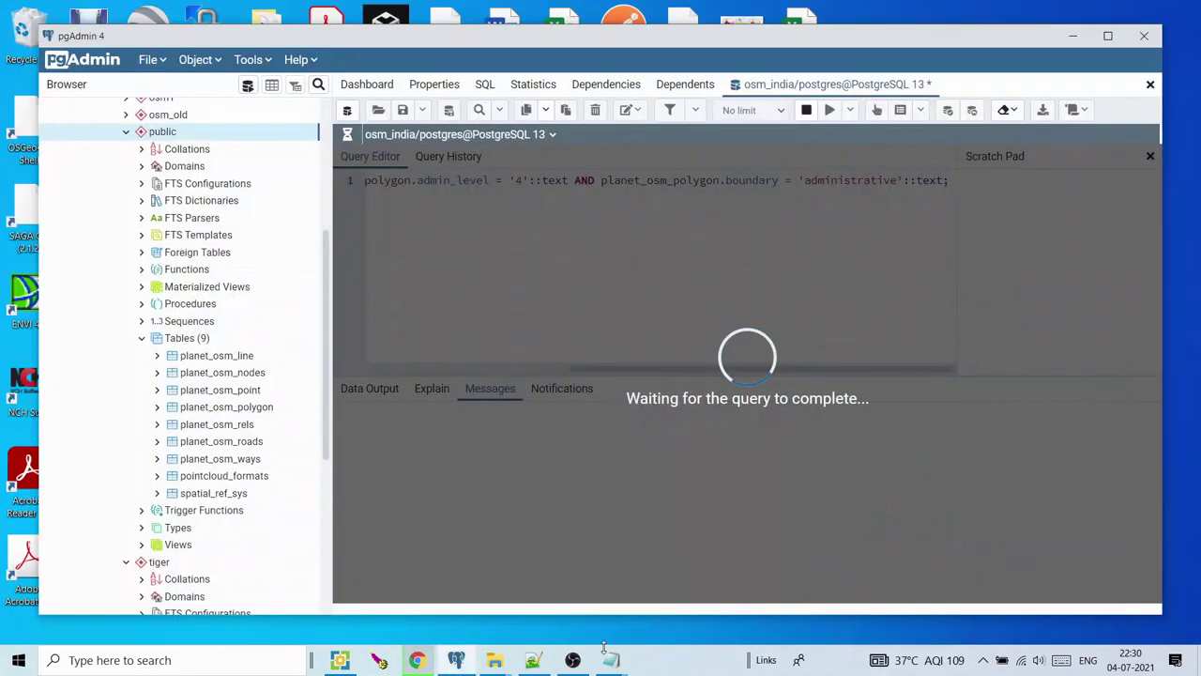
mouse_move(611, 660)
click(690, 577)
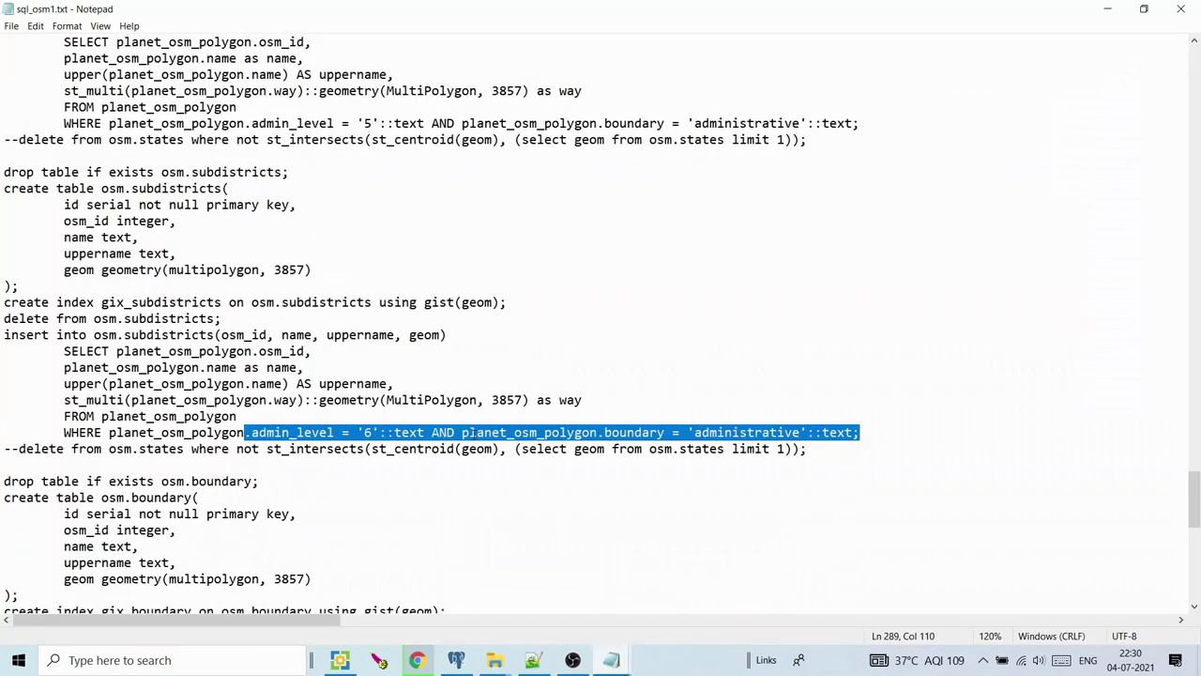
Look over the below_sub_dist and trunk_main blocks in sql_osm1.txt unchanged, then return to pgAdmin
drag(1194, 499, 1199, 570)
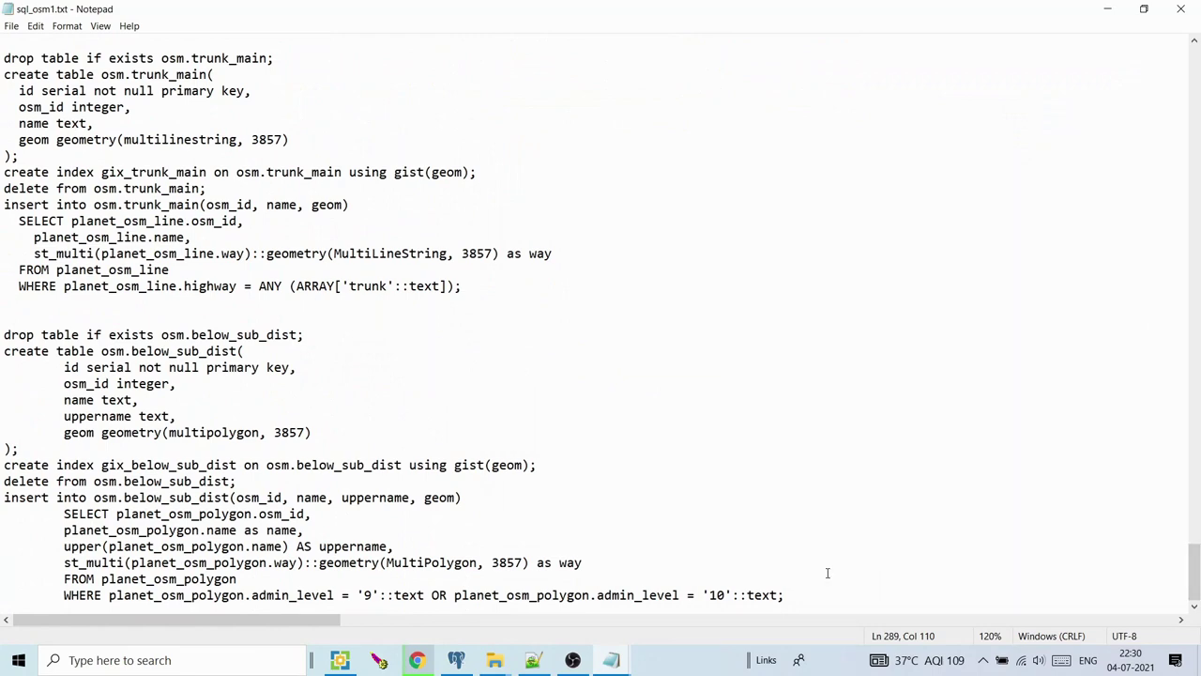
key(ctrl+a)
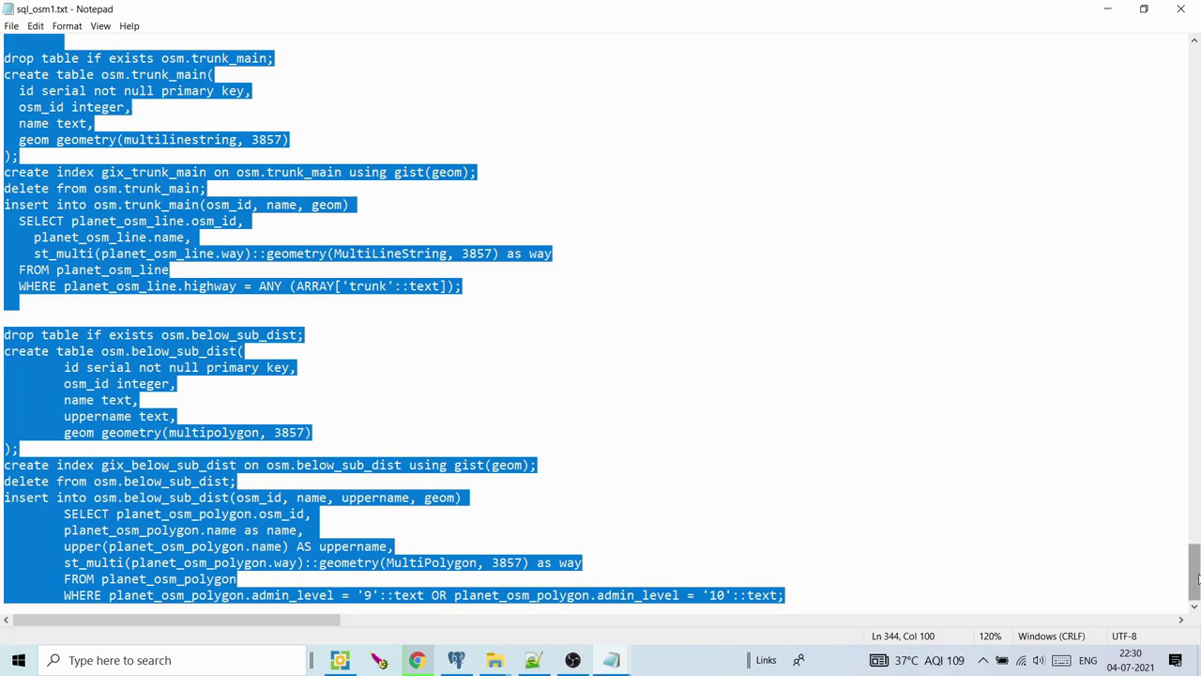
click(533, 384)
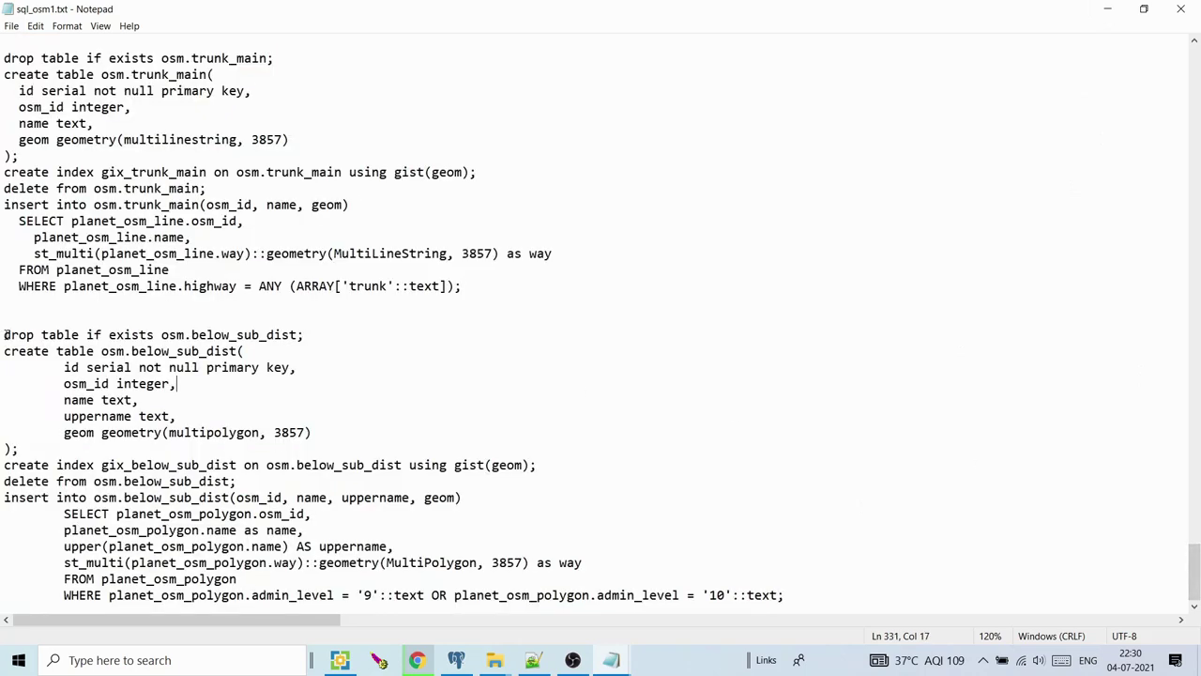
drag(4, 335, 250, 606)
drag(12, 58, 176, 259)
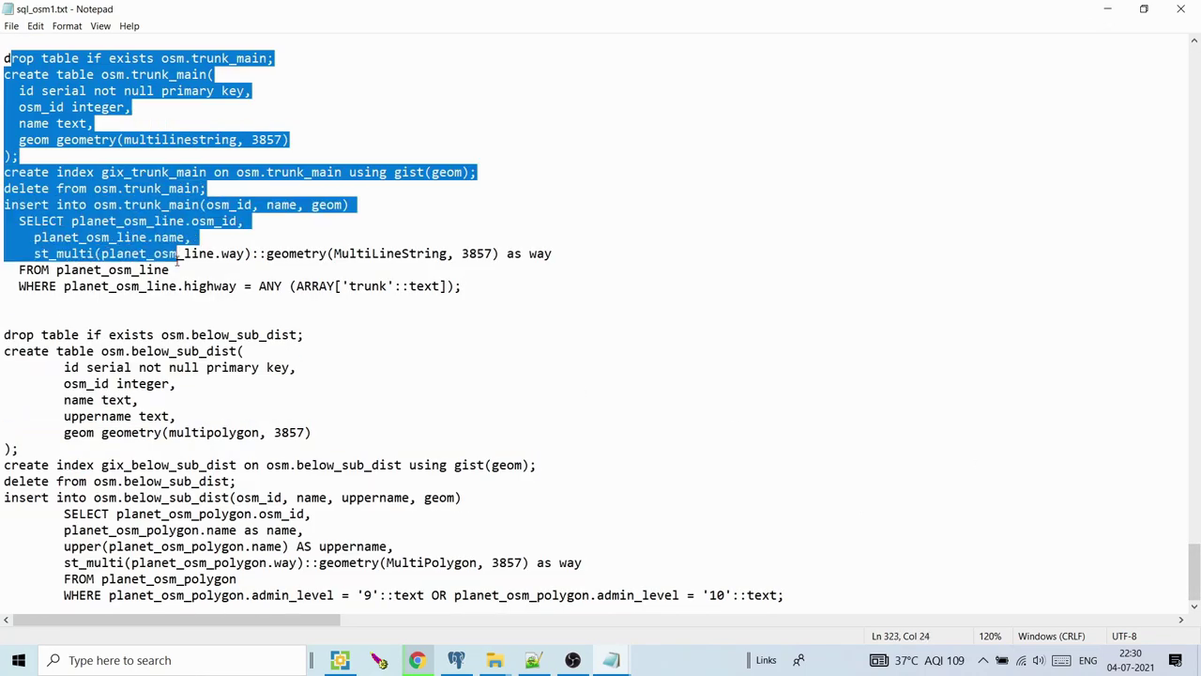
click(770, 168)
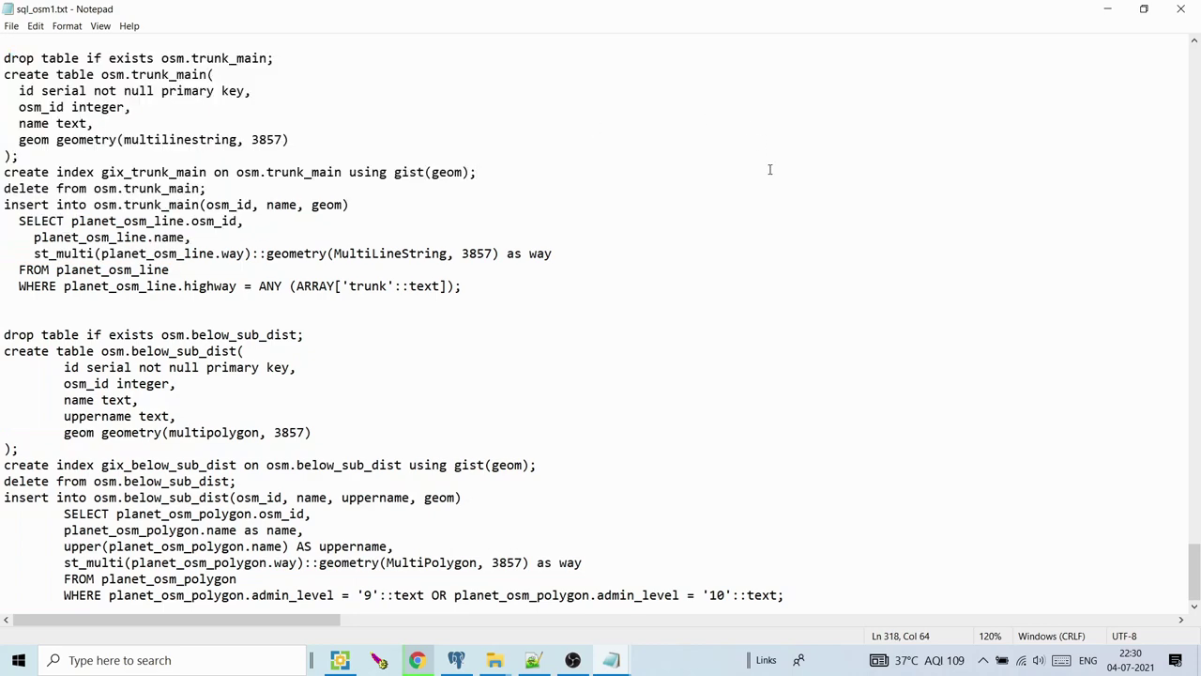
click(1107, 8)
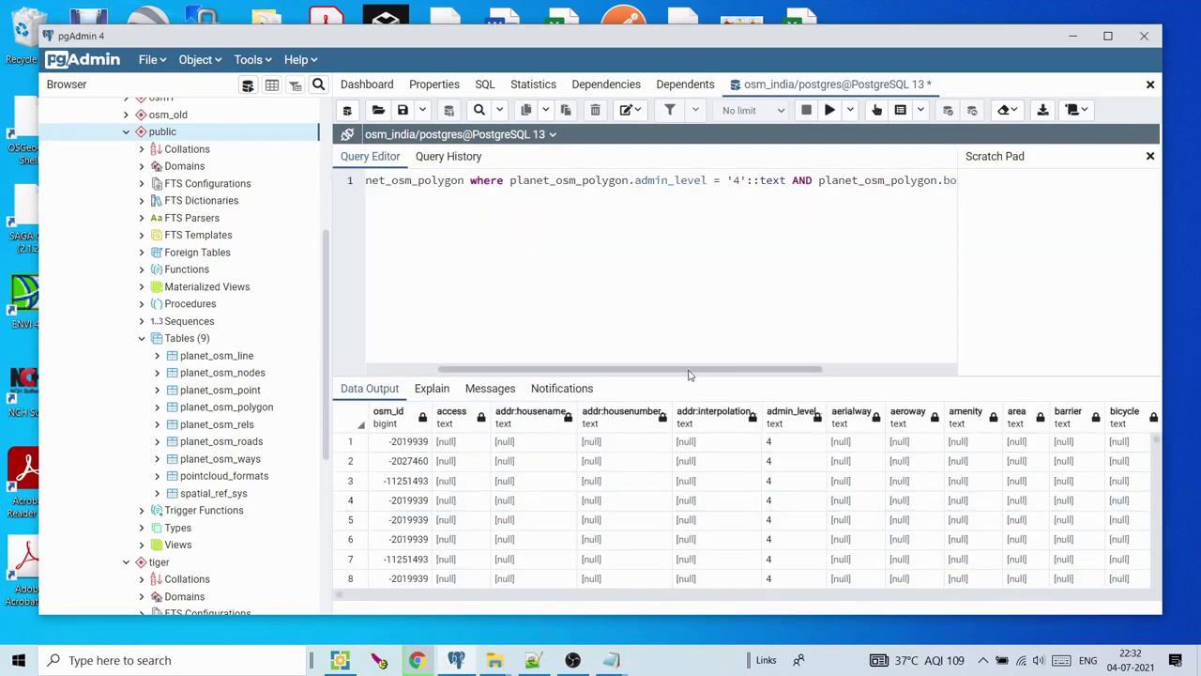
mouse_move(688, 369)
mouse_down()
mouse_move(764, 368)
mouse_move(688, 370)
mouse_up()
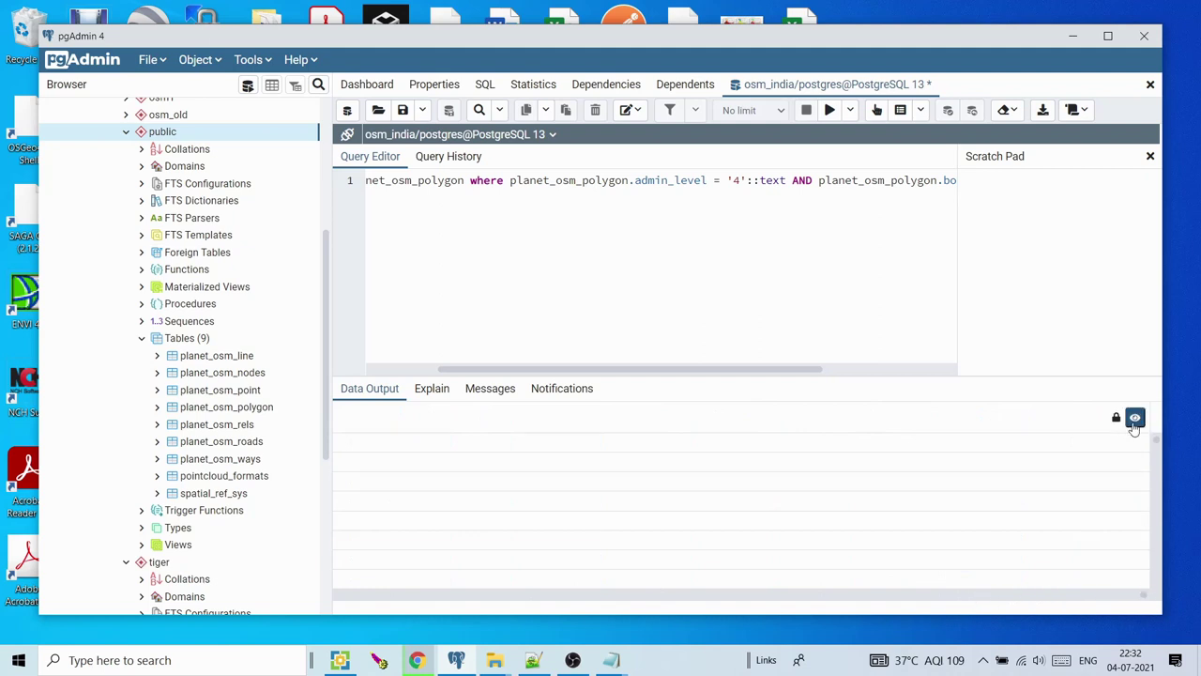
Map the admin_level 4 results in the Geometry Viewer, comparing with the wiki admin-level table
click(1135, 418)
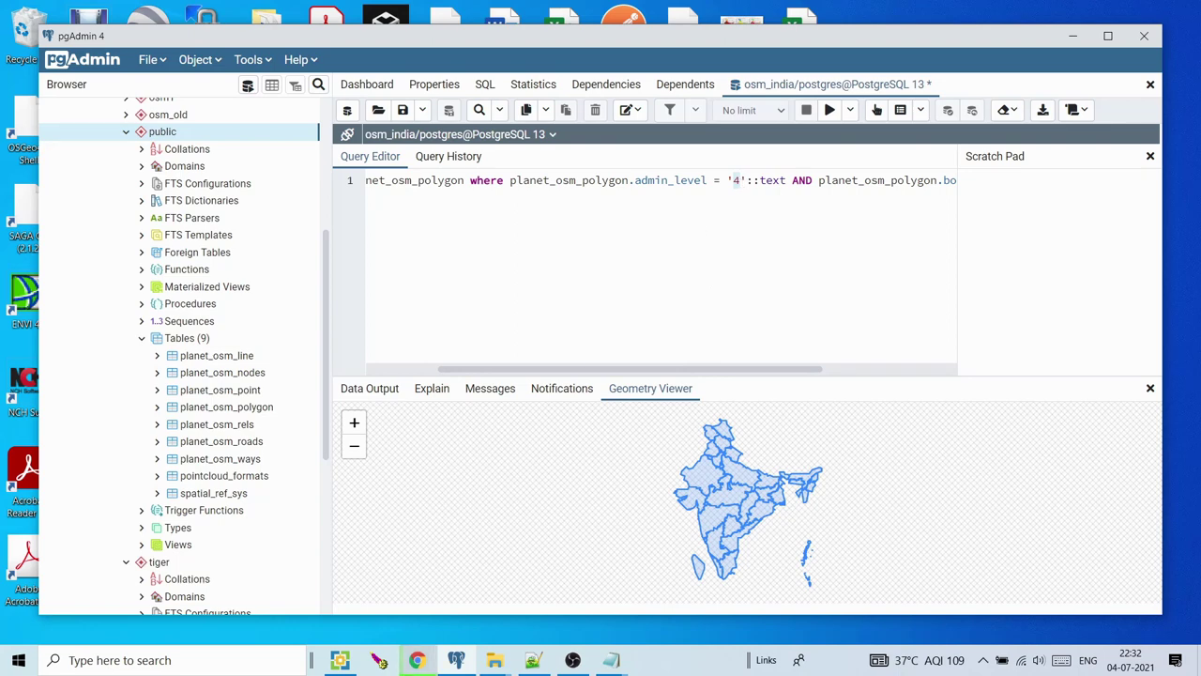
click(417, 660)
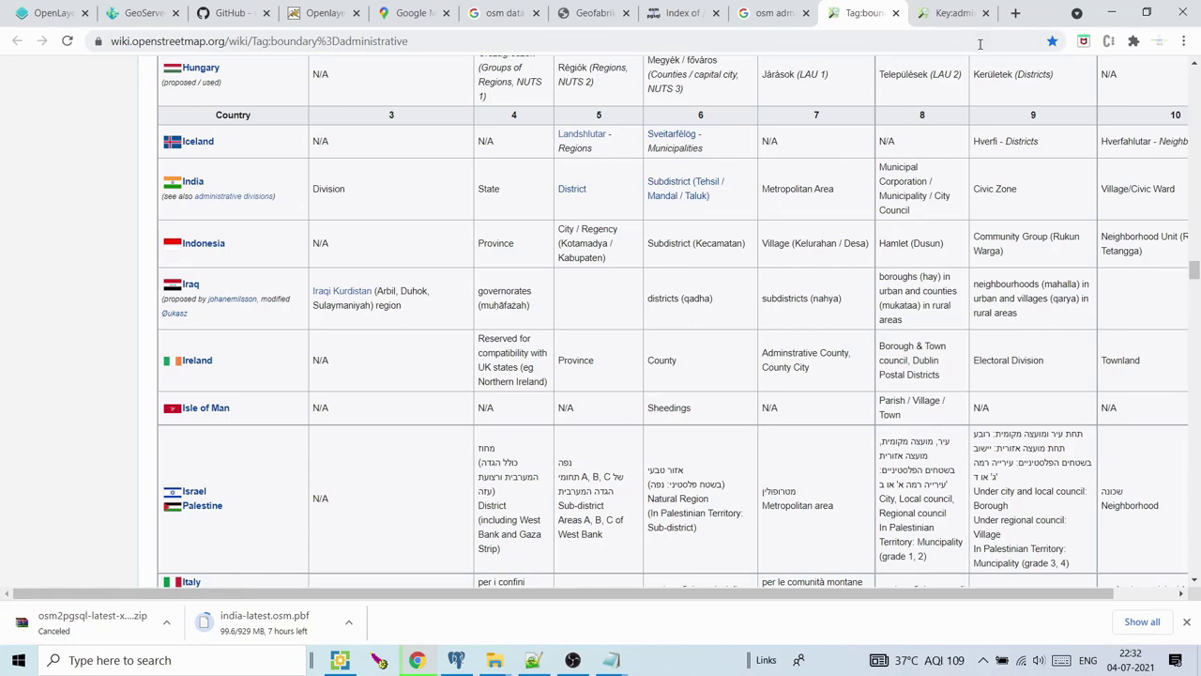
click(1126, 19)
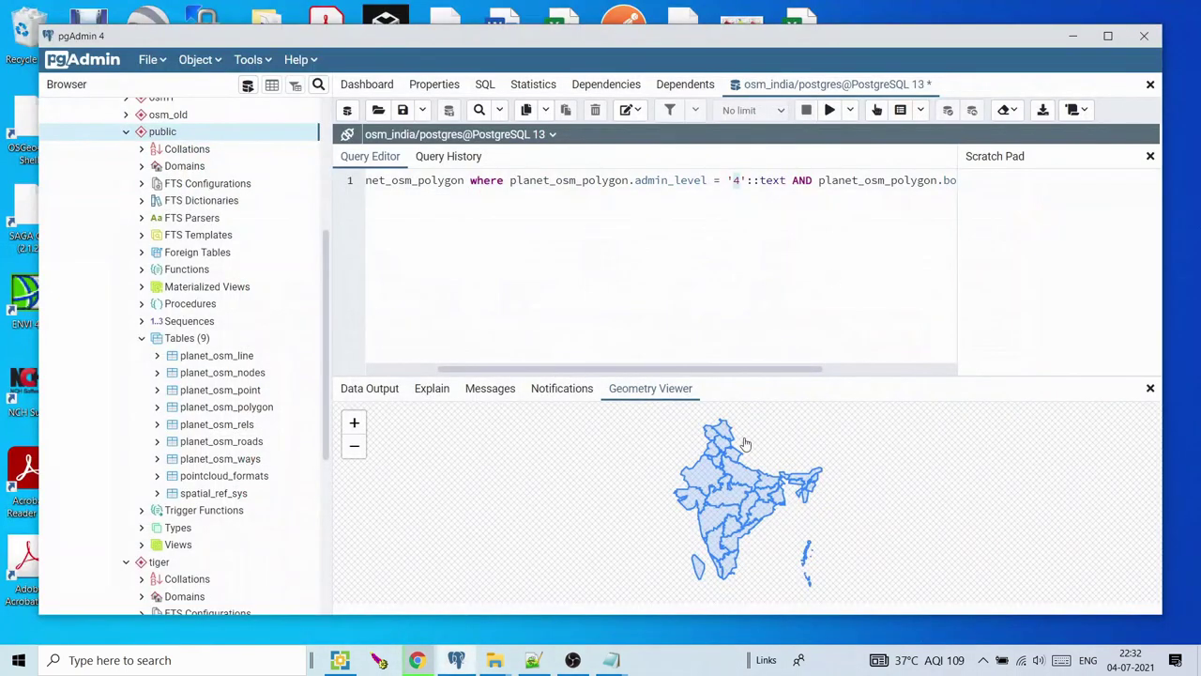
Inspect one state polygon's attributes, pan to show all of India, then close the query
click(741, 485)
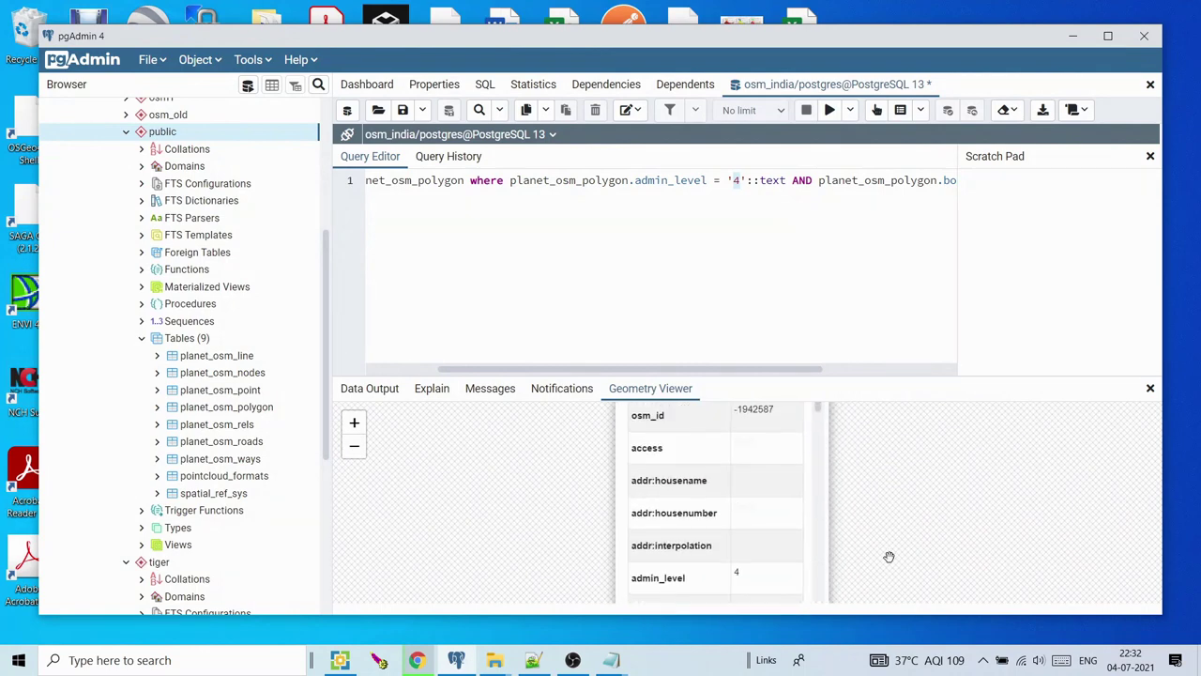
drag(856, 503, 916, 375)
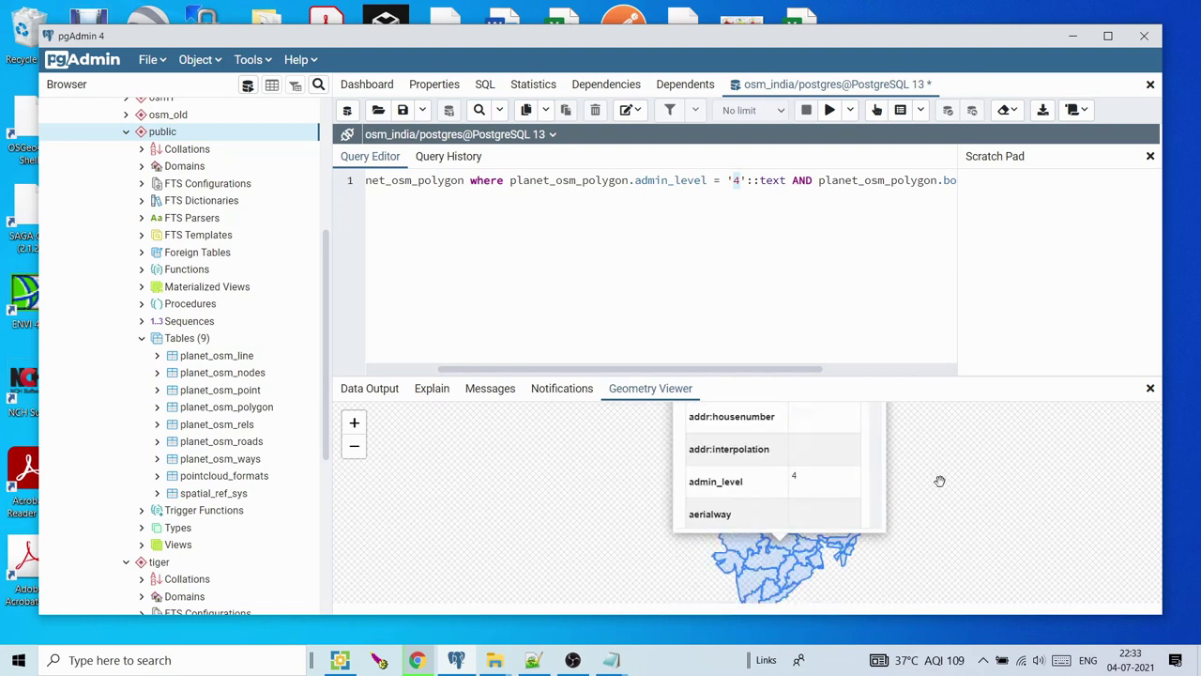
drag(940, 481, 911, 451)
click(899, 478)
drag(892, 498, 854, 451)
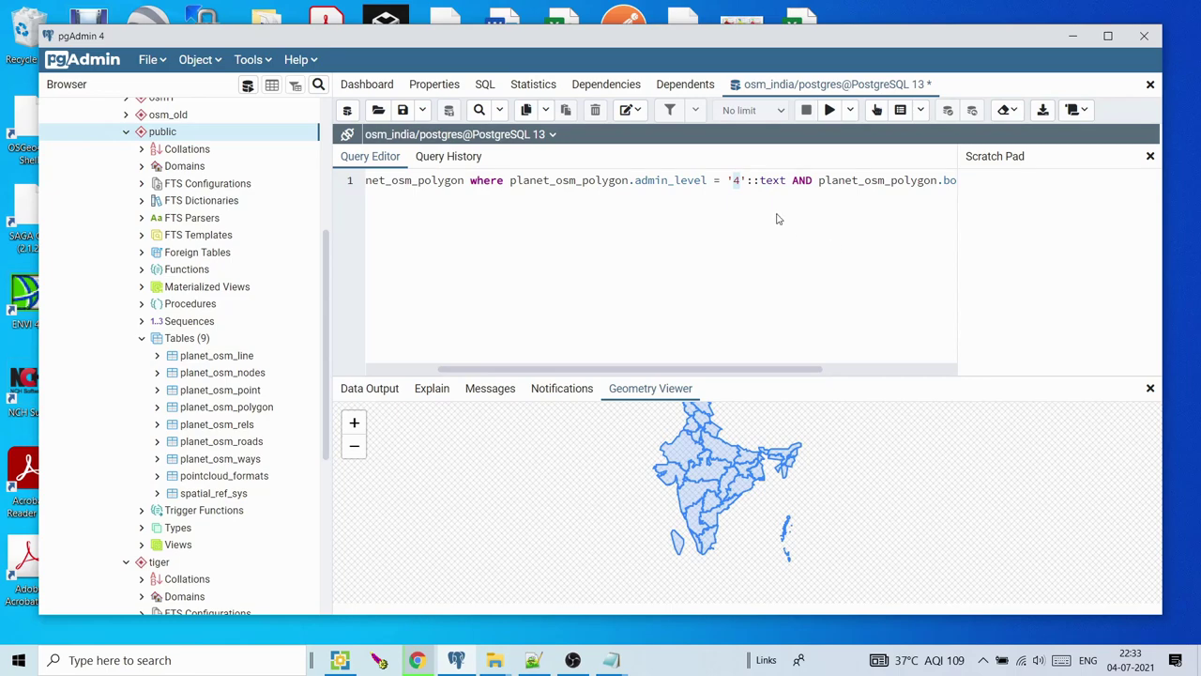
click(785, 180)
click(1150, 85)
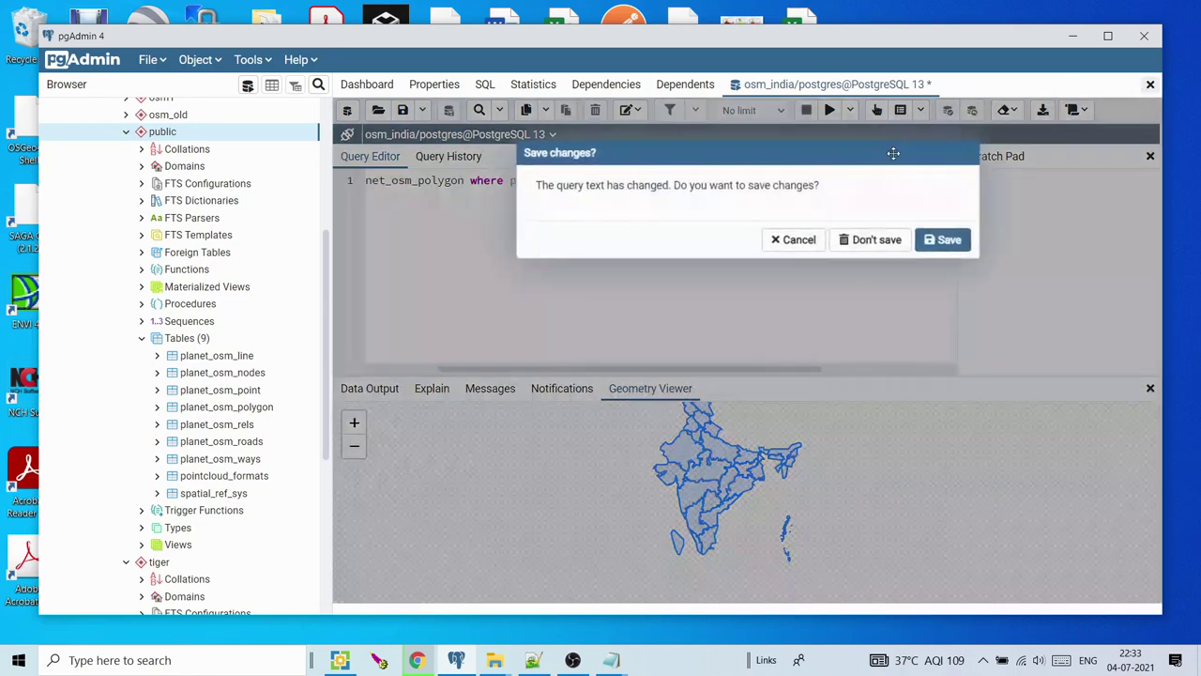
Discard the unsaved query and open a new Query Tool on osm_india
click(878, 242)
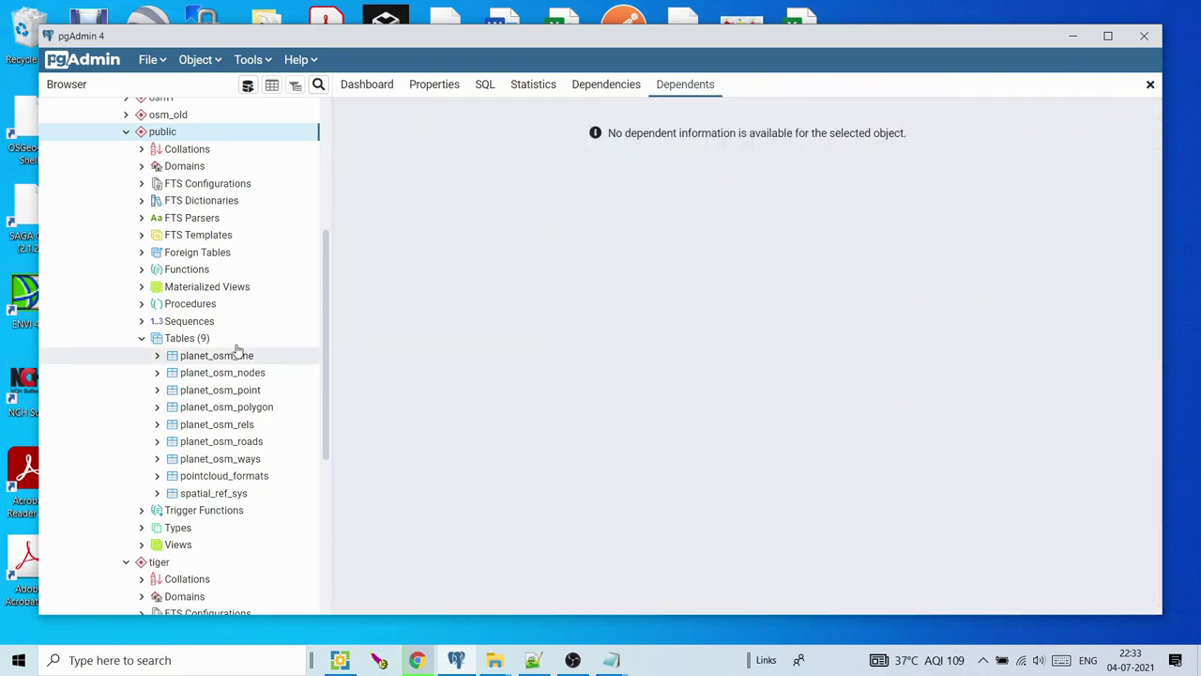
click(128, 131)
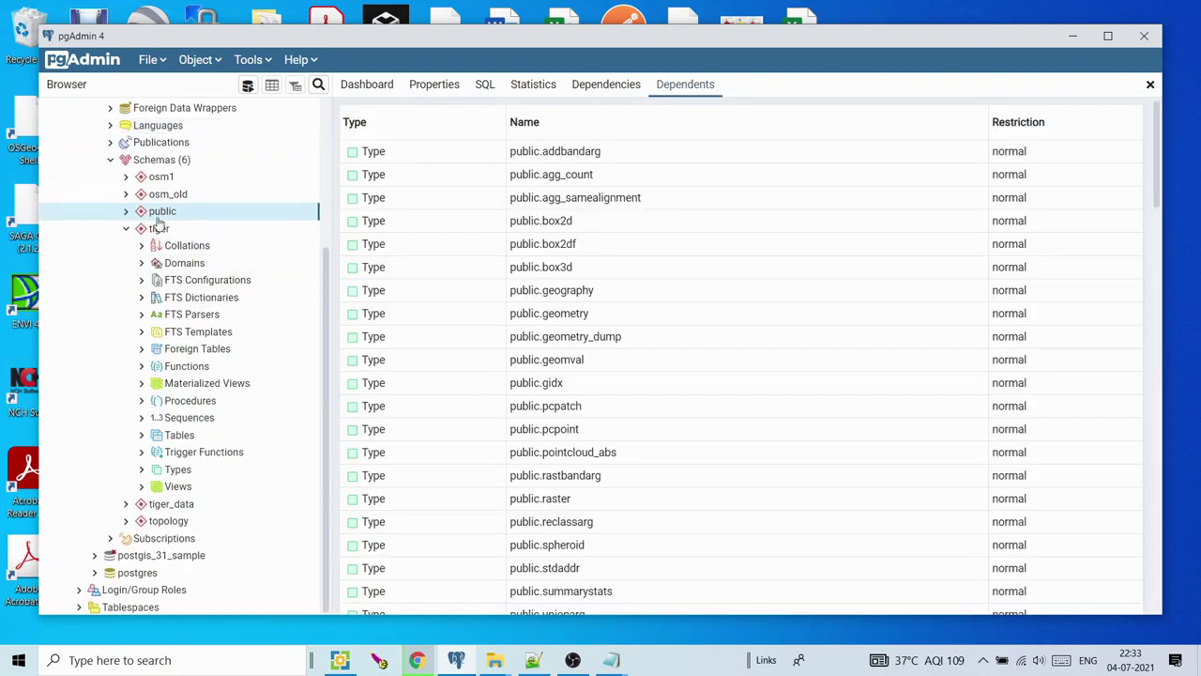
click(128, 230)
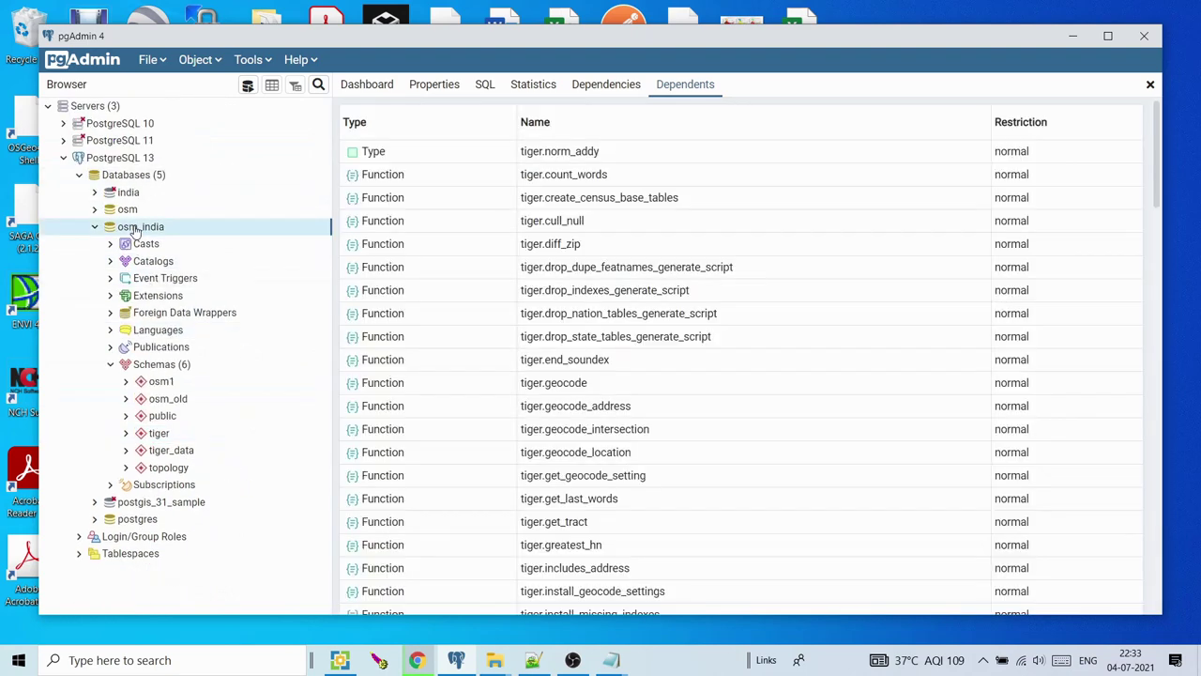
right_click(135, 229)
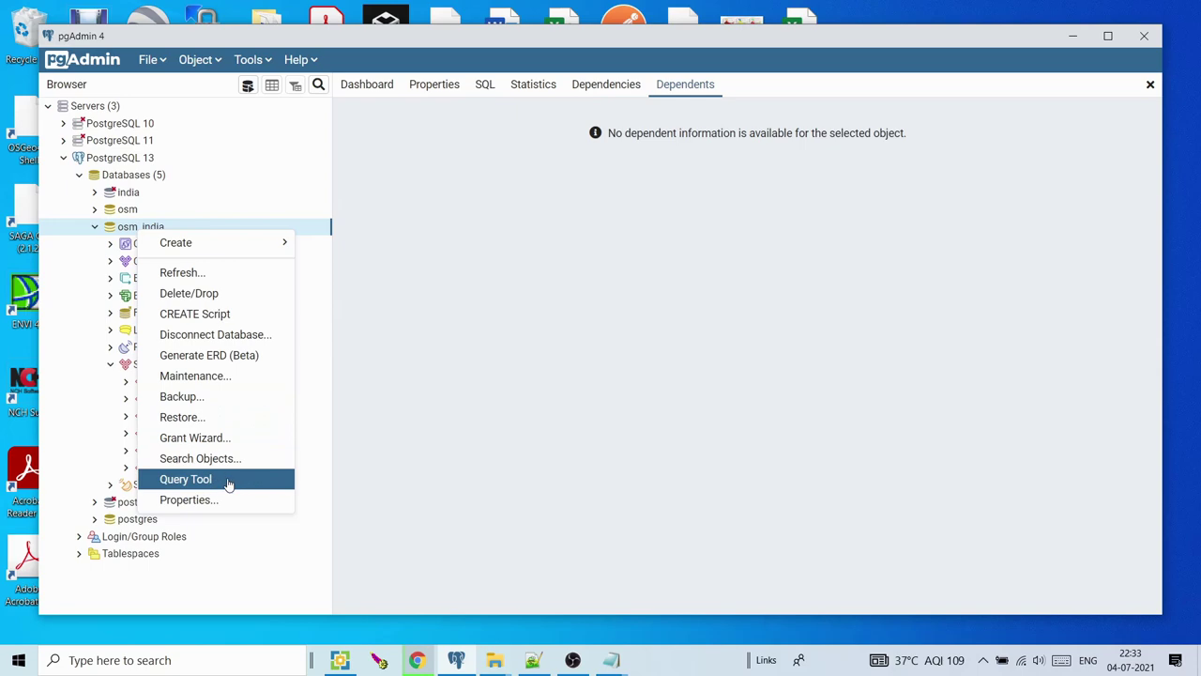
click(232, 480)
Copy the entire sql_osm1.txt script from Notepad and place the caret in the empty editor
mouse_move(616, 665)
click(691, 581)
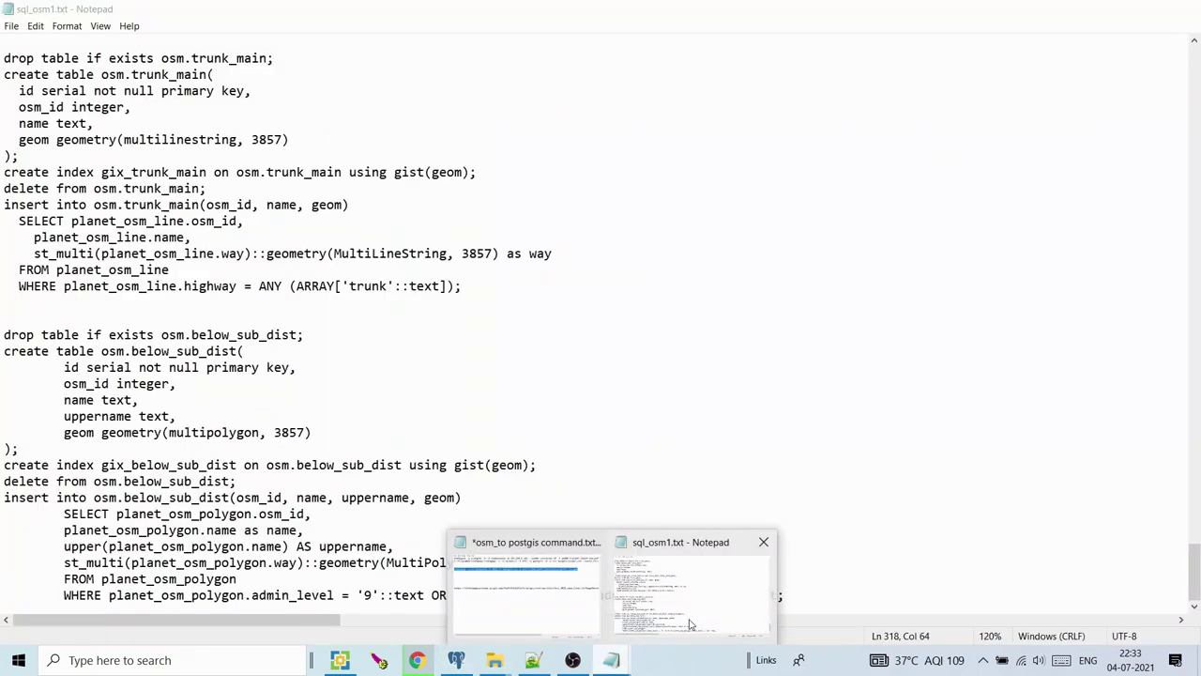
key(ctrl+a)
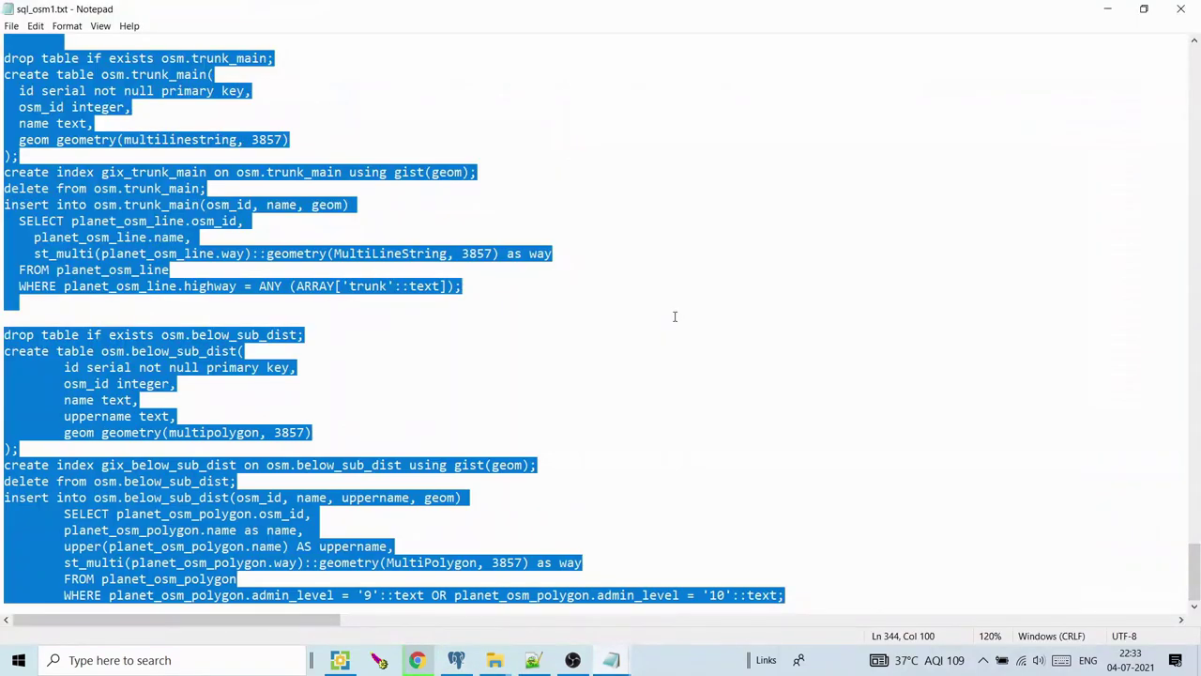
click(460, 244)
drag(462, 253, 496, 253)
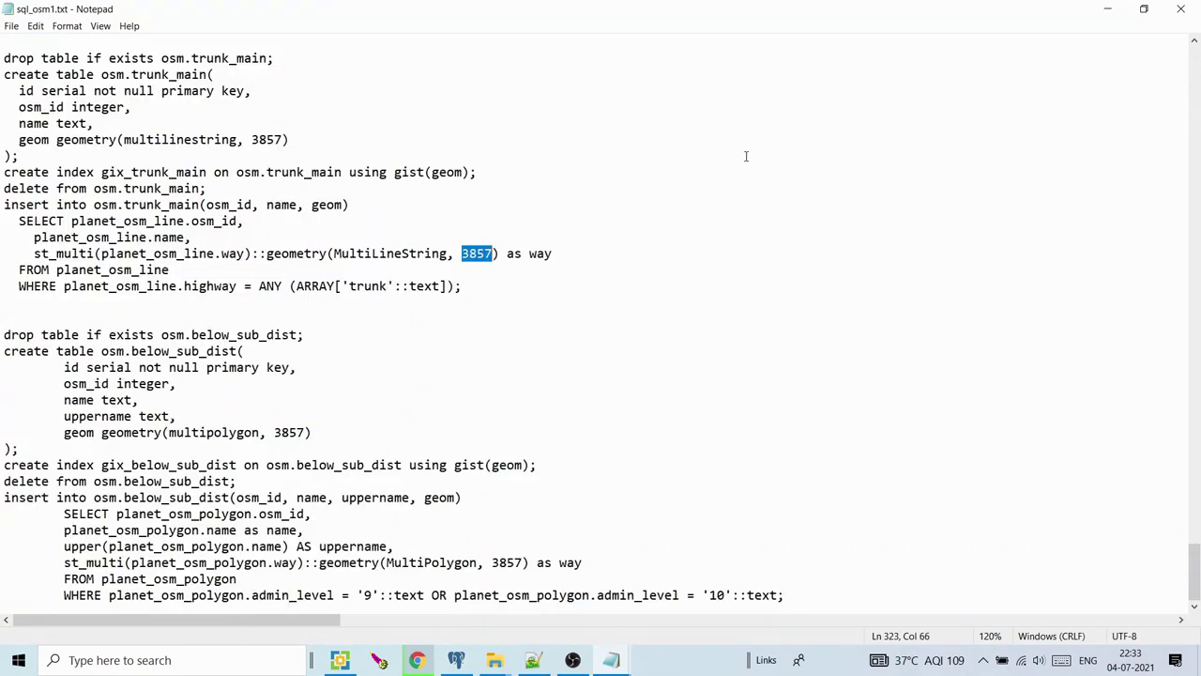
key(ctrl+a)
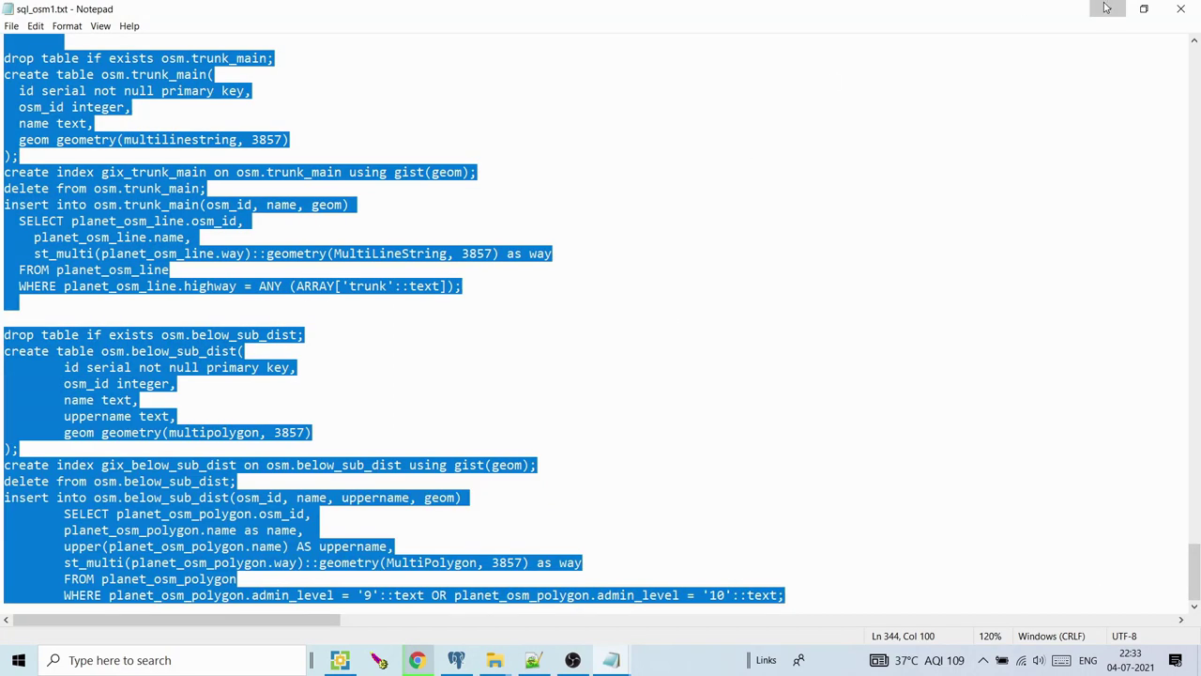
click(1109, 9)
click(581, 189)
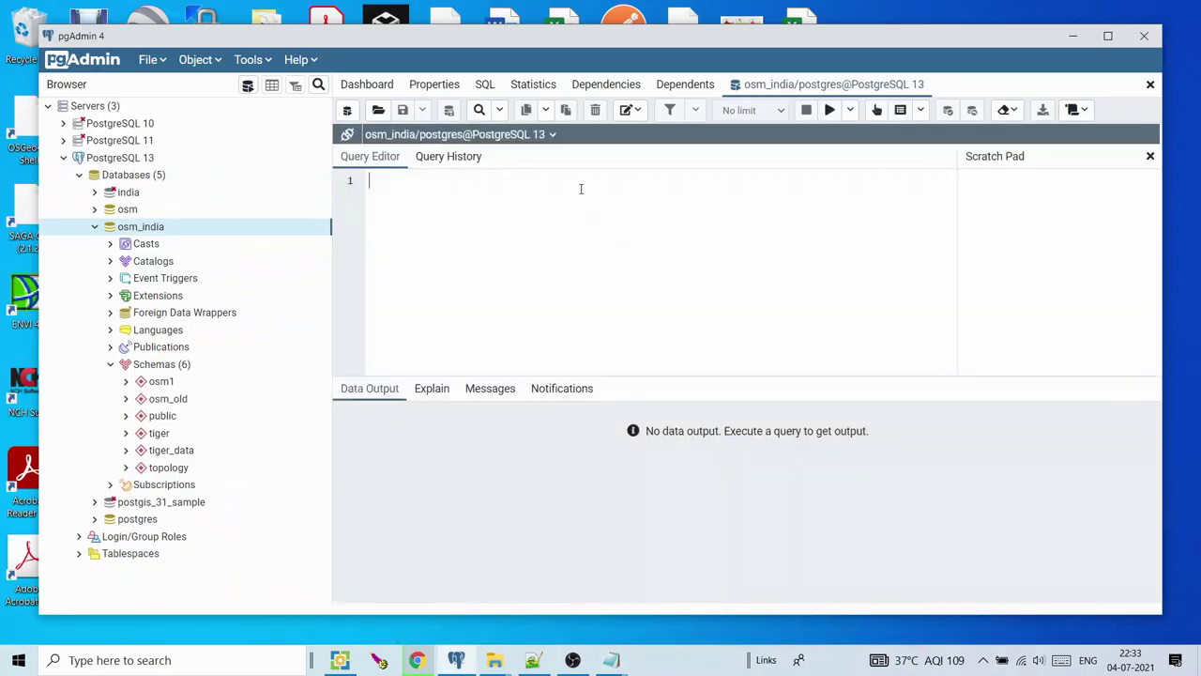
Paste the sql_osm1.txt script into the query editor and execute it on osm_india
key(ctrl+v)
drag(949, 363, 950, 176)
click(829, 110)
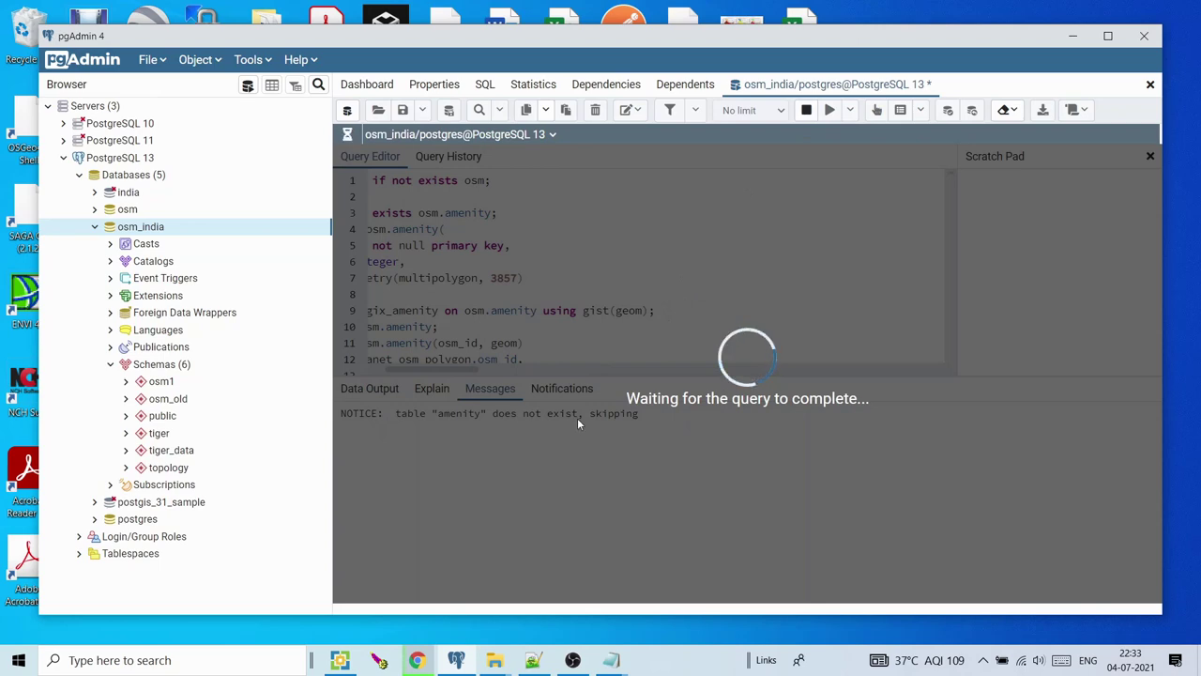
mouse_move(532, 661)
Expand osm1 > Tables in the Browser to see the newly created tables
click(127, 382)
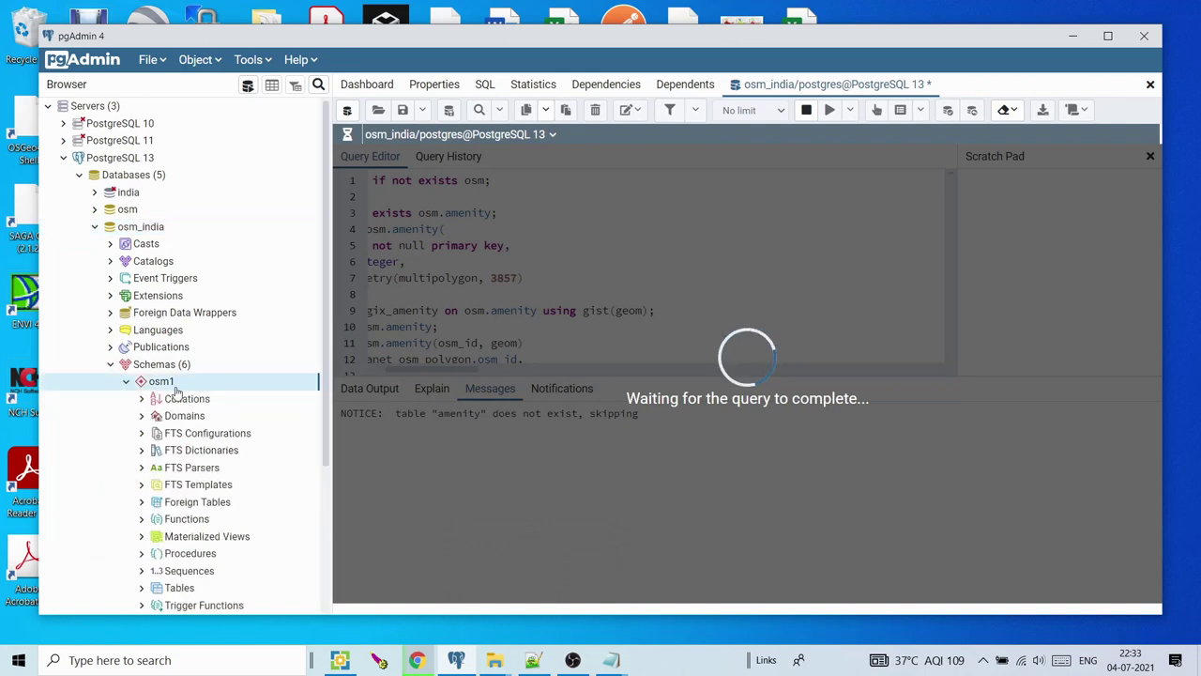
drag(330, 390, 322, 443)
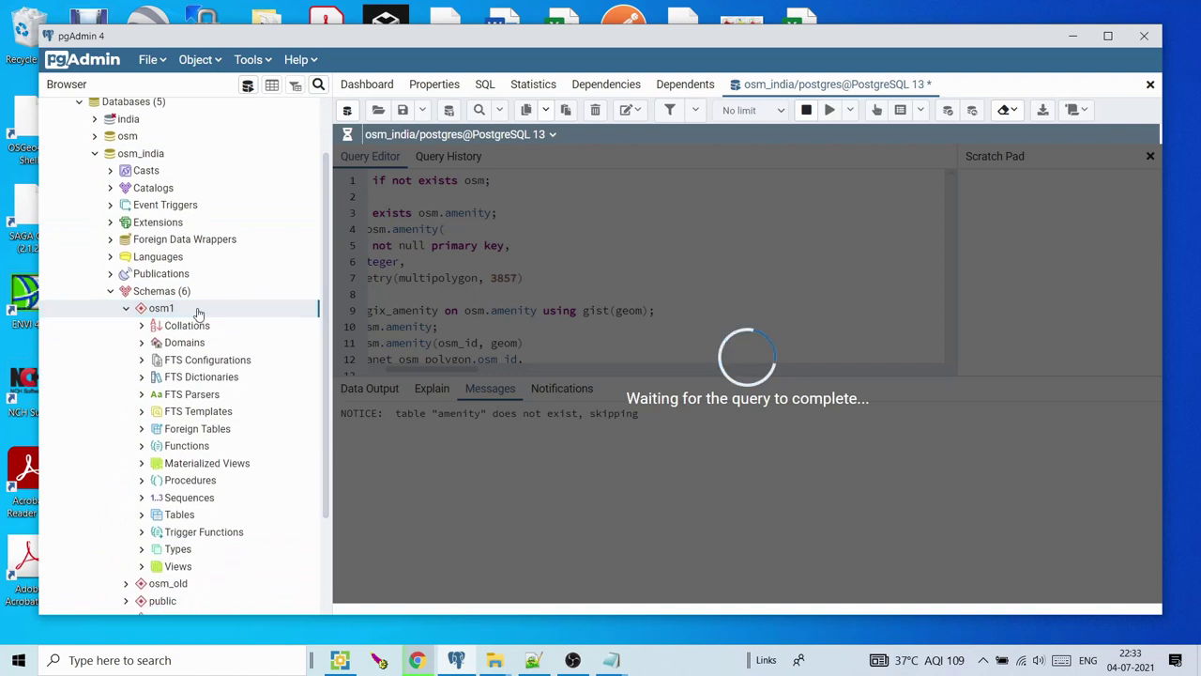
scroll(328, 356, down, 1)
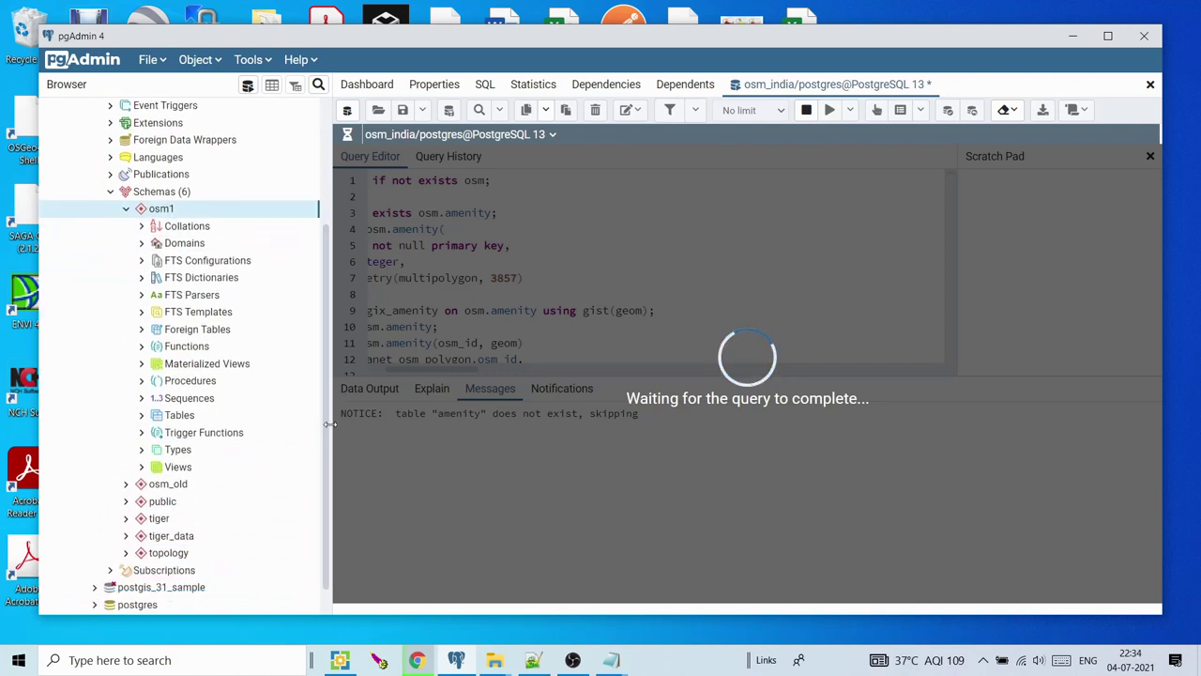
click(142, 417)
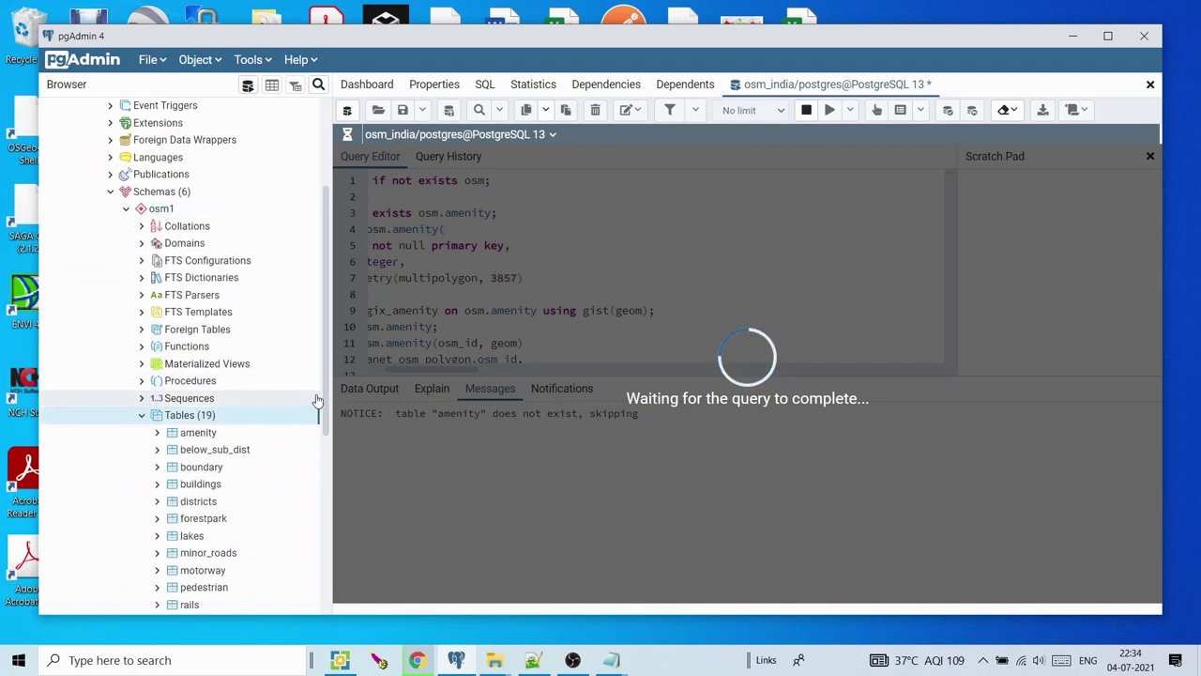
scroll(328, 484, down, 2)
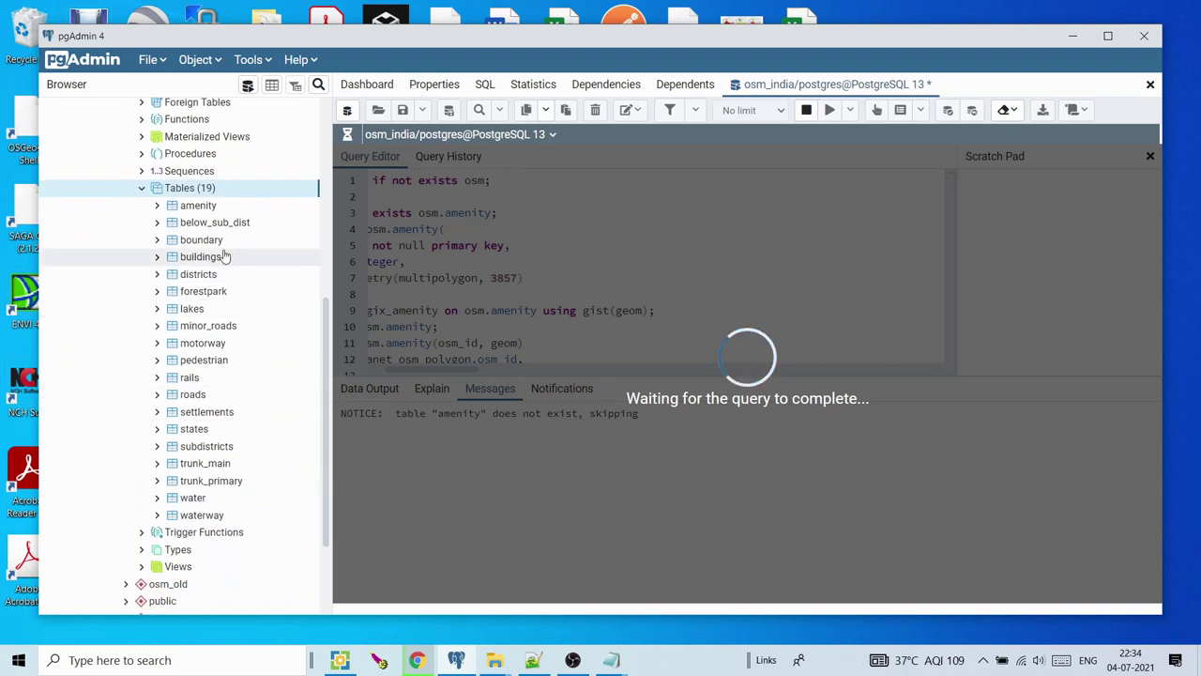
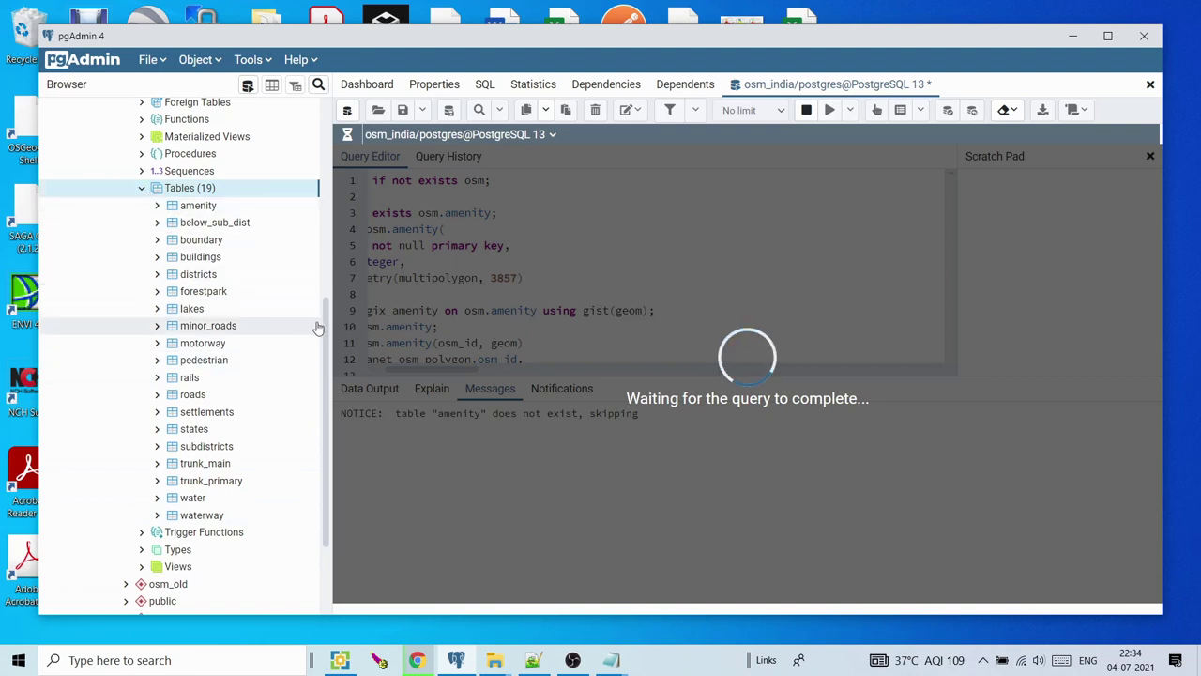
Cancel the long-running query in pgAdmin's query tool
scroll(326, 338, up, 4)
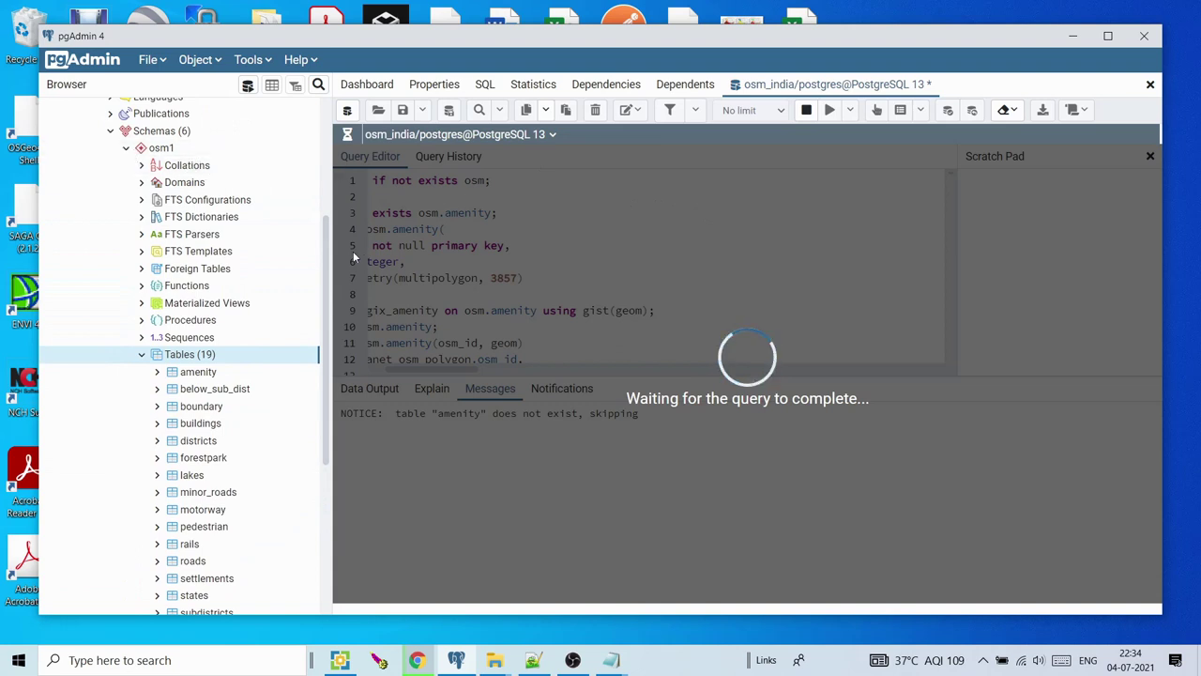
scroll(328, 305, down, 2)
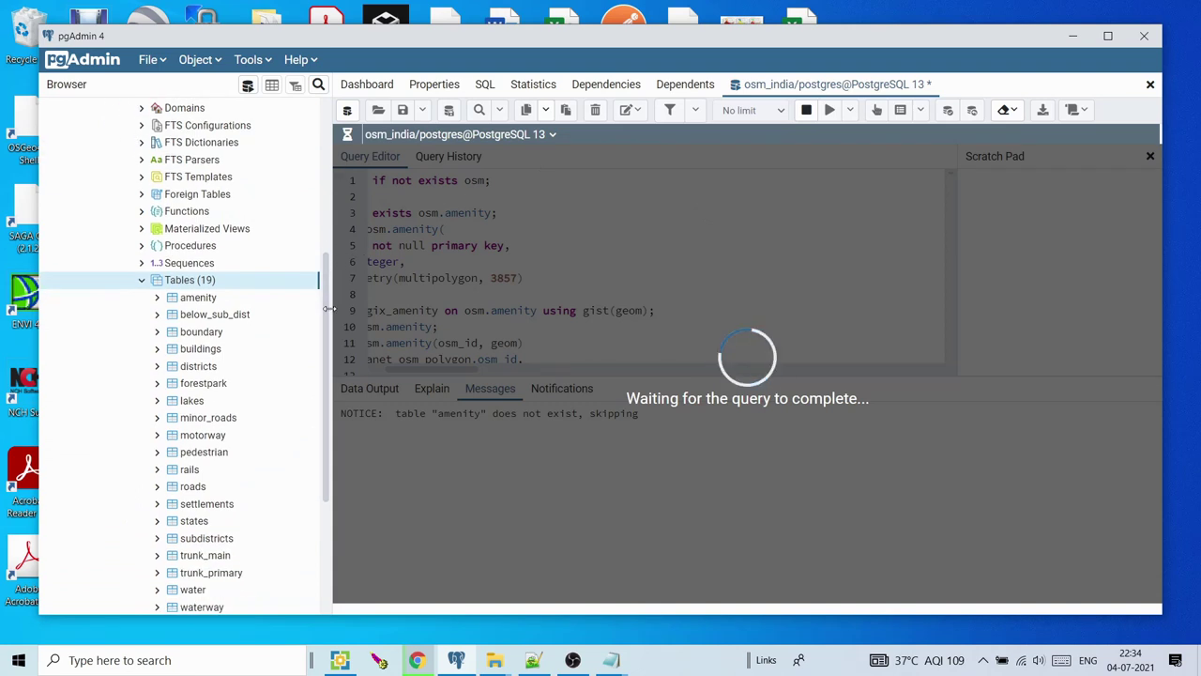
scroll(328, 305, down, 3)
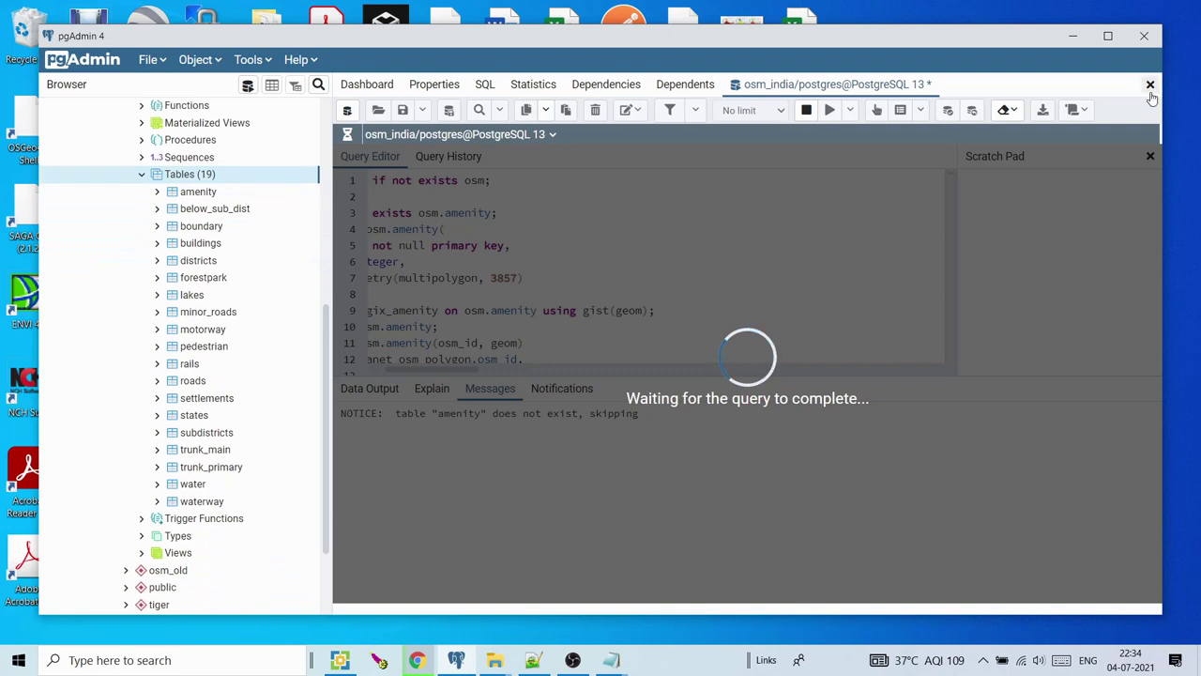
click(806, 111)
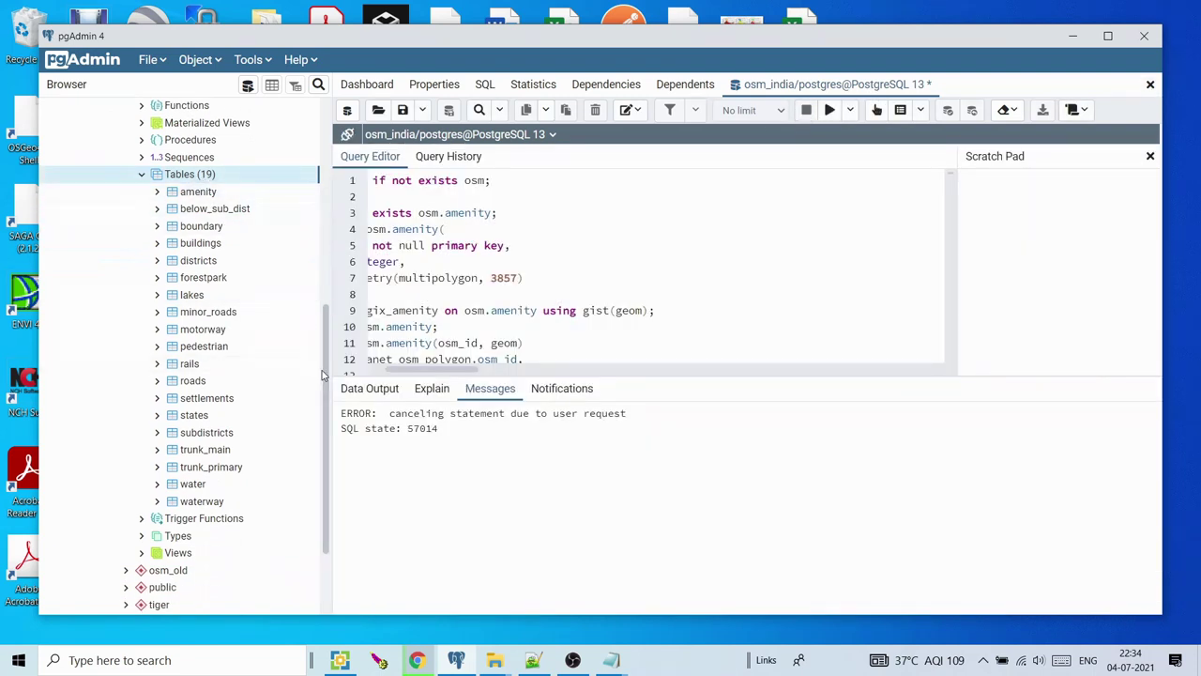
Collapse osm1, then refresh and re-expand the Schemas list in osm_india
scroll(187, 234, up, 10)
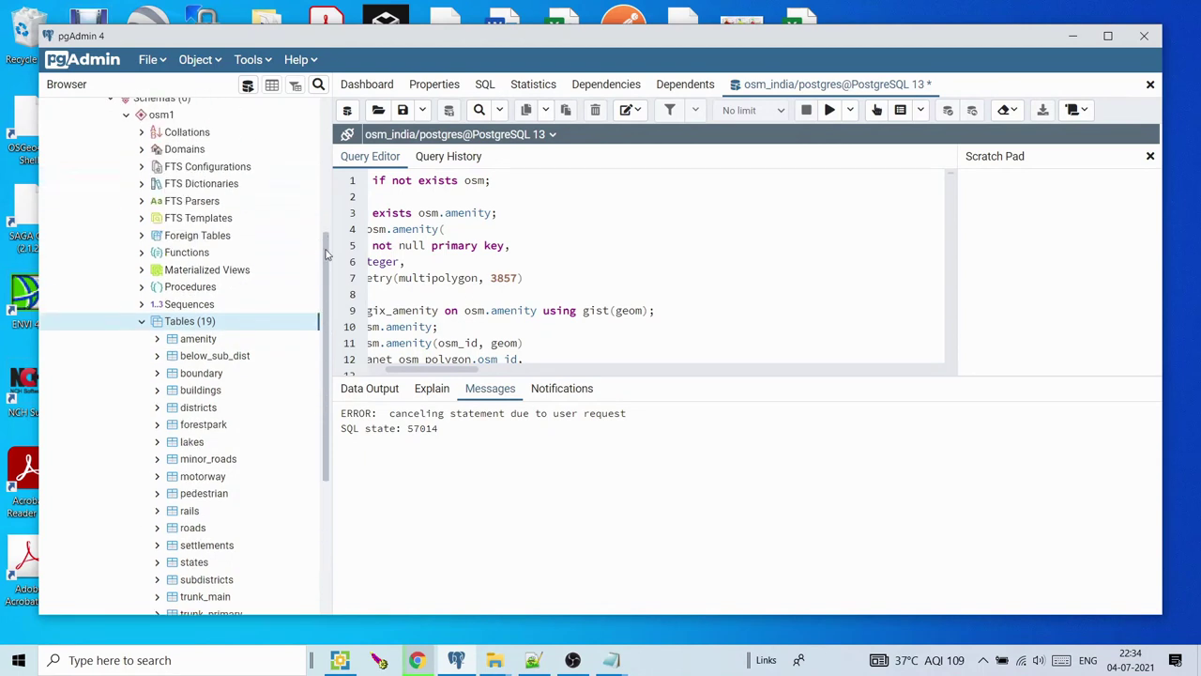
click(128, 123)
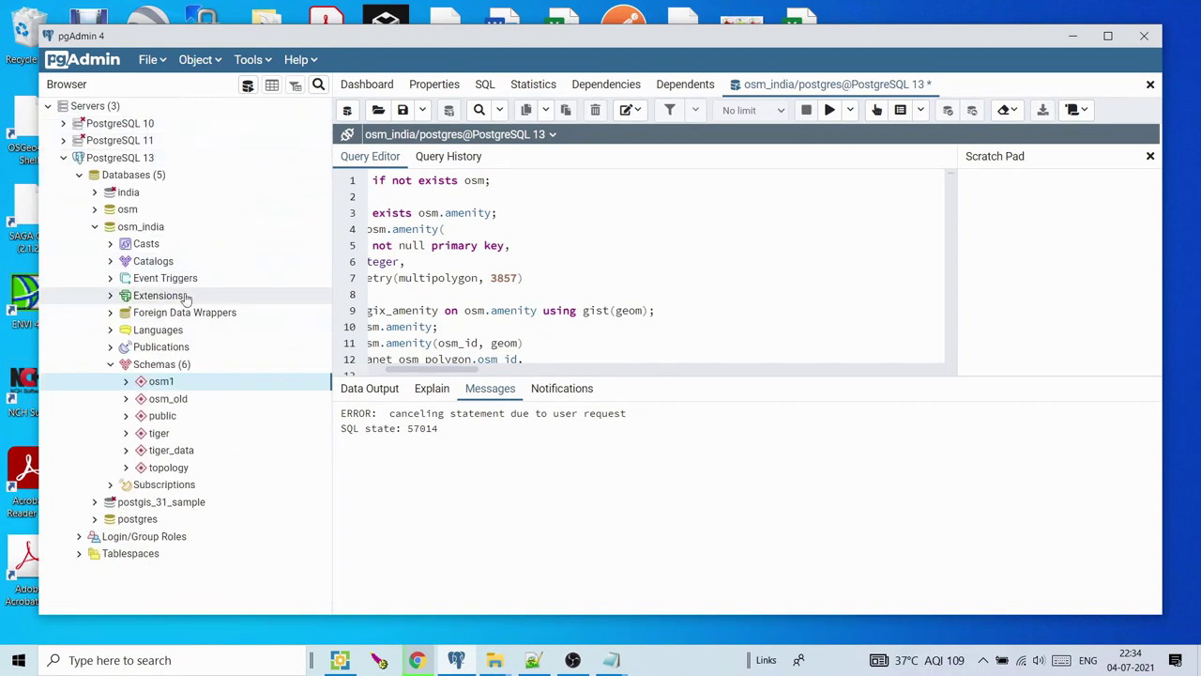
right_click(166, 365)
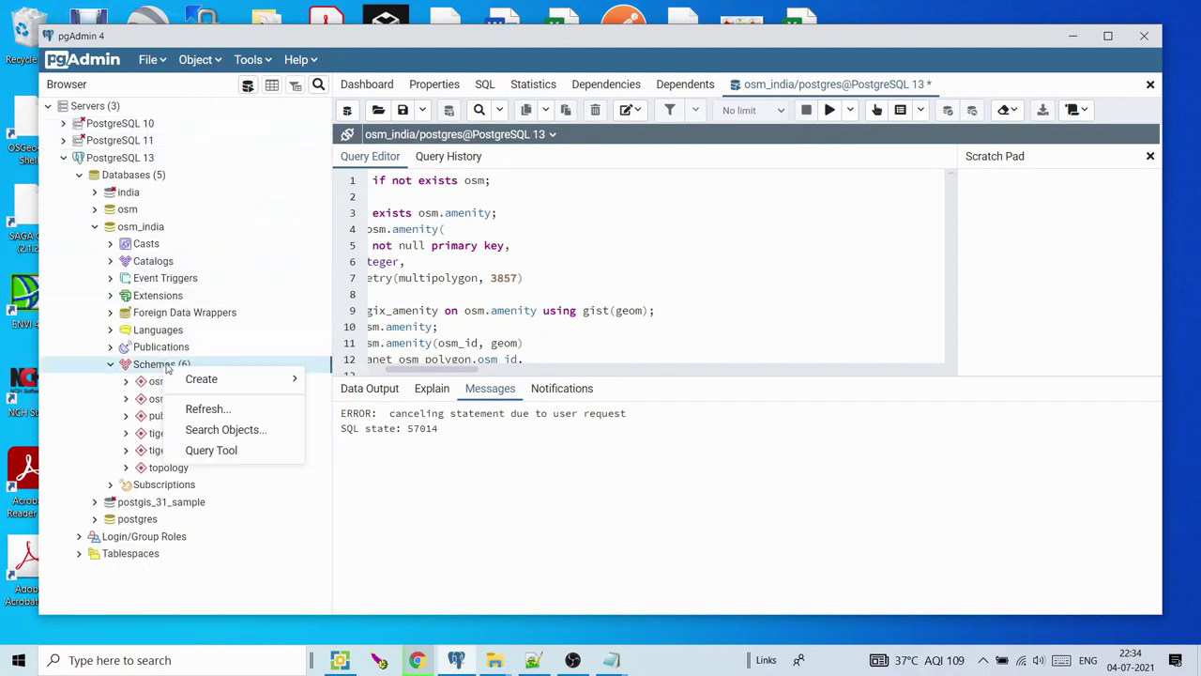
click(207, 408)
click(110, 364)
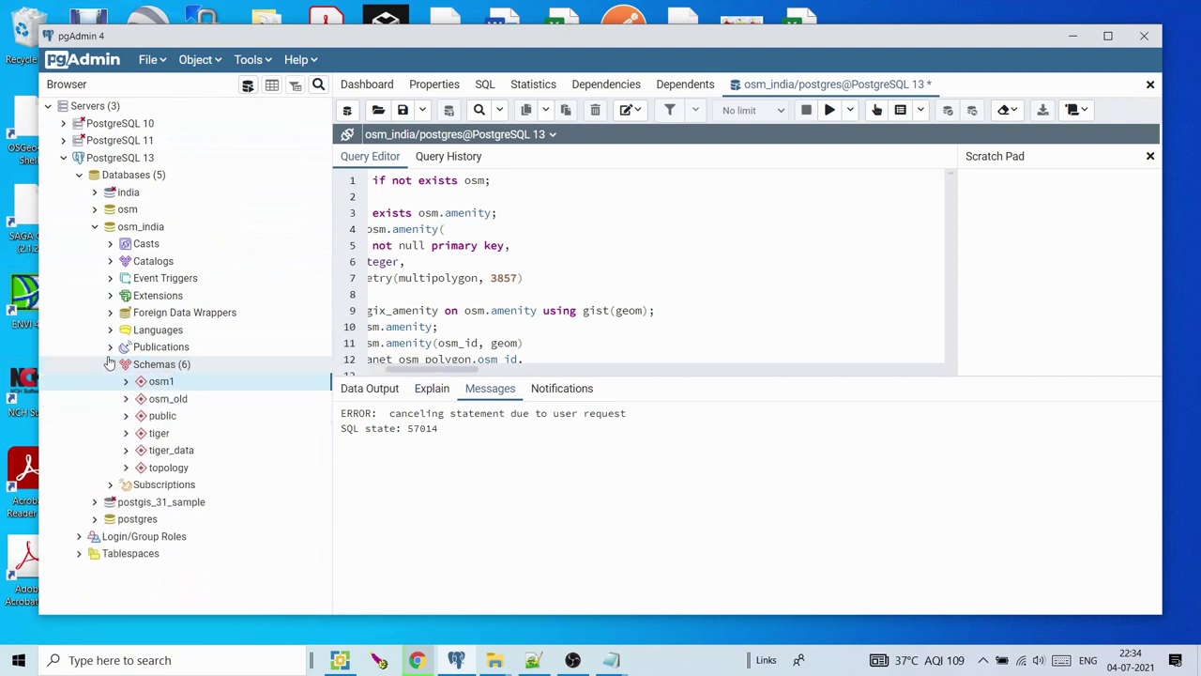
Rename the osm1 schema to osm in its Properties and save
right_click(161, 382)
click(272, 365)
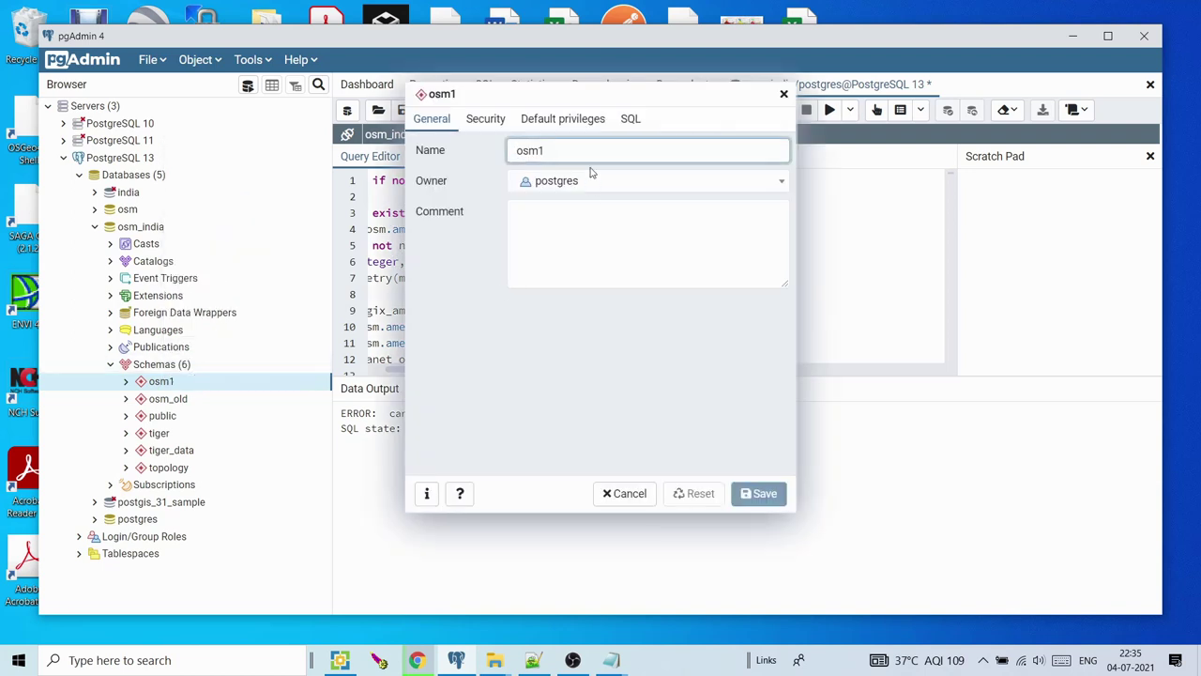
key(BackSpace)
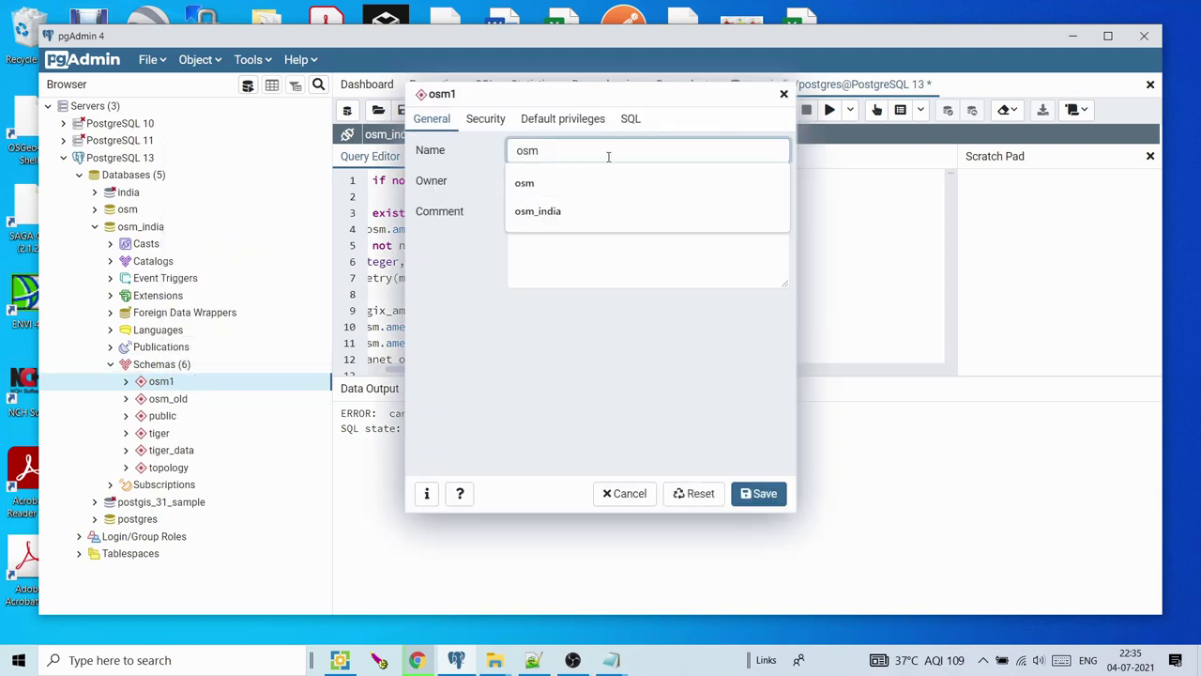
click(750, 493)
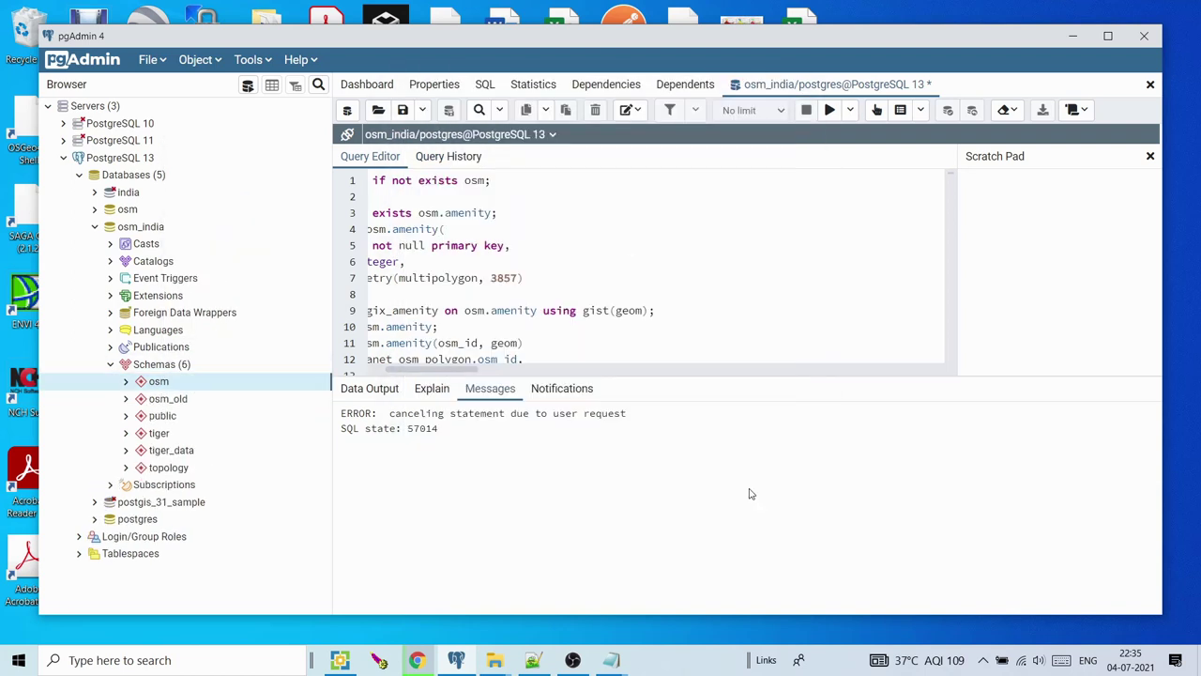
click(684, 634)
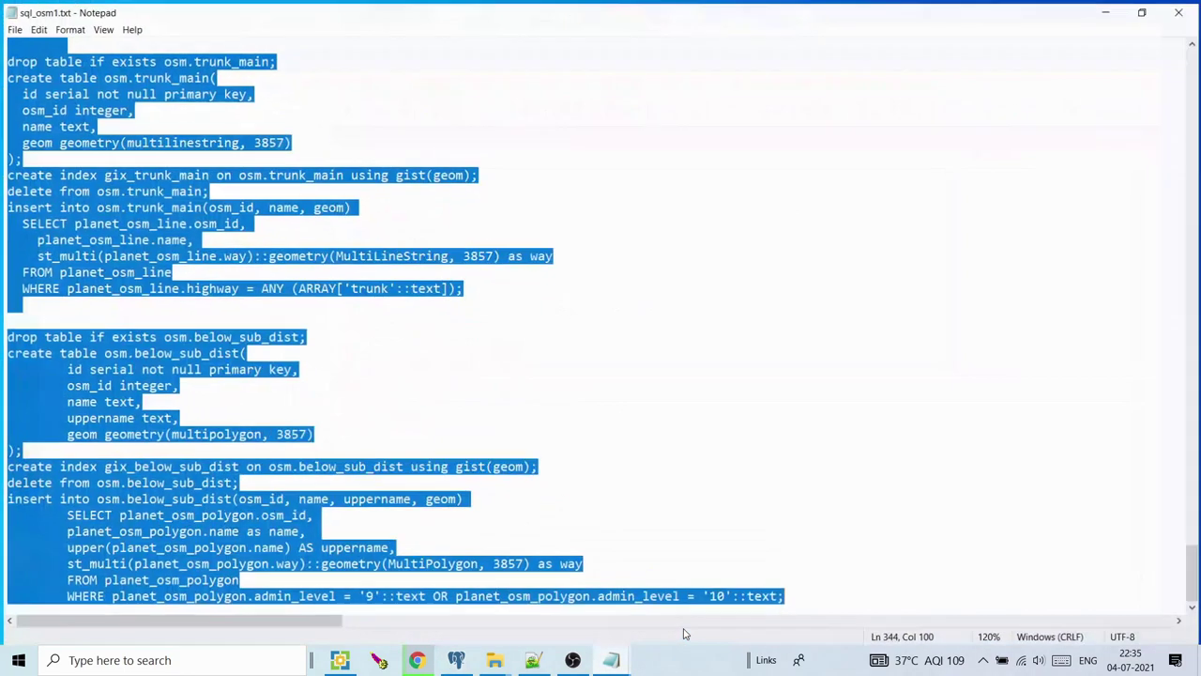
click(715, 448)
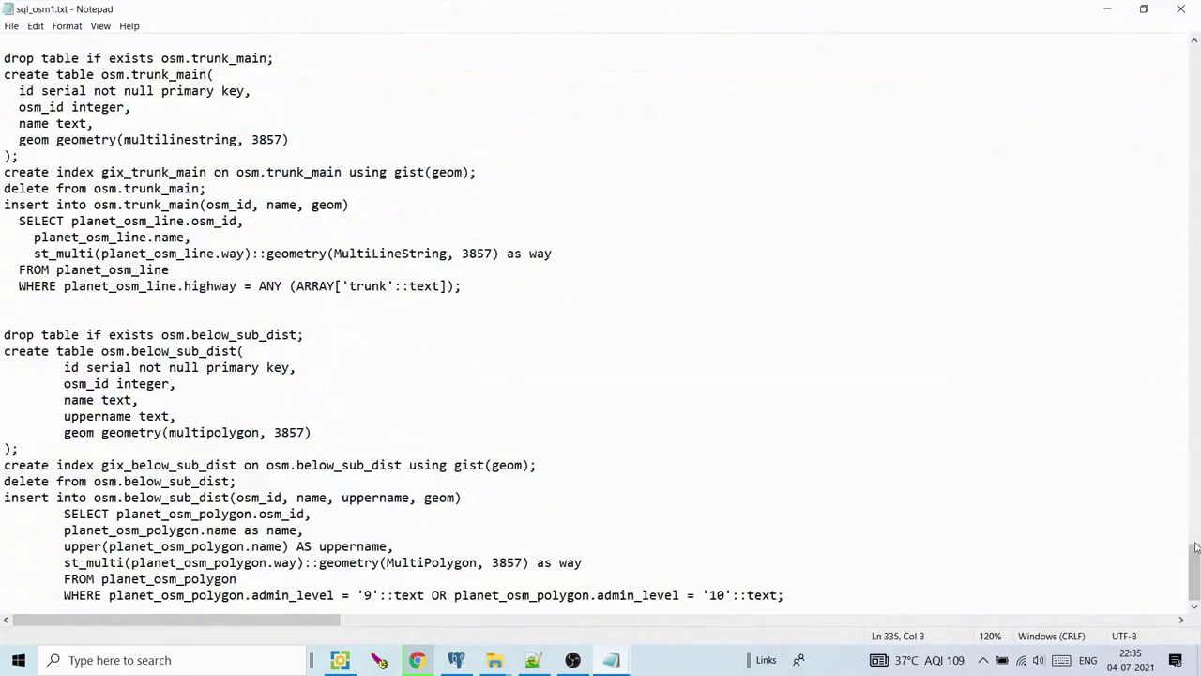
drag(1191, 572, 1188, 114)
click(1180, 111)
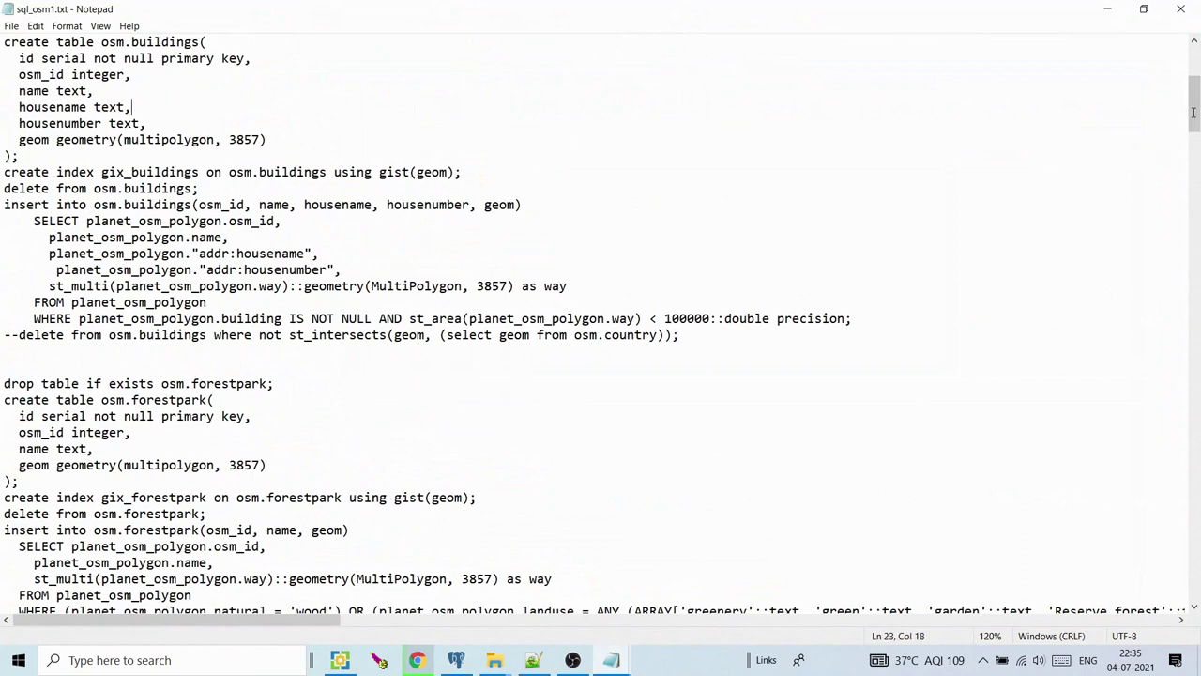
scroll(1184, 103, up, 6)
click(1105, 8)
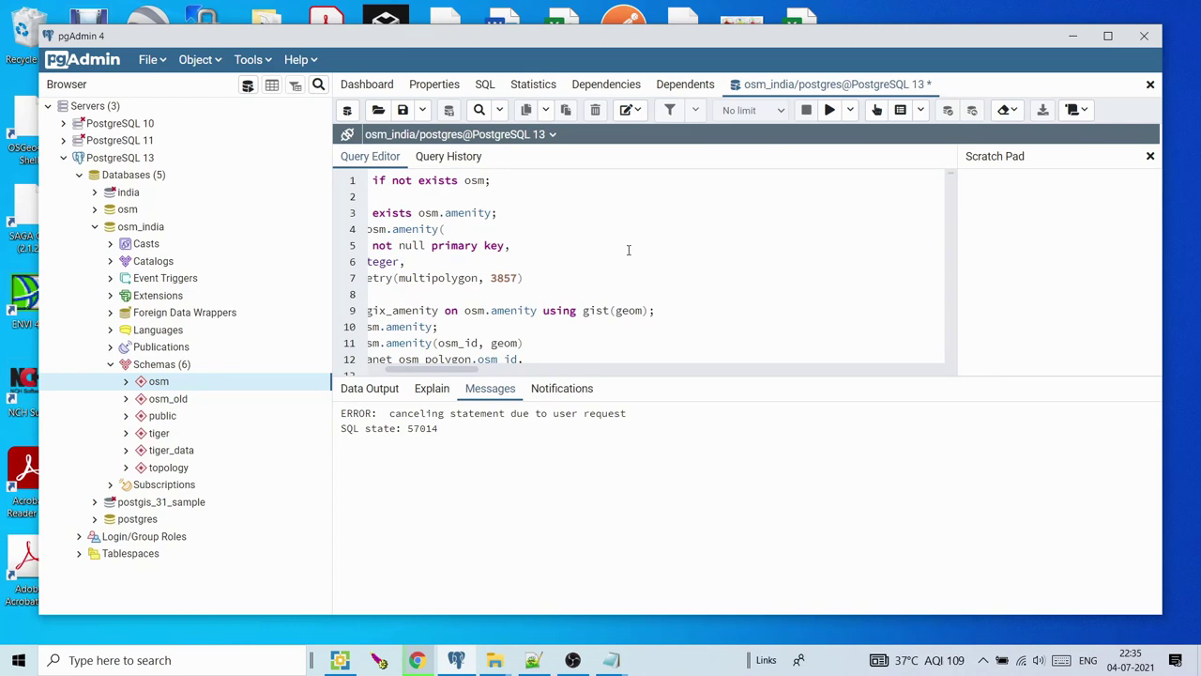
Switch from pgAdmin to Chrome and cancel the india-latest.osm.pbf download
click(1072, 36)
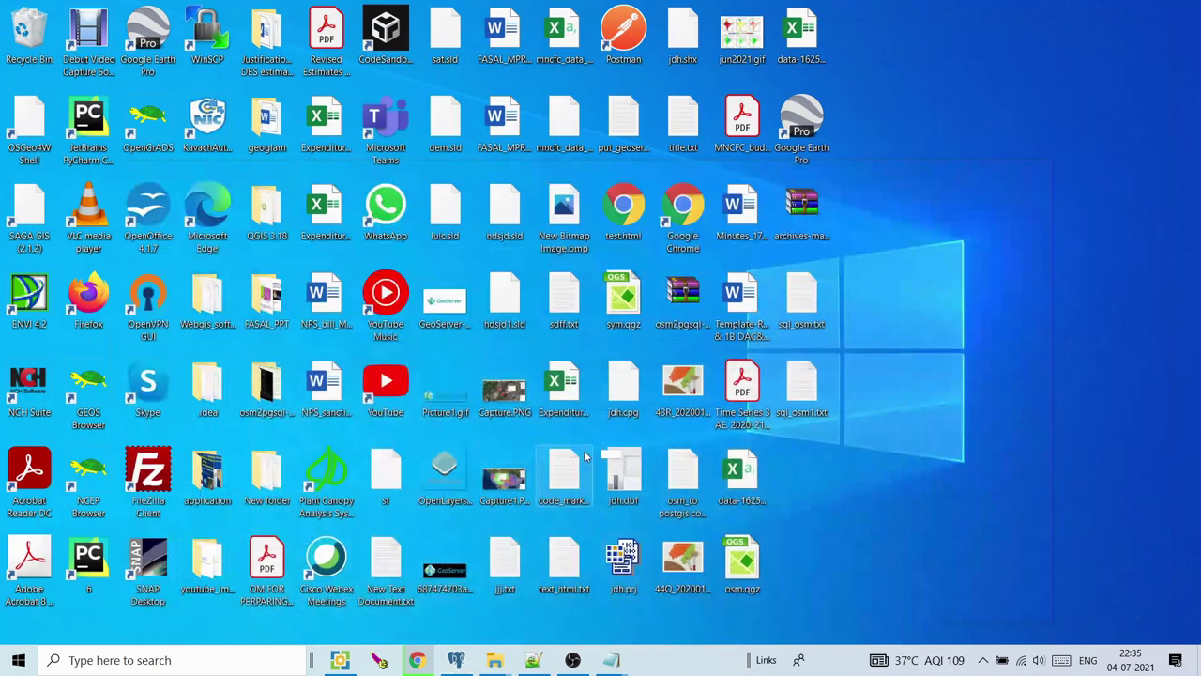
click(416, 660)
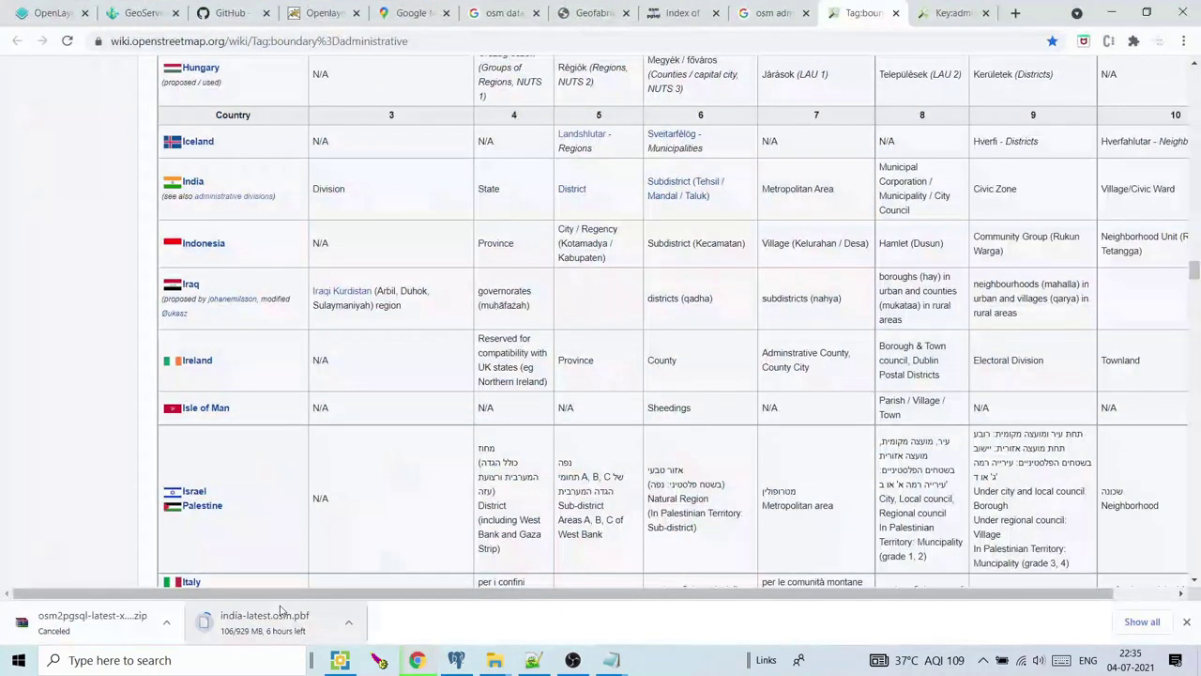
click(350, 622)
click(371, 597)
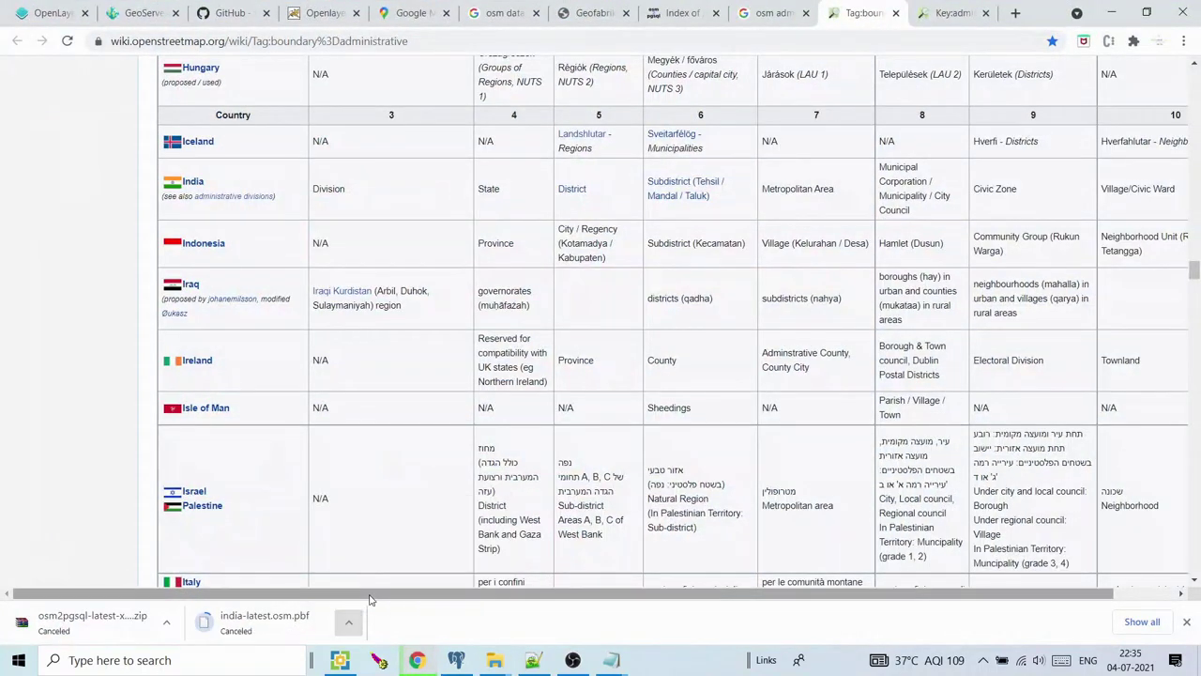
Load the GeoServer welcome page at geoserver/index.html in the GeoServer tab
click(141, 12)
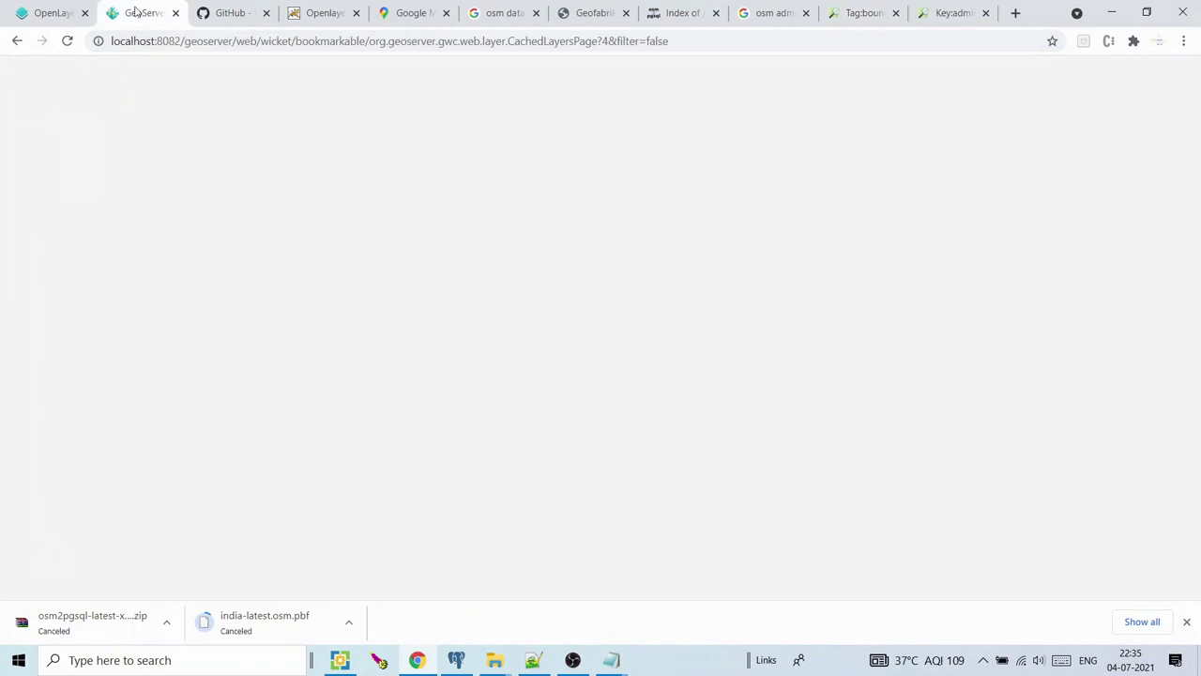
click(68, 42)
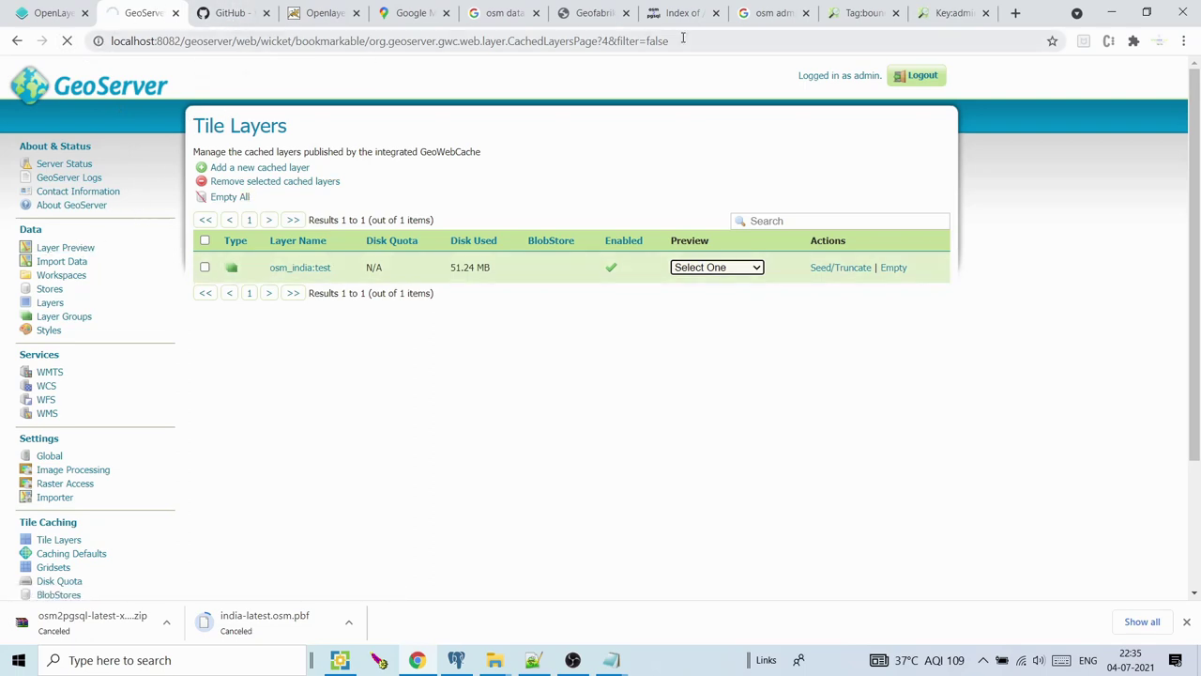
drag(681, 40, 225, 40)
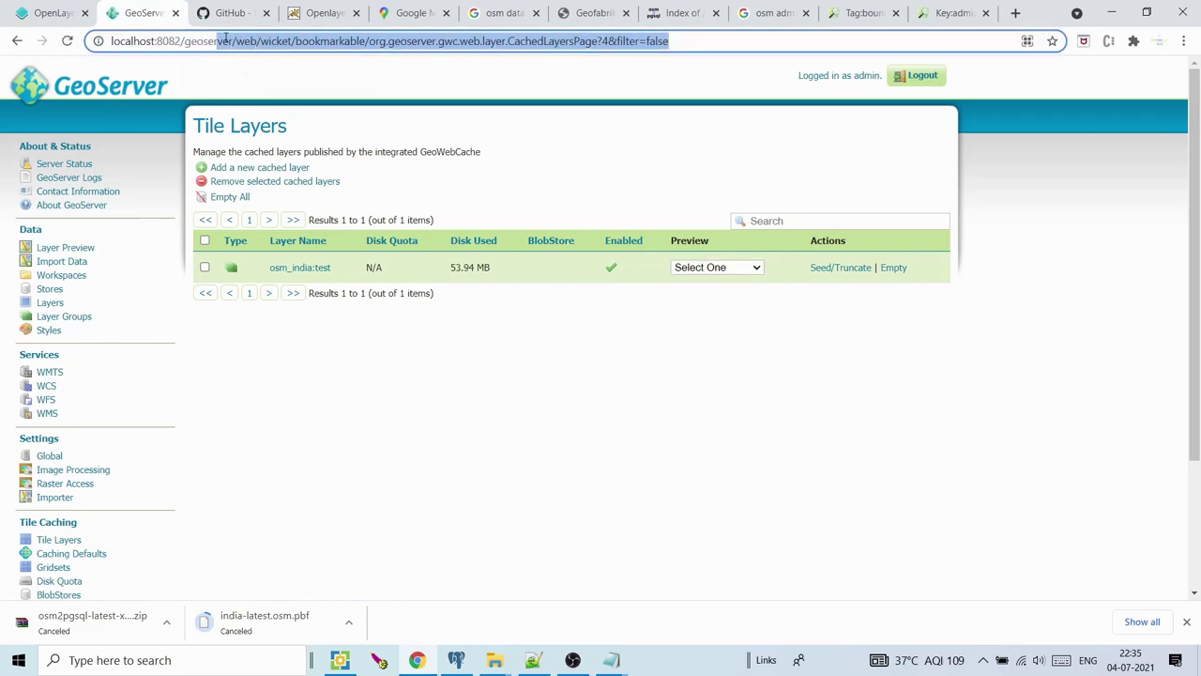
text(er/index.html)
key(Return)
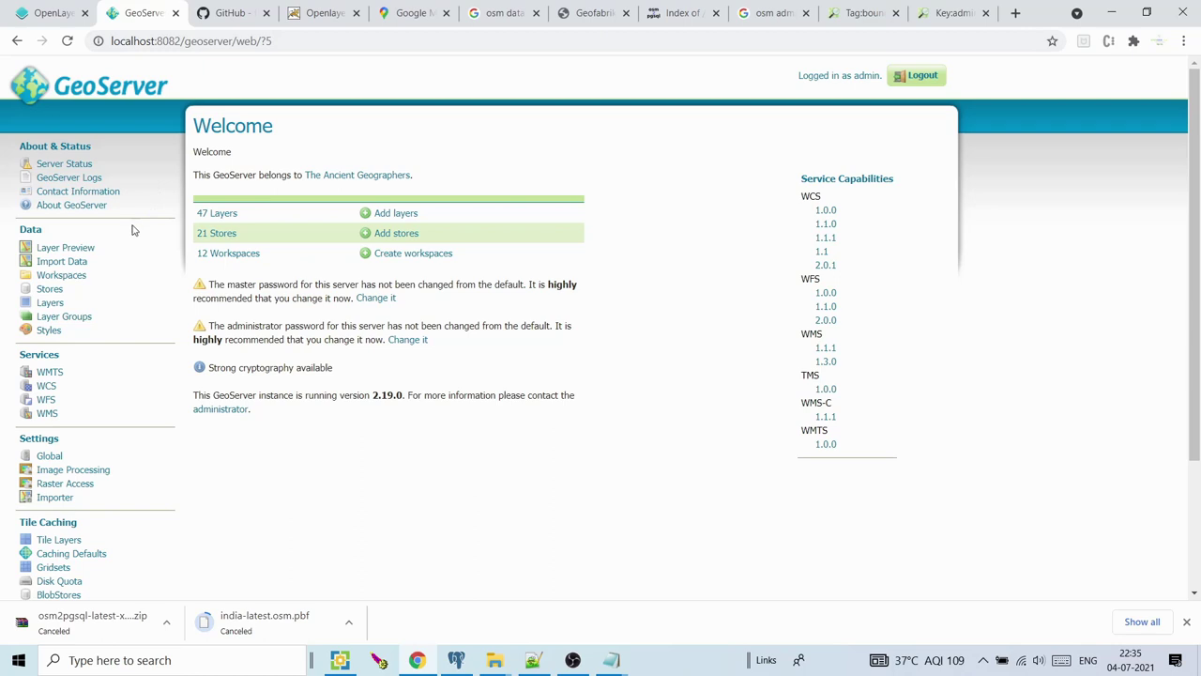
click(69, 276)
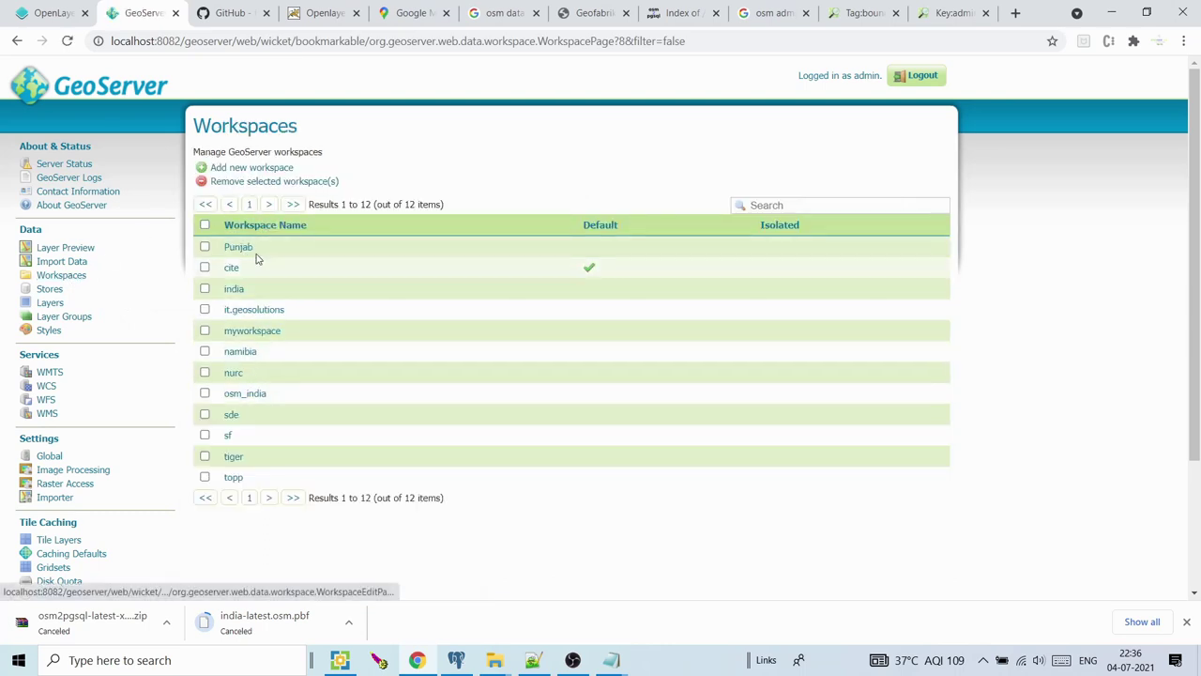
click(221, 167)
click(252, 241)
text(osm)
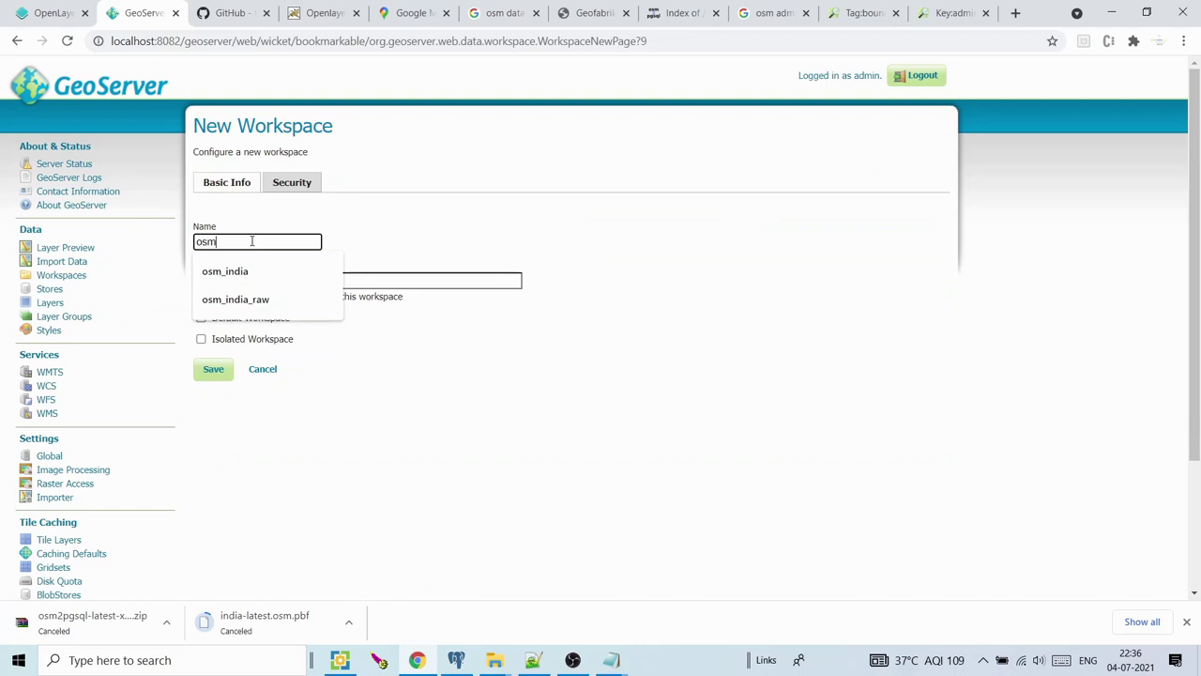
click(332, 278)
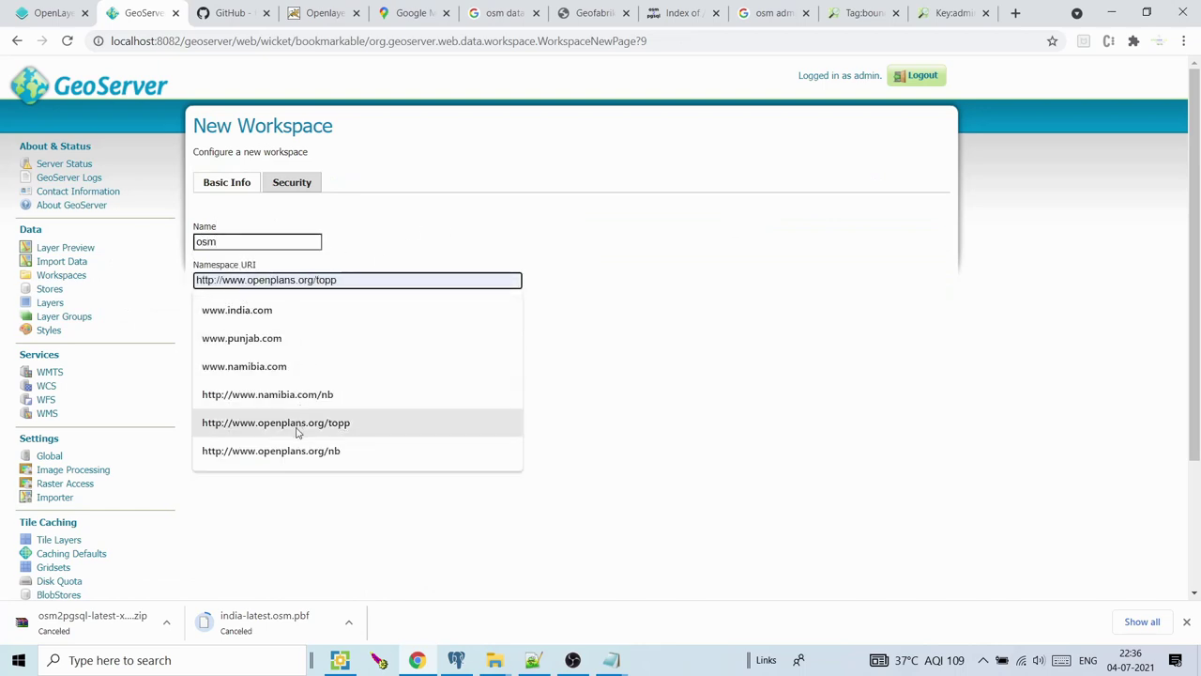
text(www)
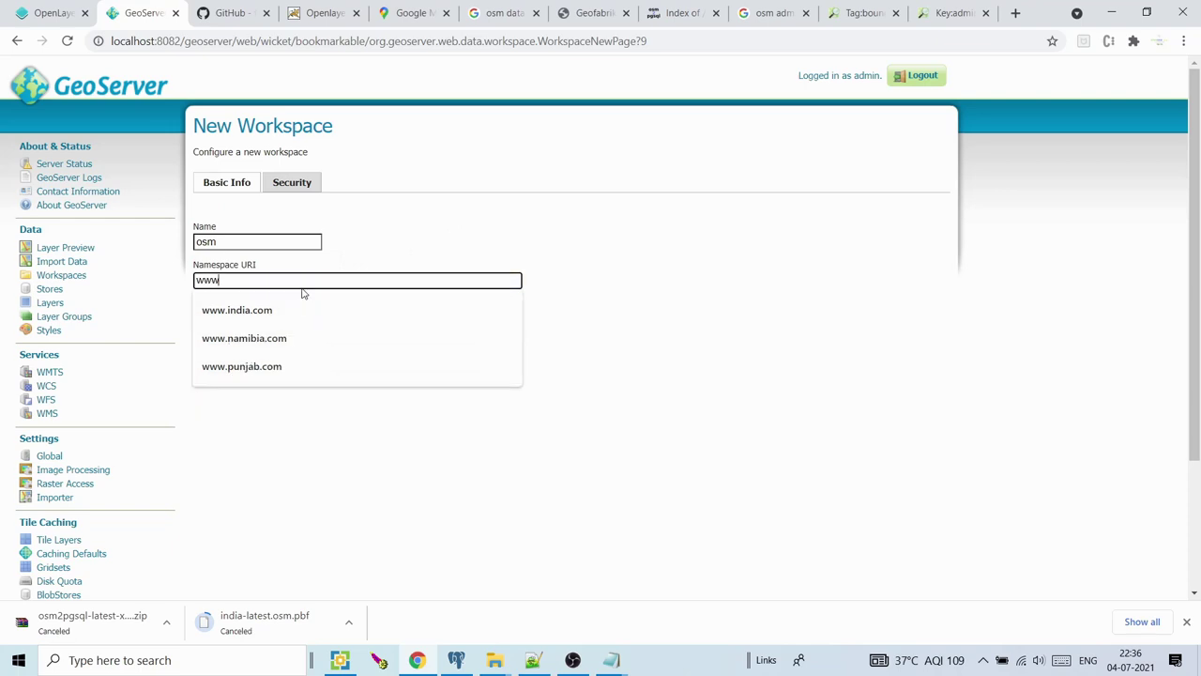
text(.osm)
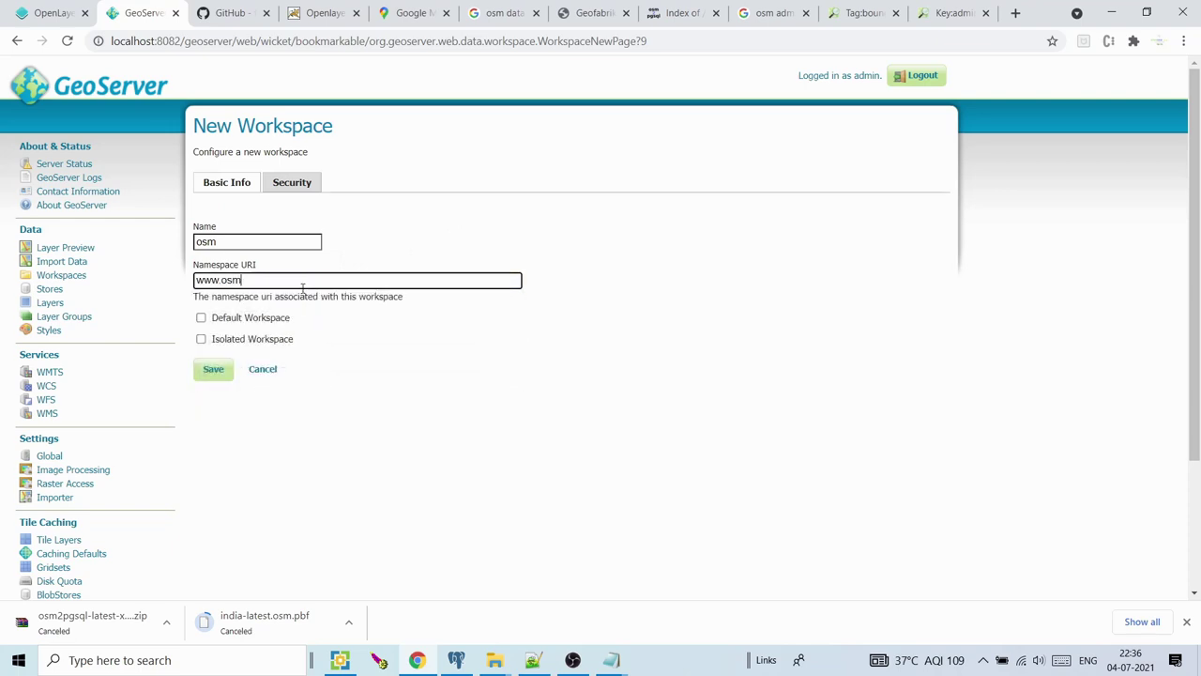
text(.com)
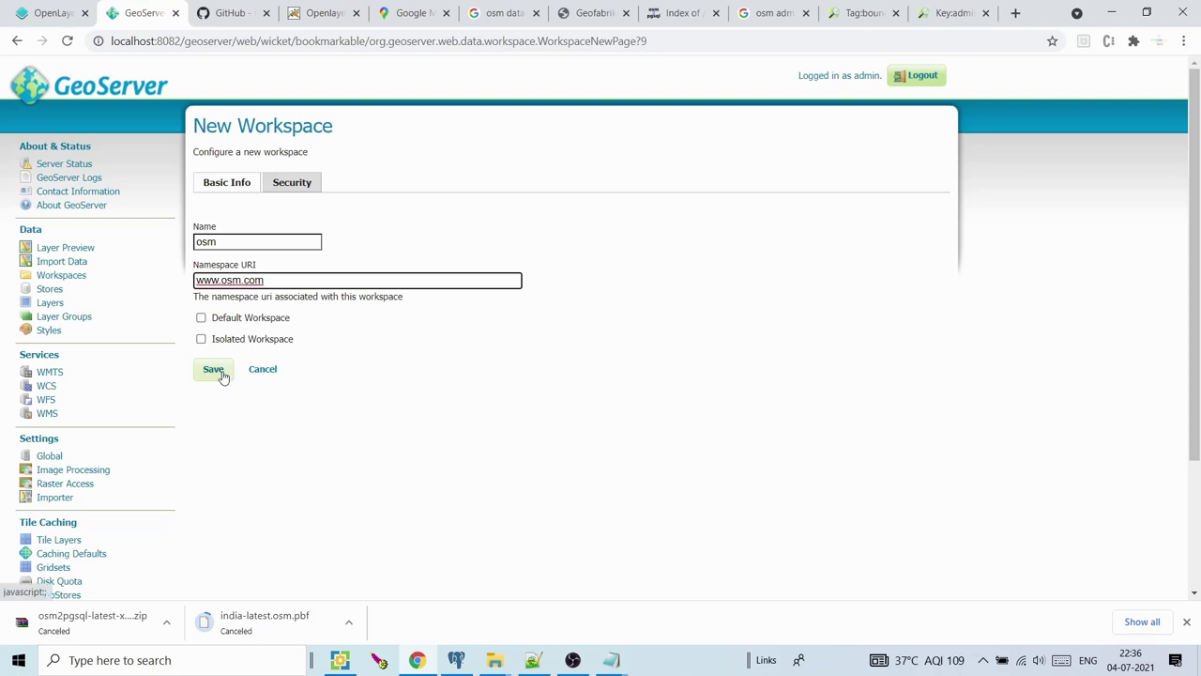
click(222, 375)
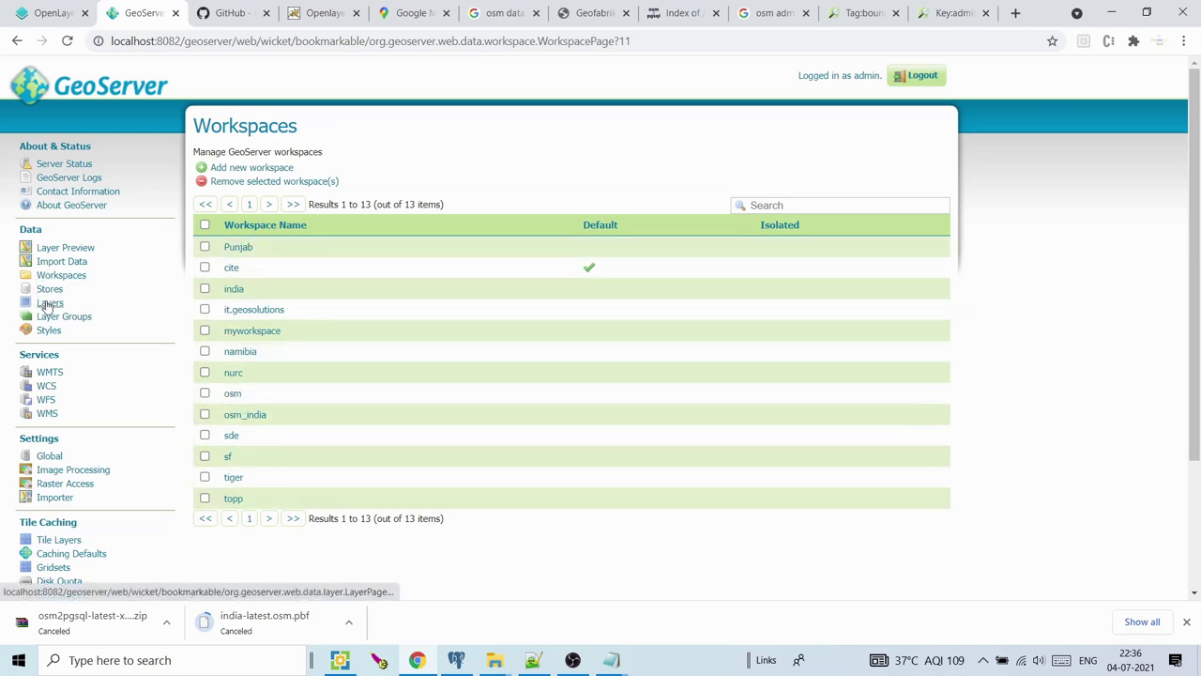
Start a new PostGIS store named osm in the osm workspace
click(47, 293)
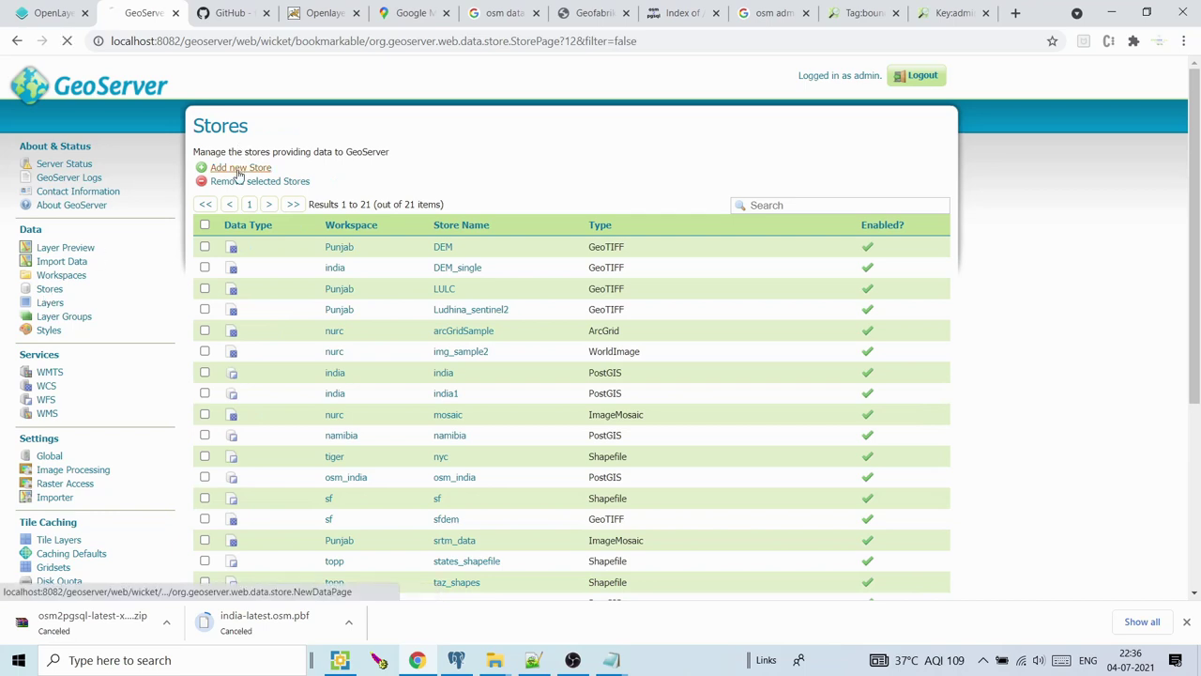
click(240, 169)
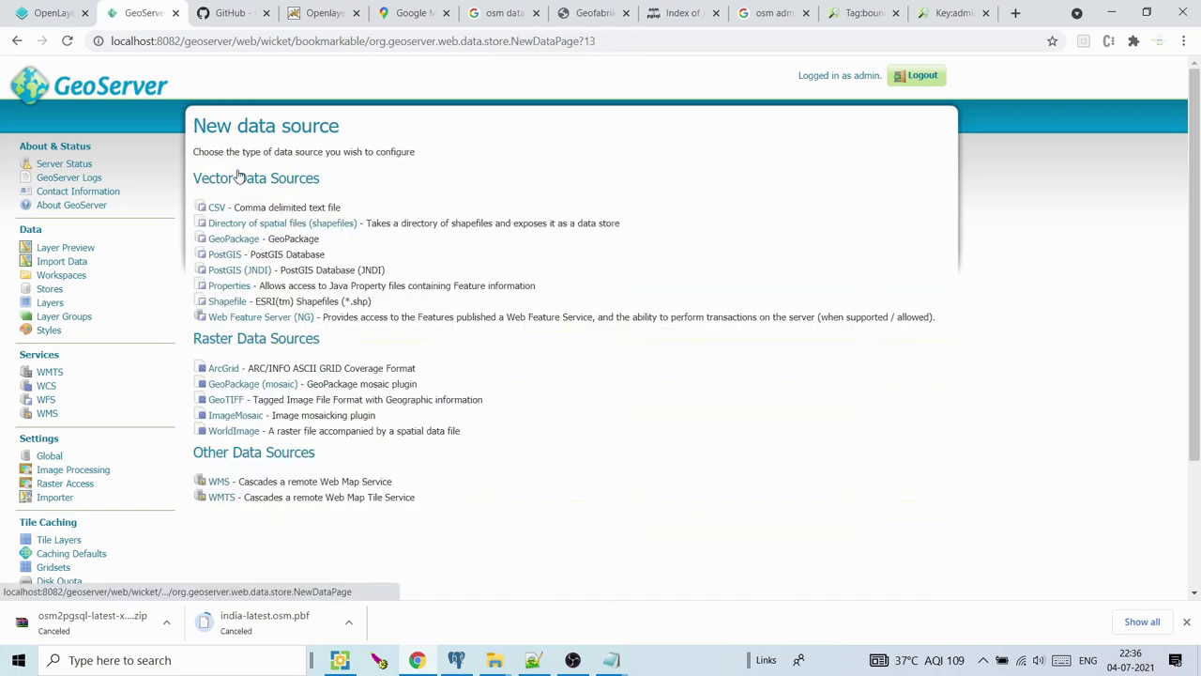
click(226, 256)
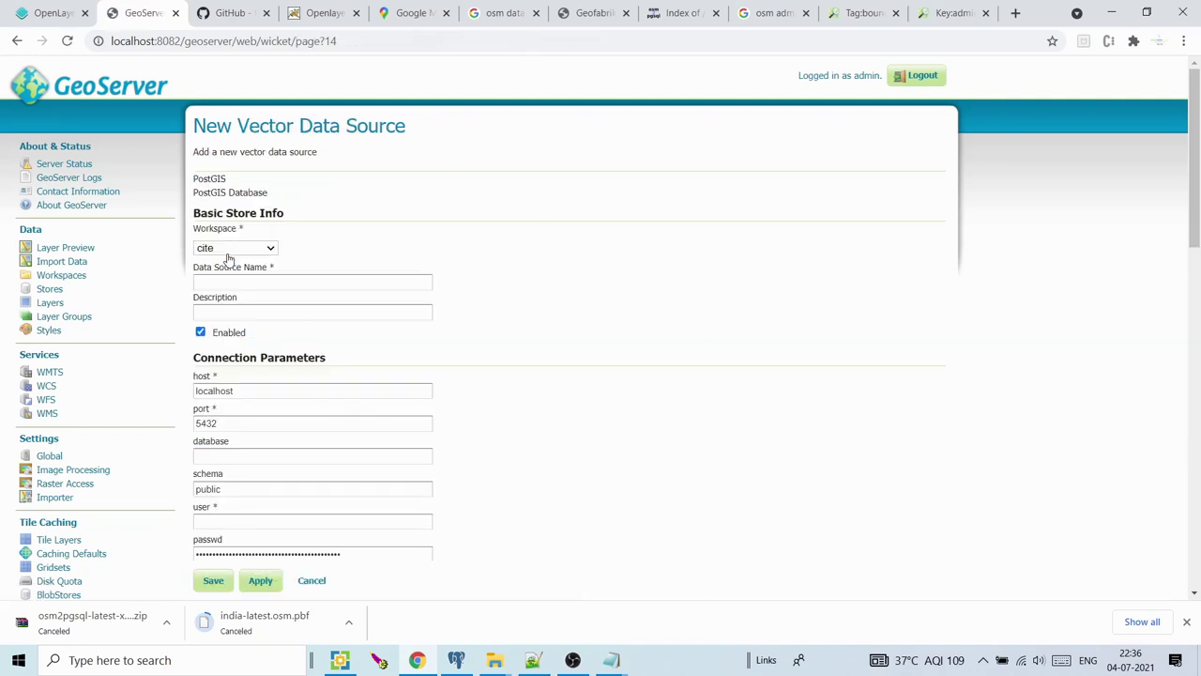
click(244, 248)
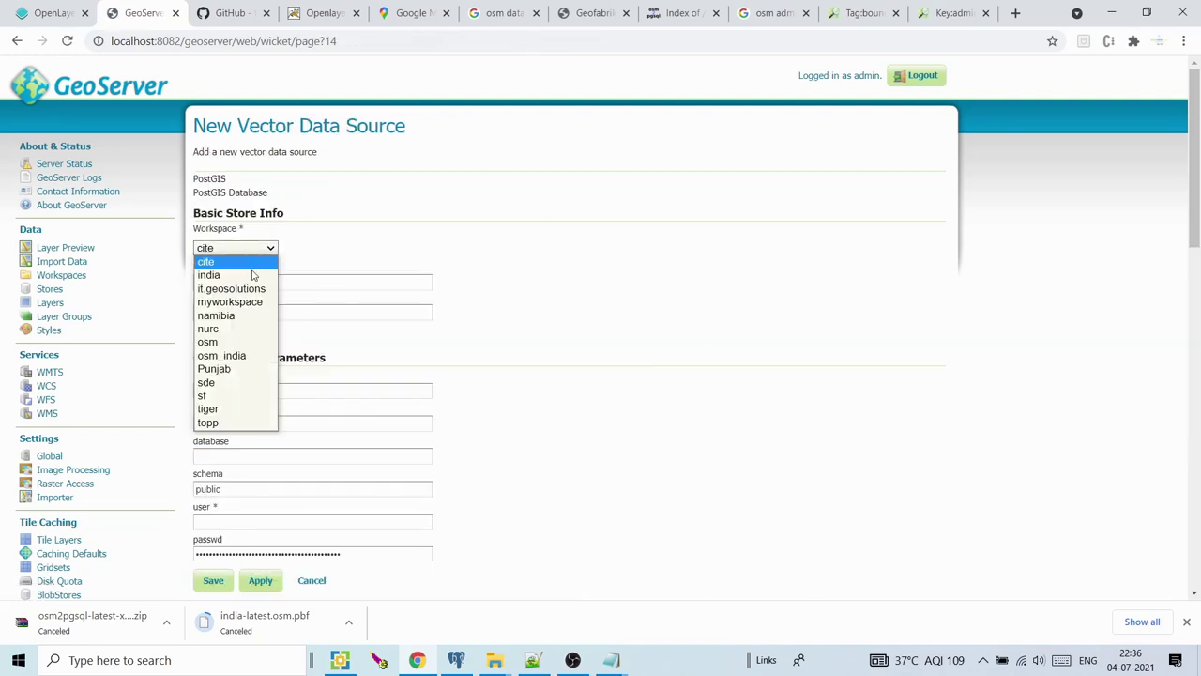
click(239, 344)
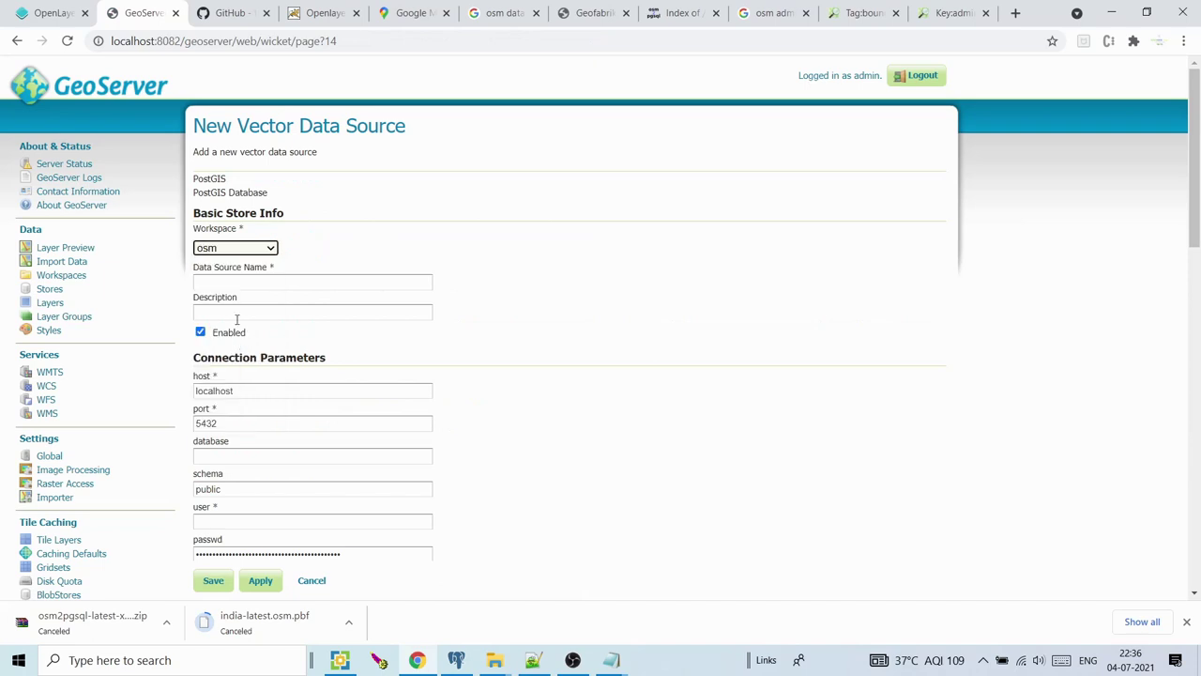
click(236, 280)
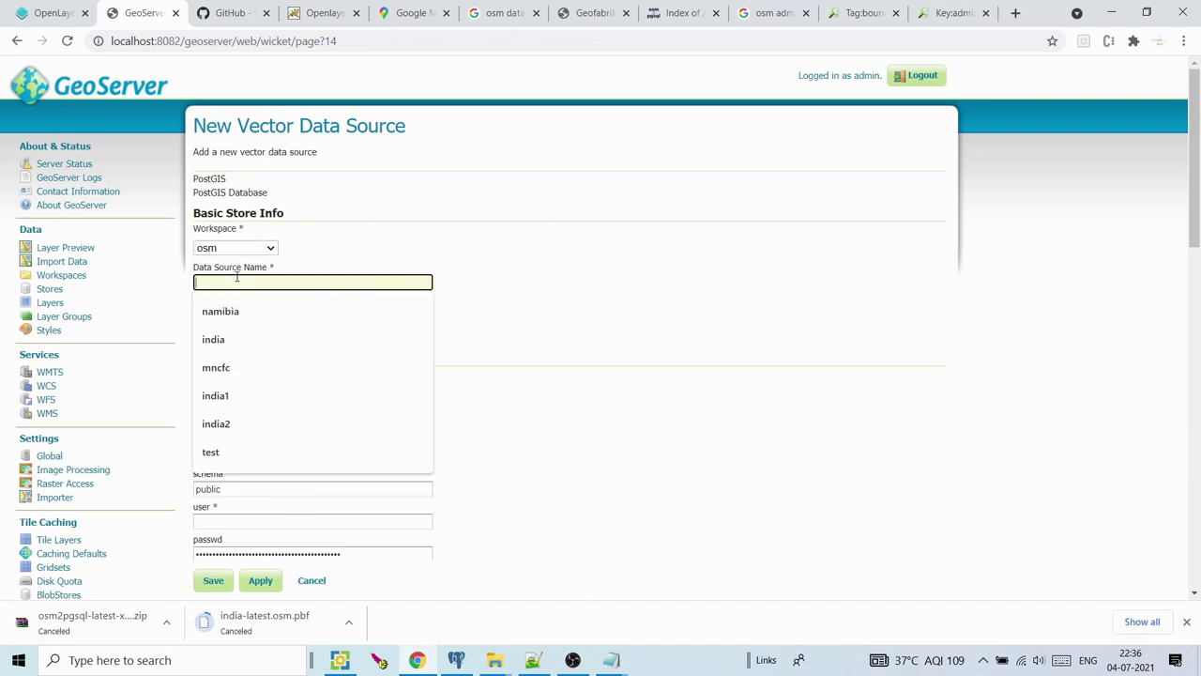
text(osm)
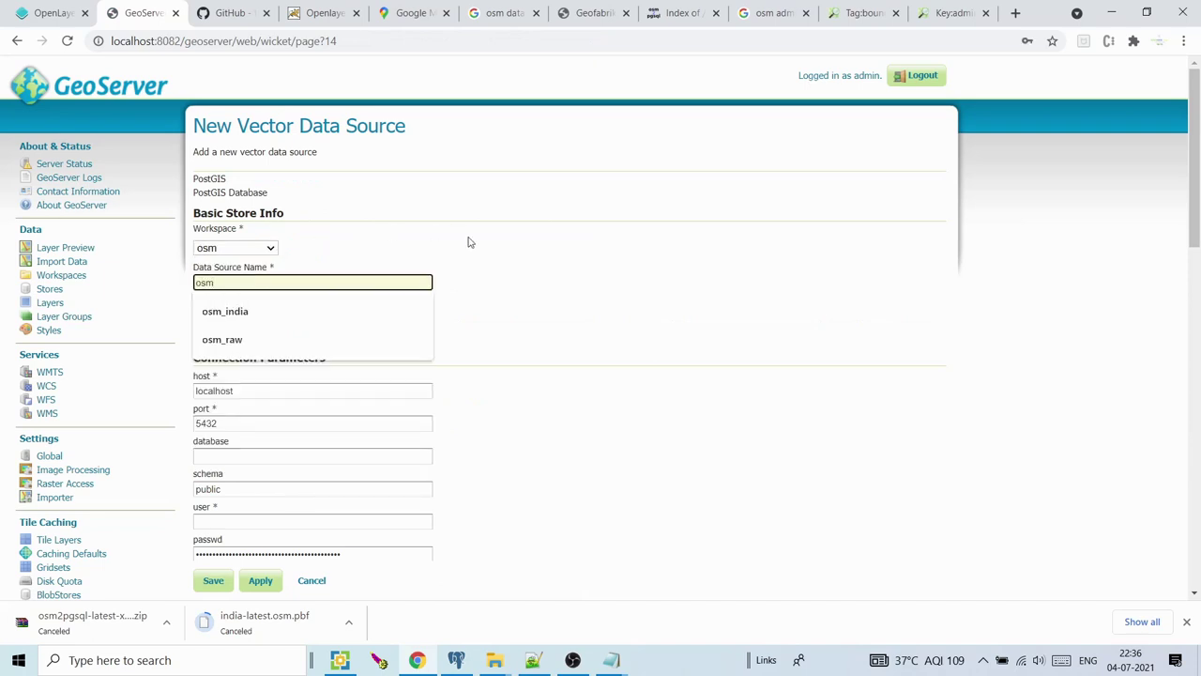
click(469, 242)
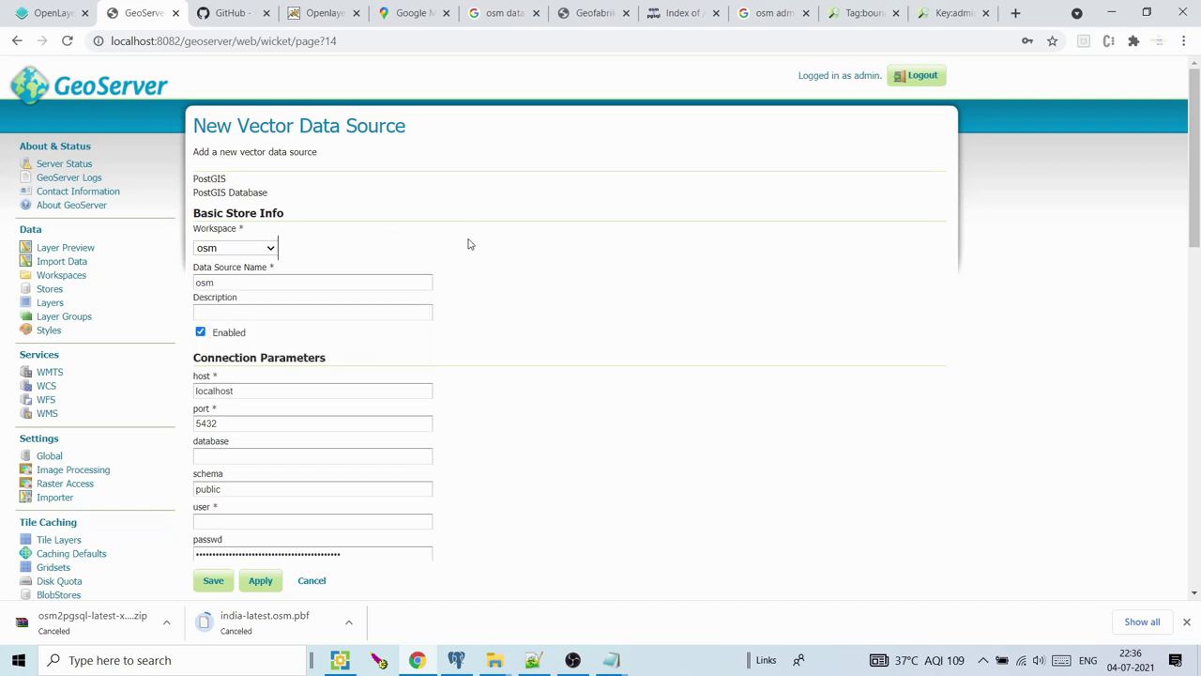
Set the store's port to 5433, database to osm_india and schema to osm
click(241, 423)
key(BackSpace)
text(3)
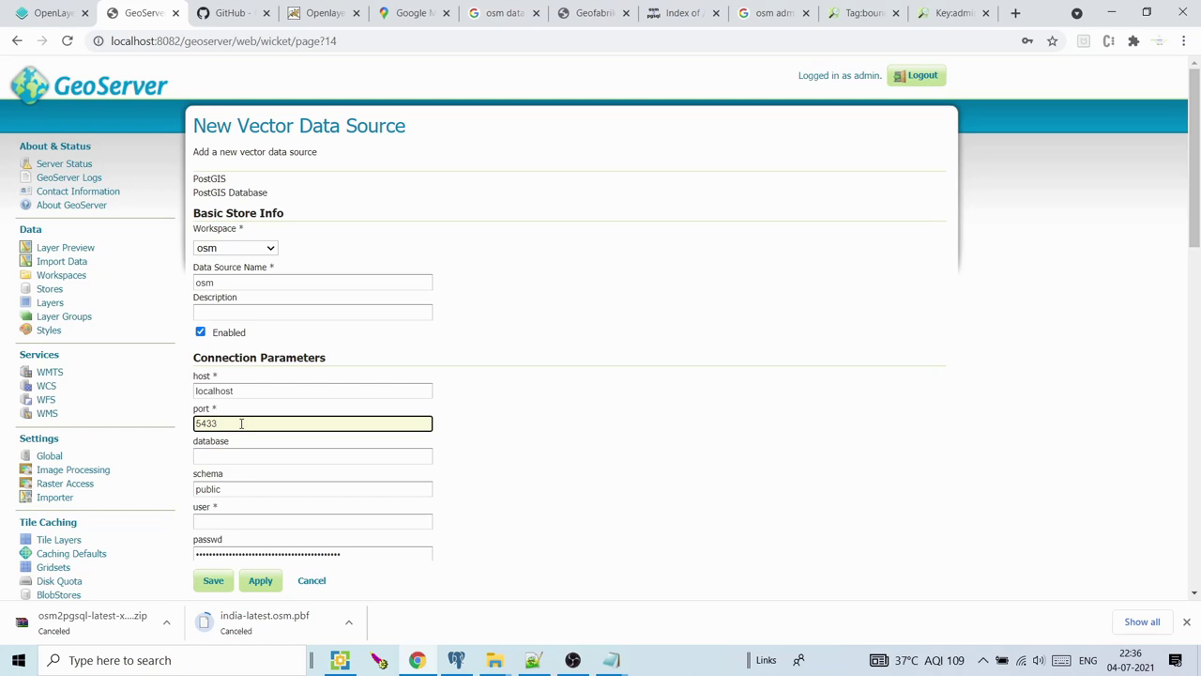
scroll(1149, 247, down, 2)
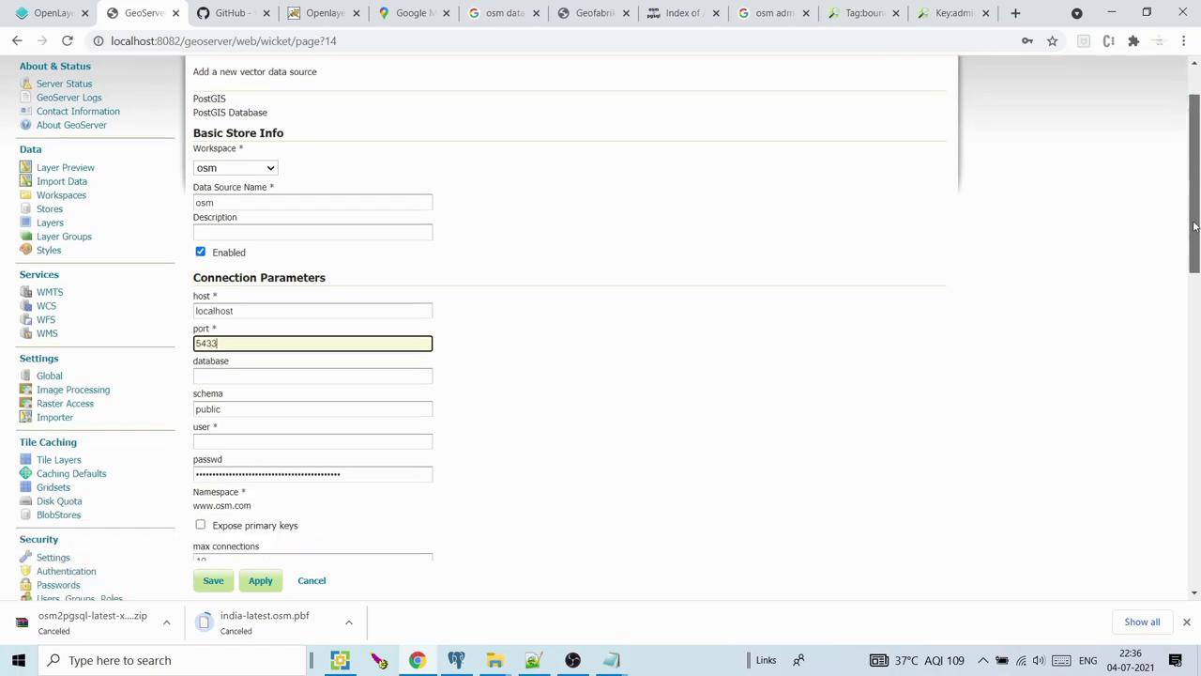
click(289, 334)
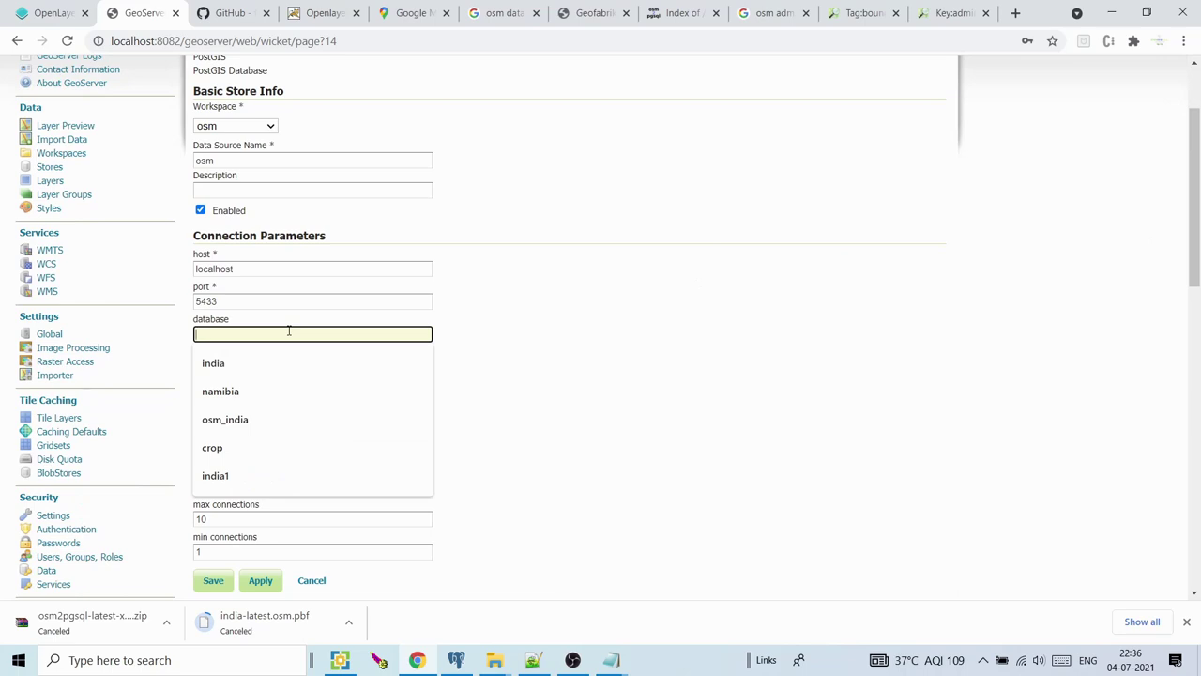
click(242, 420)
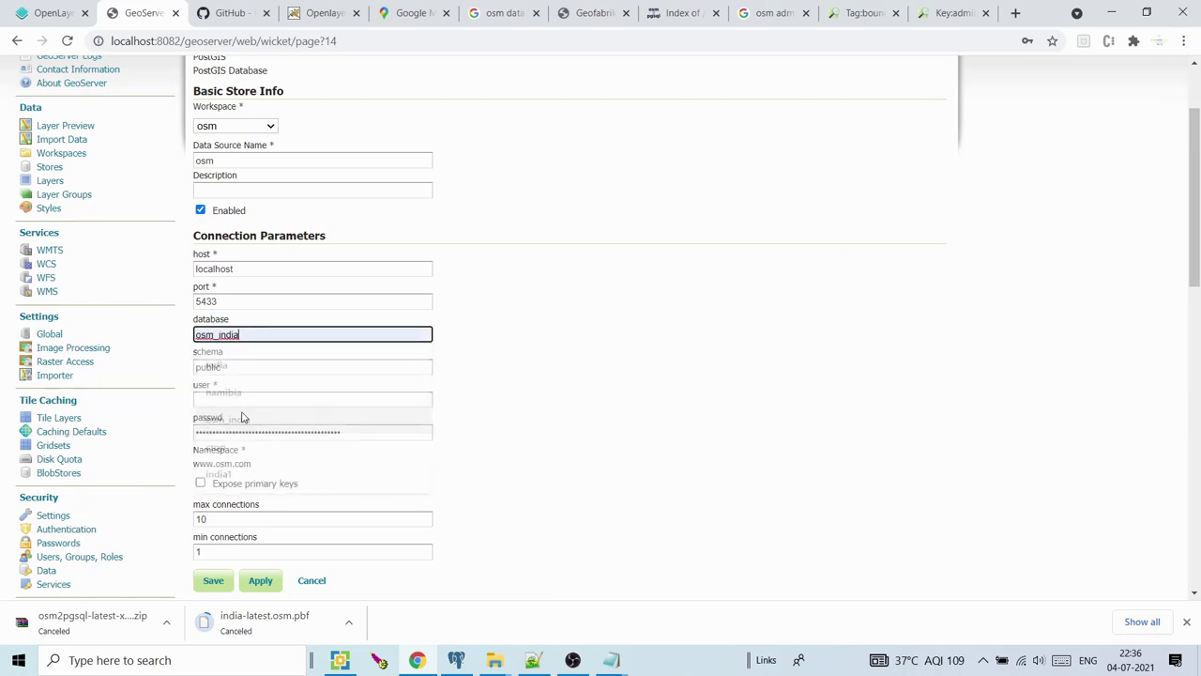
drag(248, 367, 195, 374)
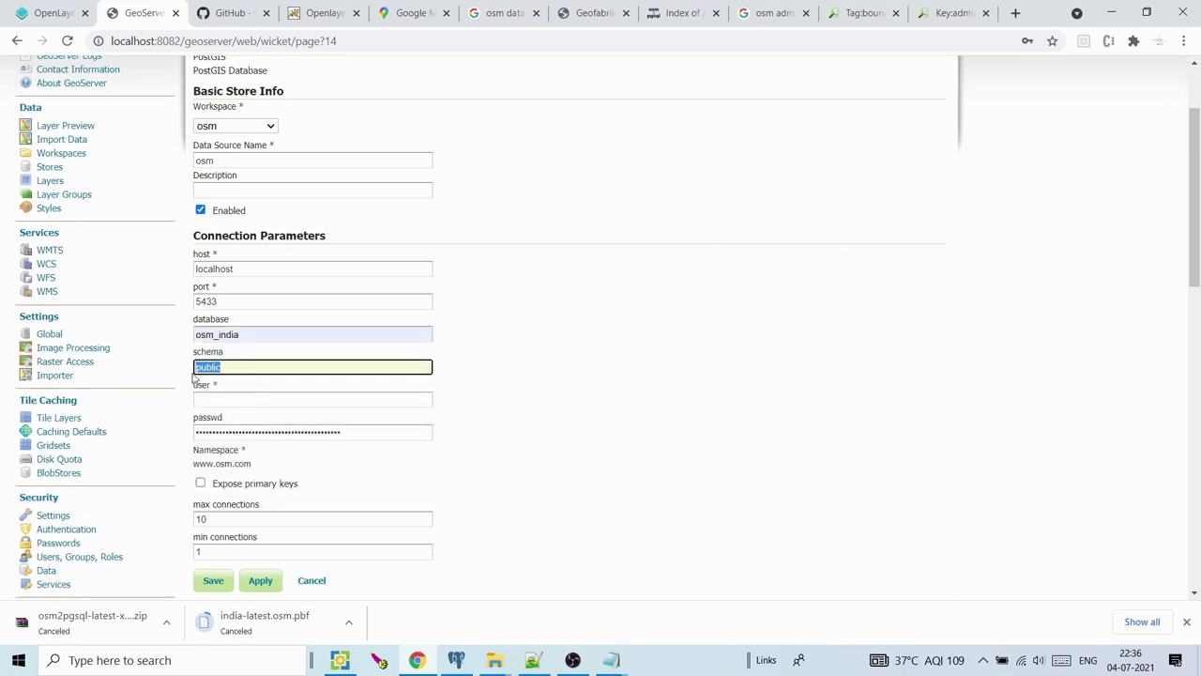
text(osm)
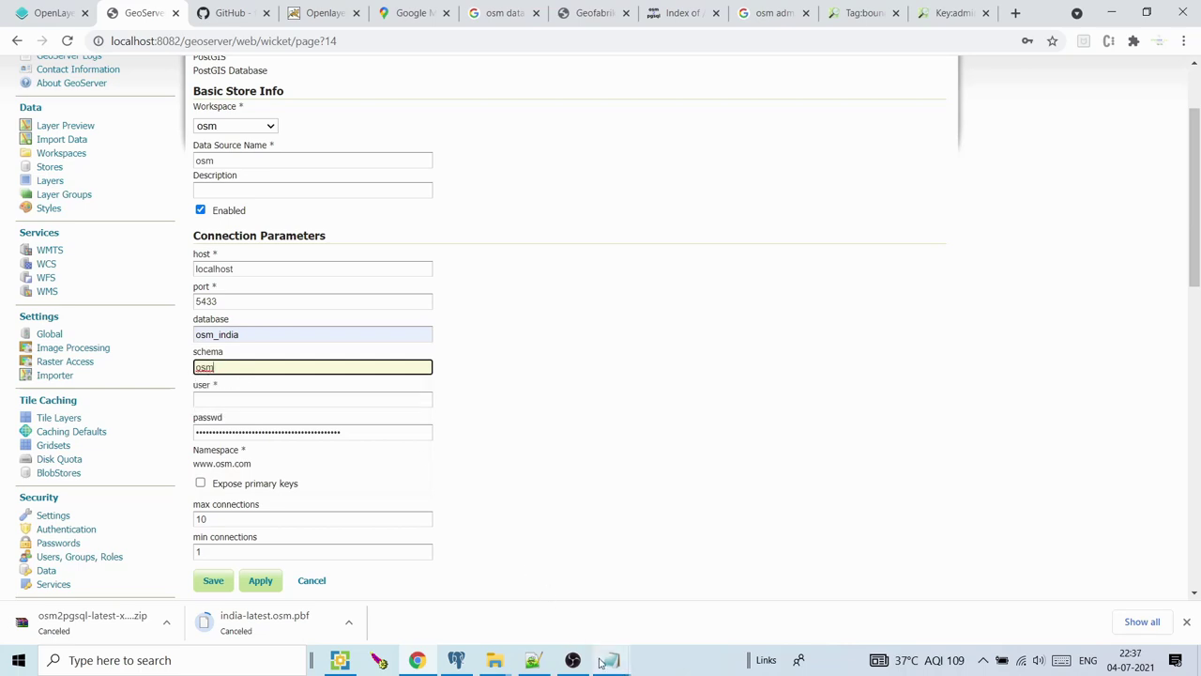
mouse_move(600, 663)
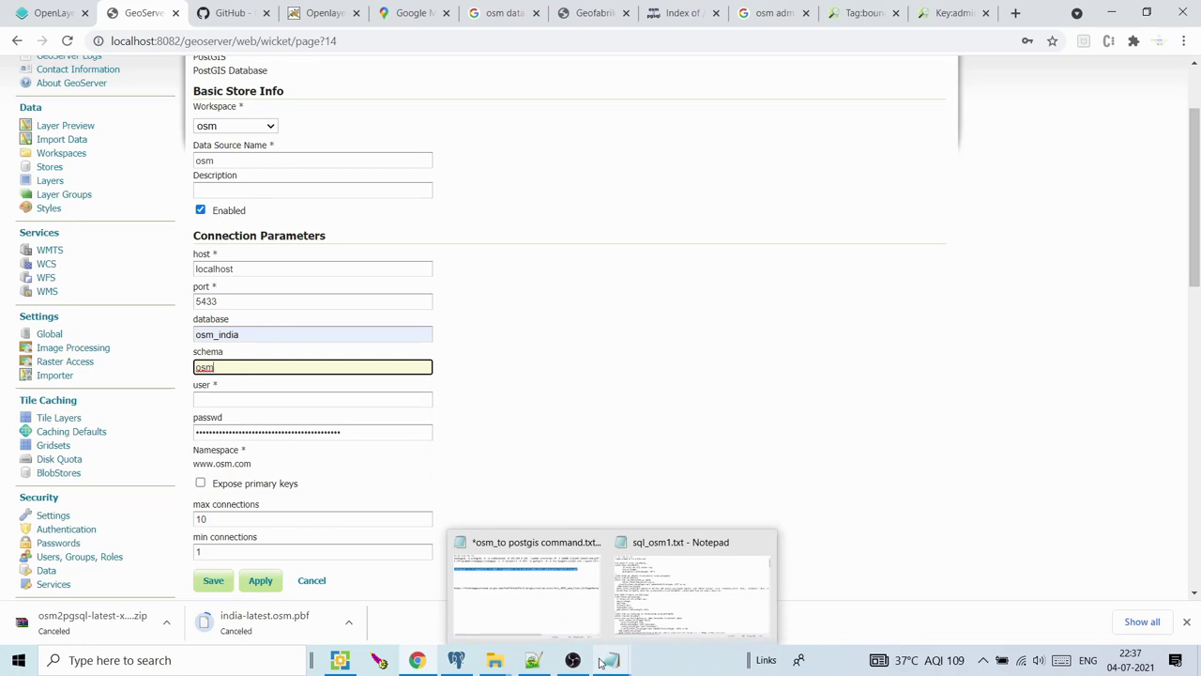
Enter the database user and password, expose primary keys, save, and publish water
click(274, 402)
text(postgres)
key(Tab)
text(p)
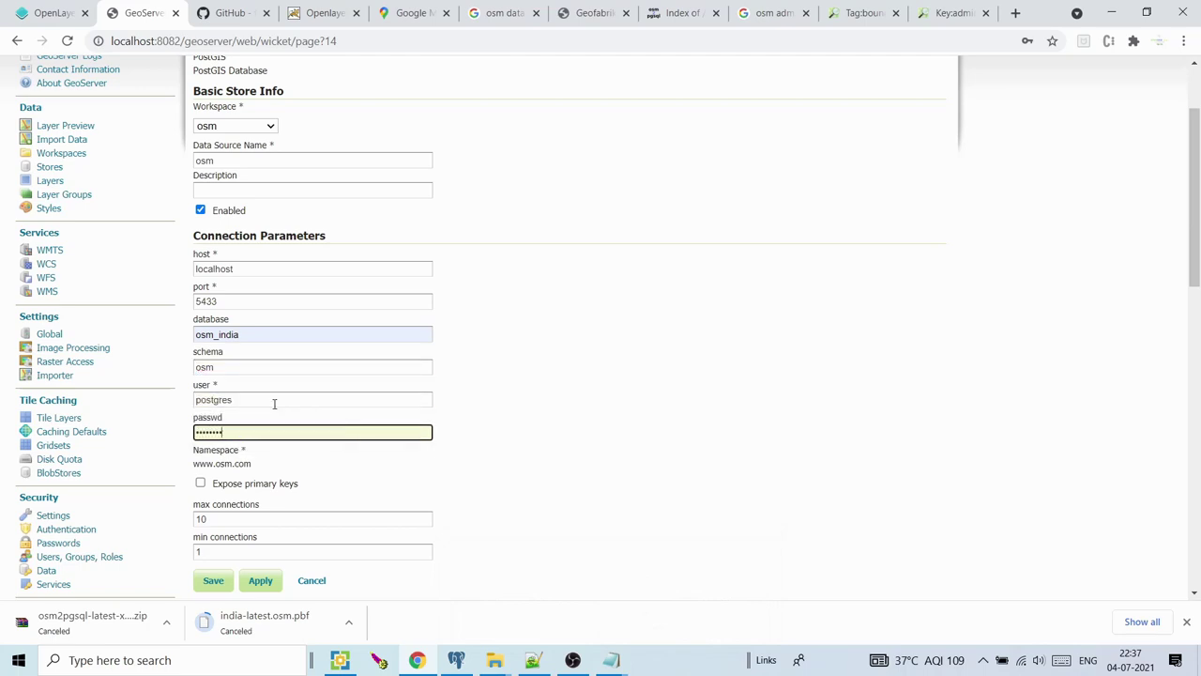
click(200, 482)
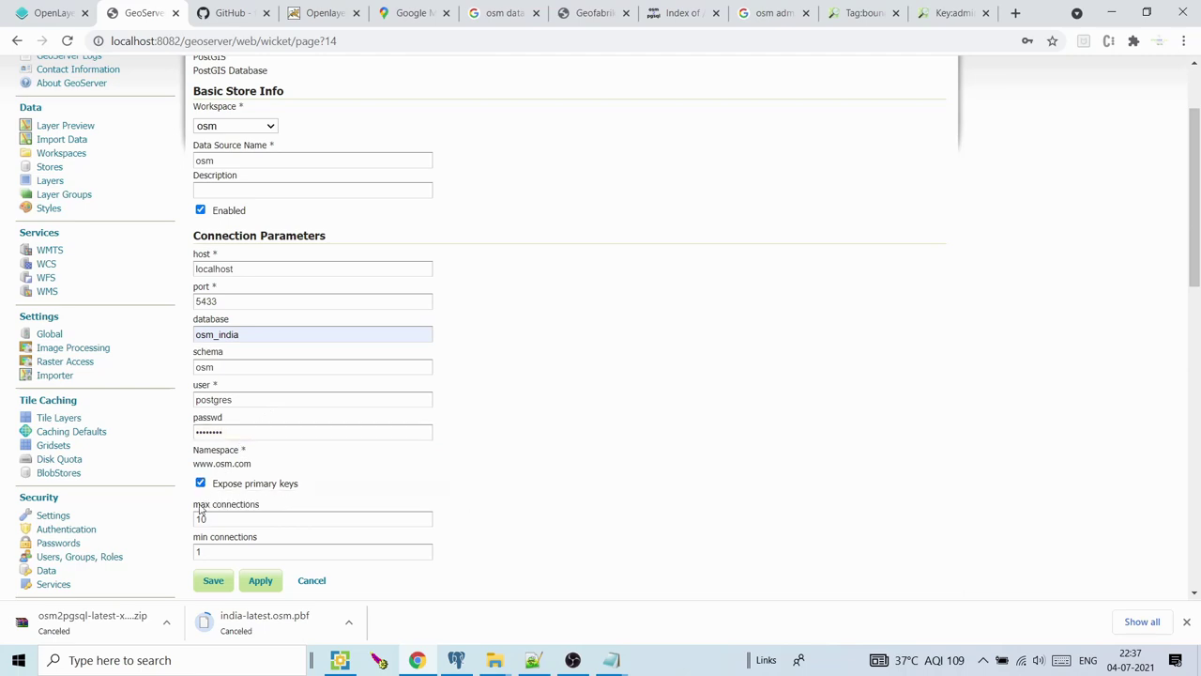
click(213, 580)
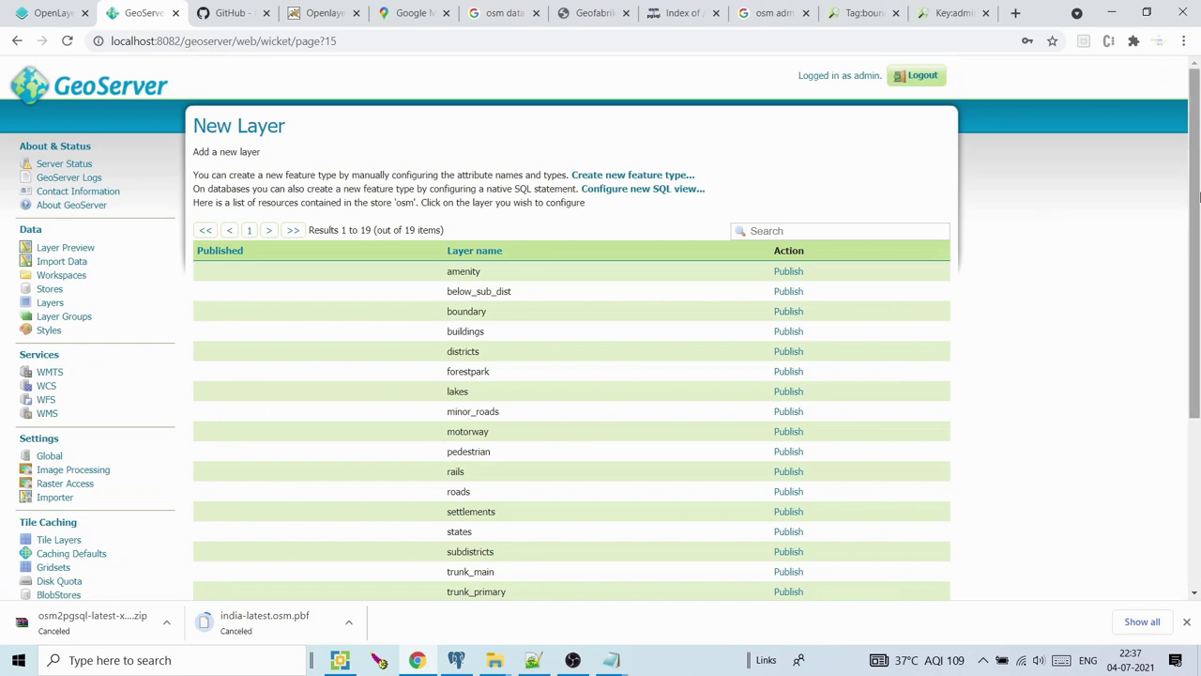
drag(1198, 197, 1198, 255)
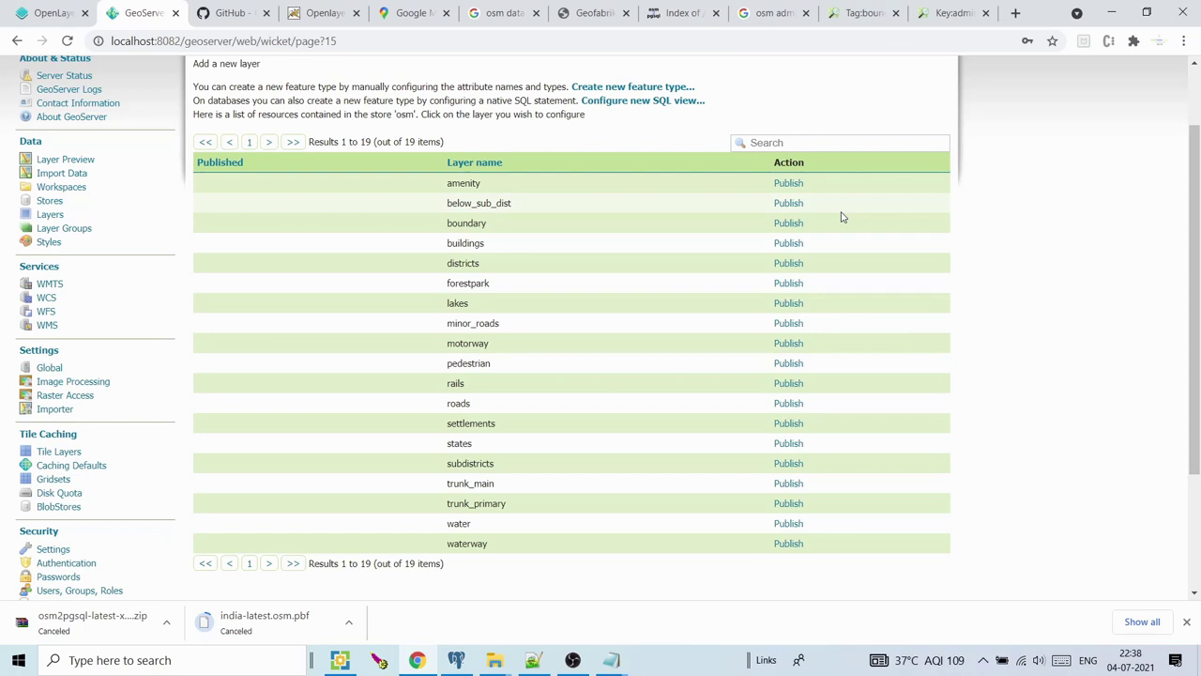
click(788, 526)
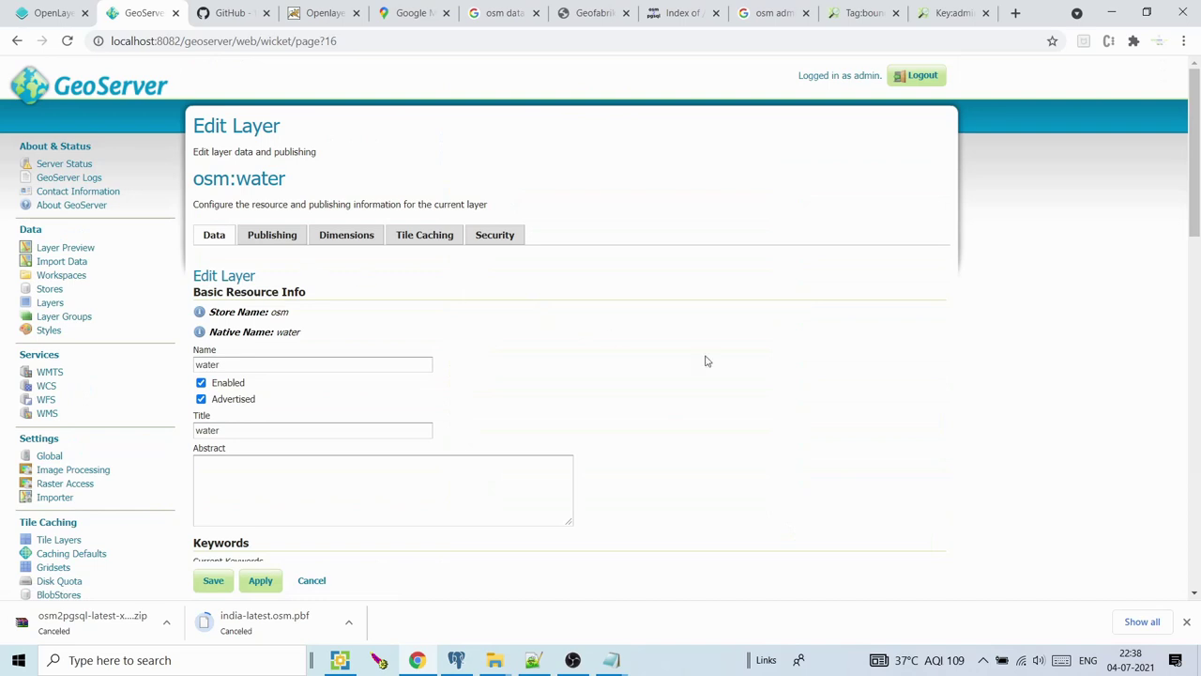
Review the water layer's name and title, then try EPSG:4326 as declared SRS
drag(1194, 213, 1194, 246)
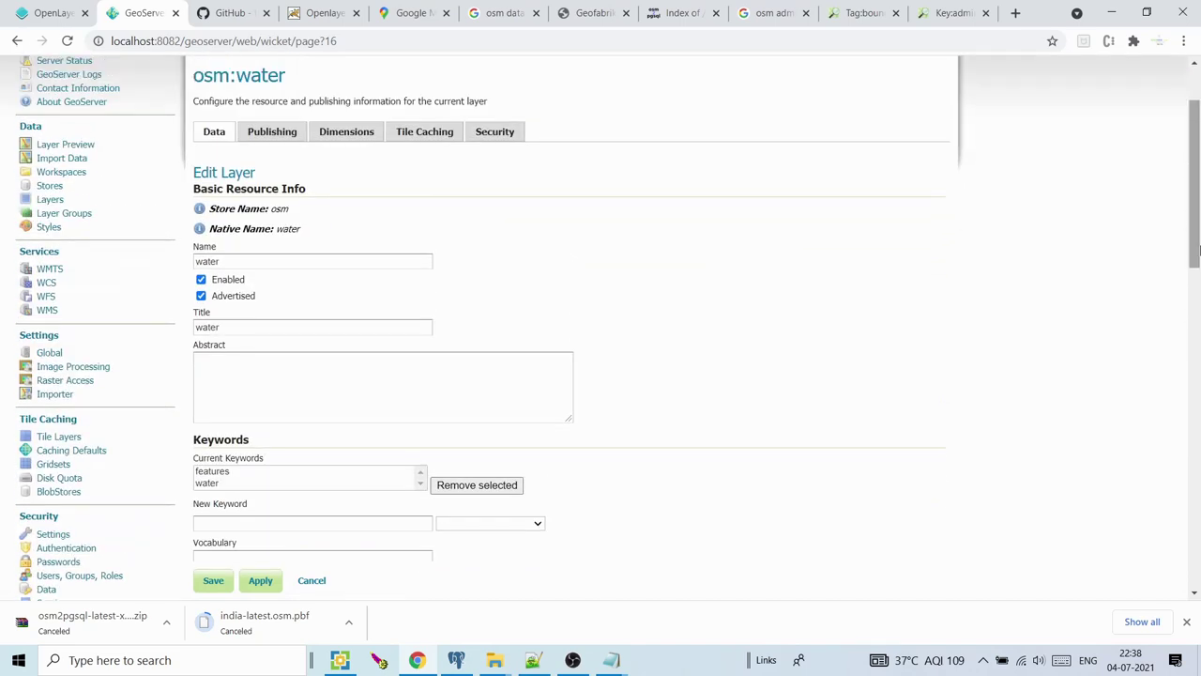
click(291, 260)
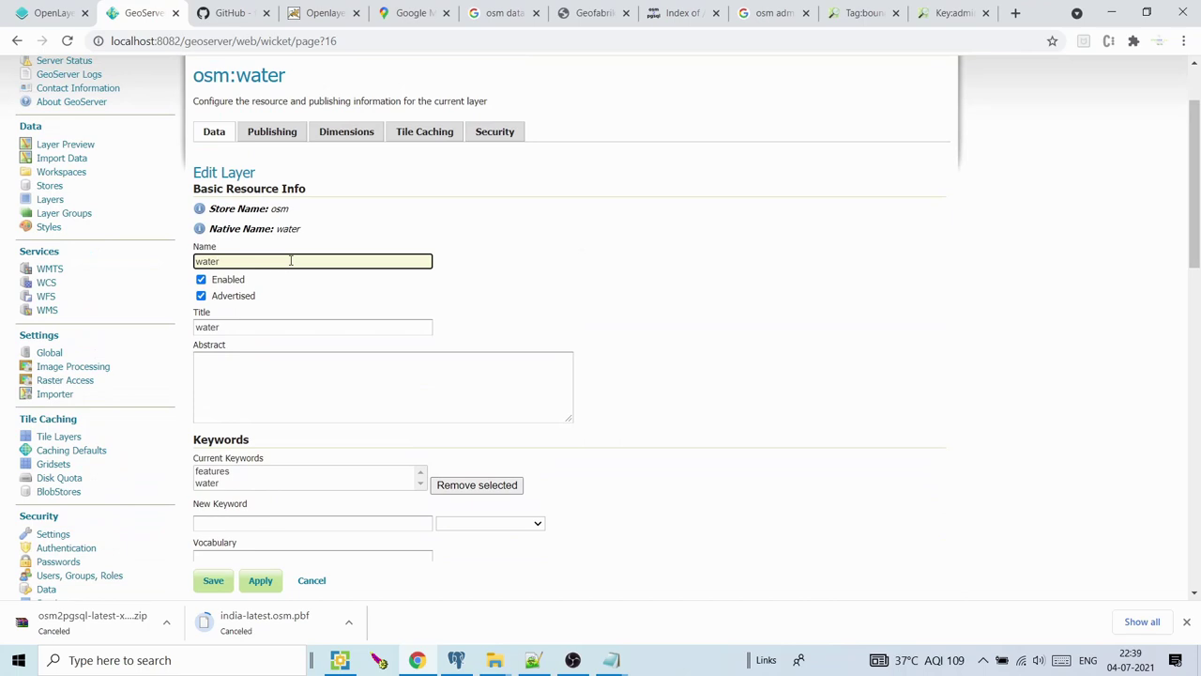
key(ctrl+a)
click(240, 331)
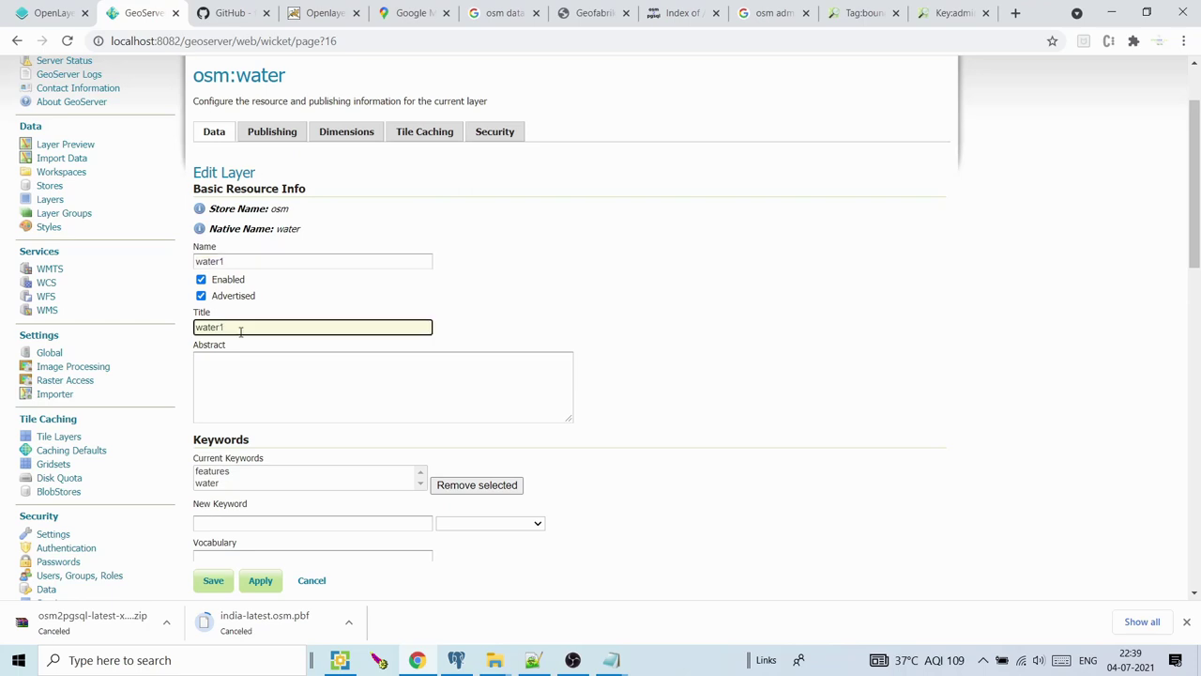
drag(1199, 169, 1199, 278)
click(278, 430)
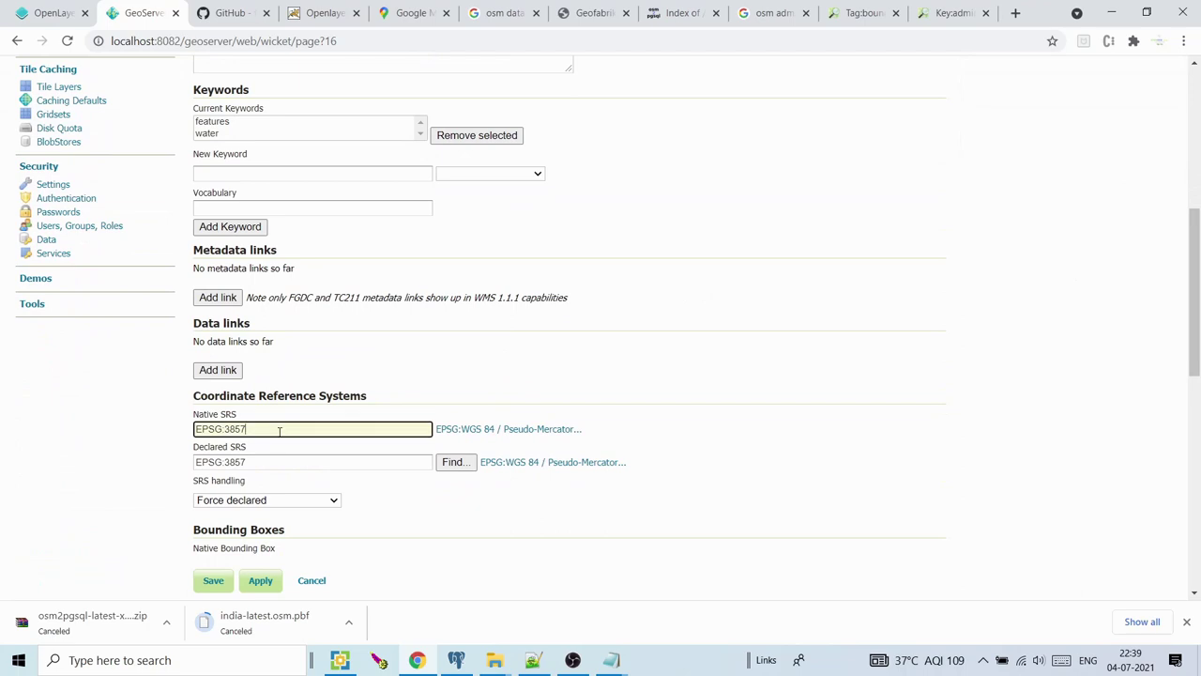
click(279, 460)
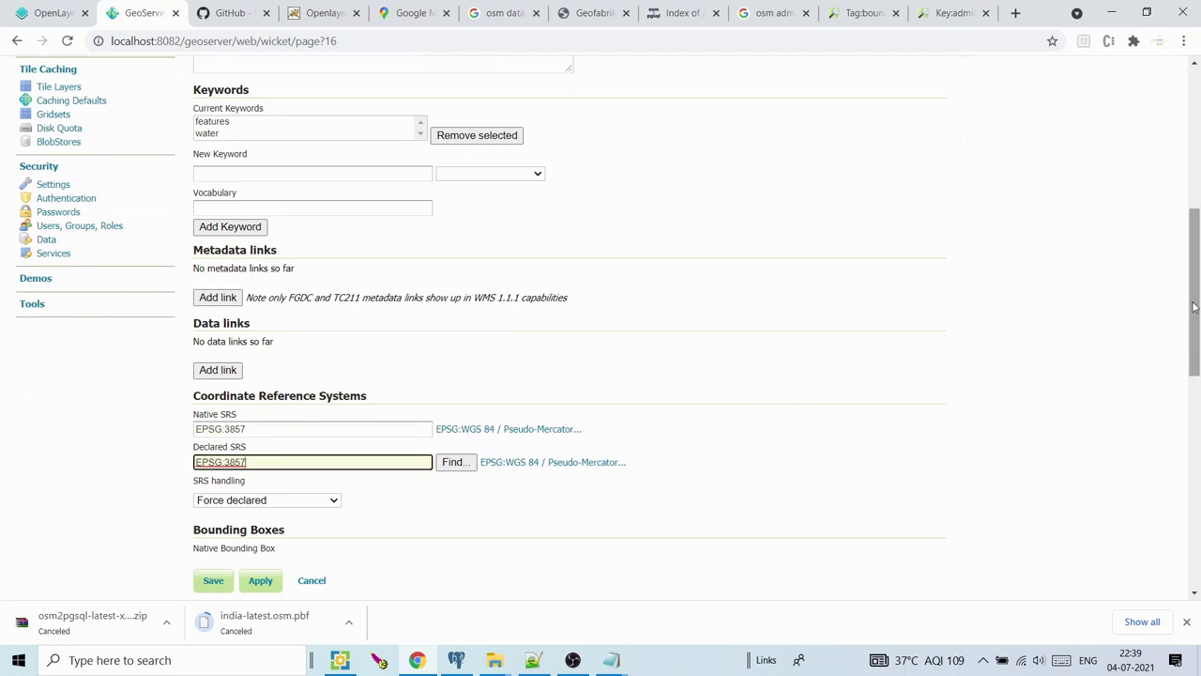
drag(1197, 310, 1198, 347)
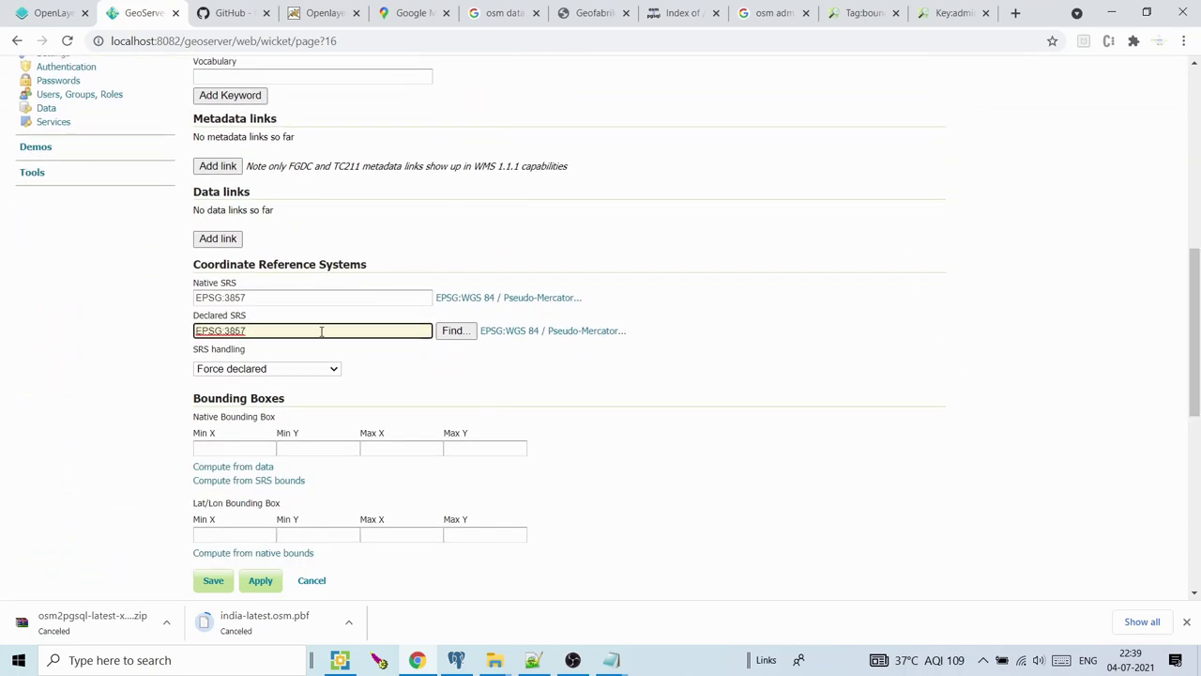
key(BackSpace)
key(BackSpace)
key(BackSpace)
key(BackSpace)
key(BackSpace)
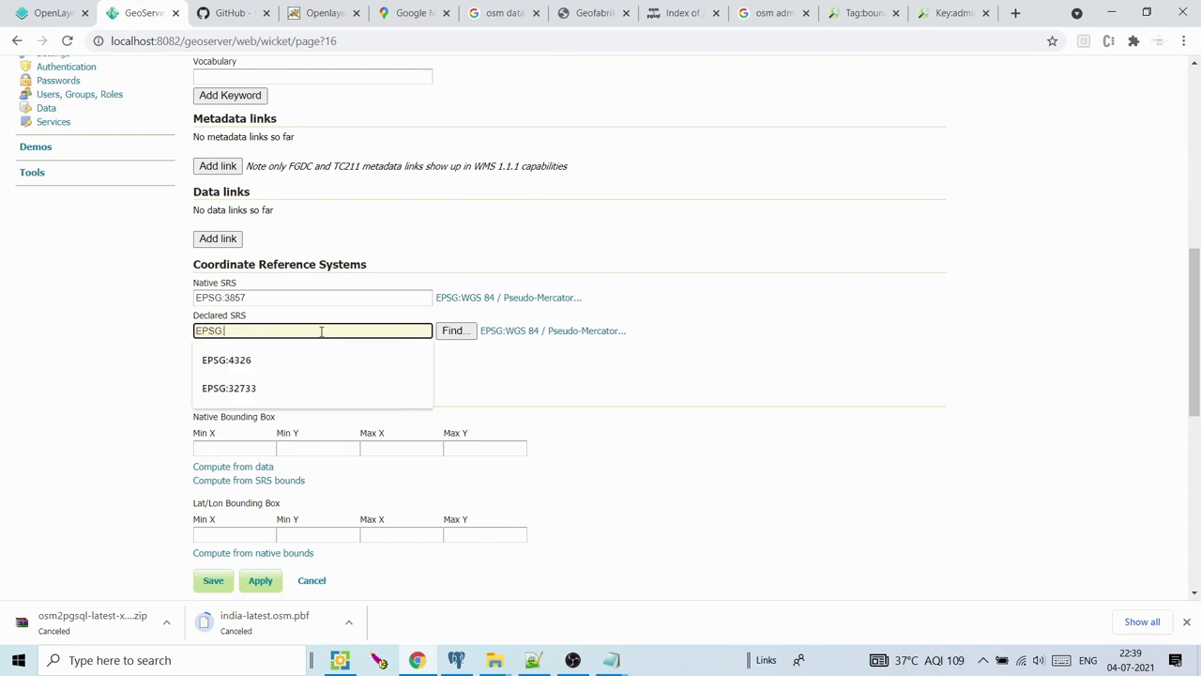
text(48)
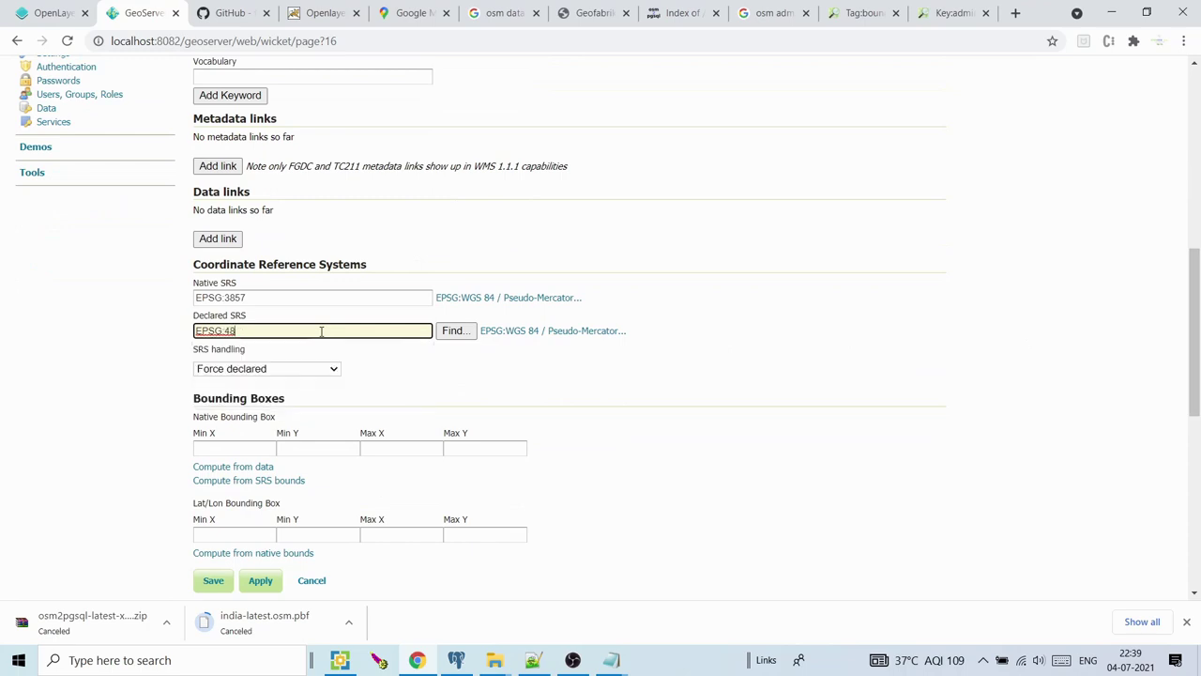
key(BackSpace)
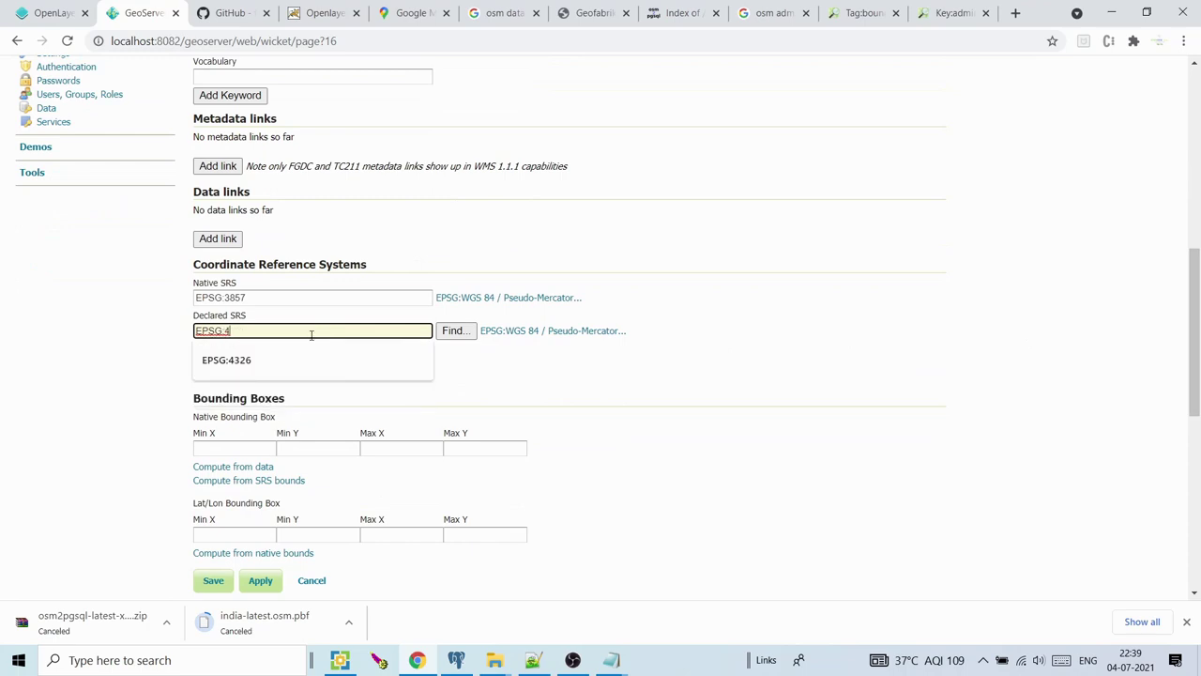
click(273, 361)
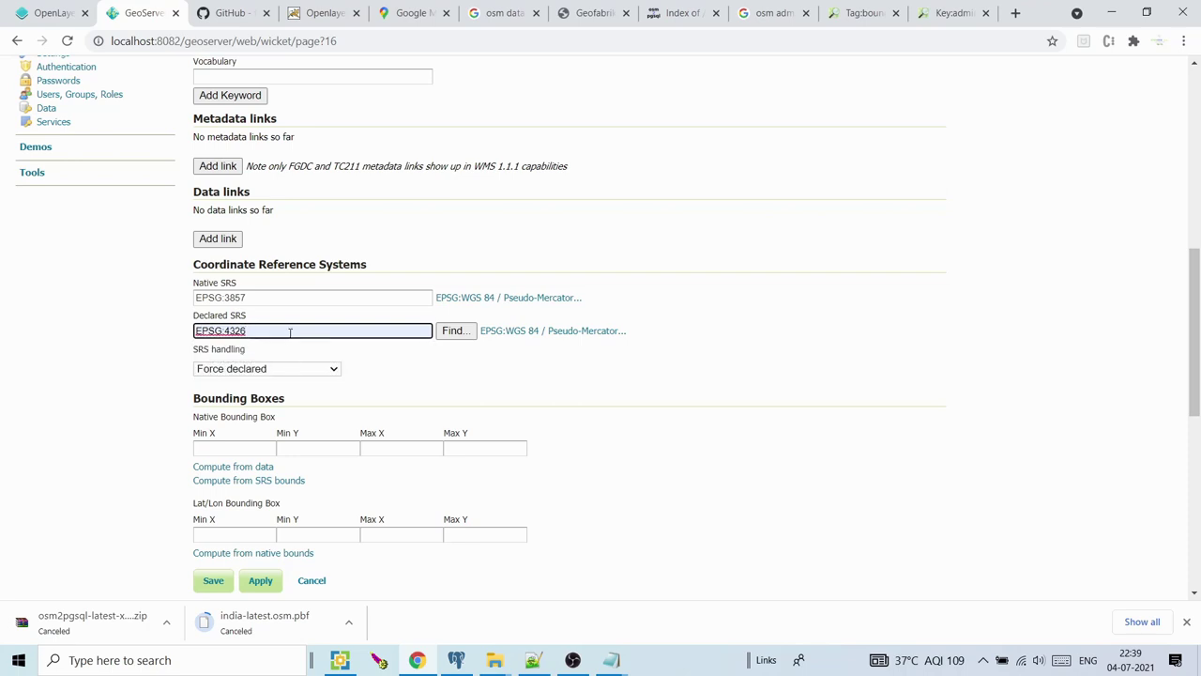
Change the layer's declared SRS to EPSG:3857
click(280, 369)
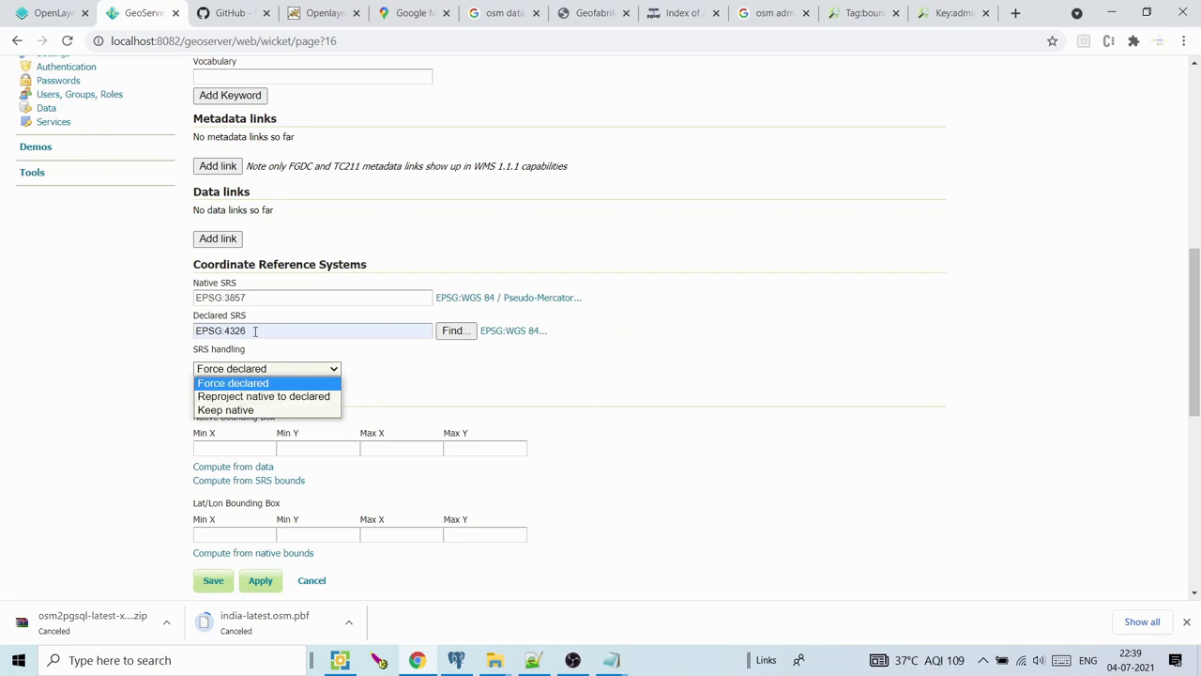
drag(225, 293, 247, 306)
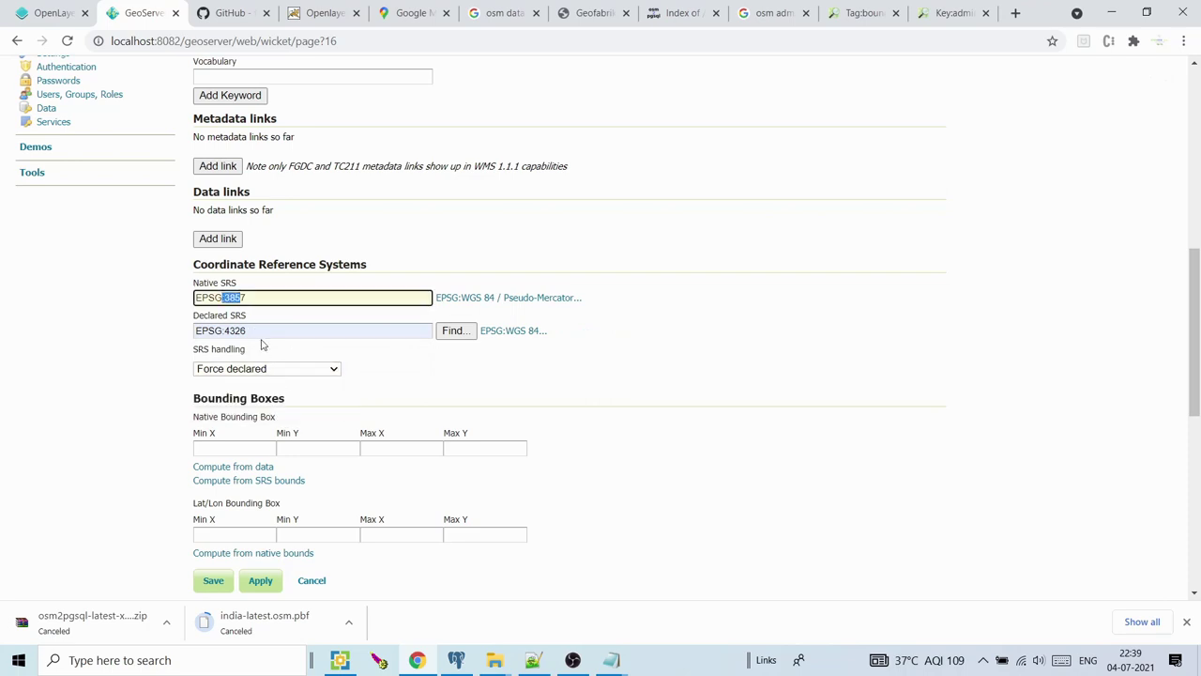
click(274, 368)
click(281, 397)
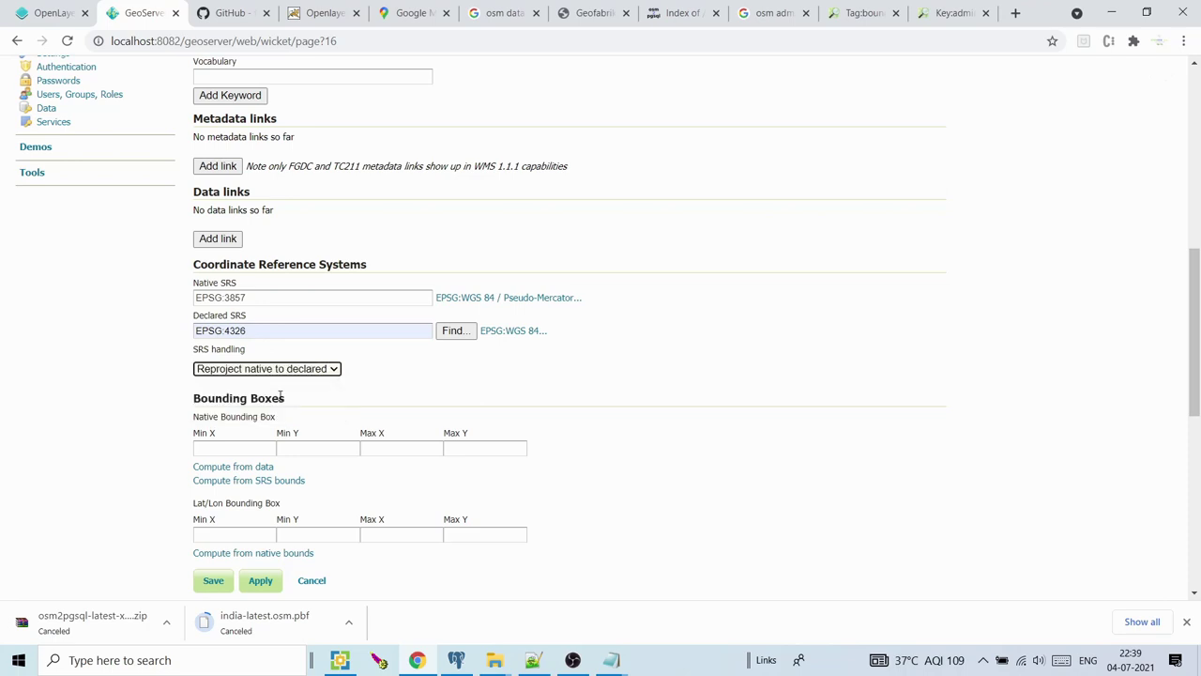
drag(272, 330, 225, 326)
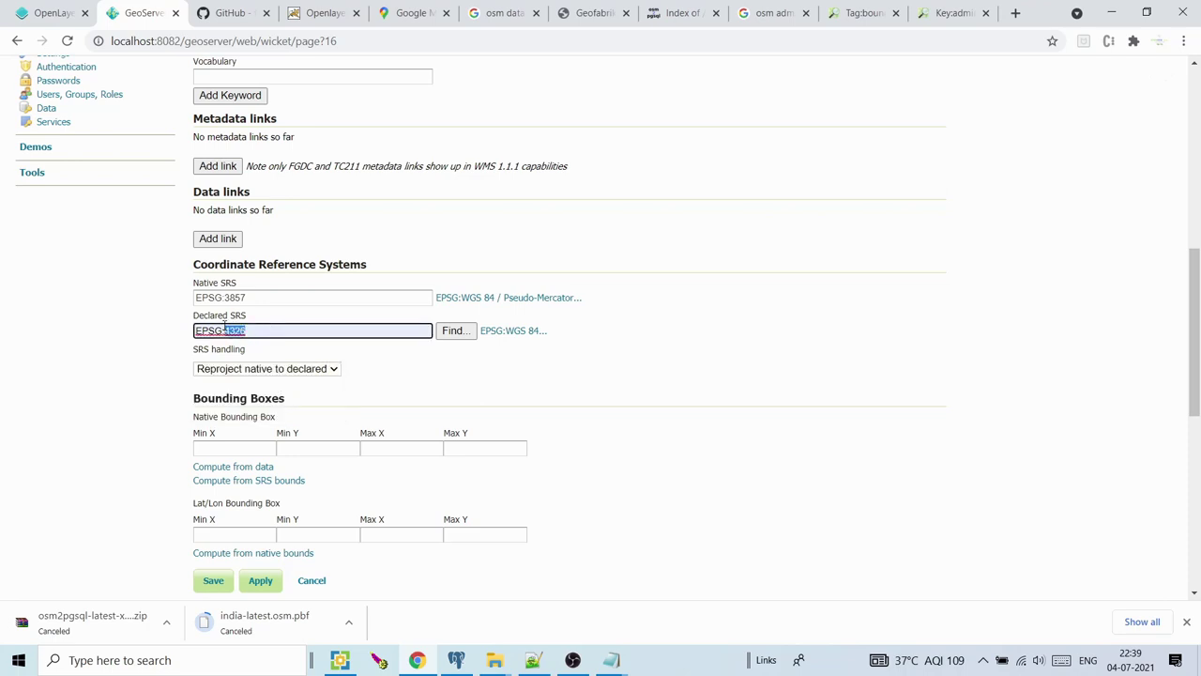
key(BackSpace)
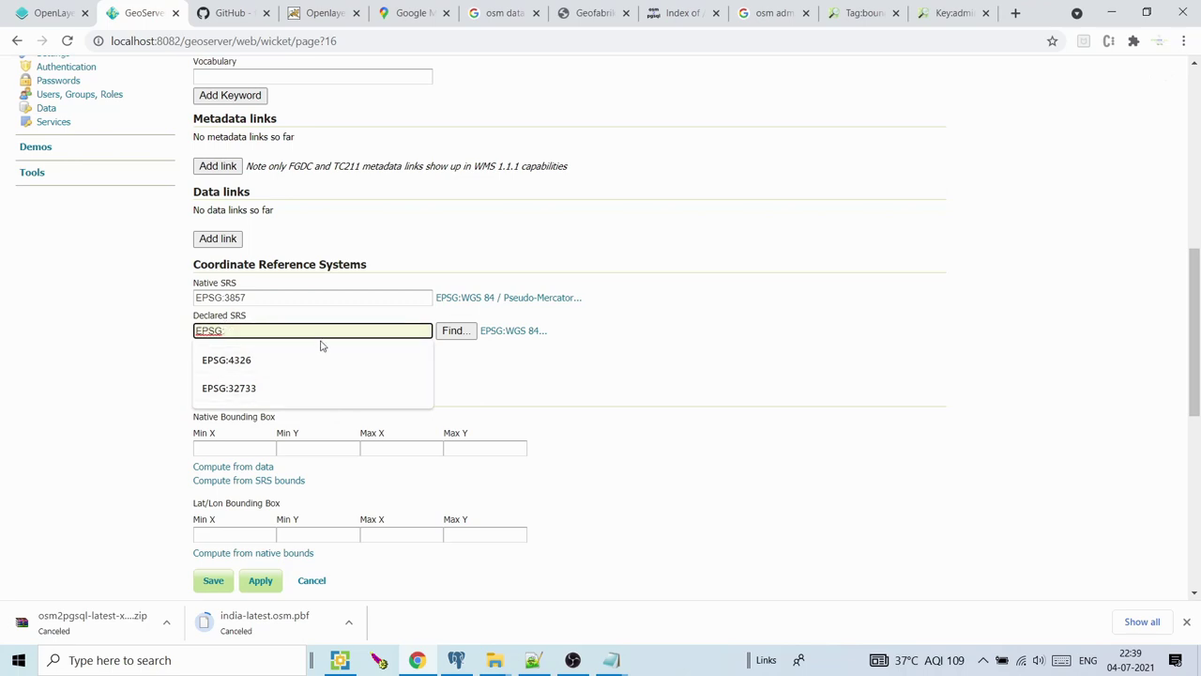
text(3857)
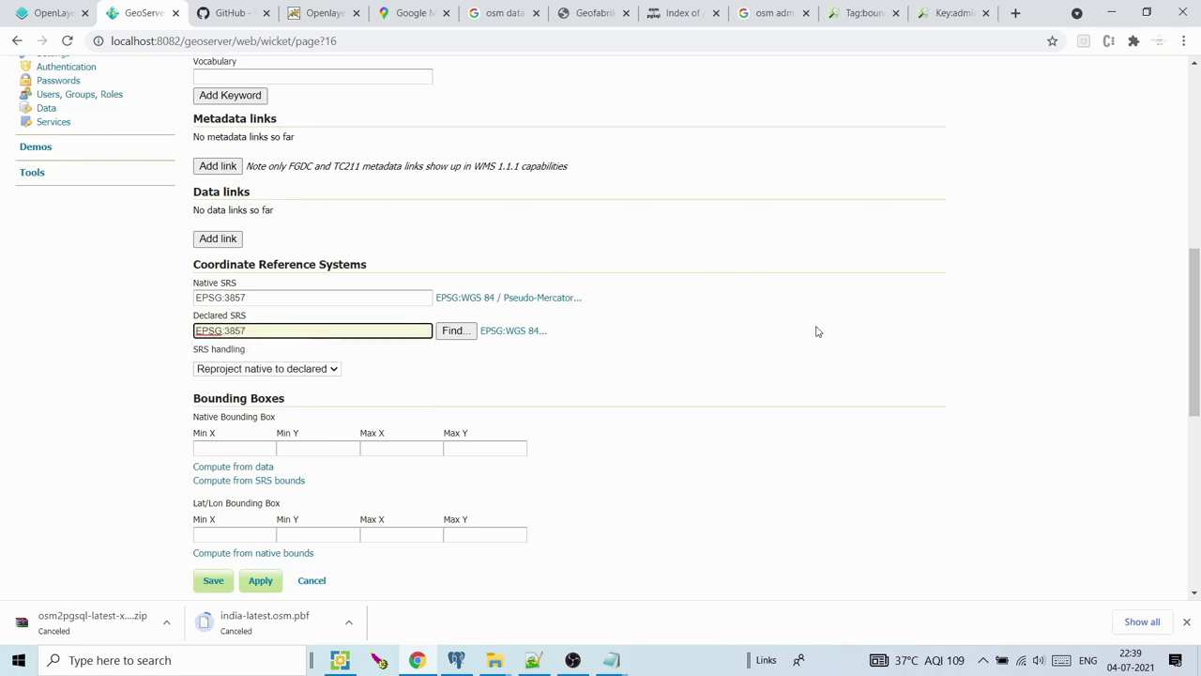
click(303, 397)
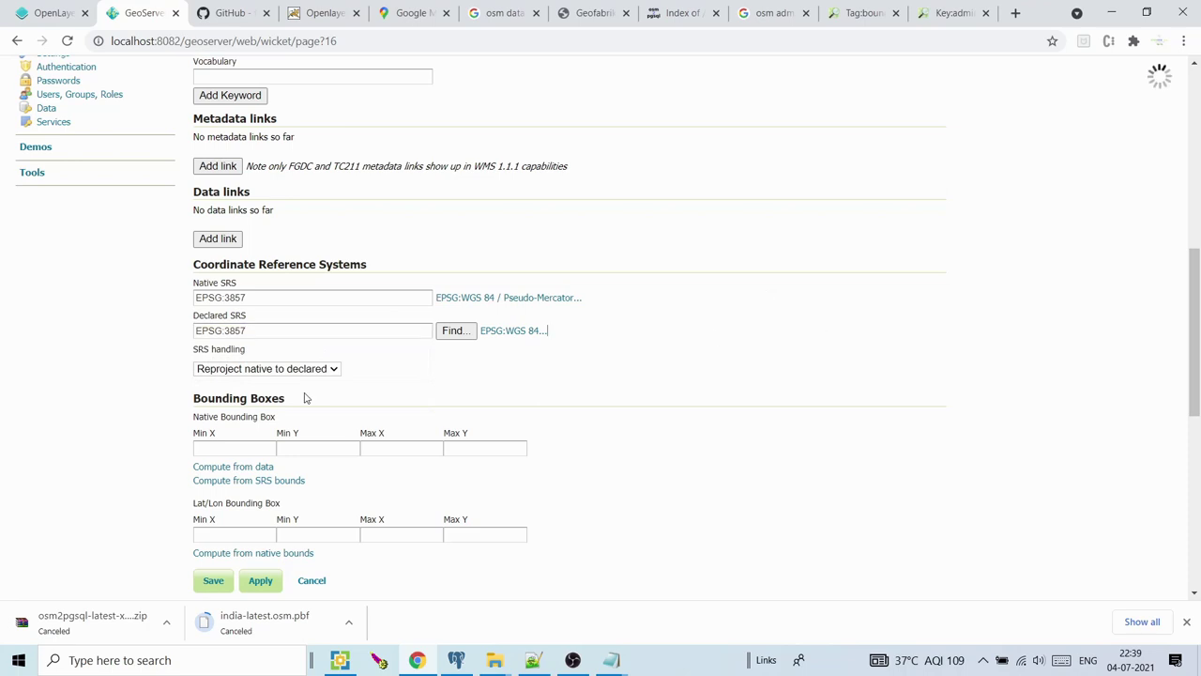
Choose Keep native SRS handling, compute both bounding boxes, and save the layer
click(288, 372)
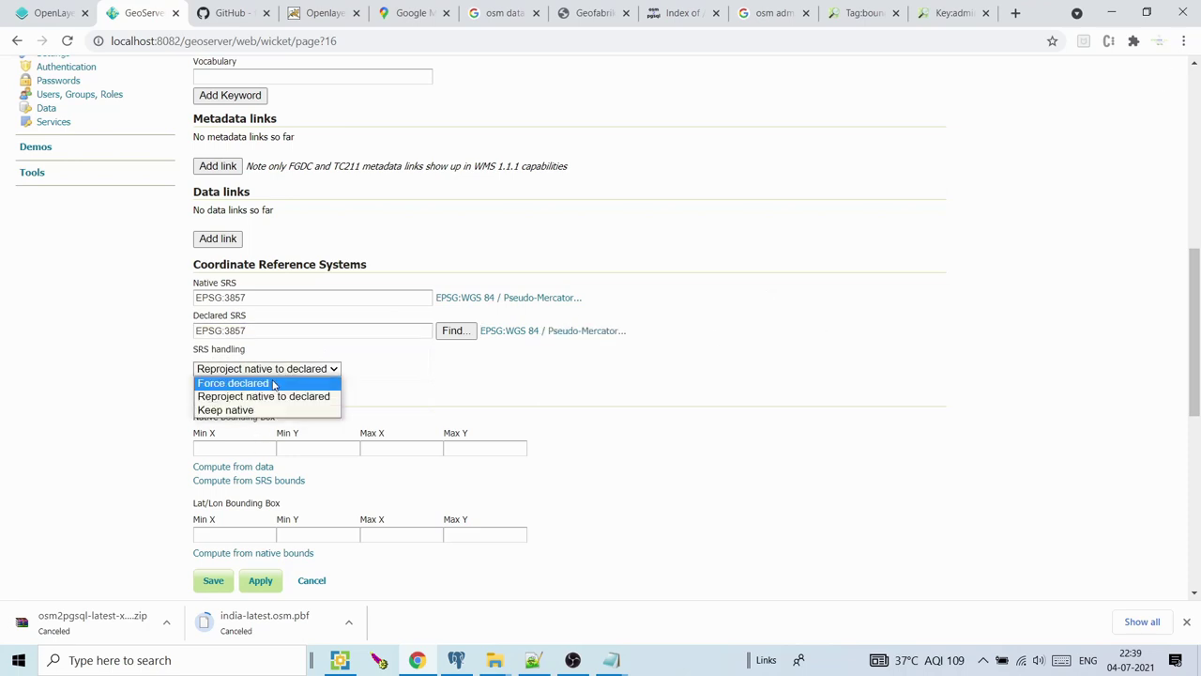
click(271, 383)
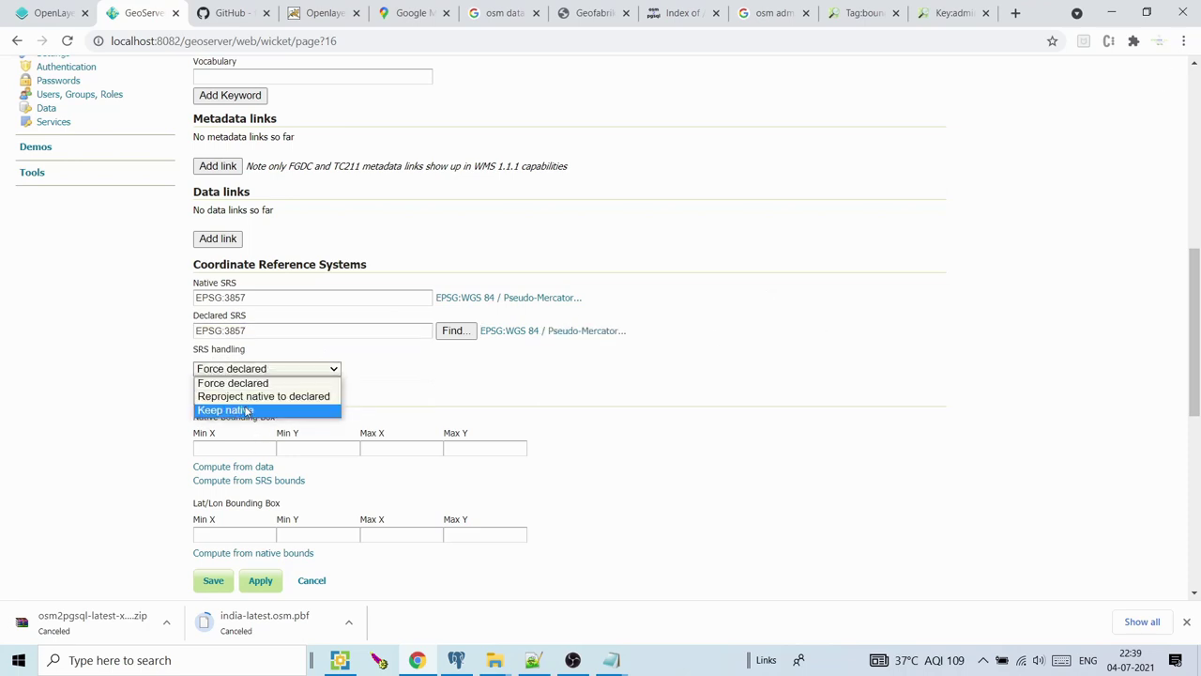
click(248, 410)
click(234, 466)
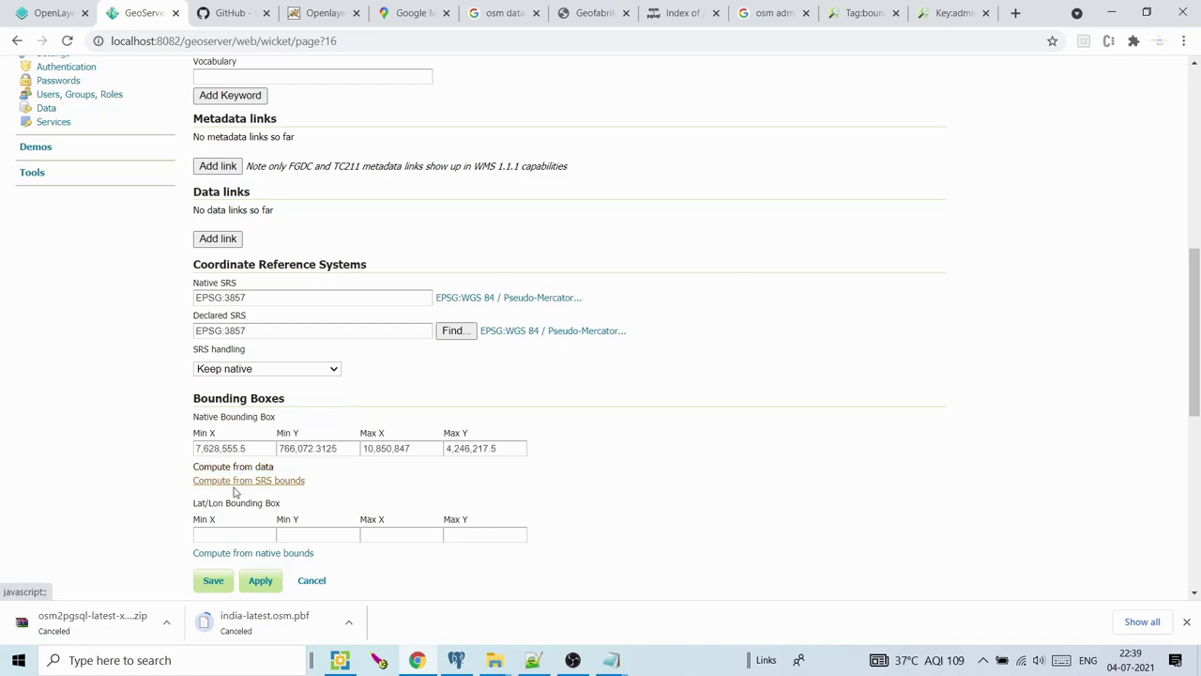
click(233, 552)
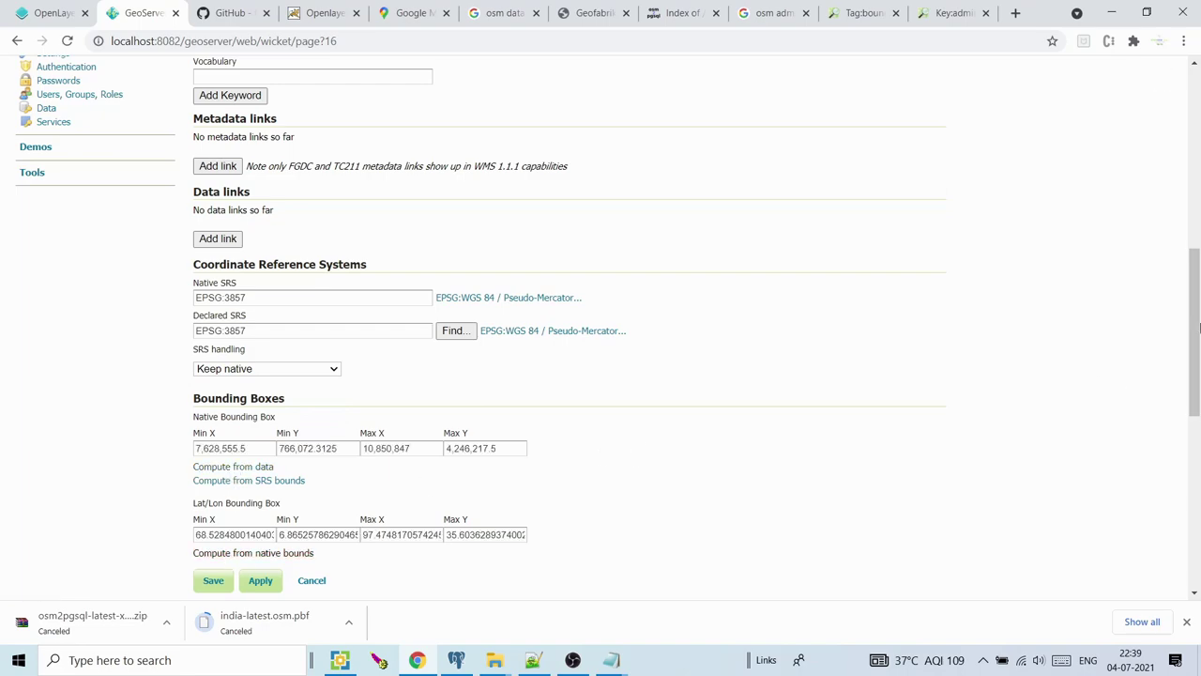
drag(1195, 309, 1196, 456)
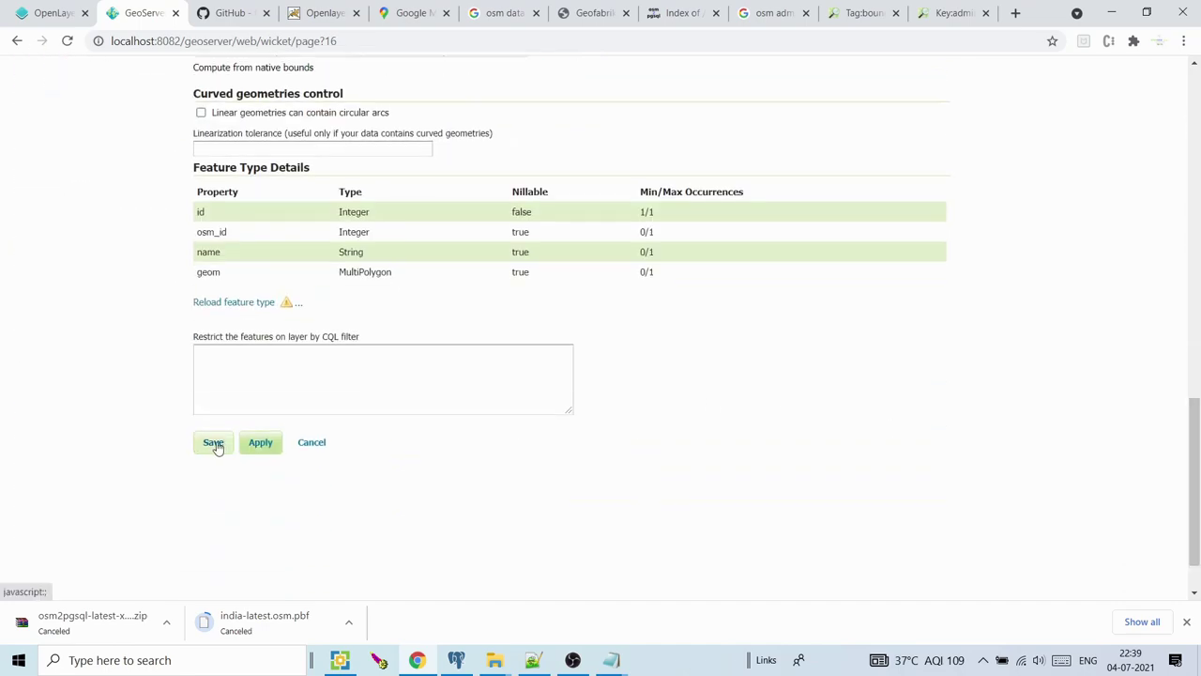
click(214, 443)
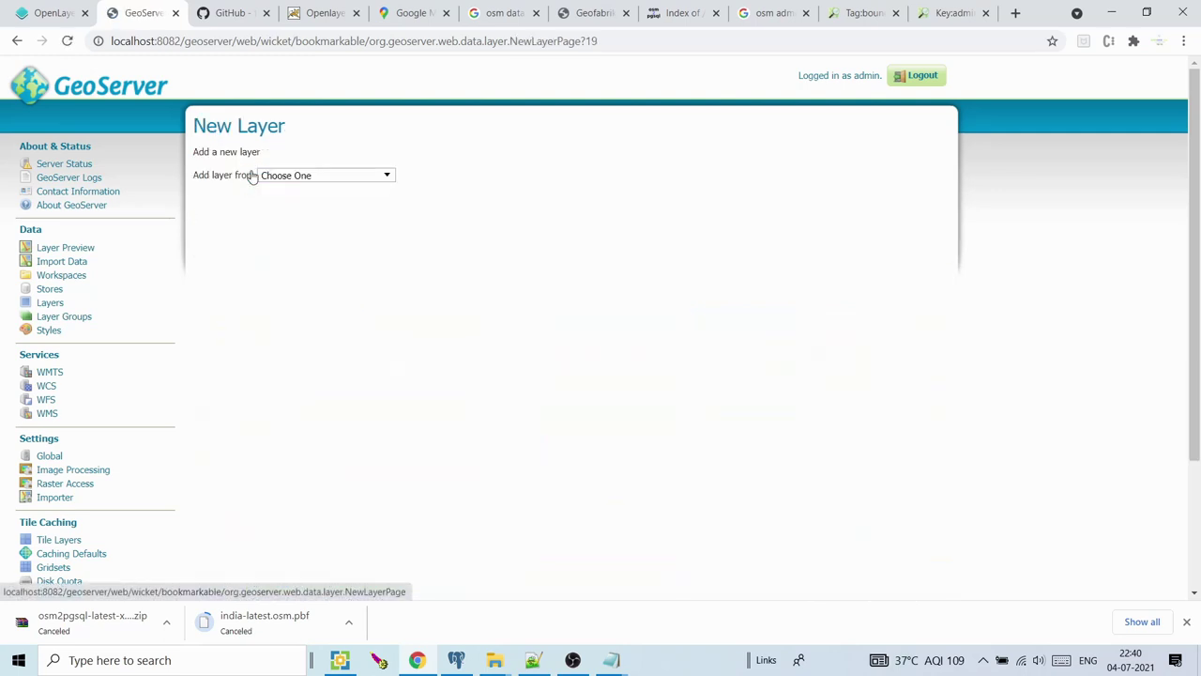
Pick the osm:osm store on New Layer and publish its boundary table
click(300, 176)
drag(388, 258, 391, 340)
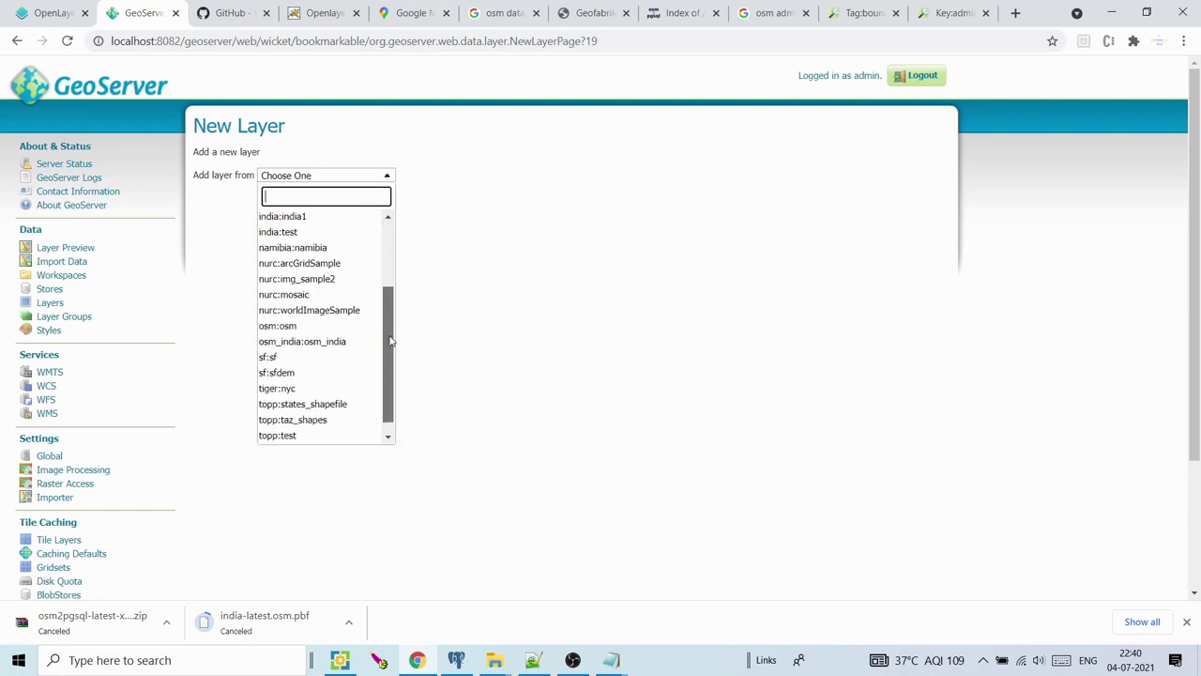
click(300, 321)
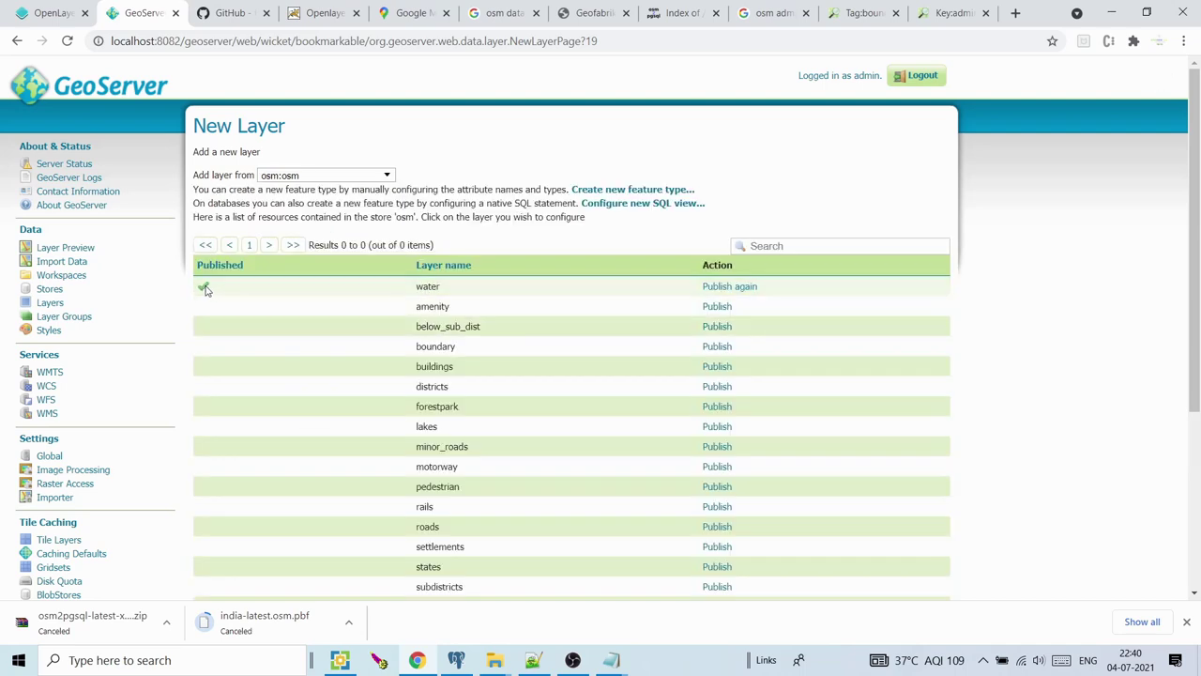
drag(1197, 251, 1198, 330)
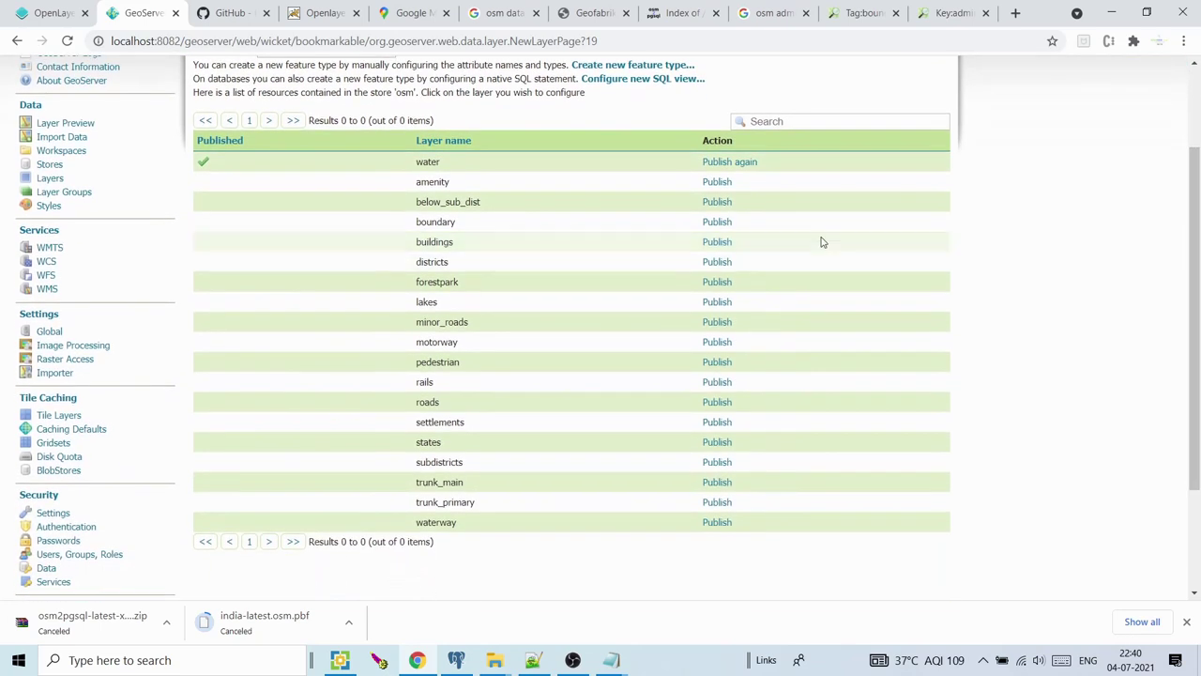
click(718, 223)
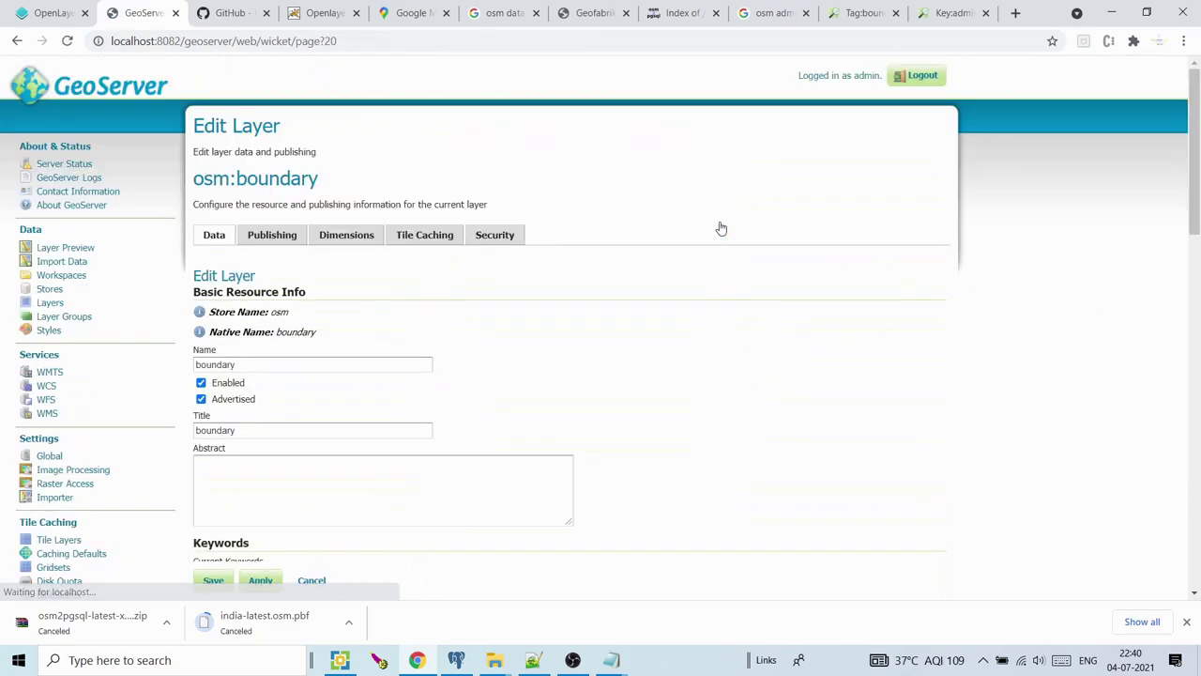
Rename the boundary layer's name and title to boundary1
drag(1198, 121, 1198, 146)
click(291, 285)
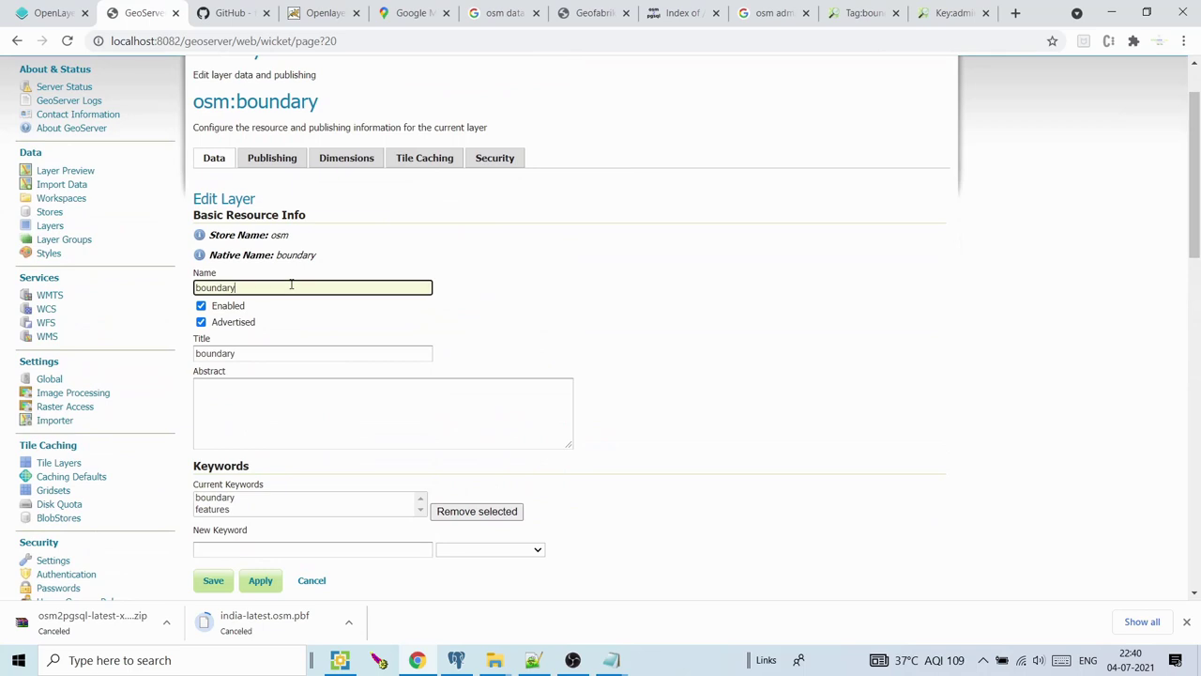
click(257, 351)
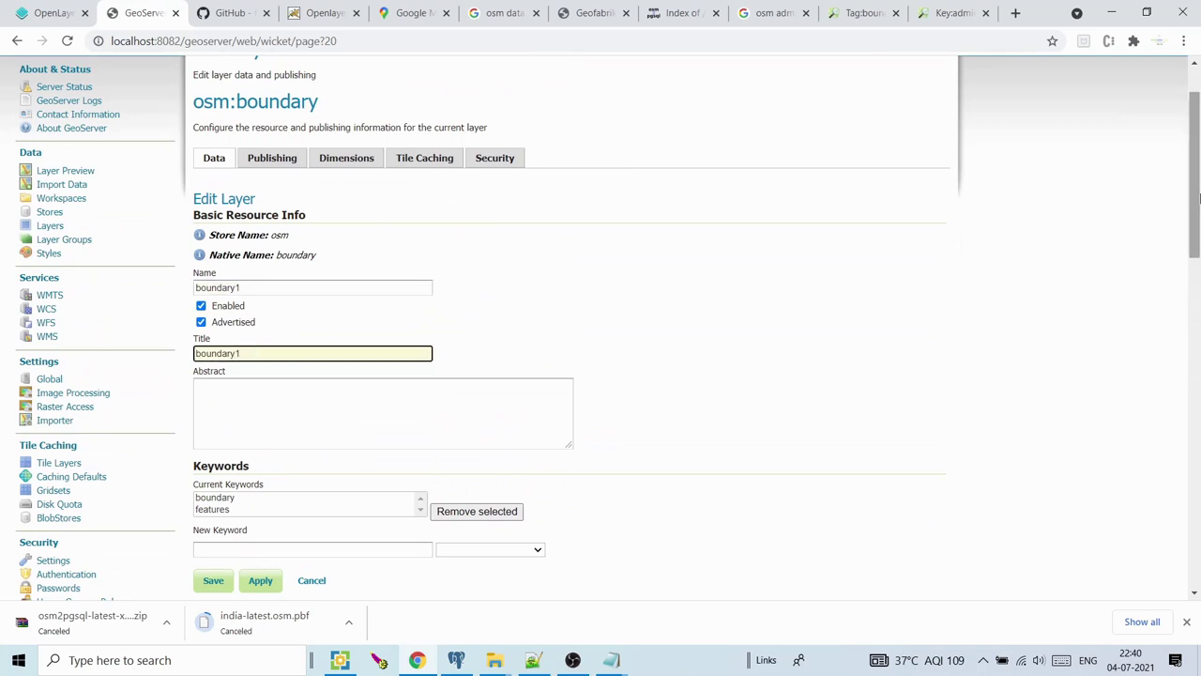
click(1198, 277)
scroll(1198, 277, down, 1)
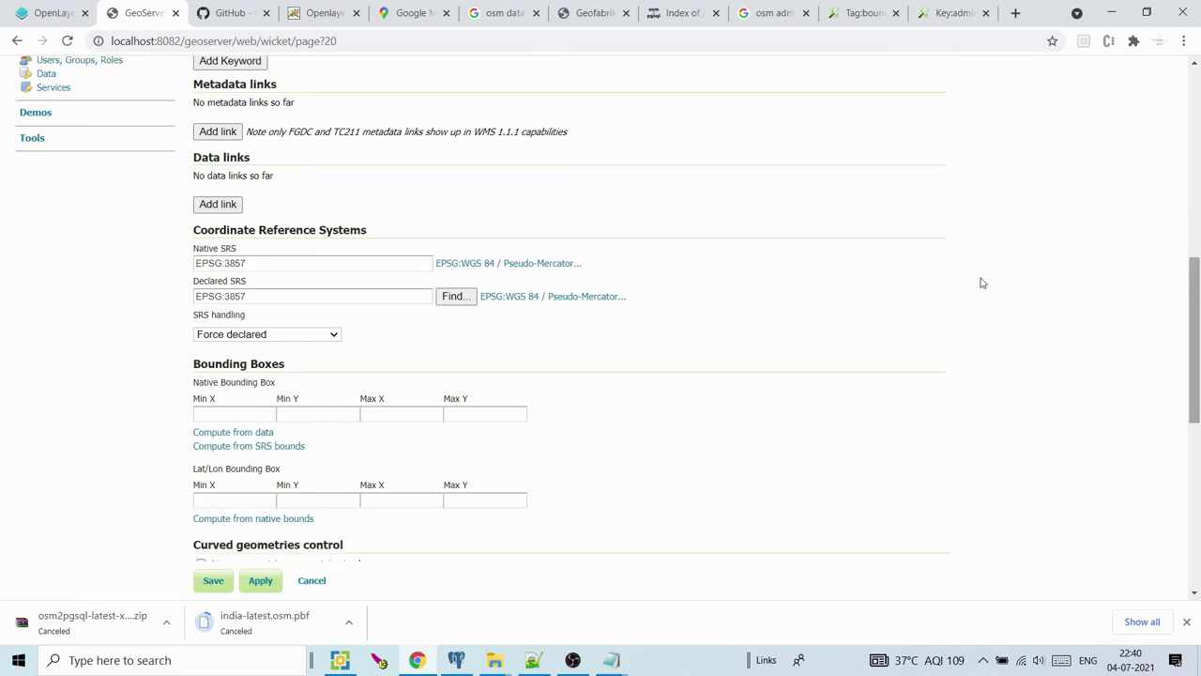
Keep Force declared EPSG:3857, compute both bounding boxes, and save the layer
drag(250, 291, 198, 294)
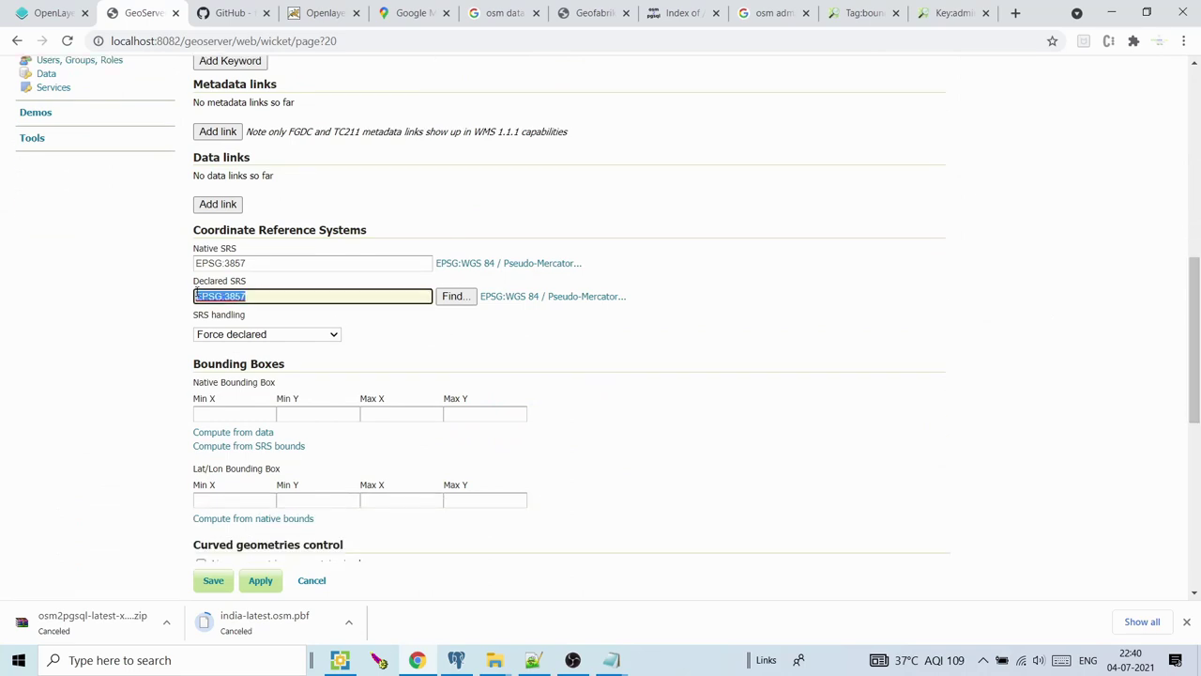
click(244, 335)
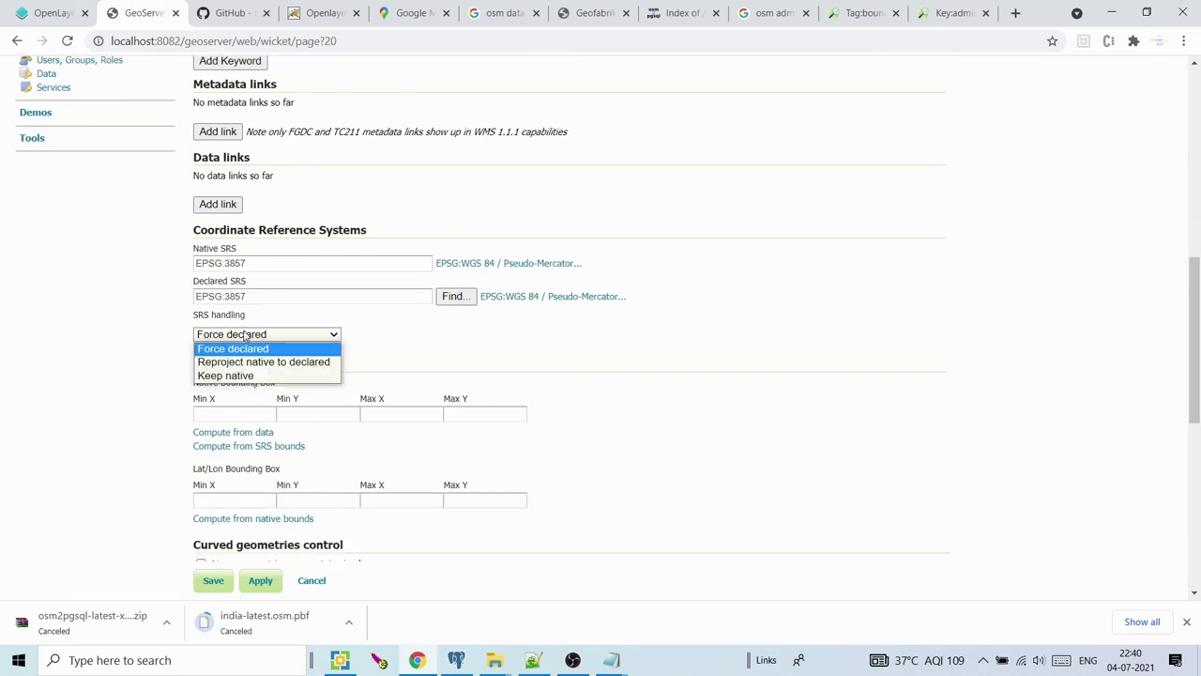
click(431, 343)
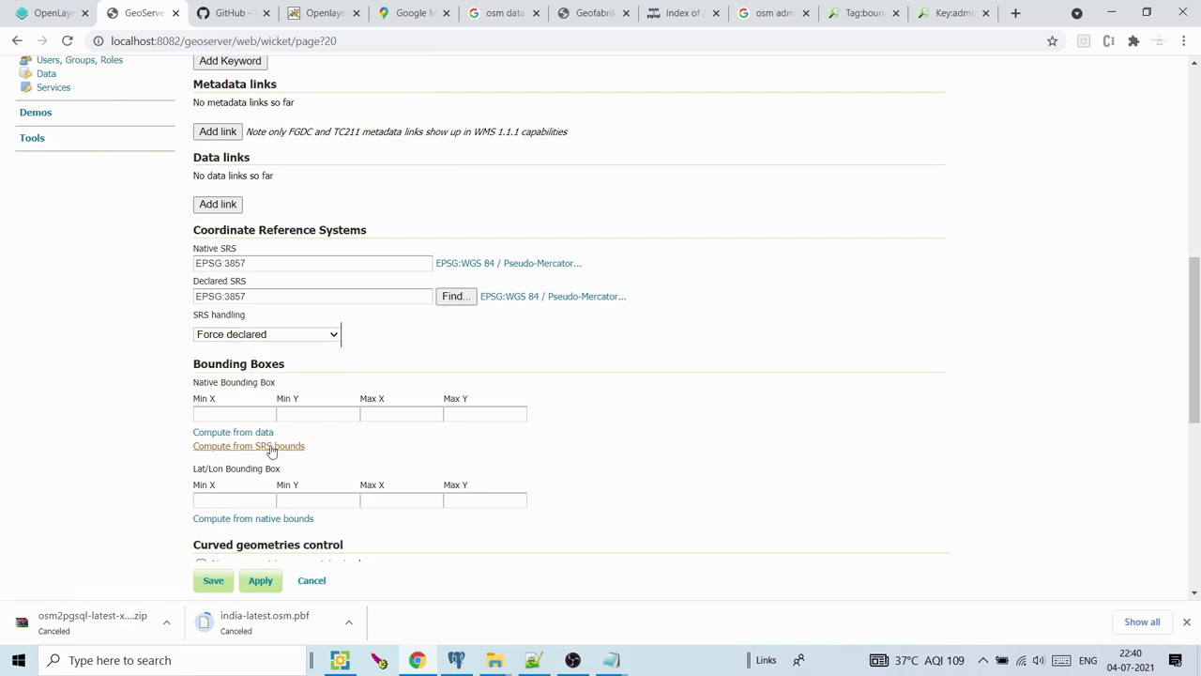
click(259, 433)
click(264, 521)
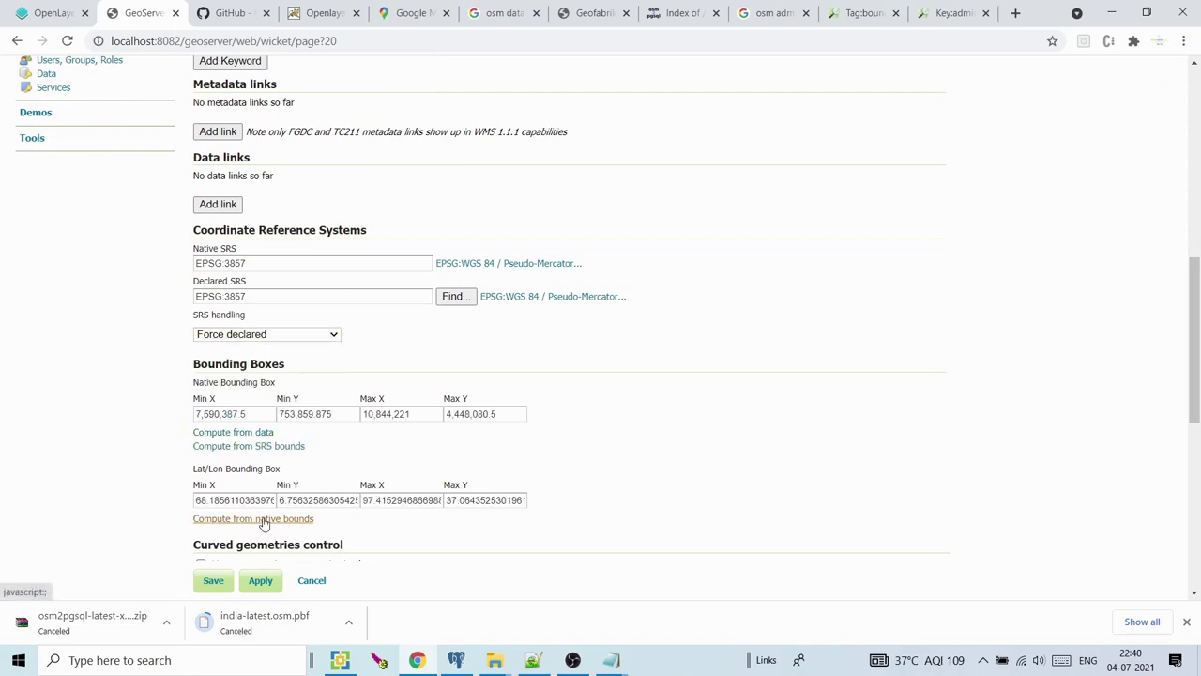
scroll(449, 390, down, 5)
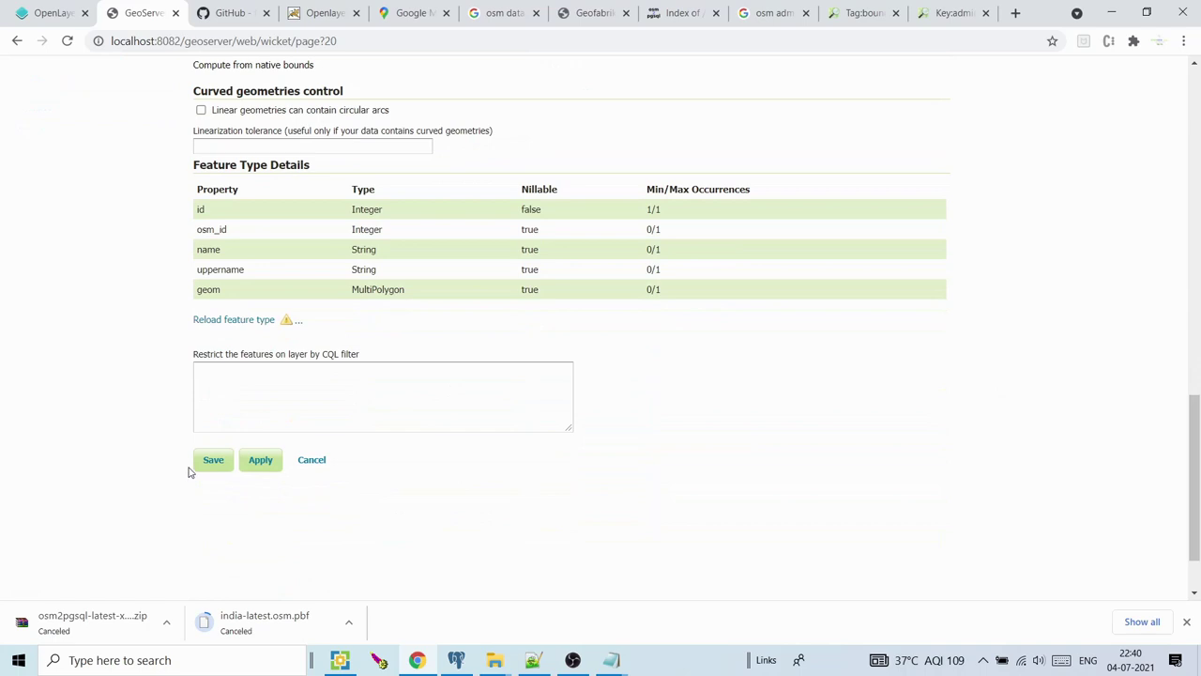
click(214, 467)
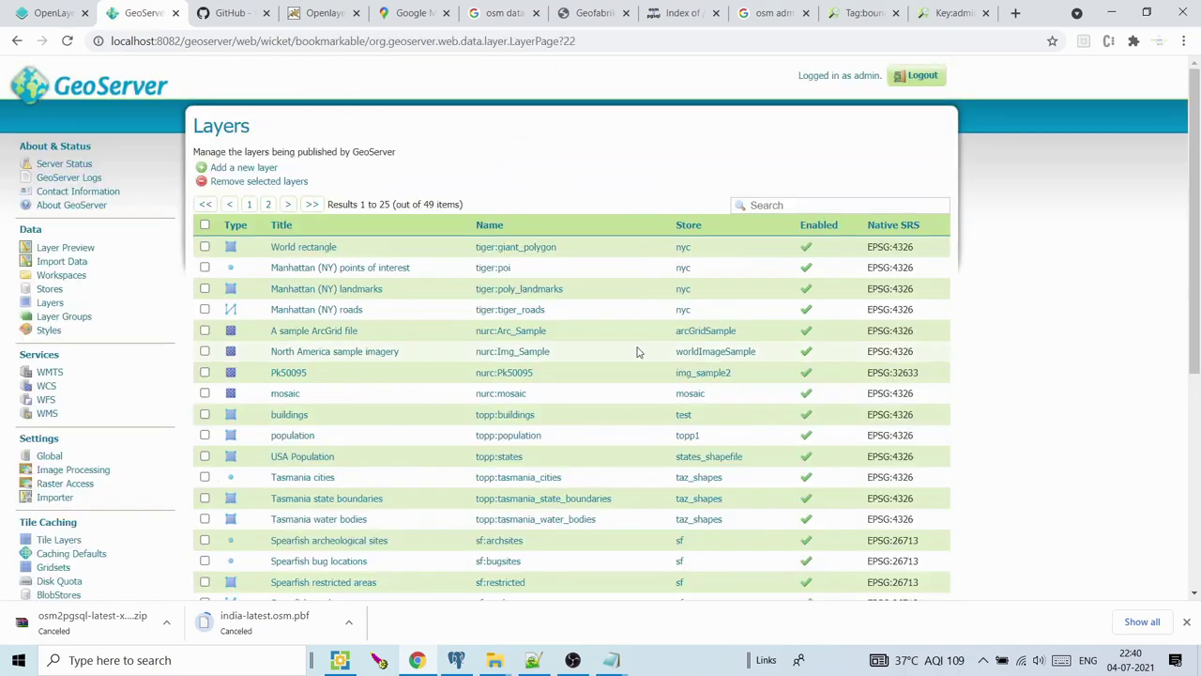
Add a new layer from the osm:osm store by publishing trunk_main
click(246, 169)
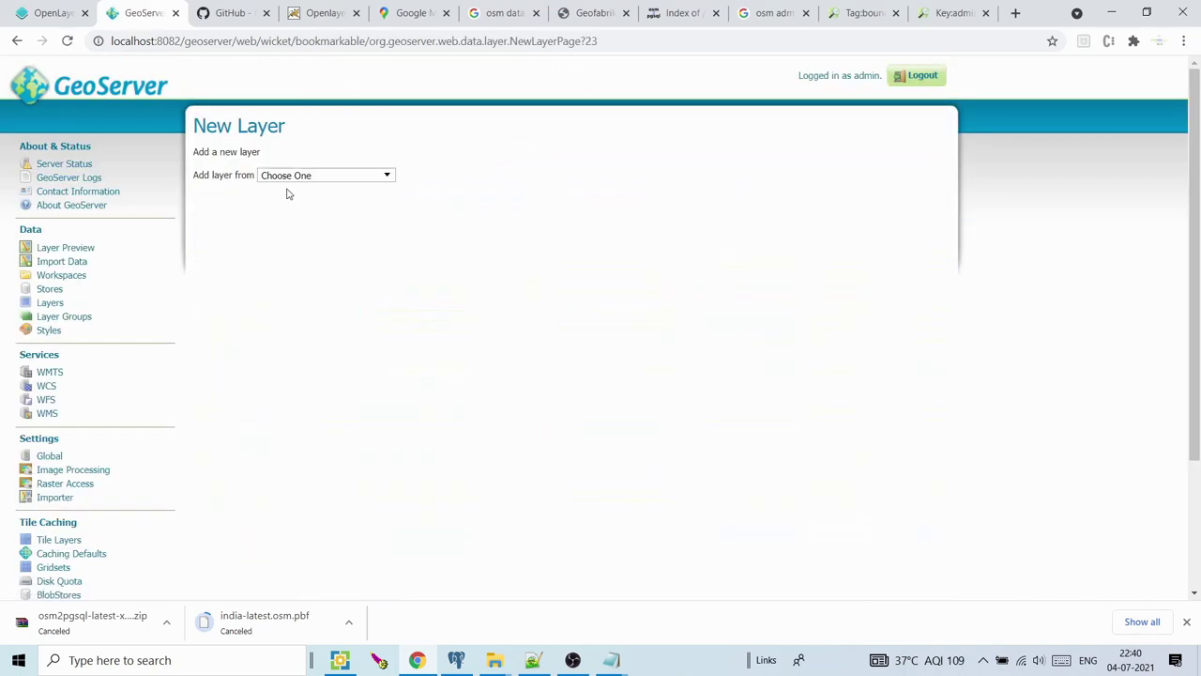
click(310, 176)
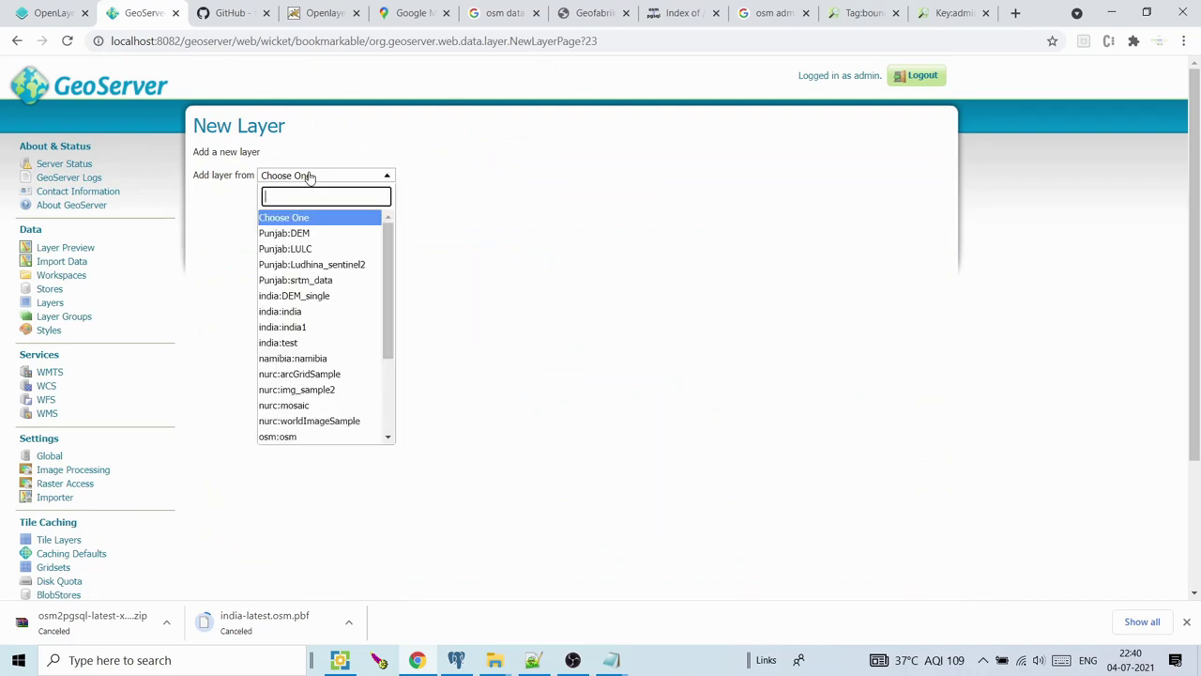
click(409, 238)
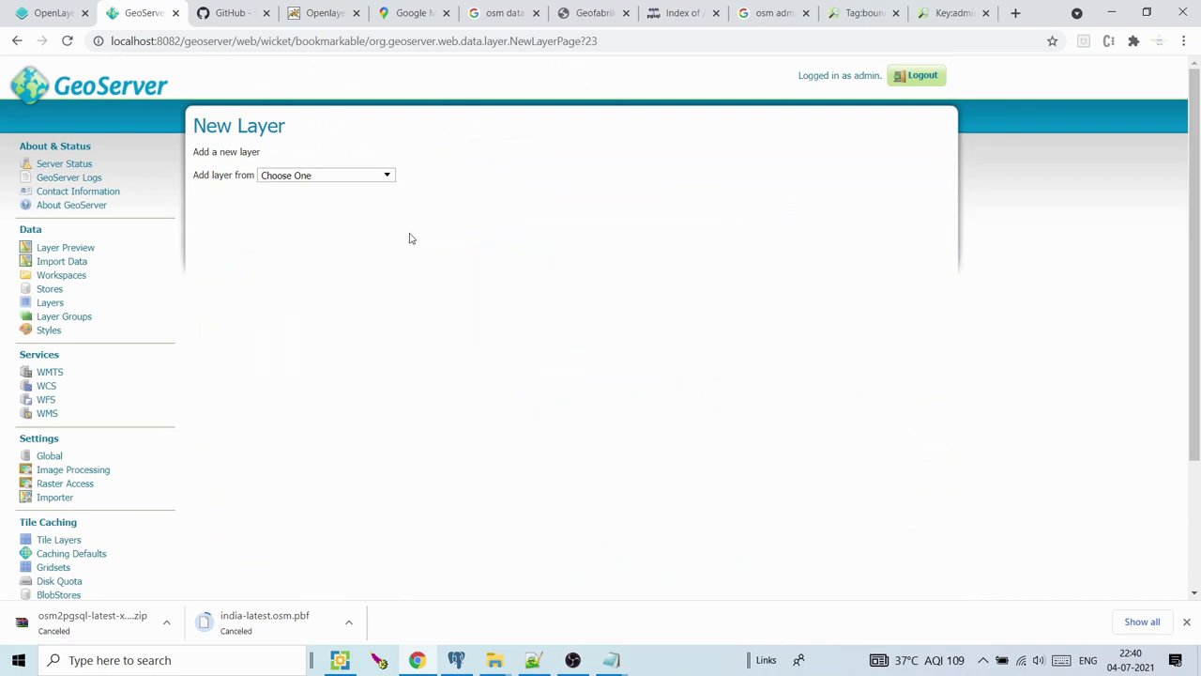
click(369, 178)
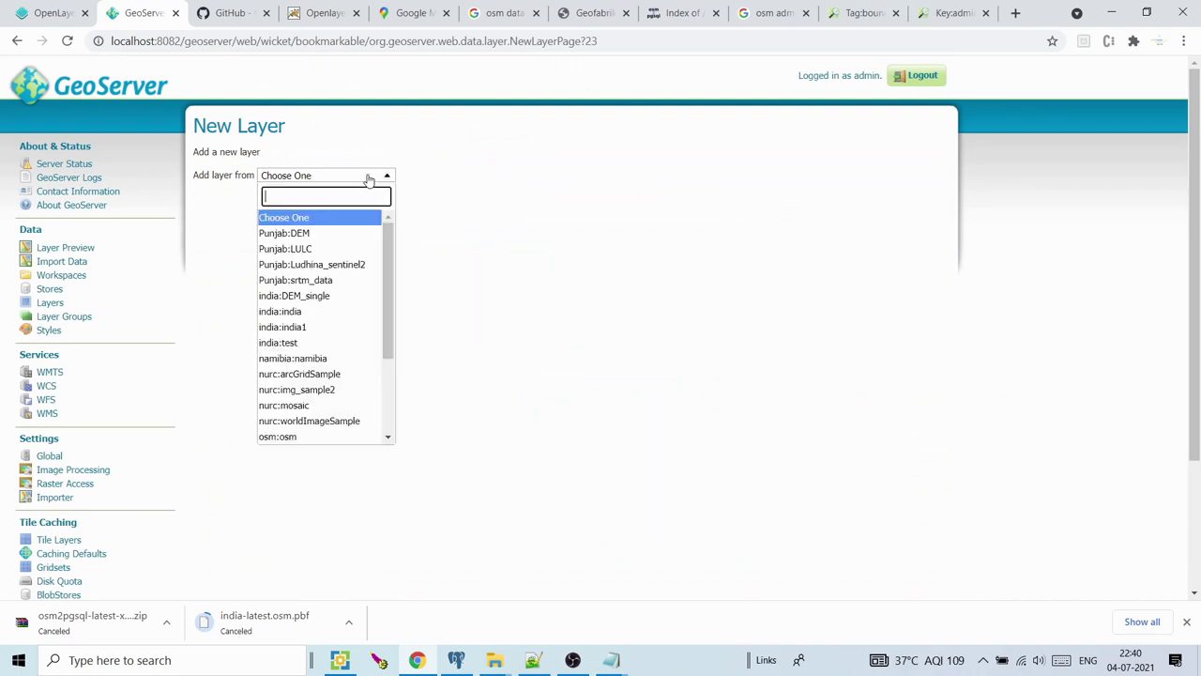
scroll(353, 330, down, 3)
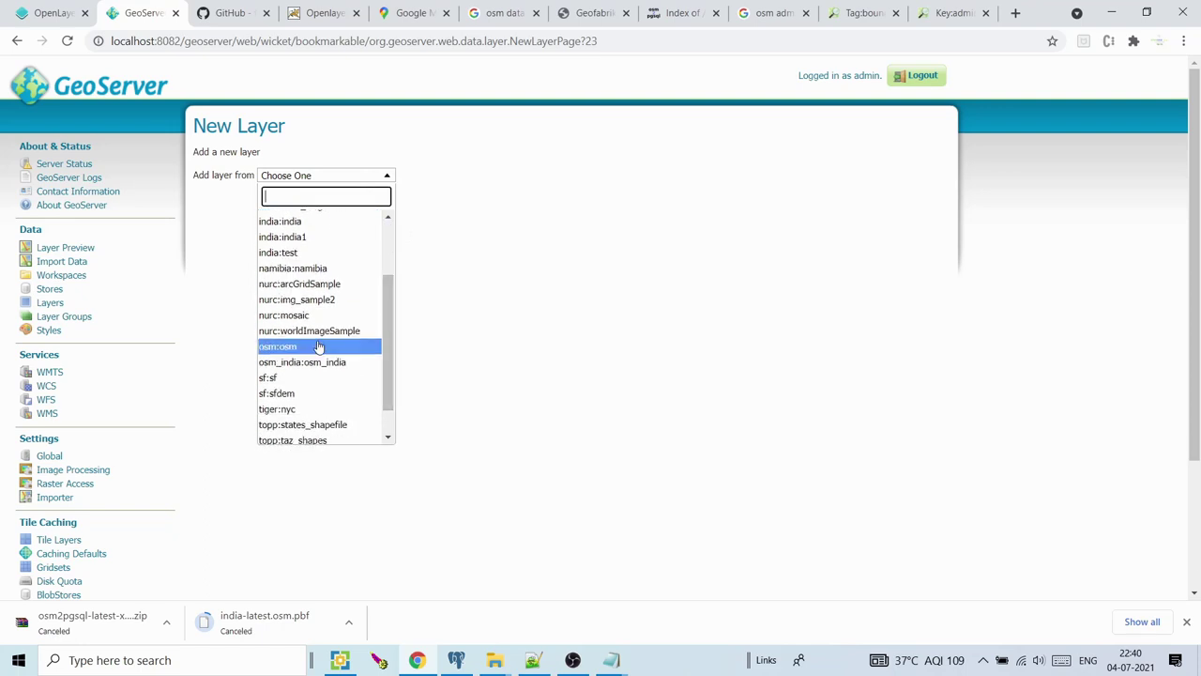
click(316, 346)
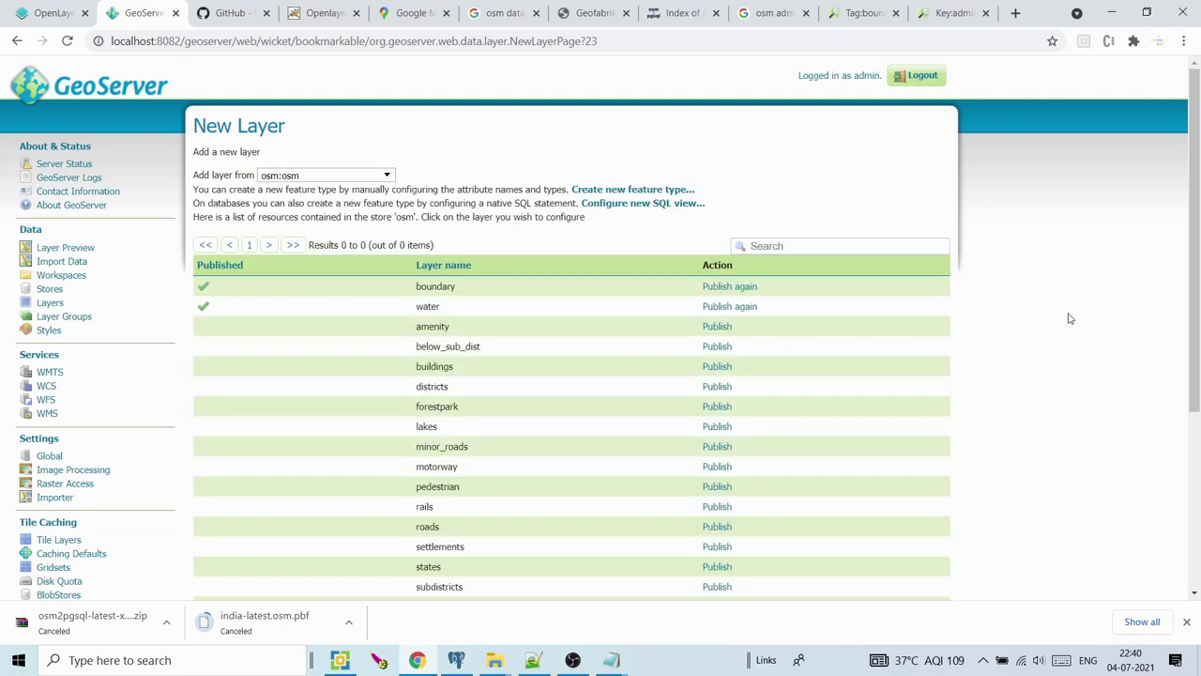
drag(1195, 235, 1194, 339)
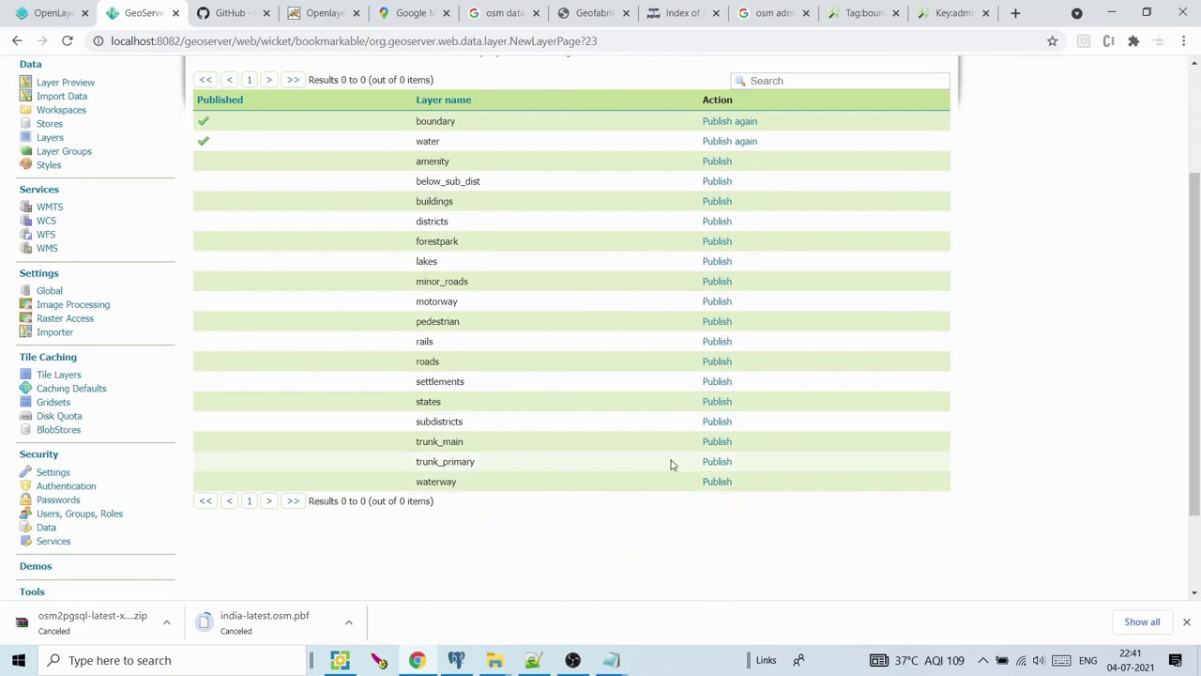
click(713, 444)
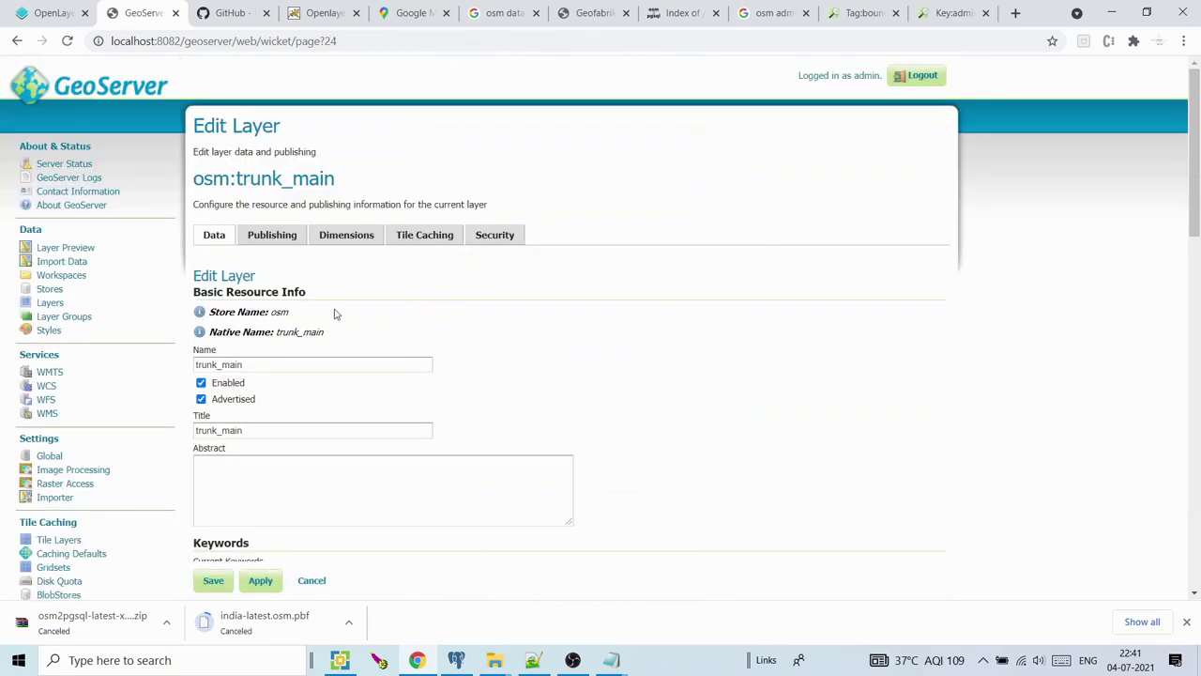
Compute both bounding boxes, retitle the layer trunk_main1, and save it
drag(1194, 150, 1195, 314)
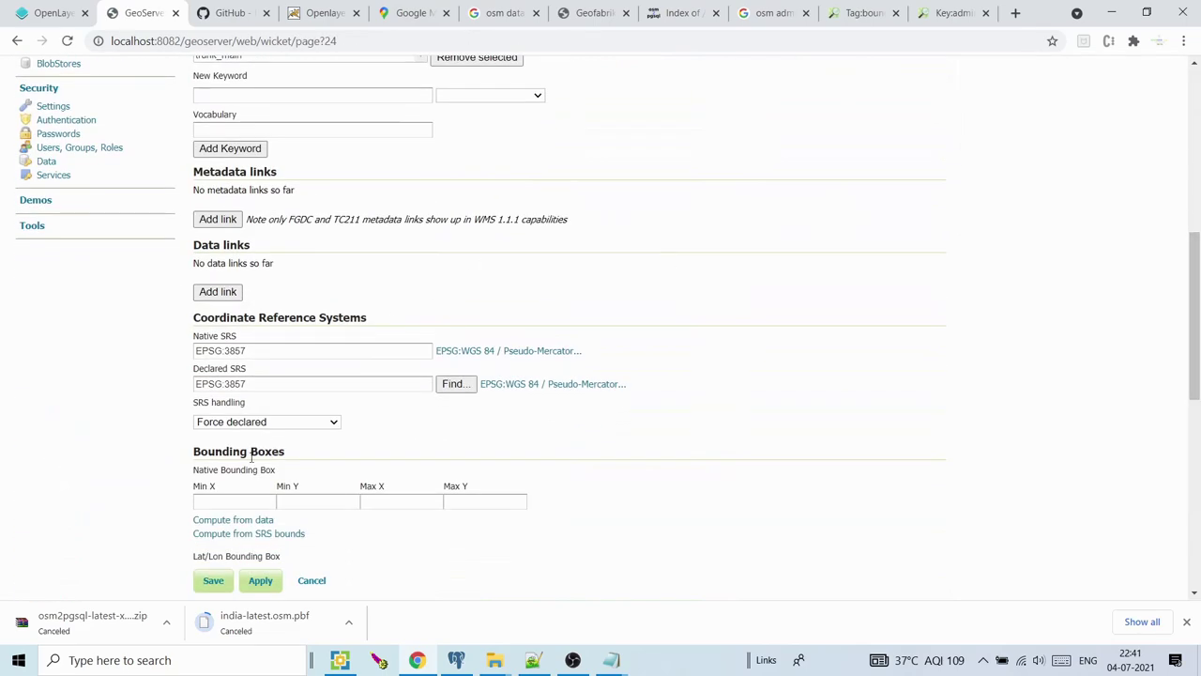
click(234, 521)
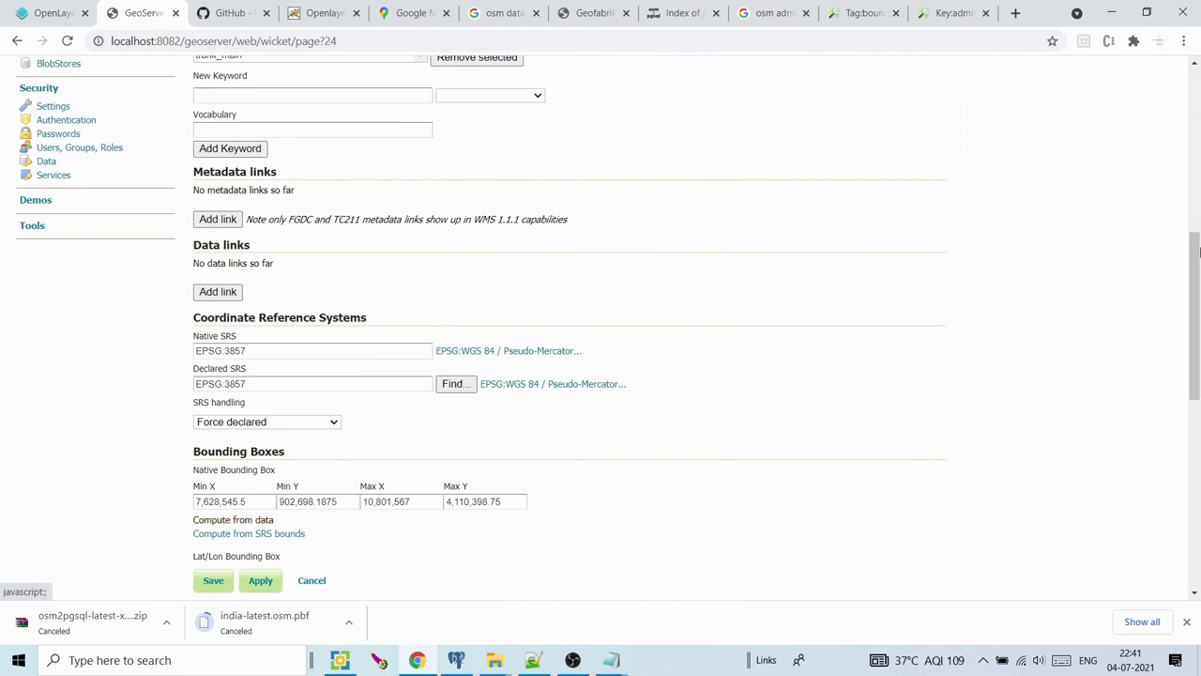
drag(1197, 260, 1196, 169)
click(295, 126)
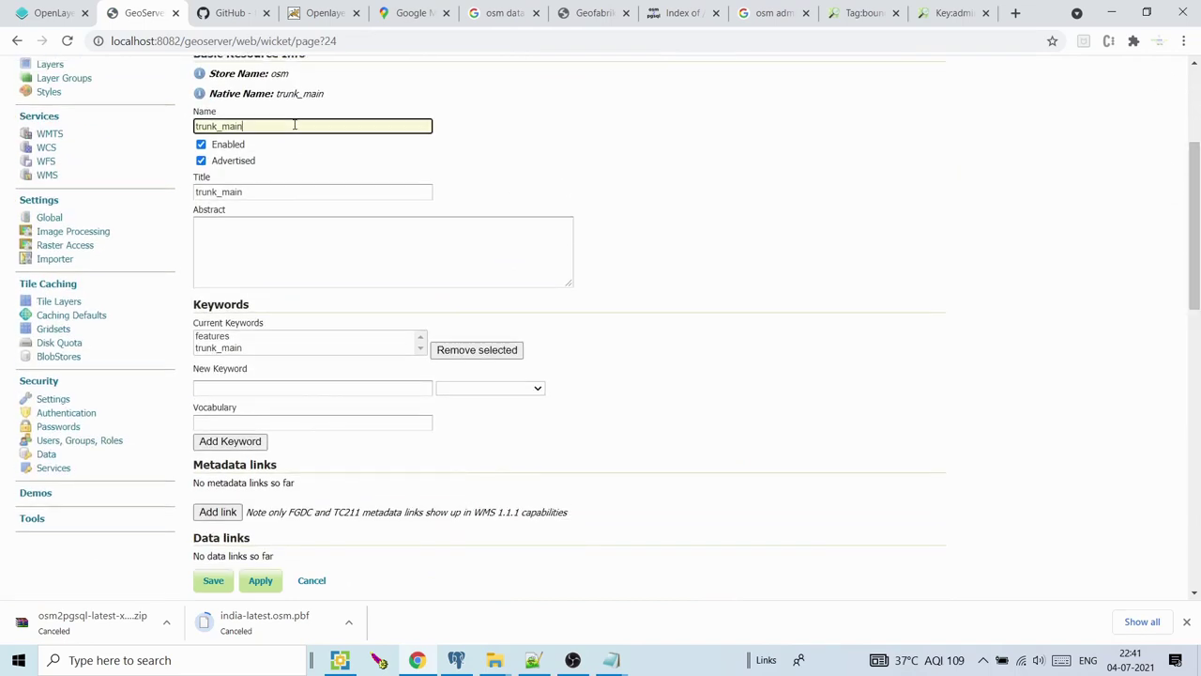
click(253, 190)
text(1)
scroll(1185, 214, down, 7)
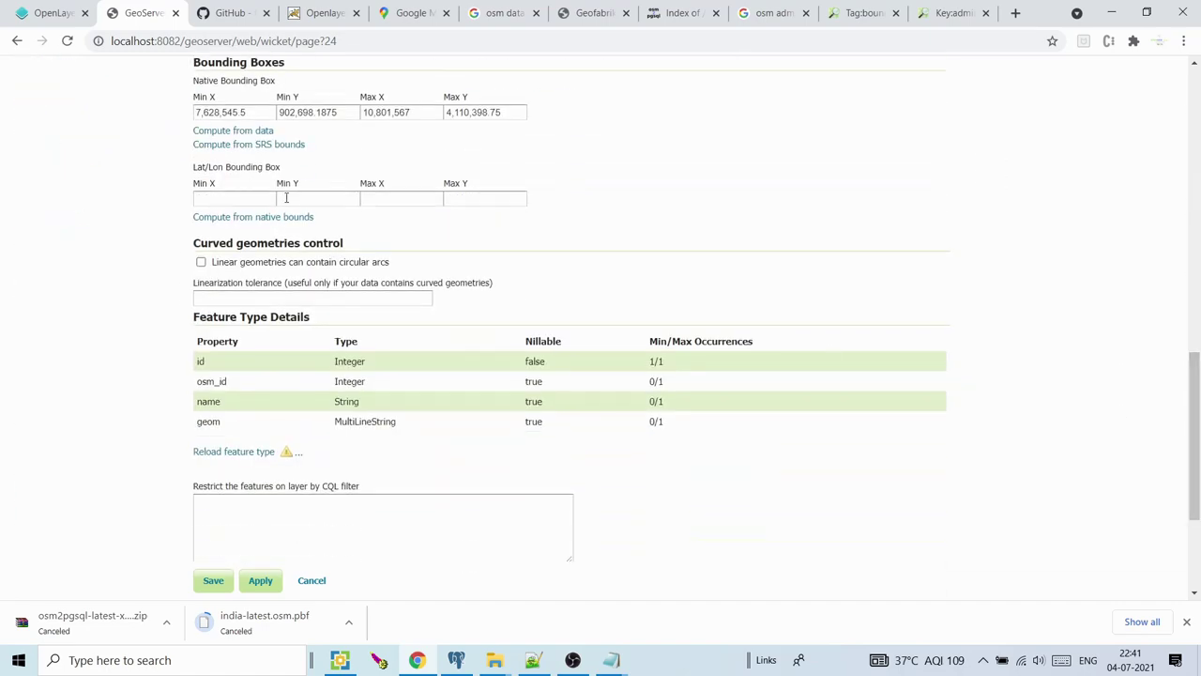
click(242, 216)
click(213, 585)
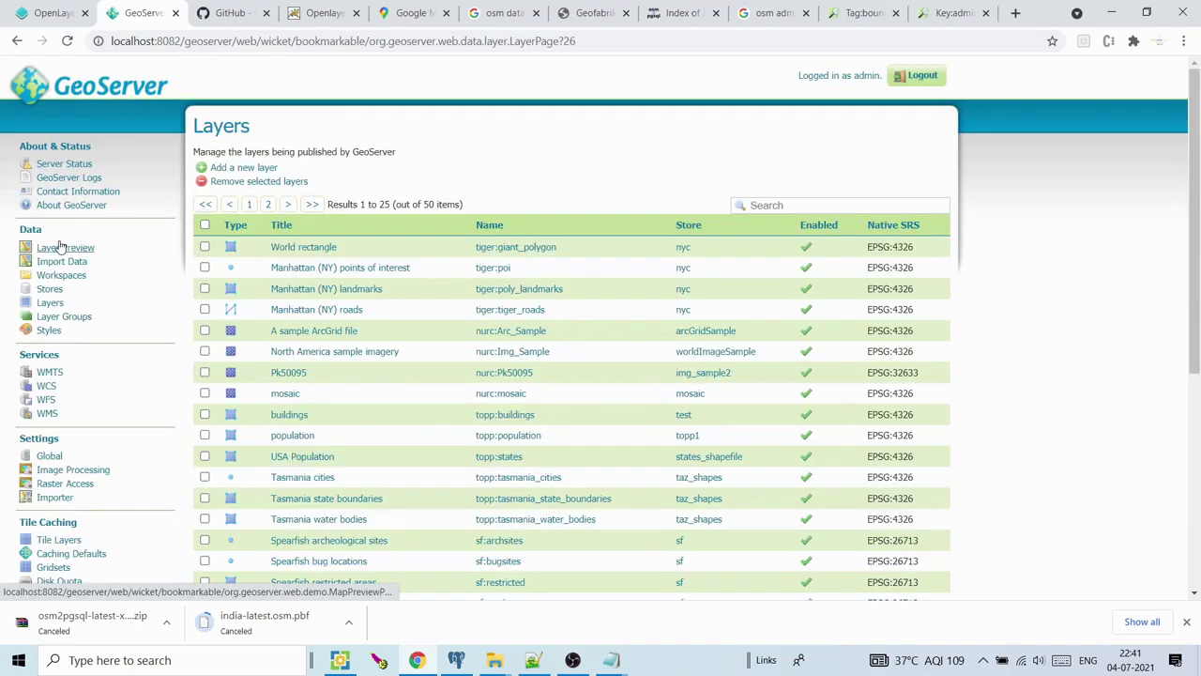
Open Layer Preview in a new tab and go to its second page
right_click(60, 246)
click(103, 251)
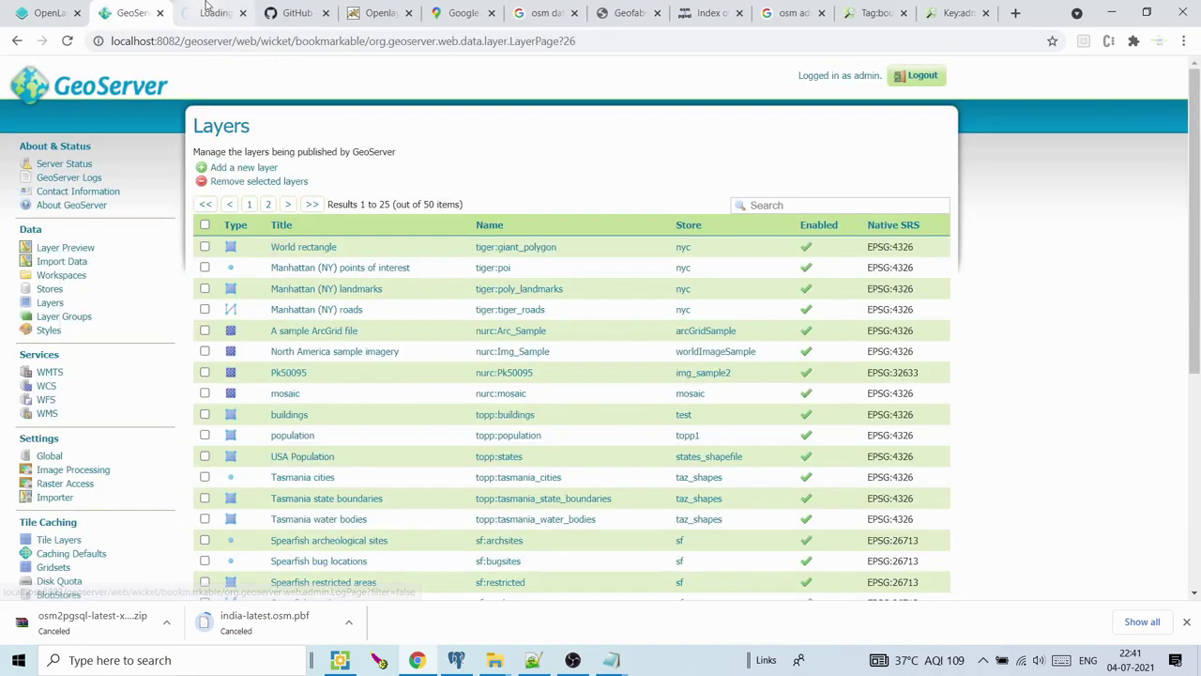
click(211, 12)
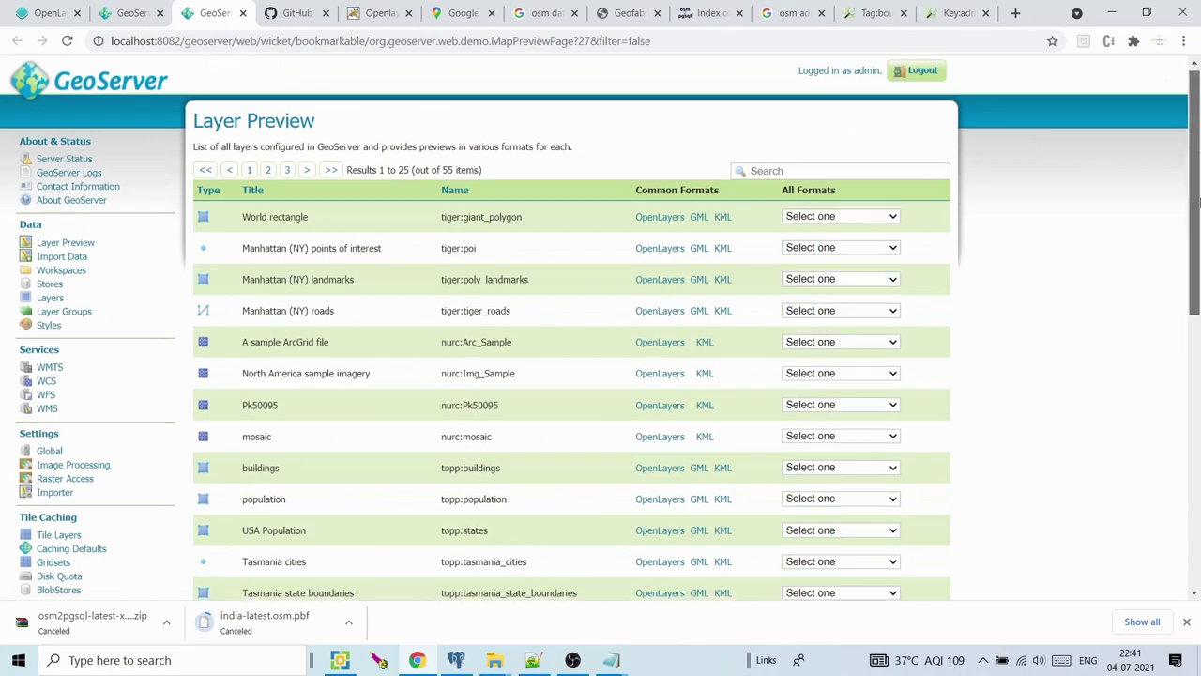
drag(1197, 160, 1198, 350)
scroll(466, 414, down, 1)
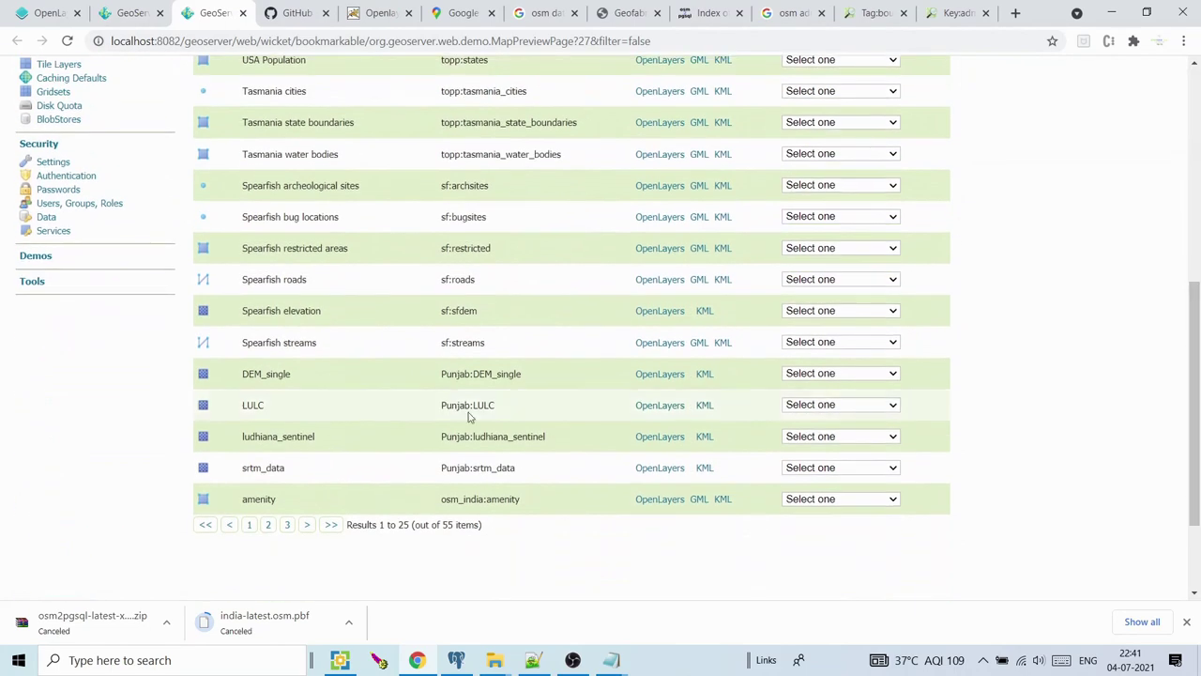
click(289, 526)
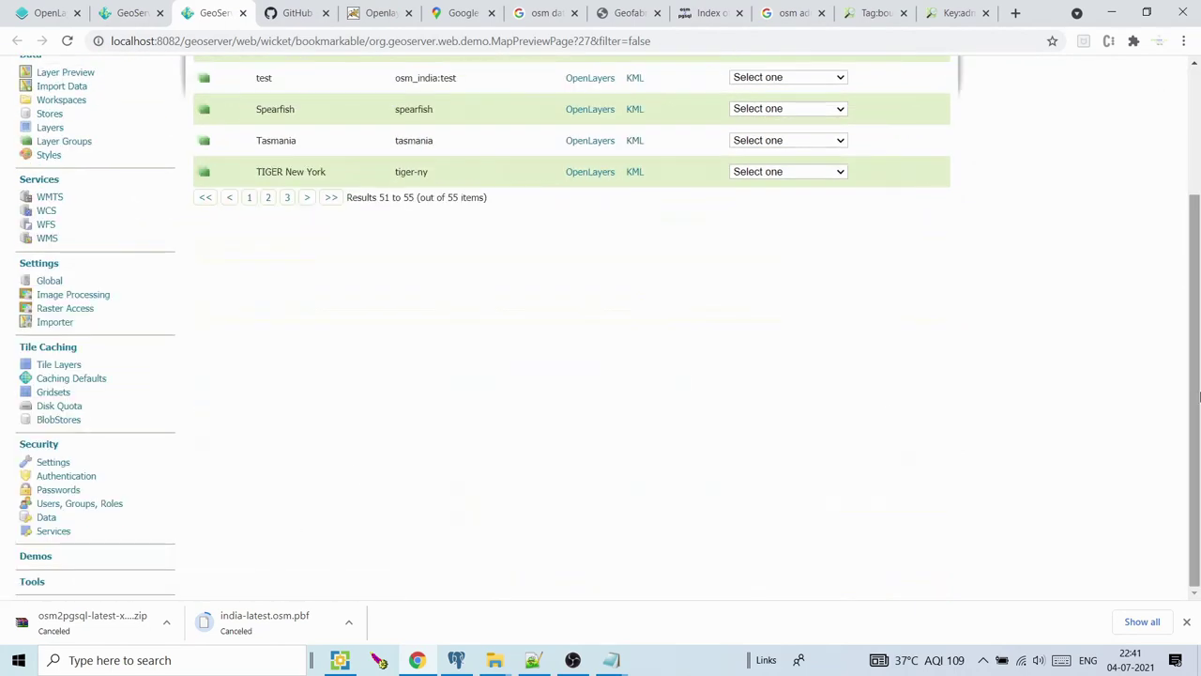
drag(1198, 403, 1198, 286)
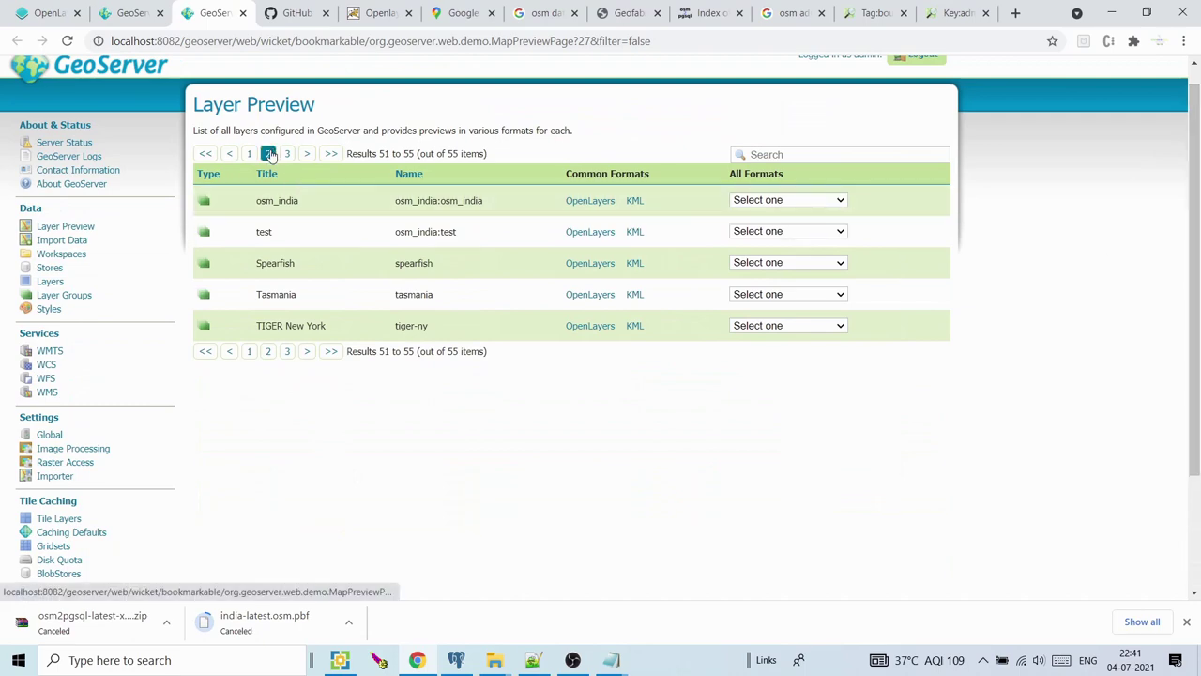
click(269, 153)
drag(1197, 205, 1198, 347)
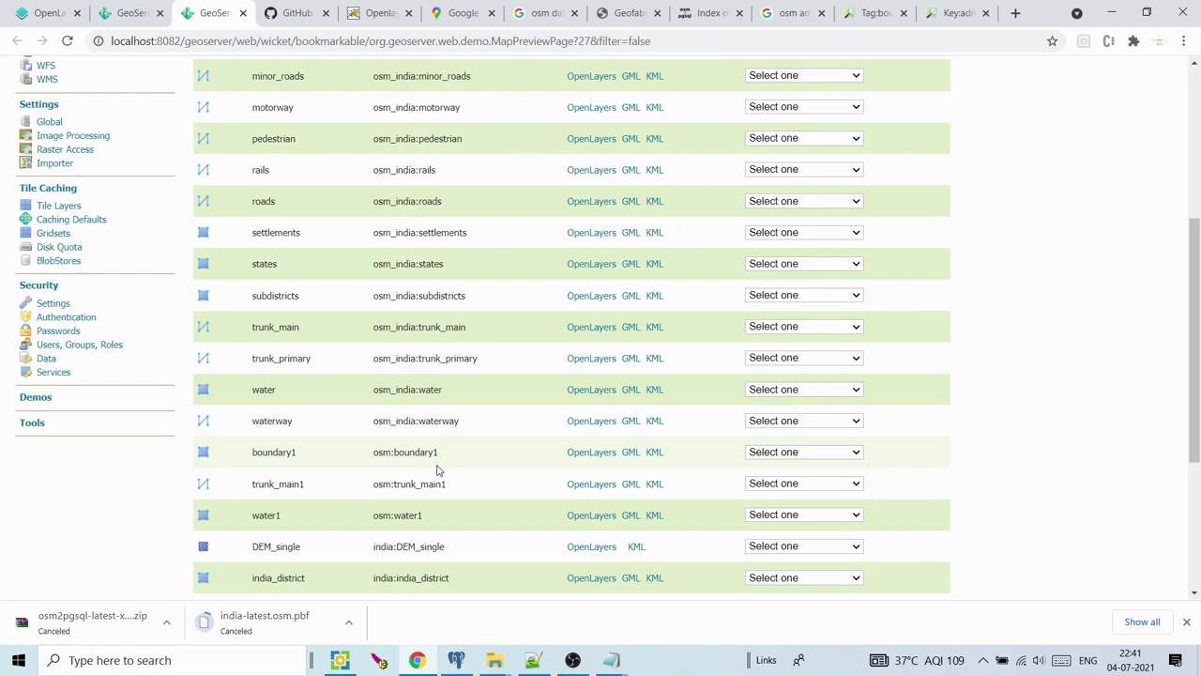
Open OpenLayers previews of boundary1, trunk_main1 and water1 in new tabs
click(592, 453)
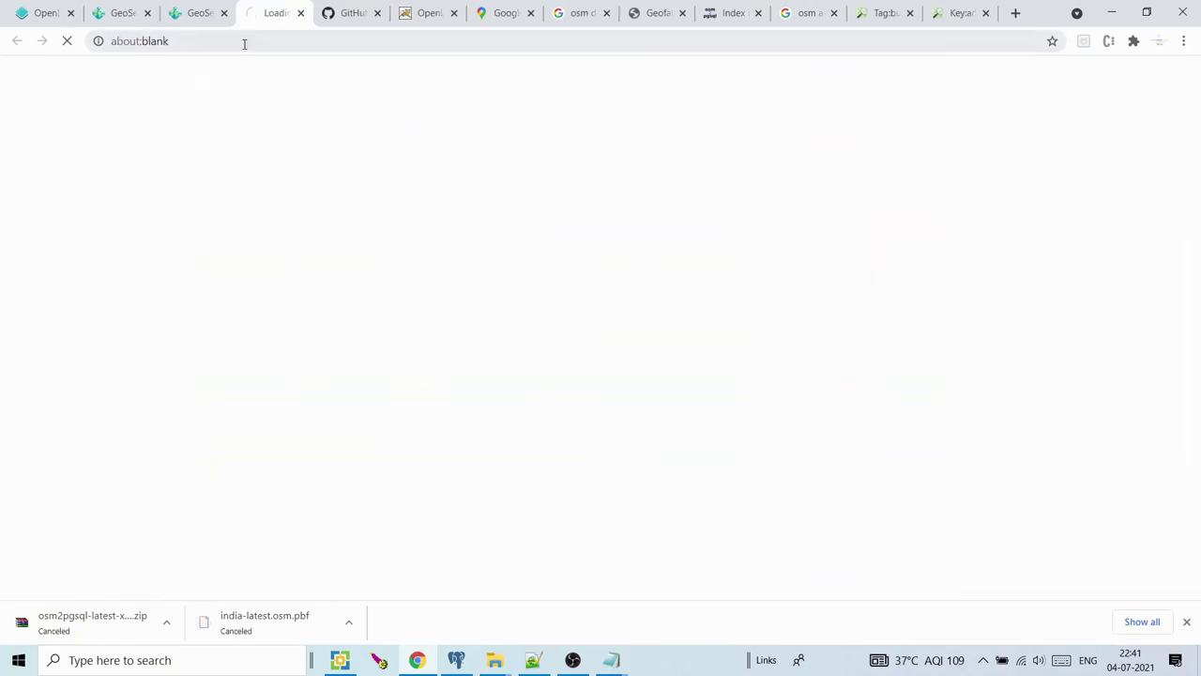
click(199, 12)
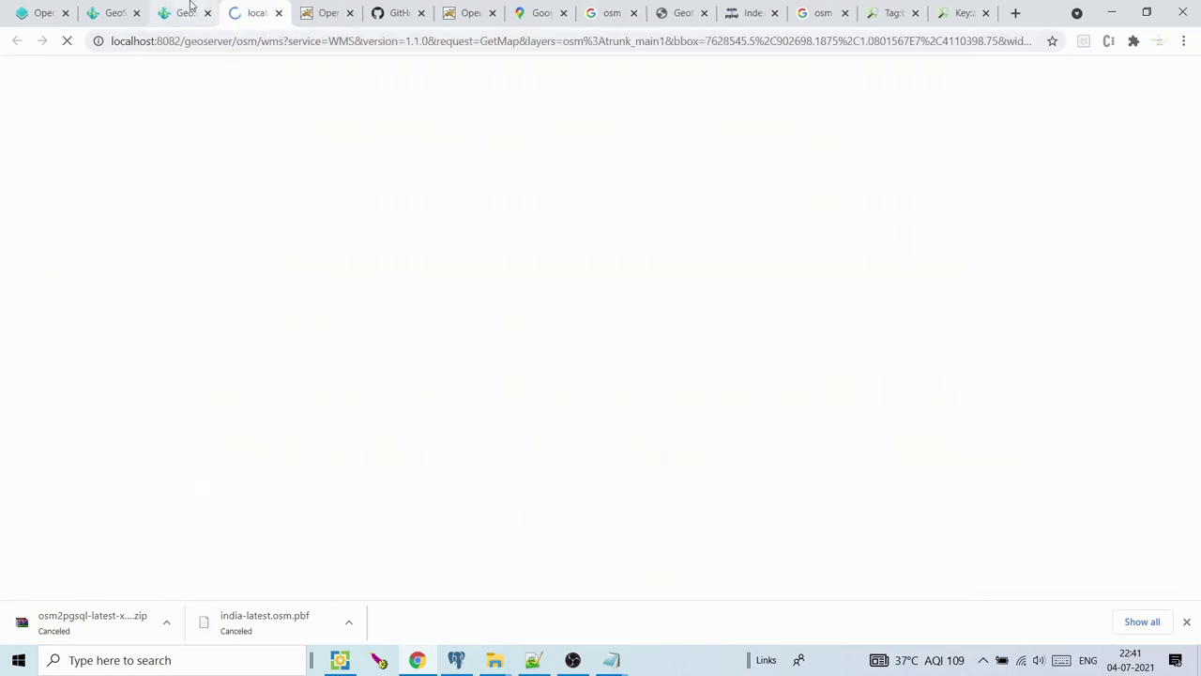
click(183, 12)
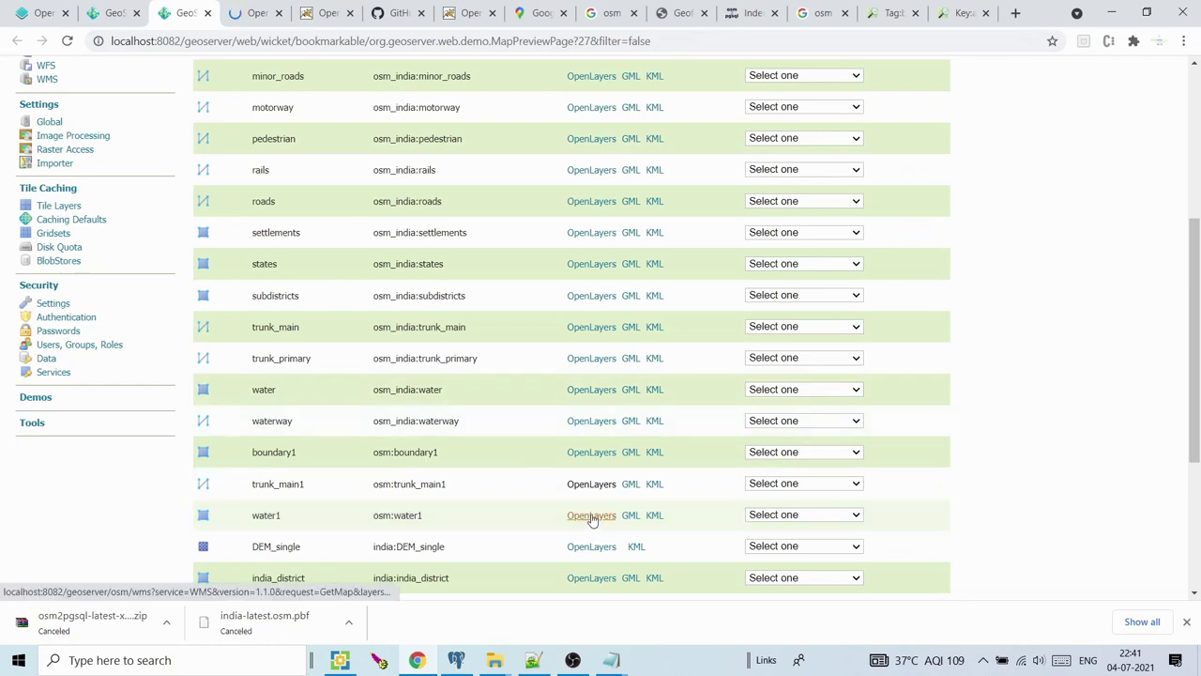
click(591, 515)
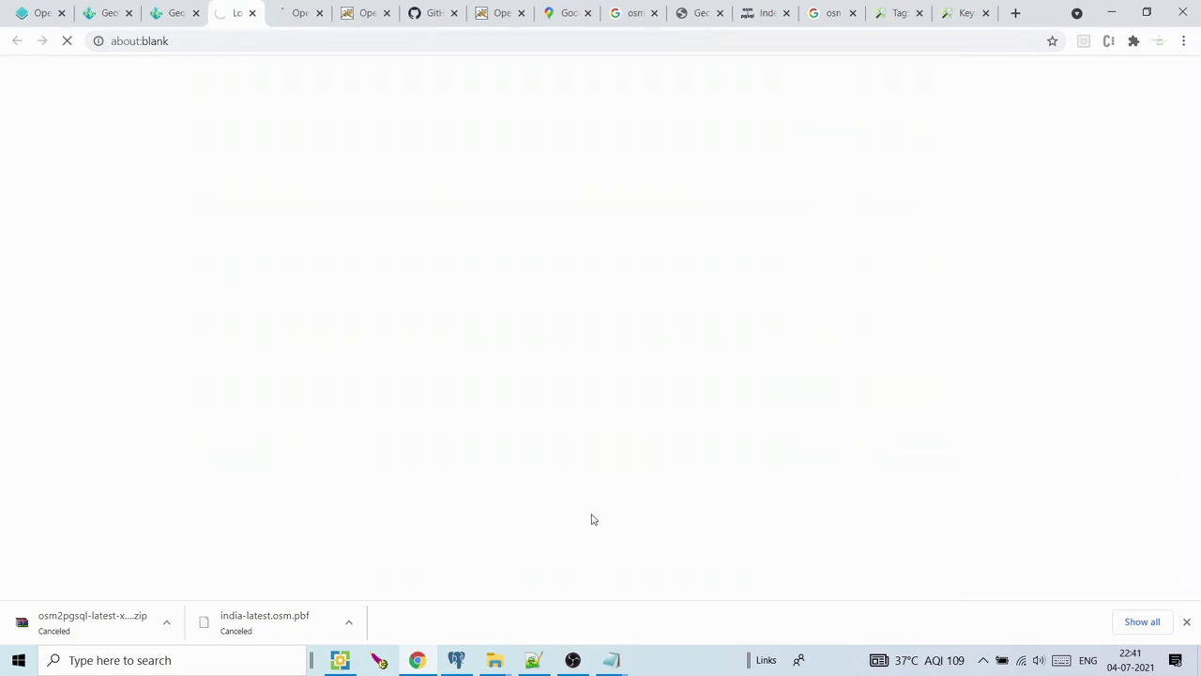
Look through the open boundary1, trunk_main1 and water1 map preview tabs
click(295, 12)
click(387, 9)
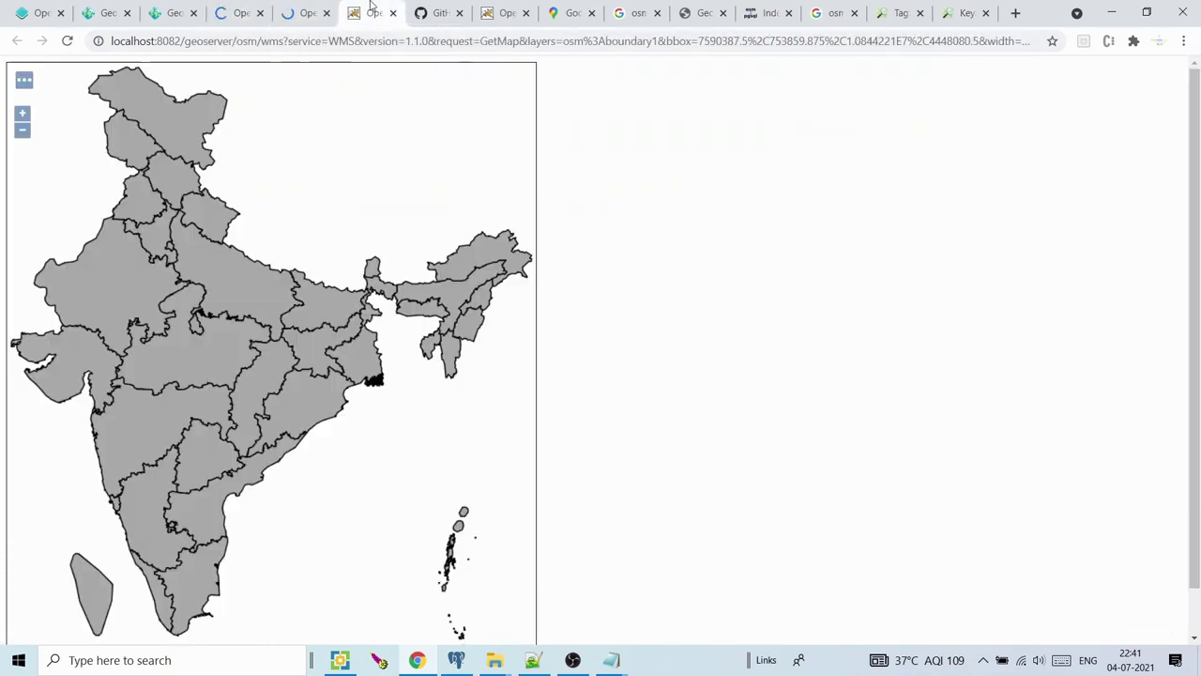
drag(269, 150, 289, 134)
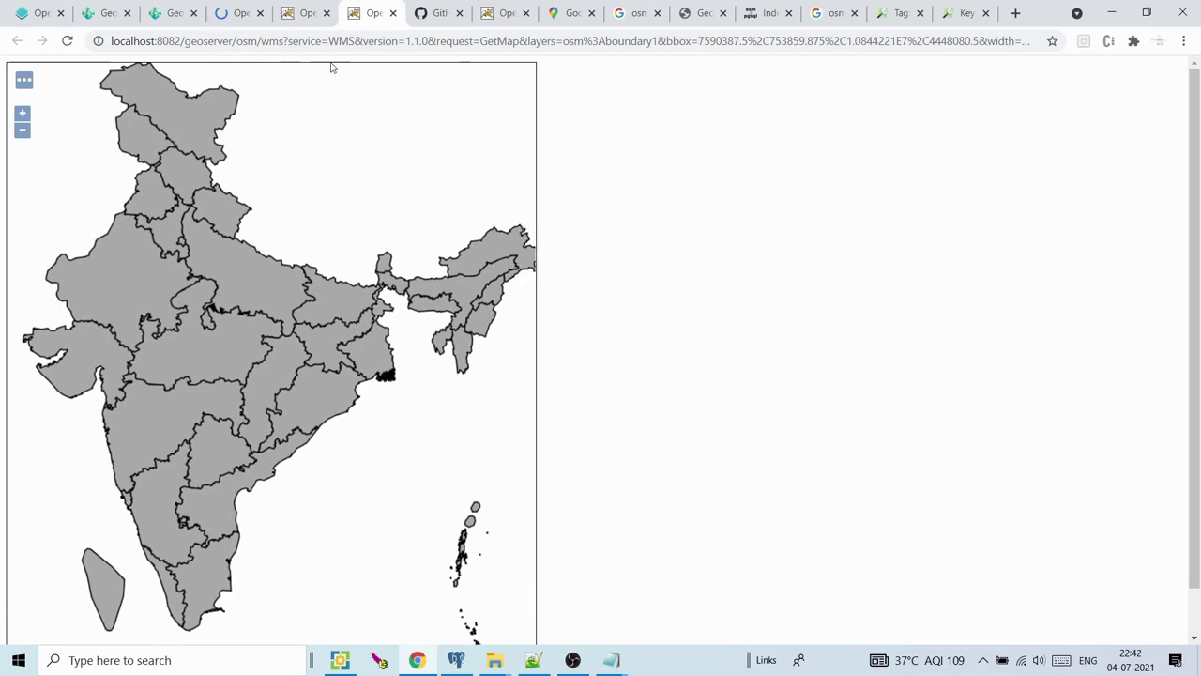
click(313, 13)
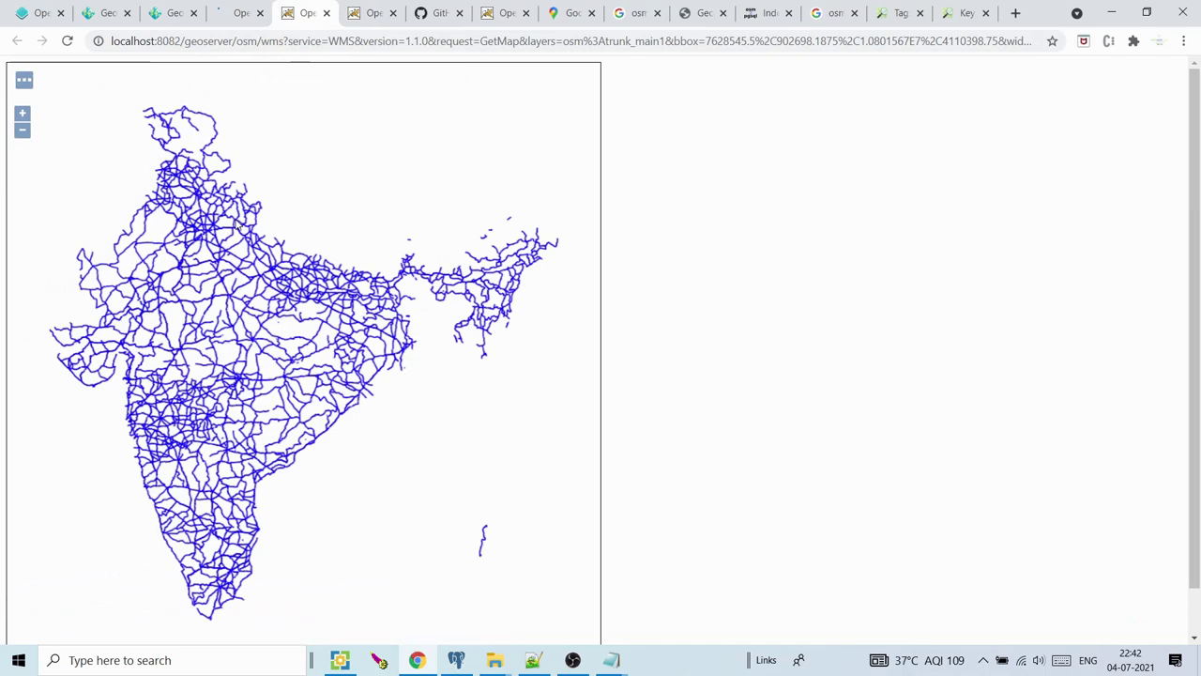
click(234, 12)
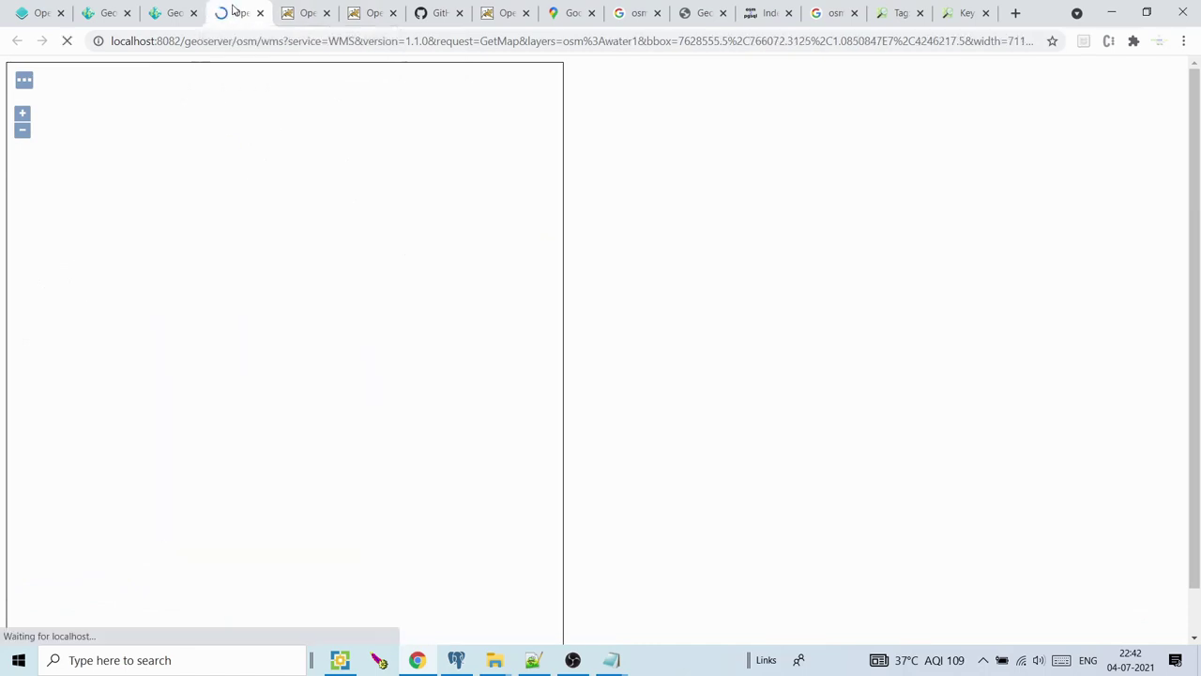
click(281, 10)
click(242, 9)
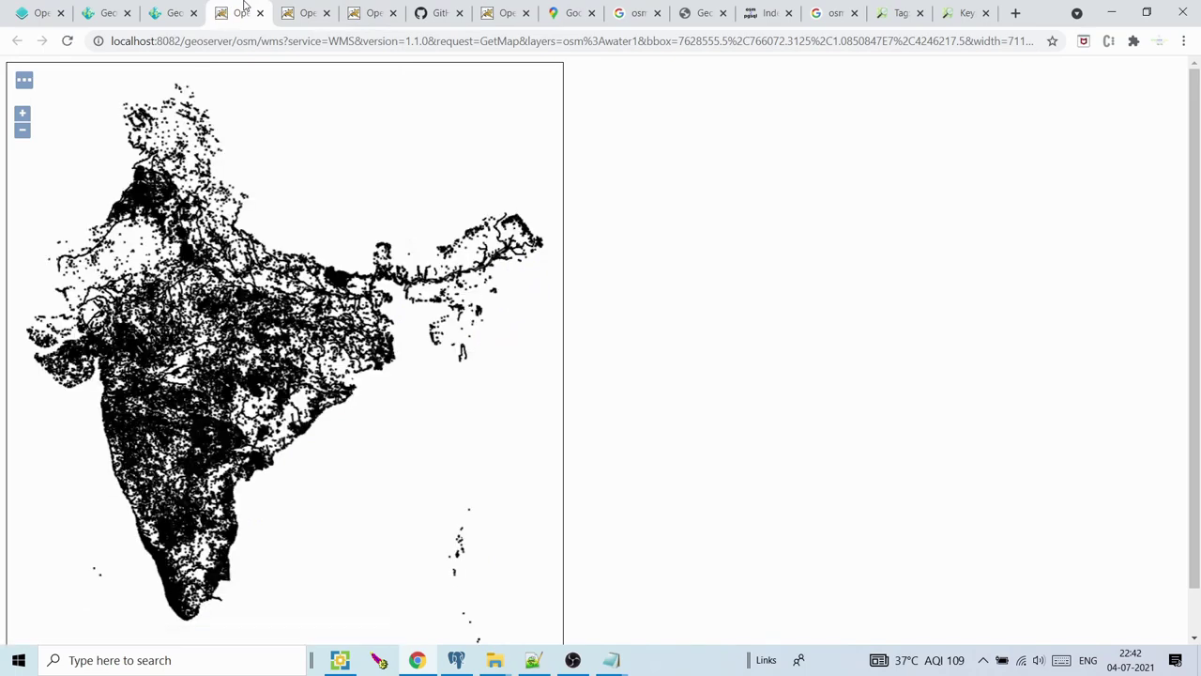
Zoom the water1 map out to northern India's rivers, then return to the Layers page
scroll(247, 250, up, 5)
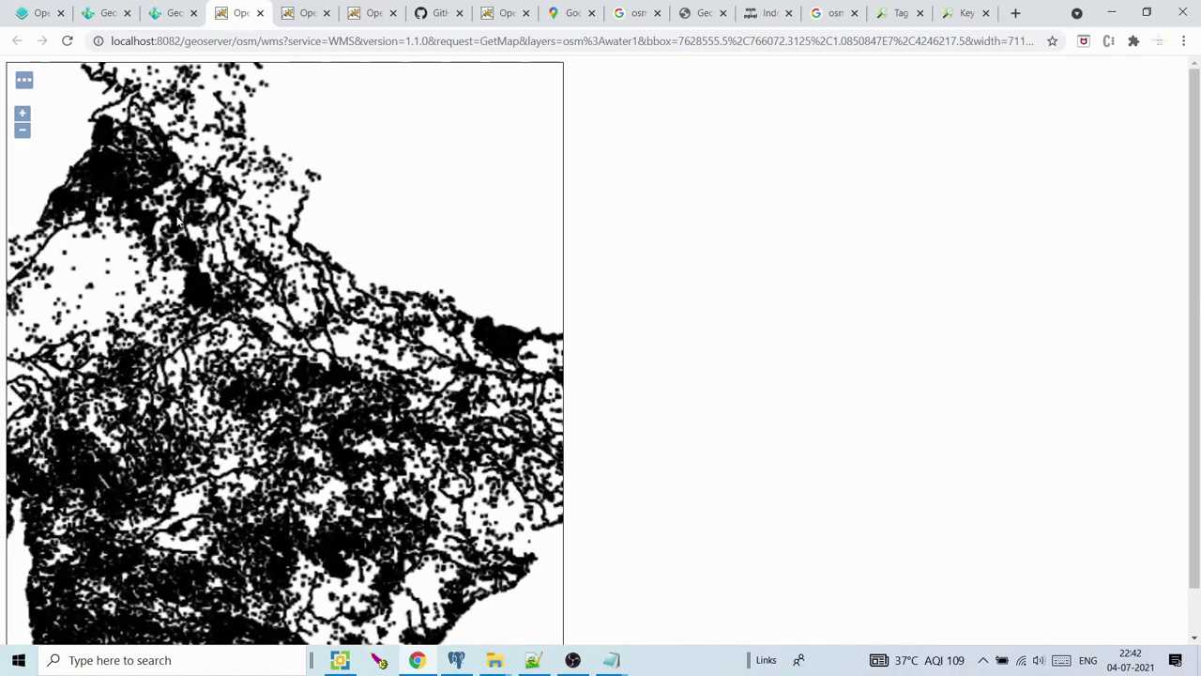
scroll(247, 251, up, 3)
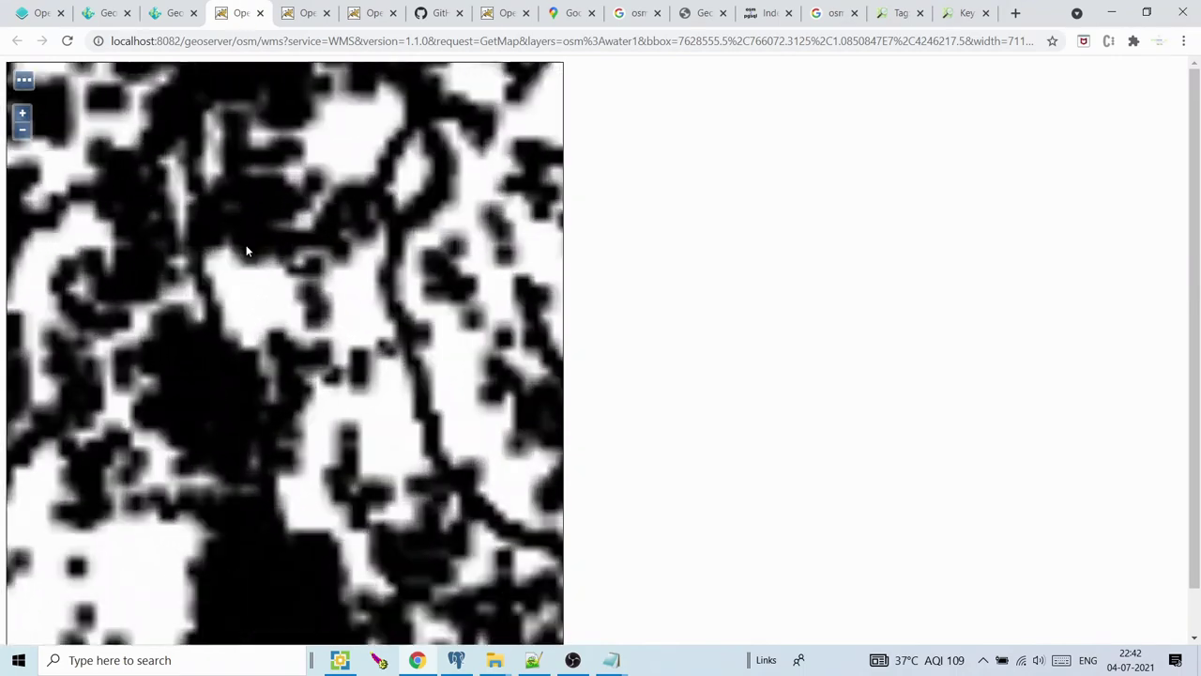
scroll(206, 271, down, 2)
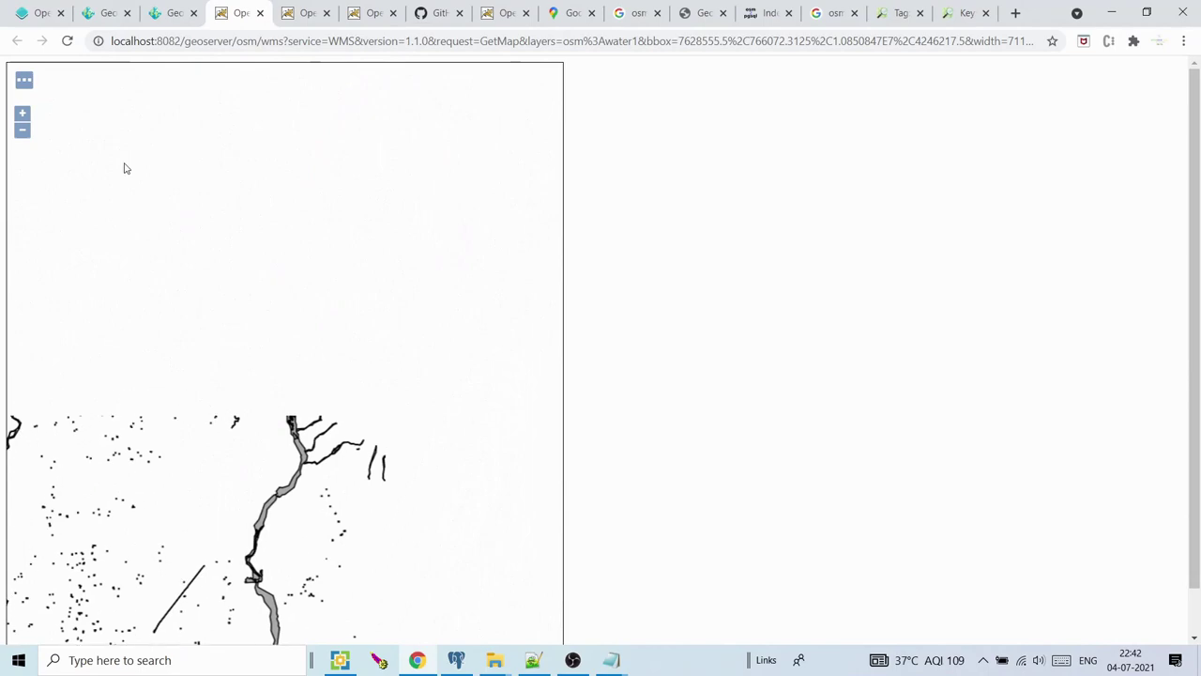
click(23, 130)
click(23, 131)
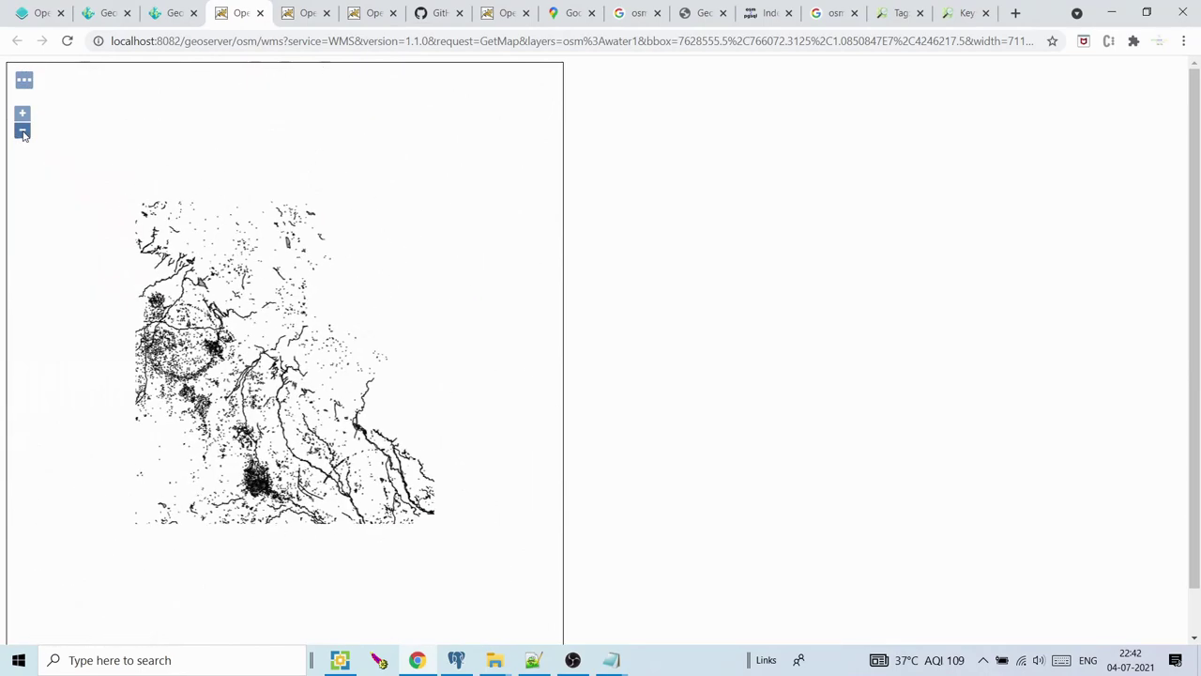
click(169, 12)
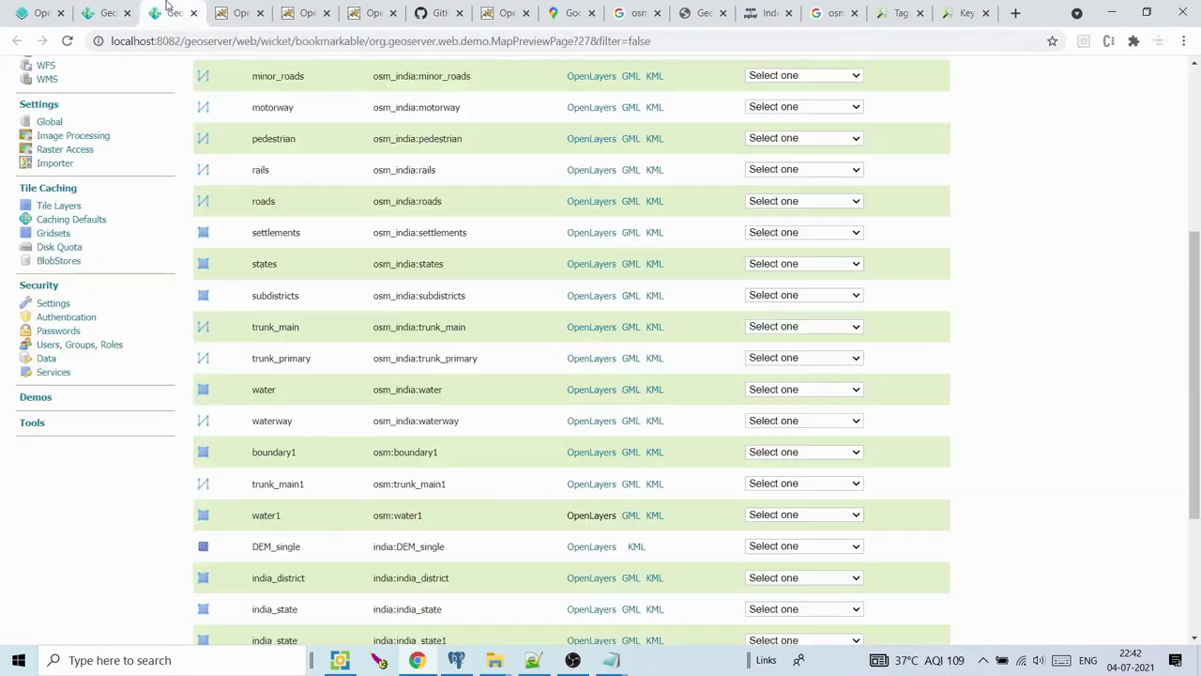
click(113, 6)
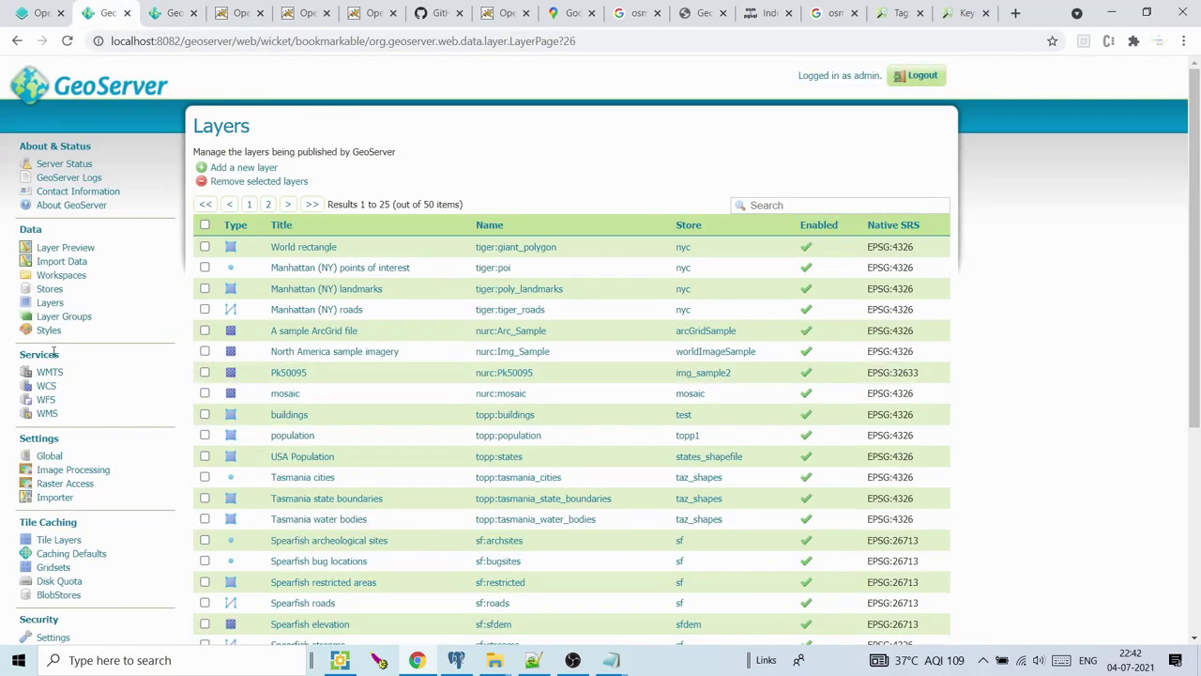
Show the list of 53 GeoServer styles and open a blank browser tab
click(49, 336)
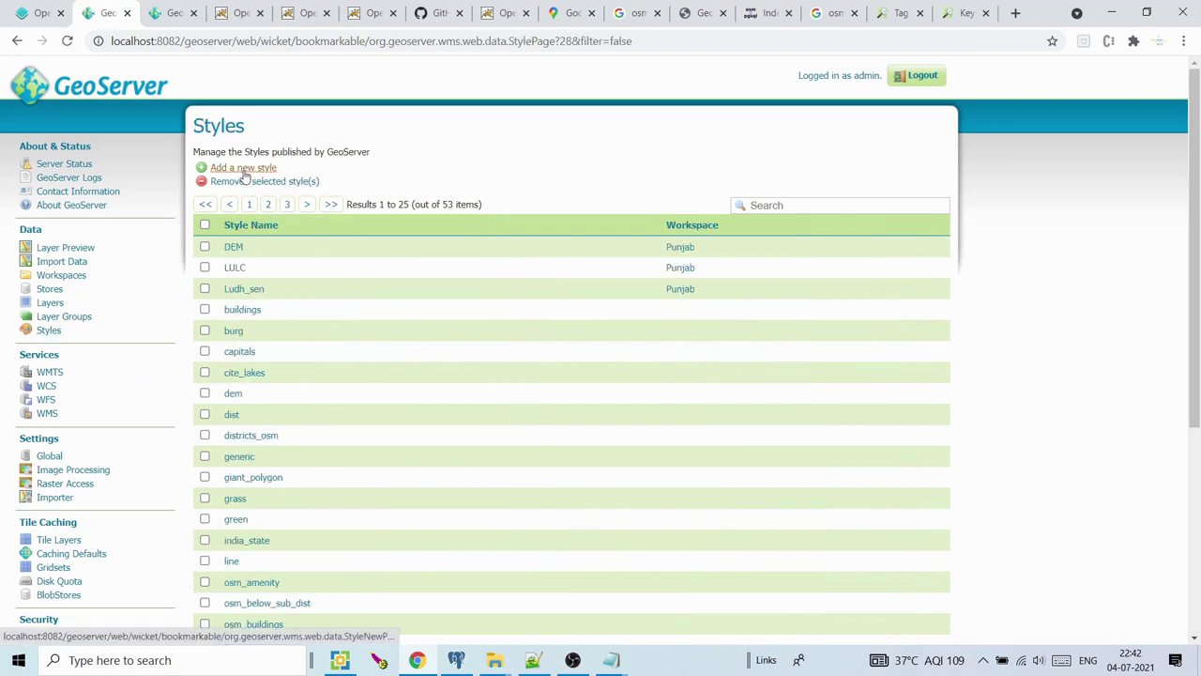
click(447, 146)
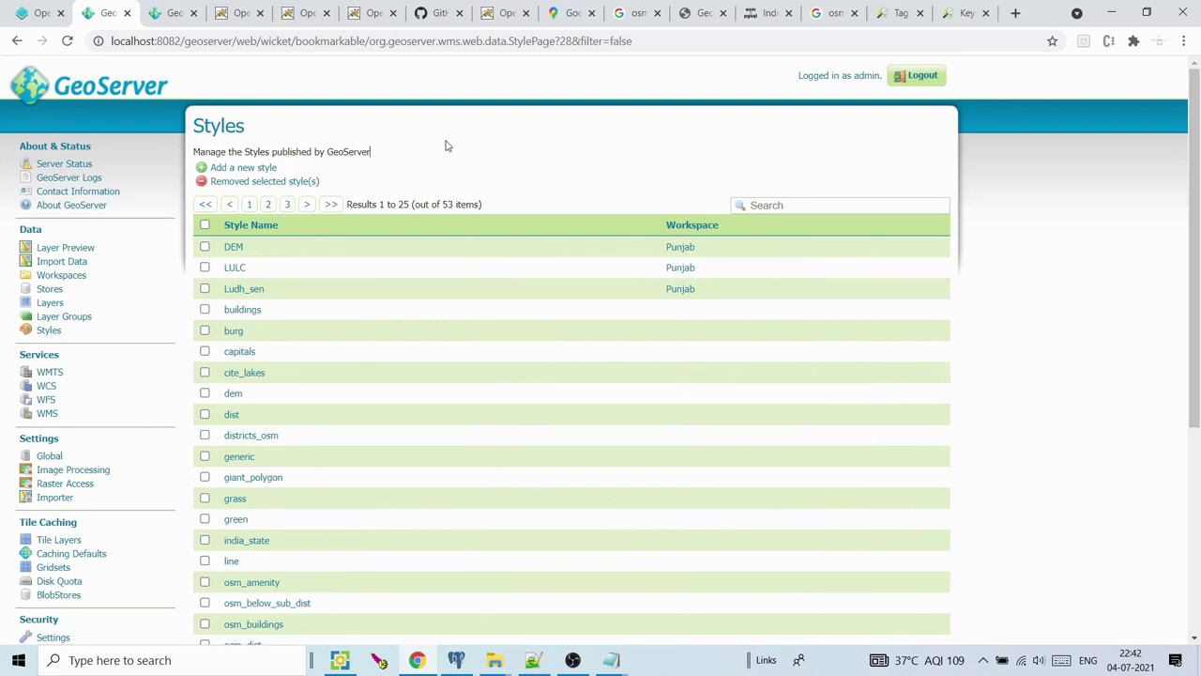
click(1016, 13)
click(974, 41)
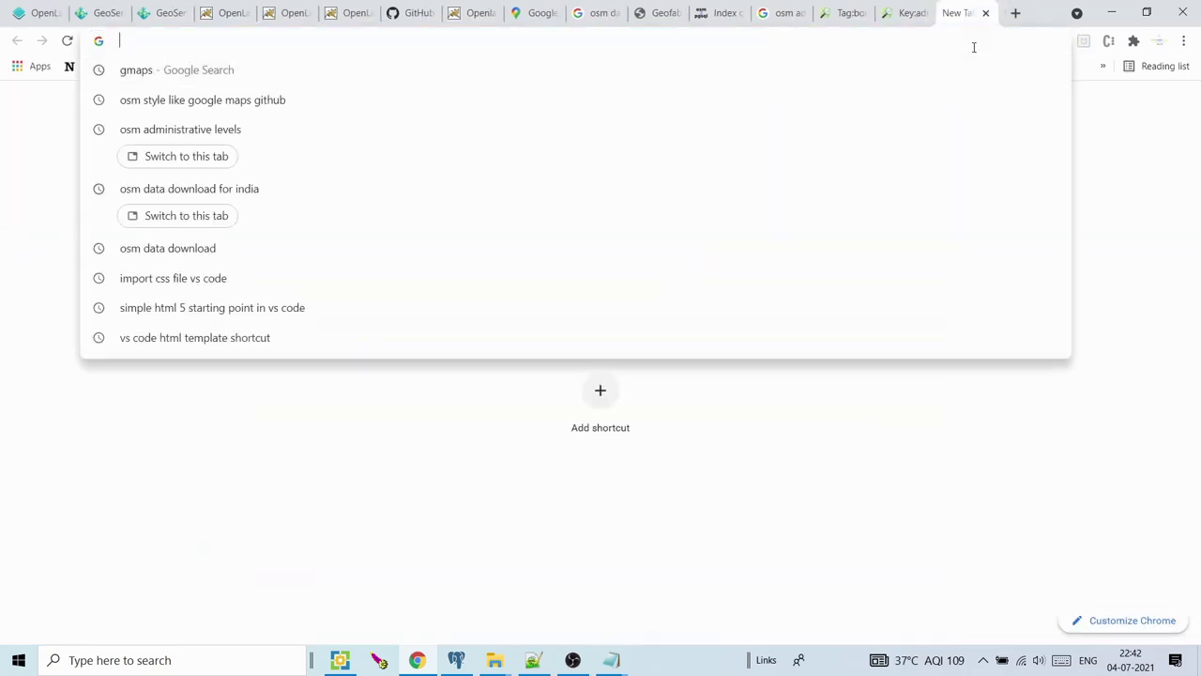
Go to geoserver.org and open the Stable 2.19.1 extensions downloads
text(geoserver.org)
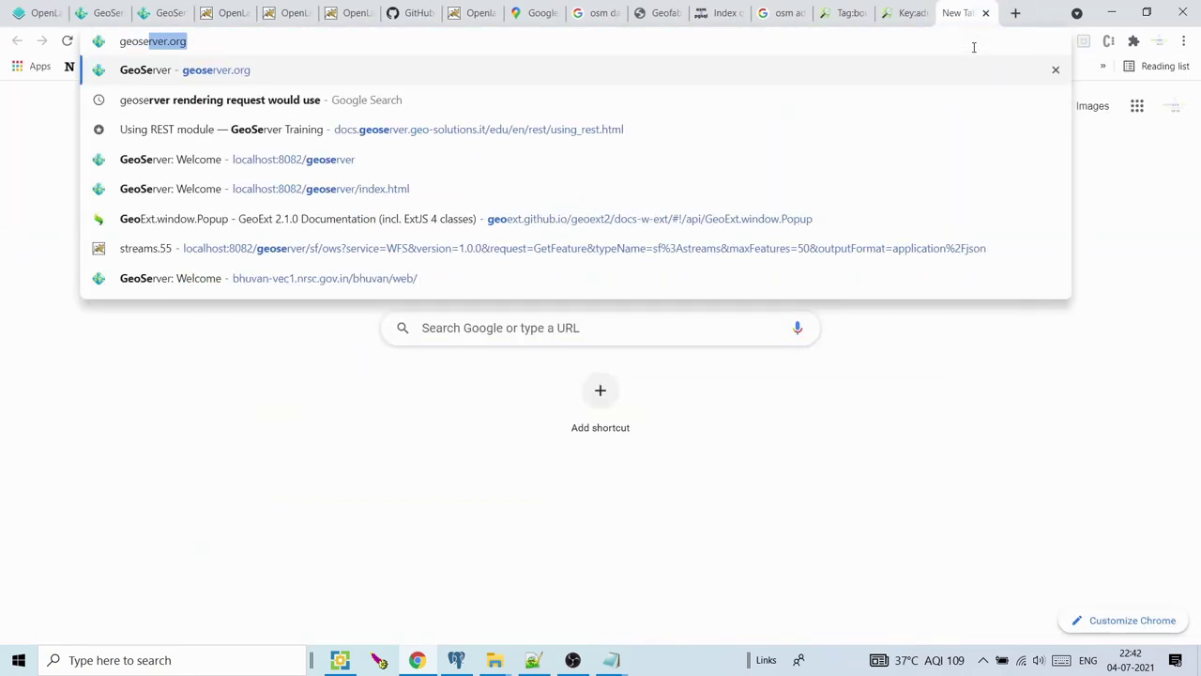
key(Return)
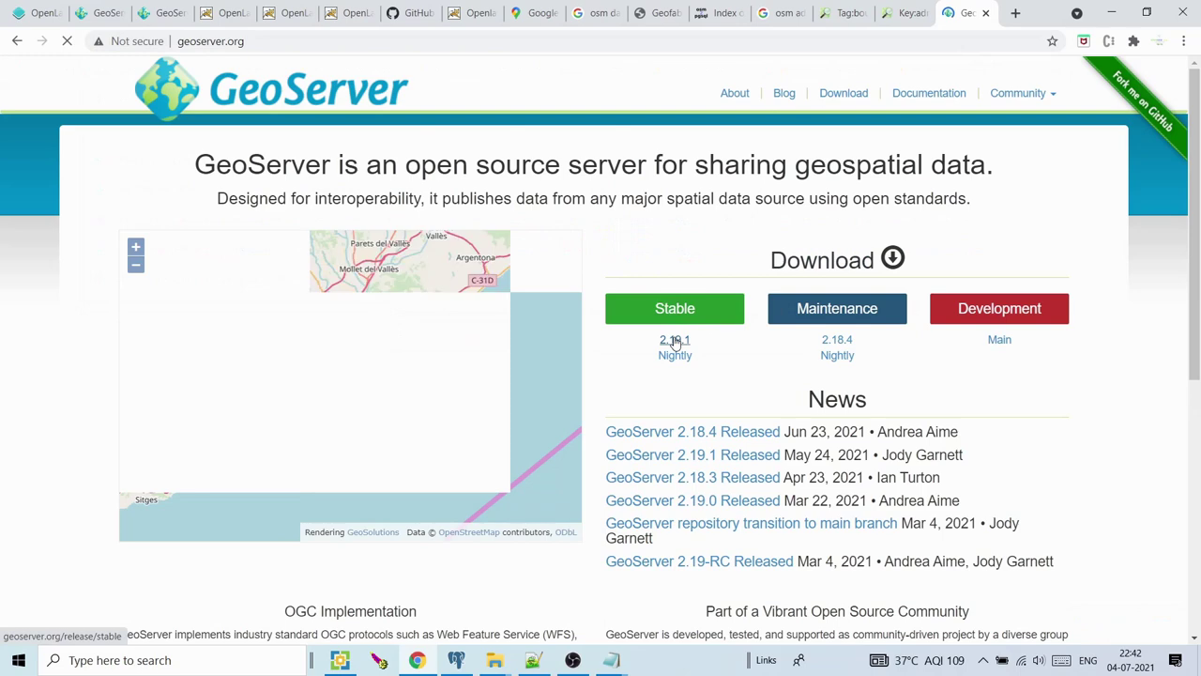
click(674, 341)
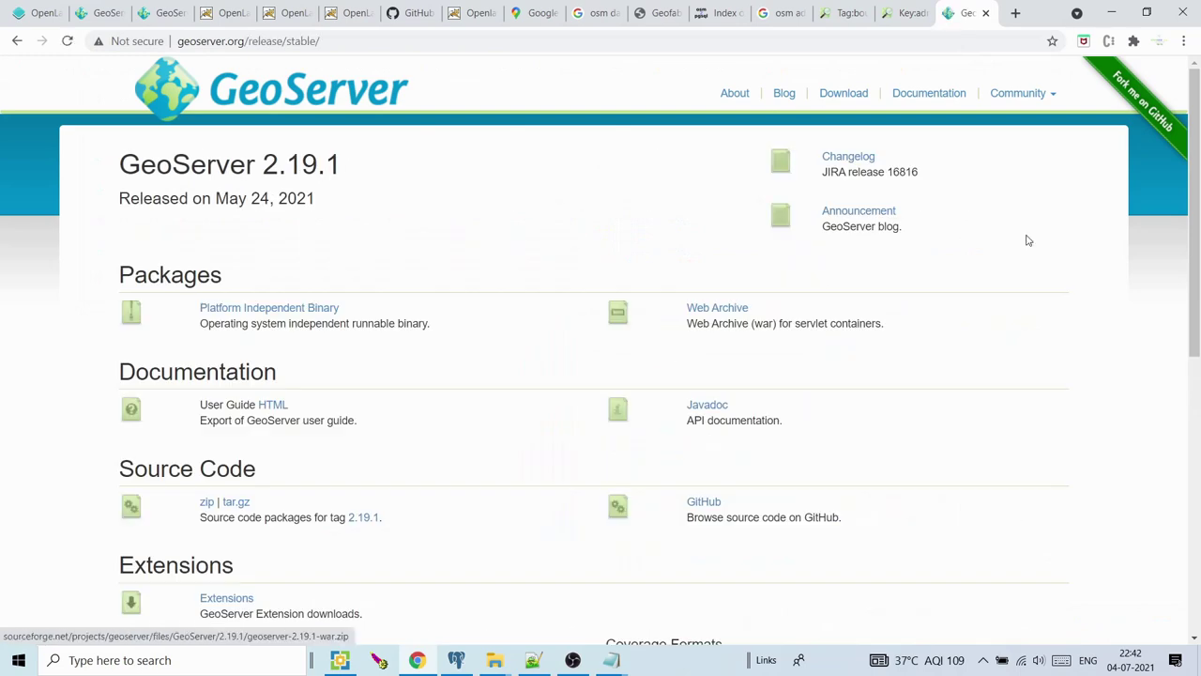
scroll(1197, 236, down, 1)
scroll(1198, 237, down, 2)
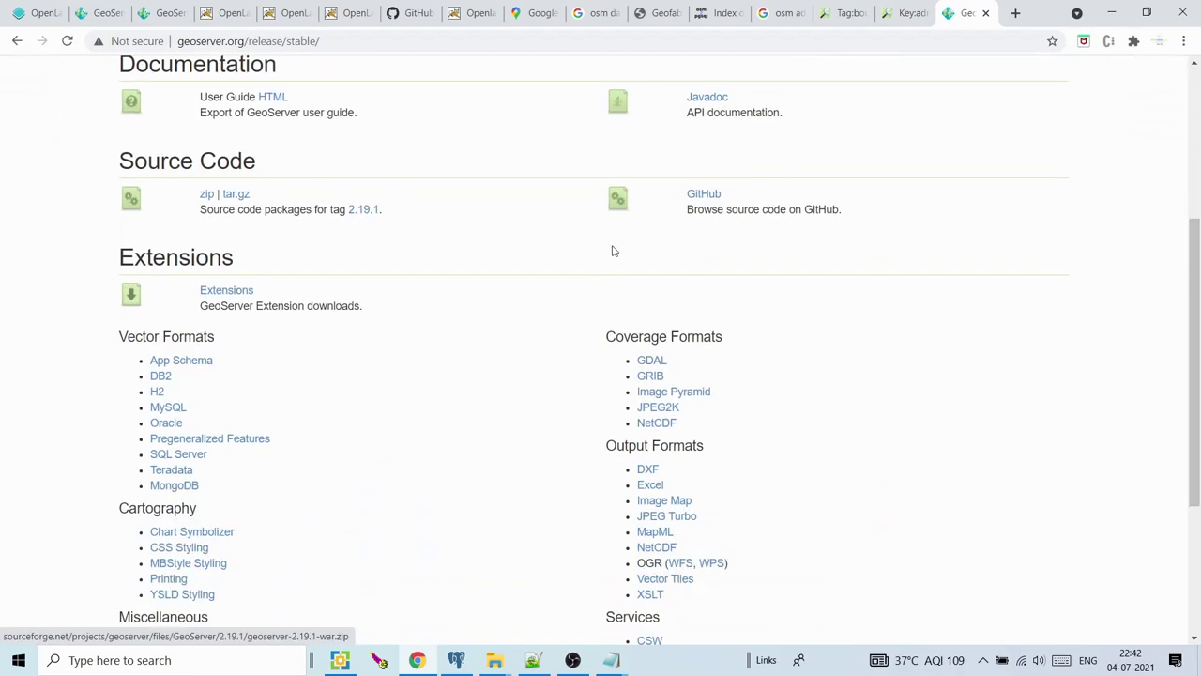
click(225, 292)
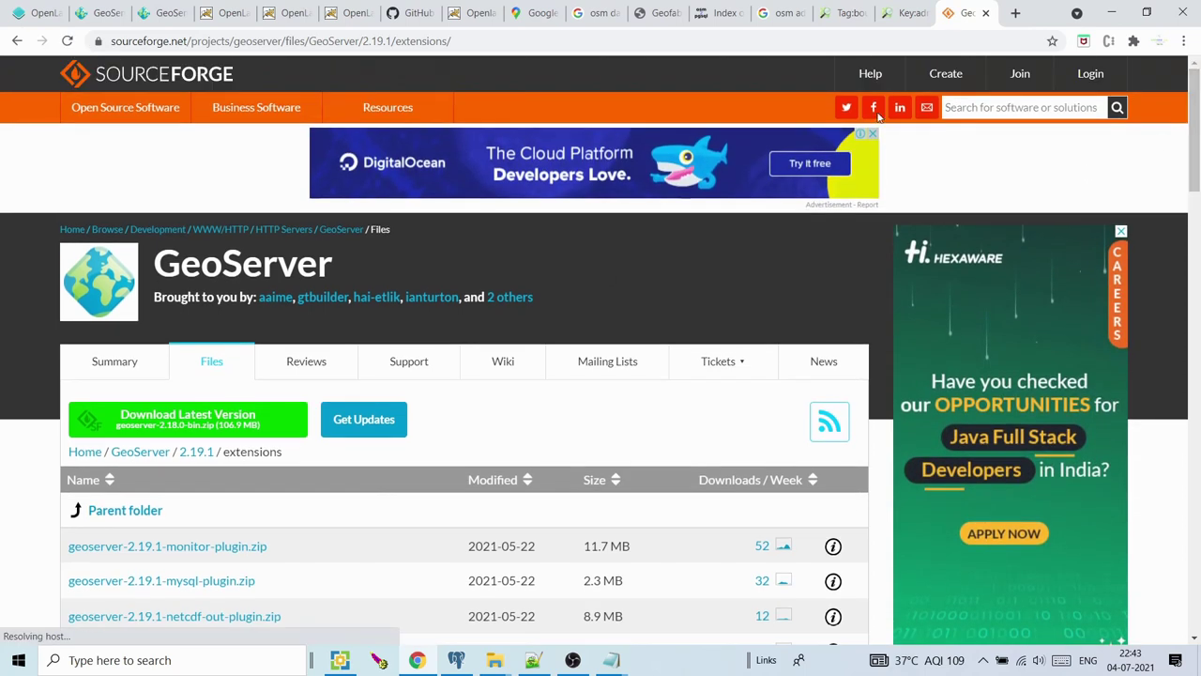
Change the URL version to 2.18.1 to load that extensions listing, then return to Styles
drag(390, 40, 365, 37)
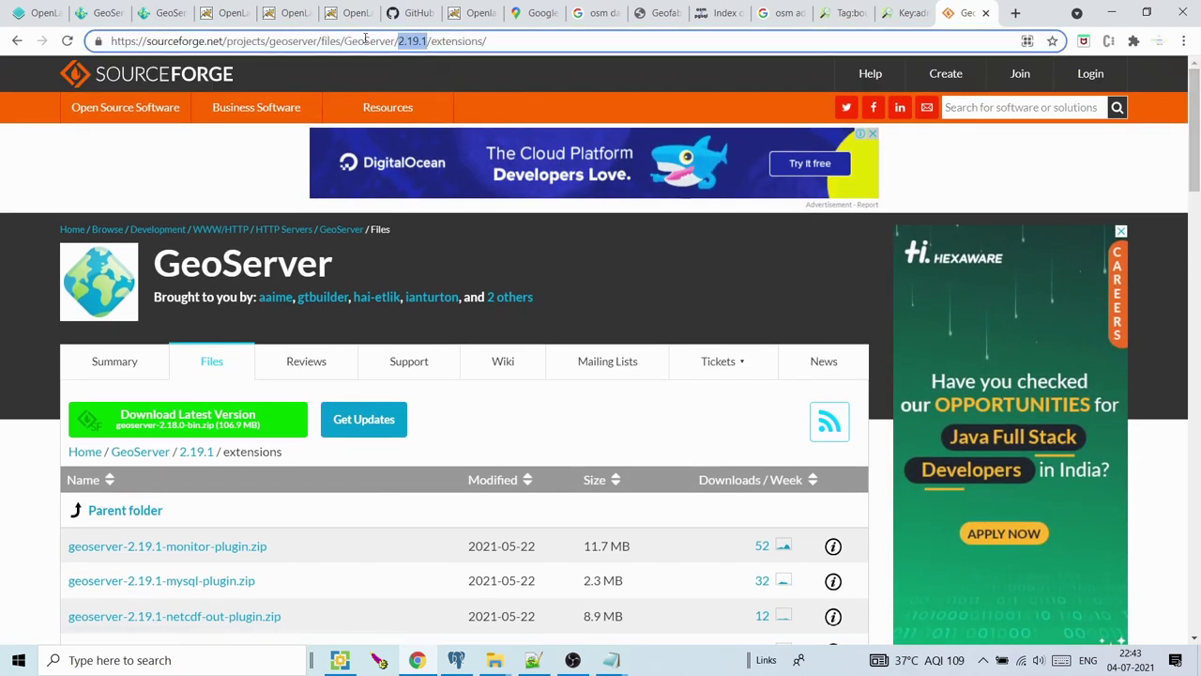
click(425, 41)
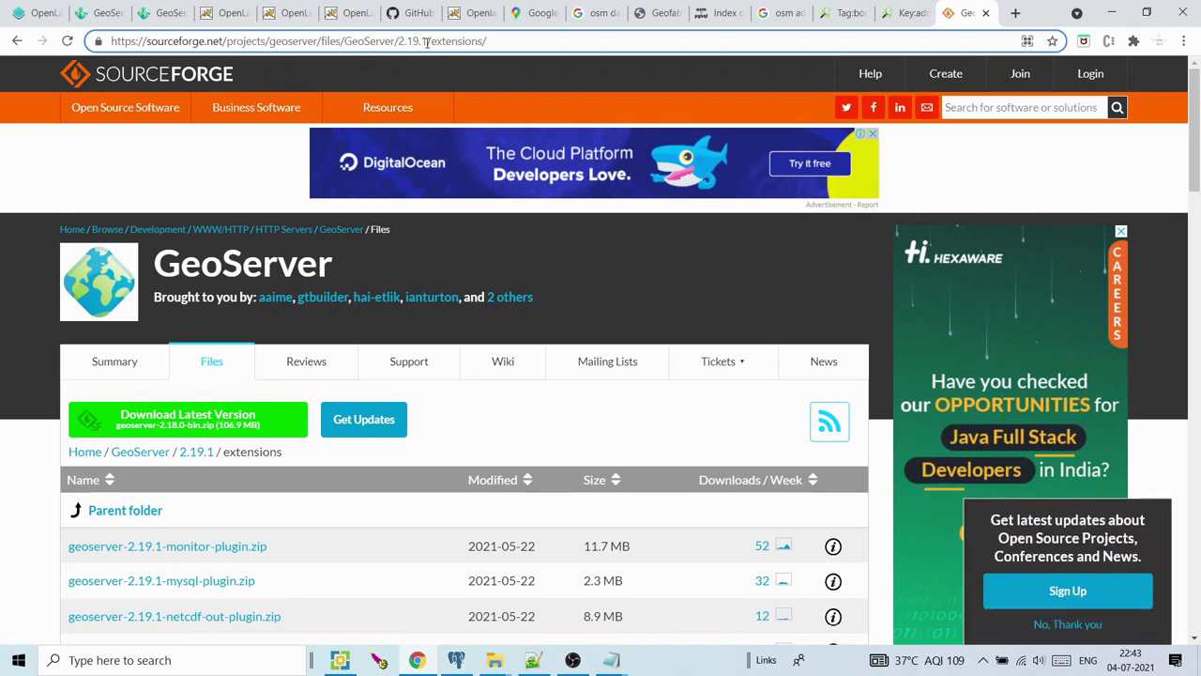
drag(419, 40, 402, 40)
click(421, 41)
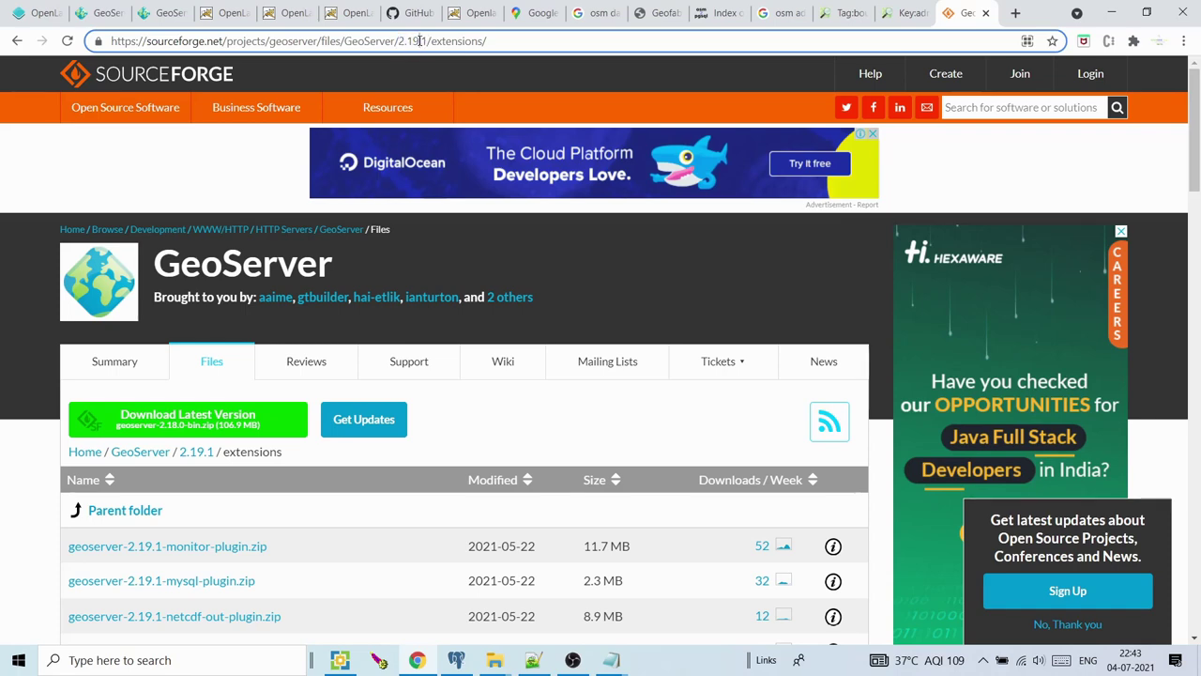
key(BackSpace)
text(8)
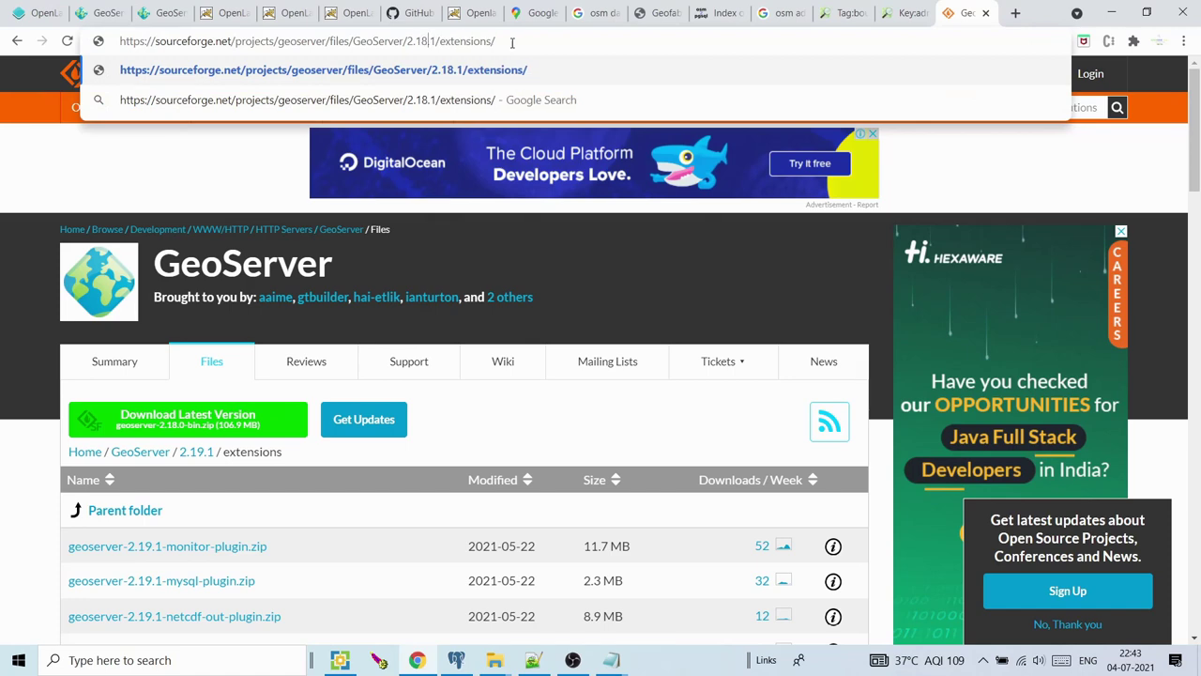
click(513, 41)
key(Return)
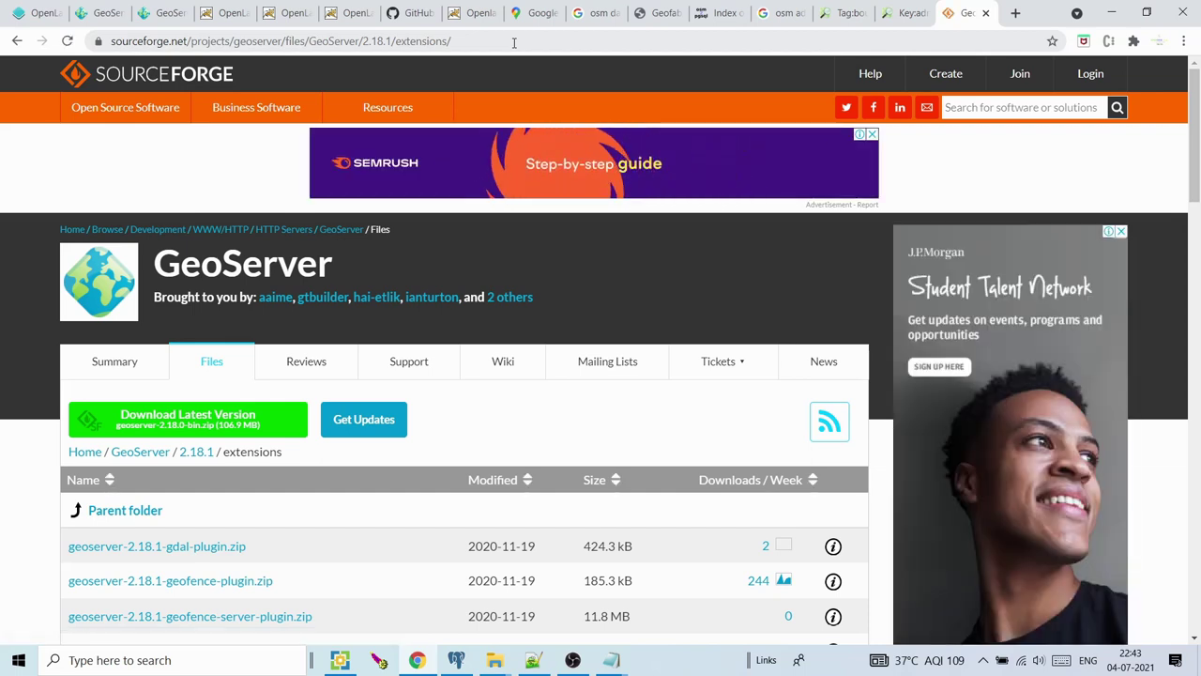
click(89, 12)
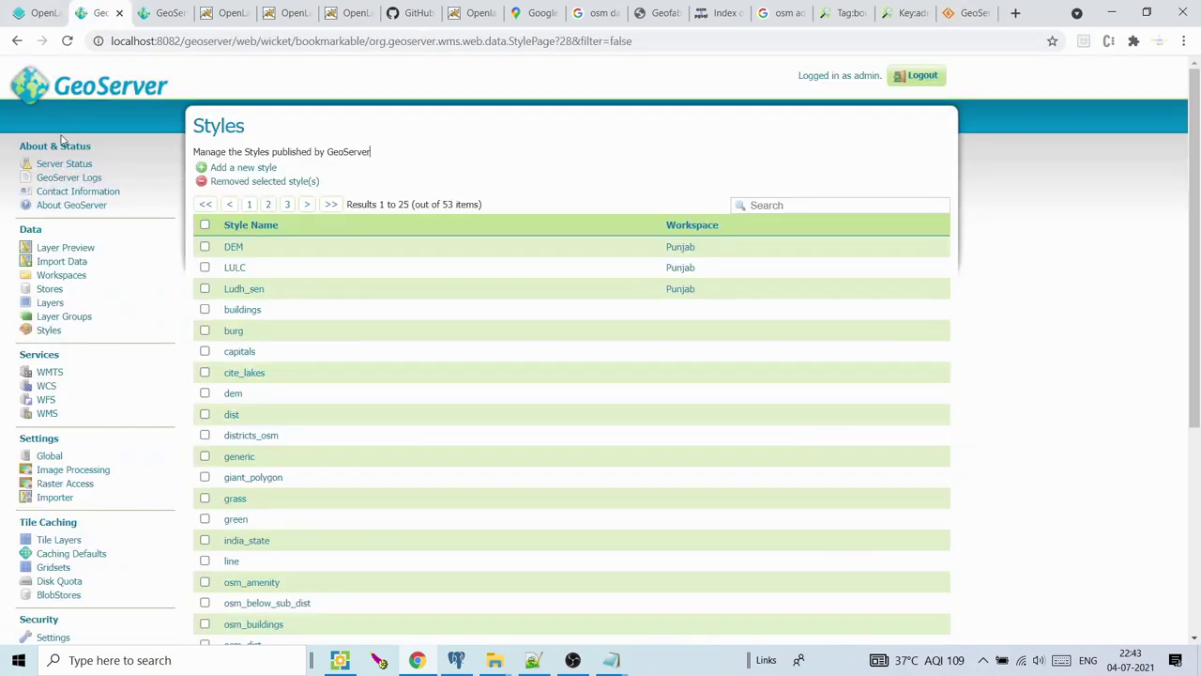
Confirm the installed GeoServer version is 2.19.0 on the About page, then close it
right_click(62, 203)
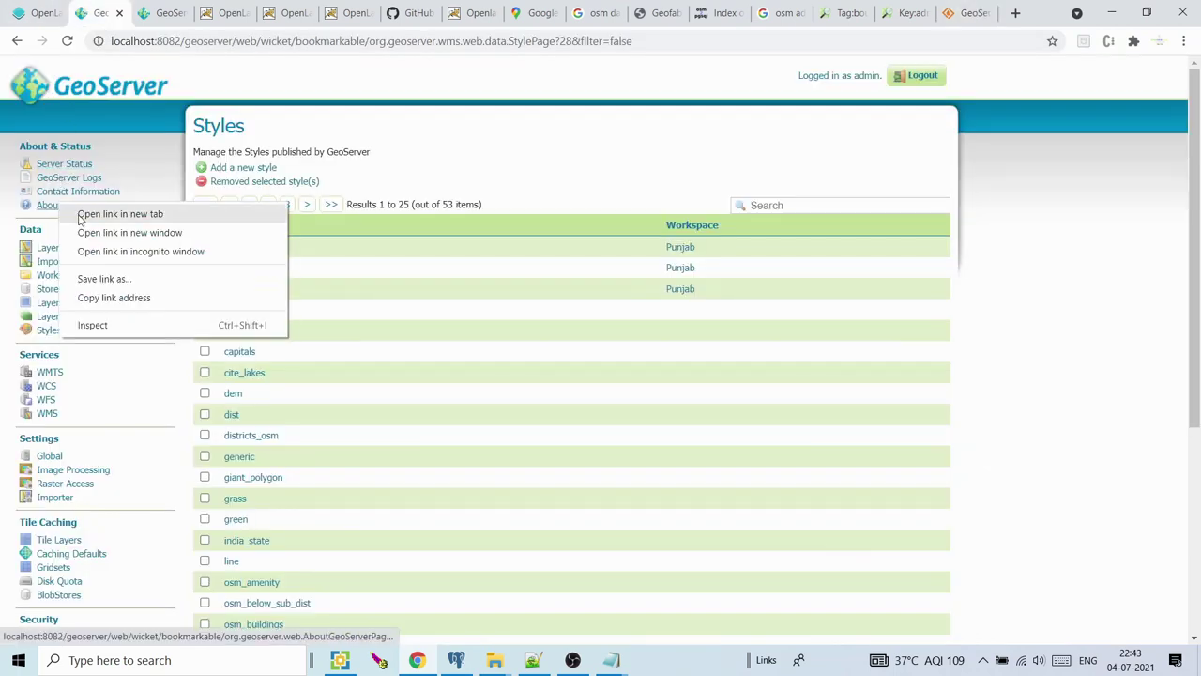
click(80, 214)
click(151, 12)
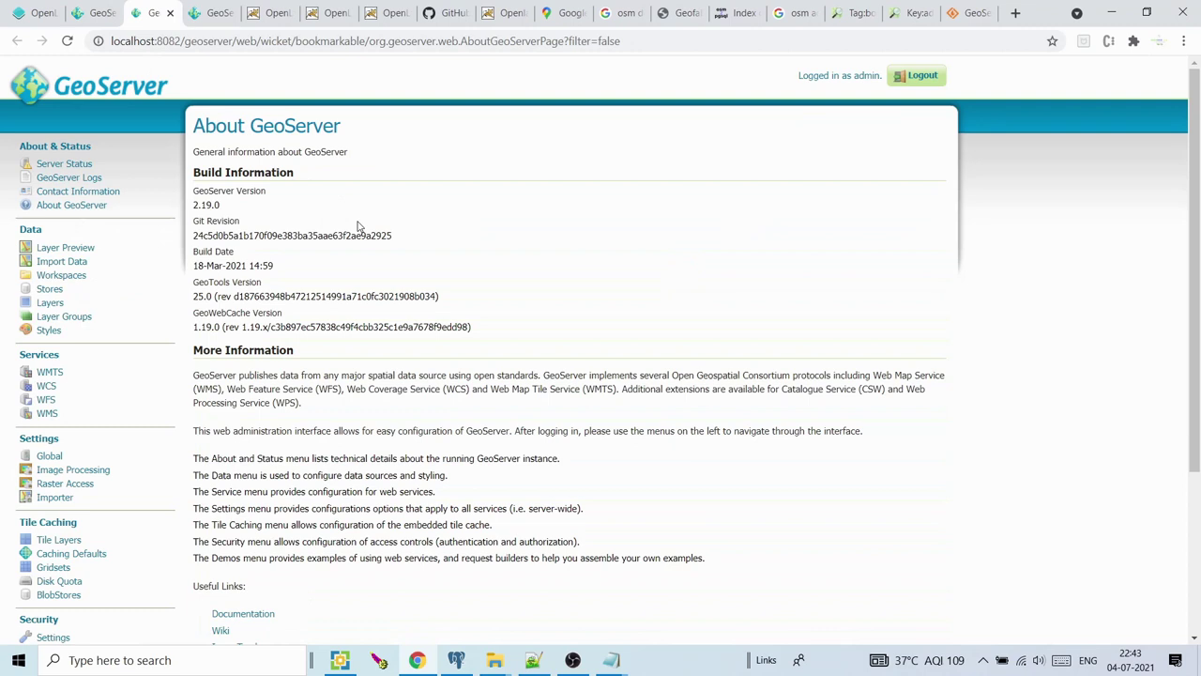
drag(226, 207, 192, 208)
click(171, 14)
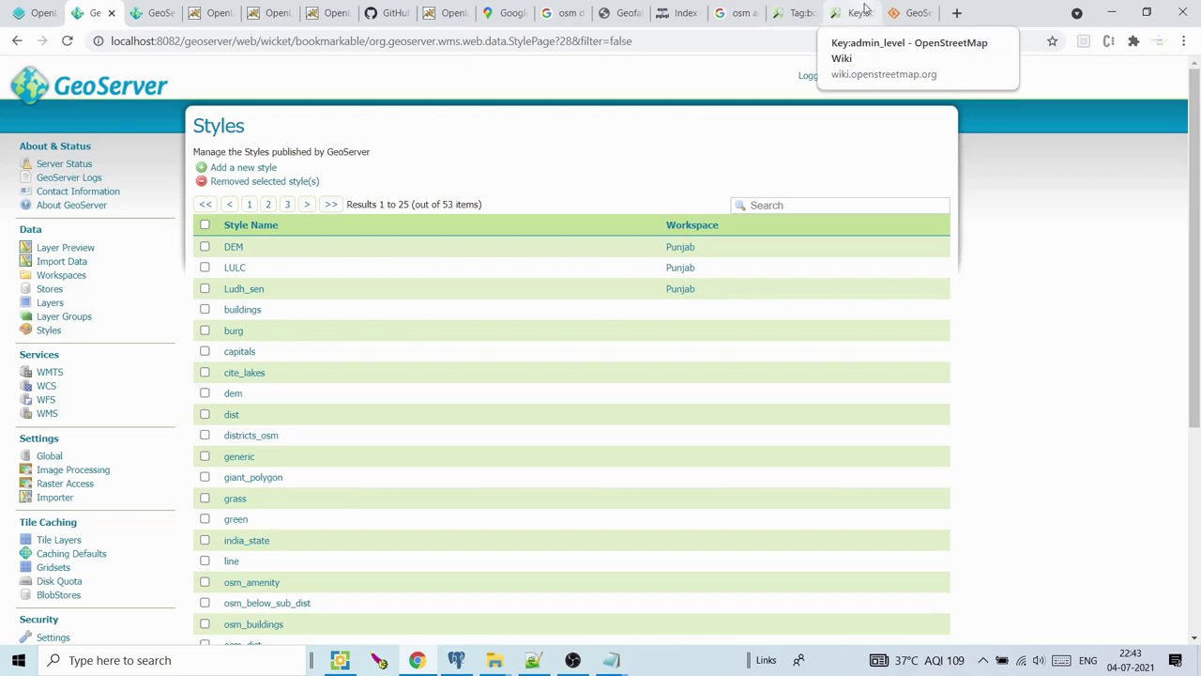
click(915, 12)
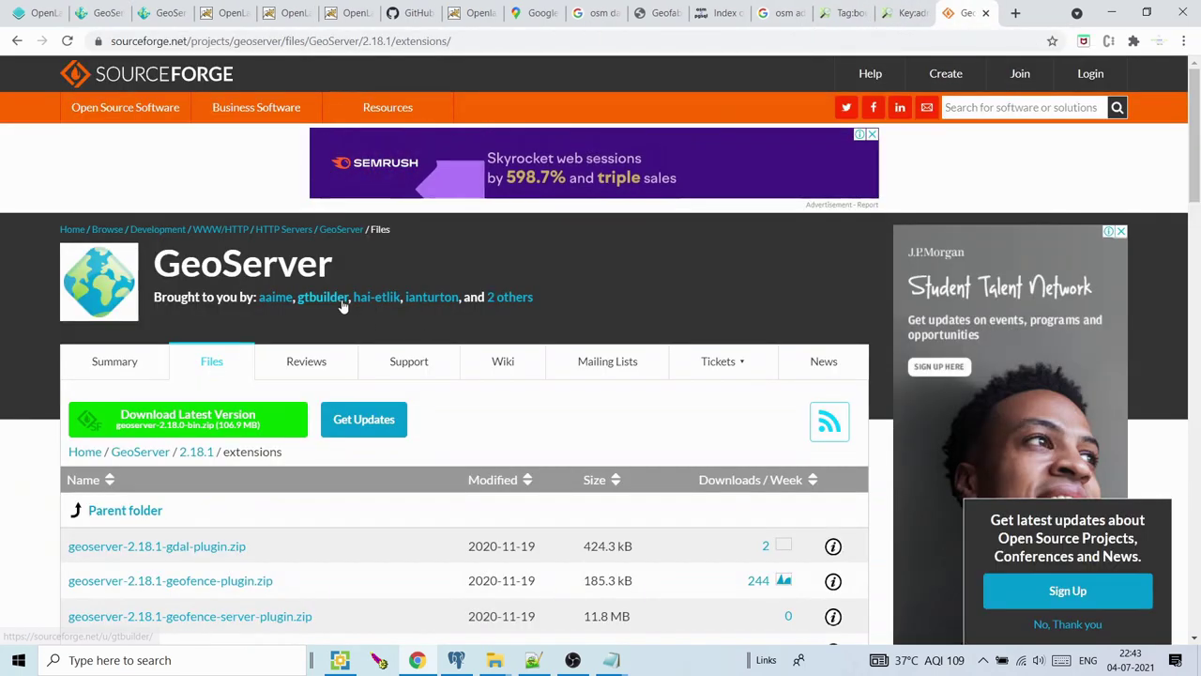
Edit the SourceForge URL version to 2.19.0 and load that extensions listing
double_click(382, 40)
text(9)
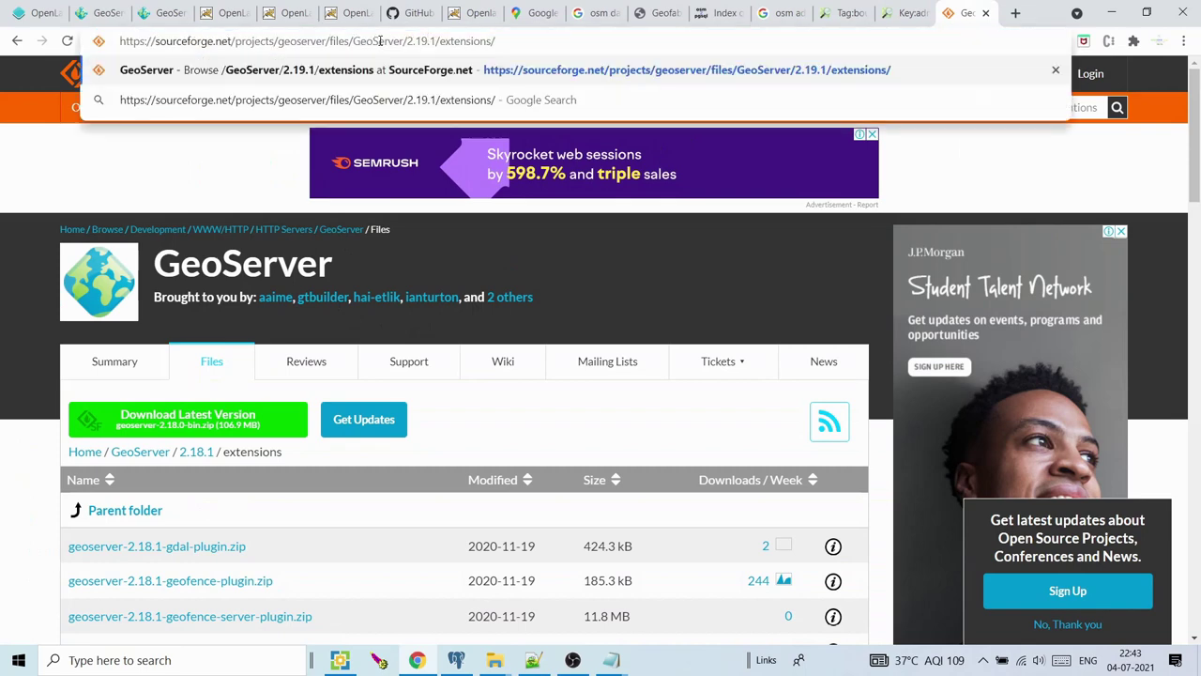
key(Right)
key(Right)
key(BackSpace)
text(0)
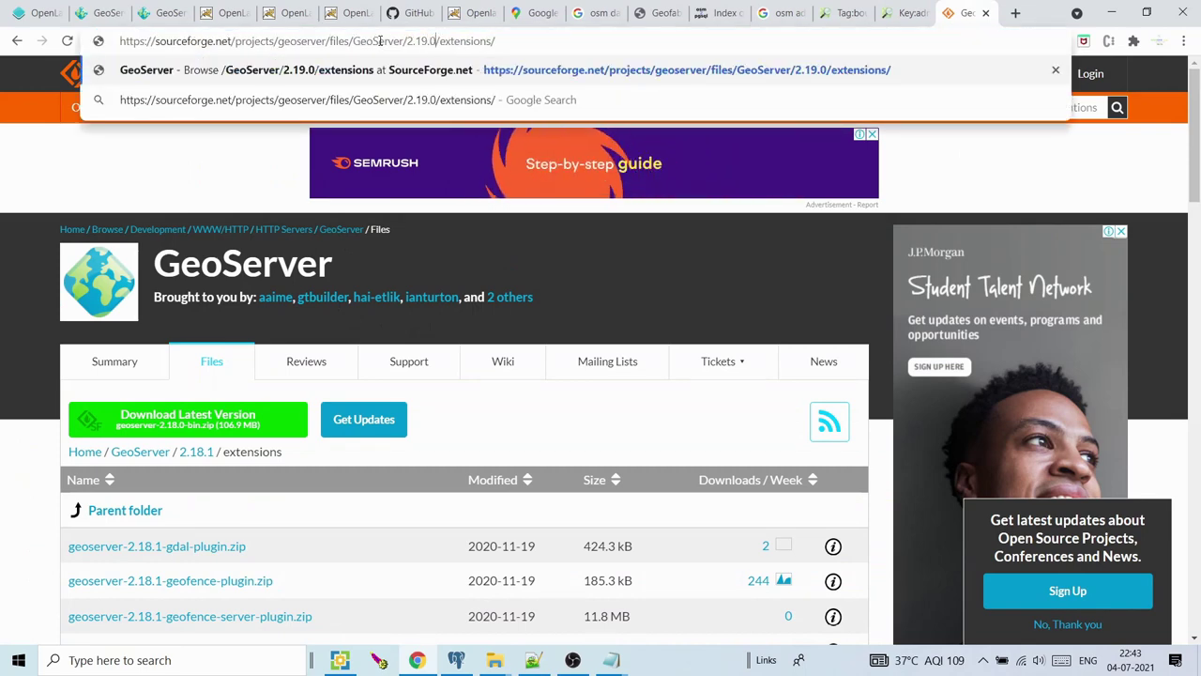
key(Return)
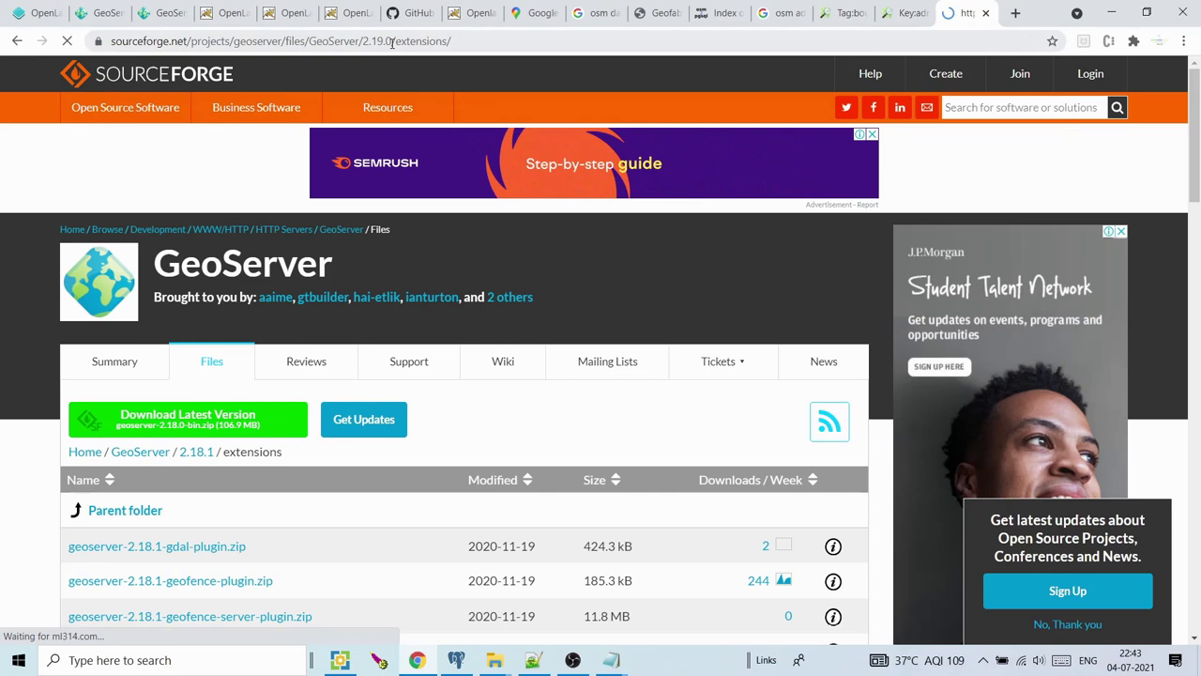
drag(392, 41, 364, 41)
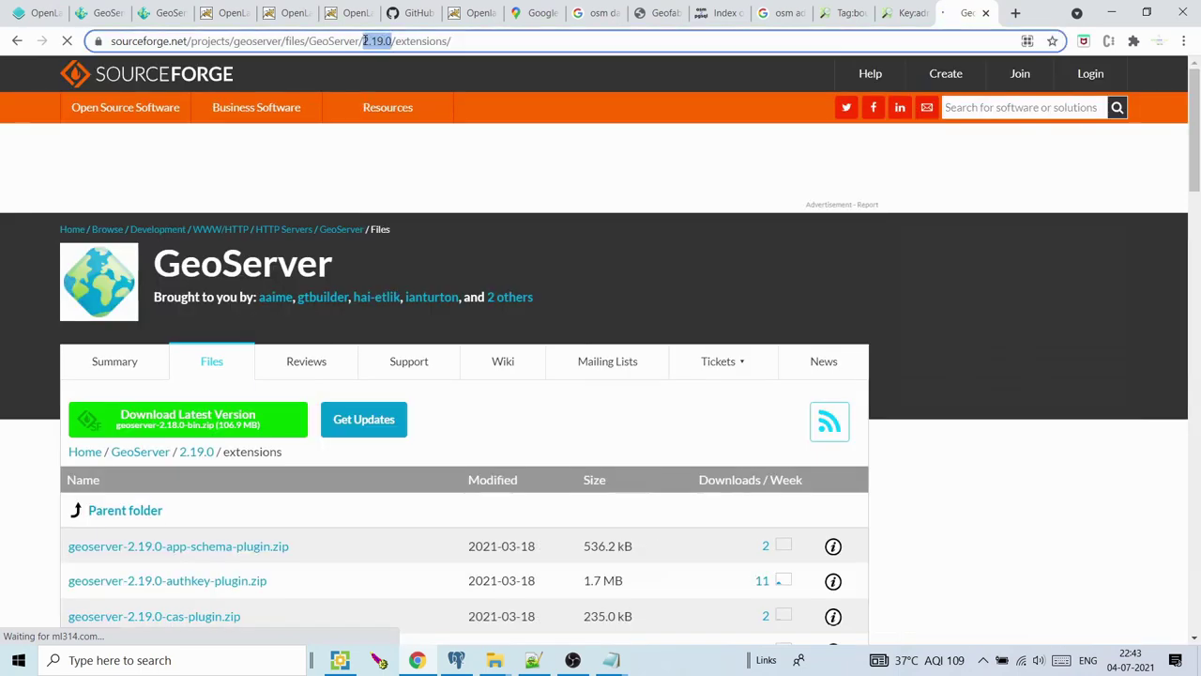
Download geoserver-2.19.0-css-plugin.zip
drag(1195, 126, 1197, 192)
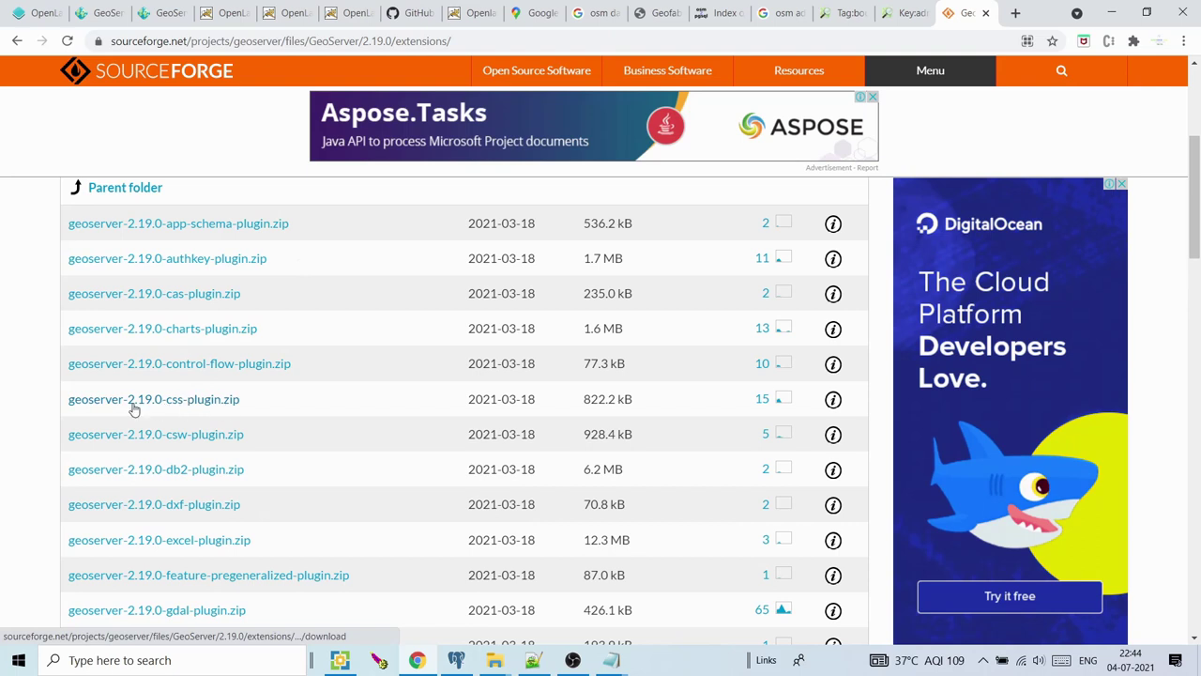
click(214, 403)
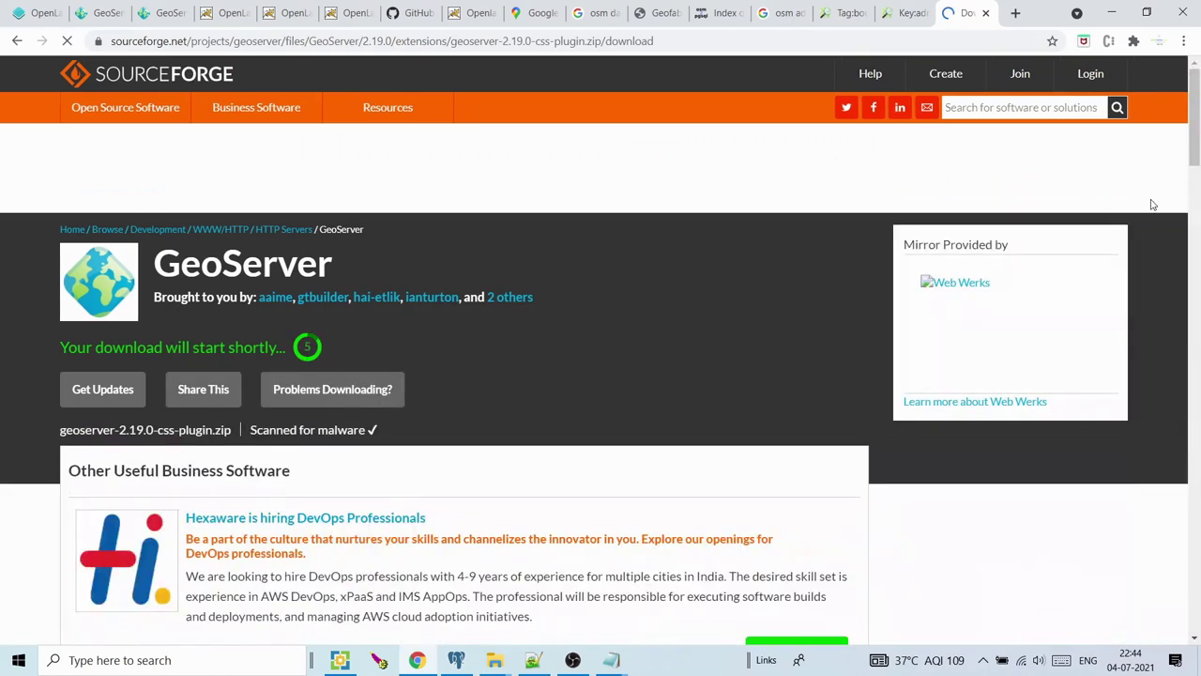
mouse_move(499, 663)
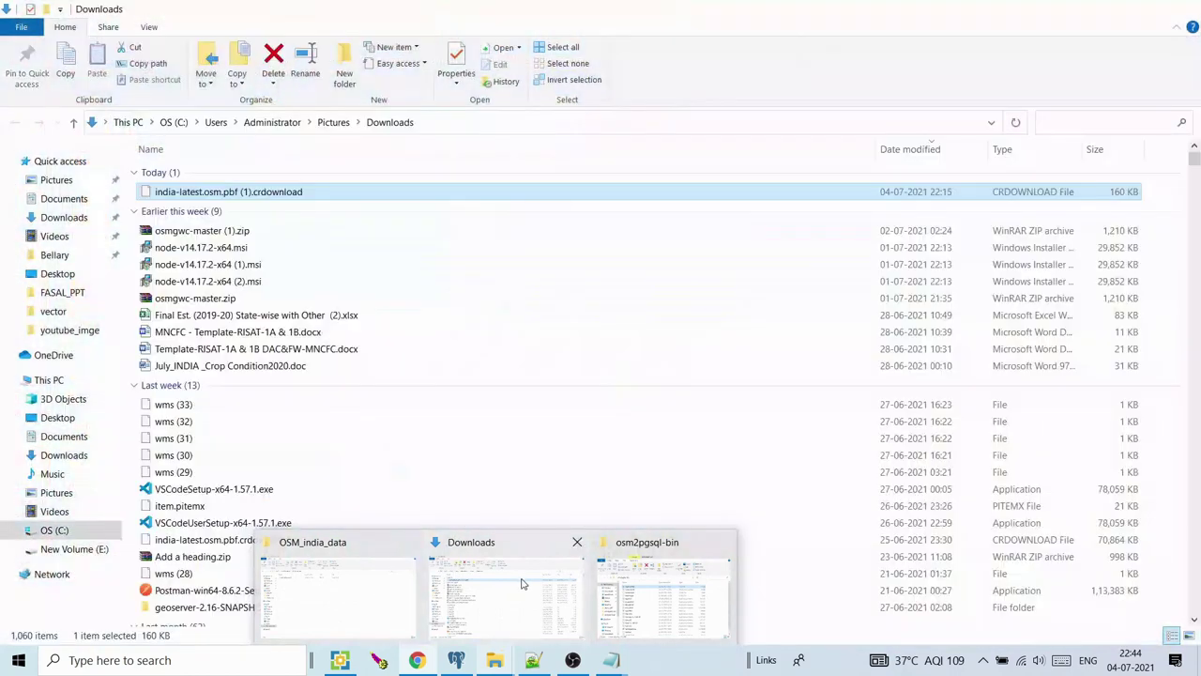
Browse to C:\Program Files\Apache Software Foundation\Tomcat\webapps\geoserver\WEB-INF\lib
click(507, 596)
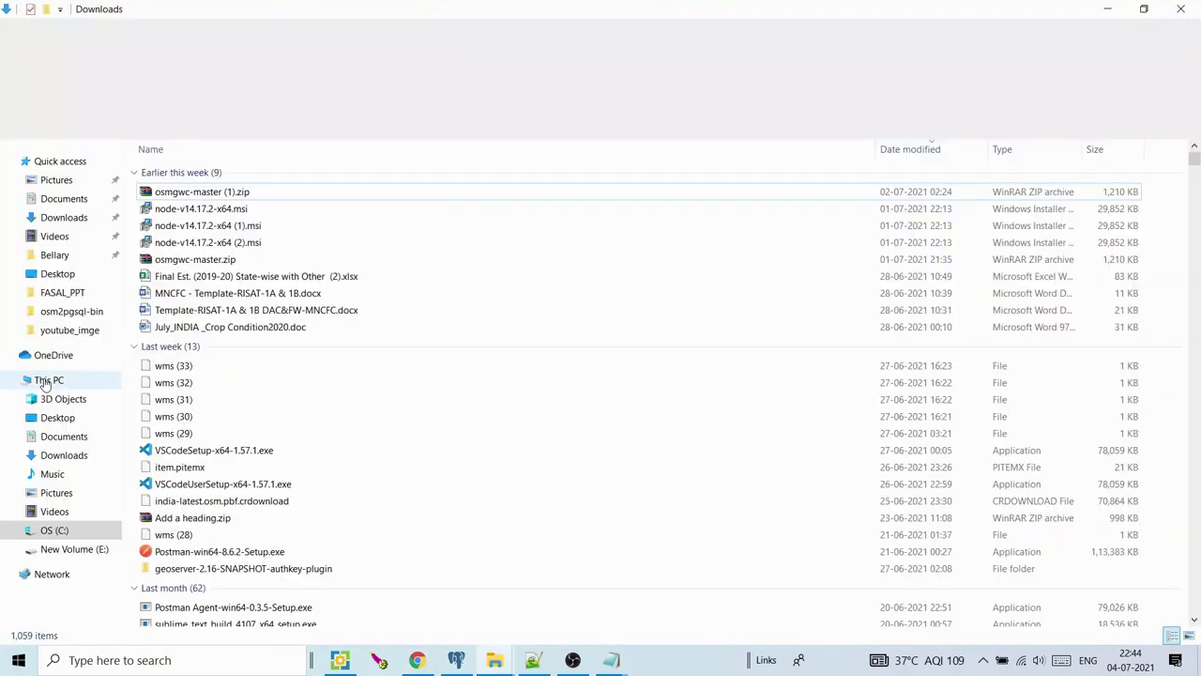
click(54, 531)
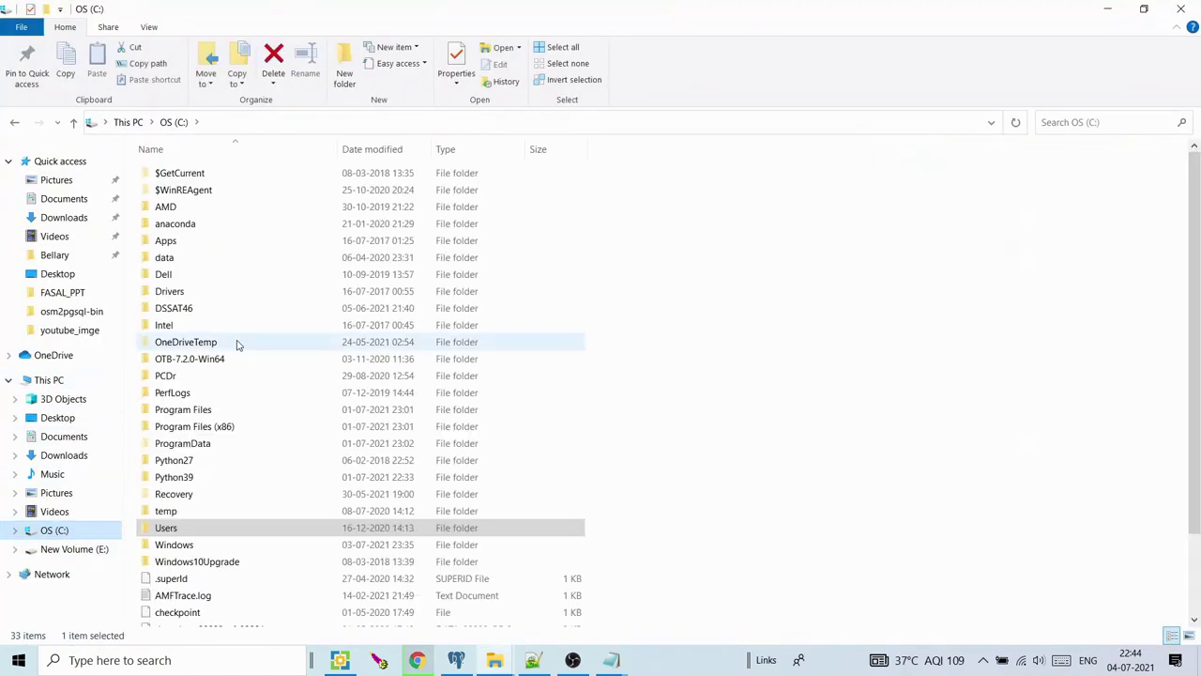
double_click(212, 410)
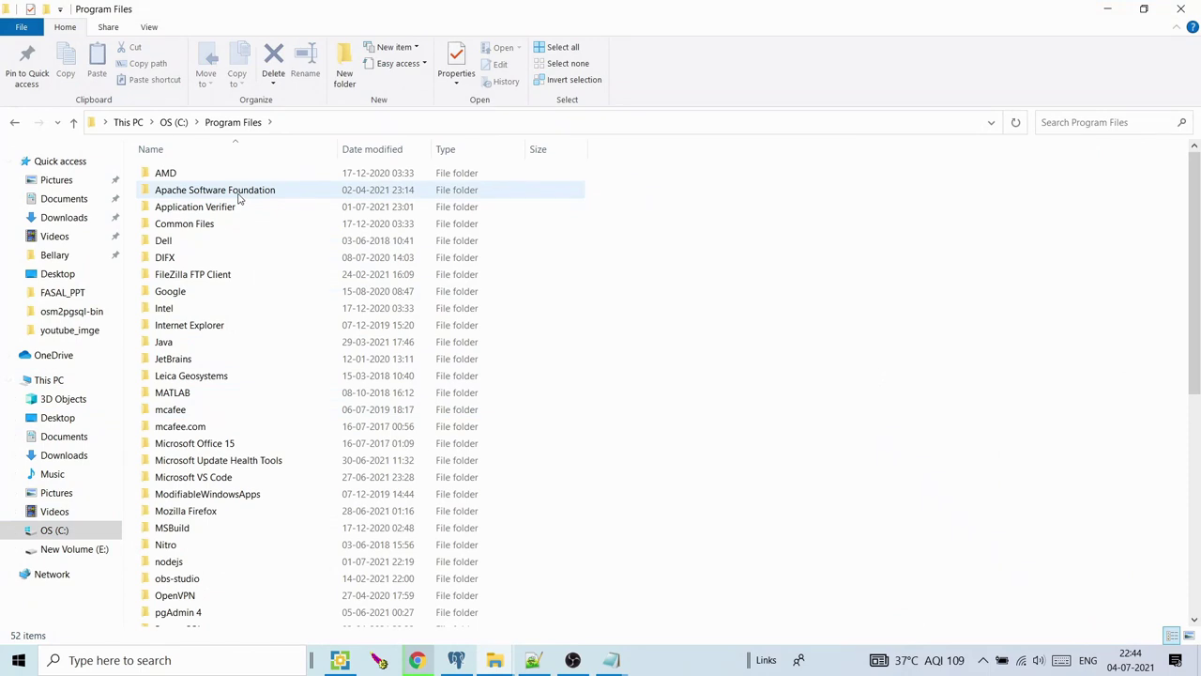
double_click(238, 193)
double_click(234, 192)
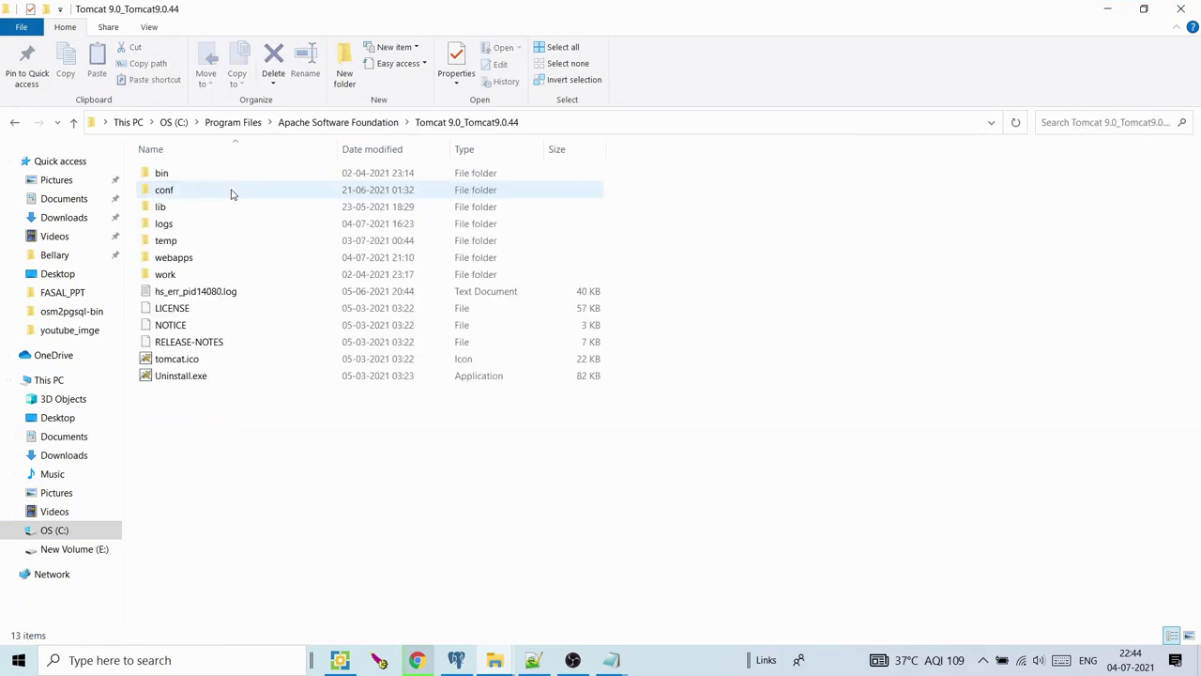
double_click(190, 259)
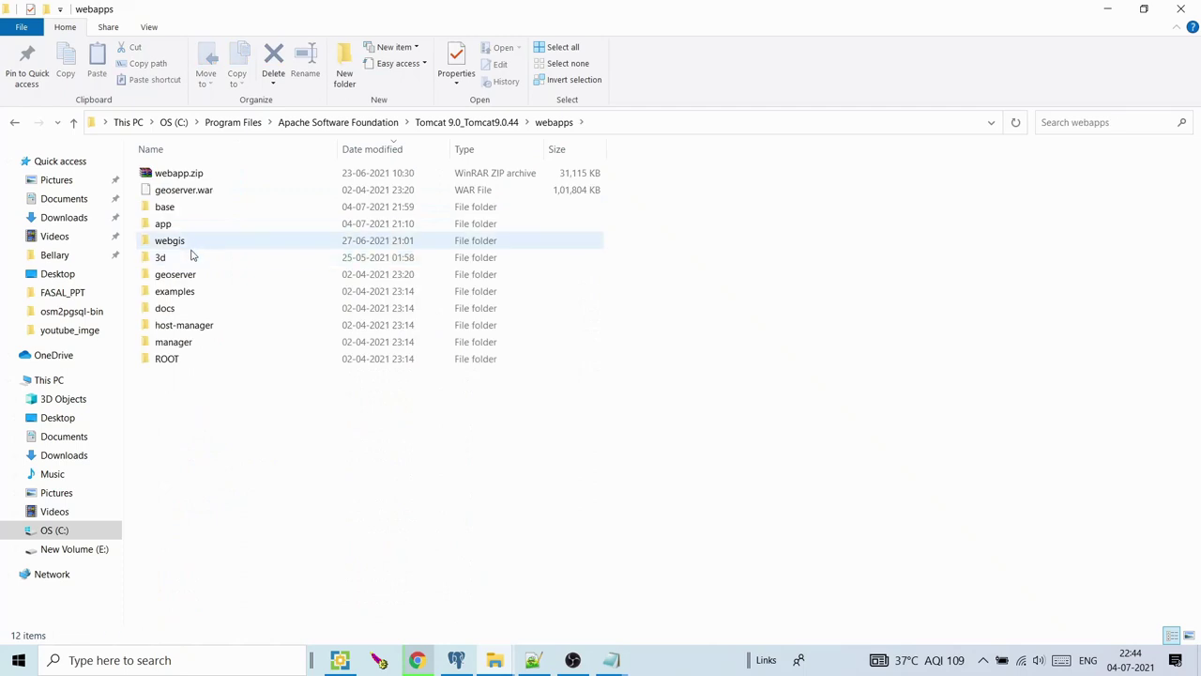
double_click(186, 274)
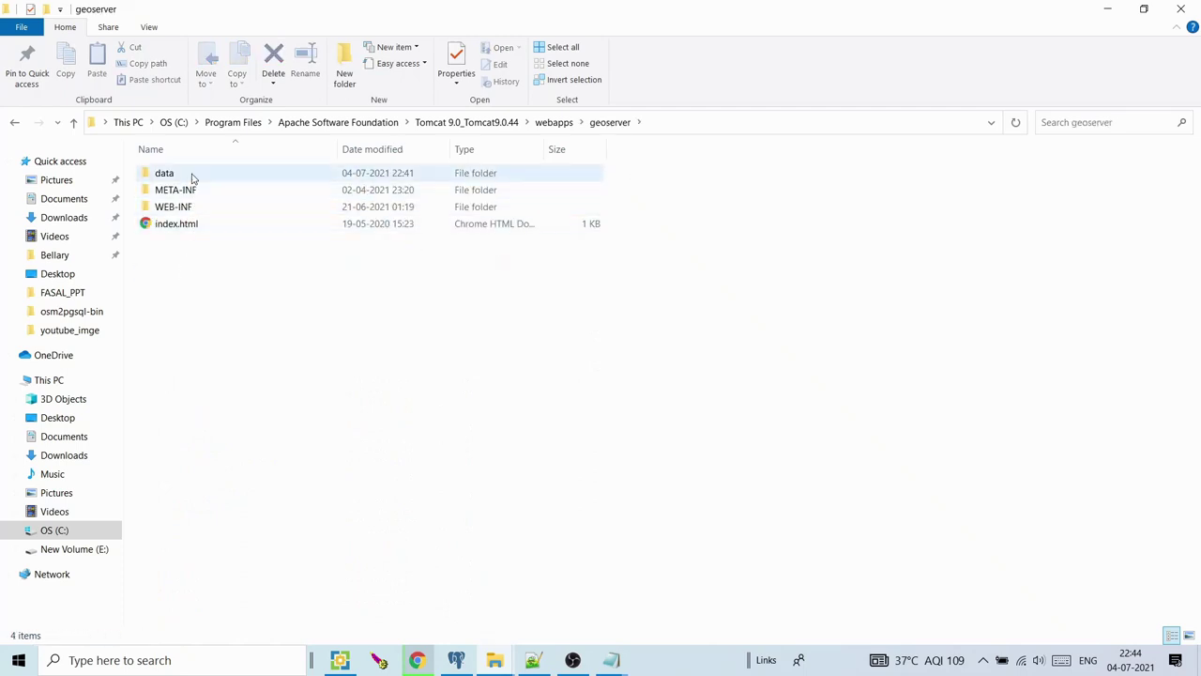
double_click(186, 207)
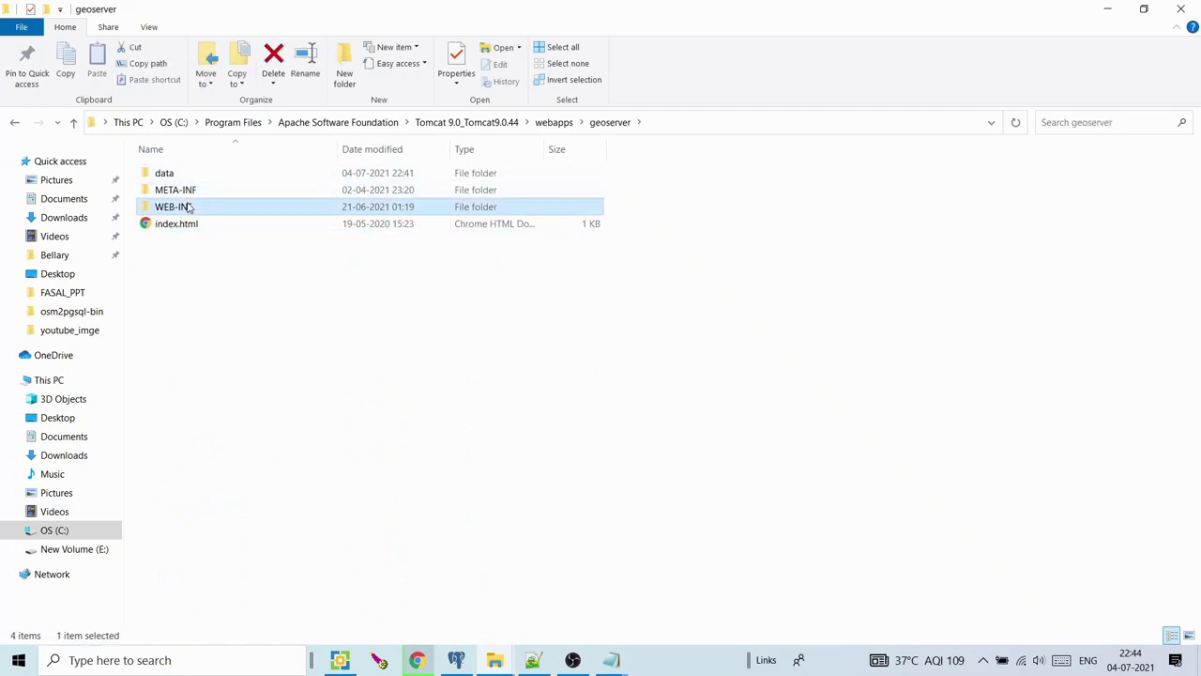
double_click(186, 191)
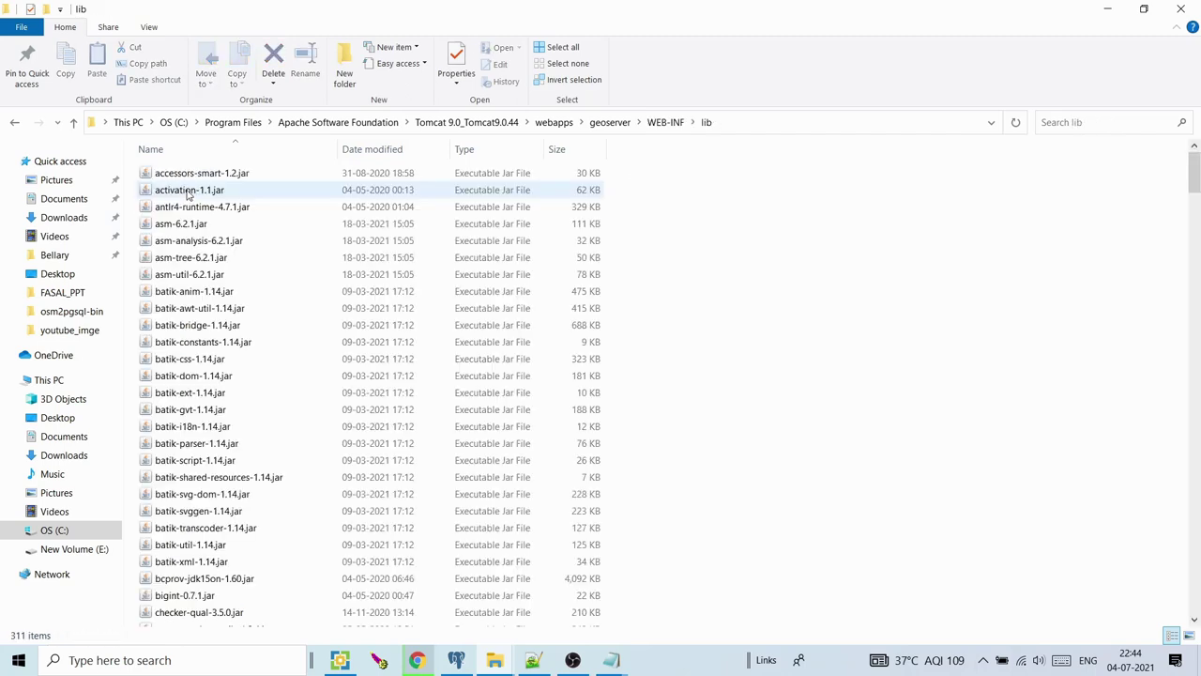
right_click(758, 271)
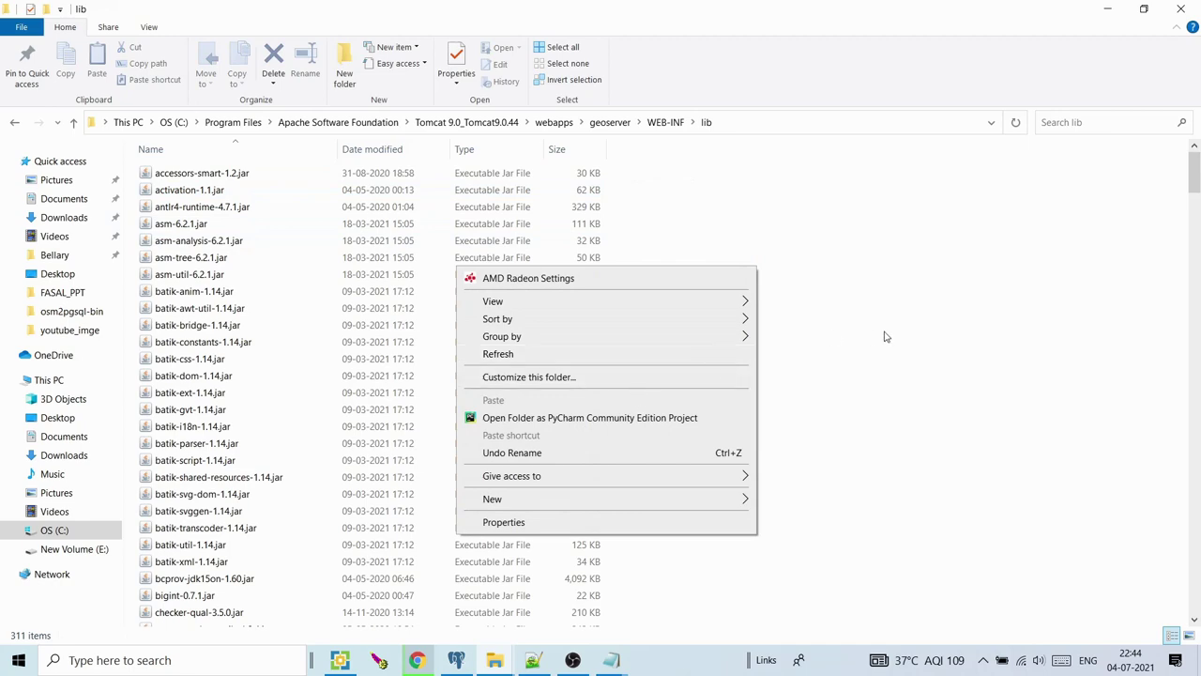
click(885, 336)
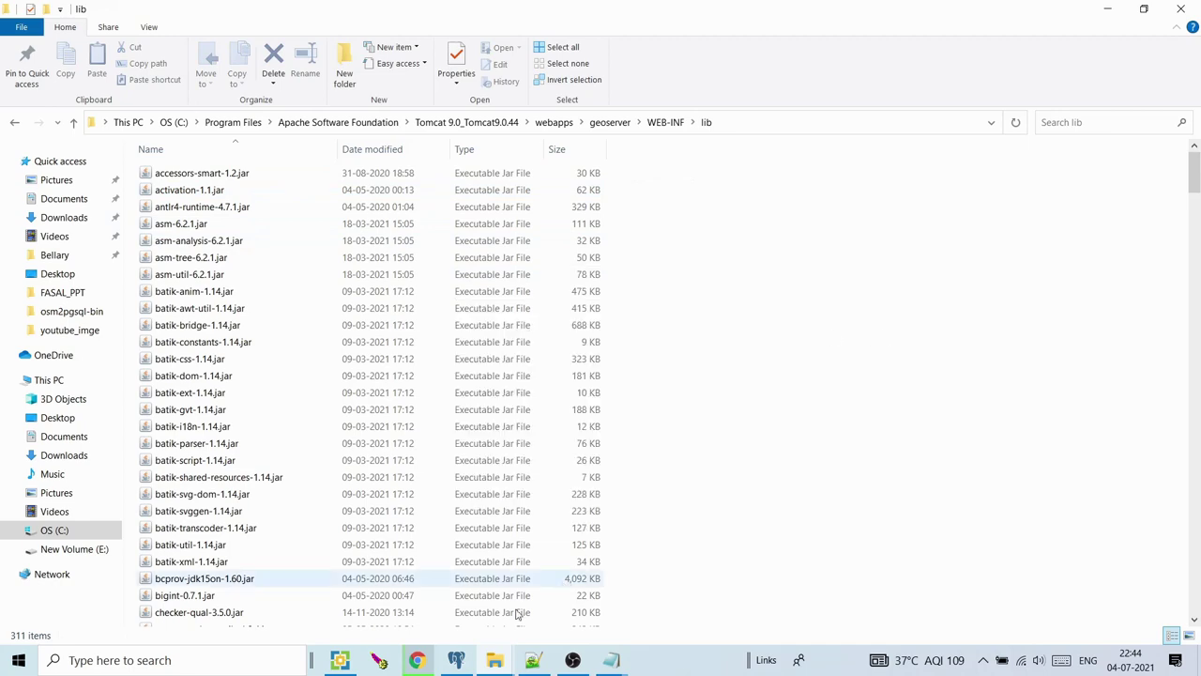
Open the Downloads folder in the other Explorer window and return to the browser
drag(1198, 172, 1193, 462)
mouse_move(494, 659)
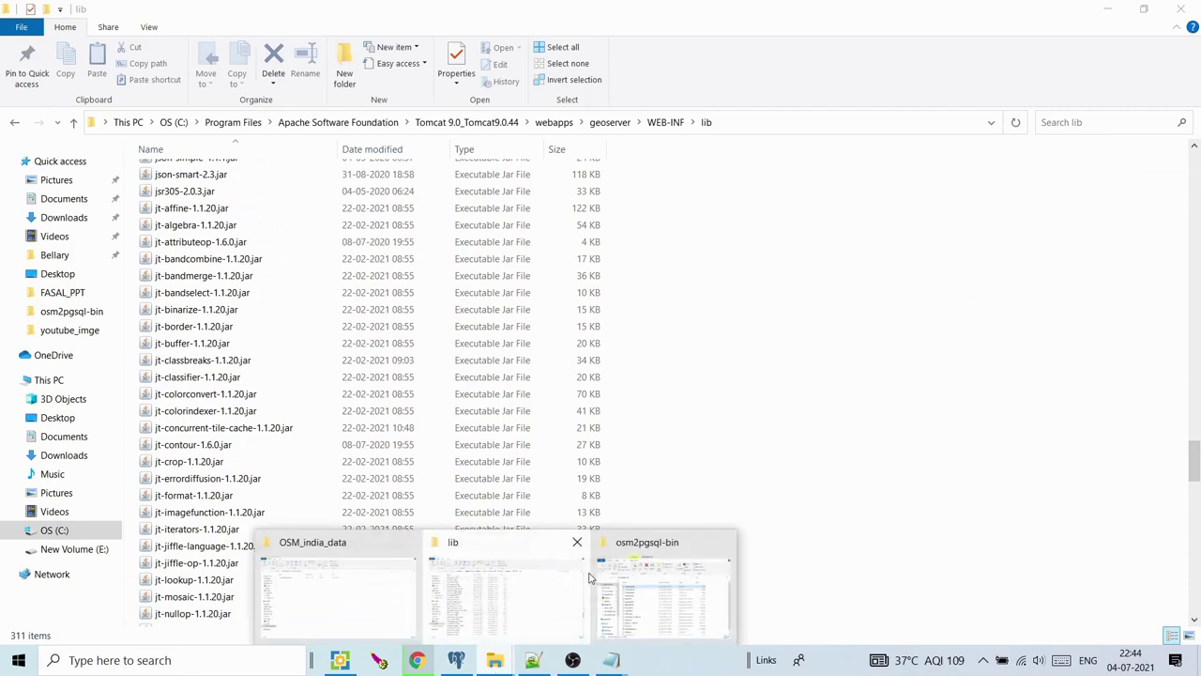
click(338, 591)
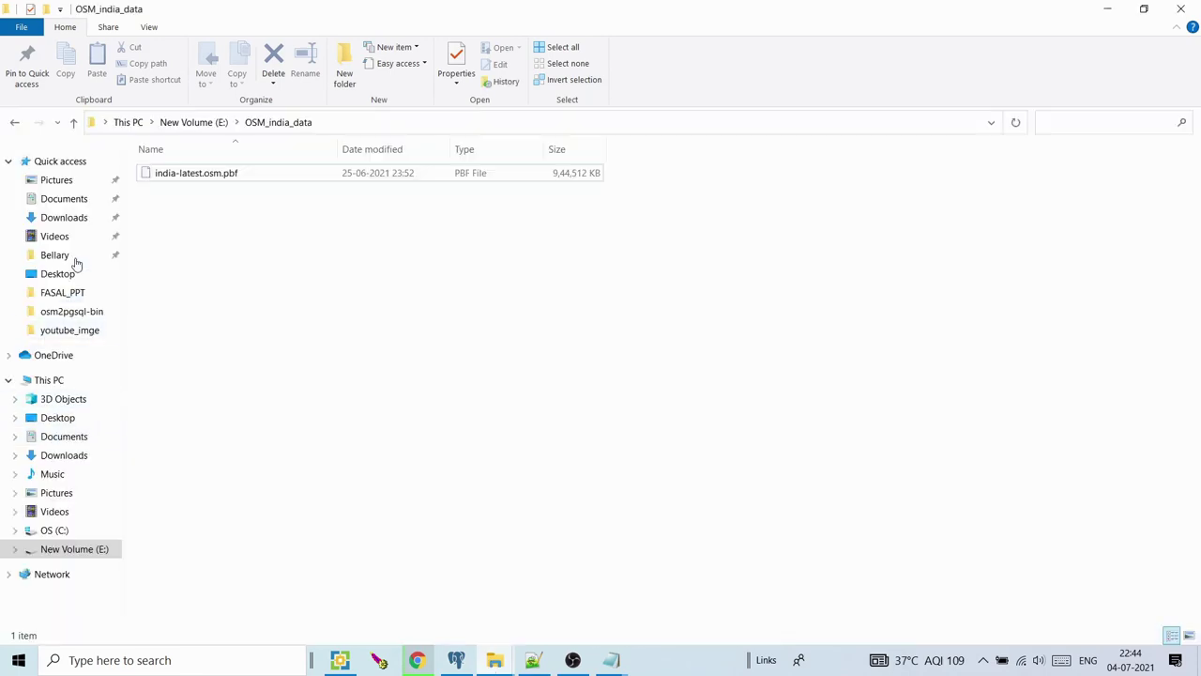
click(64, 218)
key(alt+Tab)
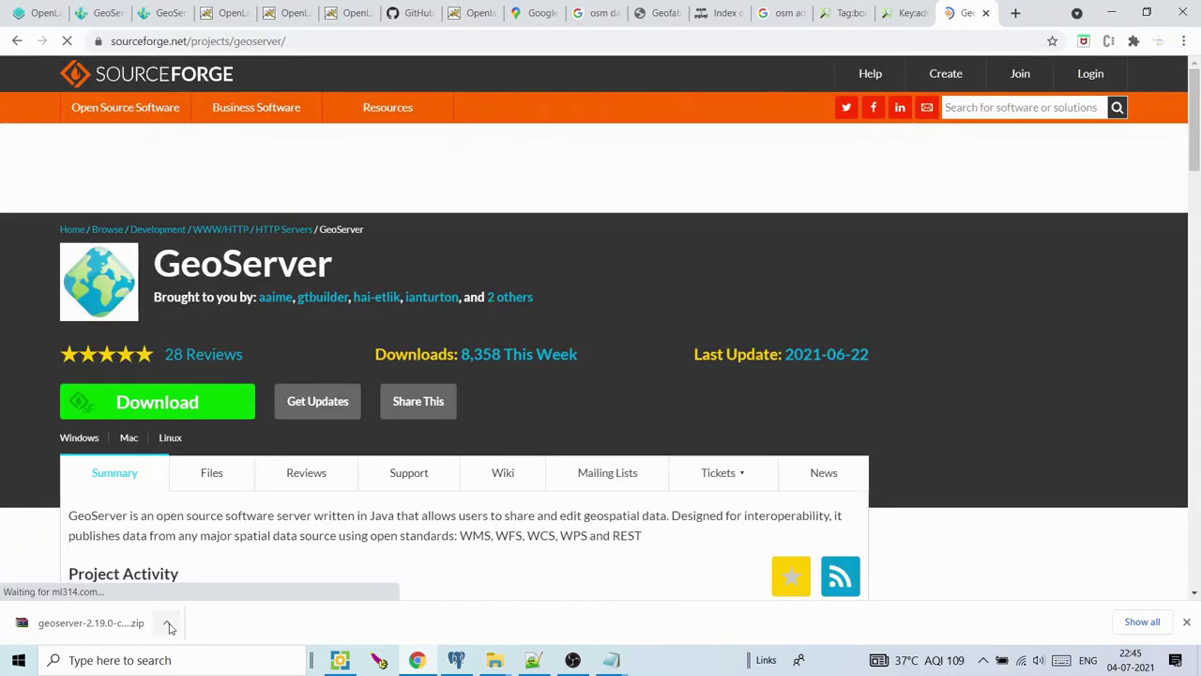
Move the downloaded css plugin zip into GeoServer's WEB-INF\lib folder
click(167, 623)
click(222, 570)
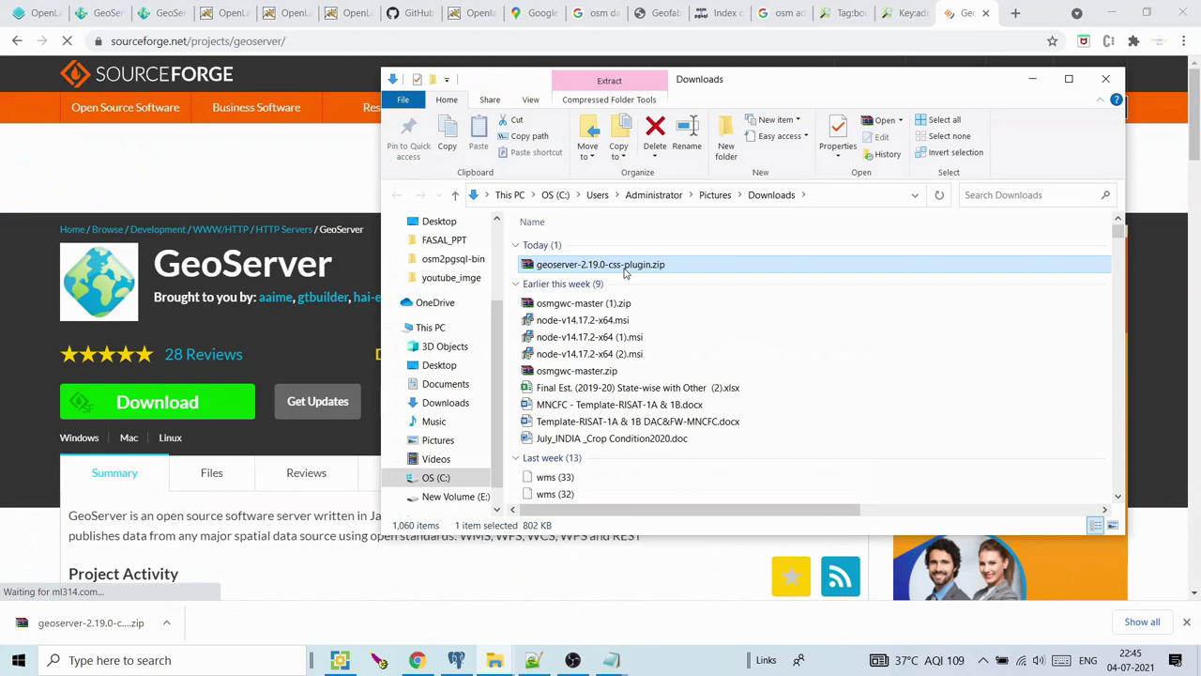
click(504, 663)
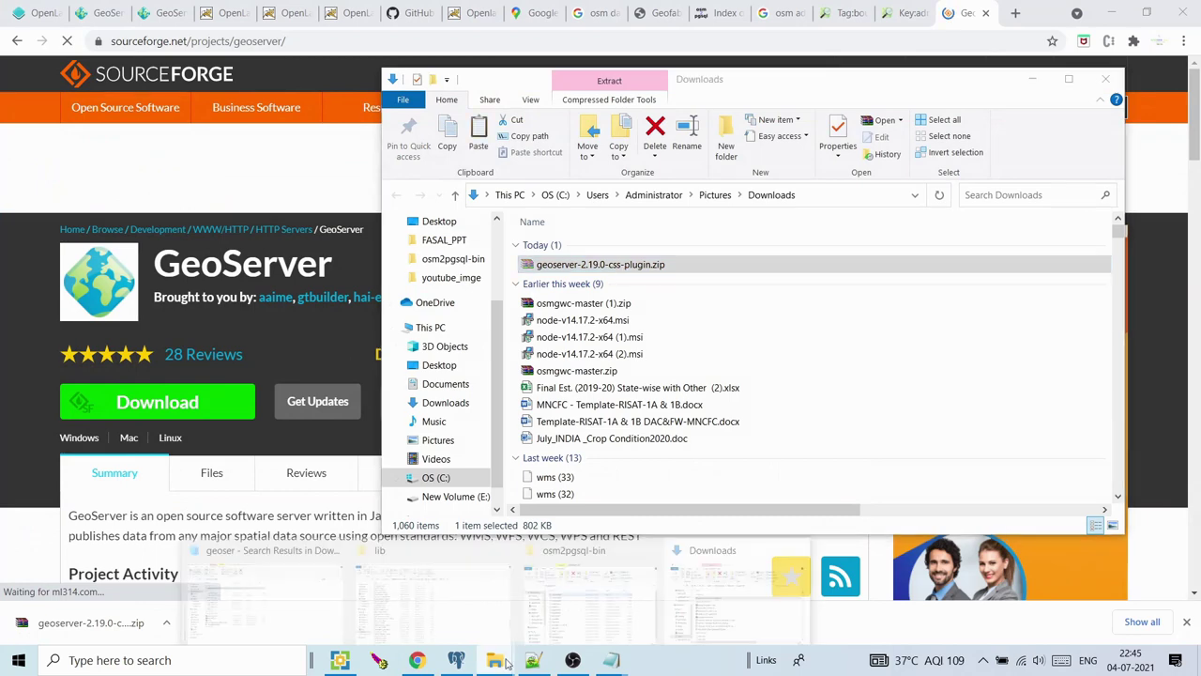
click(420, 622)
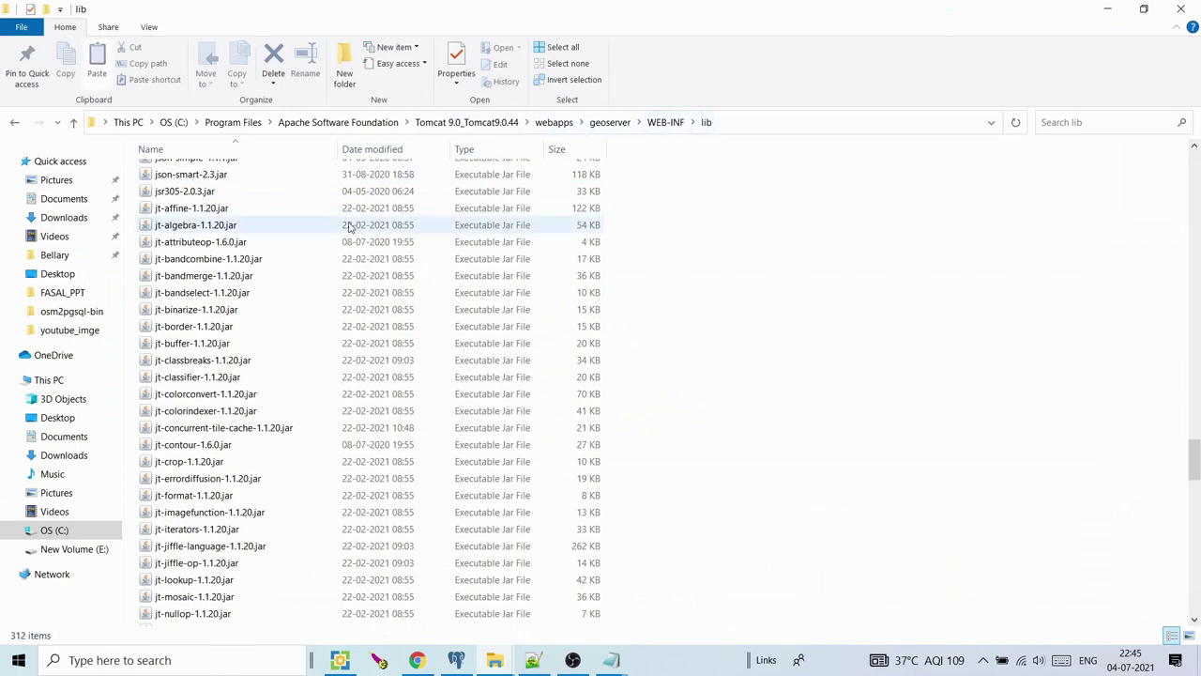
key(ctrl+v)
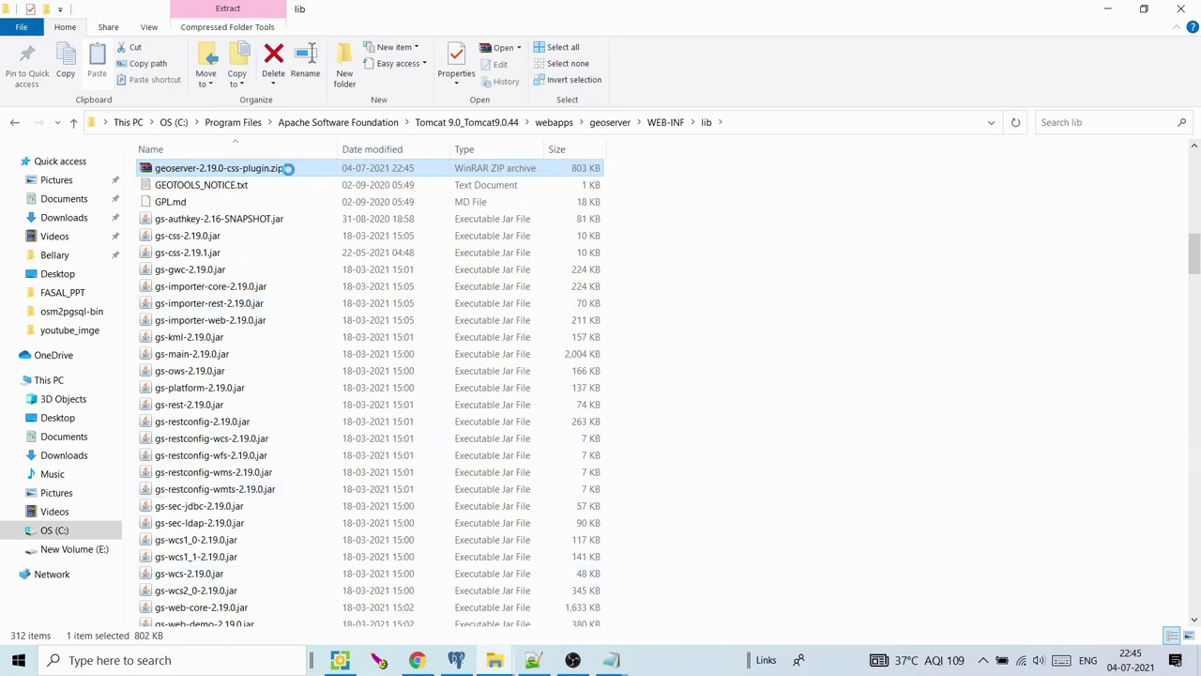
Extract the css plugin zip in lib, then permanently delete the zip
key(shift+F10)
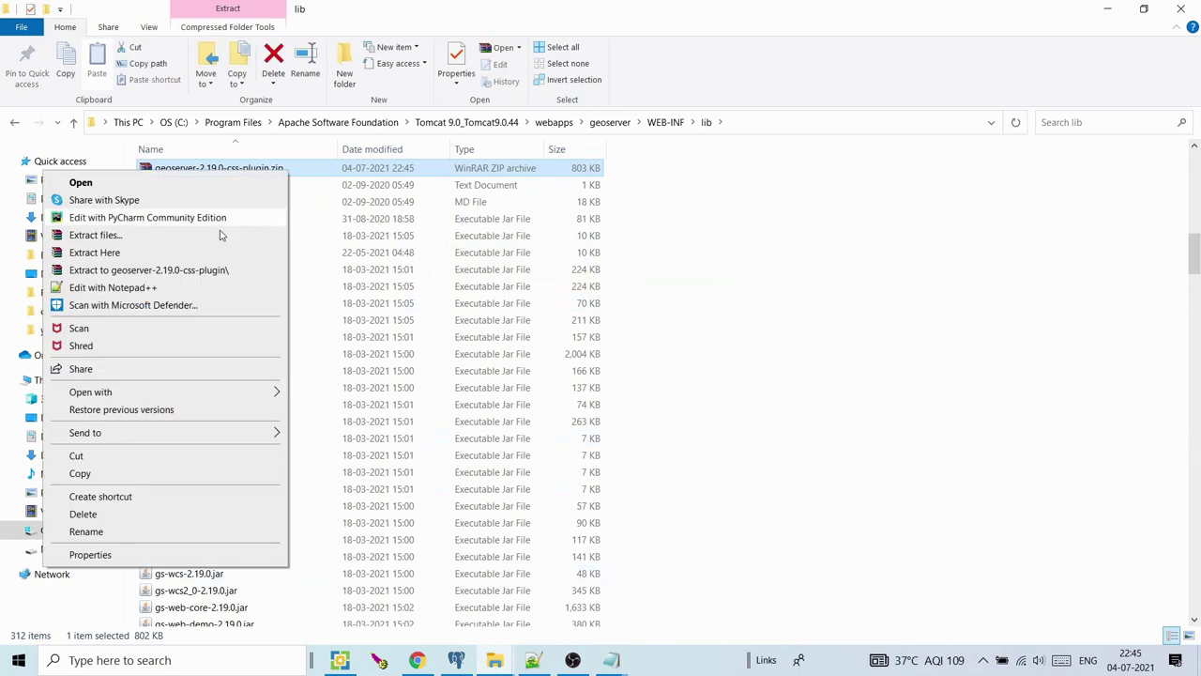
click(778, 287)
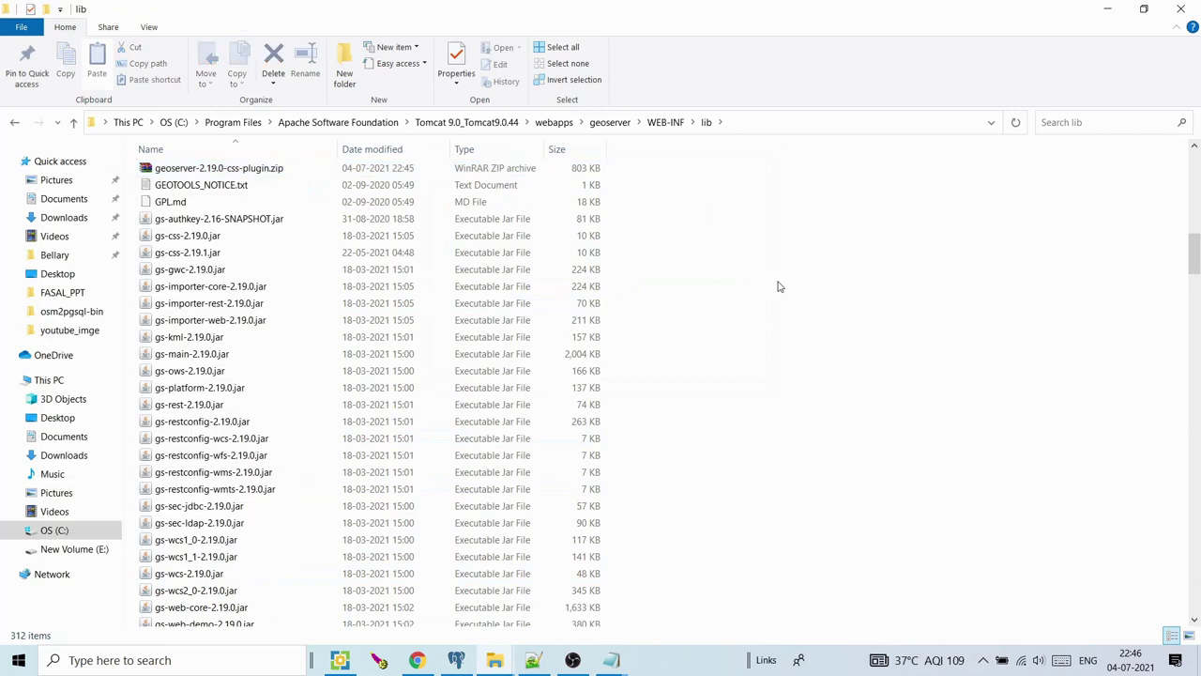
click(259, 168)
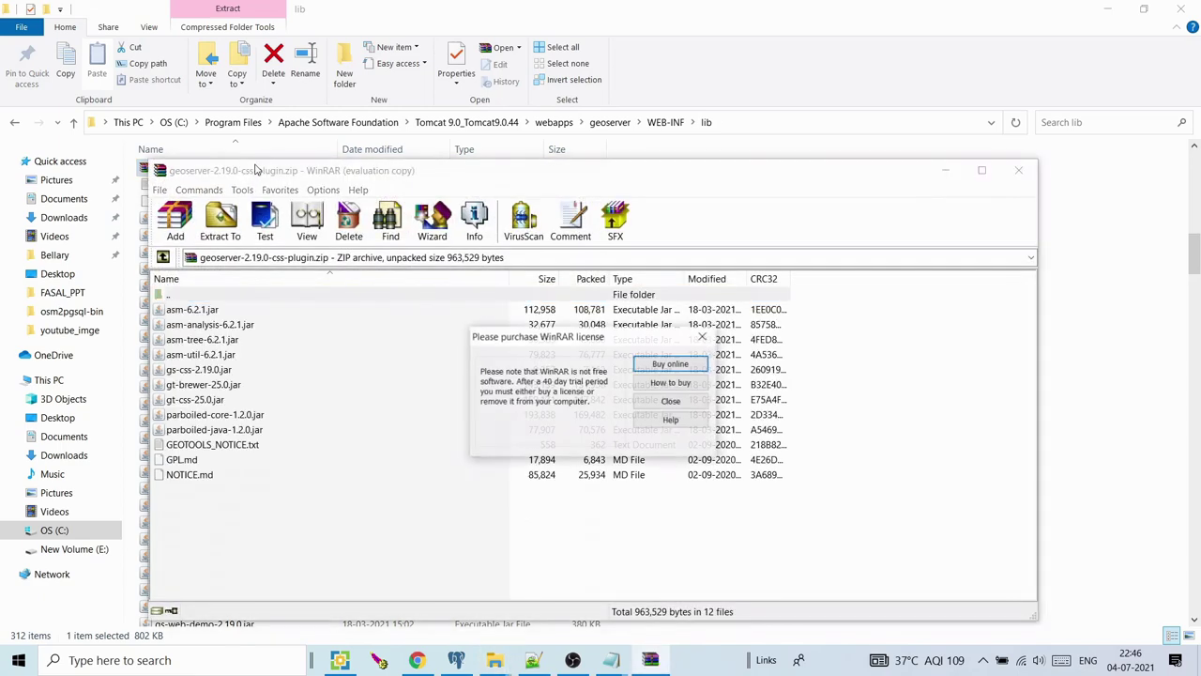
click(703, 336)
click(1020, 170)
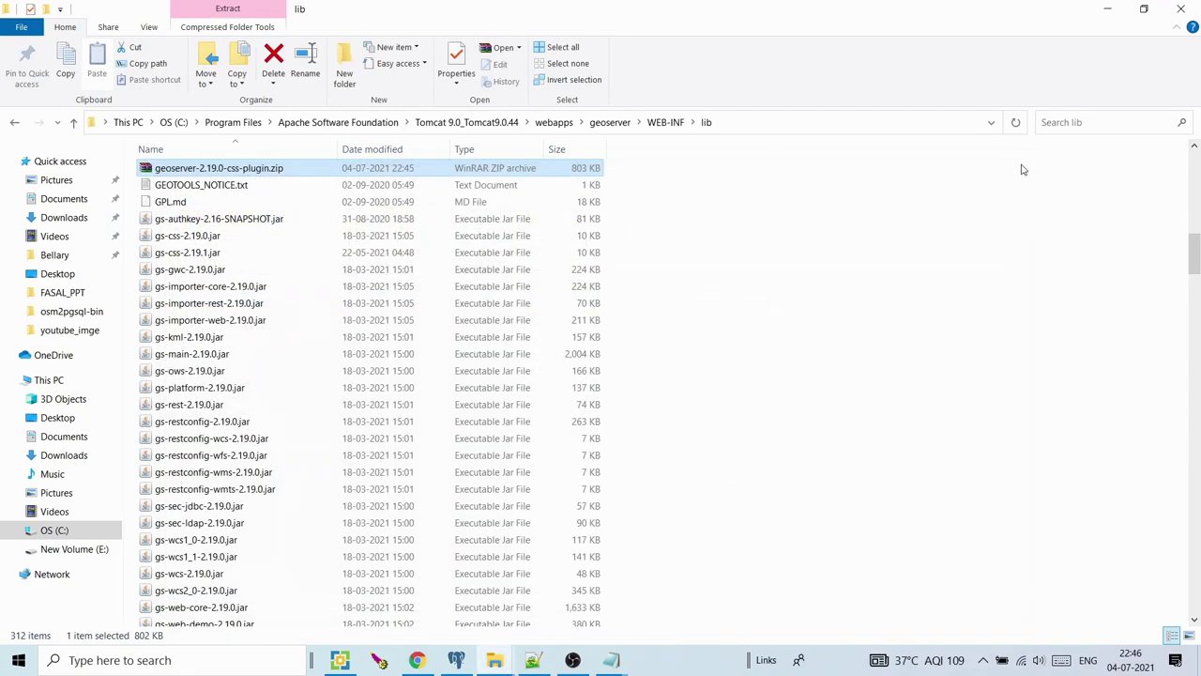
key(shift+Delete)
key(Return)
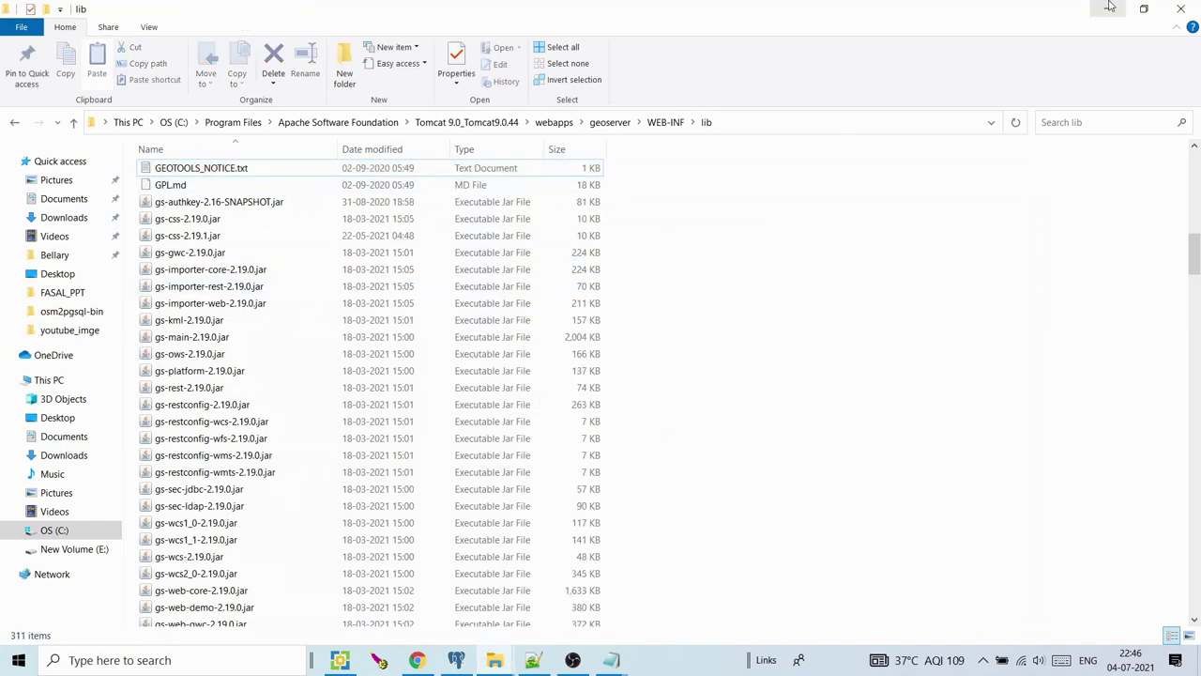
Minimise the folder windows and close the SourceForge GeoServer tab
click(1109, 7)
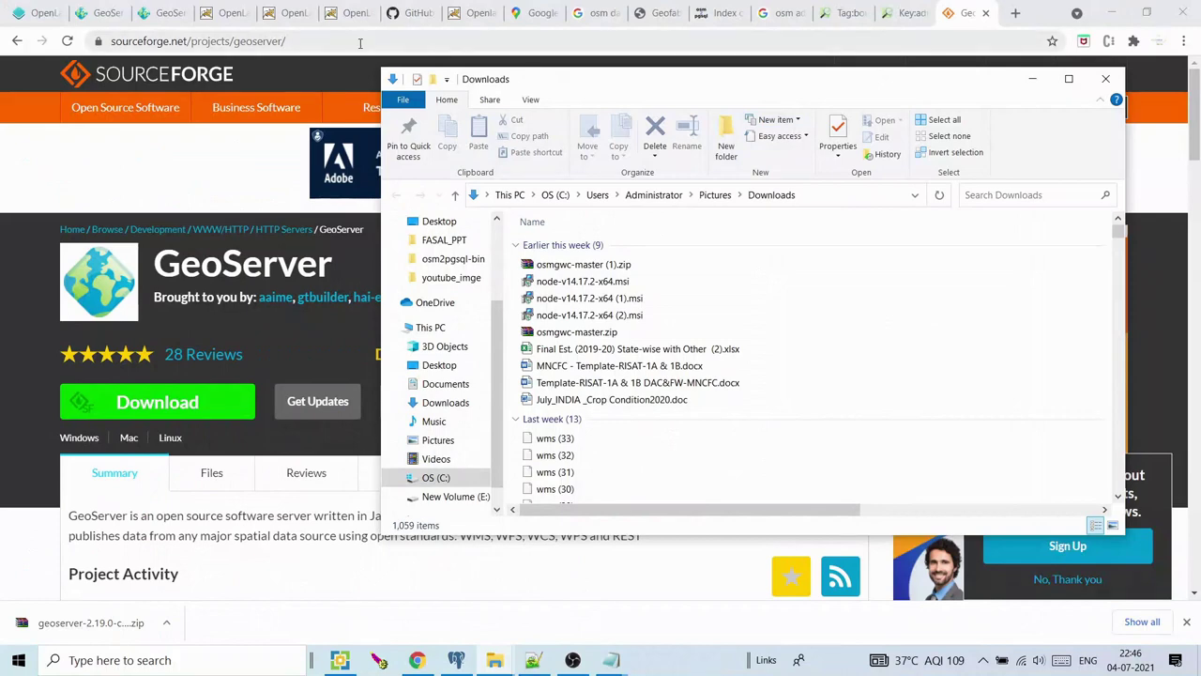
click(1030, 80)
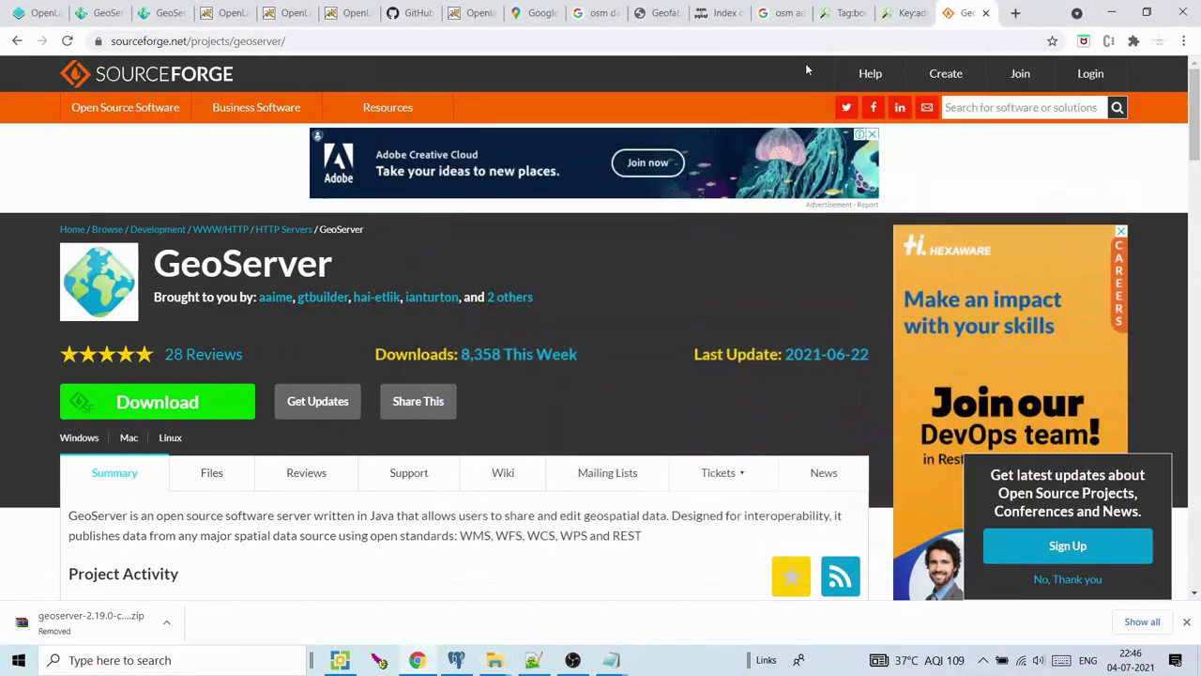
click(985, 15)
click(496, 662)
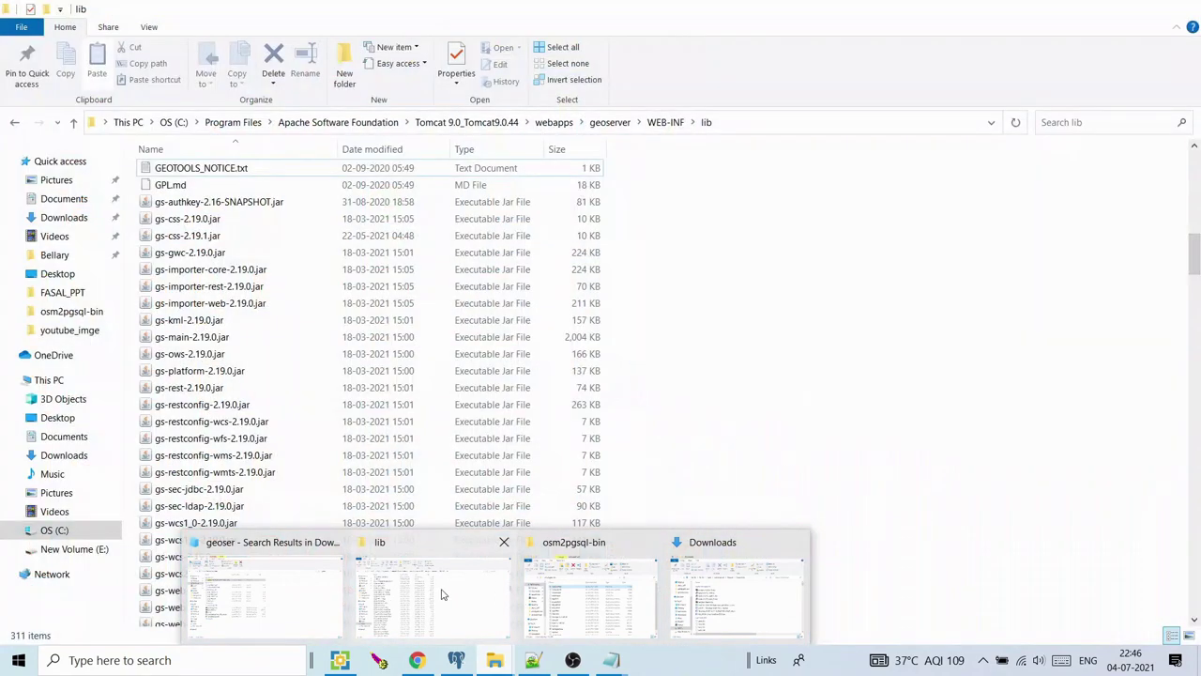
Open osm_trunk_main.css from geoserver\data\styles in Notepad++
click(443, 593)
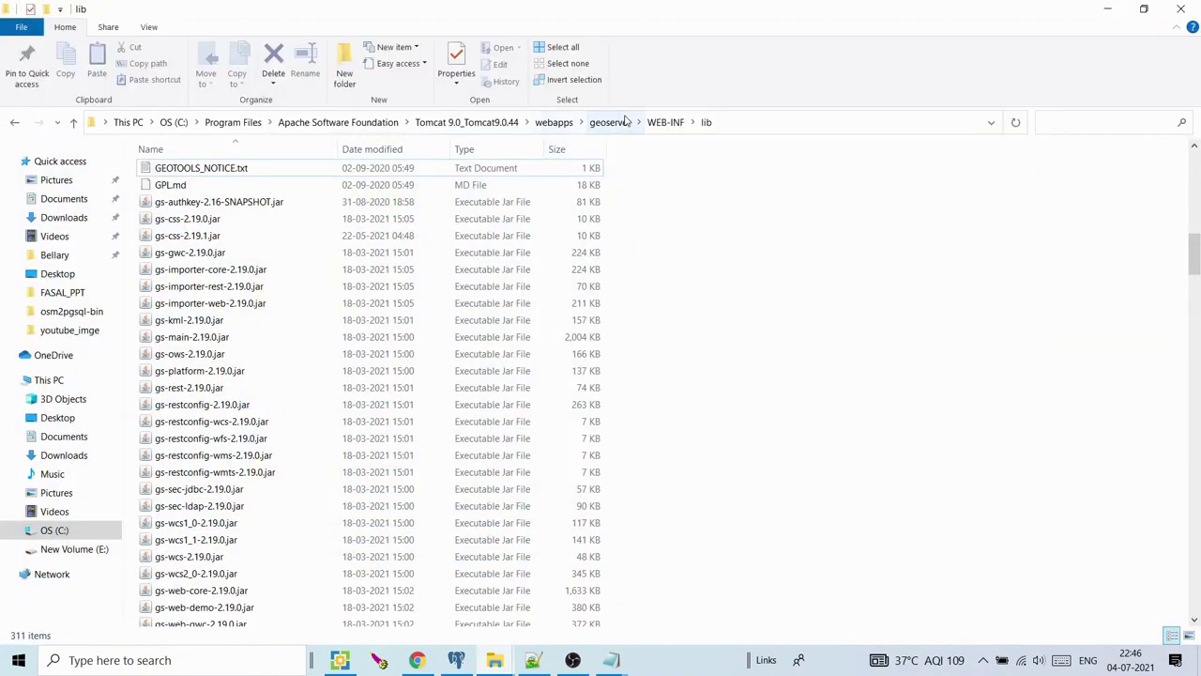
click(610, 122)
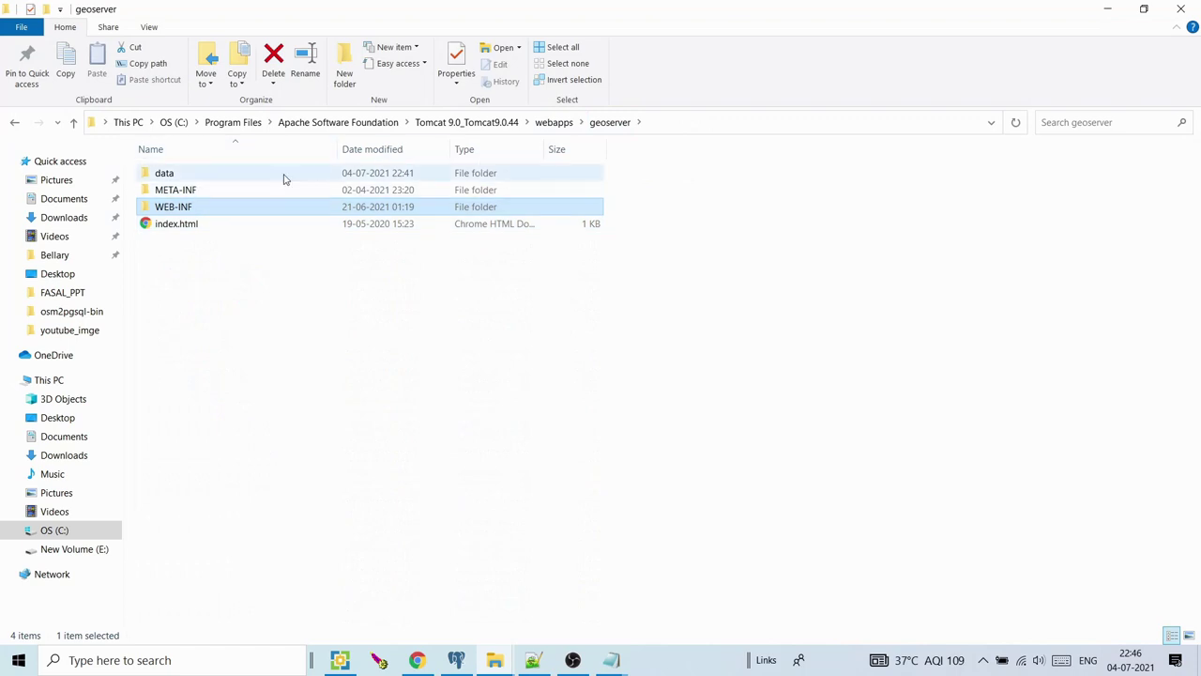
double_click(250, 177)
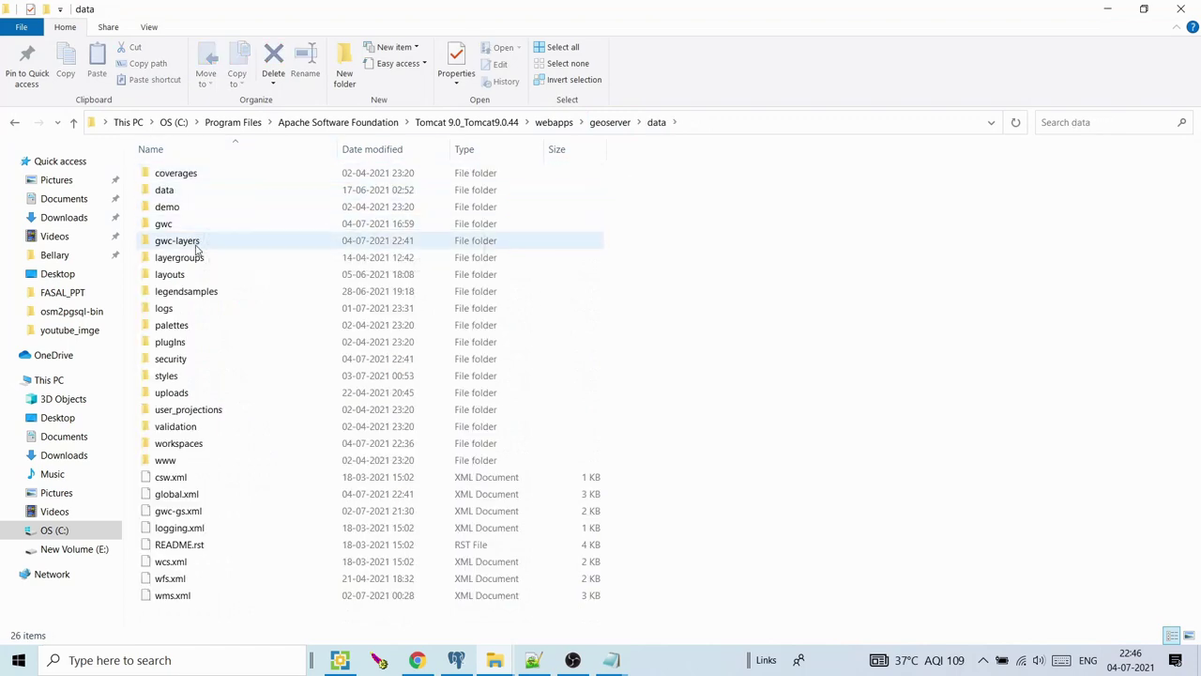
double_click(167, 375)
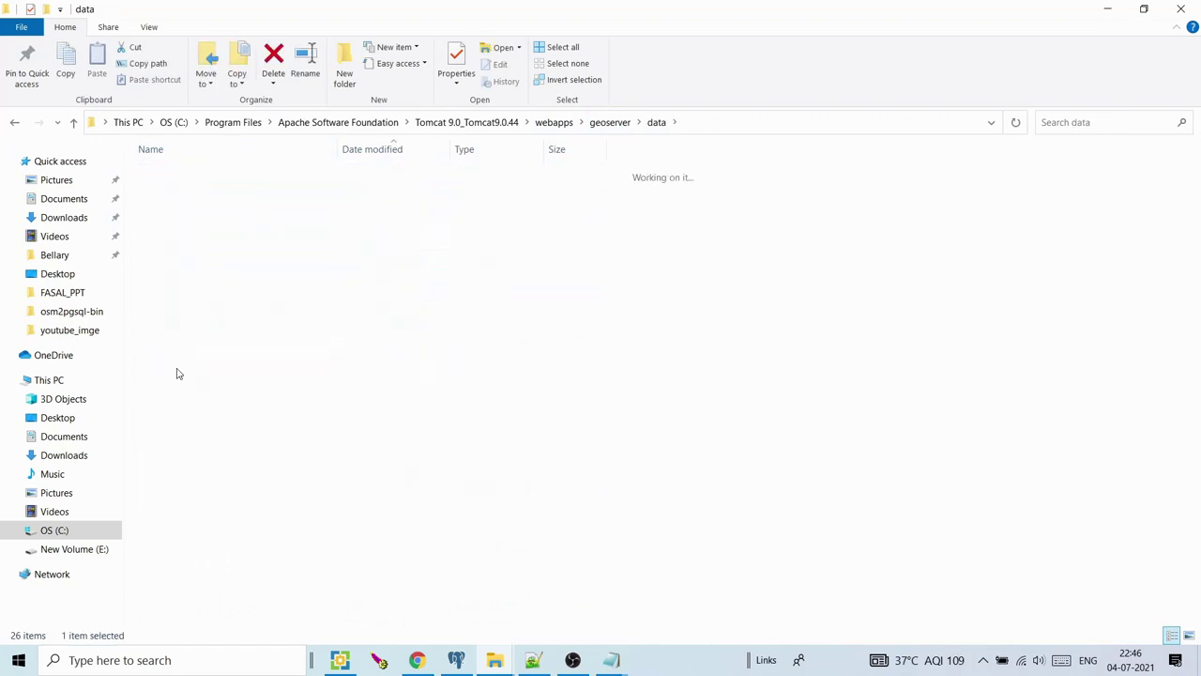
click(208, 254)
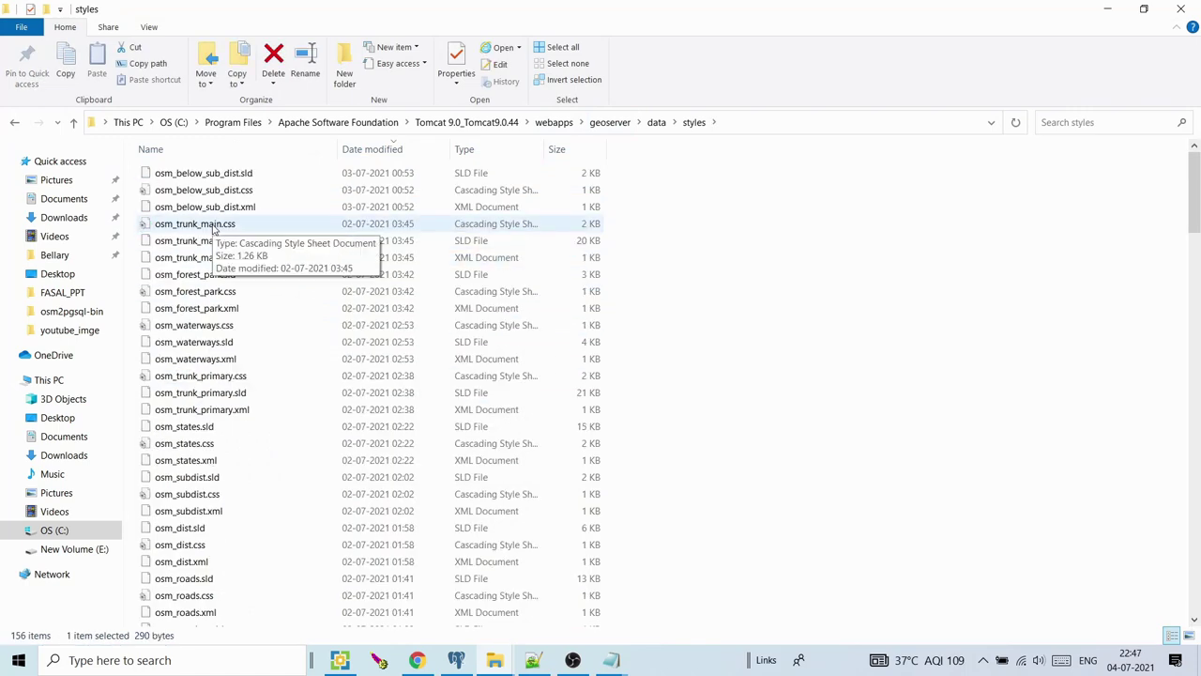
click(215, 229)
right_click(215, 231)
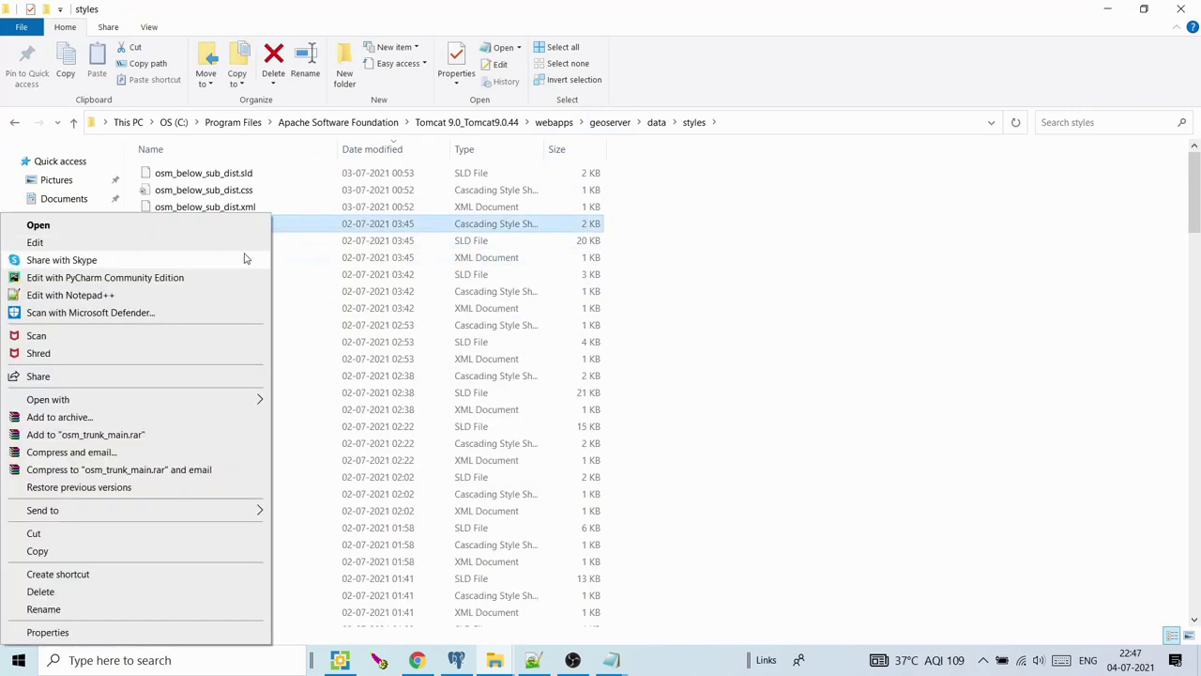
click(214, 295)
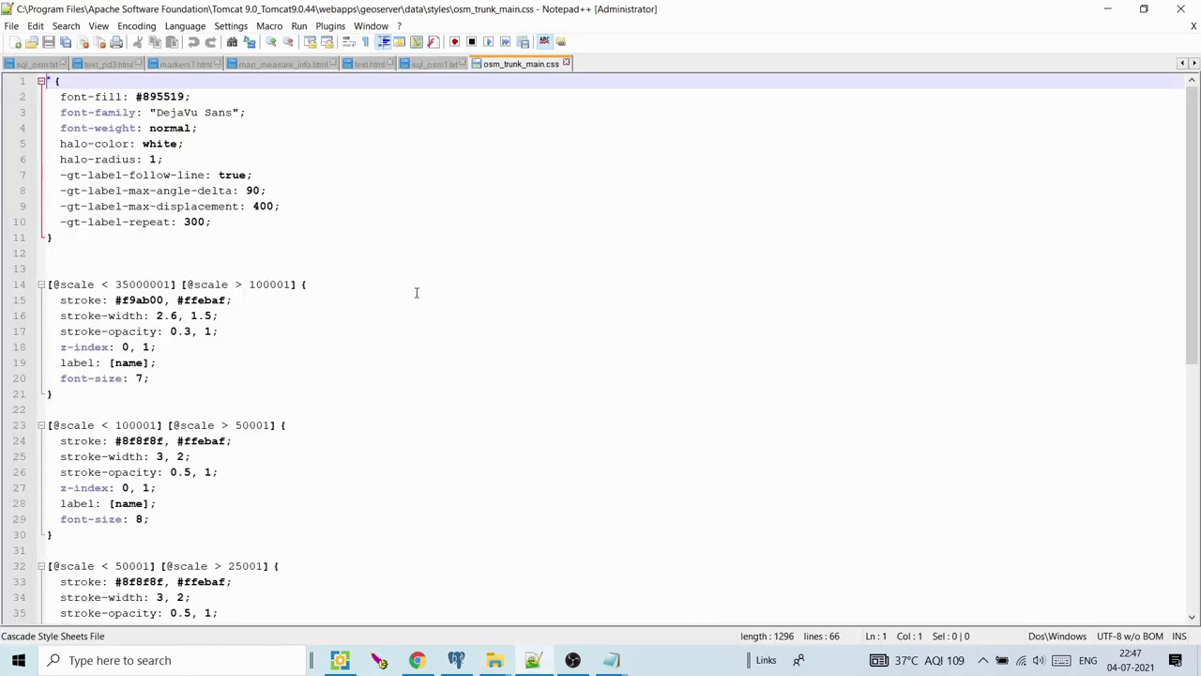
Select all the osm_trunk_main.css text, then bring up GeoServer's Styles list in Chrome
key(ctrl+a)
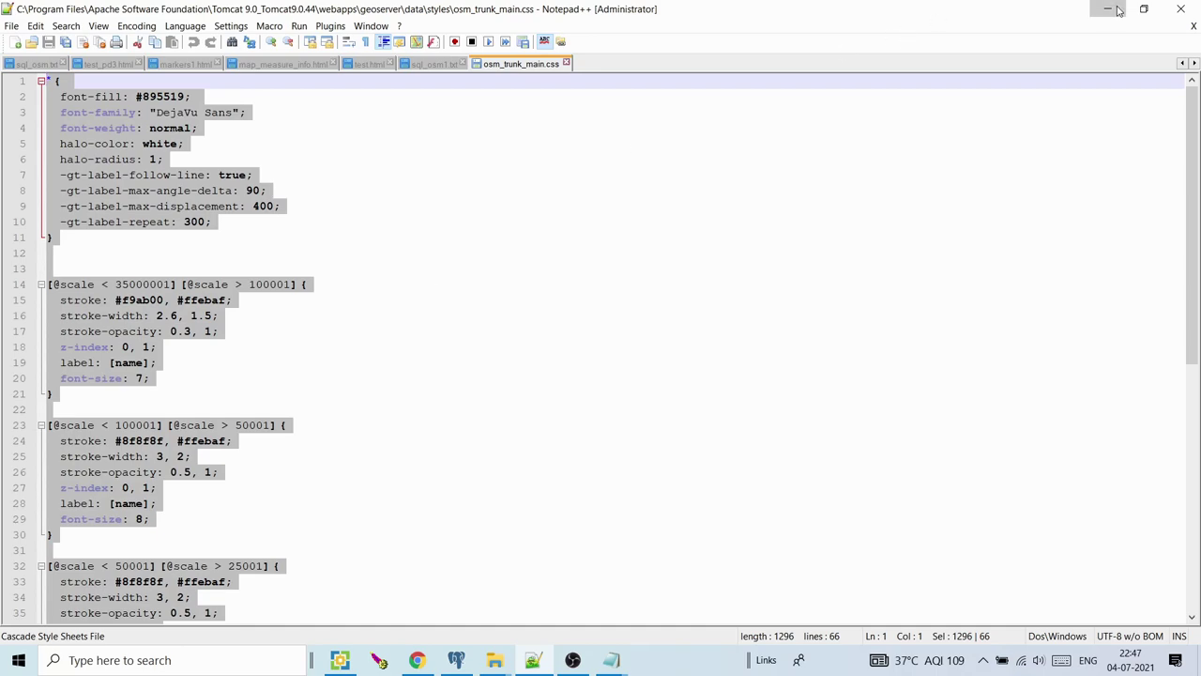
click(1107, 8)
click(417, 664)
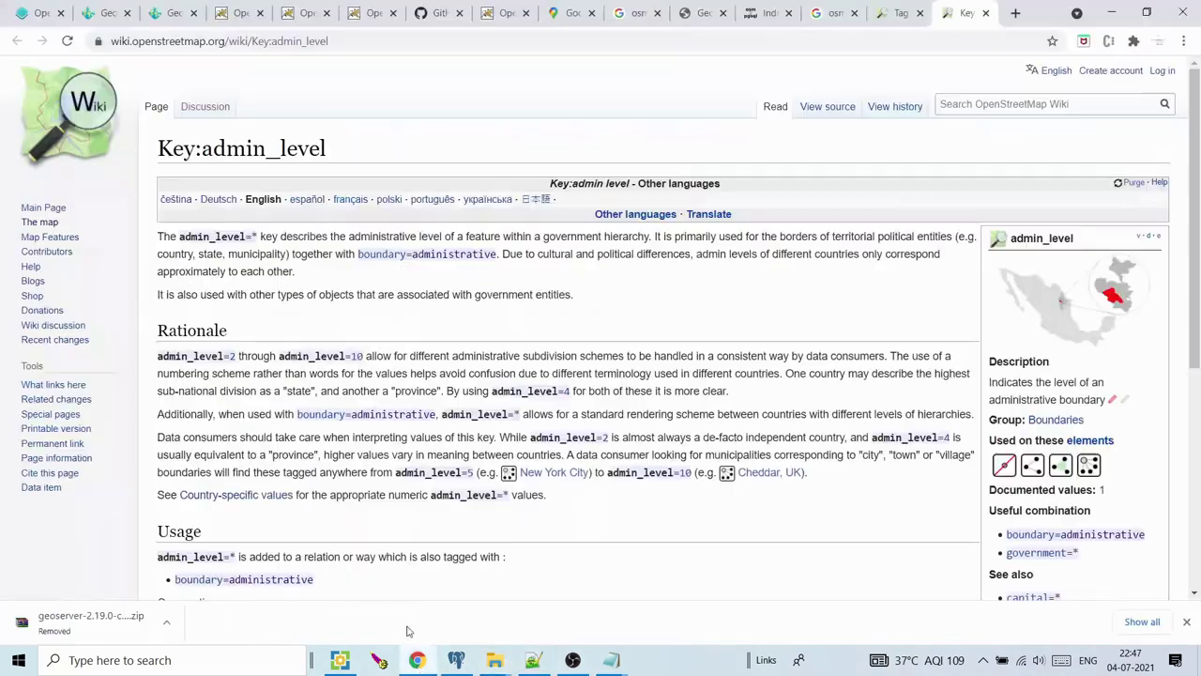
click(110, 12)
click(174, 11)
click(111, 10)
click(43, 332)
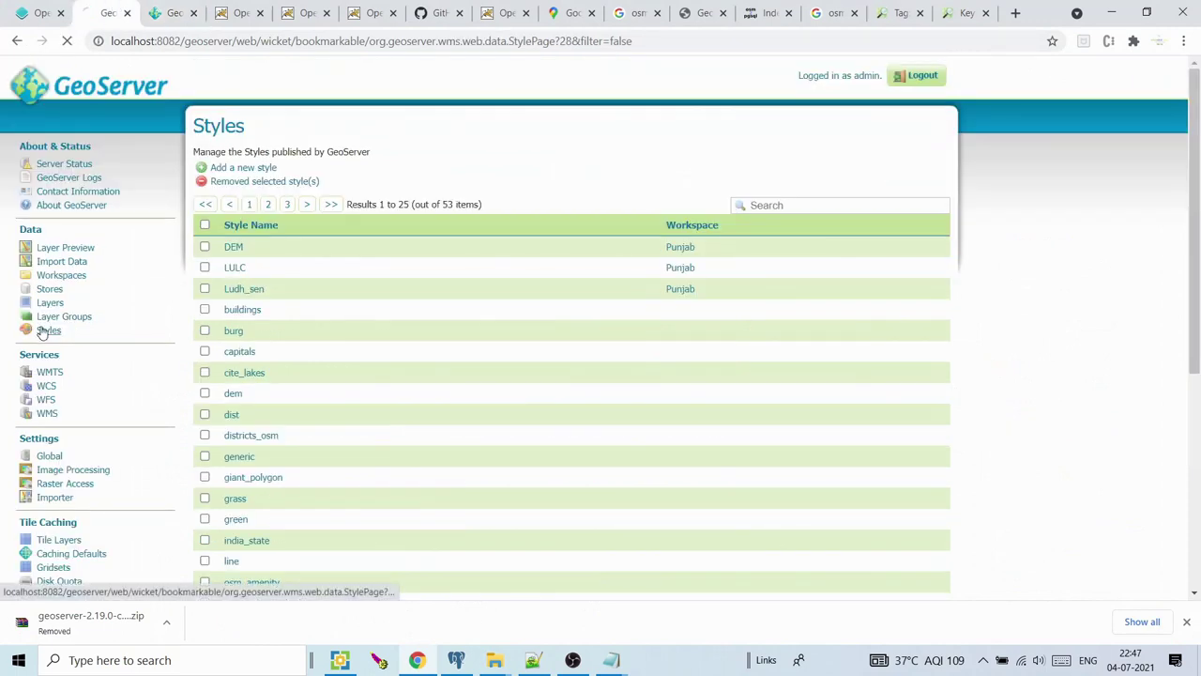
Start a new style named trunk_main with format CSS
click(243, 168)
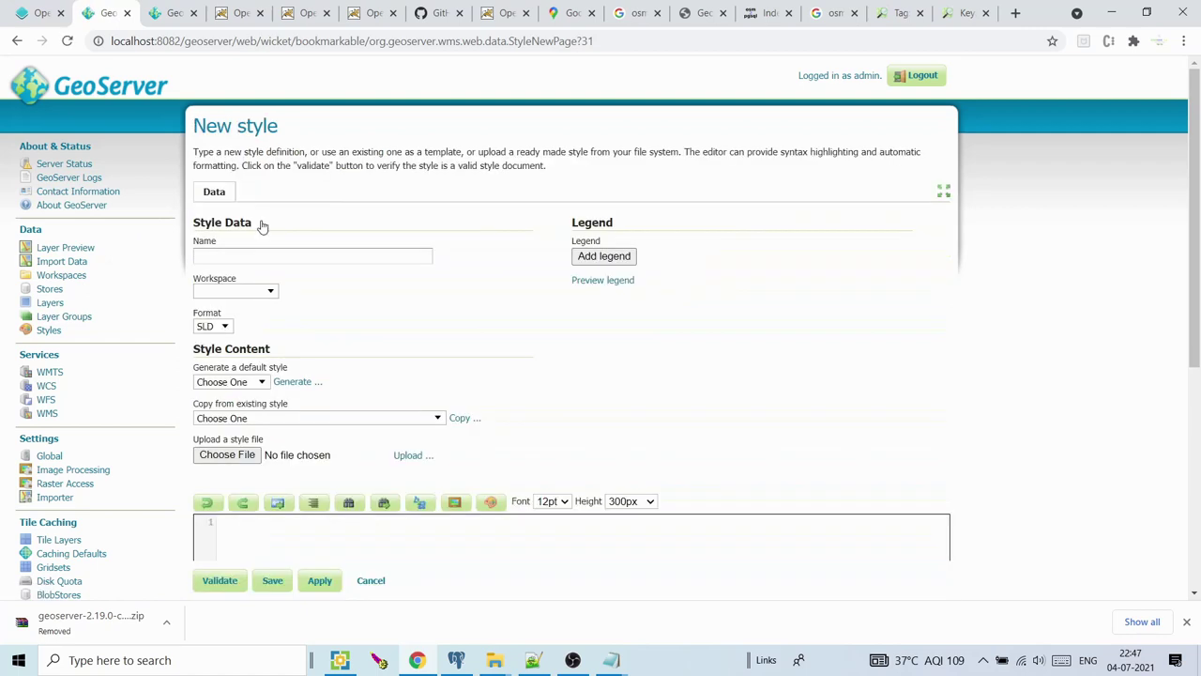
click(250, 260)
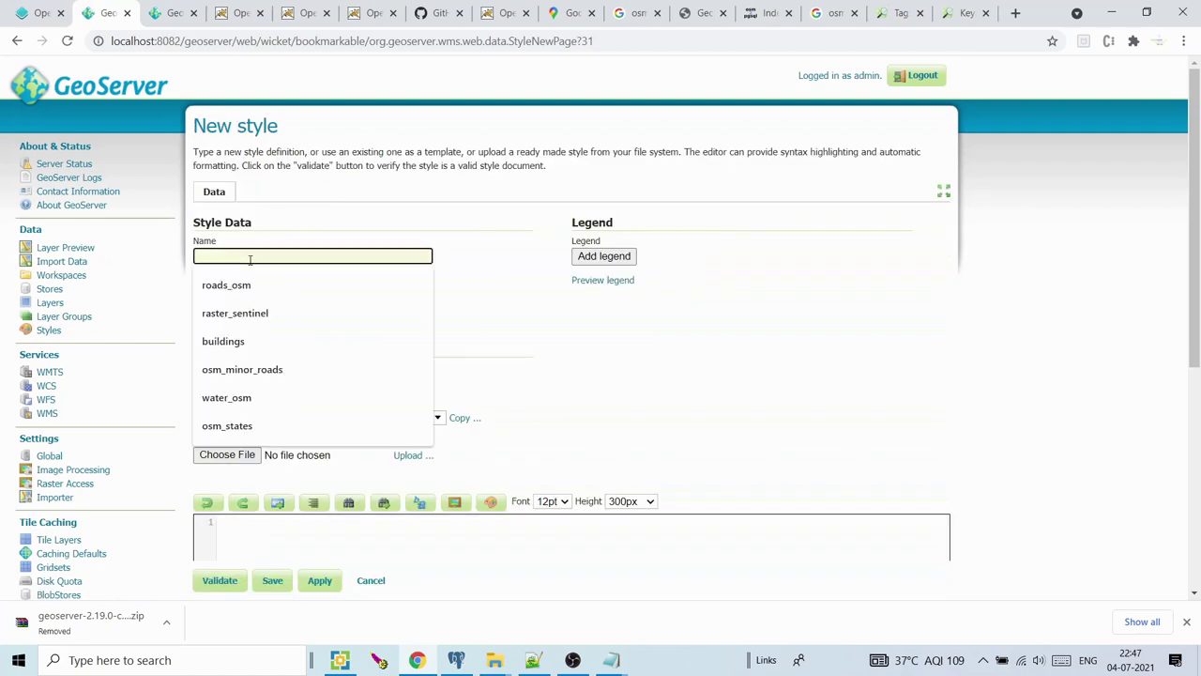
text(trunk_main)
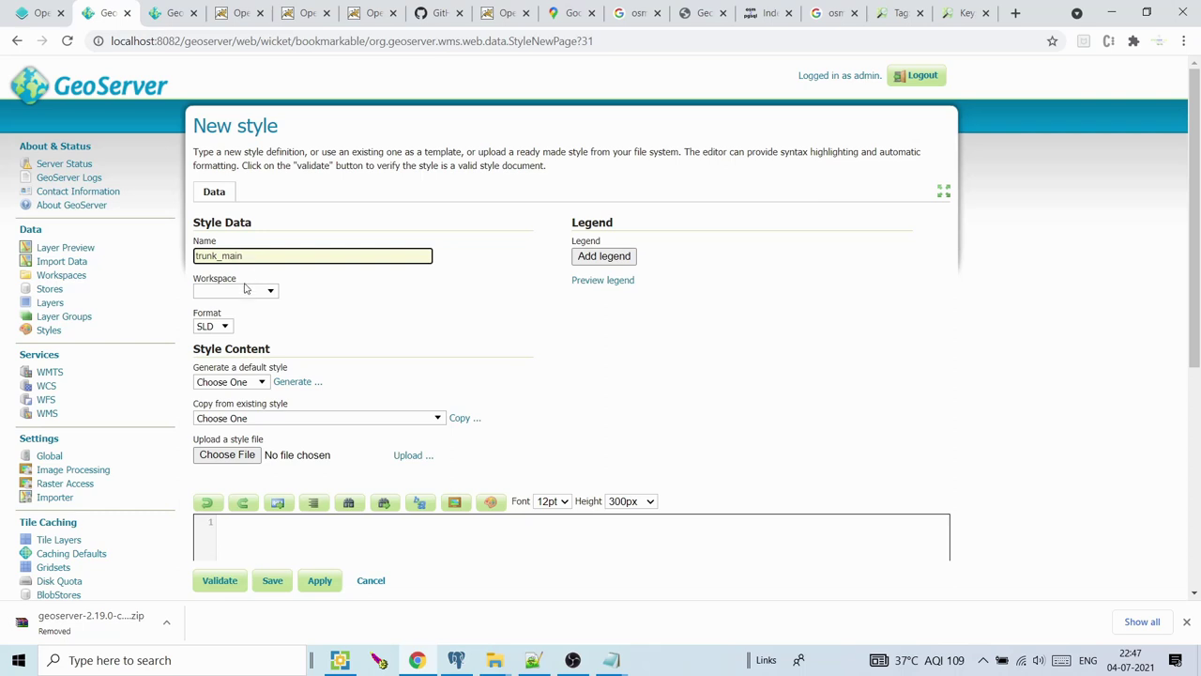
click(225, 328)
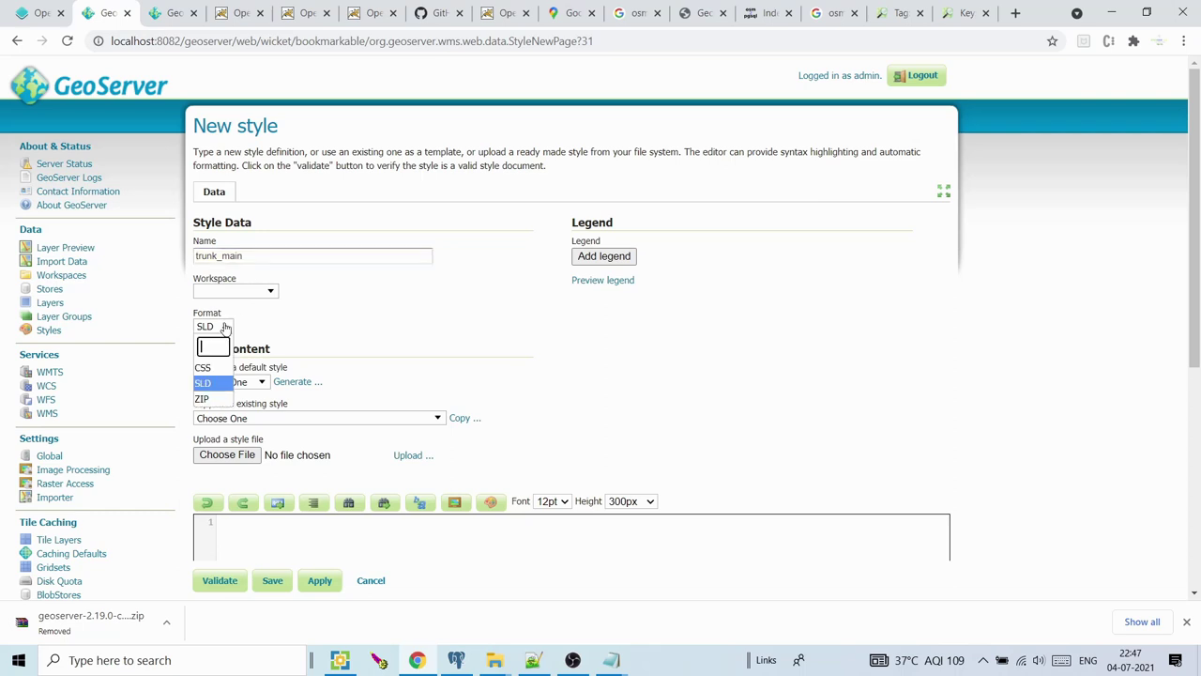
click(208, 369)
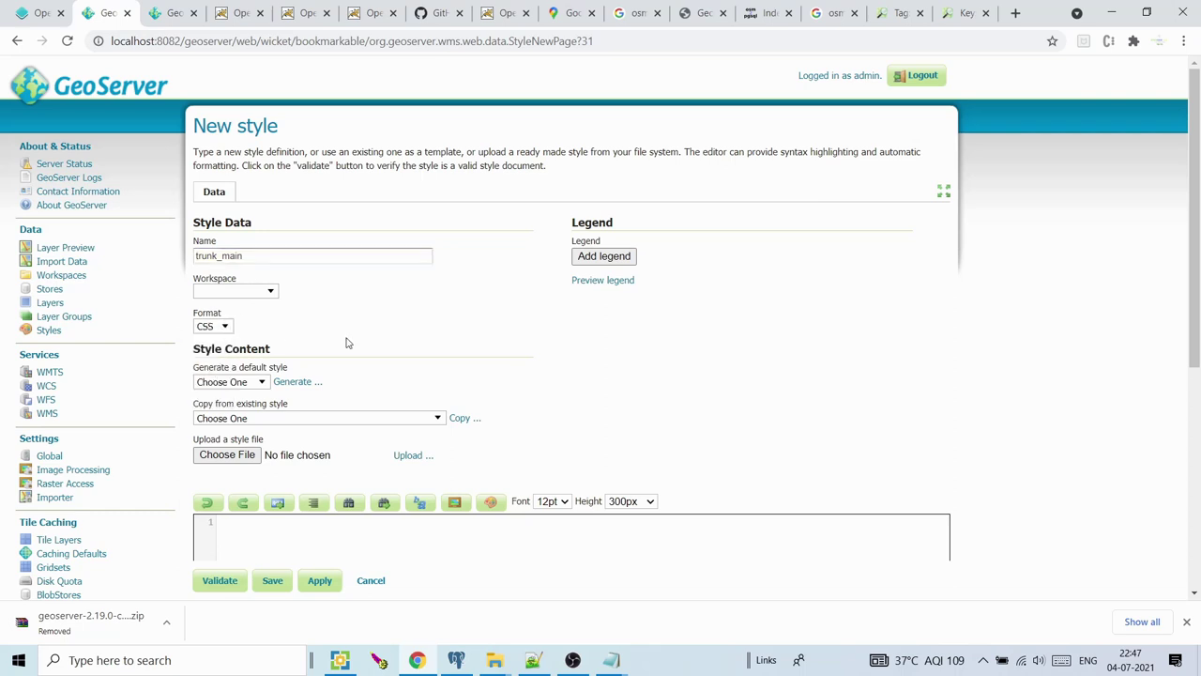
click(213, 329)
click(208, 369)
scroll(514, 366, down, 2)
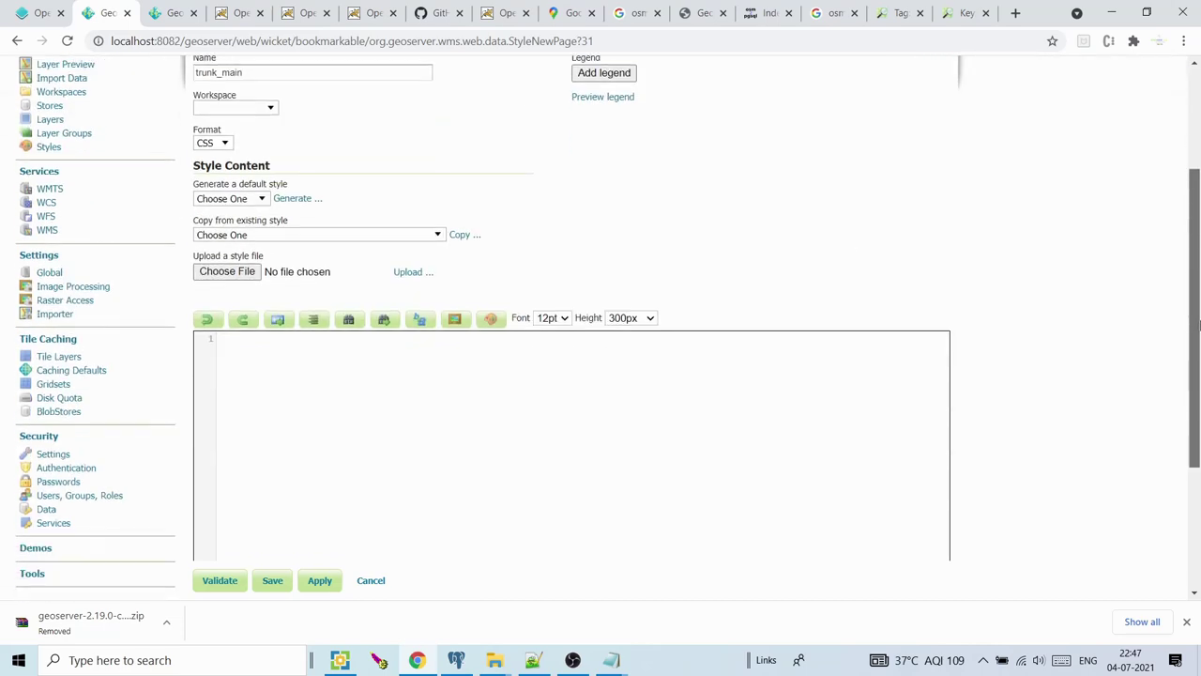
Copy the osm_trunk_main.css rules from Notepad++ into the style editor
click(532, 660)
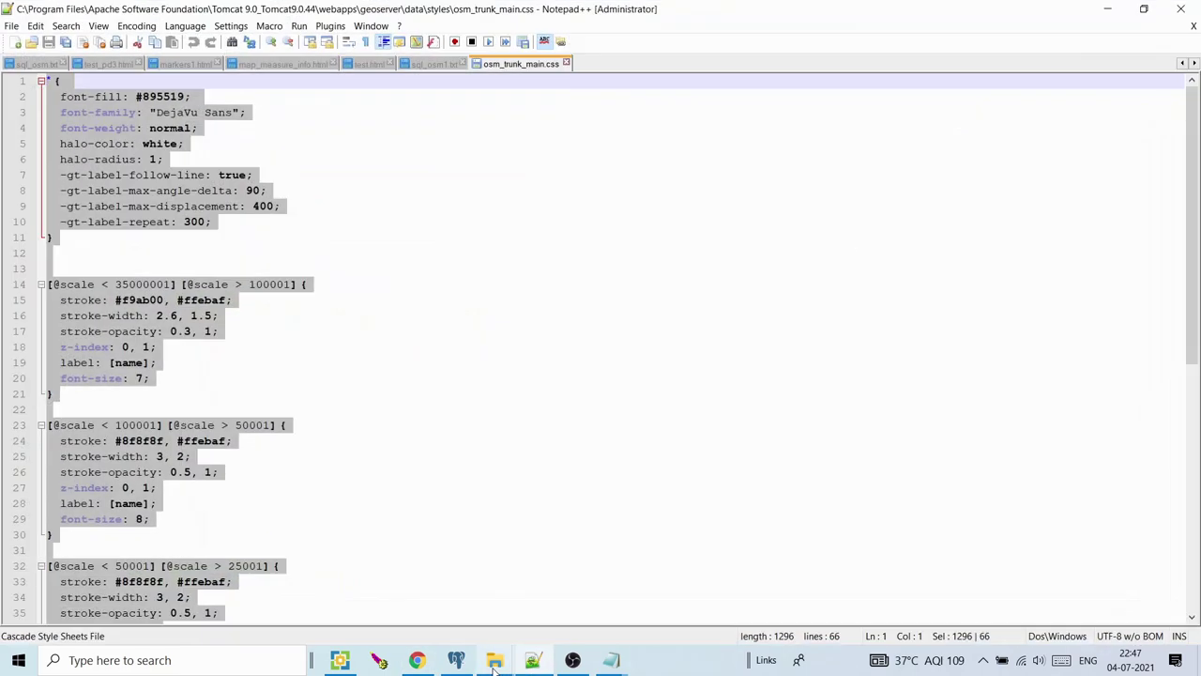
click(356, 430)
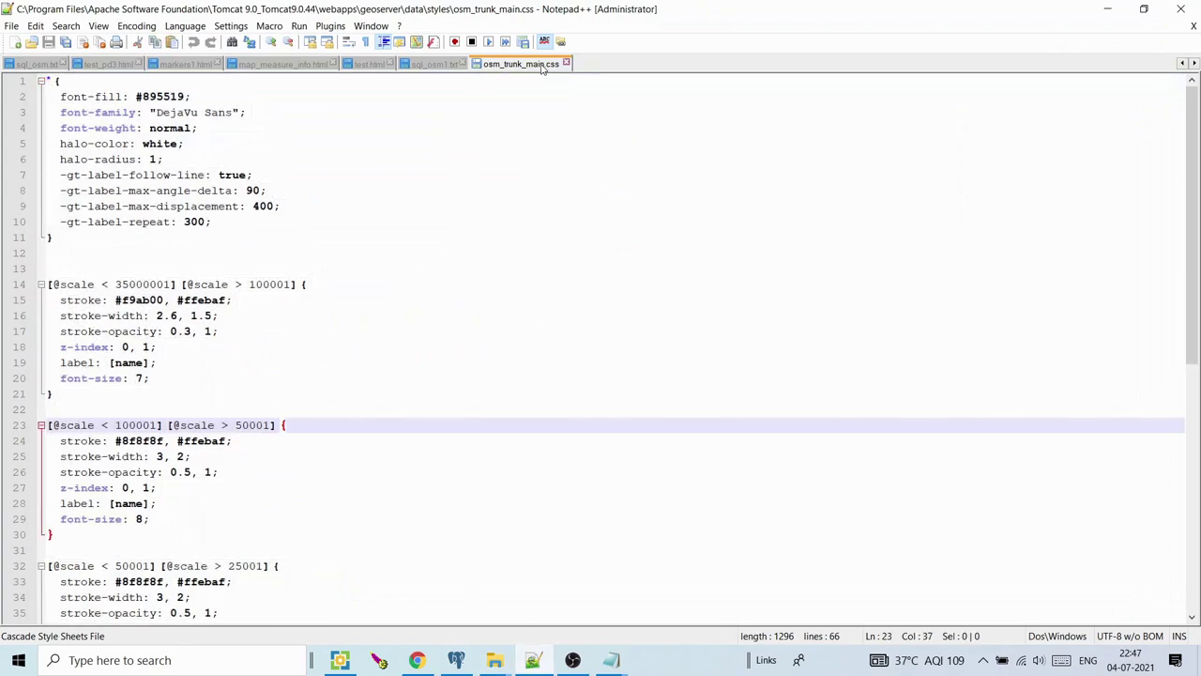
scroll(1188, 474, down, 7)
scroll(1188, 475, up, 7)
key(ctrl+a)
key(ctrl+c)
key(alt+Tab)
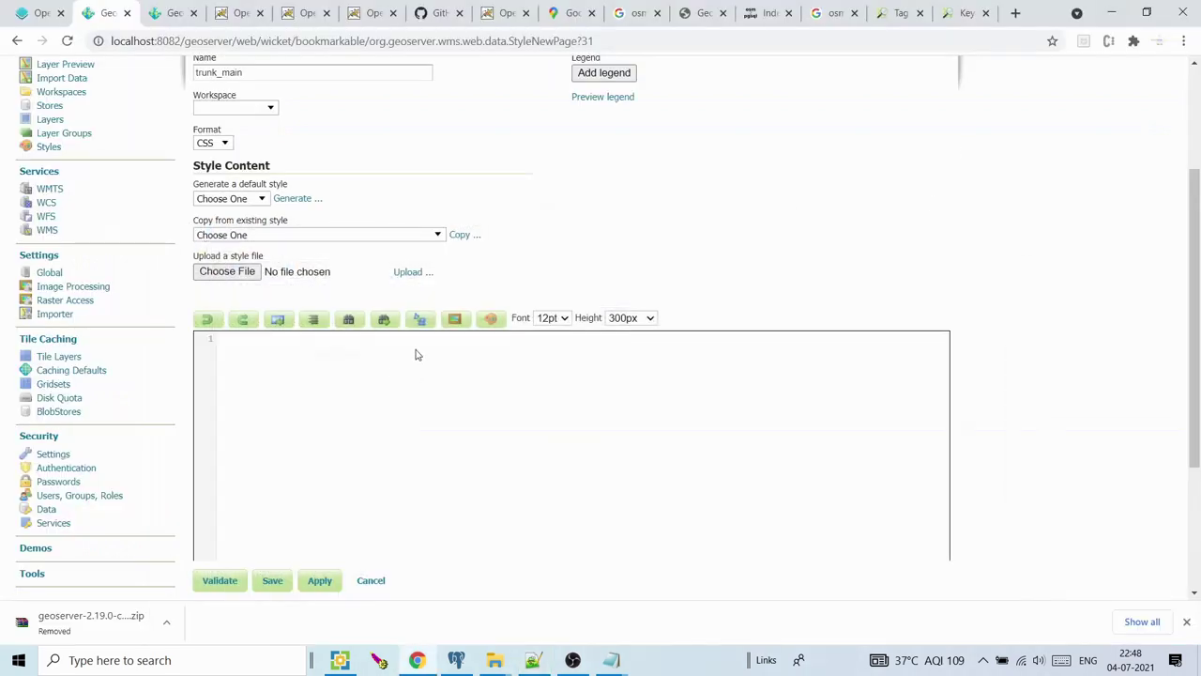
key(ctrl+v)
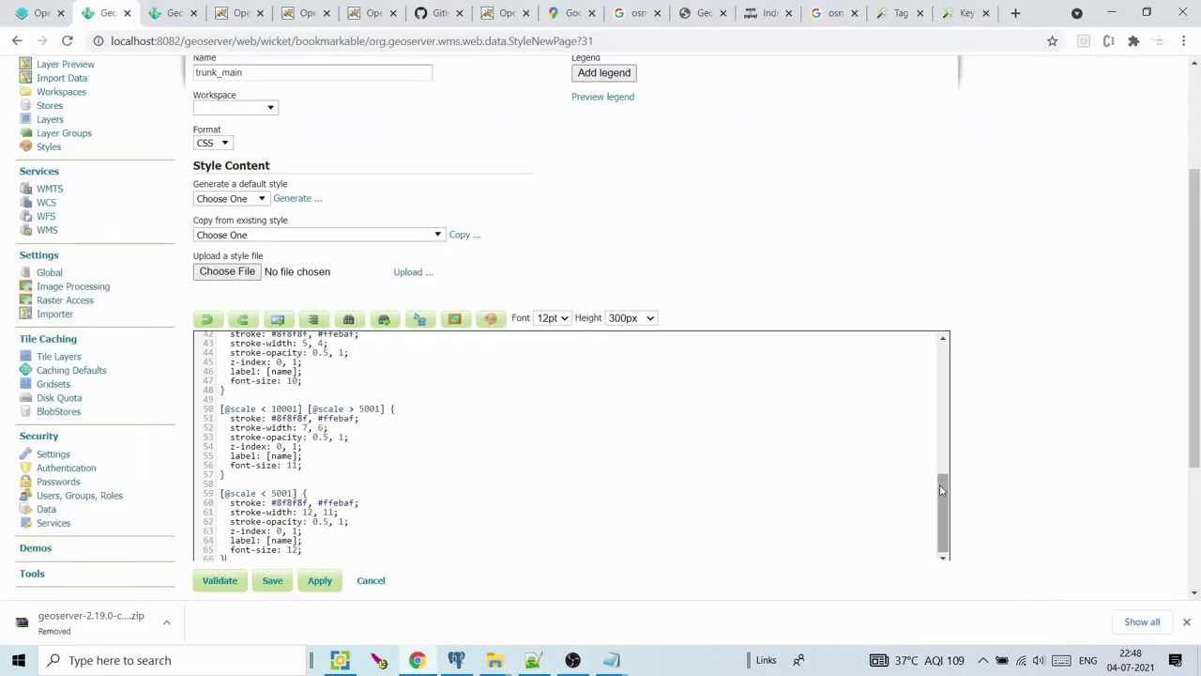
Review the pasted scale-based rules, validate the style, and save trunk_main
drag(940, 484, 939, 354)
drag(245, 344, 222, 450)
click(379, 461)
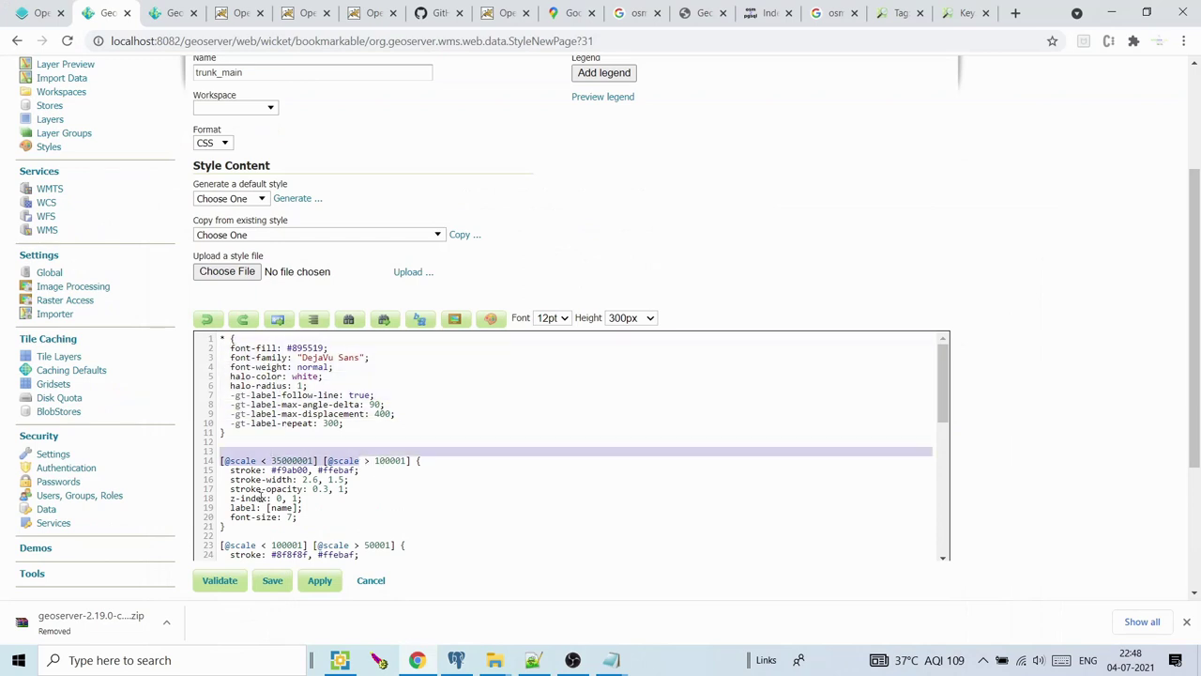
drag(258, 487, 279, 518)
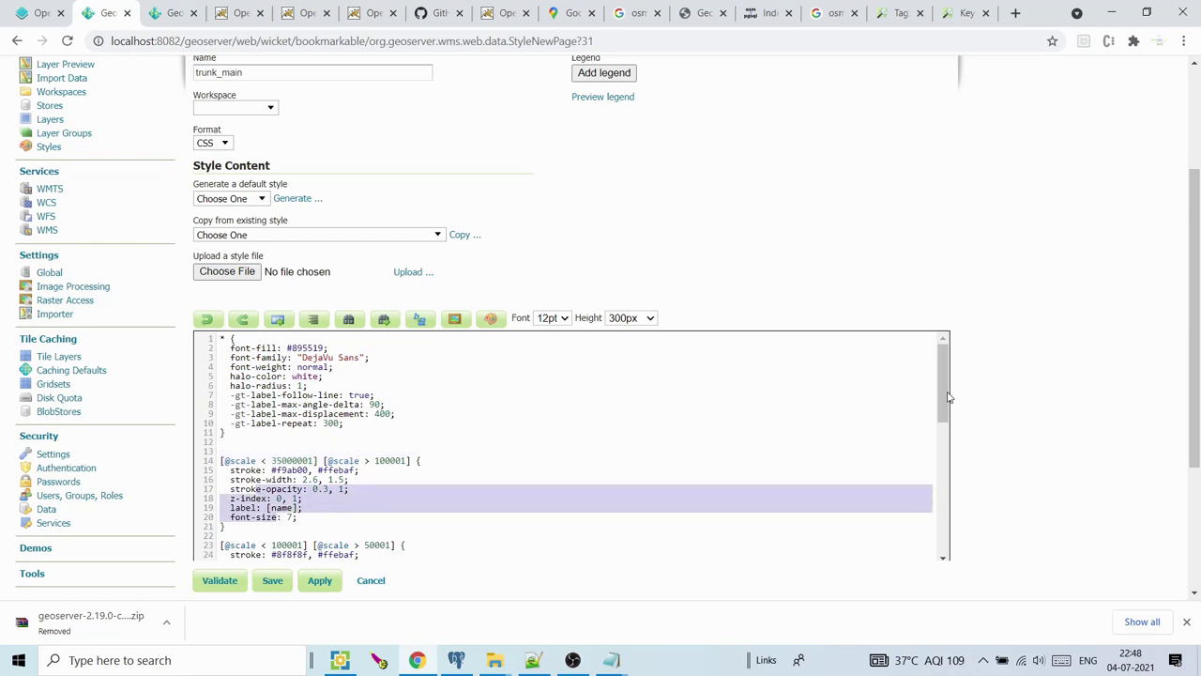
scroll(951, 399, down, 3)
drag(274, 472, 363, 473)
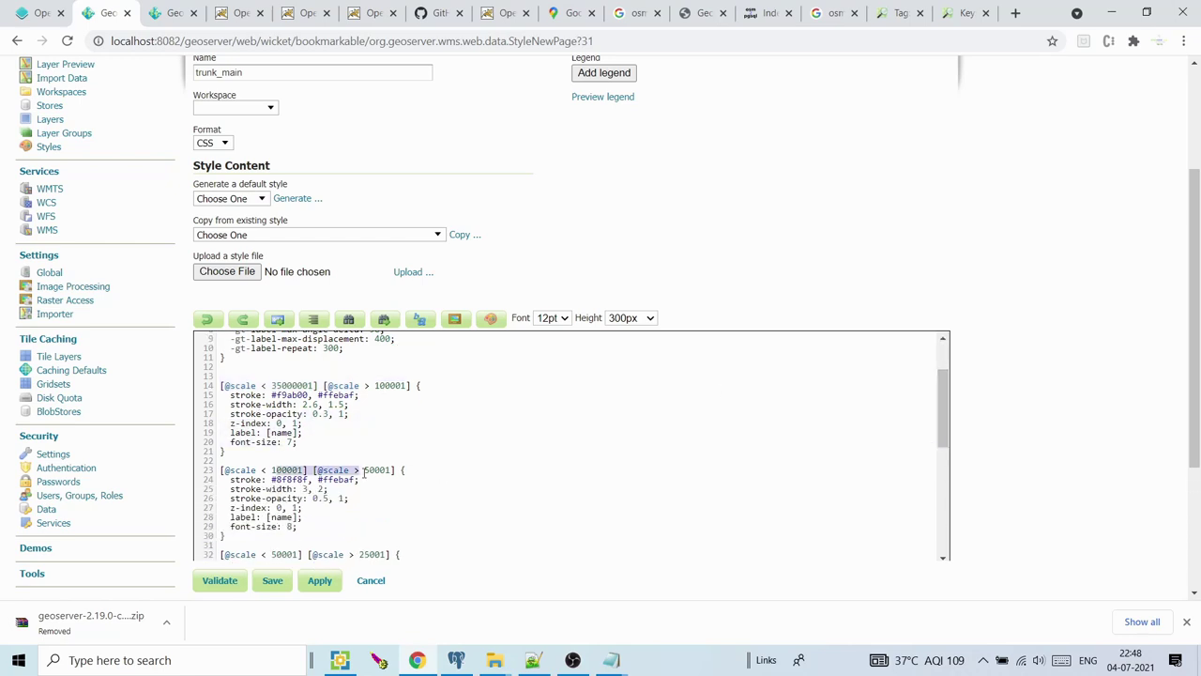
drag(278, 508, 253, 489)
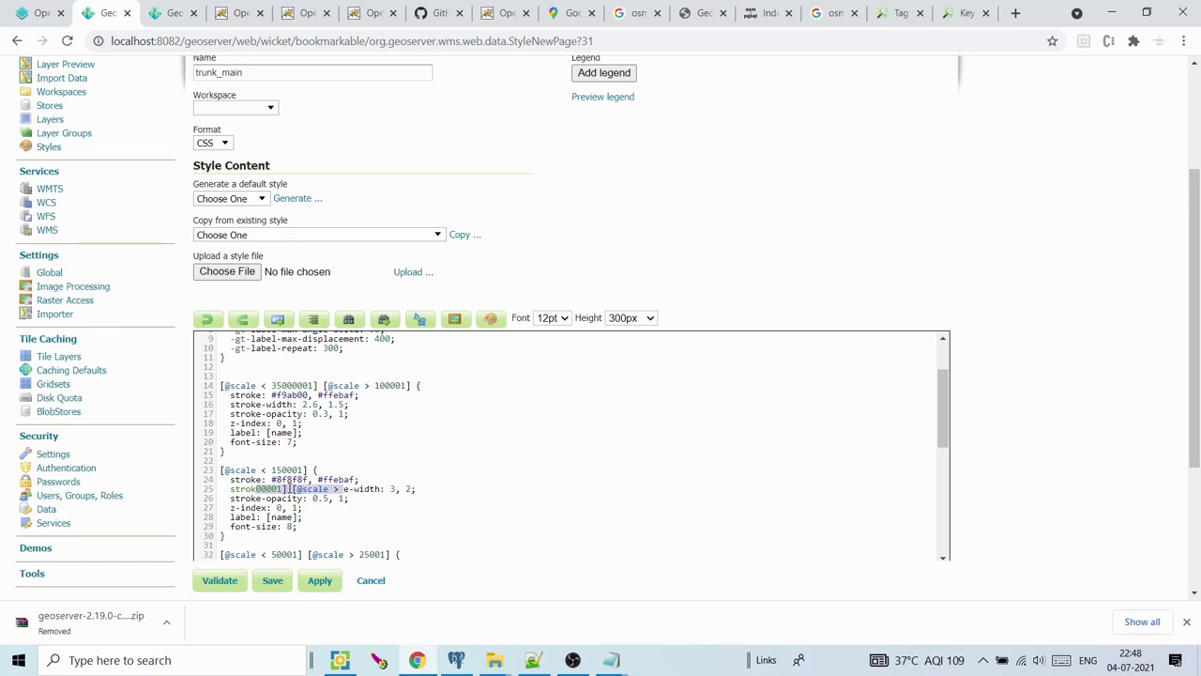
key(ctrl+z)
drag(943, 389, 947, 507)
drag(1197, 364, 1199, 389)
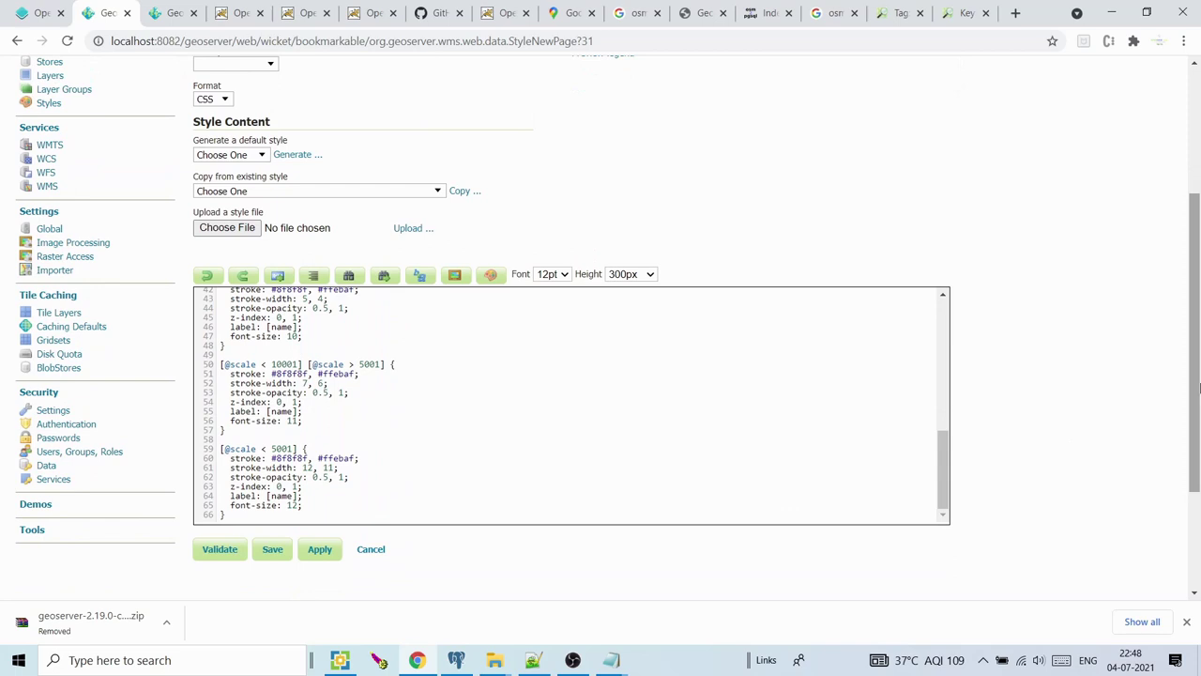
click(221, 550)
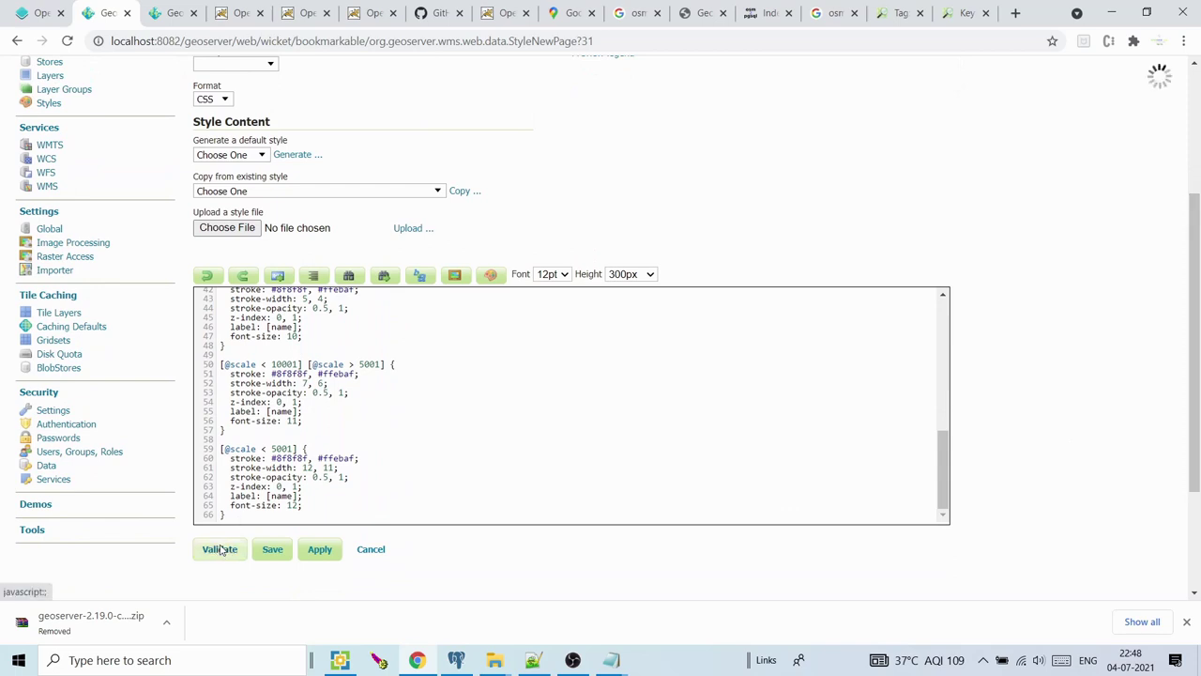
click(272, 566)
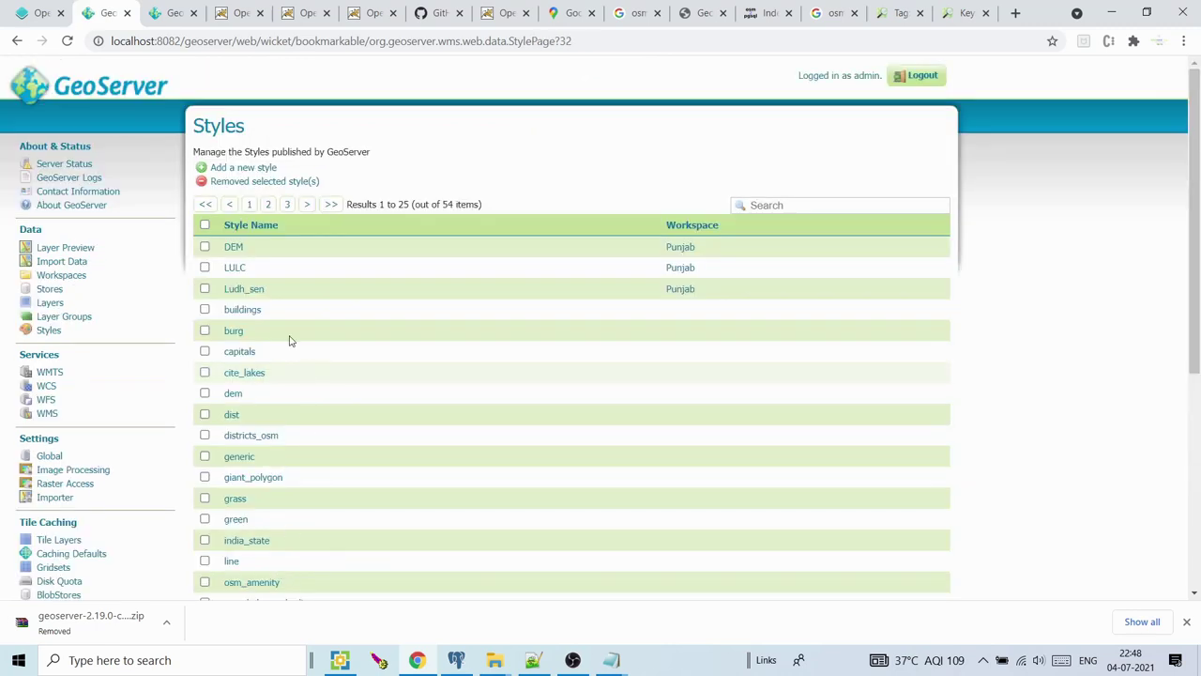
Start another new GeoServer style and name it boundary
click(249, 169)
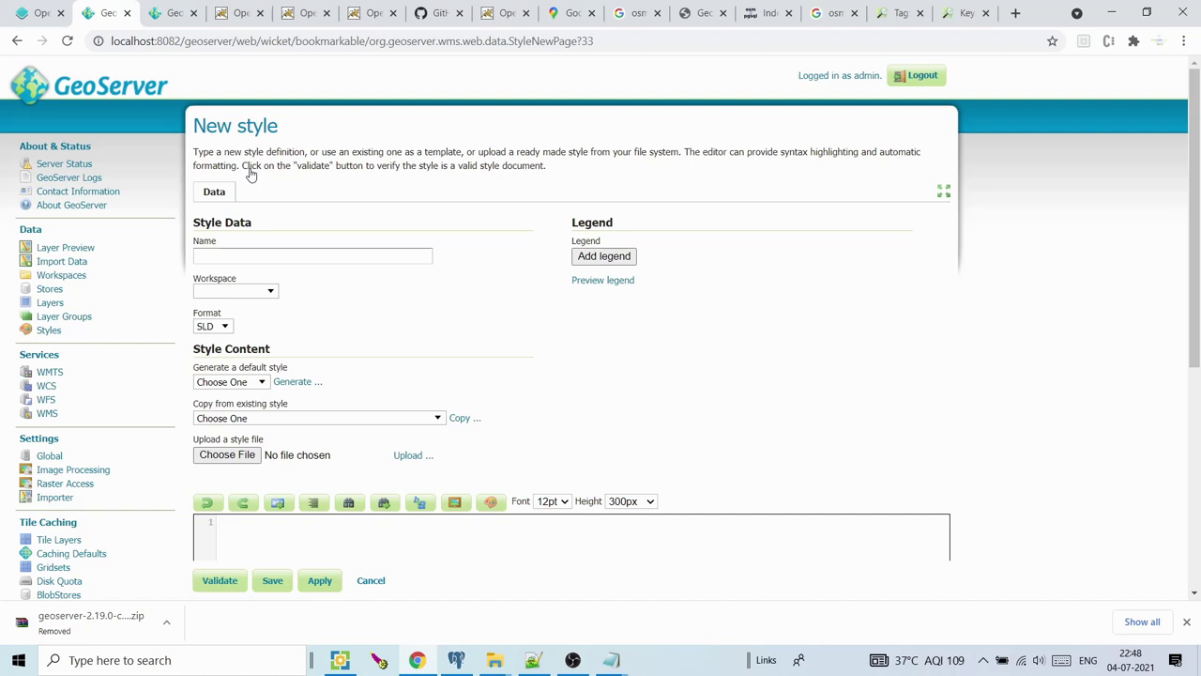
click(229, 256)
text(boundary)
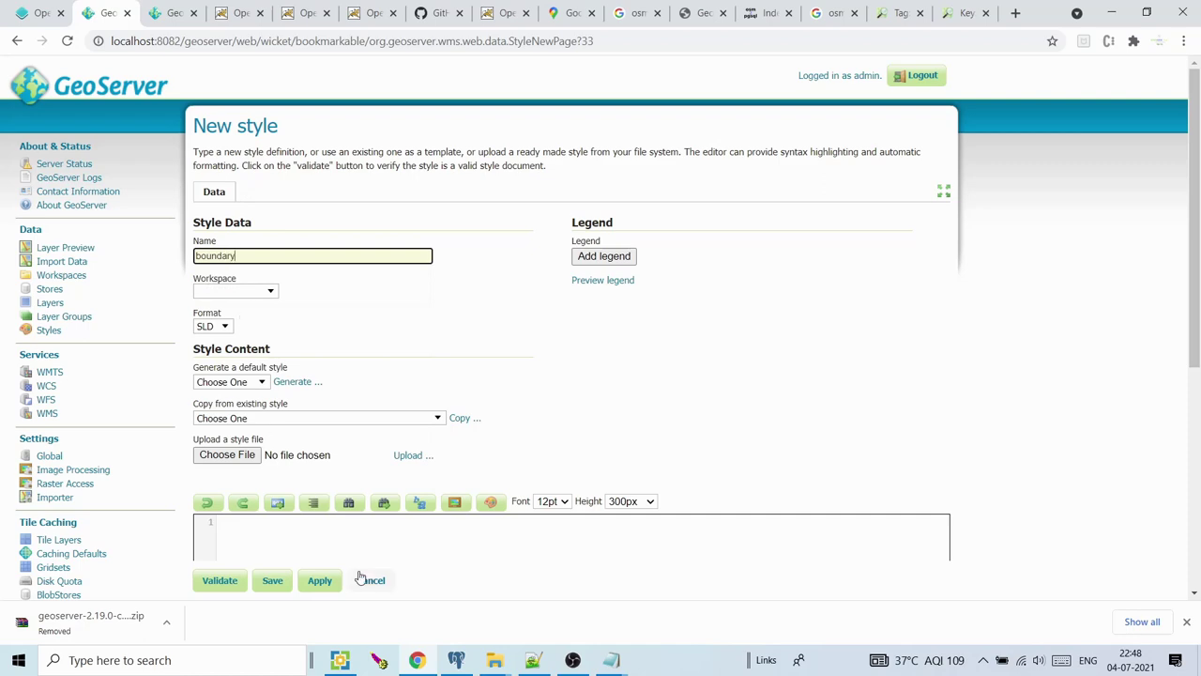
click(494, 660)
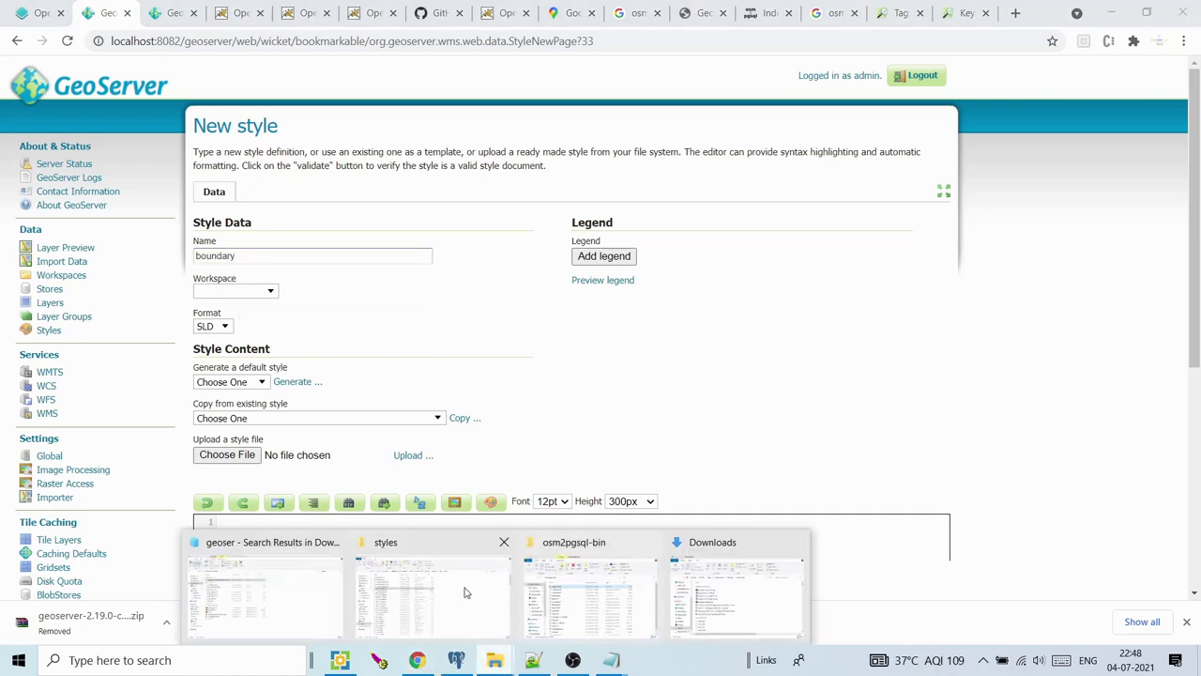
Open osm_oundary.css from the GeoServer styles folder in Notepad++
click(410, 585)
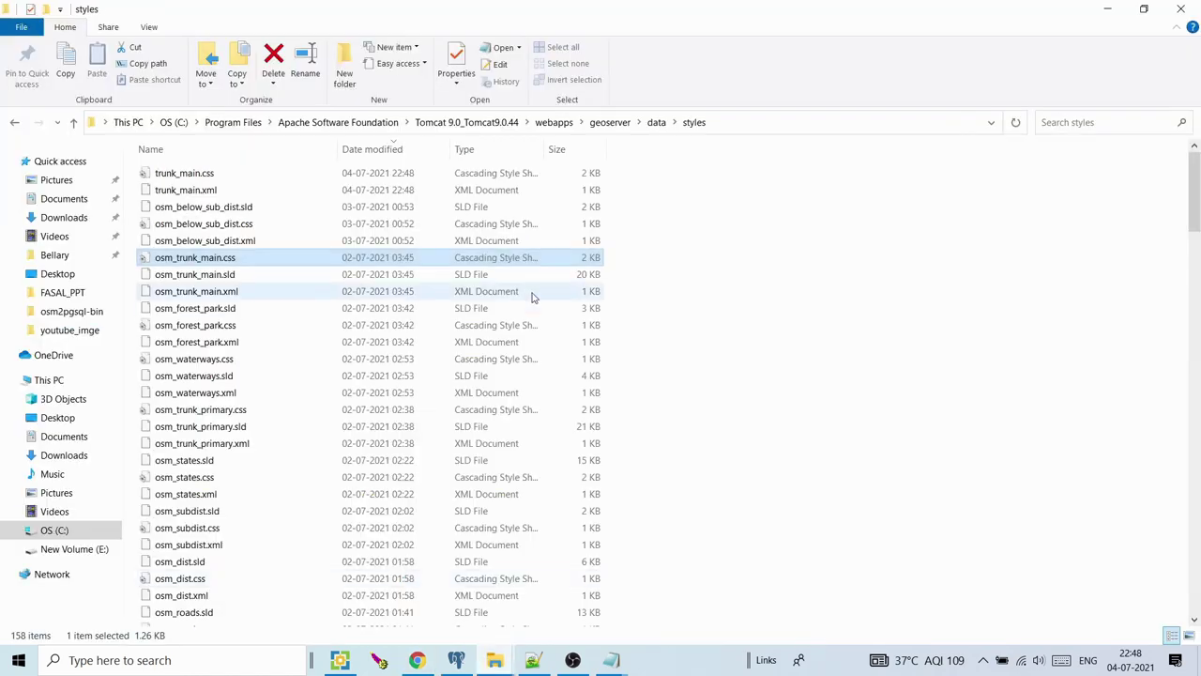
click(293, 306)
drag(1195, 160, 1196, 253)
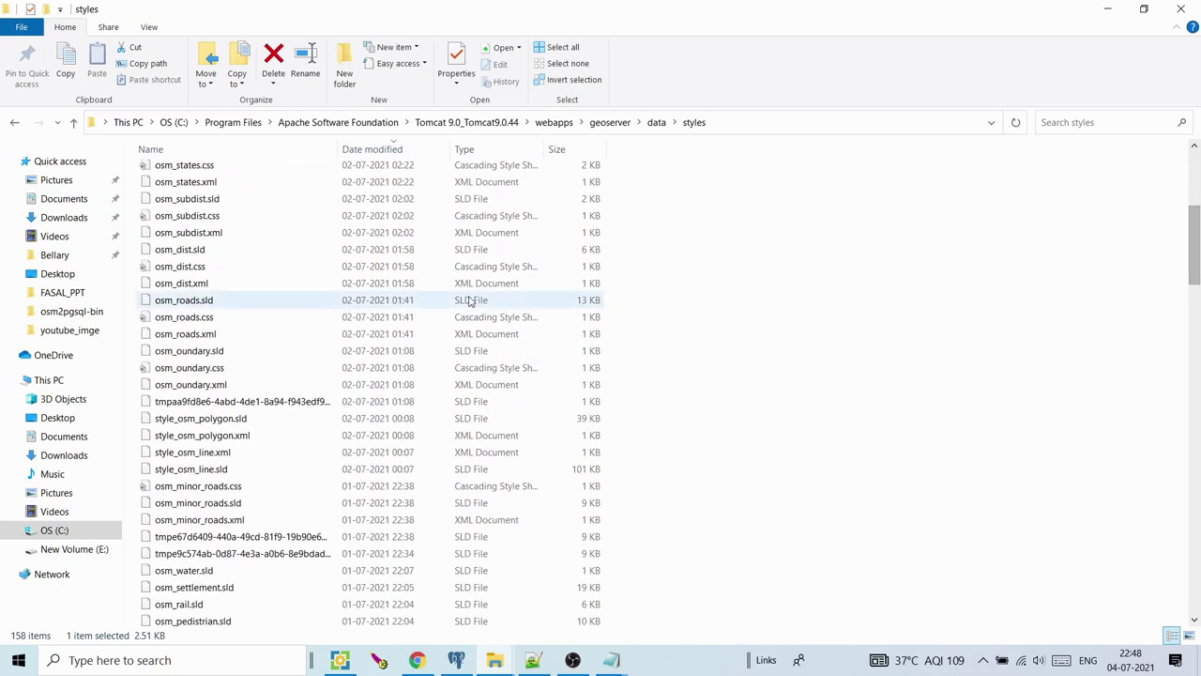
click(214, 370)
right_click(214, 369)
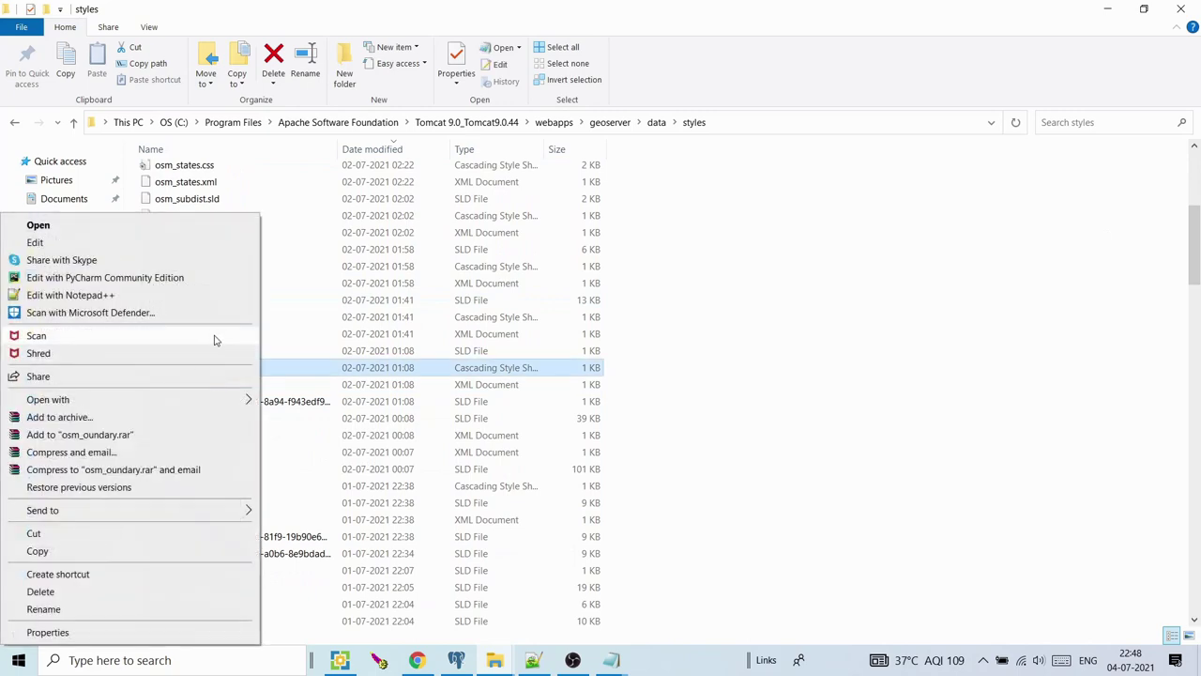
click(213, 297)
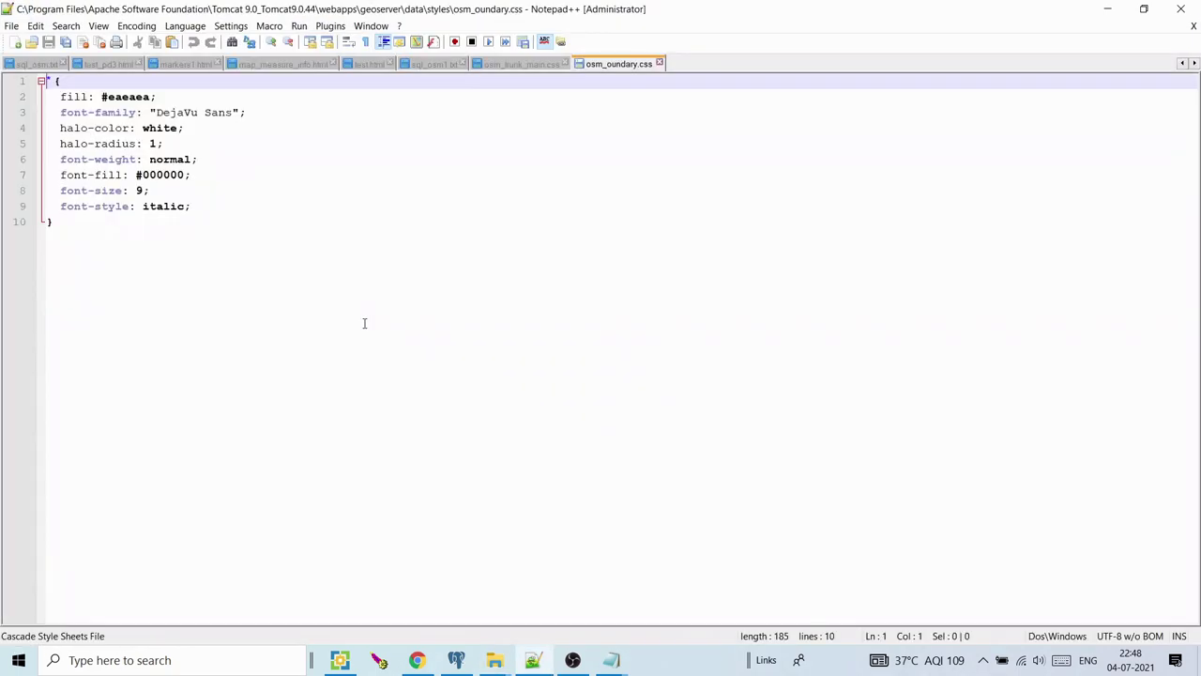
Select all of the boundary CSS text and return to GeoServer's New style page
key(ctrl+a)
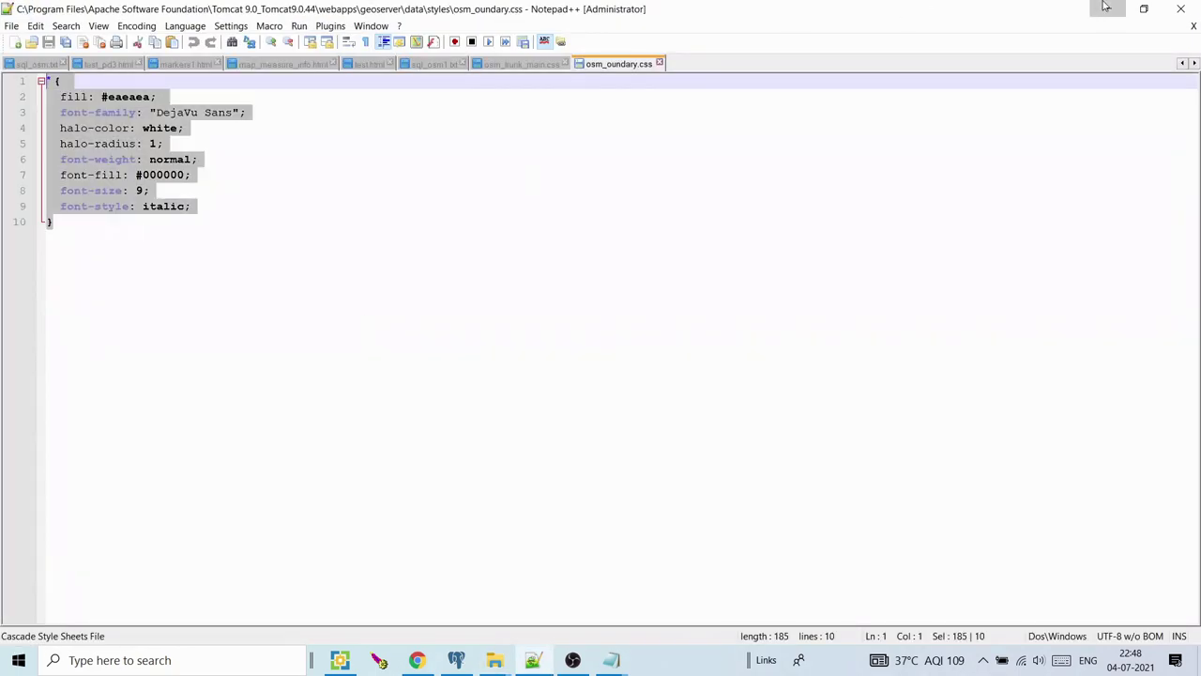
click(1106, 9)
click(417, 660)
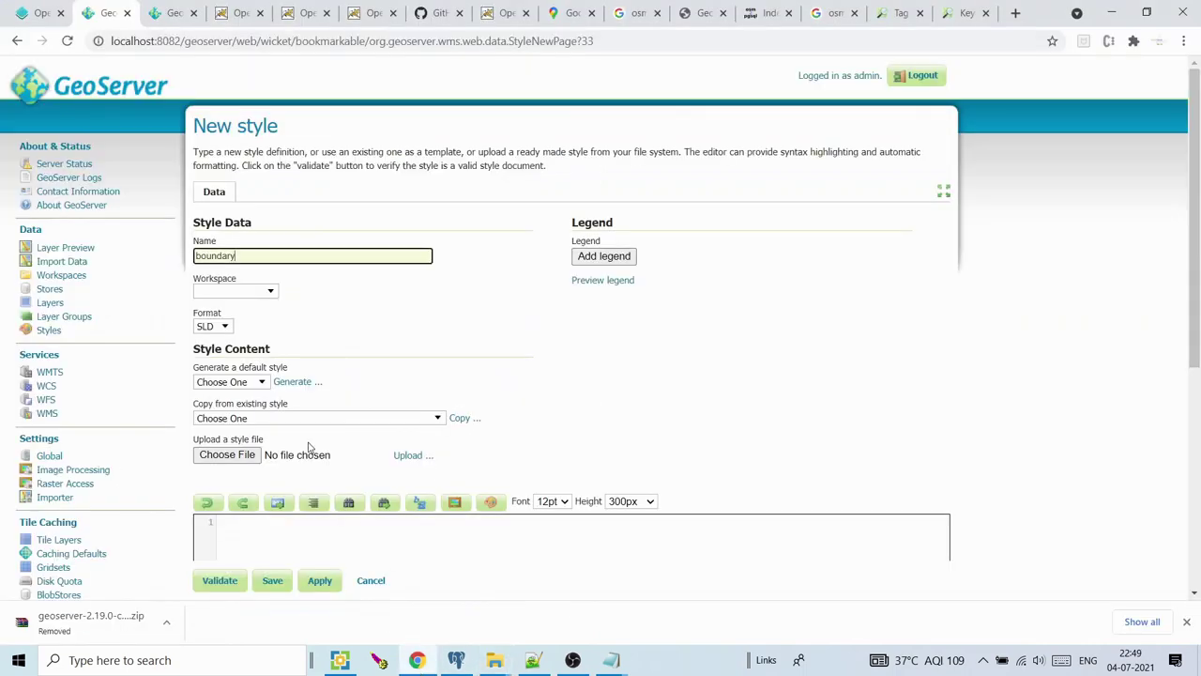
Paste the boundary label rules into the editor, set format to CSS, and save
click(252, 522)
key(ctrl+v)
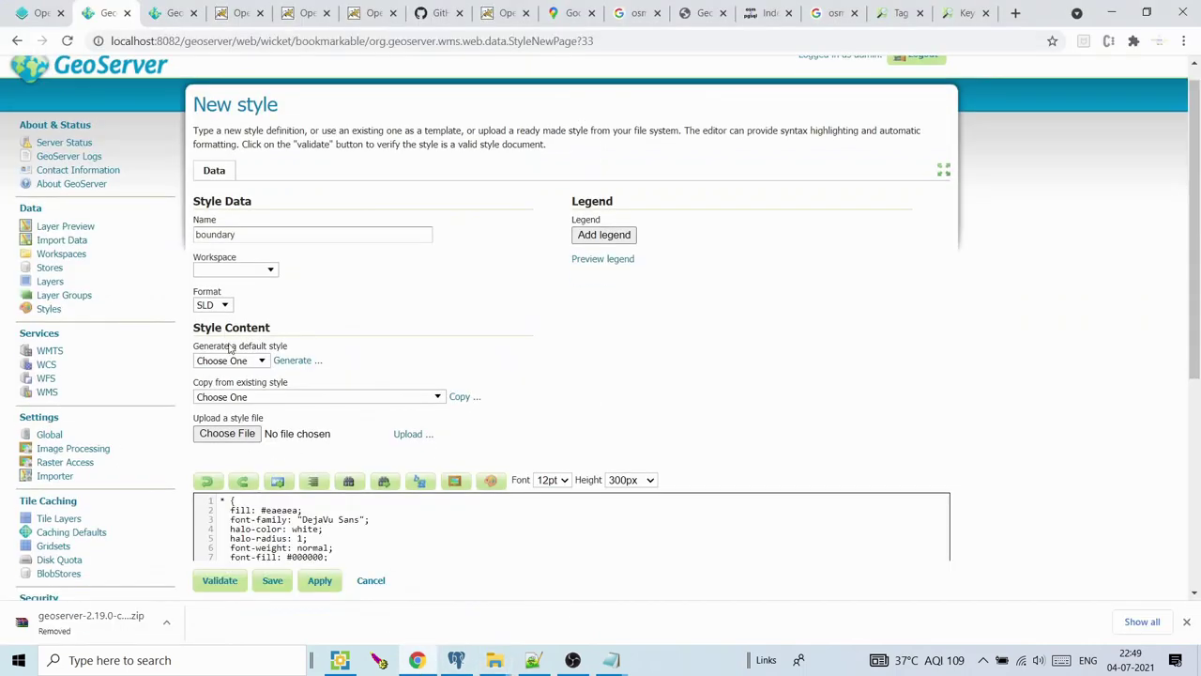
click(225, 305)
click(214, 345)
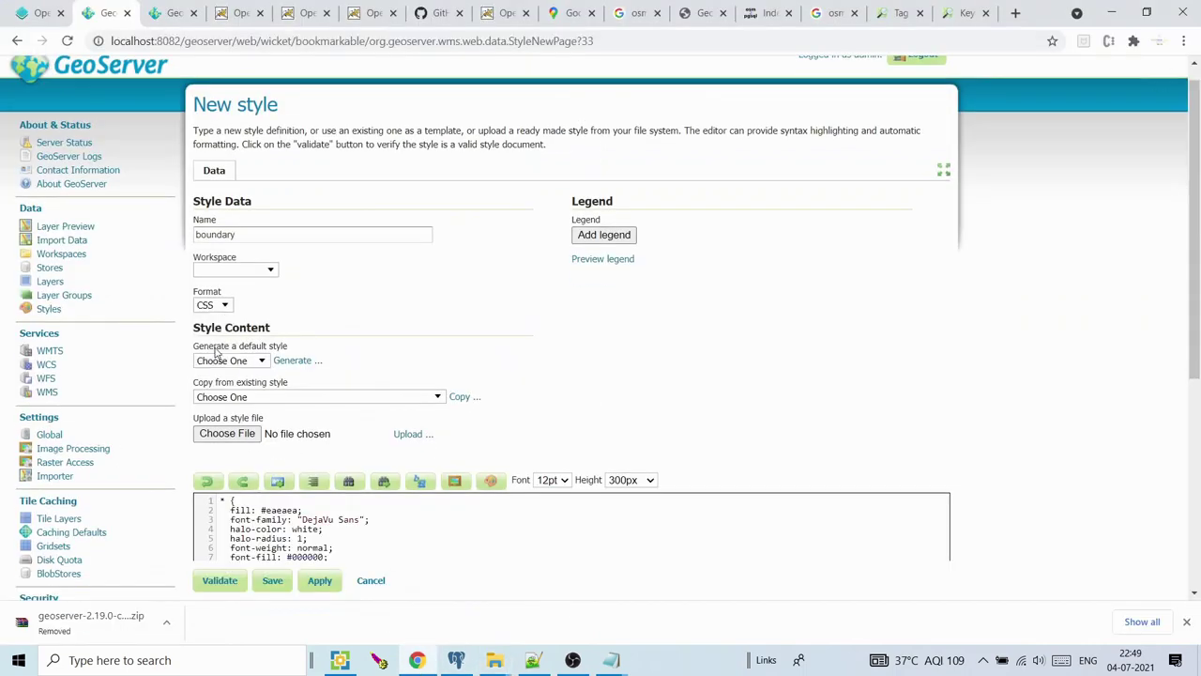
click(269, 584)
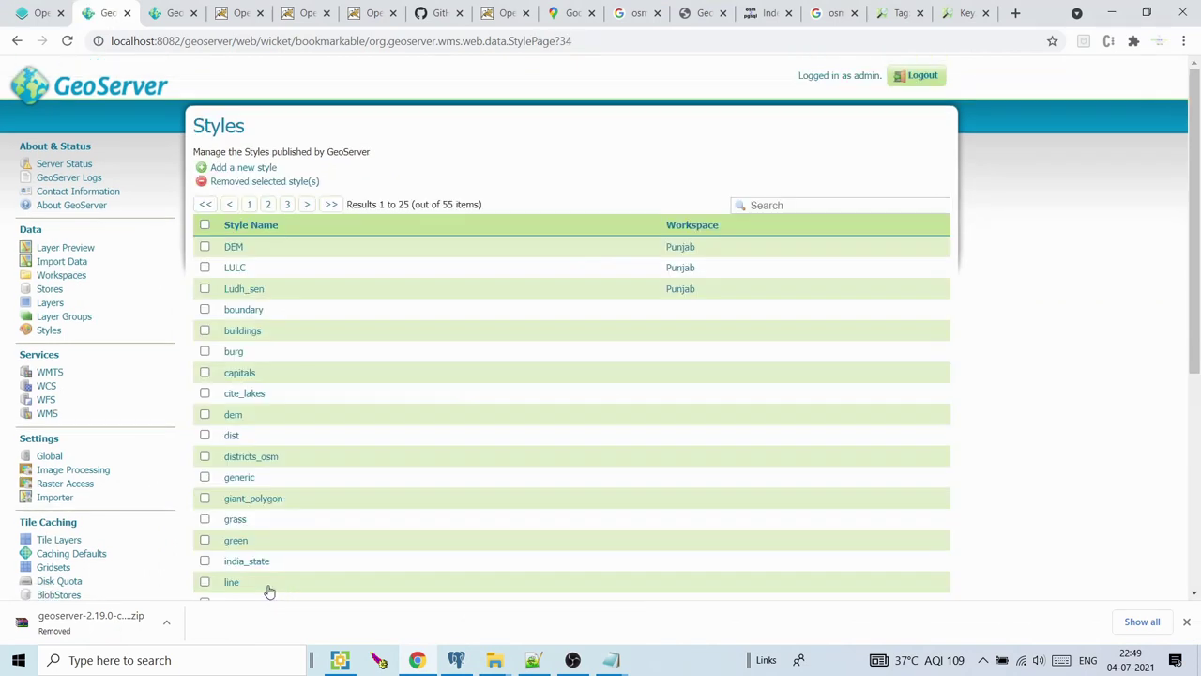
click(501, 664)
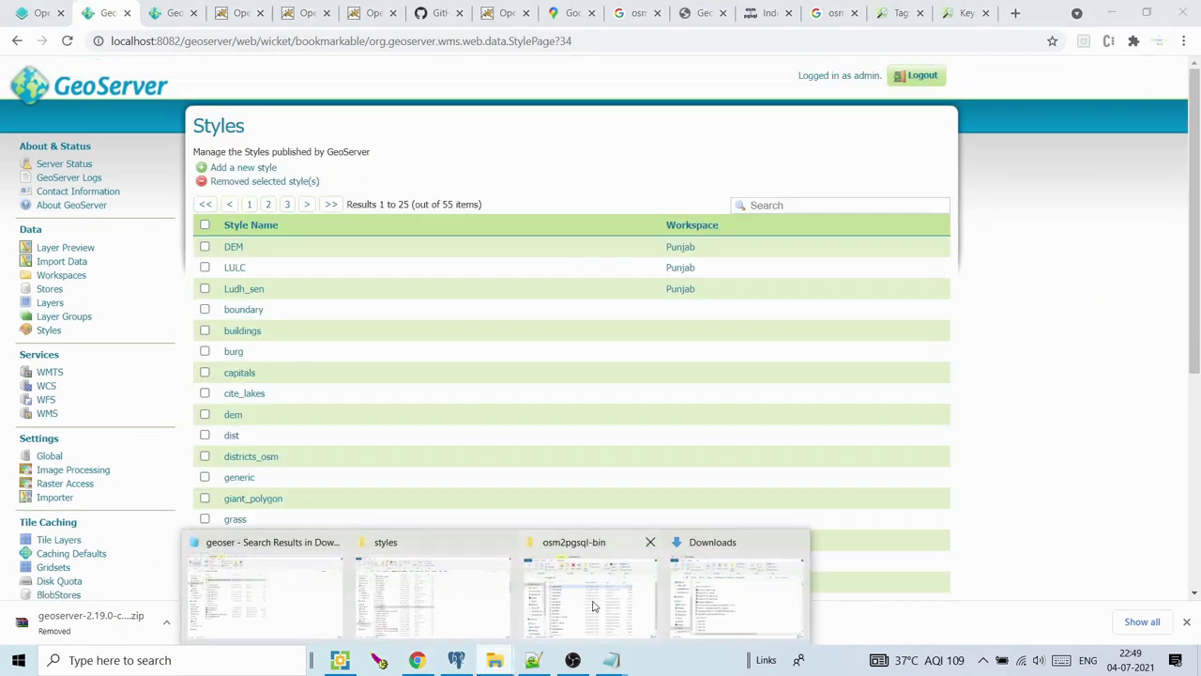
Open osm_water.css in Notepad++ and select its fill: #a3ccff rule
click(438, 597)
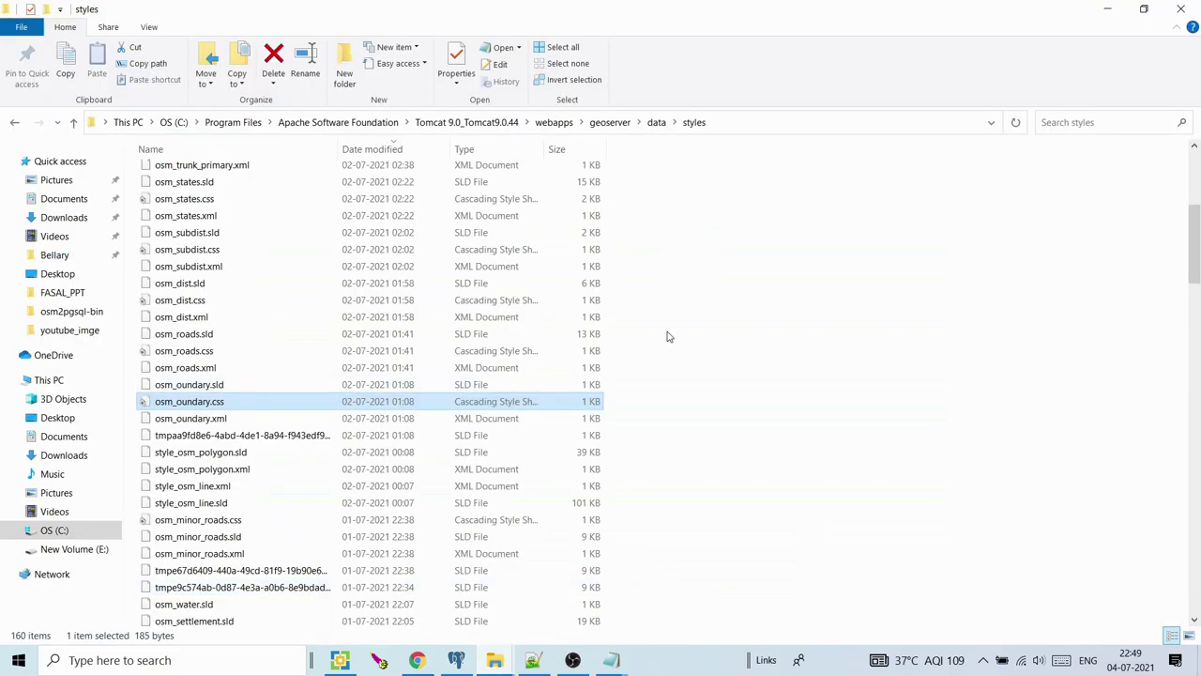
mouse_move(1197, 264)
mouse_down()
mouse_move(1198, 208)
mouse_move(1197, 268)
mouse_up()
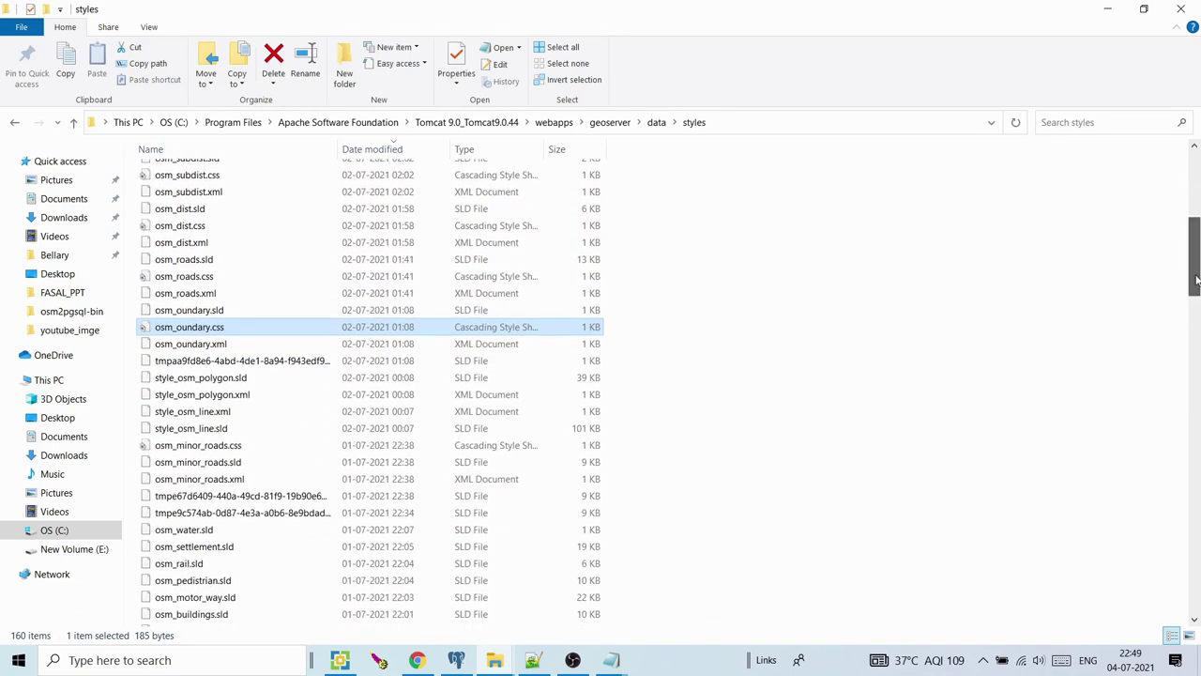
scroll(240, 432, down, 3)
click(196, 490)
right_click(195, 490)
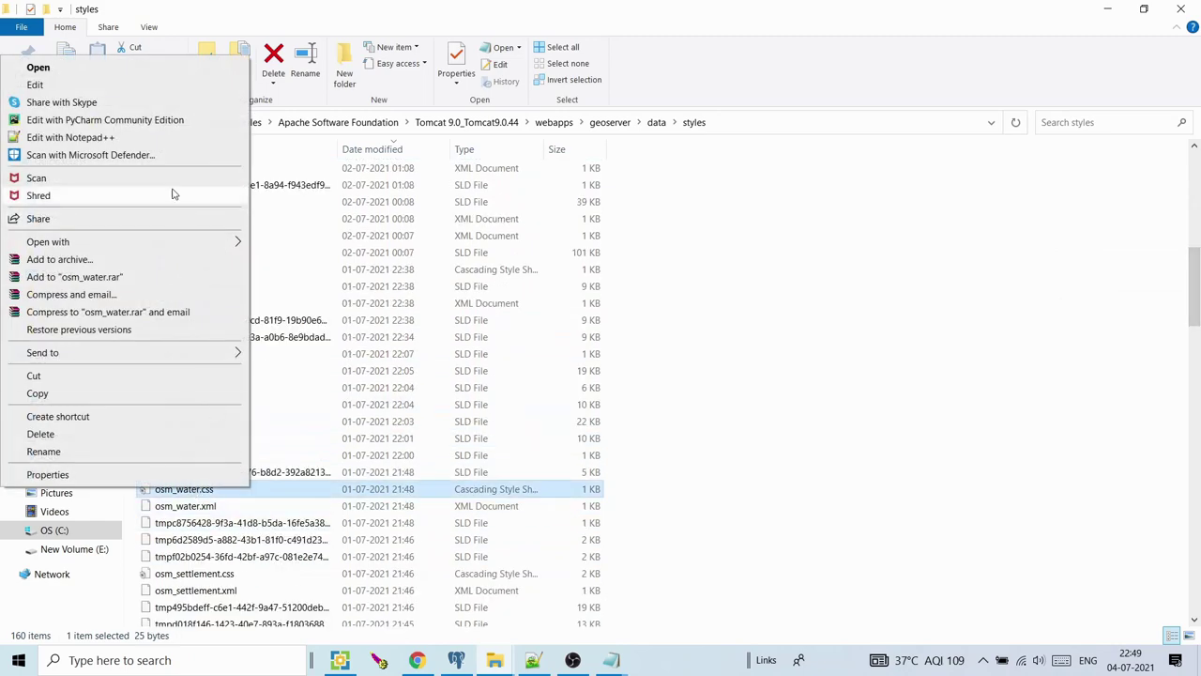
click(167, 137)
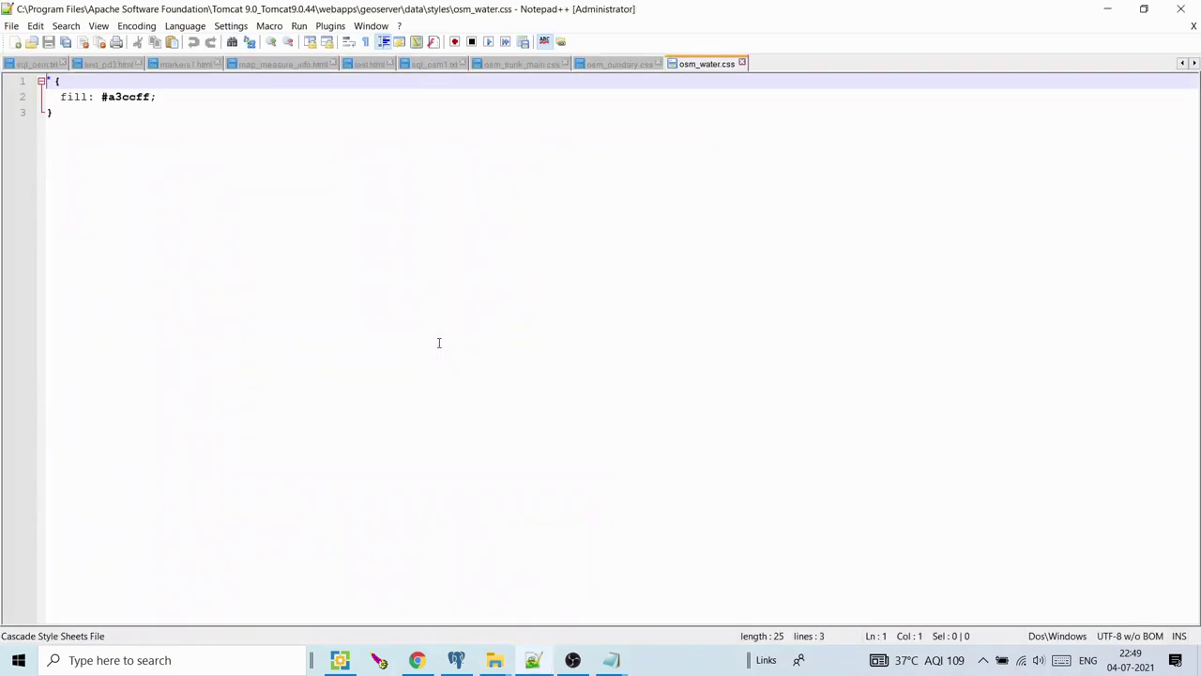
key(ctrl+a)
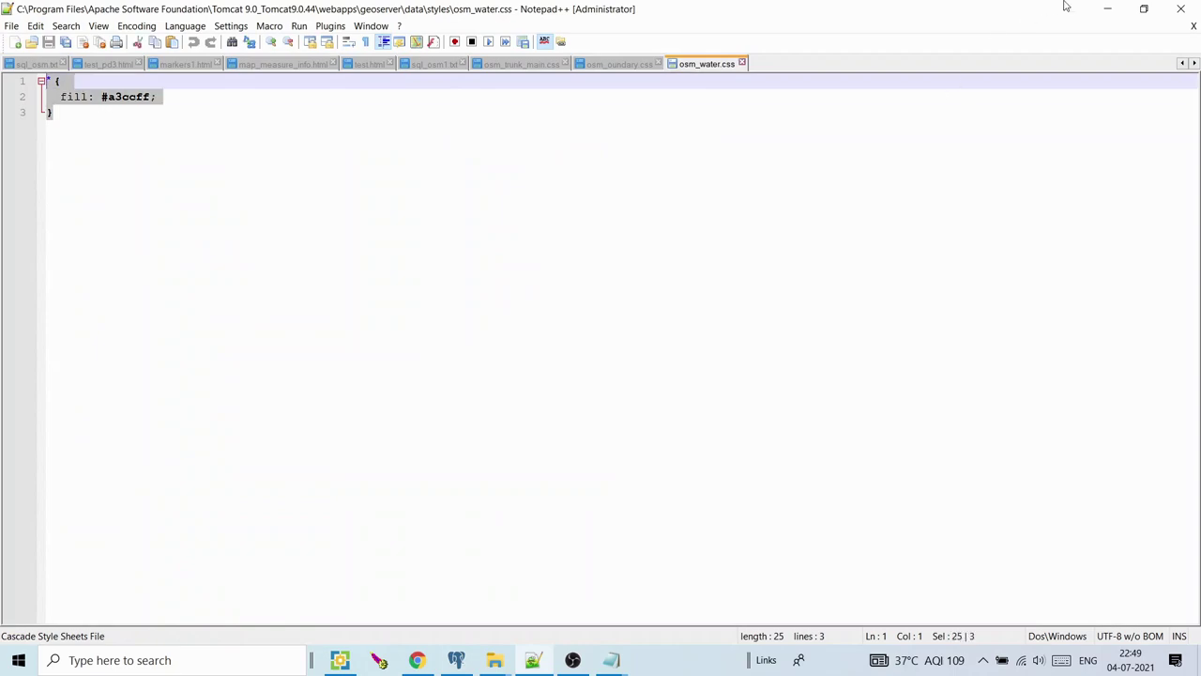
click(1107, 8)
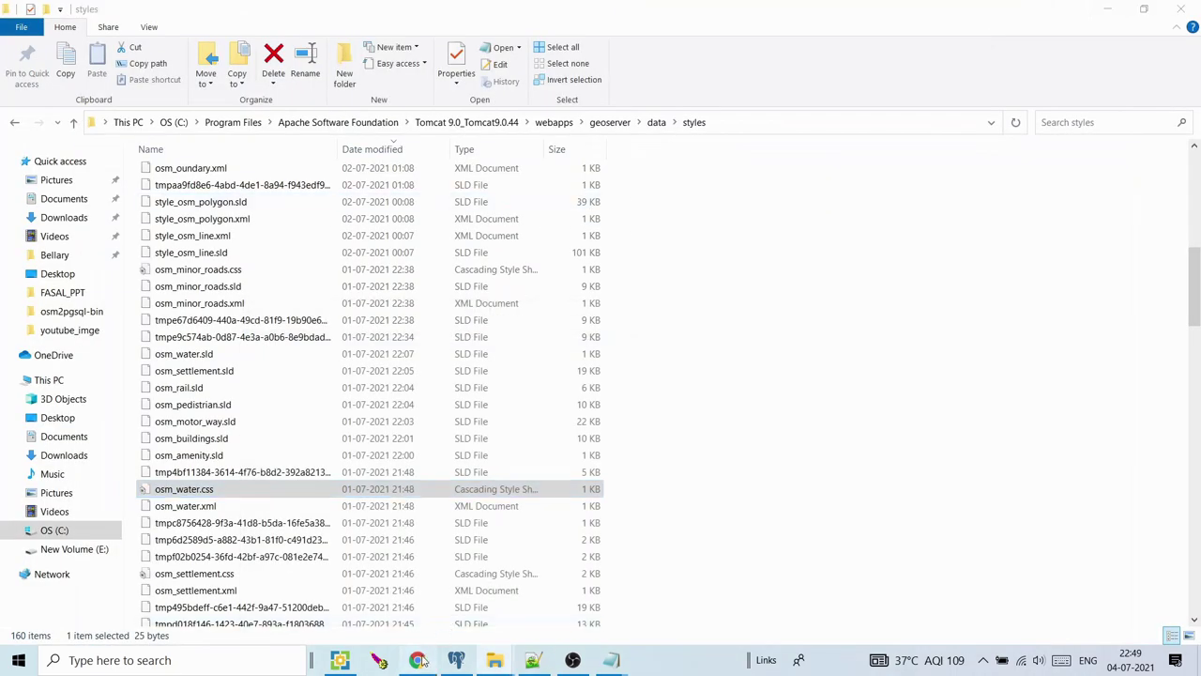
Create a CSS style named water with fill #a3ccff, validate it, and save
click(420, 660)
click(242, 169)
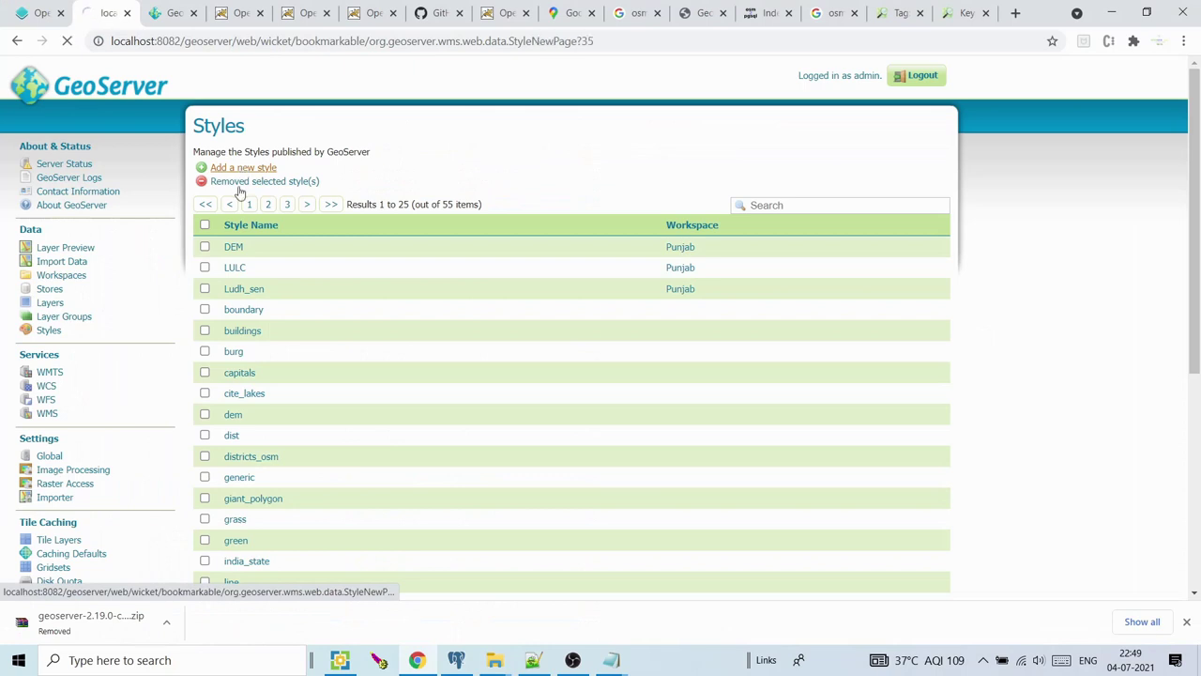
click(238, 253)
text(water)
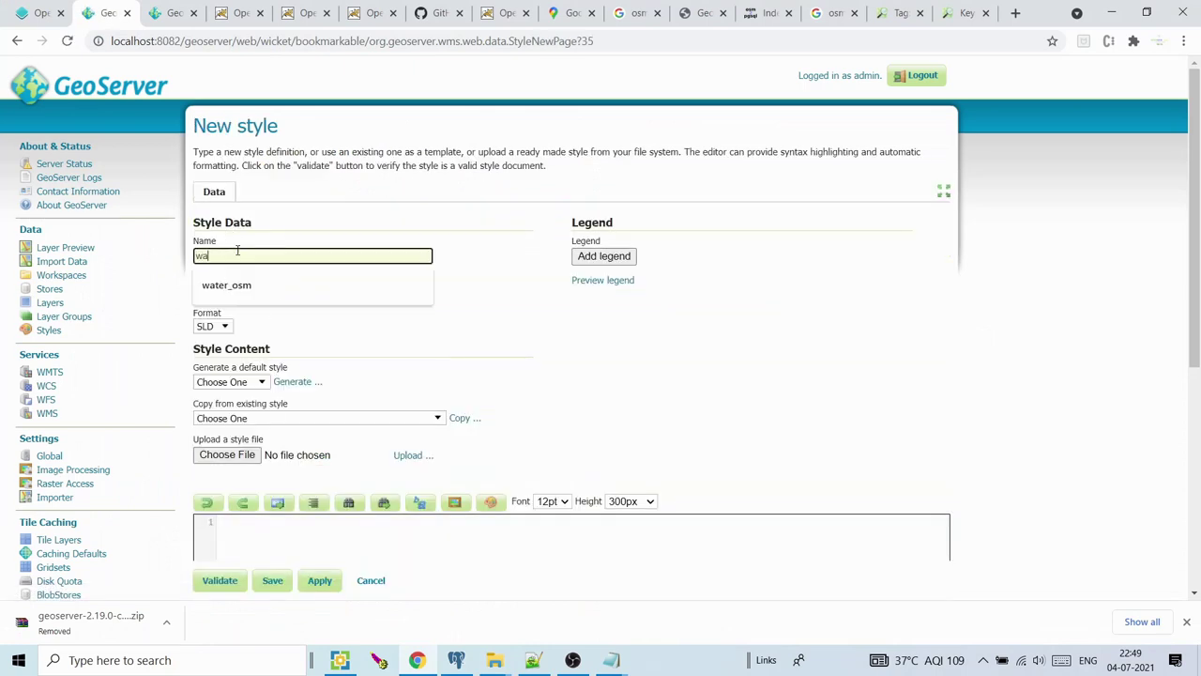
click(220, 328)
click(211, 349)
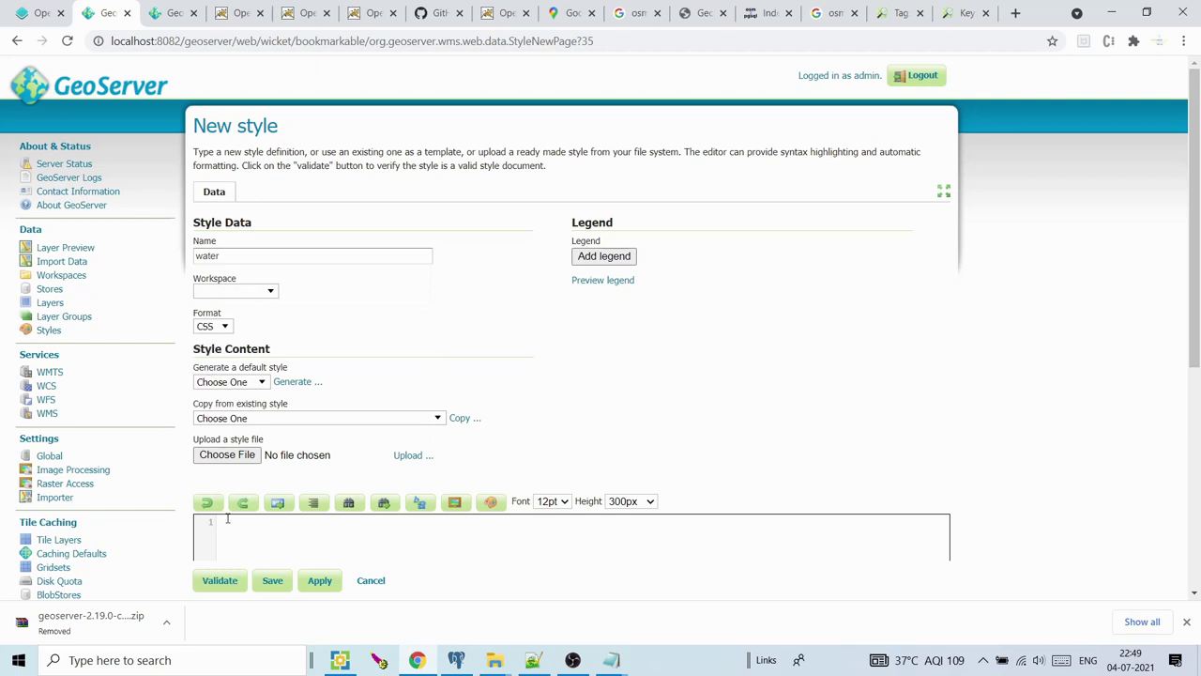
click(219, 579)
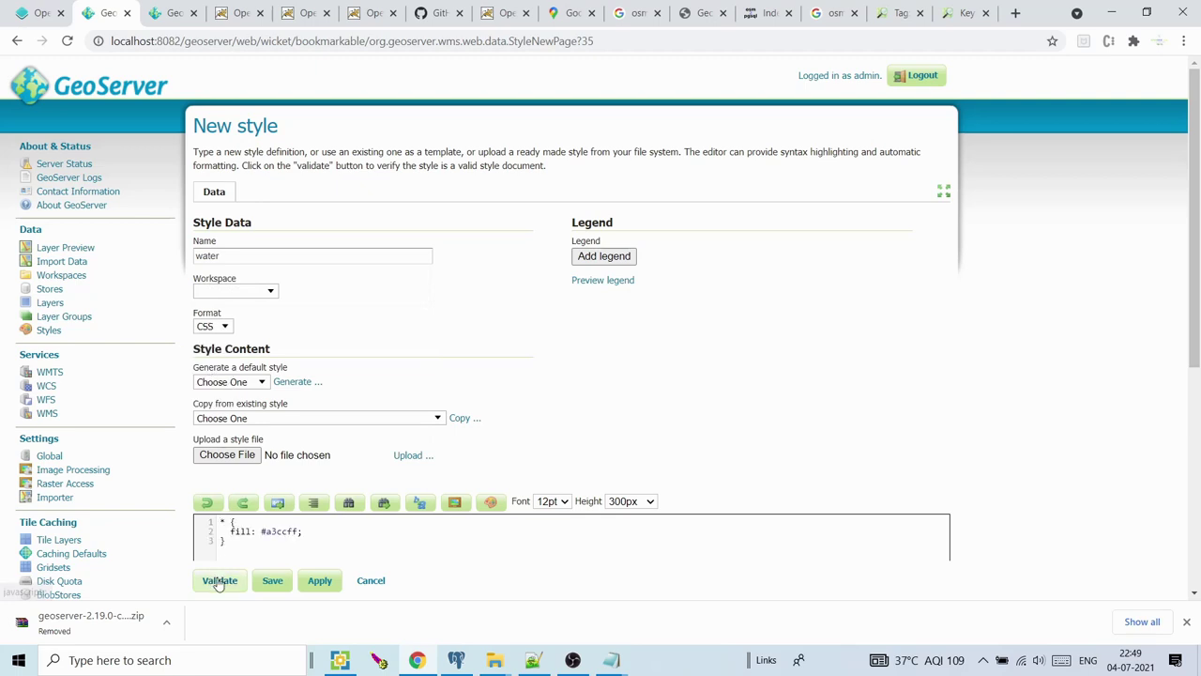
click(272, 581)
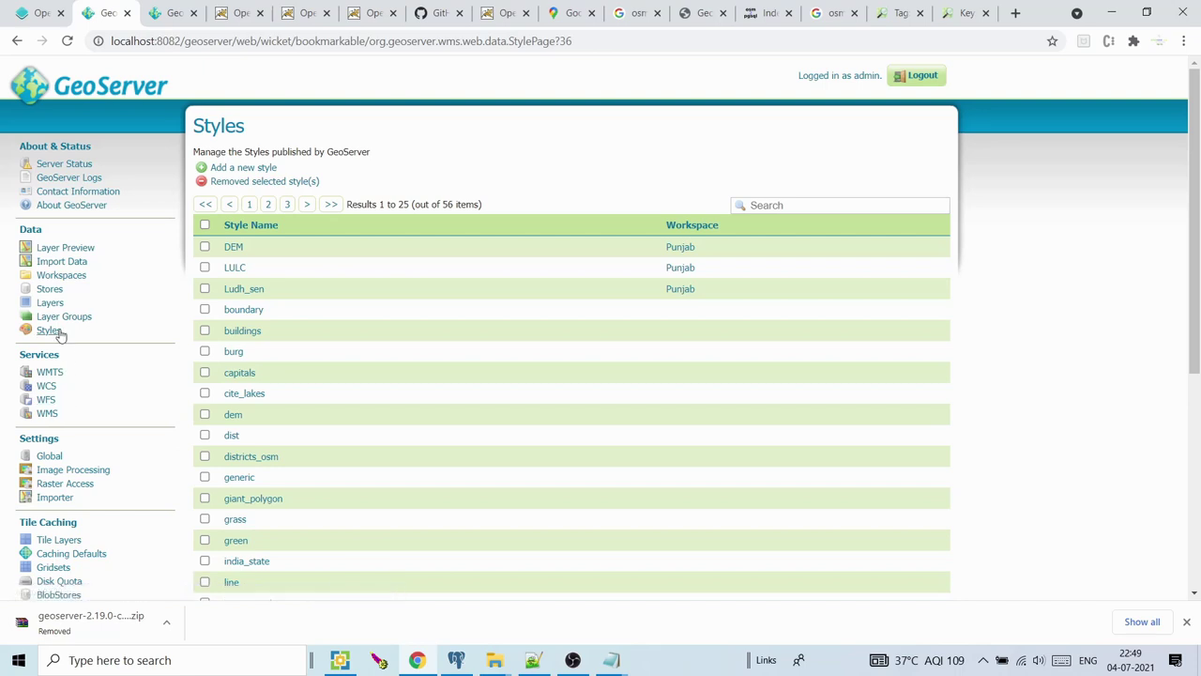
Open the osm:water1 layer from page 2 of the Layers list
click(56, 302)
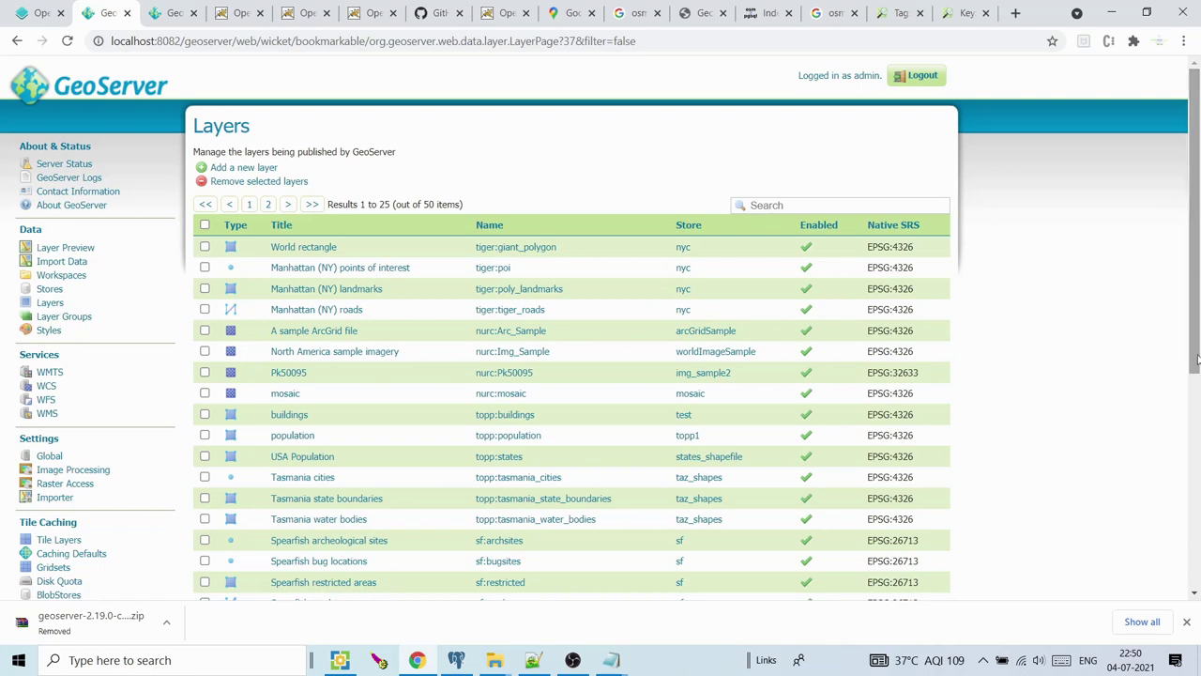
drag(1197, 279, 1189, 467)
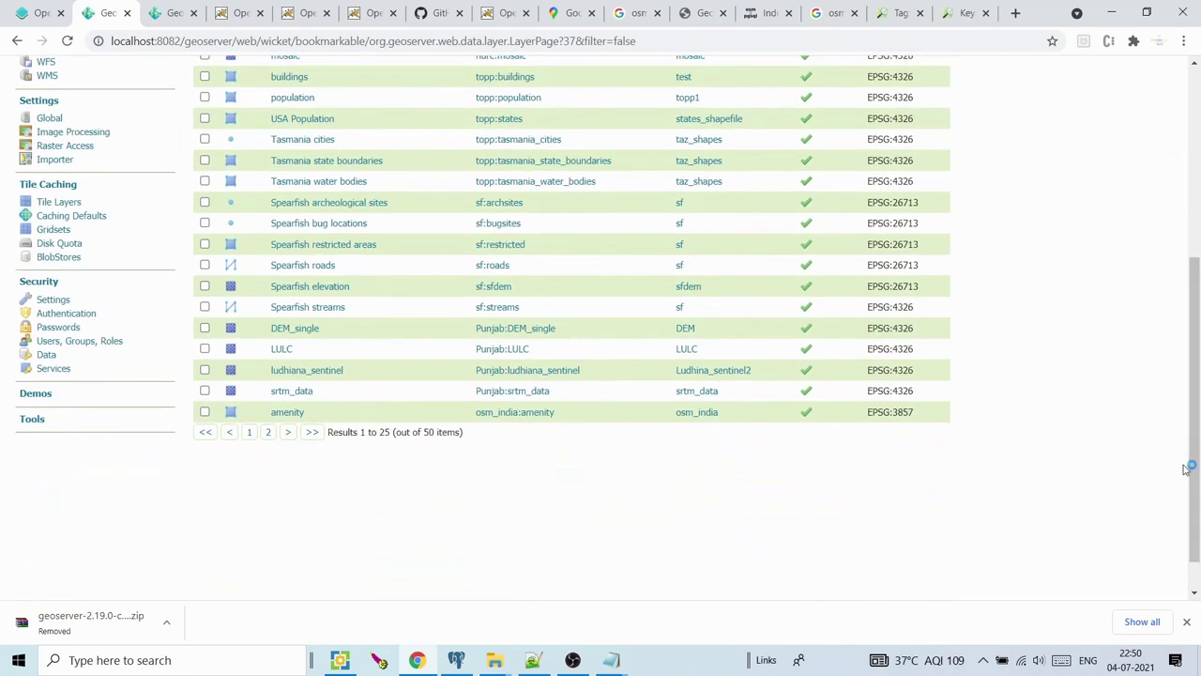
click(1187, 622)
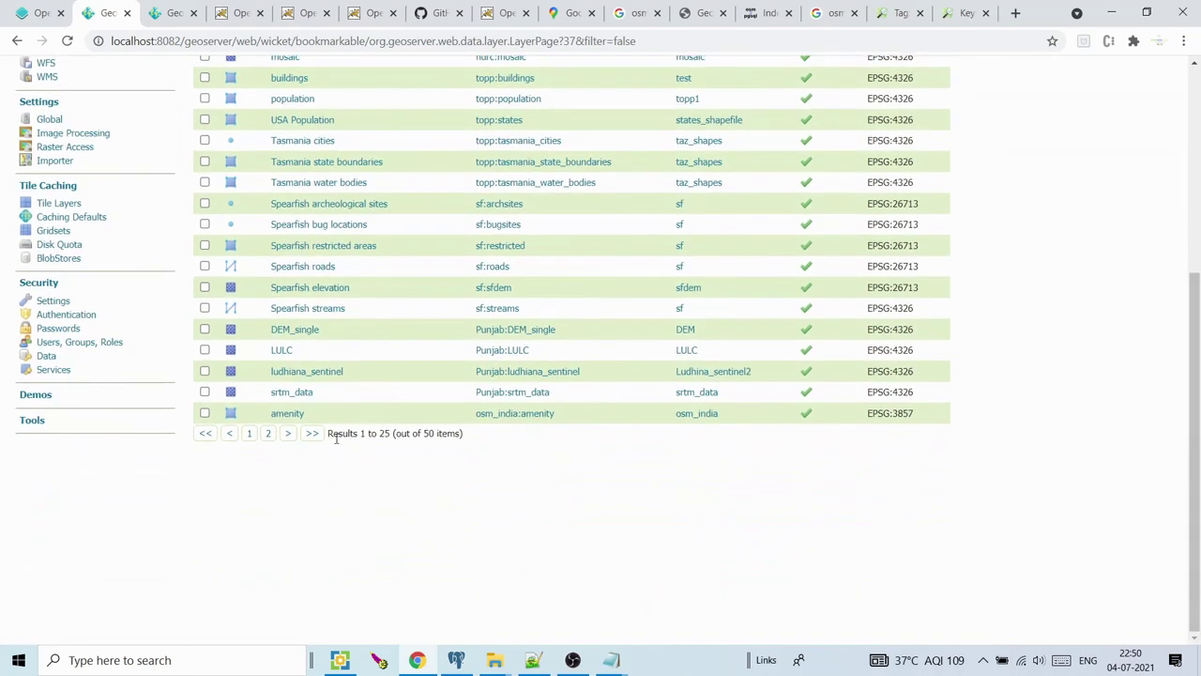
click(268, 434)
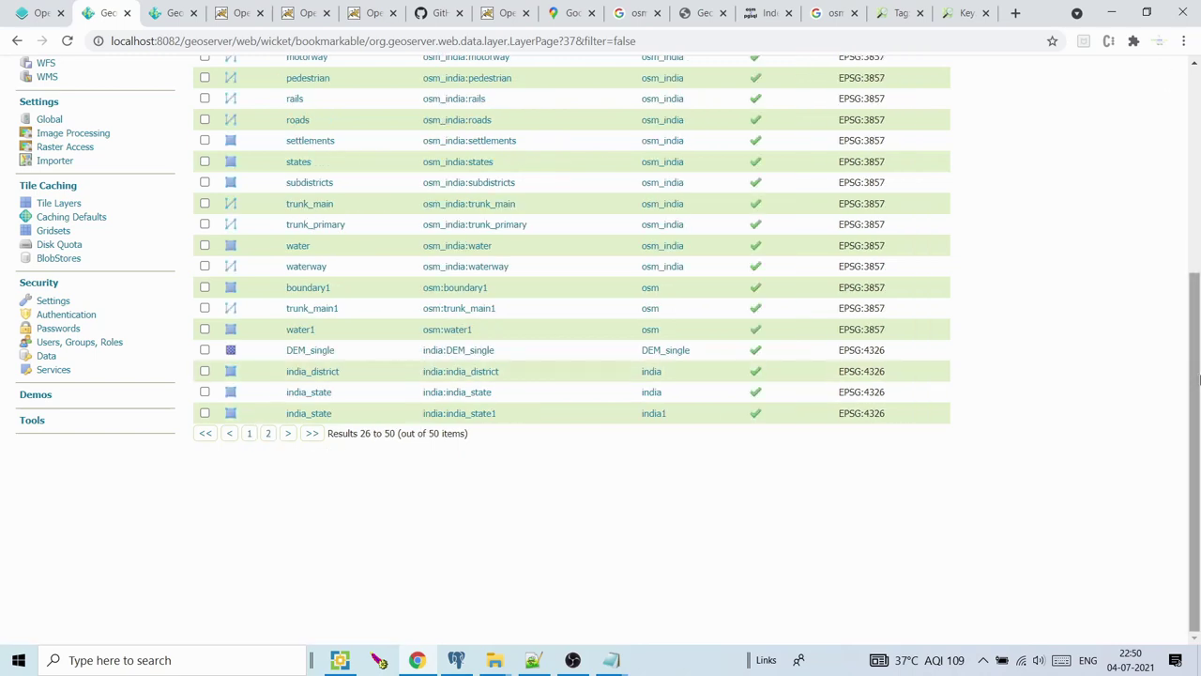
drag(1197, 372, 1197, 343)
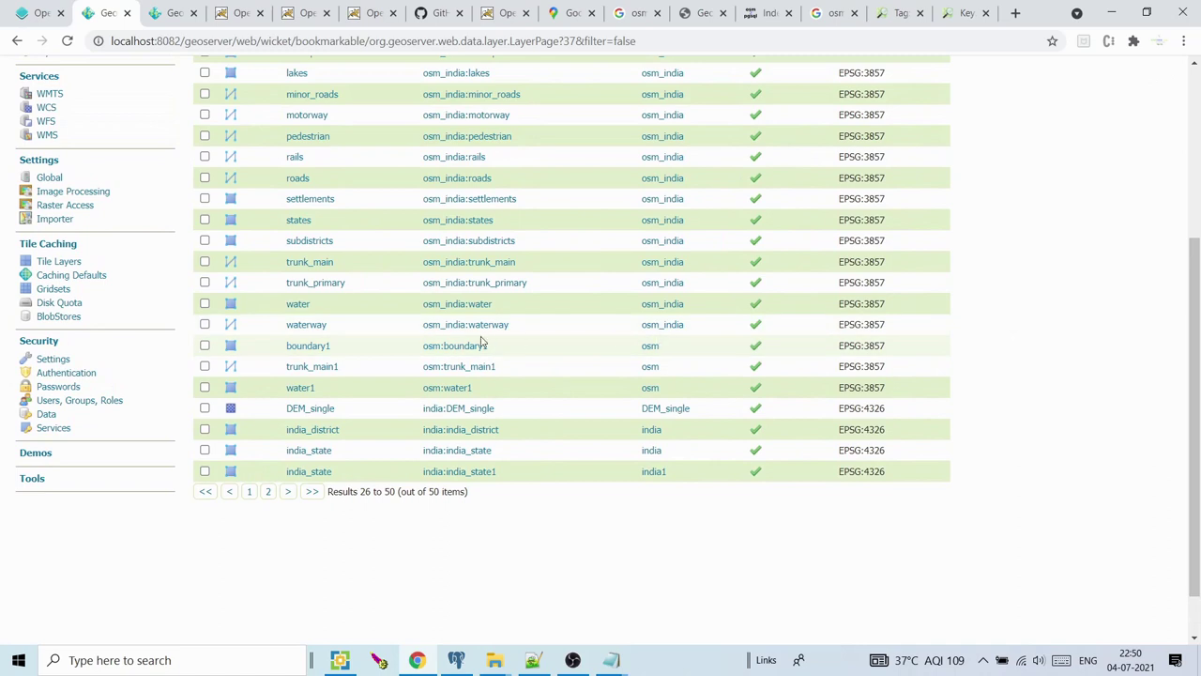
click(451, 388)
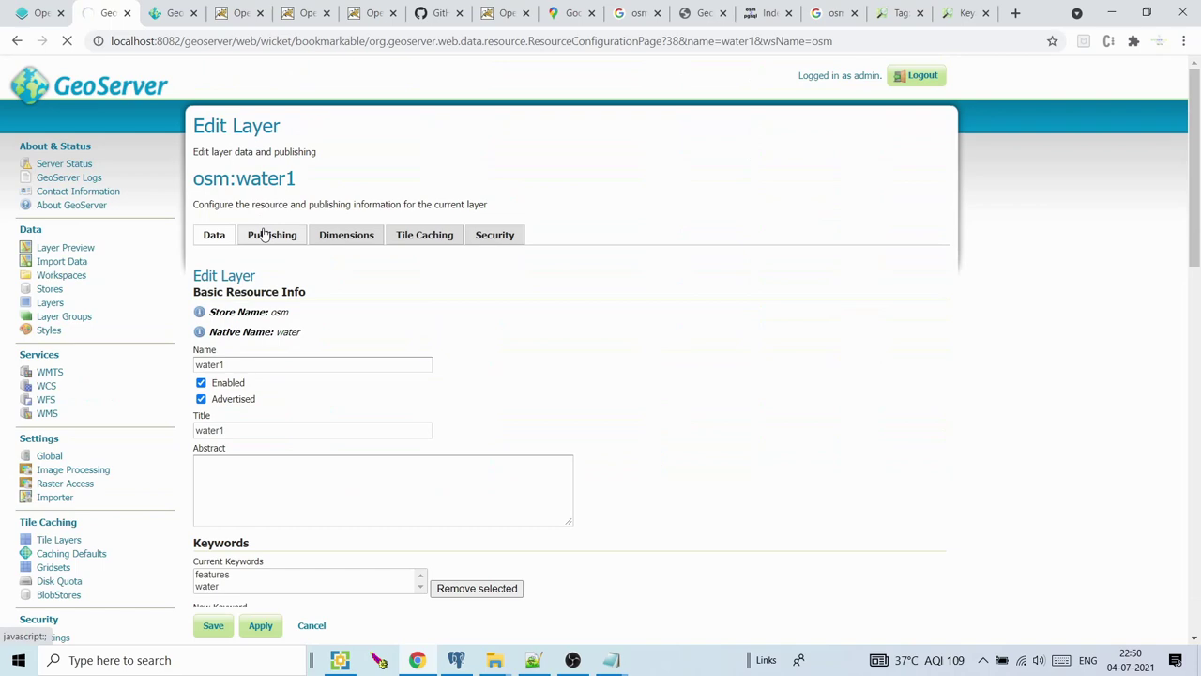
Set the osm:water1 layer's default style to water and save the layer
drag(1197, 145, 1198, 276)
click(260, 469)
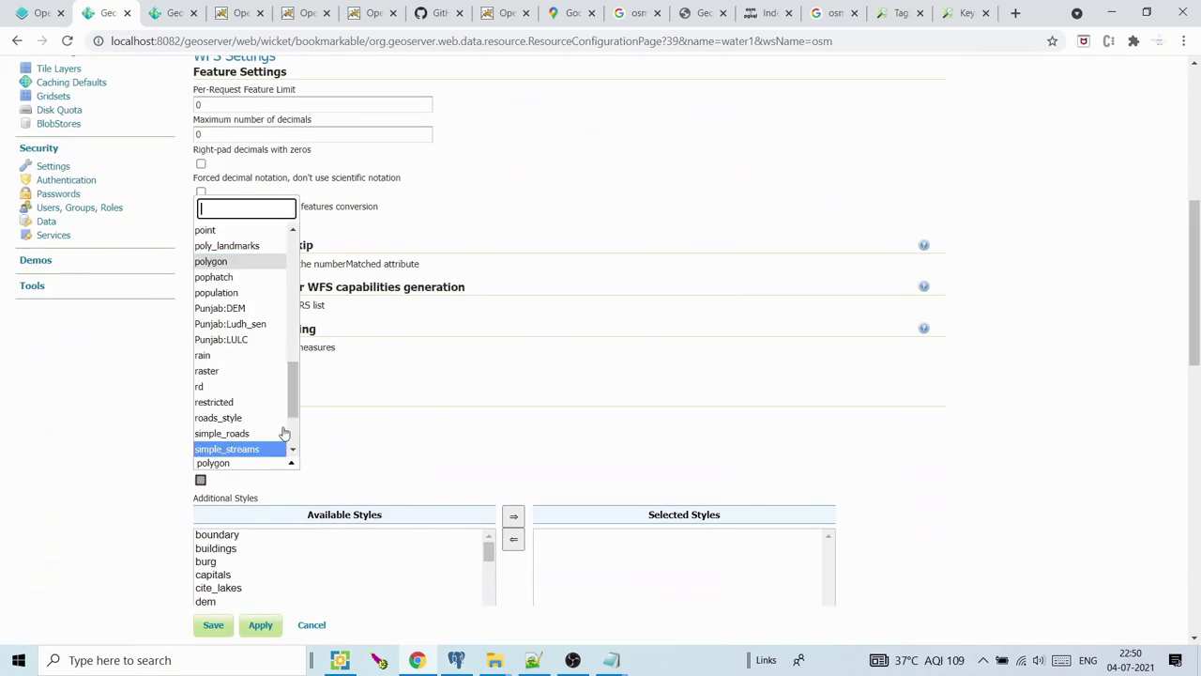
text(w)
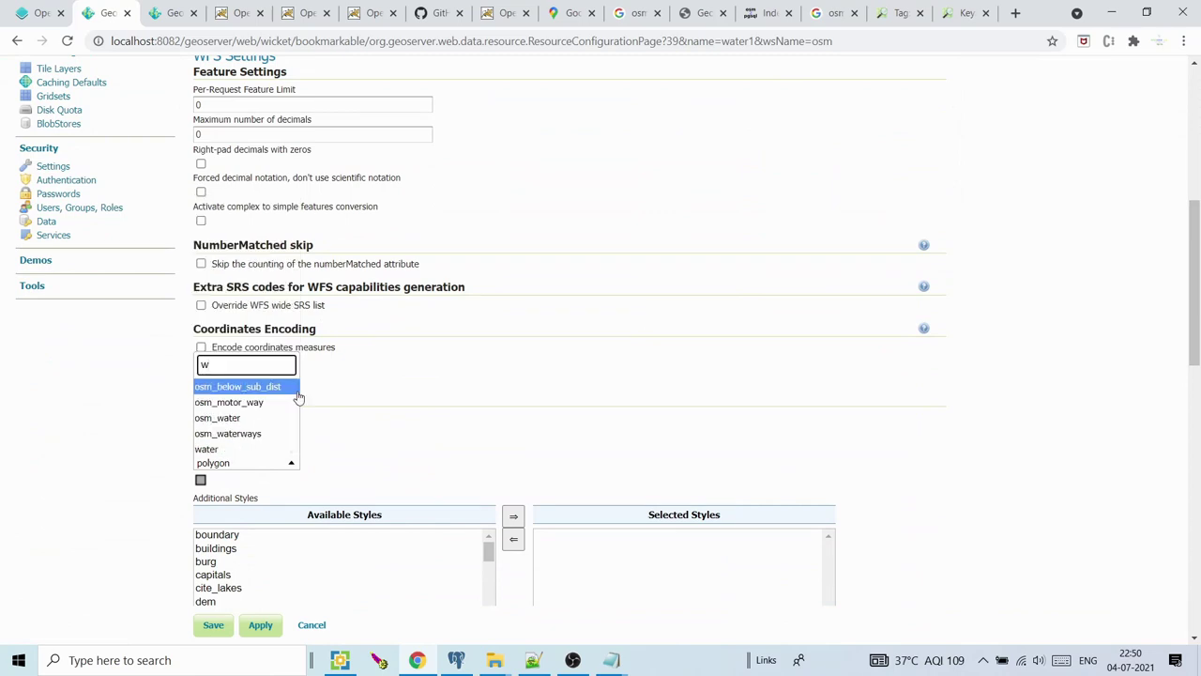
text(ate)
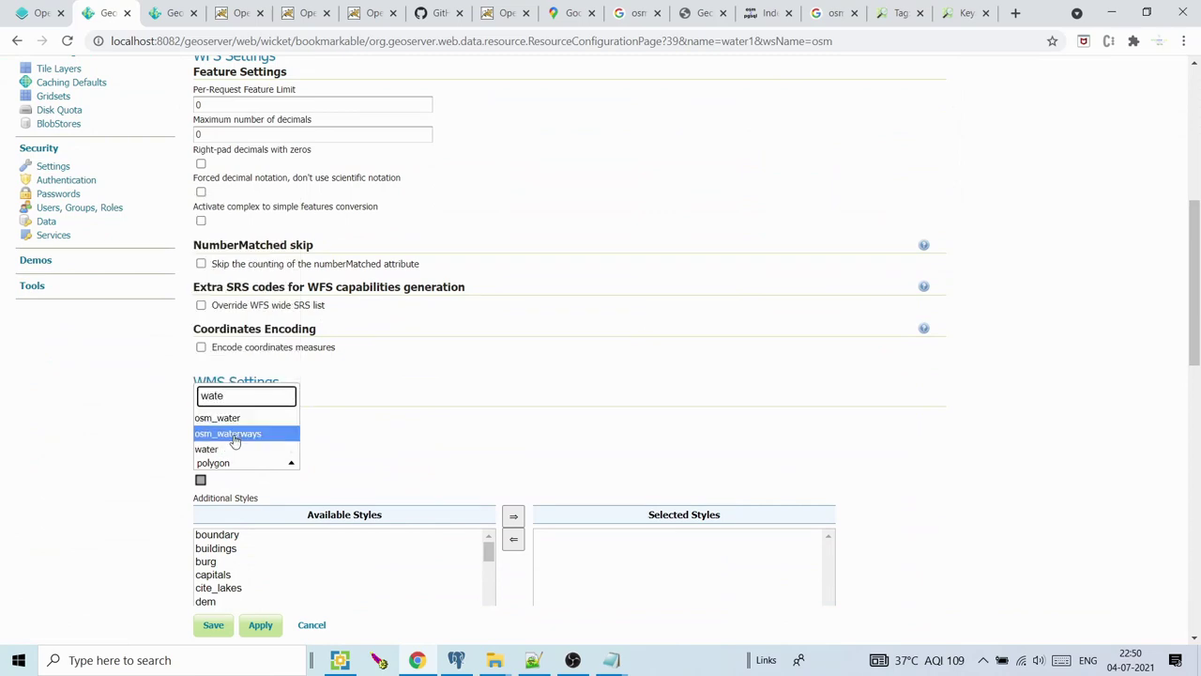
click(226, 449)
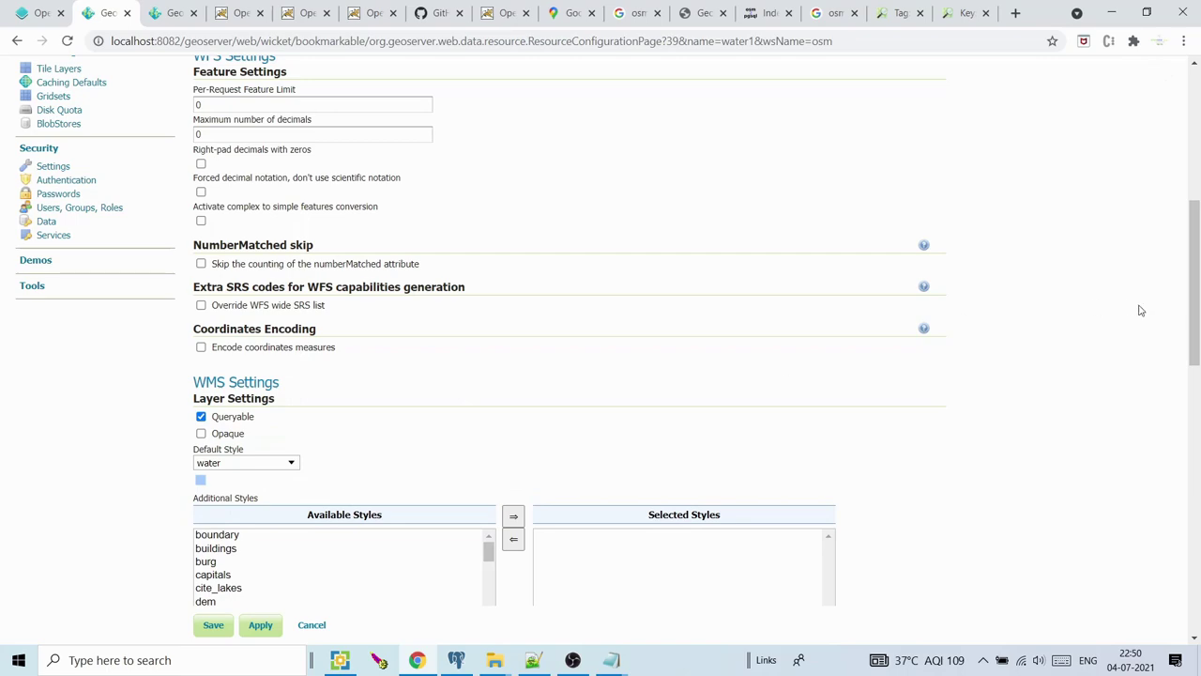
scroll(1145, 337, down, 4)
click(208, 624)
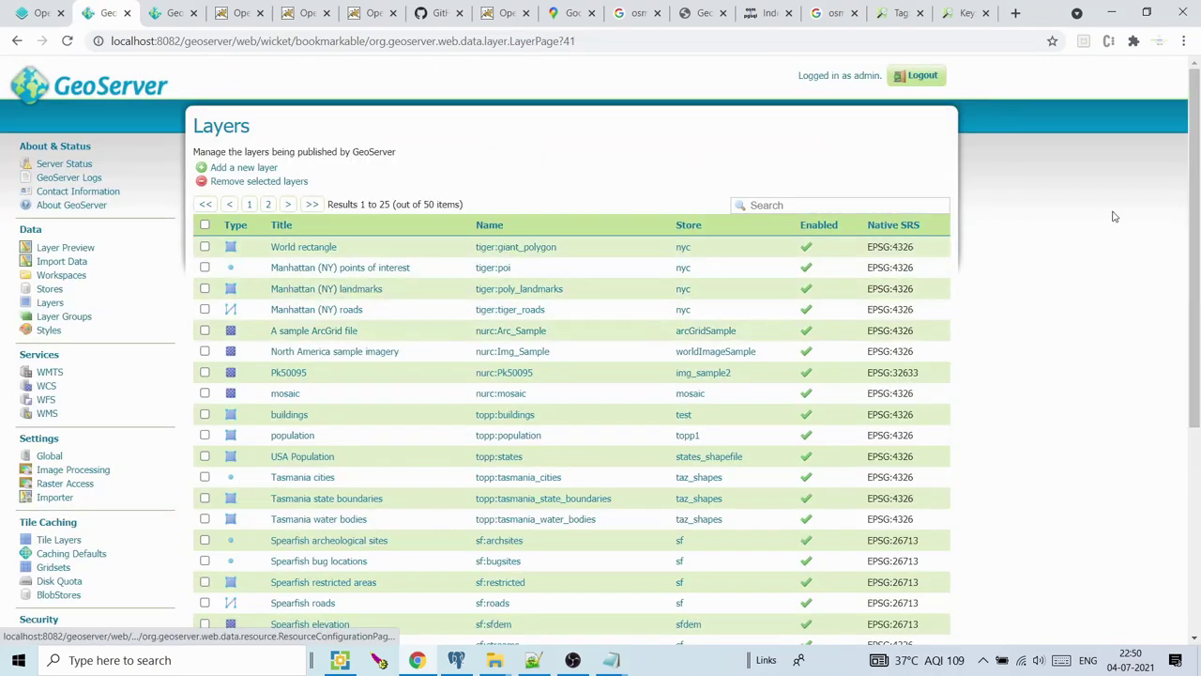
scroll(634, 358, down, 3)
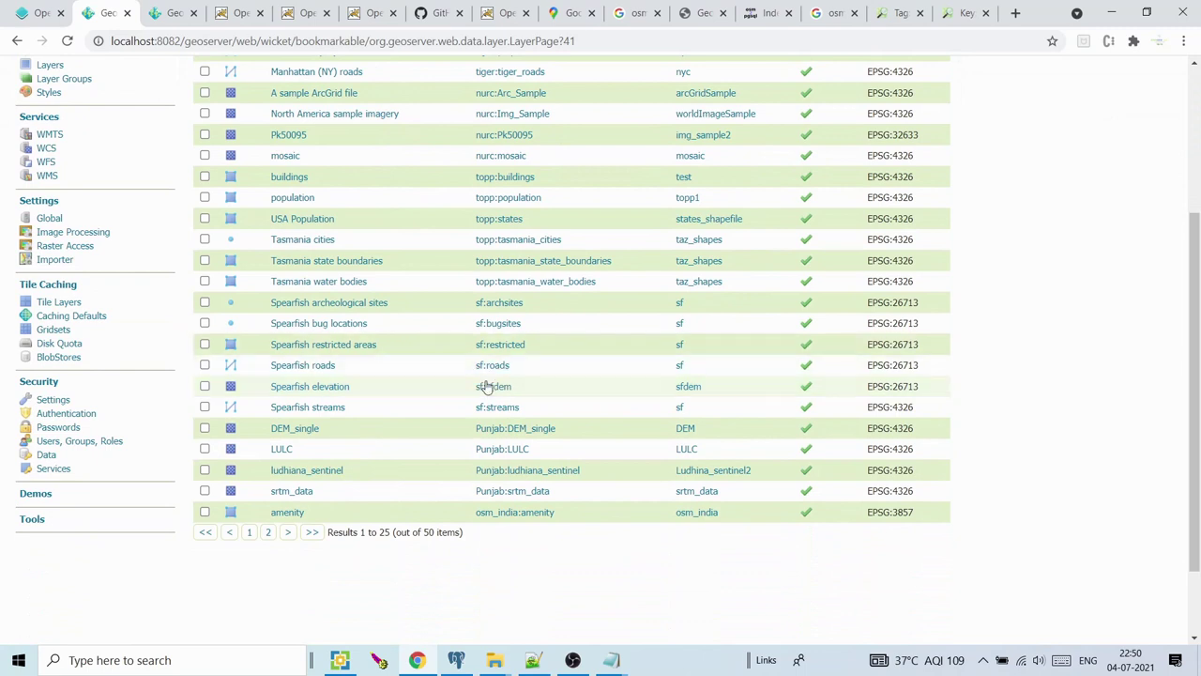
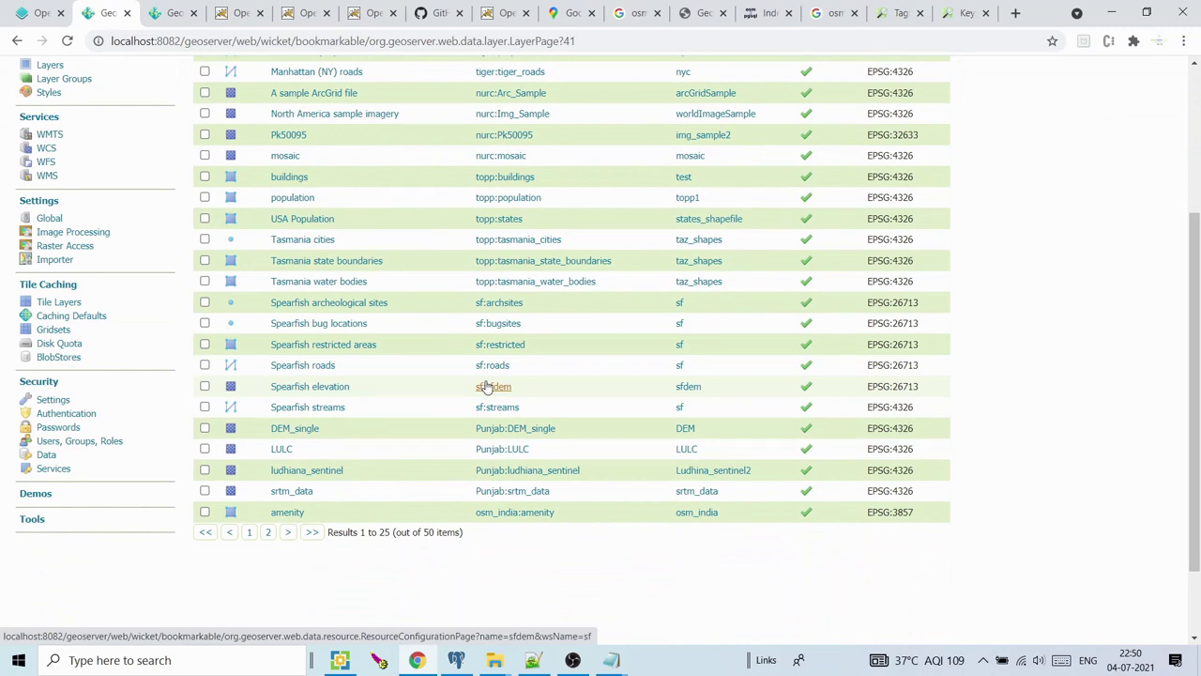
Make trunk_main the default style of osm:trunk_main1 on Layers page 2 and save it
click(268, 532)
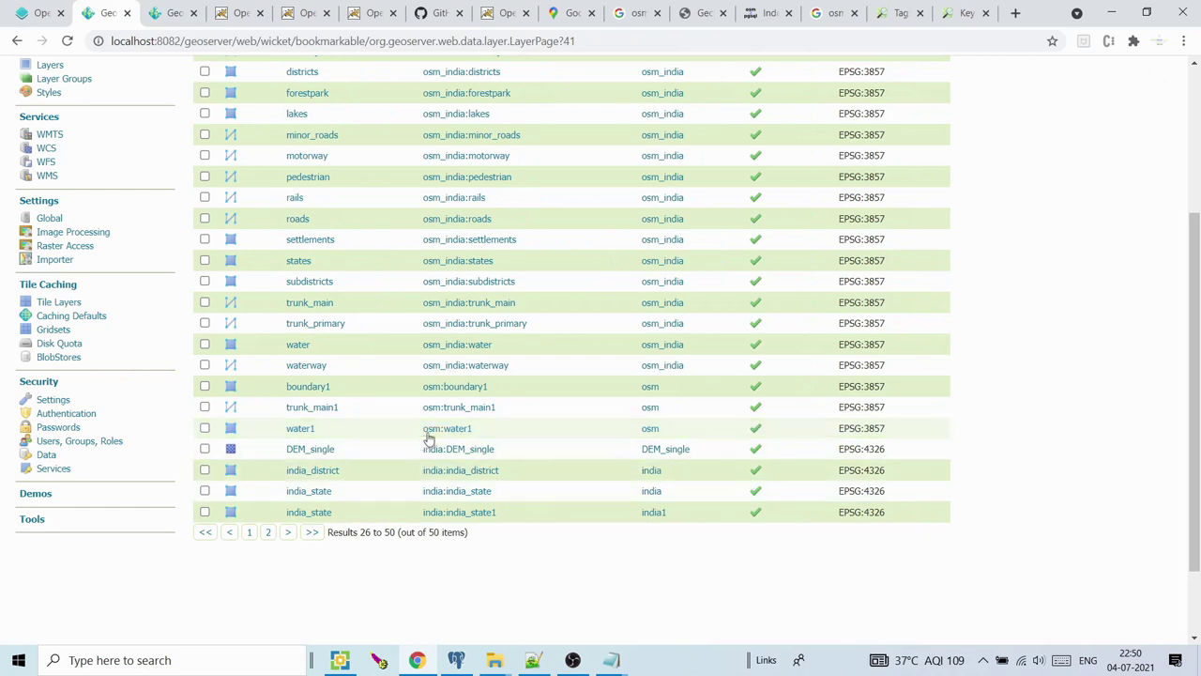
click(451, 411)
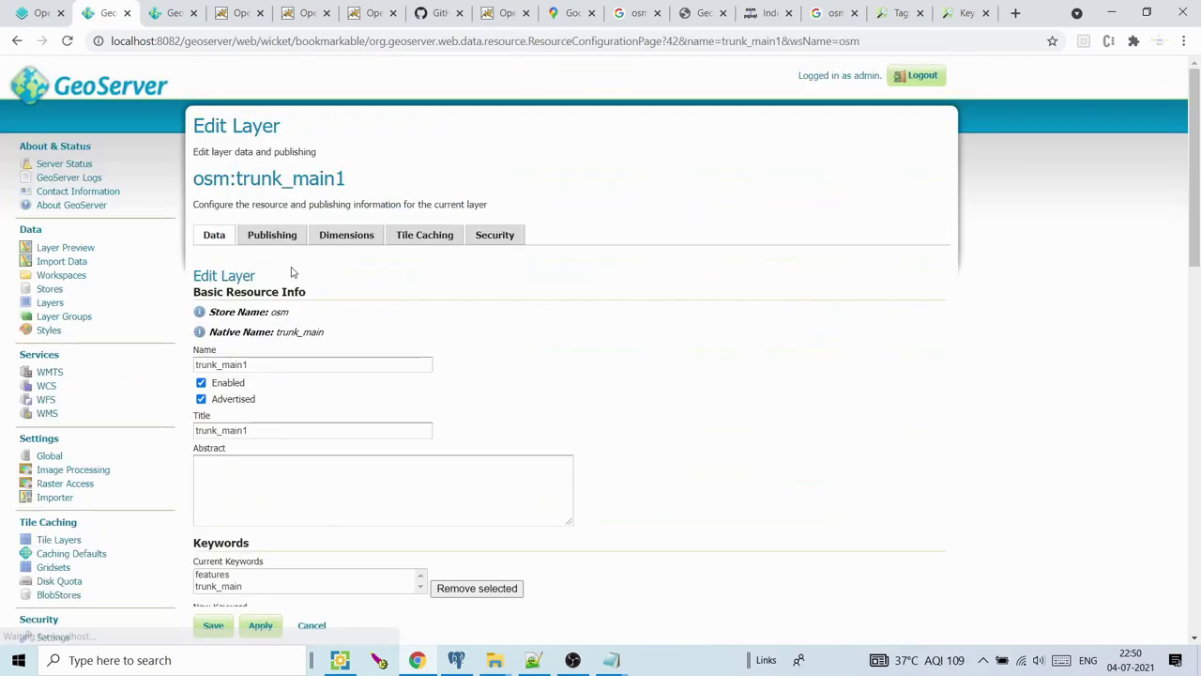
click(281, 238)
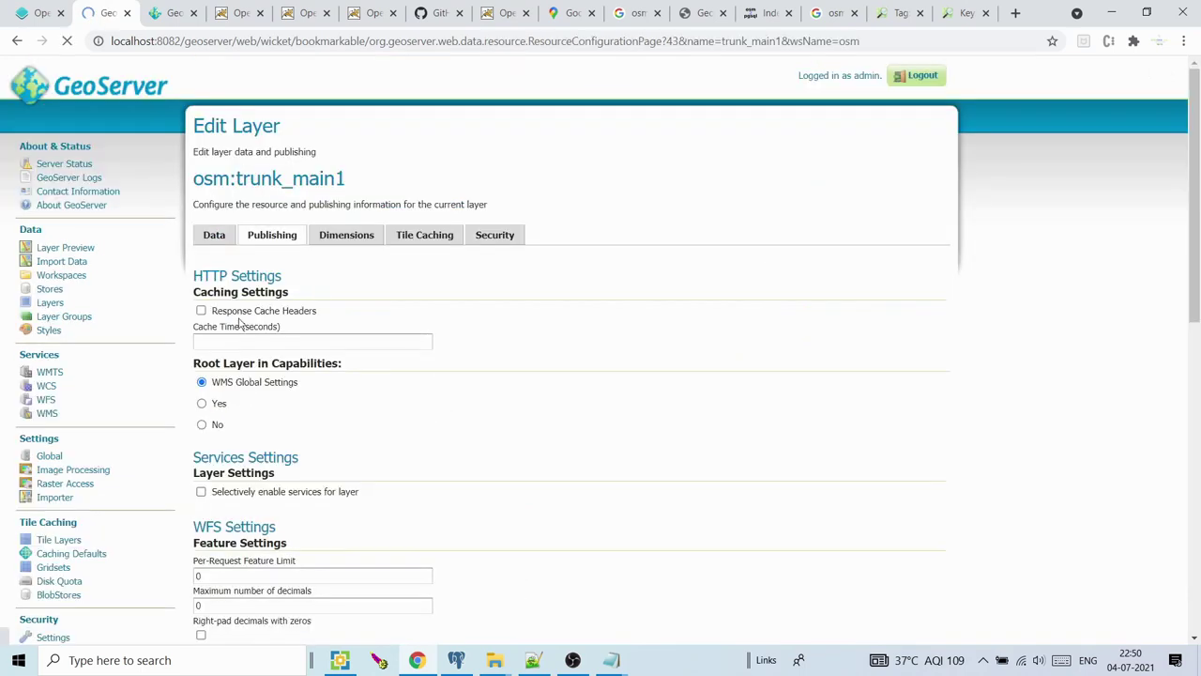
drag(1198, 172, 1197, 356)
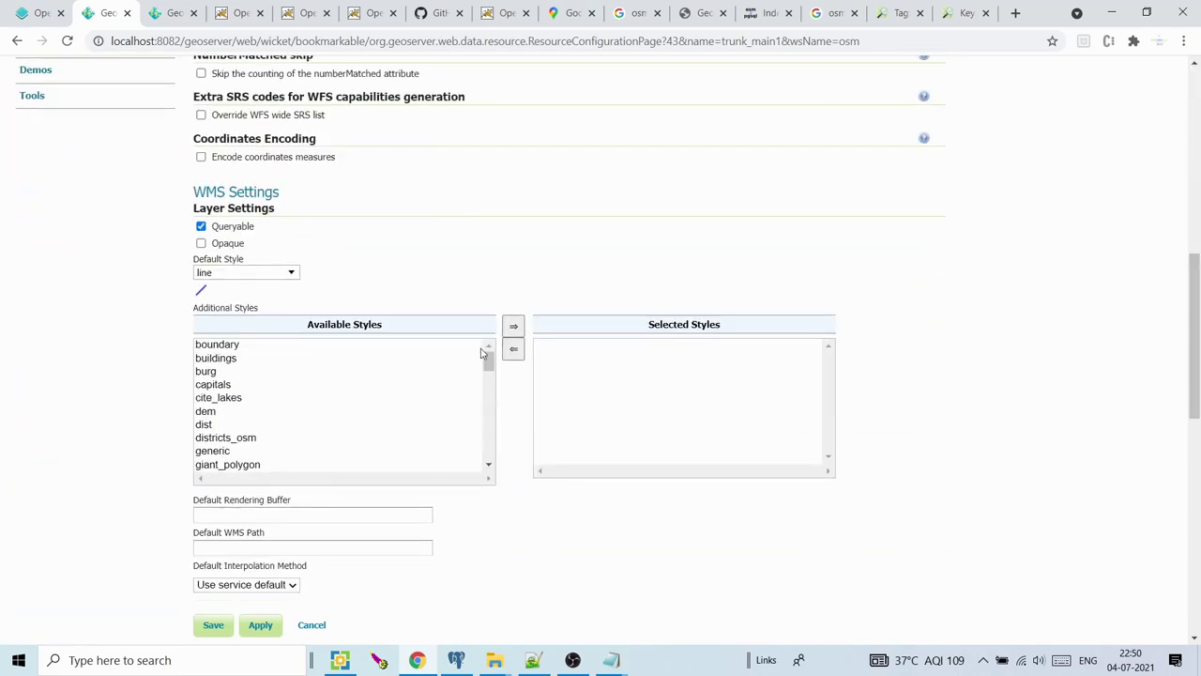
click(272, 271)
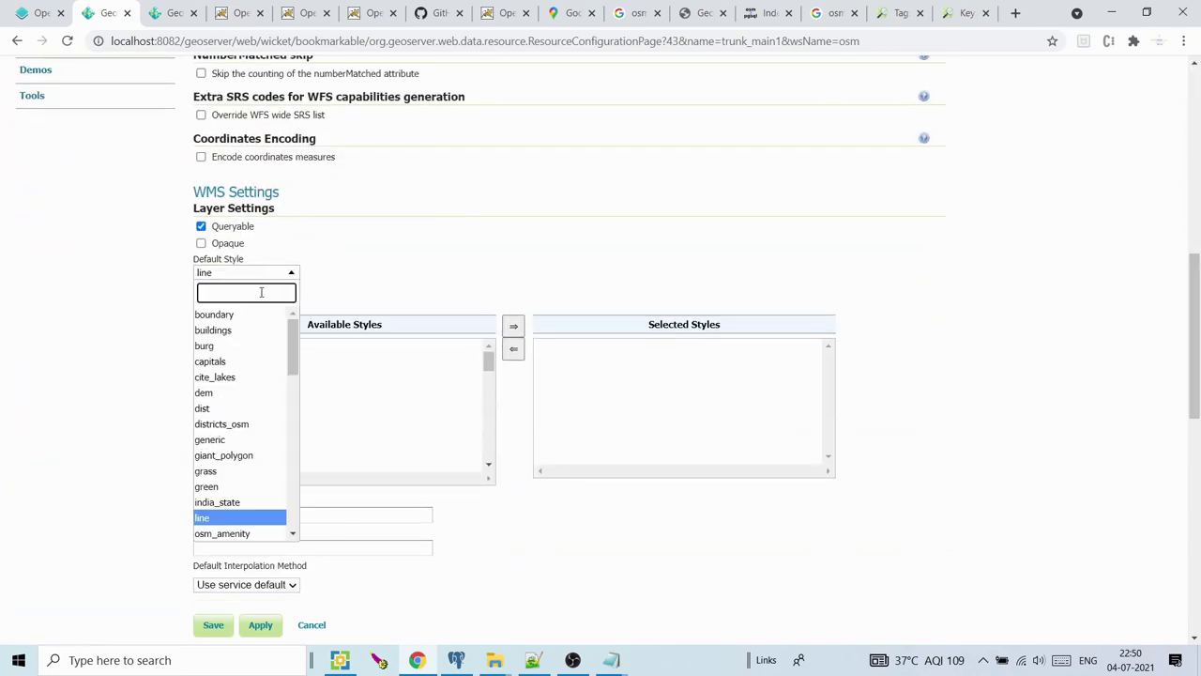
text(tr)
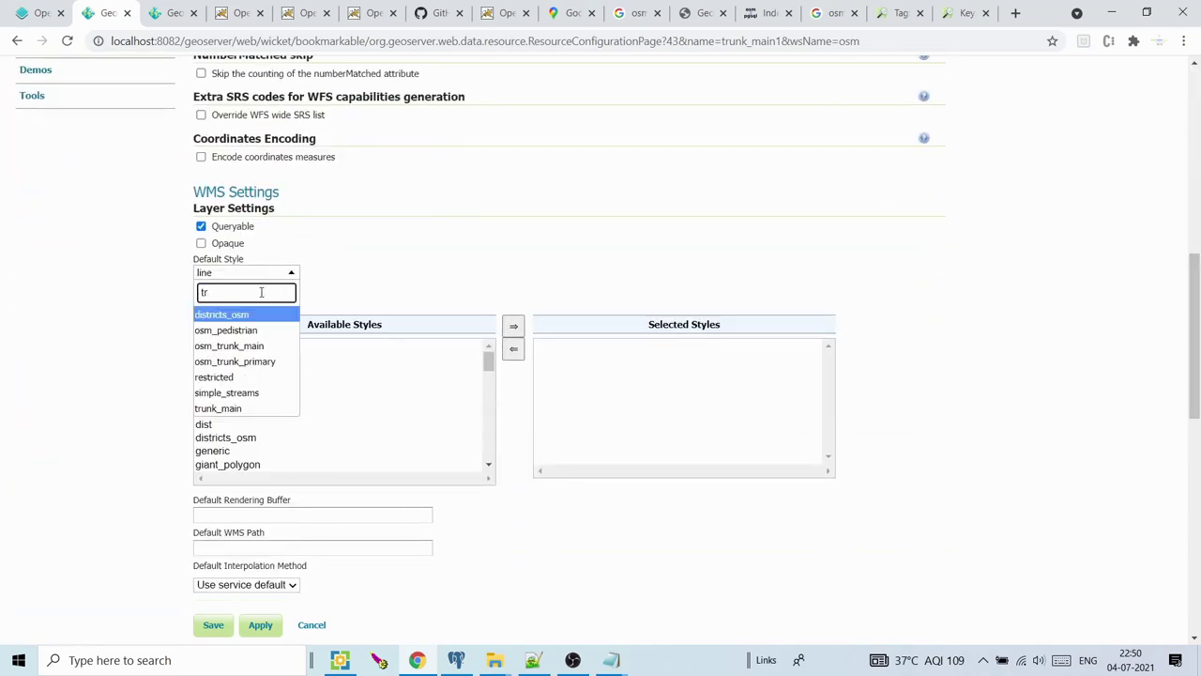
click(228, 408)
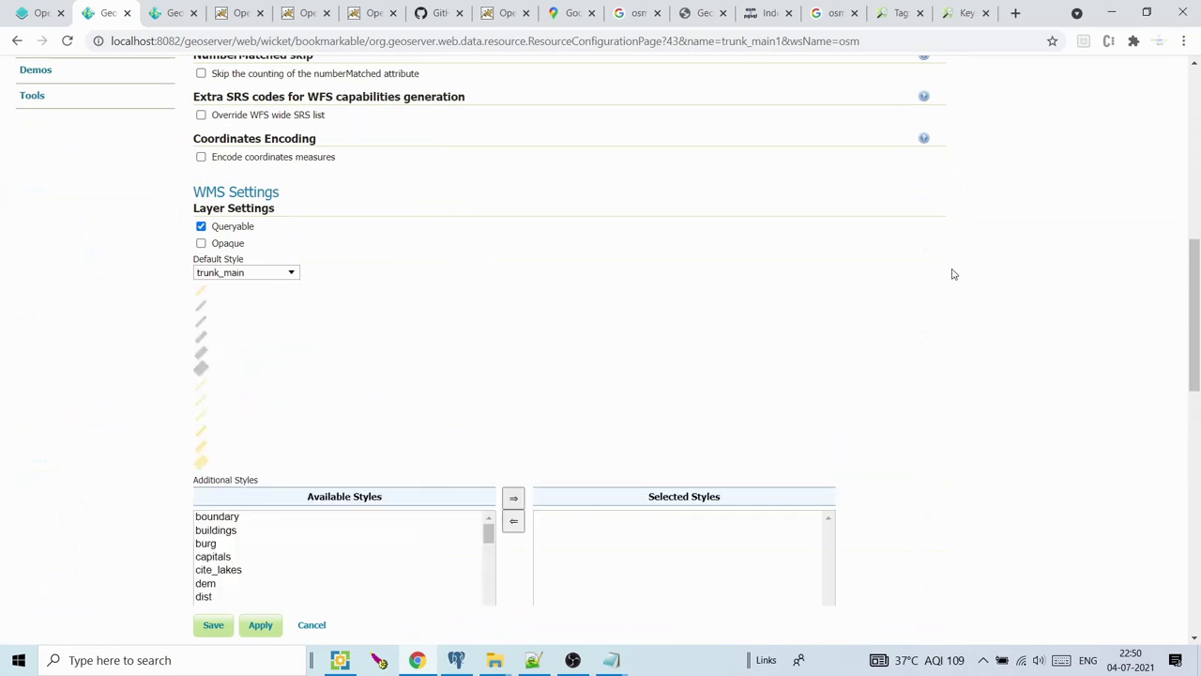
drag(1194, 282, 1195, 315)
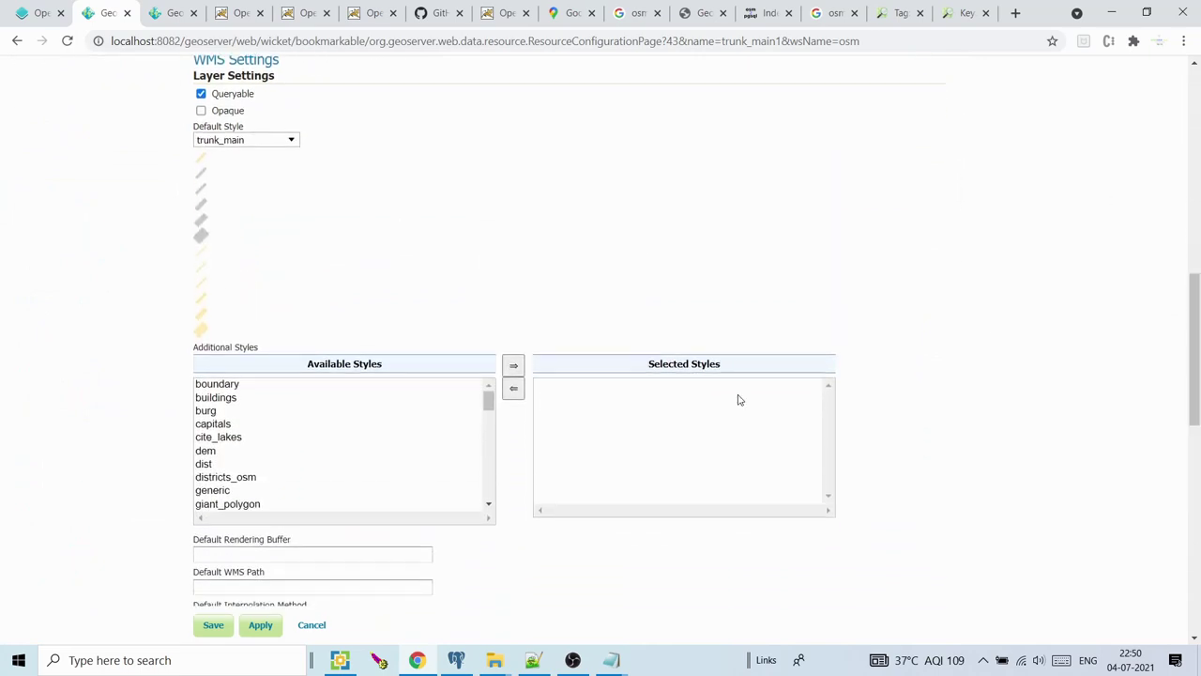
click(214, 627)
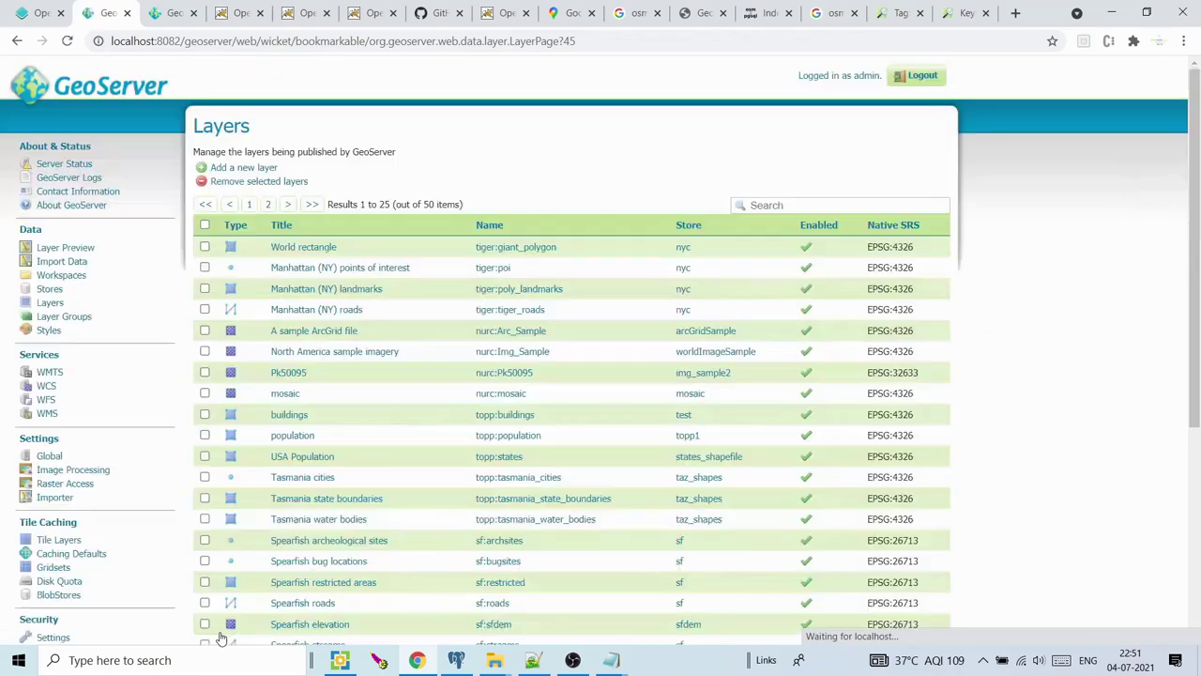
Switch osm:boundary1's default style from polygon to boundary and save the layer
drag(1194, 206, 1198, 413)
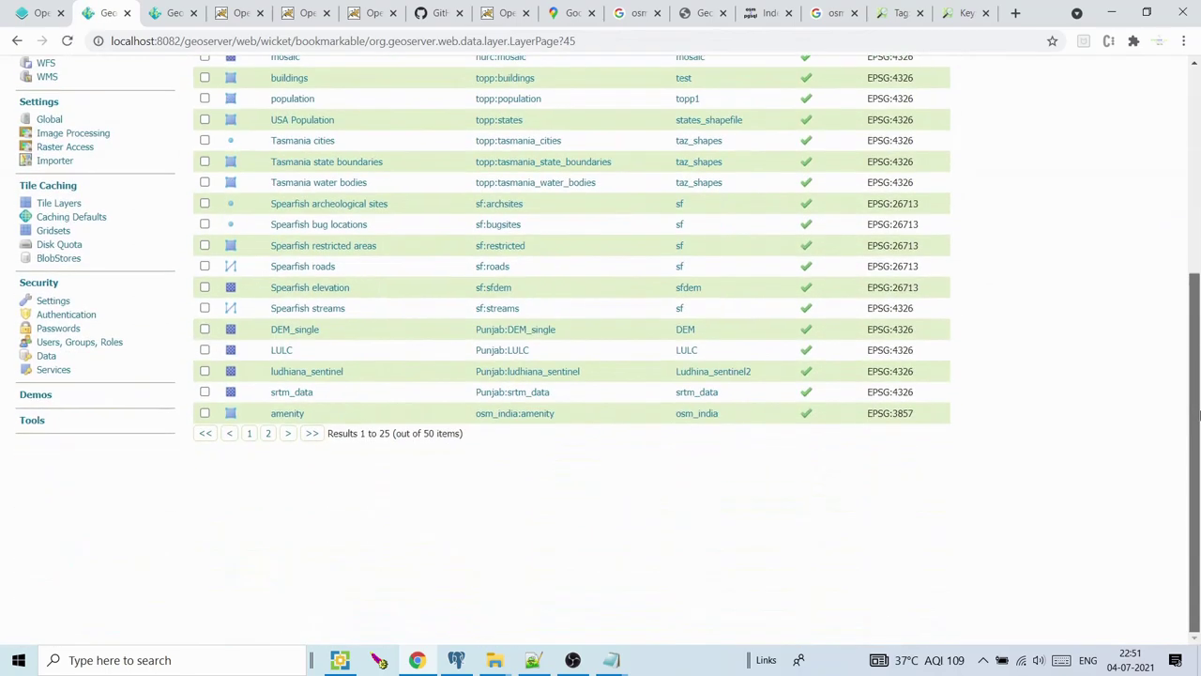
click(269, 434)
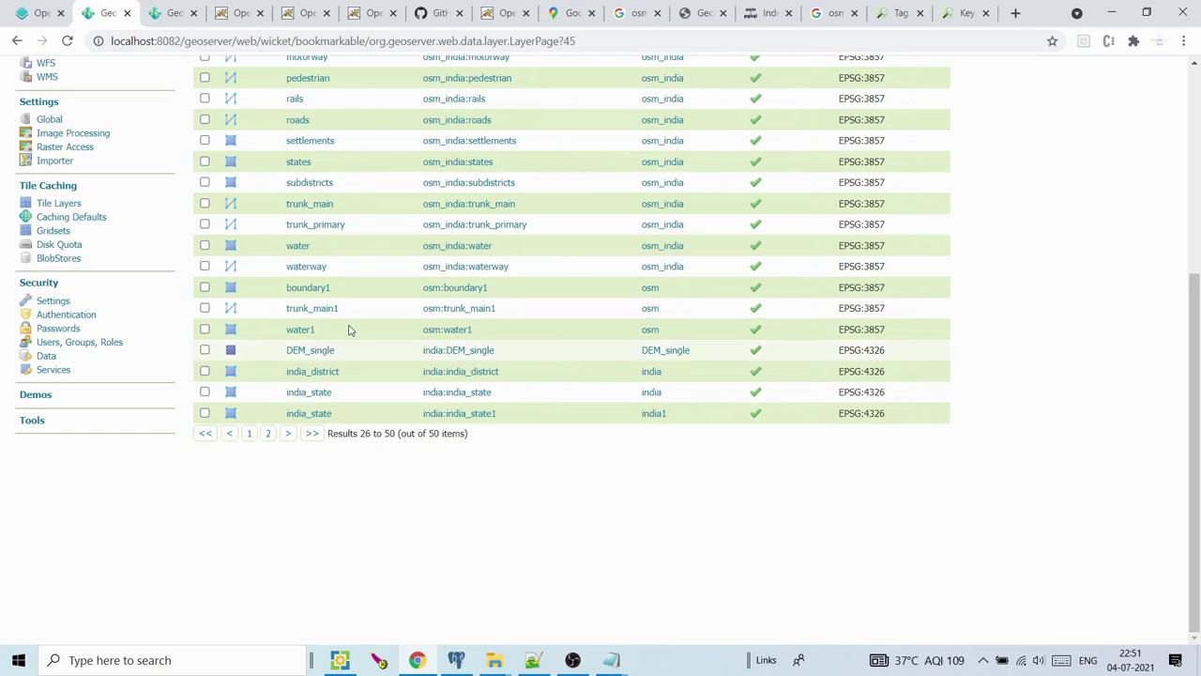
click(436, 290)
click(277, 241)
drag(1197, 169, 1198, 297)
click(259, 485)
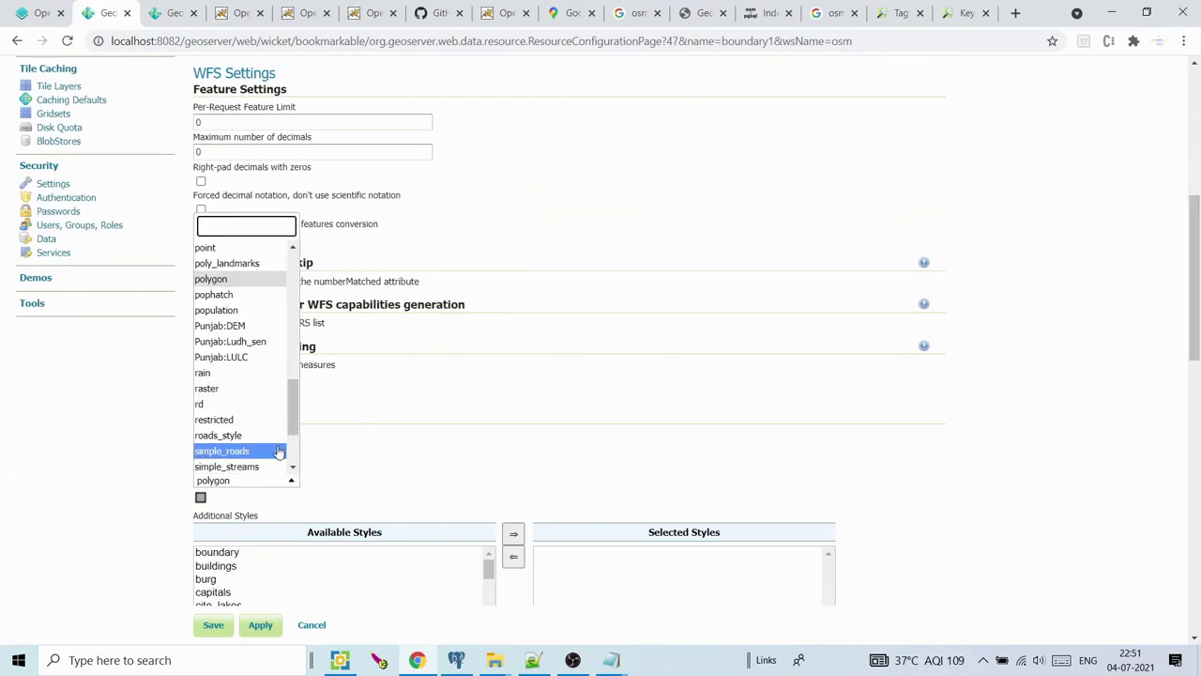
drag(293, 429, 296, 305)
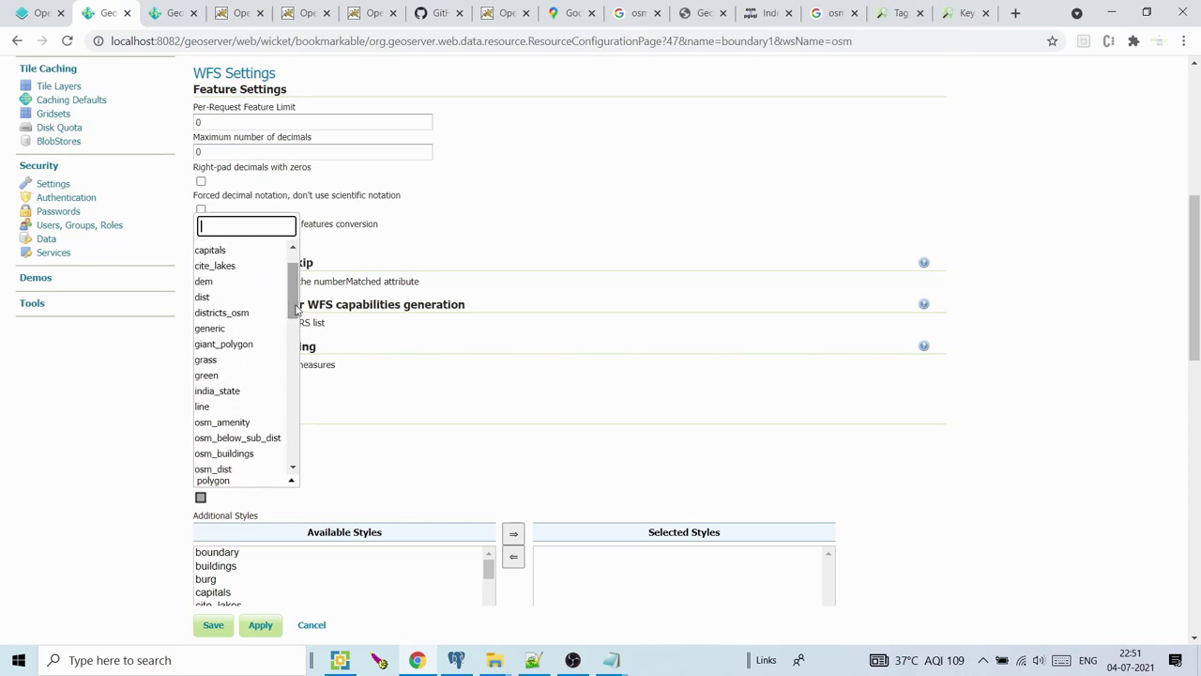
scroll(294, 272, up, 1)
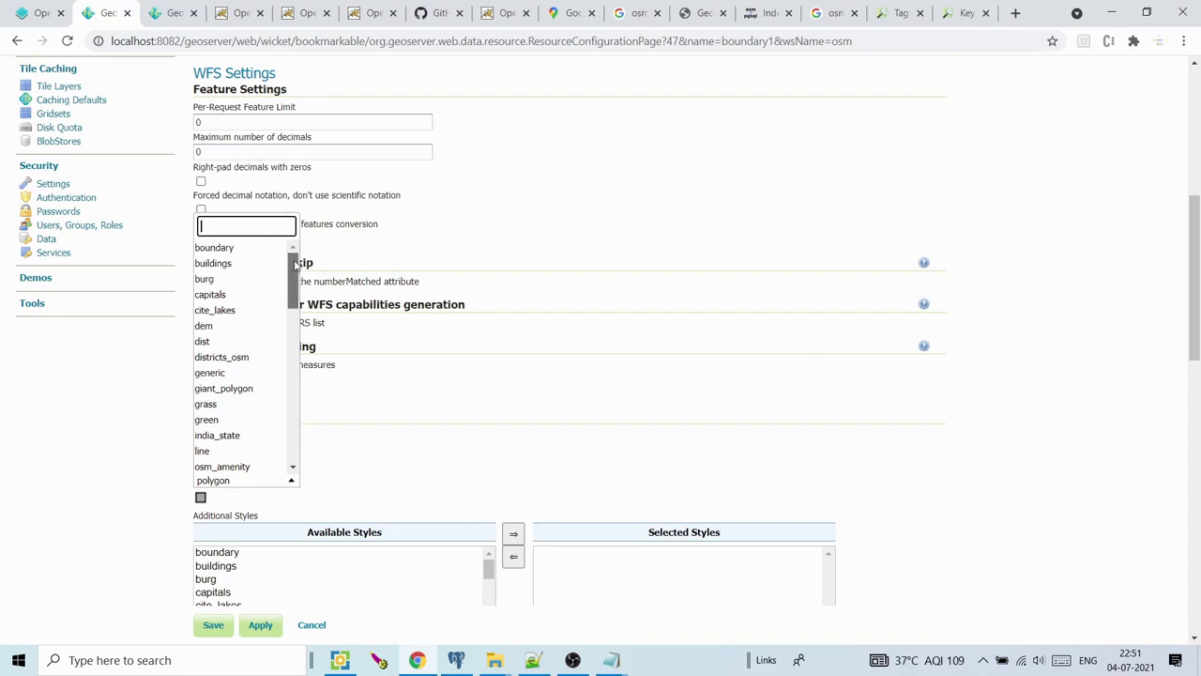
click(246, 247)
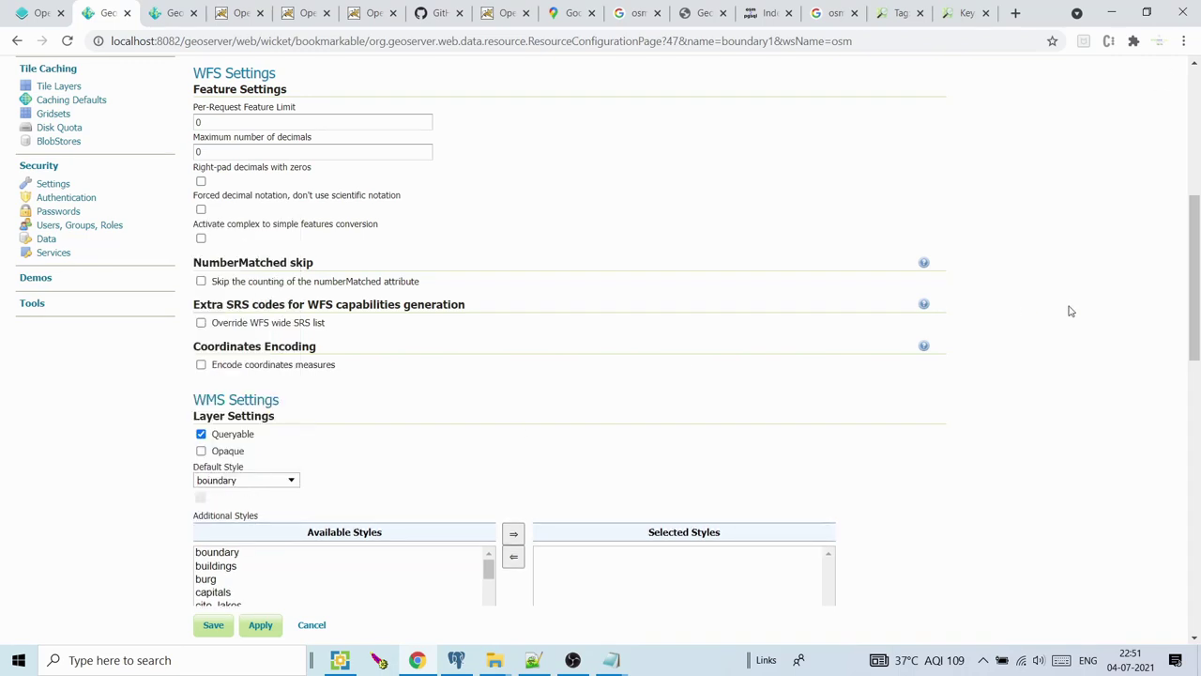
scroll(426, 485, down, 7)
click(212, 623)
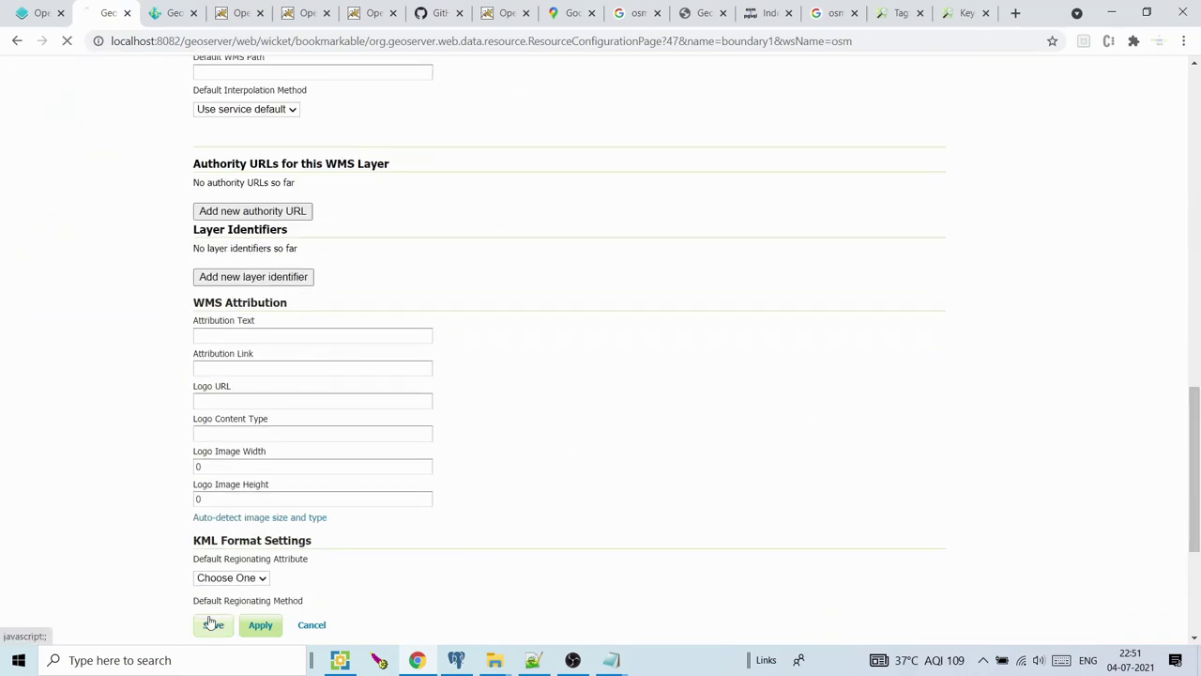
Compare the water1, trunk_main1 and boundary1 previews, reloading boundary1 to show its new style
click(241, 12)
click(188, 12)
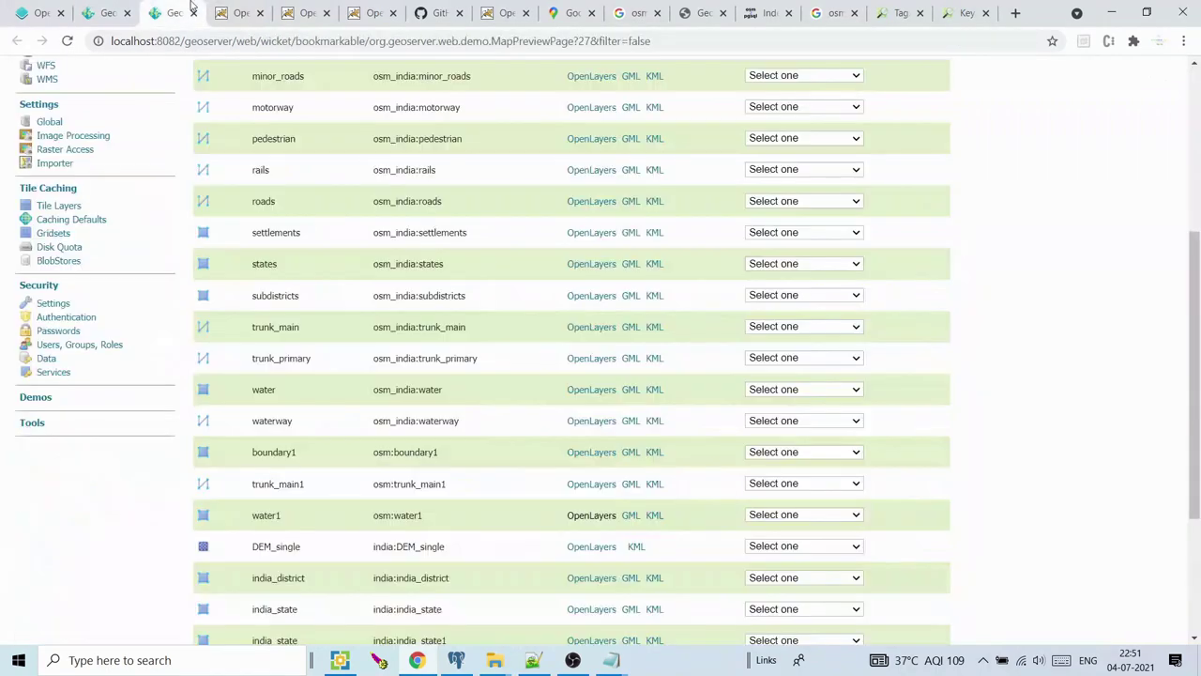
click(241, 12)
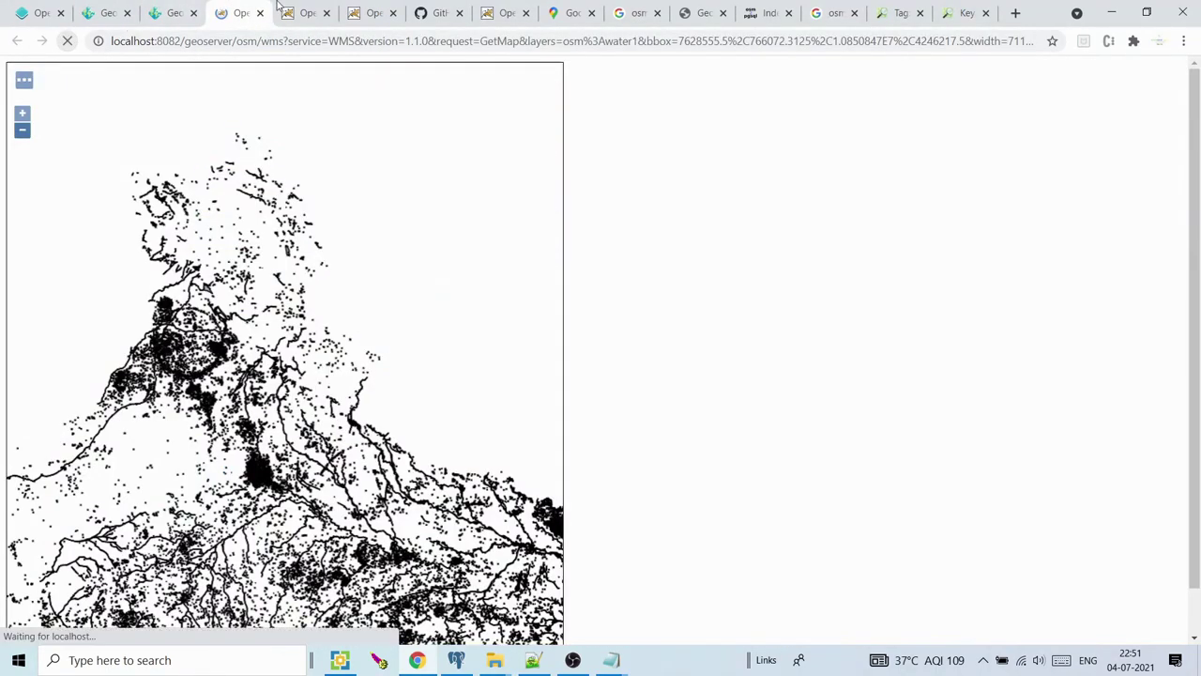
click(286, 11)
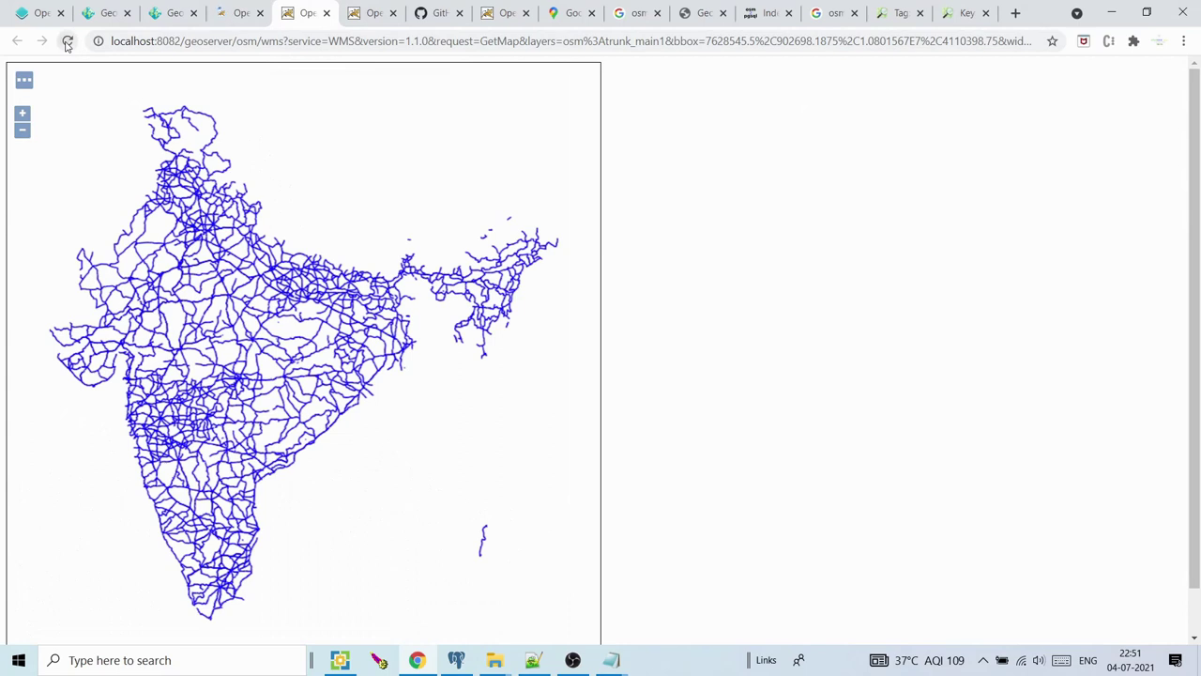
key(ctrl+Tab)
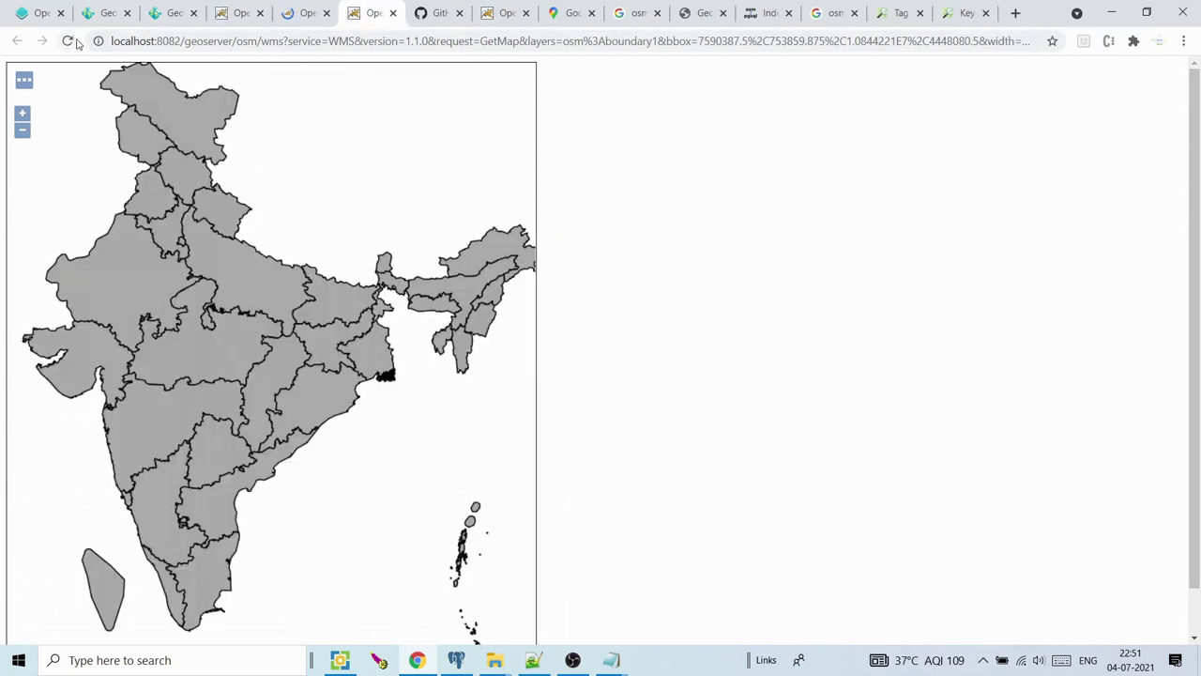
click(68, 40)
click(249, 11)
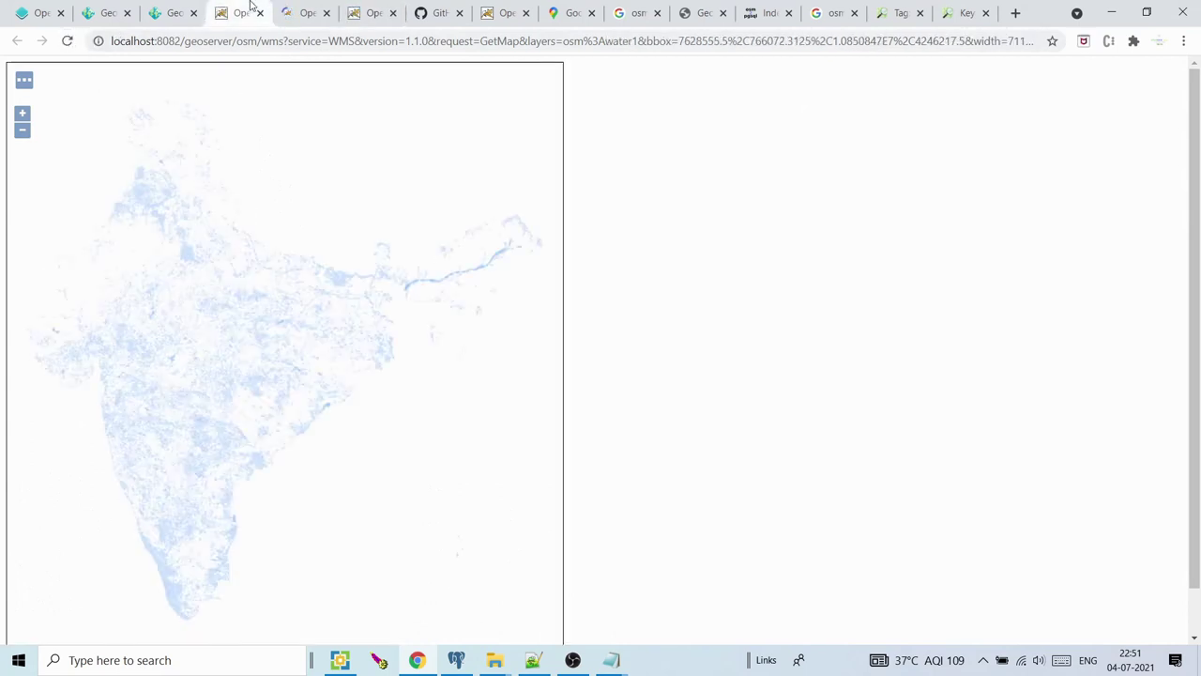
scroll(184, 250, up, 2)
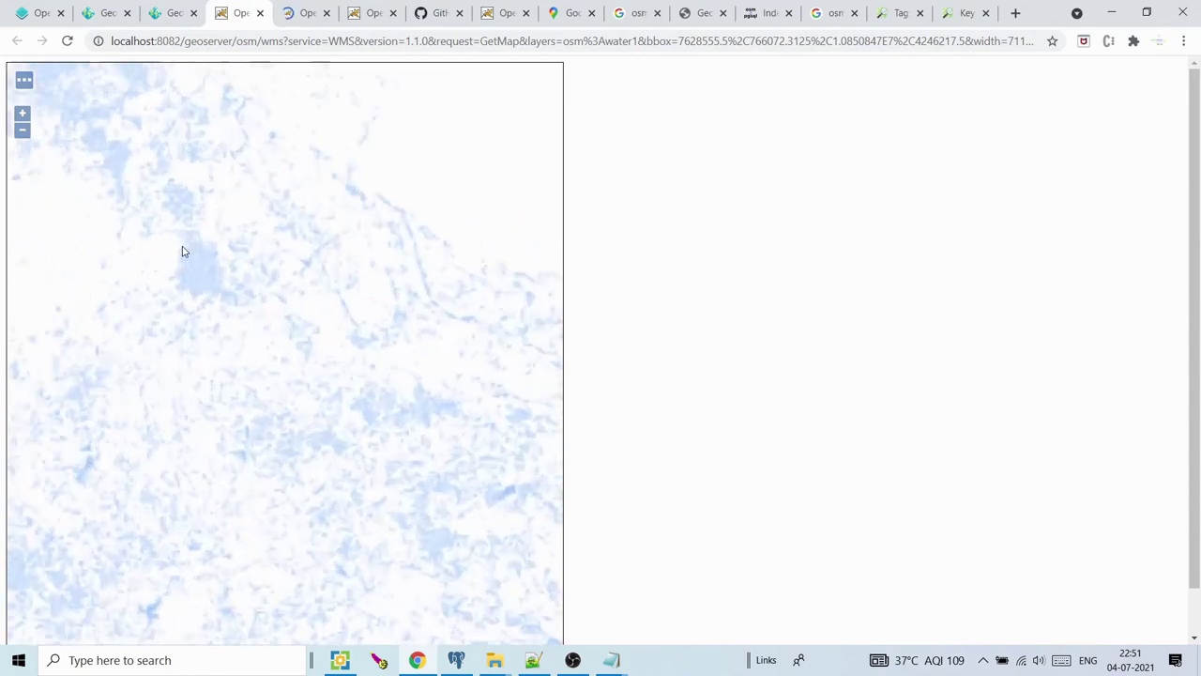
scroll(241, 279, up, 2)
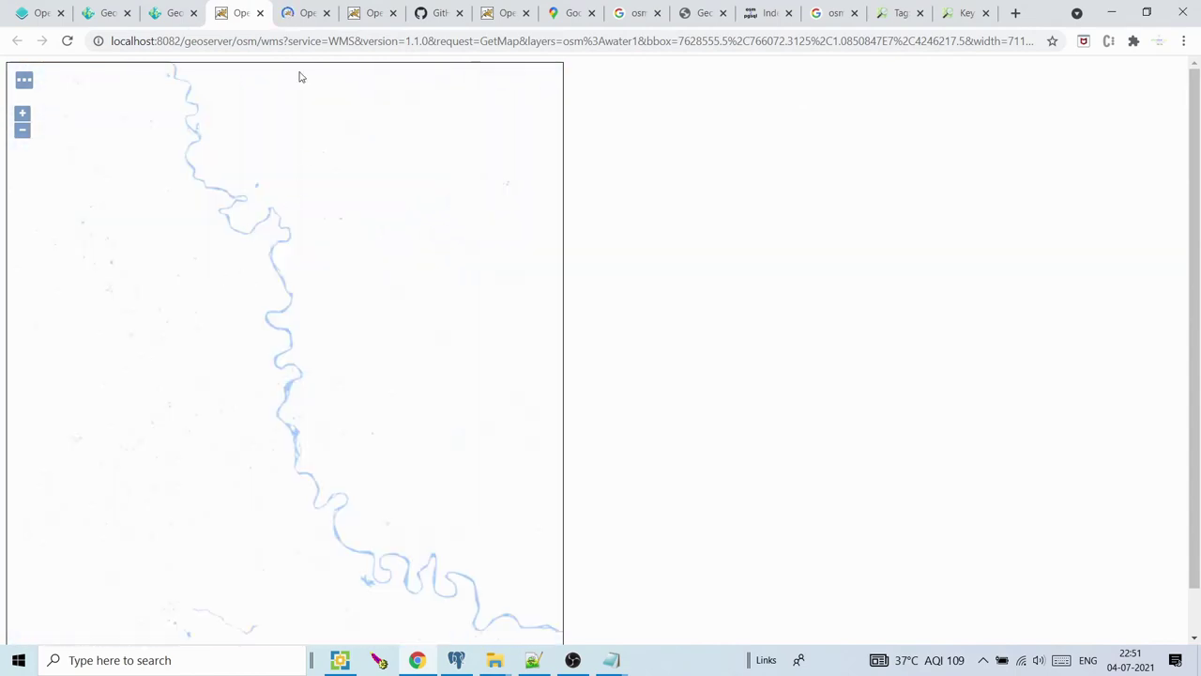
Zoom into the trunk_main1 road map preview
click(305, 12)
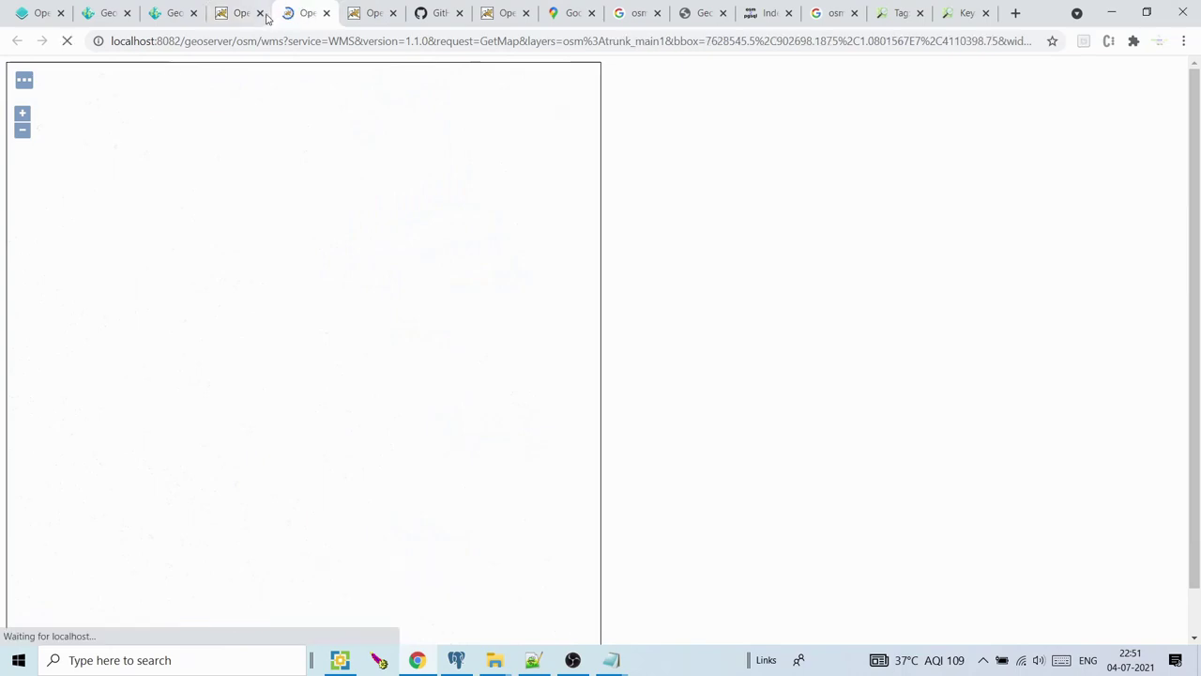
click(379, 12)
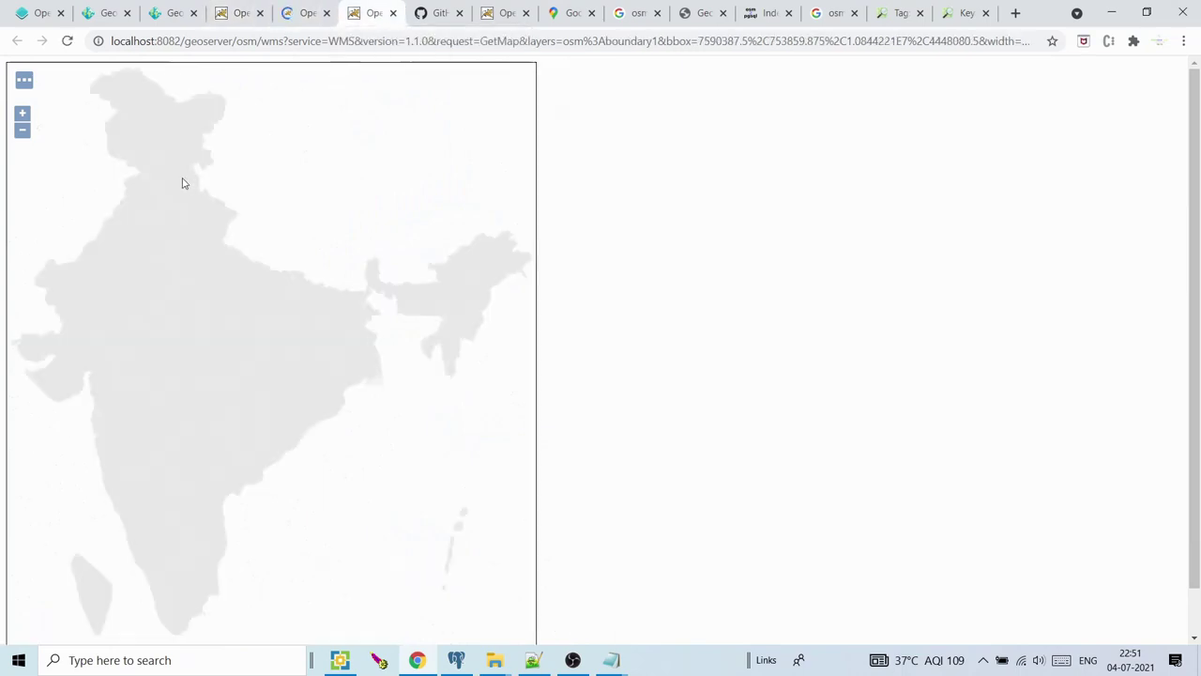
scroll(247, 179, up, 2)
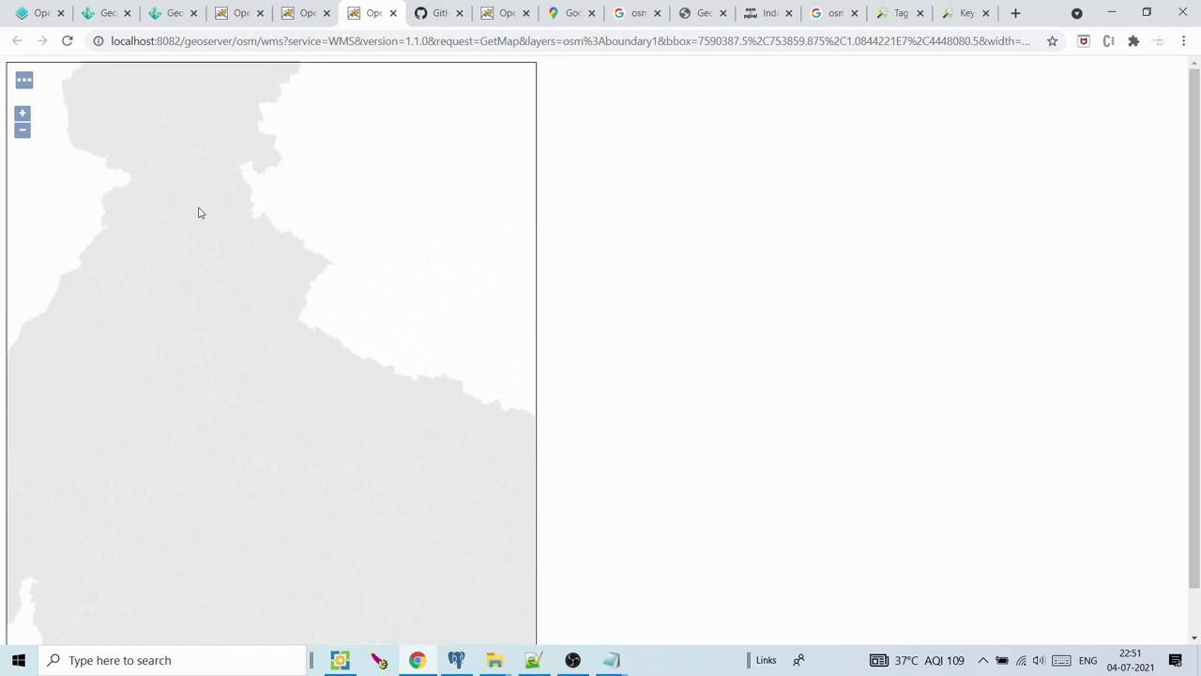
click(305, 7)
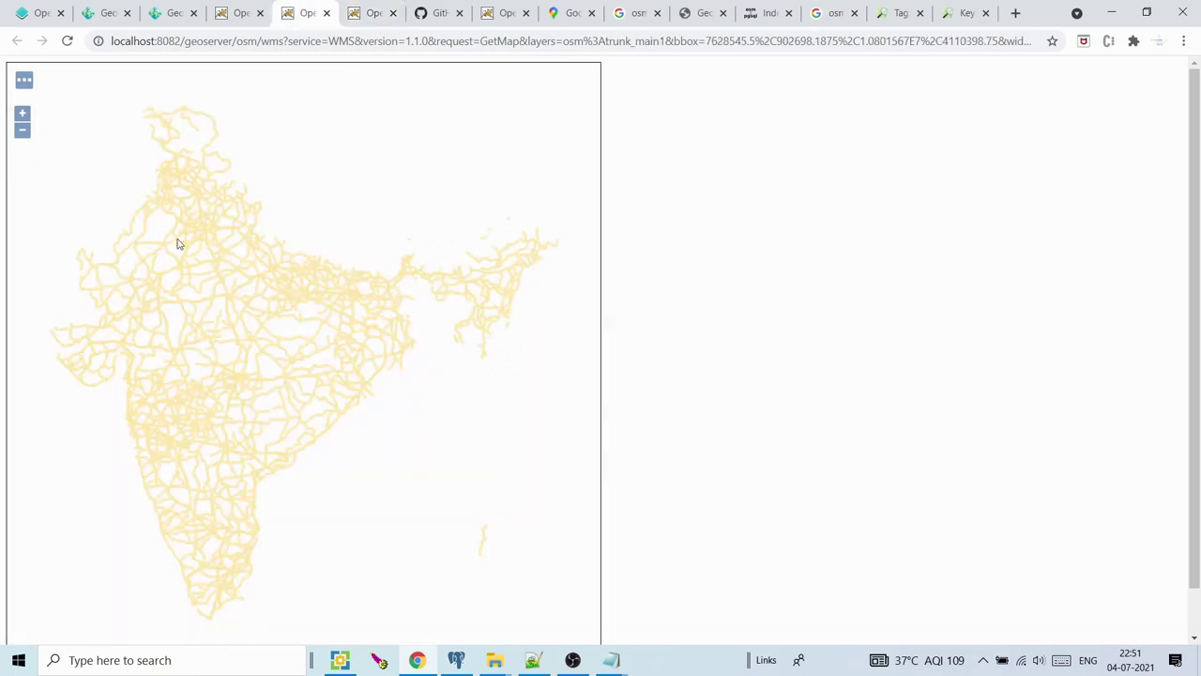
scroll(179, 244, up, 1)
scroll(234, 233, up, 2)
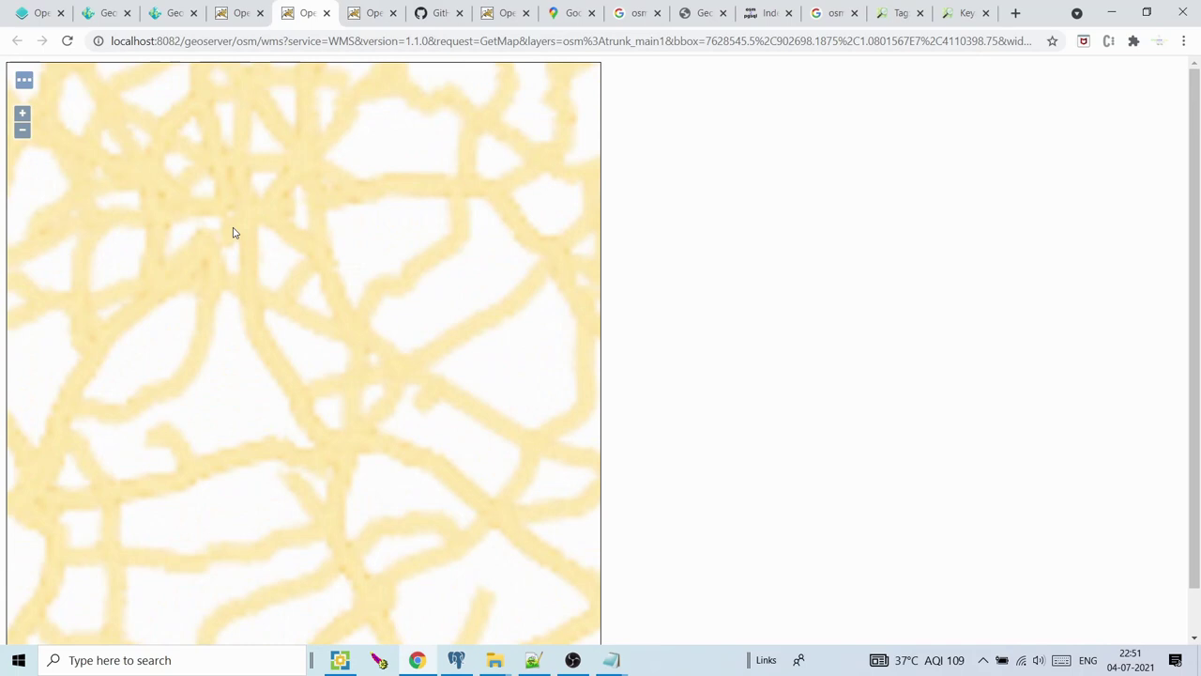
scroll(235, 233, up, 1)
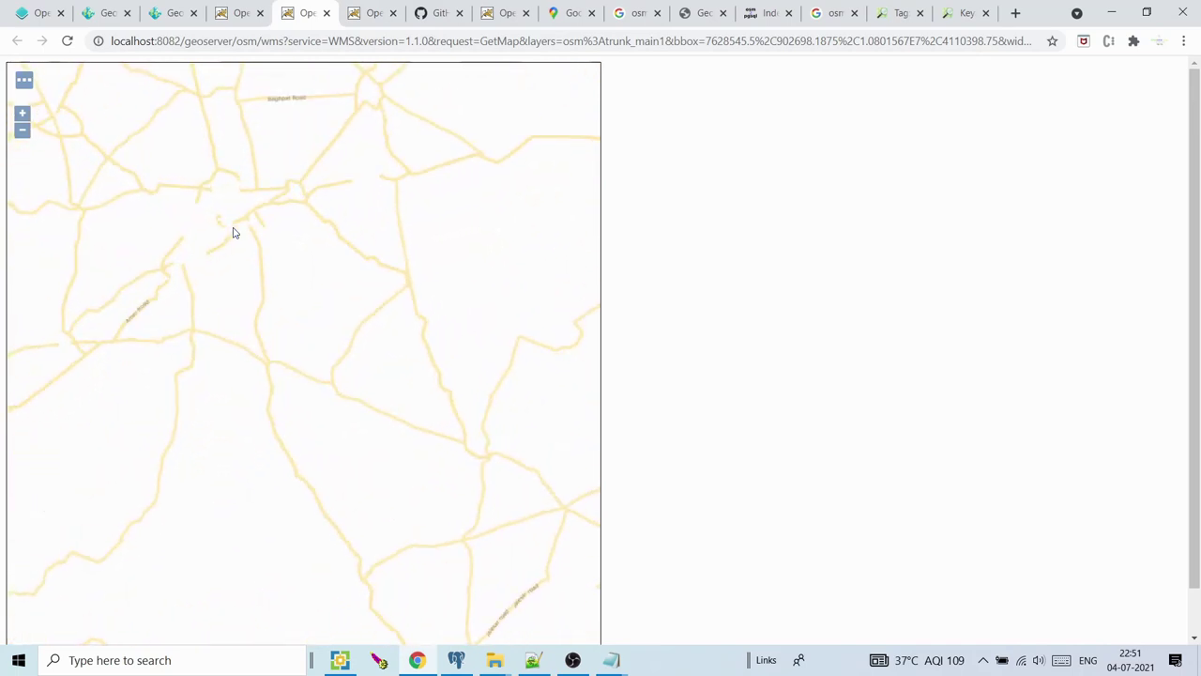
scroll(248, 232, up, 1)
Pan the road map around GT Road, NH24 and neighbouring roads, then zoom back out
drag(238, 209, 271, 249)
scroll(271, 252, up, 1)
drag(370, 246, 56, 319)
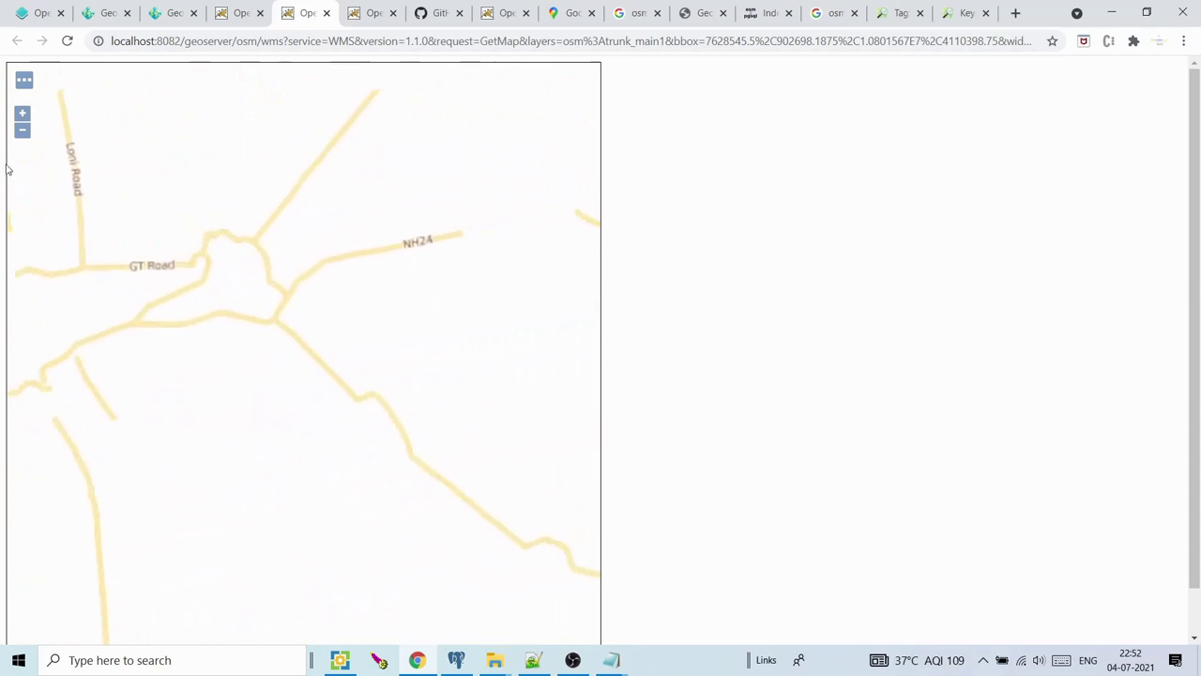
scroll(156, 259, up, 1)
scroll(206, 295, up, 1)
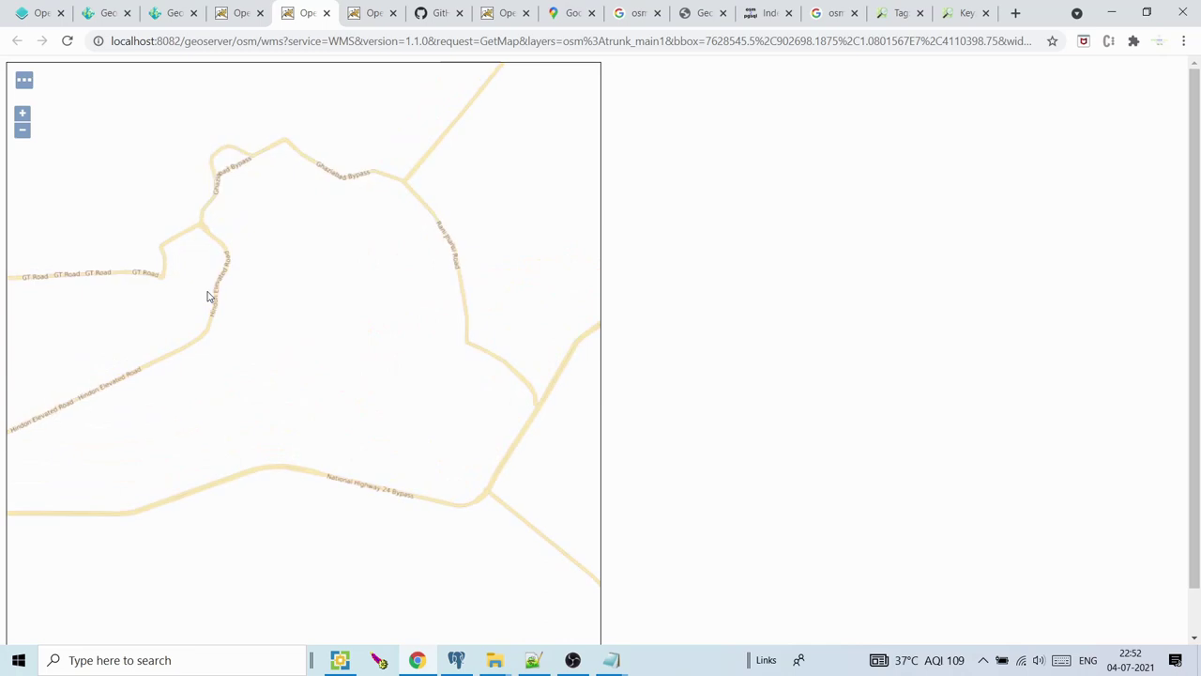
click(22, 130)
click(23, 131)
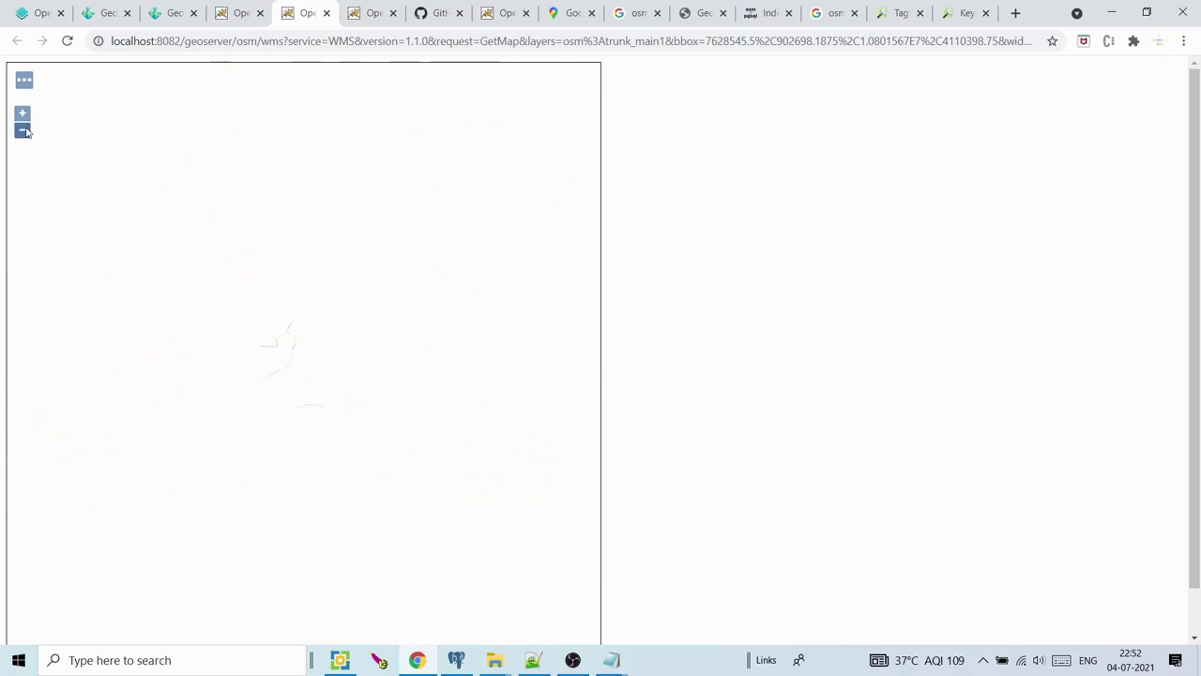
Close the three OpenLayers map preview tabs
click(326, 14)
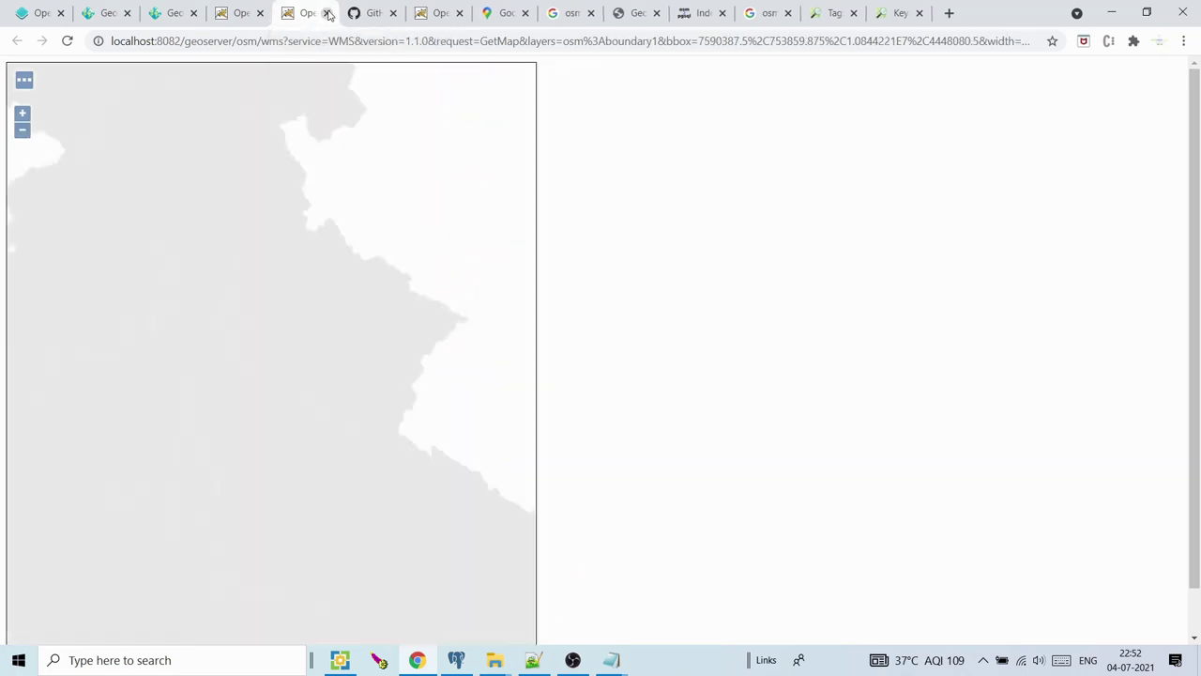
click(327, 14)
click(260, 13)
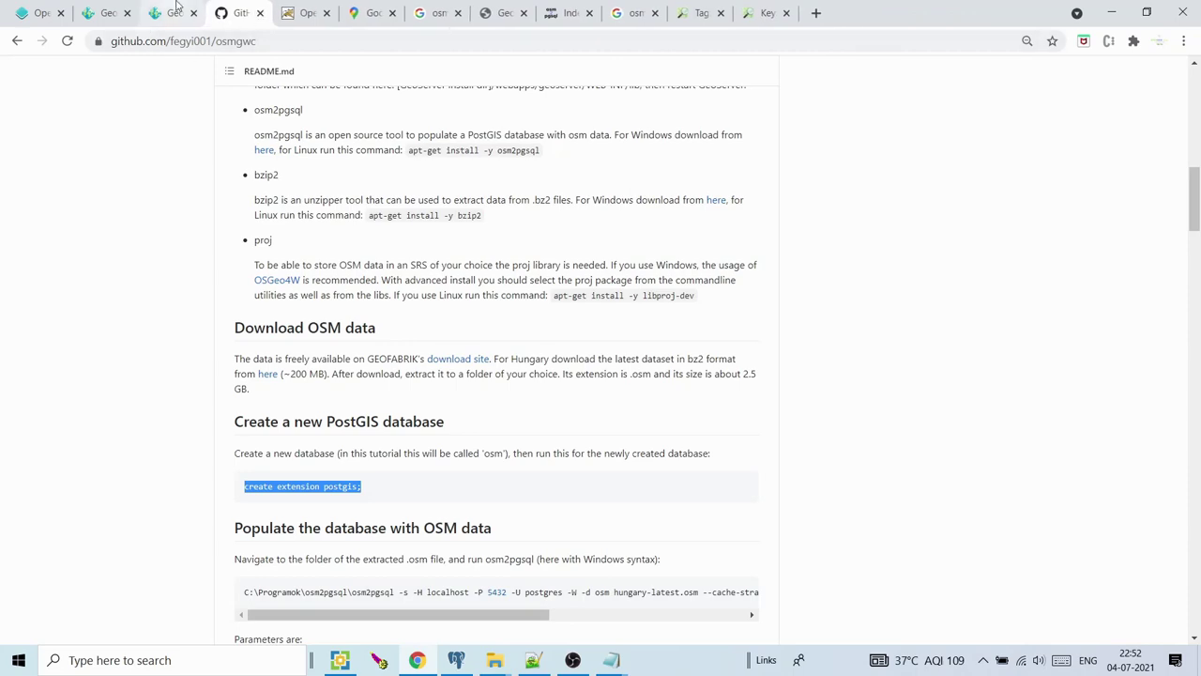
Preview the forestpark layer as an OpenLayers map over India, then close the preview
click(179, 11)
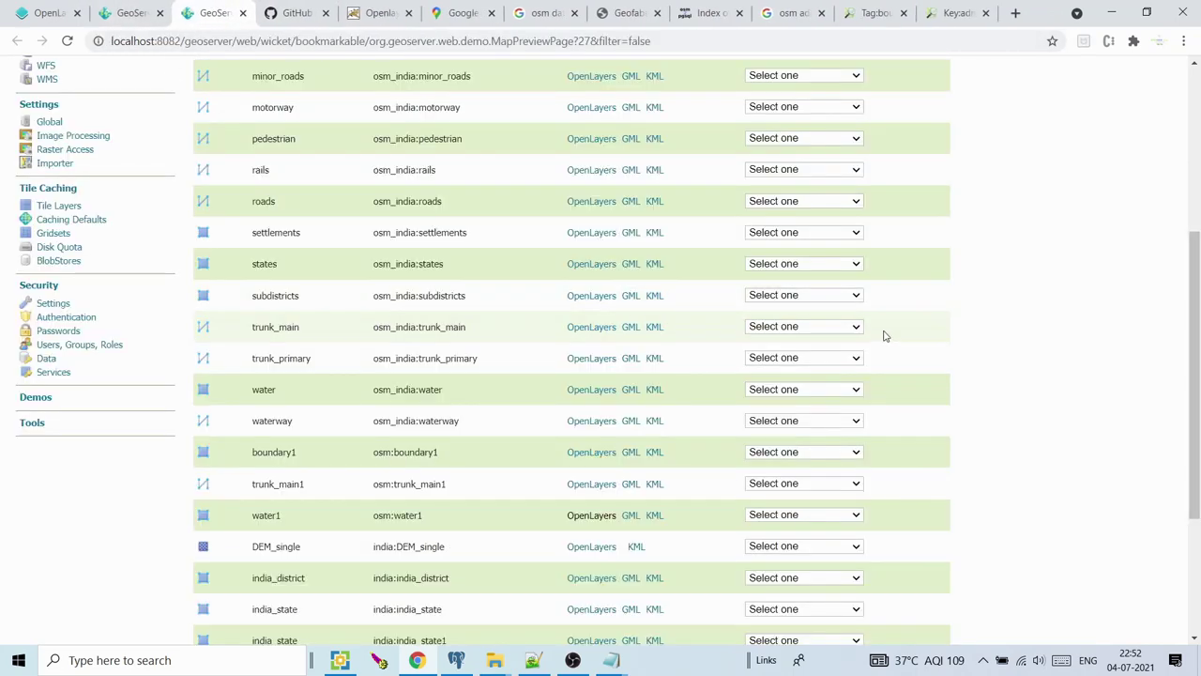
drag(1199, 347, 1199, 239)
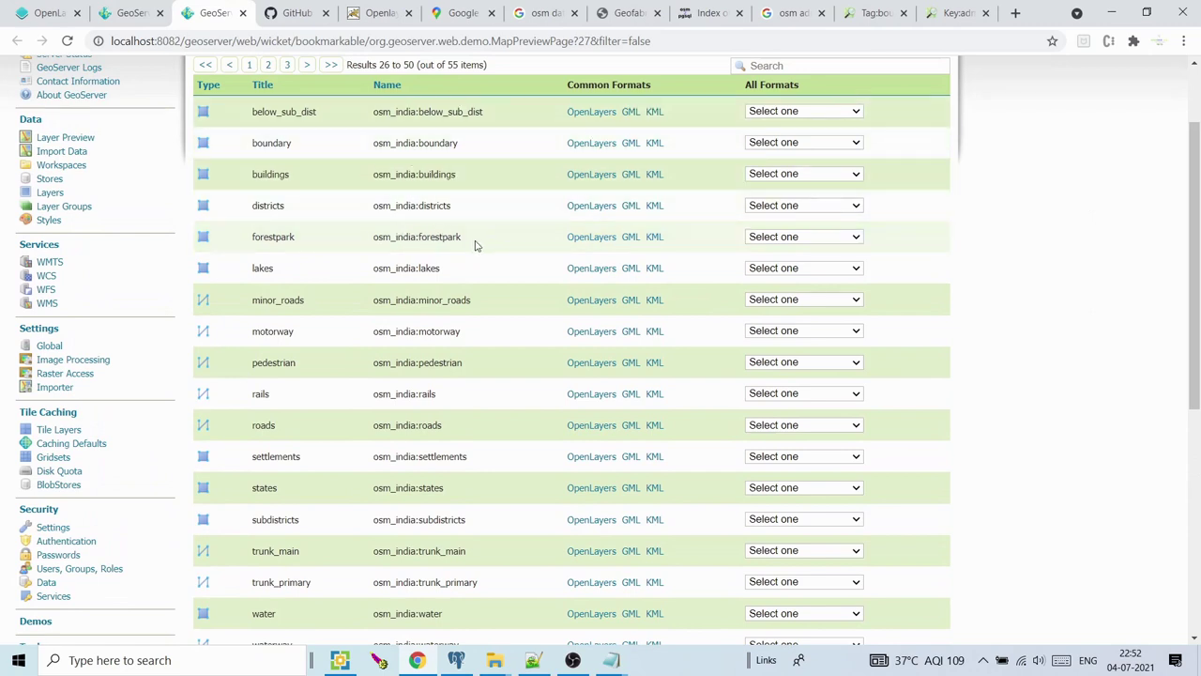
click(583, 238)
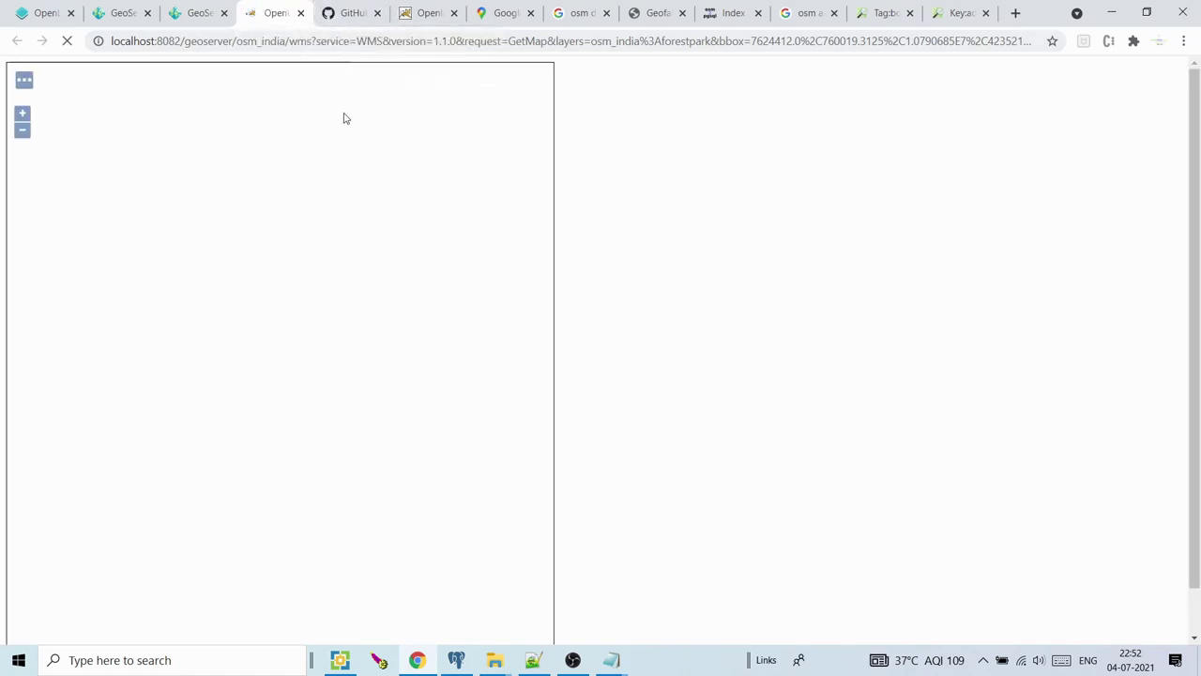
click(188, 9)
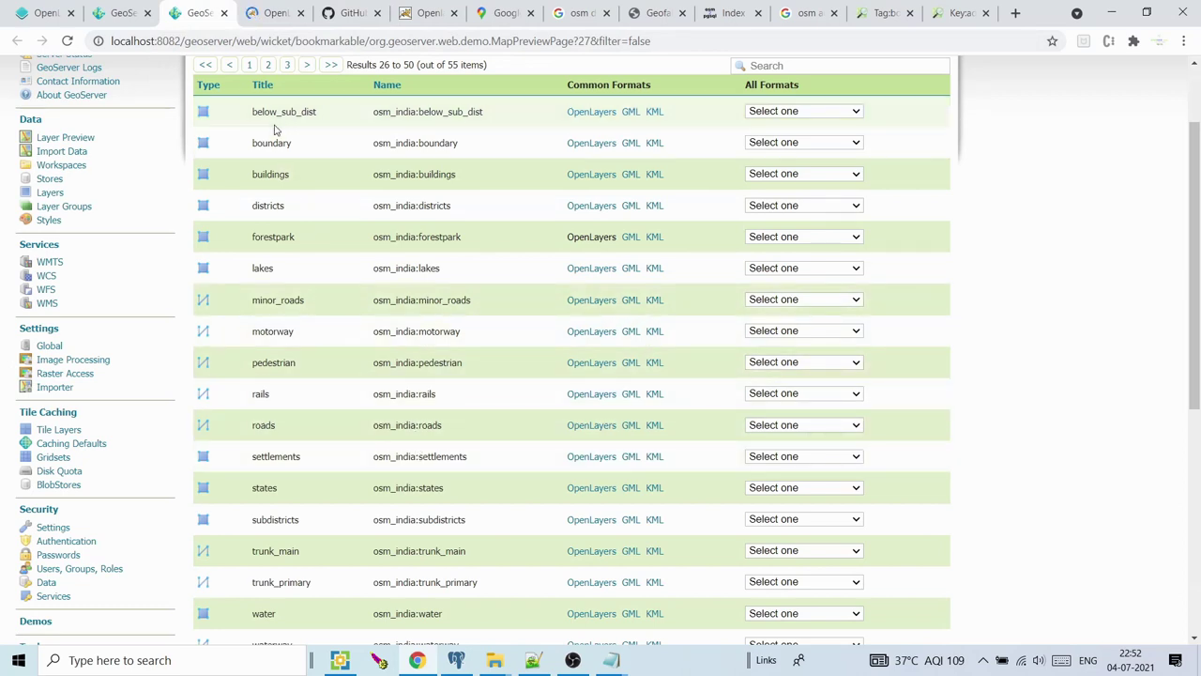
click(284, 16)
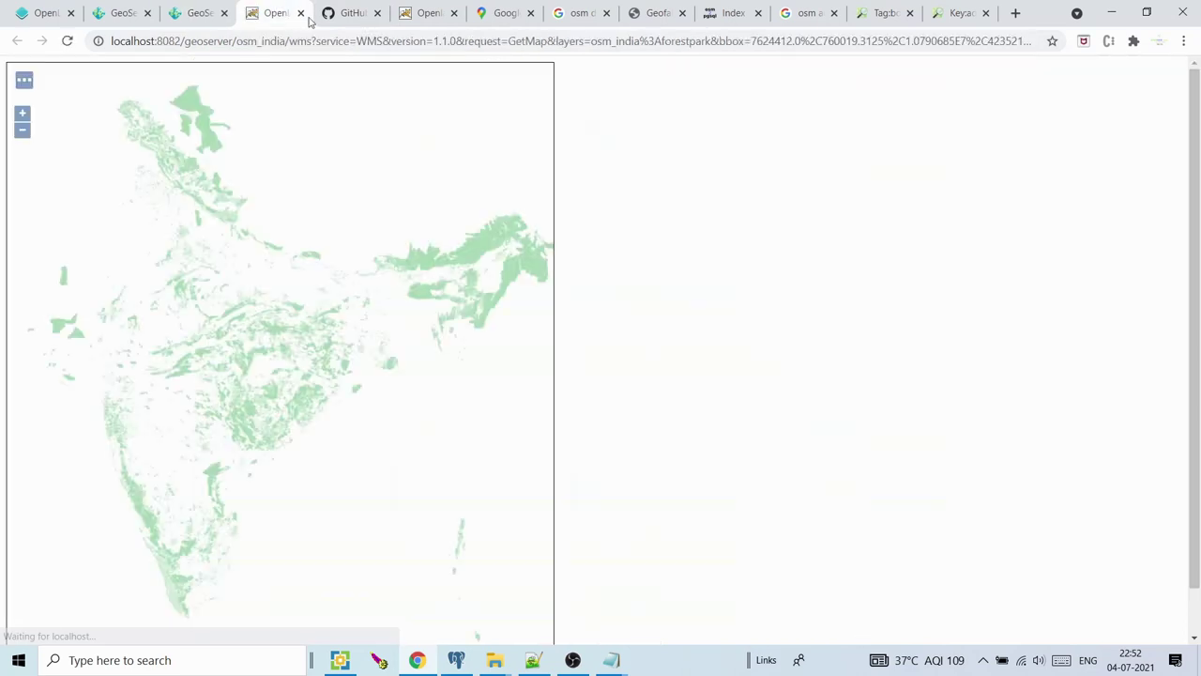
scroll(237, 320, up, 3)
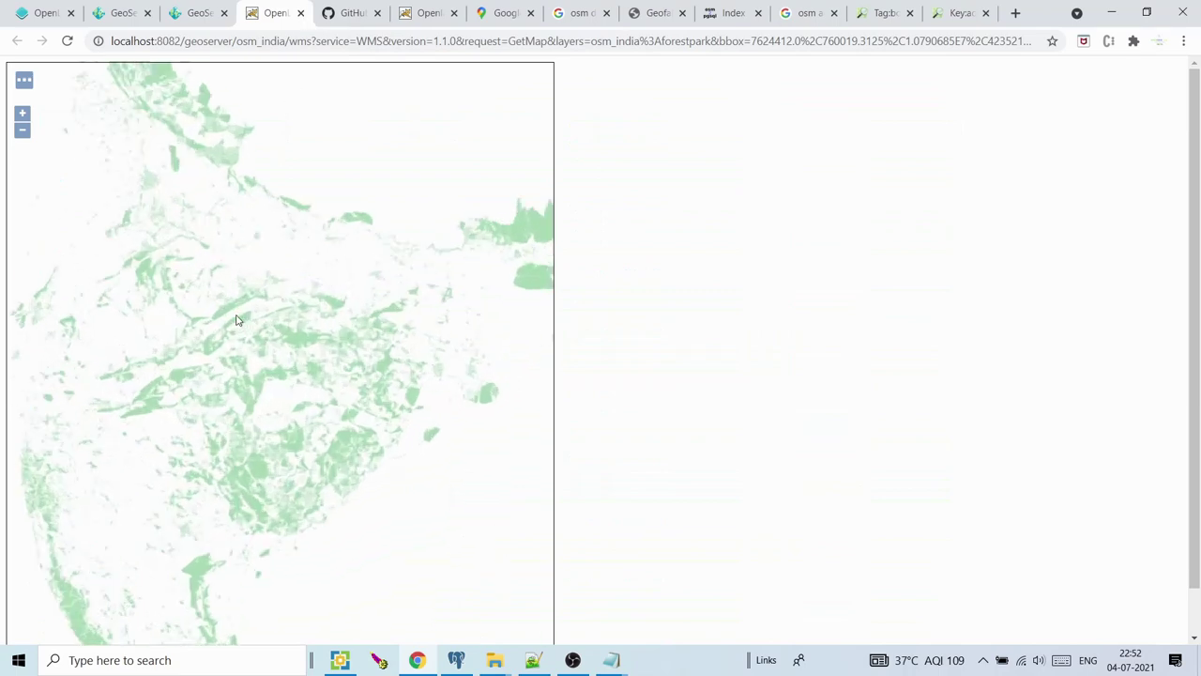
click(300, 13)
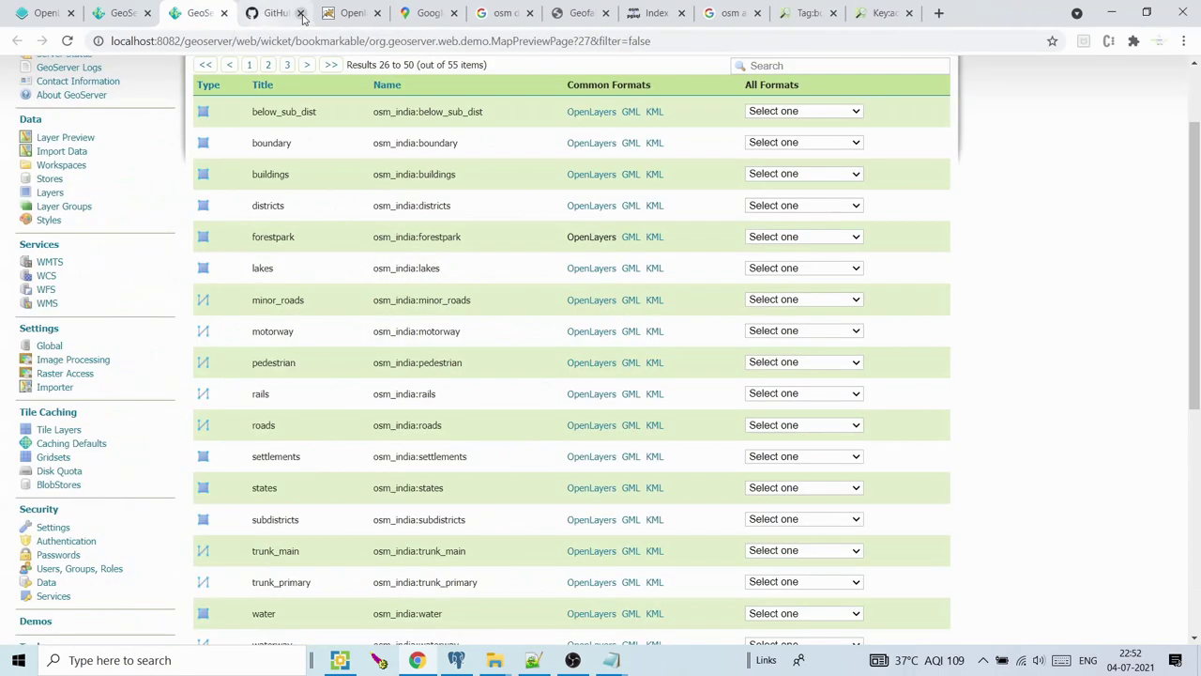
click(75, 210)
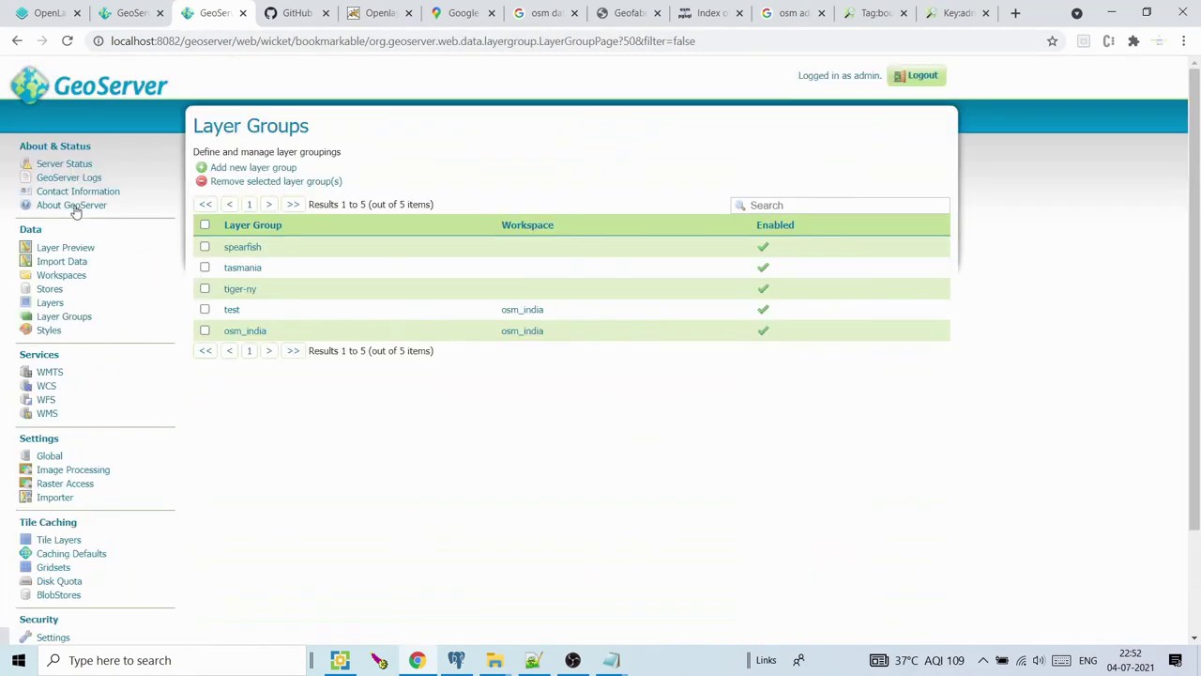
Start a new layer group with name 'group' and title 'group'
click(249, 169)
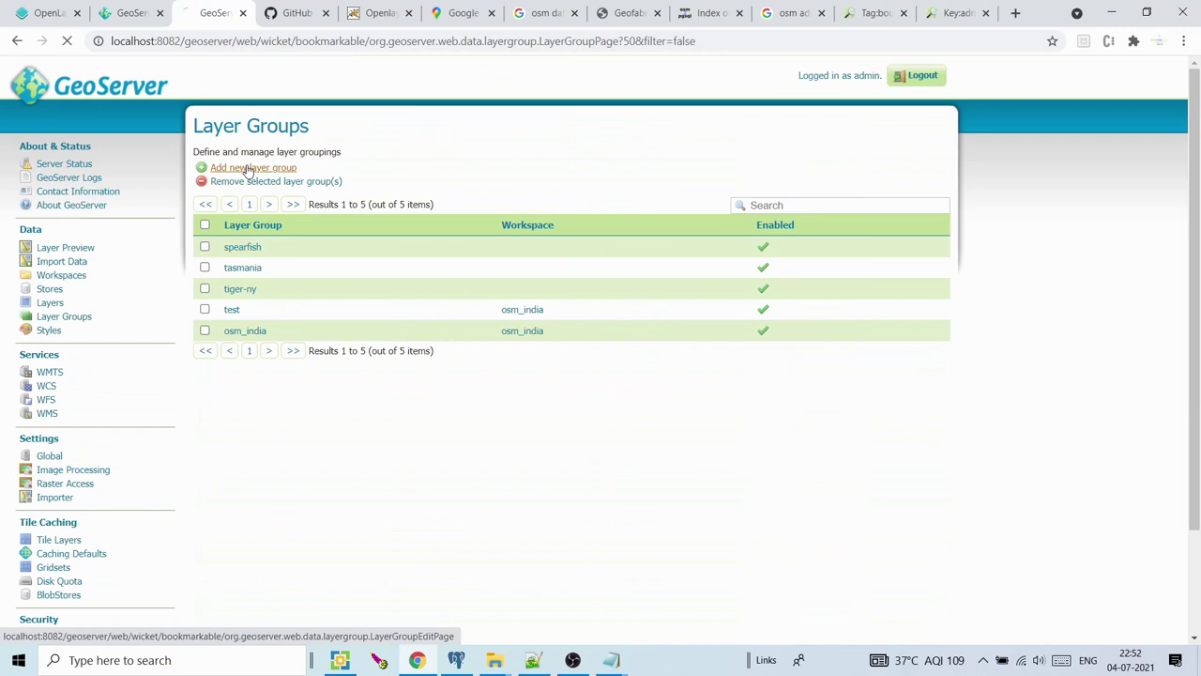
click(223, 263)
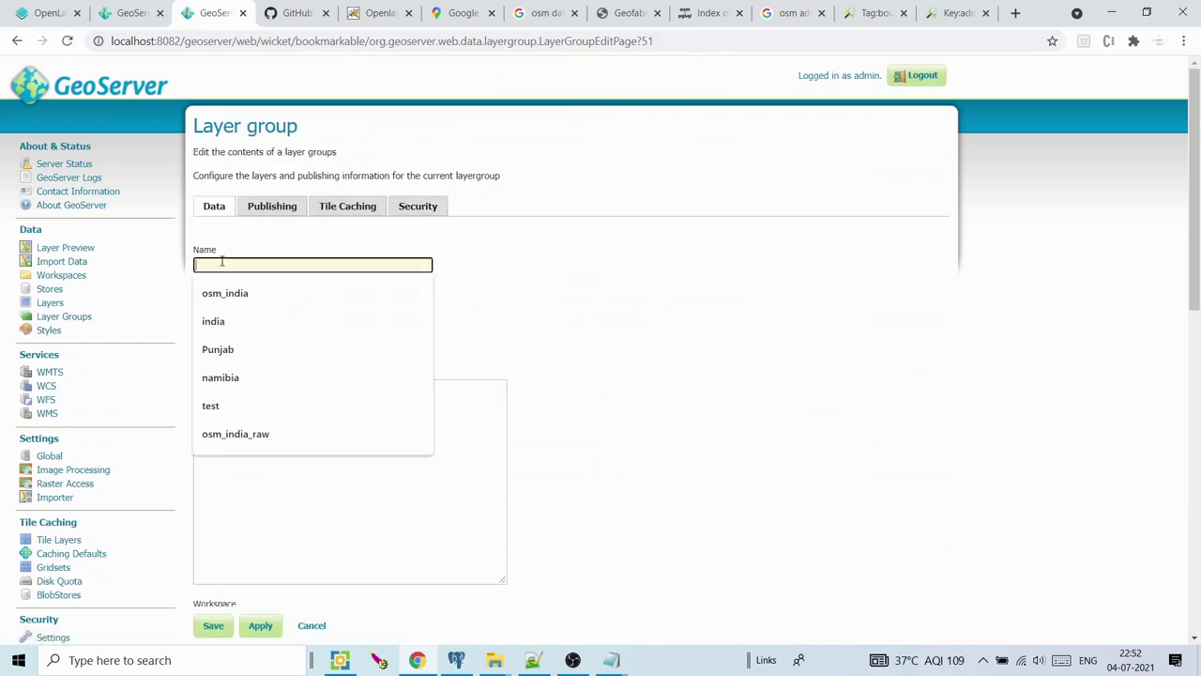
text(group)
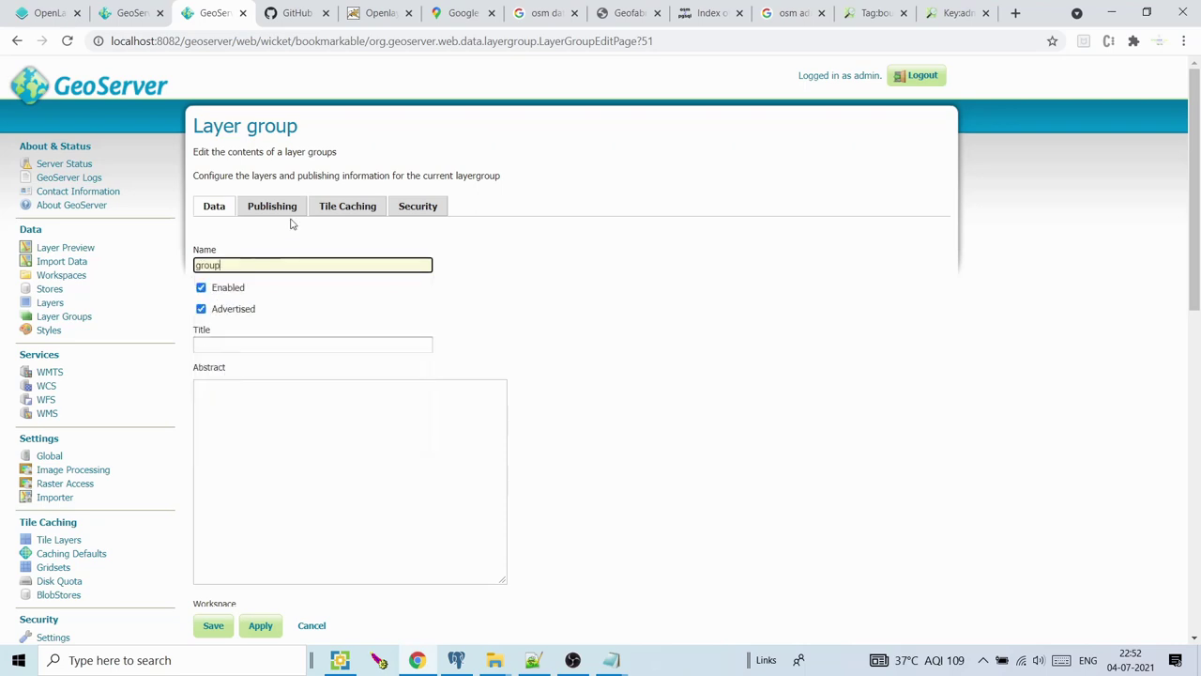
double_click(227, 263)
scroll(553, 232, down, 2)
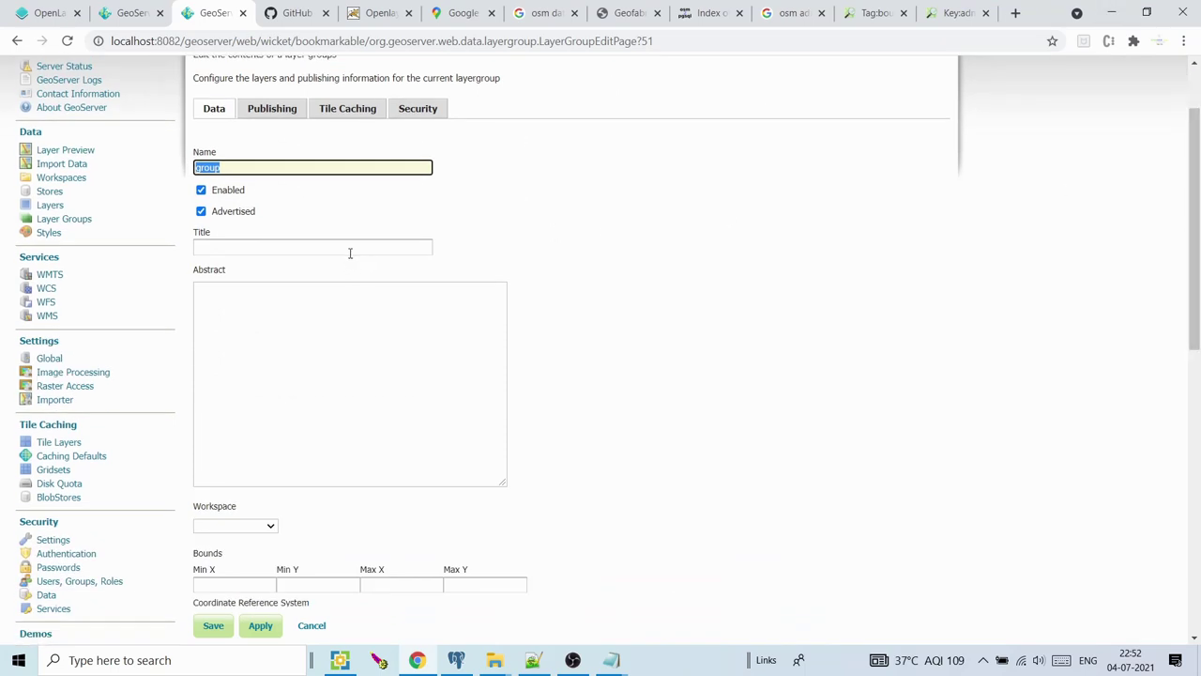
click(352, 248)
text(group)
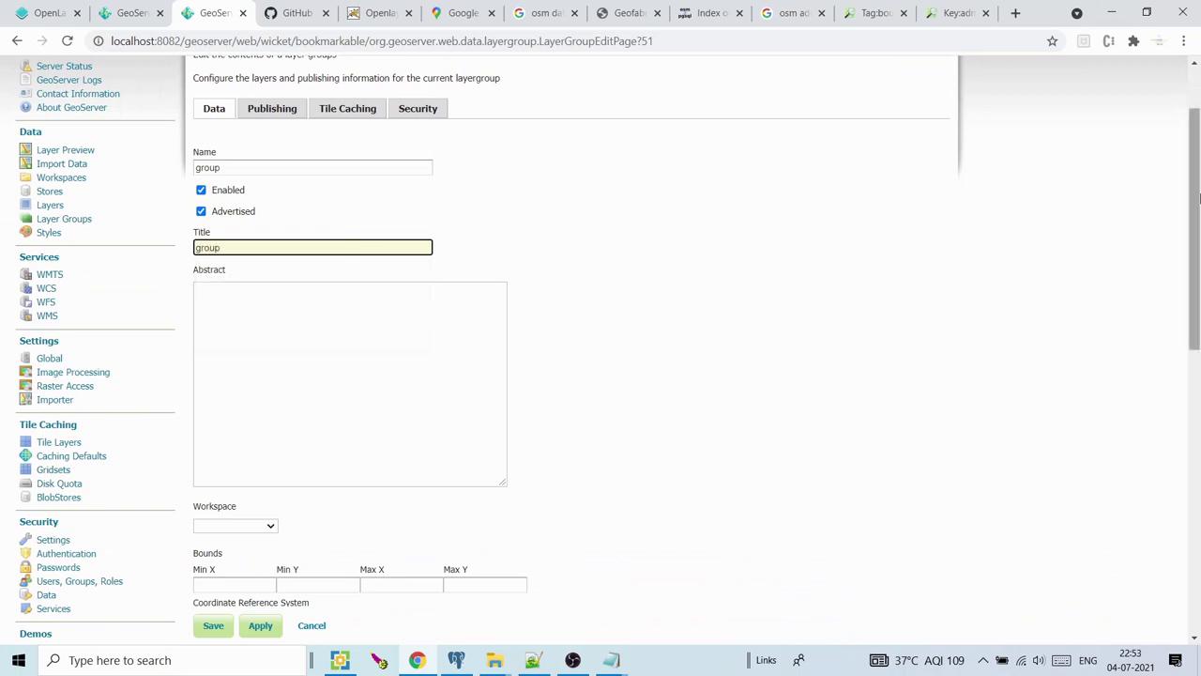
scroll(480, 292, down, 1)
Set the new layer group's workspace to osm
click(264, 441)
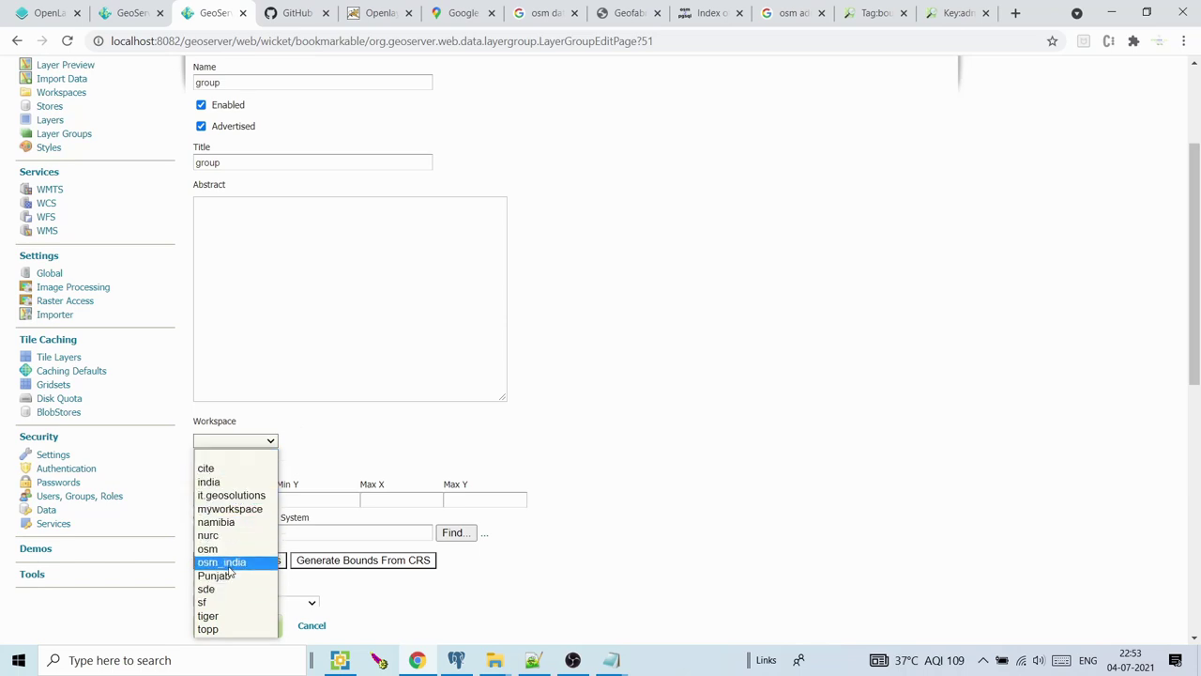
click(229, 549)
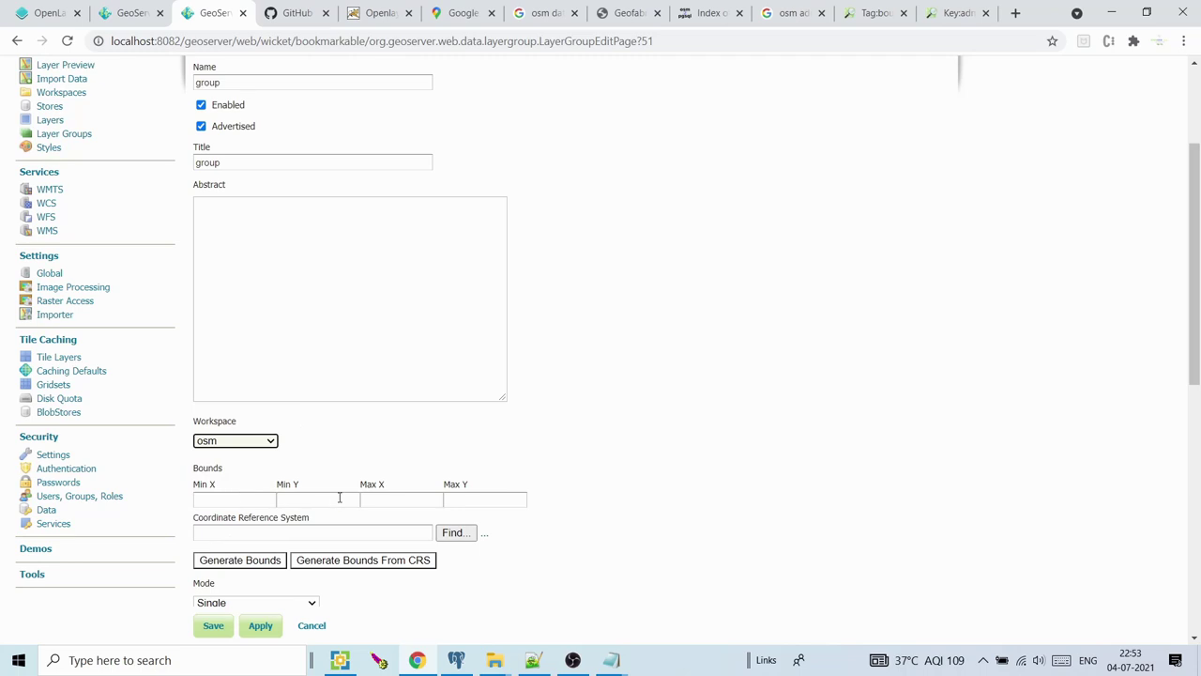
scroll(713, 370, down, 2)
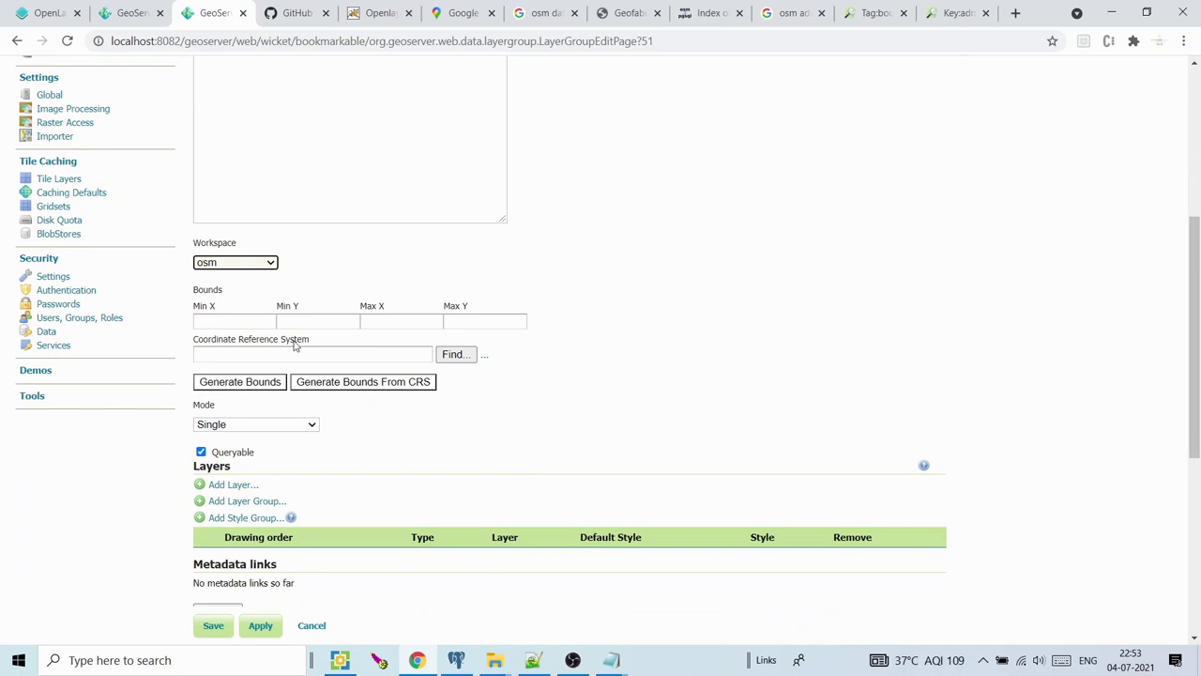
click(278, 383)
drag(325, 407, 348, 477)
click(262, 388)
click(259, 266)
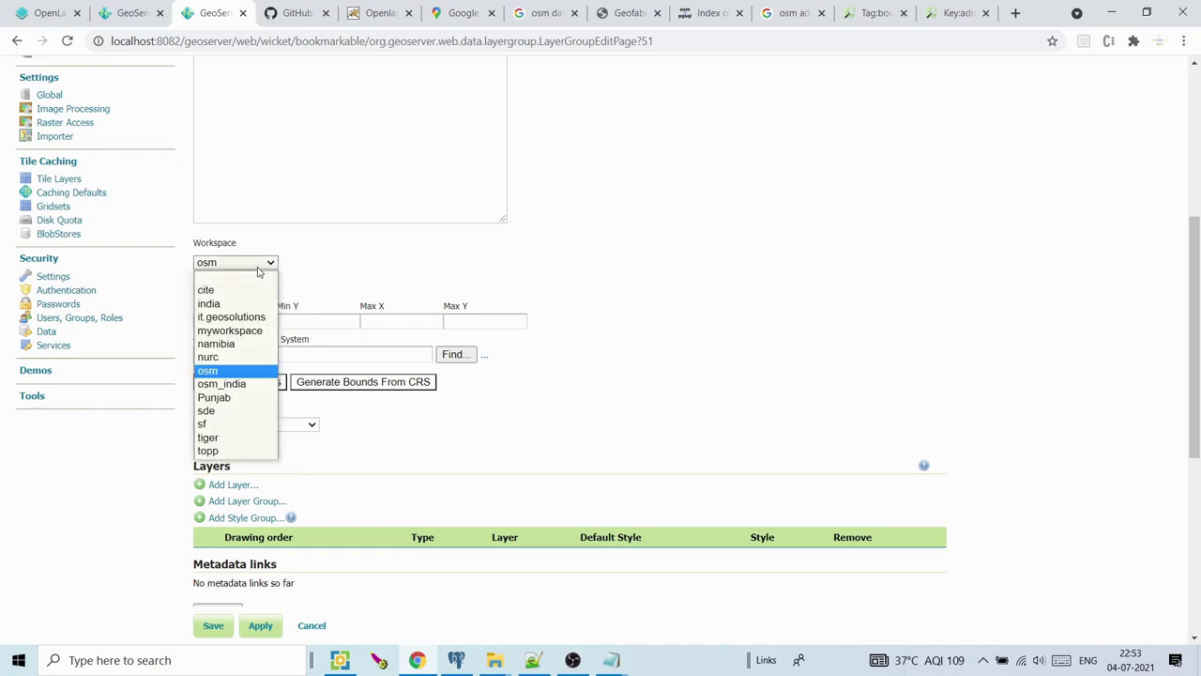
click(226, 372)
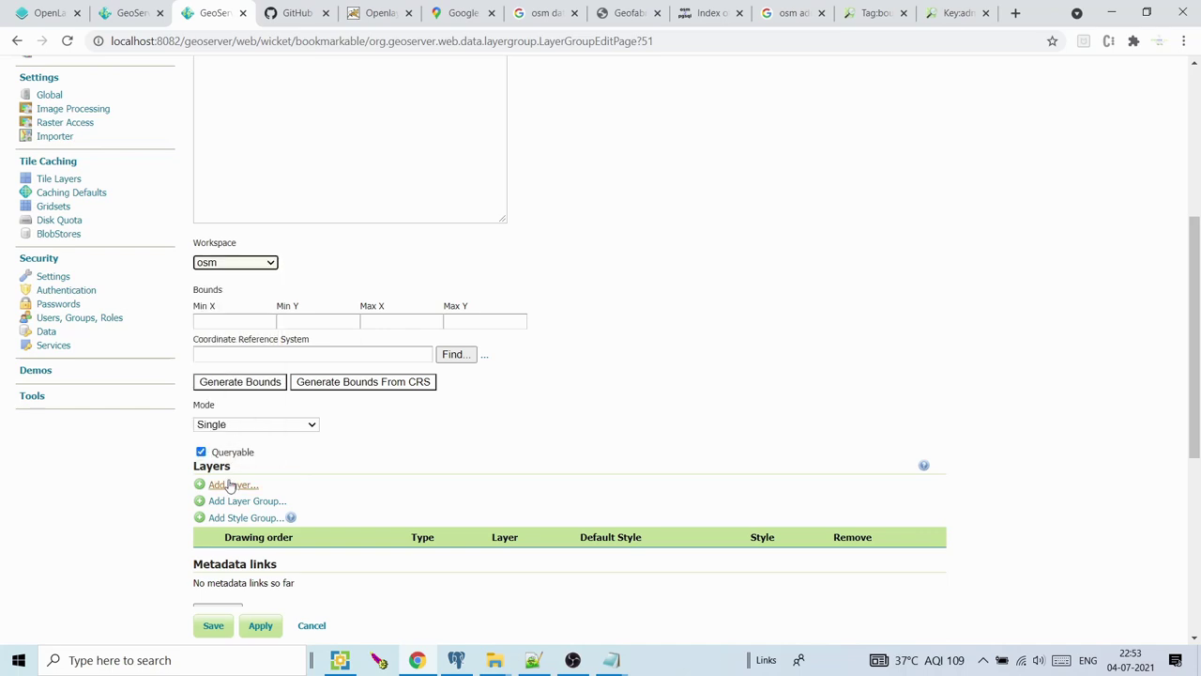
Browse the available layers under the osm_india workspace without adding any
click(232, 485)
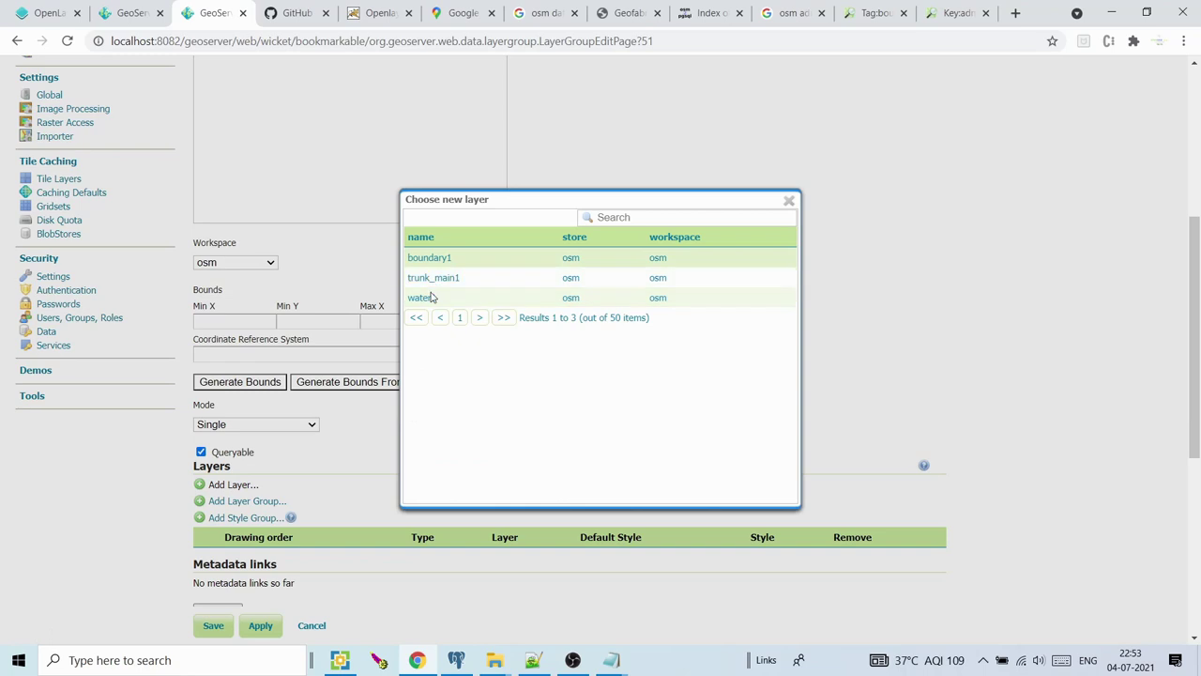
click(789, 201)
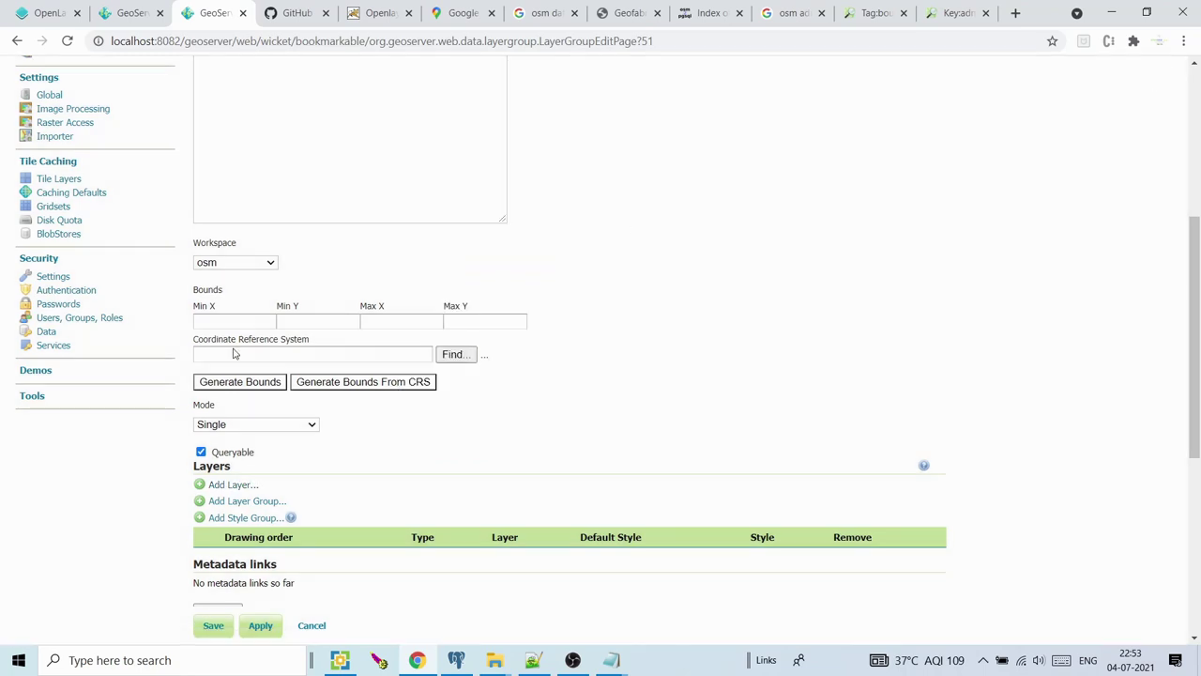
click(240, 424)
click(246, 262)
click(246, 263)
click(228, 384)
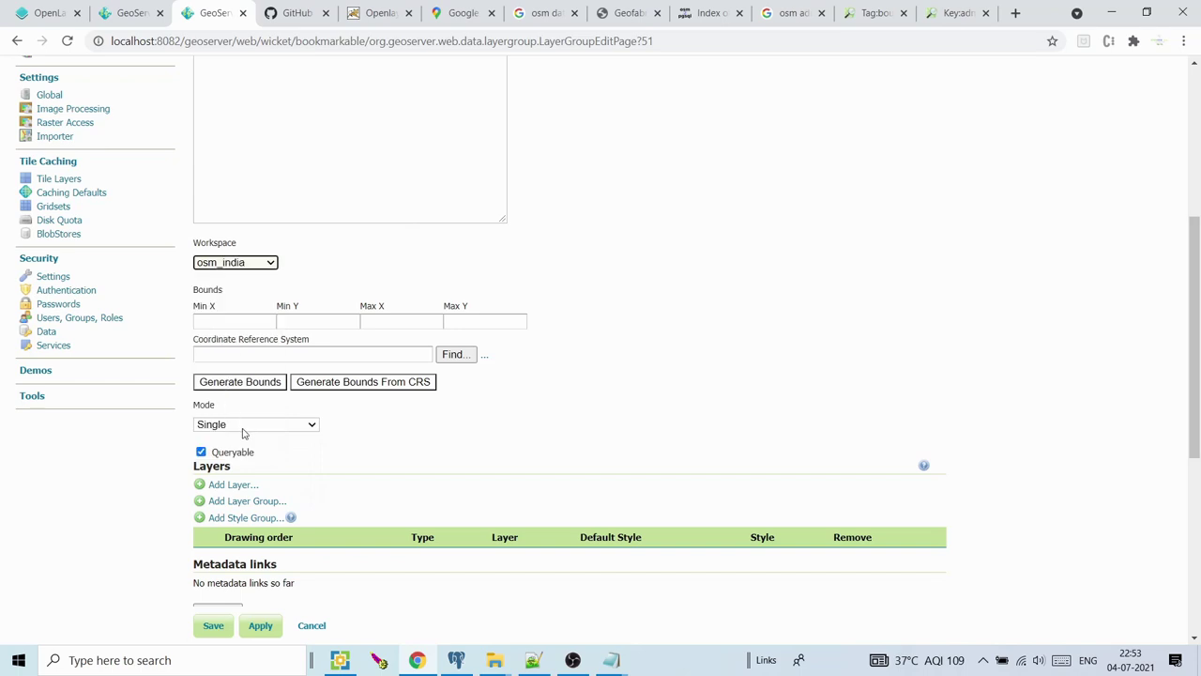
click(234, 484)
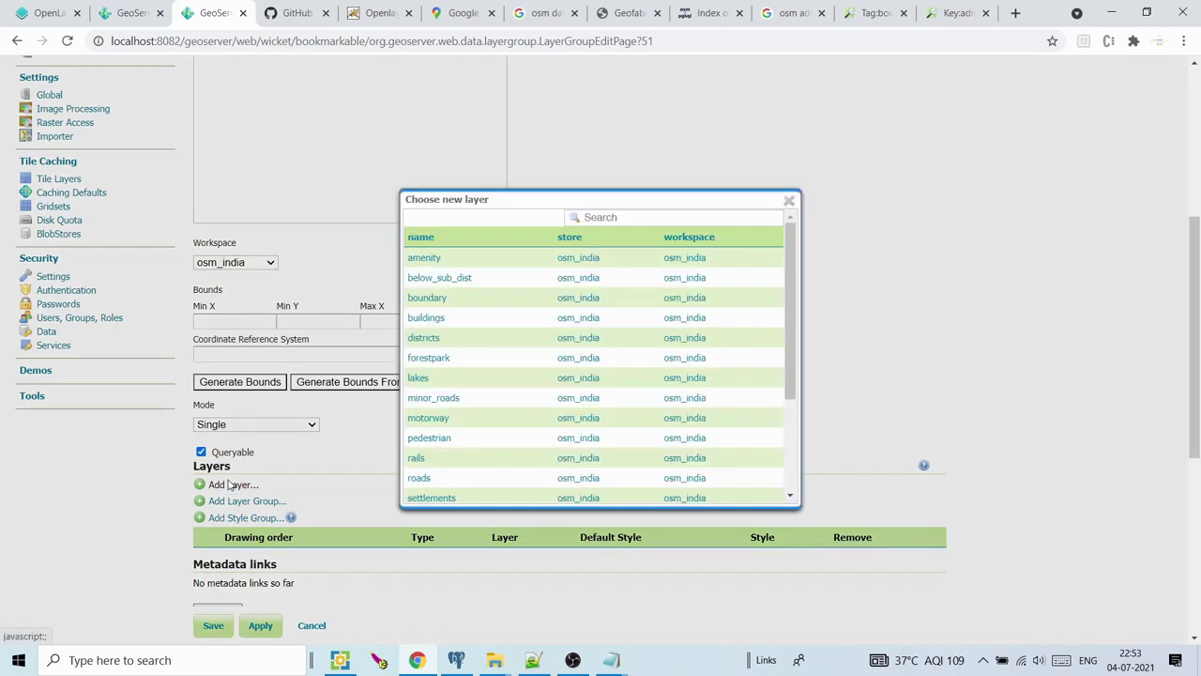
drag(793, 247, 789, 352)
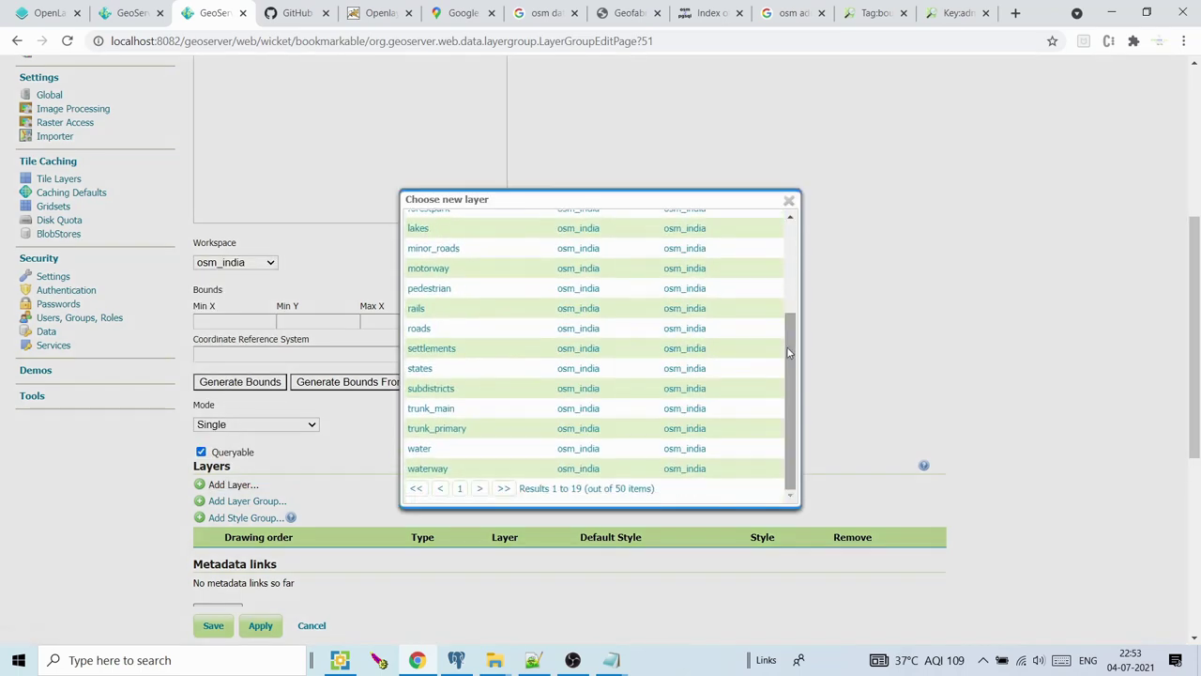
click(789, 200)
Return the workspace to osm, add boundary1 to the group, and minimise to the desktop
click(249, 426)
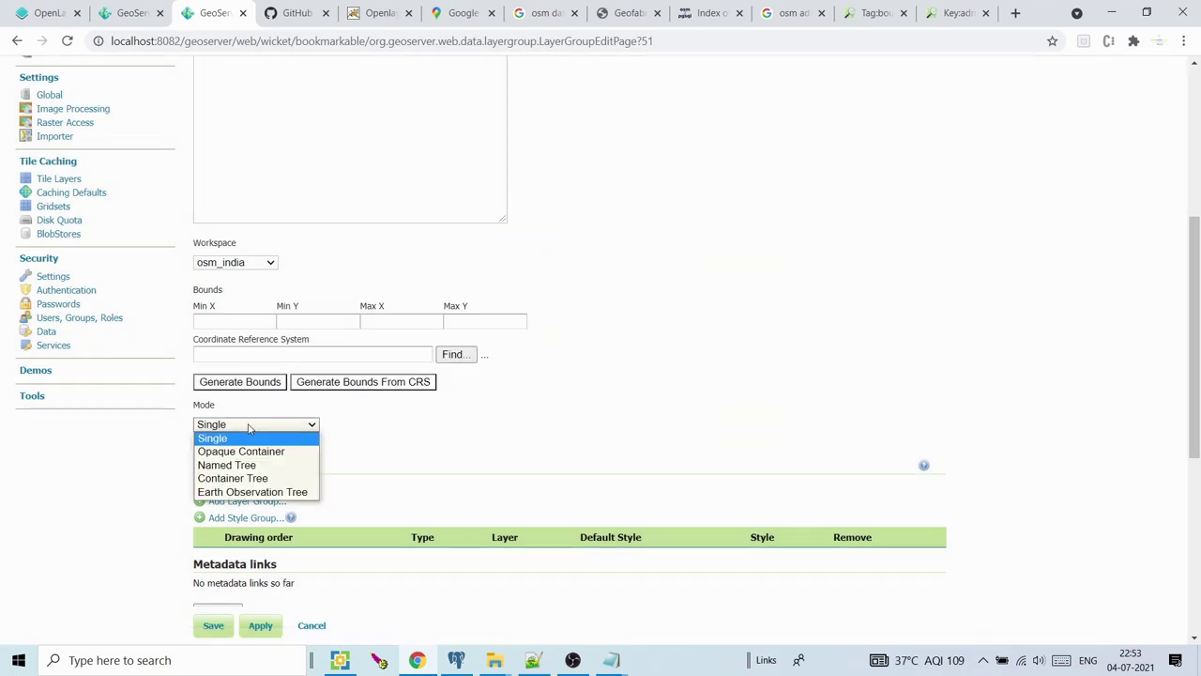
click(249, 437)
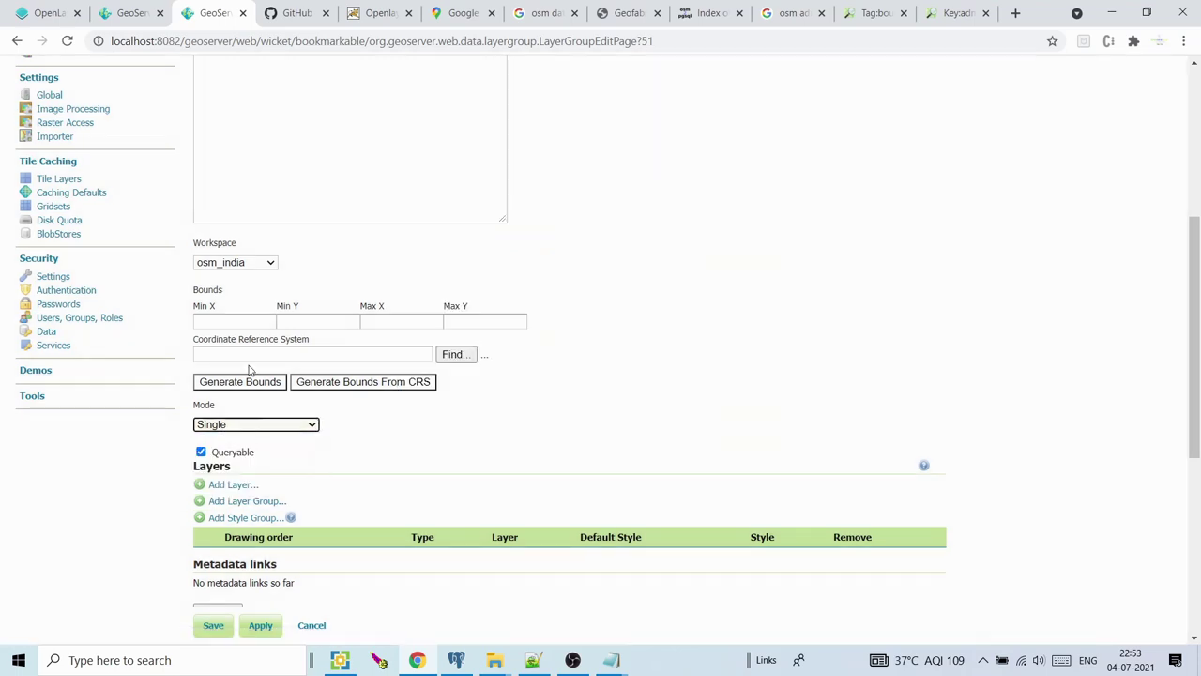
click(260, 269)
click(225, 371)
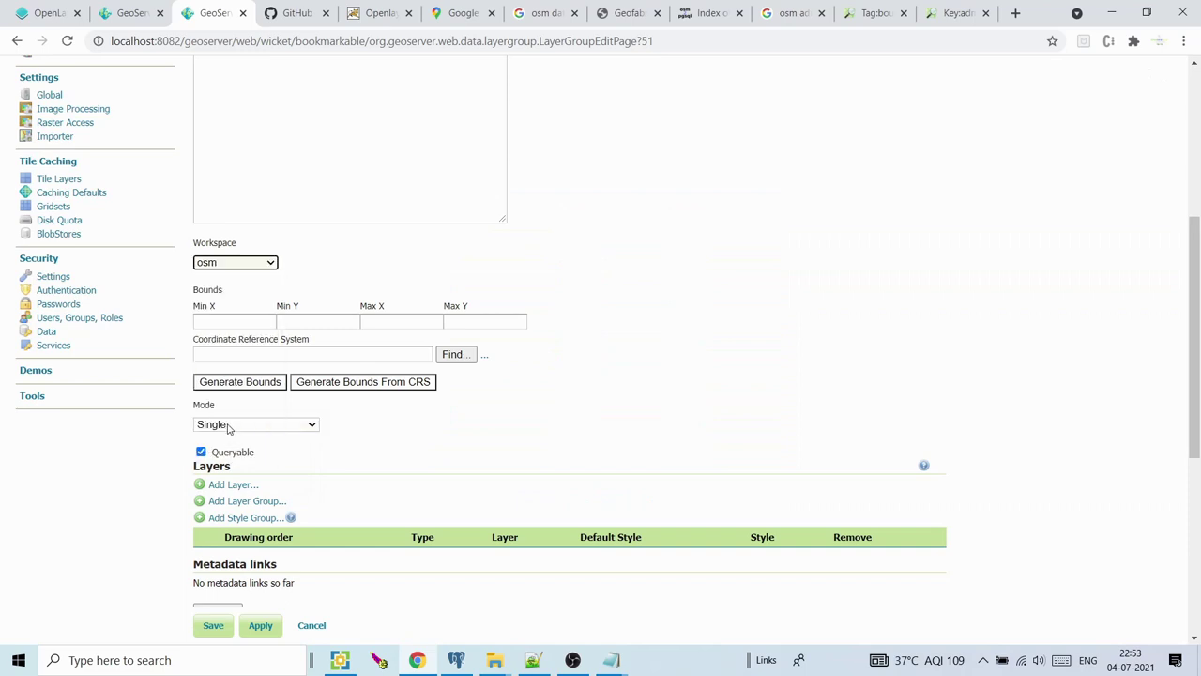
click(228, 485)
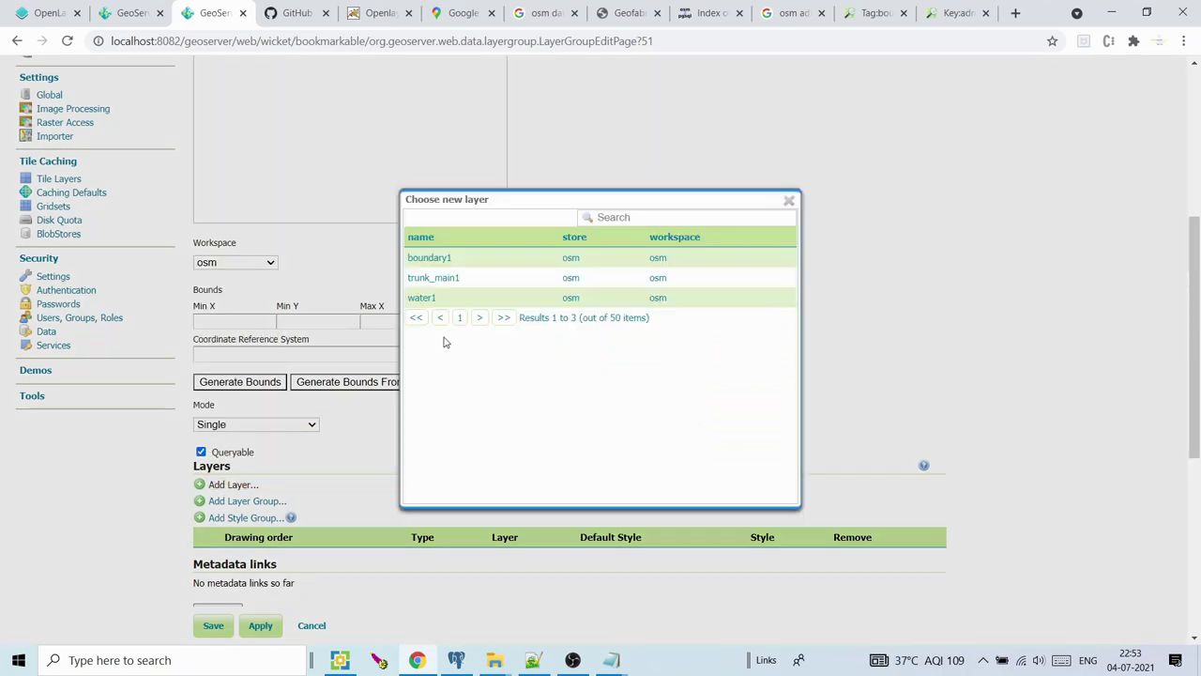
click(442, 262)
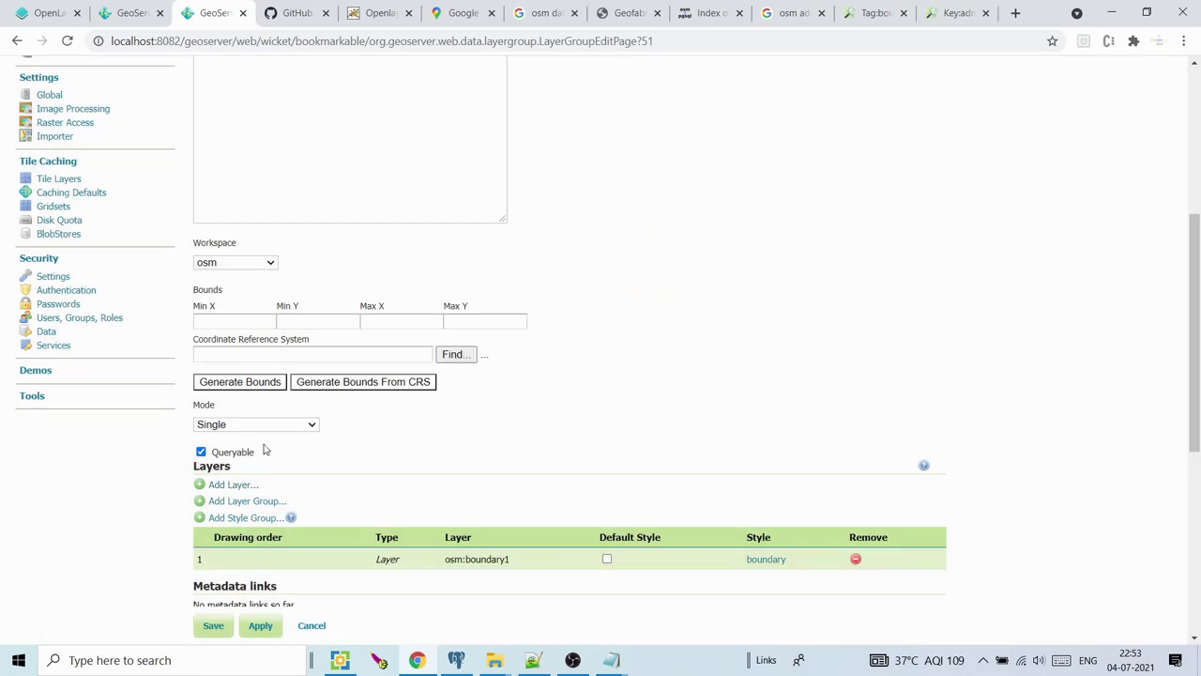
key(super+d)
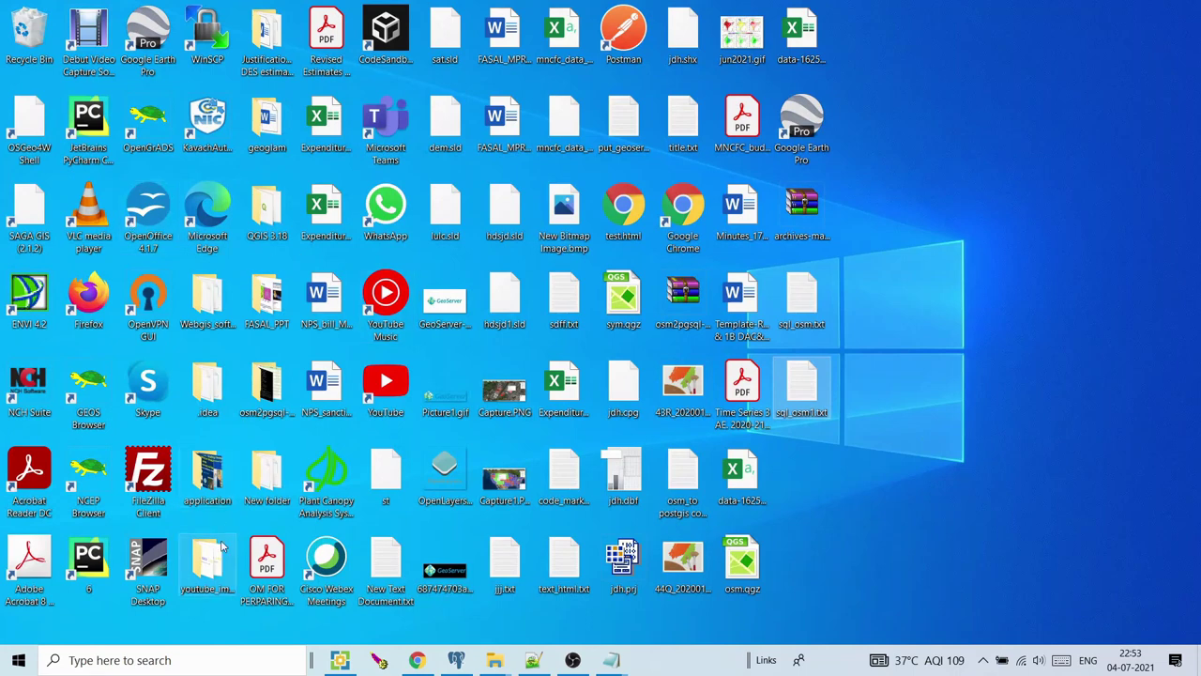
Open layer.PNG from the osm2pgsql-bin folder in Photos as a layer-order reference
double_click(266, 389)
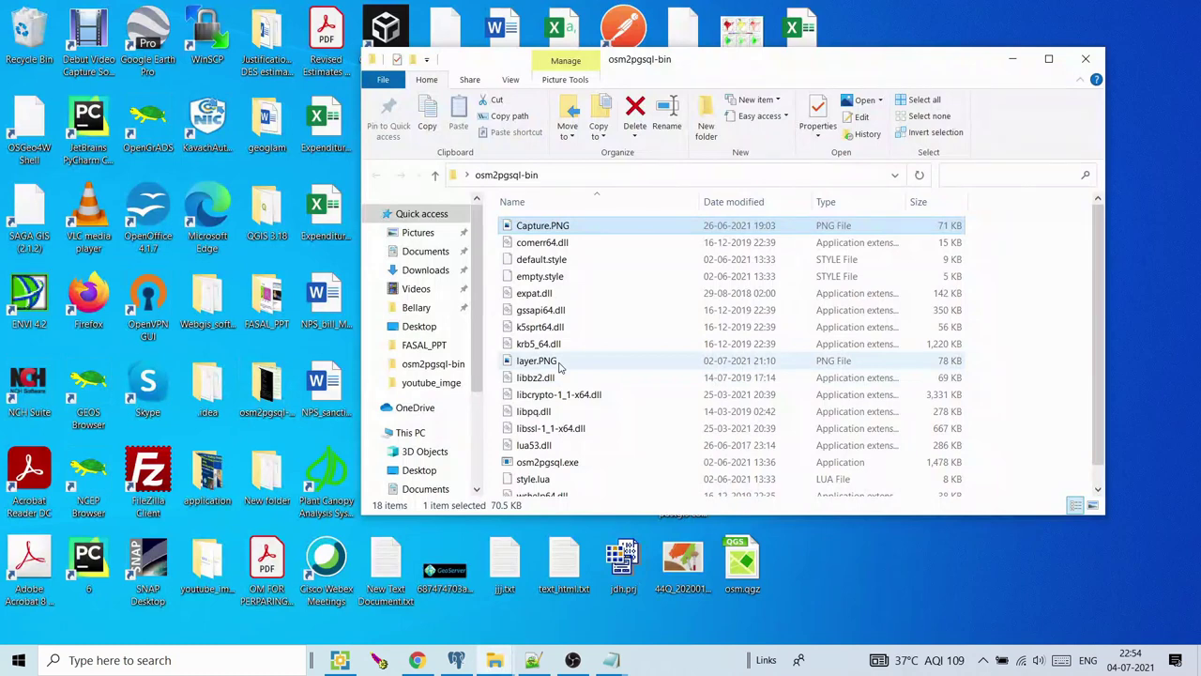
click(559, 367)
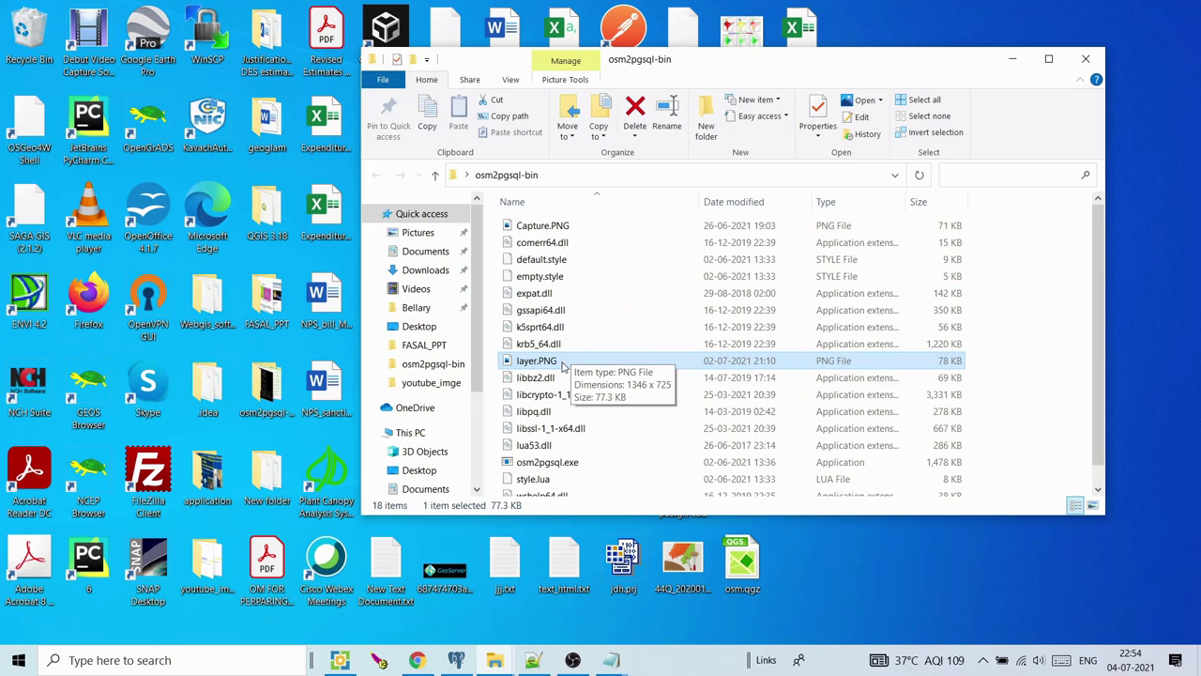
click(1048, 59)
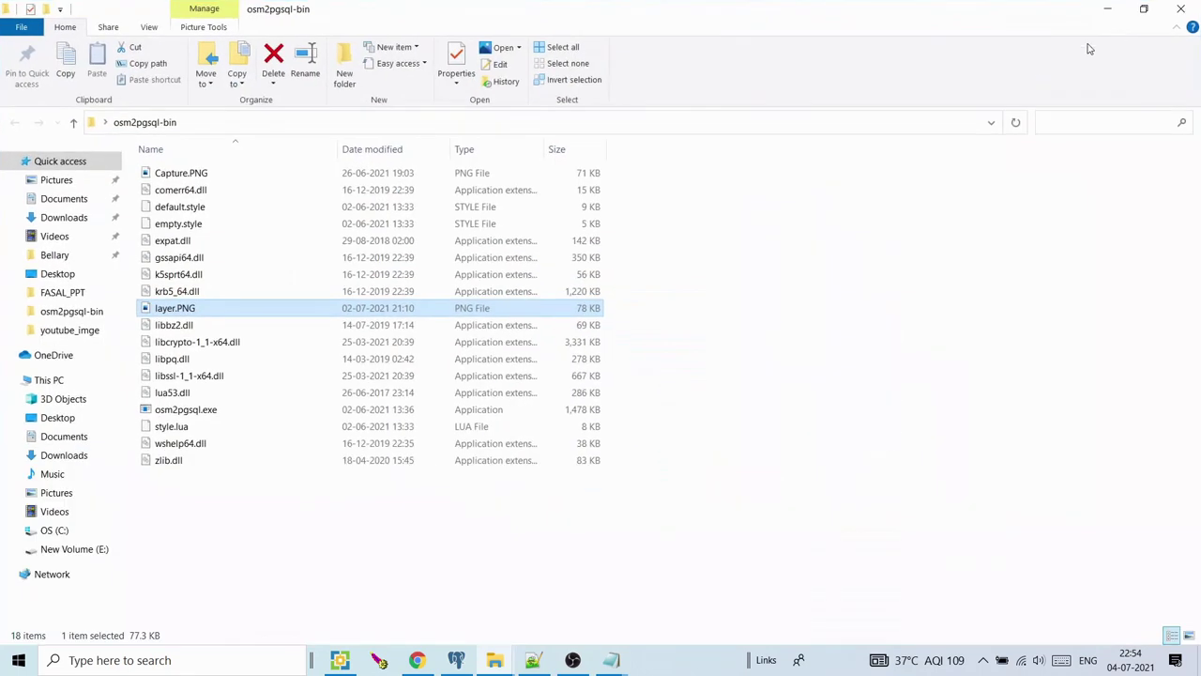
double_click(197, 310)
click(417, 660)
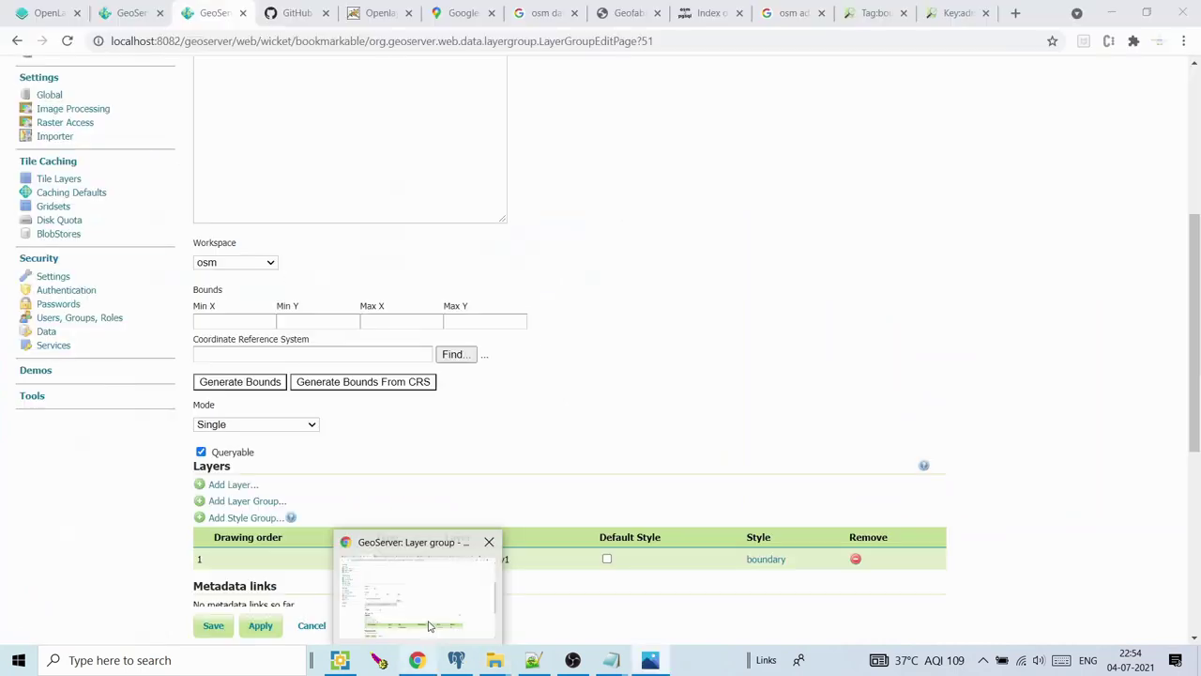
Add trunk_main1 and water1 as layers 2 and 3 of the group
click(231, 485)
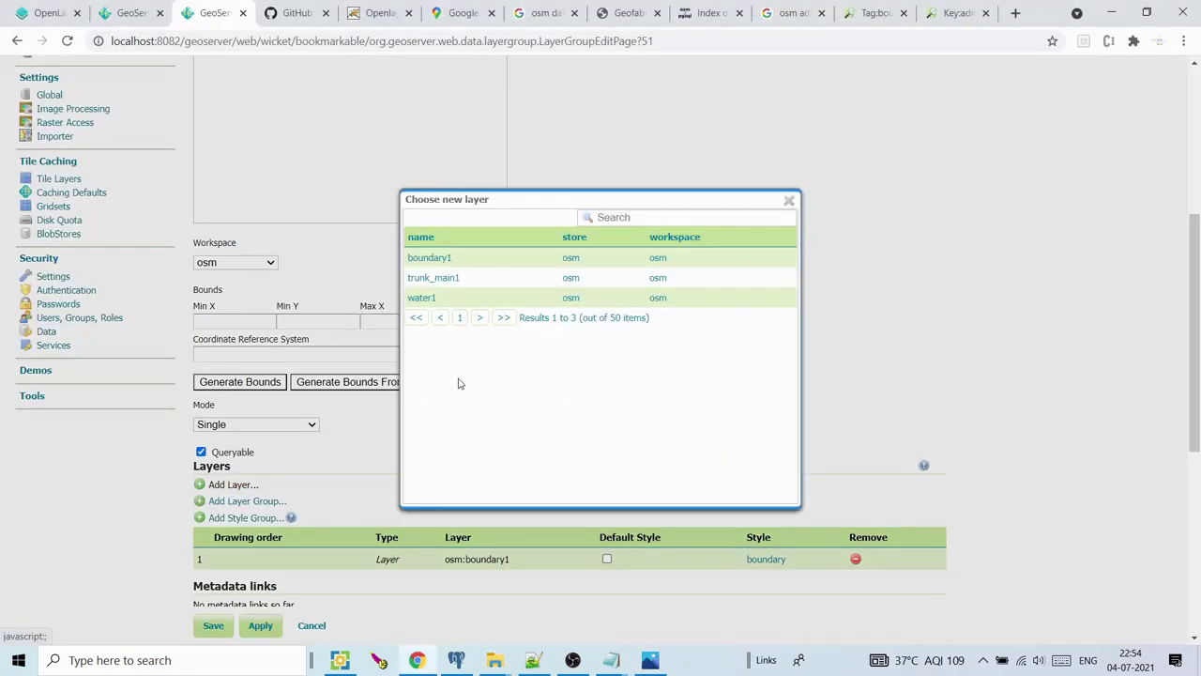
click(441, 277)
click(233, 486)
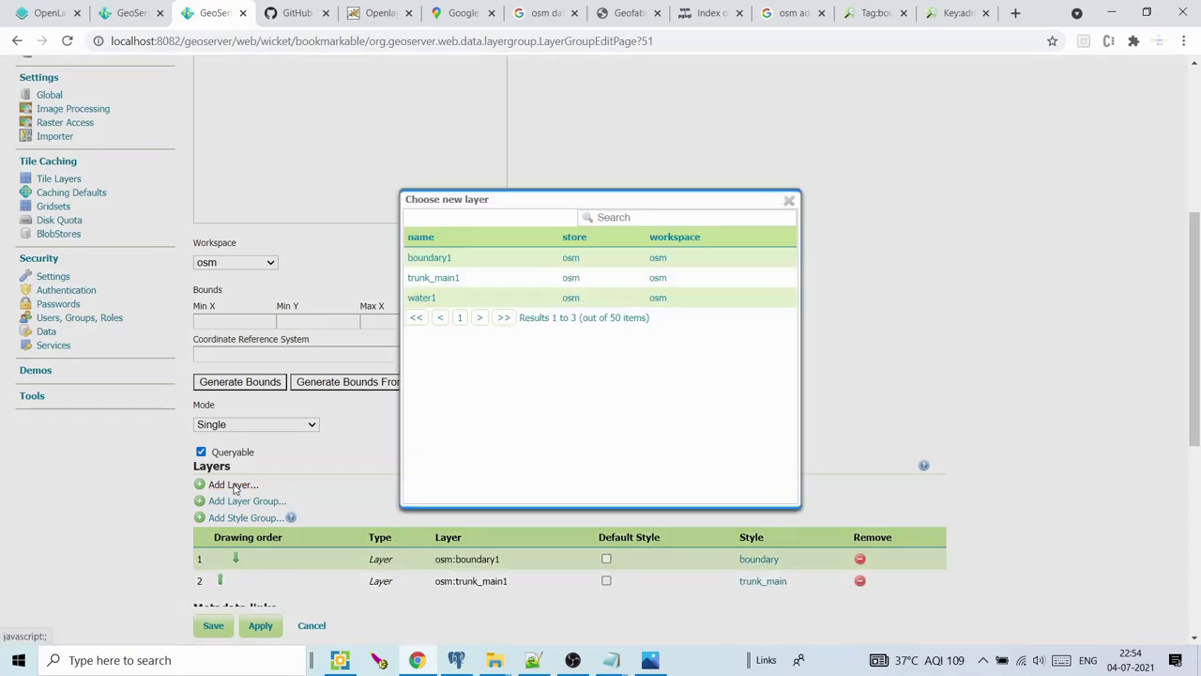
click(421, 297)
scroll(723, 516, down, 3)
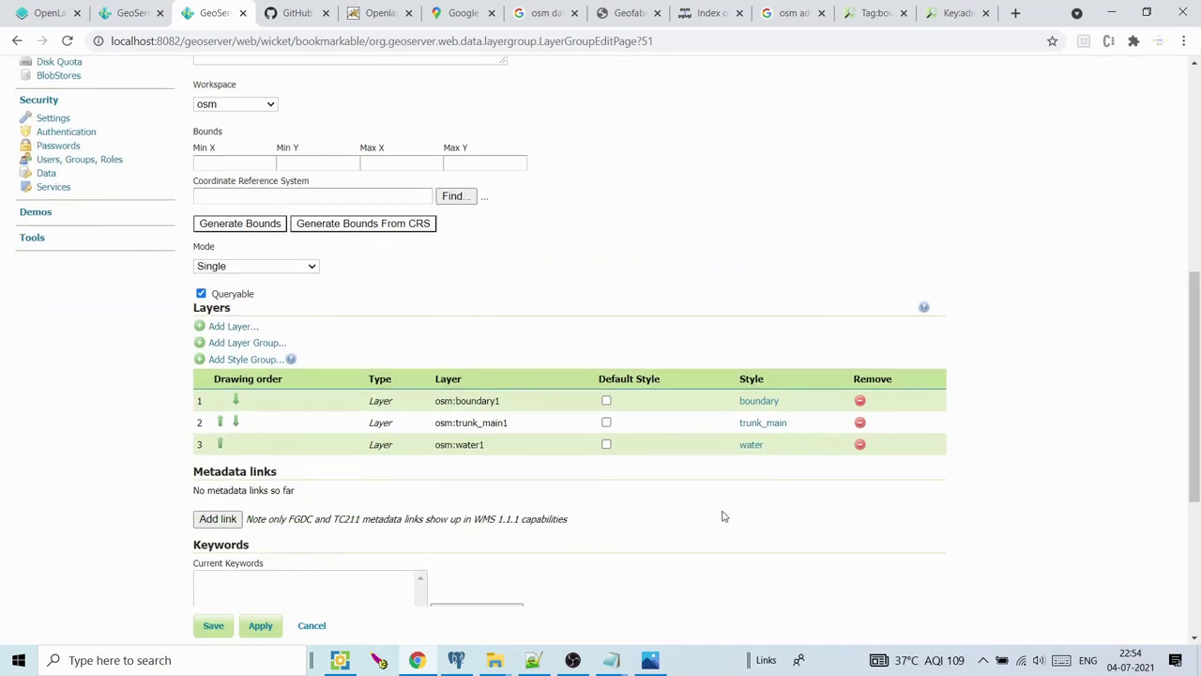
click(652, 657)
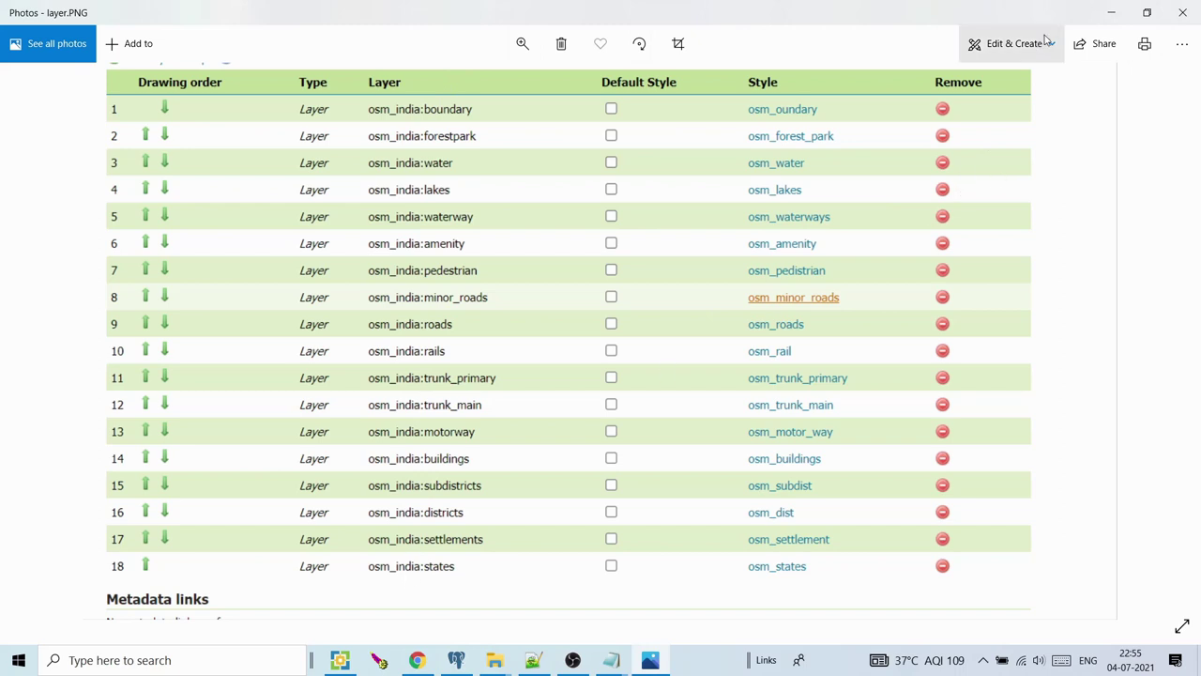
Minimize Photos after reviewing the 18-layer osm_india drawing order in layer.PNG
click(1111, 12)
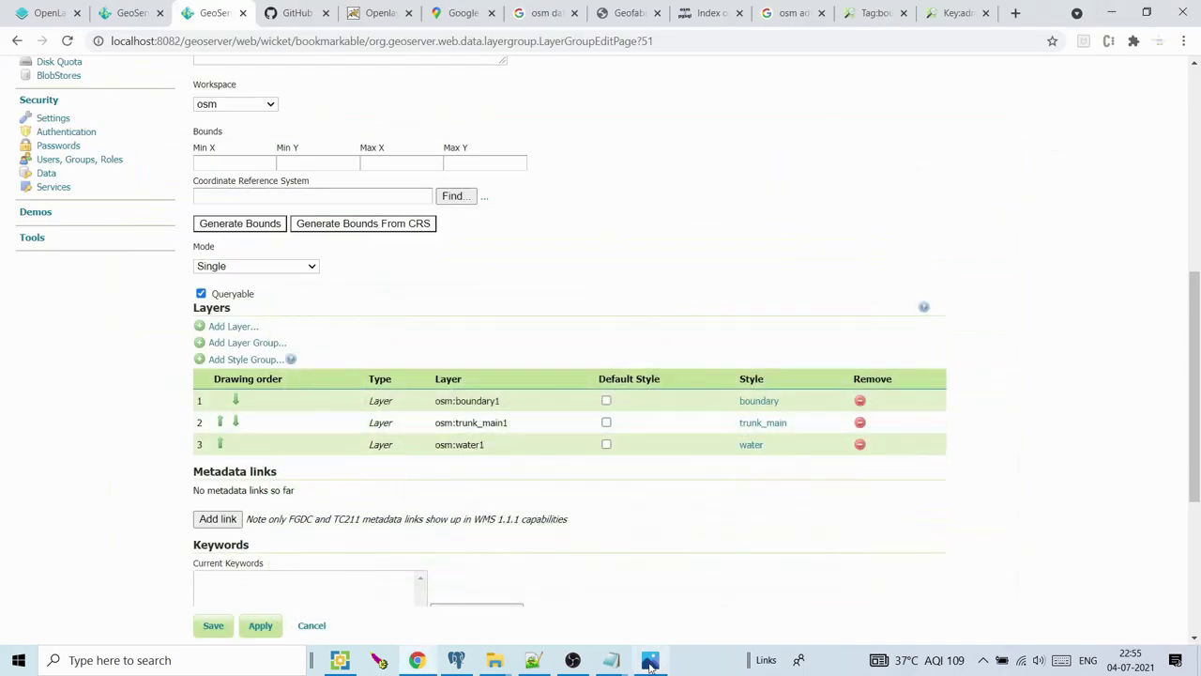
Move water1 ahead of trunk_main1 in the drawing order and attempt to save
click(652, 664)
click(650, 663)
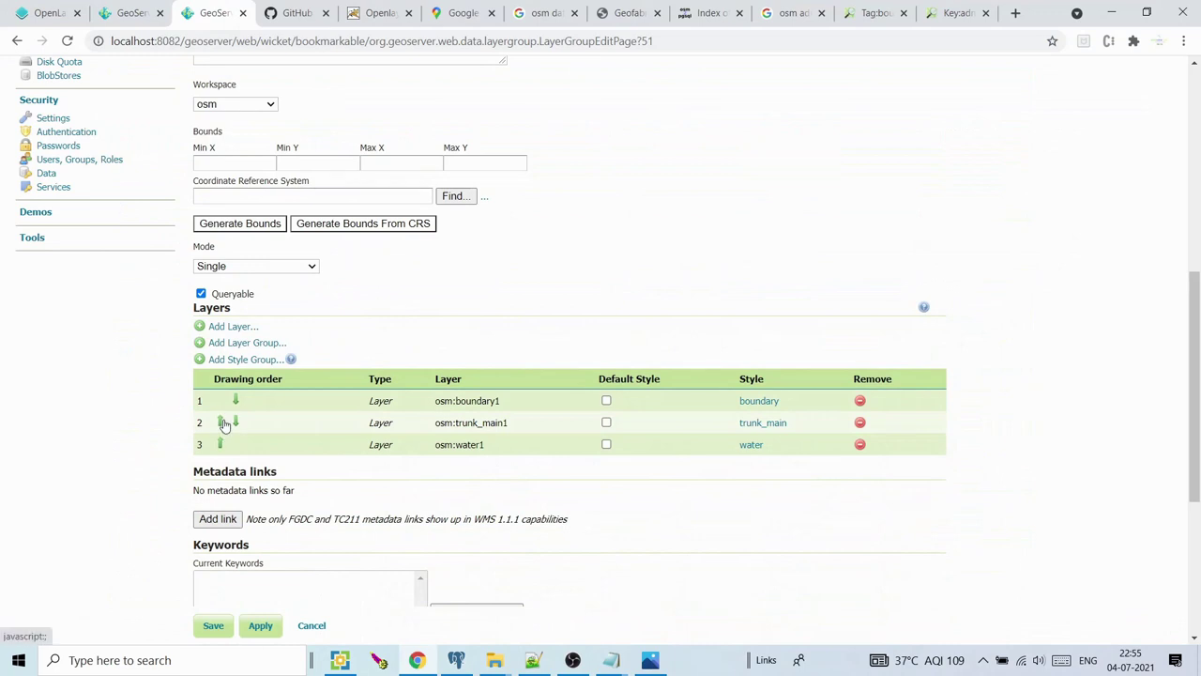
click(221, 447)
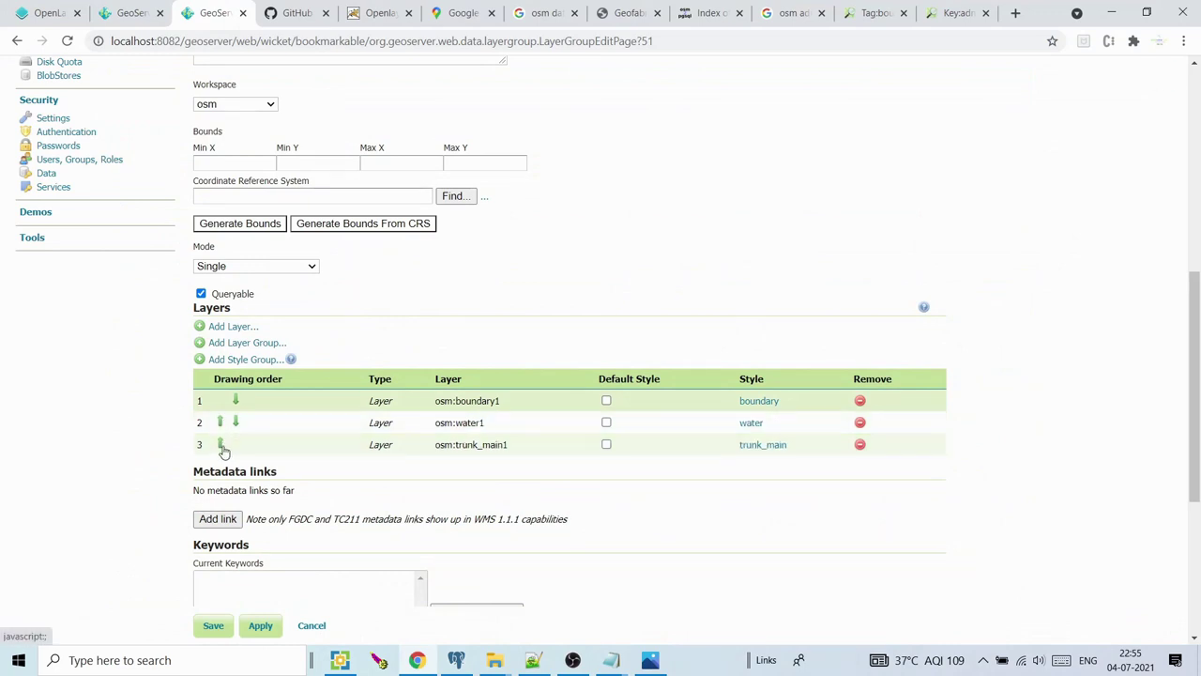
scroll(544, 416, down, 3)
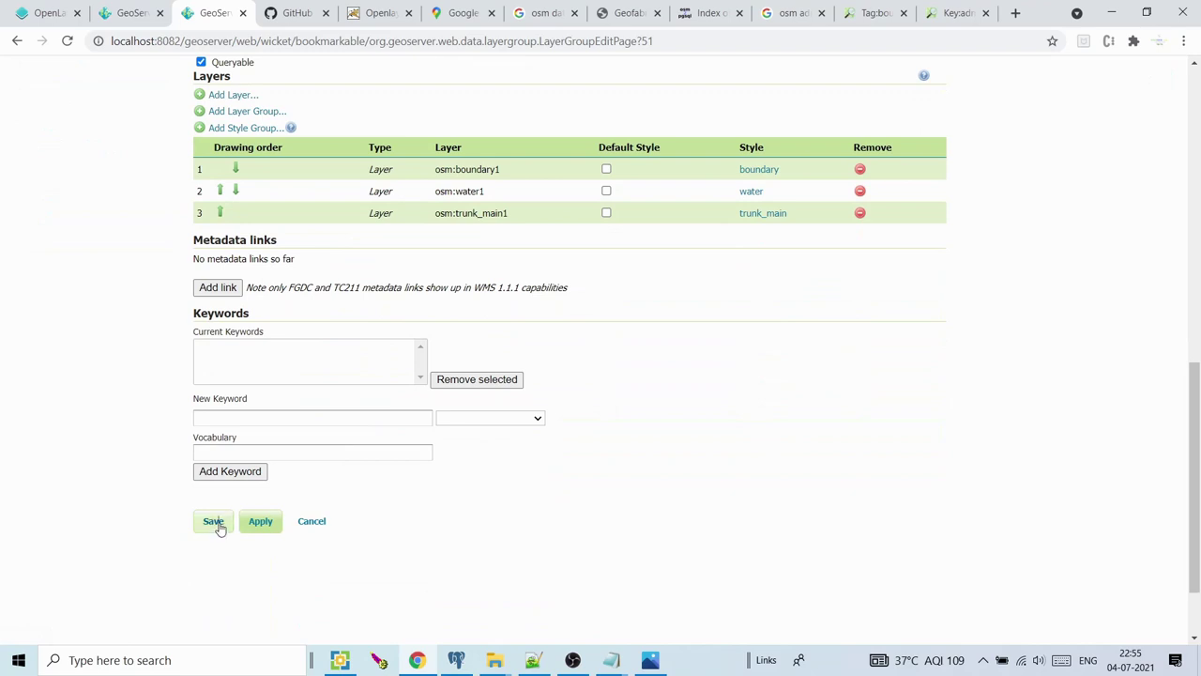
click(216, 526)
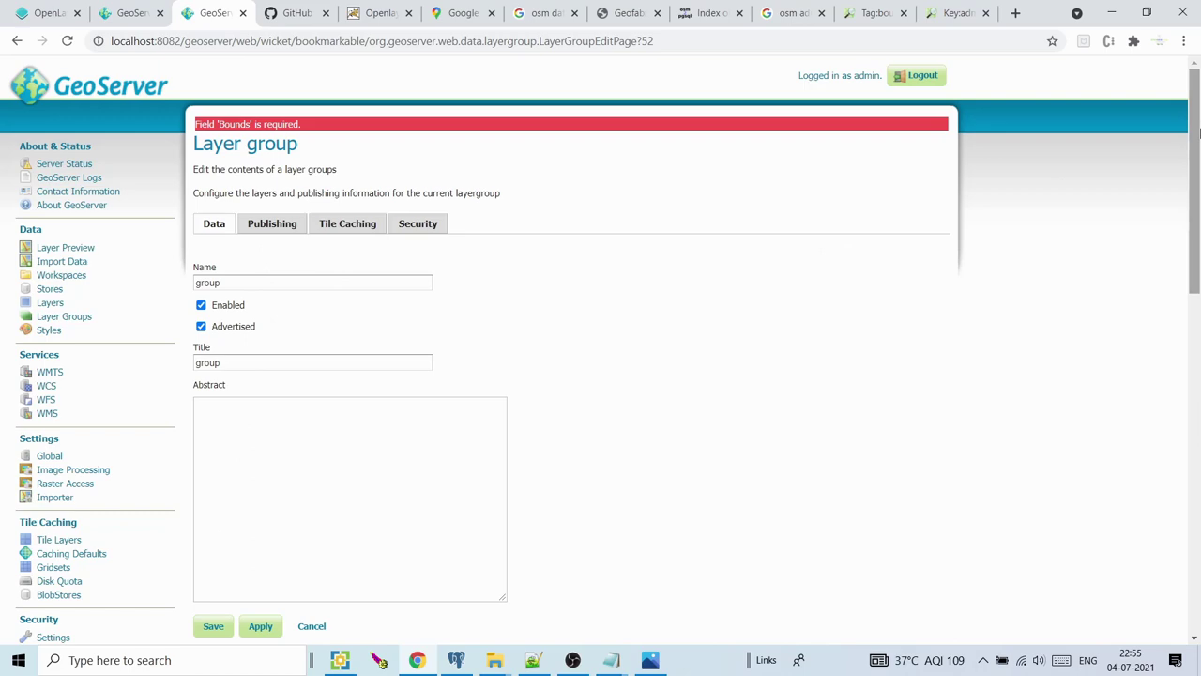
Generate the group's EPSG:3857 bounds from its layers and save the group
scroll(474, 246, down, 5)
click(259, 274)
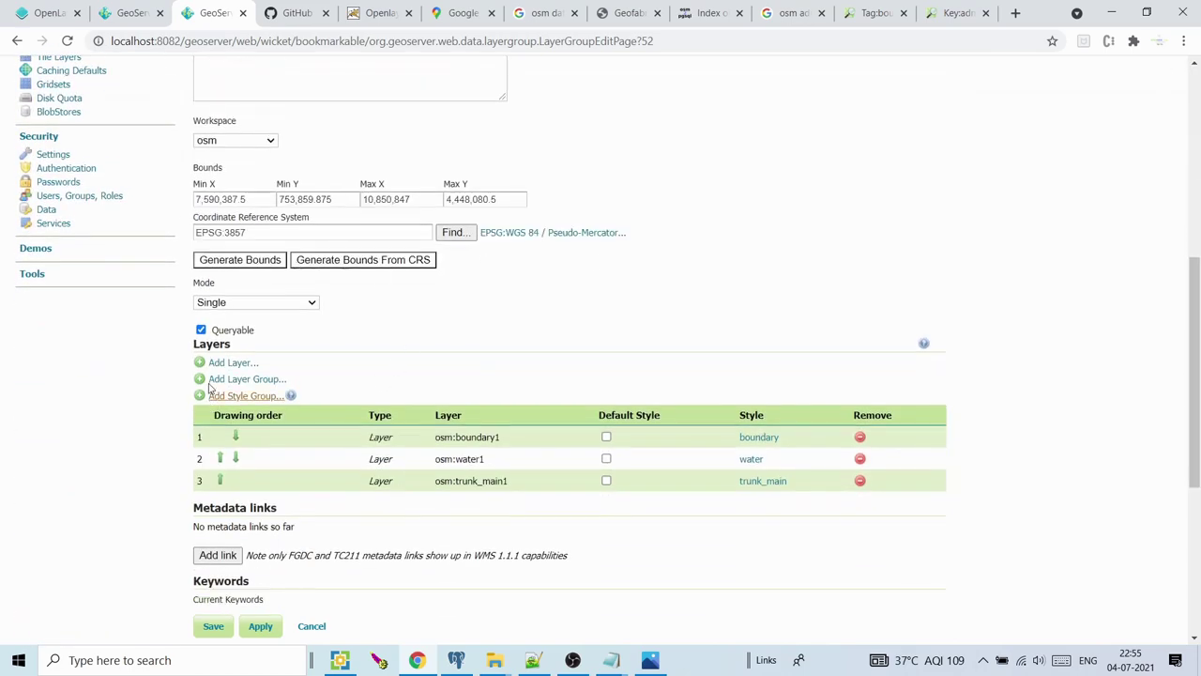
click(214, 626)
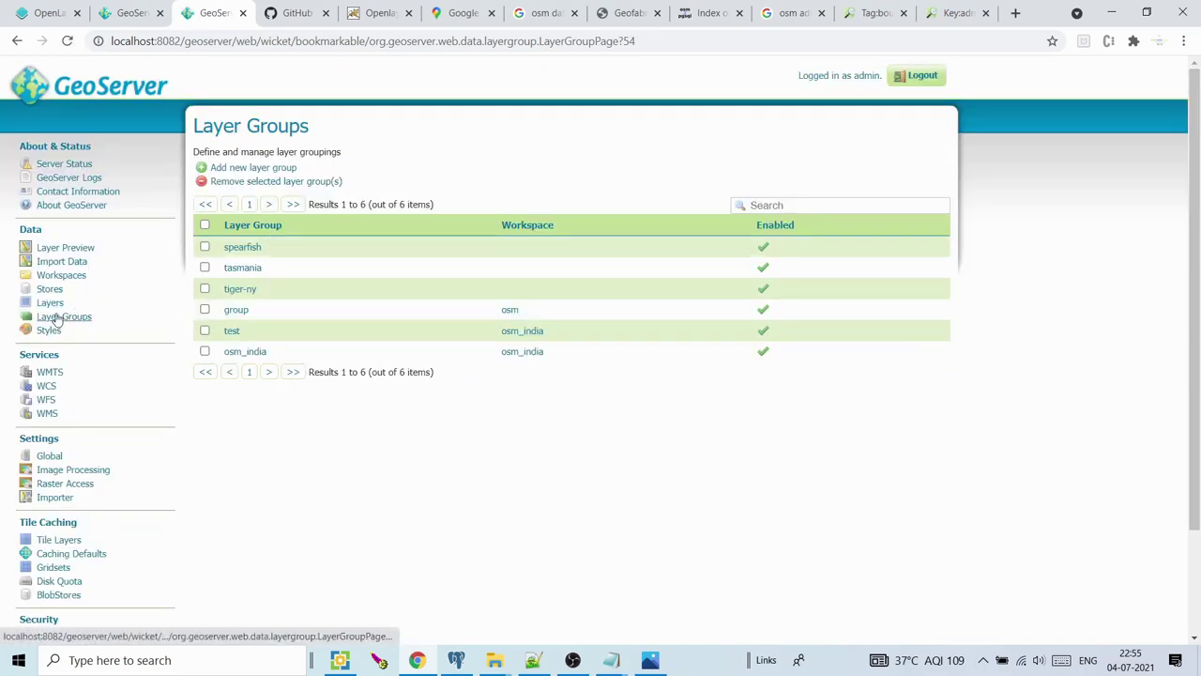
right_click(74, 320)
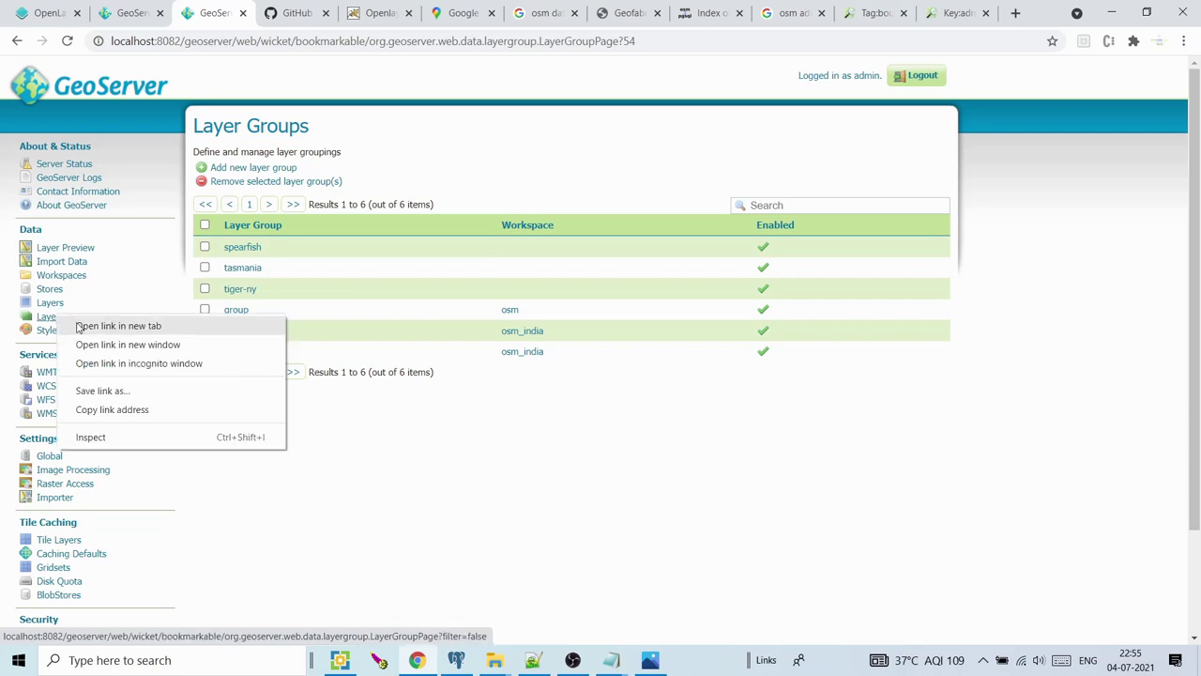
Open Layer Preview and go to page 3 to find the group entry
click(74, 248)
click(74, 248)
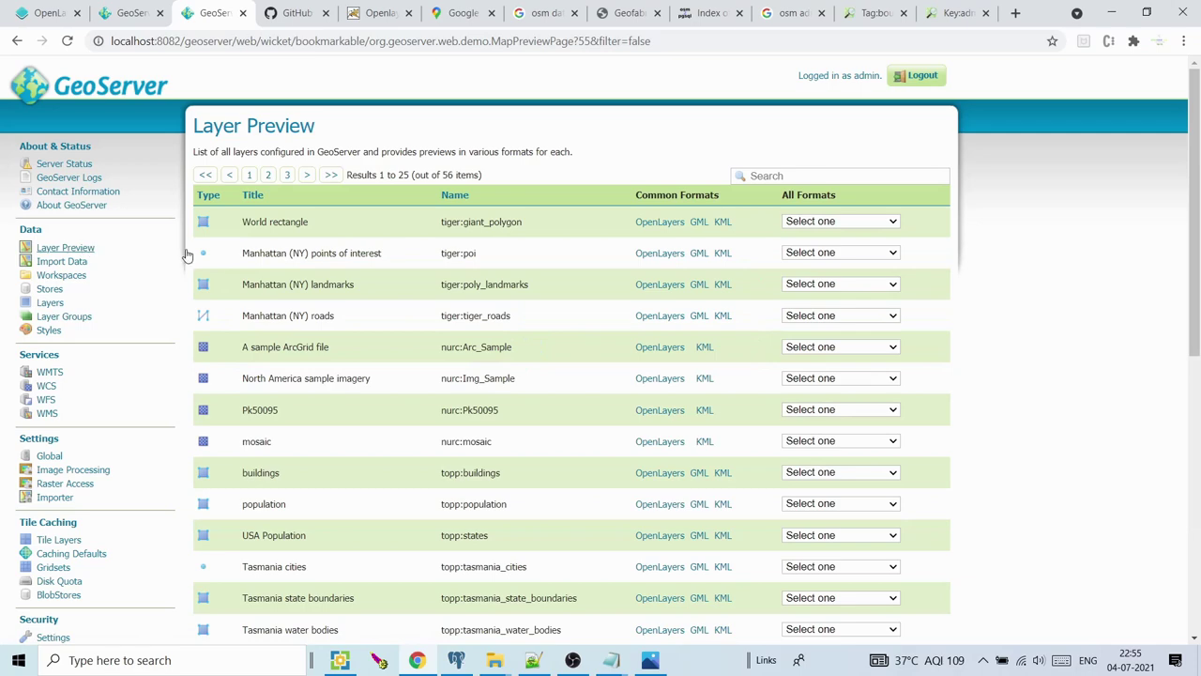
drag(1194, 206, 1194, 482)
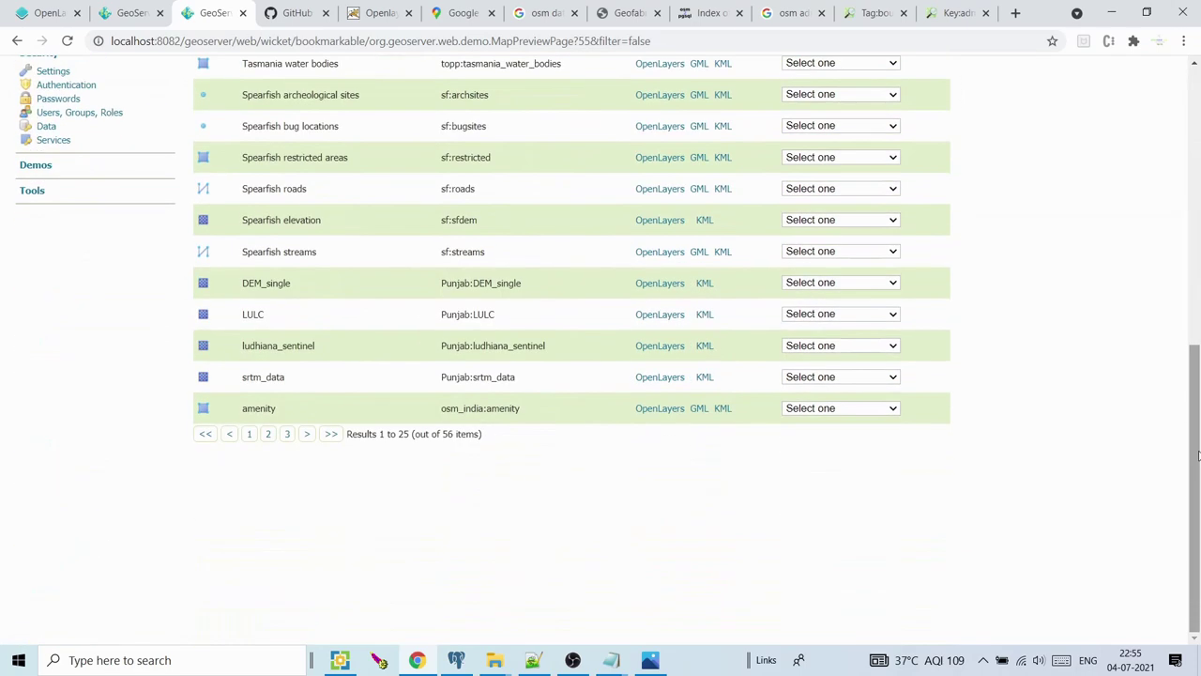
click(287, 434)
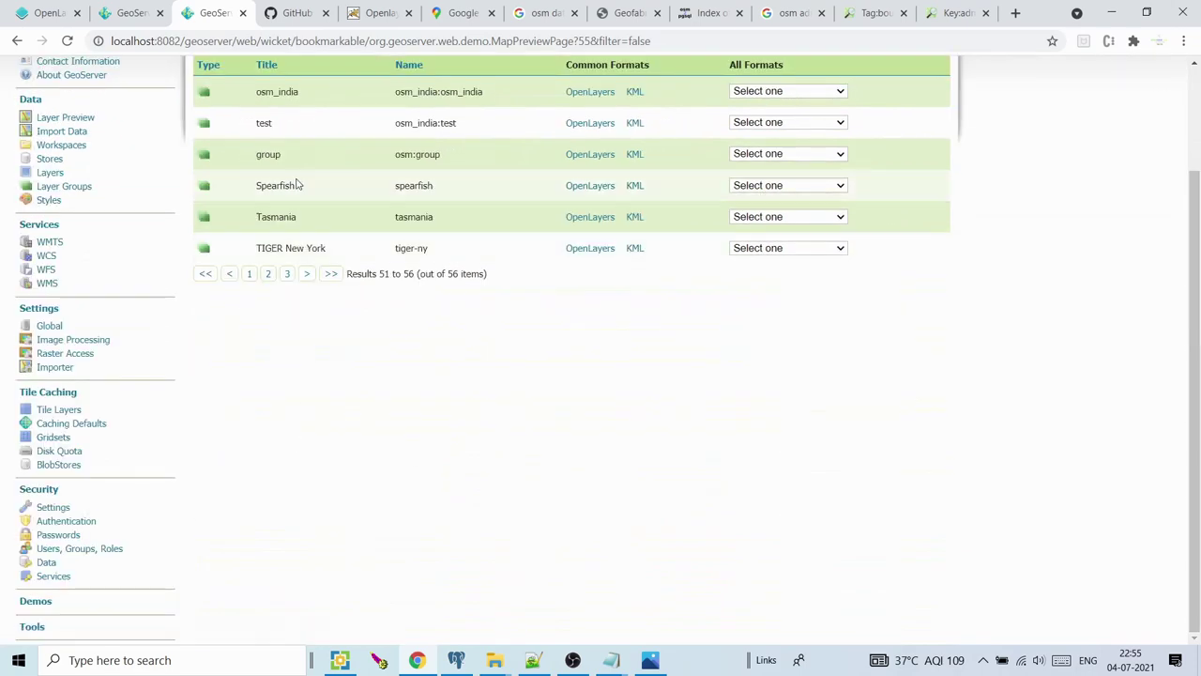
drag(260, 155, 434, 155)
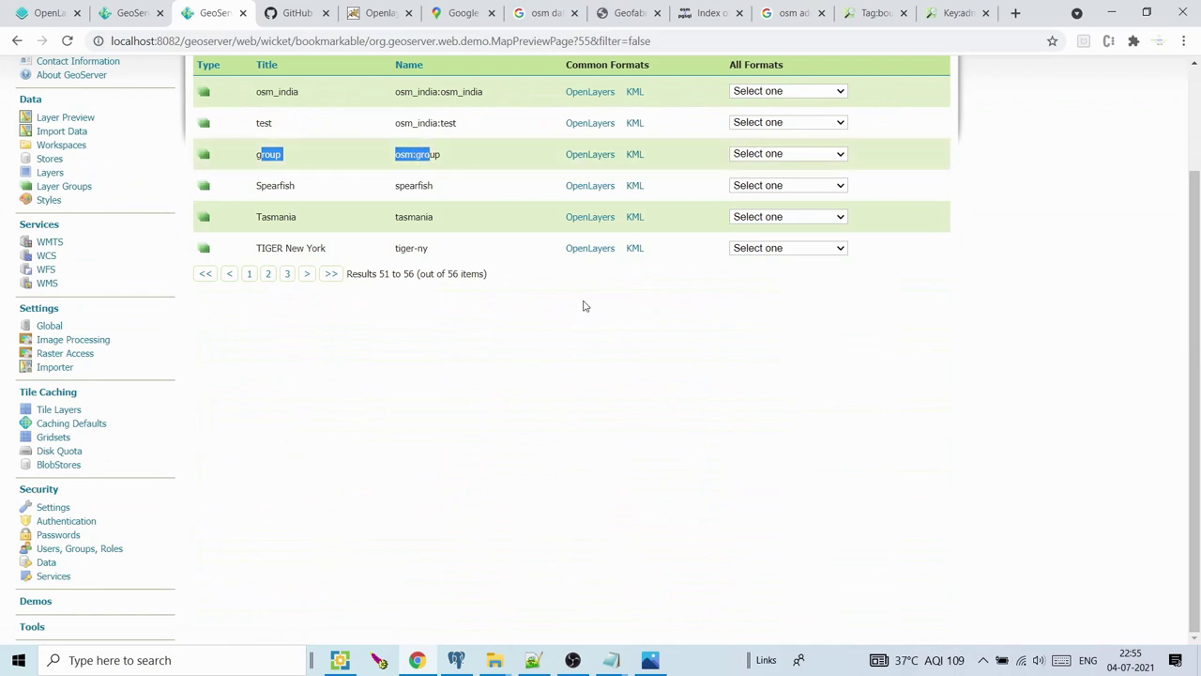
Preview the group layer group as an OpenLayers map of India, zoom in, then close it
click(601, 155)
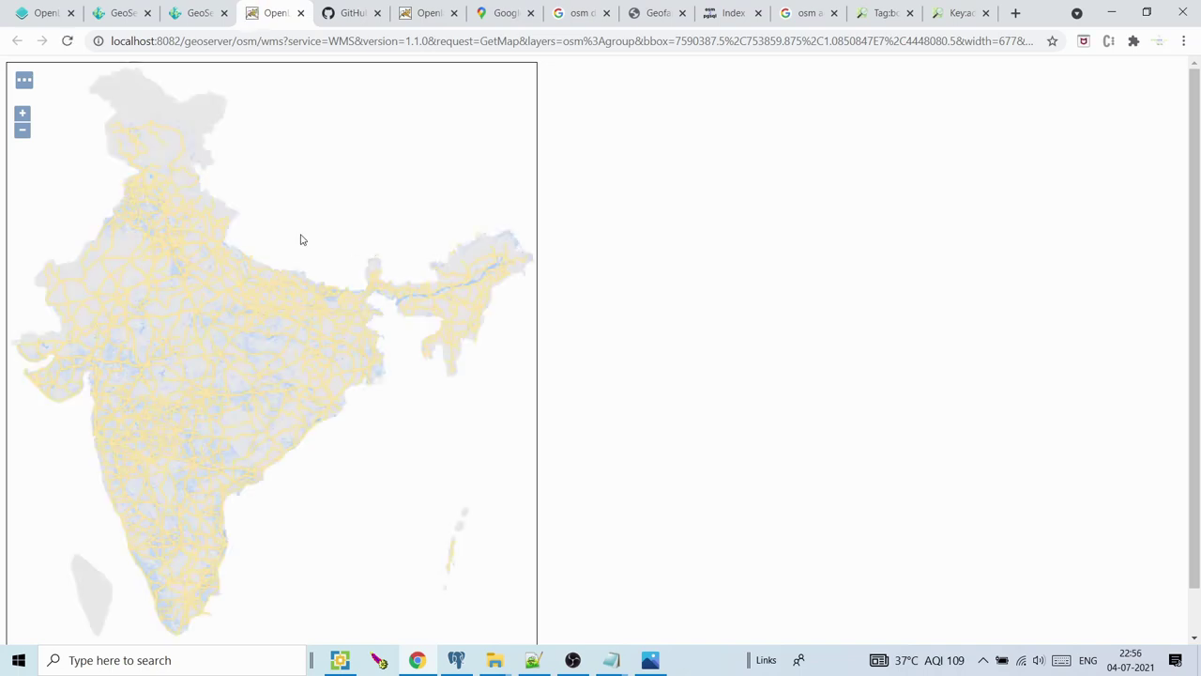
scroll(172, 249, up, 3)
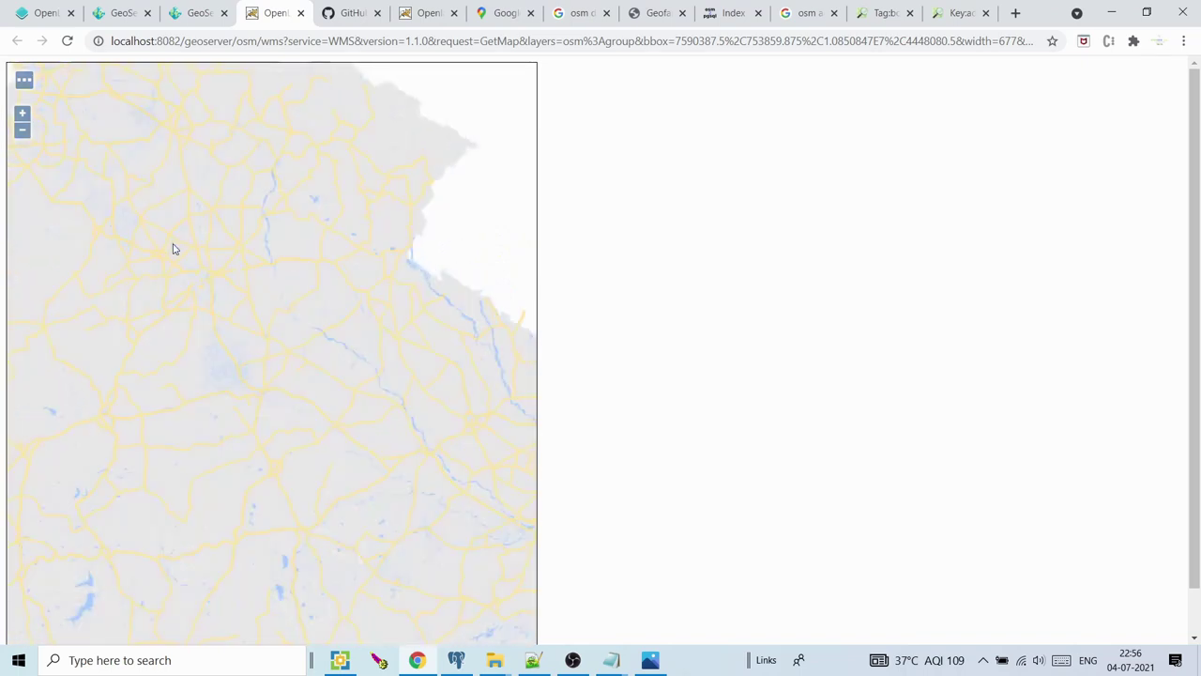
click(301, 13)
click(423, 441)
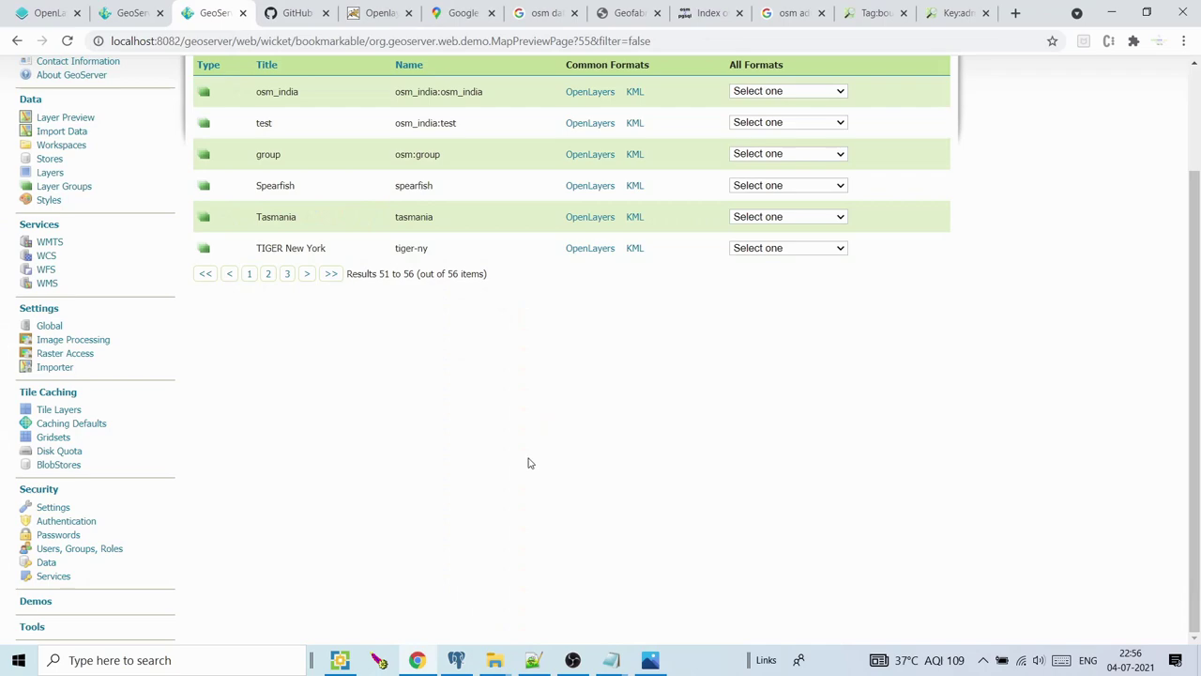
Check the layer.PNG reference in Photos, then open the test layer group from Layer Groups
click(650, 663)
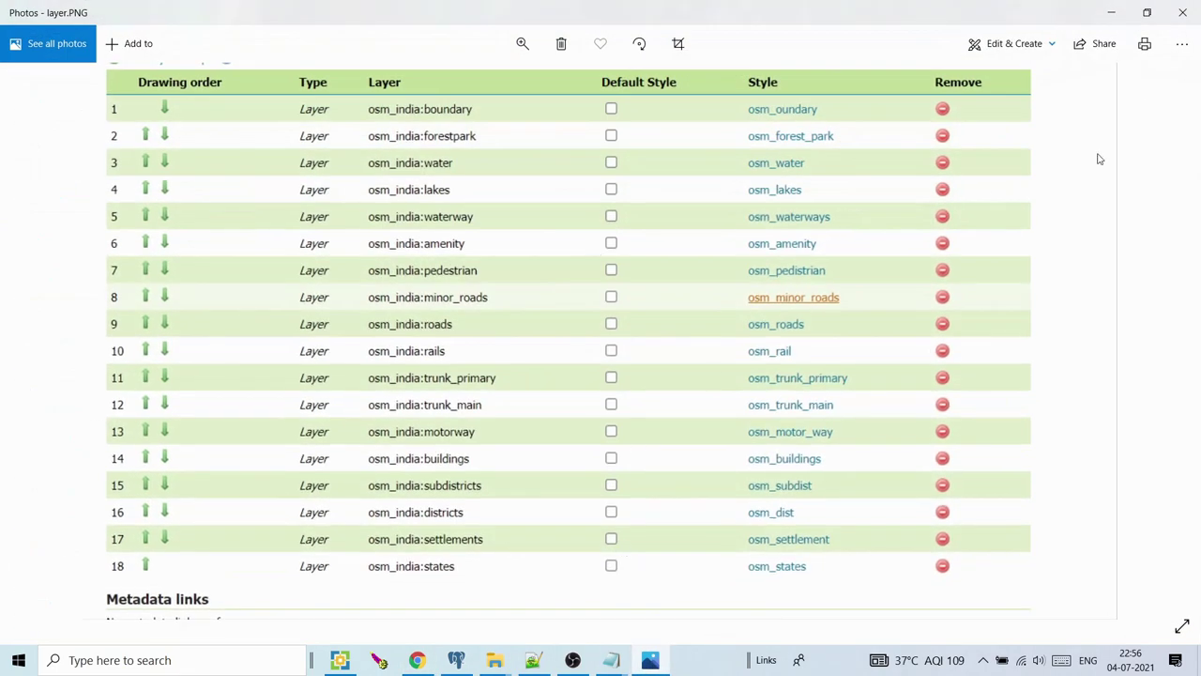
click(1112, 15)
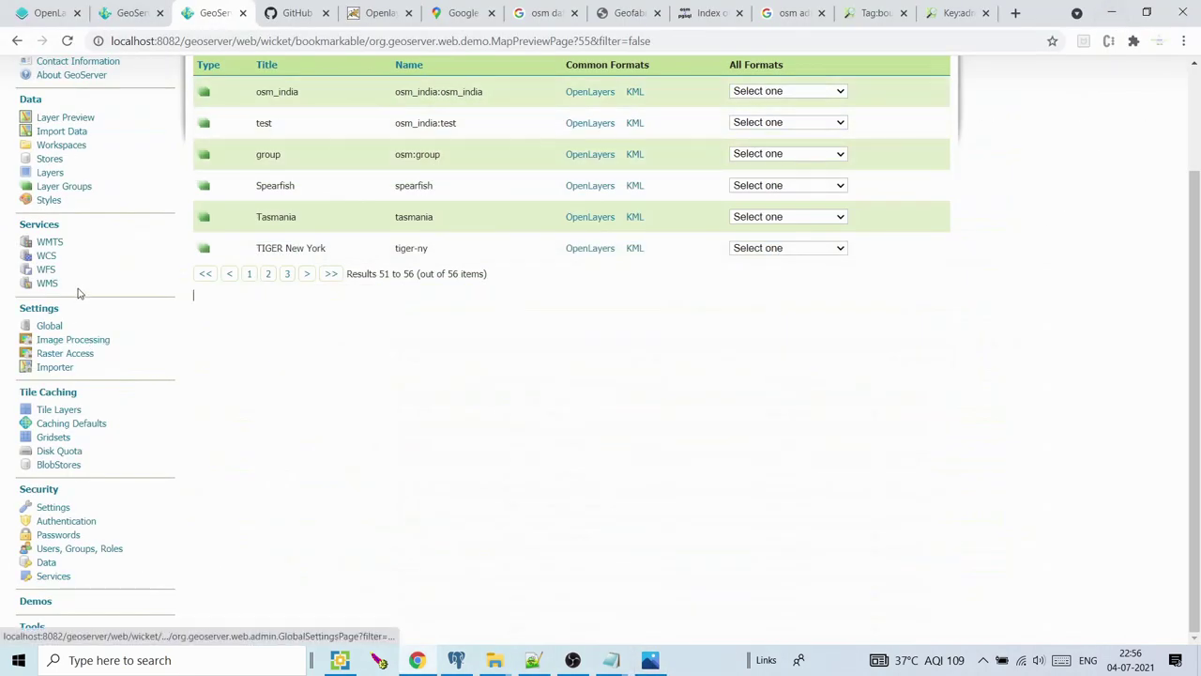
click(64, 191)
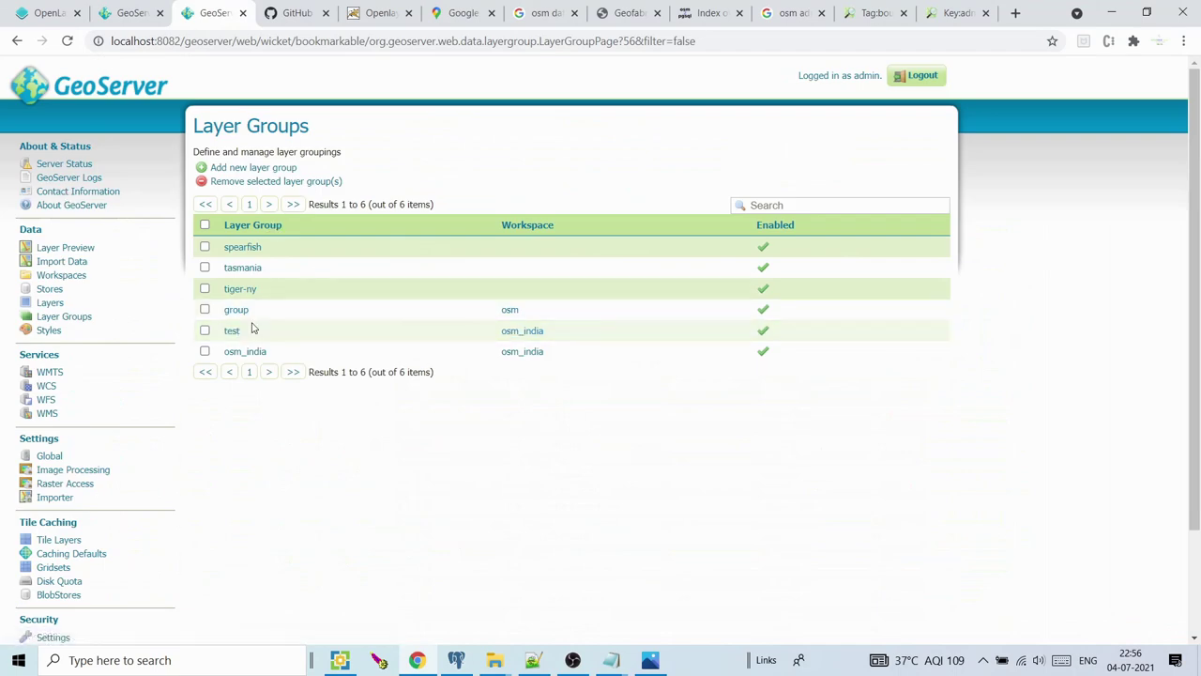
click(232, 332)
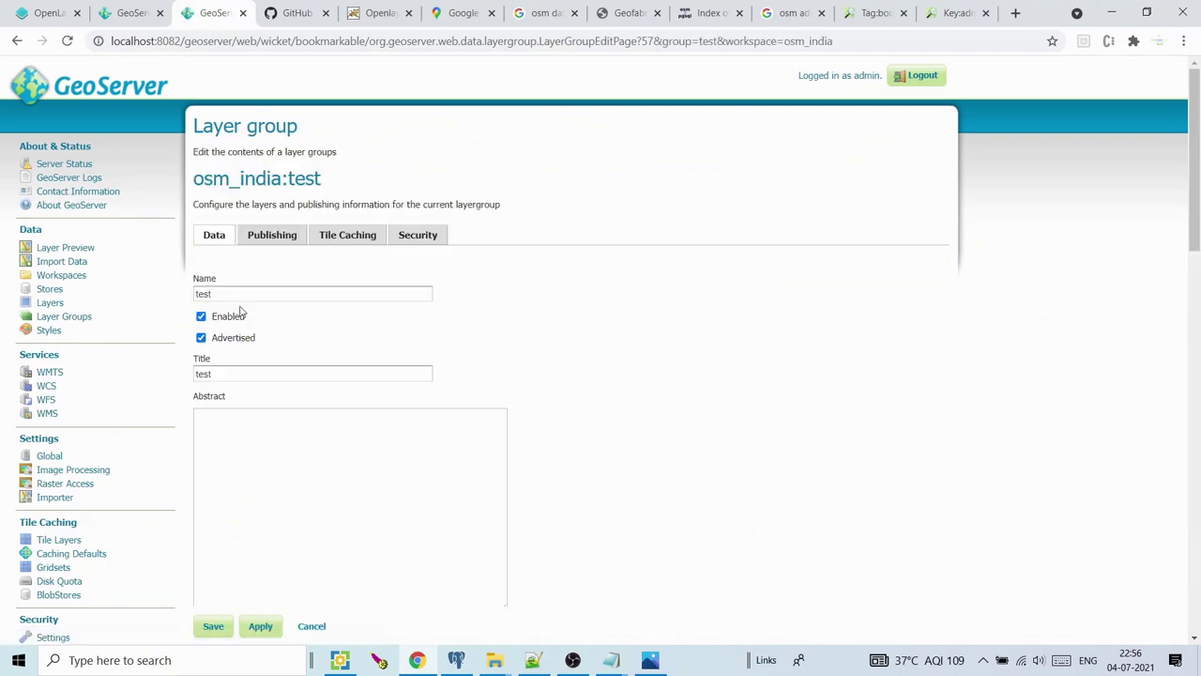
View the test group's Tile Caching settings, keeping the cached layer enabled, and scroll to its gridsets
mouse_move(1194, 191)
mouse_down()
mouse_move(1198, 549)
mouse_move(1198, 189)
mouse_up()
click(353, 236)
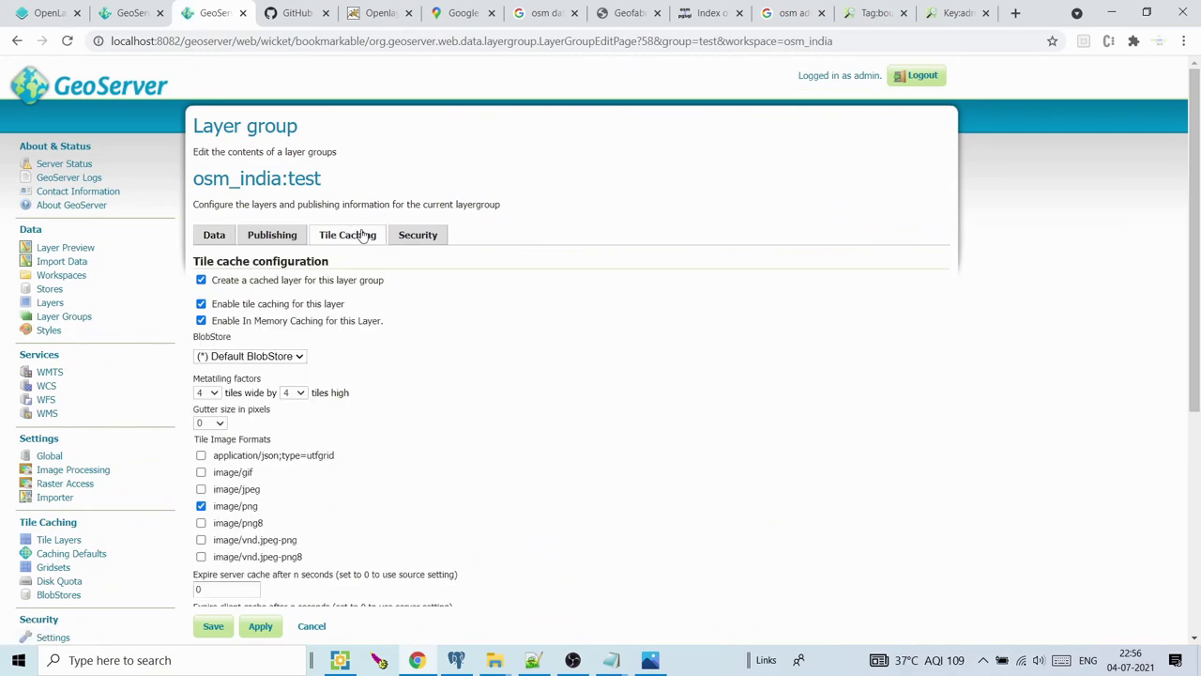
drag(1197, 150, 1197, 218)
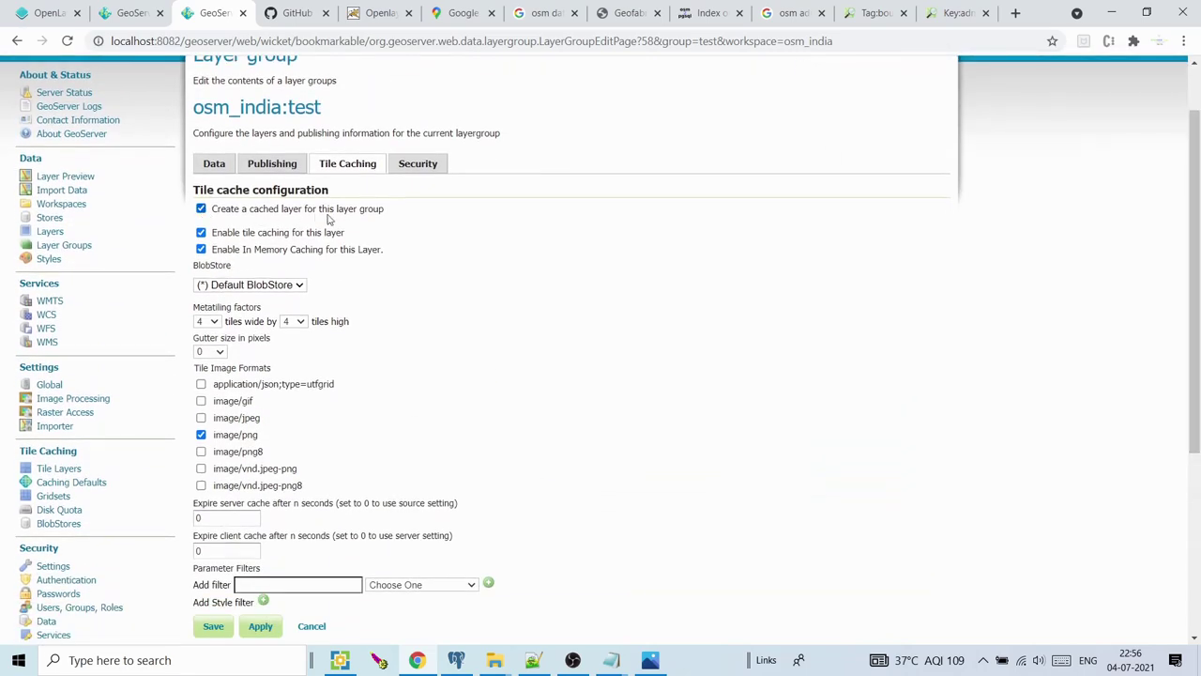
click(200, 208)
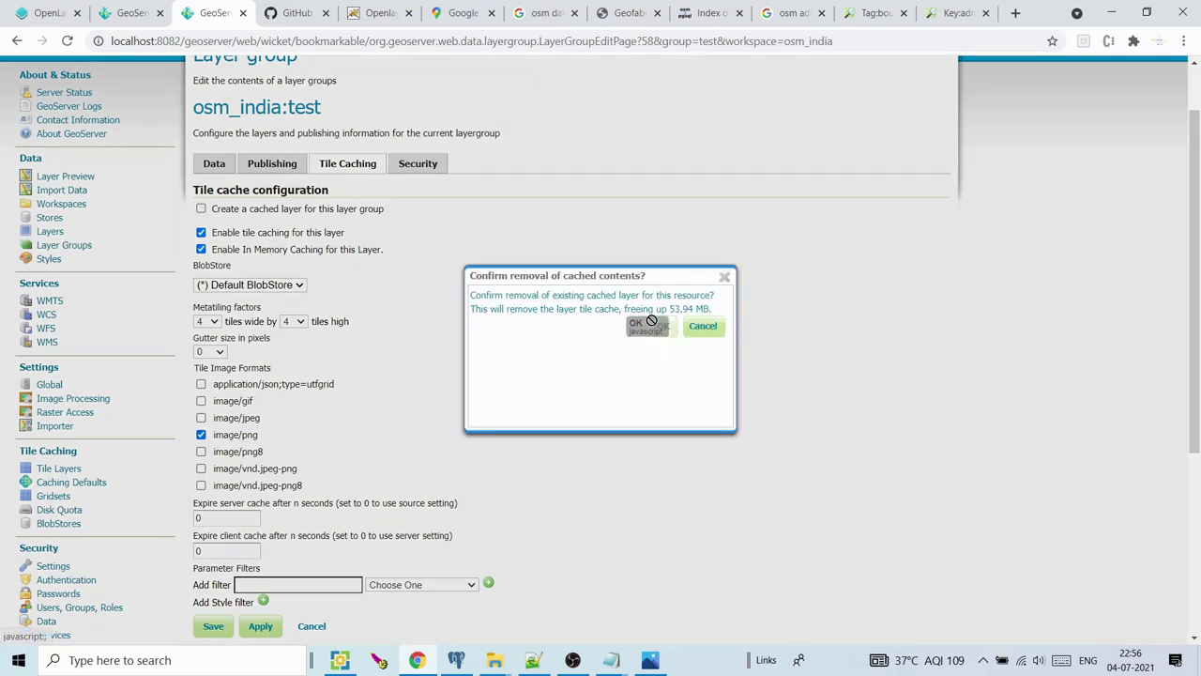
click(703, 327)
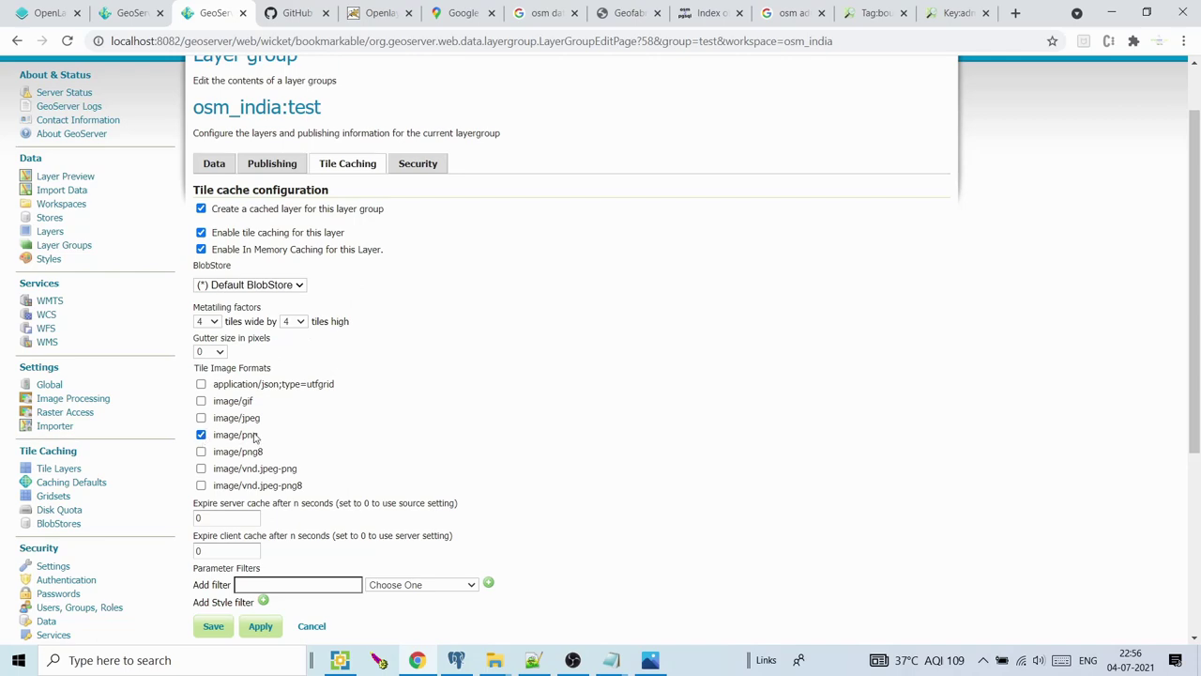
scroll(900, 319, down, 3)
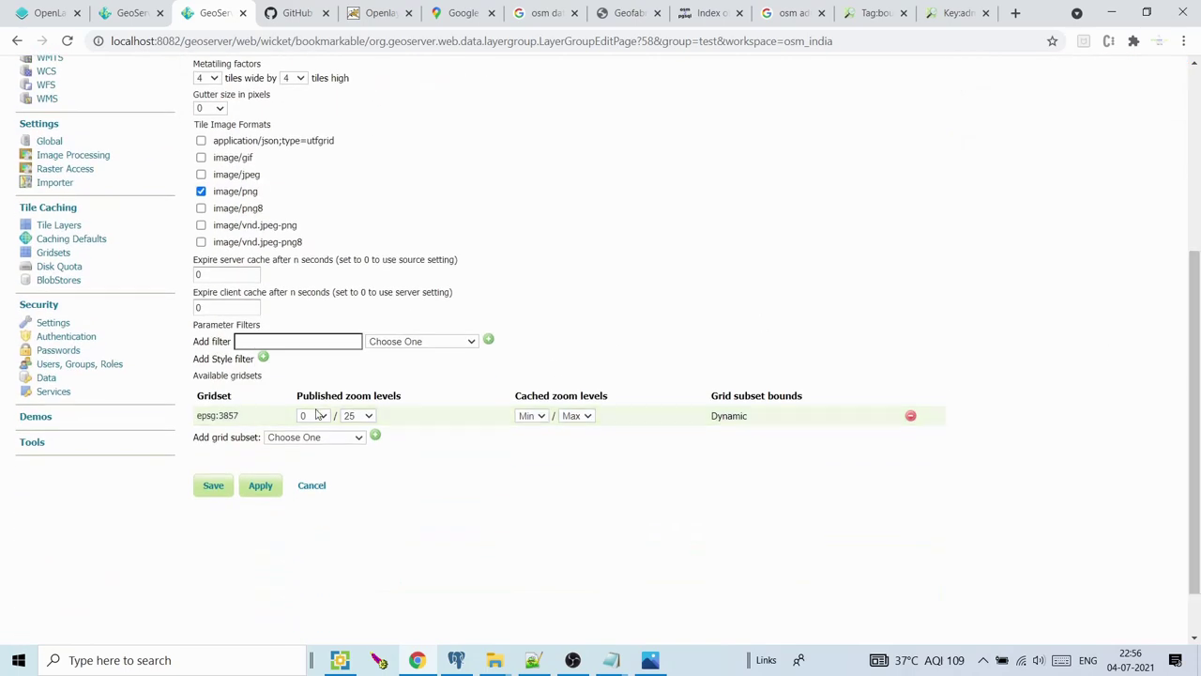
Remove the epsg:3857 gridset from the test group's caching and go to the Gridsets page
click(910, 416)
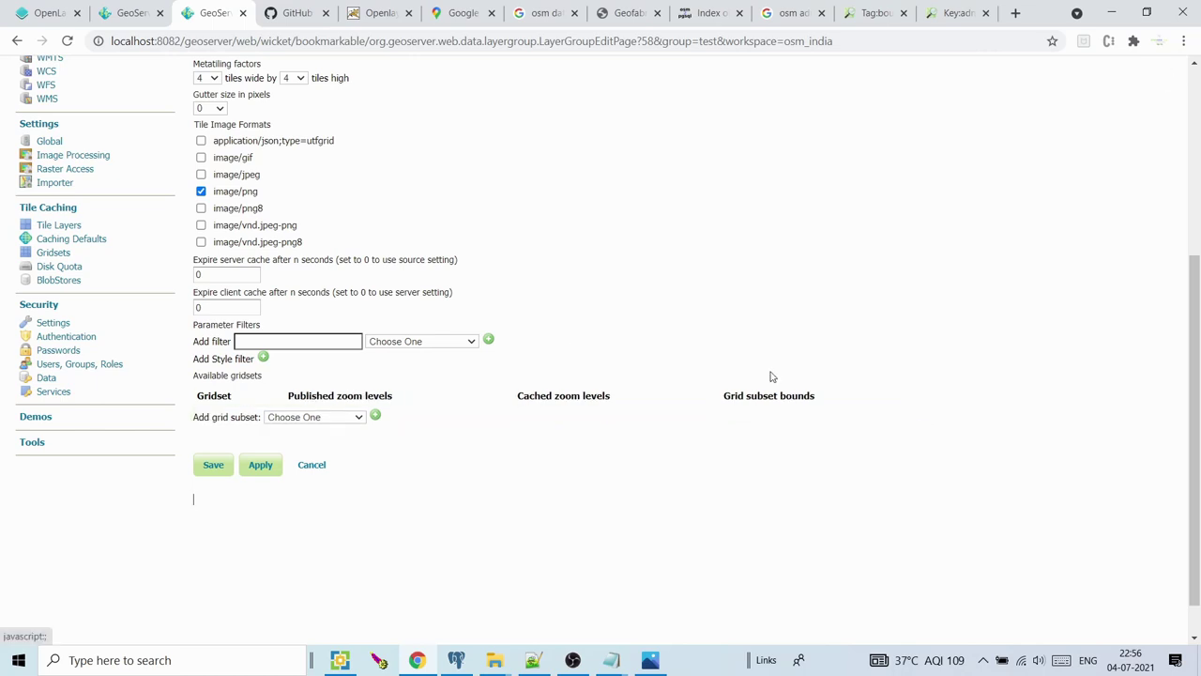
click(345, 417)
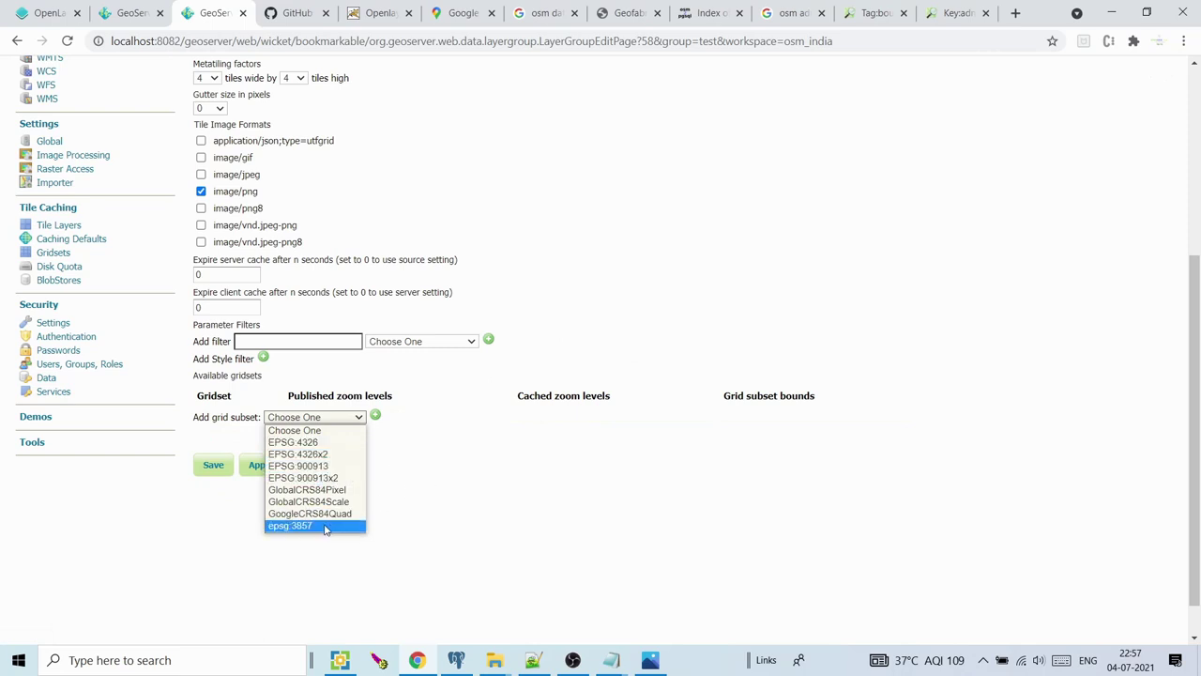
click(426, 522)
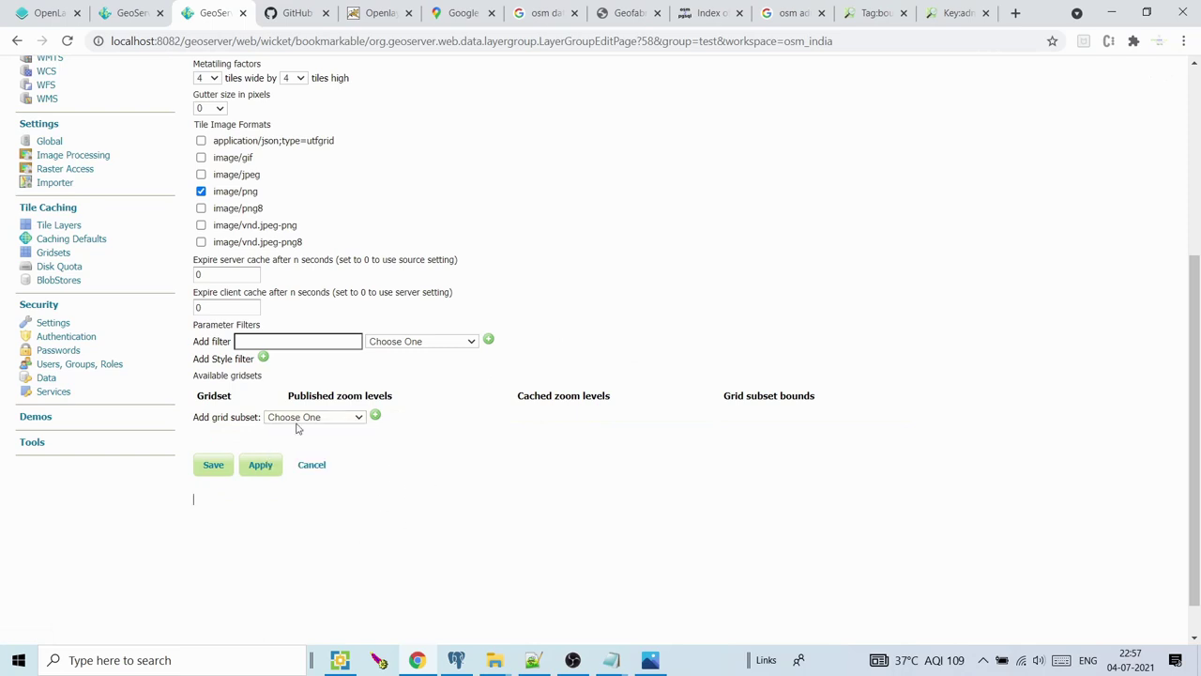
click(57, 255)
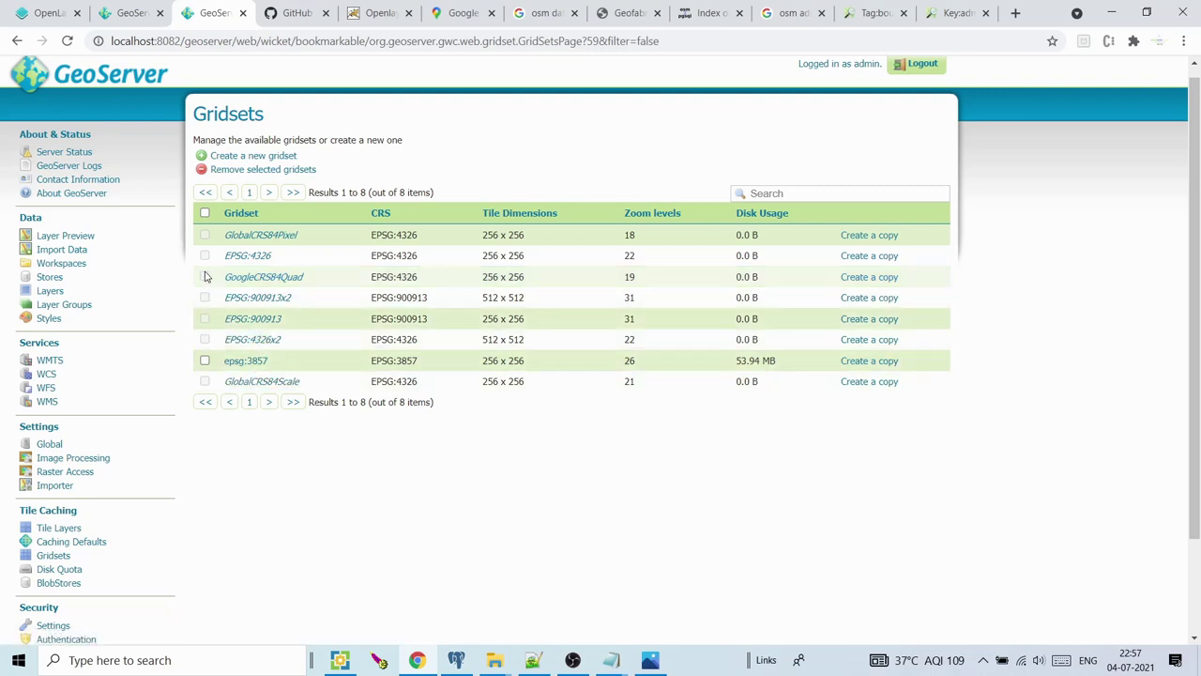
Begin a new gridset from the Gridsets page, with the cursor in its Name field
click(205, 361)
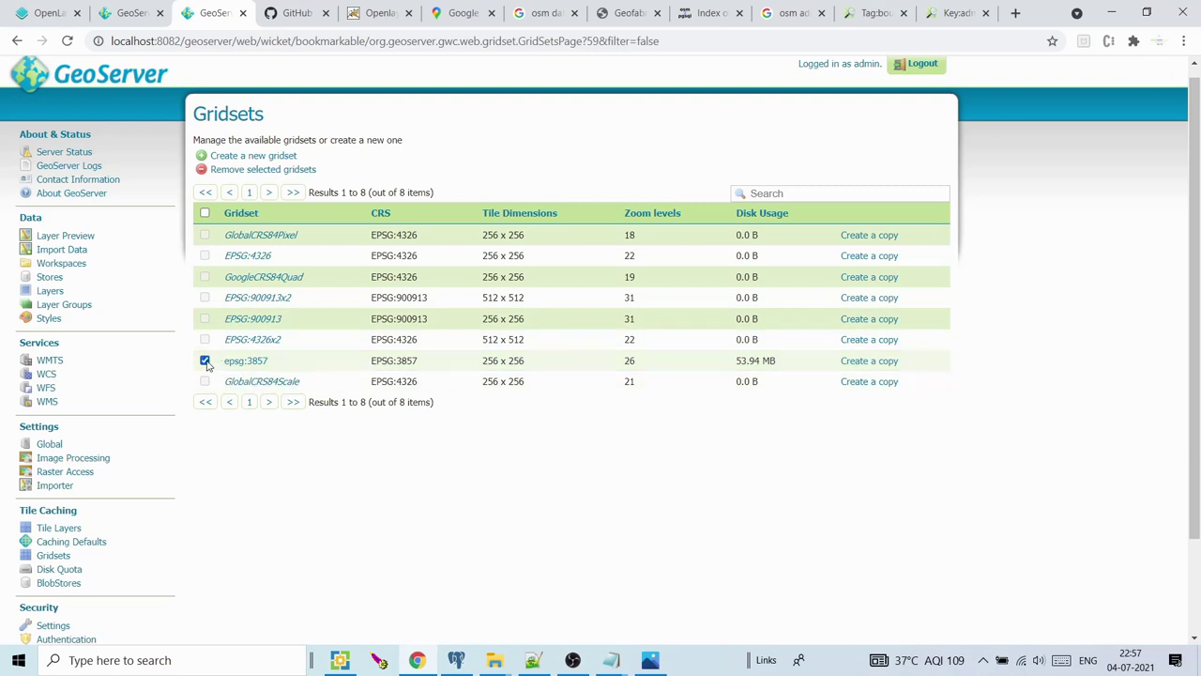
click(272, 464)
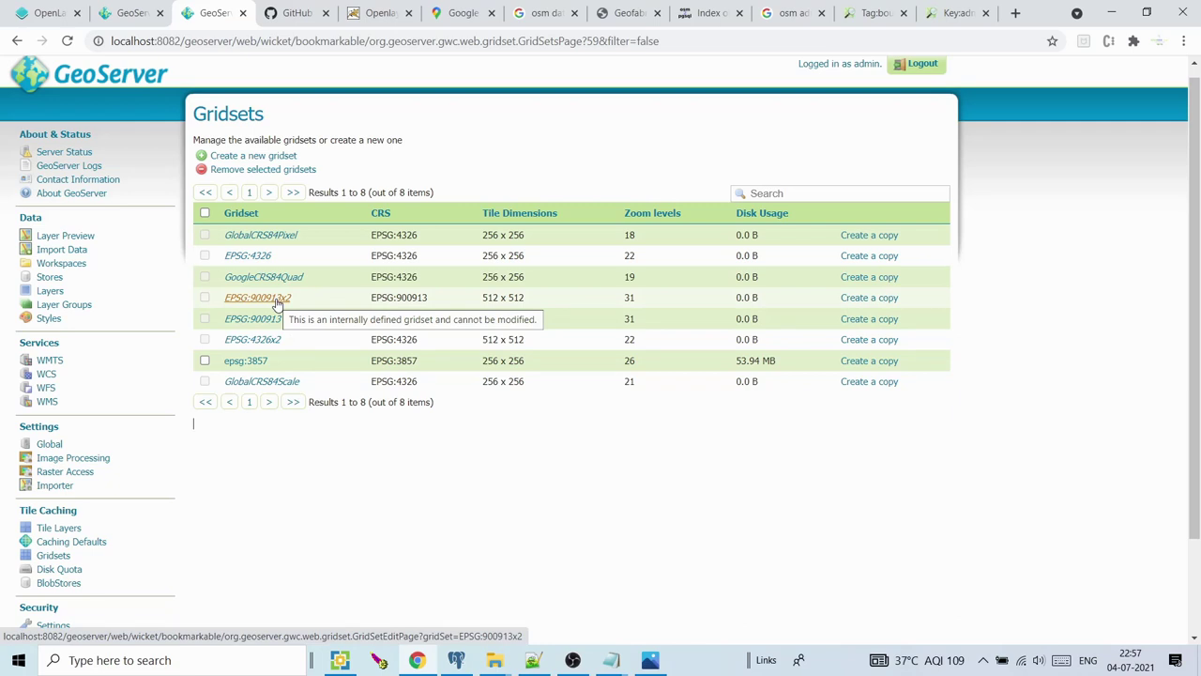
click(256, 159)
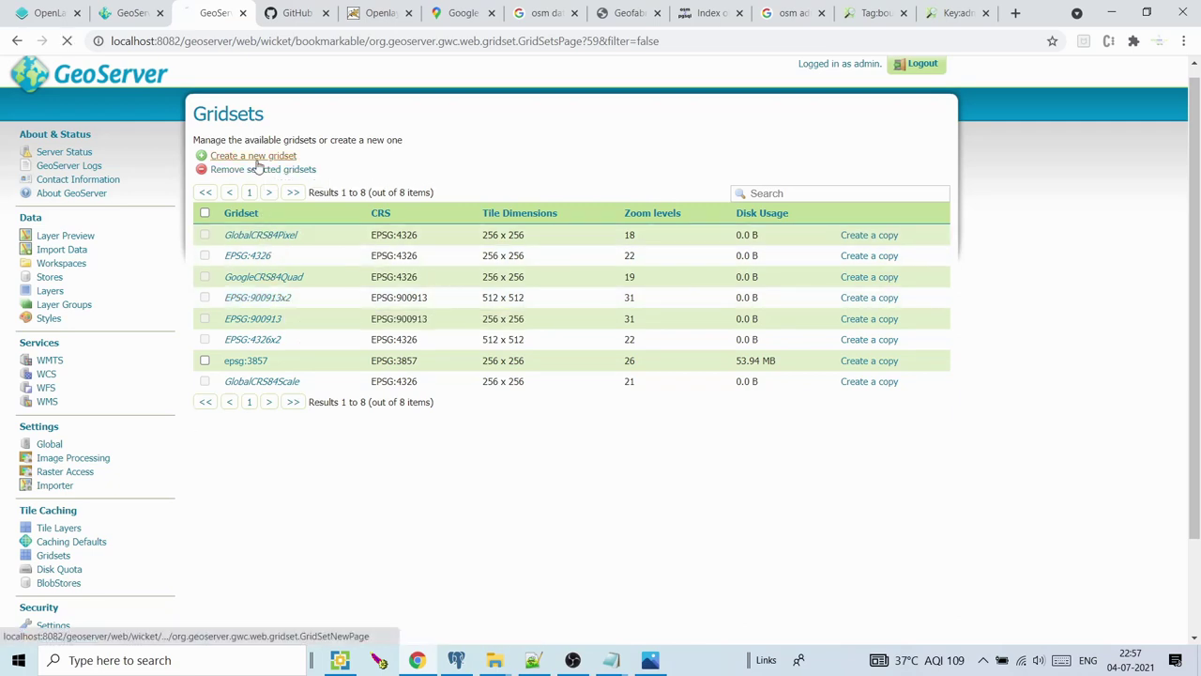
click(238, 194)
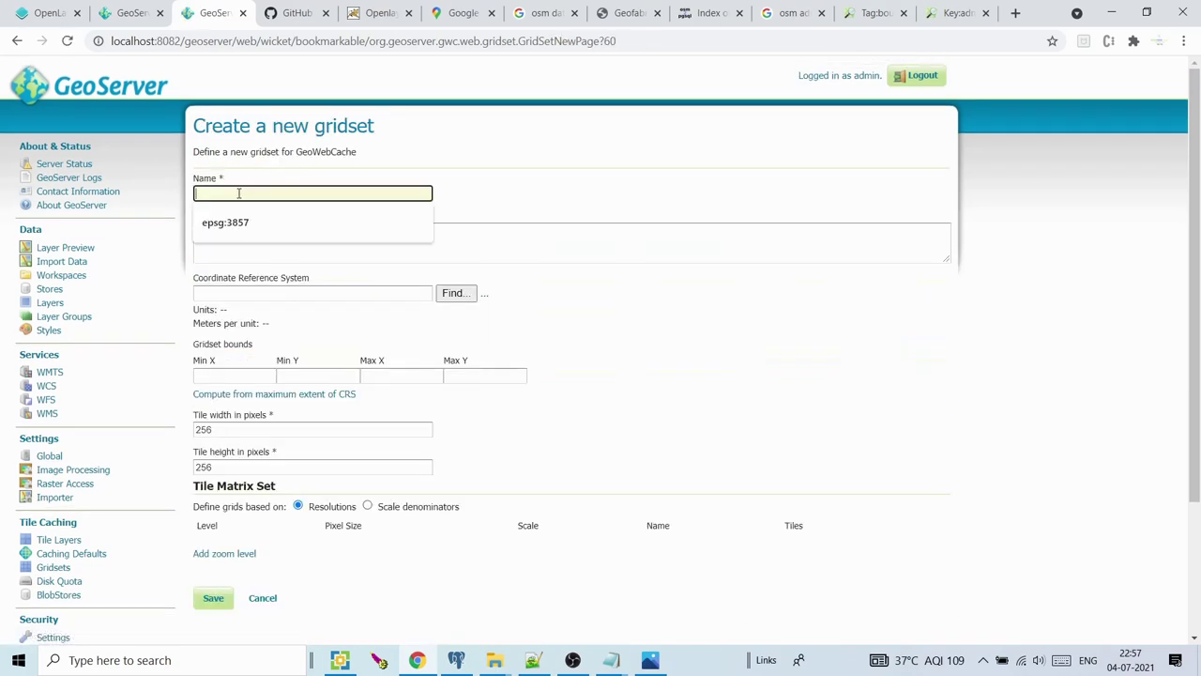
Name the gridset 3857, pick EPSG:3857 WGS 84 / Pseudo-Mercator, and compute bounds from its extent
text(3857)
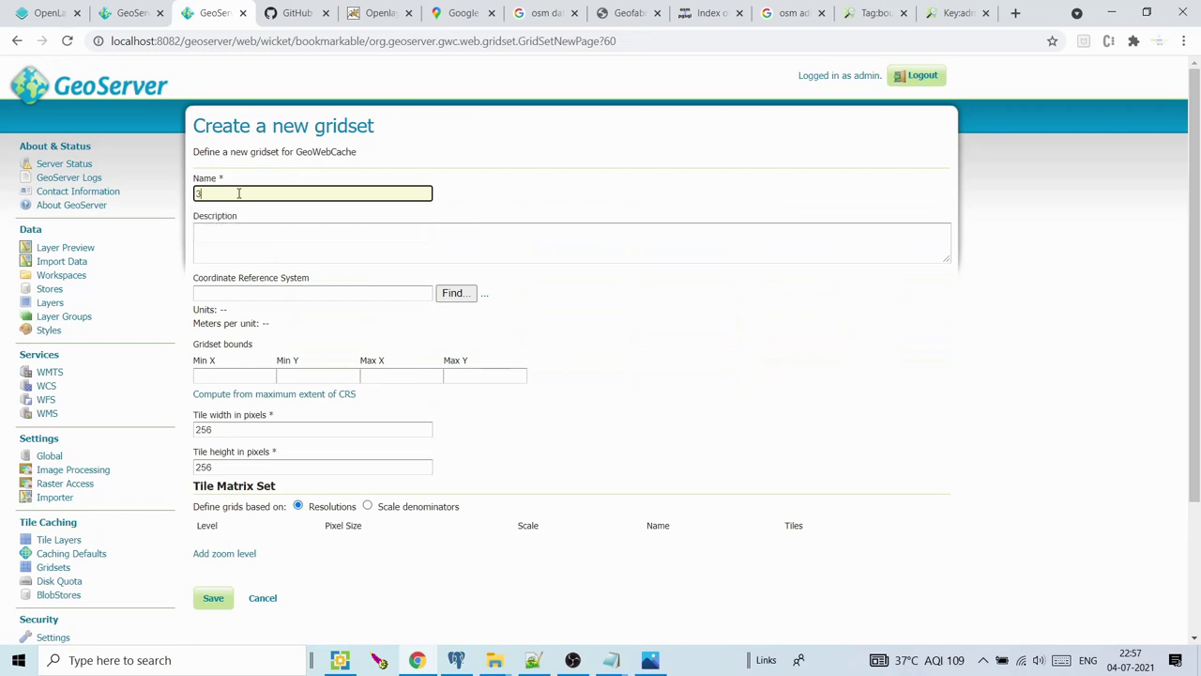
click(264, 293)
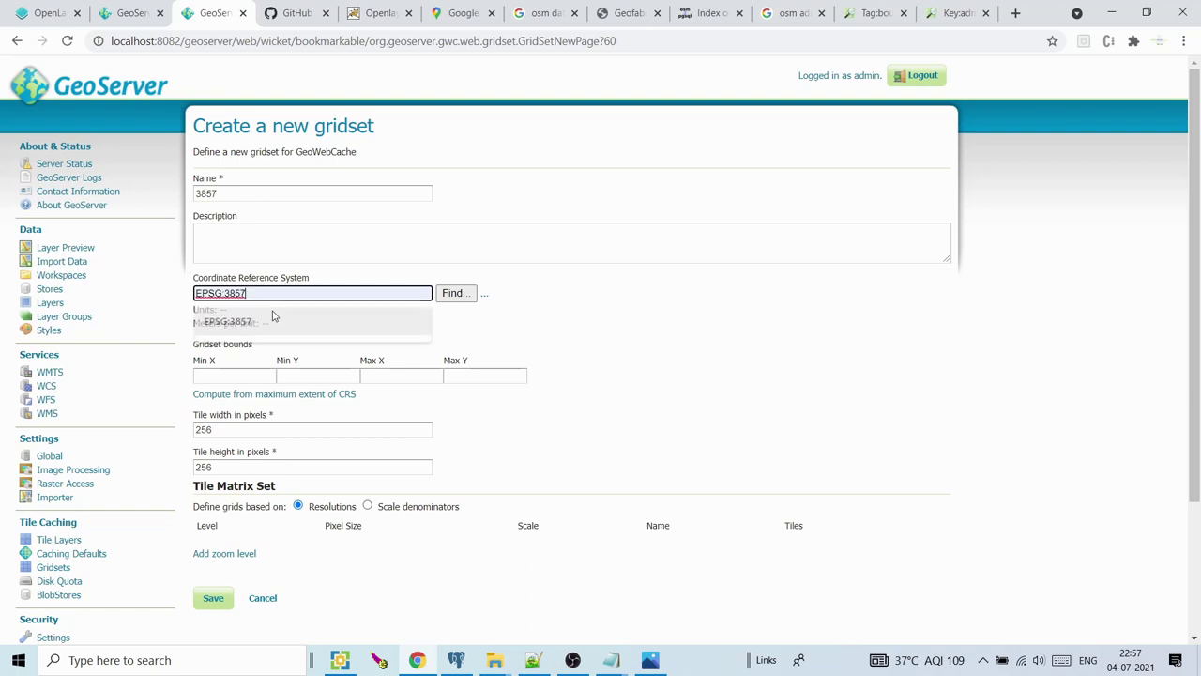
click(274, 316)
click(453, 292)
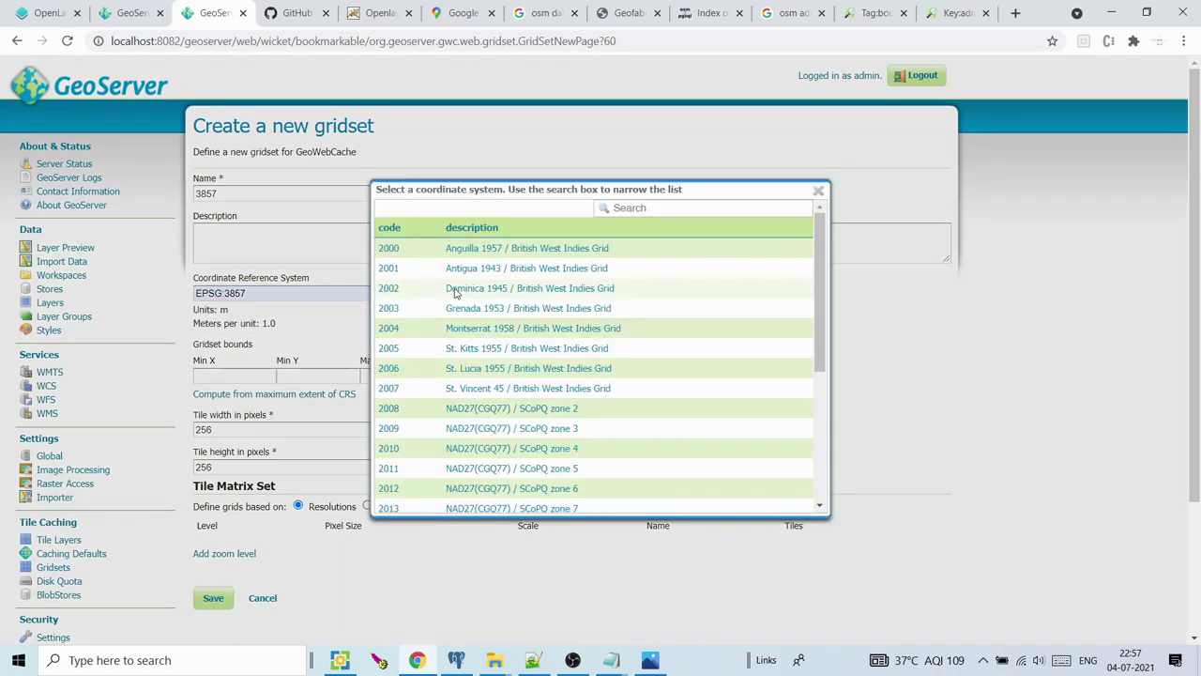
click(647, 207)
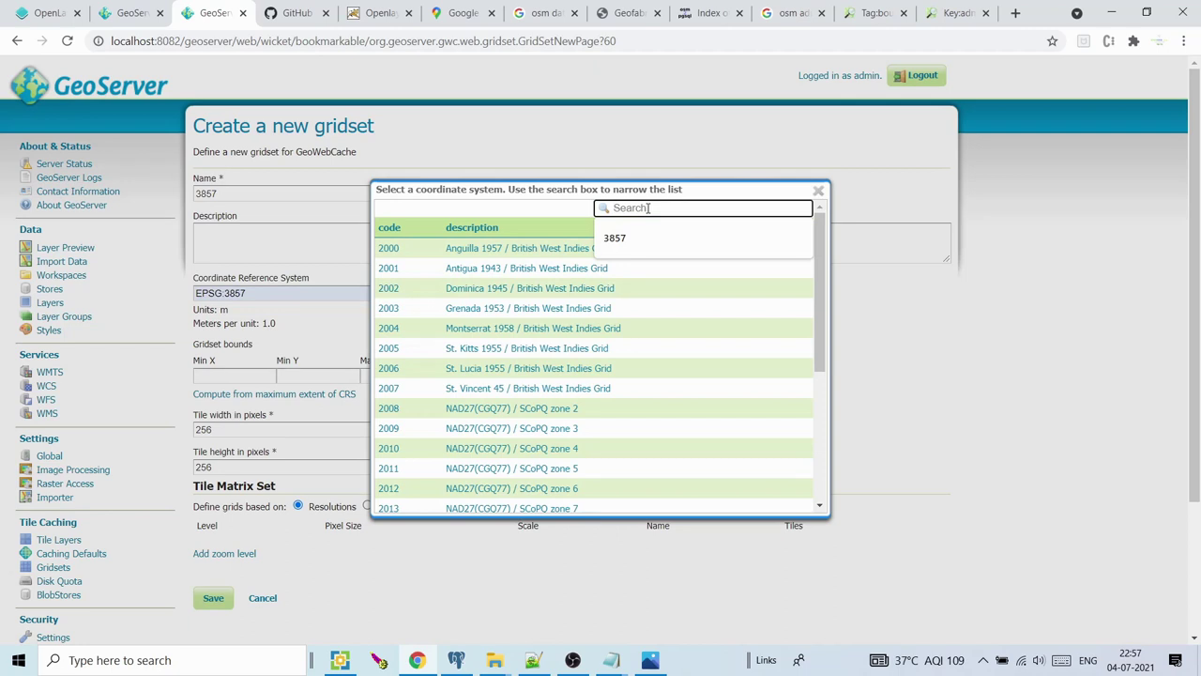
click(620, 239)
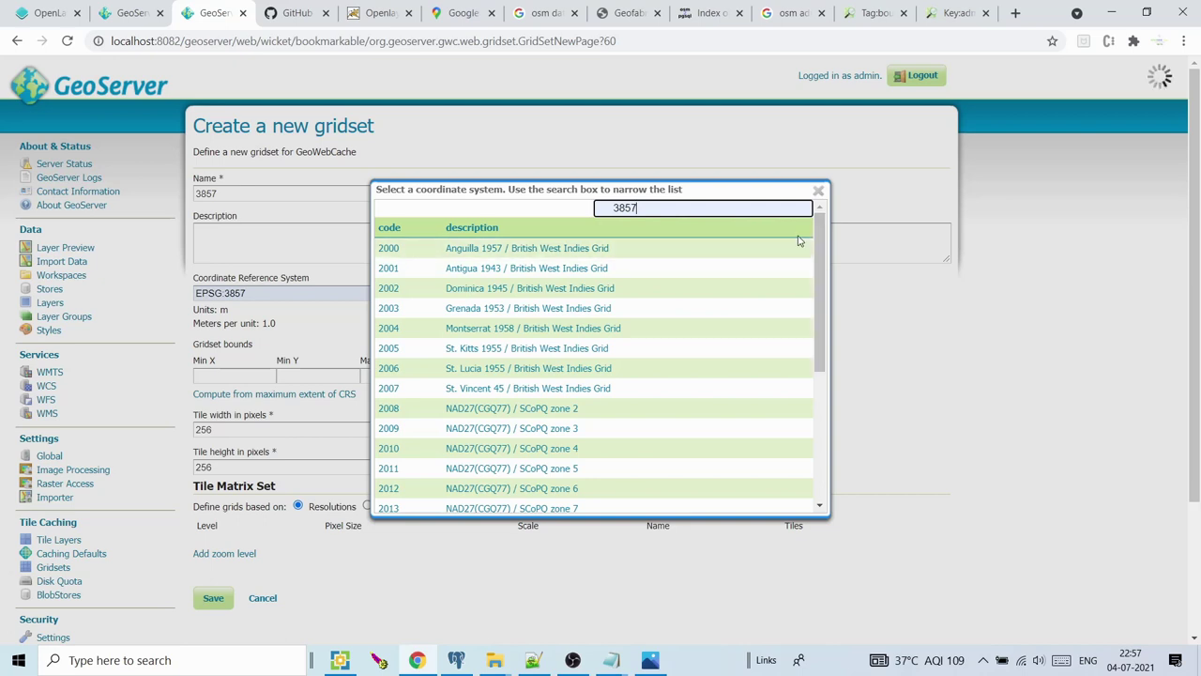
key(Return)
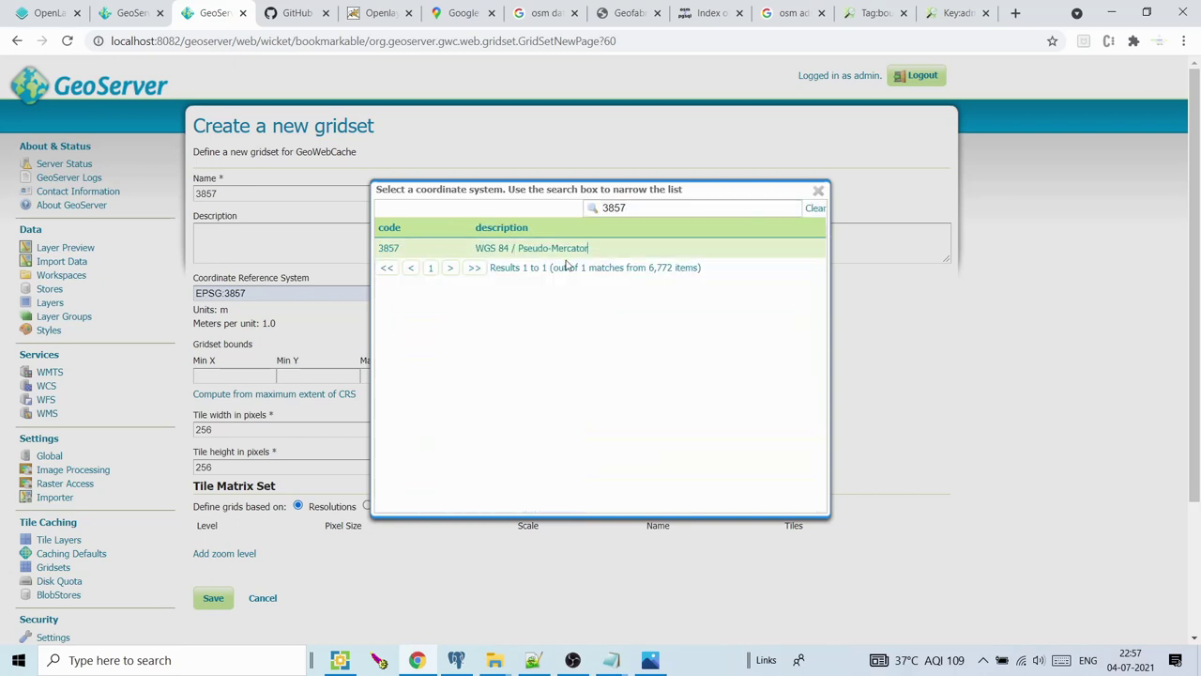
click(389, 248)
click(235, 394)
scroll(1184, 222, down, 2)
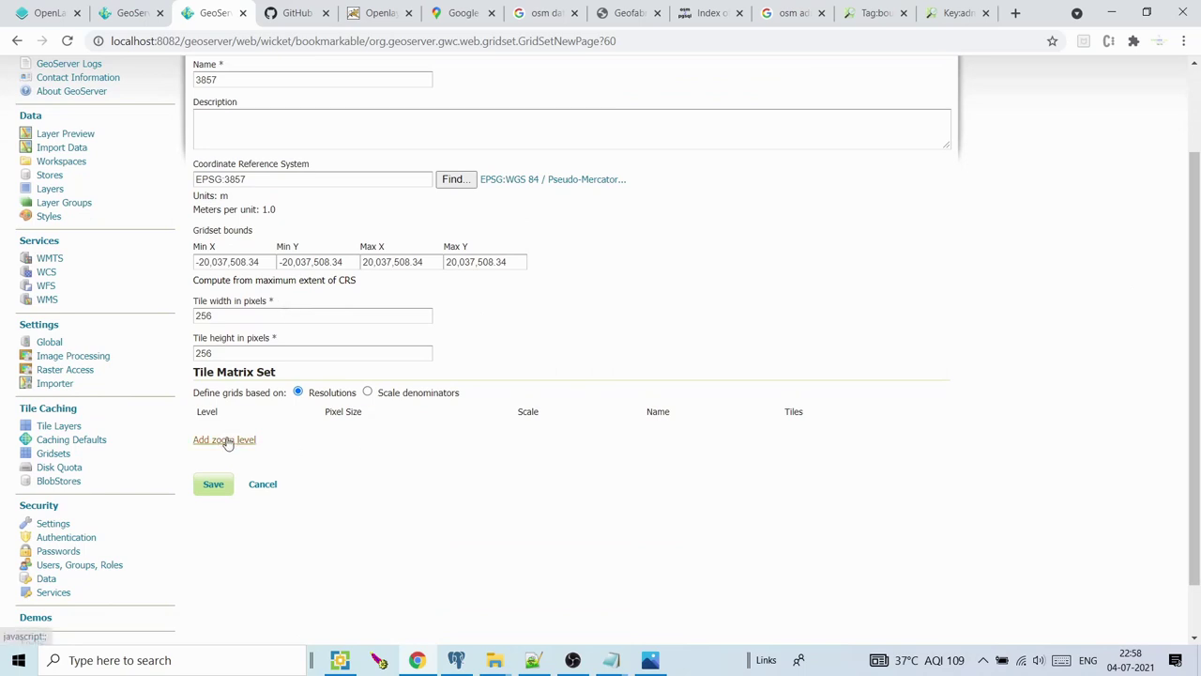
Define the tile matrix by scale denominators and add zoom levels 0 through 14
click(367, 393)
click(233, 440)
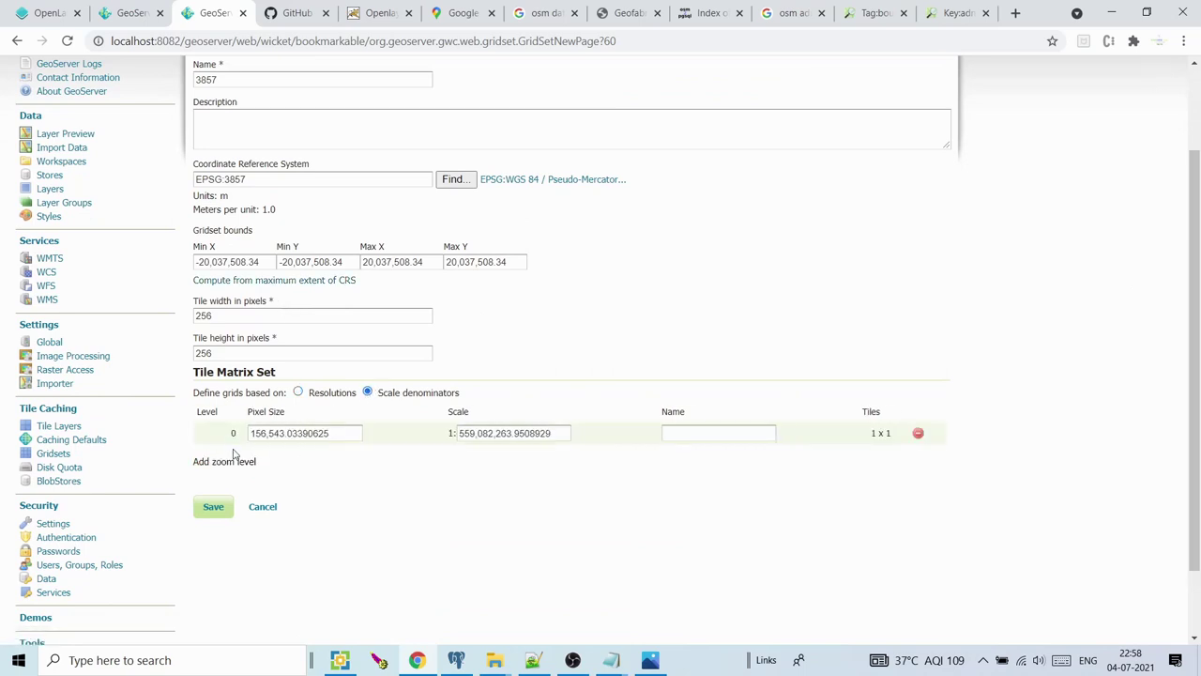
click(233, 461)
click(235, 484)
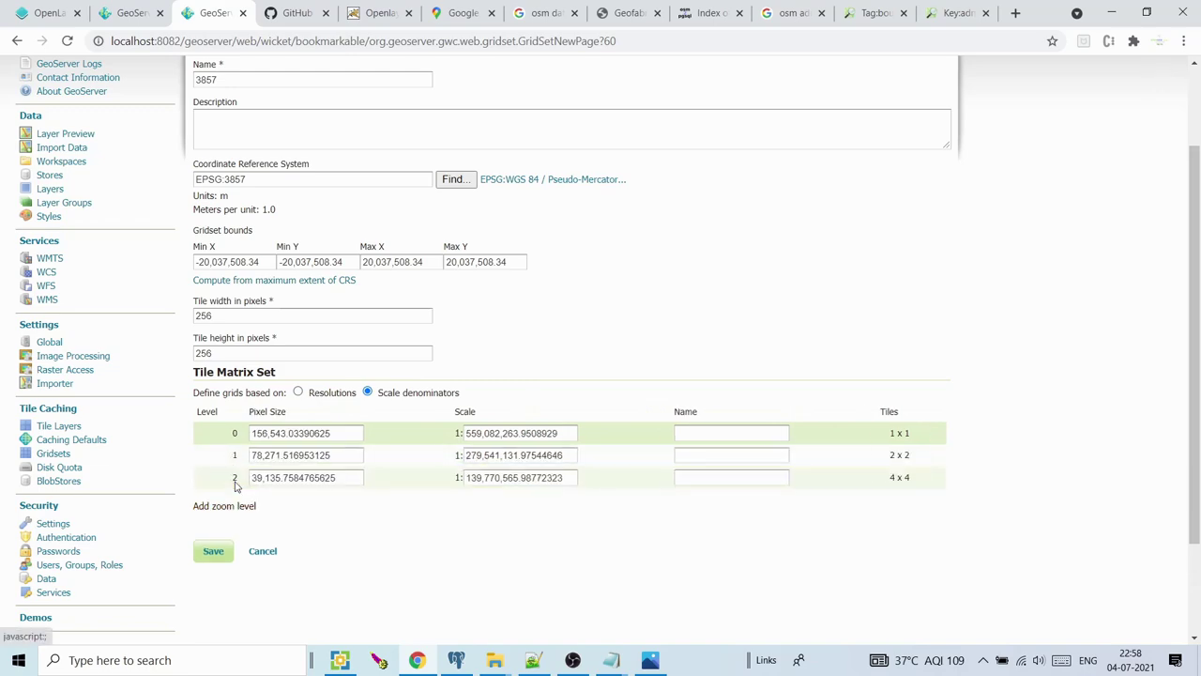
click(235, 507)
scroll(1198, 147, up, 2)
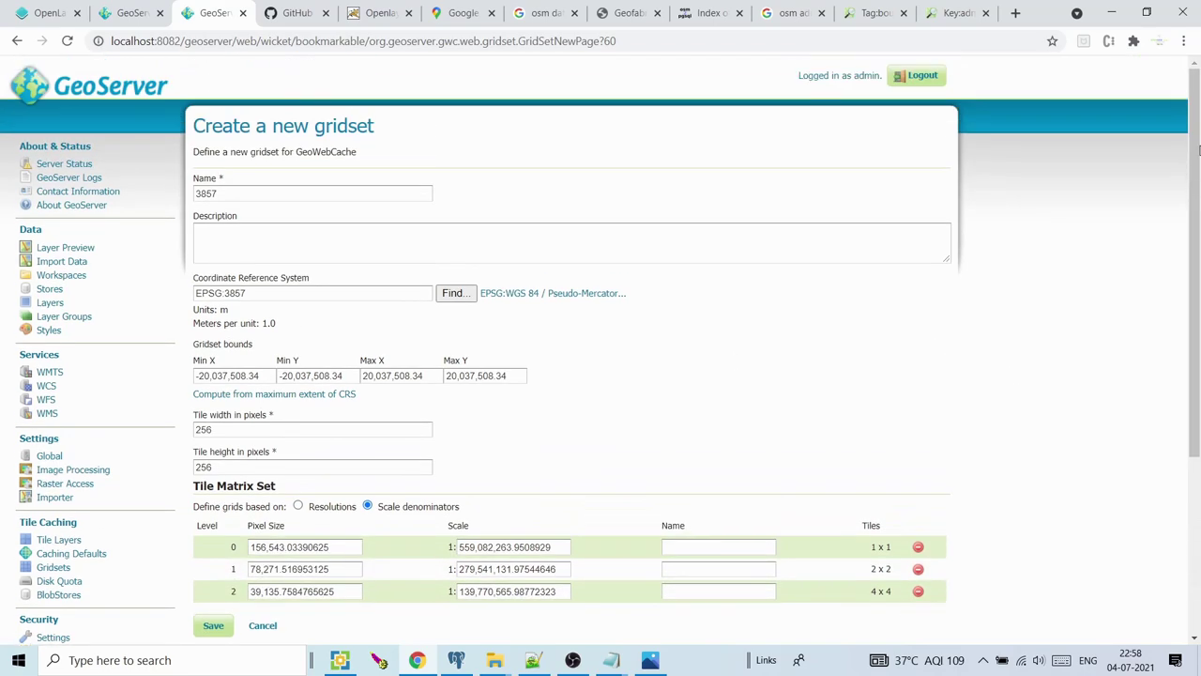
scroll(1198, 147, down, 3)
click(233, 379)
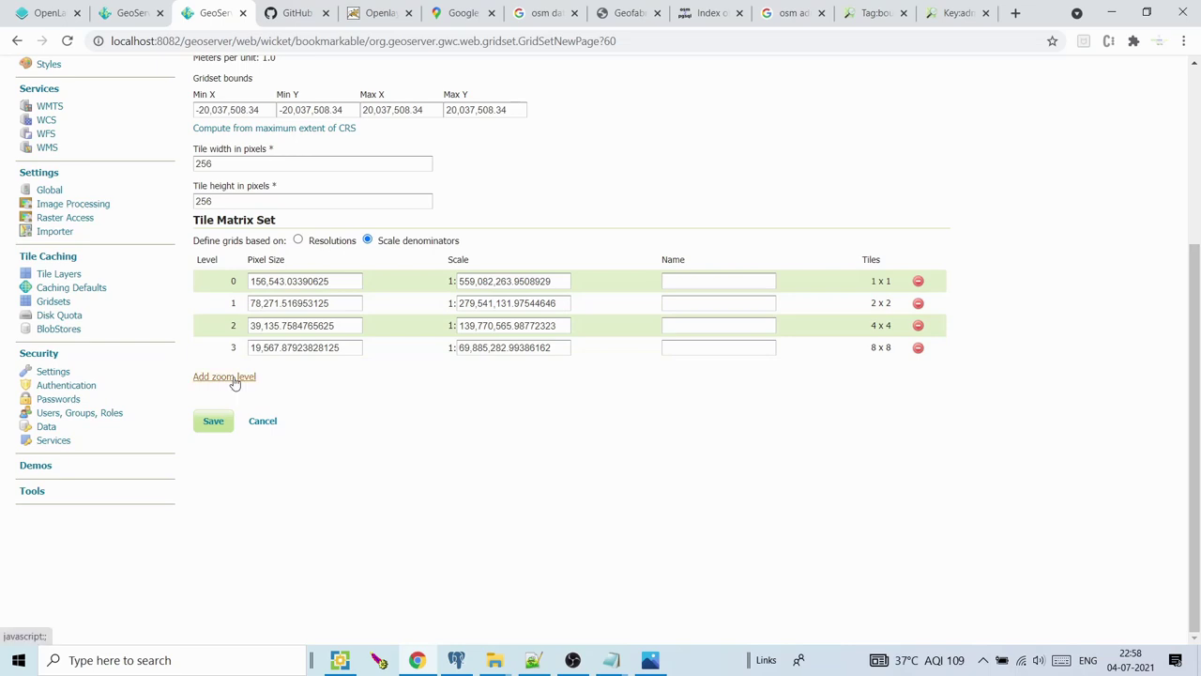
click(232, 398)
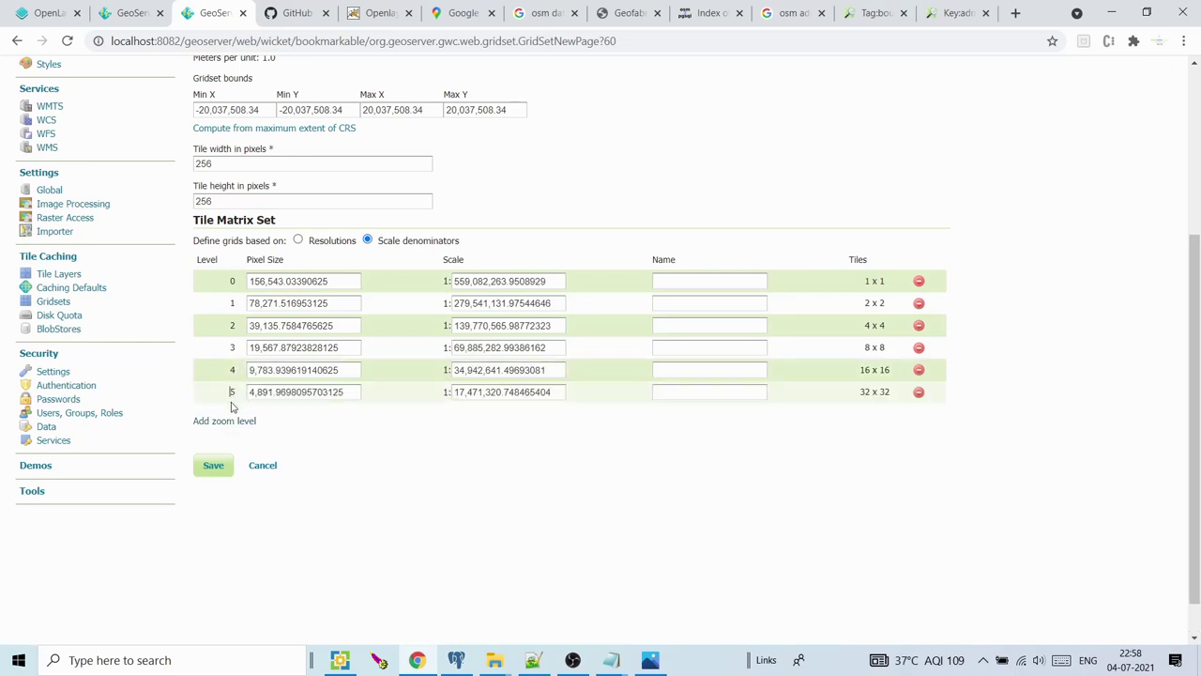
double_click(225, 420)
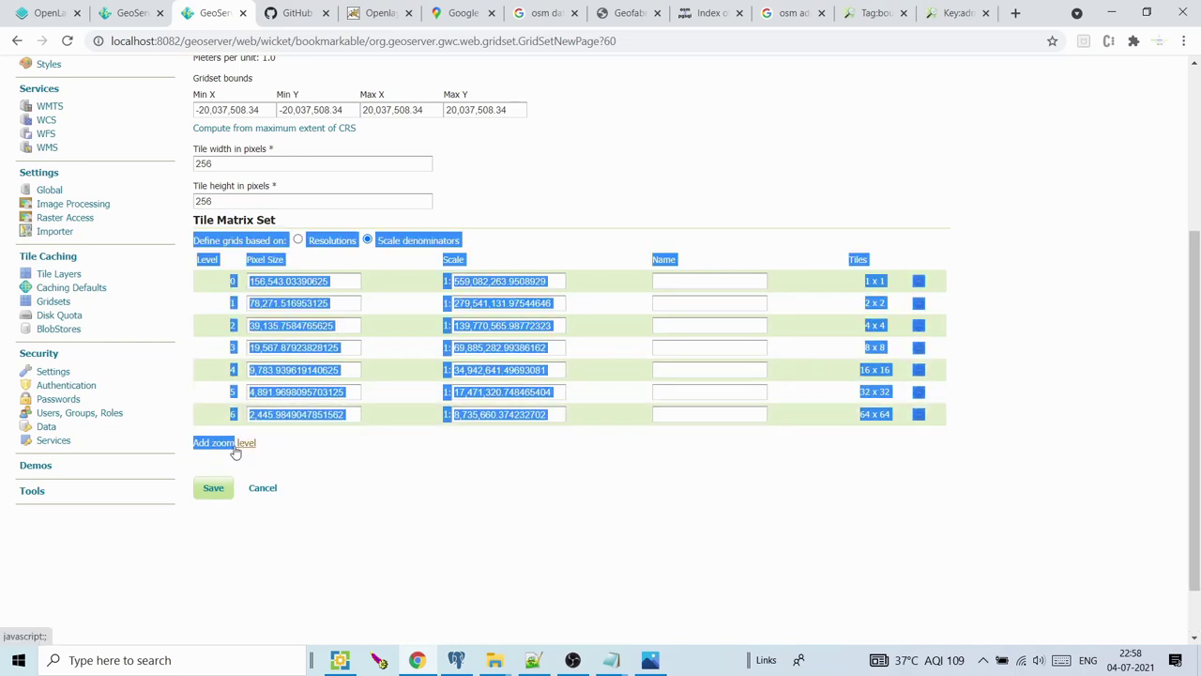
click(231, 445)
click(322, 483)
click(244, 469)
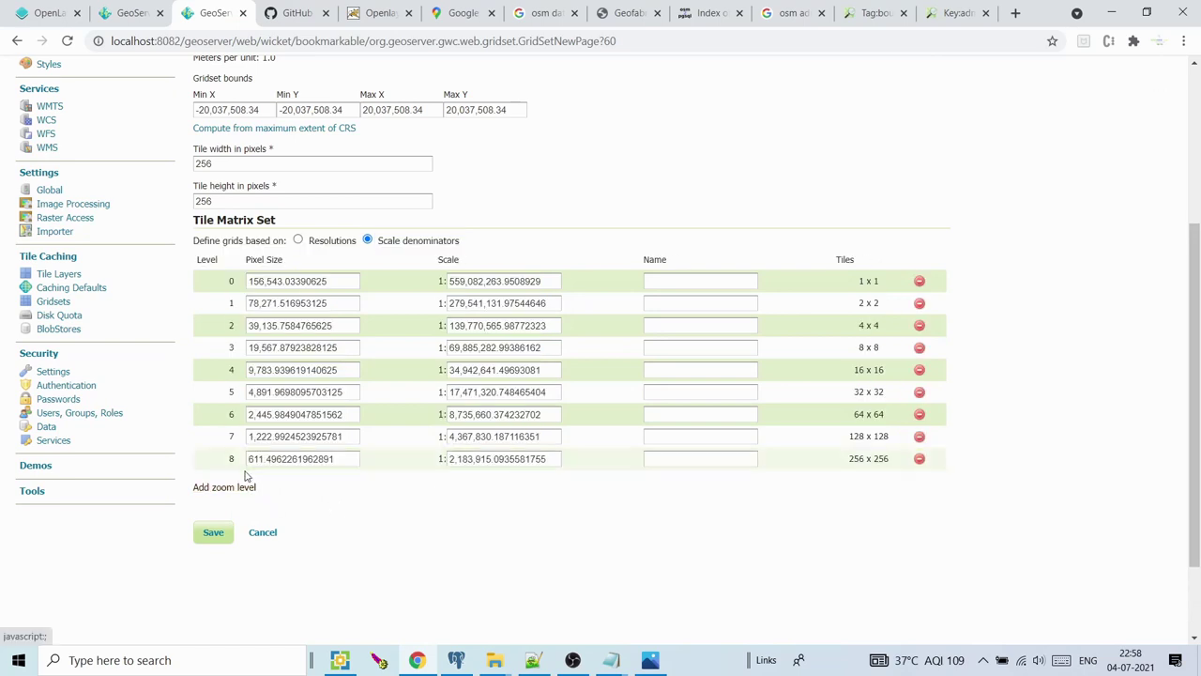
click(244, 490)
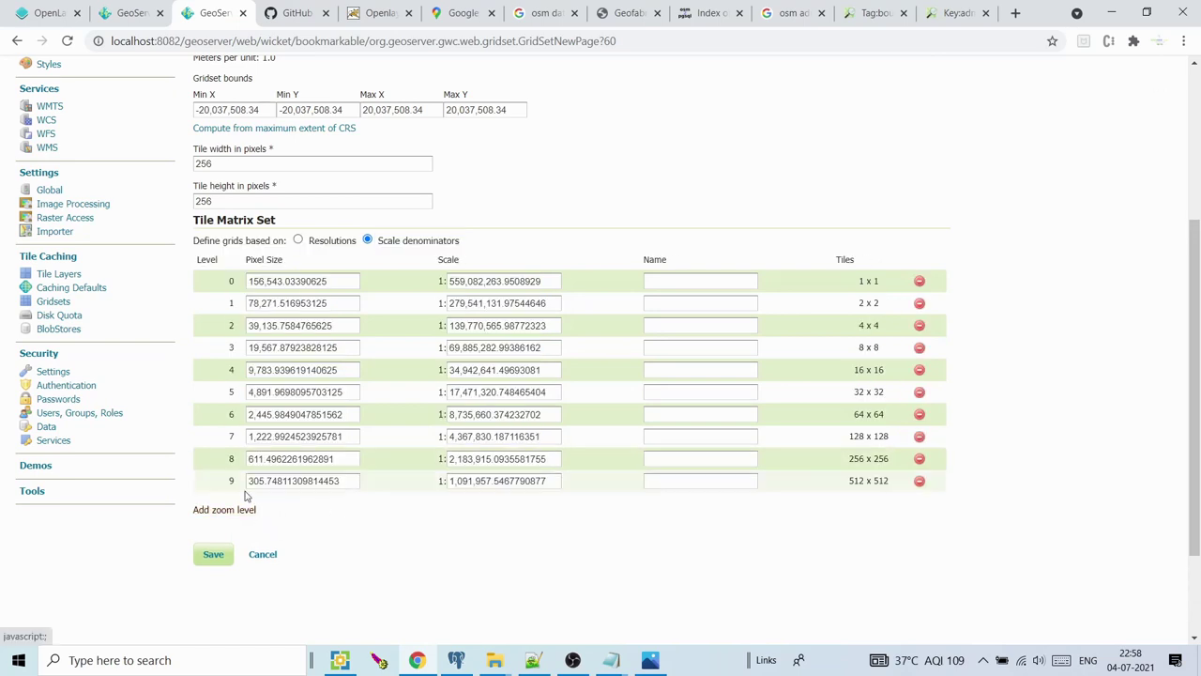
click(244, 509)
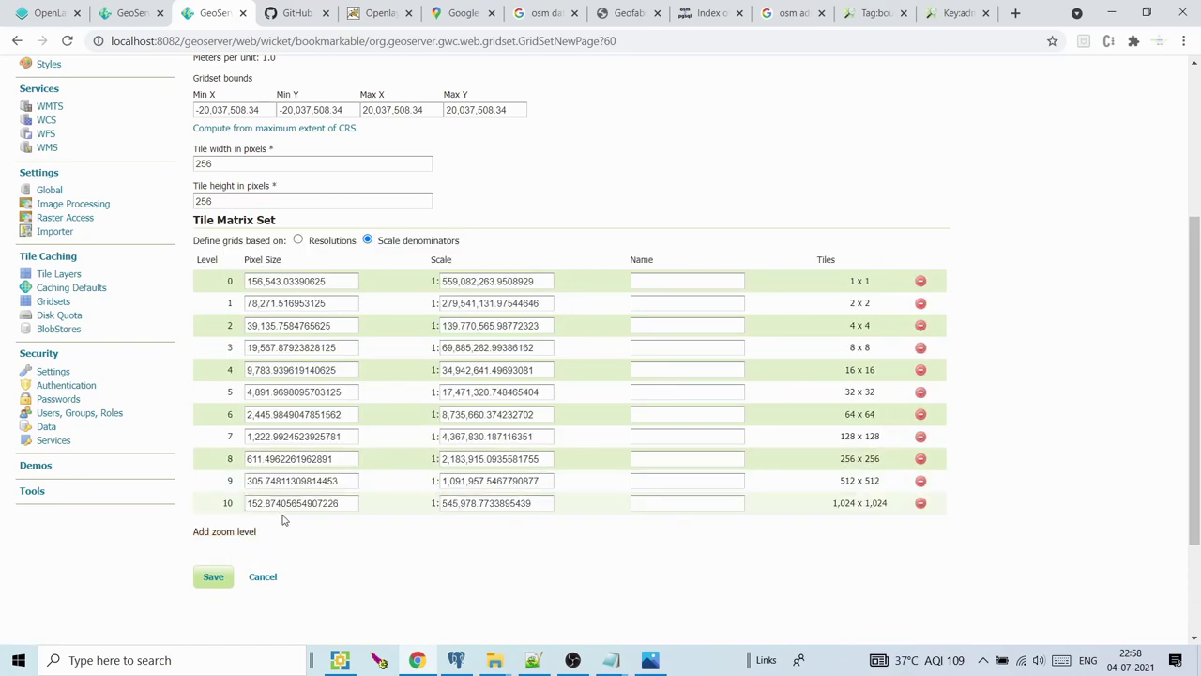
click(230, 532)
click(229, 554)
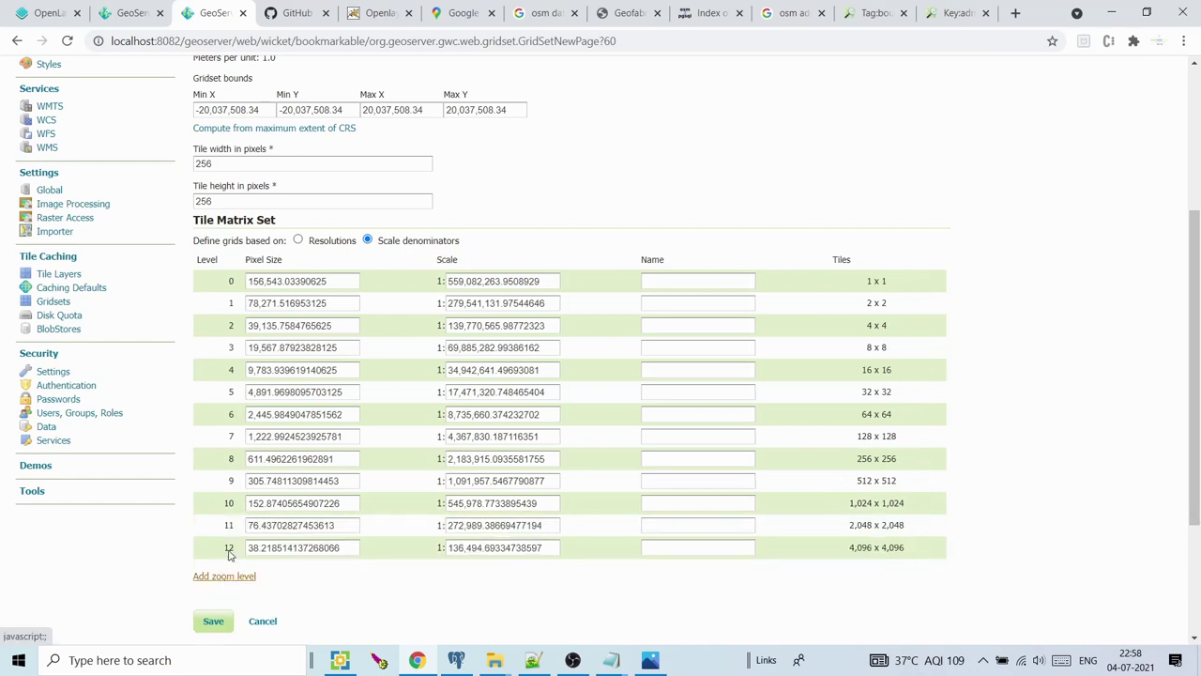
click(235, 575)
click(236, 598)
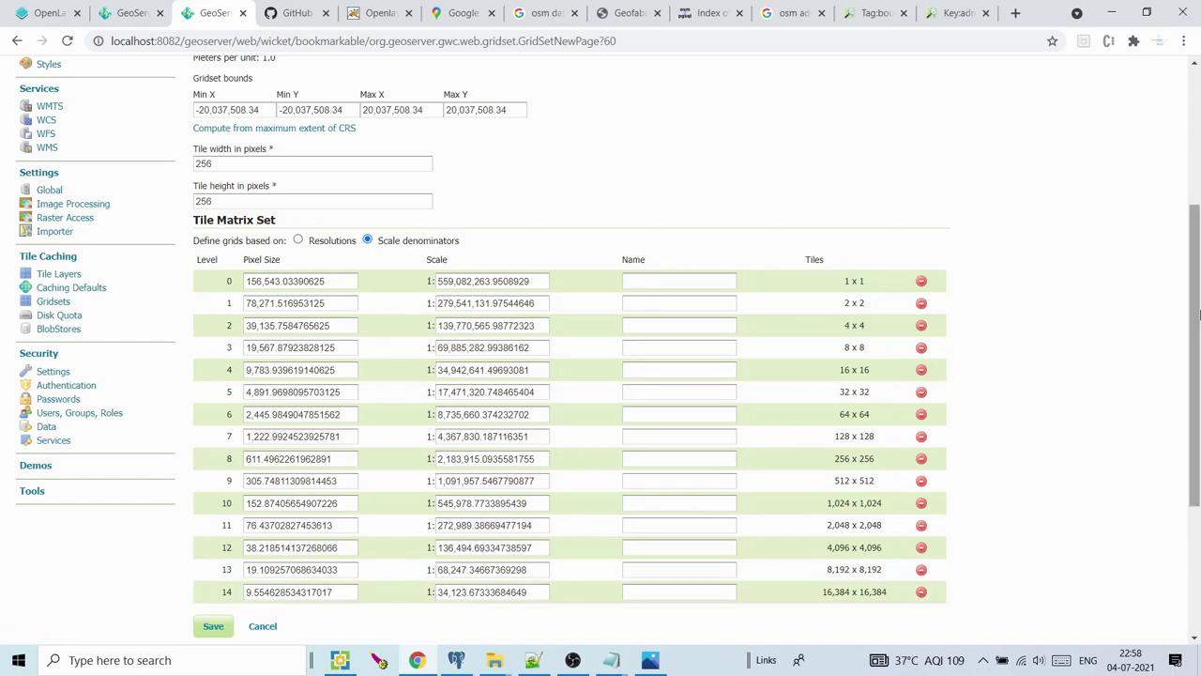
Add zoom levels 15 through 25 to the tile matrix
scroll(1194, 375, down, 3)
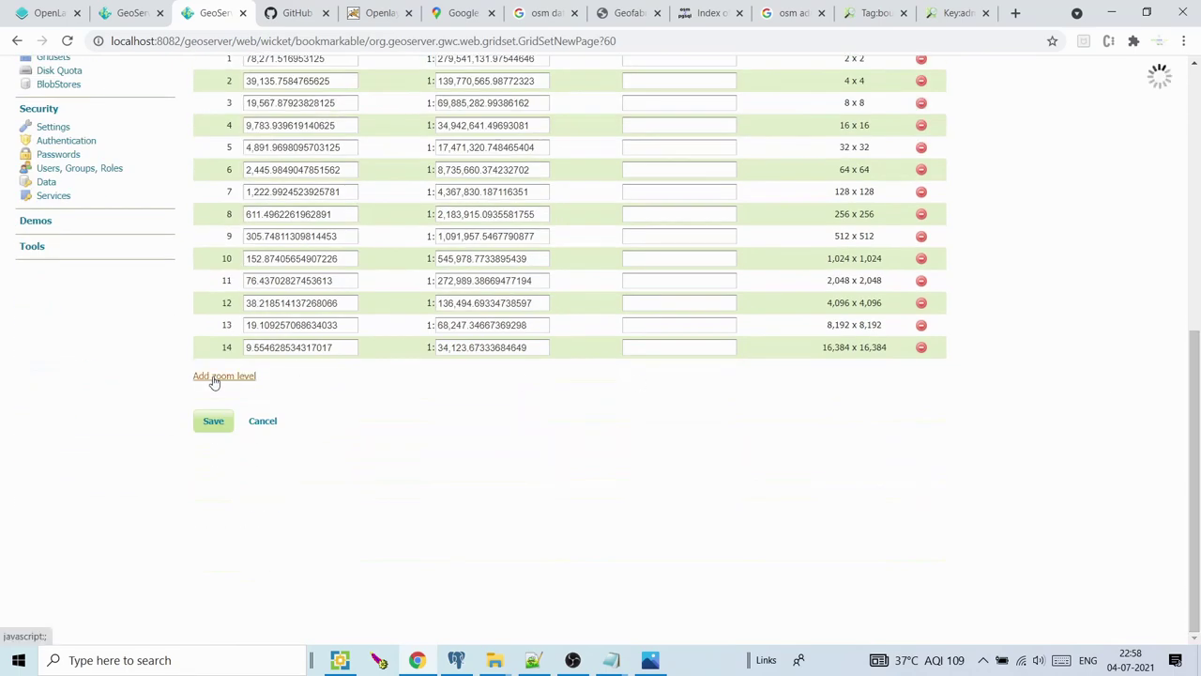
click(213, 376)
click(224, 399)
click(231, 422)
click(232, 443)
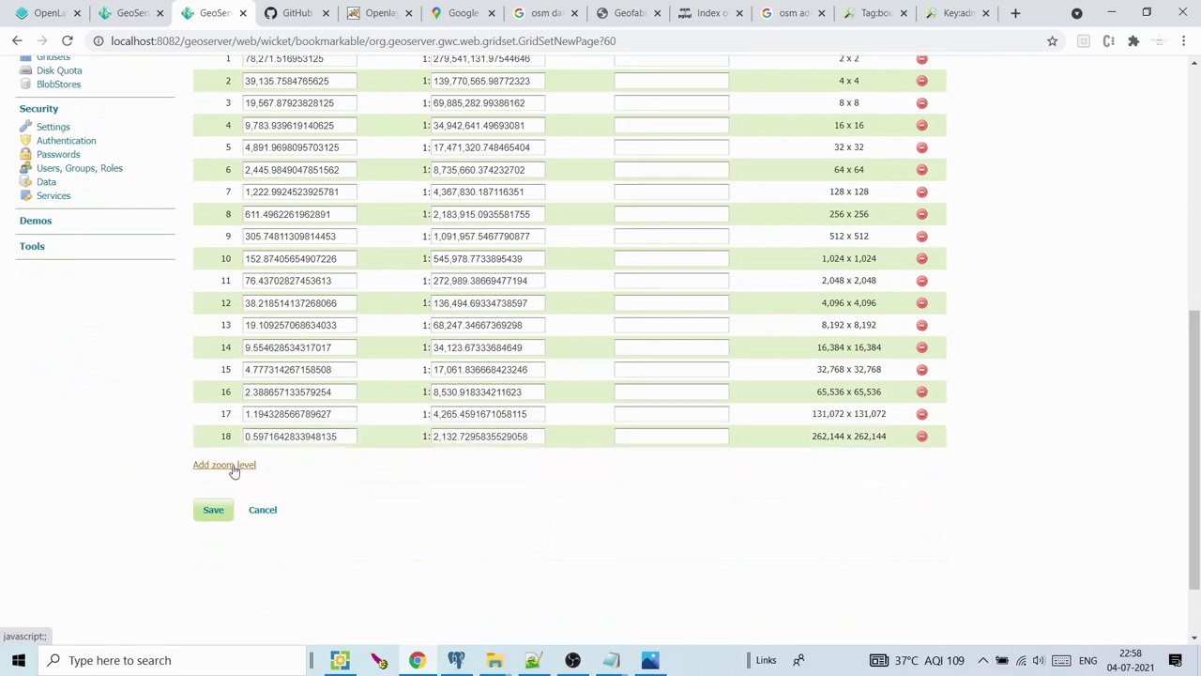
click(233, 465)
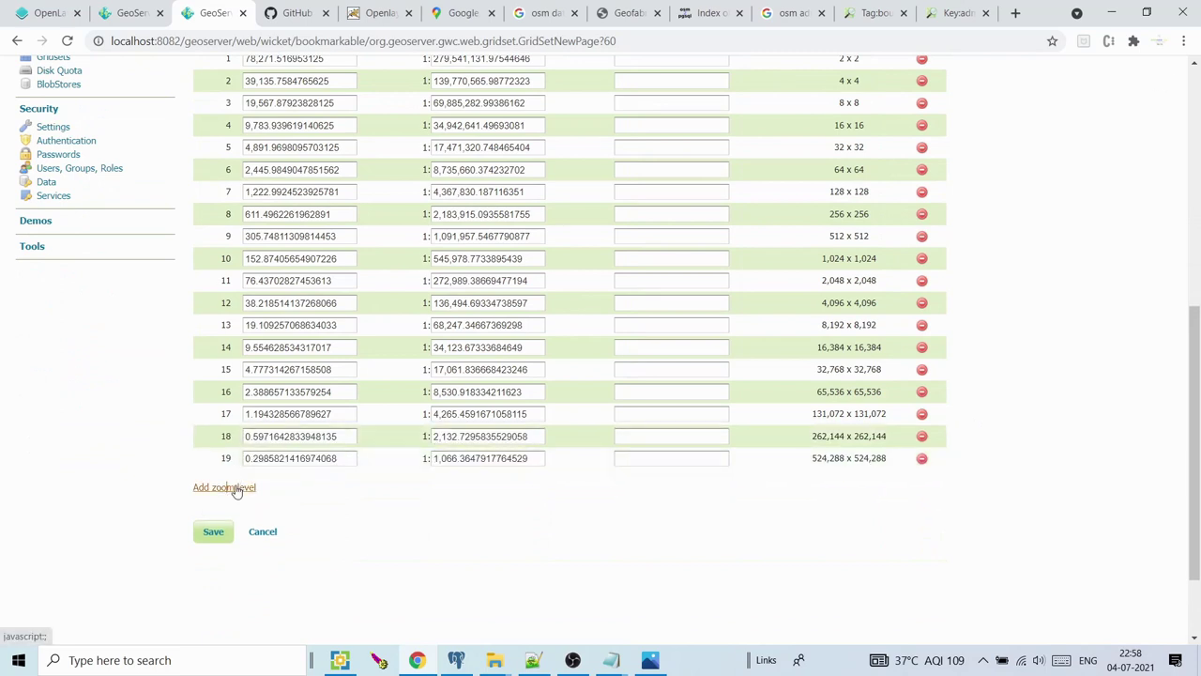
click(235, 487)
click(235, 510)
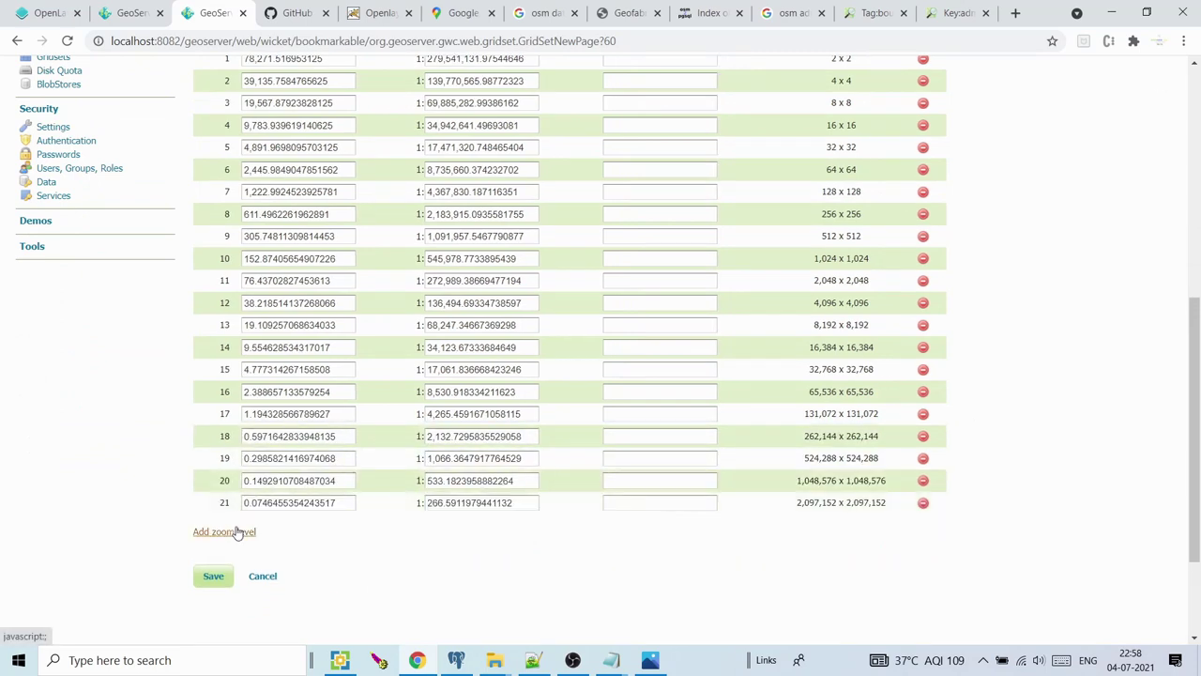
click(235, 531)
click(236, 555)
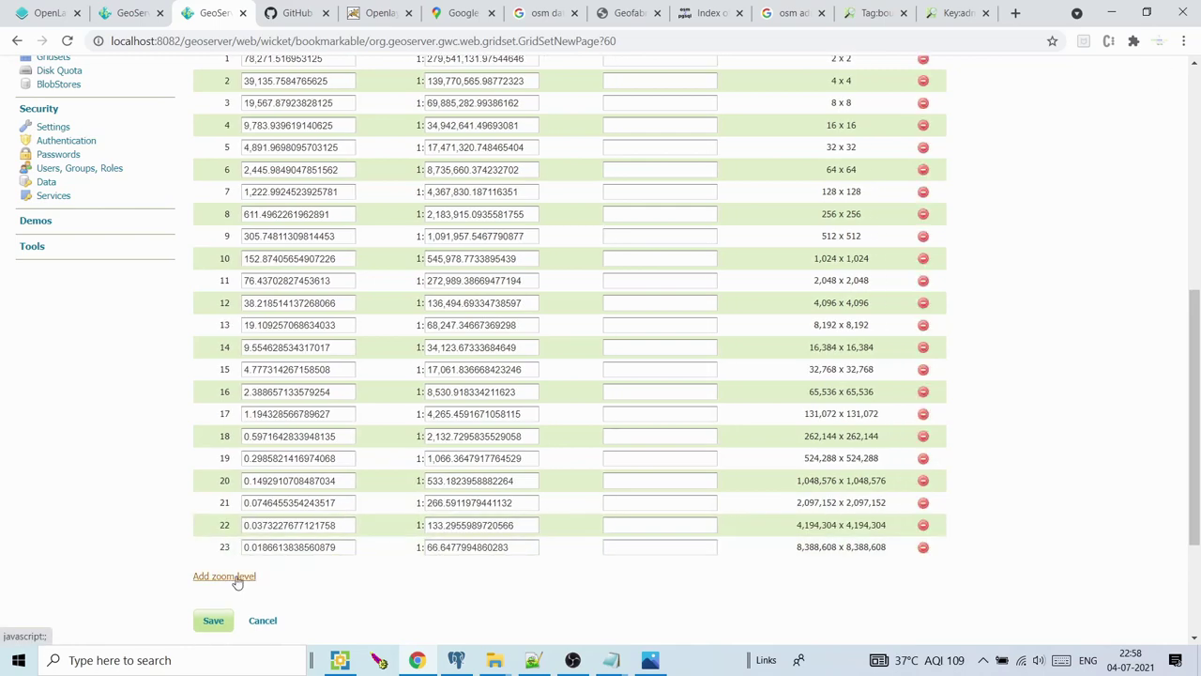
click(235, 577)
drag(1197, 361, 1197, 455)
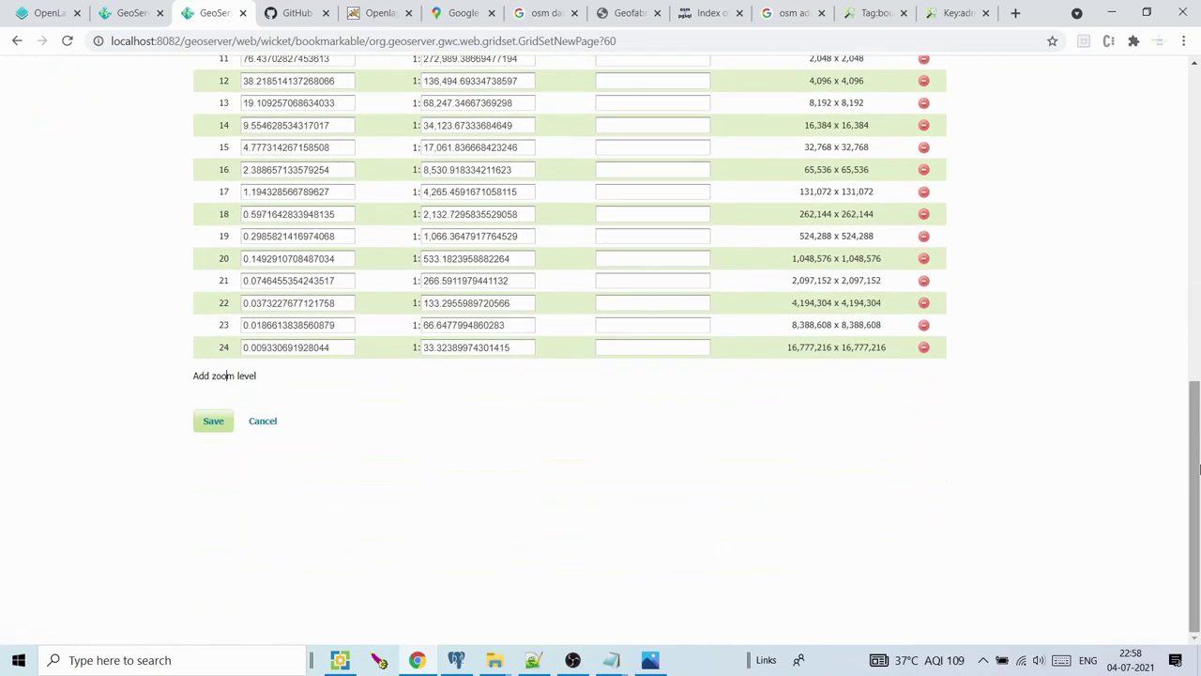
click(216, 380)
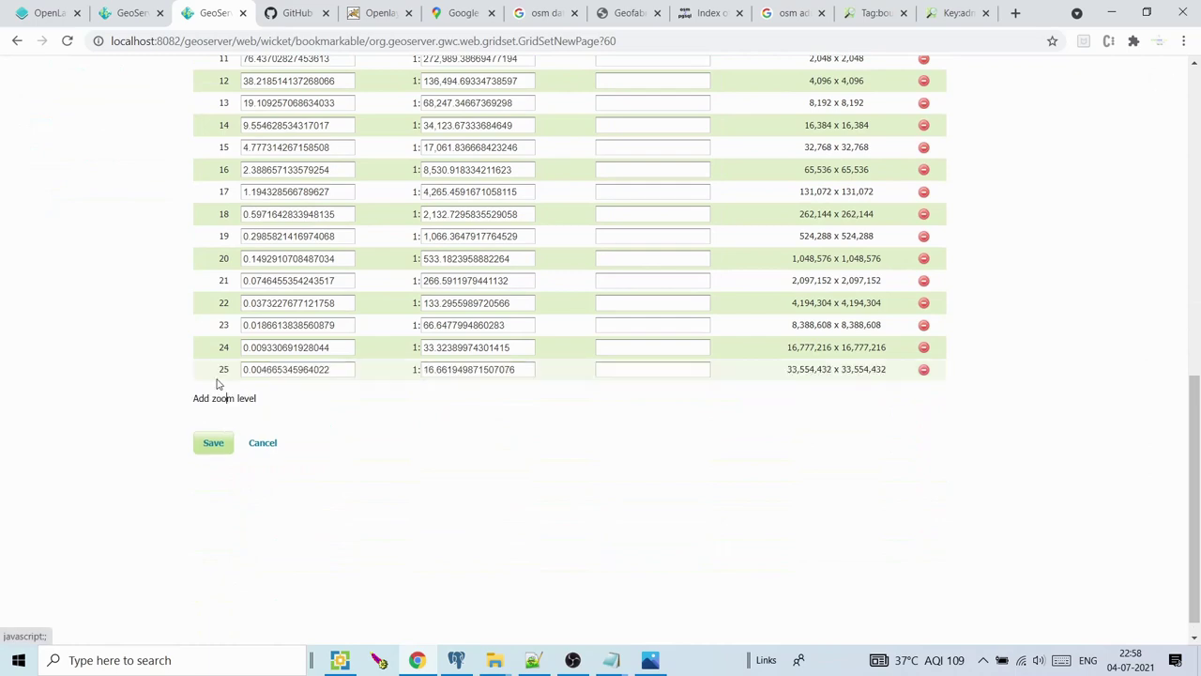
drag(1197, 445, 1197, 267)
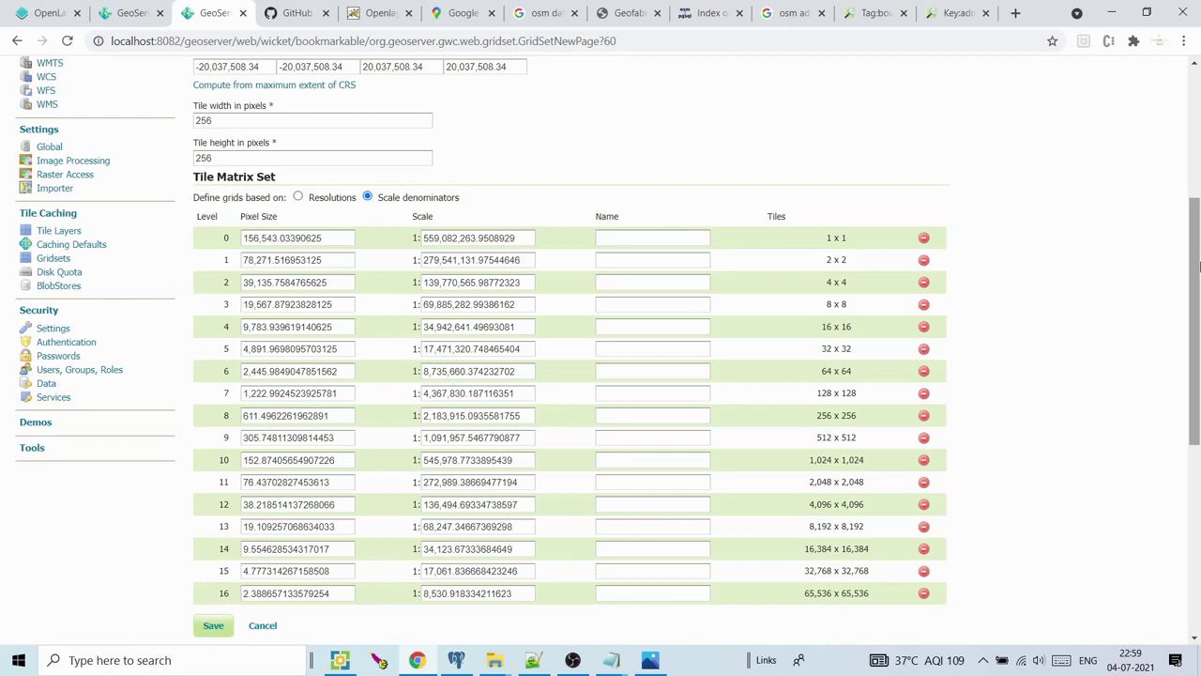
Rename the new gridset to 'EPG:3857' and save it
drag(1199, 267, 1199, 162)
click(225, 131)
drag(249, 126, 197, 131)
click(193, 132)
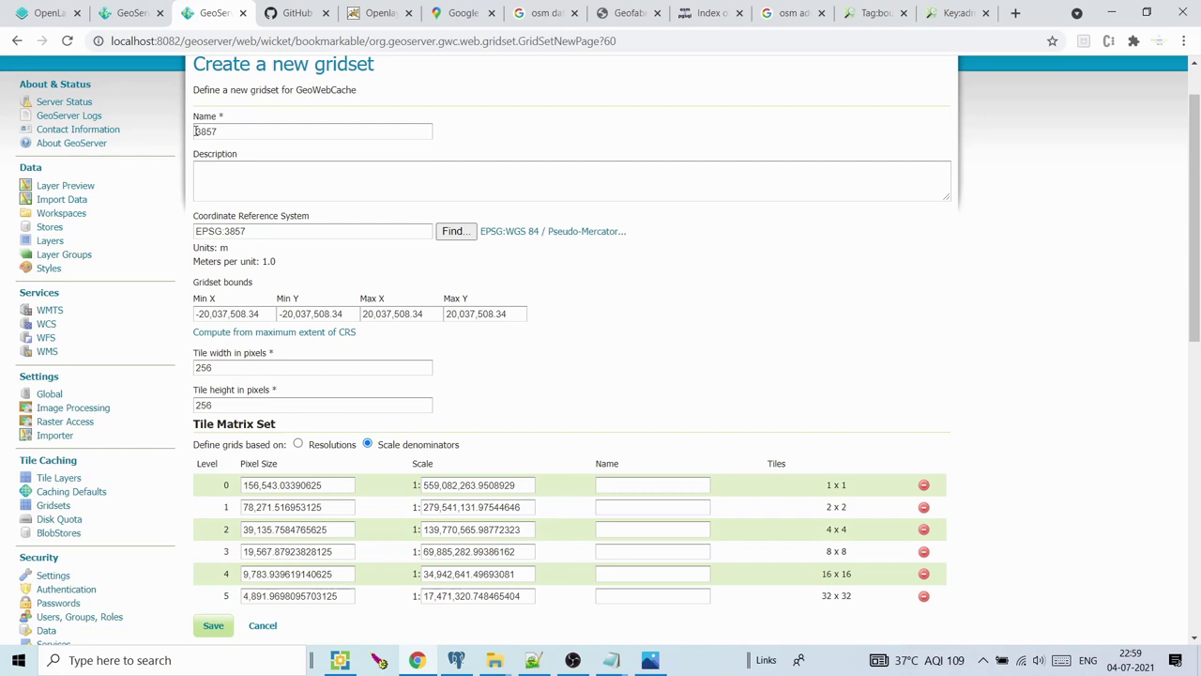
click(194, 131)
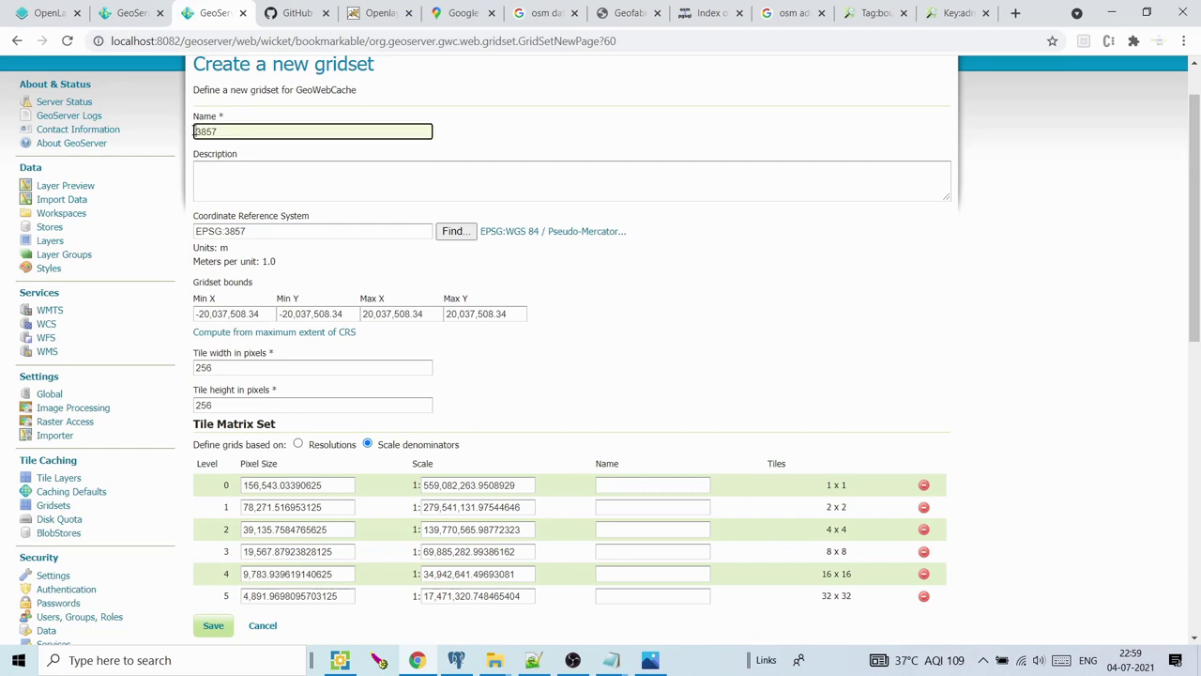
text(EPG:)
click(272, 234)
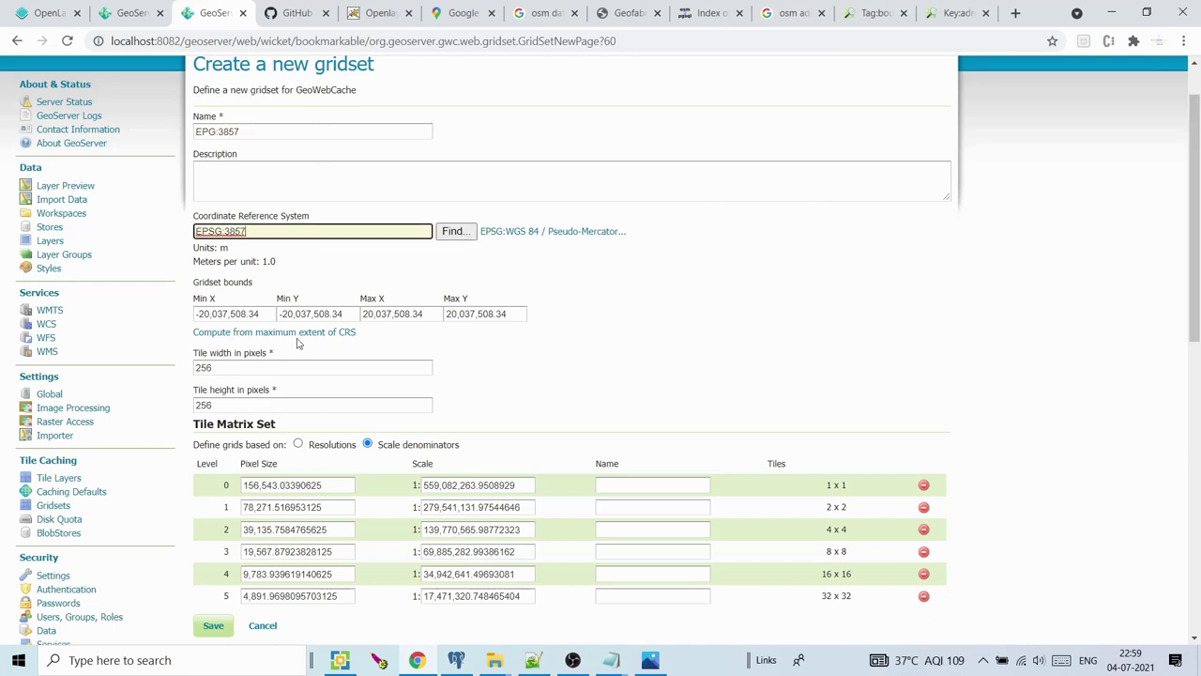
drag(1196, 246, 1198, 493)
click(212, 534)
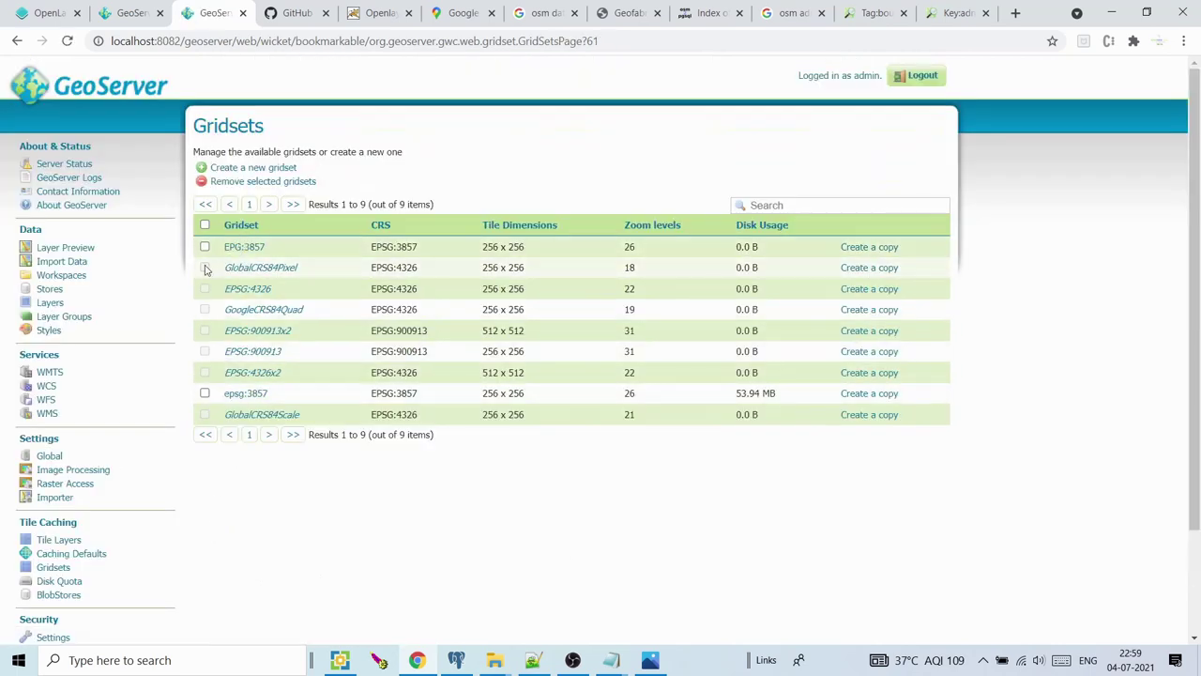
Compare gridset disk usage (epsg:3857 53.94 MB vs EPG:3857 0.0 B), then open Layer Groups
drag(222, 271, 316, 370)
click(378, 539)
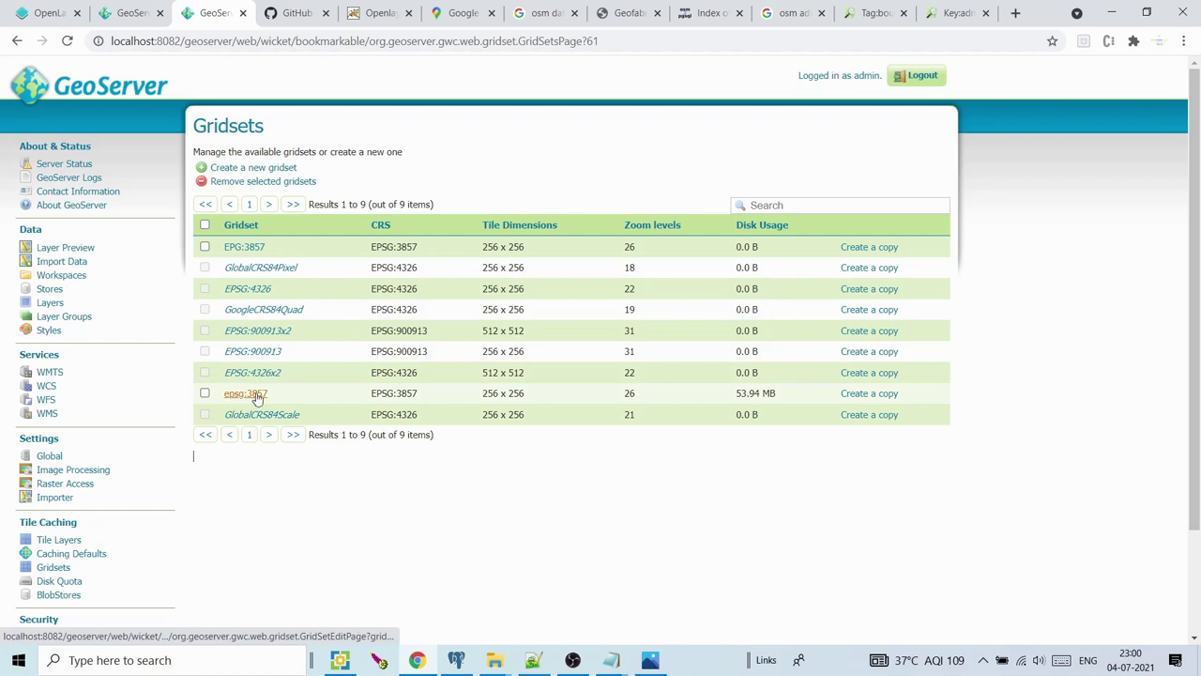
drag(735, 393, 785, 398)
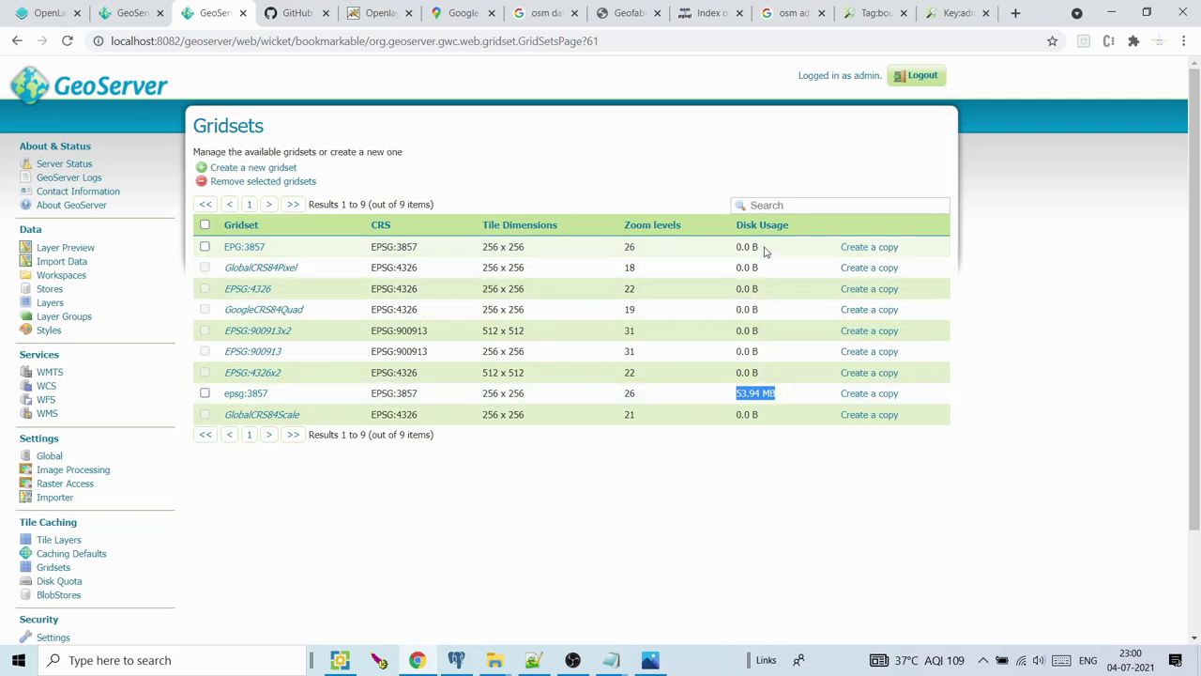
drag(771, 248, 740, 248)
double_click(630, 396)
click(585, 461)
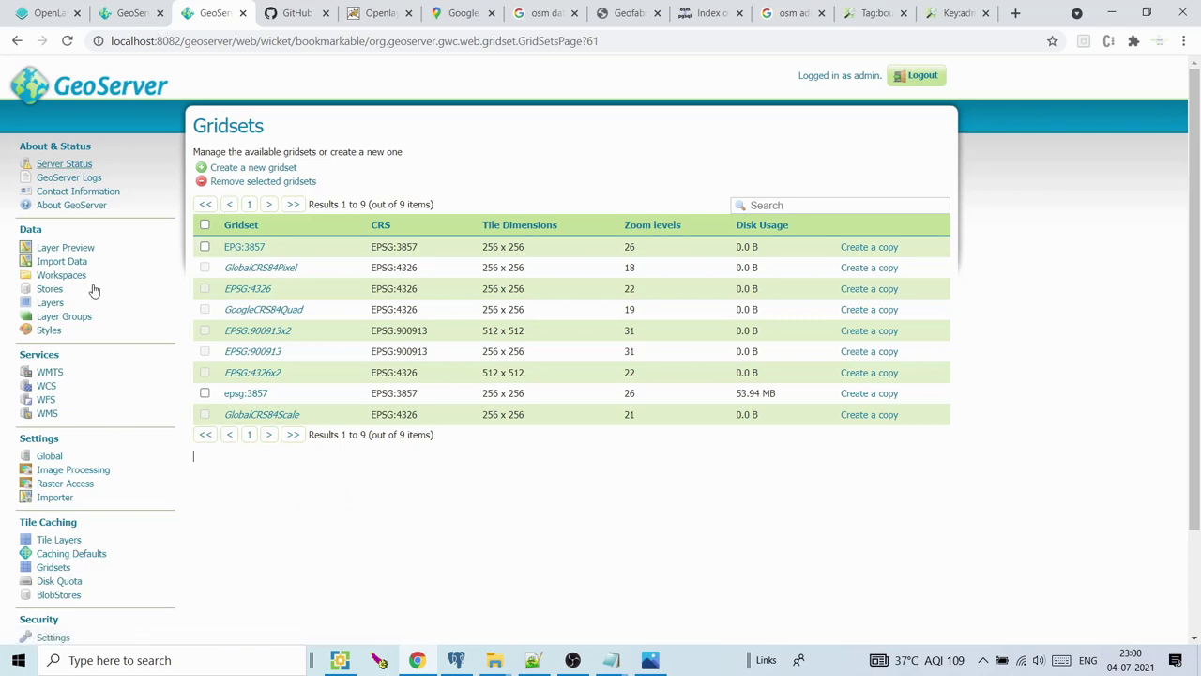
click(53, 319)
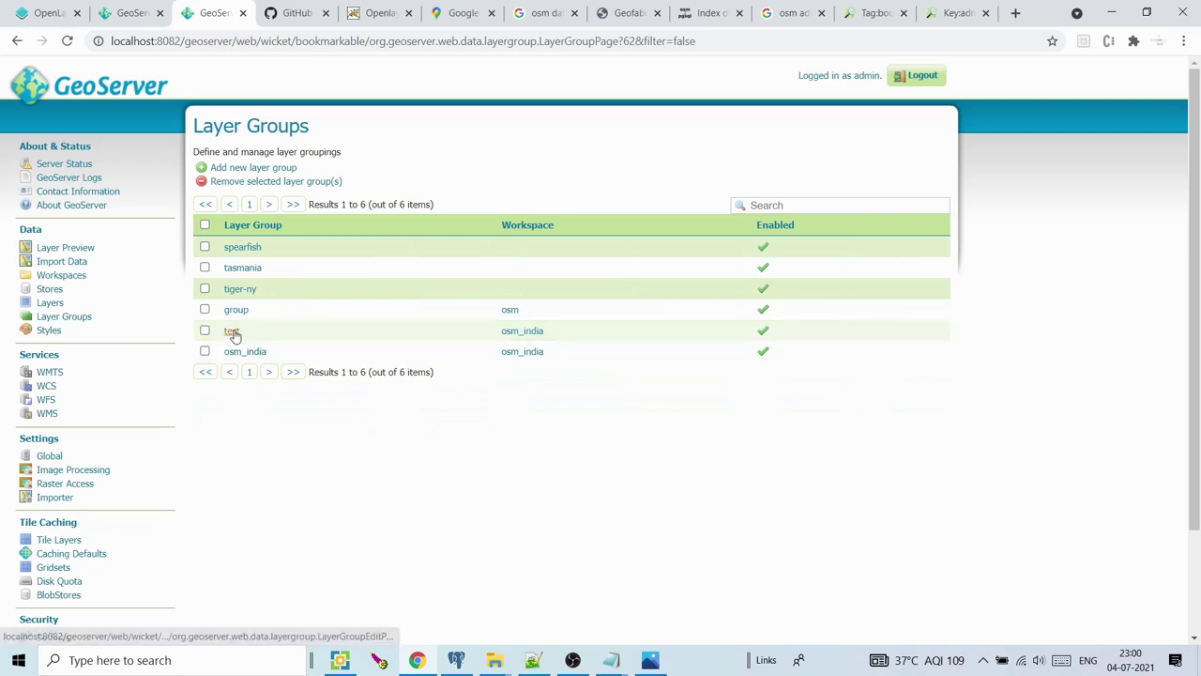
Open the test group's Tile Caching settings and remove its epsg:3857 gridset
click(233, 331)
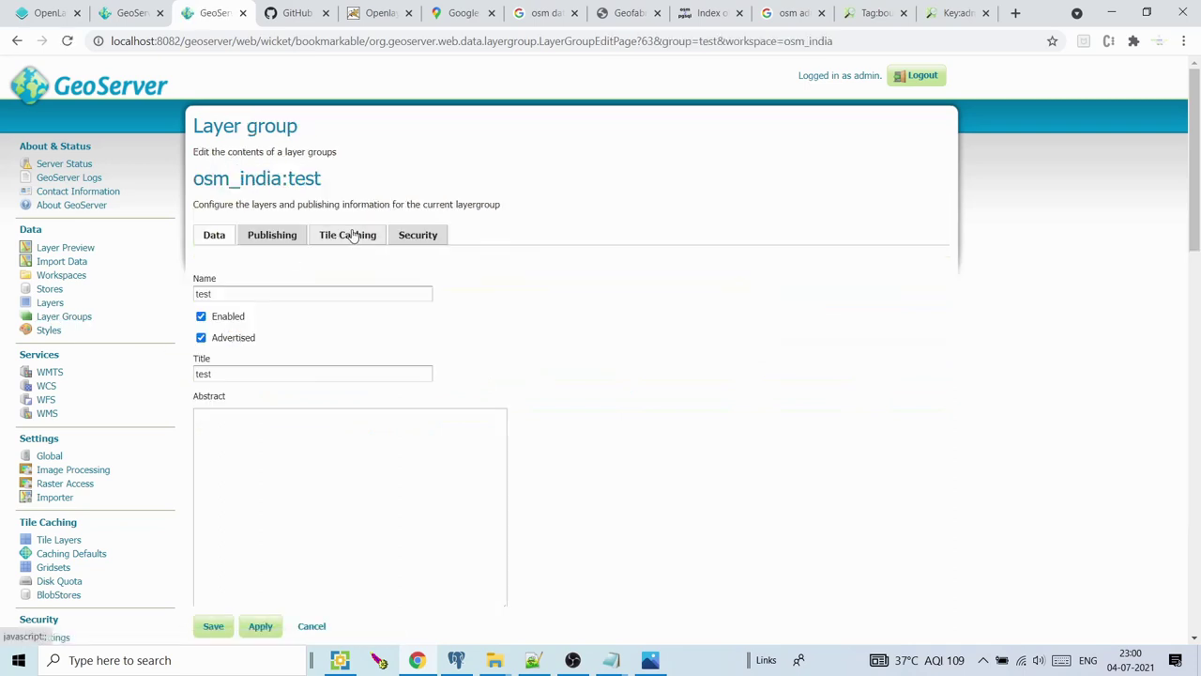
drag(1195, 180, 1174, 220)
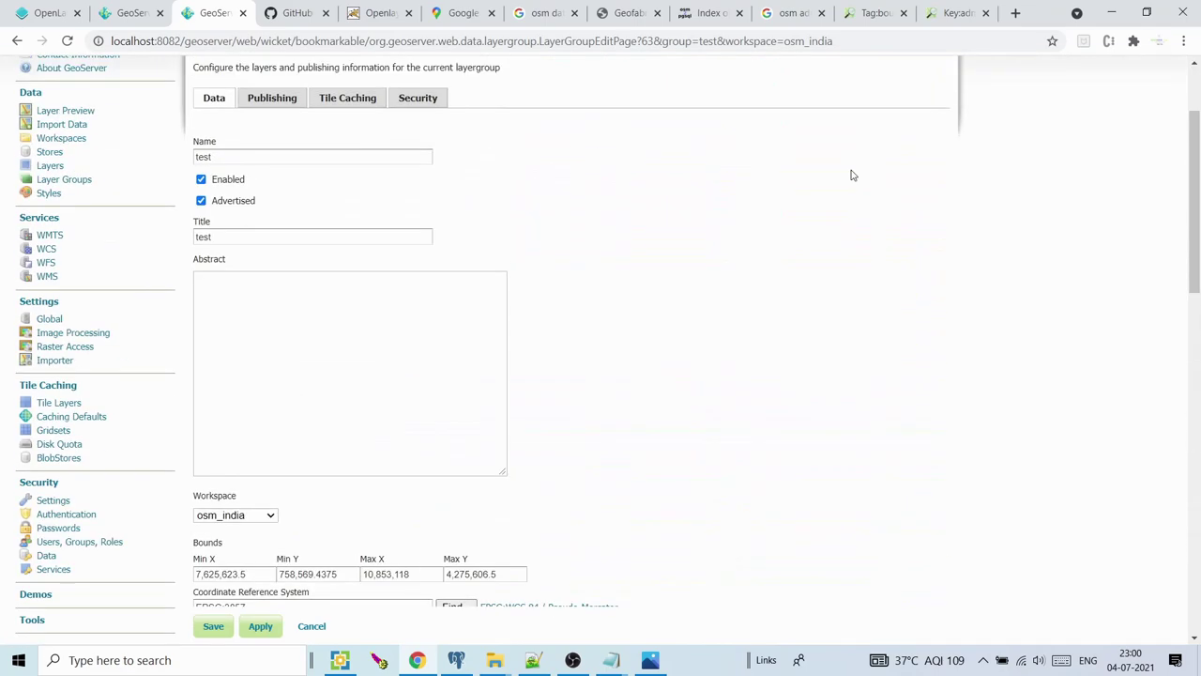
click(344, 100)
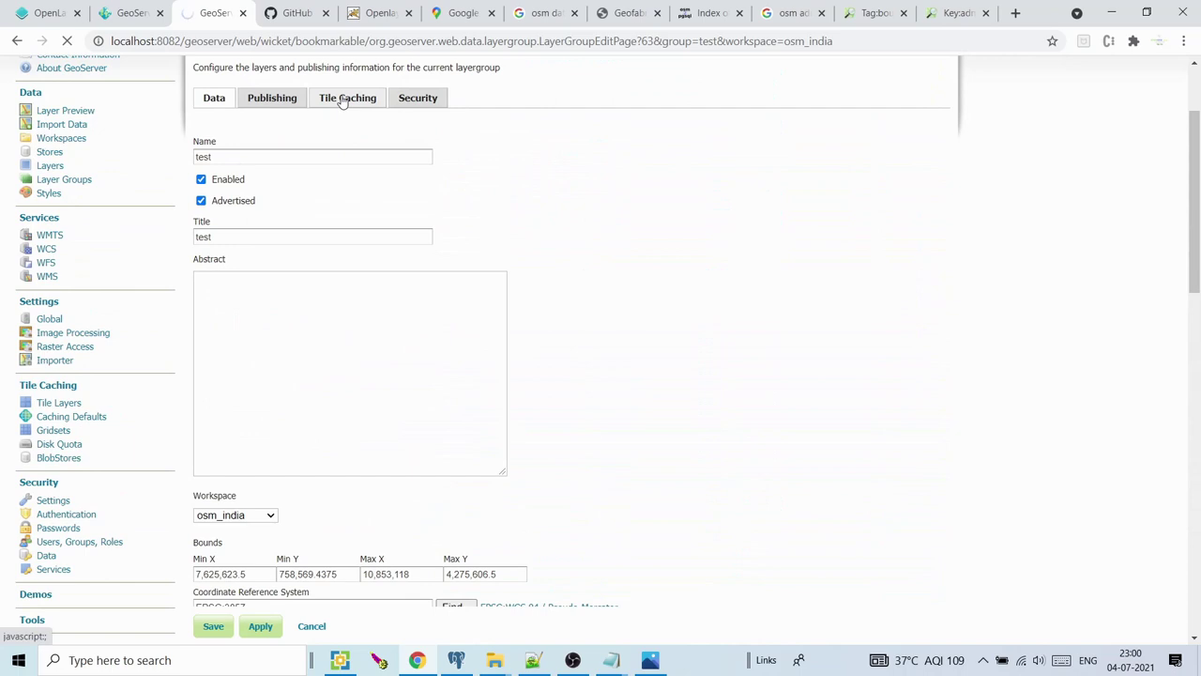
drag(1195, 246, 1197, 301)
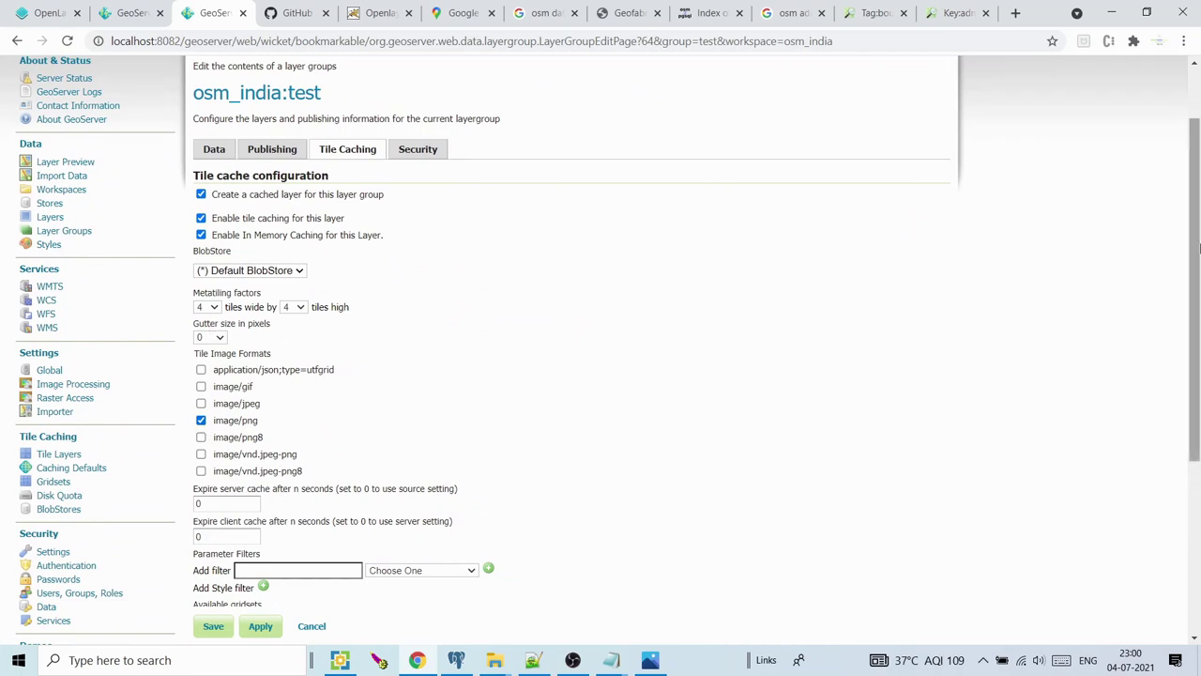
scroll(458, 418, down, 3)
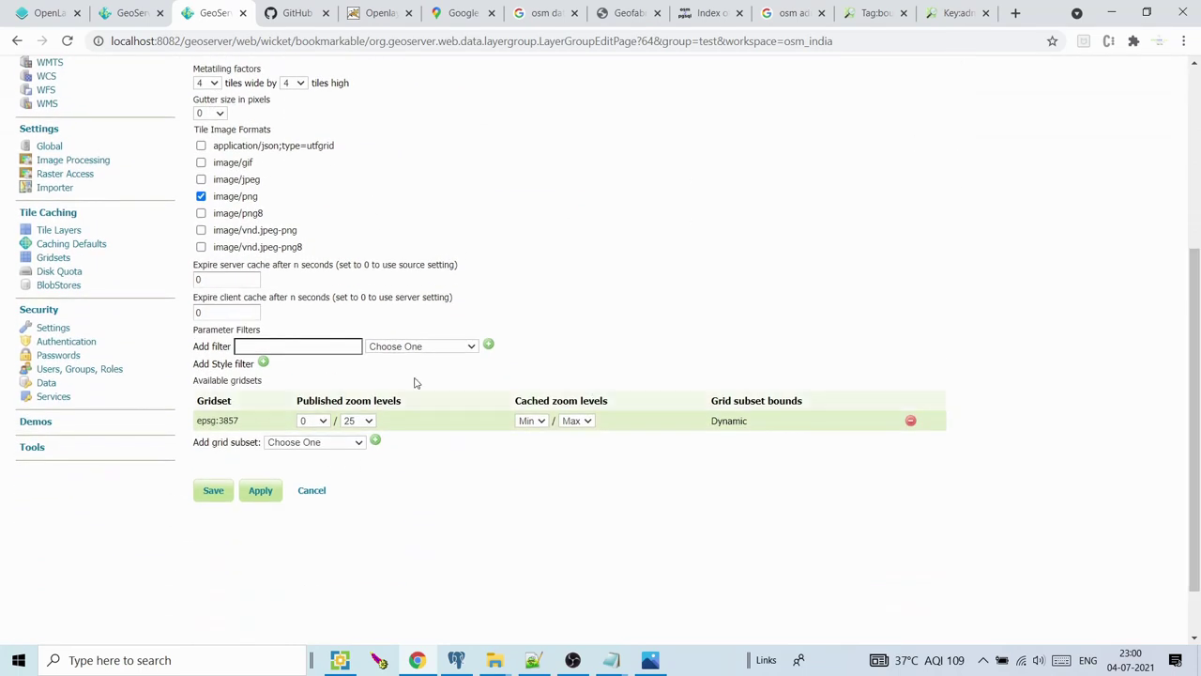
click(910, 420)
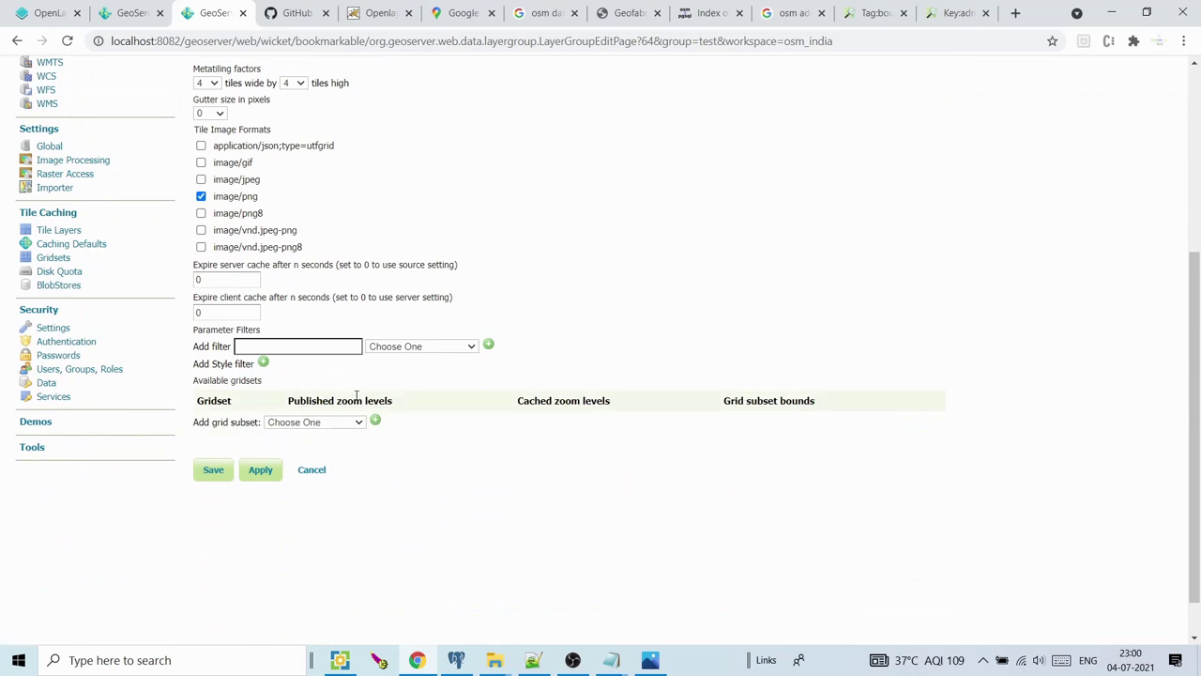
Re-add the epsg:3857 gridset with published zoom left at Min/Max, and save the group
click(299, 423)
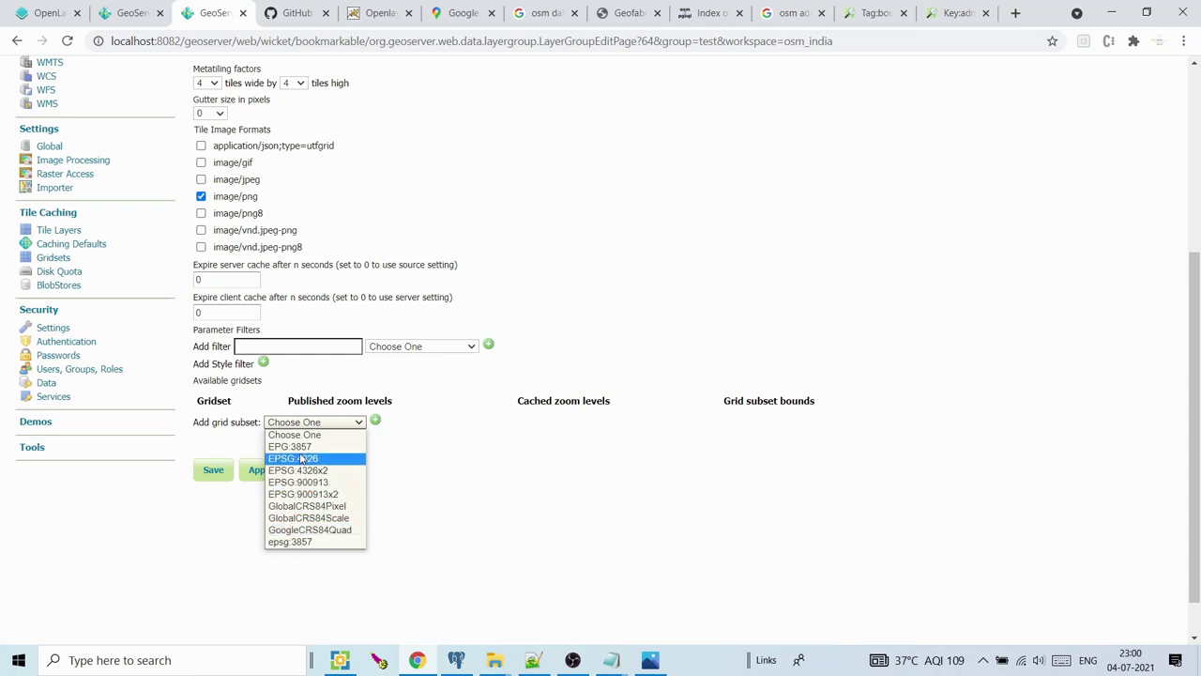
click(299, 542)
click(376, 424)
click(325, 423)
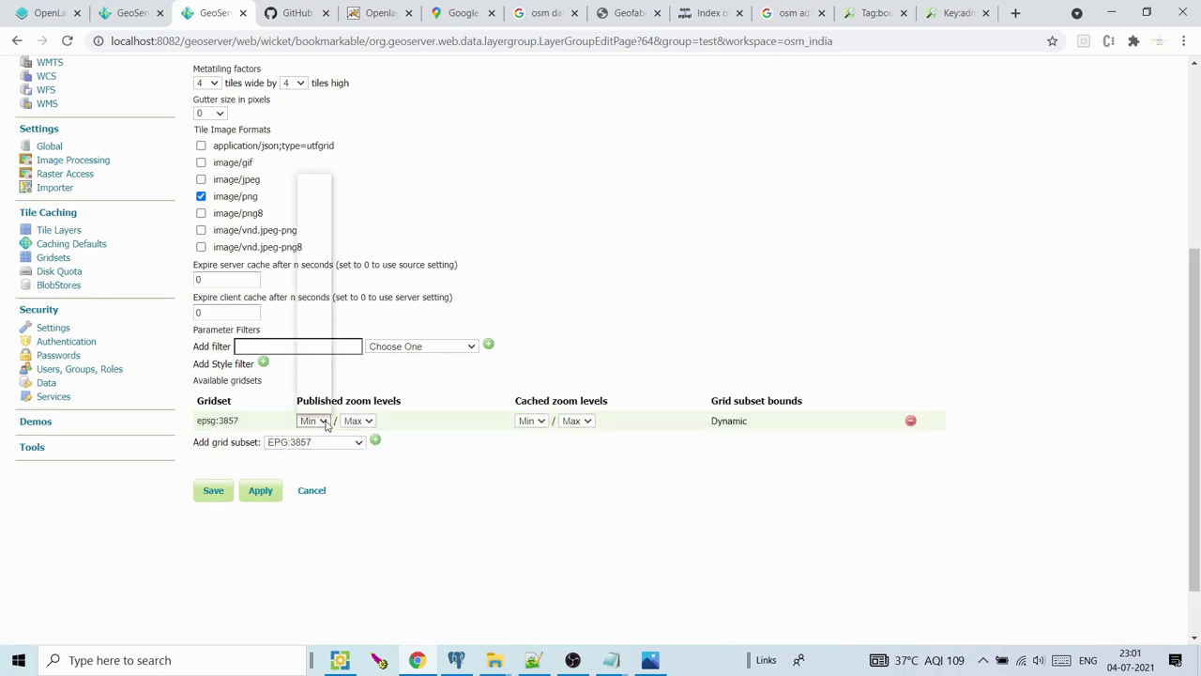
click(326, 424)
click(325, 423)
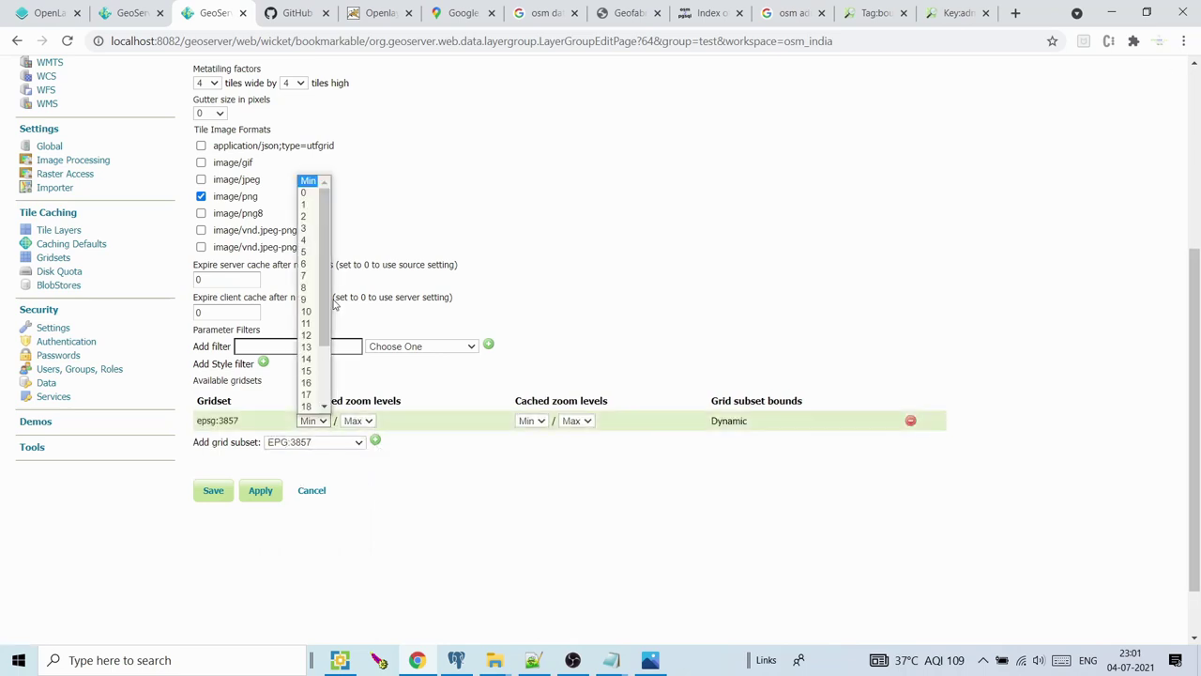
click(334, 303)
drag(334, 301, 467, 510)
click(467, 509)
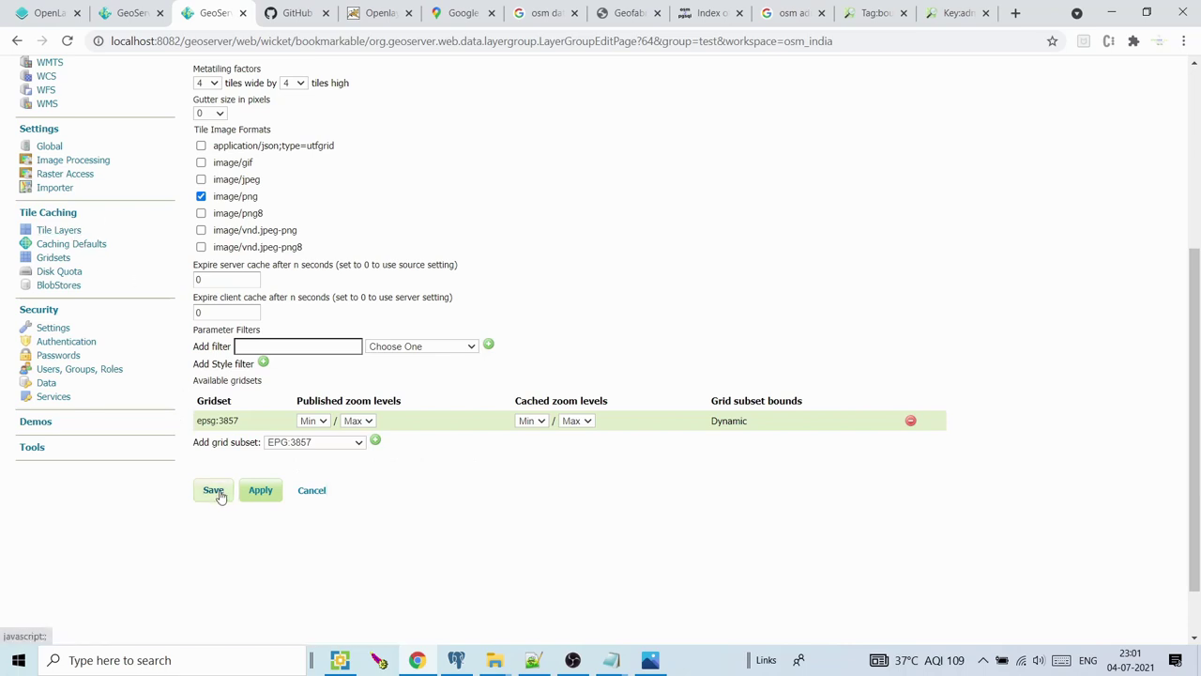
click(215, 491)
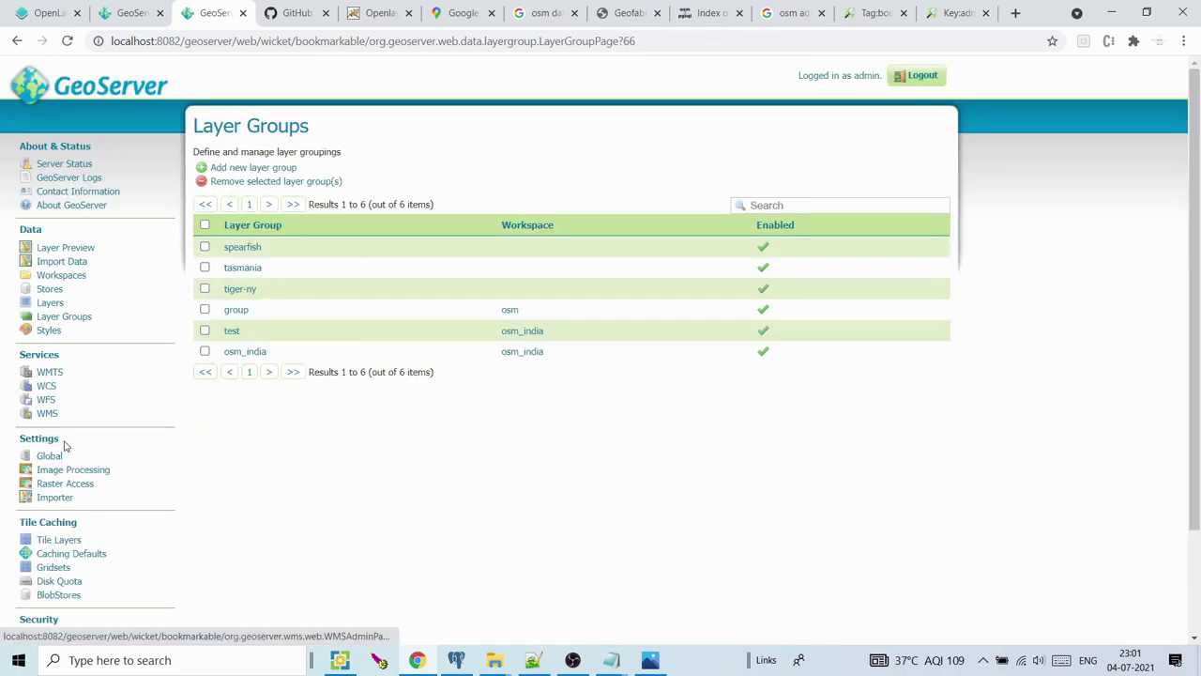
Open the Tile Layers list and note osm_india:test's 53.94 MB disk usage
click(54, 543)
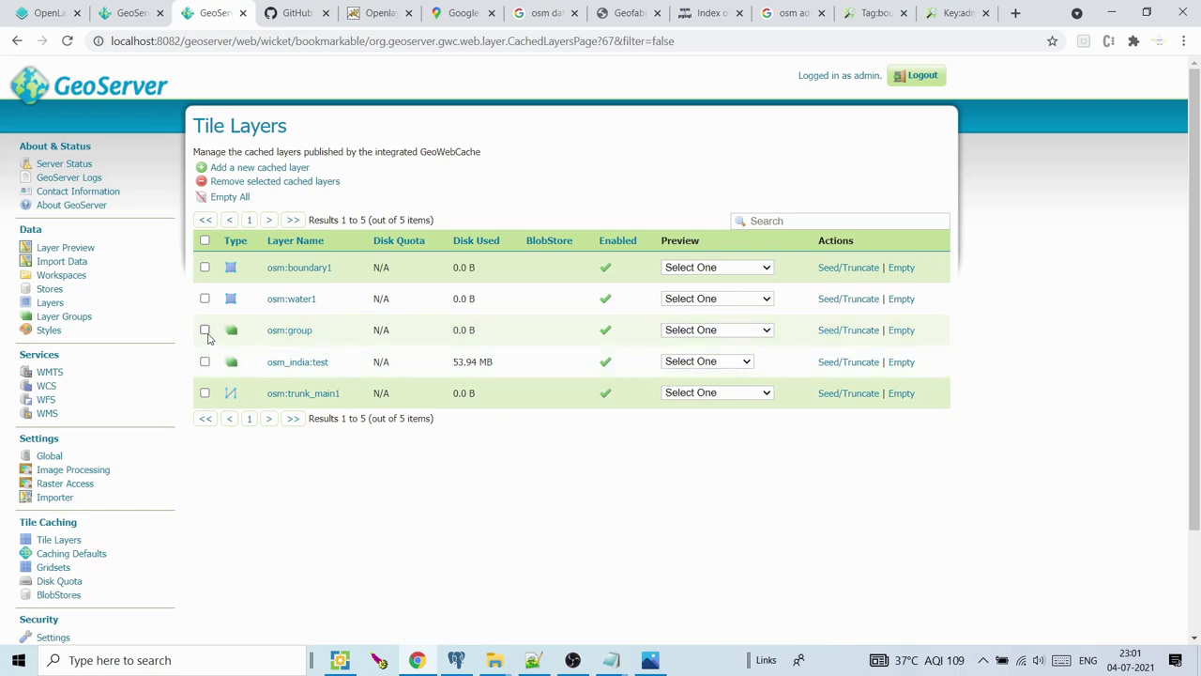
click(206, 333)
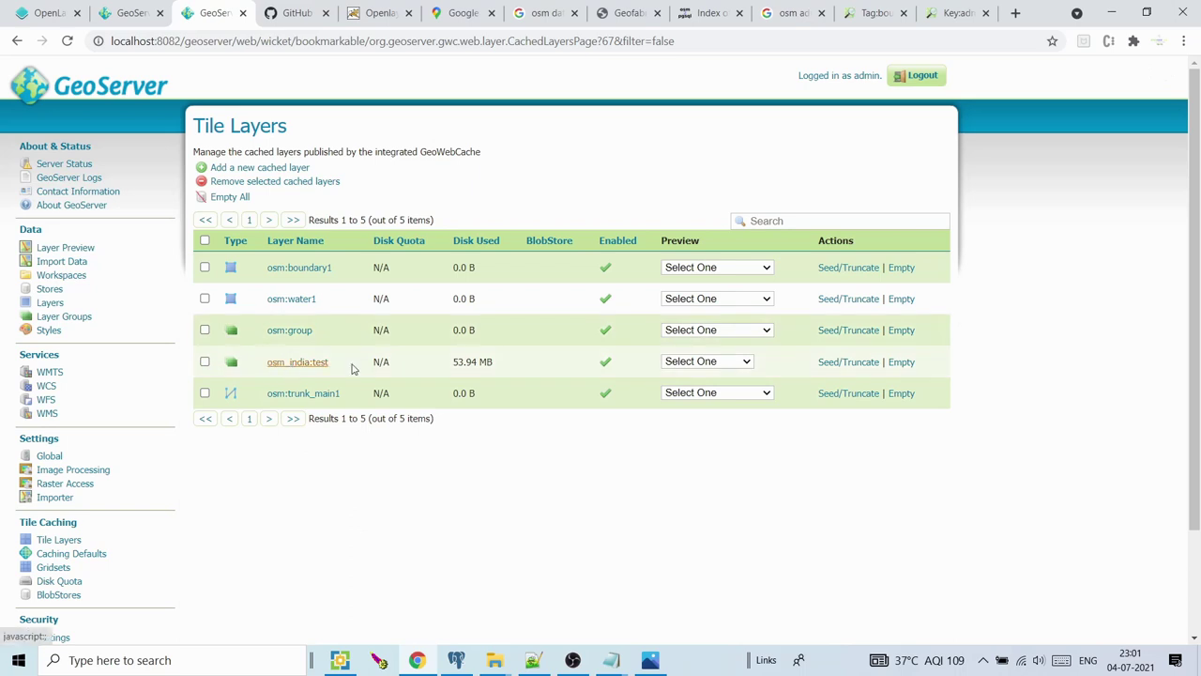
drag(453, 362, 487, 361)
click(504, 364)
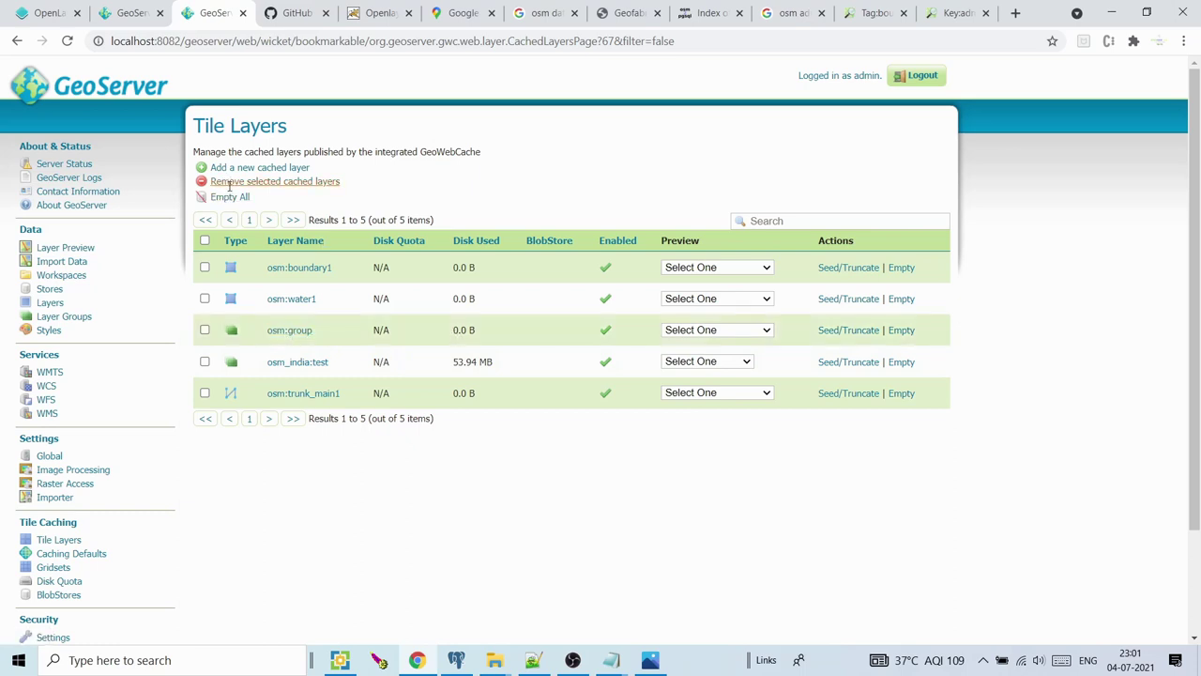
Select every cached layer, remove them with confirmation, and refresh the list to 0 items
click(205, 298)
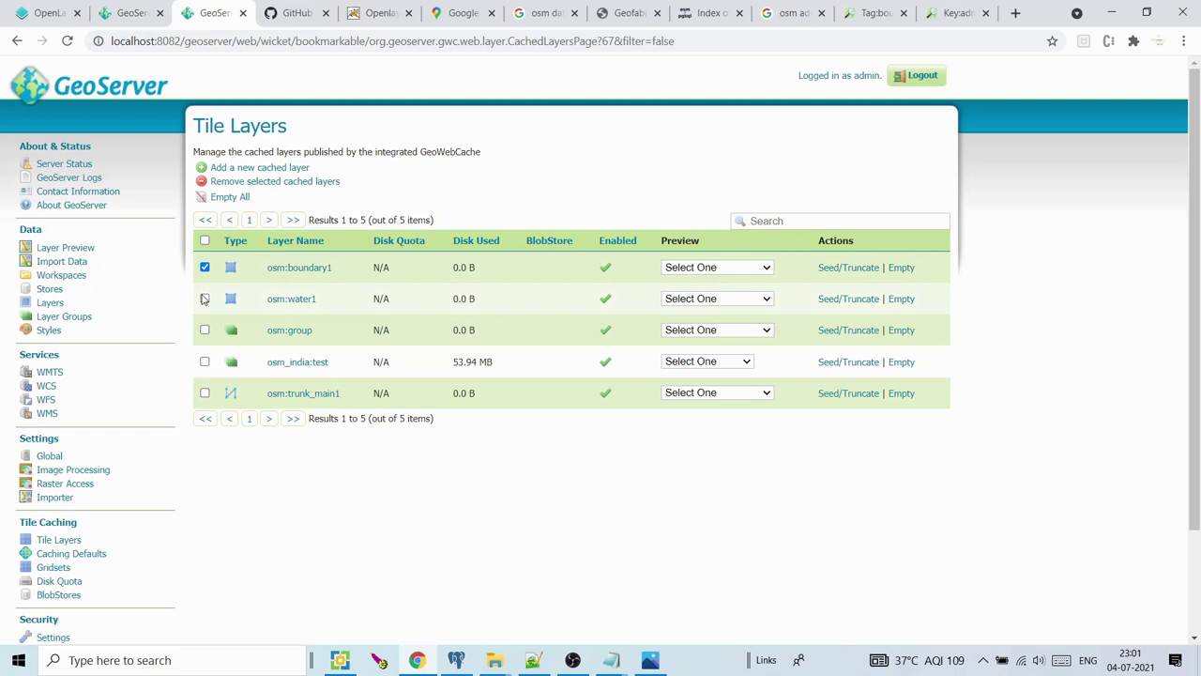
click(204, 330)
click(205, 362)
click(205, 393)
click(261, 182)
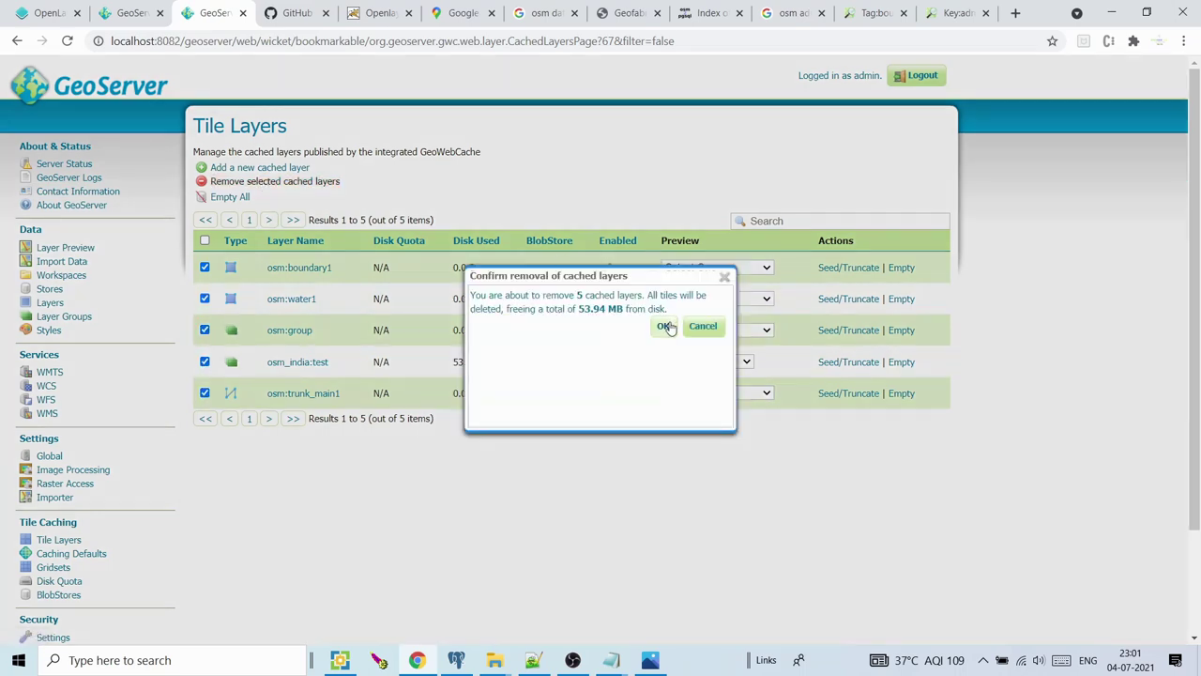
click(663, 325)
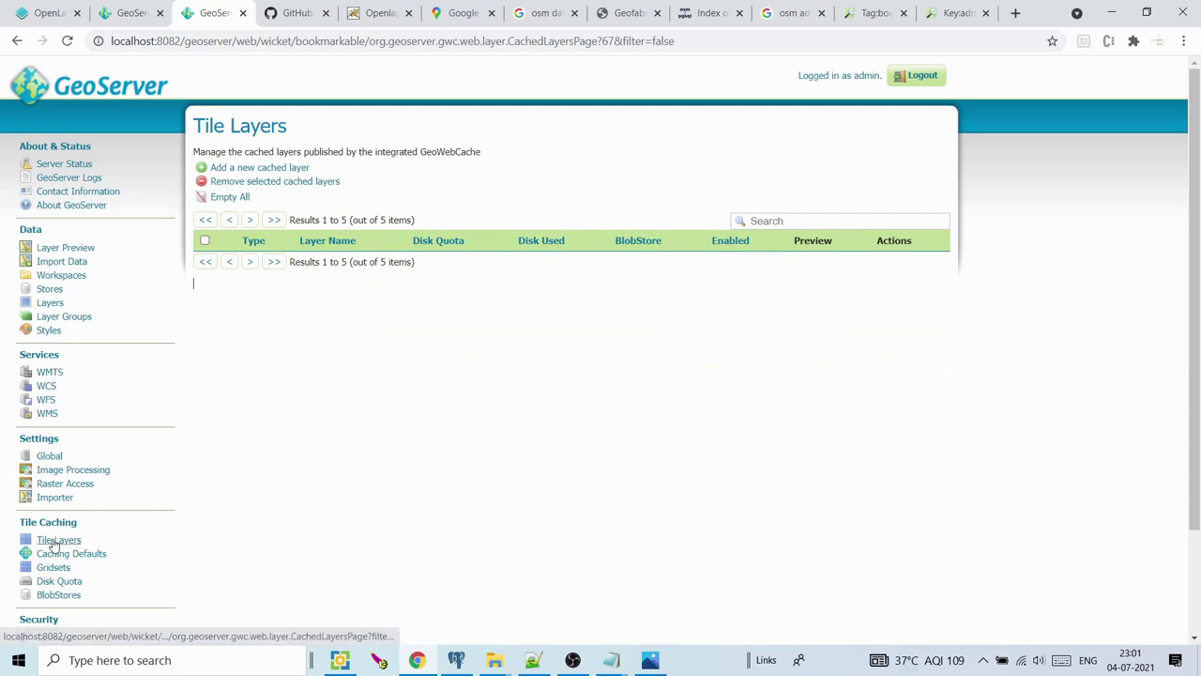
click(55, 541)
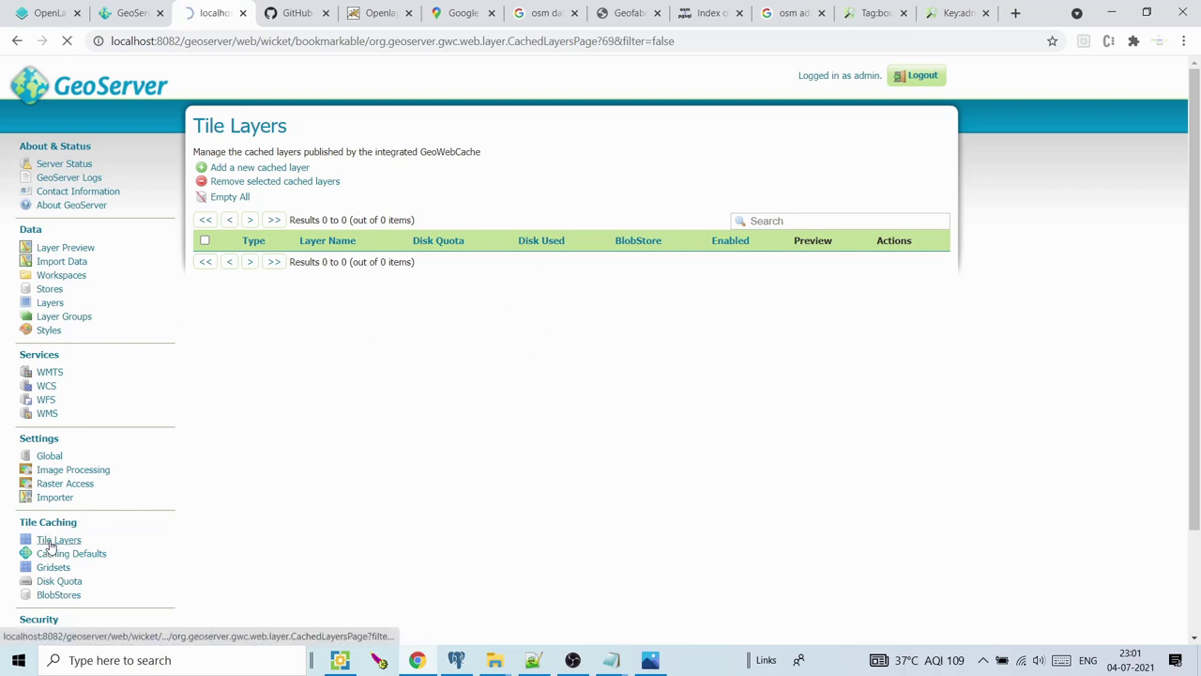
Browse from the geoserver folder through data to the empty gwc-layers folder, then minimize File Explorer
mouse_move(496, 663)
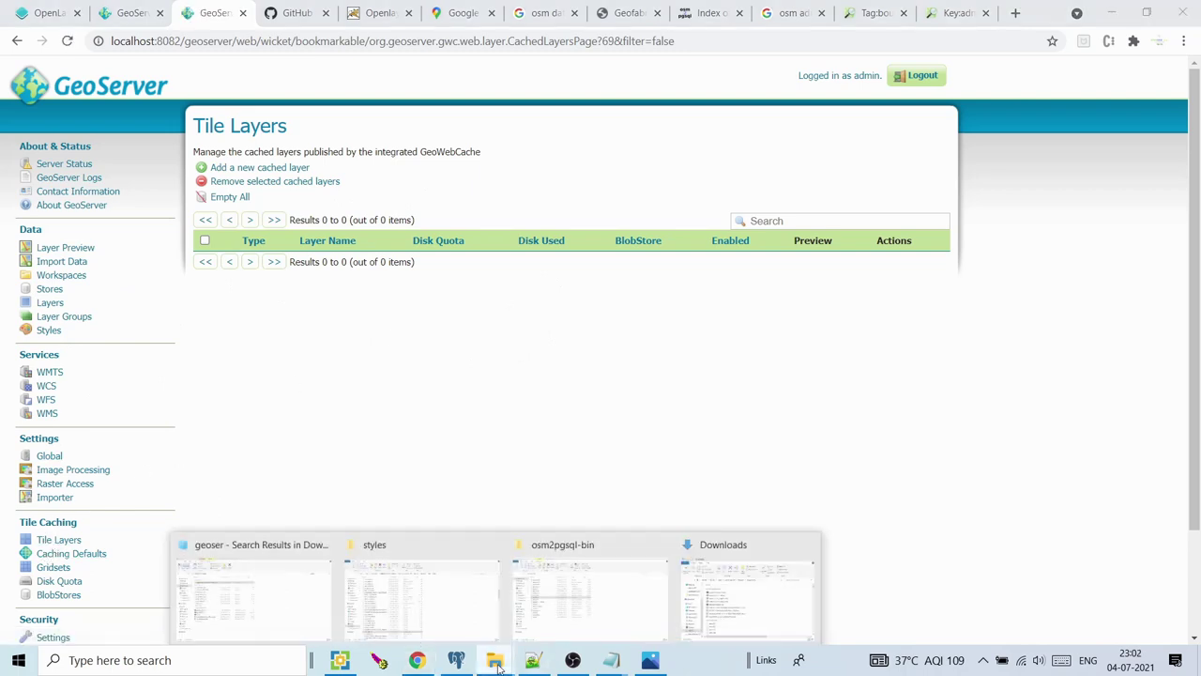
click(435, 613)
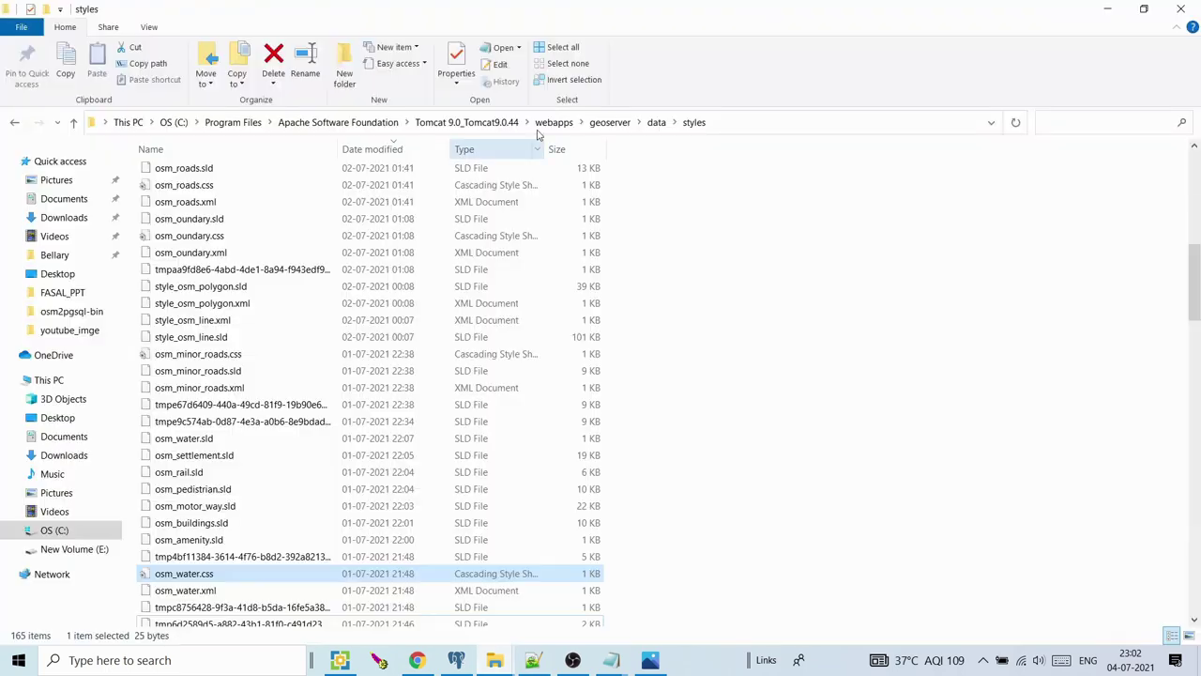
click(611, 122)
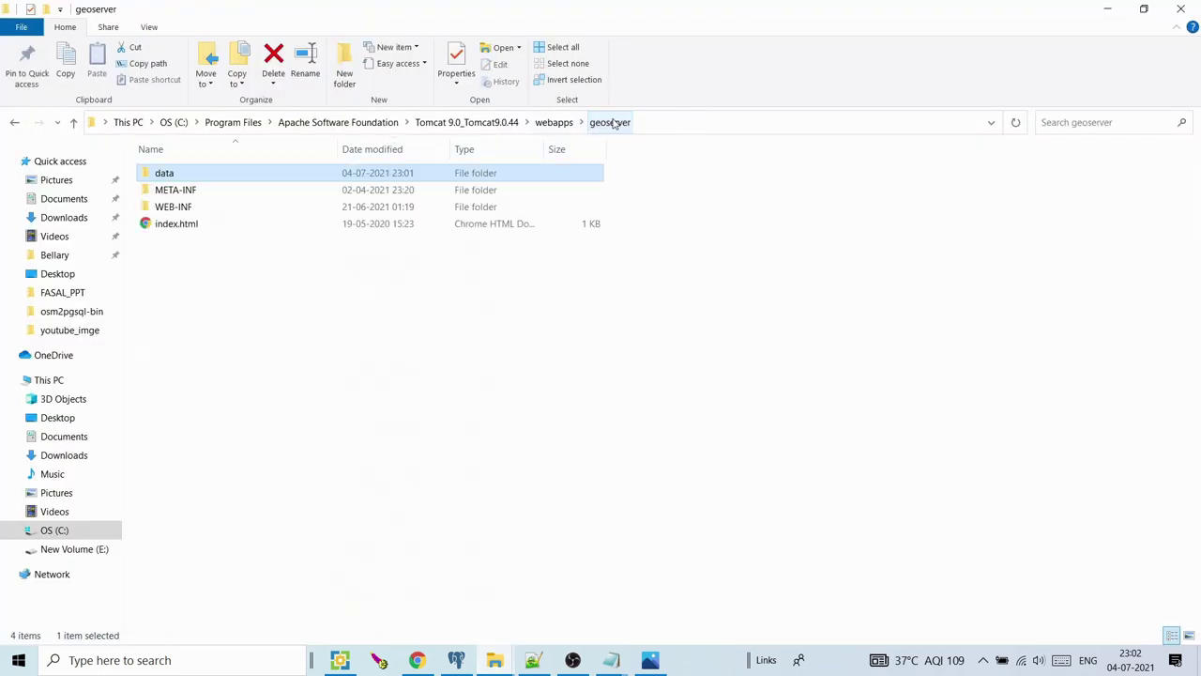
double_click(214, 174)
double_click(178, 226)
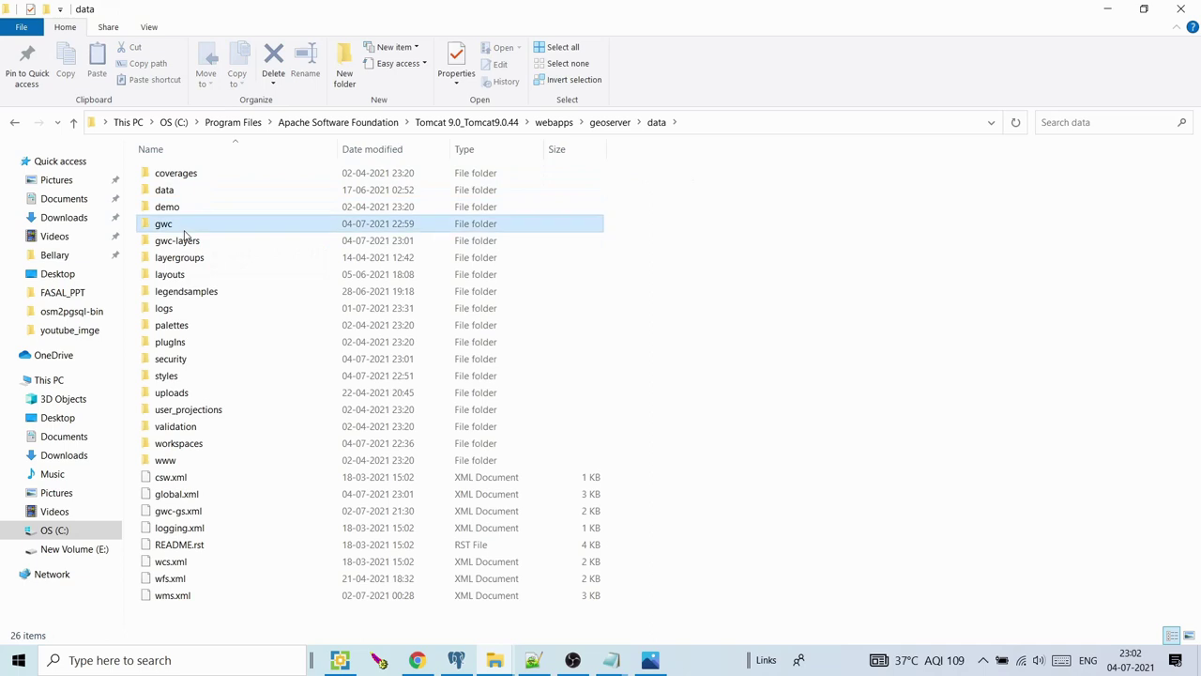
click(656, 122)
double_click(186, 244)
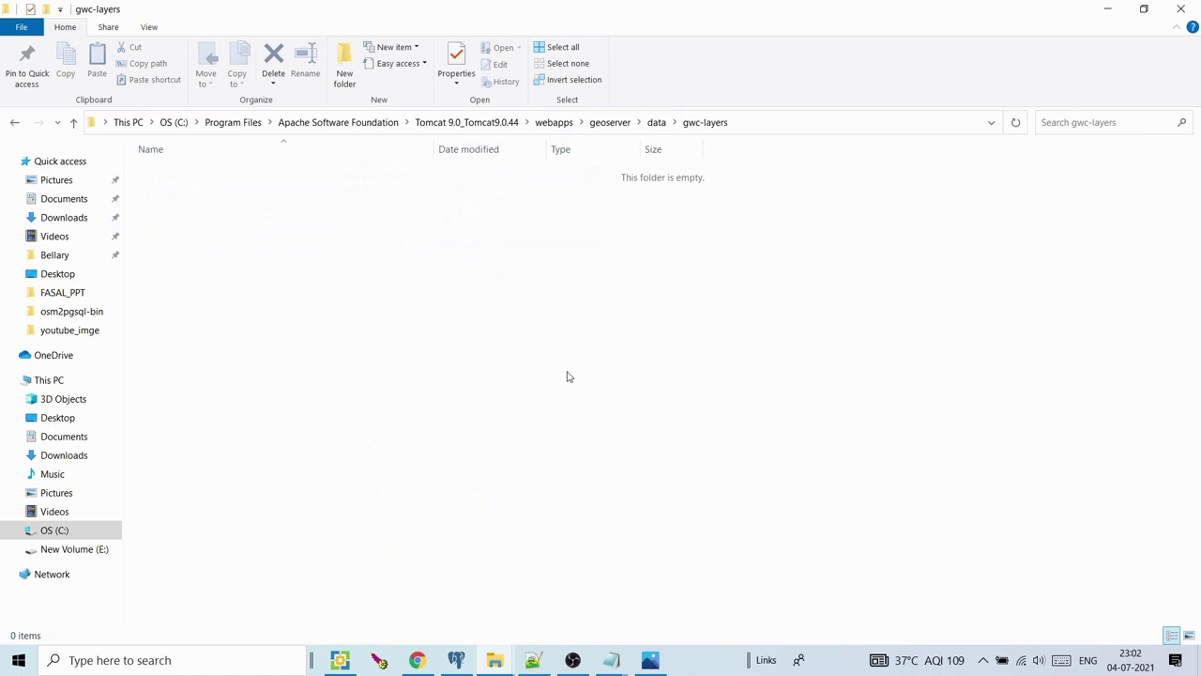
click(1110, 8)
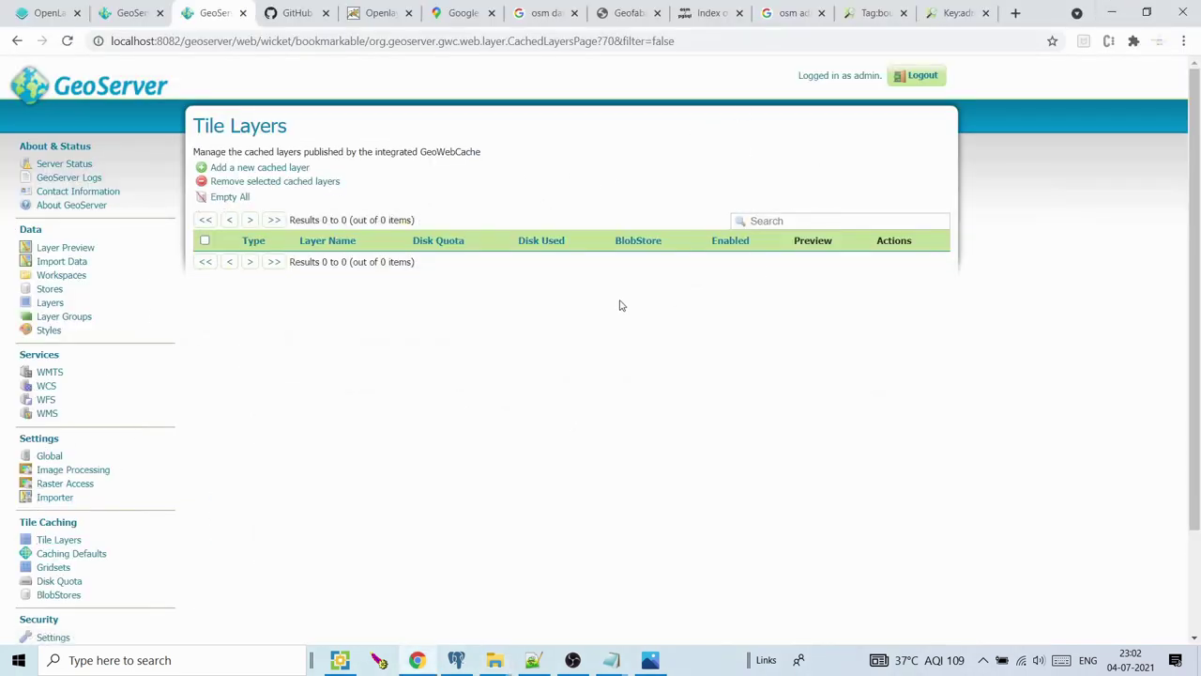
Enable 'Create a cached layer' in the test layer group's Tile Caching settings
click(62, 317)
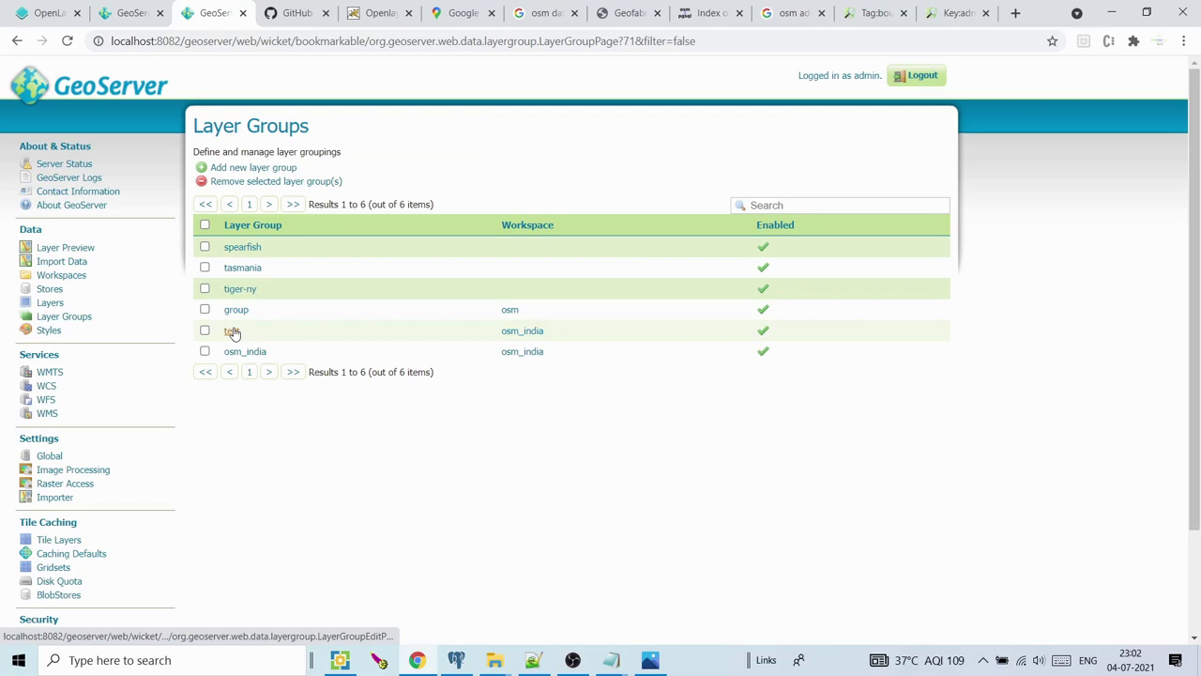
drag(1196, 228, 1196, 536)
scroll(1196, 536, up, 15)
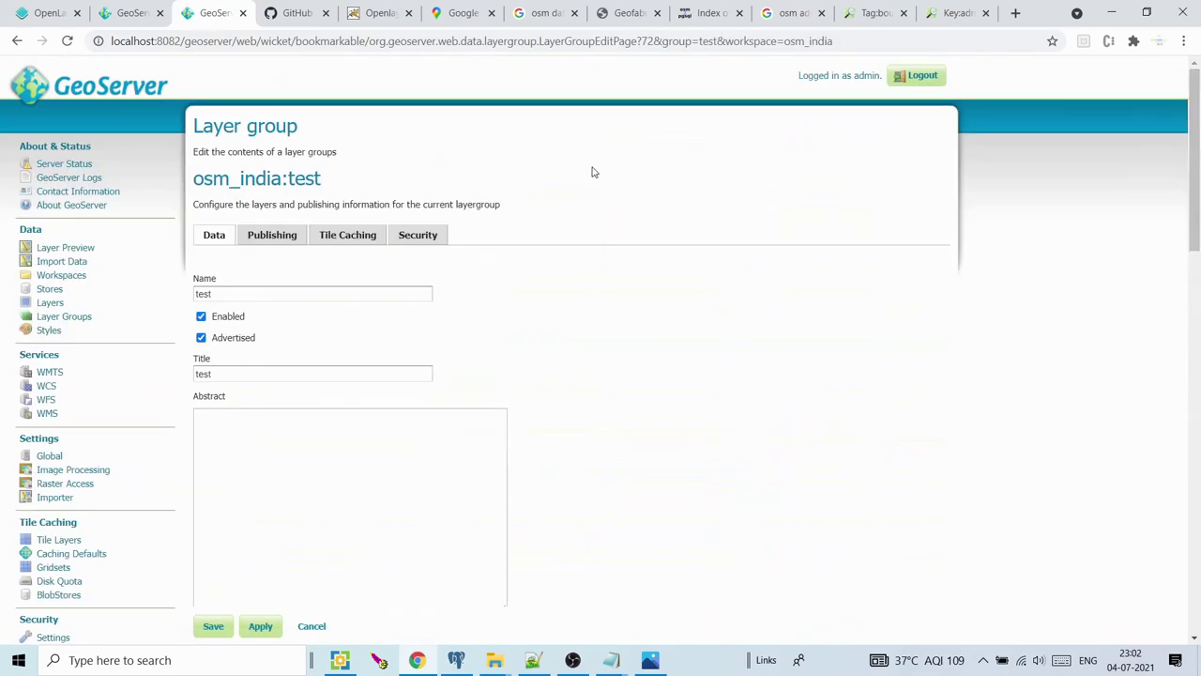
click(364, 239)
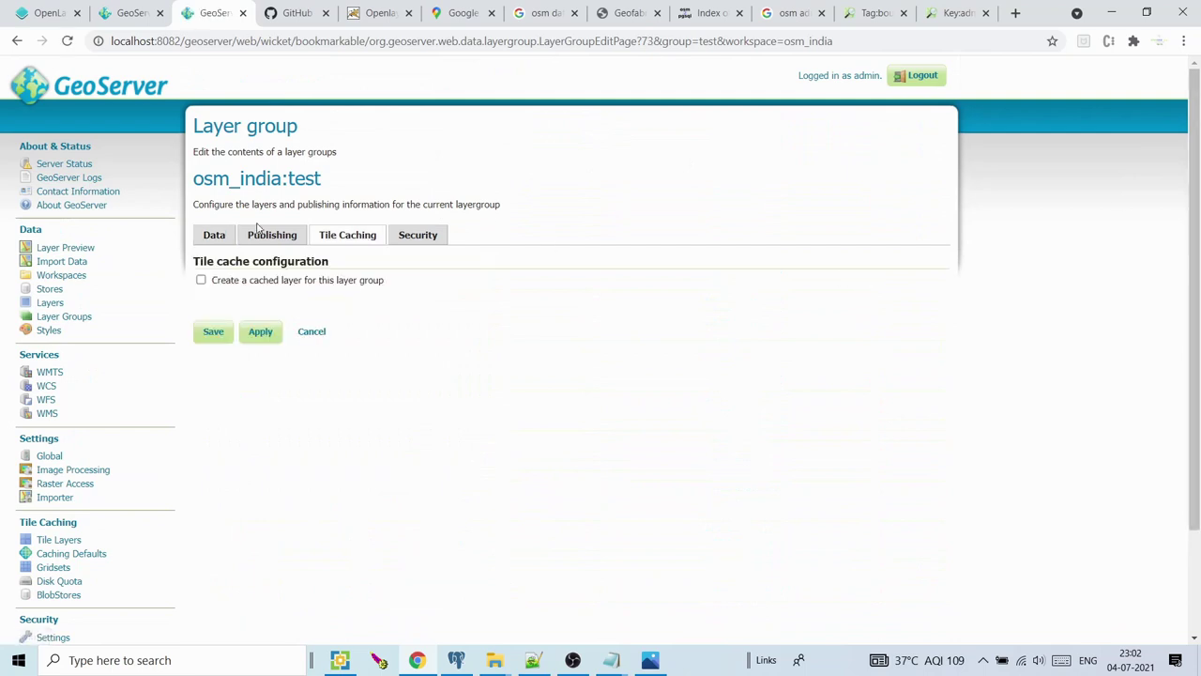
click(201, 281)
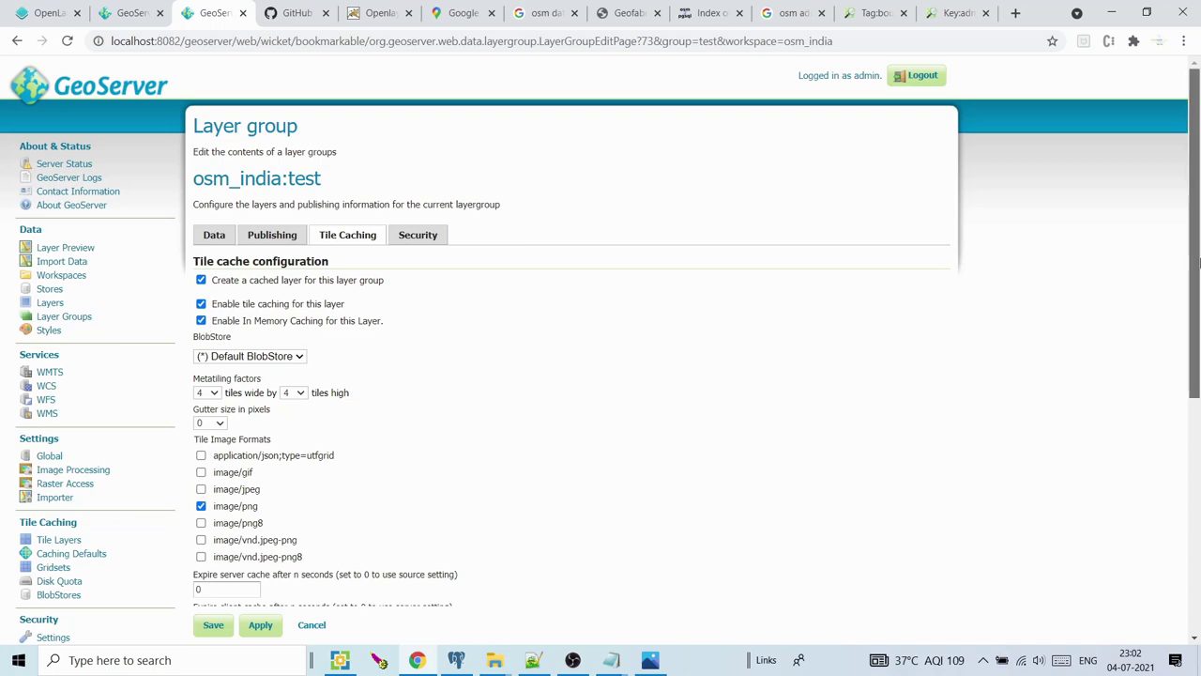
Replace the EPSG:4326, epsg:3857 and EPSG:900913 gridsets with the custom epsg:3857 grid subset
scroll(807, 366, down, 4)
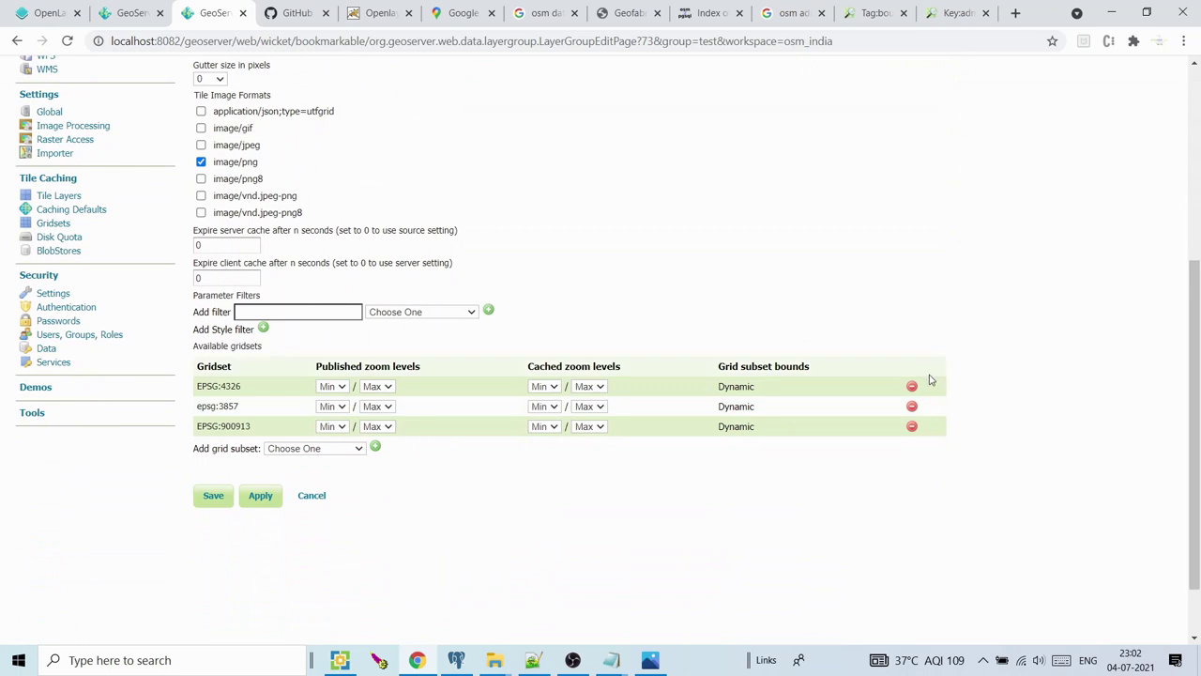
click(912, 386)
click(912, 386)
click(914, 387)
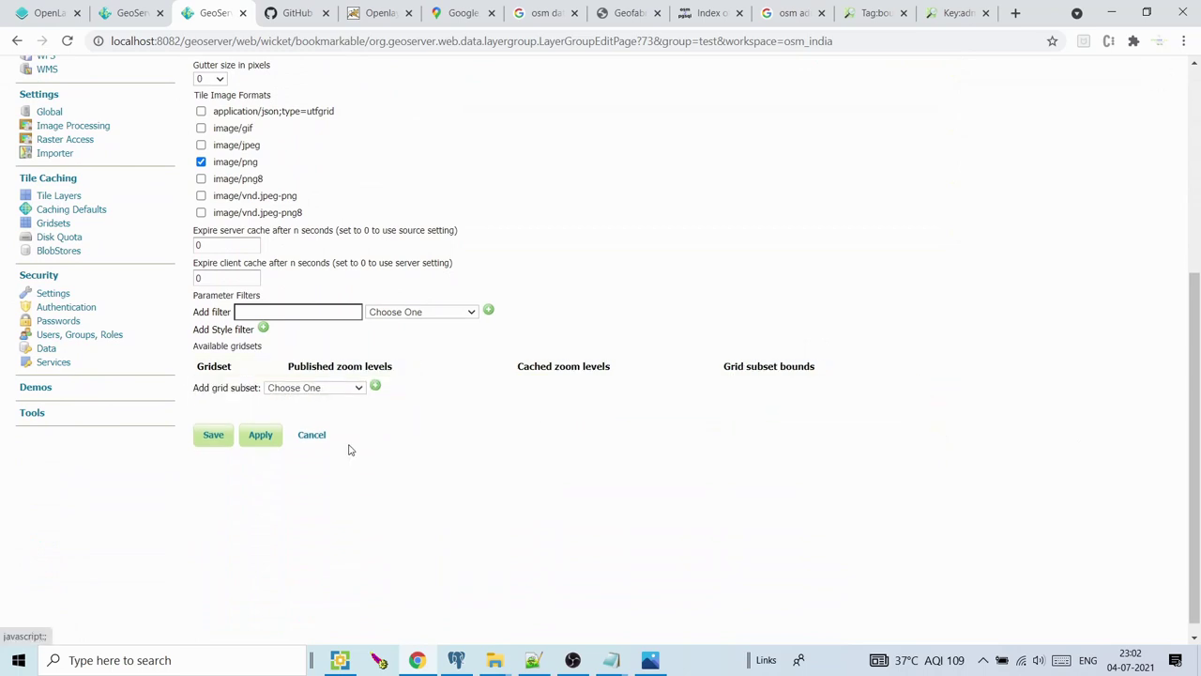
click(328, 390)
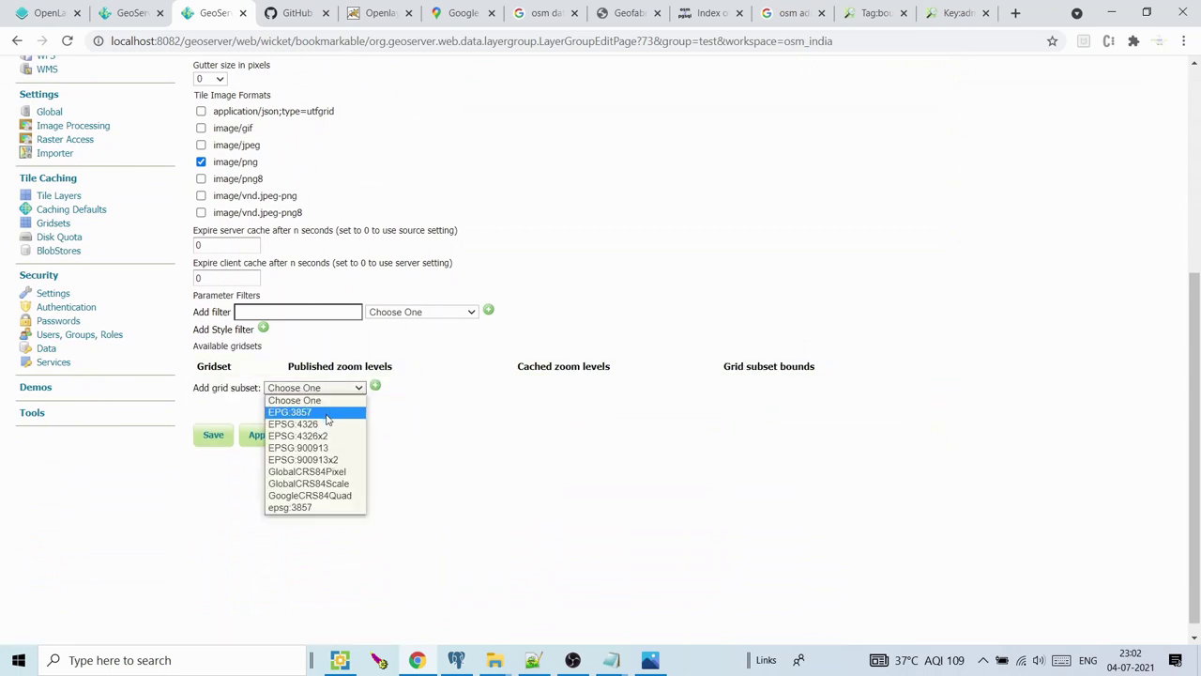
click(310, 508)
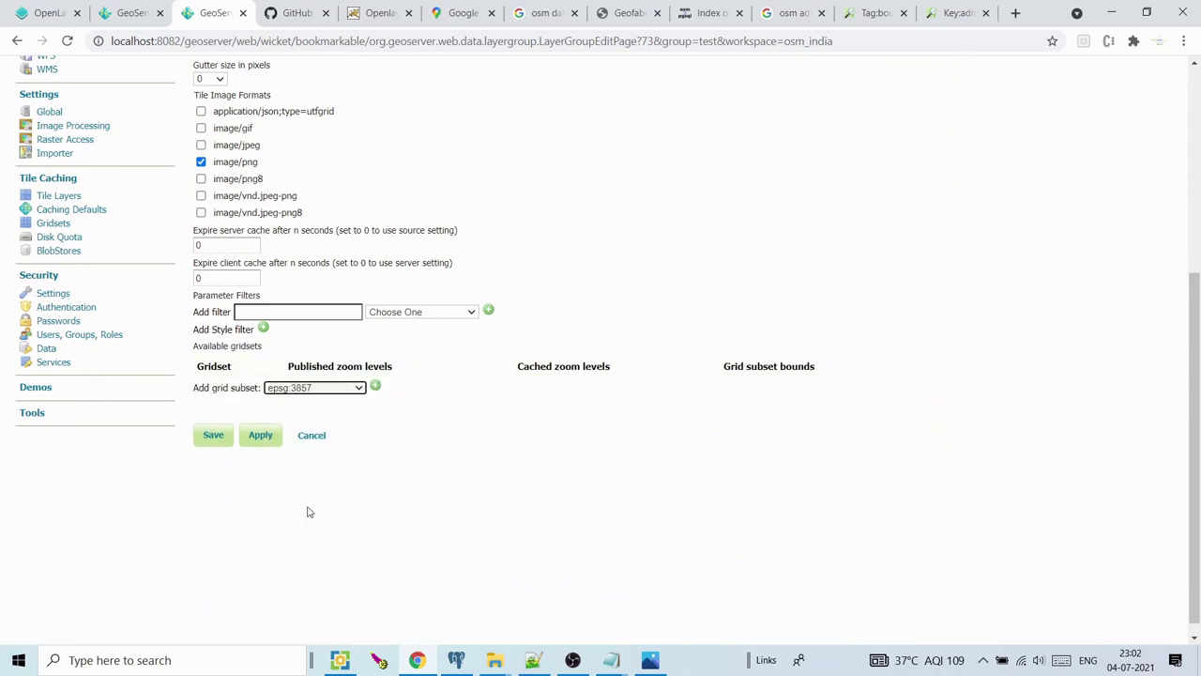
click(374, 387)
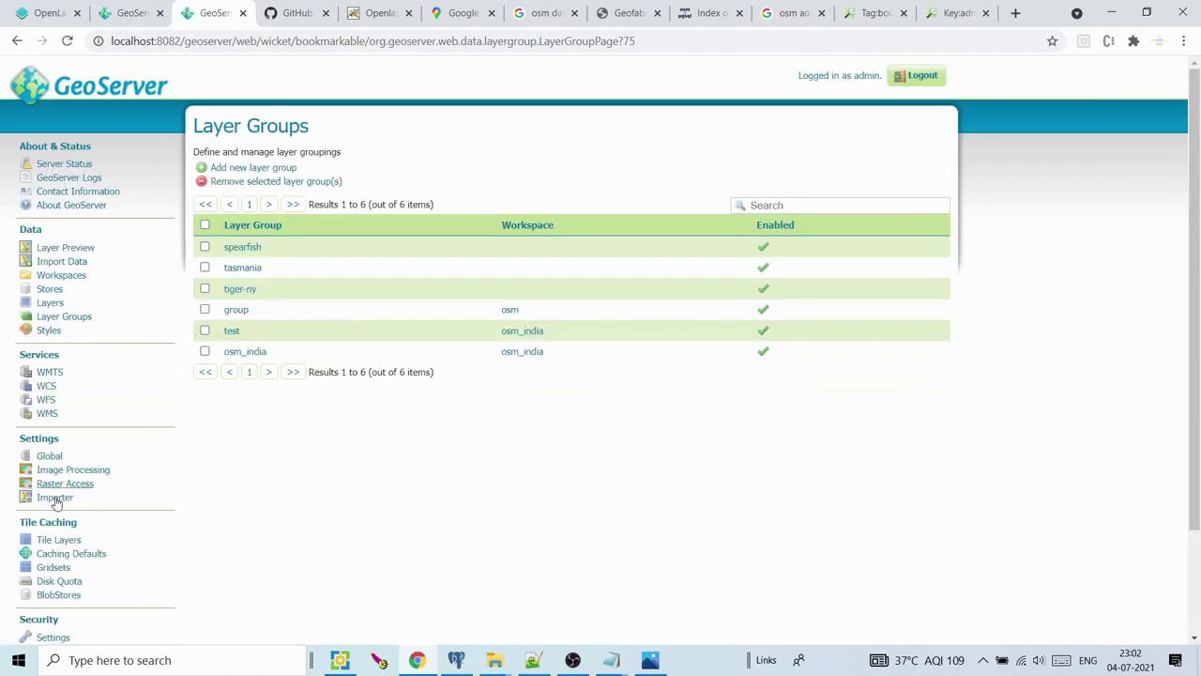
Launch the epsg:3857 png tile preview for osm_india:test, which uses 53.94 MB
click(58, 541)
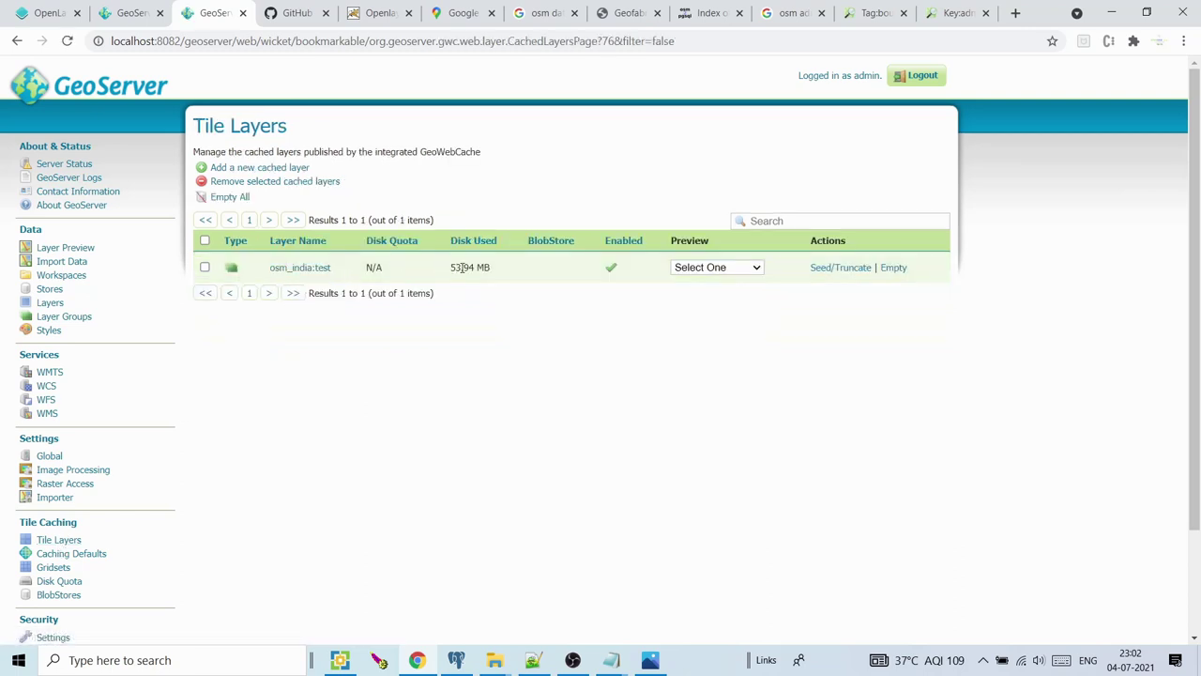
drag(454, 268, 497, 272)
click(710, 269)
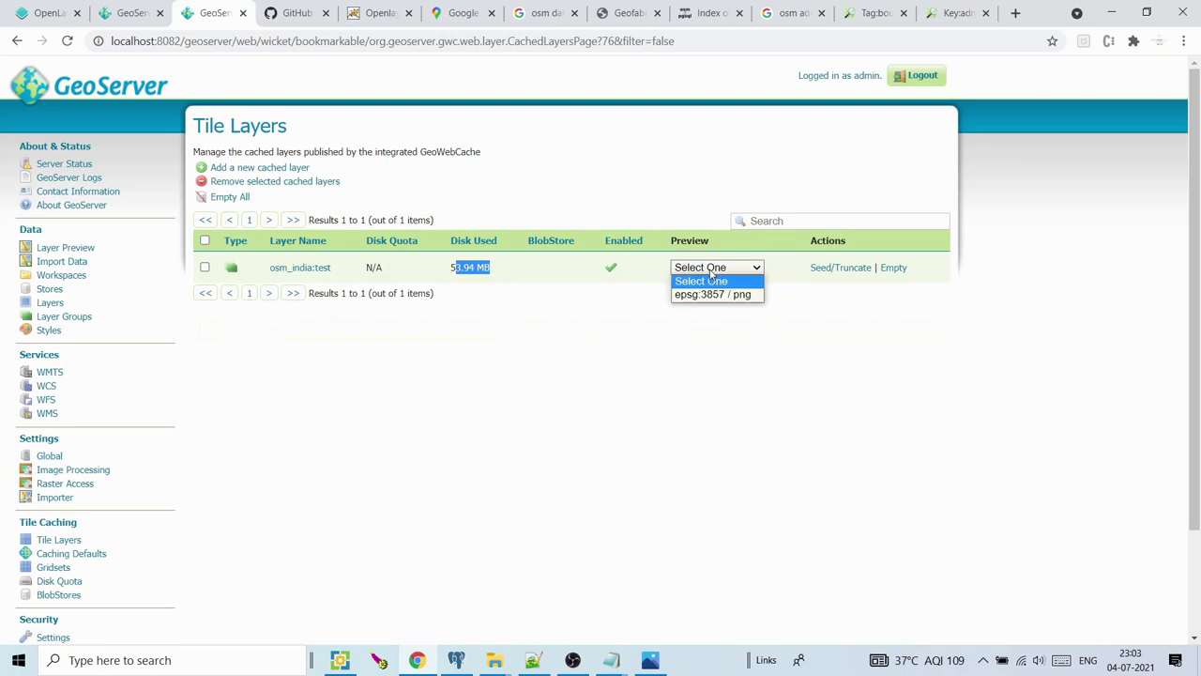
click(710, 295)
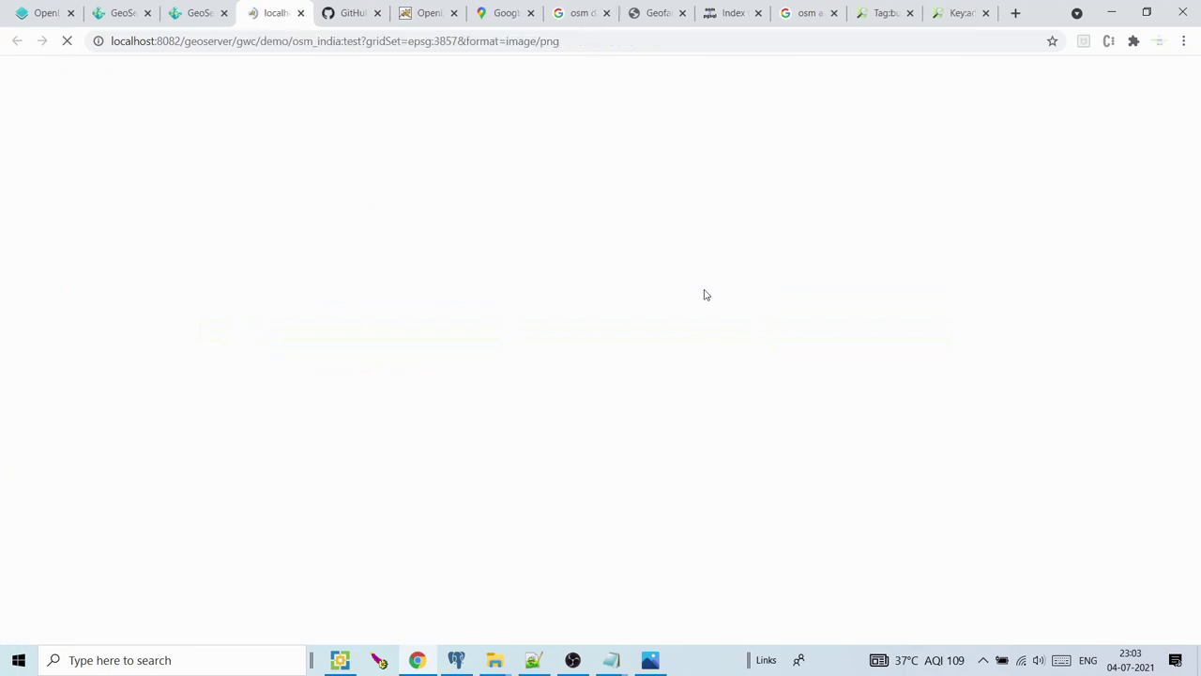
Check the Layer Preview list, then return to the osm_india tile preview at its gwc/demo address
click(213, 13)
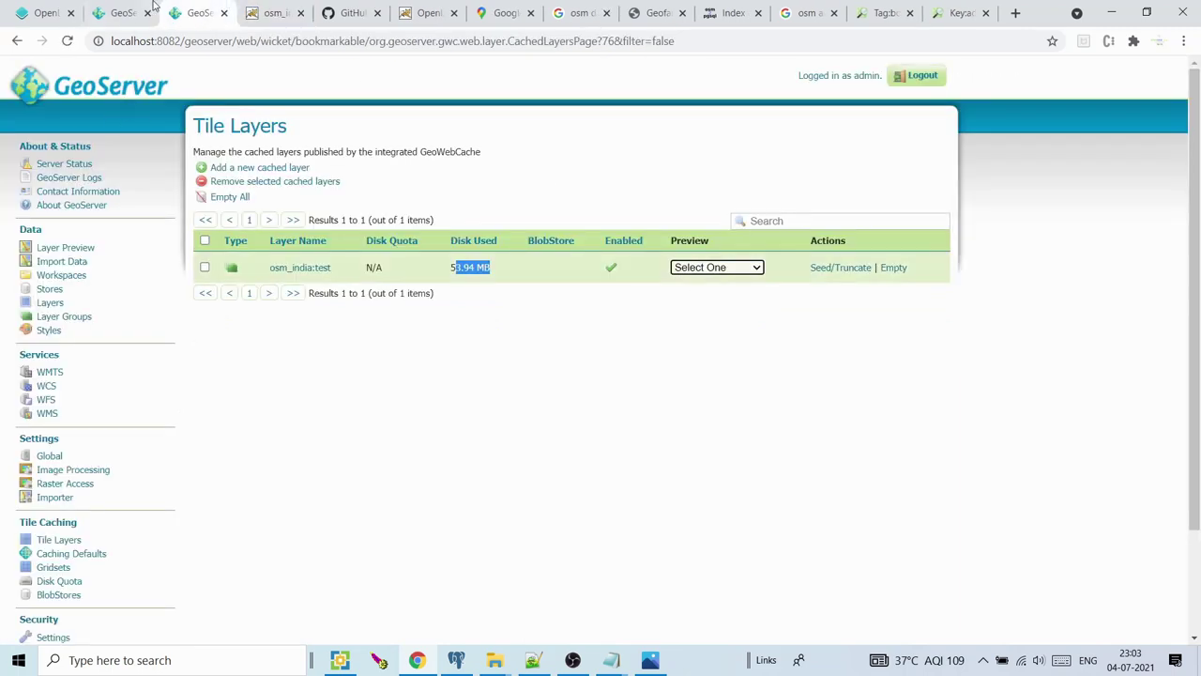
click(153, 9)
click(62, 247)
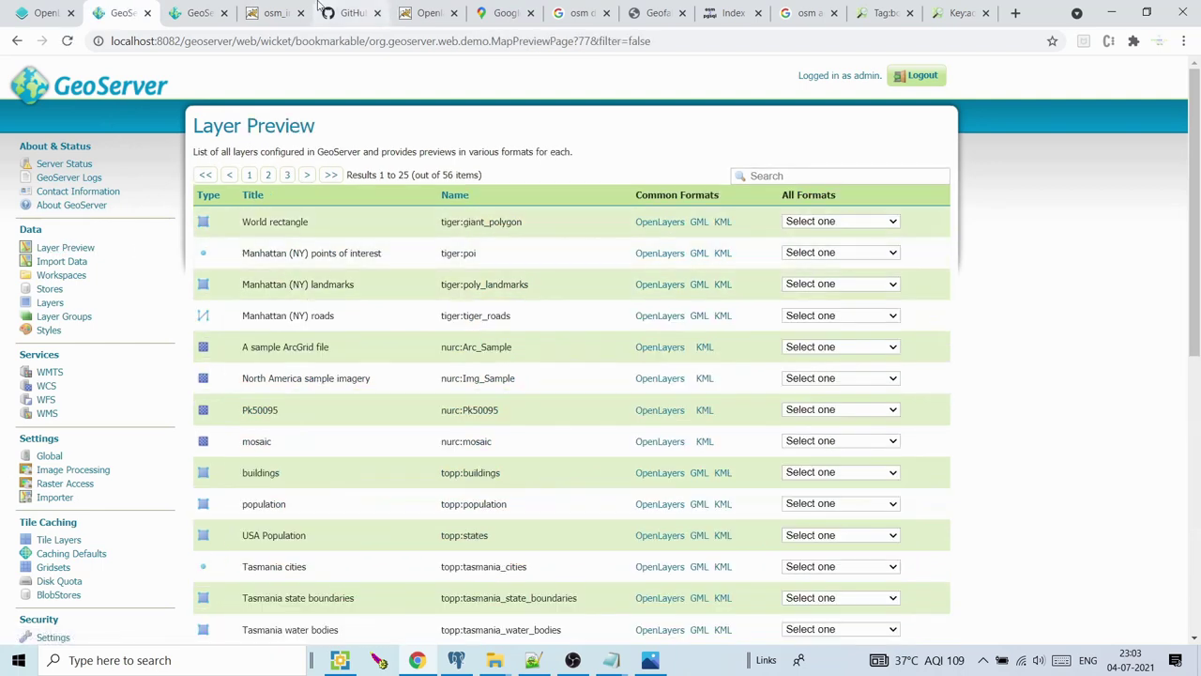
click(272, 12)
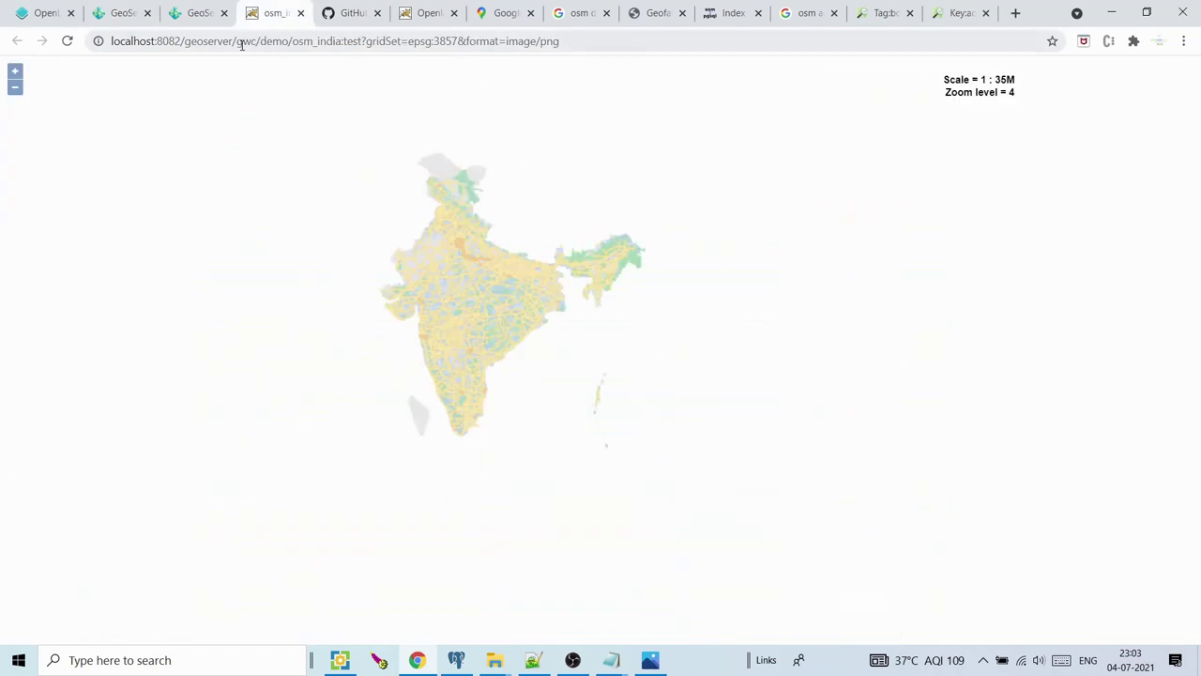
drag(242, 45, 283, 45)
Zoom the India tile map from level 5 down to level 13 over central Delhi
double_click(449, 244)
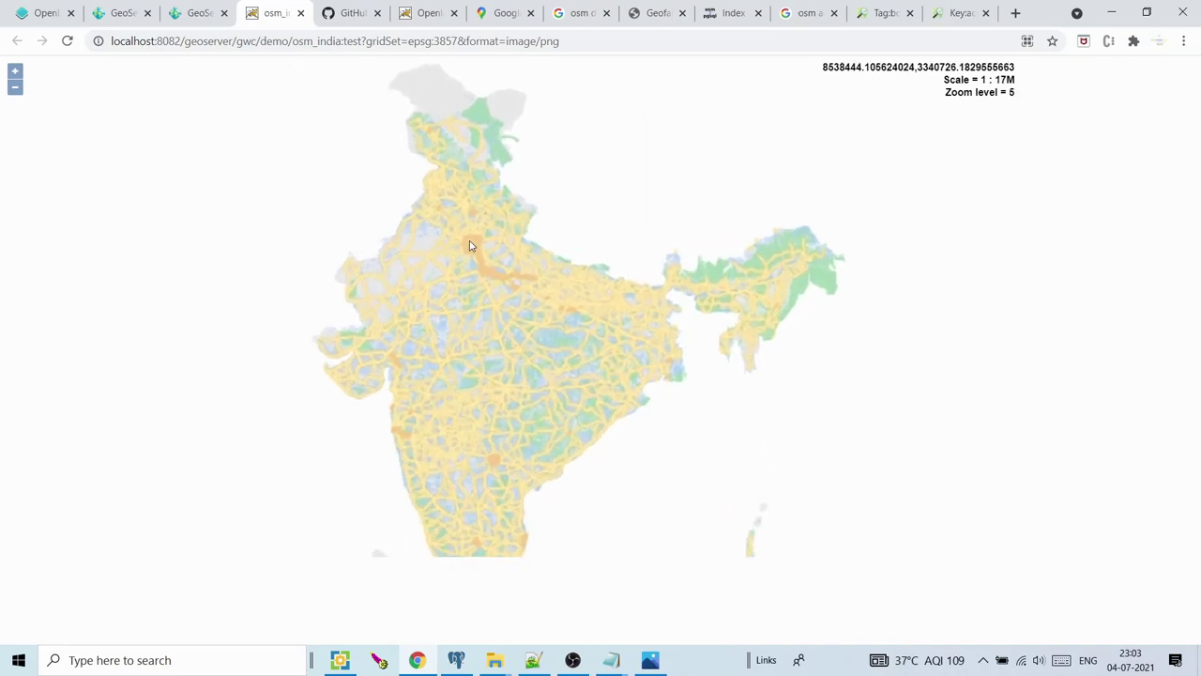
double_click(472, 246)
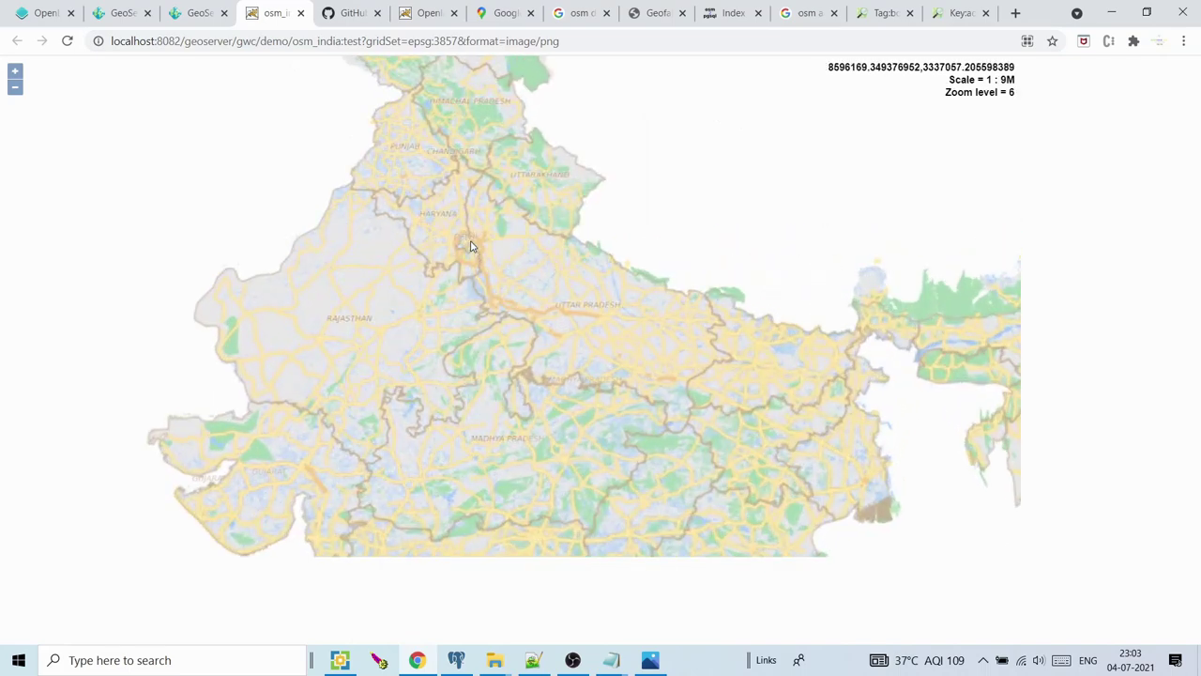
double_click(472, 246)
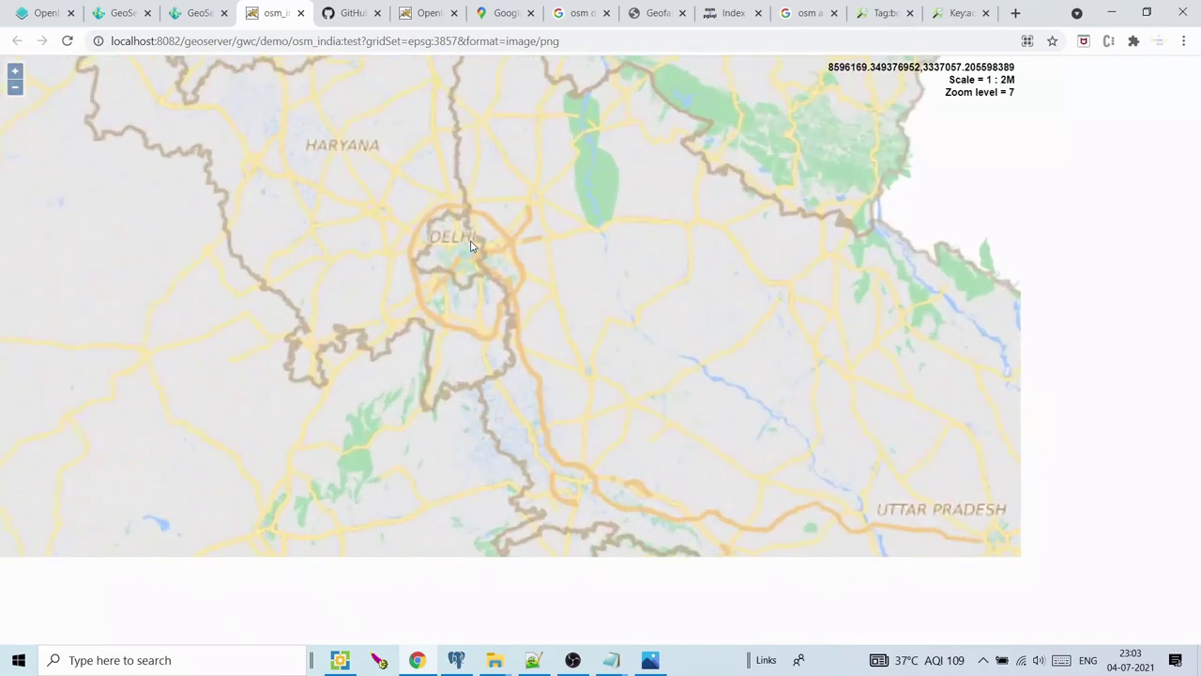
double_click(472, 245)
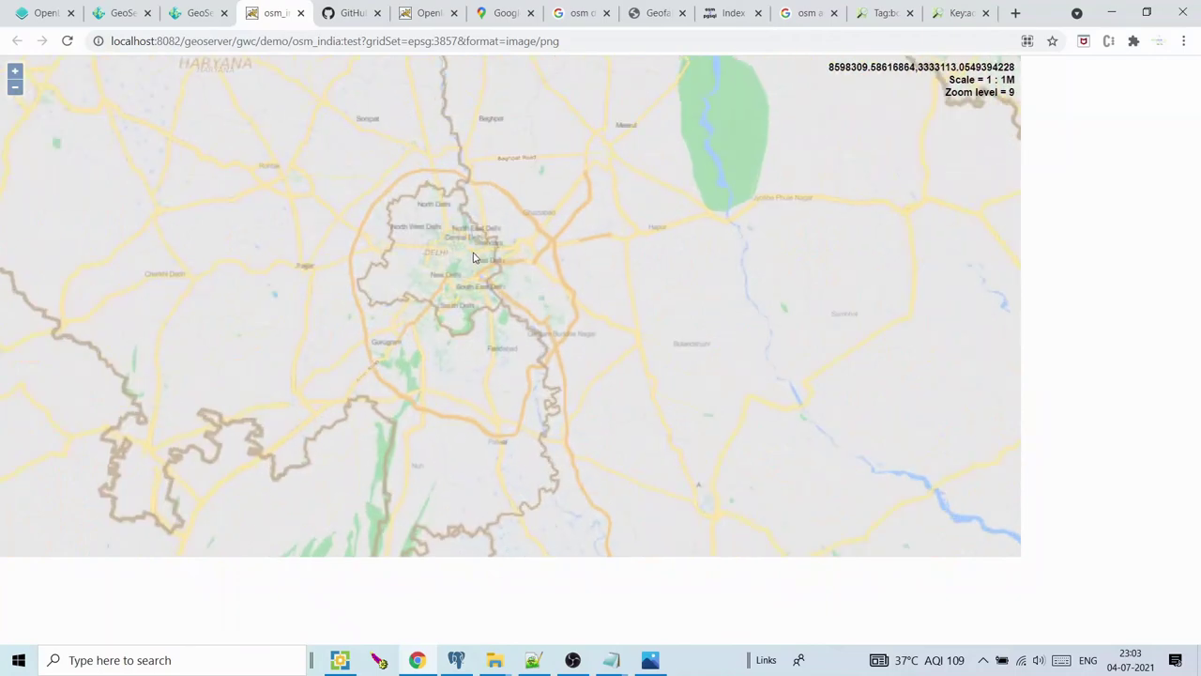
double_click(474, 257)
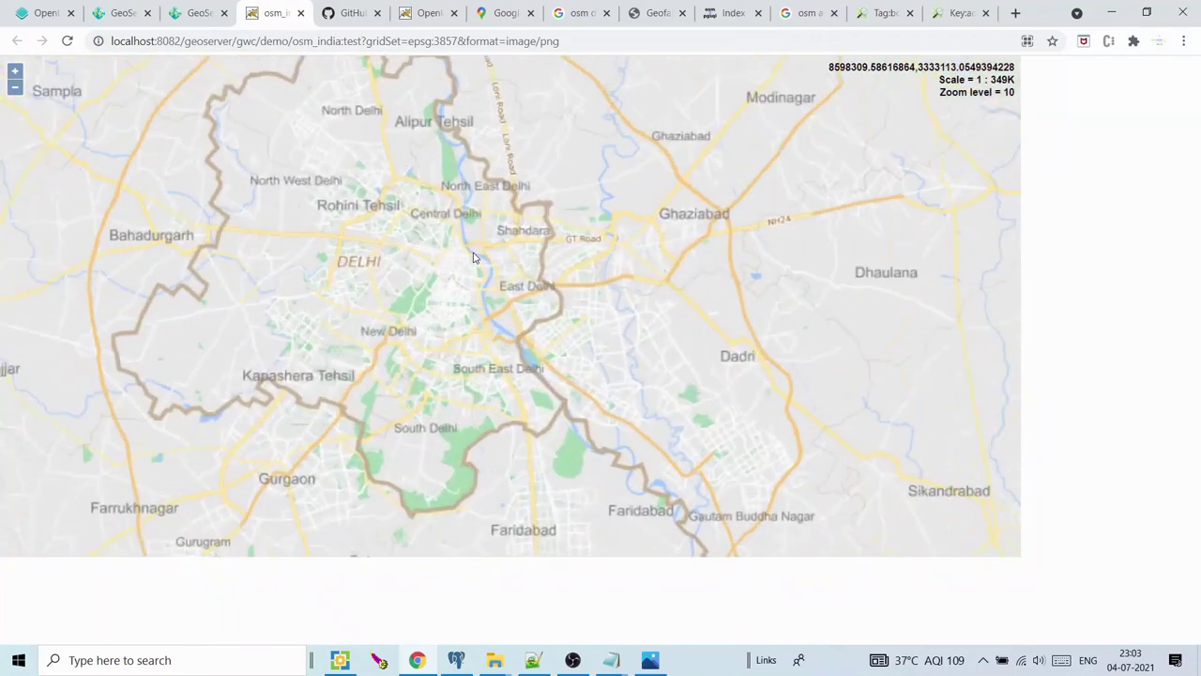
double_click(475, 264)
double_click(469, 300)
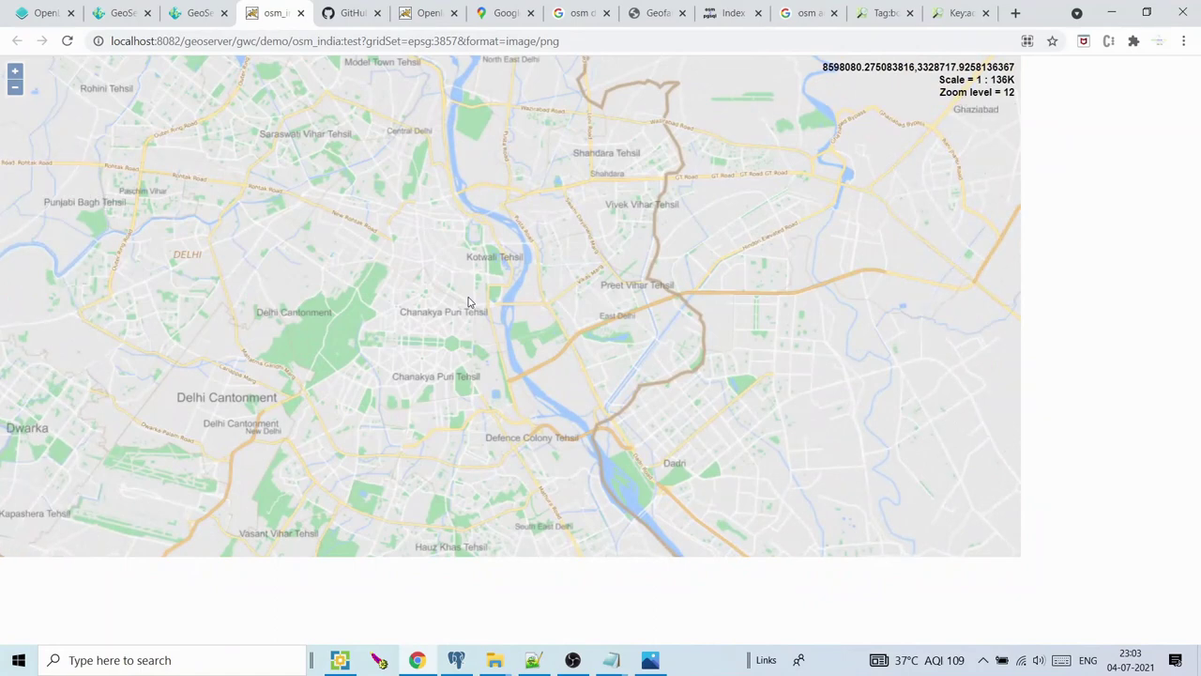
double_click(469, 300)
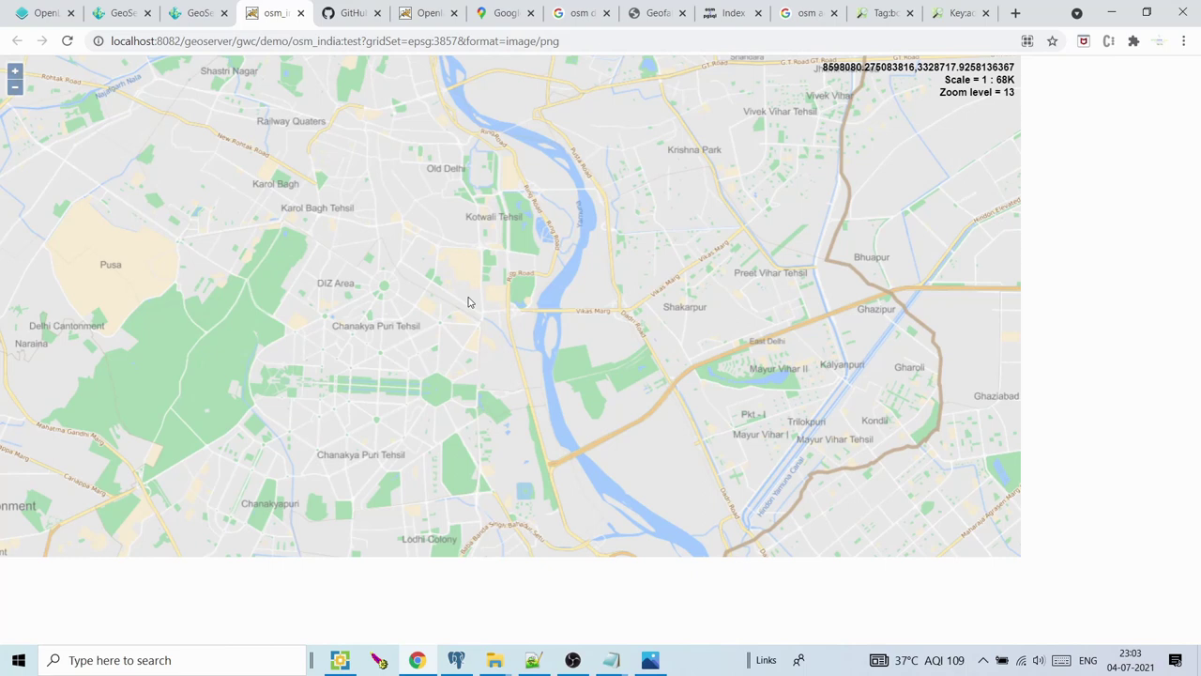
Zoom to street level and show feature details for the spot near Rajiv Chowk
scroll(469, 302, up, 1)
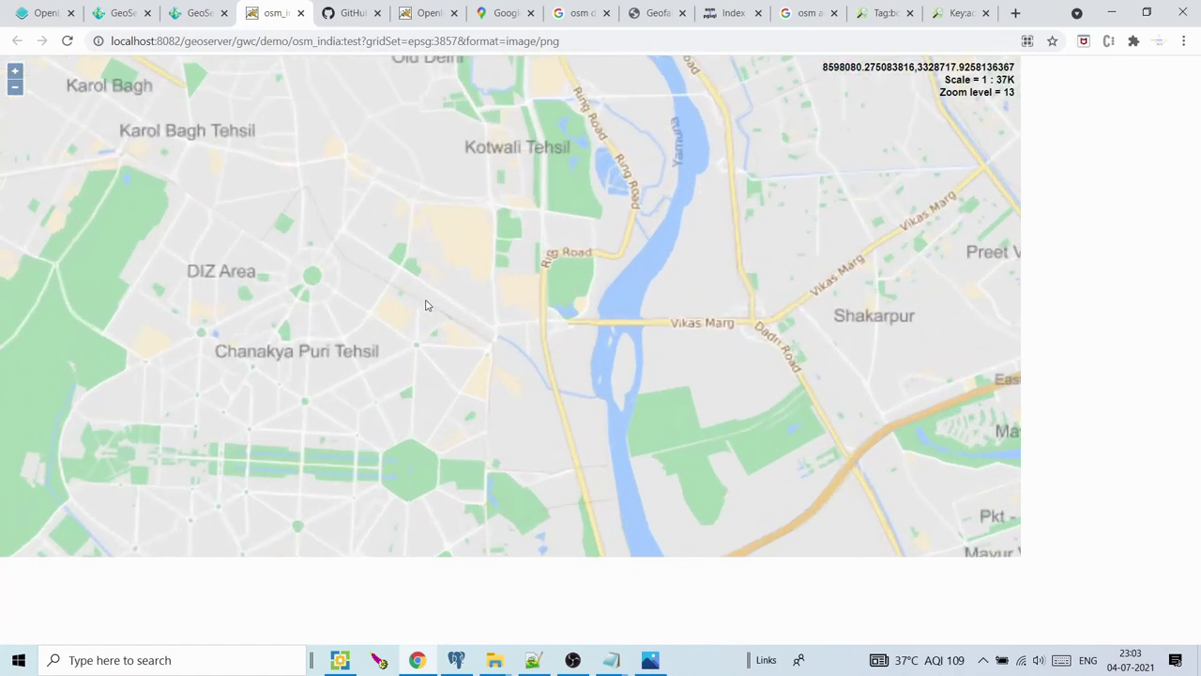
key(Left)
key(Left)
scroll(432, 282, up, 1)
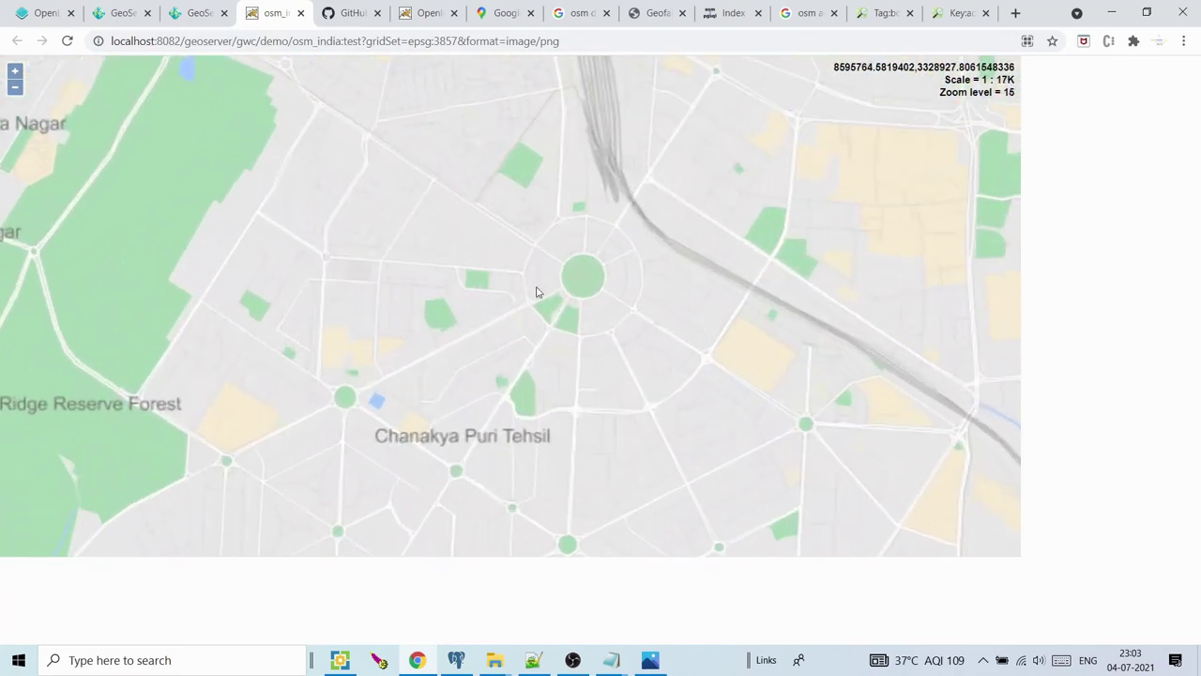
scroll(536, 290, up, 1)
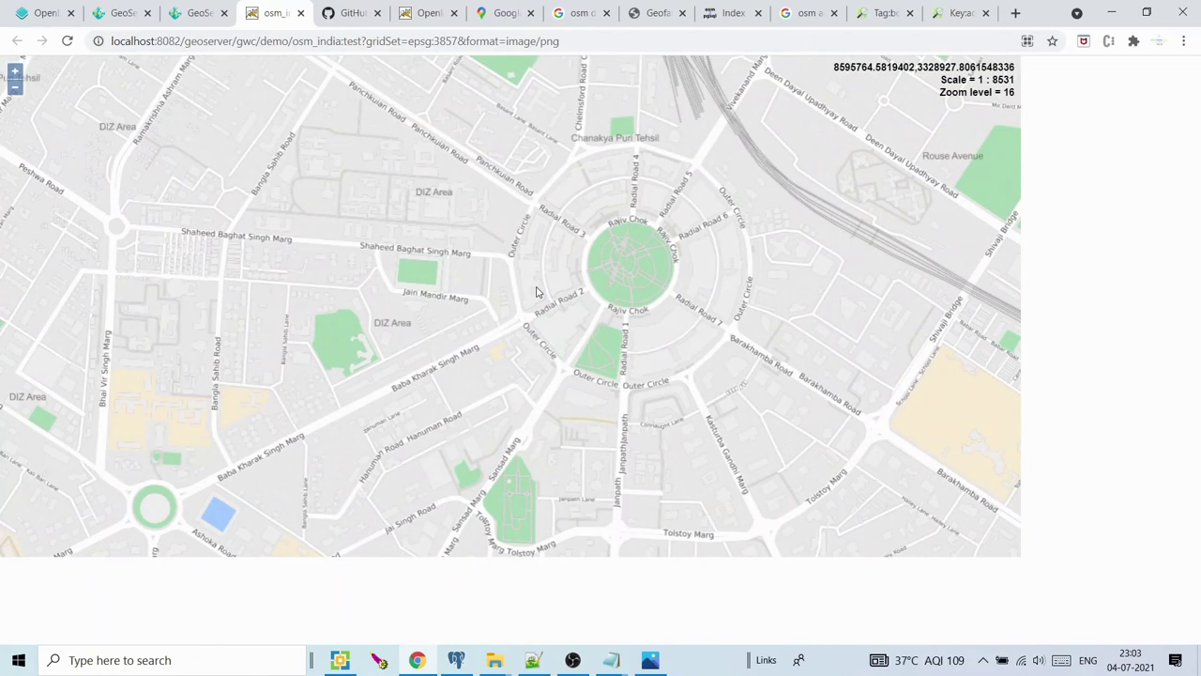
scroll(592, 288, up, 1)
scroll(592, 288, up, 1)
click(592, 288)
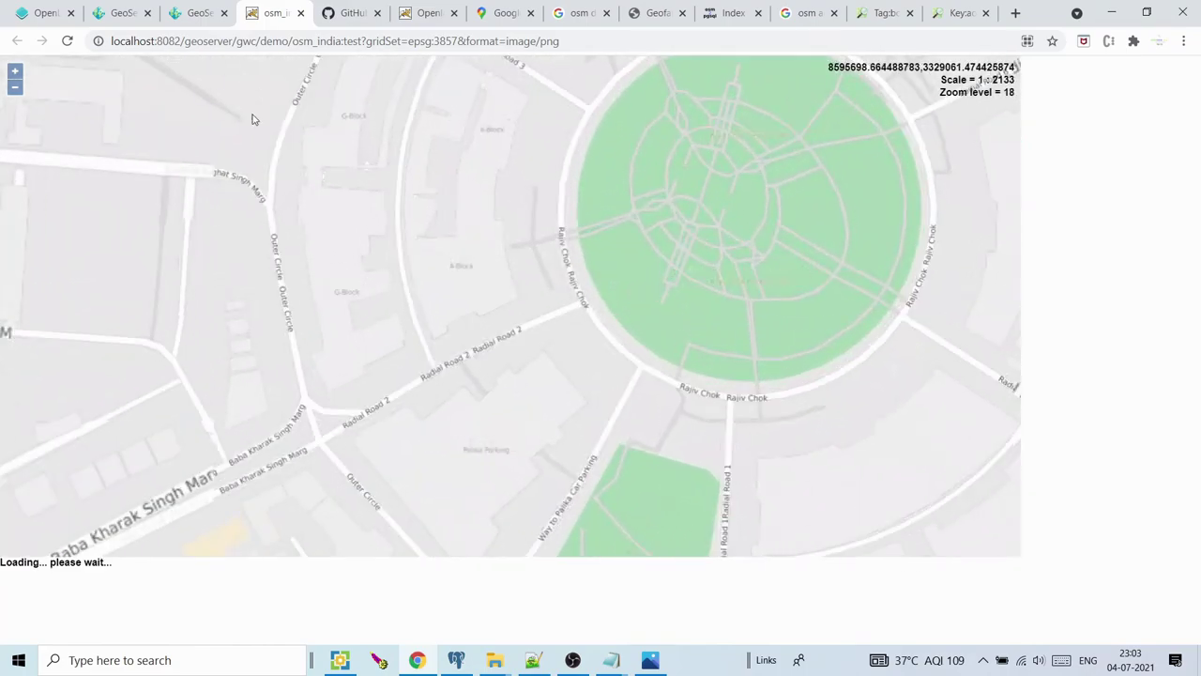
Zoom the map back out three levels and go back to the Tile Layers page
click(14, 86)
click(15, 86)
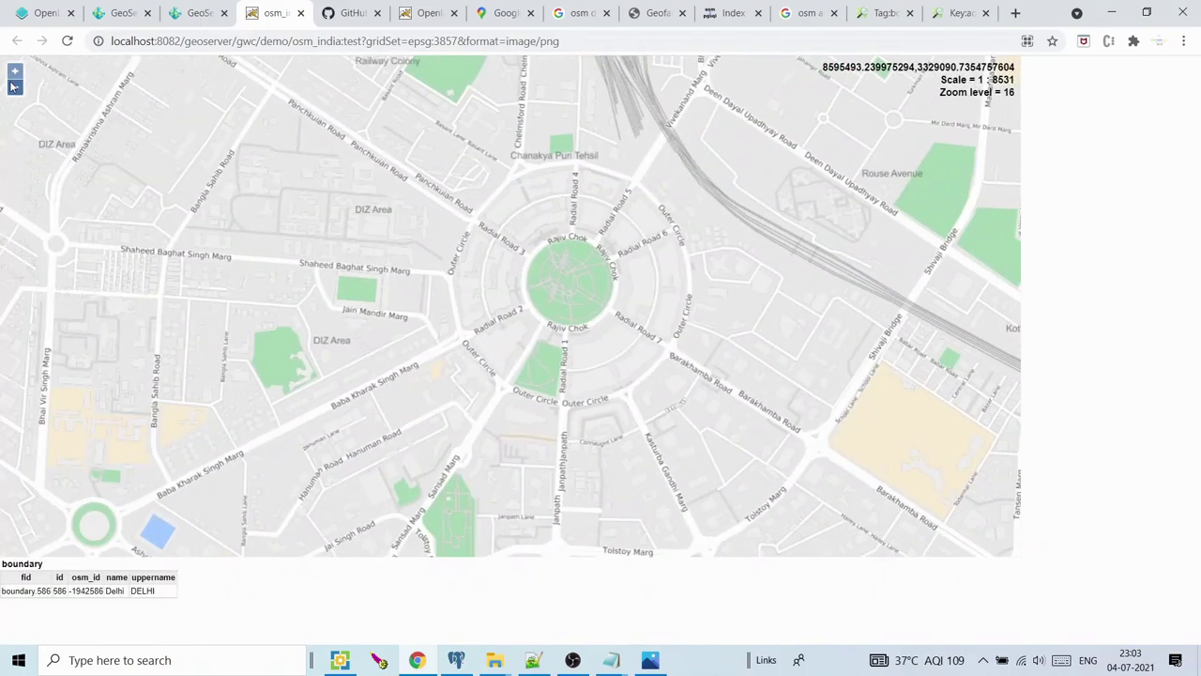
click(14, 87)
click(180, 12)
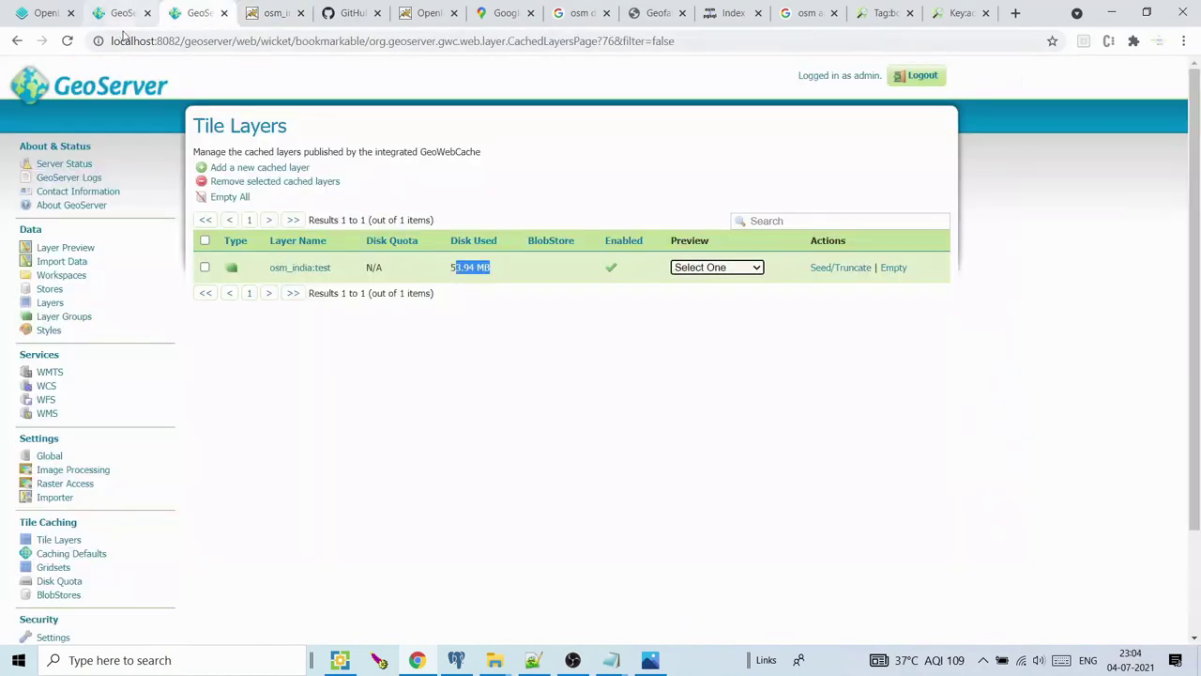
Open an OpenLayers map preview of the test layer from the last Layer Preview page
click(123, 8)
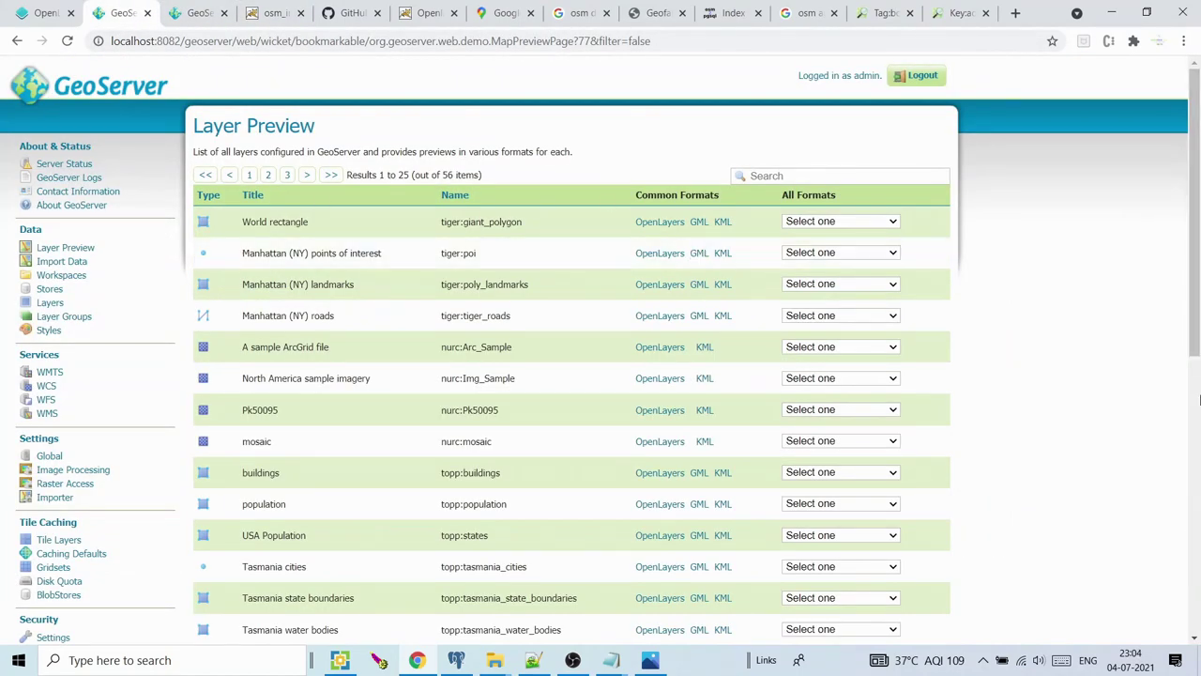
drag(1196, 359, 1197, 612)
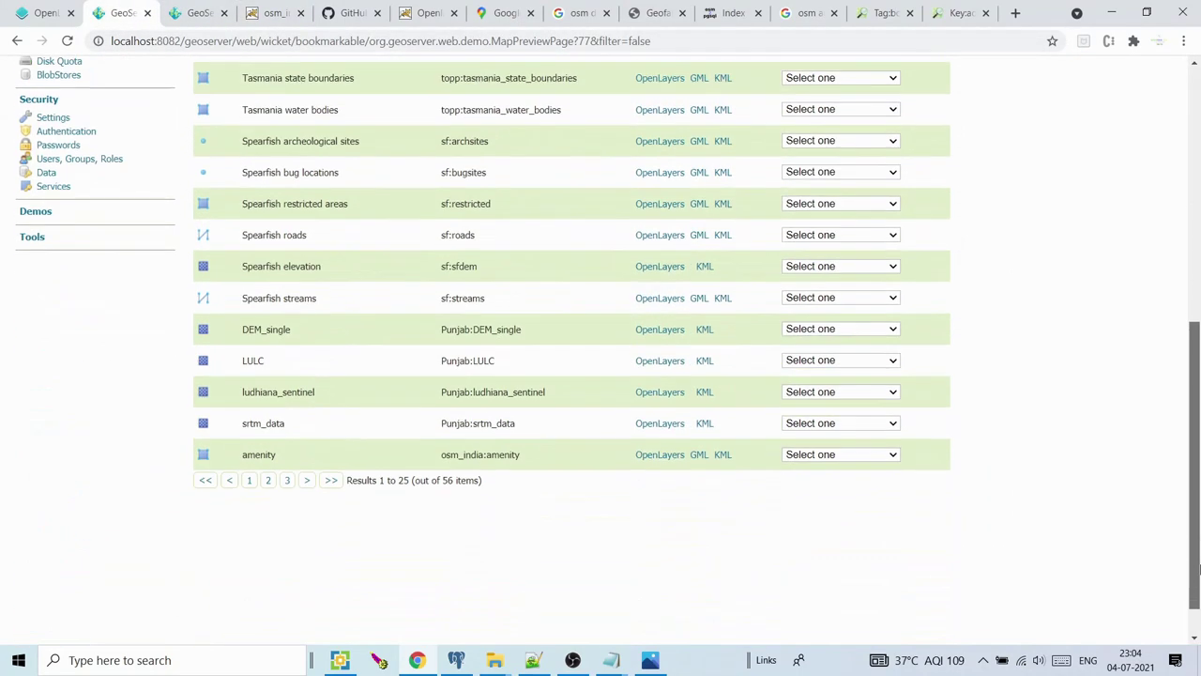
click(288, 482)
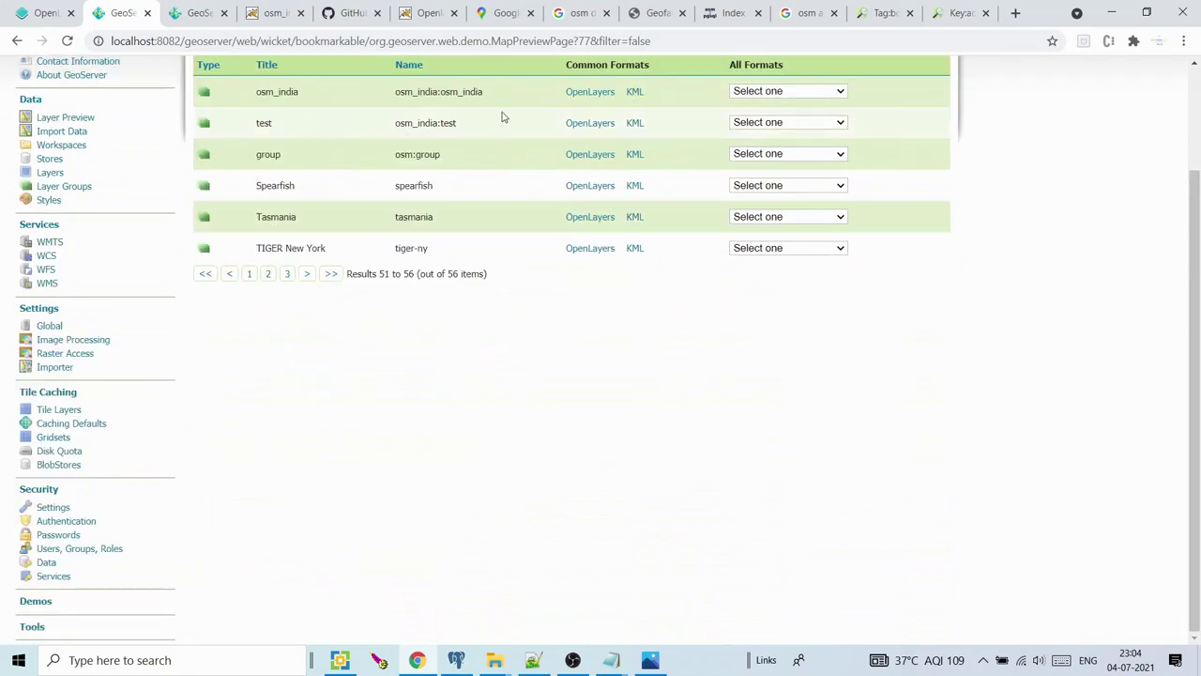
click(586, 124)
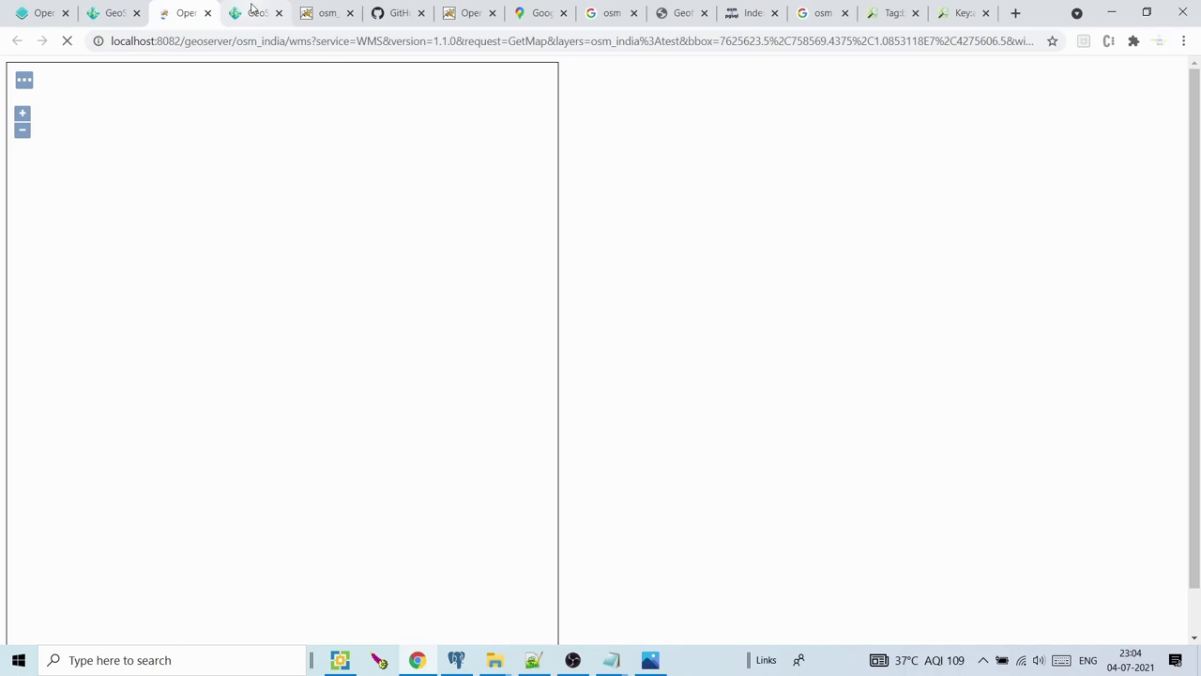
Close the loading WMS preview, reload the osm_india tile preview, and show osm_india:test's preview formats
click(207, 12)
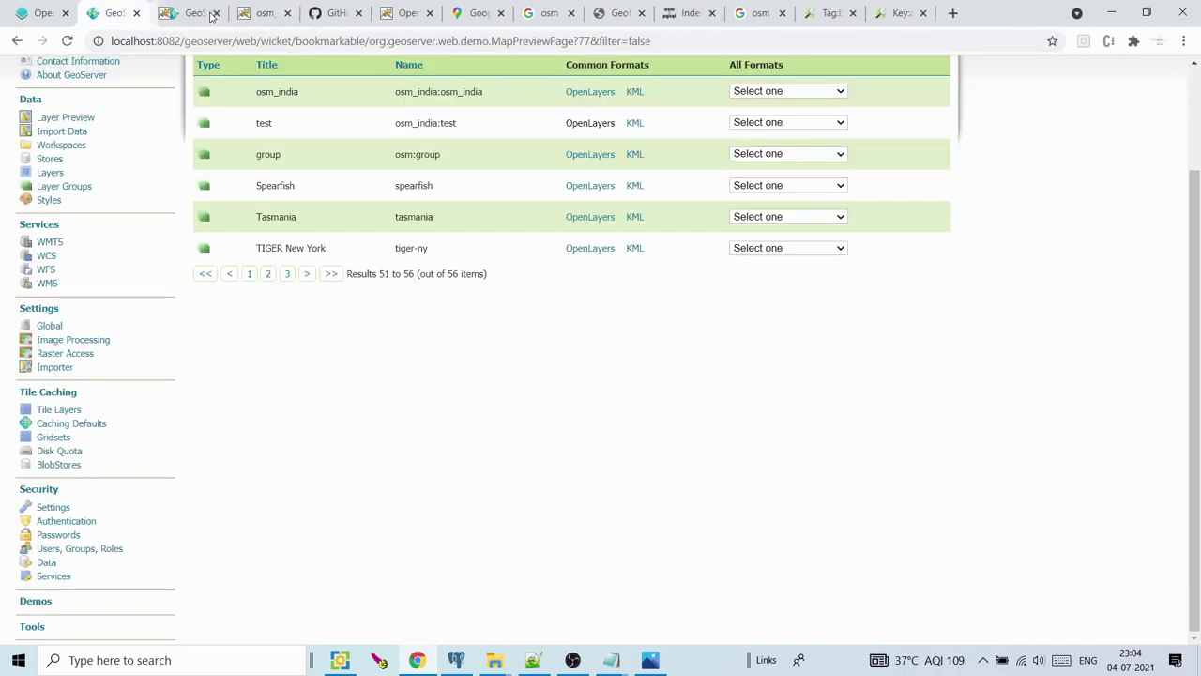
click(252, 13)
click(68, 41)
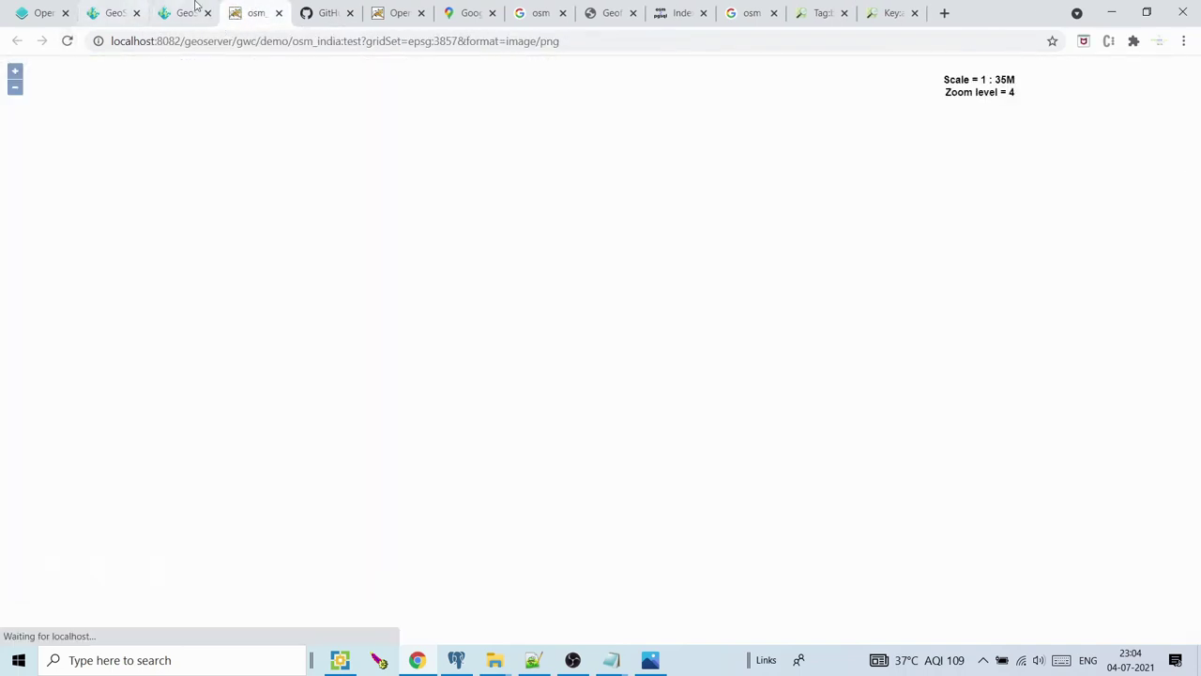
click(193, 13)
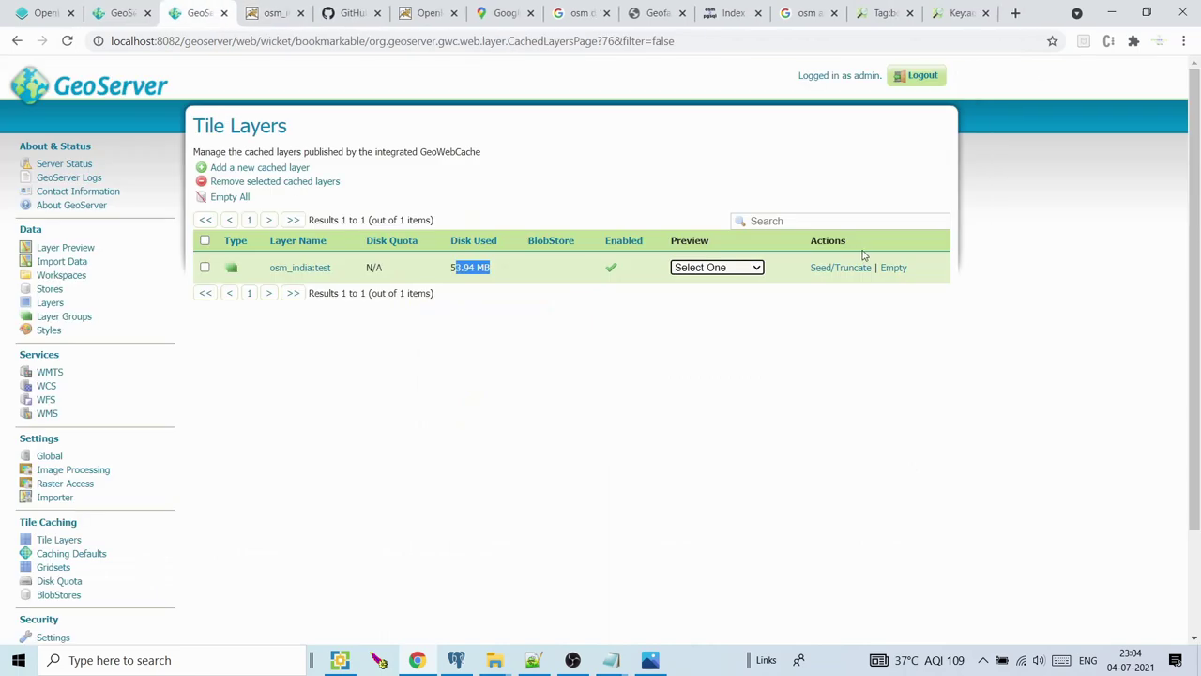
click(758, 268)
Open the epsg:3857 png preview and zoom from India into Delhi, showing Delhi's boundary details
click(723, 293)
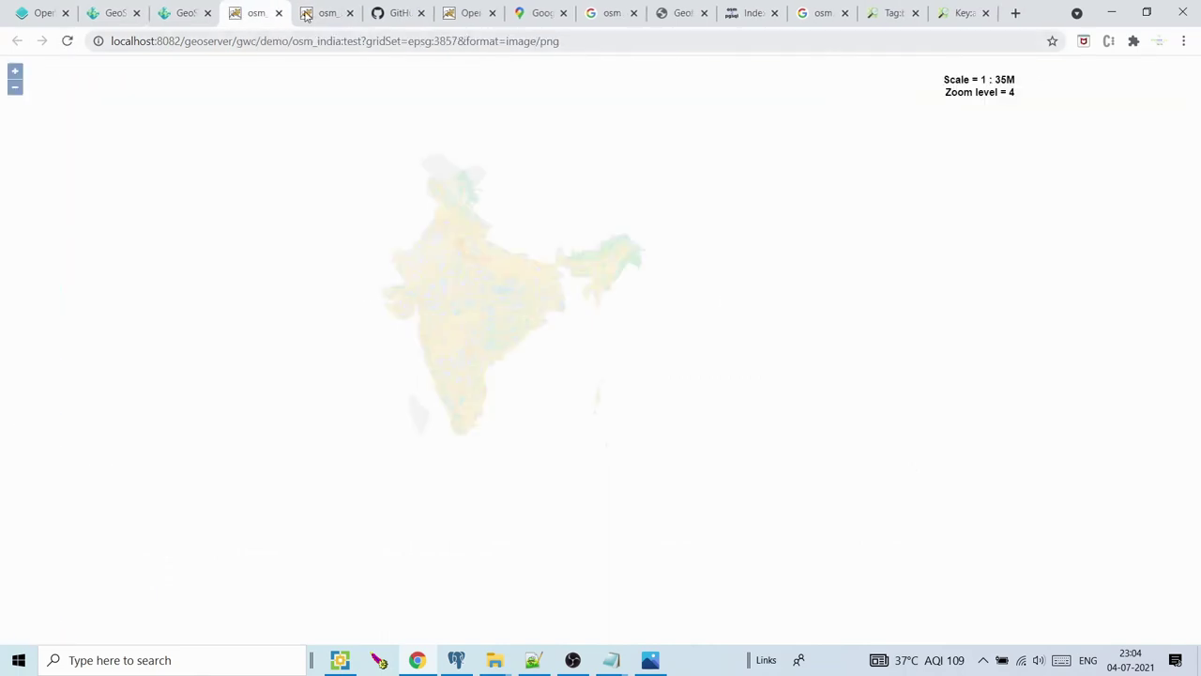
scroll(451, 248, up, 1)
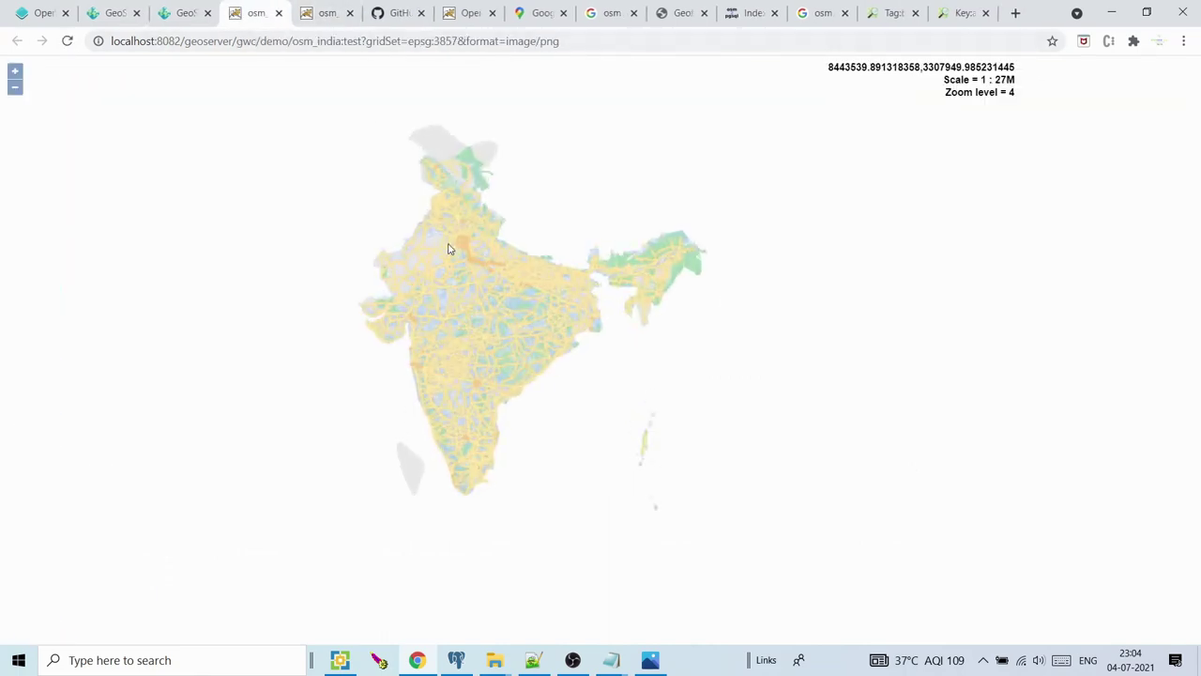
scroll(474, 242, up, 1)
scroll(462, 237, up, 1)
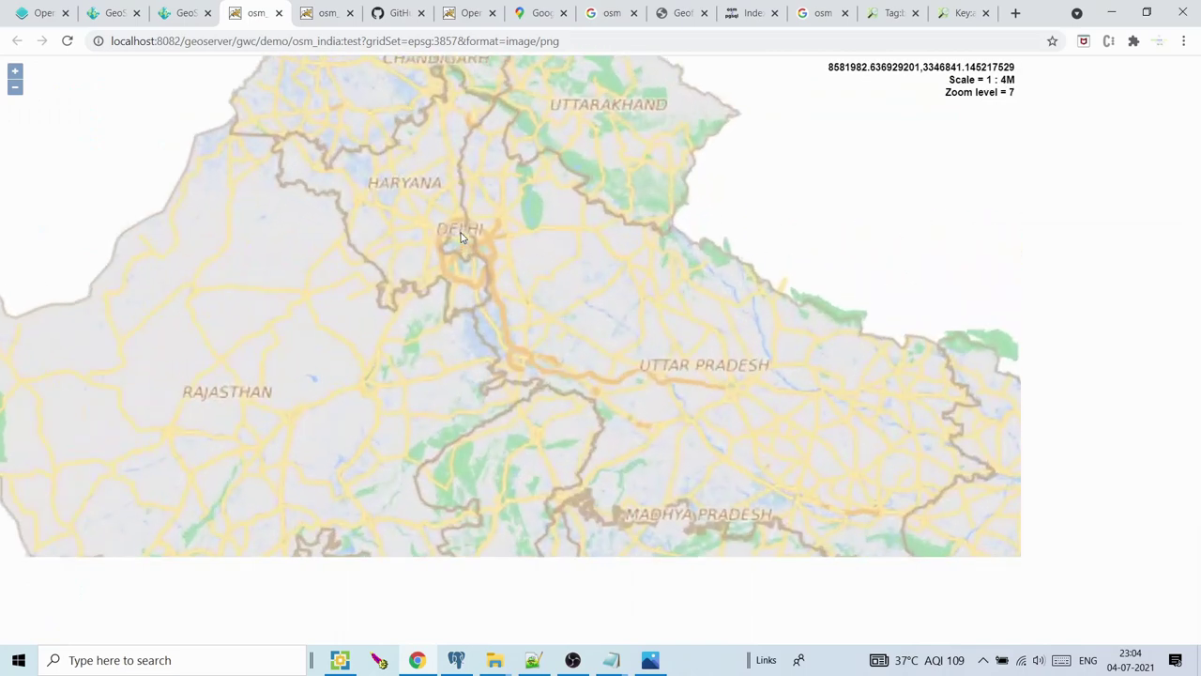
scroll(461, 237, up, 3)
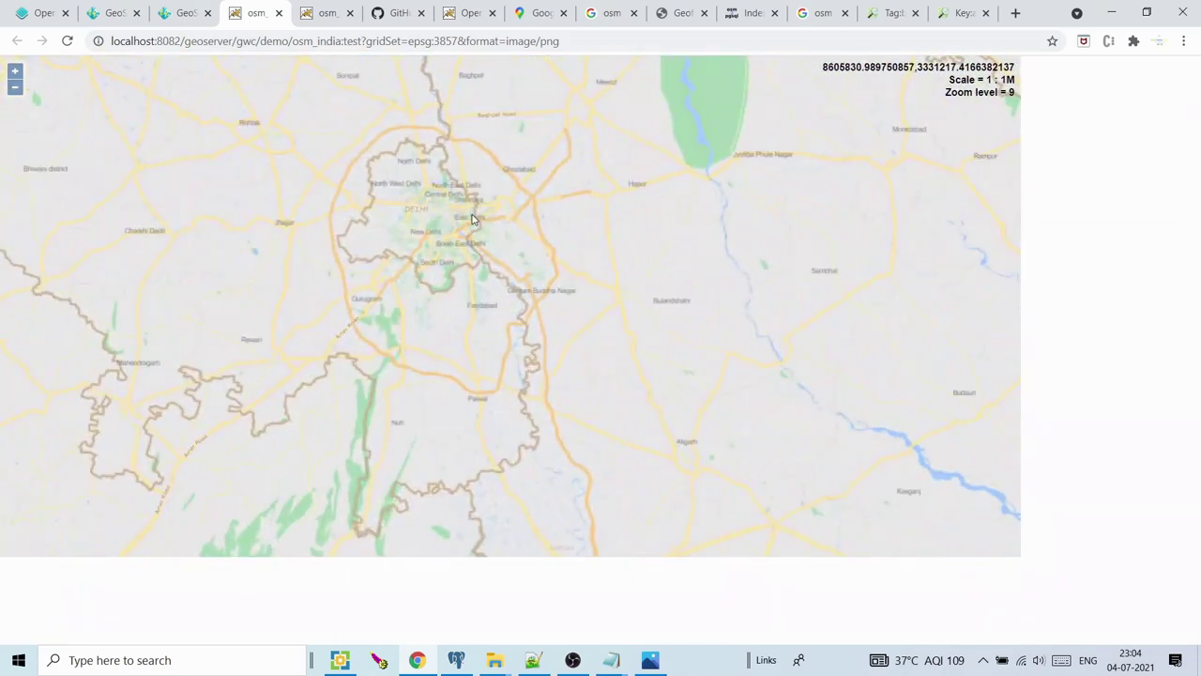
scroll(438, 202, up, 1)
click(402, 207)
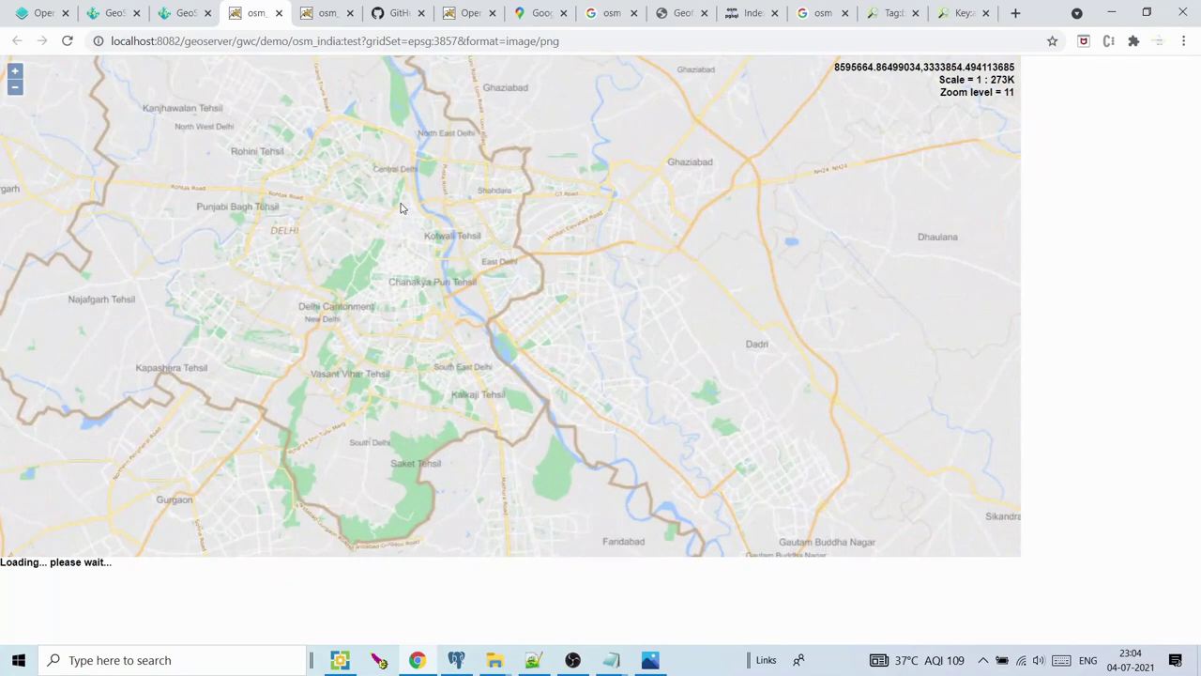
Zoom further to level 17 near Rajiv Chowk, then close the extra India map preview
scroll(406, 239, up, 1)
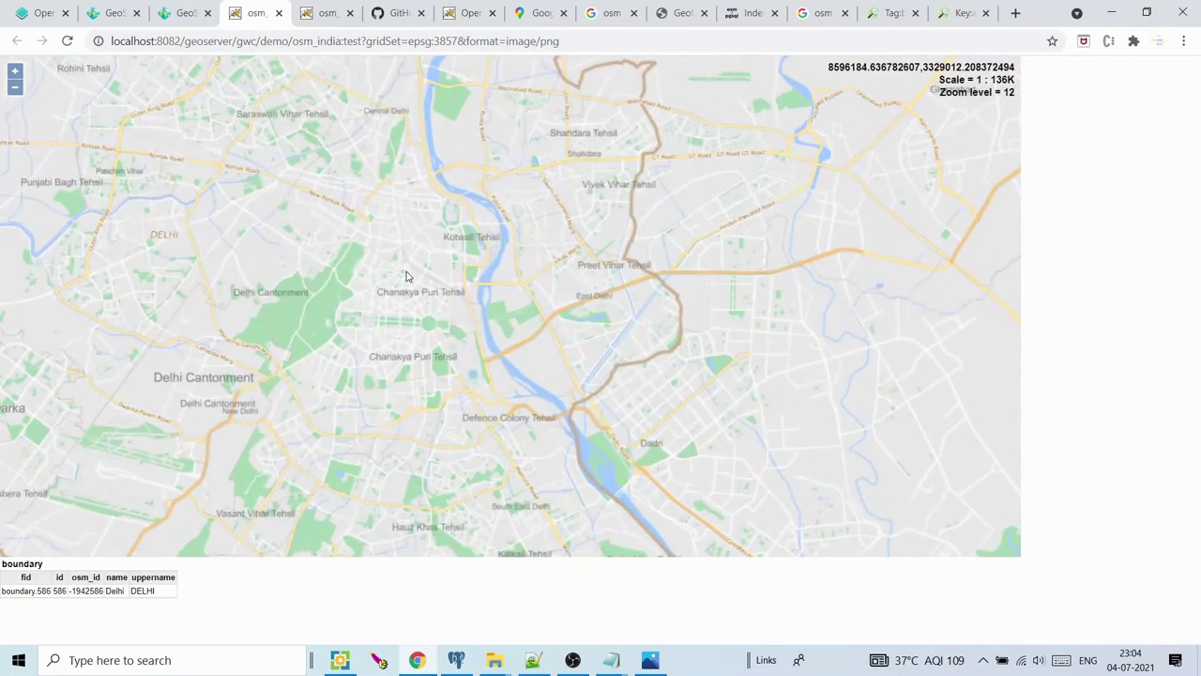
scroll(406, 276, up, 2)
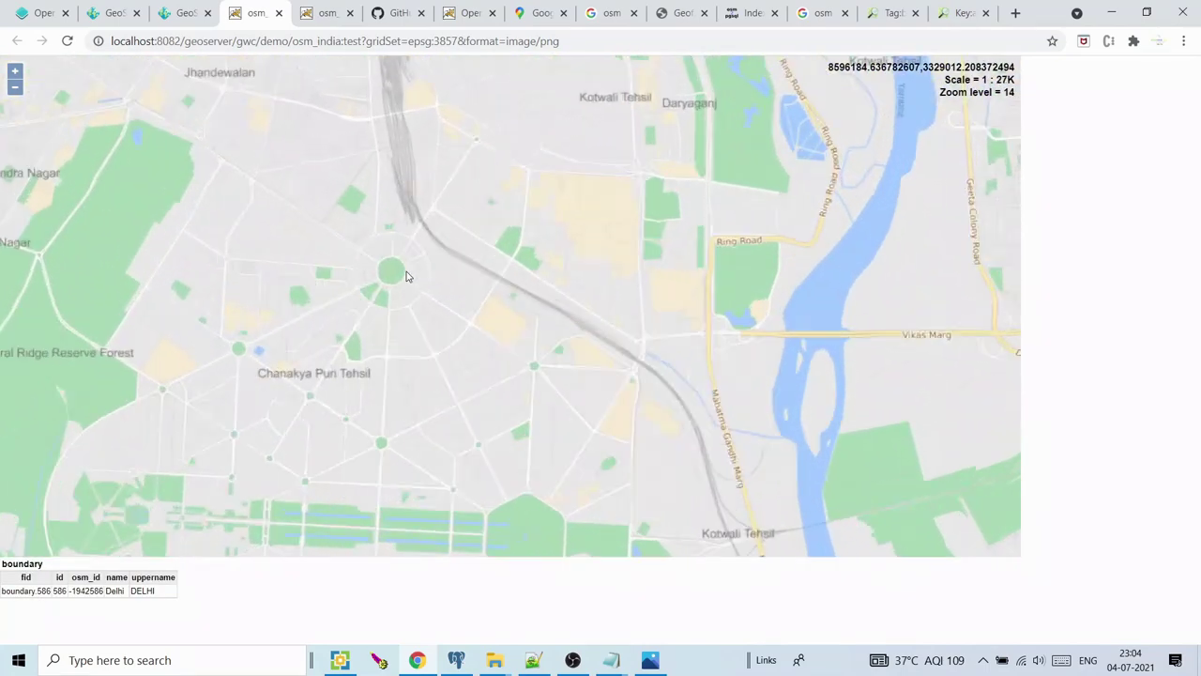
scroll(407, 276, up, 1)
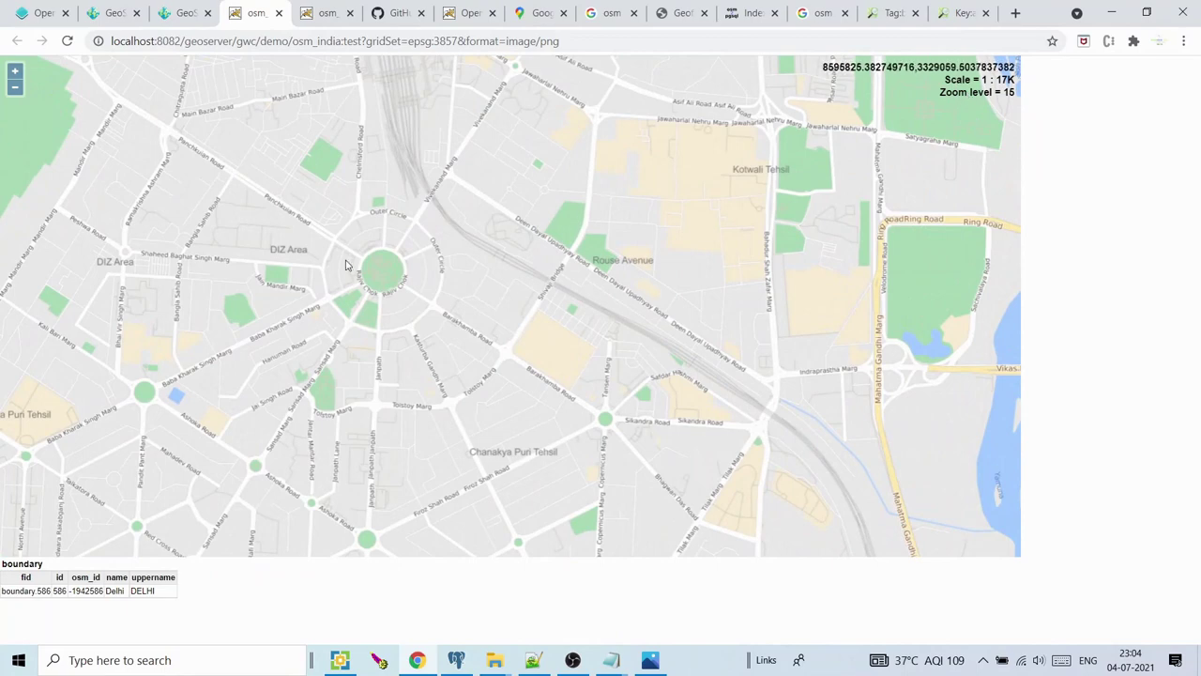
scroll(347, 265, up, 1)
scroll(465, 265, up, 1)
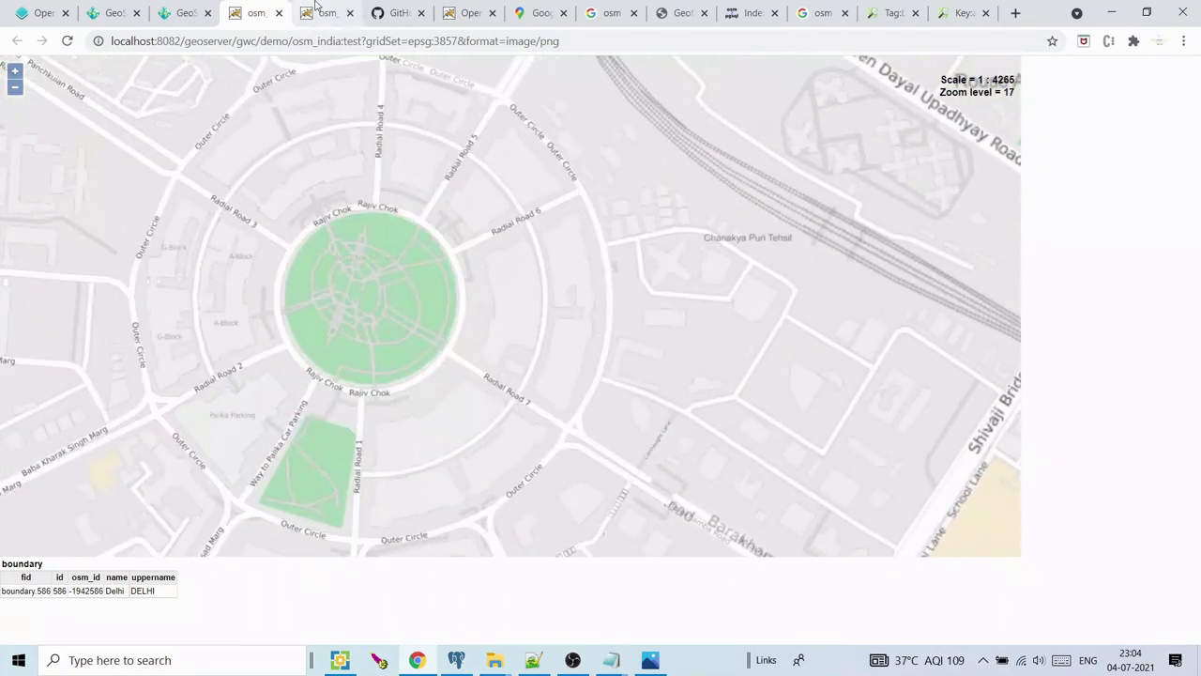
click(319, 11)
click(349, 13)
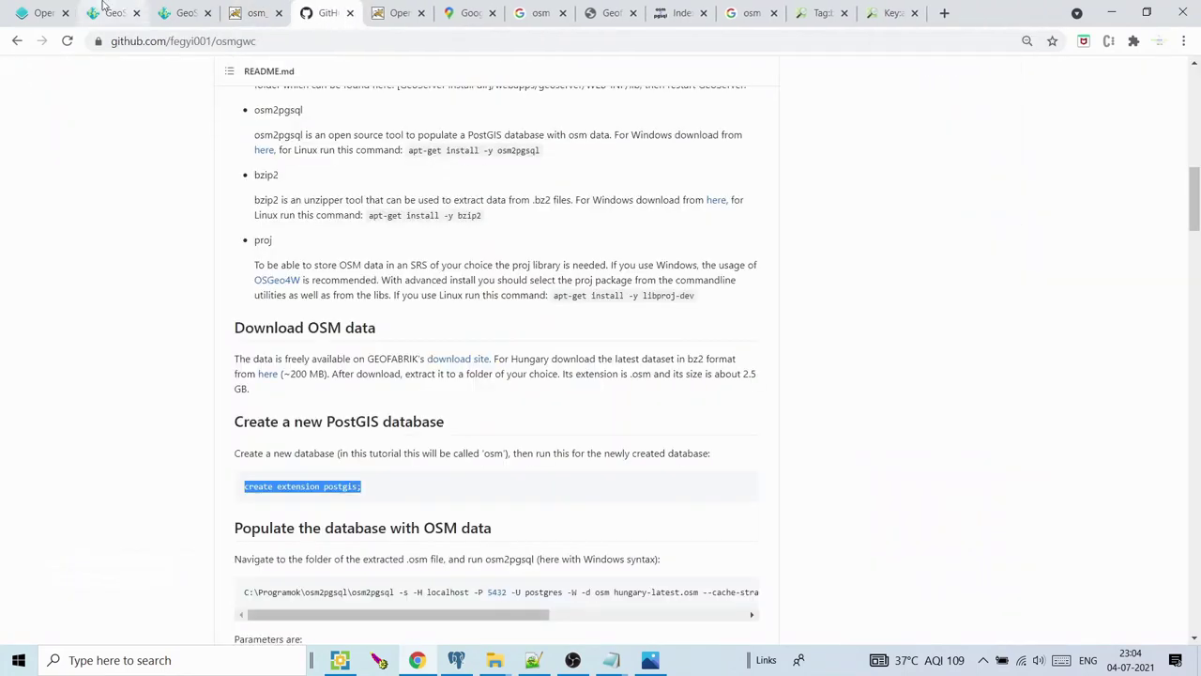
Cycle through the Layer Preview, Tile Layers and map tabs, scroll the osmgwc README, and return to Tile Layers
click(104, 9)
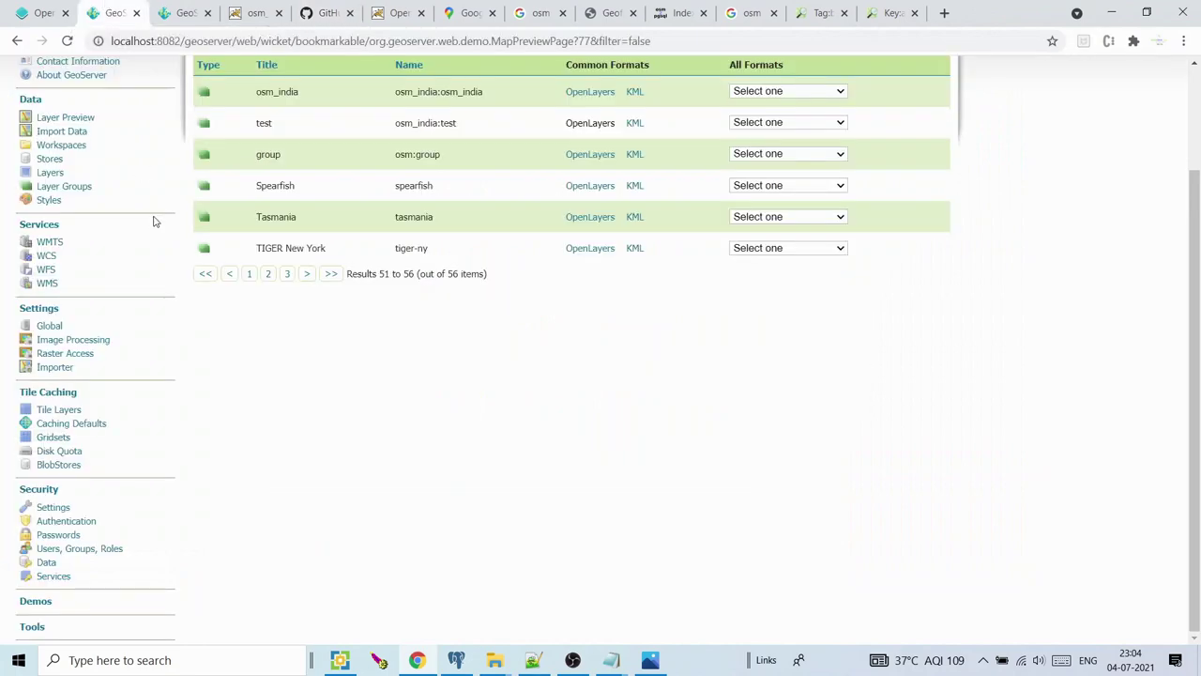
click(192, 13)
click(261, 14)
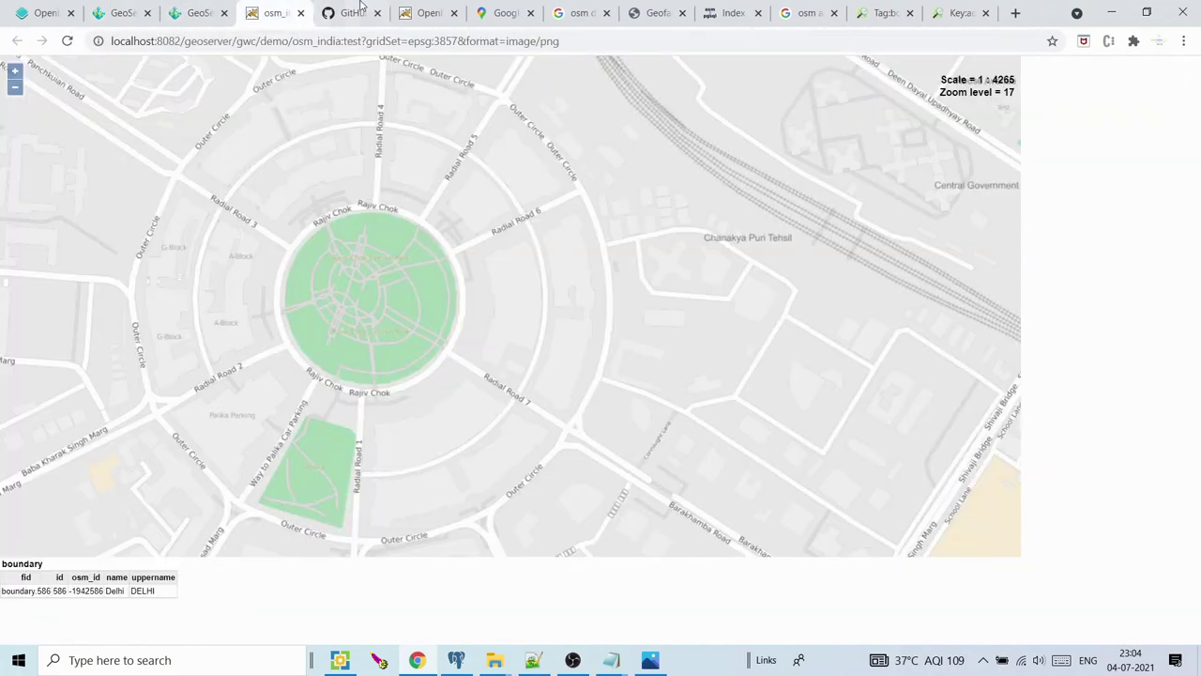
click(361, 8)
drag(1196, 194, 1198, 113)
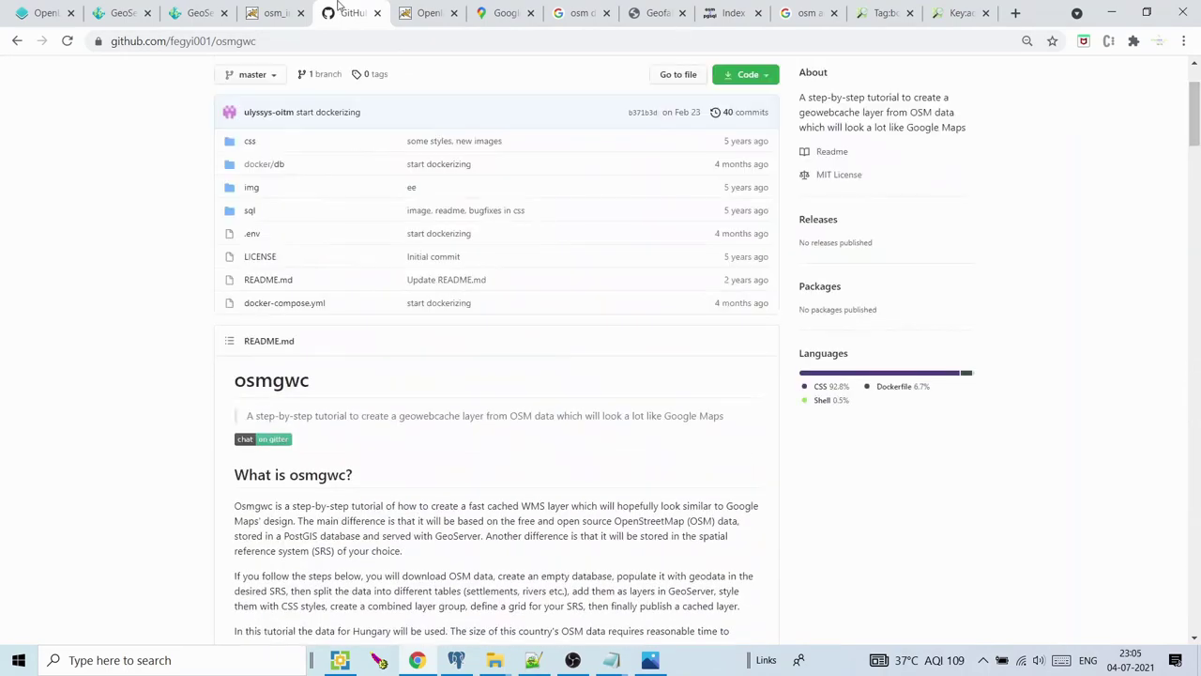
click(280, 12)
click(203, 5)
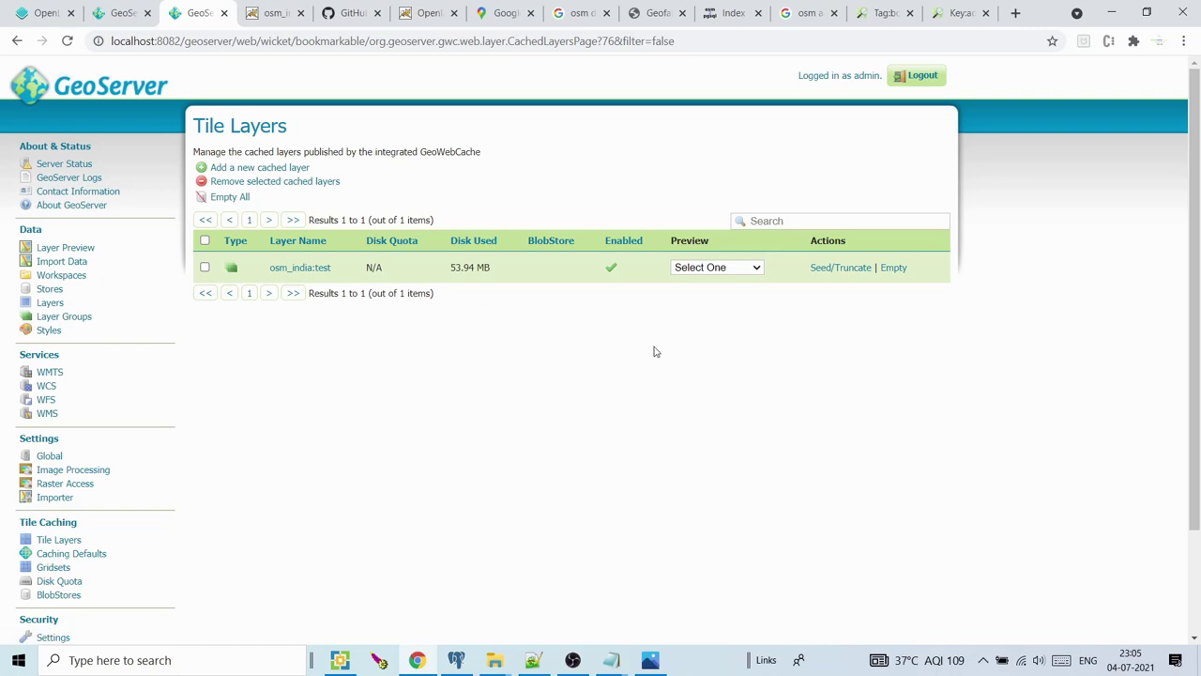
Open the epsg:3857 png preview and show boundary details for Rajasthan, Haryana and Delhi while zooming in
click(720, 268)
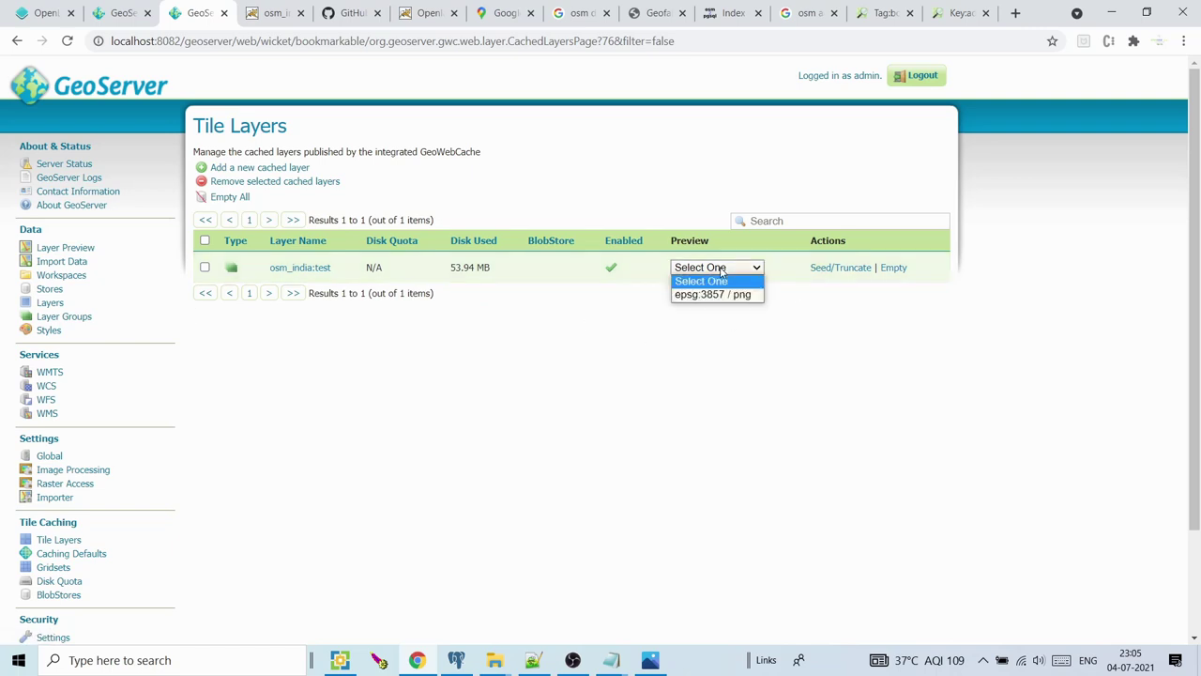
click(716, 295)
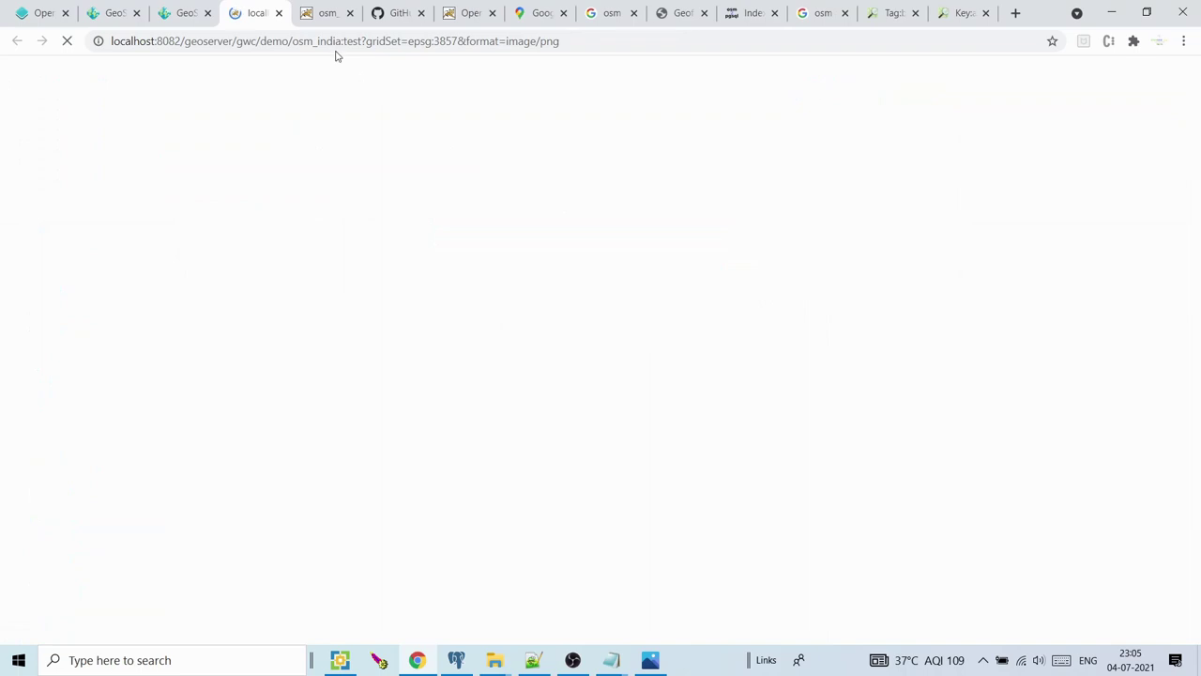
scroll(461, 252, up, 2)
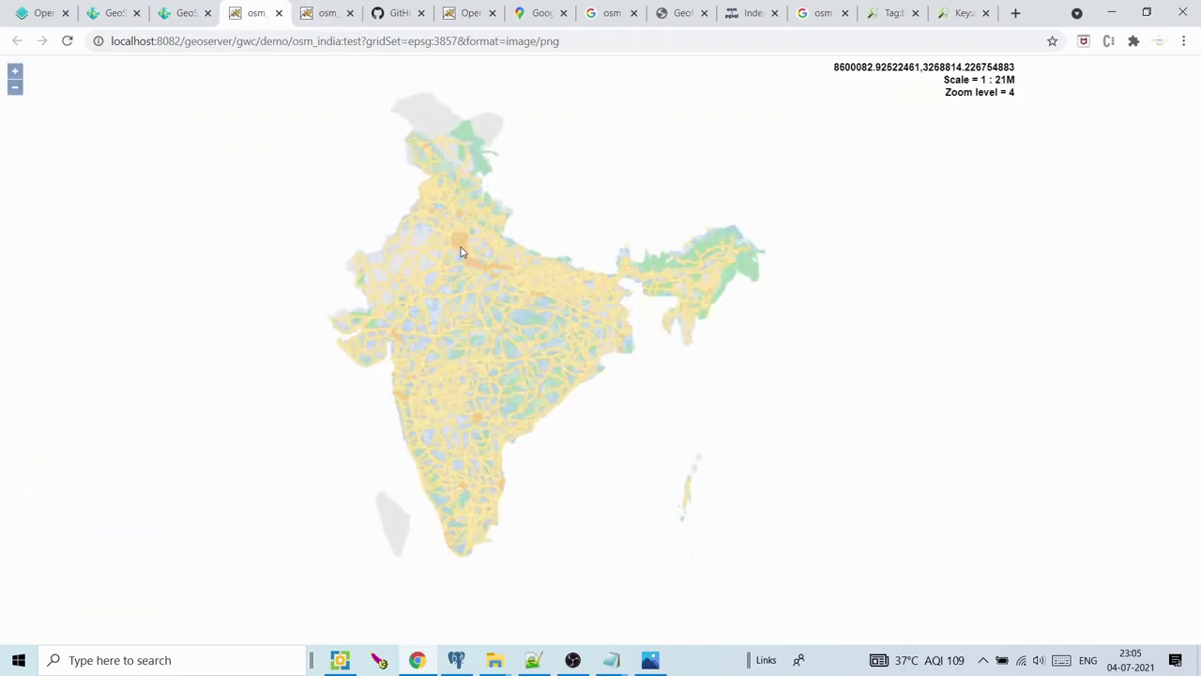
click(461, 292)
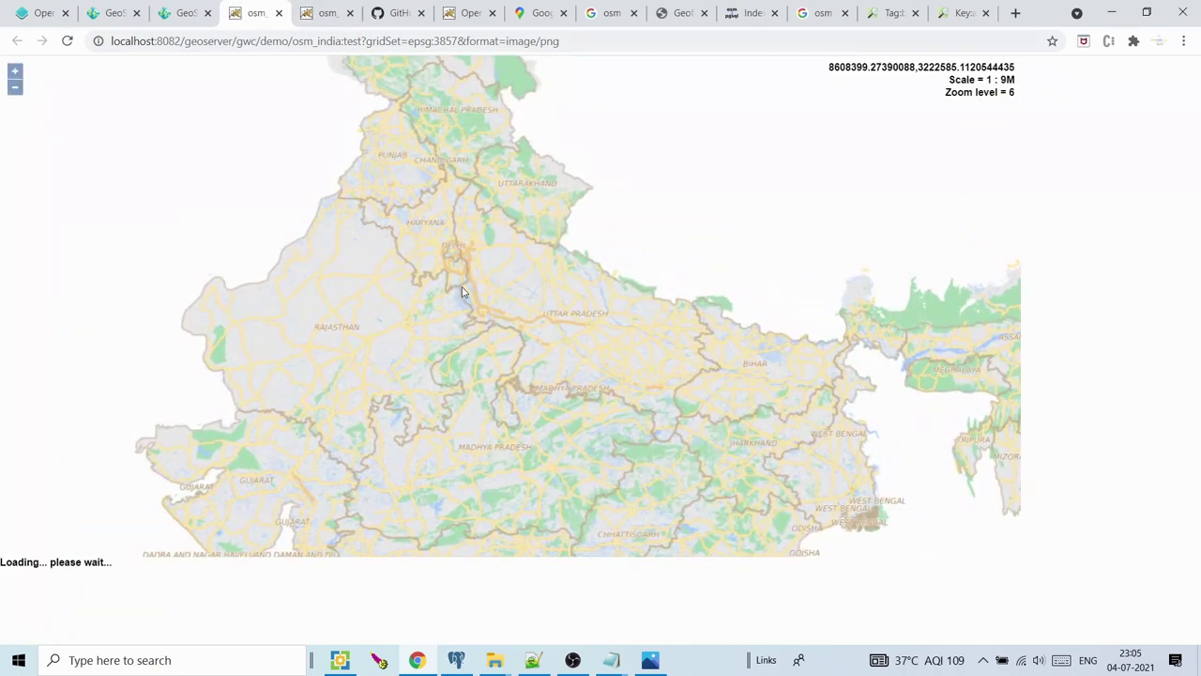
click(460, 270)
scroll(460, 270, up, 1)
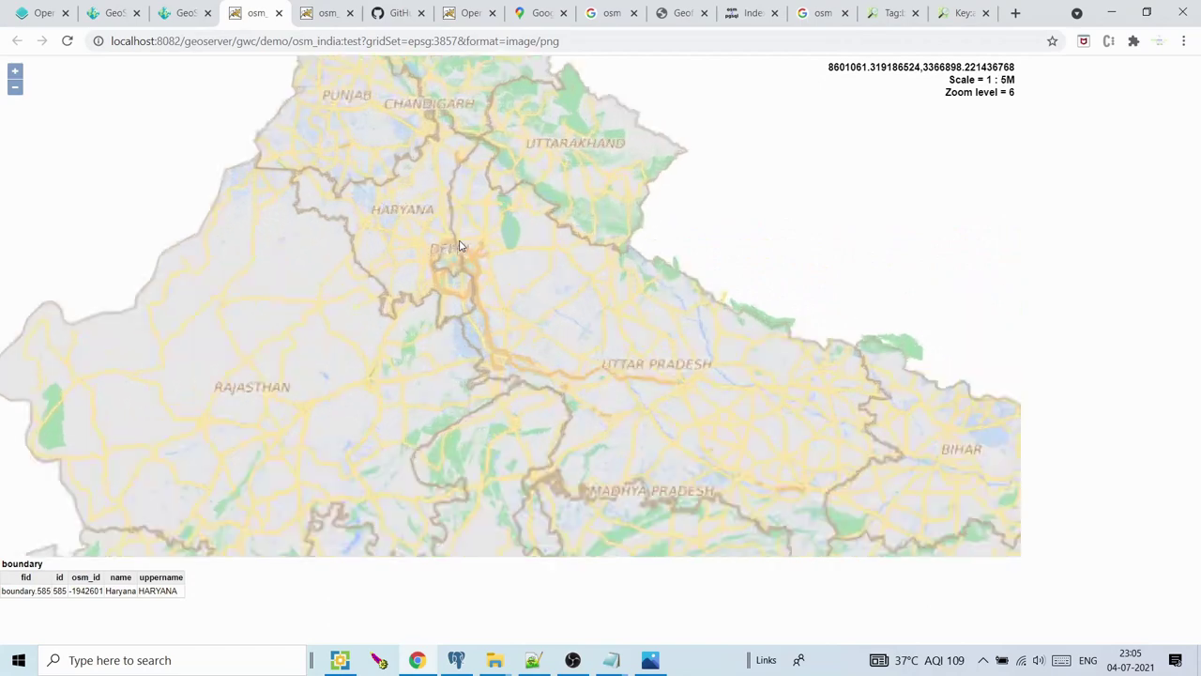
click(459, 269)
Zoom to level 17 at Rajiv Chowk, glance at the Openlayers test map, and return to this view
scroll(457, 265, up, 2)
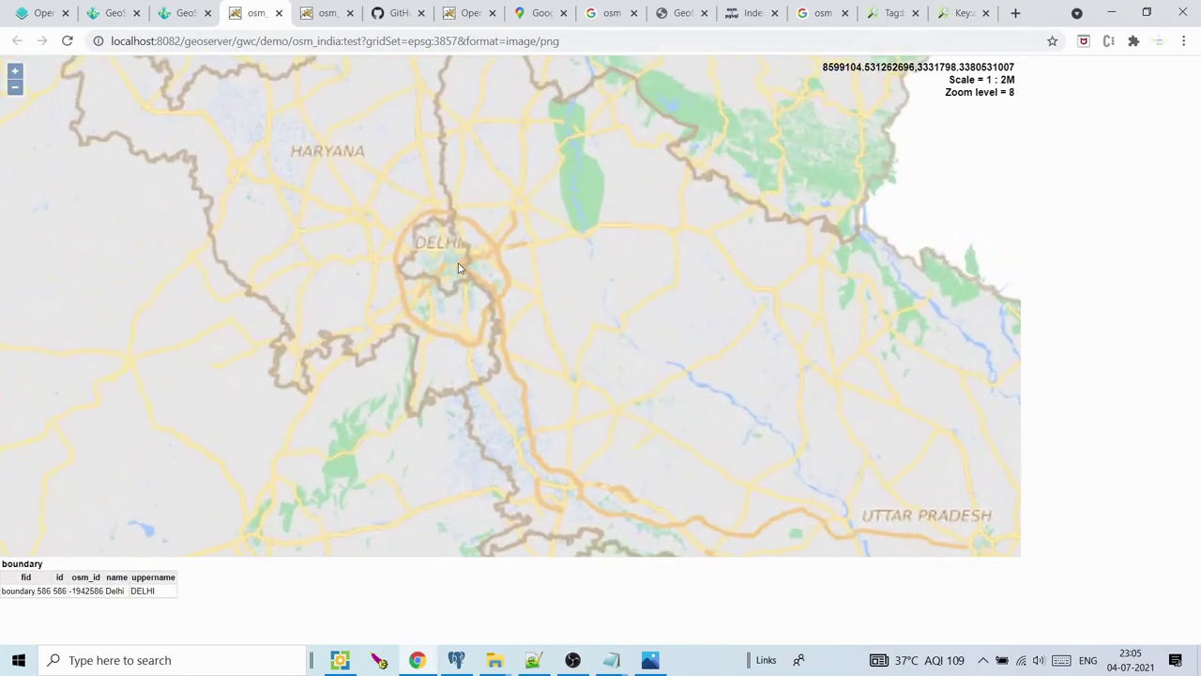
scroll(453, 250, up, 1)
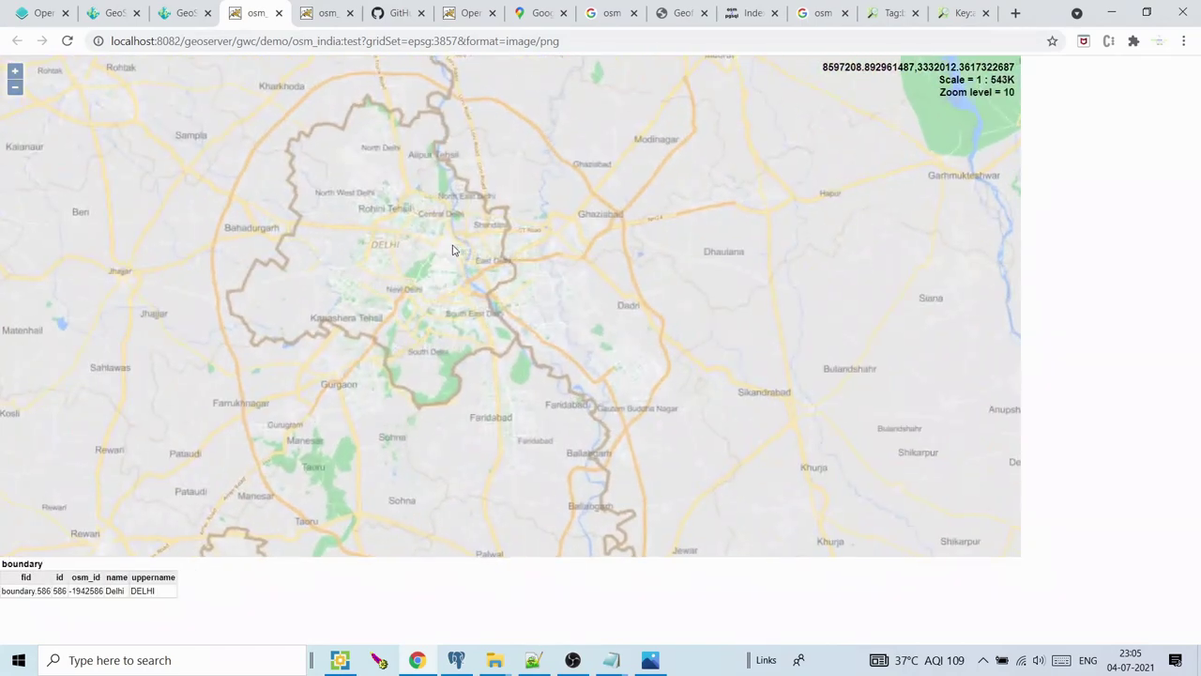
scroll(452, 250, up, 1)
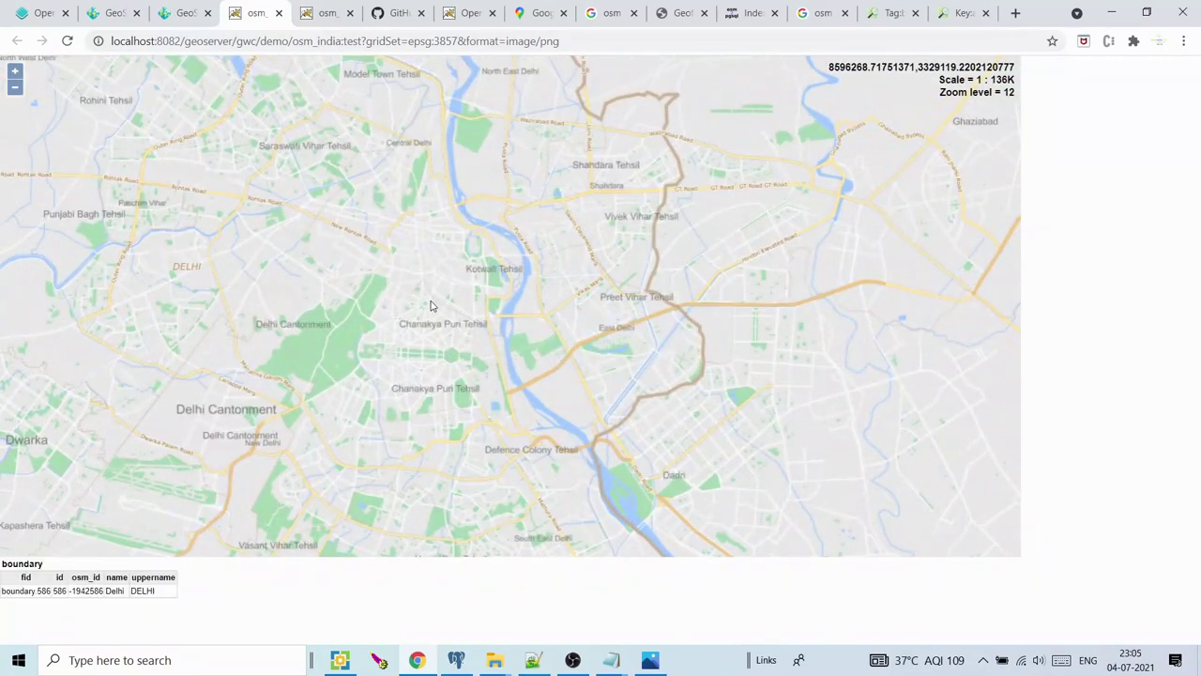
scroll(432, 306, up, 2)
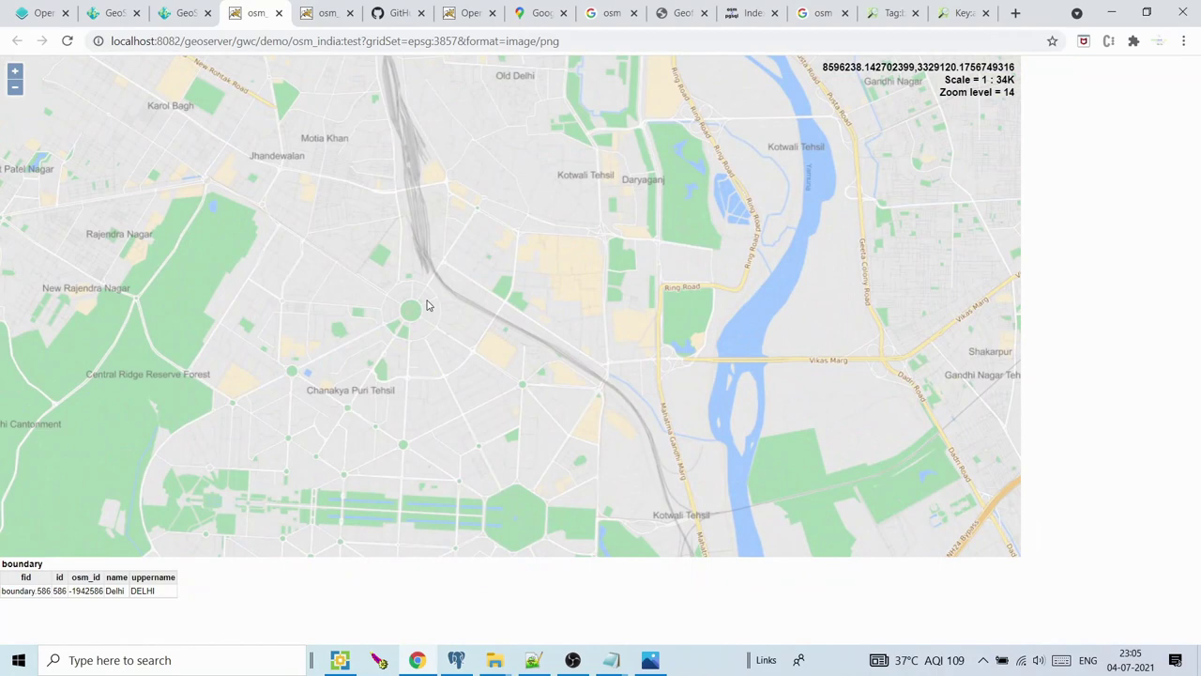
scroll(423, 303, up, 1)
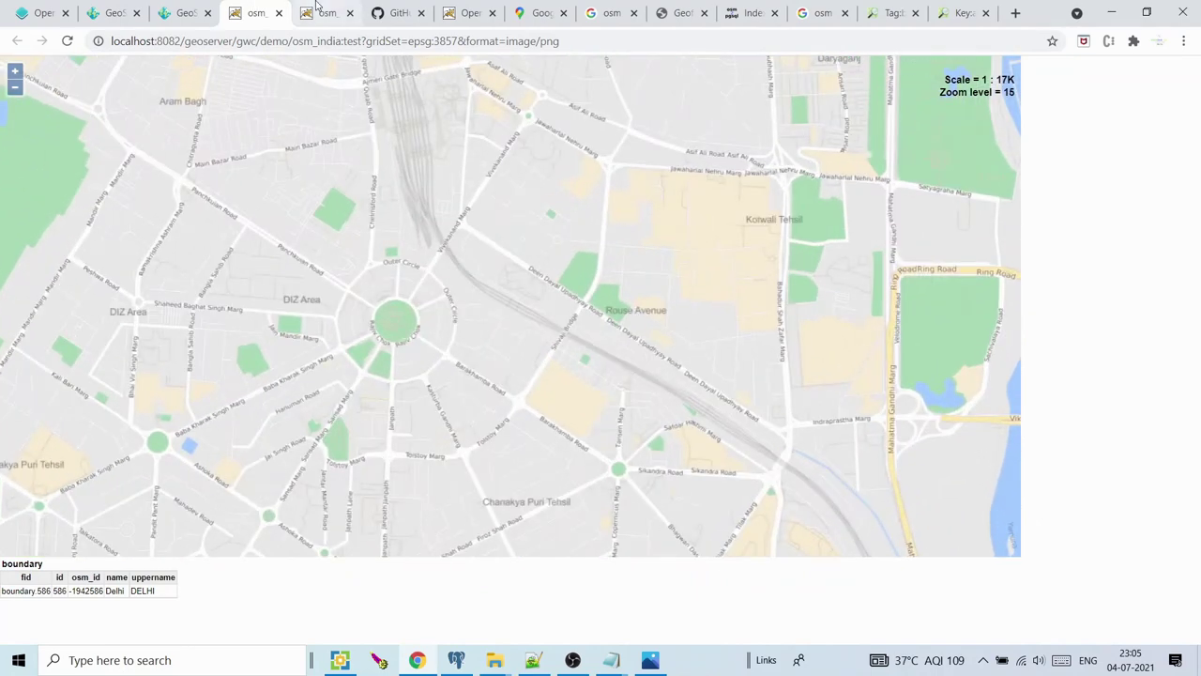
click(467, 11)
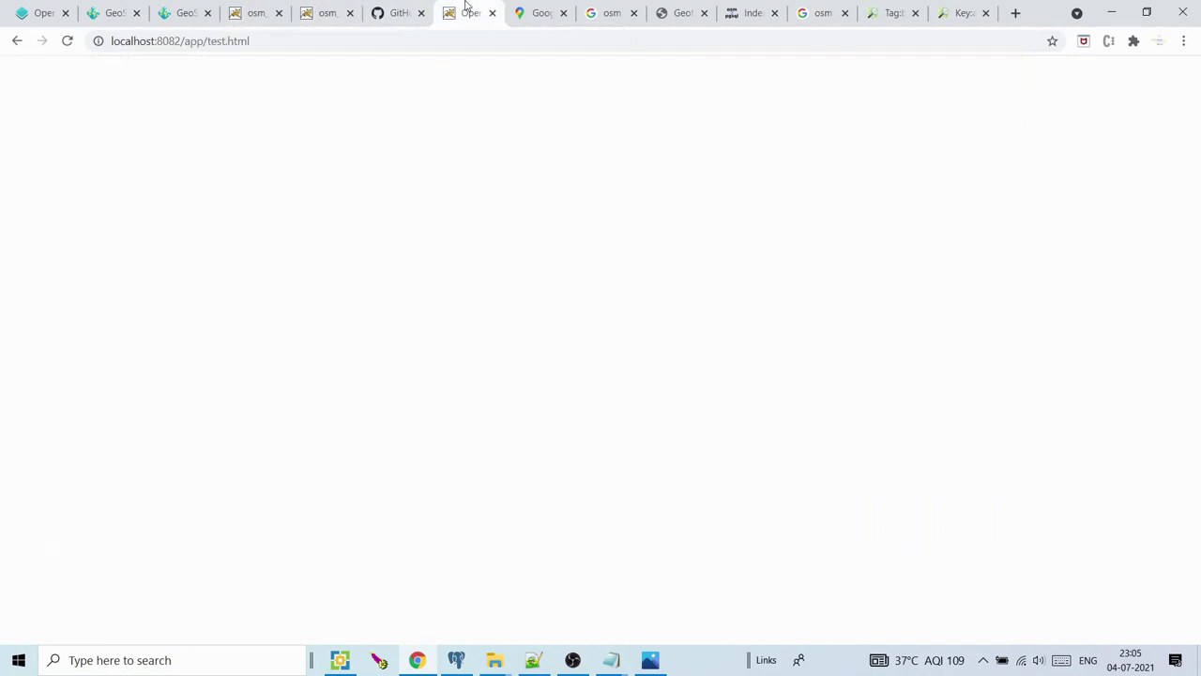
click(338, 9)
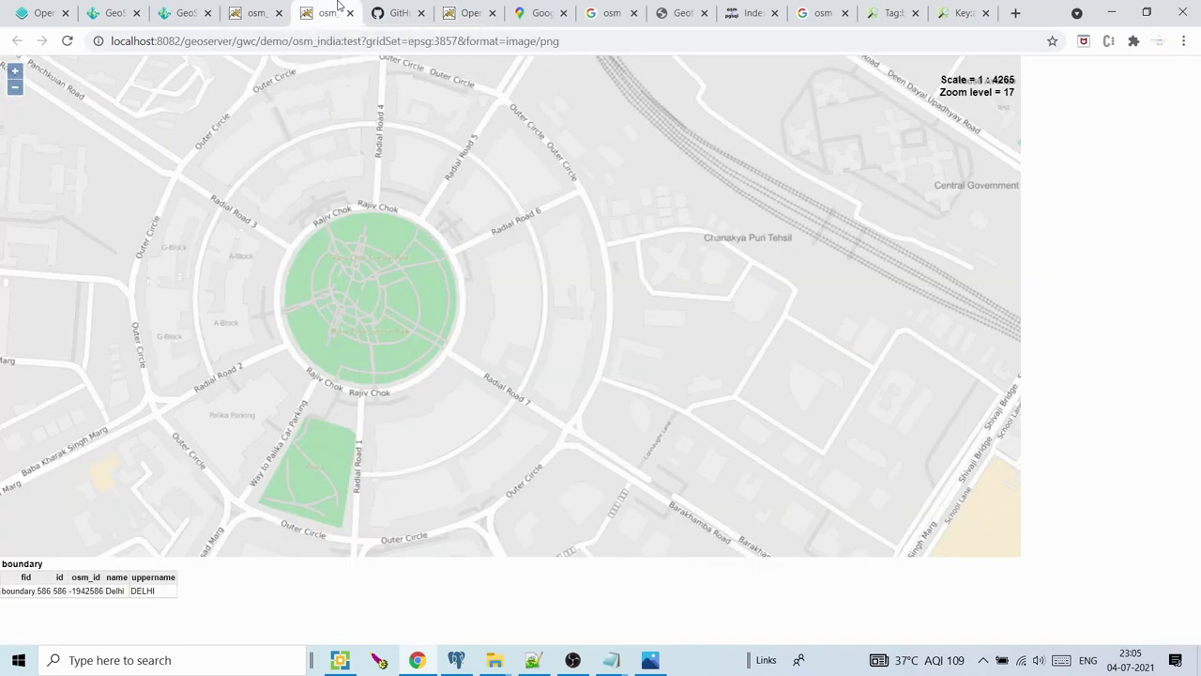
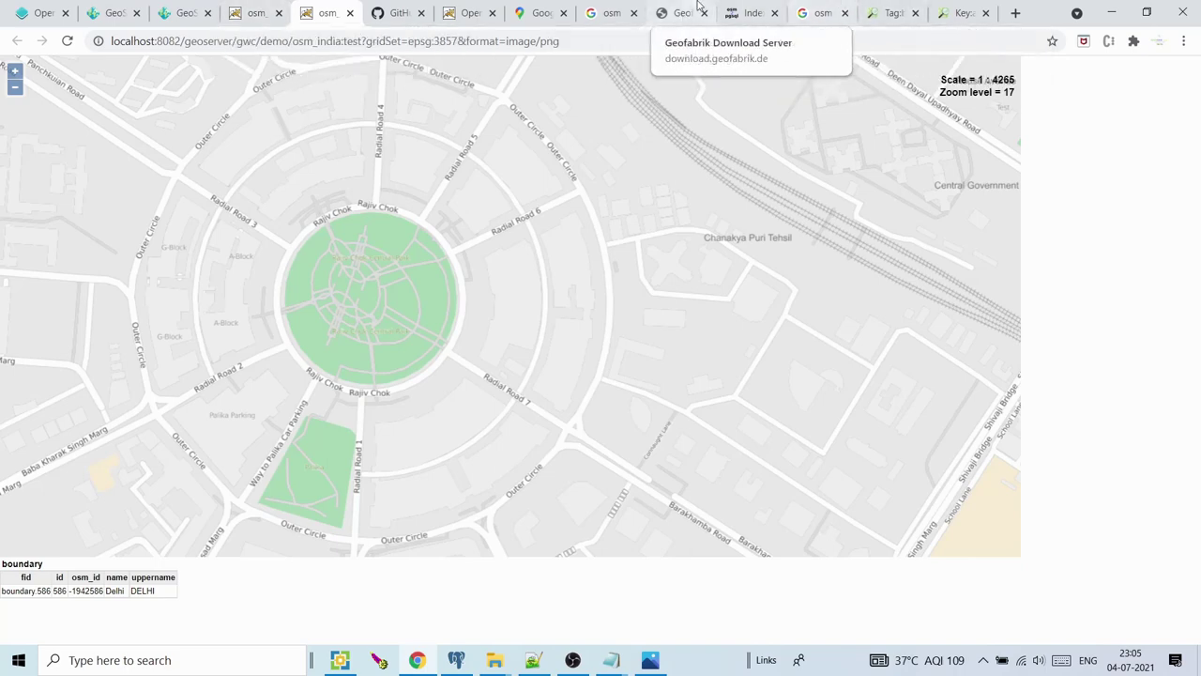
Look up New Delhi and Gurugram in the Google Maps tab
click(543, 11)
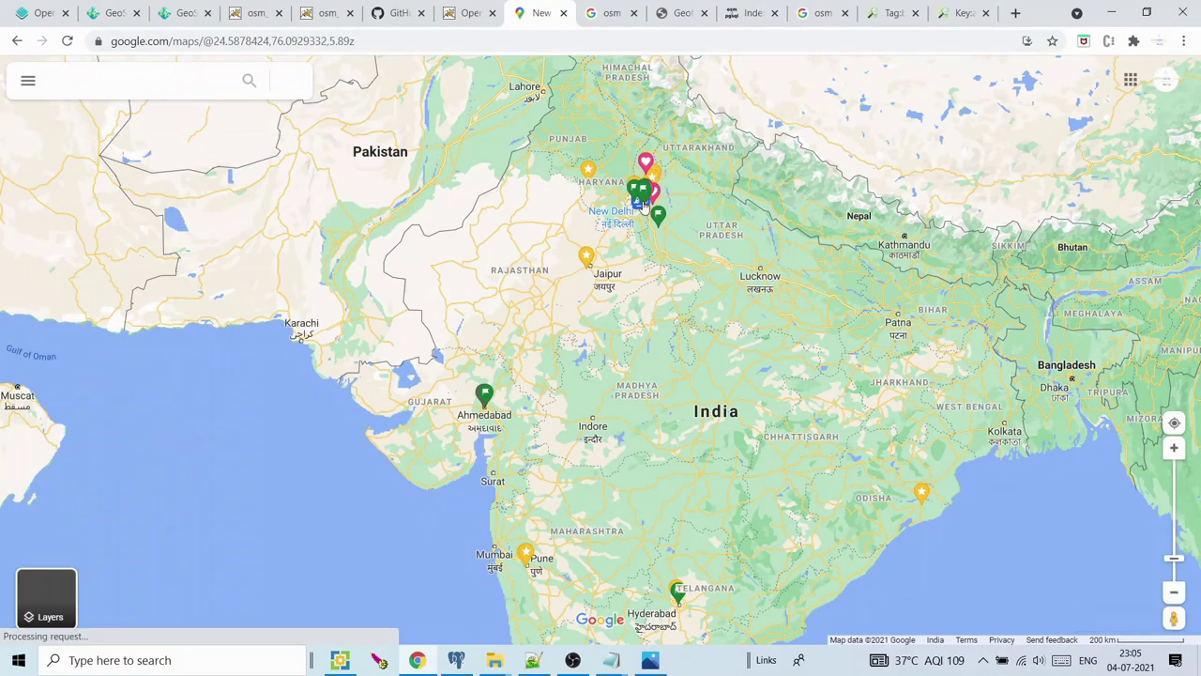
click(645, 205)
scroll(644, 222, up, 1)
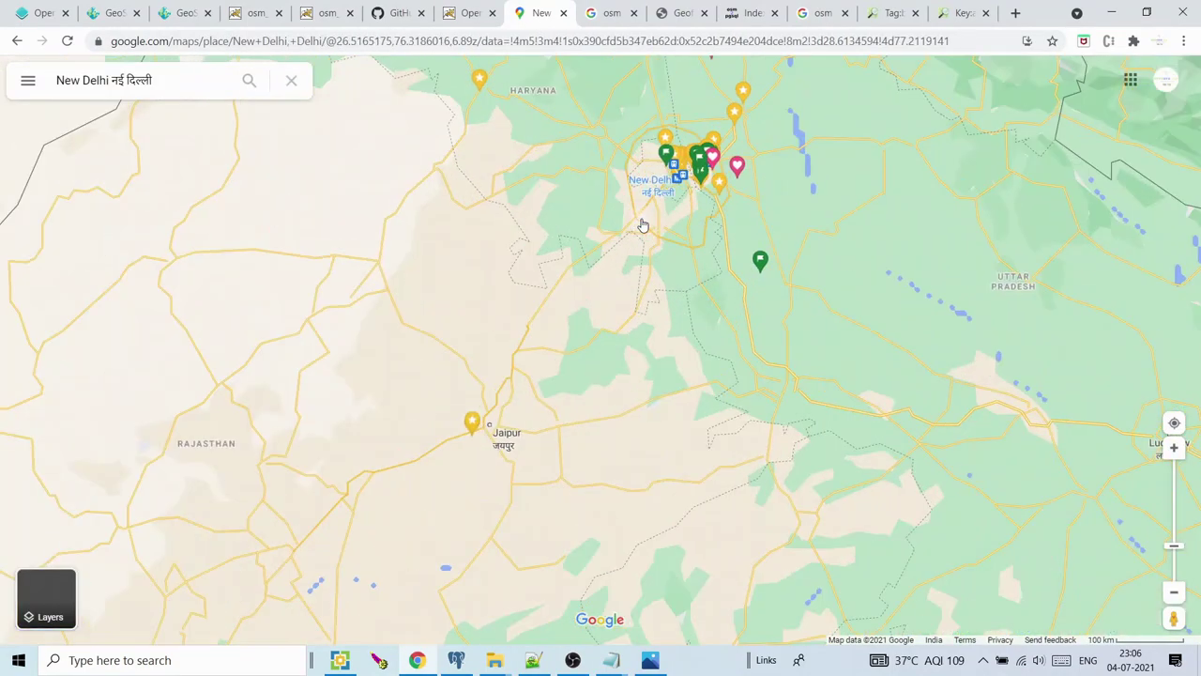
click(643, 226)
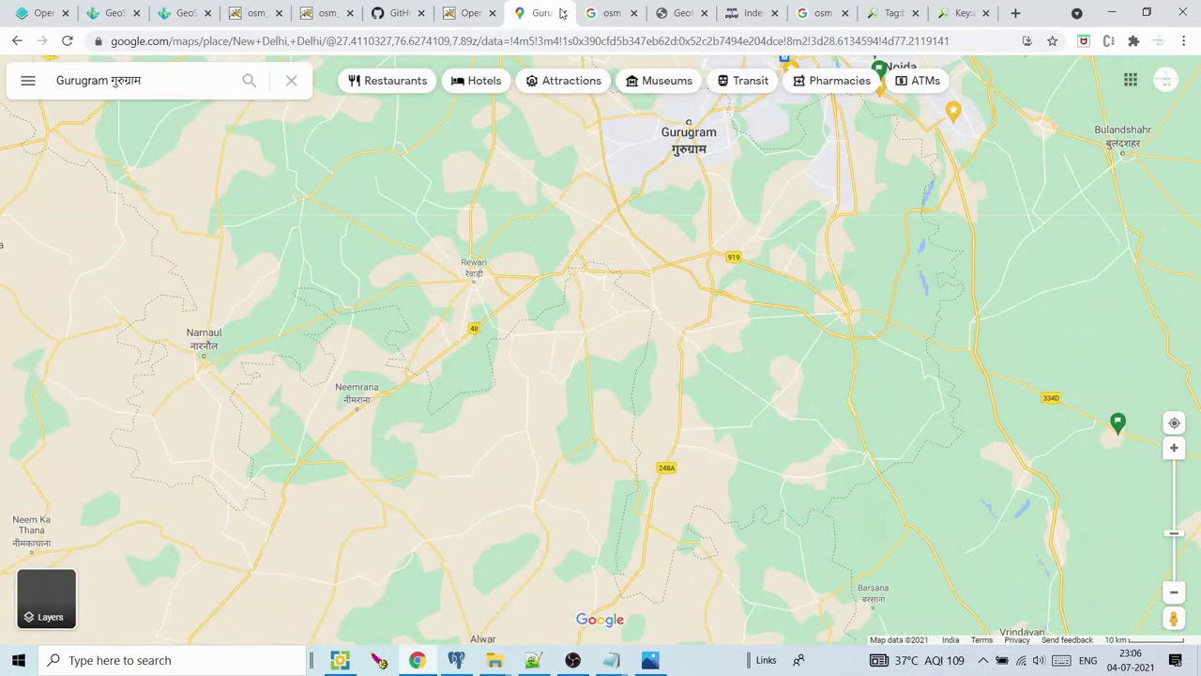
Close the Gurugram maps, osm search and duplicate osm_india preview tabs, keeping the Delhi preview
click(564, 13)
click(564, 13)
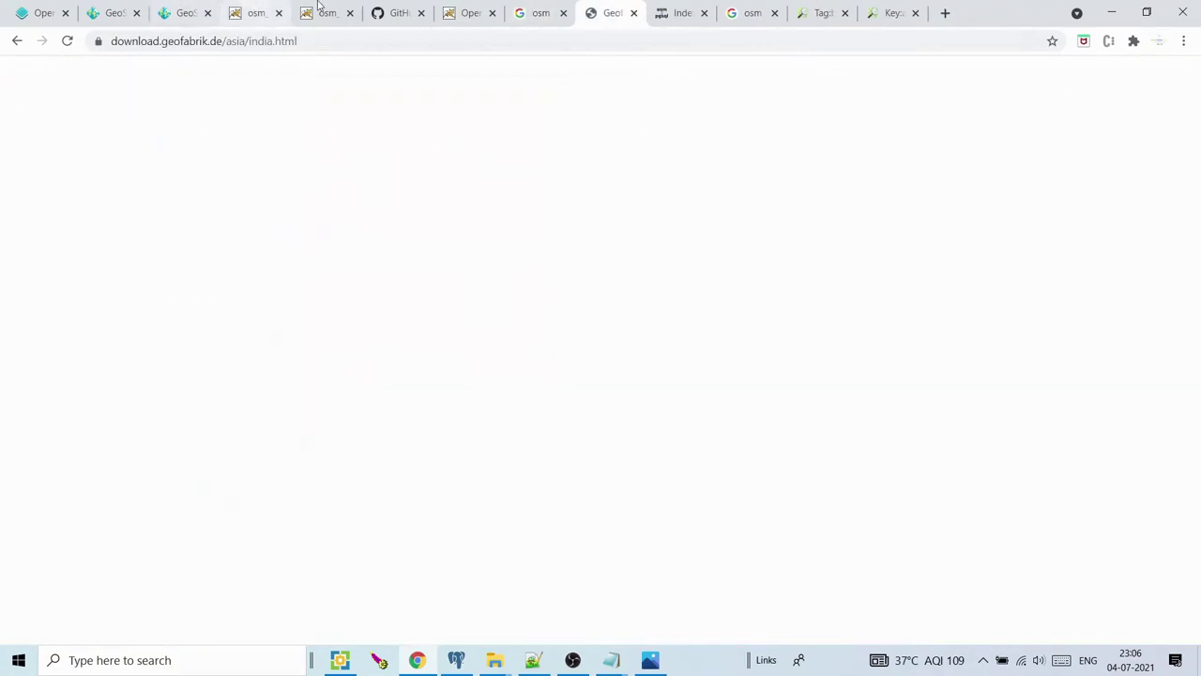
click(327, 14)
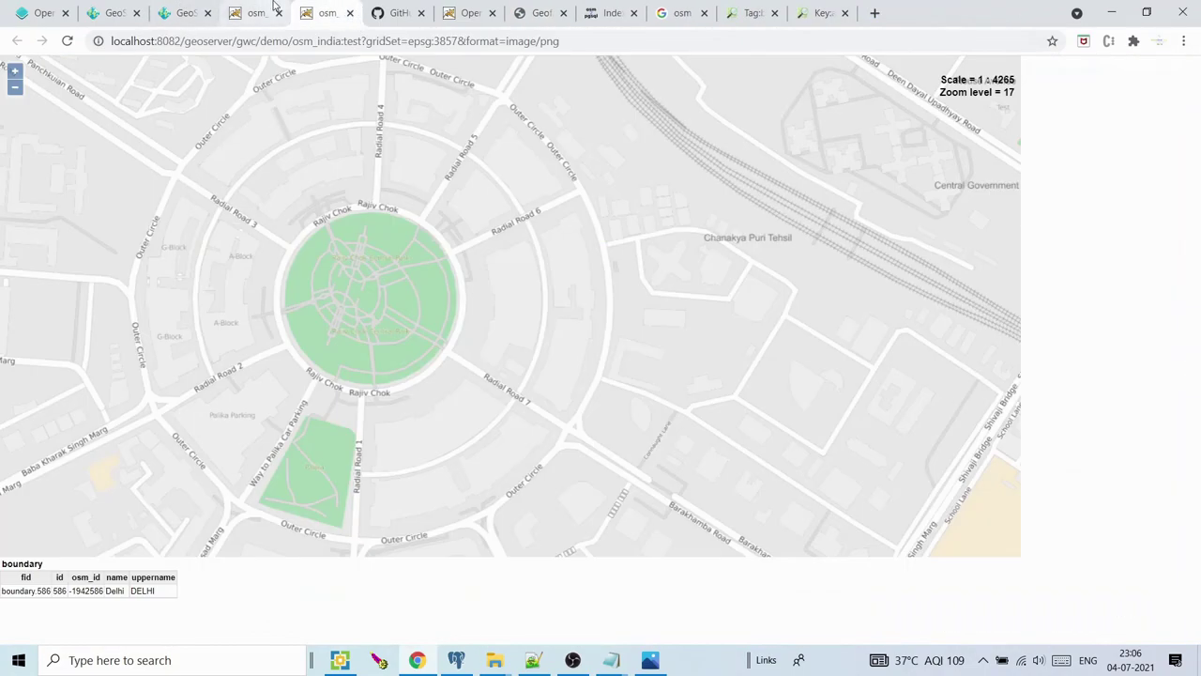
click(268, 13)
click(349, 13)
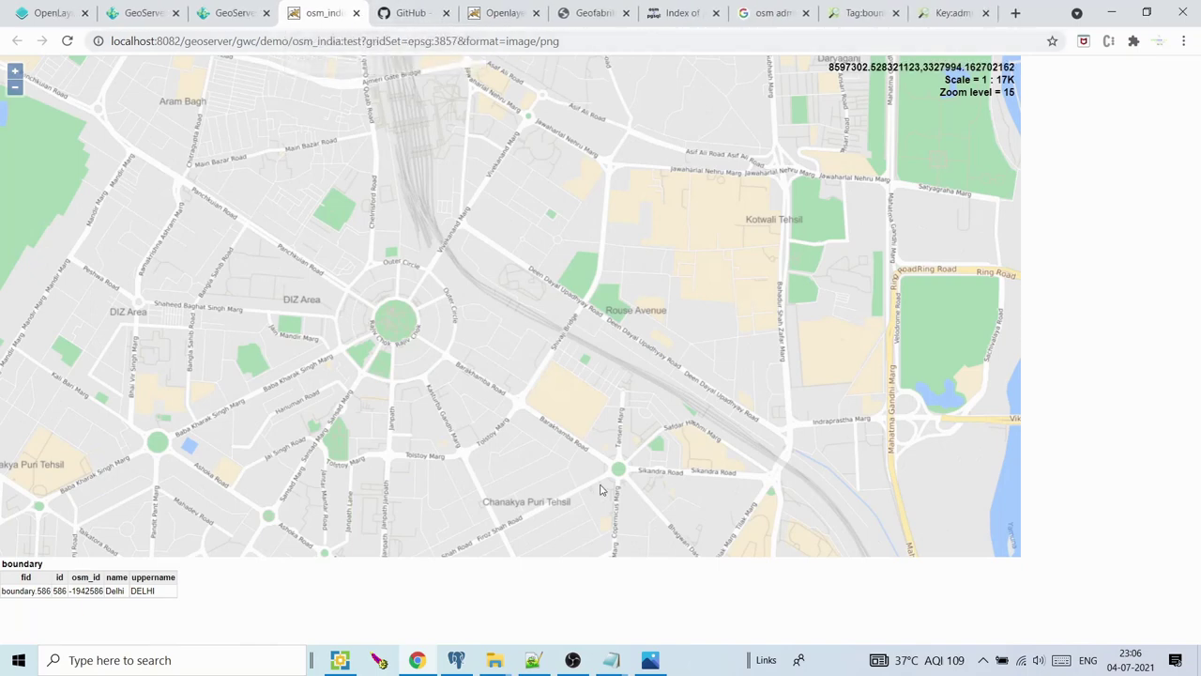
Reload the OpenLayers test page and turn all overlay layers off
click(502, 13)
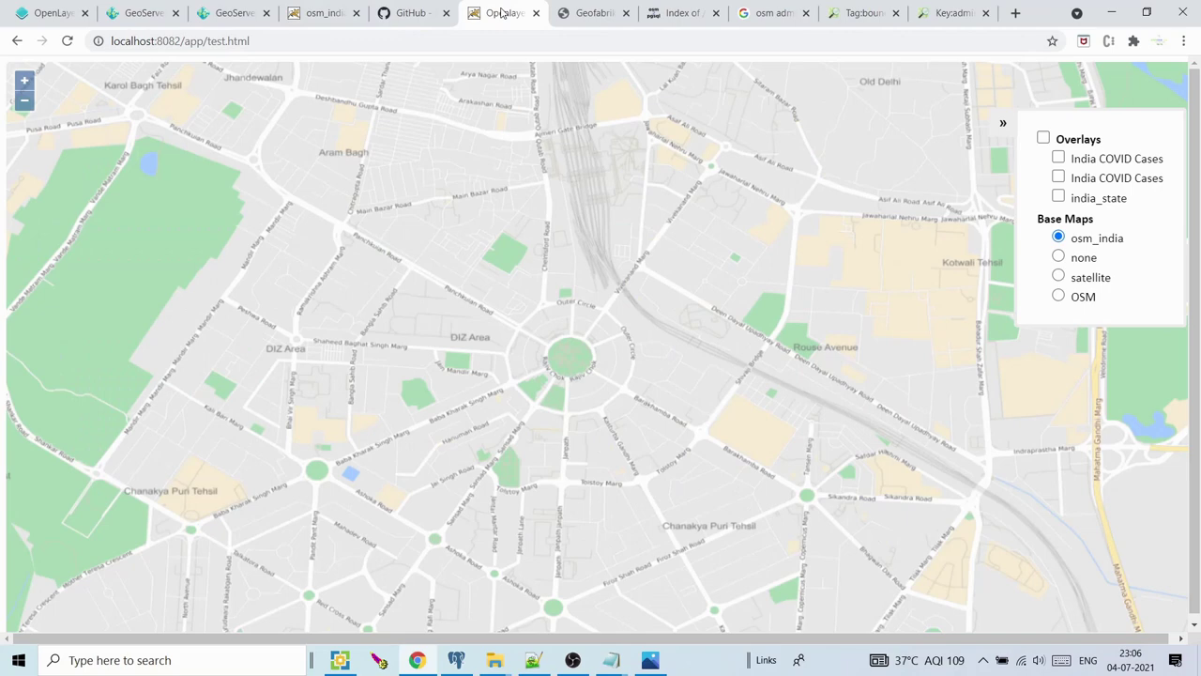
click(67, 43)
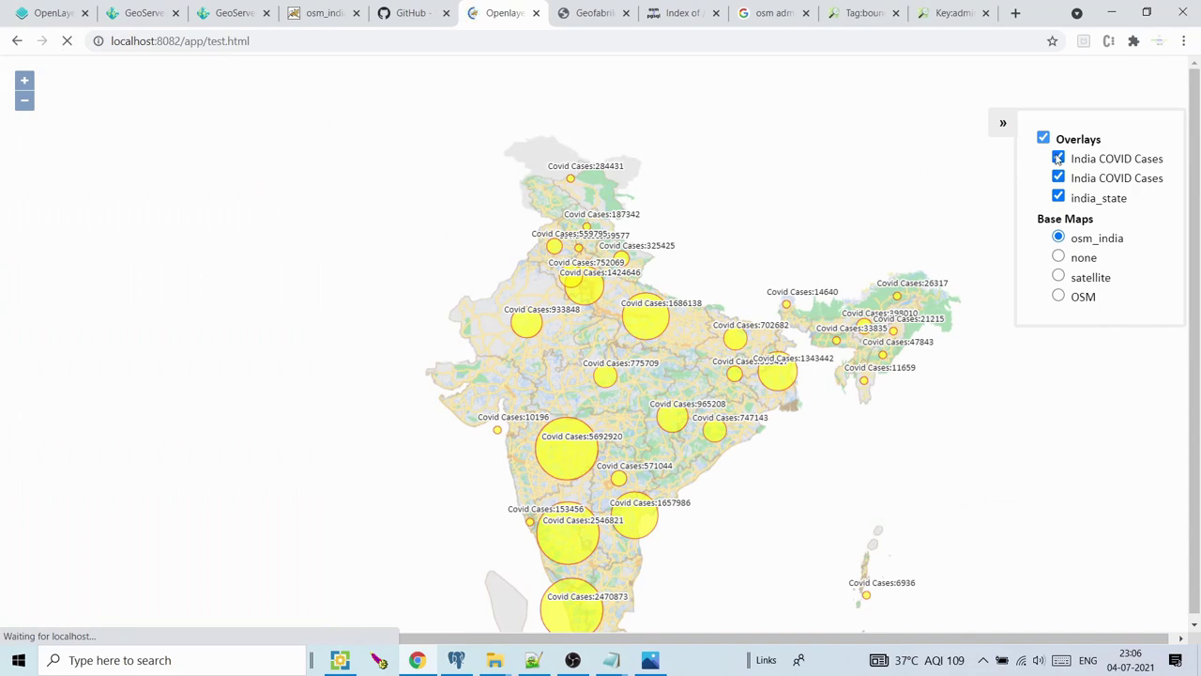
click(1043, 139)
click(1044, 139)
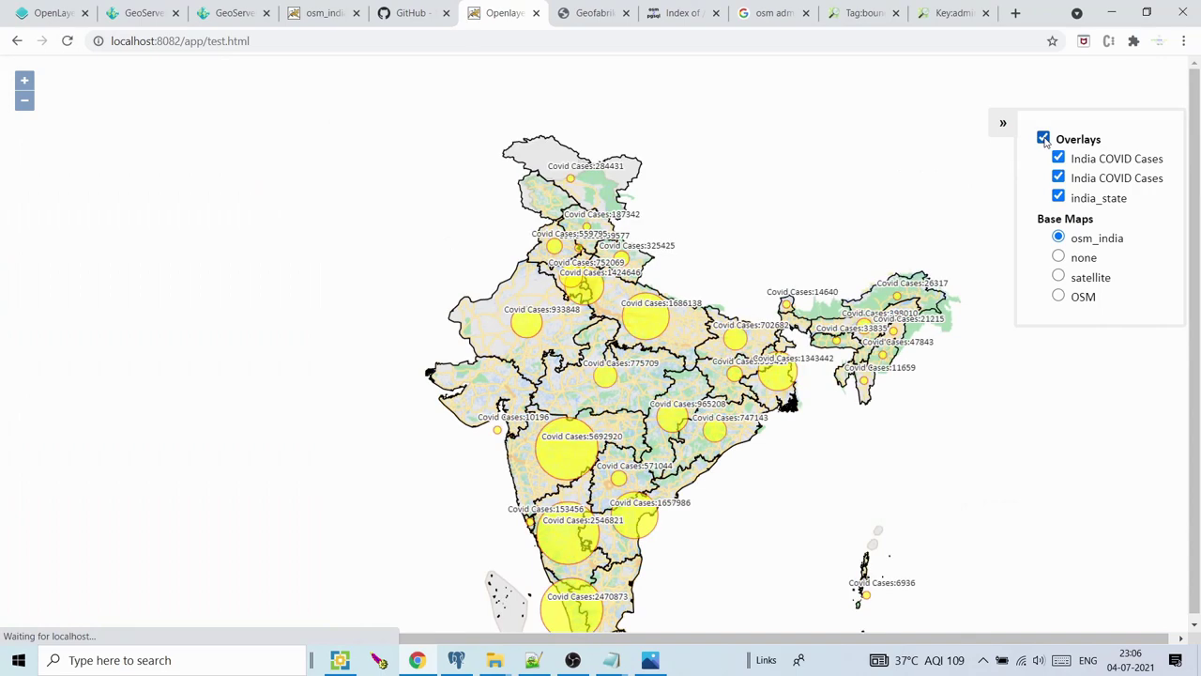
click(1043, 139)
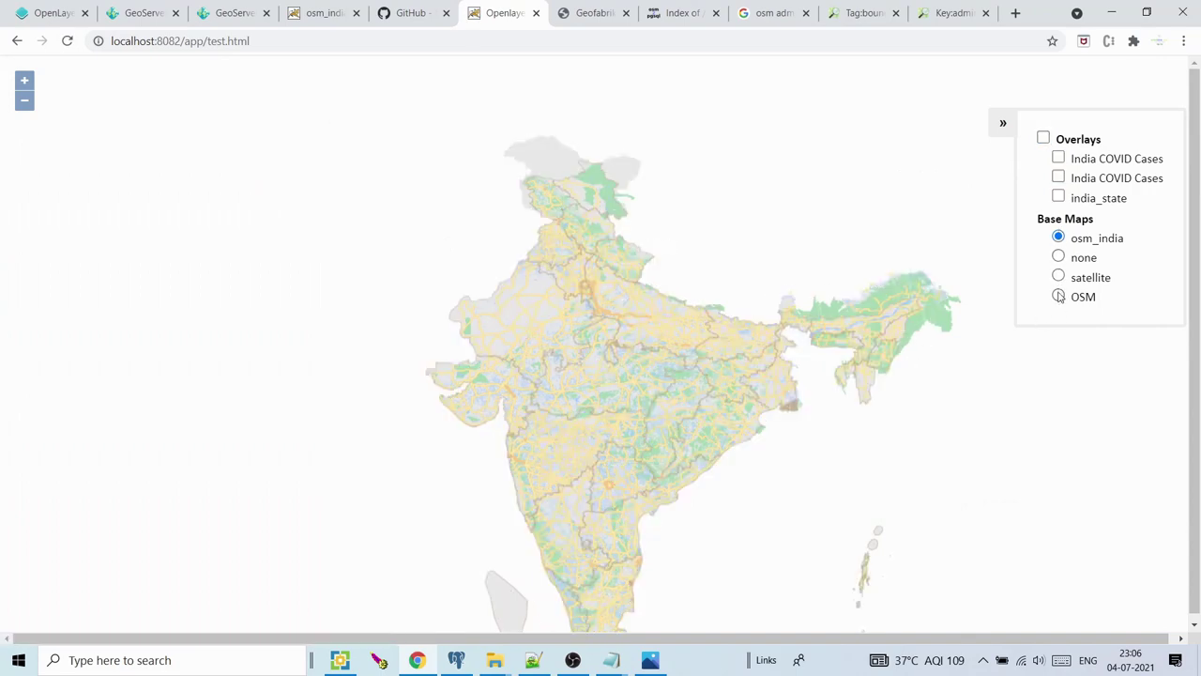
Try the OSM, satellite and no-base-layer maps, then settle on osm_india zoomed into Delhi
click(1058, 296)
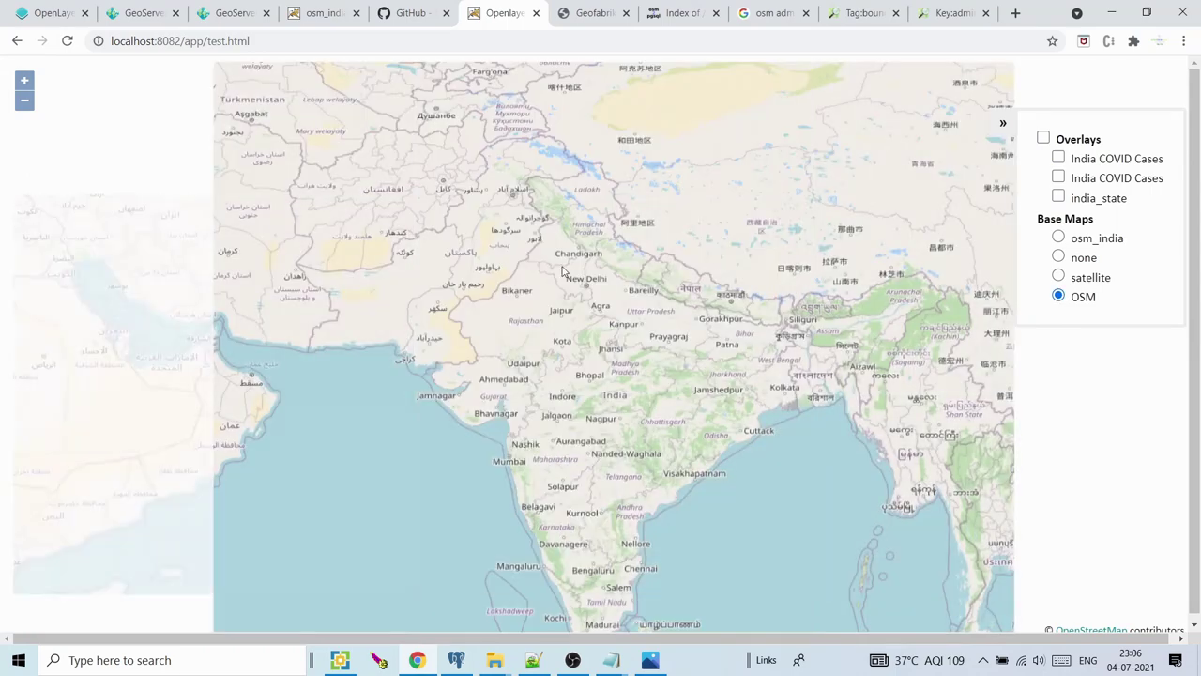
scroll(563, 272, up, 5)
scroll(615, 316, up, 2)
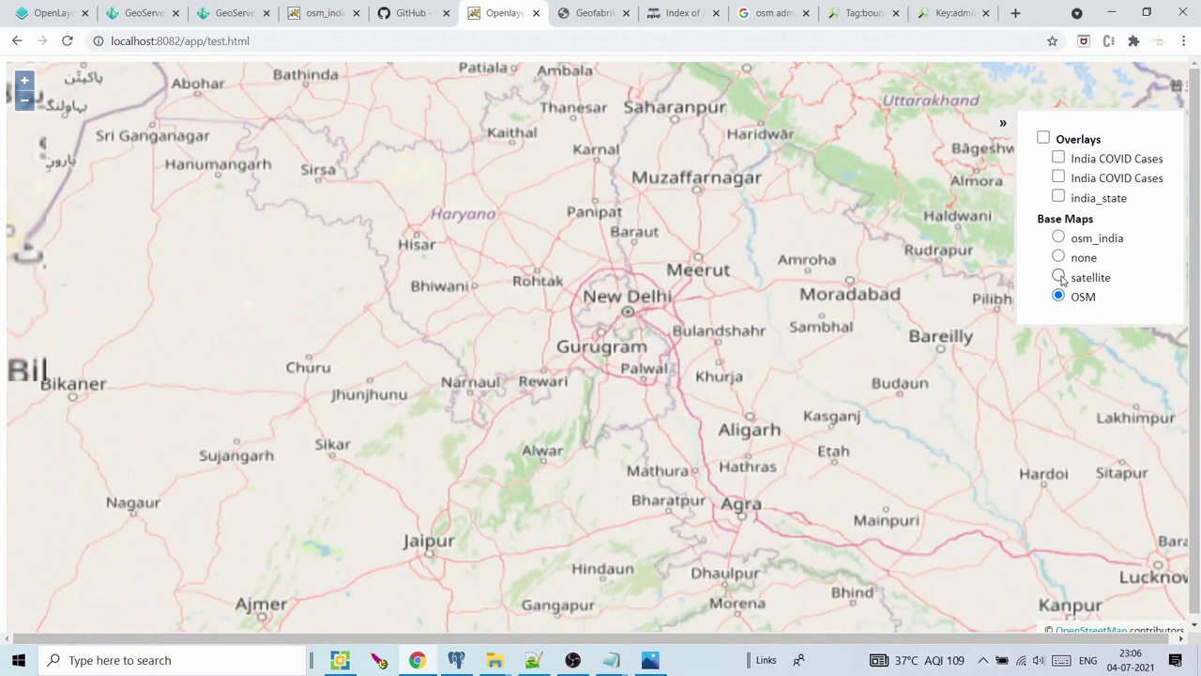
click(1059, 277)
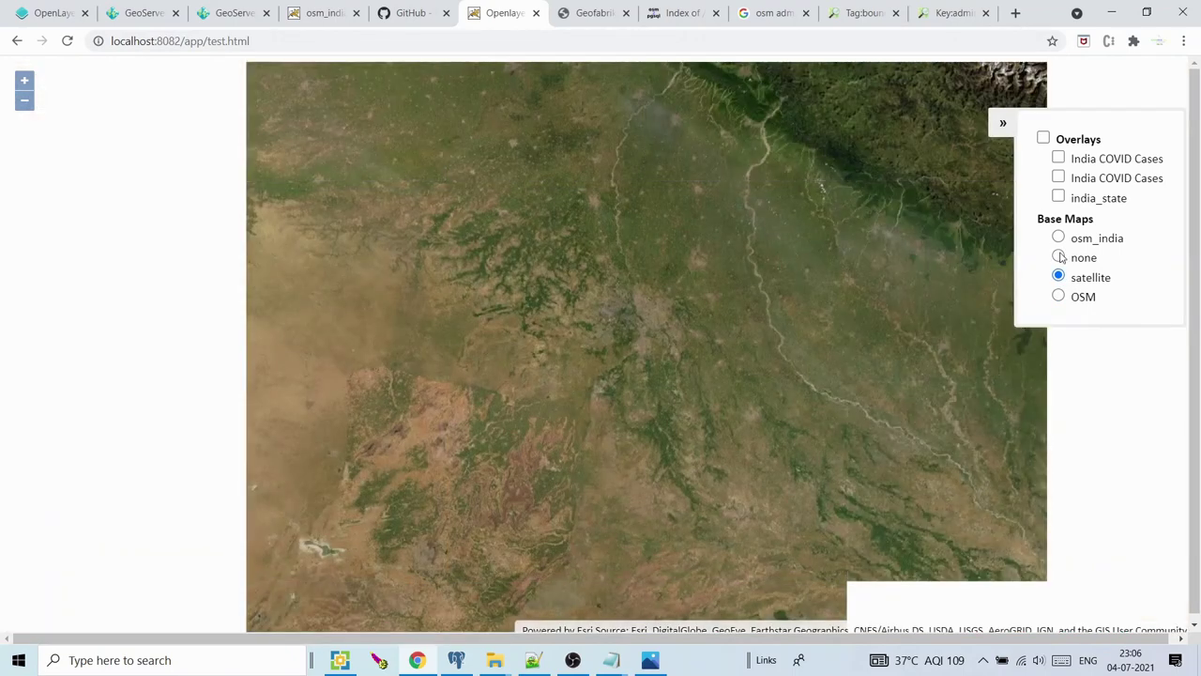
click(1059, 257)
click(1060, 238)
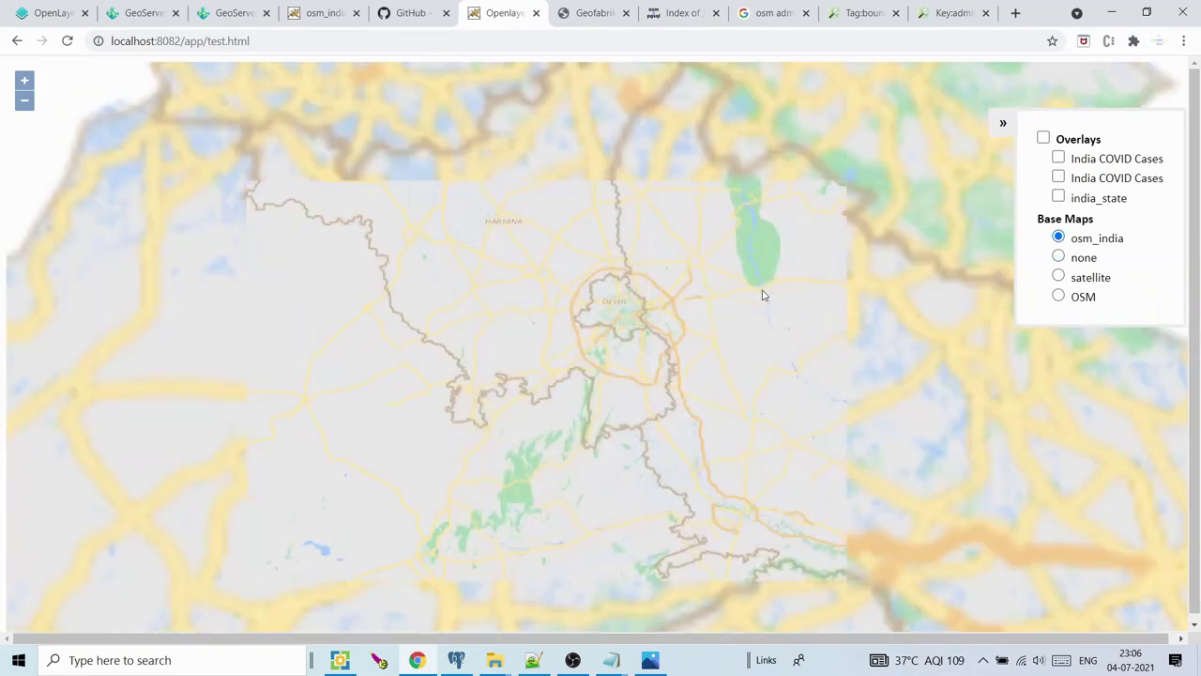
scroll(643, 310, up, 1)
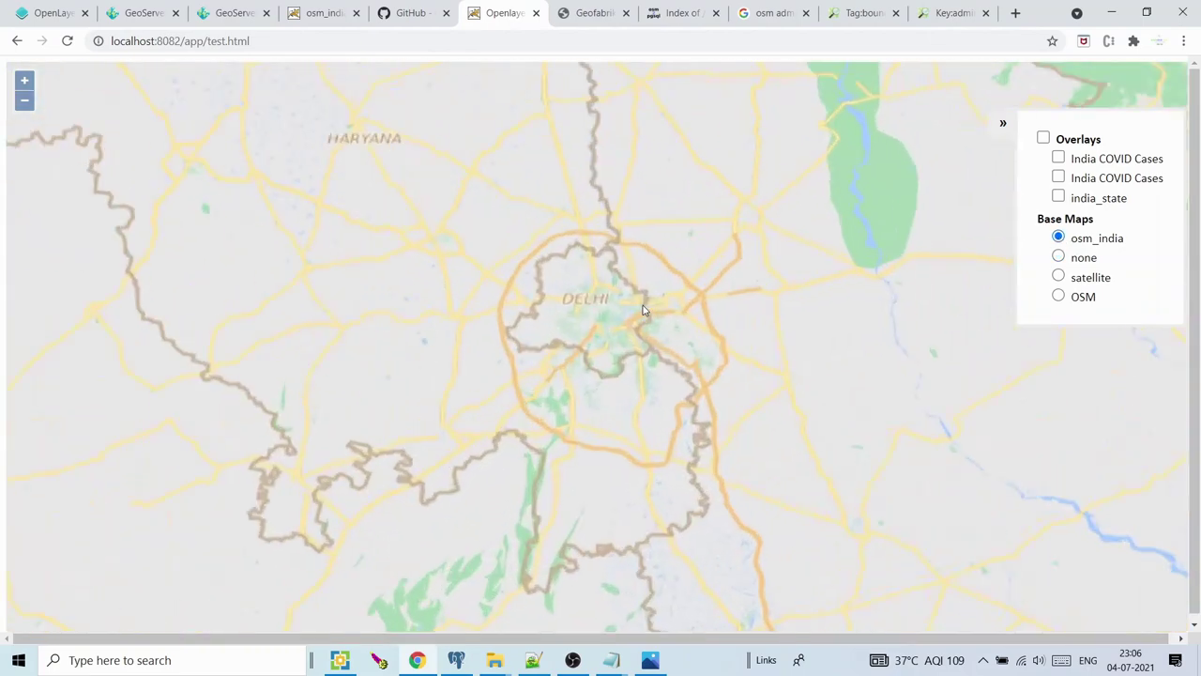
scroll(629, 310, up, 2)
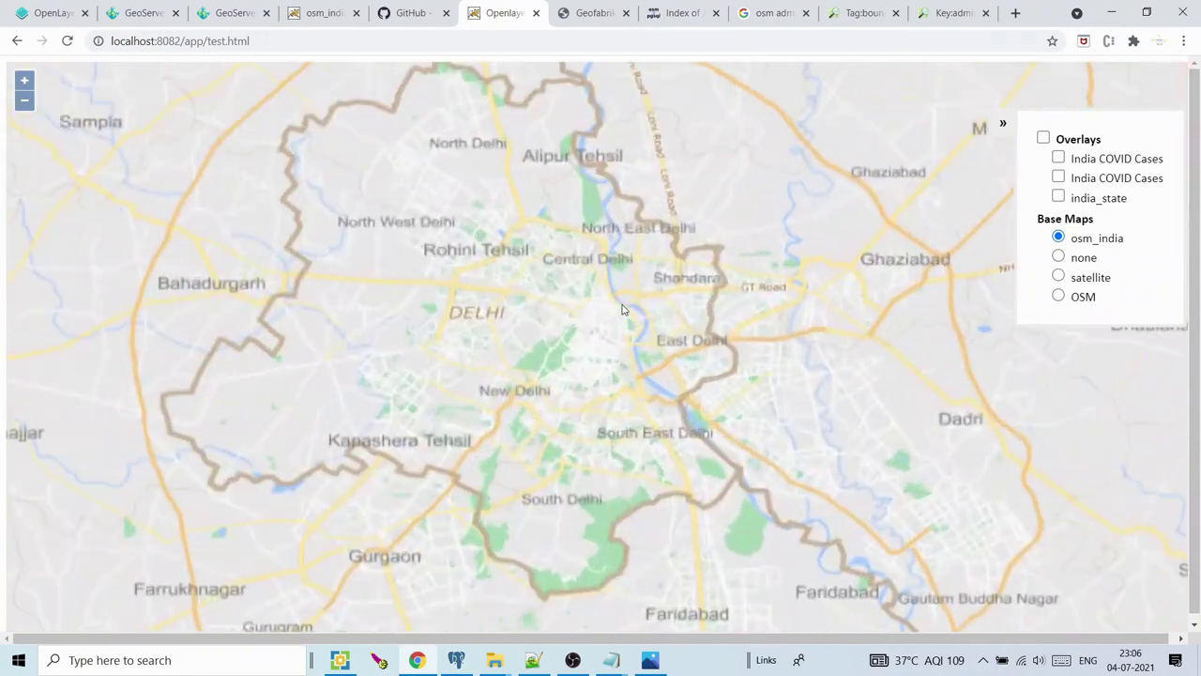
scroll(615, 314, up, 1)
scroll(591, 340, up, 1)
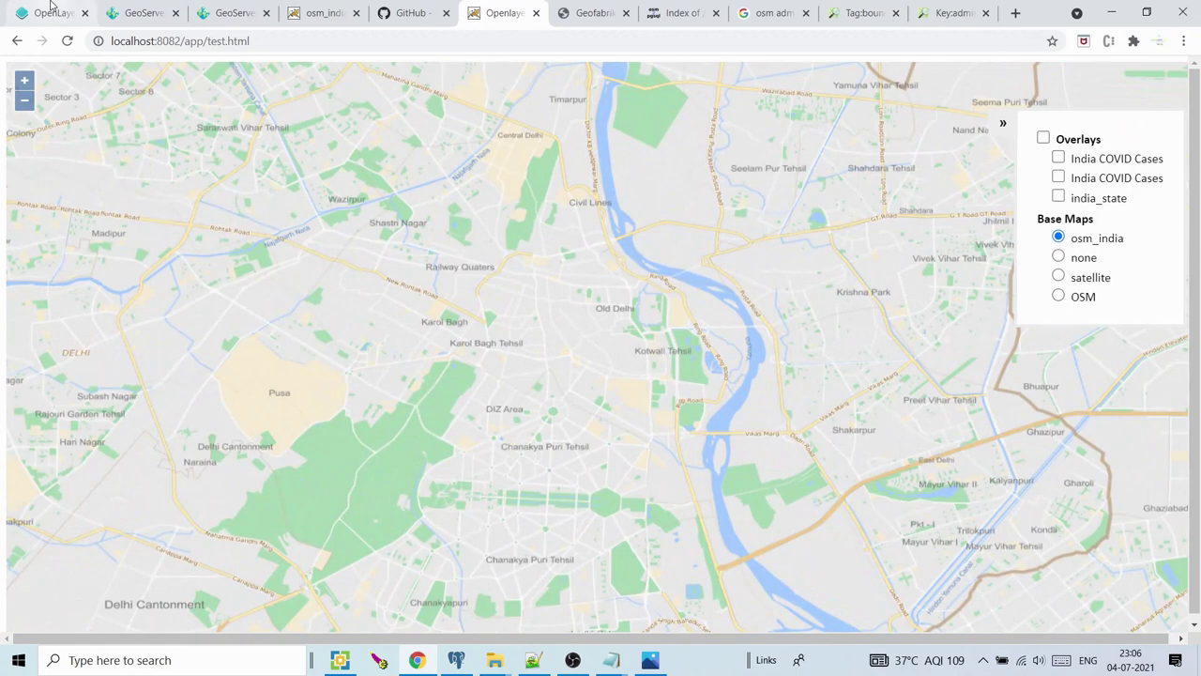
click(144, 12)
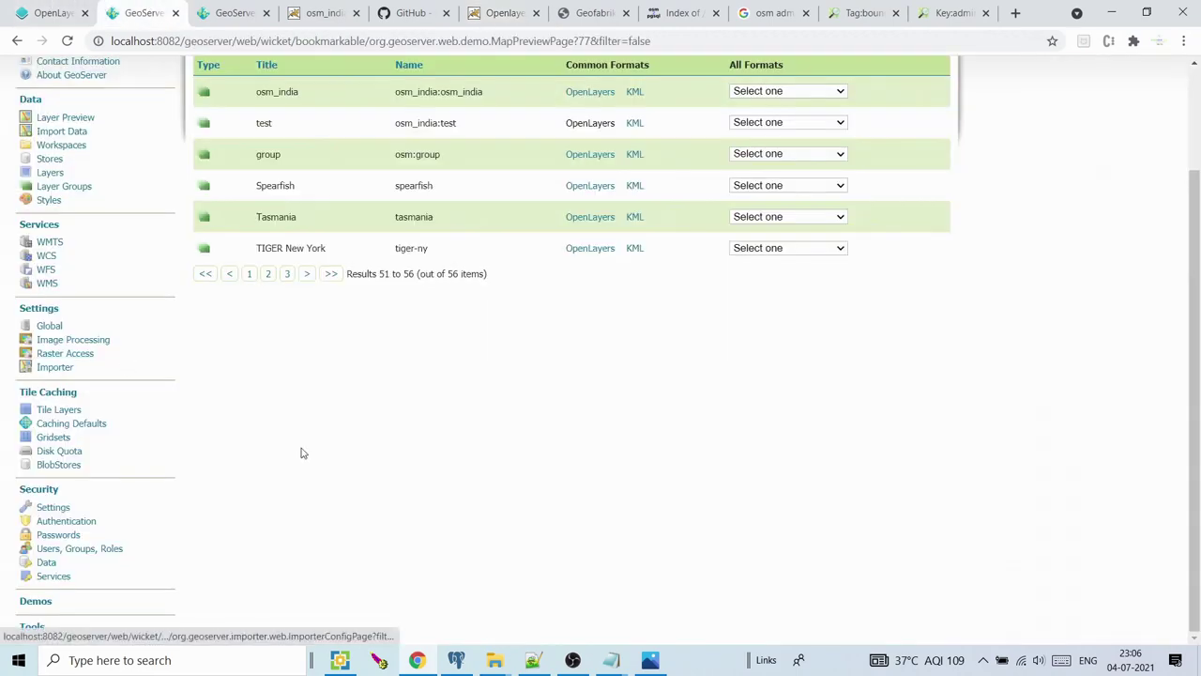
Check Disk Quota usage: 53.94 MB used against the 50 GB maximum tile cache size
click(59, 452)
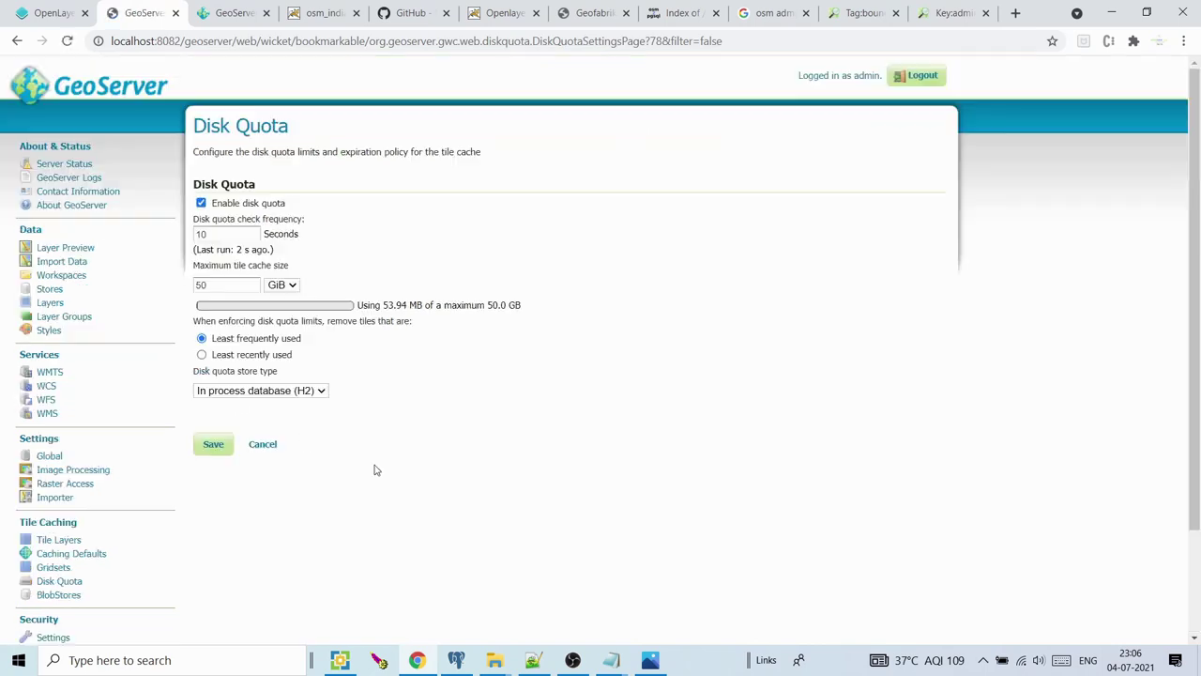
double_click(228, 290)
drag(366, 306, 412, 306)
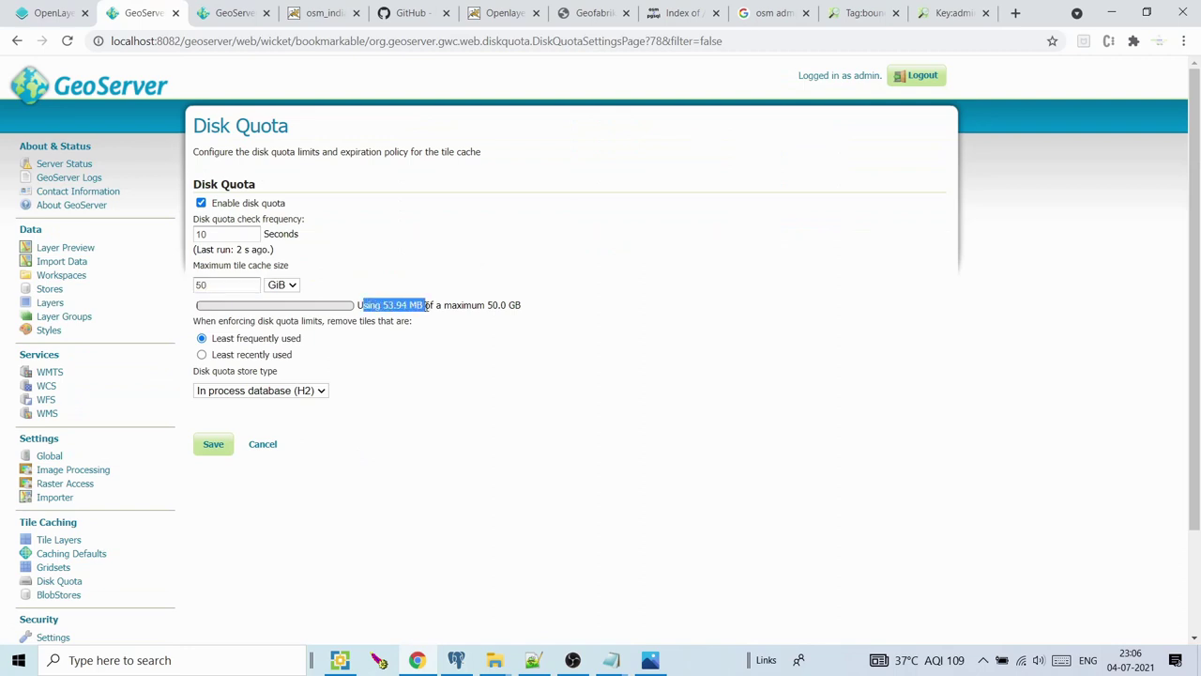
drag(487, 306, 508, 306)
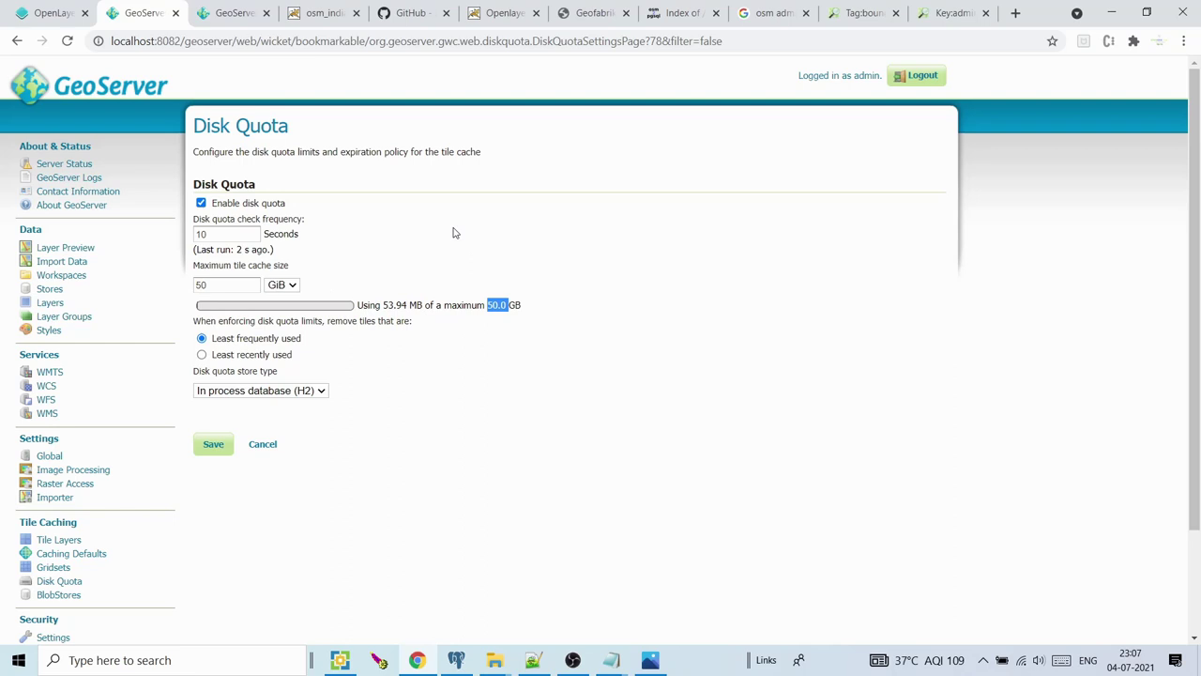
drag(241, 287, 197, 279)
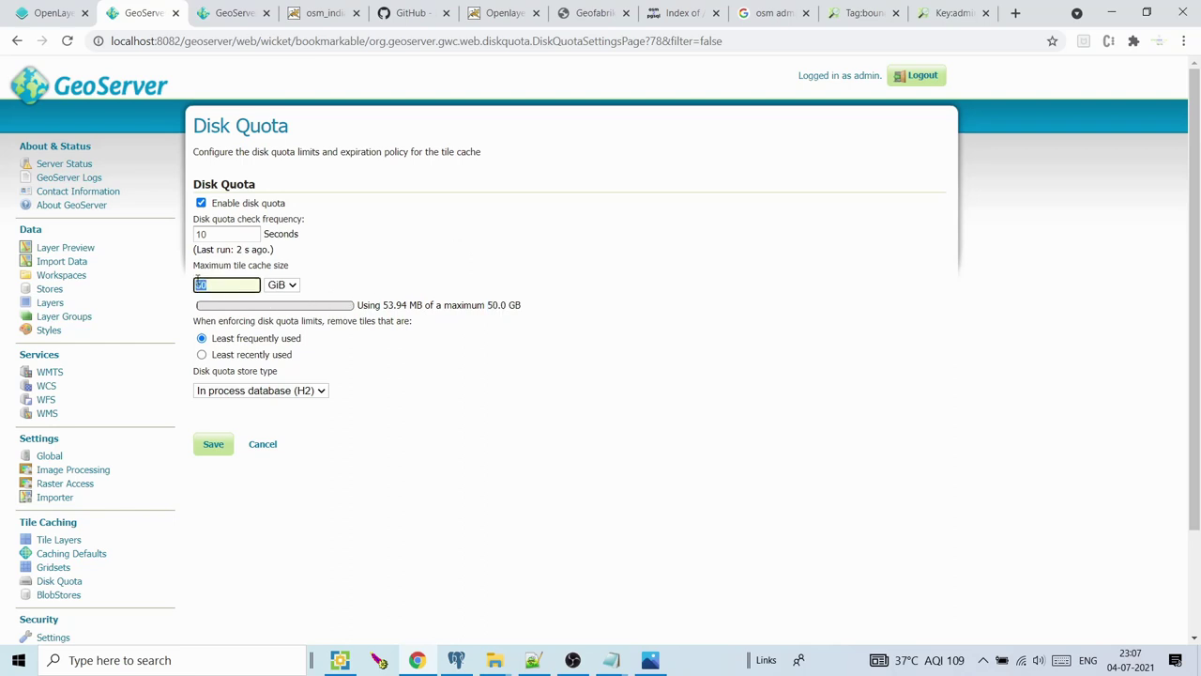
click(324, 11)
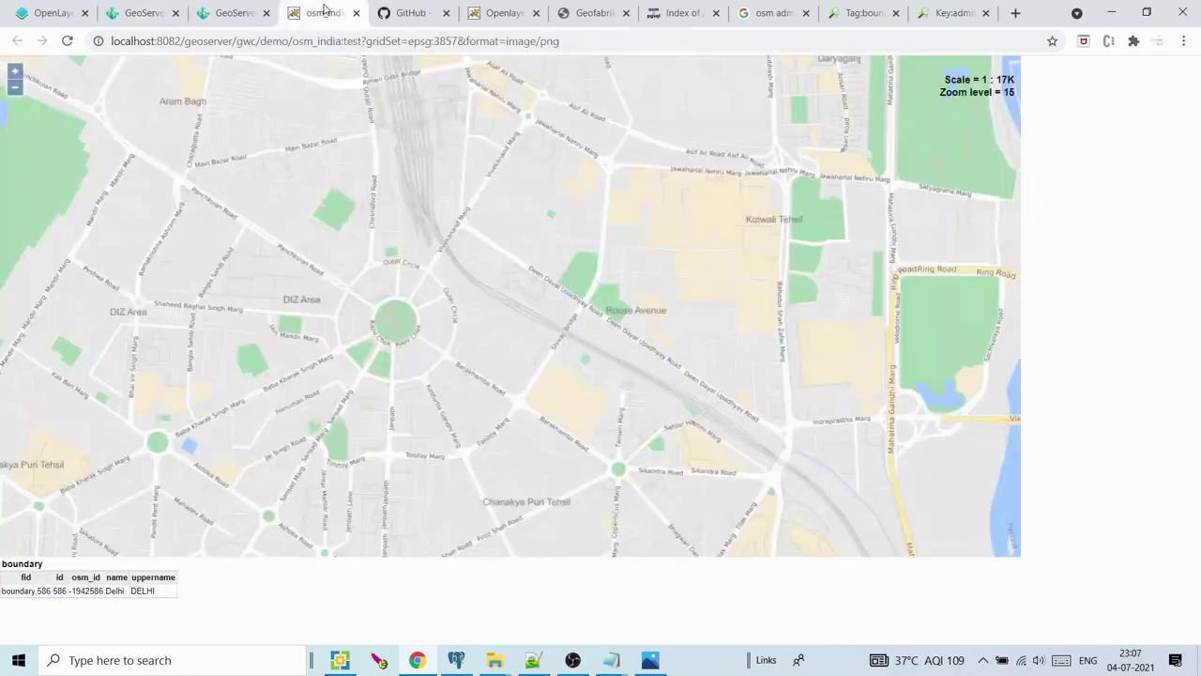
click(532, 660)
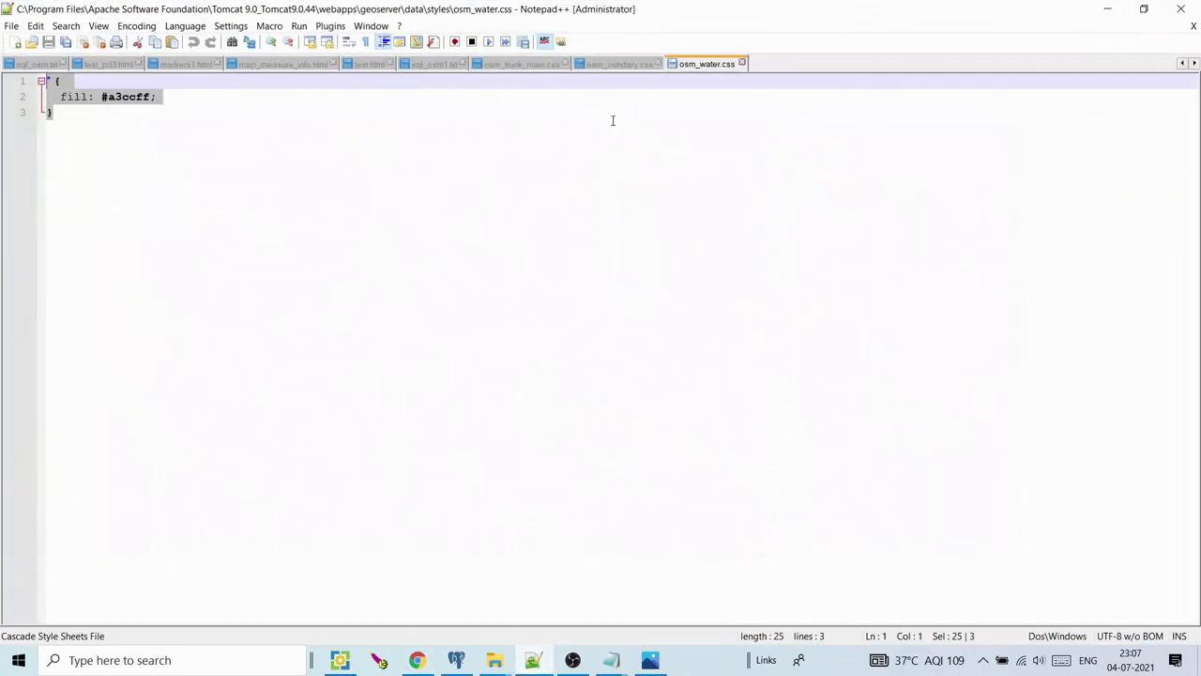
In test.html, remove the stray space before ImageWMS on line 182
click(364, 65)
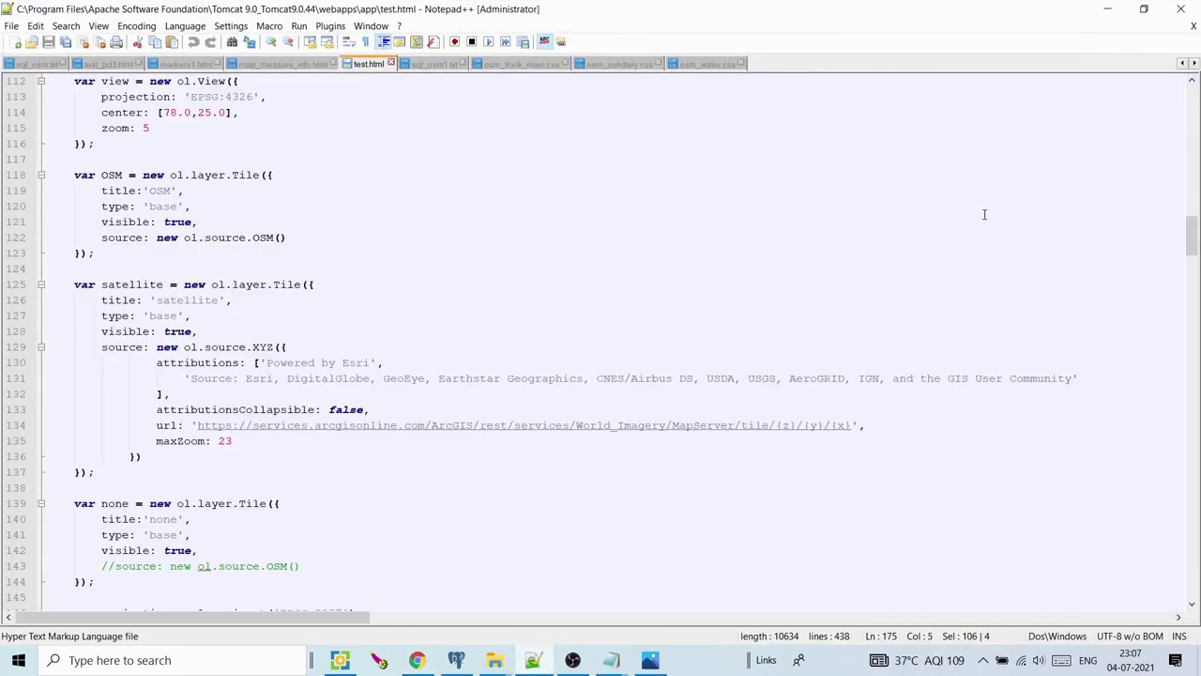
mouse_move(1194, 246)
mouse_down()
mouse_move(1194, 89)
mouse_move(1193, 226)
mouse_up()
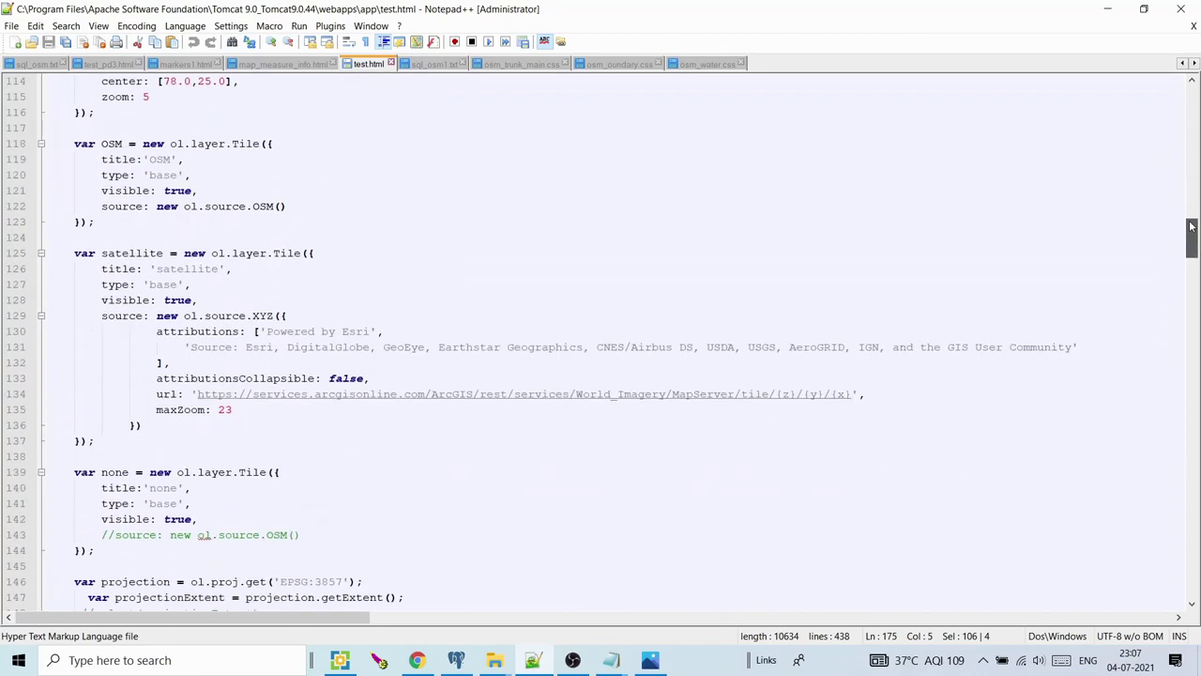
drag(1192, 226, 1192, 291)
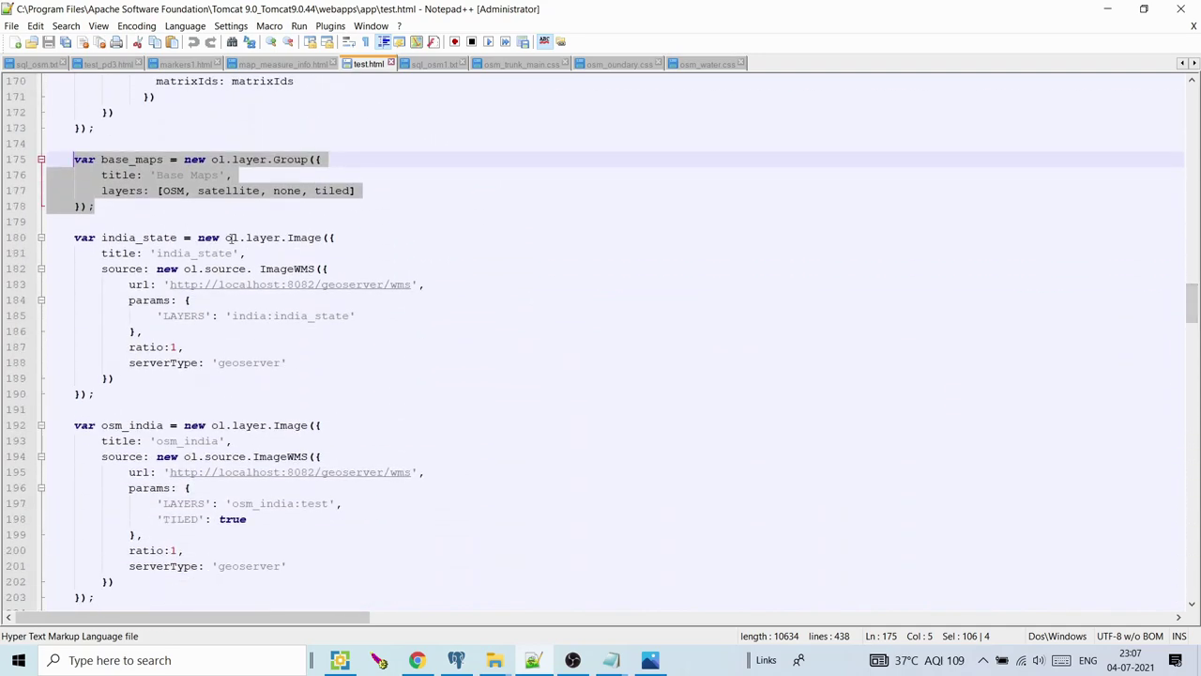
click(260, 237)
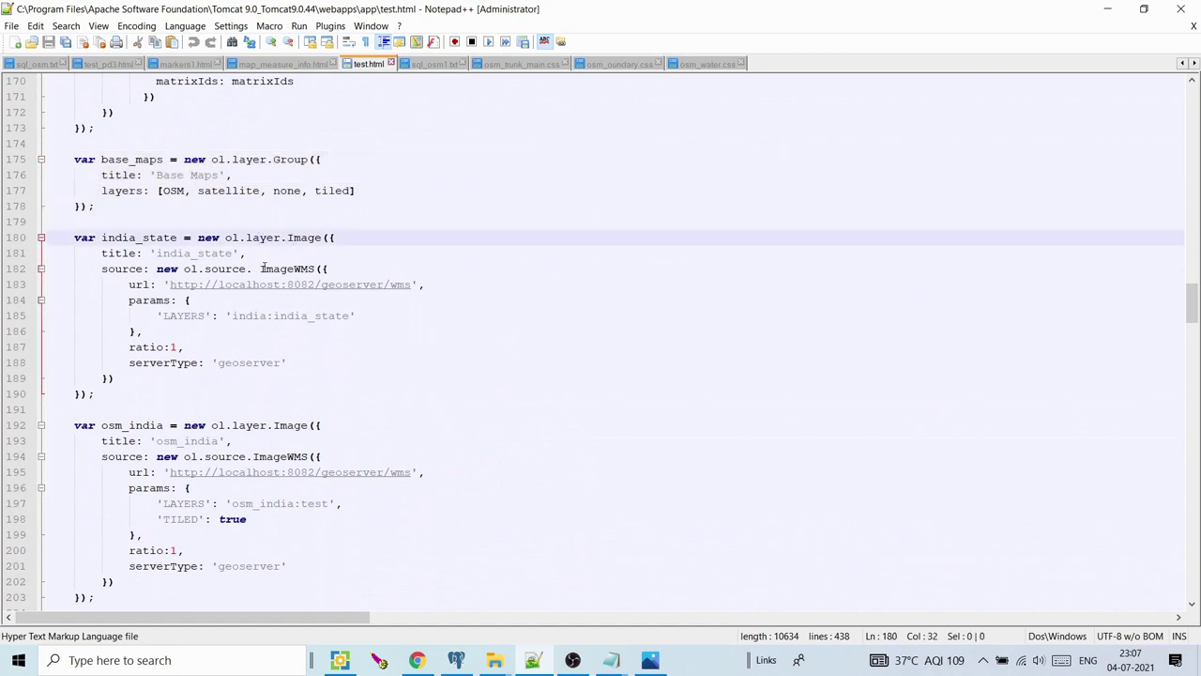
drag(266, 268, 315, 269)
click(260, 270)
key(BackSpace)
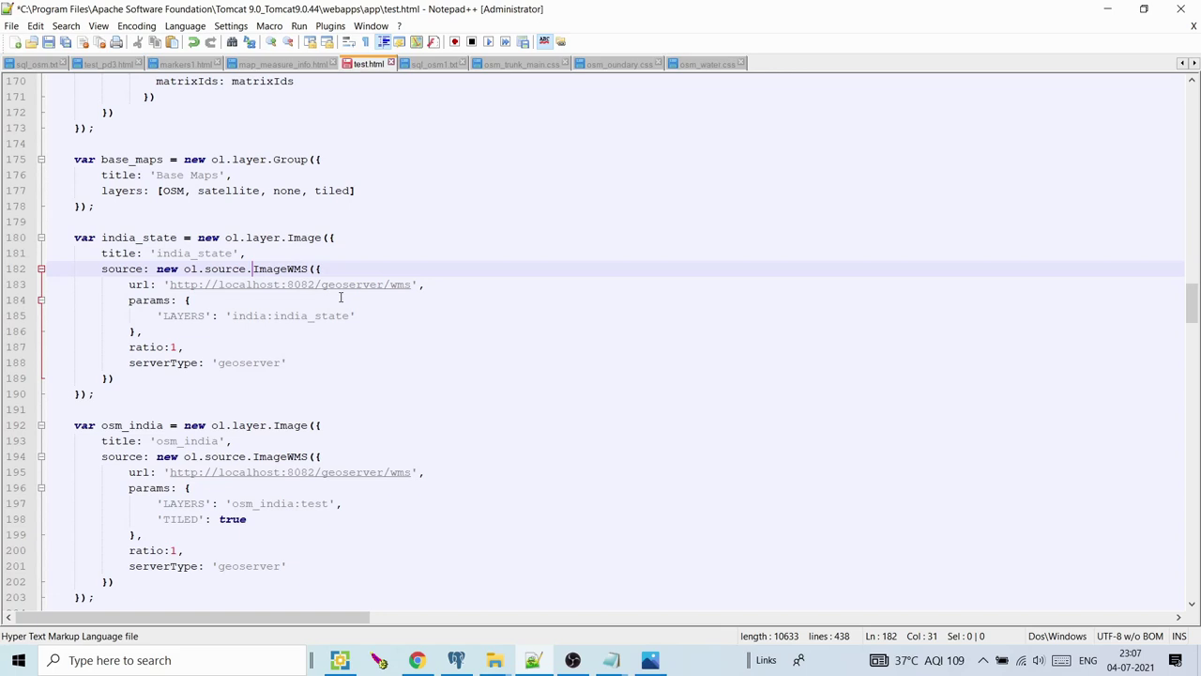
Review the india_state layer and TILED setting, mark WMTS on line 161, and minimize Notepad++
drag(132, 387, 101, 237)
click(218, 518)
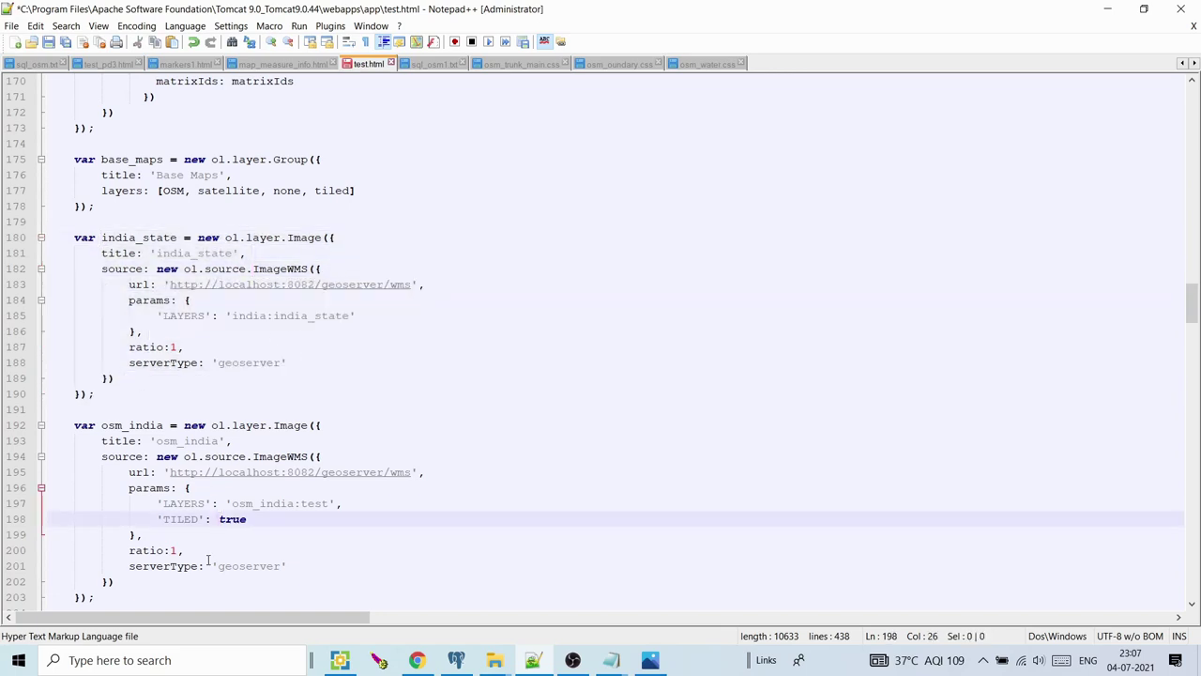
drag(1199, 280, 1197, 265)
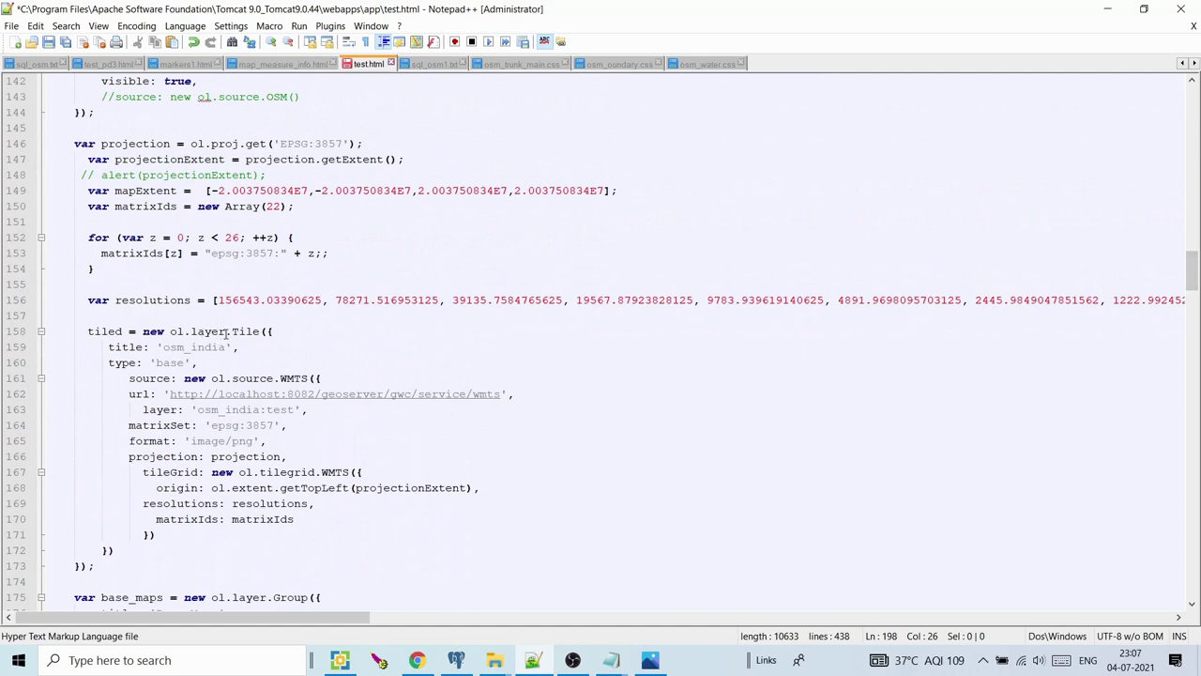
drag(279, 377, 308, 377)
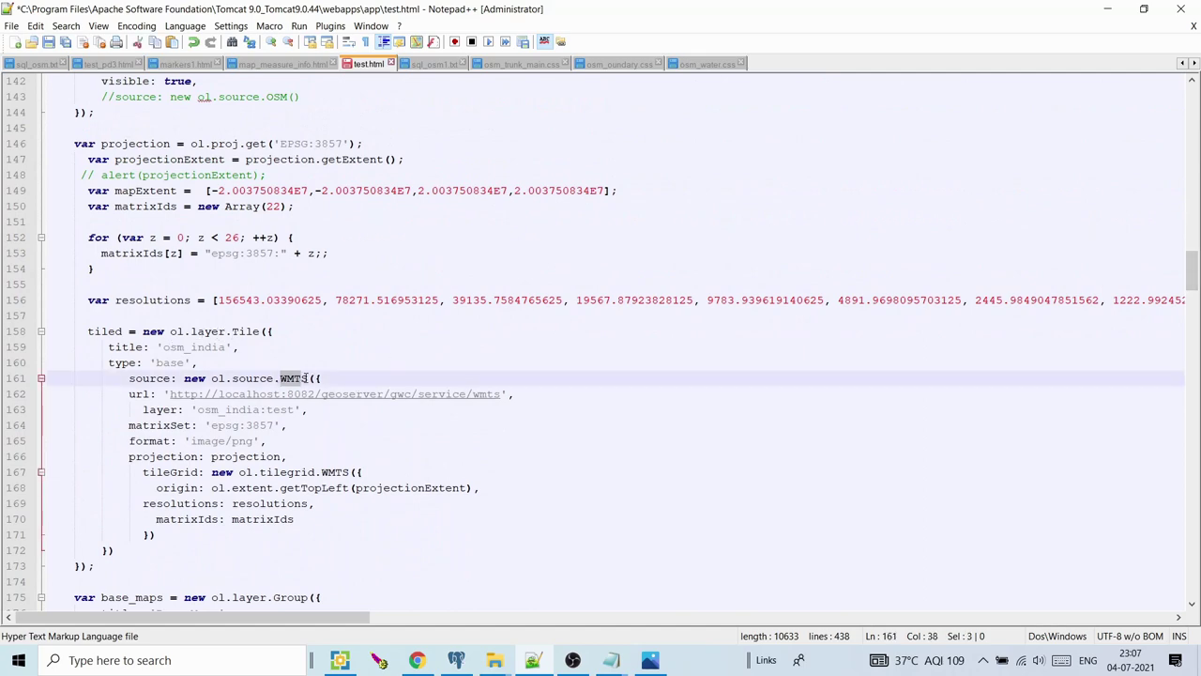
click(1104, 9)
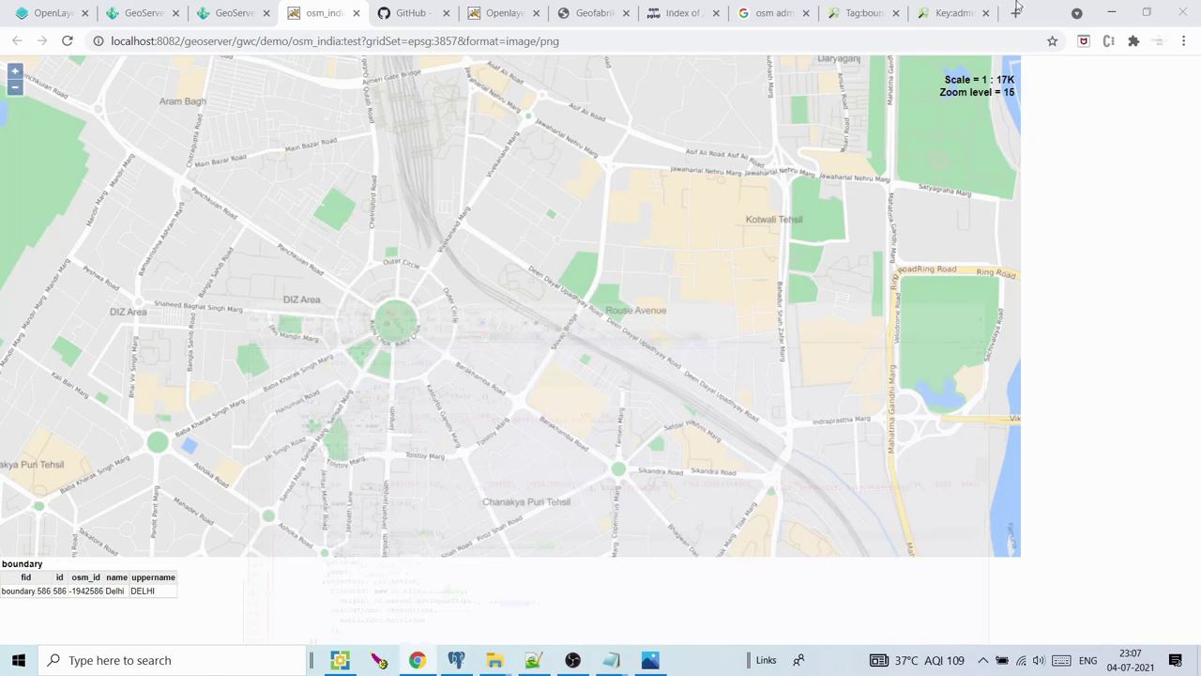
Preview osm_india:test as epsg:3857 / png and view the preview page's source
click(247, 7)
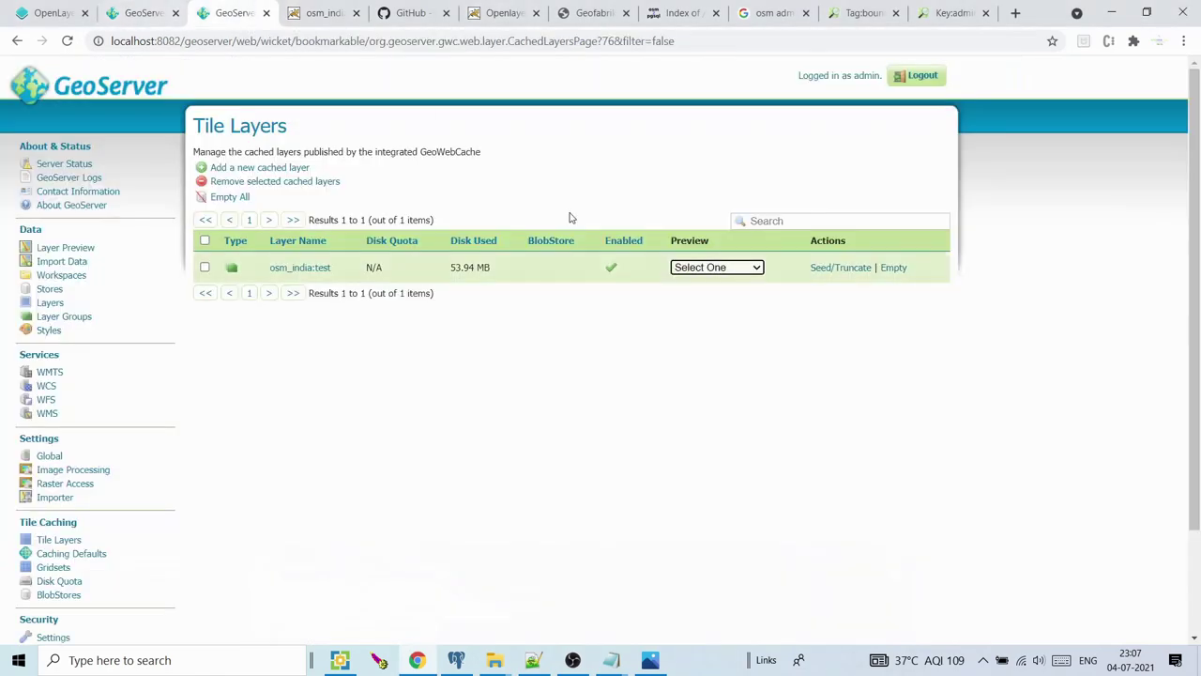
click(724, 269)
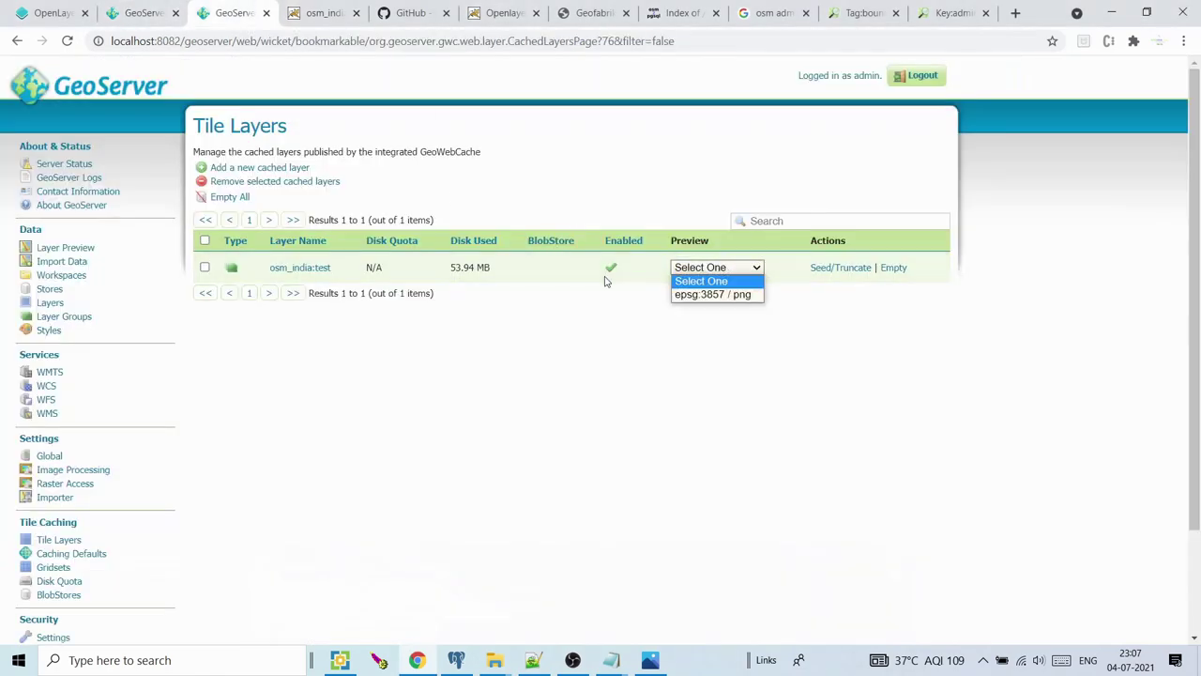
click(705, 294)
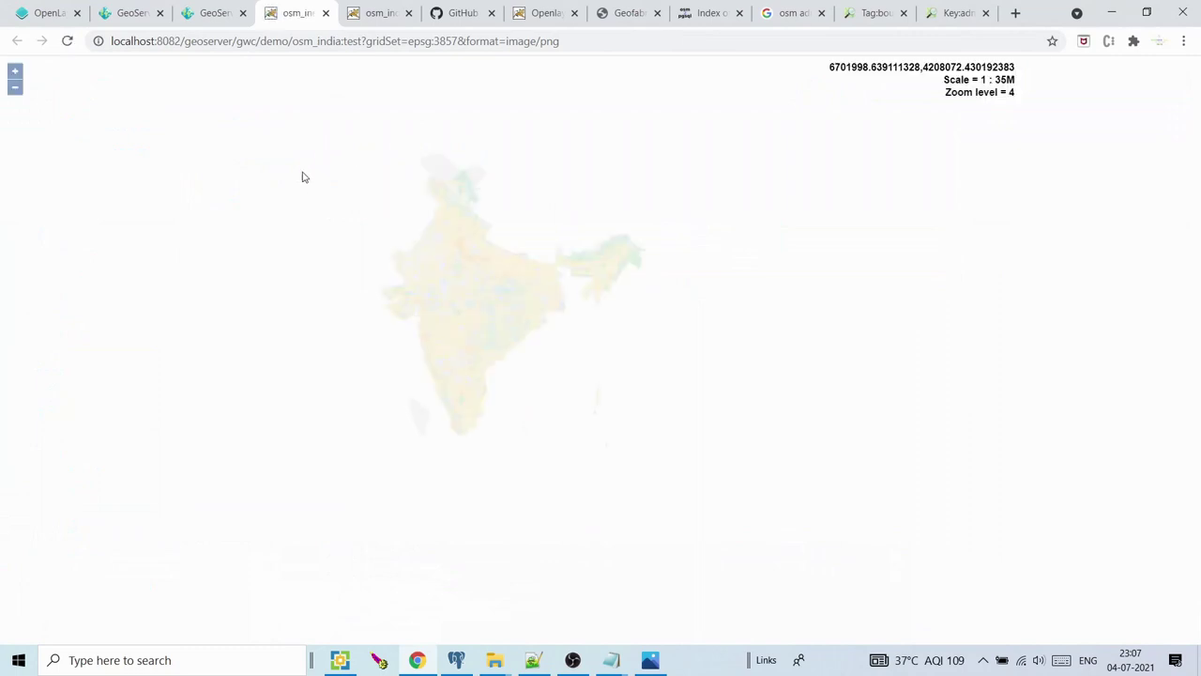
right_click(252, 169)
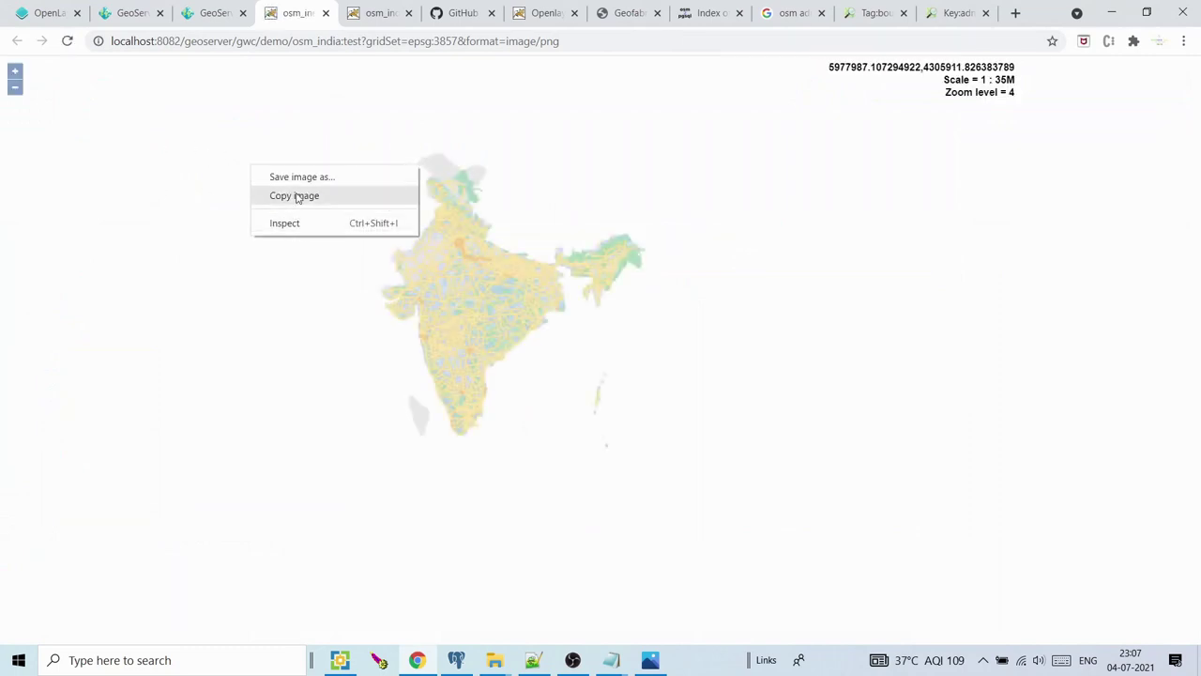
right_click(47, 297)
right_click(371, 527)
click(616, 526)
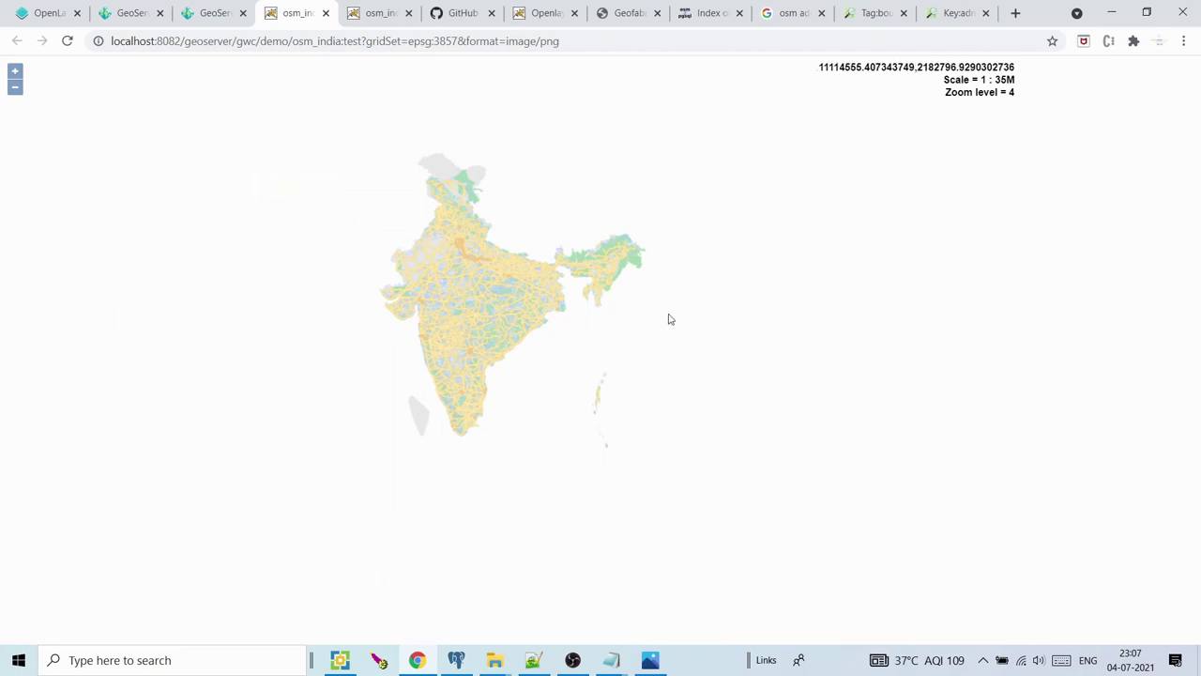
right_click(443, 239)
click(1100, 169)
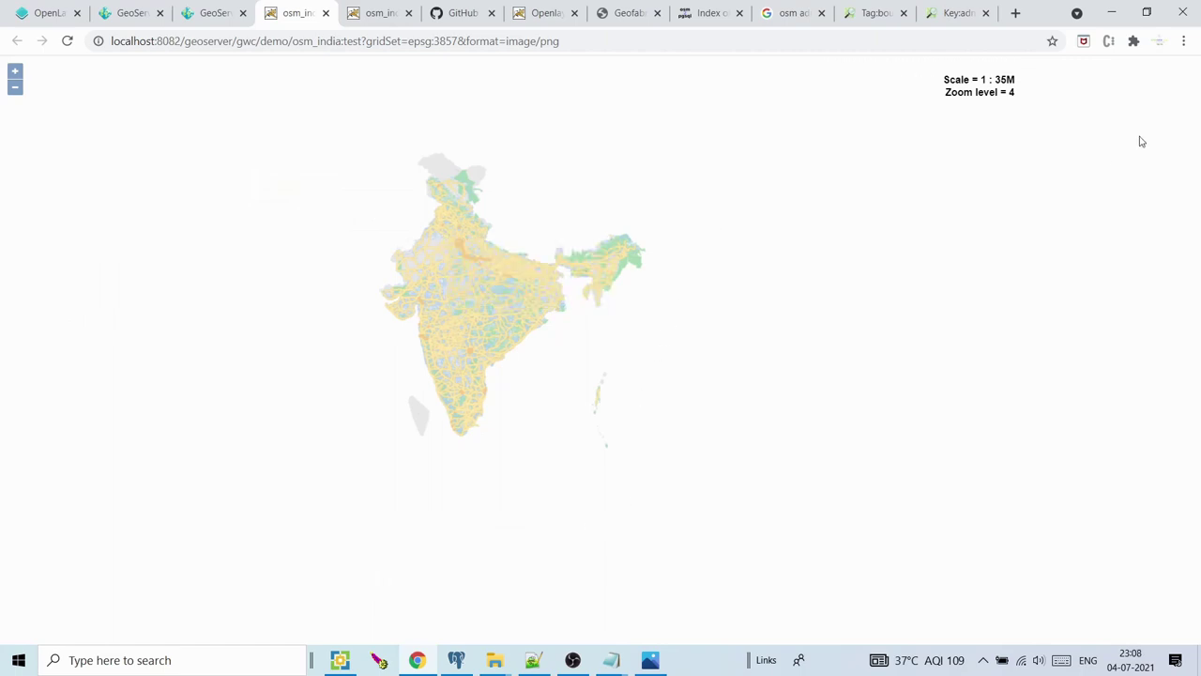
right_click(1200, 128)
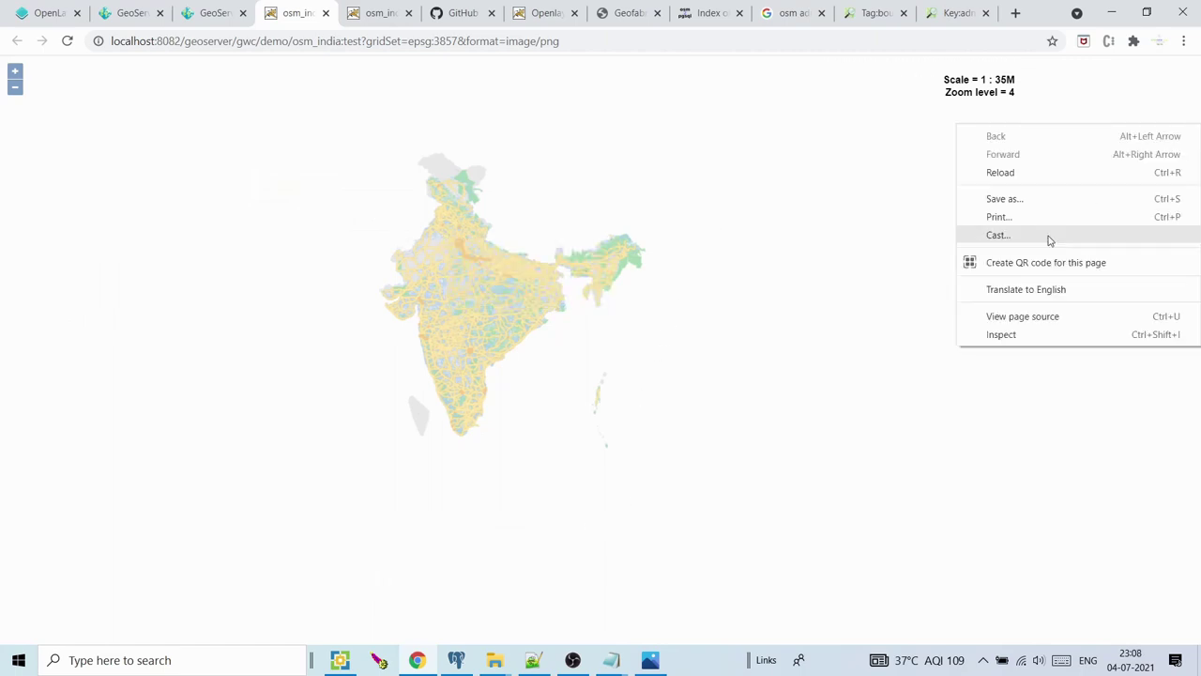
click(1036, 319)
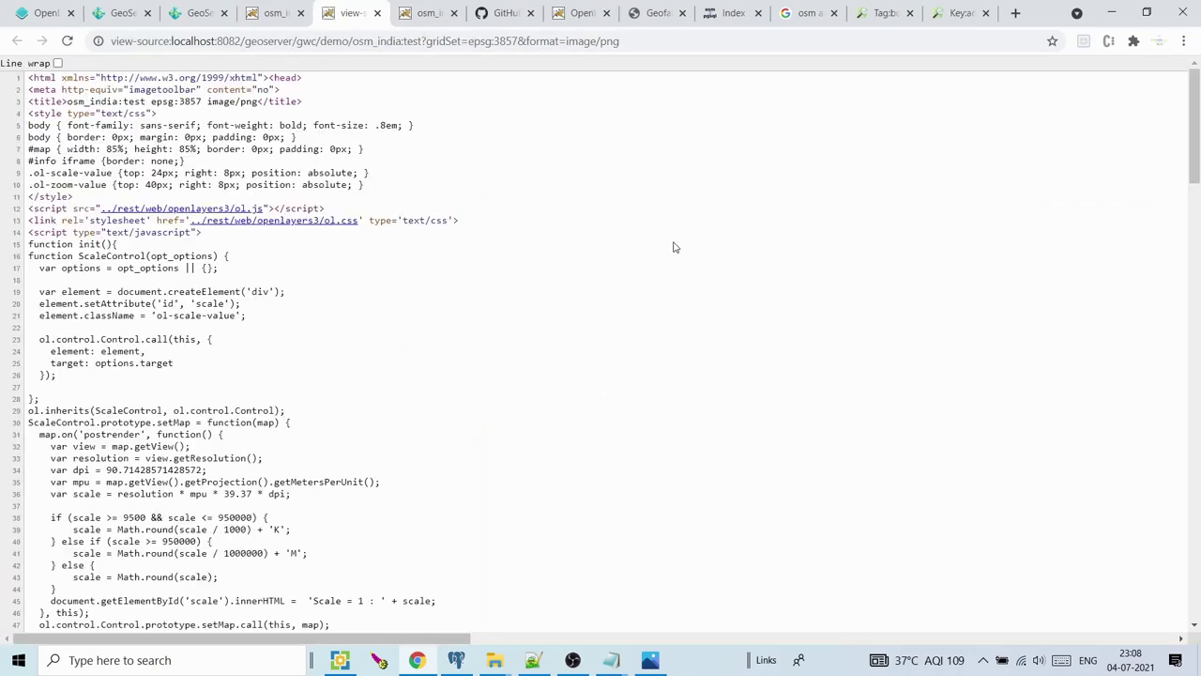
Inspect the gridNames and resolutions array in the source, then the ol.proj.get call in test.html
drag(1199, 100, 1198, 230)
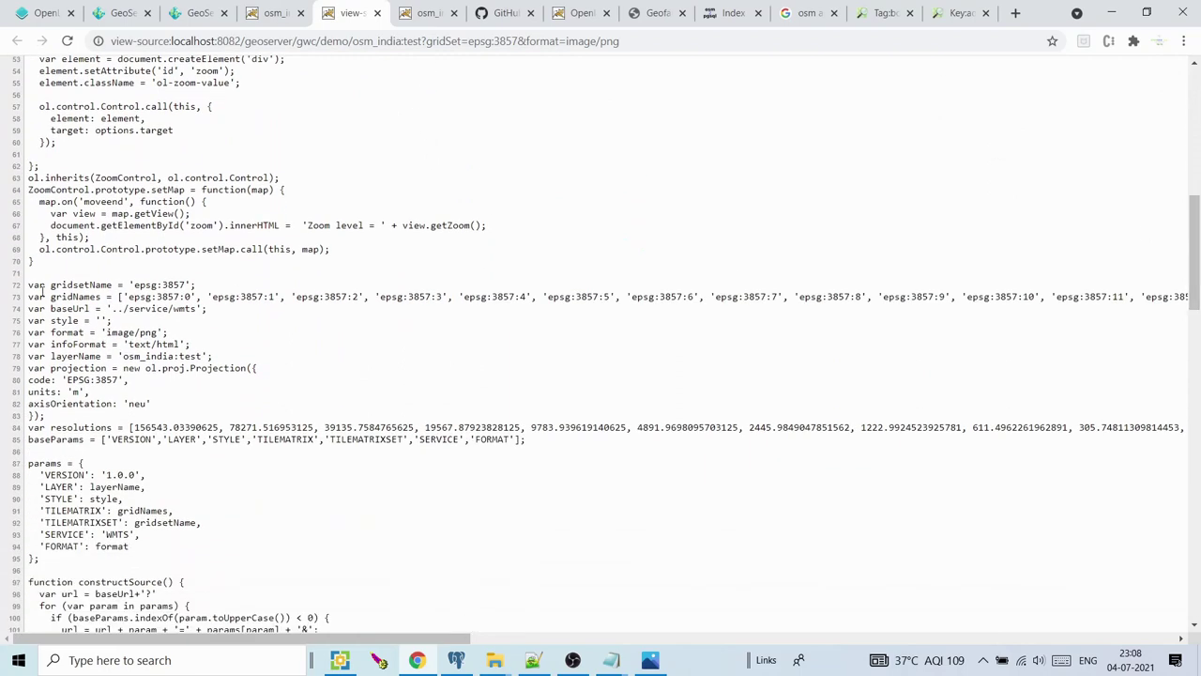
mouse_move(28, 301)
mouse_down()
mouse_move(127, 298)
mouse_move(66, 312)
mouse_move(28, 287)
mouse_up()
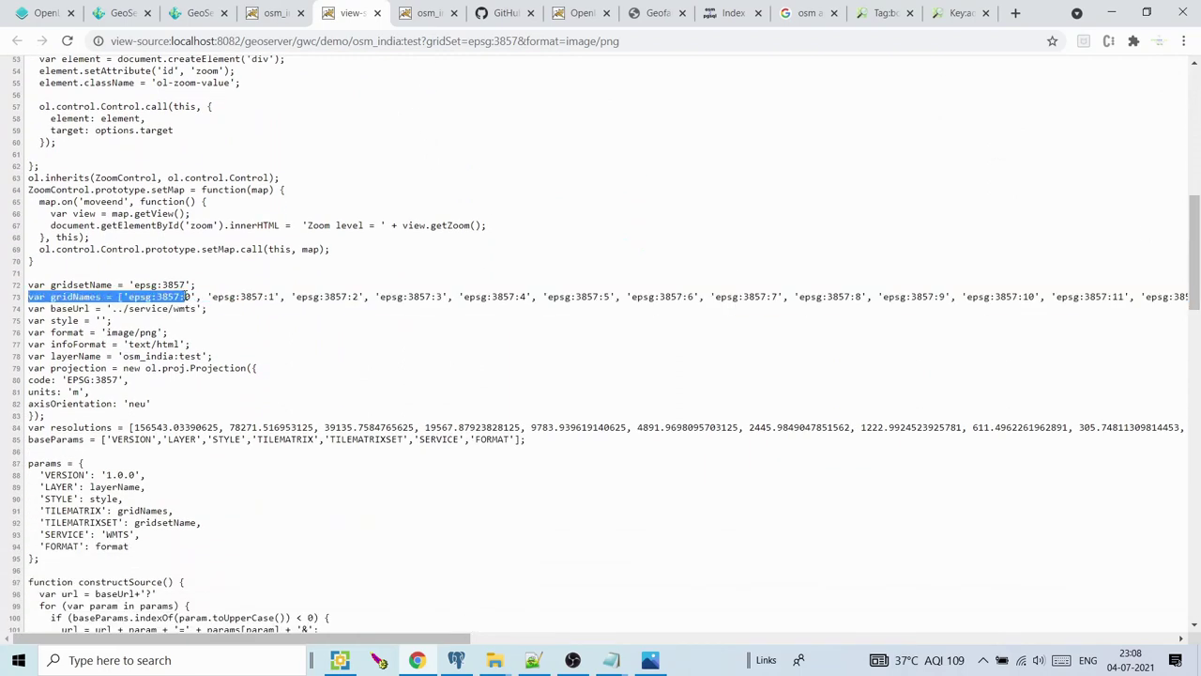
click(185, 294)
drag(52, 426, 197, 427)
click(532, 659)
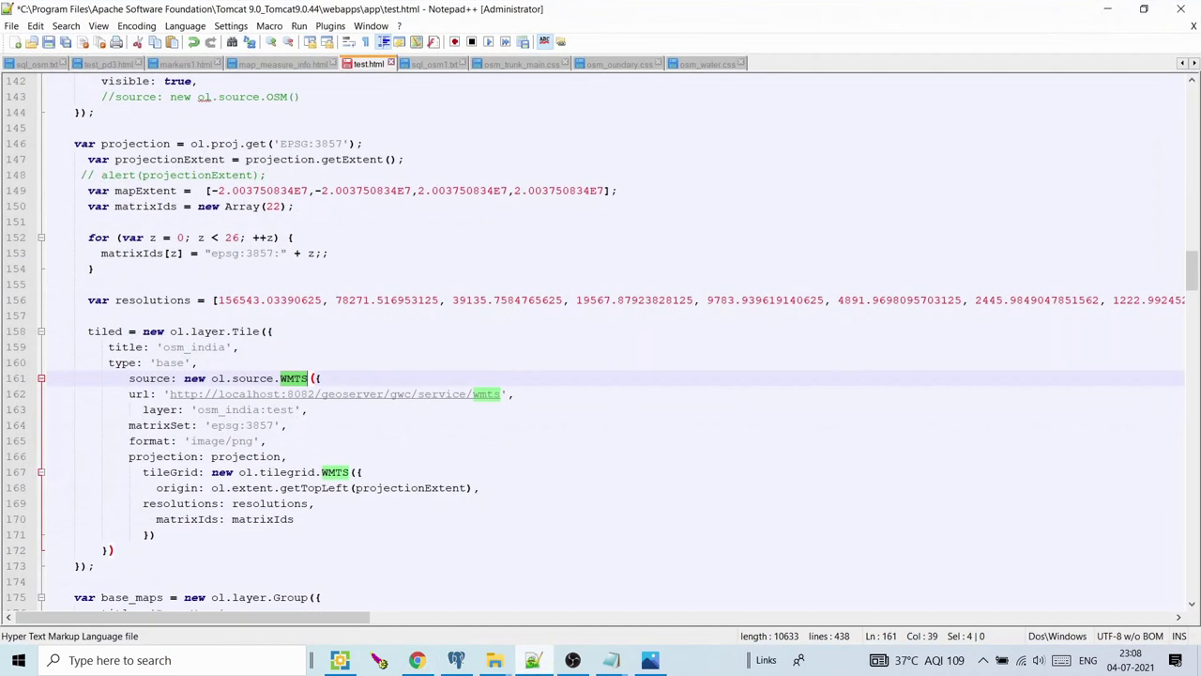
drag(191, 144, 309, 144)
Review test.html's EPSG:3857 projection, getExtent, mapExtent and matrixIds lines 146–150
click(254, 144)
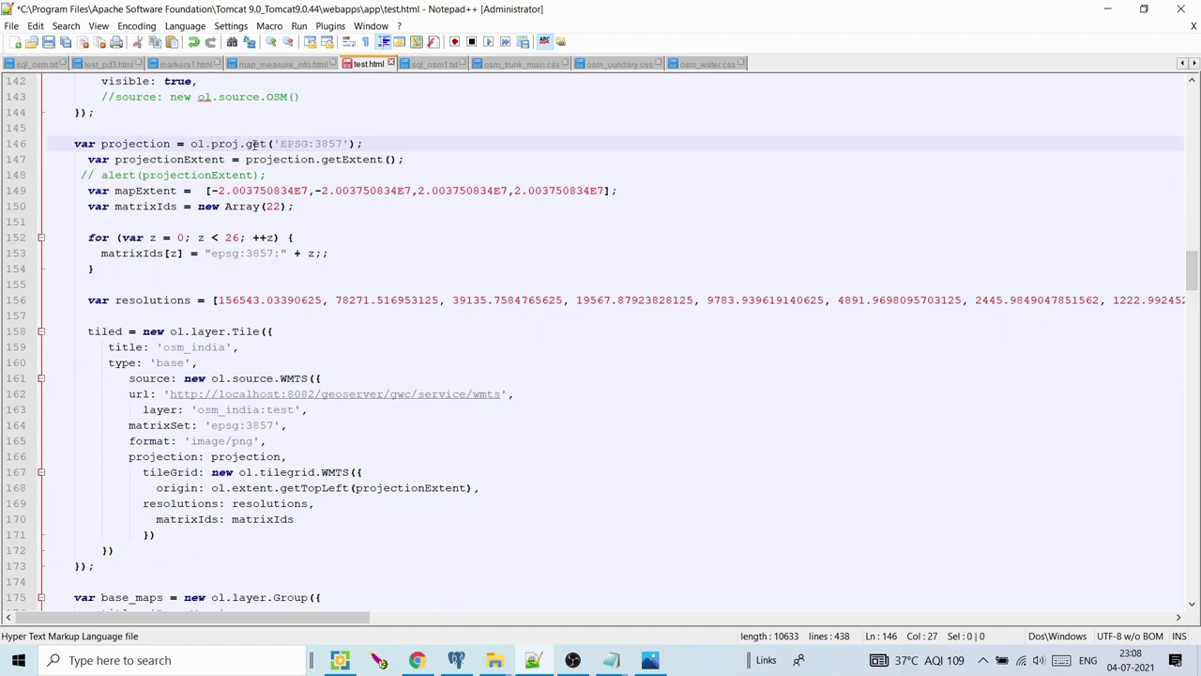
drag(281, 144, 343, 144)
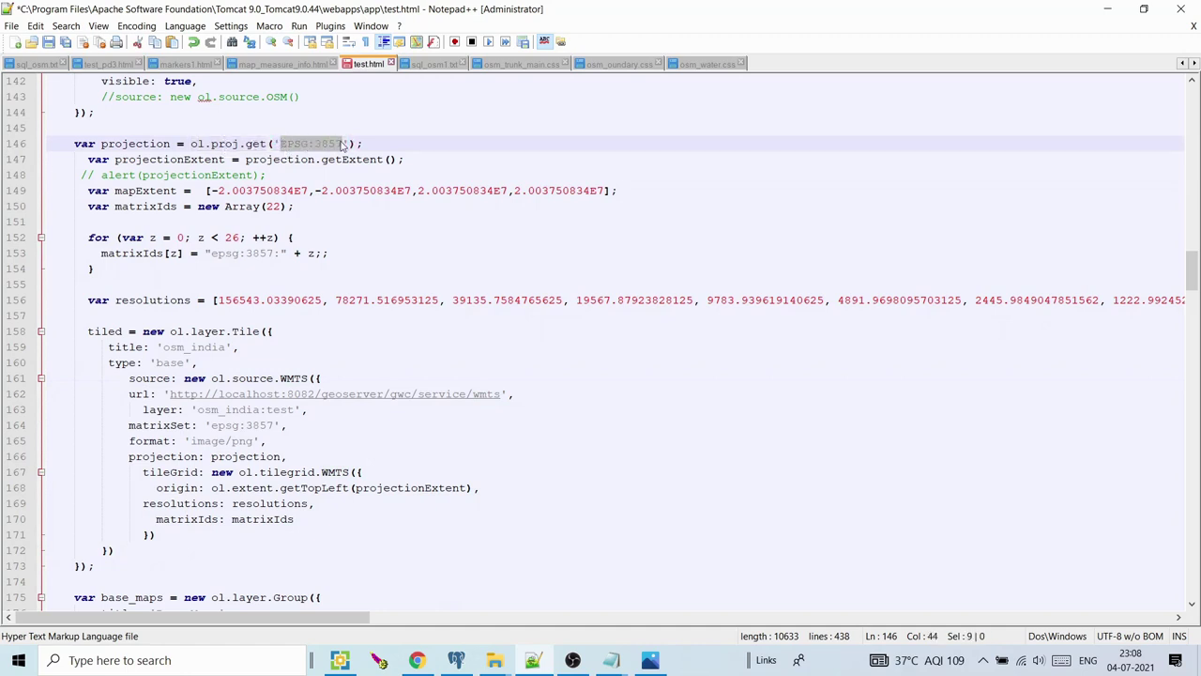
click(242, 159)
drag(242, 159, 383, 158)
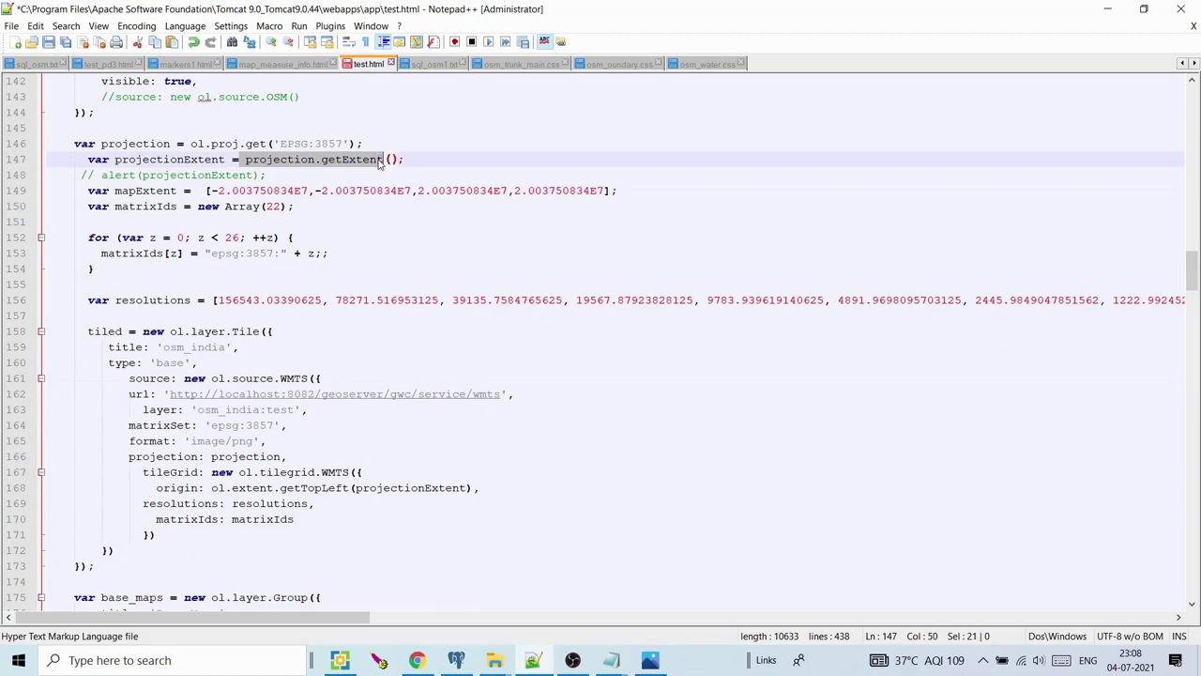
click(186, 158)
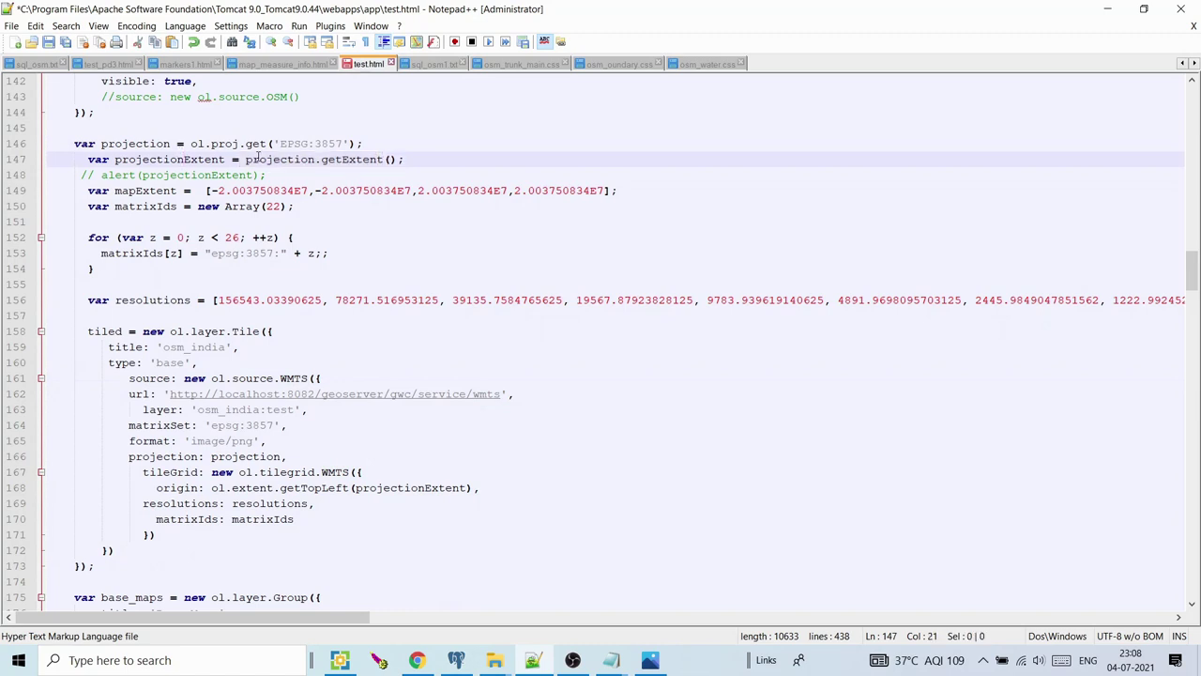
drag(268, 143, 359, 143)
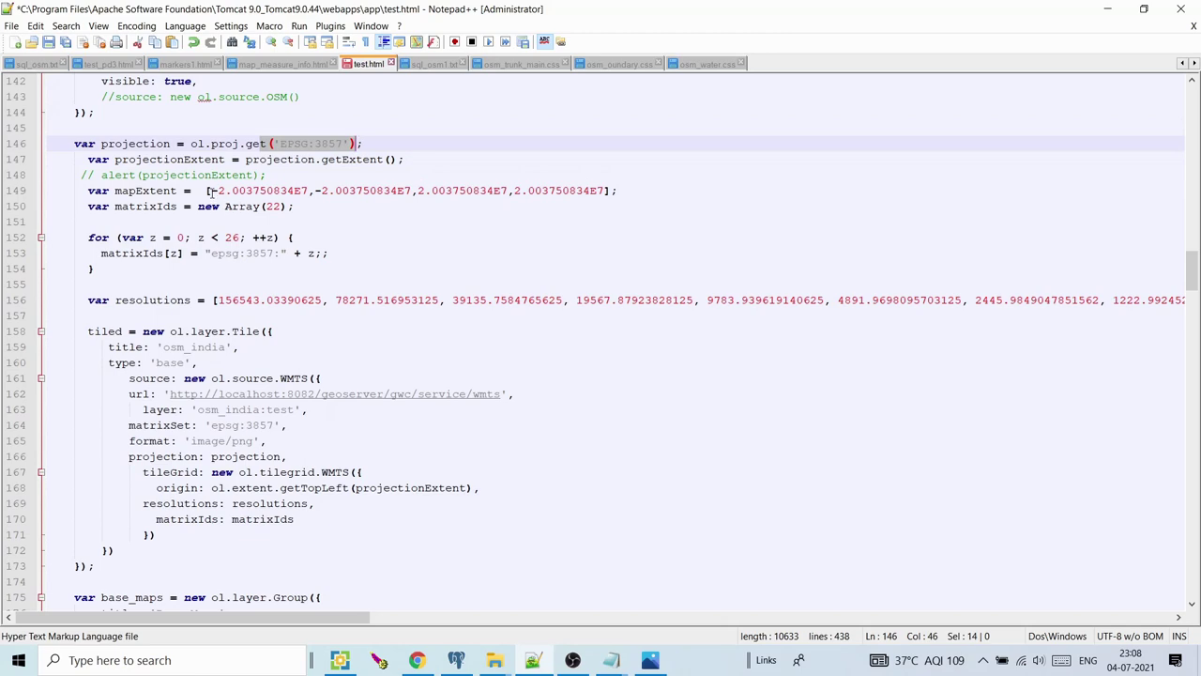
drag(208, 191, 329, 206)
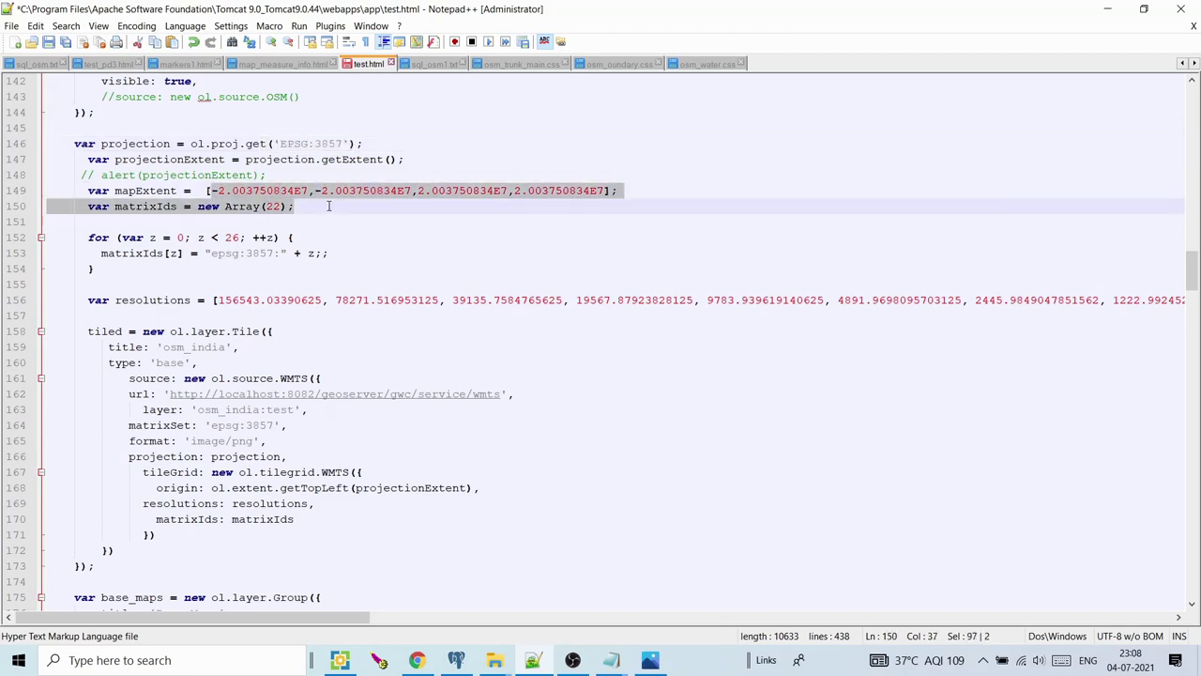
click(556, 661)
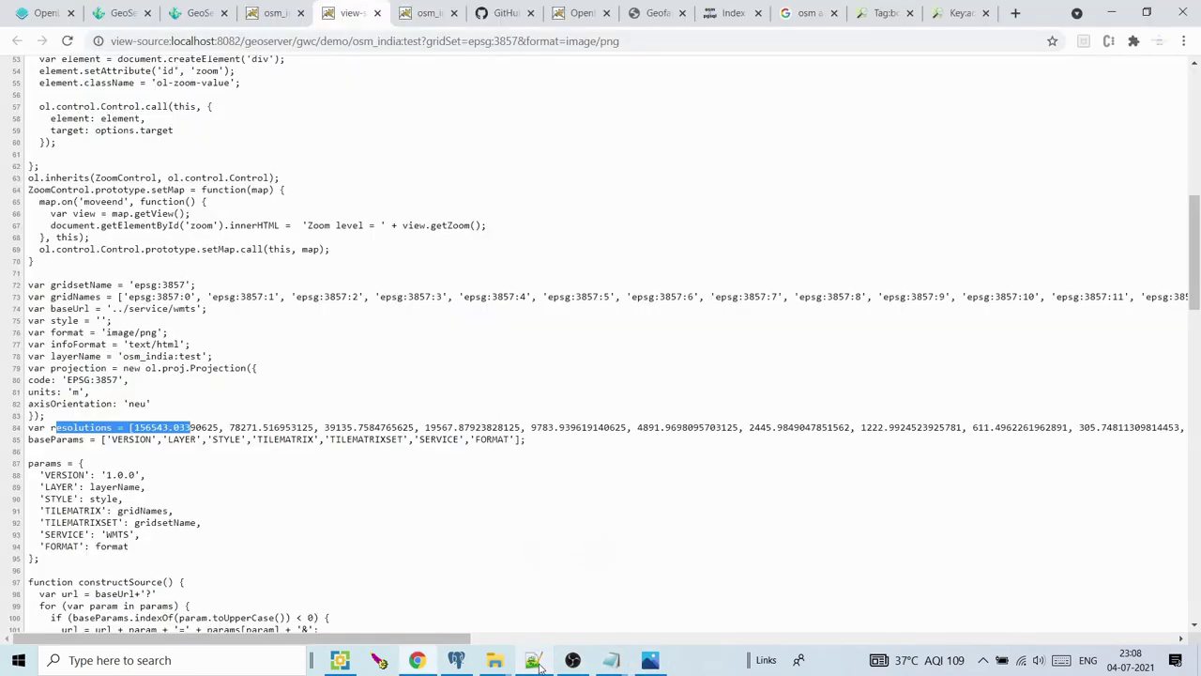
Inspect the demo source's tileGrid extent on line 114 (±2.003750834E7)
click(221, 420)
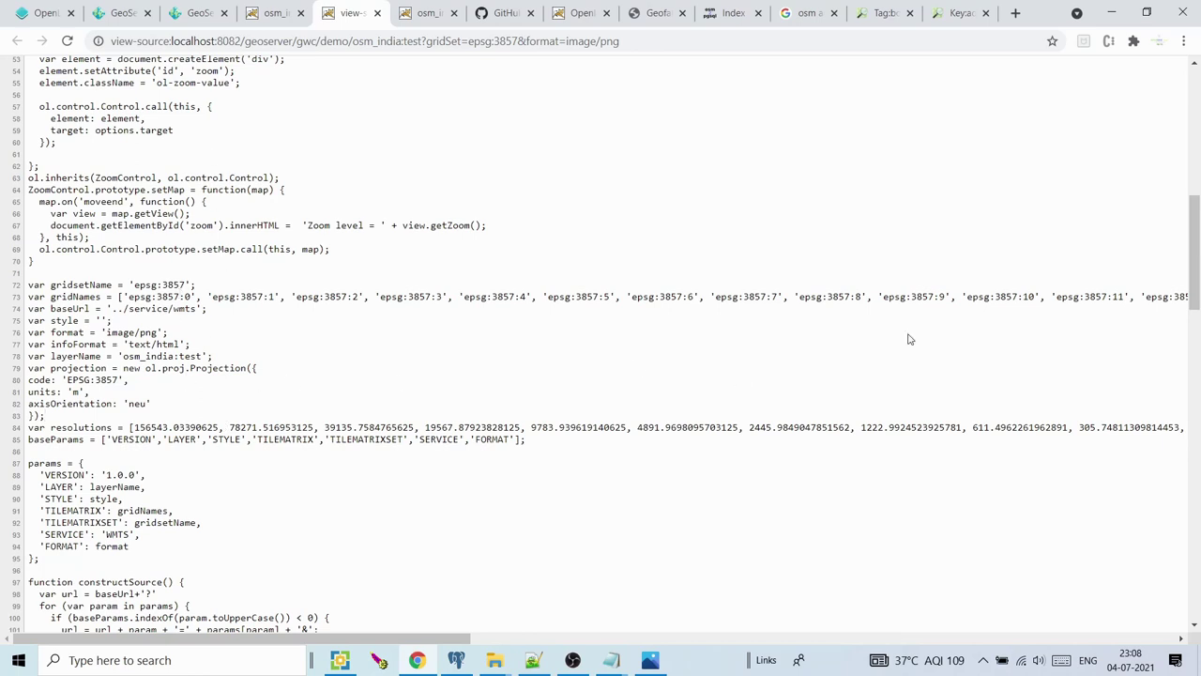
mouse_move(1194, 269)
mouse_down()
mouse_move(1198, 157)
mouse_move(1198, 287)
mouse_up()
scroll(579, 410, down, 3)
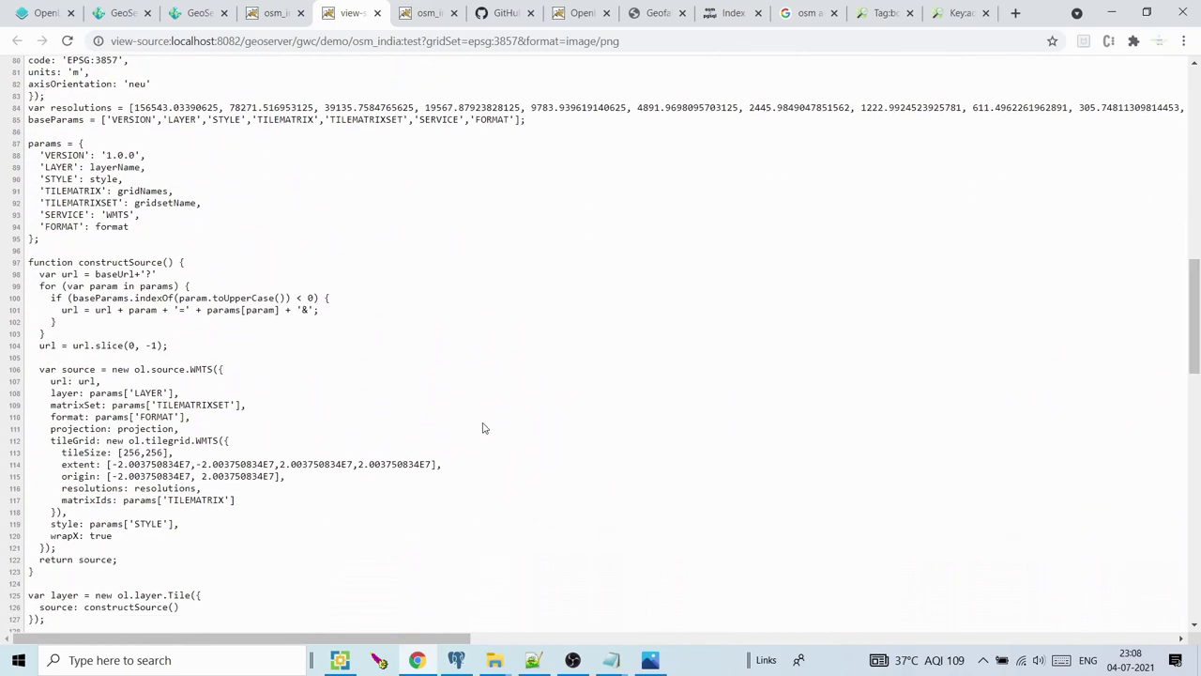
drag(106, 464, 29, 465)
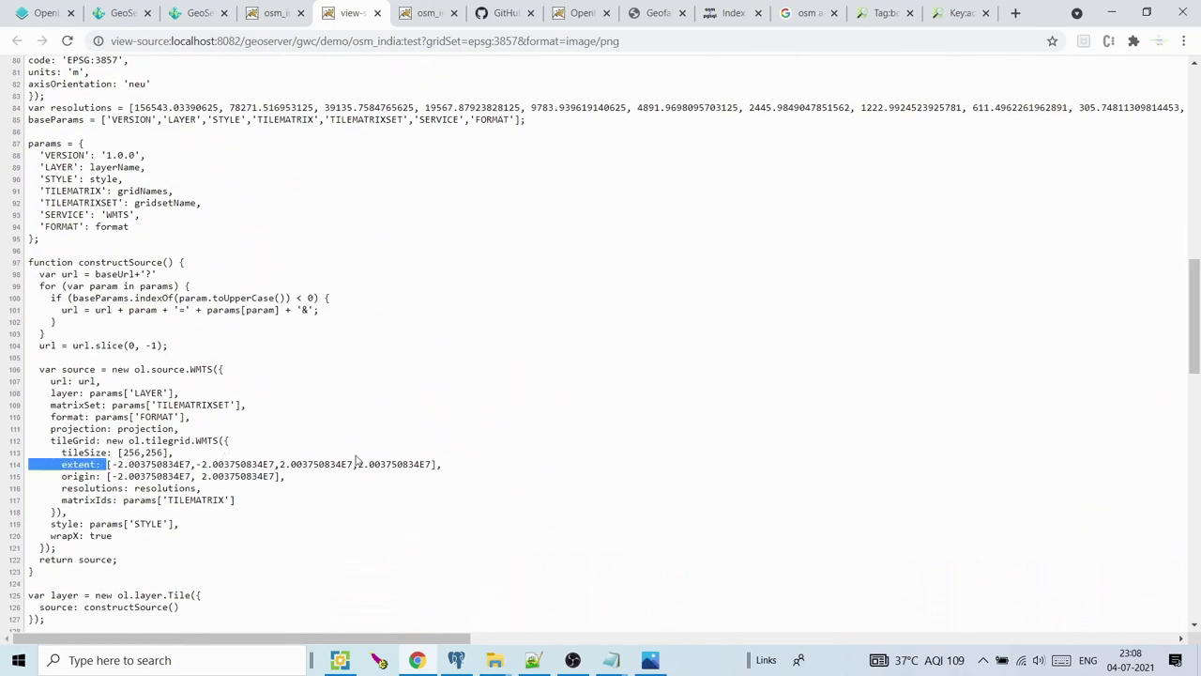
drag(429, 463, 435, 463)
click(436, 464)
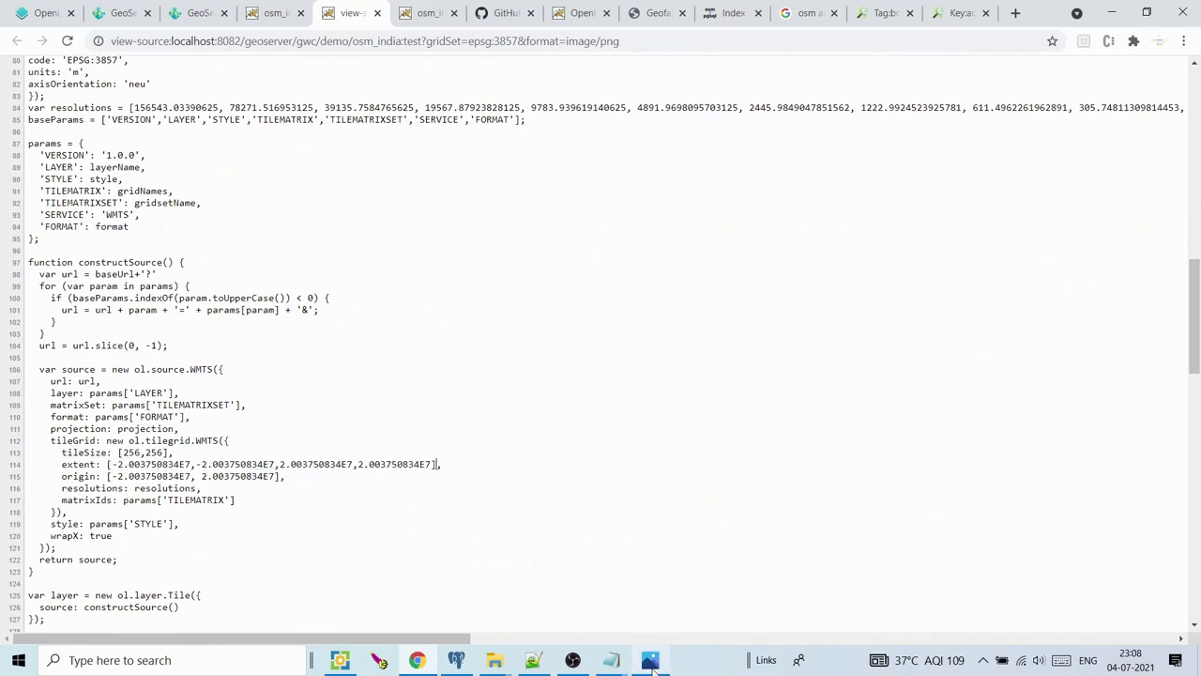
click(533, 659)
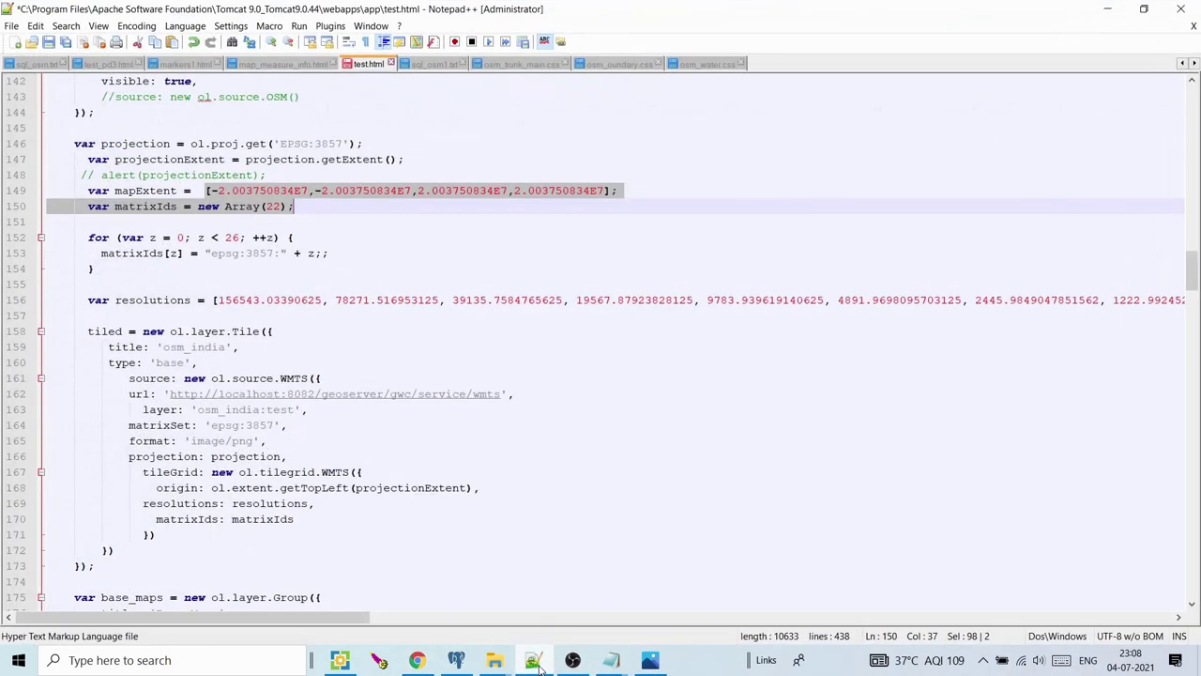
Change matrixIds on line 150 from new Array(22) to new Array(26)
click(301, 236)
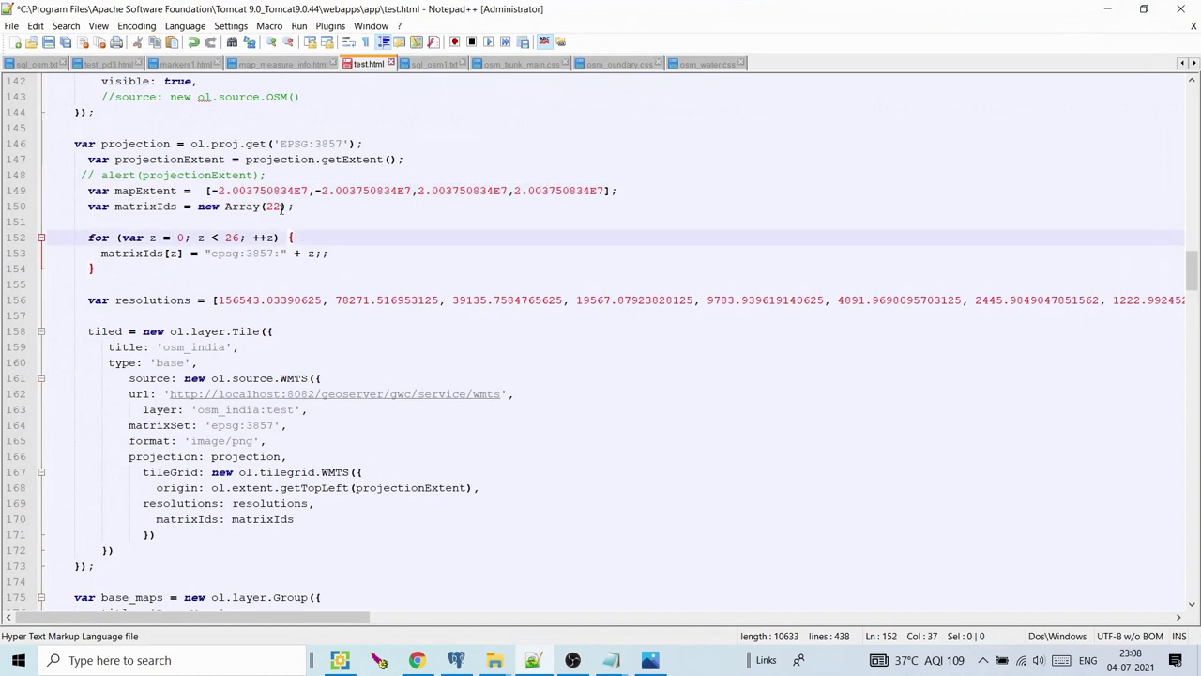
drag(283, 205, 275, 206)
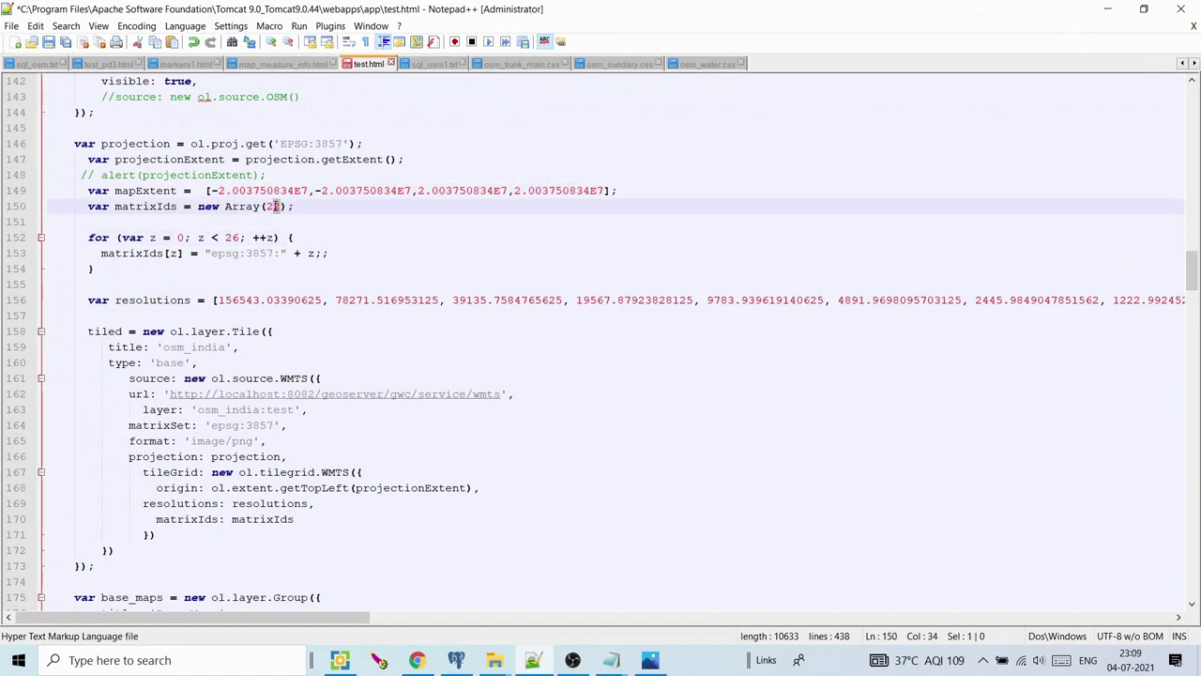
text(6)
drag(198, 206, 215, 237)
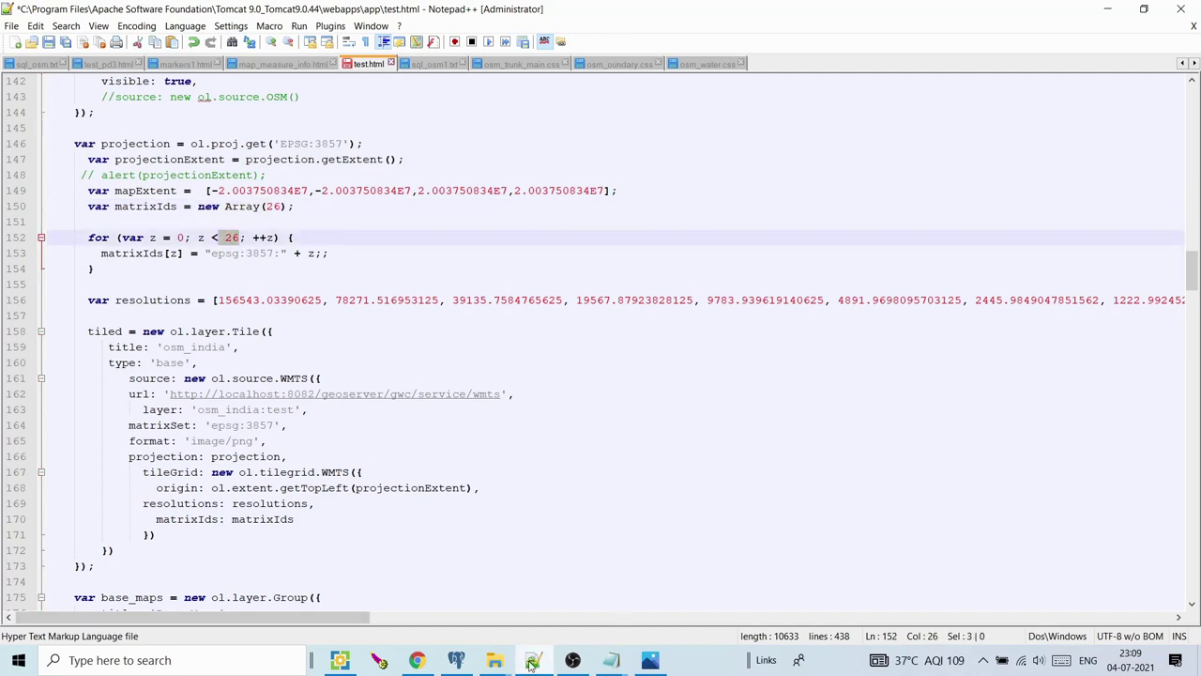
click(532, 662)
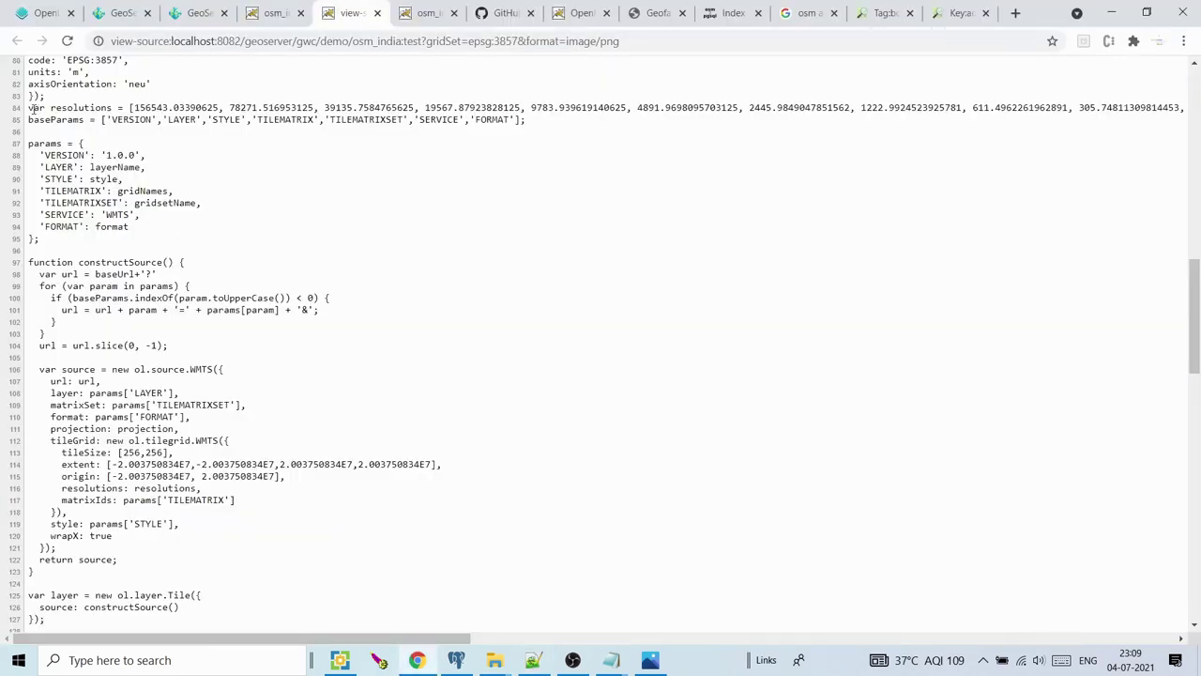
Review the gridsetName, gridNames and baseUrl lines in the demo page source
scroll(1116, 251, up, 4)
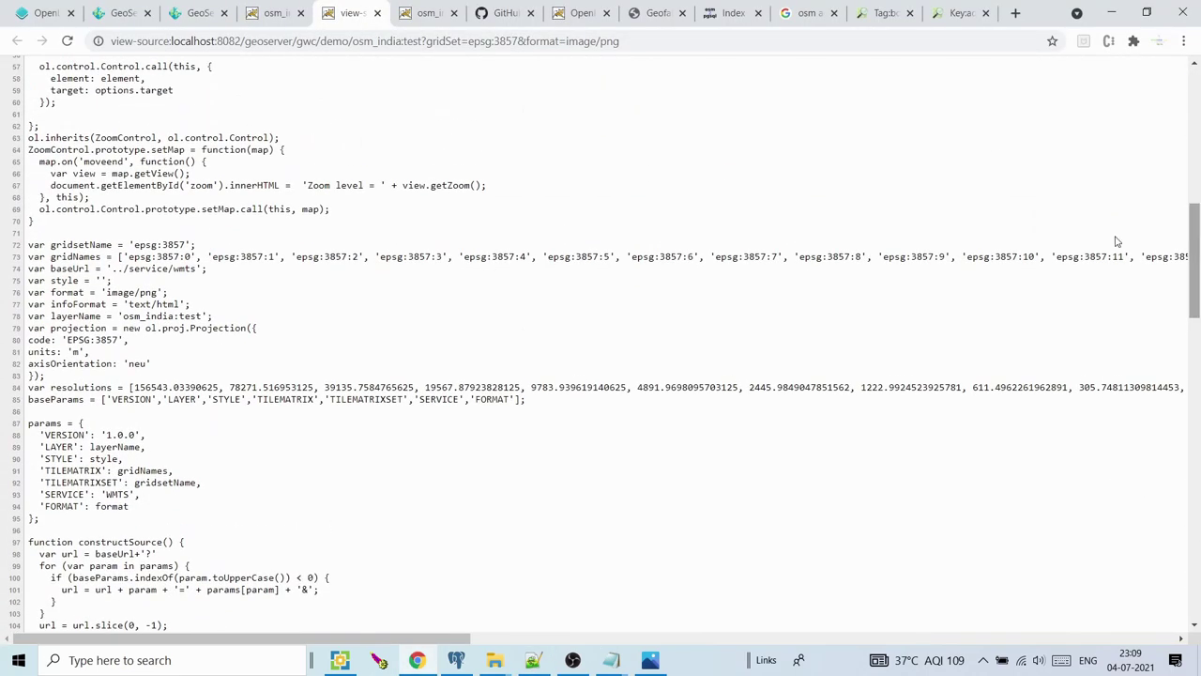
drag(29, 268, 398, 240)
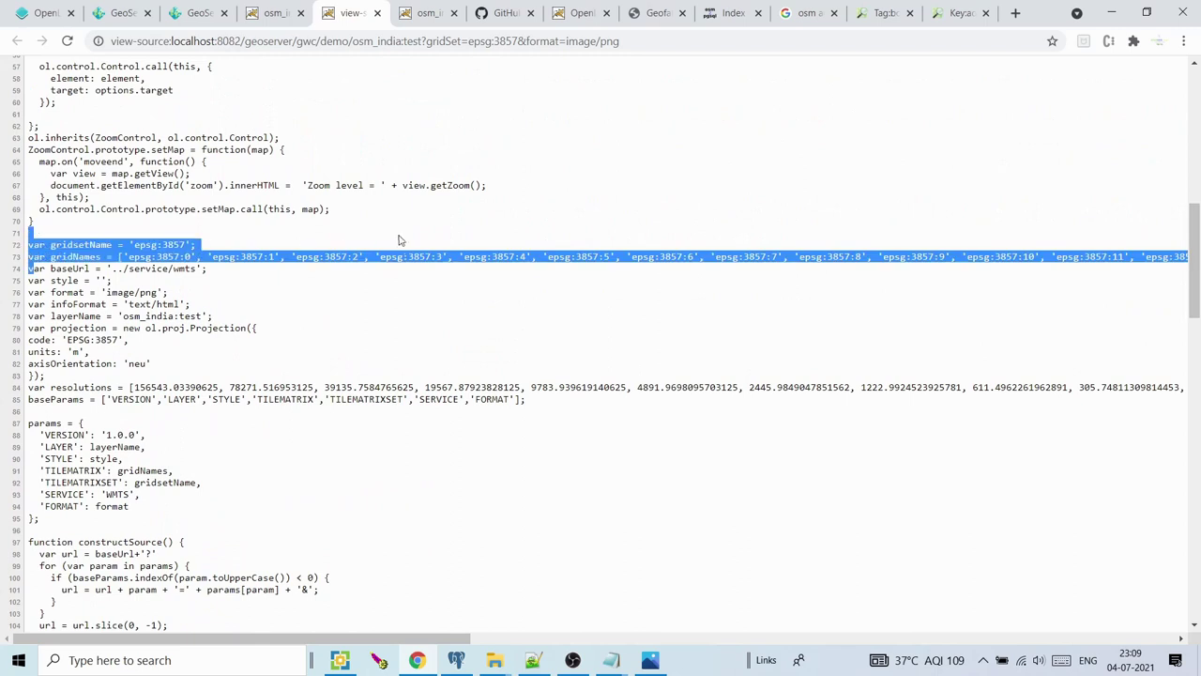
drag(227, 270, 371, 256)
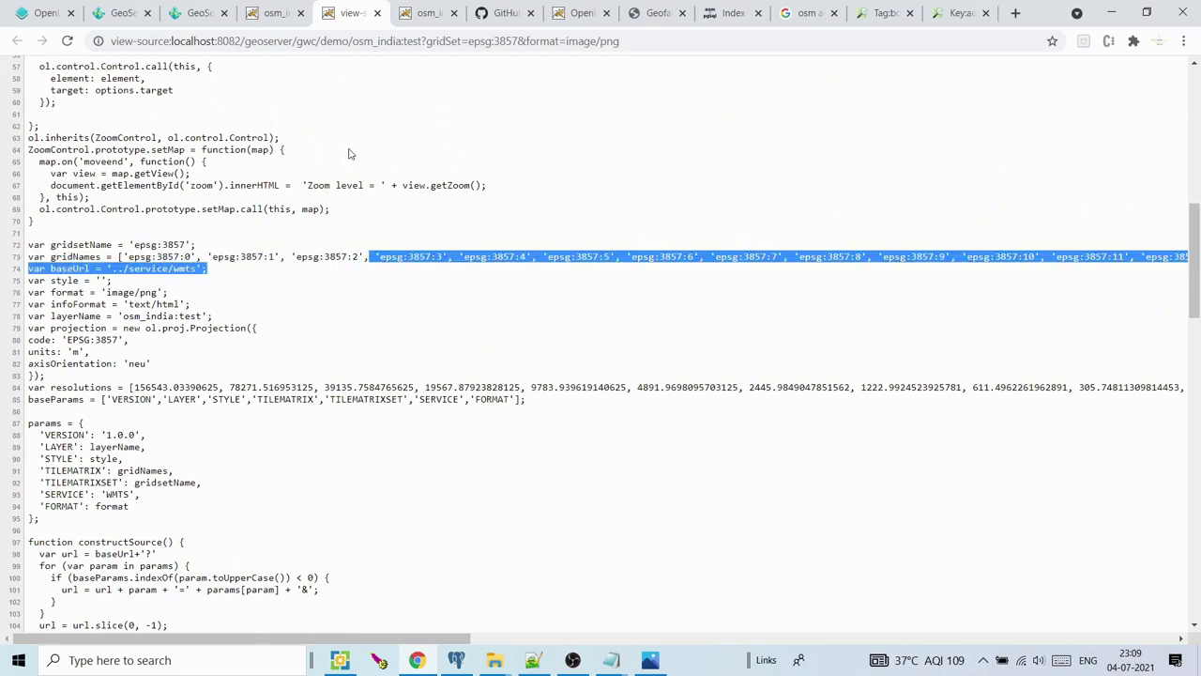
Open the epsg:3857 gridset and confirm its 26 zoom levels (0–25) against test.html's loop
click(212, 7)
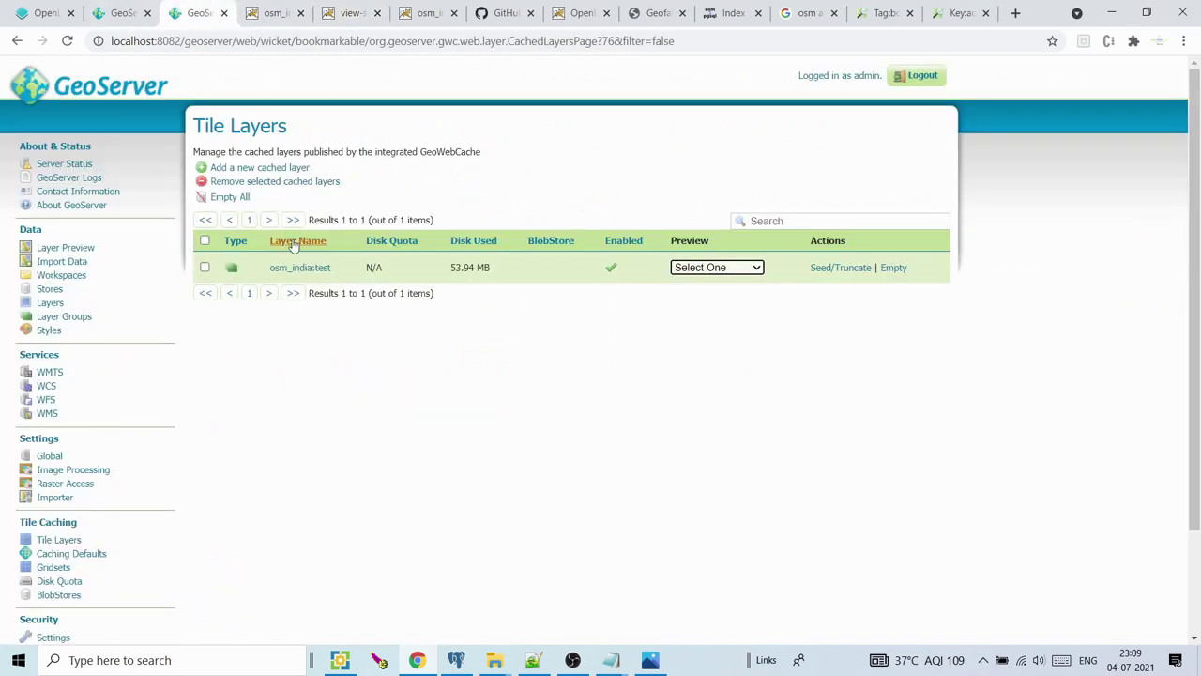
click(54, 568)
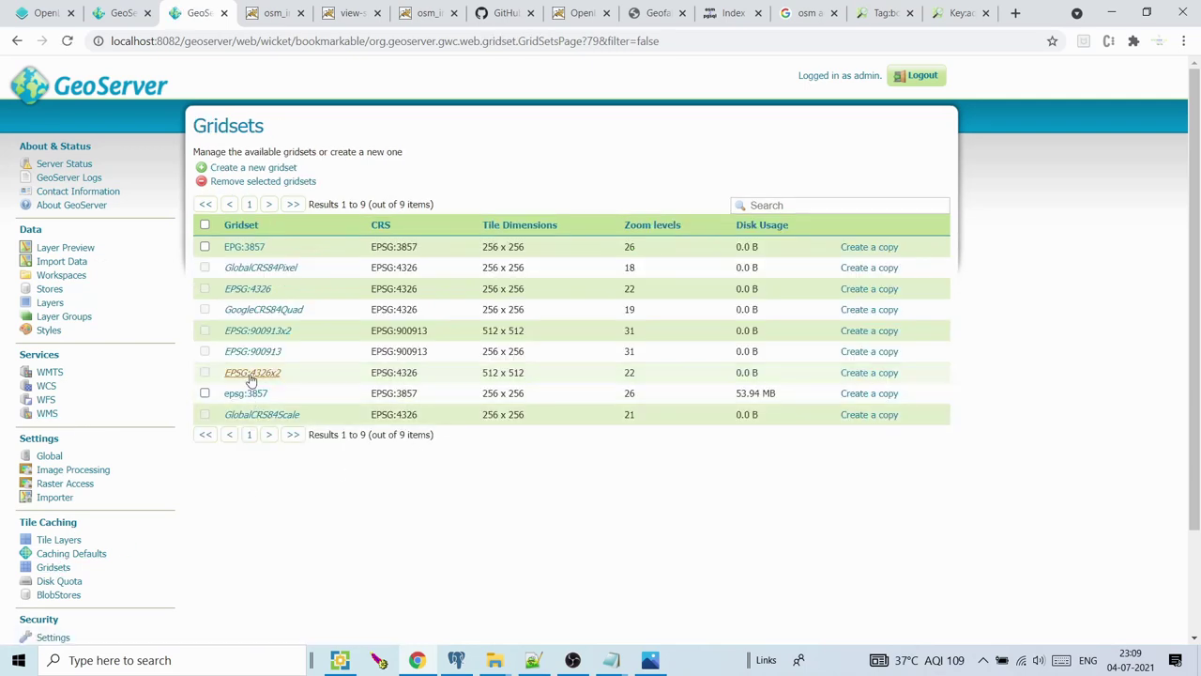
click(246, 393)
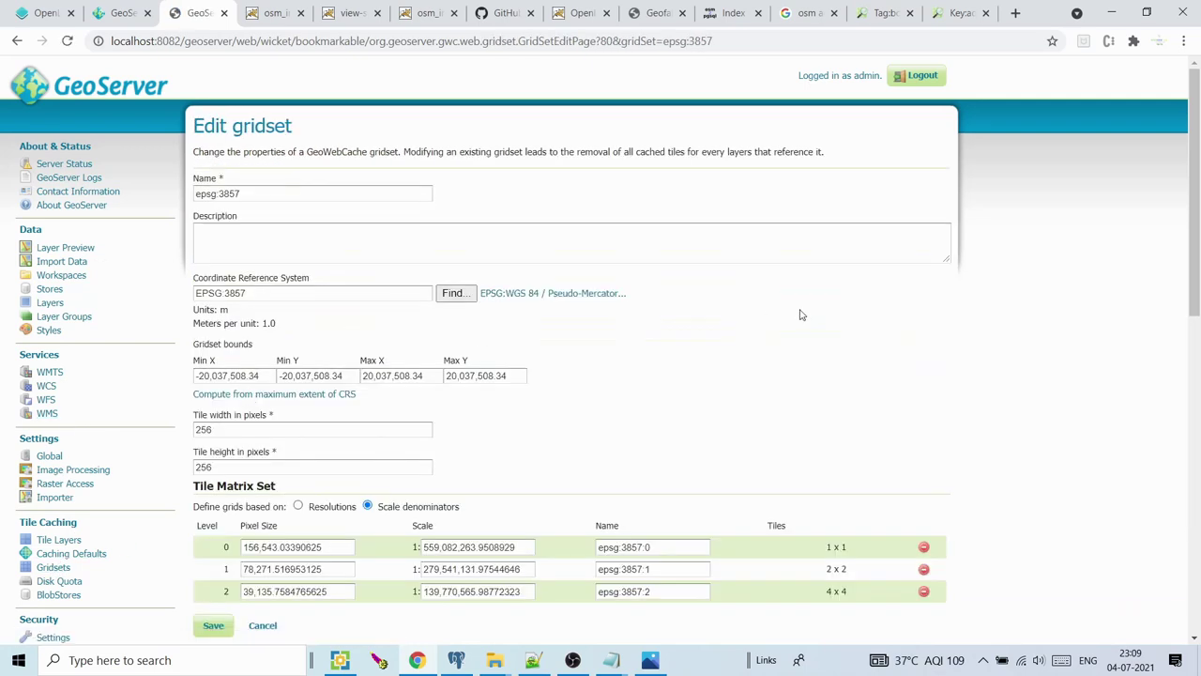
drag(1198, 186, 1198, 363)
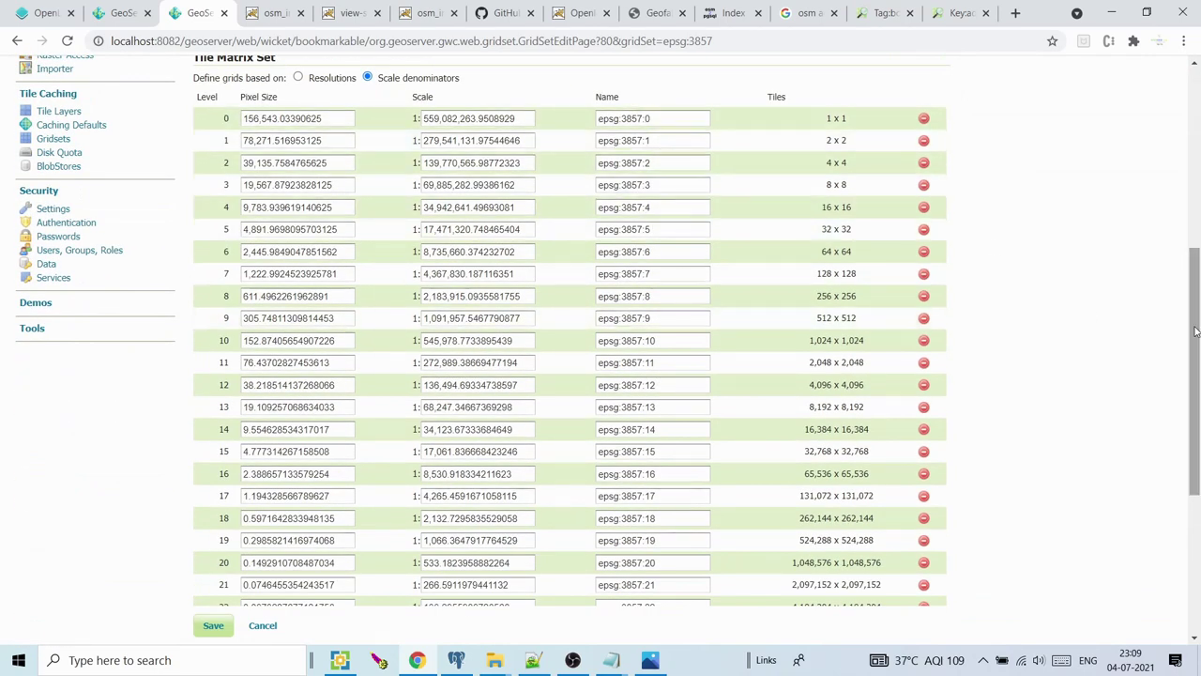
drag(1197, 330, 1198, 398)
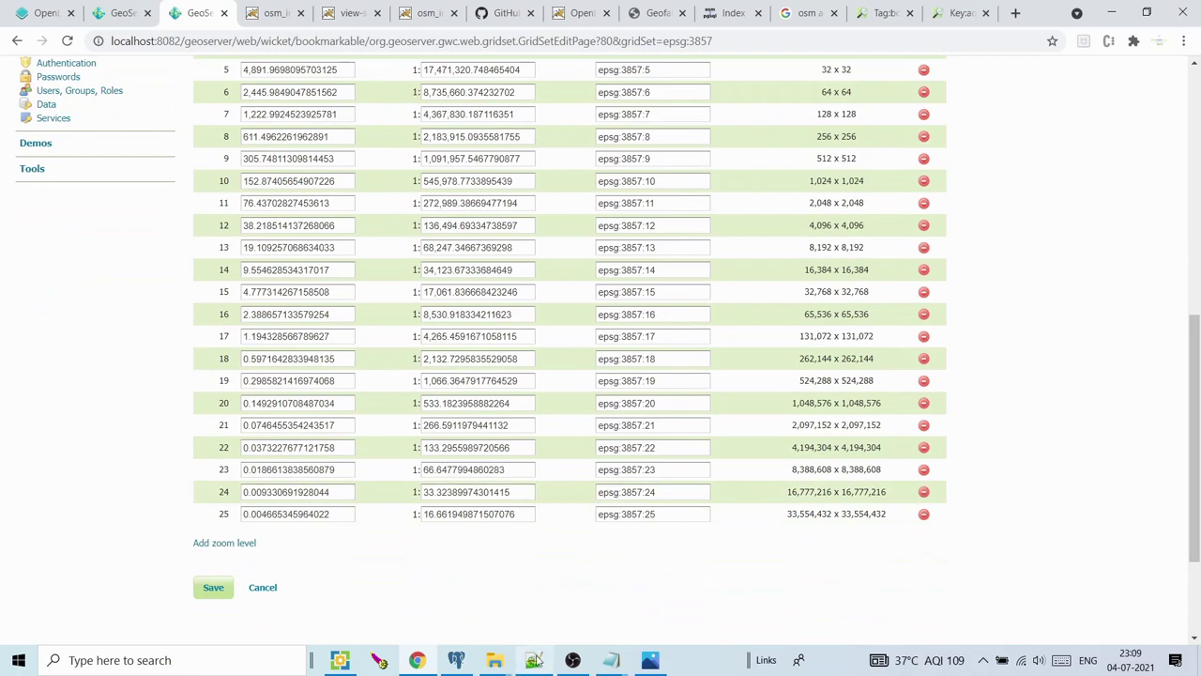
click(532, 660)
click(268, 236)
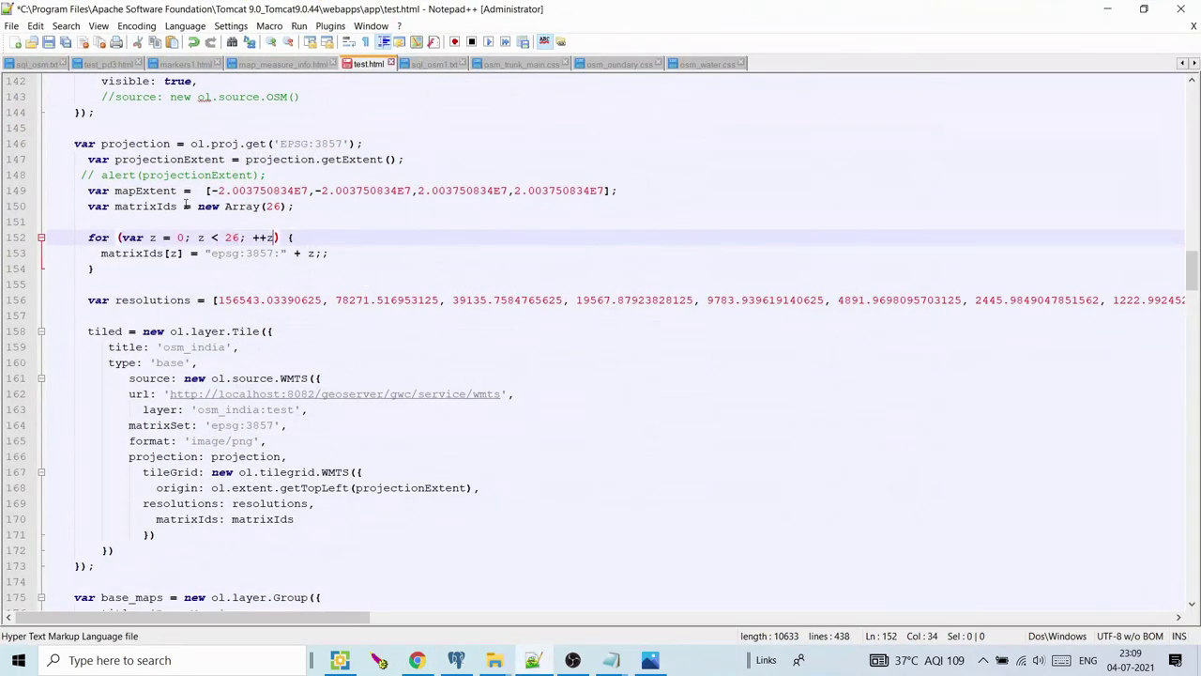
Compare test.html's map extent, 0–26 loop and matrixIds naming with the gridset level names
drag(186, 206, 296, 191)
drag(179, 237, 233, 237)
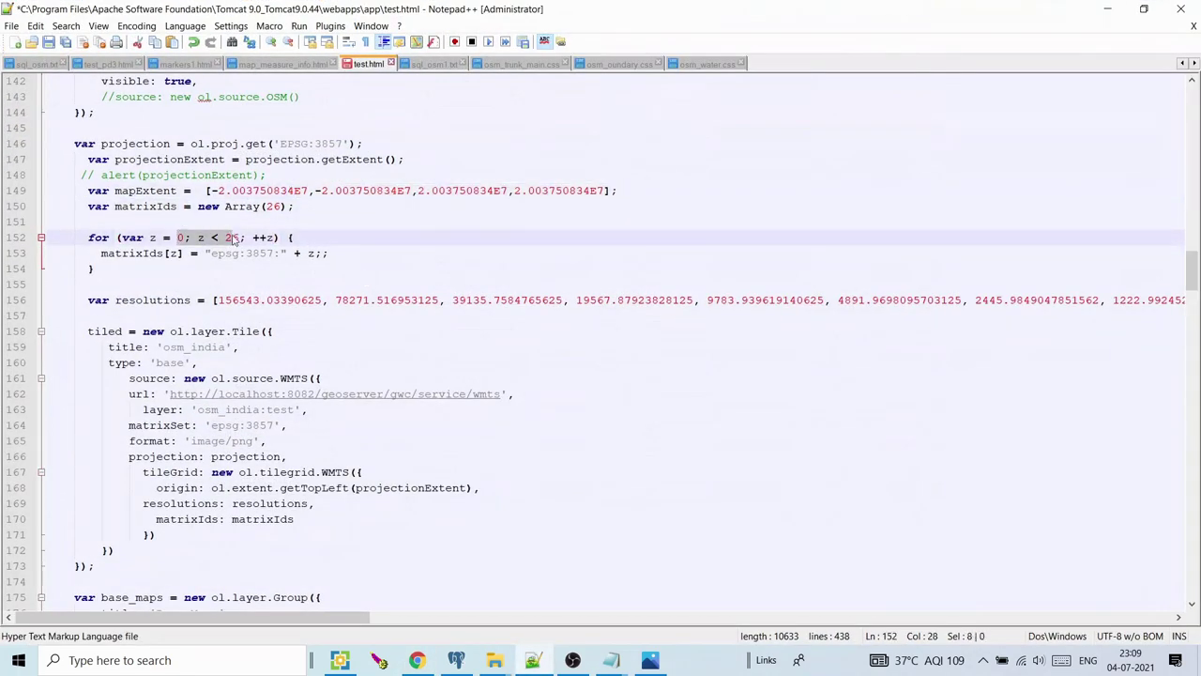
click(650, 659)
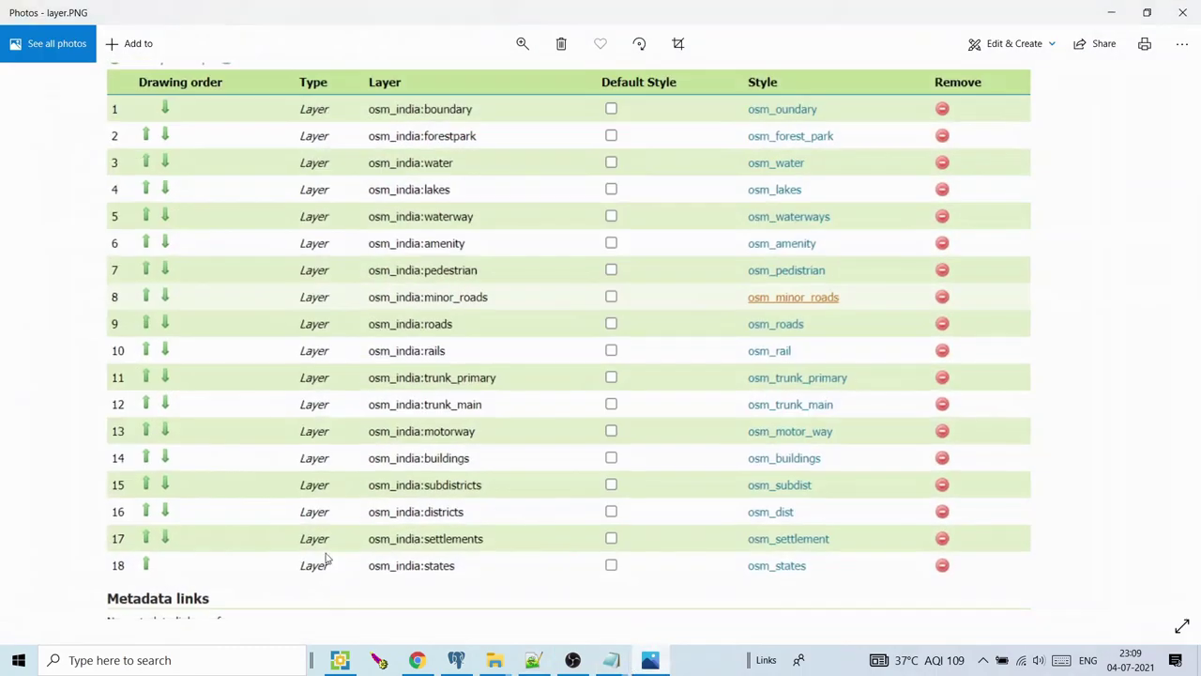
click(649, 660)
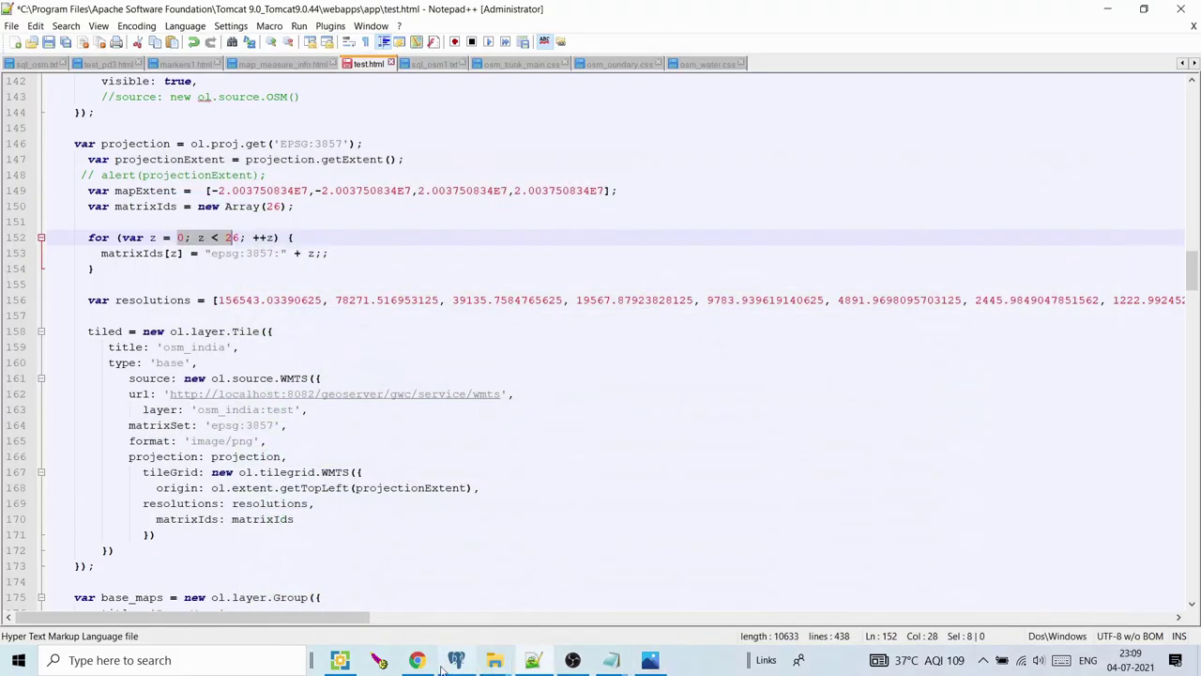
click(417, 659)
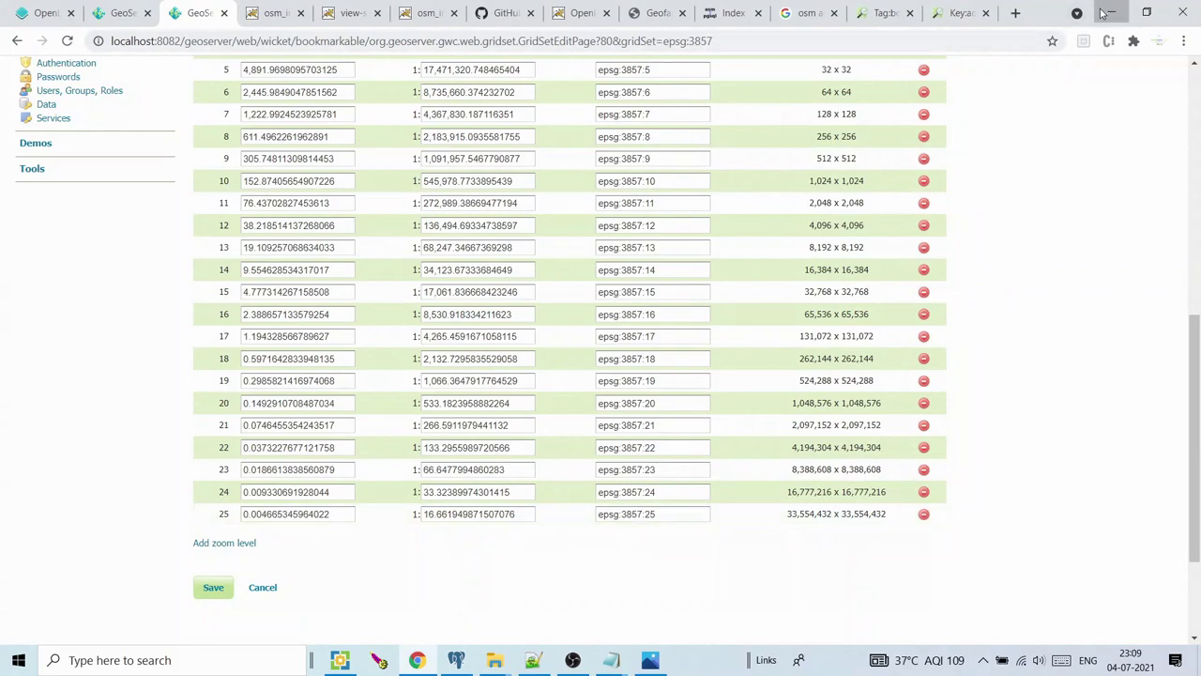
click(1111, 12)
drag(115, 253, 204, 254)
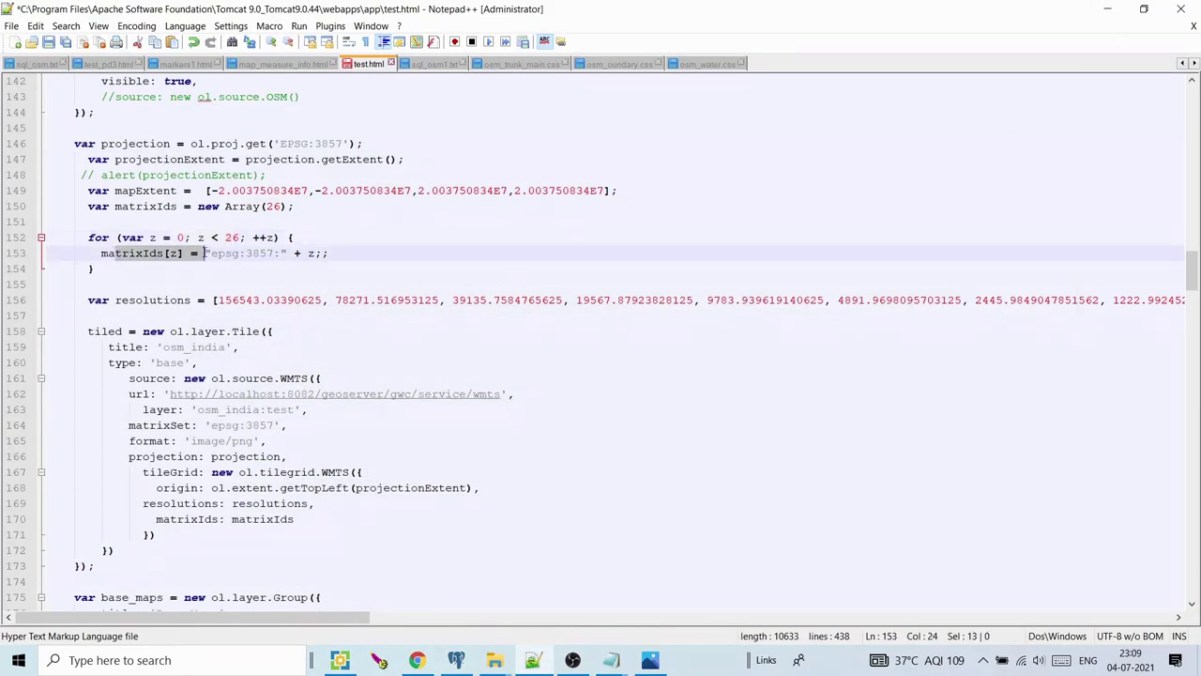
click(215, 252)
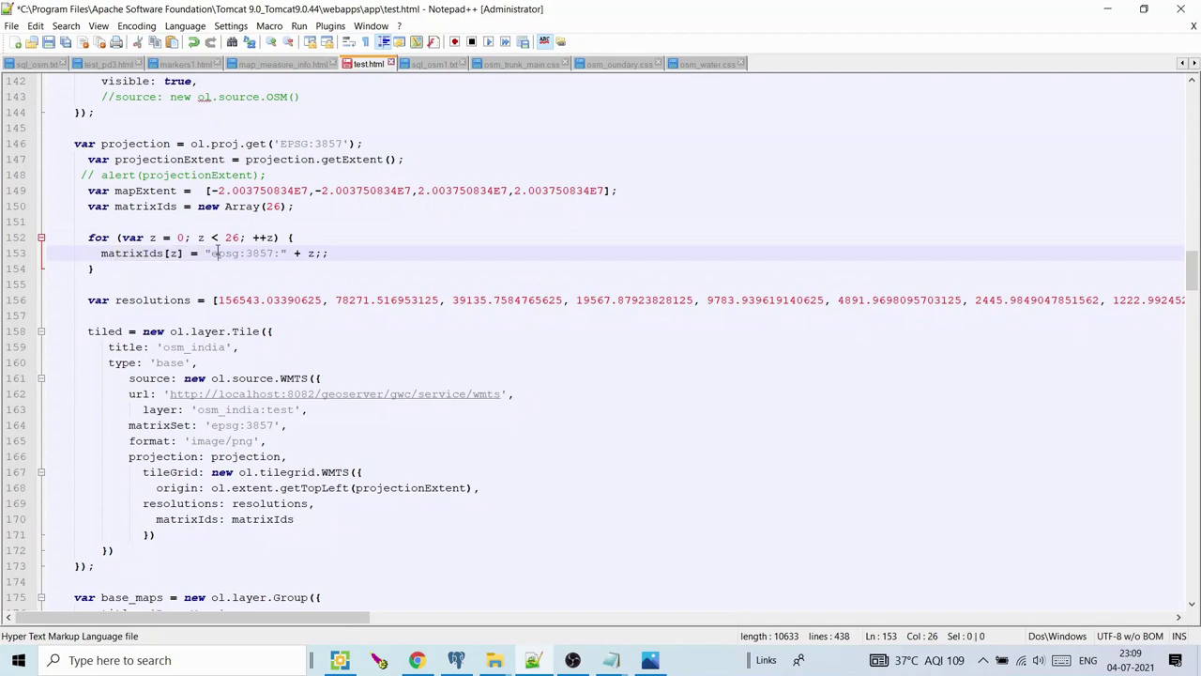
drag(314, 253, 306, 254)
click(416, 660)
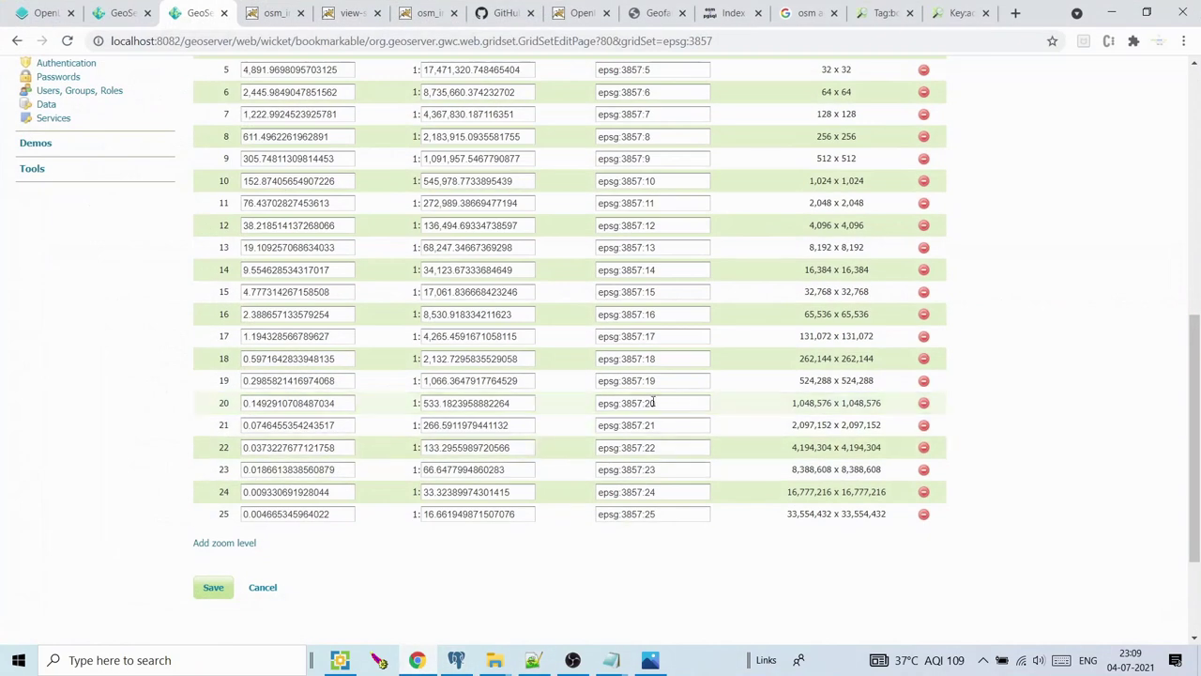
click(1111, 12)
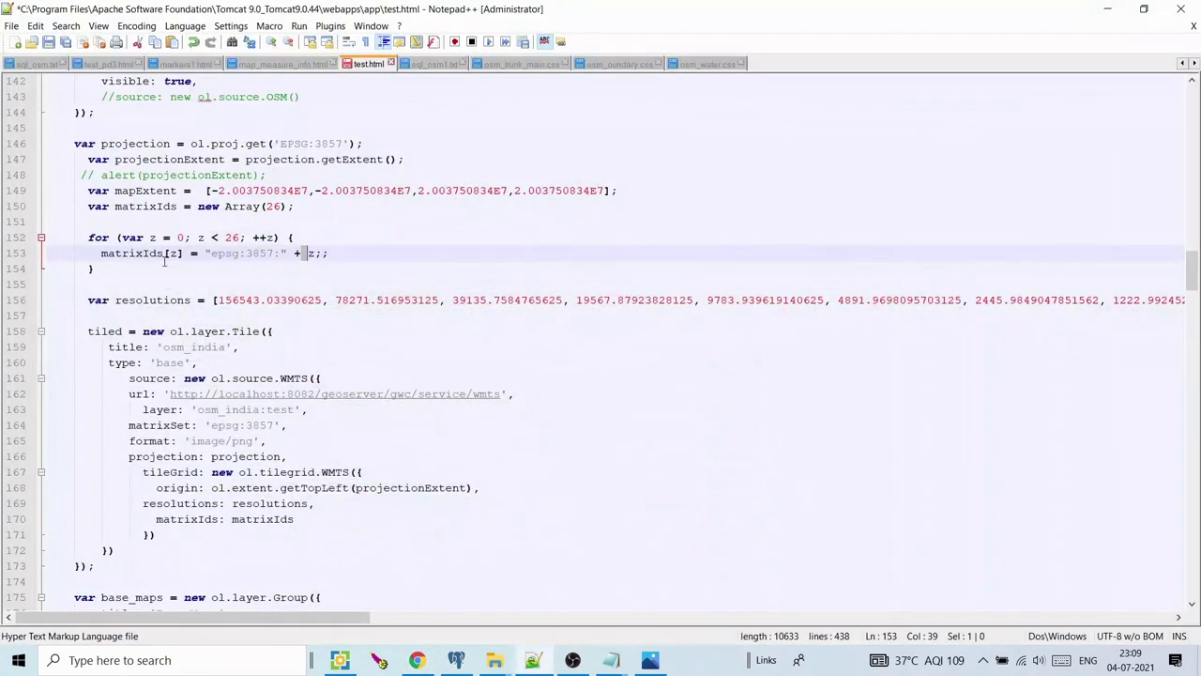
Compare test.html's resolutions array with the resolutions on line 84 of the demo source
drag(146, 300, 242, 303)
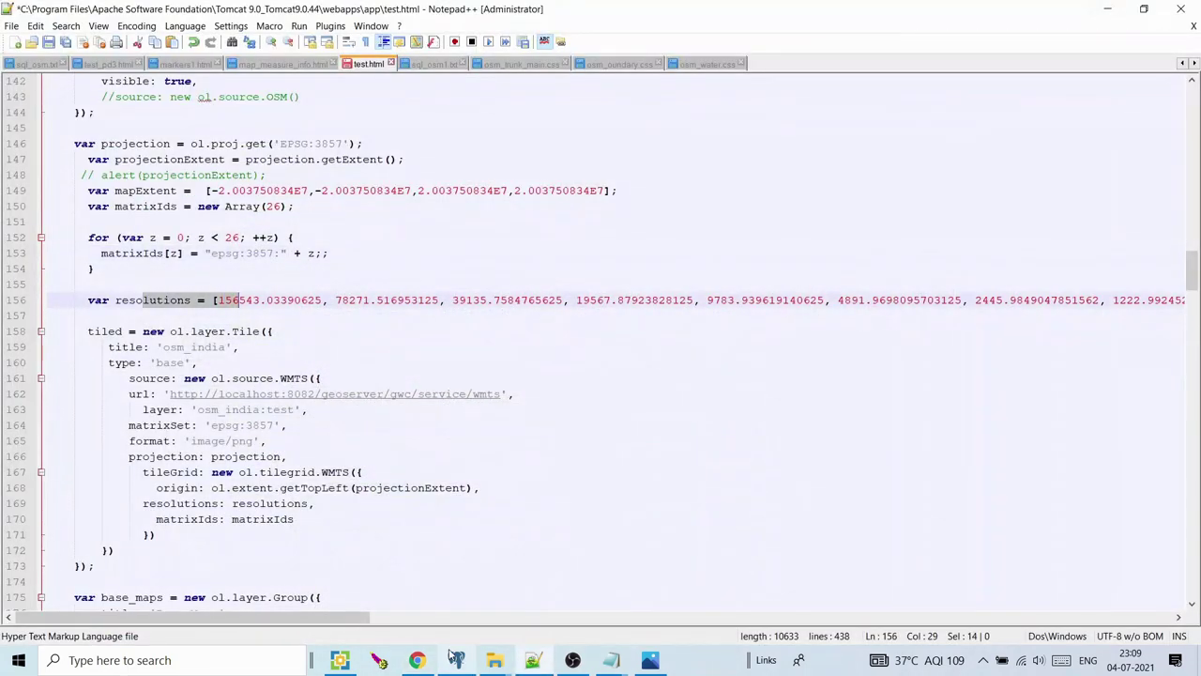
click(416, 660)
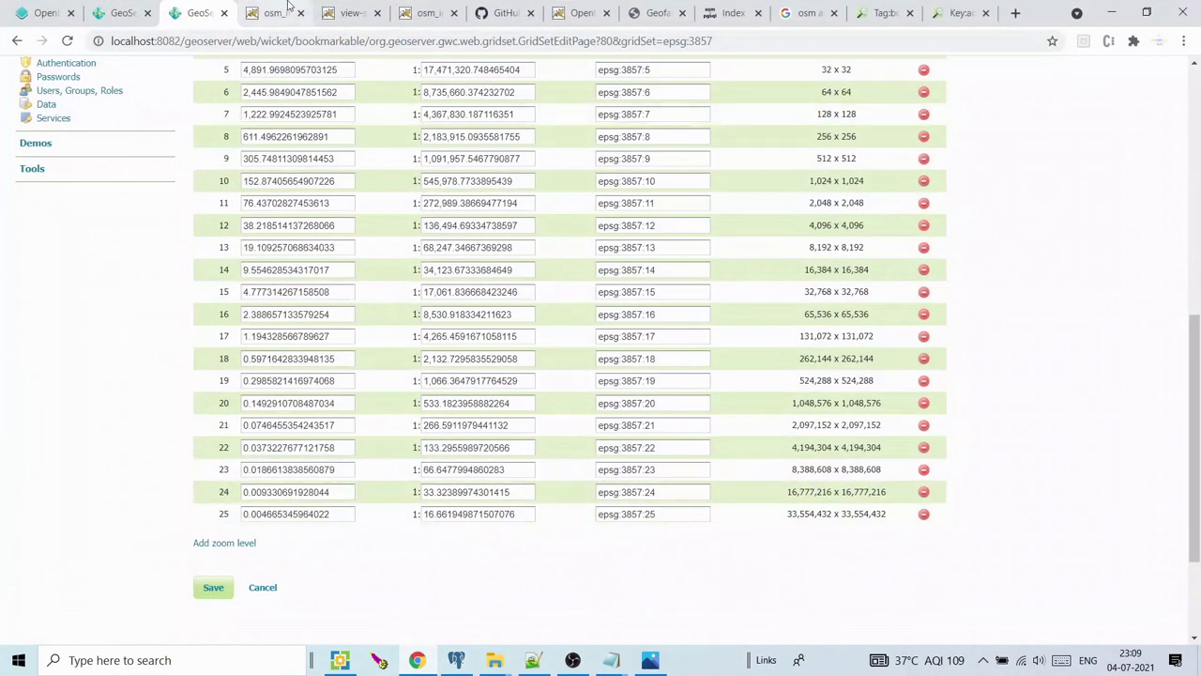
click(277, 12)
click(352, 12)
click(239, 185)
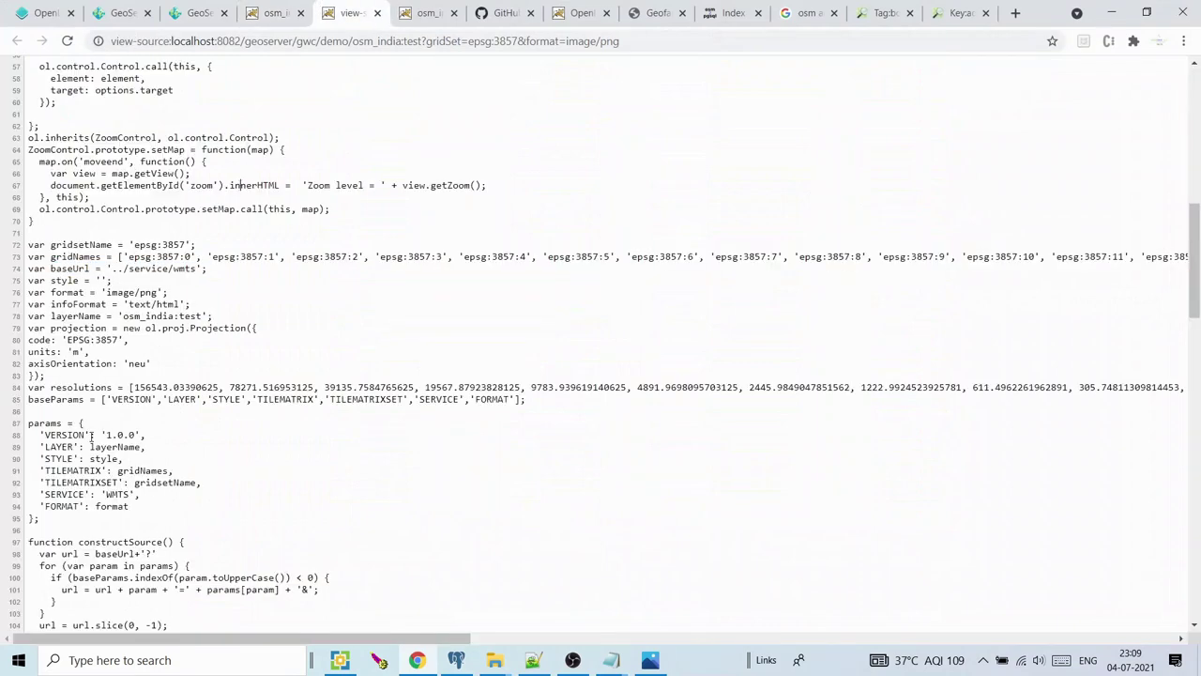
drag(51, 387, 310, 387)
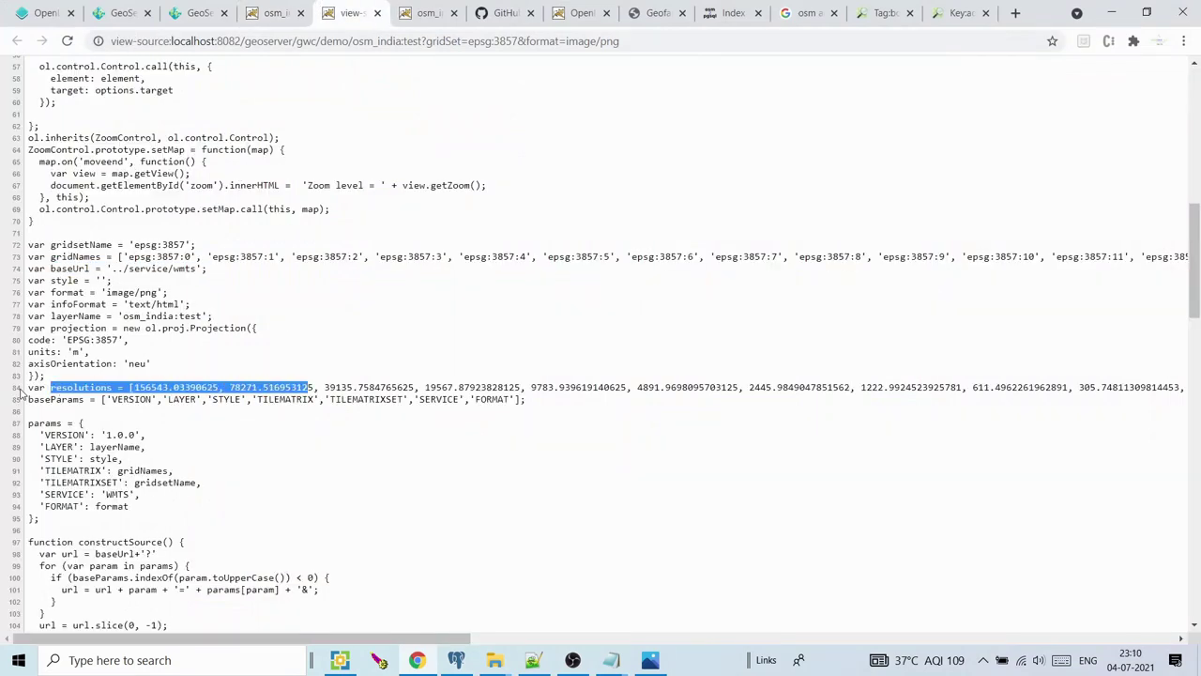
drag(398, 387, 575, 388)
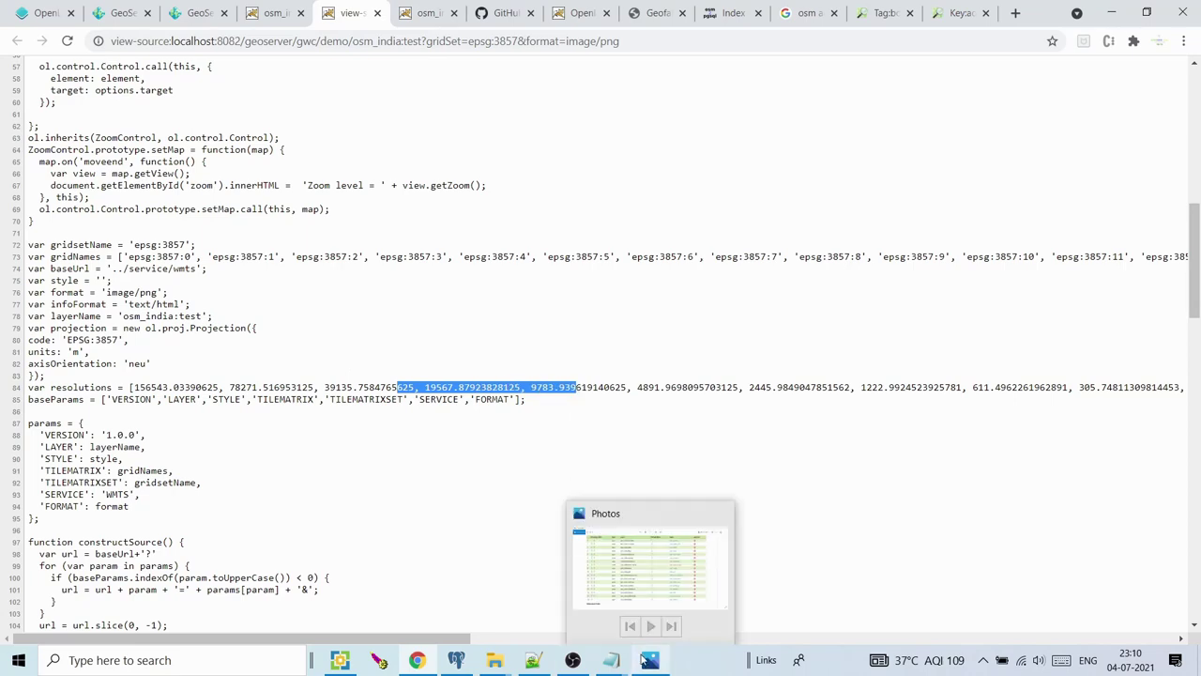
mouse_move(495, 659)
click(535, 661)
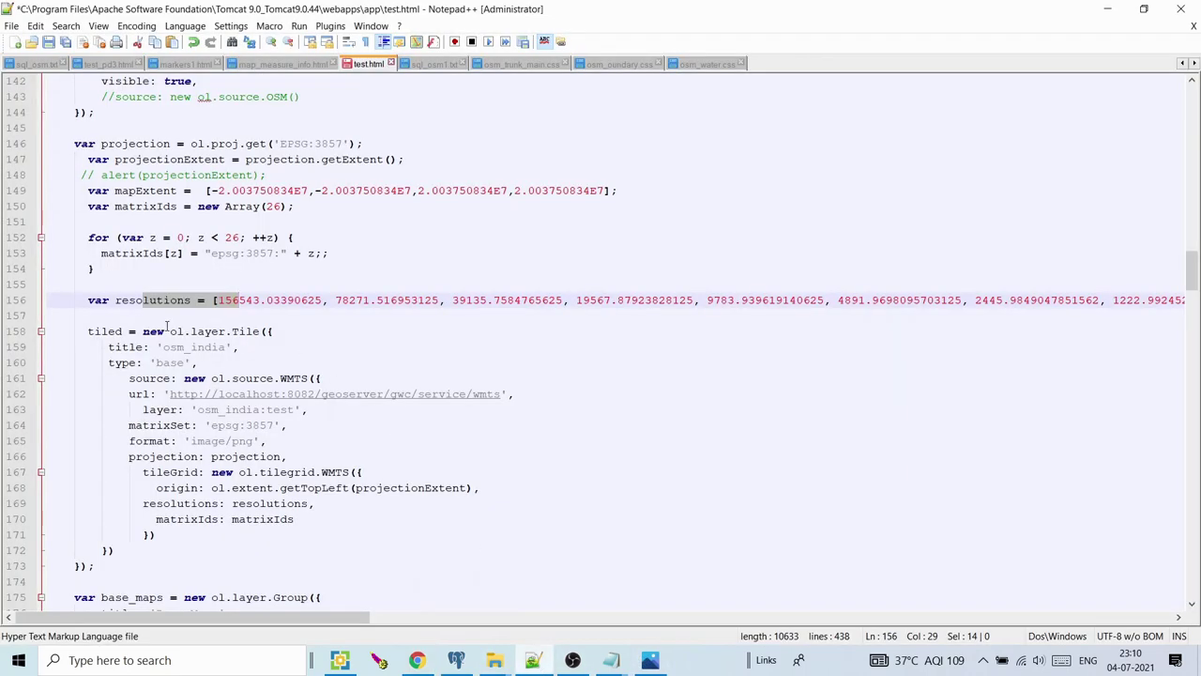
Review the tiled WMTS layer definition, titled osm_india with type base
drag(82, 330, 240, 472)
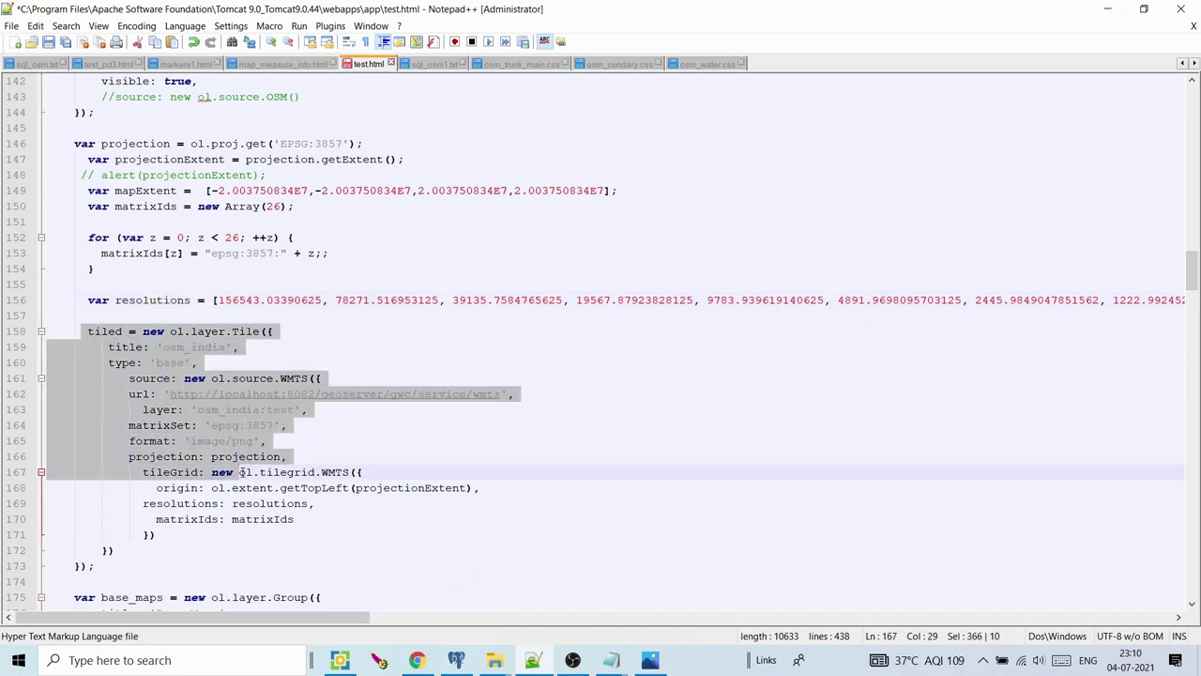
click(232, 331)
click(260, 330)
drag(174, 346, 218, 346)
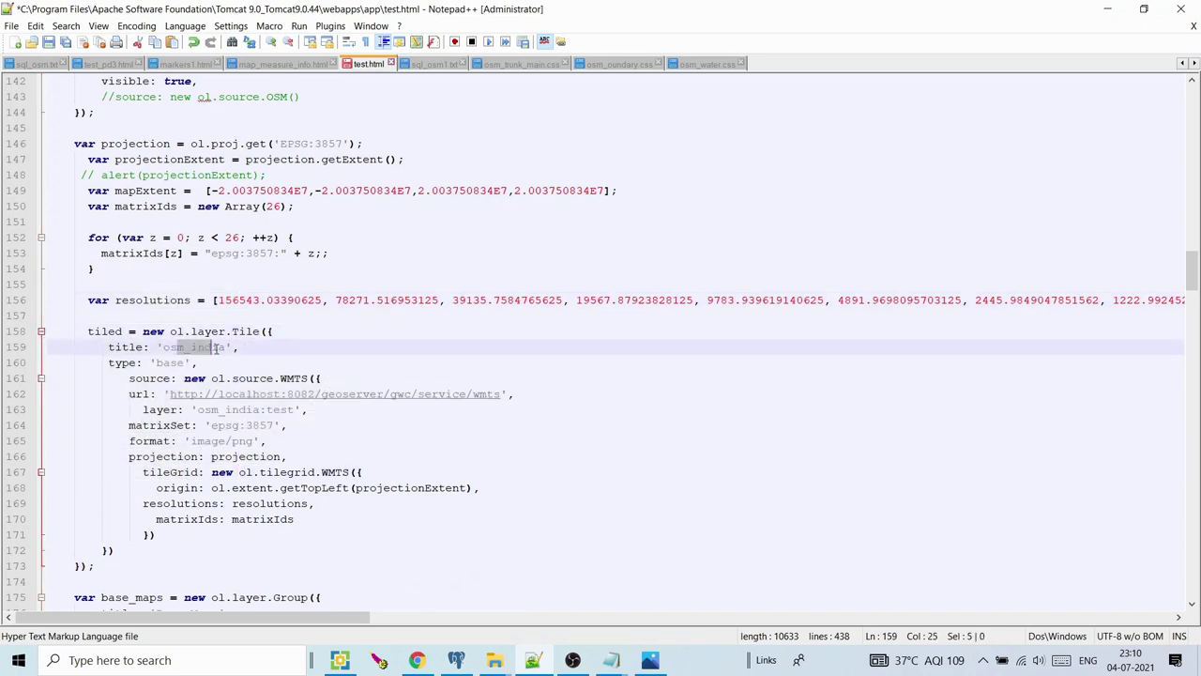
drag(150, 363, 188, 362)
click(187, 362)
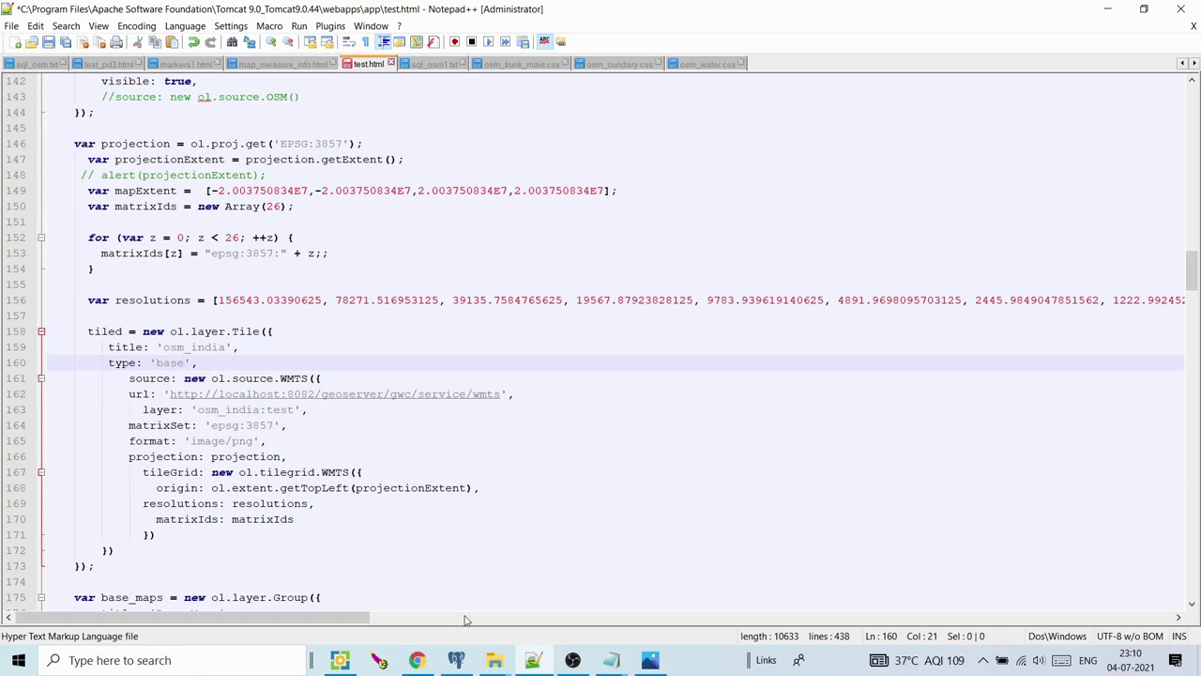
click(424, 662)
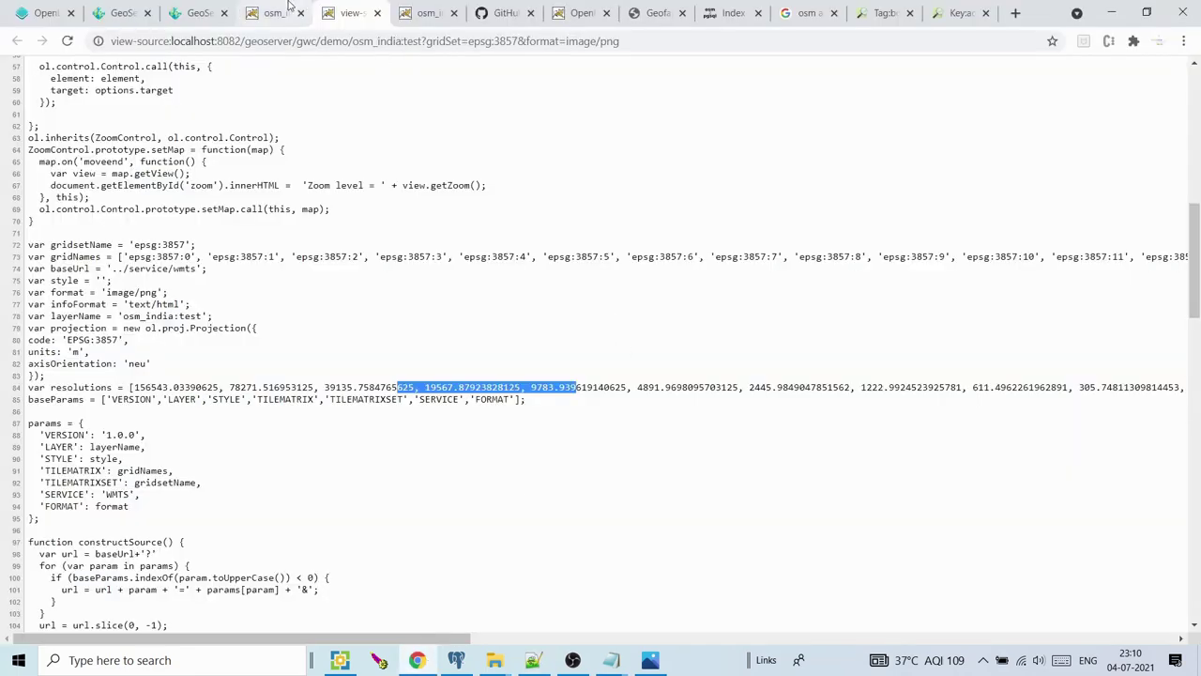
Look through the osm_india demo maps, then return to the test.html map of Delhi
click(275, 13)
click(441, 9)
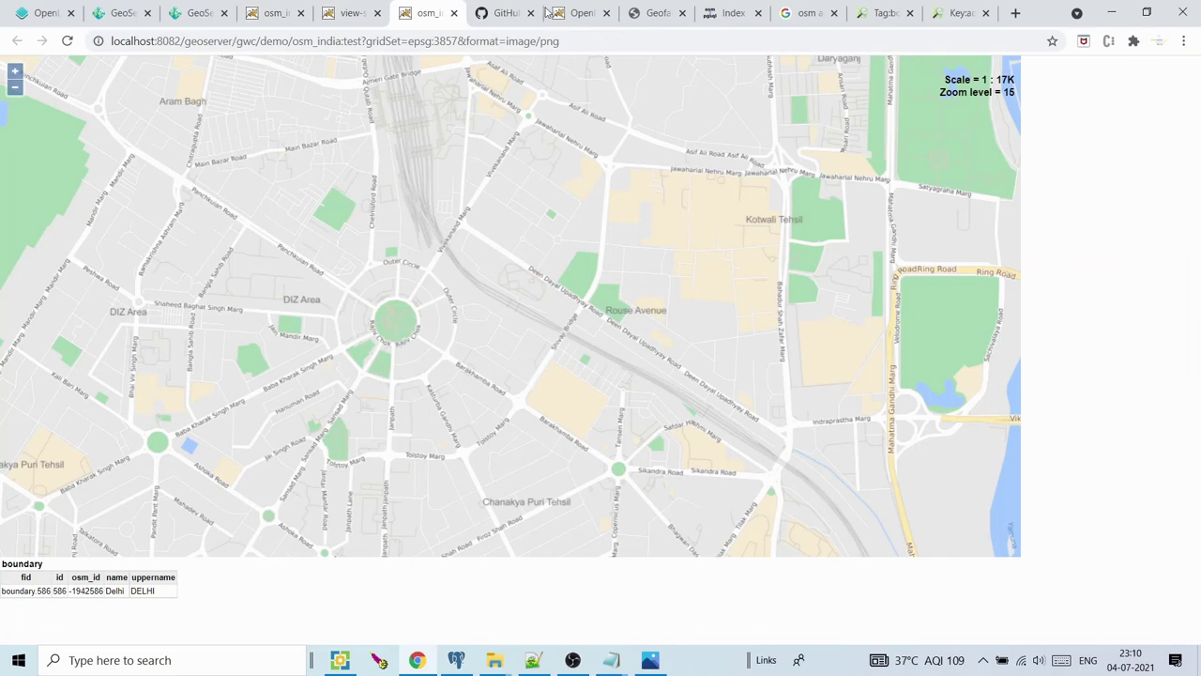
click(576, 12)
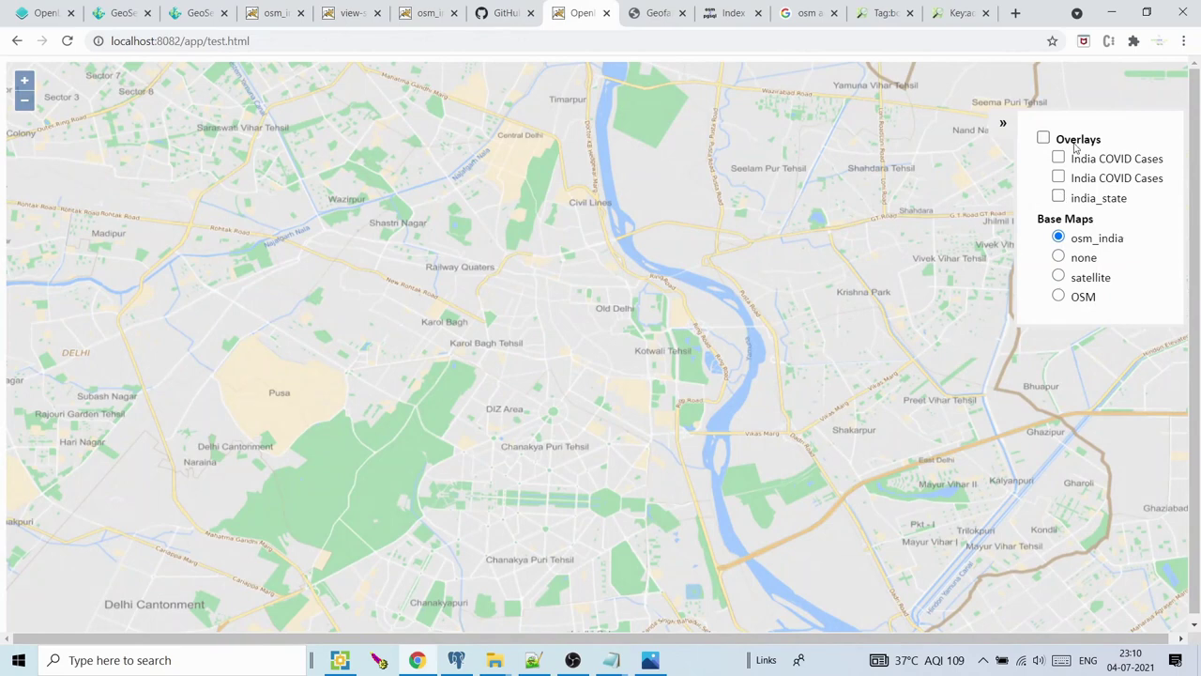
Inspect the WMTS source constructor on line 161 of test.html
click(536, 666)
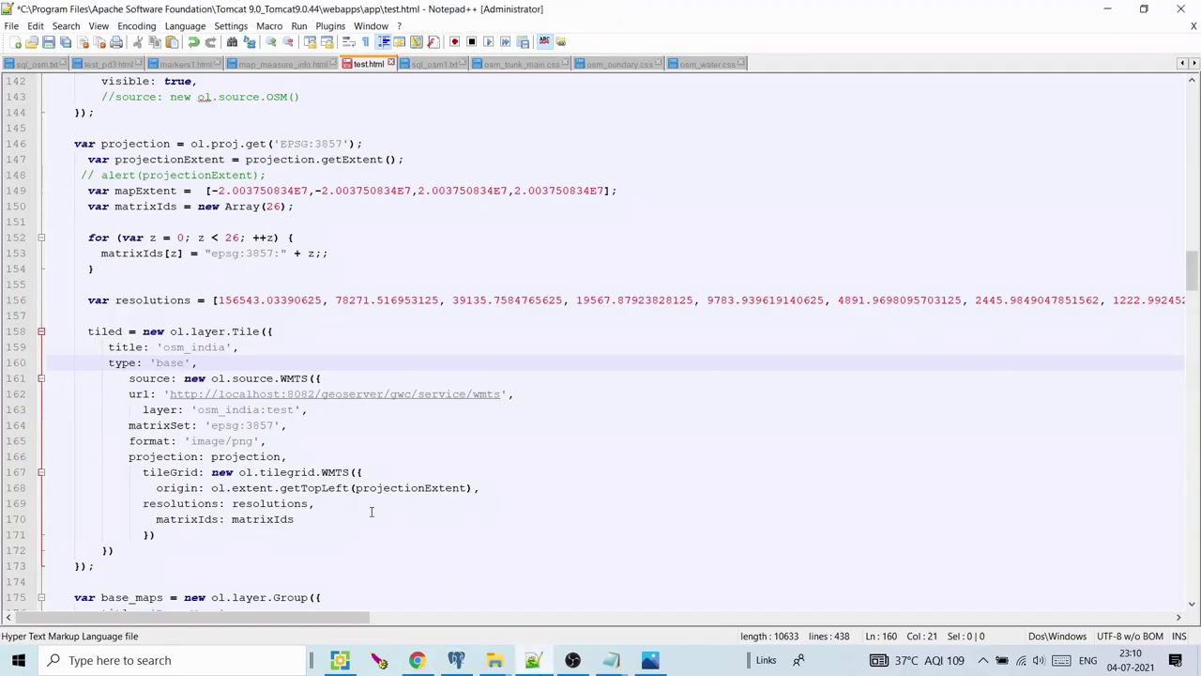
drag(183, 378, 240, 378)
click(279, 378)
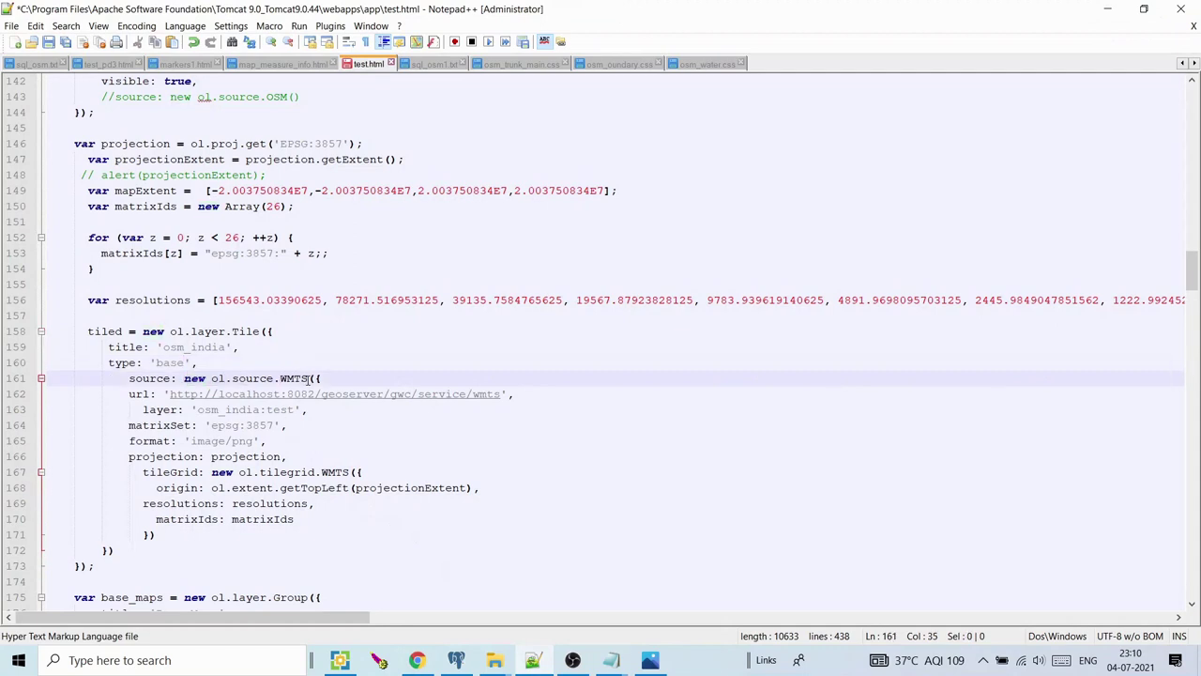
double_click(307, 378)
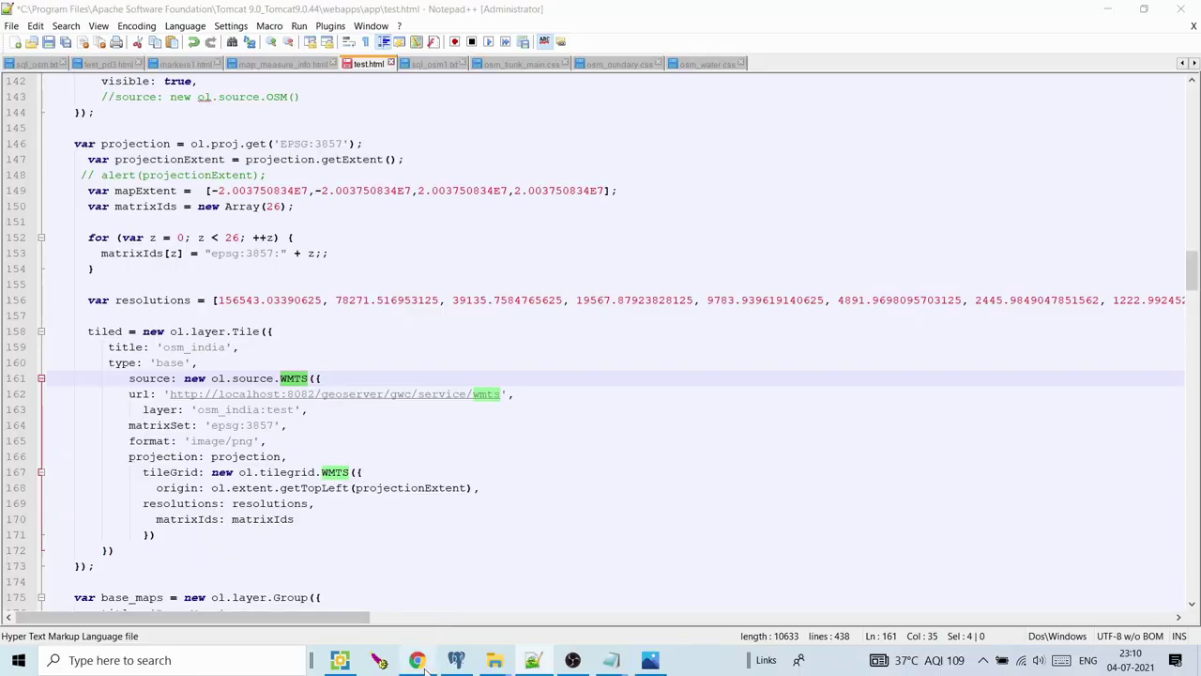
Load GeoServer's index.html welcome page in the browser
click(416, 659)
click(121, 13)
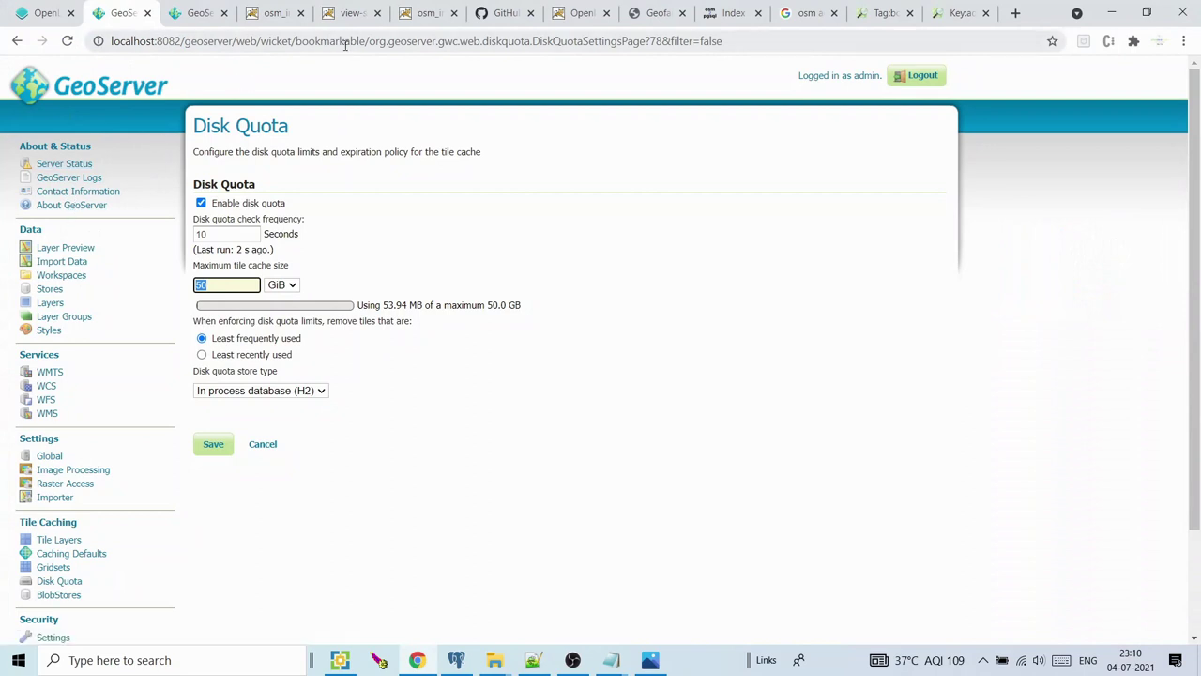
drag(735, 37, 234, 45)
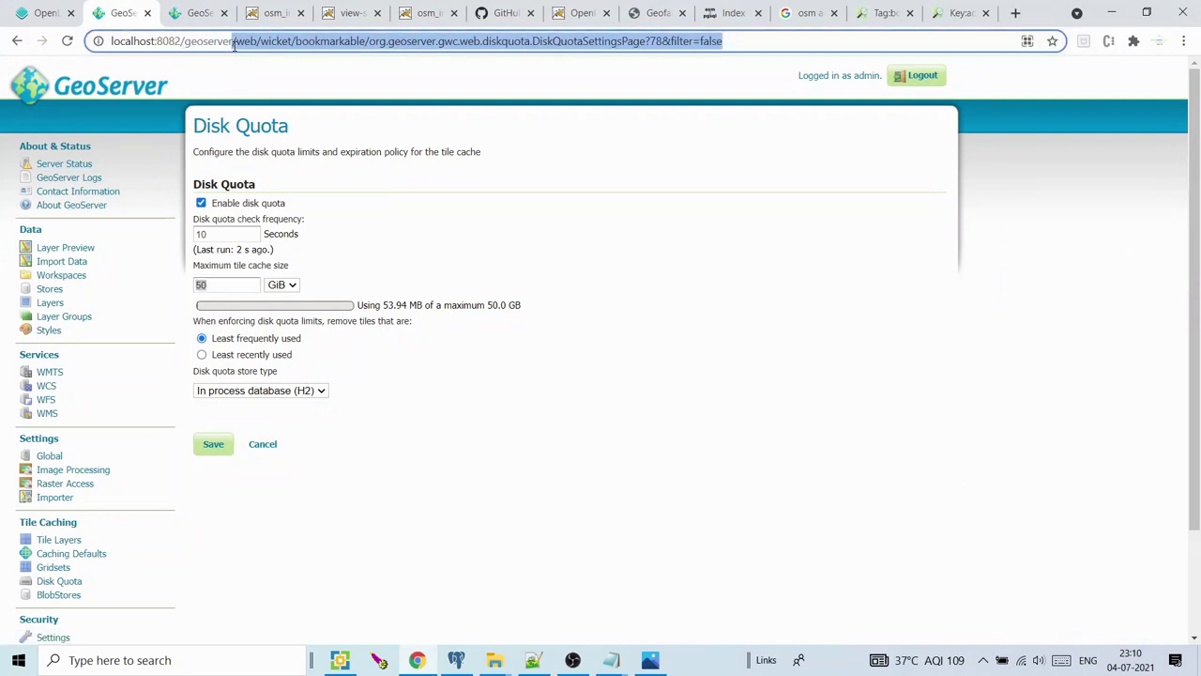
text(index.html)
key(Return)
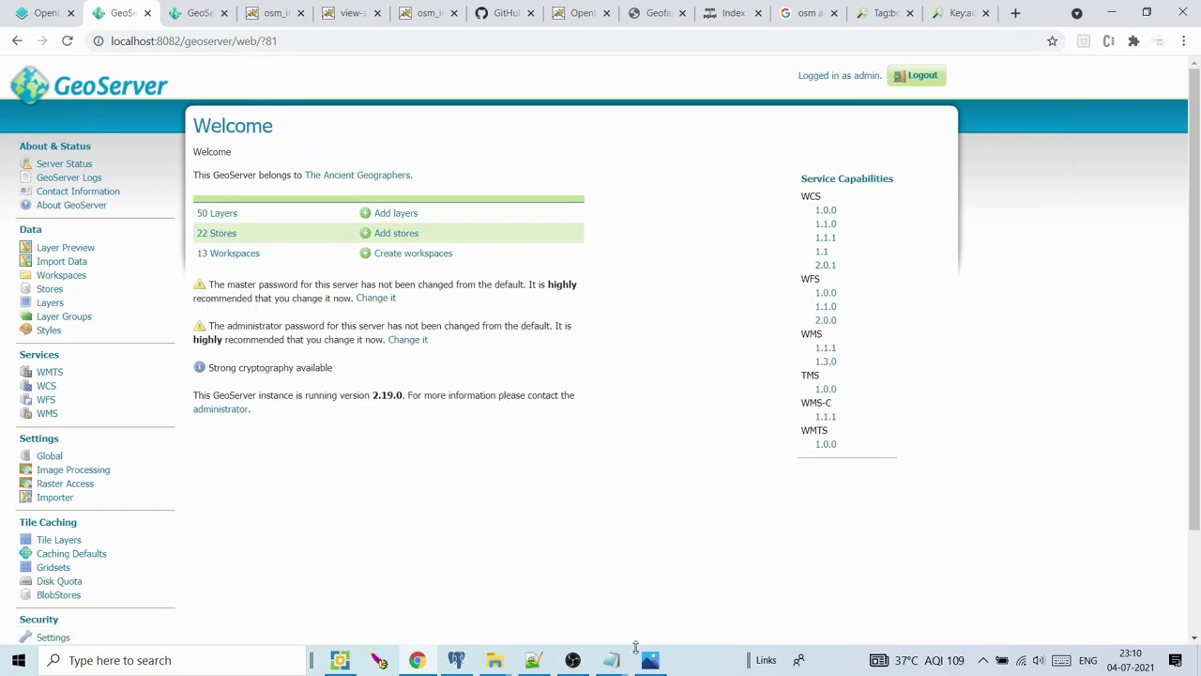
Select the layer name 'osm_india:test' in test.html and minimise Notepad++
click(532, 660)
click(326, 427)
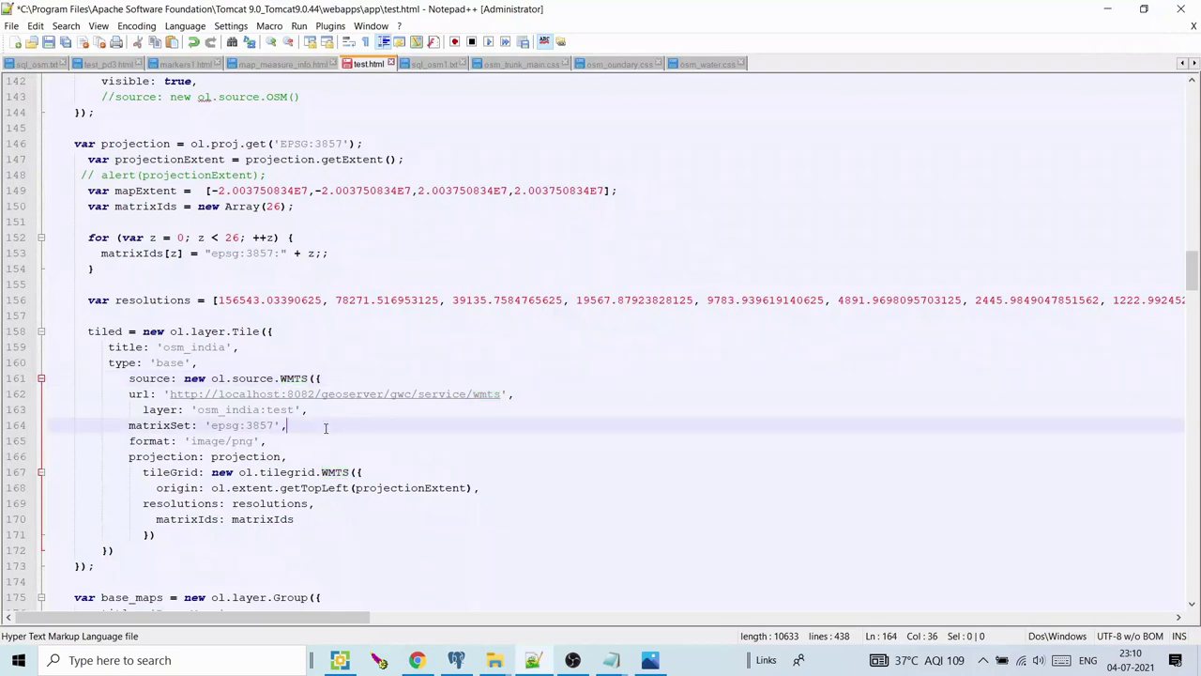
drag(198, 409, 297, 403)
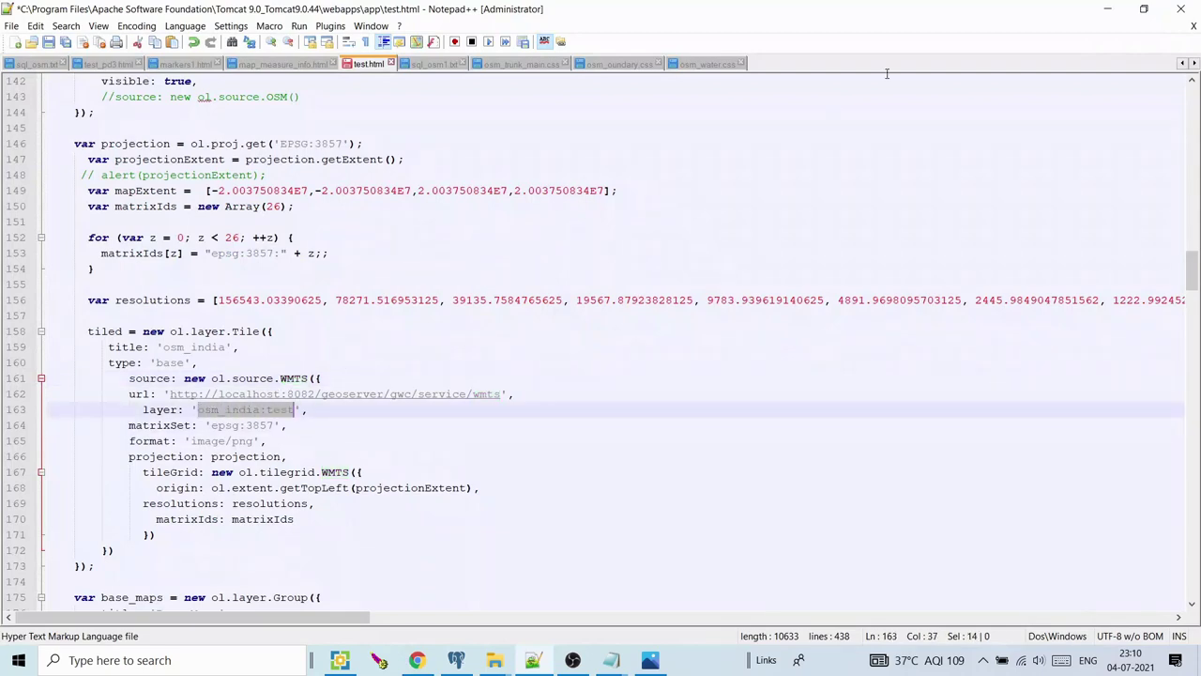
click(1108, 9)
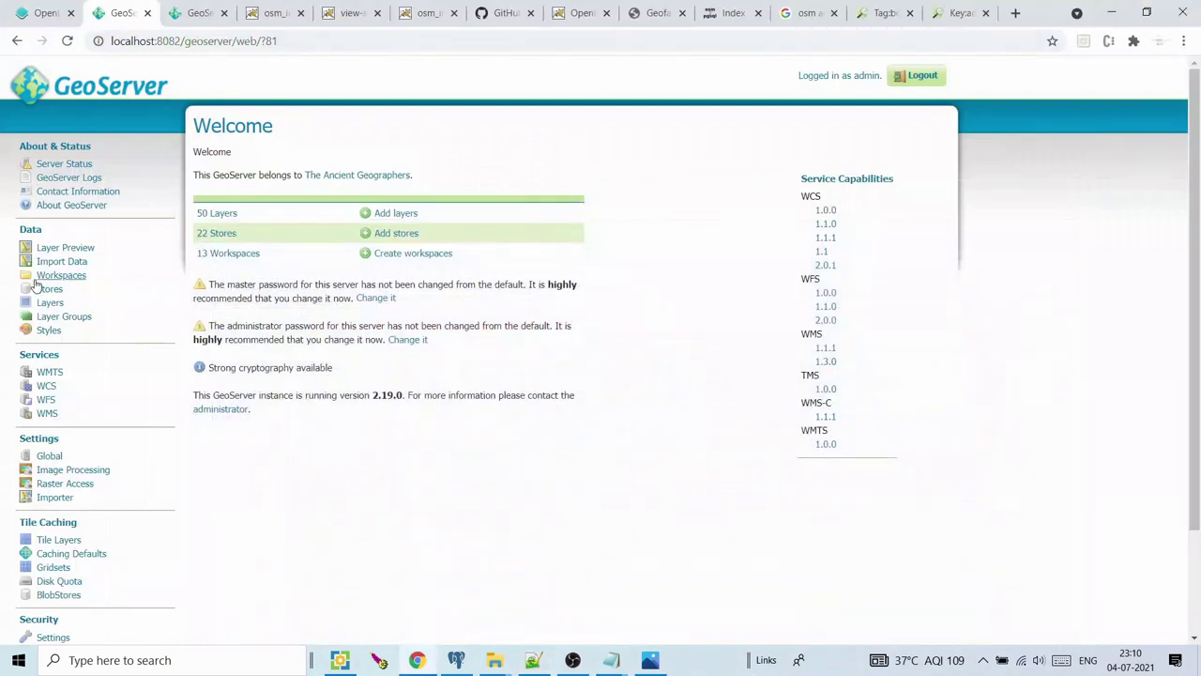
Find the osm_india:test layer on the last Layer Preview page after checking Layer Groups
click(188, 13)
click(122, 13)
click(66, 316)
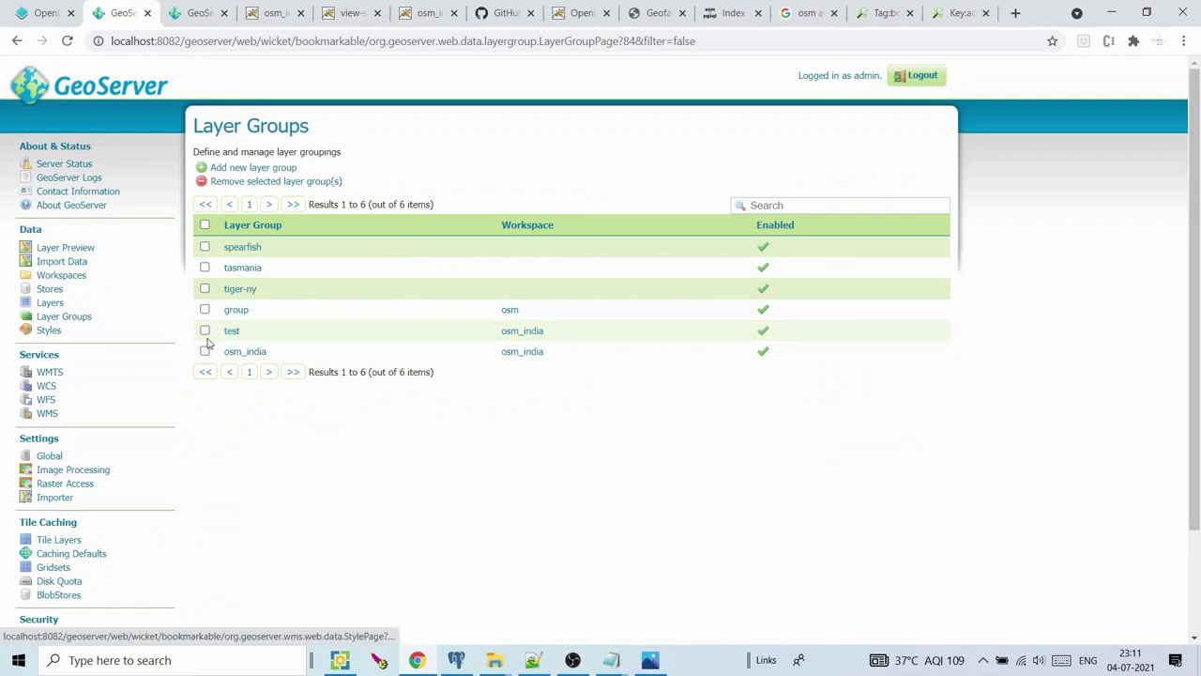
click(87, 248)
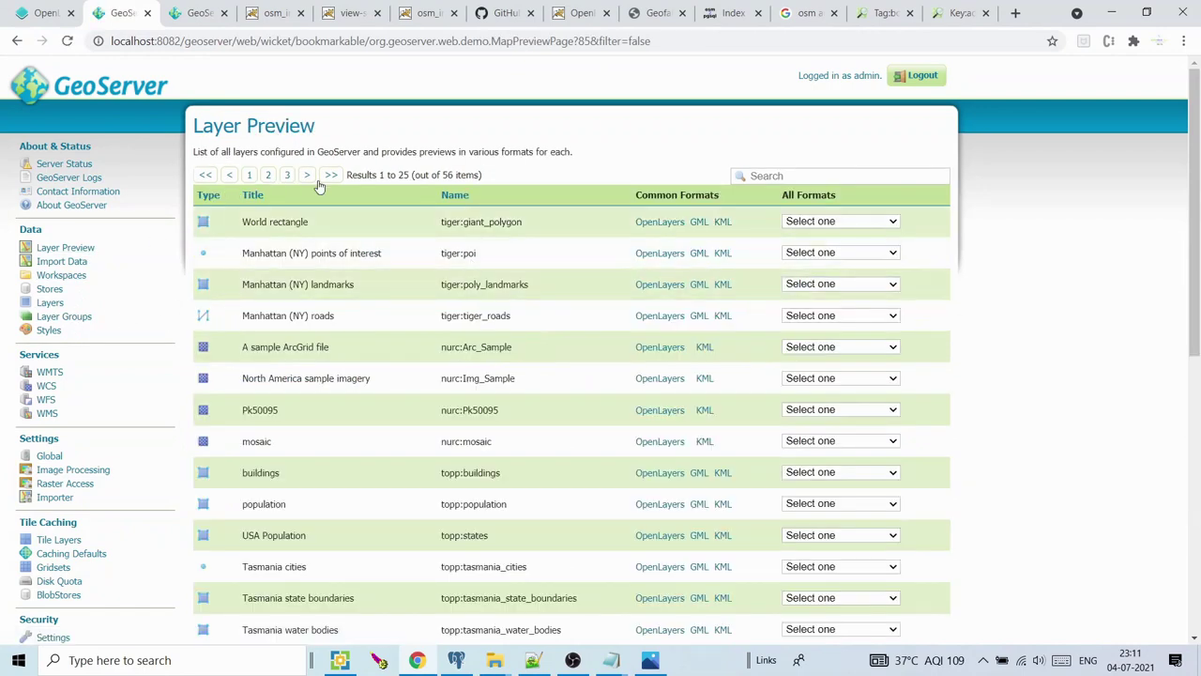
click(287, 175)
drag(400, 252, 461, 260)
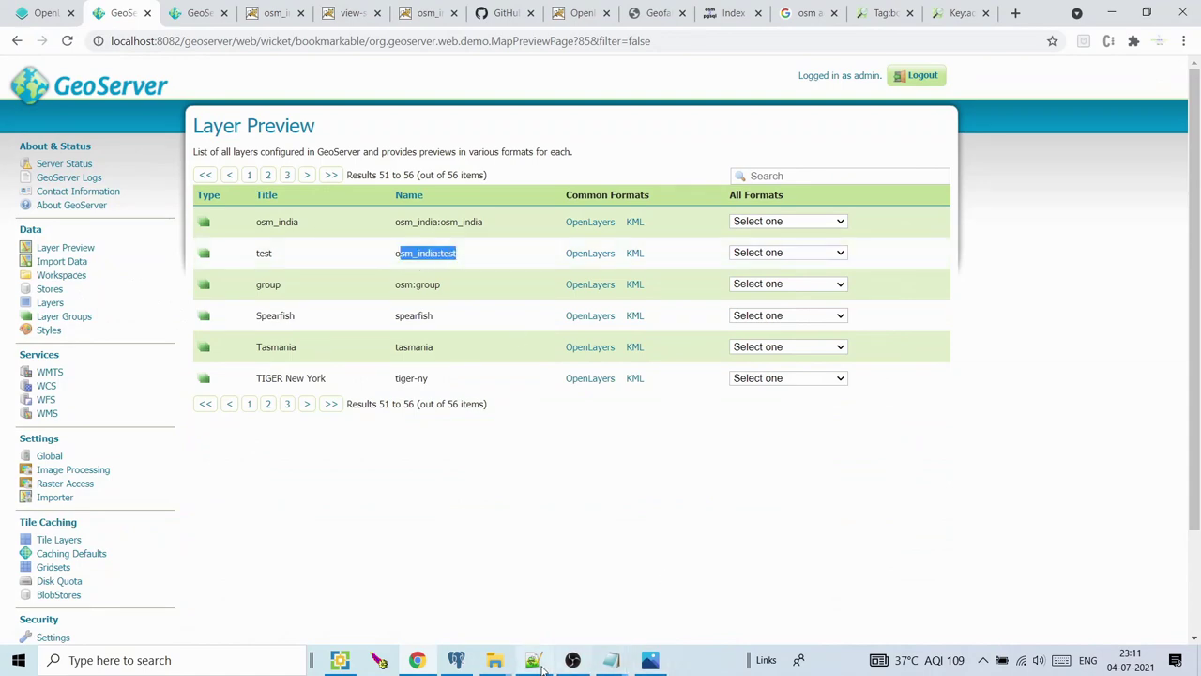
Compare test.html's matrixSet epsg:3857 against GeoServer's Gridsets list
click(544, 667)
click(278, 438)
drag(211, 425, 272, 425)
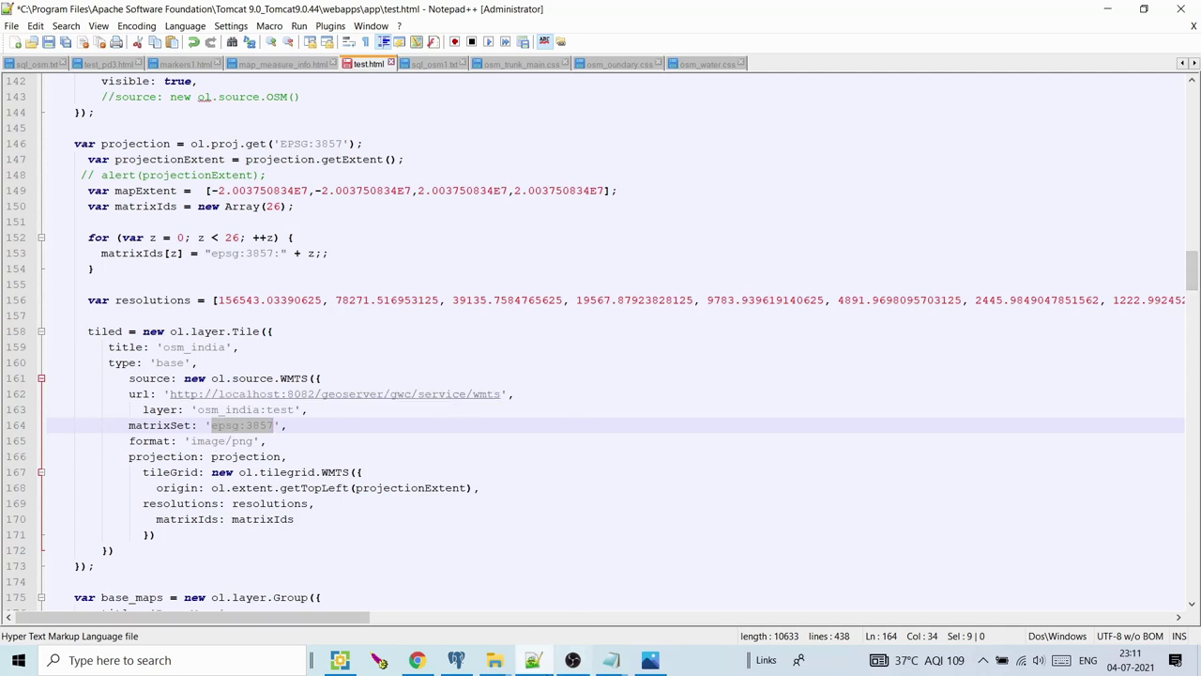
key(alt+Tab)
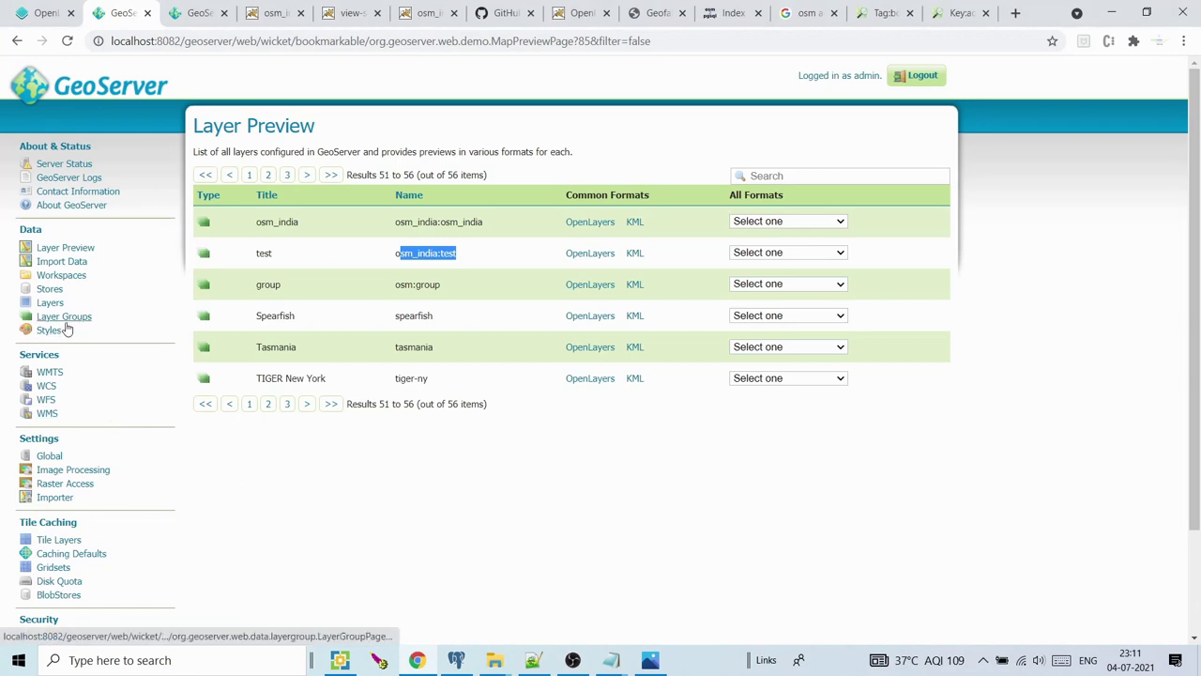
click(54, 567)
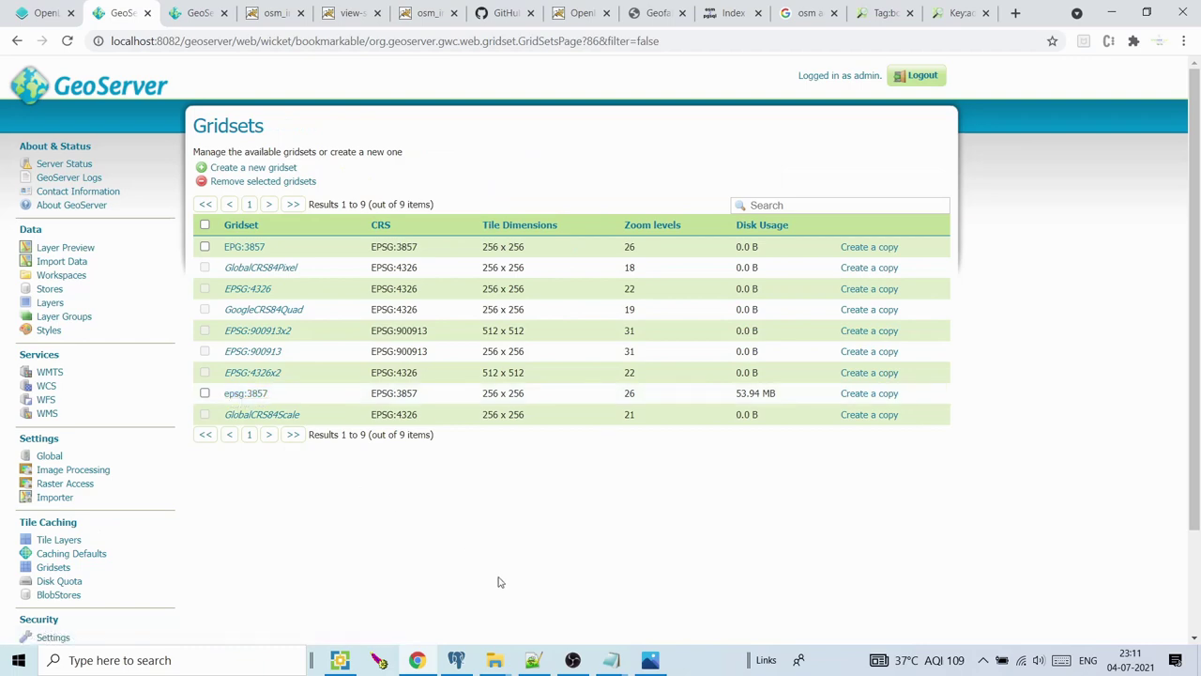
Review the tile source's EPSG:3857 projection, WMTS tile grid and origin in test.html
click(533, 659)
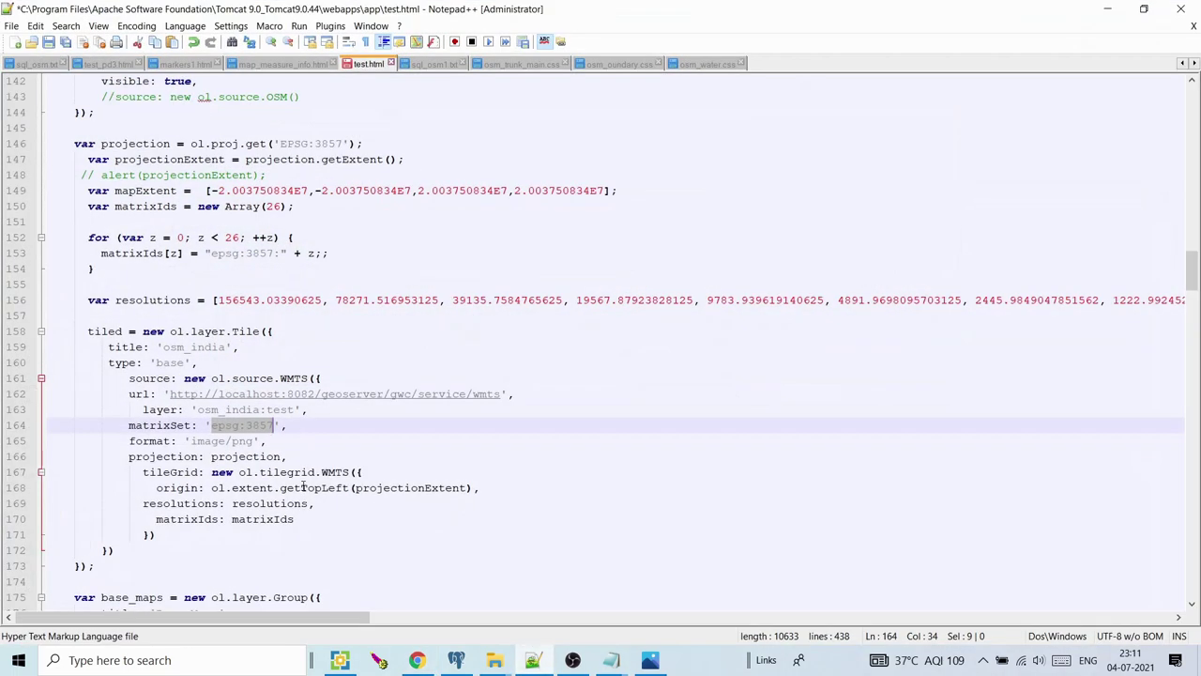
drag(212, 456, 286, 445)
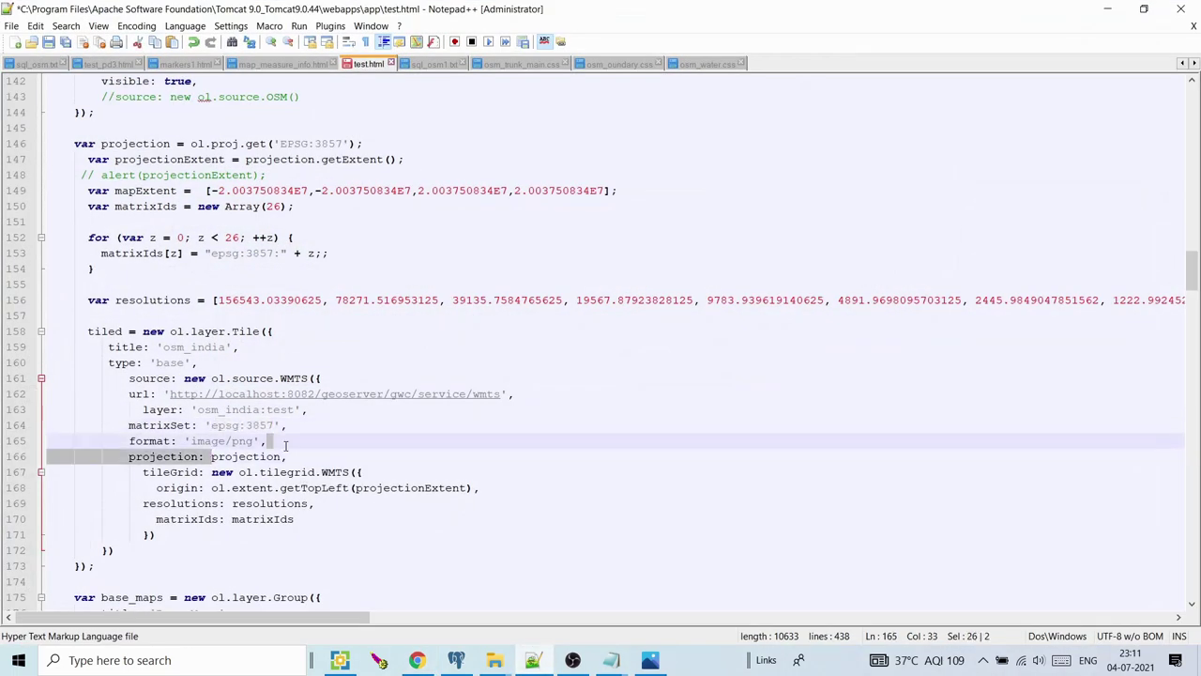
drag(211, 146, 291, 142)
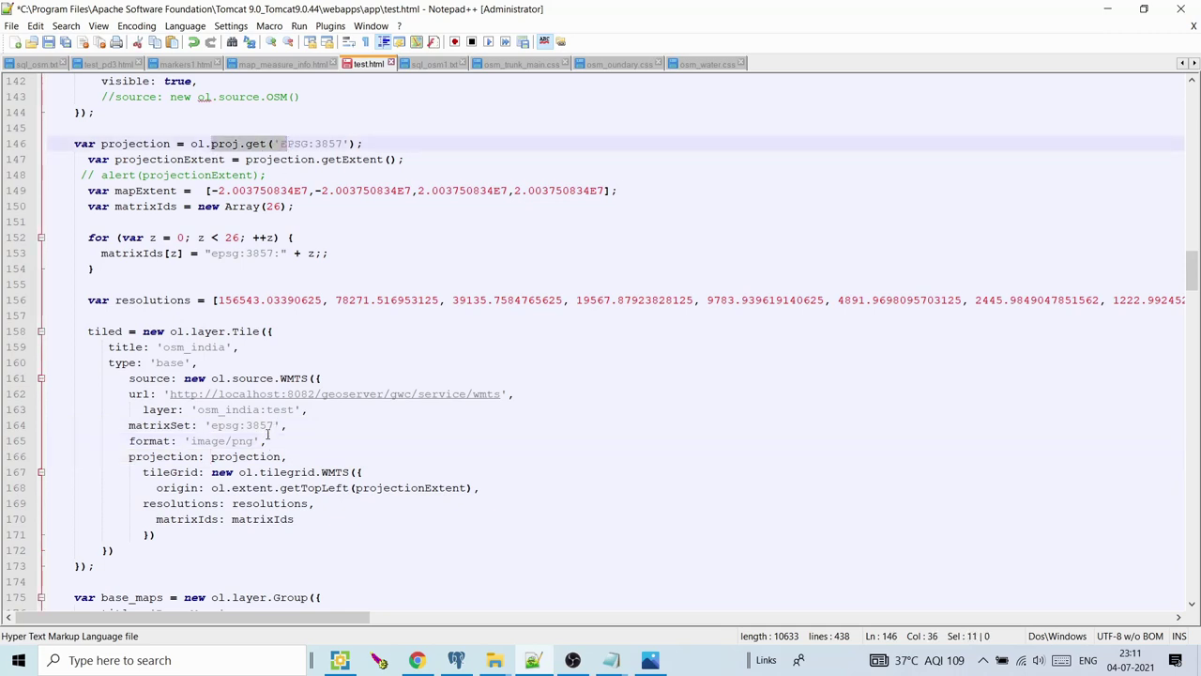
drag(211, 472, 363, 472)
drag(211, 488, 469, 489)
click(451, 489)
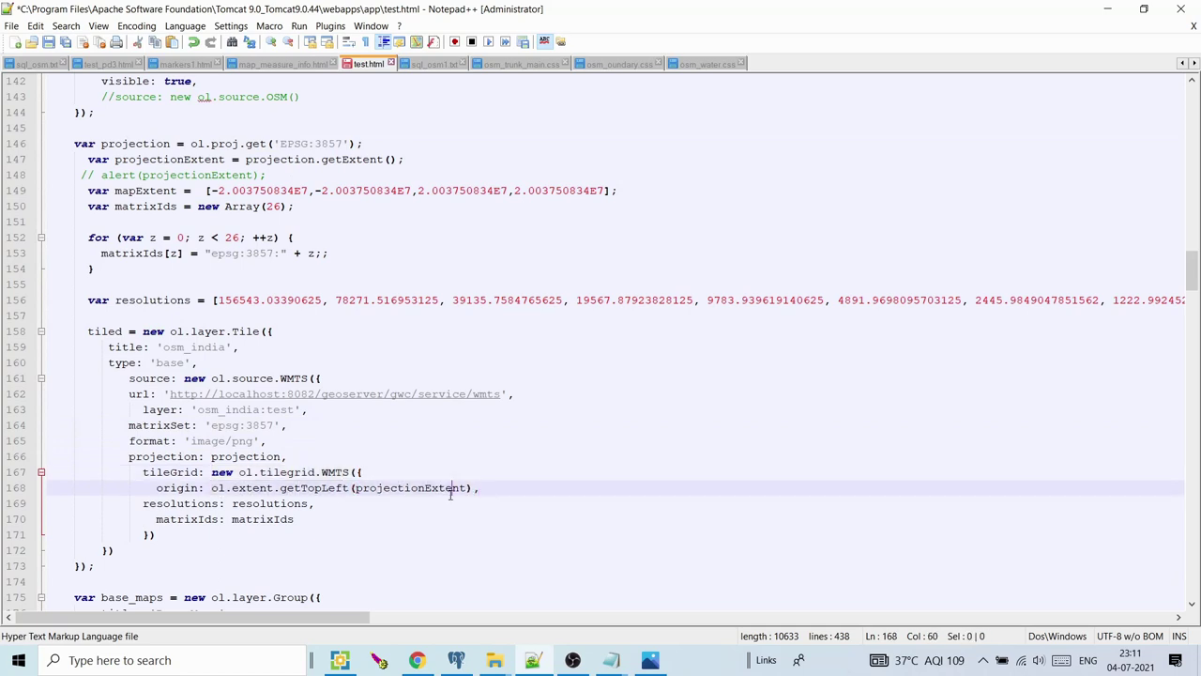
Review getTopLeft, the projection extent, resolutions array and matrix id naming in test.html
drag(348, 488, 281, 488)
click(420, 487)
drag(245, 159, 403, 160)
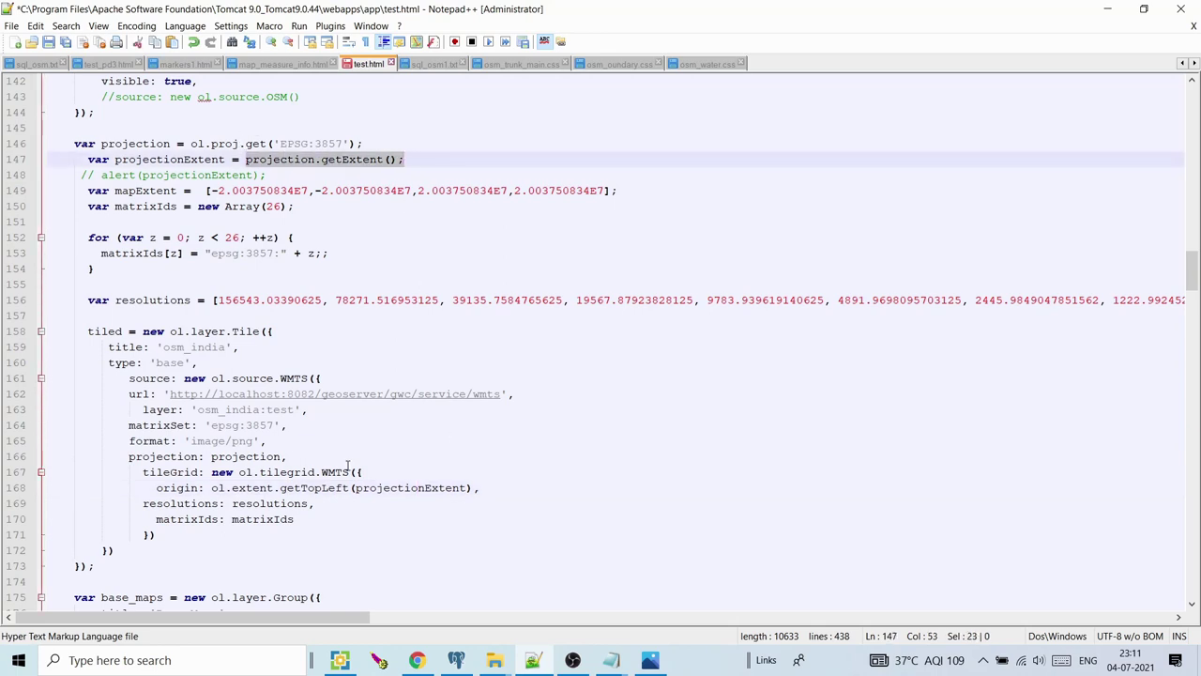
drag(237, 502, 263, 505)
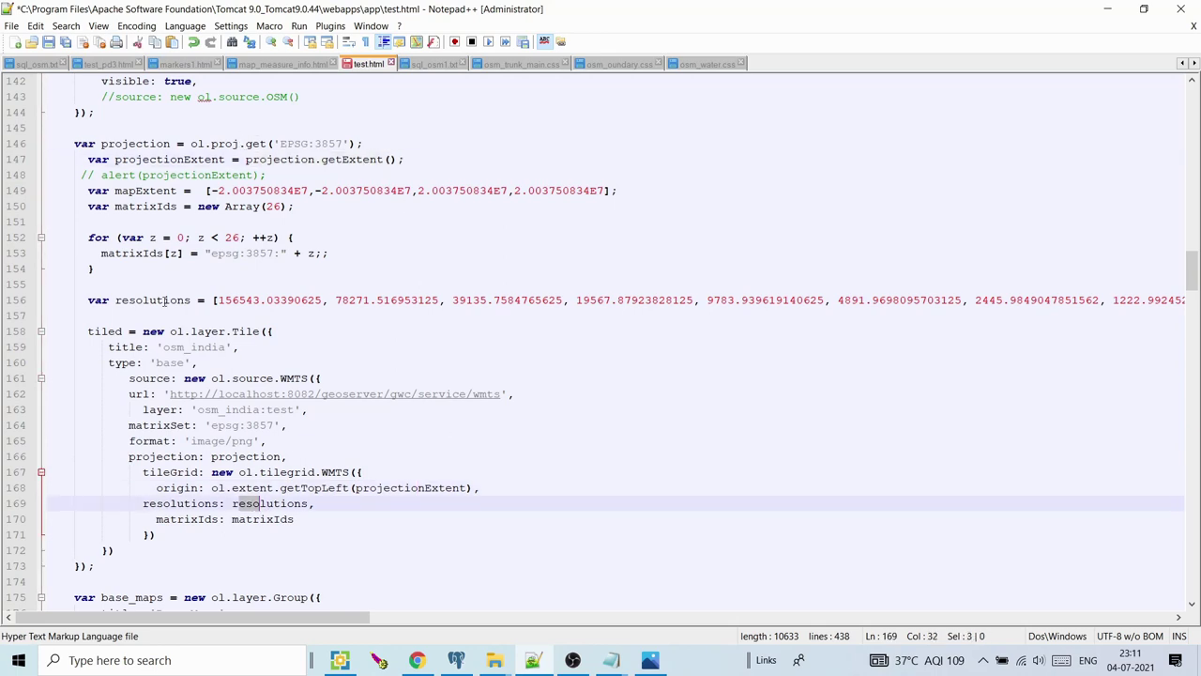
drag(165, 300, 220, 300)
click(258, 525)
drag(149, 254, 297, 255)
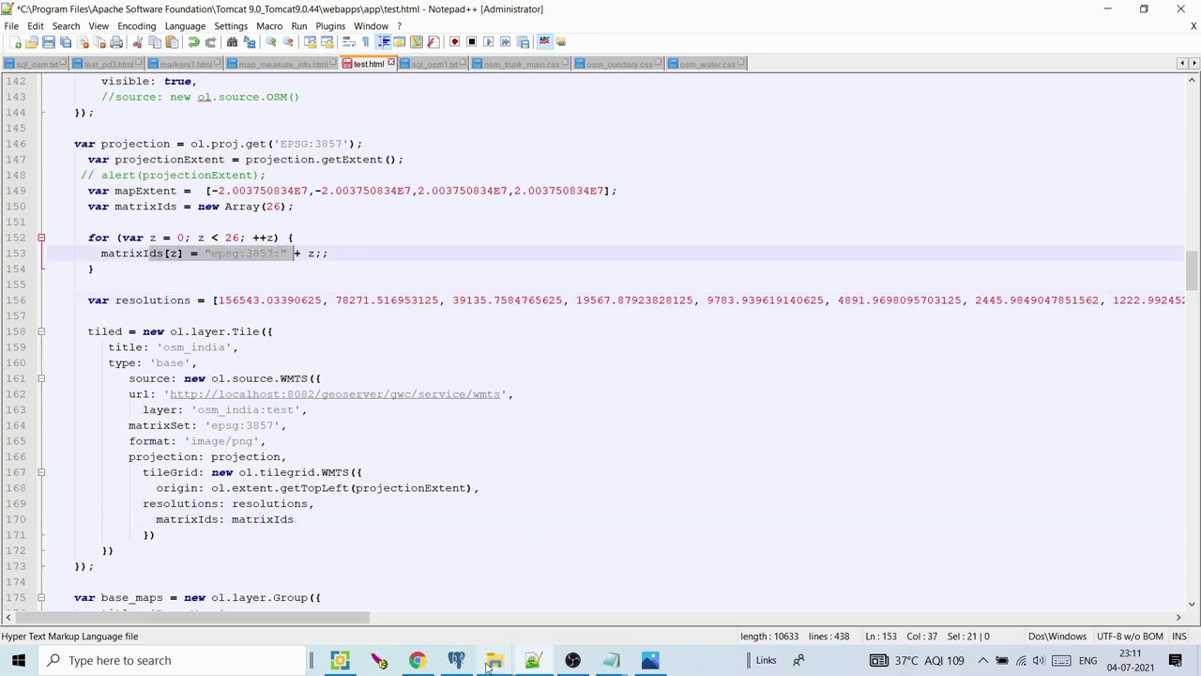
Check the demo page source's gridNames list, then return to test.html's Base Maps group
click(417, 660)
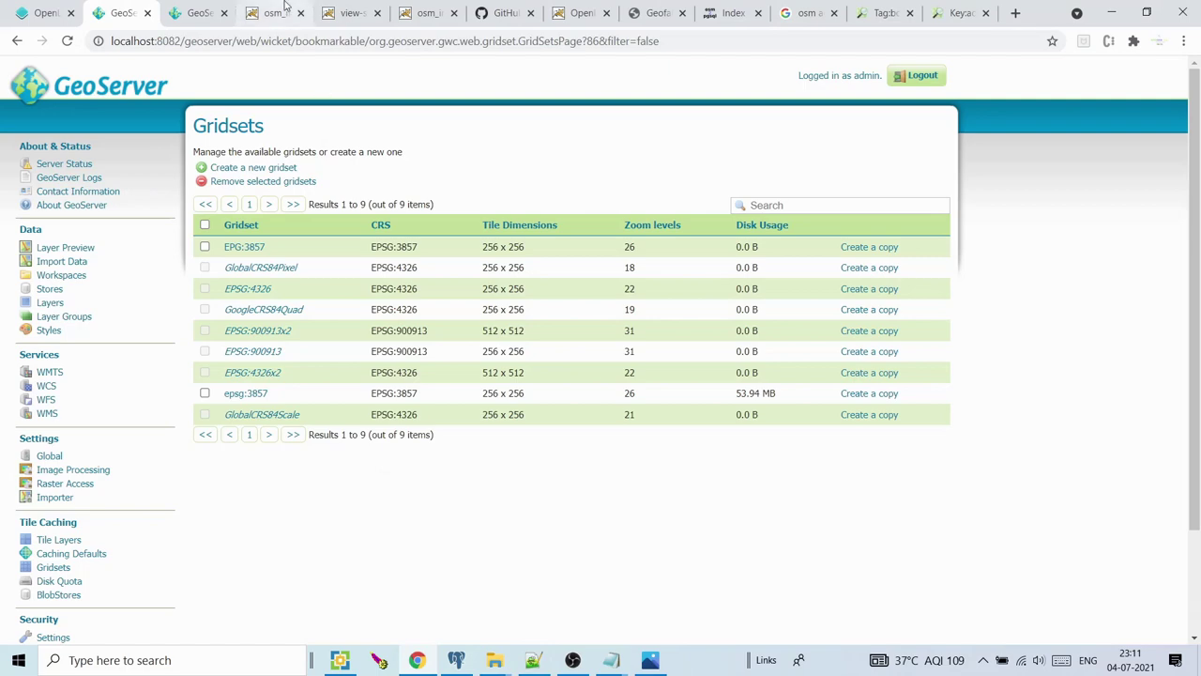
click(427, 13)
click(350, 12)
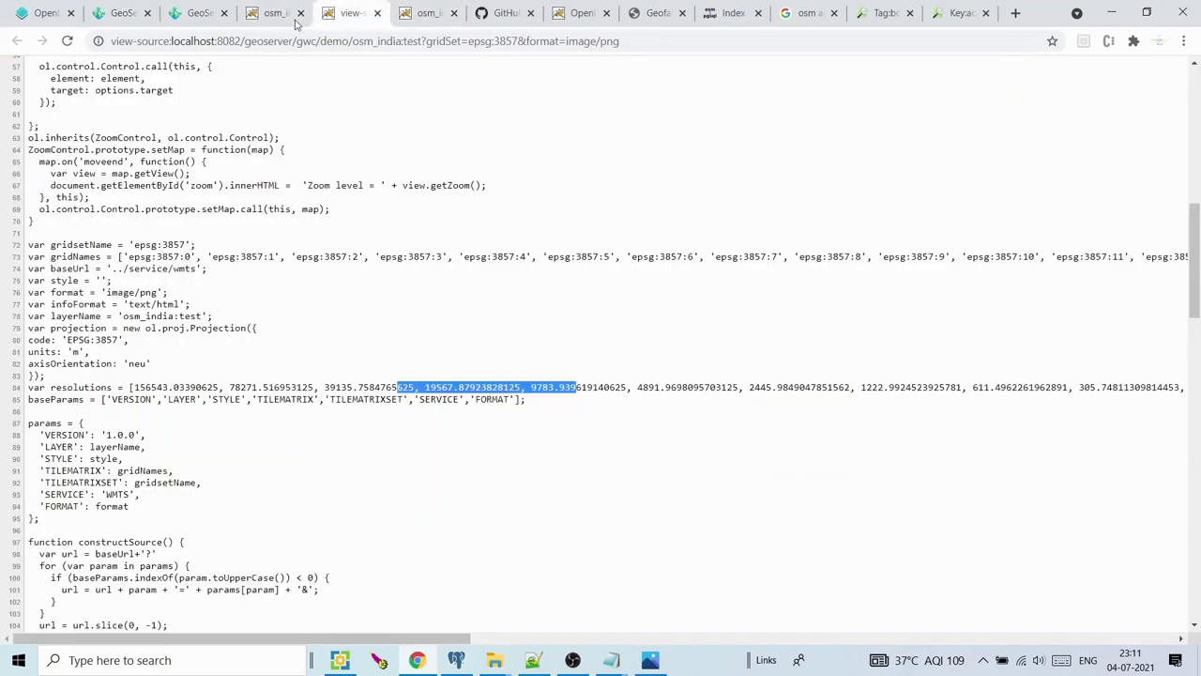
click(342, 410)
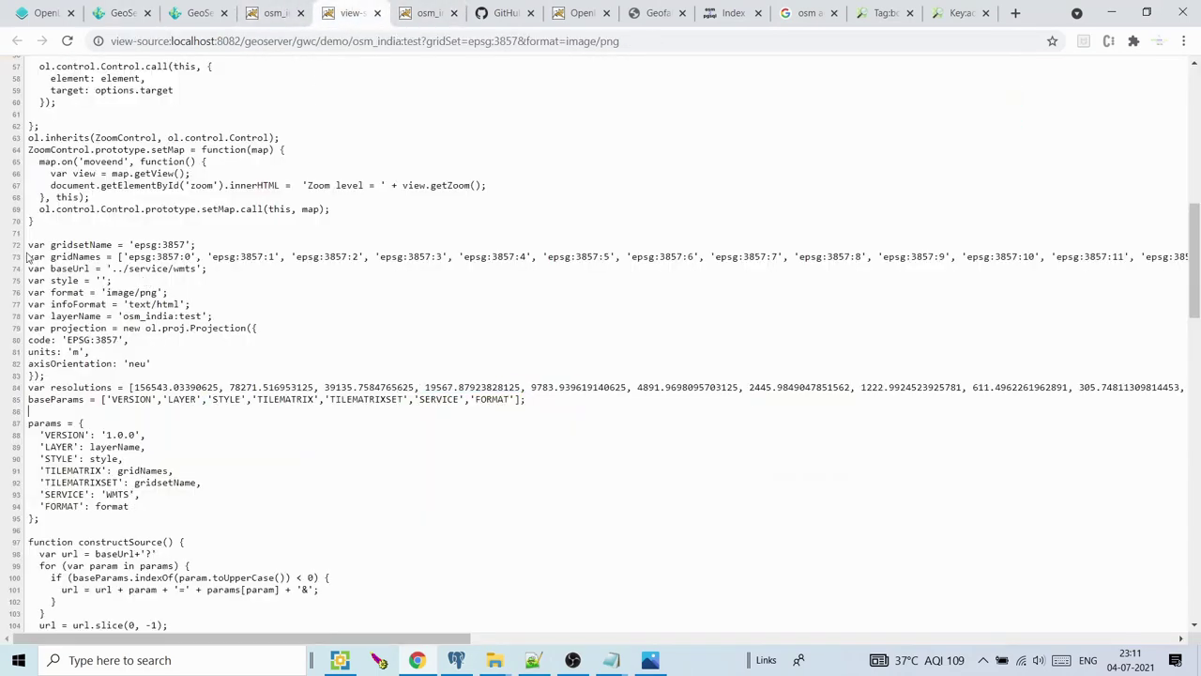
drag(34, 256, 434, 260)
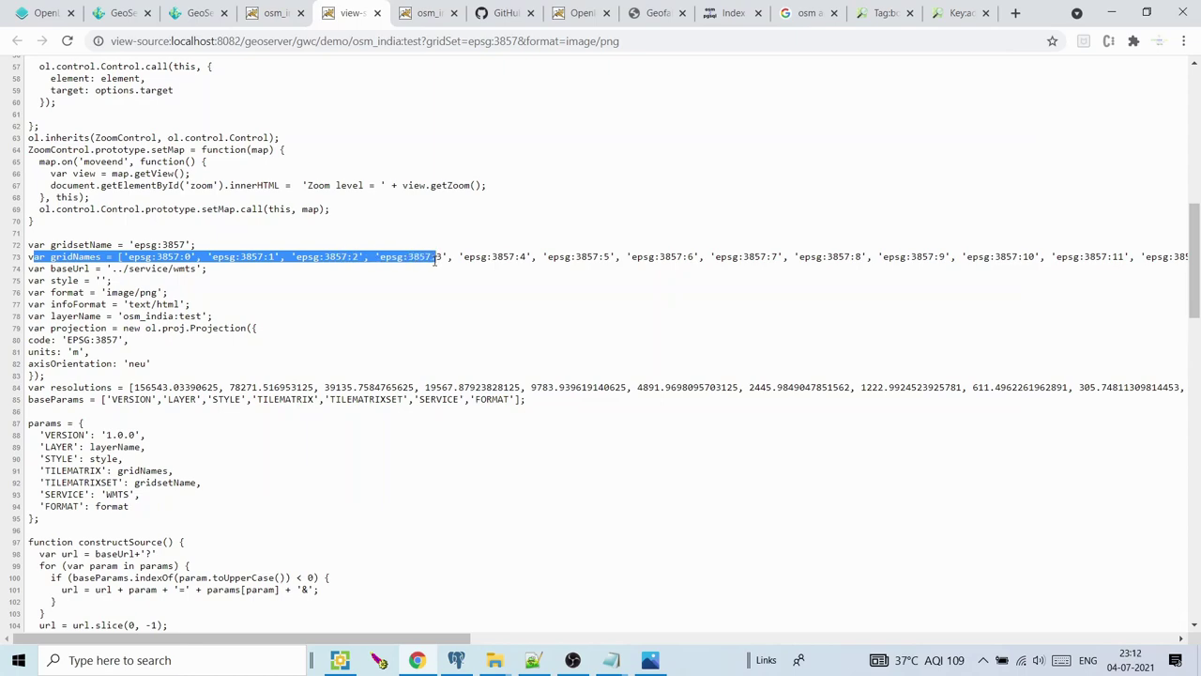
click(533, 660)
drag(1191, 272, 1191, 293)
click(317, 315)
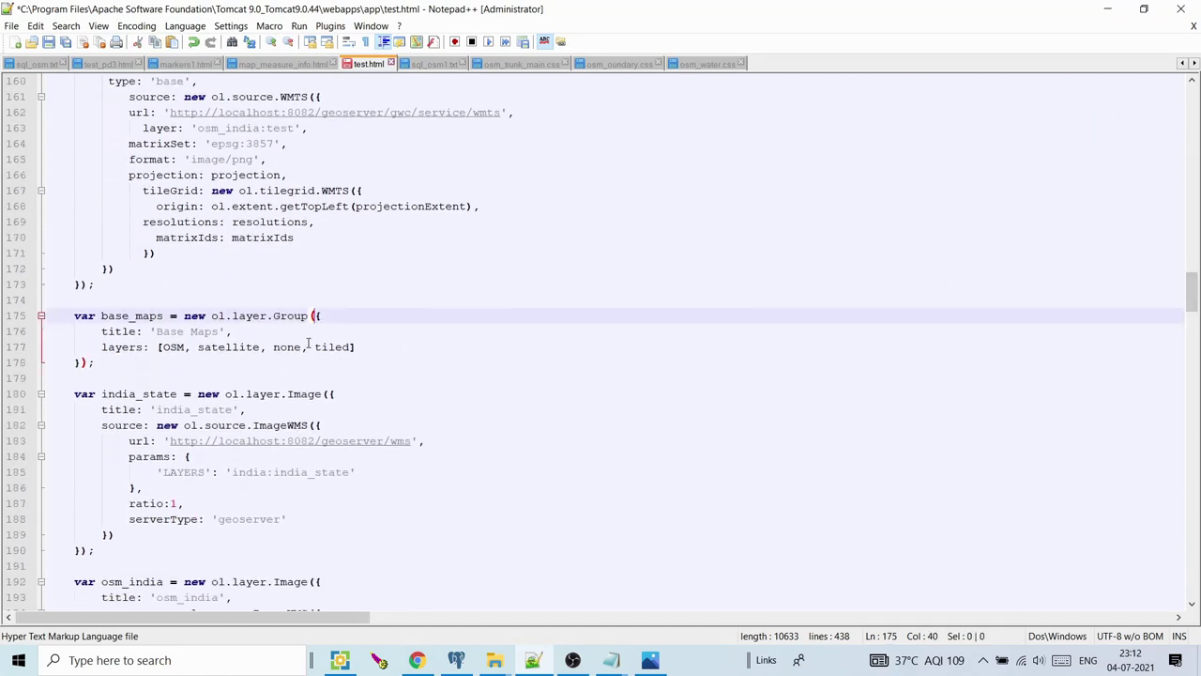
Remove tiled from the Base Maps layers and comment out its type: 'base' line
drag(352, 346, 315, 347)
key(Delete)
key(BackSpace)
key(BackSpace)
click(107, 82)
text(//)
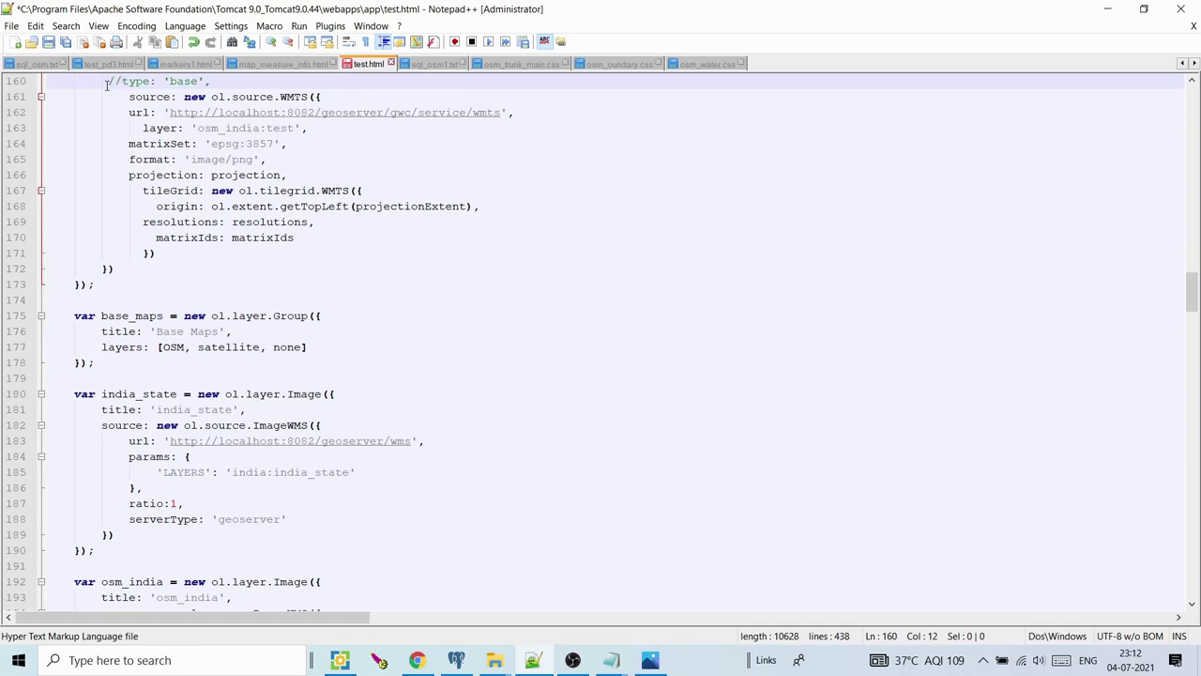
drag(1188, 300, 1188, 338)
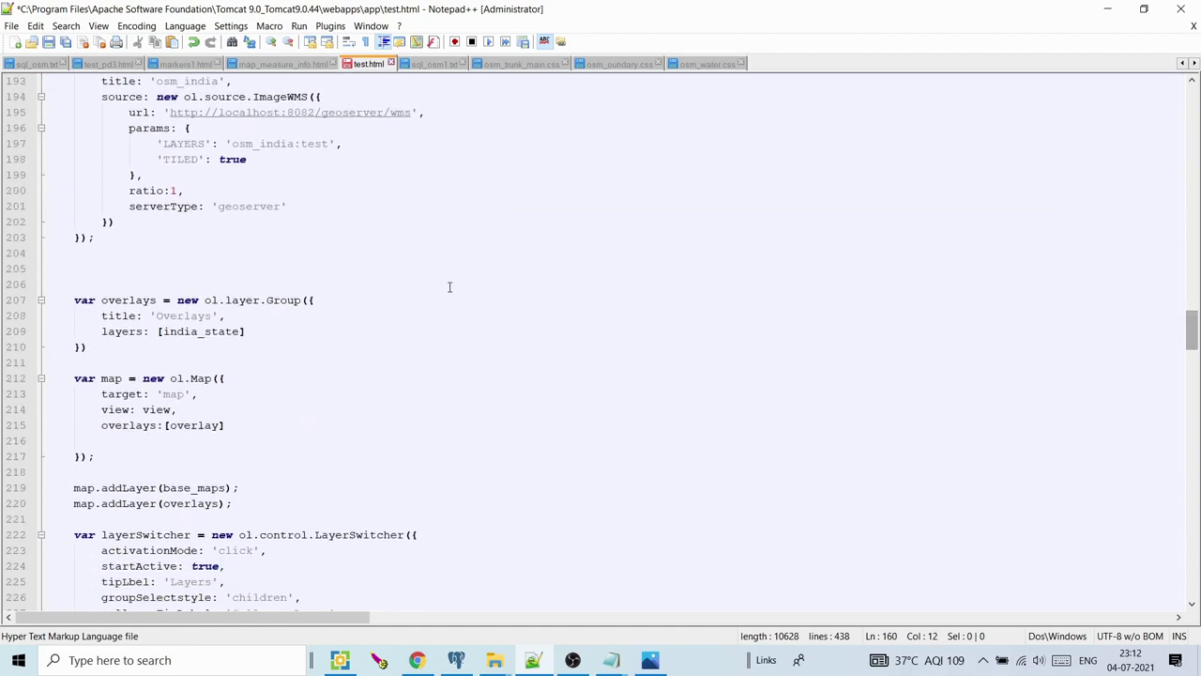
Add tiled after india_state in the Overlays layers and save test.html
click(243, 330)
text(, tiled)
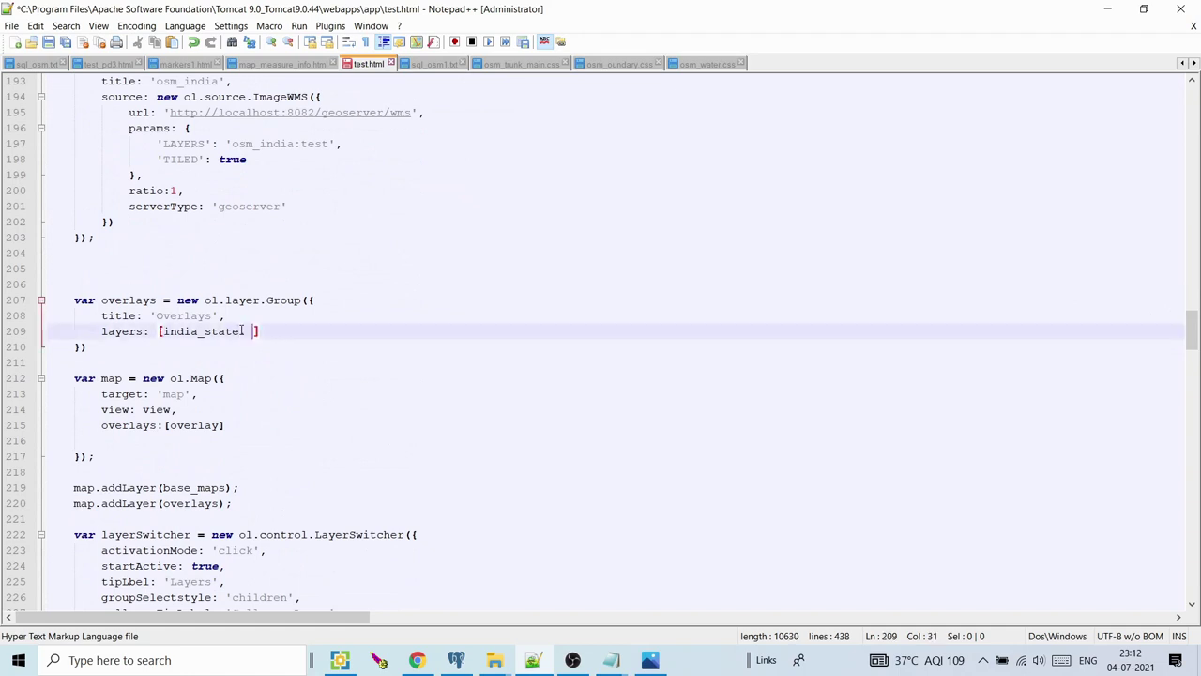
key(ctrl+s)
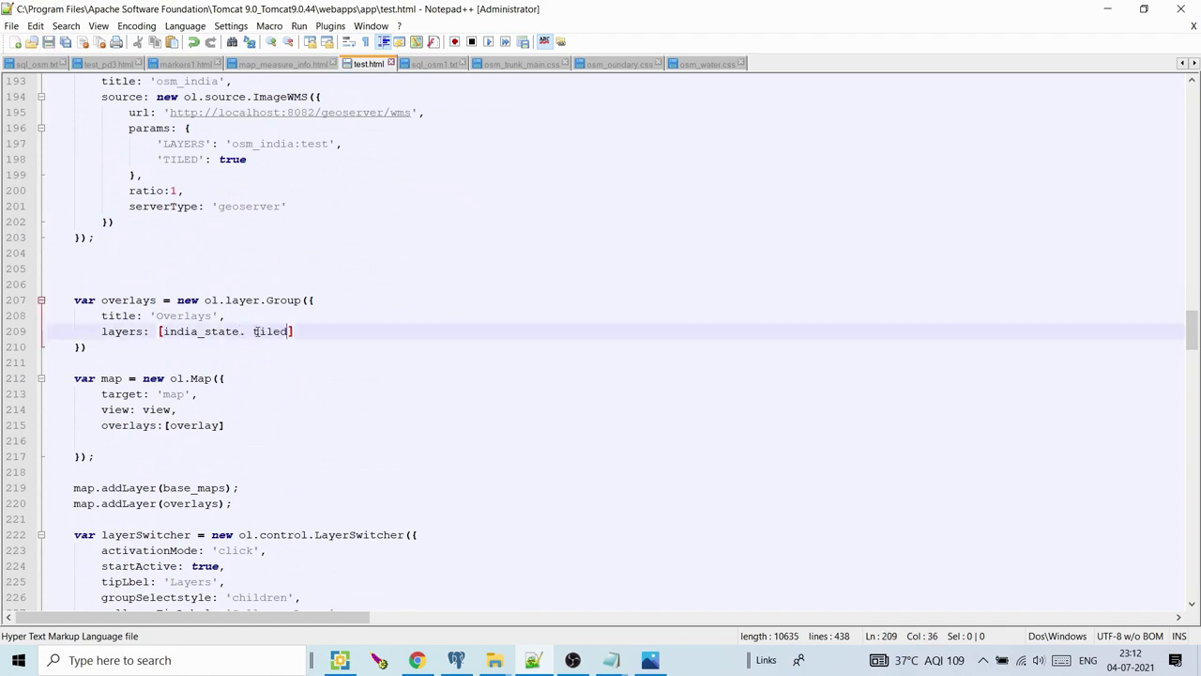
click(243, 331)
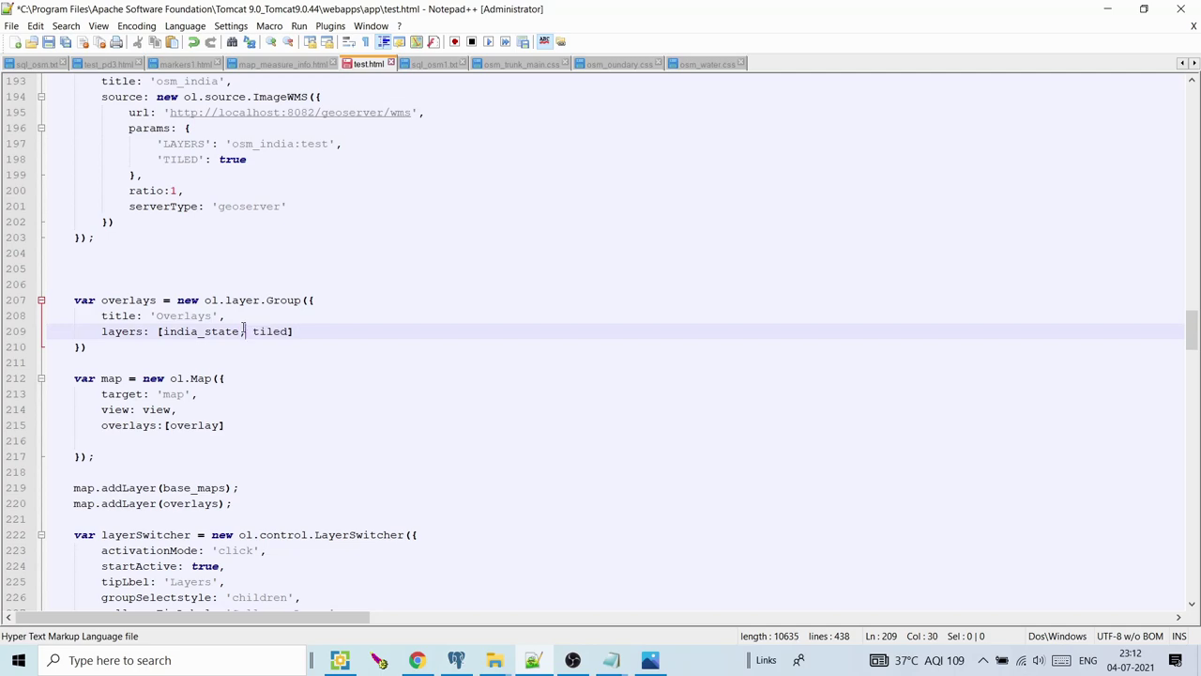
key(ctrl+s)
click(416, 660)
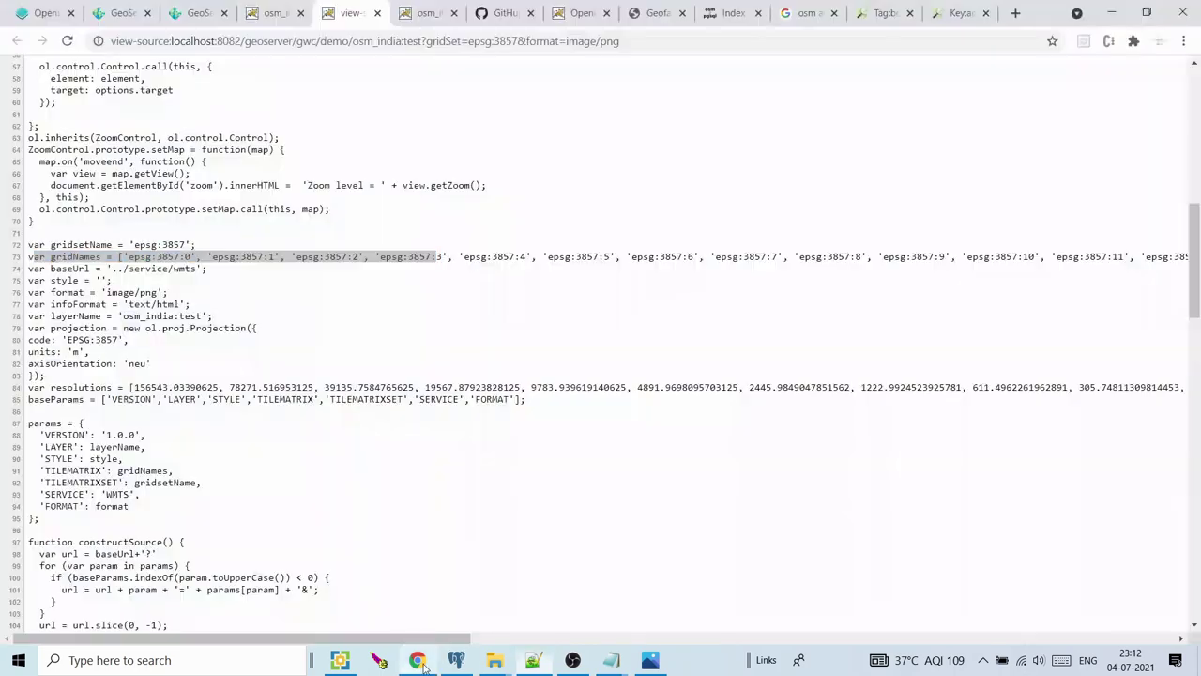
Reload the test.html map page to pick up the edits
click(280, 12)
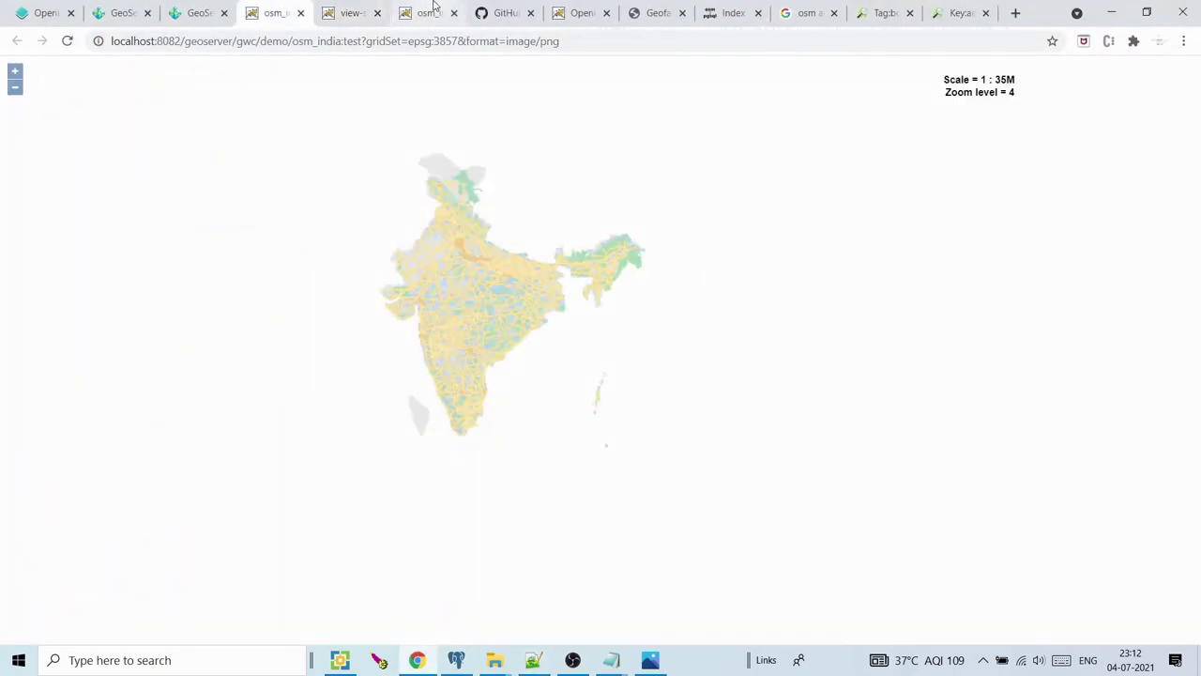
click(434, 12)
click(572, 11)
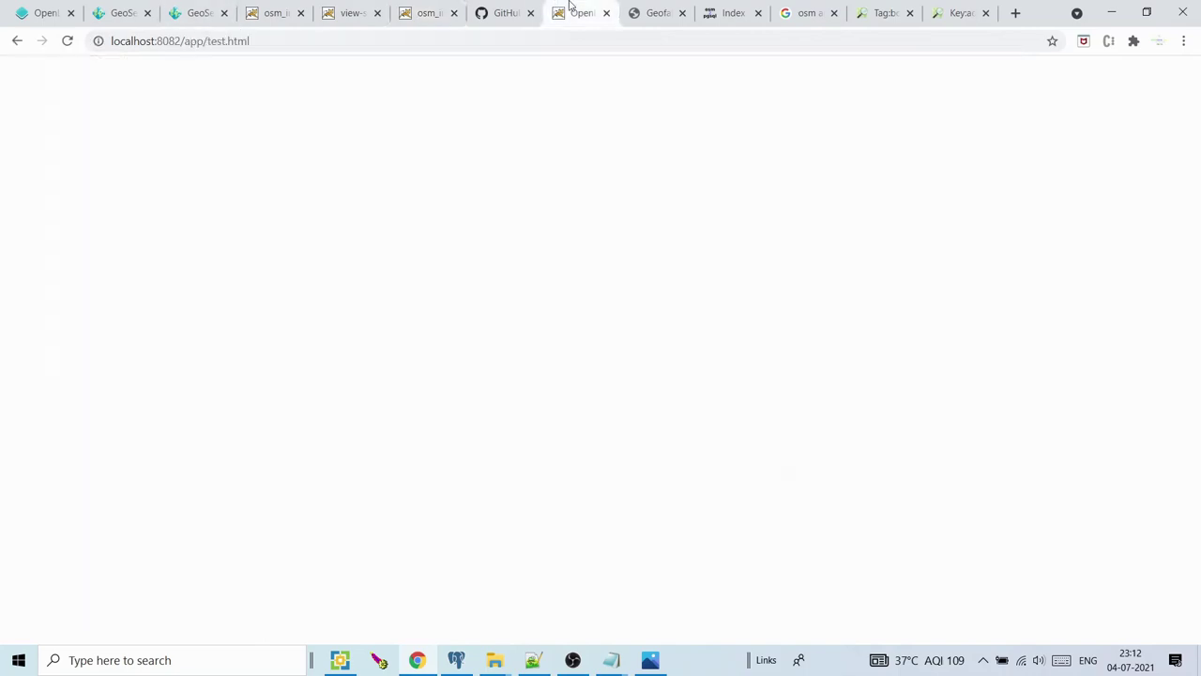
click(66, 40)
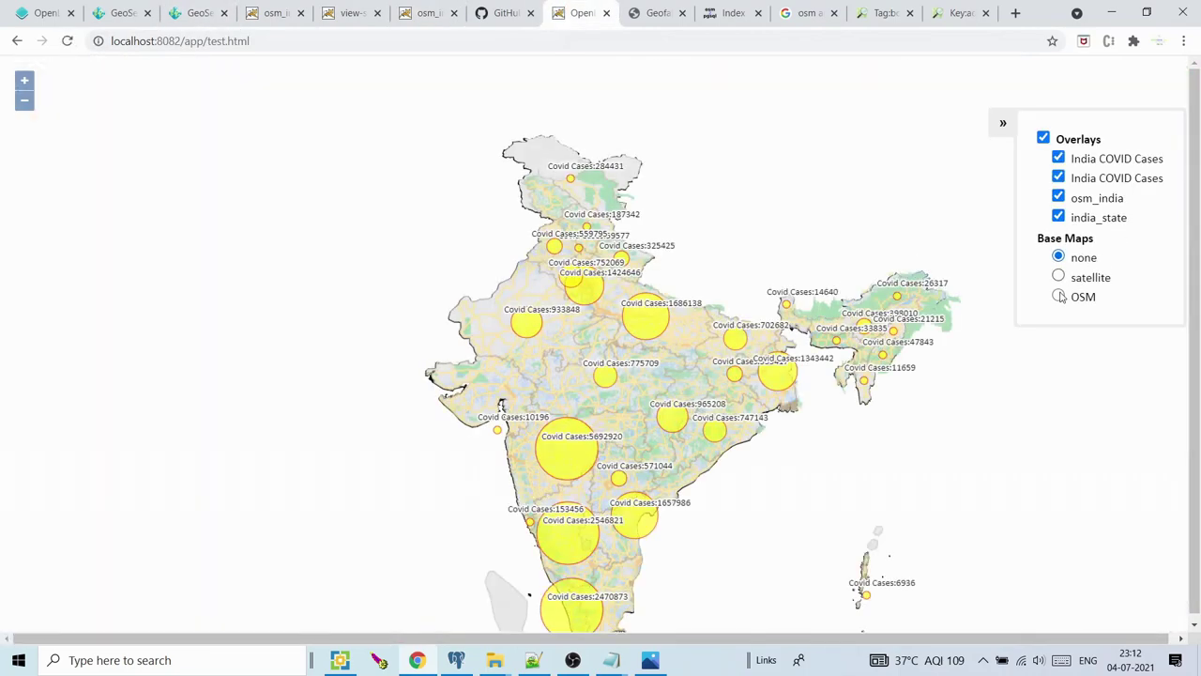
Turn overlays off, set the base map to none and toggle osm_india on and off
click(1058, 297)
click(1043, 138)
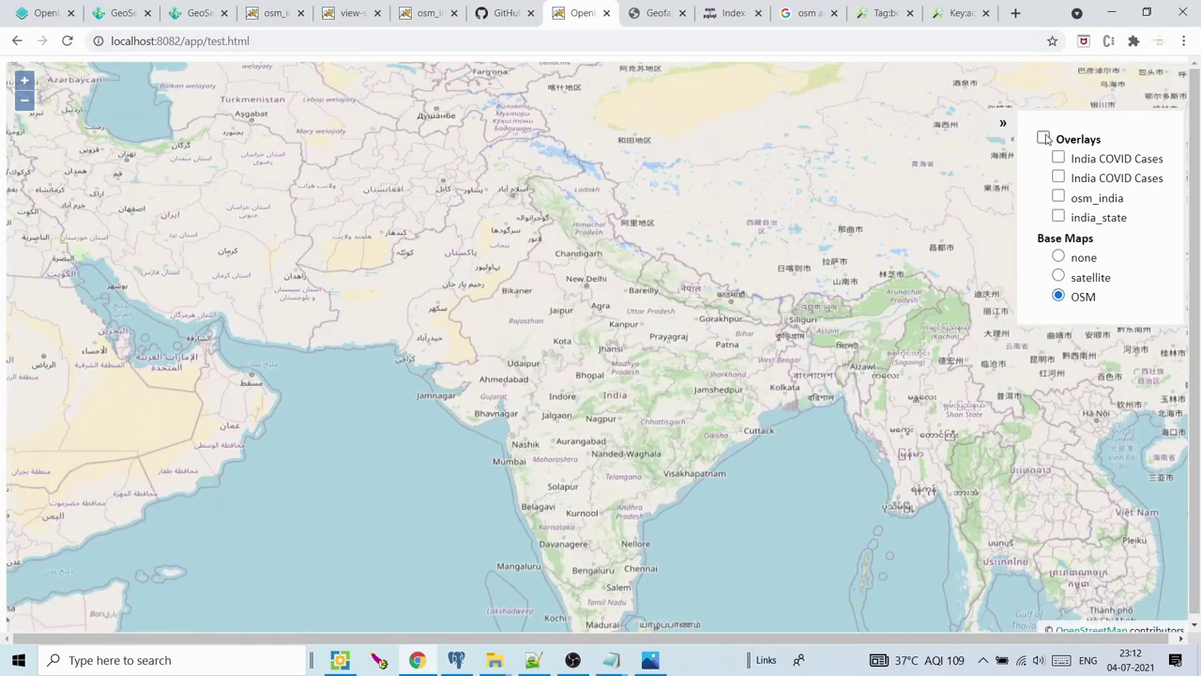
click(1058, 197)
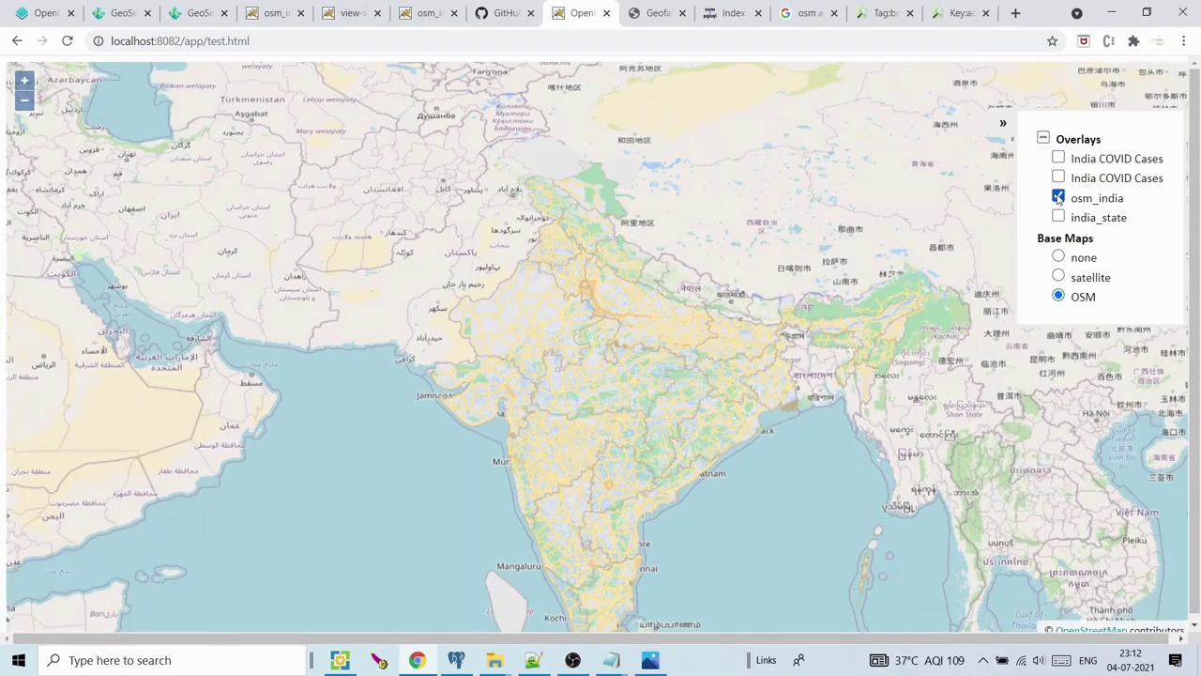
click(1059, 259)
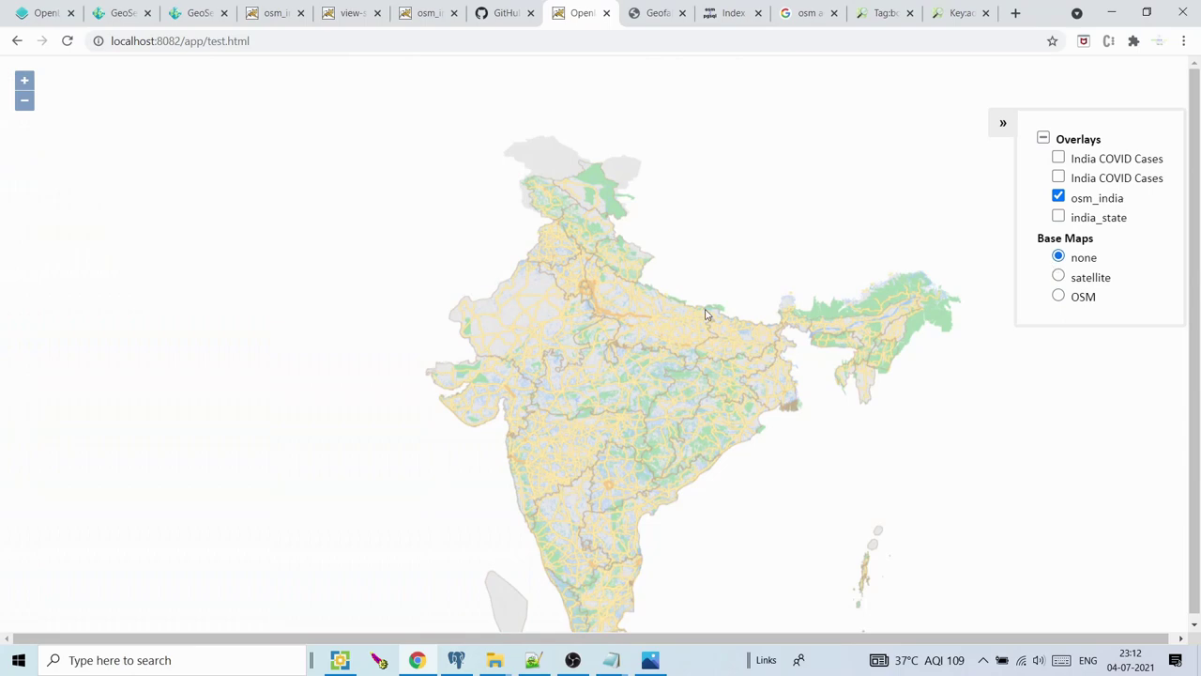
click(1064, 199)
click(1064, 199)
click(1064, 199)
click(1064, 199)
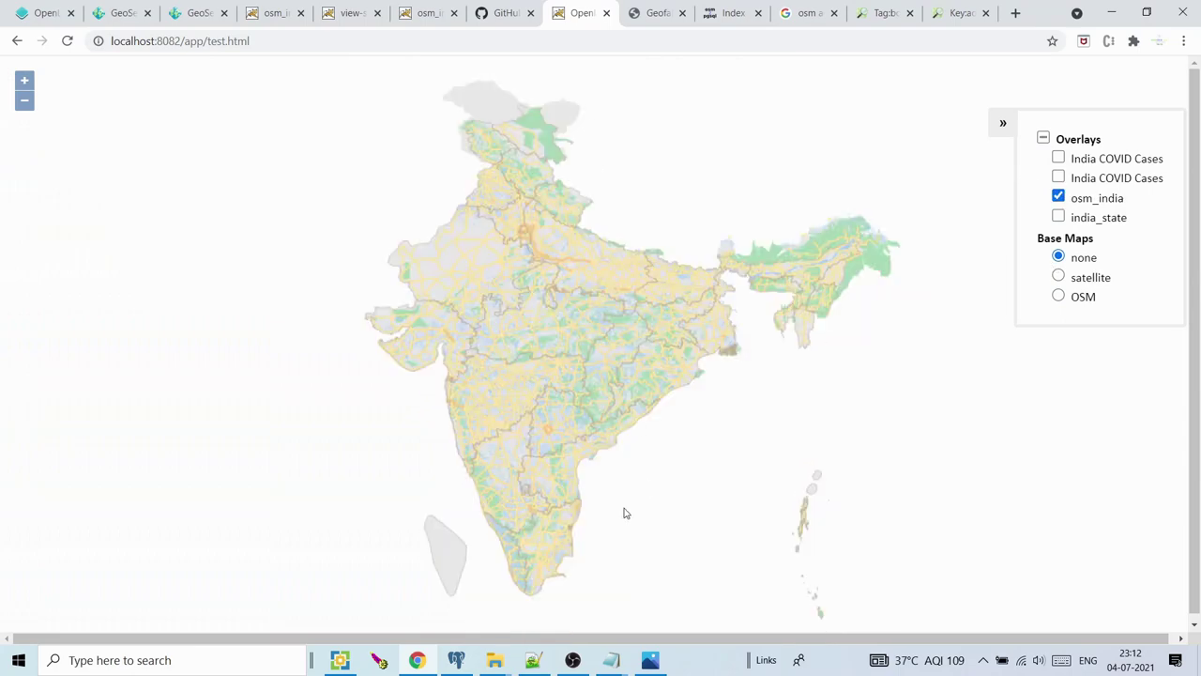
Delete ', tiled' from the Overlays layer list in test.html
click(533, 660)
key(BackSpace)
key(Delete)
key(Delete)
key(Delete)
key(Delete)
key(Delete)
key(Delete)
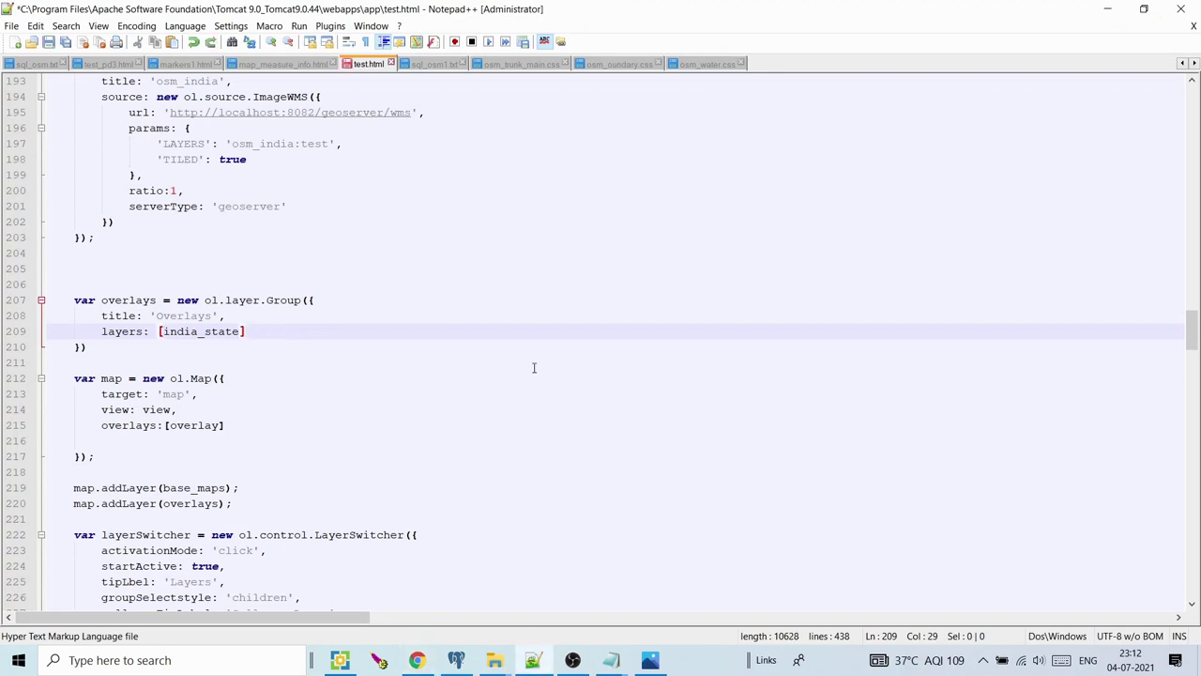
Put tiled back in the Base Maps list, save, reload the map and turn overlays off
key(ctrl+z)
key(ctrl+z)
key(ctrl+z)
key(ctrl+s)
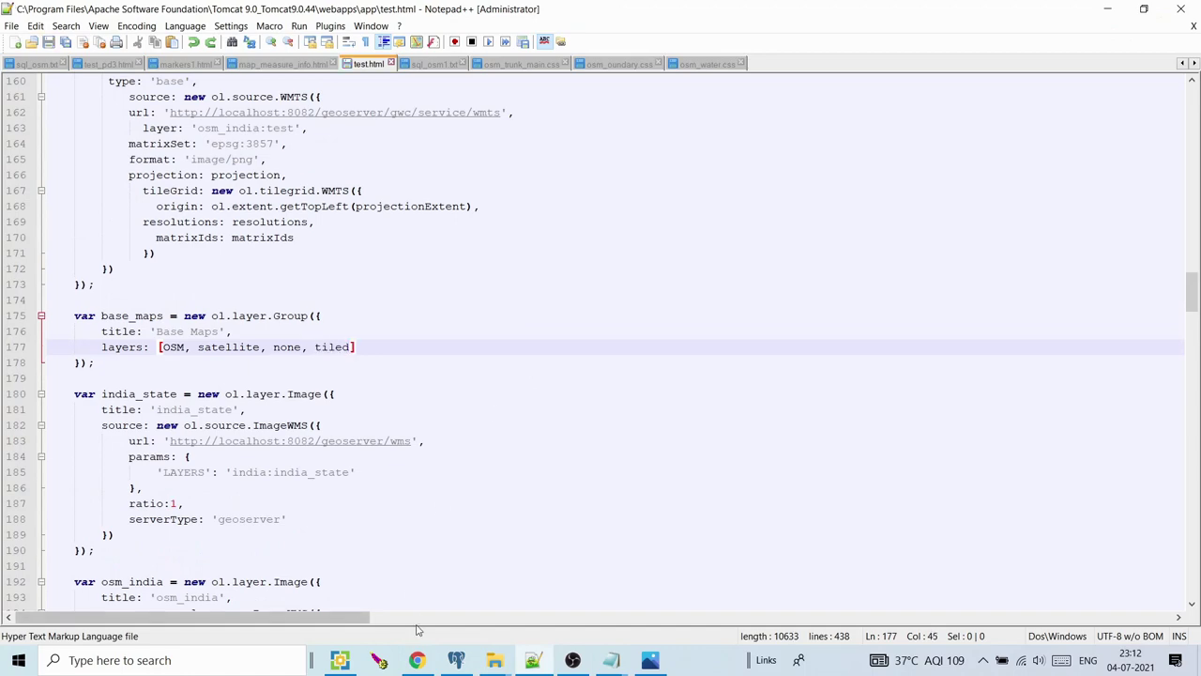
click(416, 660)
click(67, 40)
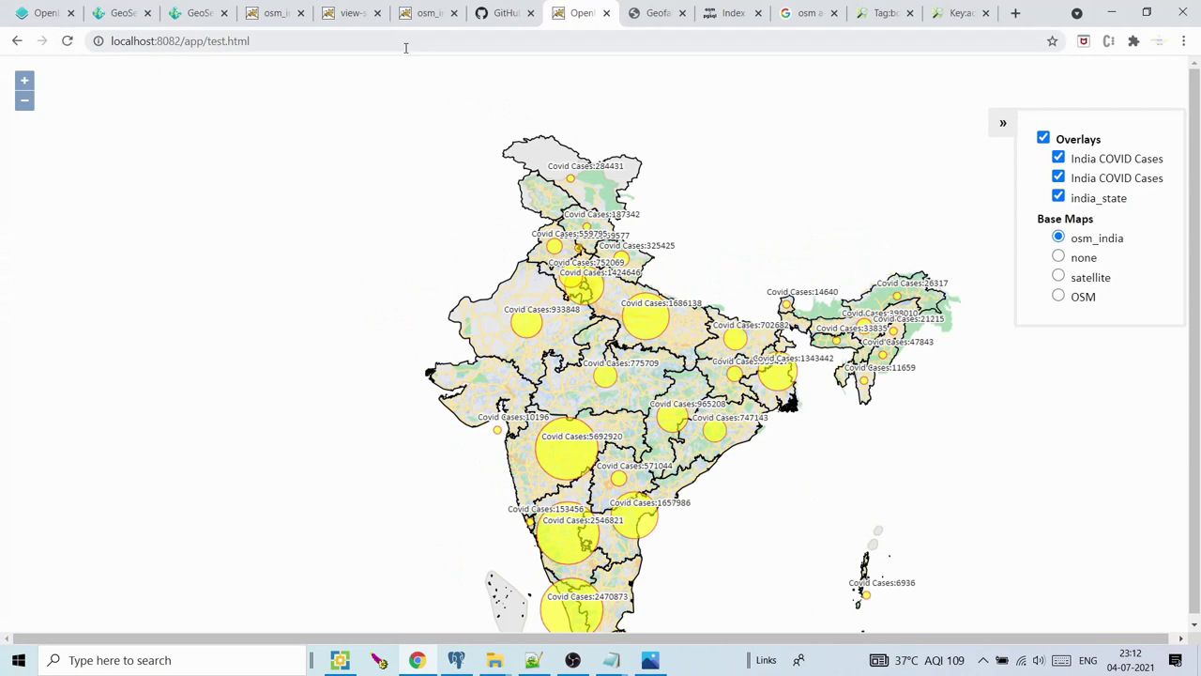
click(1042, 139)
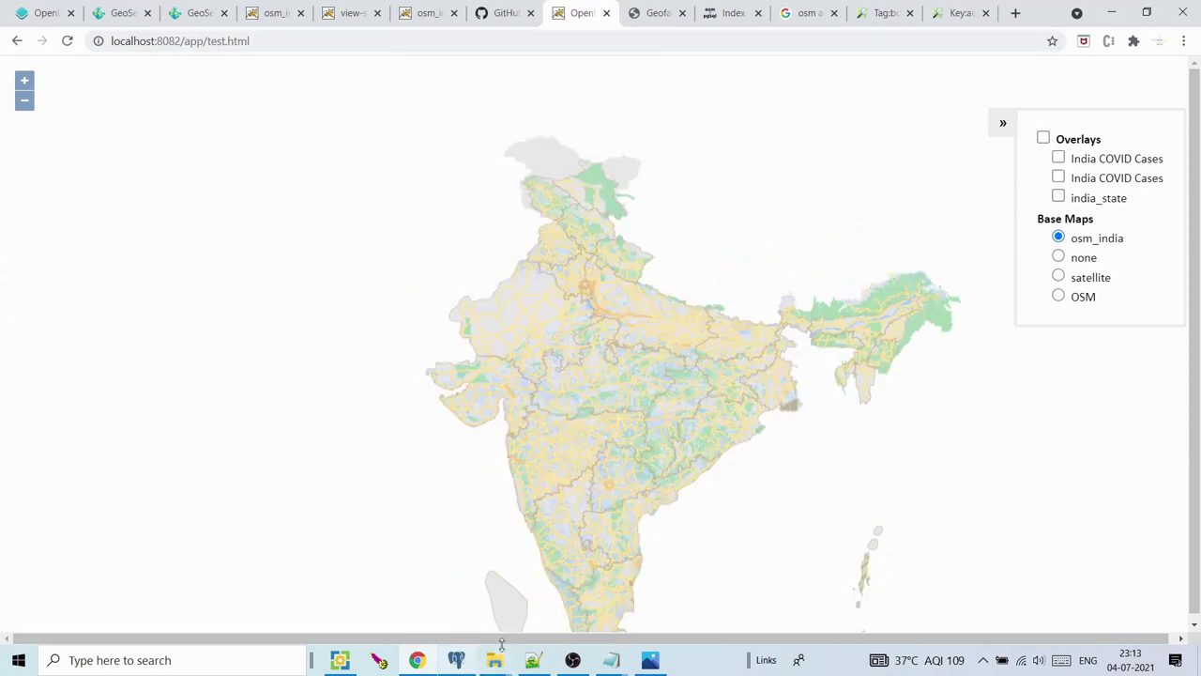
drag(611, 525, 544, 454)
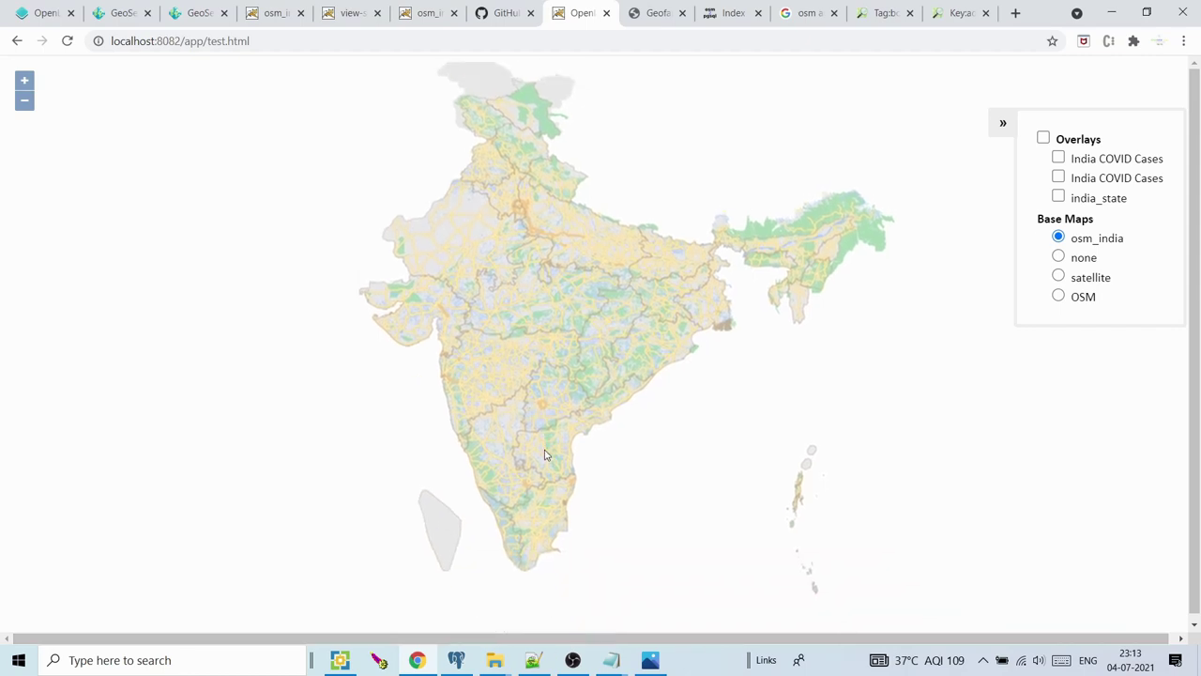
mouse_move(495, 660)
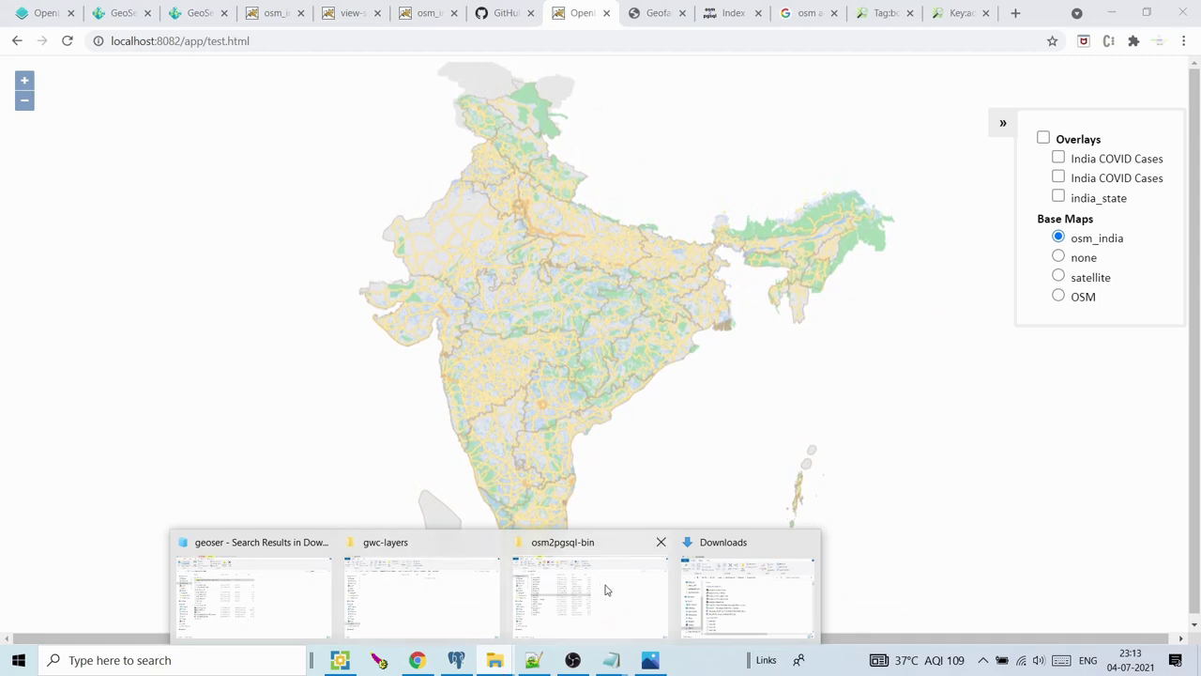
Navigate from gwc-layers up to Tomcat's webapps folder and open the empty base folder
mouse_move(494, 591)
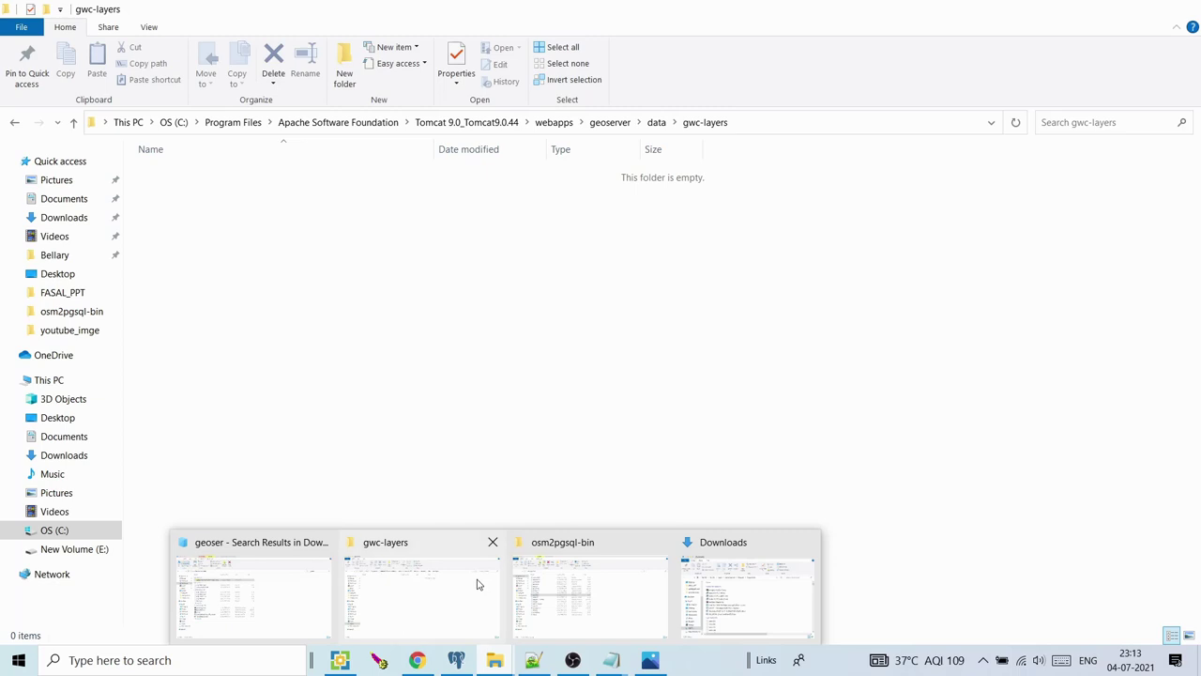
click(476, 585)
click(656, 121)
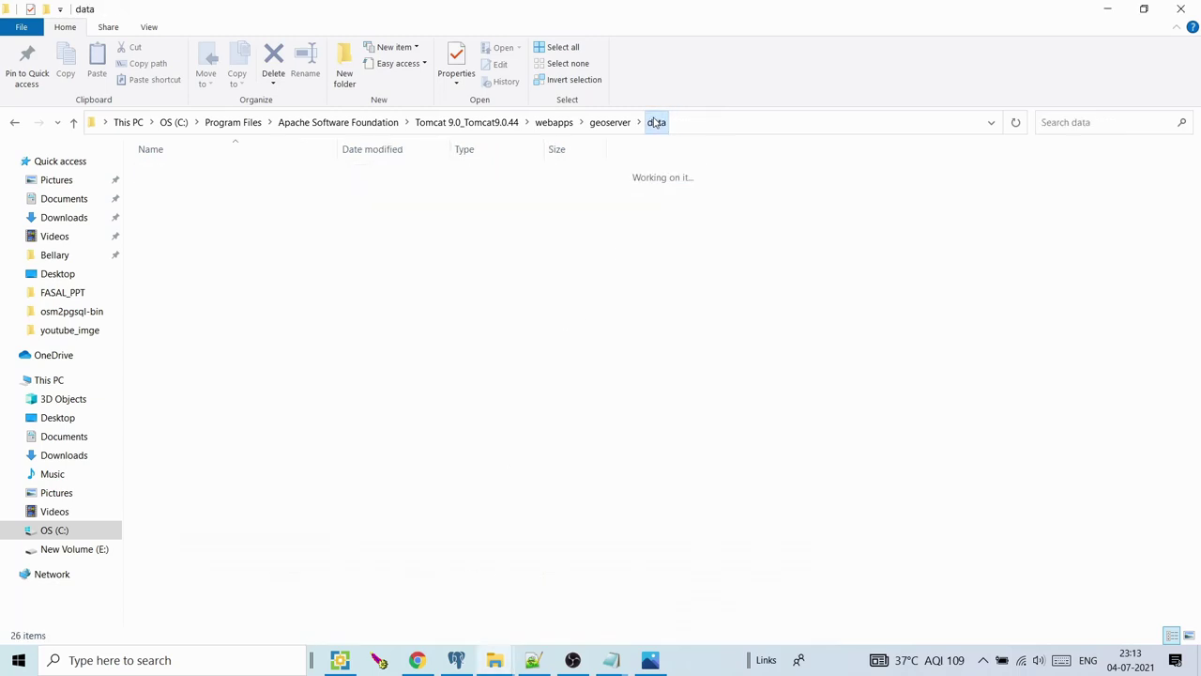
click(602, 125)
click(555, 123)
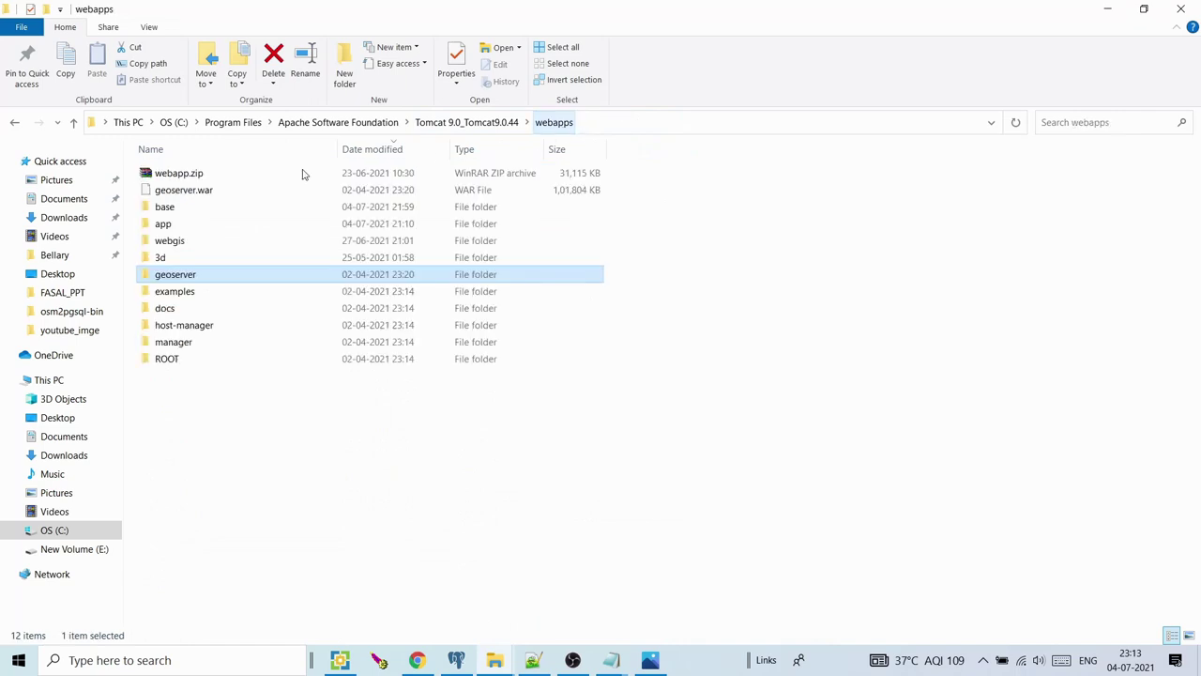
click(183, 210)
double_click(185, 214)
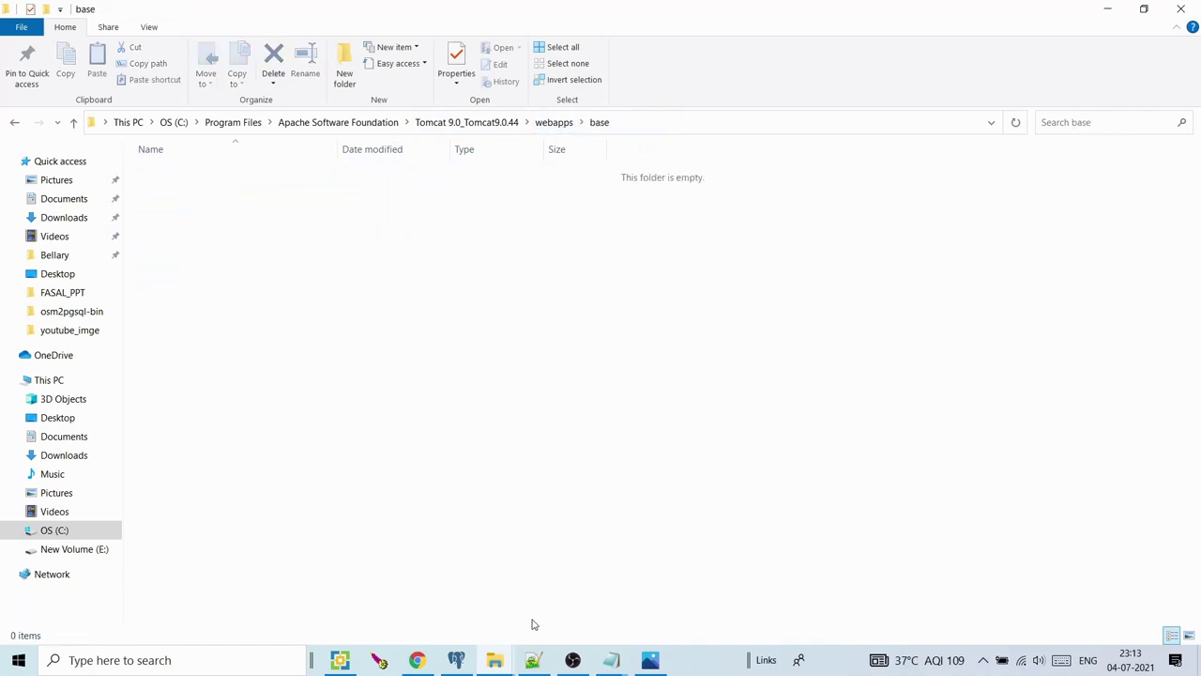
click(257, 666)
Launch Visual Studio Code and open webapps\base as the workspace folder
text(vs)
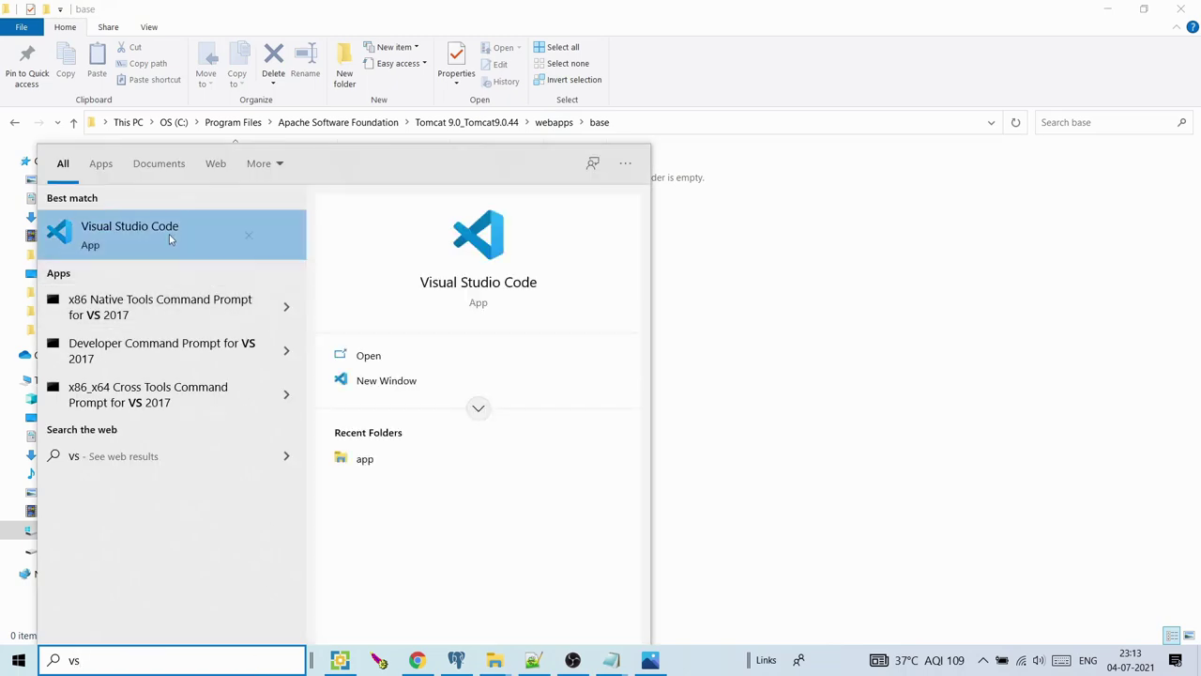
click(170, 239)
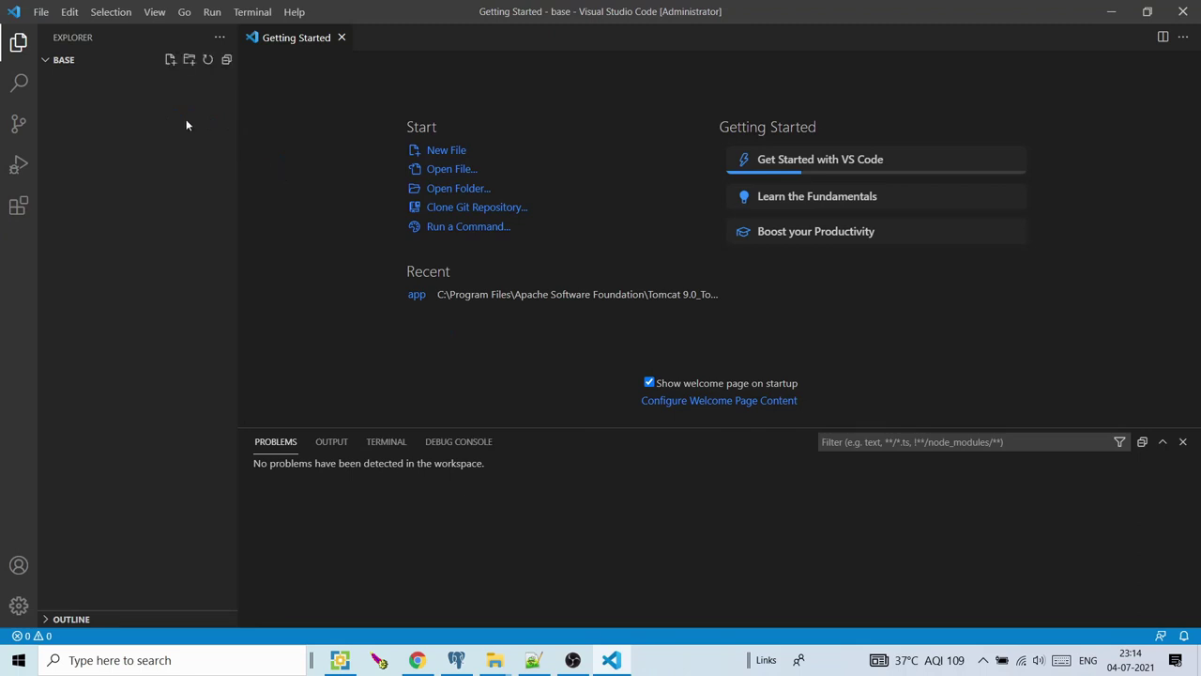
click(47, 62)
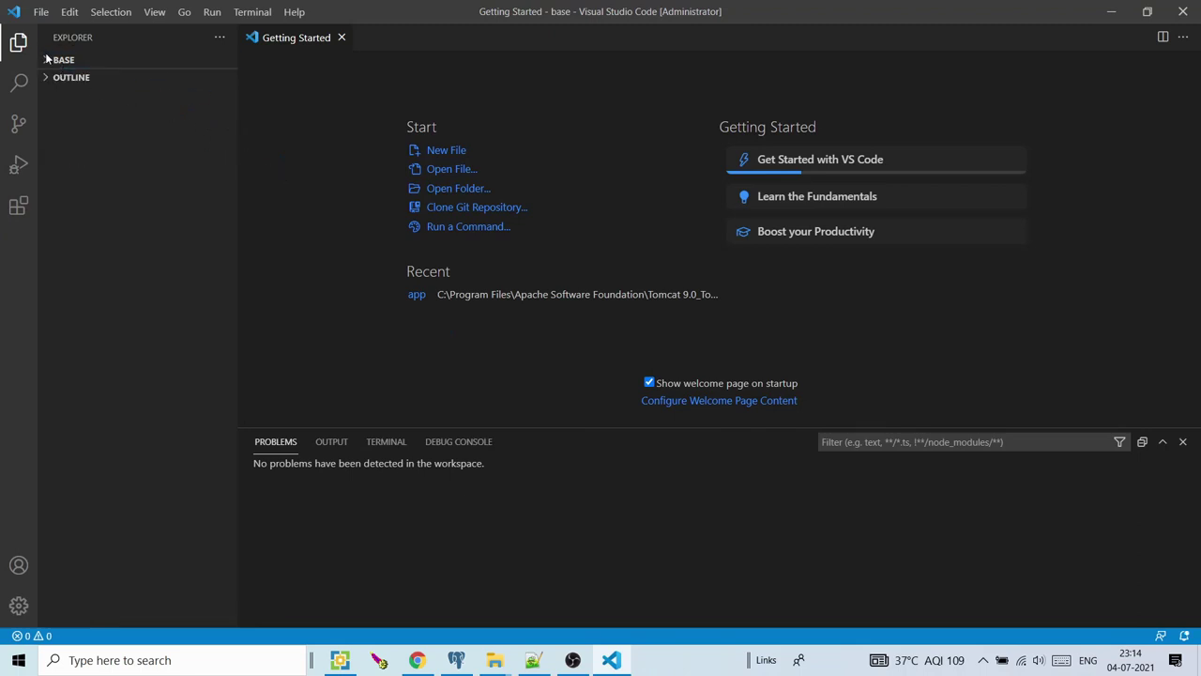
click(459, 203)
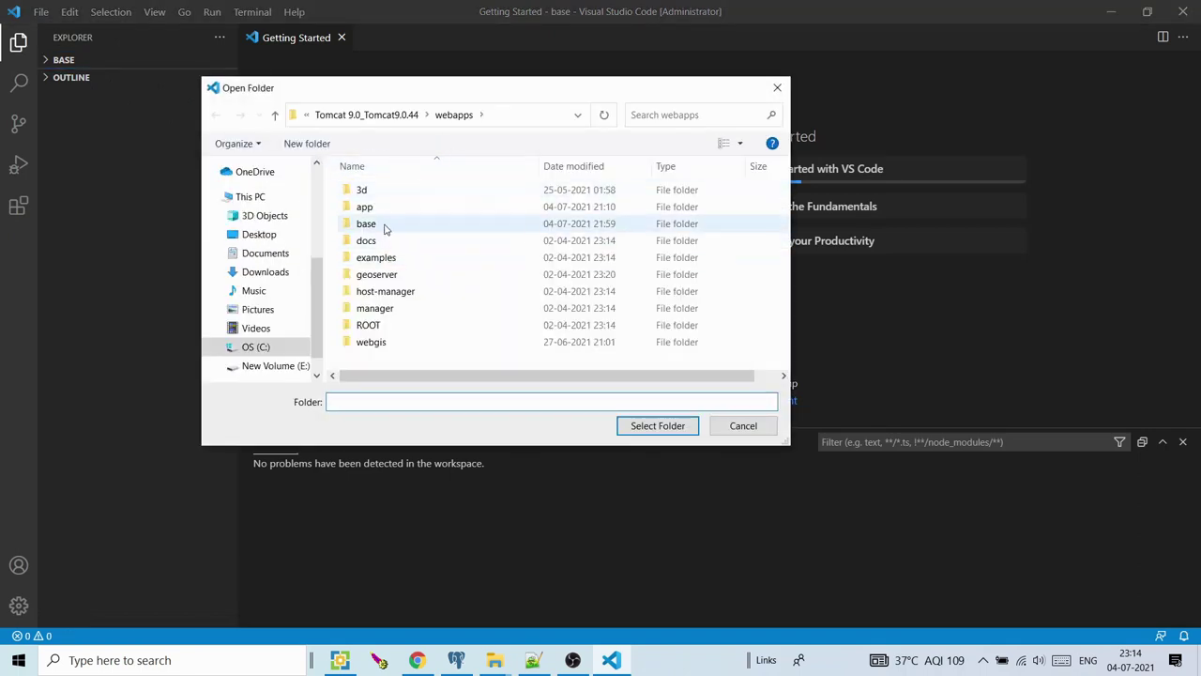
double_click(384, 225)
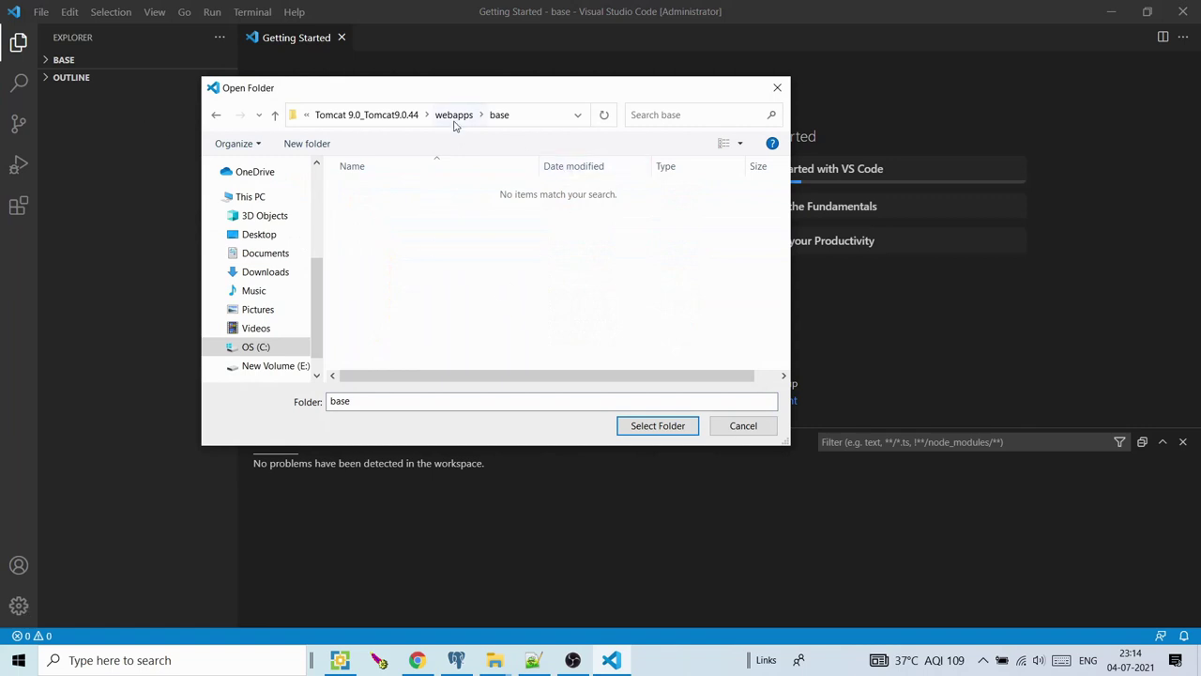
click(456, 115)
click(366, 226)
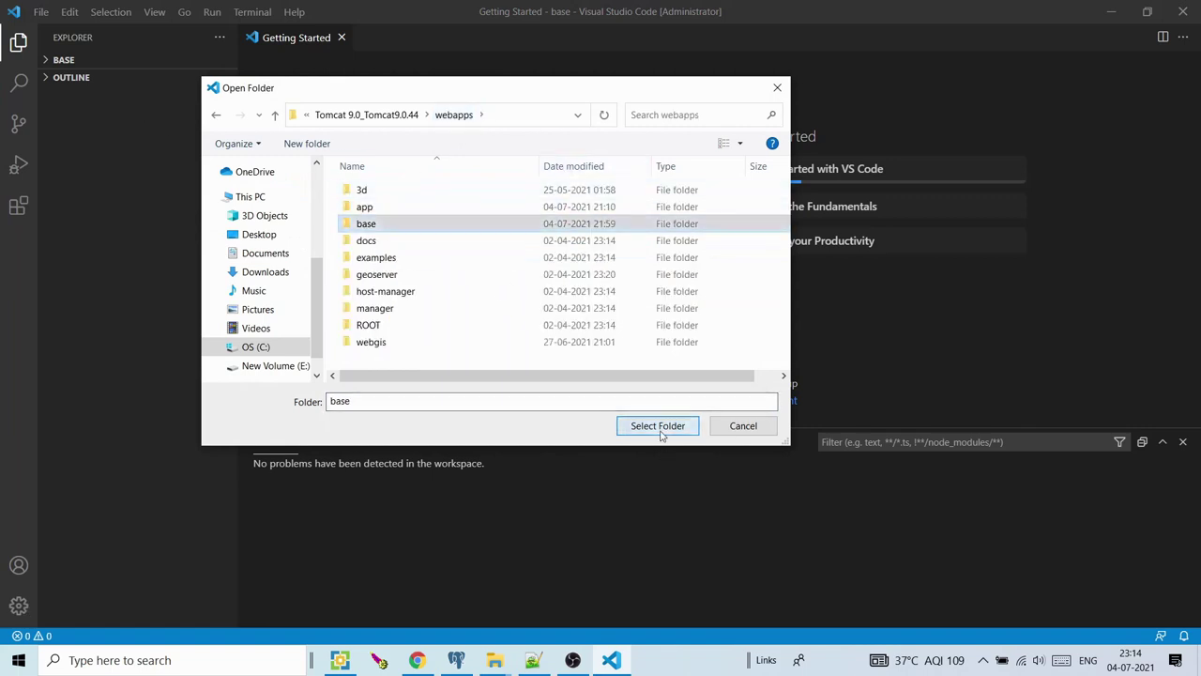
click(660, 427)
Create the empty files index.html, index.js and map.css in the base folder
click(48, 59)
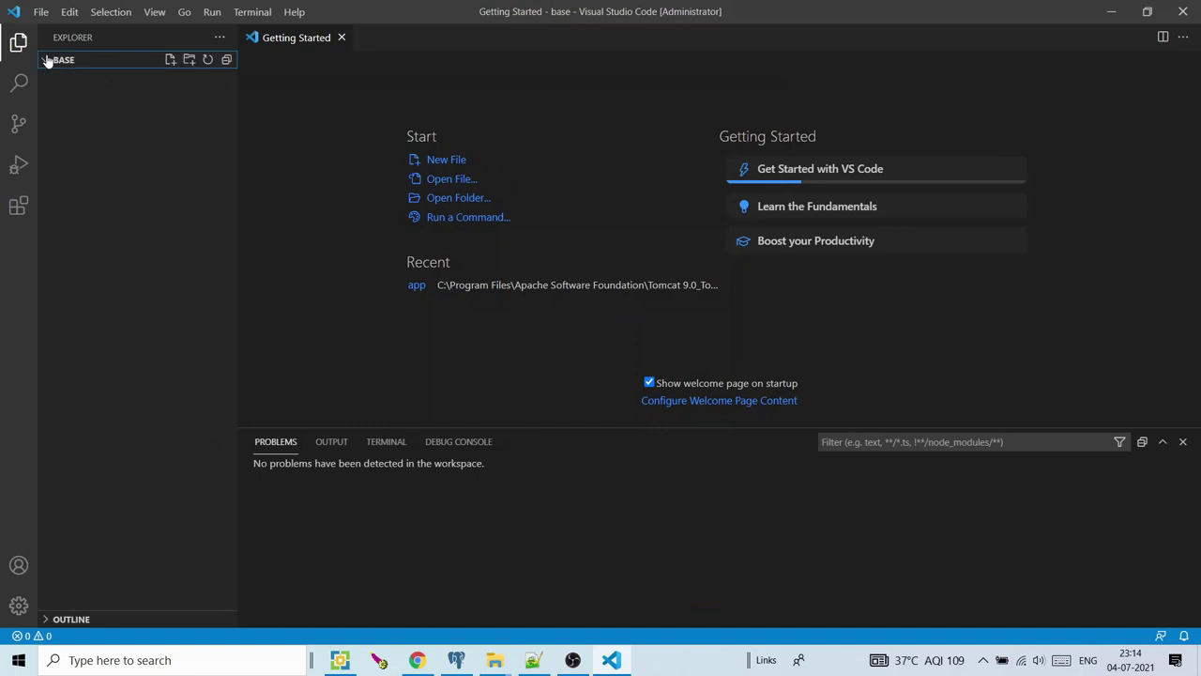
click(170, 62)
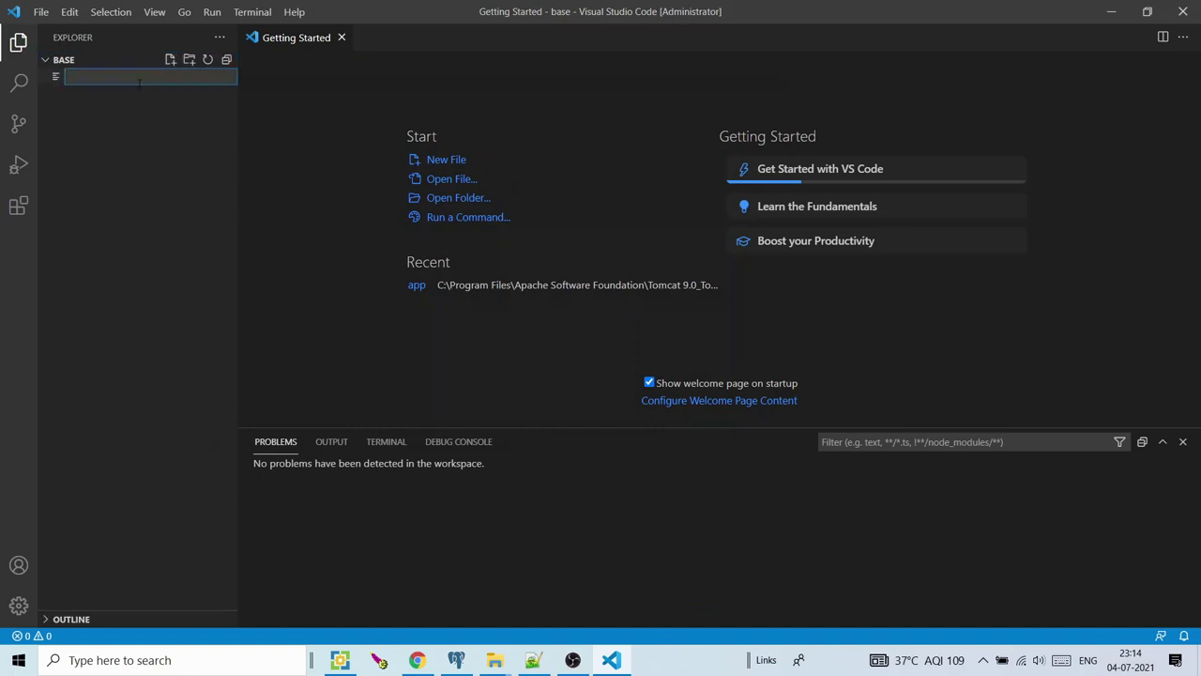
text(index.html)
click(172, 68)
click(150, 140)
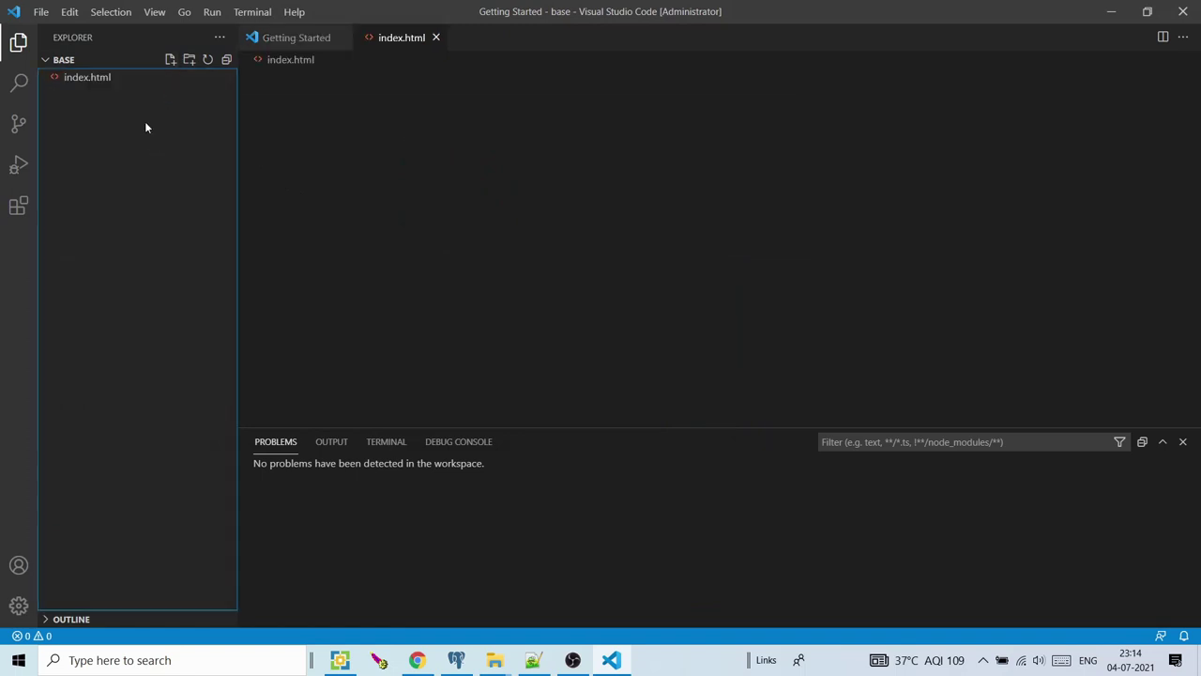
click(170, 59)
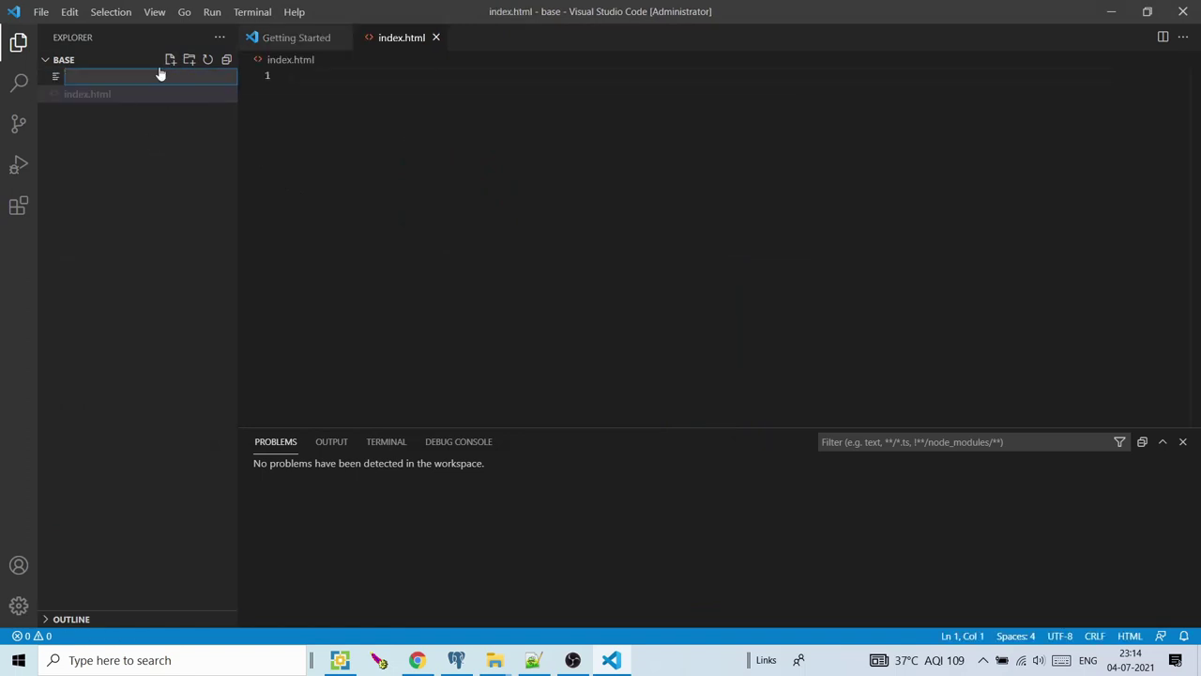
text(index.js)
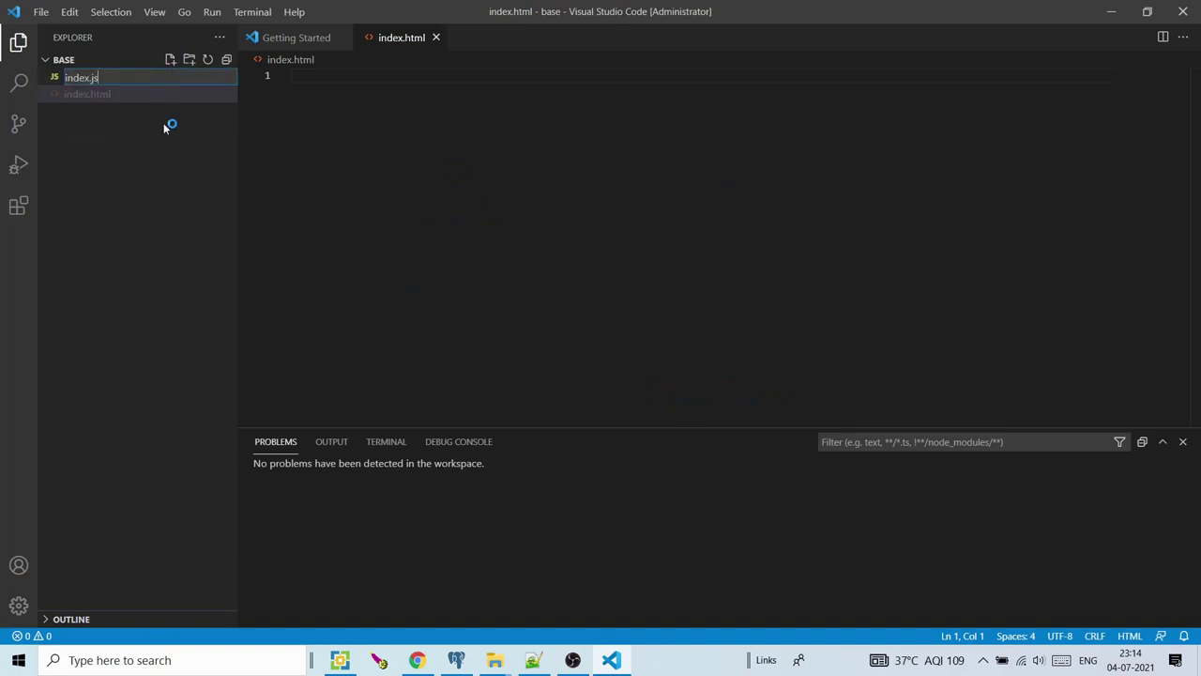
key(Return)
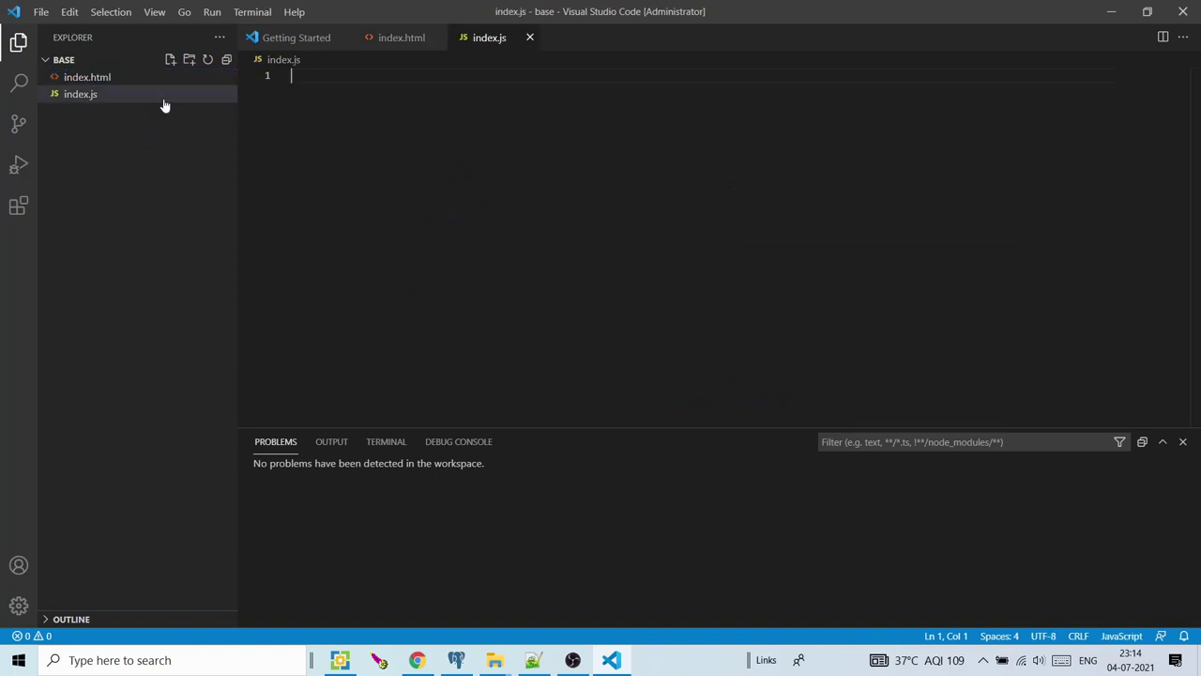
click(170, 61)
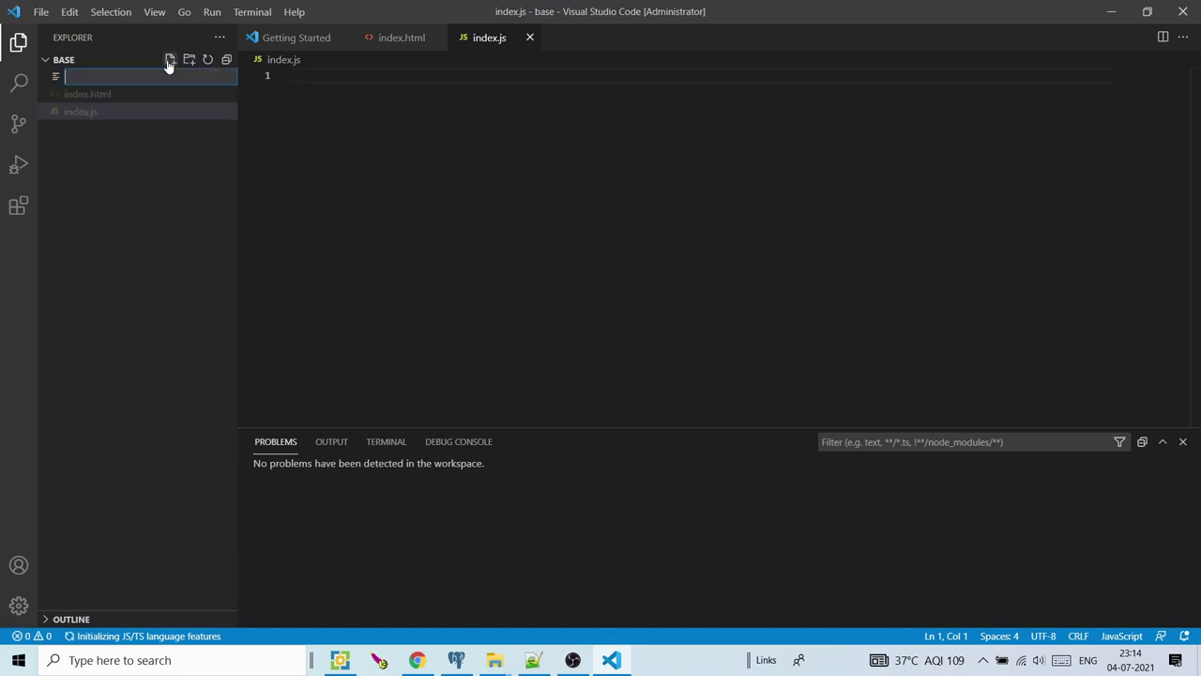
text(map.)
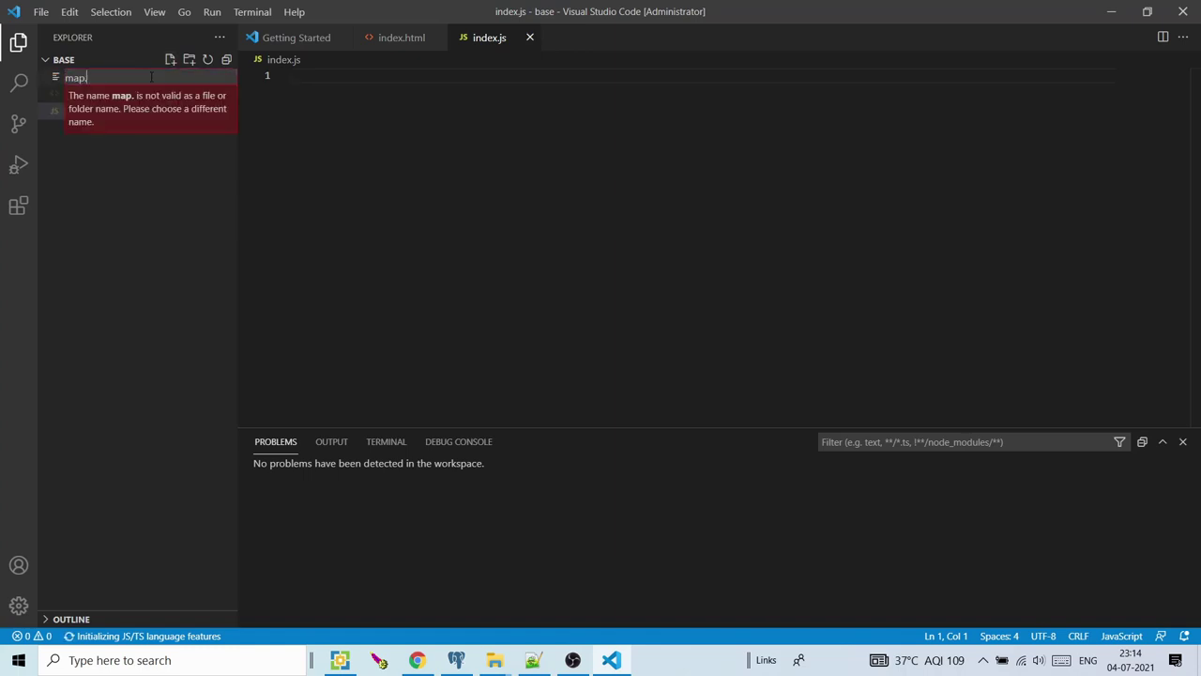
text(css)
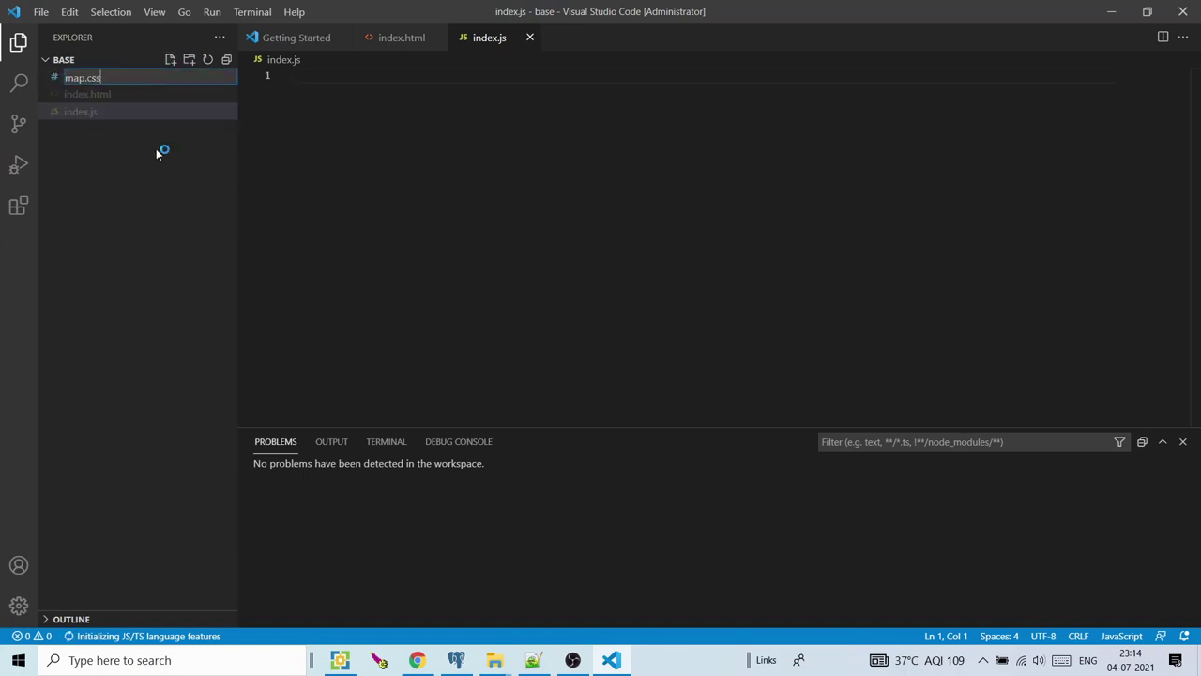
click(399, 37)
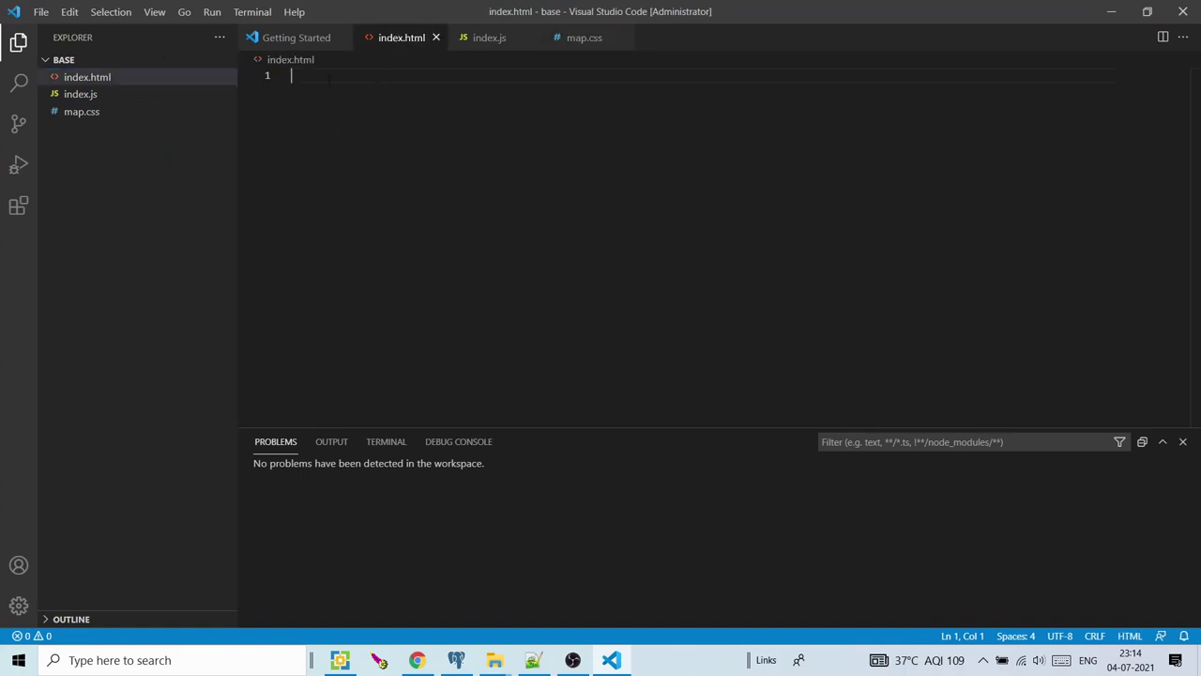
Insert the HTML5 boilerplate in index.html and set its title to Base_MAP_OSM
text(html:)
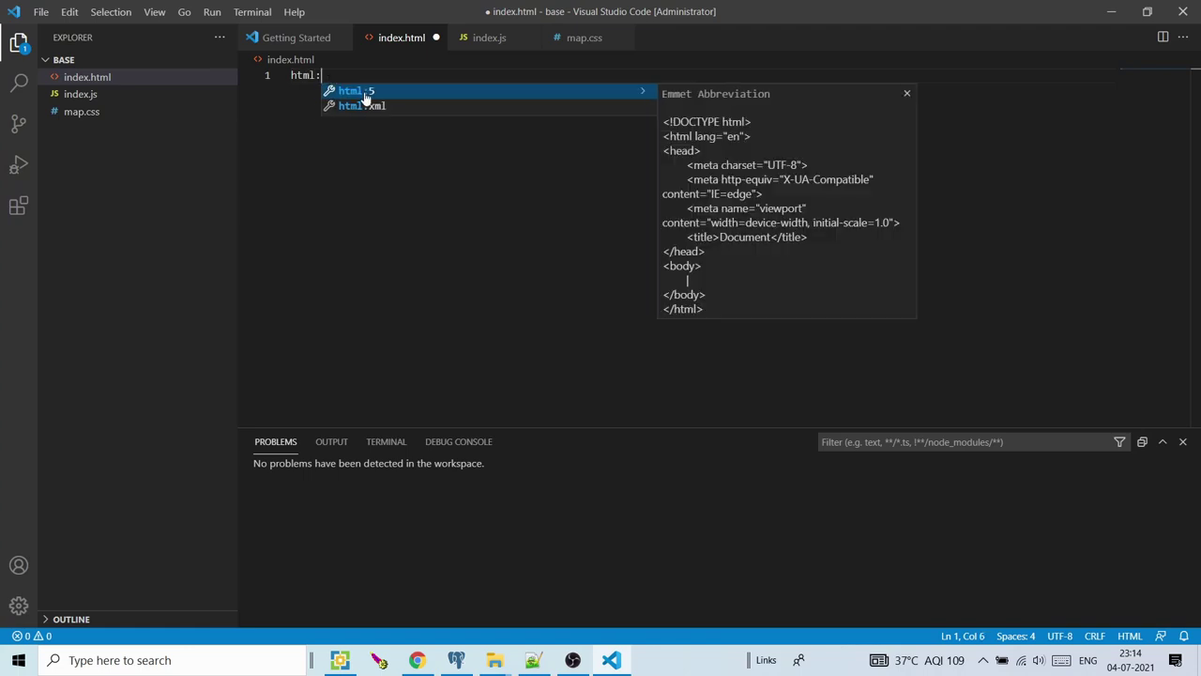
click(366, 92)
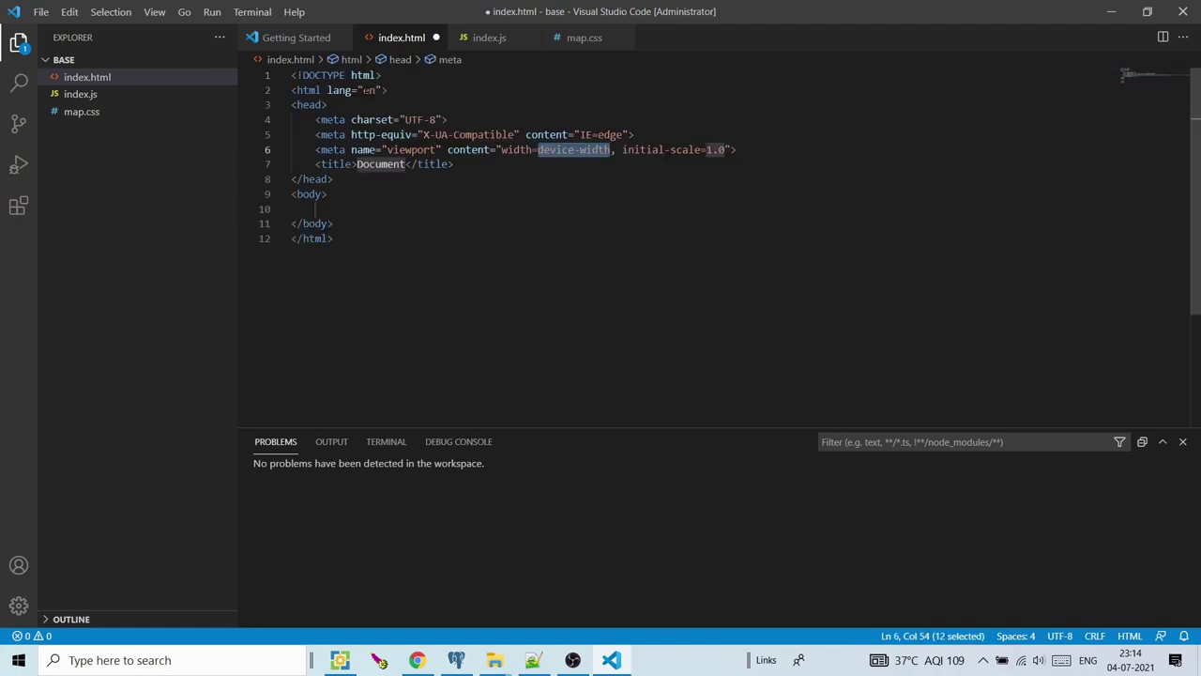
click(410, 195)
drag(405, 164, 361, 164)
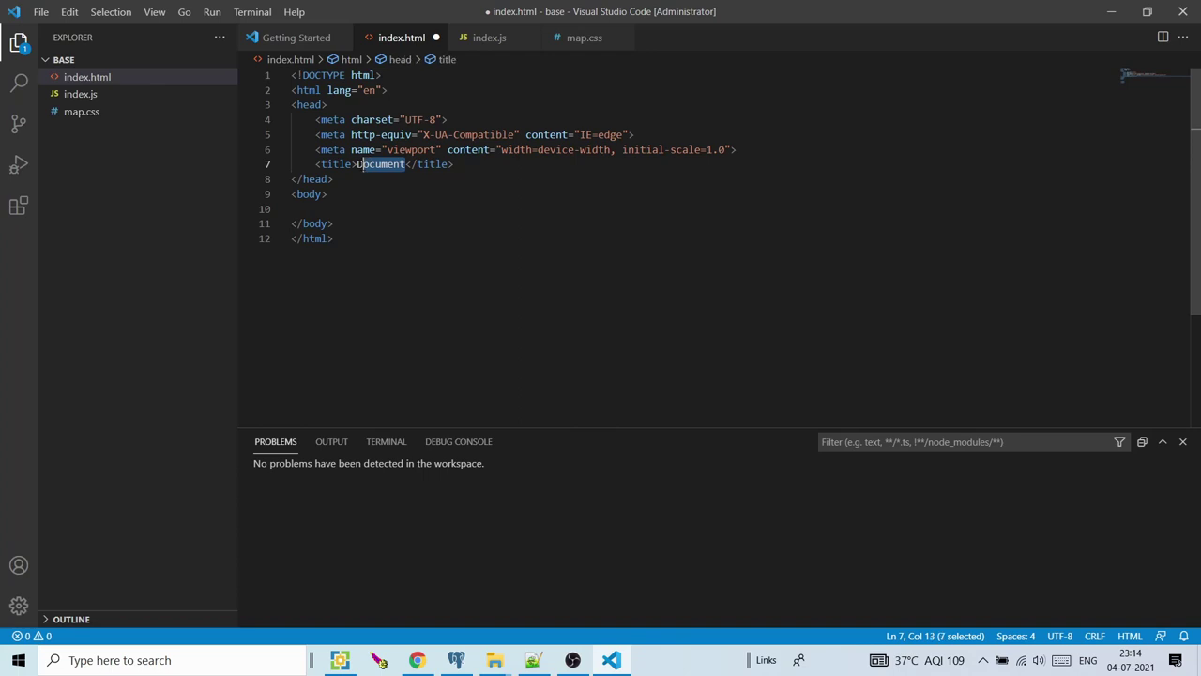
text(base_MA)
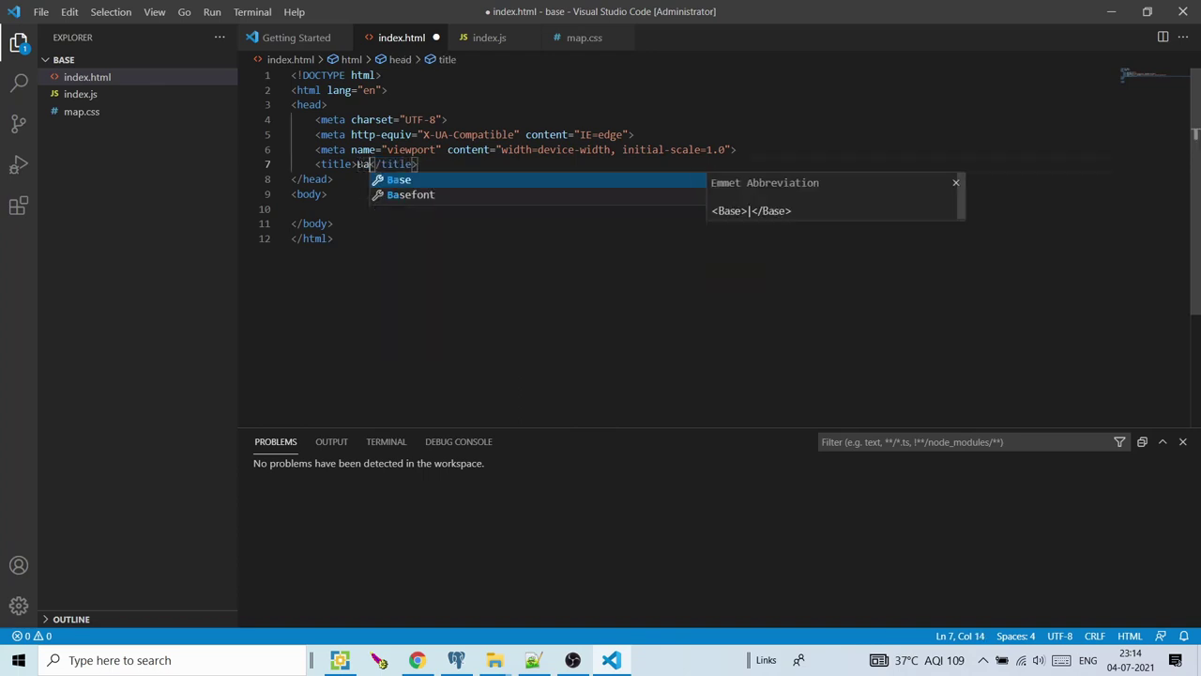
text(P)
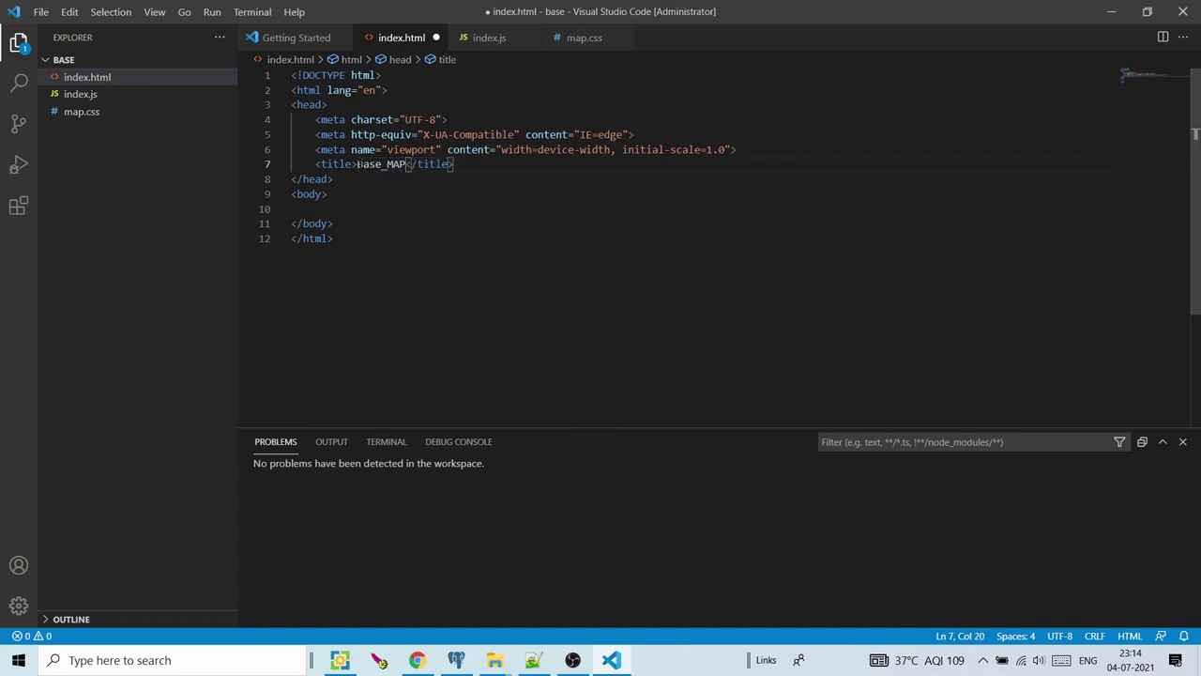
text(_OSM)
click(349, 178)
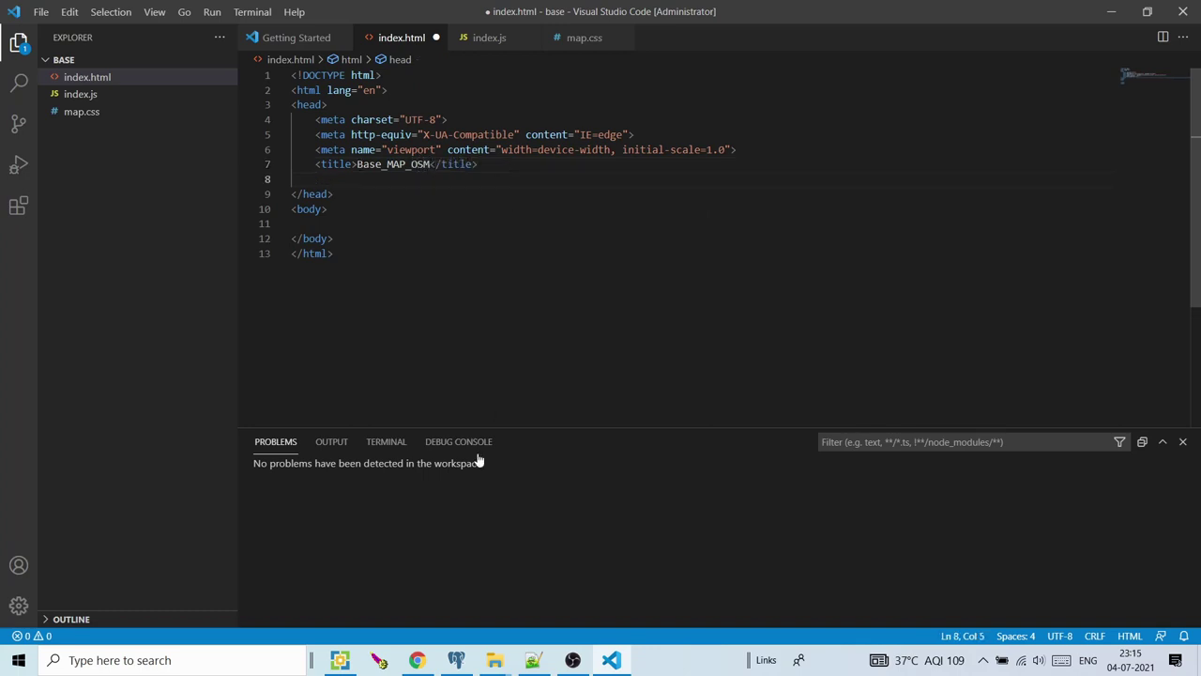
click(418, 660)
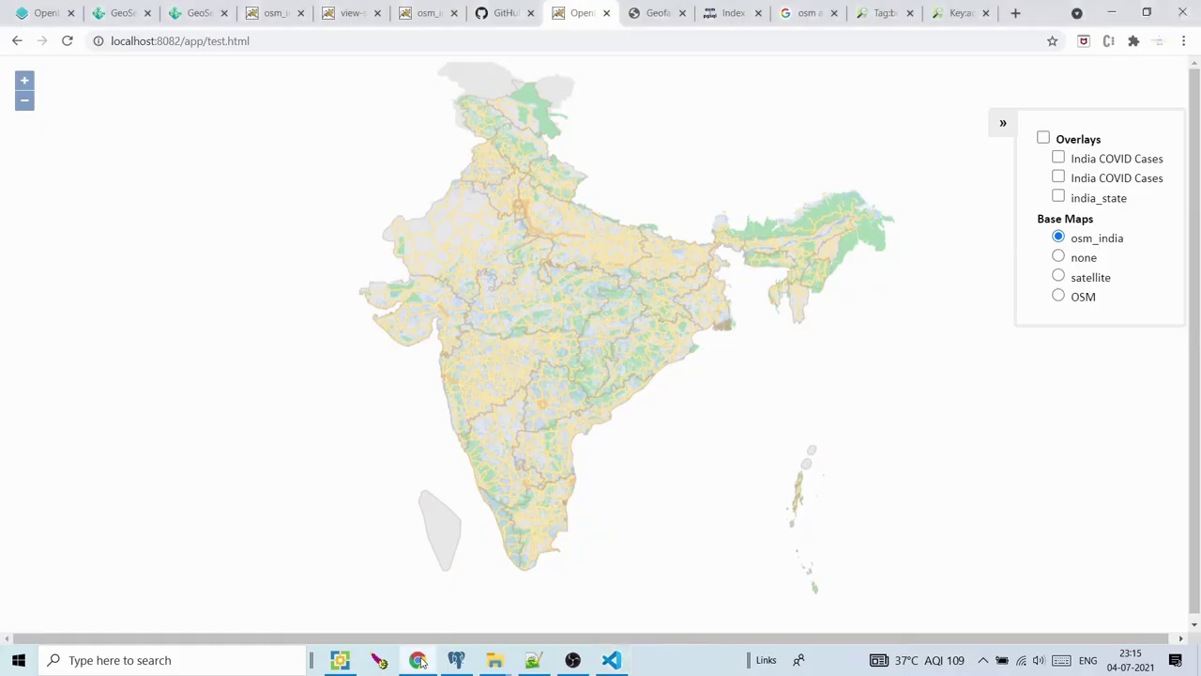
Browse the osm_india demo, test map, Geofabrik, osm2pgsql and admin-level reference tabs
click(268, 12)
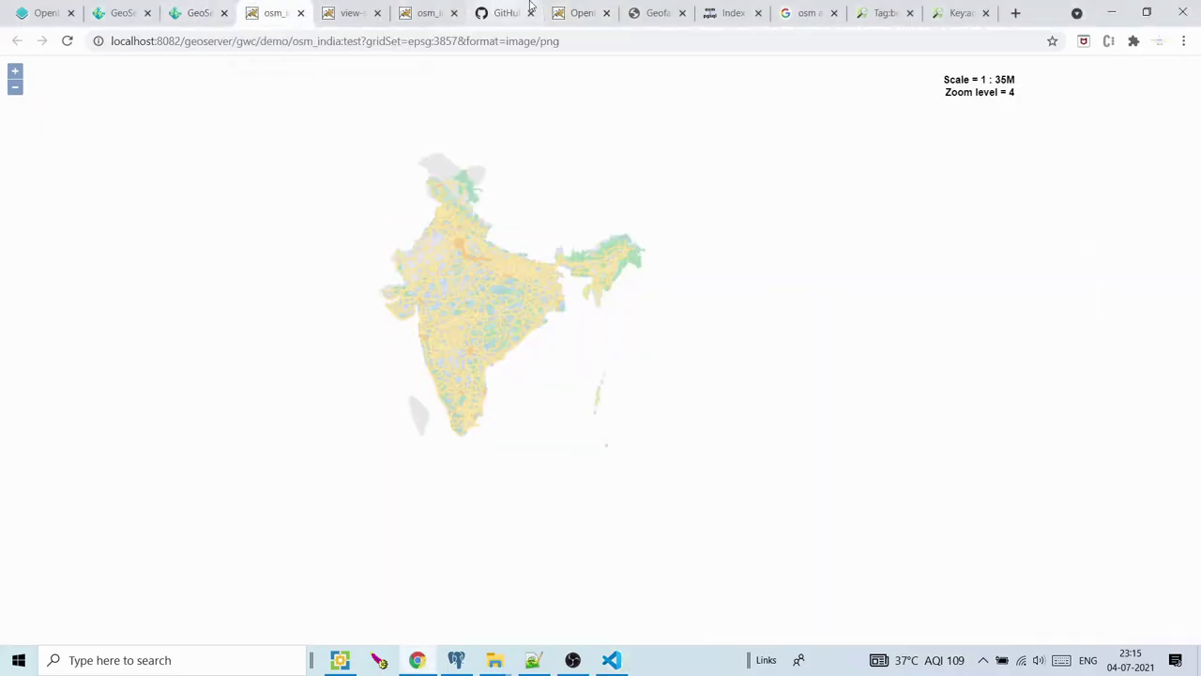
click(576, 10)
click(657, 10)
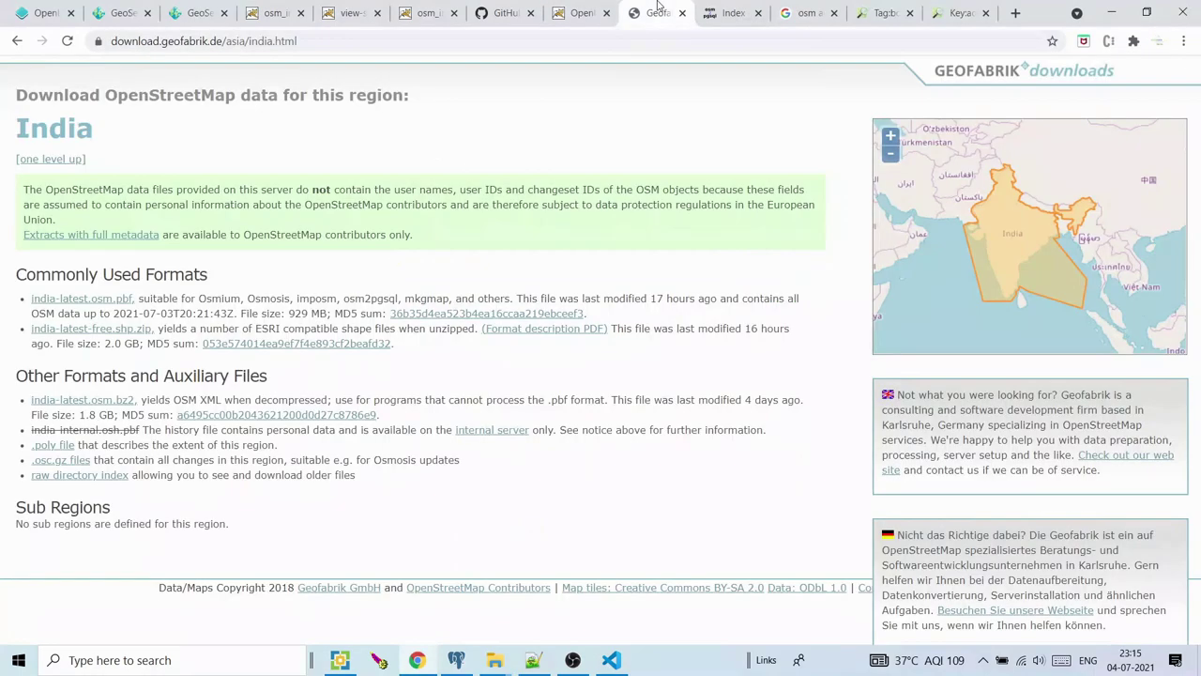
click(733, 13)
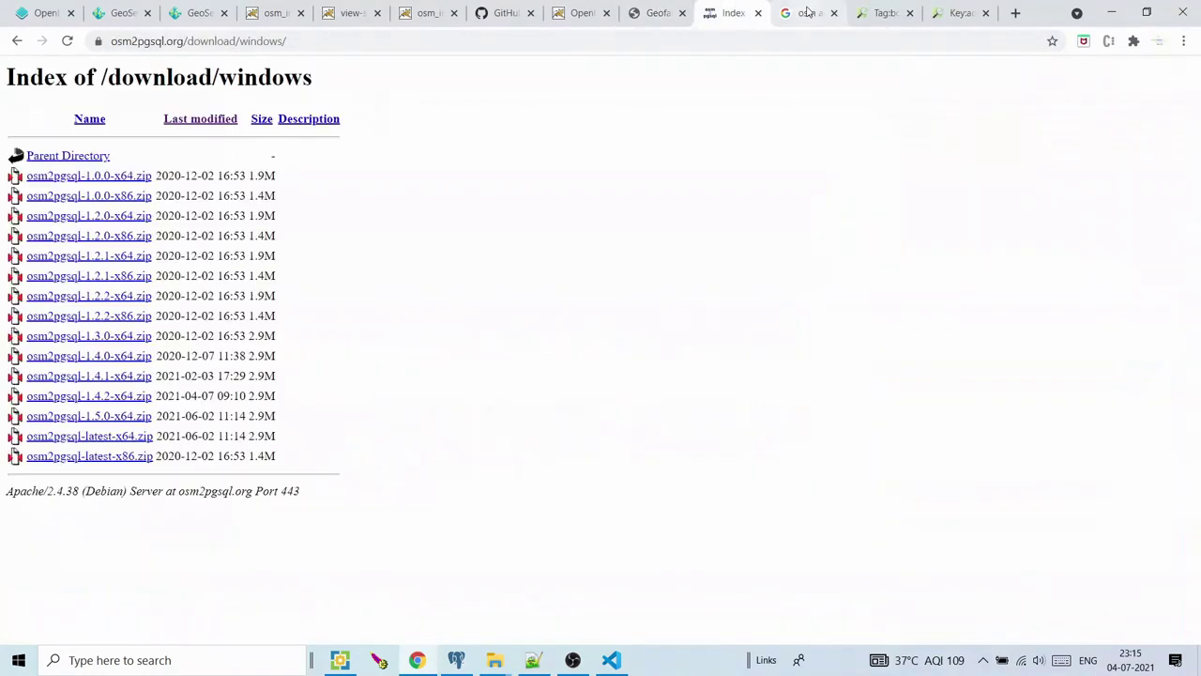
click(843, 11)
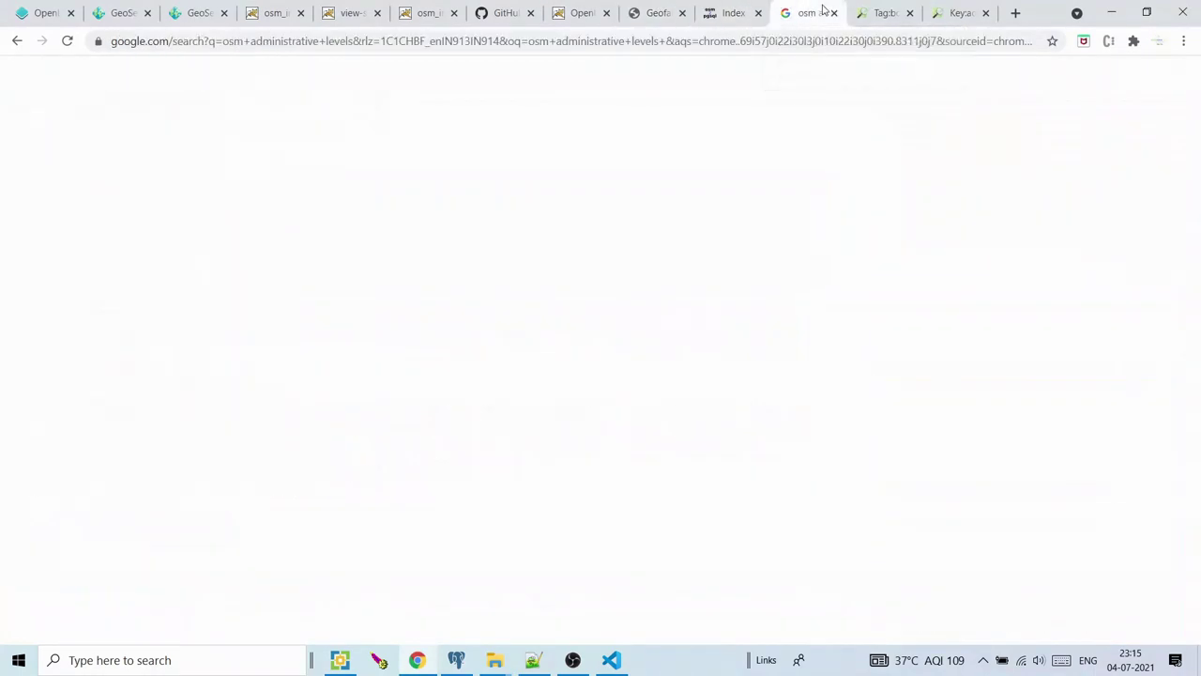
Strip the quickstart path to load the openlayers.org home page
click(394, 39)
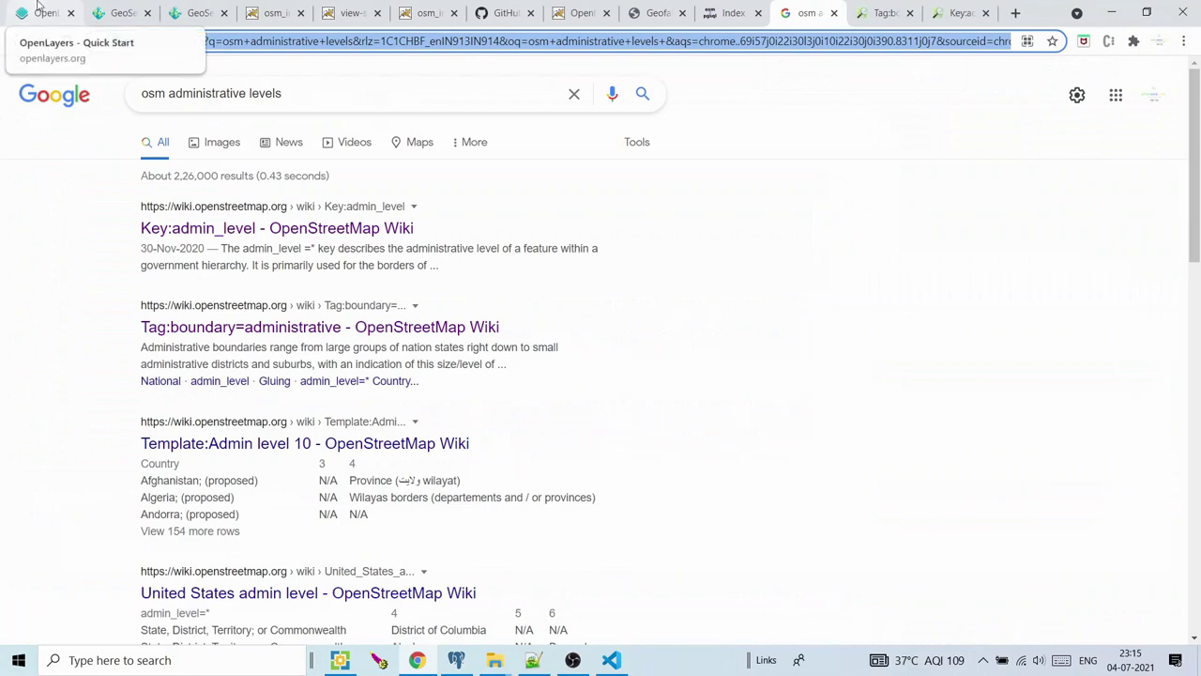
click(43, 12)
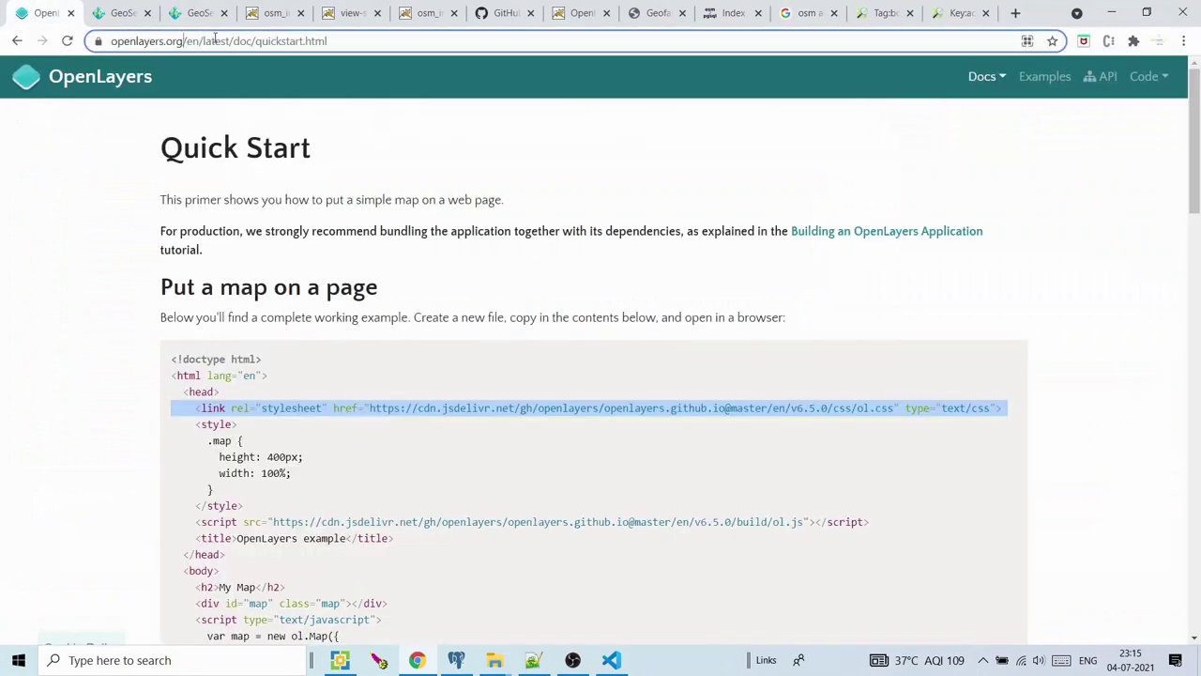
drag(227, 41, 375, 43)
key(BackSpace)
key(Return)
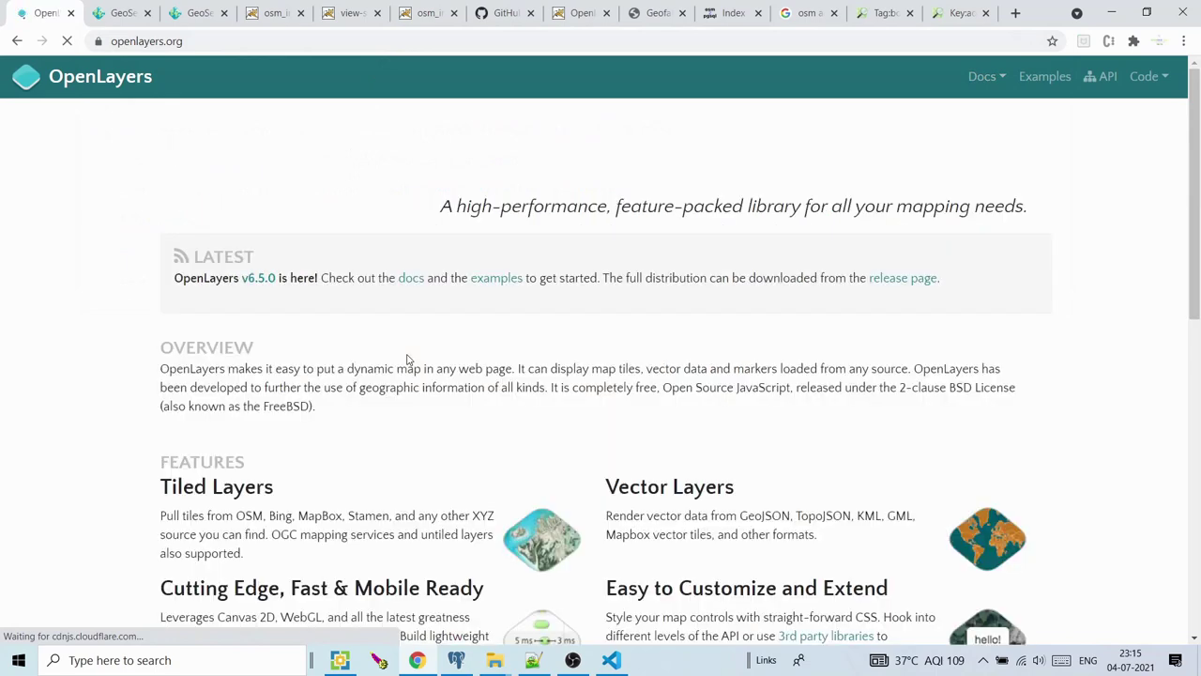
drag(1196, 199, 1197, 363)
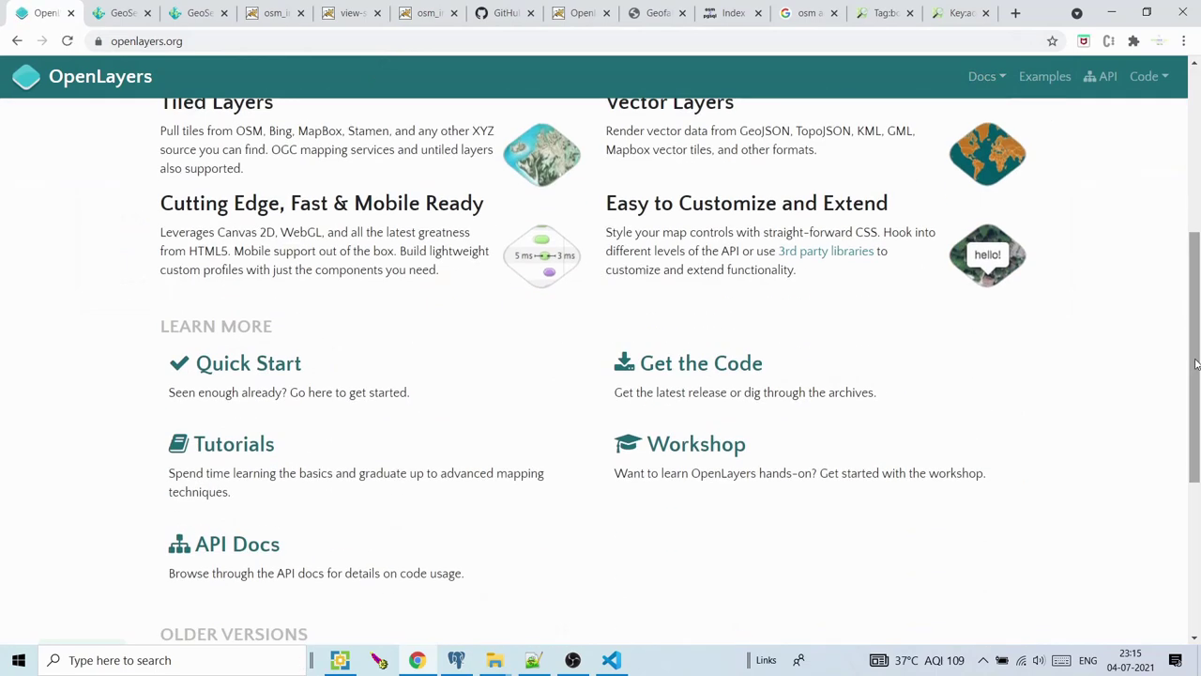
Copy the Quick Start's ol.css stylesheet link line into index.html's head
click(270, 377)
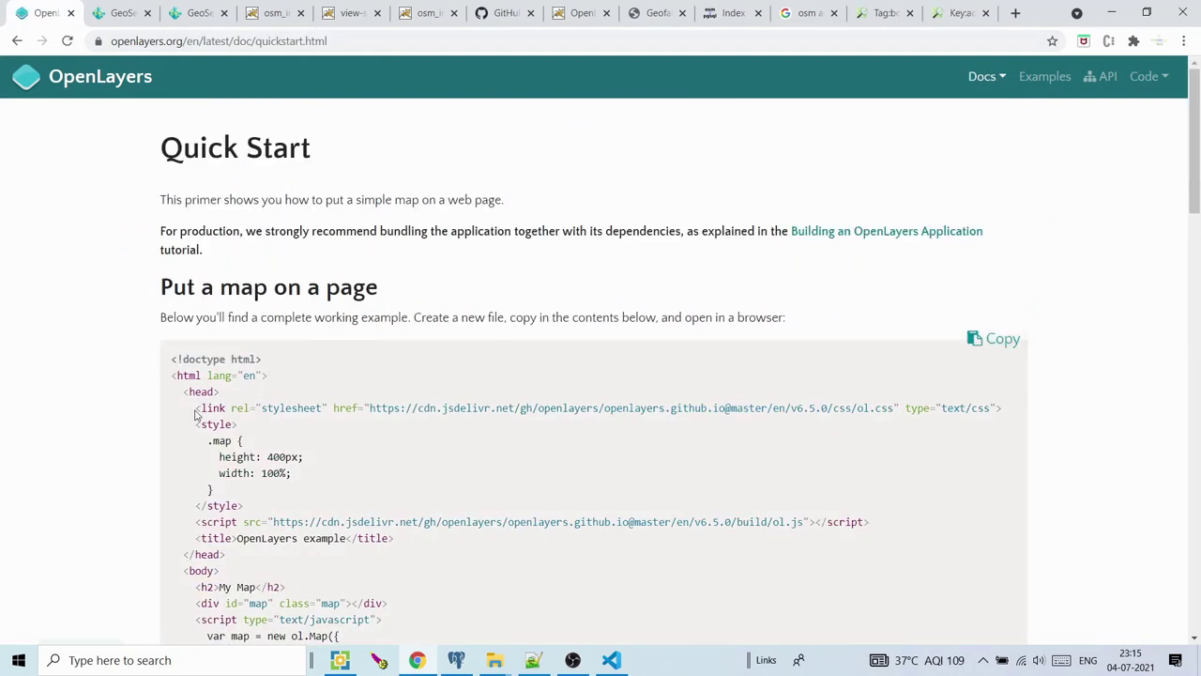
drag(195, 407, 818, 426)
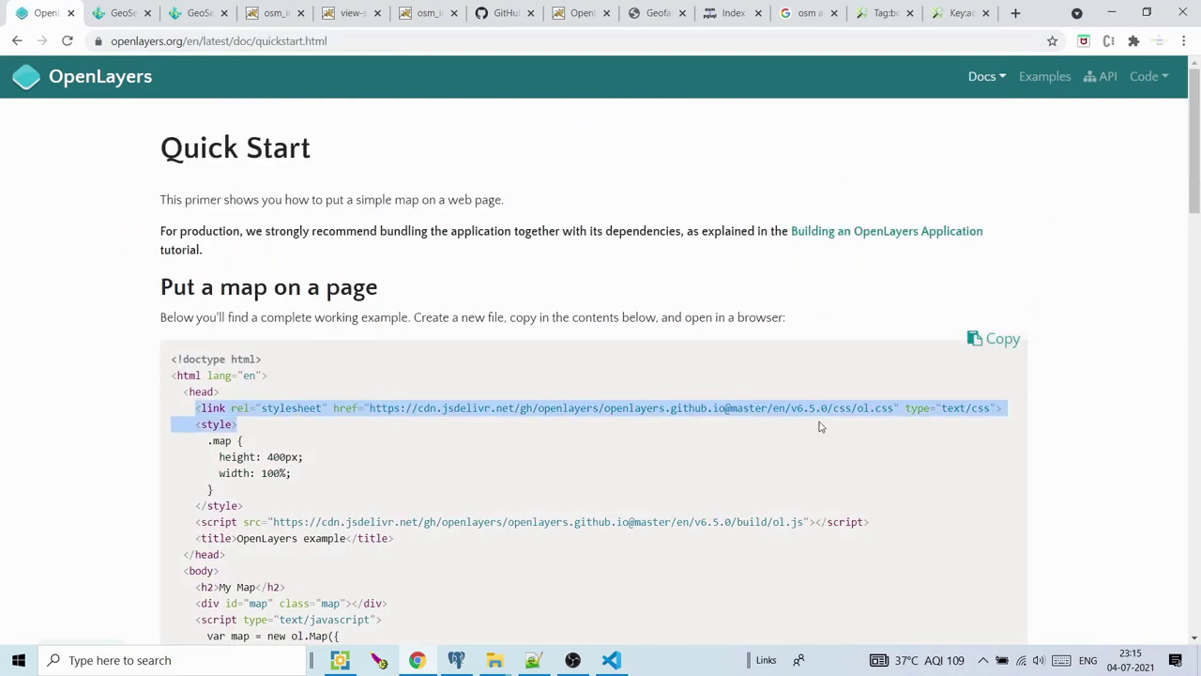
click(818, 427)
key(shift+Right)
key(shift+Right)
key(shift+Right)
key(shift+Right)
key(shift+Right)
key(shift+Right)
key(shift+Right)
key(shift+Right)
key(shift+Right)
key(shift+Right)
key(shift+Right)
key(shift+Right)
key(shift+Right)
key(shift+Right)
key(shift+Right)
key(shift+Right)
key(shift+Right)
key(shift+Right)
key(shift+Right)
key(shift+Right)
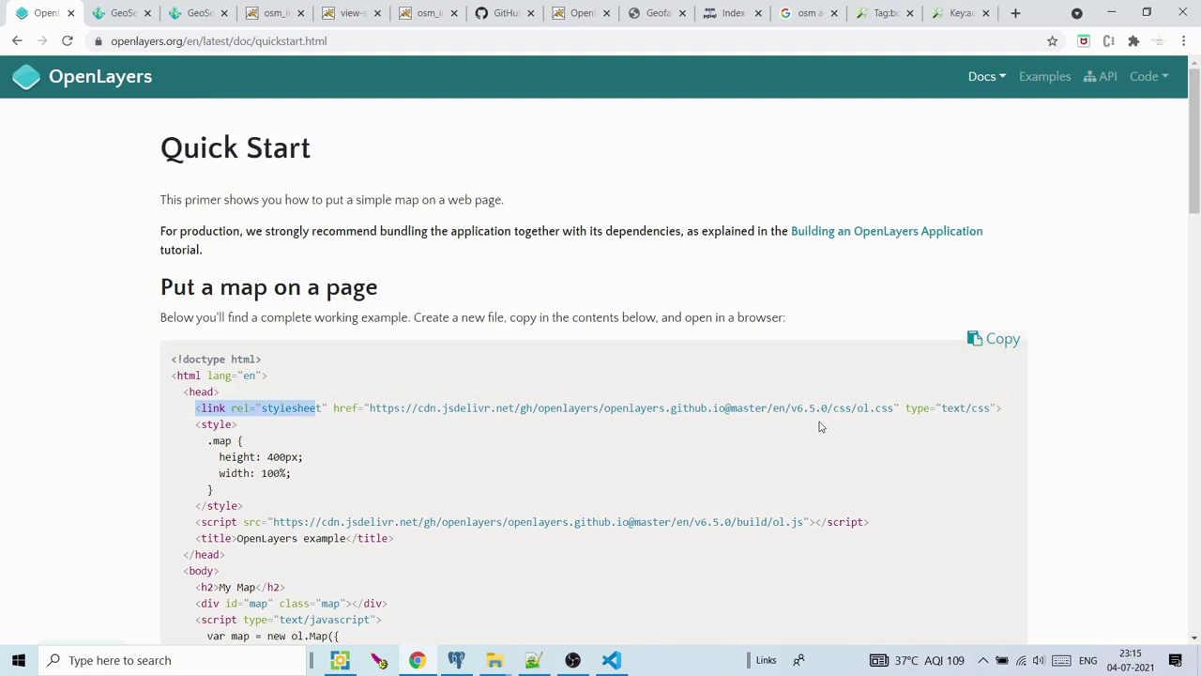
key(shift+Right)
key(shift+Right)
key(shift+Right)
key(shift+Right)
key(shift+Right)
key(shift+Right)
key(shift+Right)
key(shift+Right)
key(shift+Right)
key(shift+Right)
key(shift+Right)
key(shift+Right)
key(shift+Right)
key(shift+Right)
key(shift+Right)
key(shift+Right)
key(shift+Right)
key(shift+Right)
key(shift+Right)
key(shift+Right)
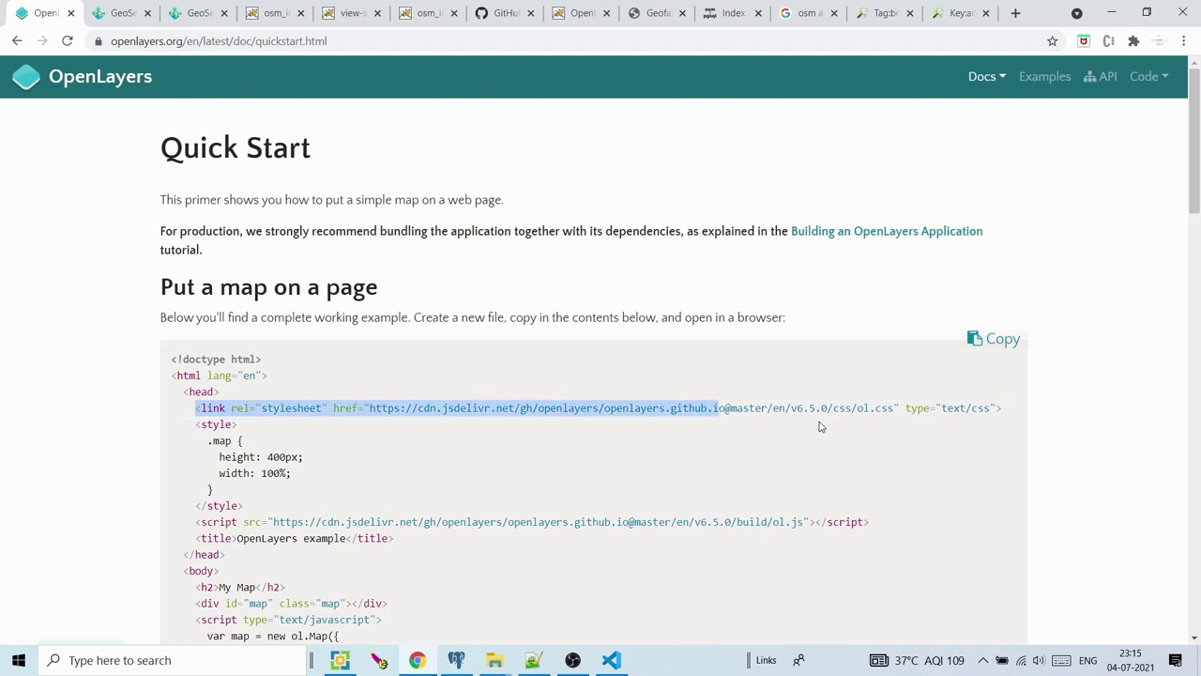
key(shift+Right)
key(shift+Right)
key(shift+Right)
key(shift+Right)
key(shift+Right)
key(shift+Right)
key(shift+Right)
key(shift+Right)
key(shift+Right)
key(shift+Right)
key(shift+Right)
key(shift+Right)
key(shift+Right)
key(shift+Right)
key(shift+Right)
key(shift+Right)
key(ctrl+c)
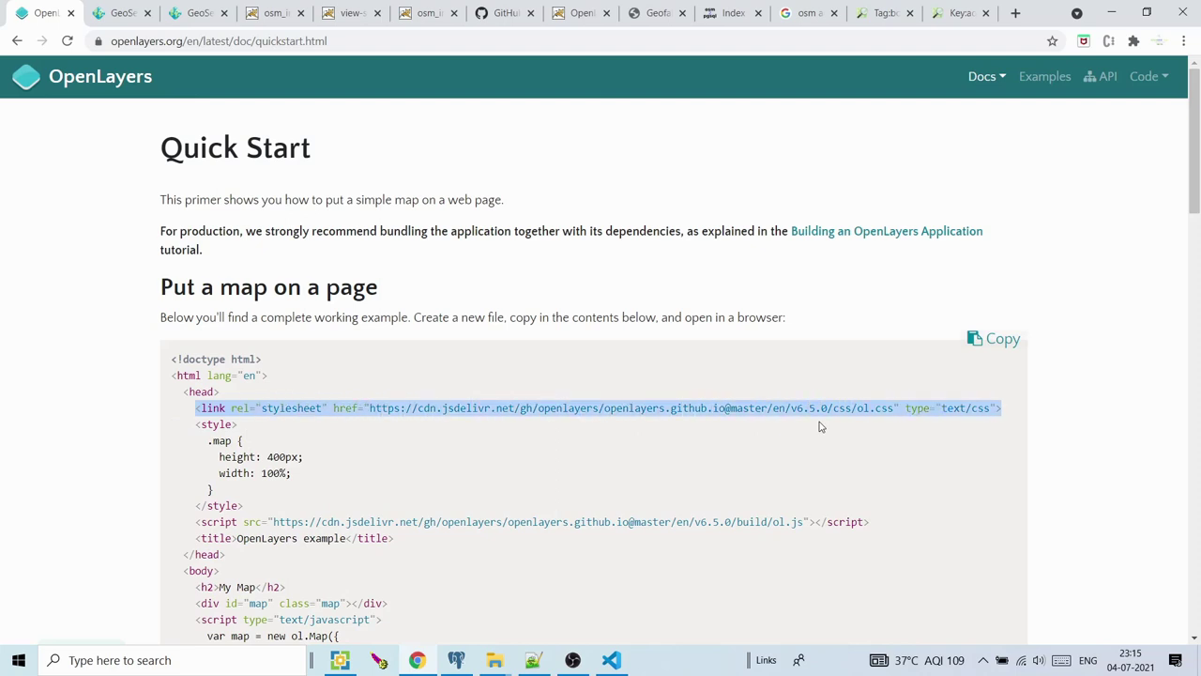
click(610, 660)
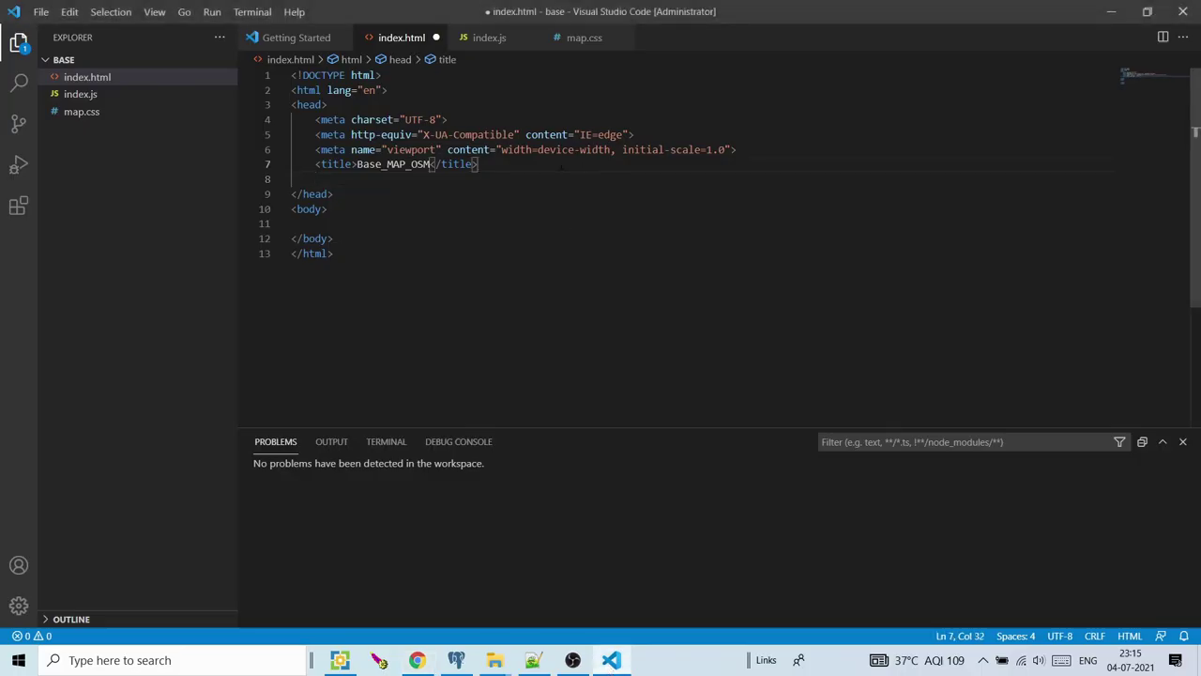
key(Return)
key(Up)
key(ctrl+v)
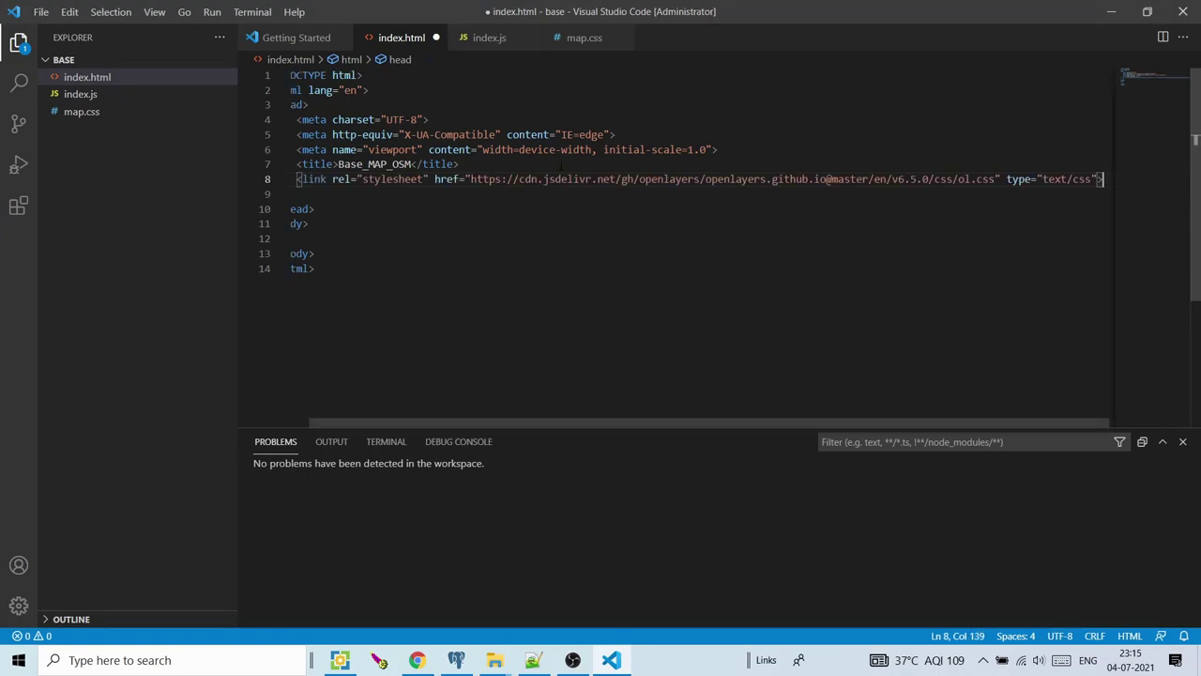
Copy the ol.js script tag into index.html's head below the stylesheet link
click(610, 662)
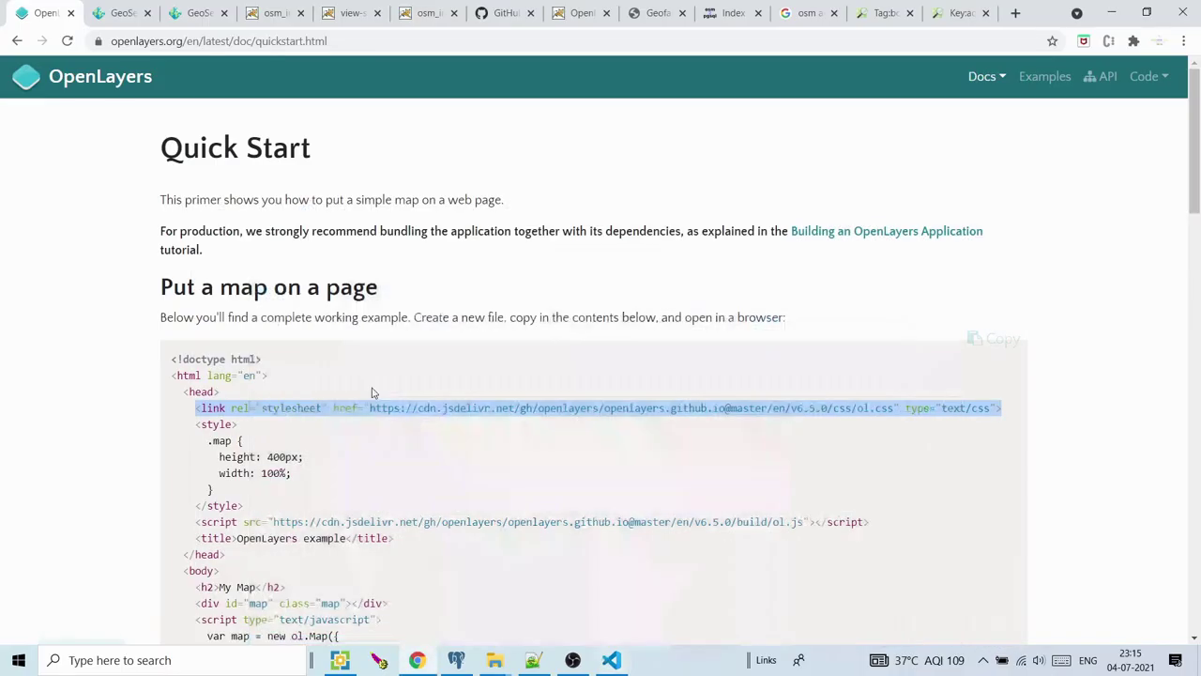
drag(196, 521, 598, 521)
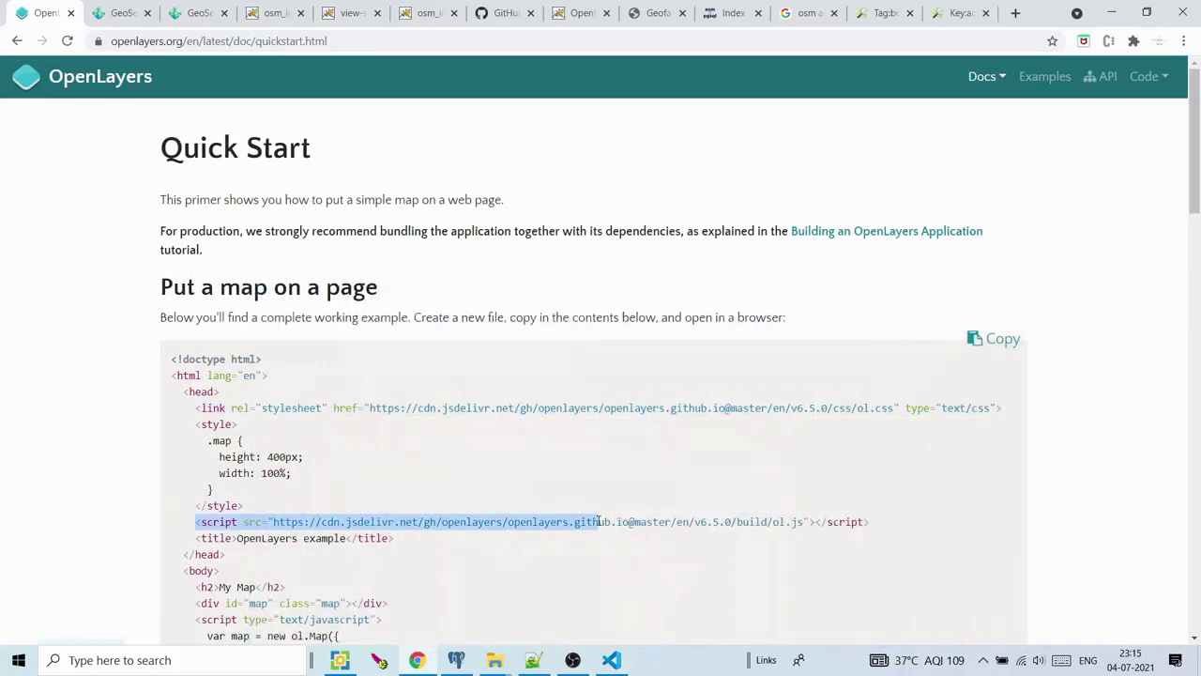
key(shift+Right)
key(shift+Right)
key(shift+Right)
key(shift+Right)
key(shift+Right)
key(shift+Right)
key(shift+Right)
key(shift+Right)
key(shift+Right)
key(shift+Right)
key(shift+Right)
key(shift+Right)
key(shift+Right)
key(shift+Right)
key(shift+Right)
key(shift+Right)
key(shift+Right)
key(shift+Right)
key(shift+Right)
key(shift+Right)
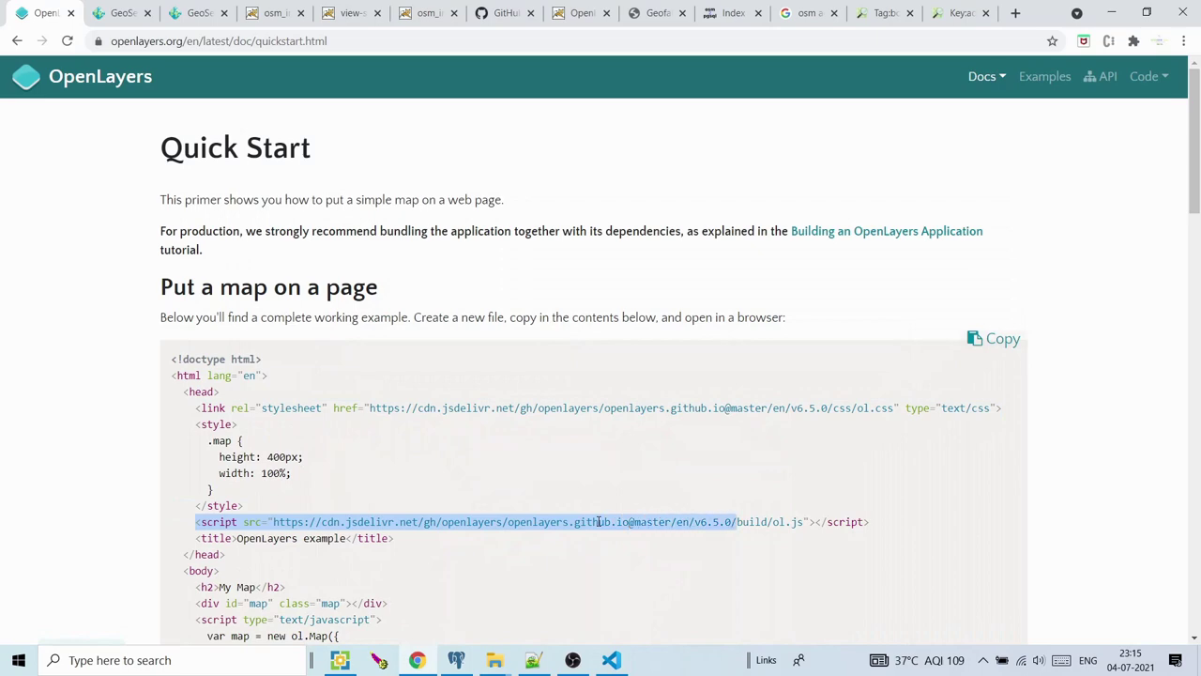
key(shift+Right)
key(shift+Right)
key(shift+Right)
key(shift+Right)
key(shift+Right)
key(shift+Right)
key(ctrl+c)
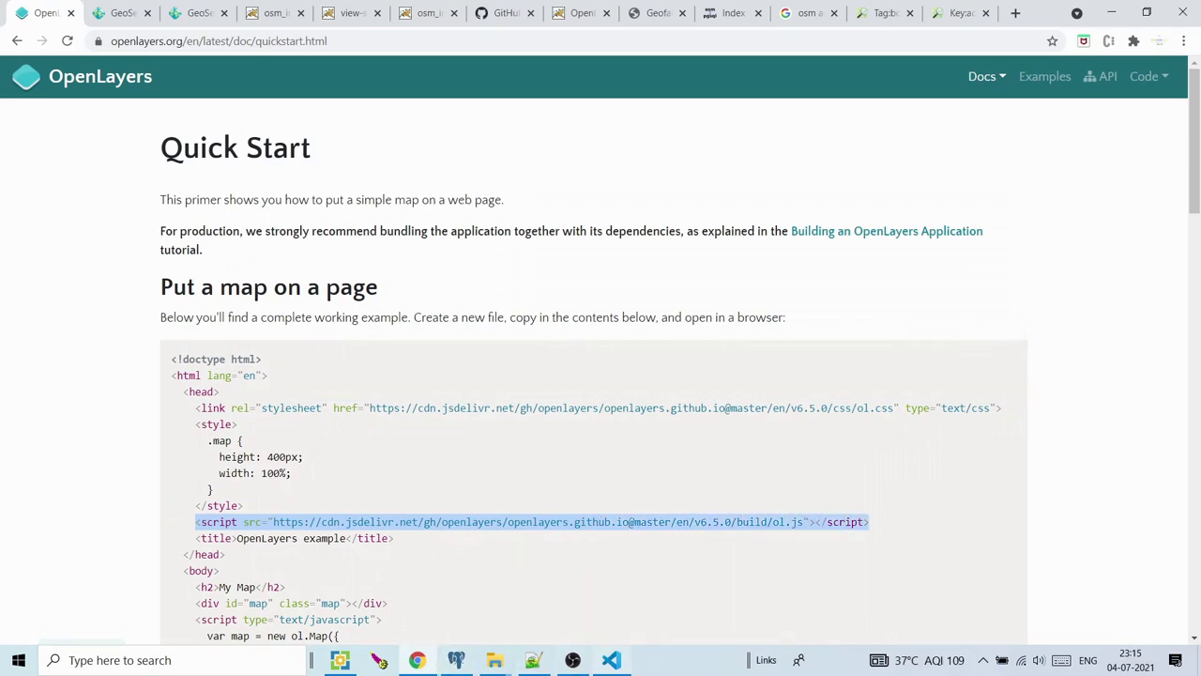
click(611, 659)
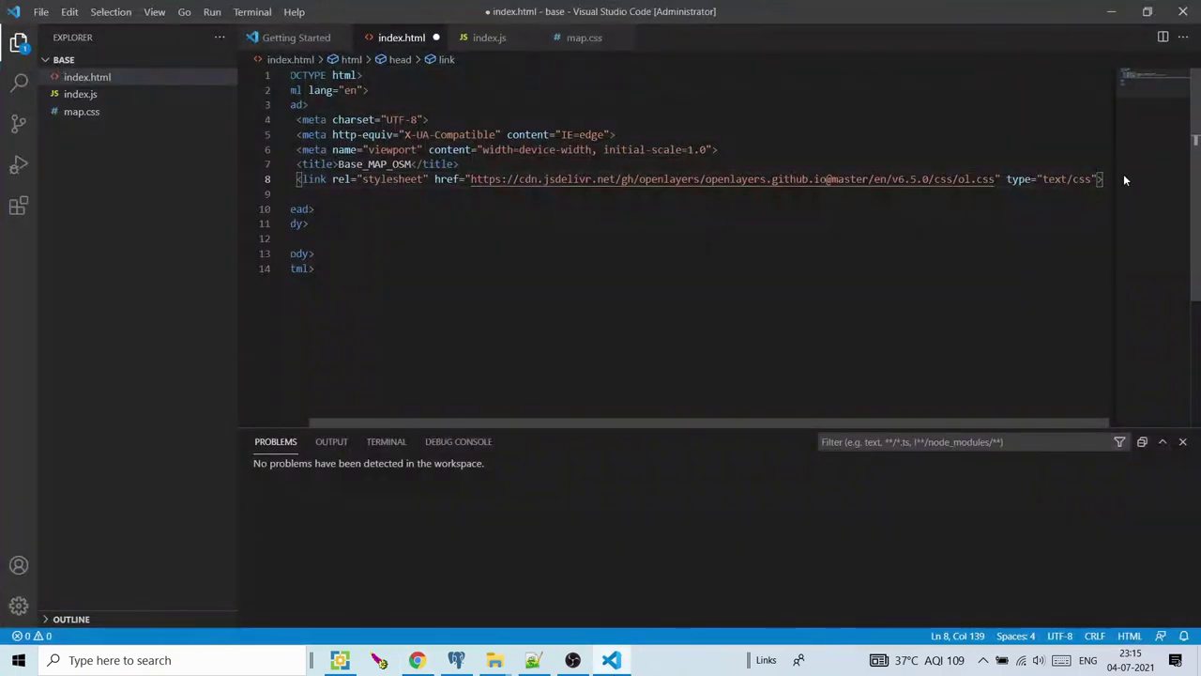
key(Return)
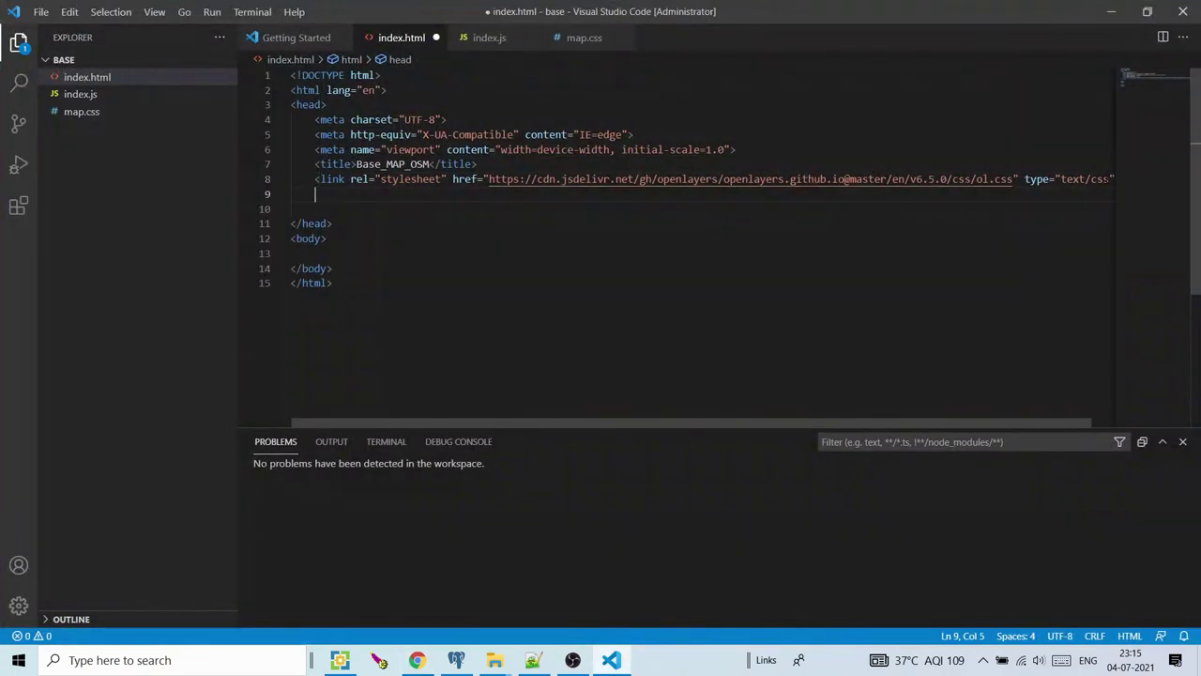
key(ctrl+v)
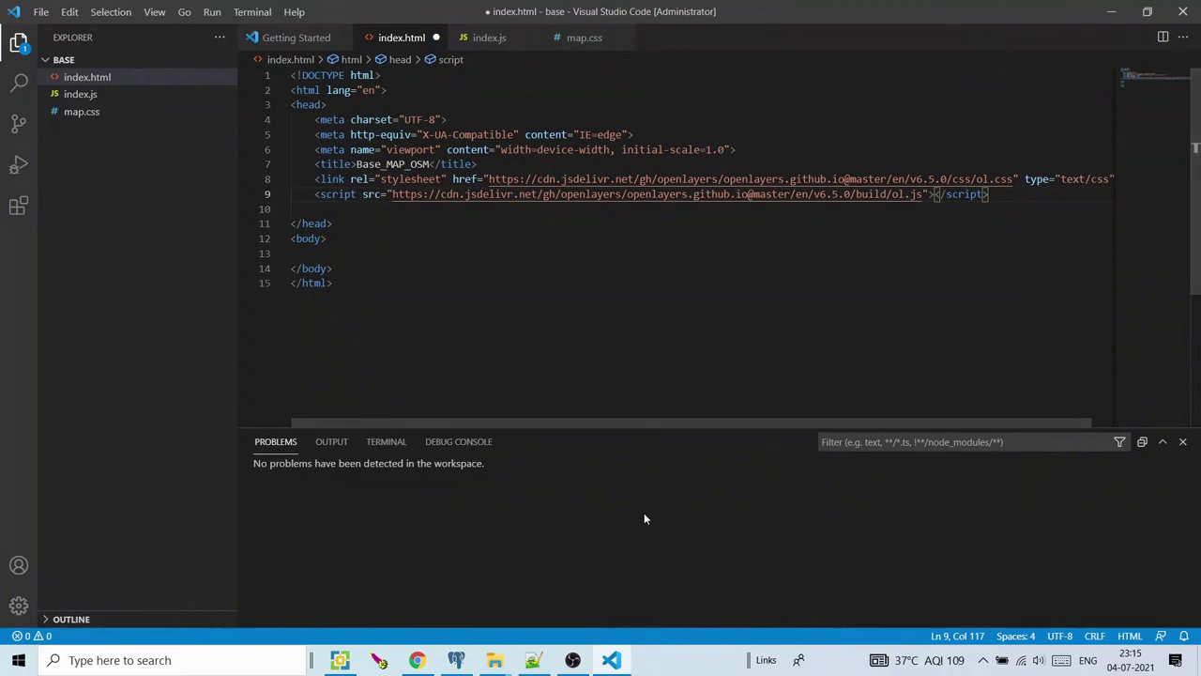
key(alt+Tab)
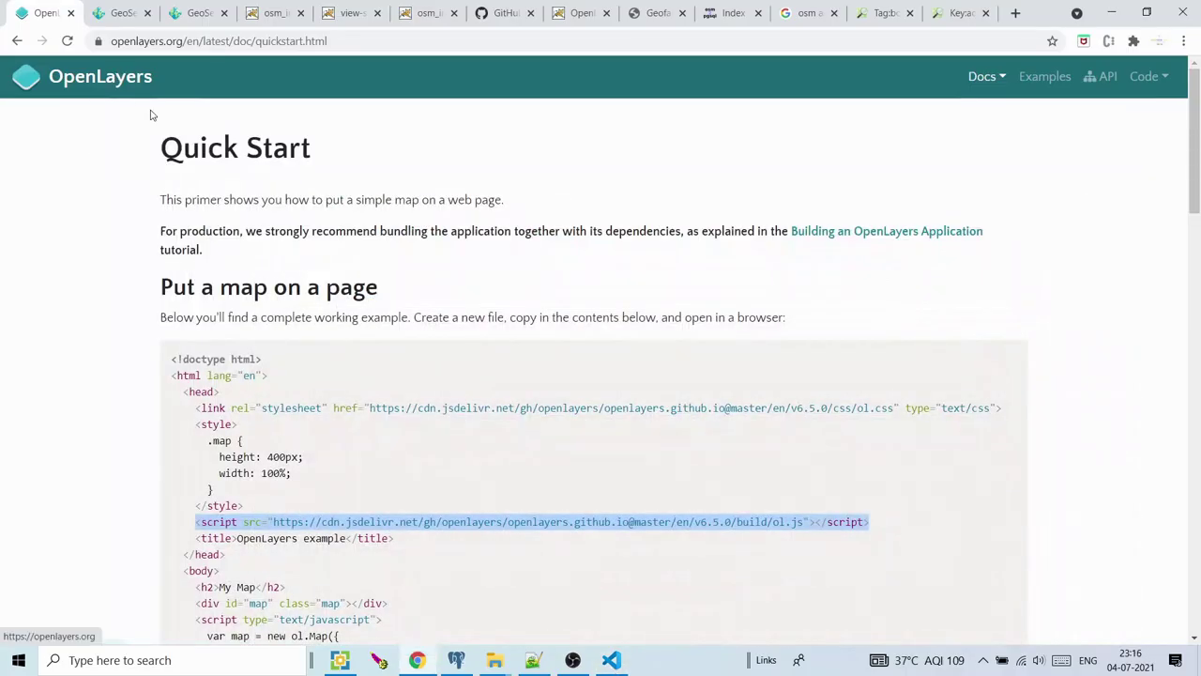
Check the base webapp folder's files, then return to the empty line 10 in index.html
click(94, 78)
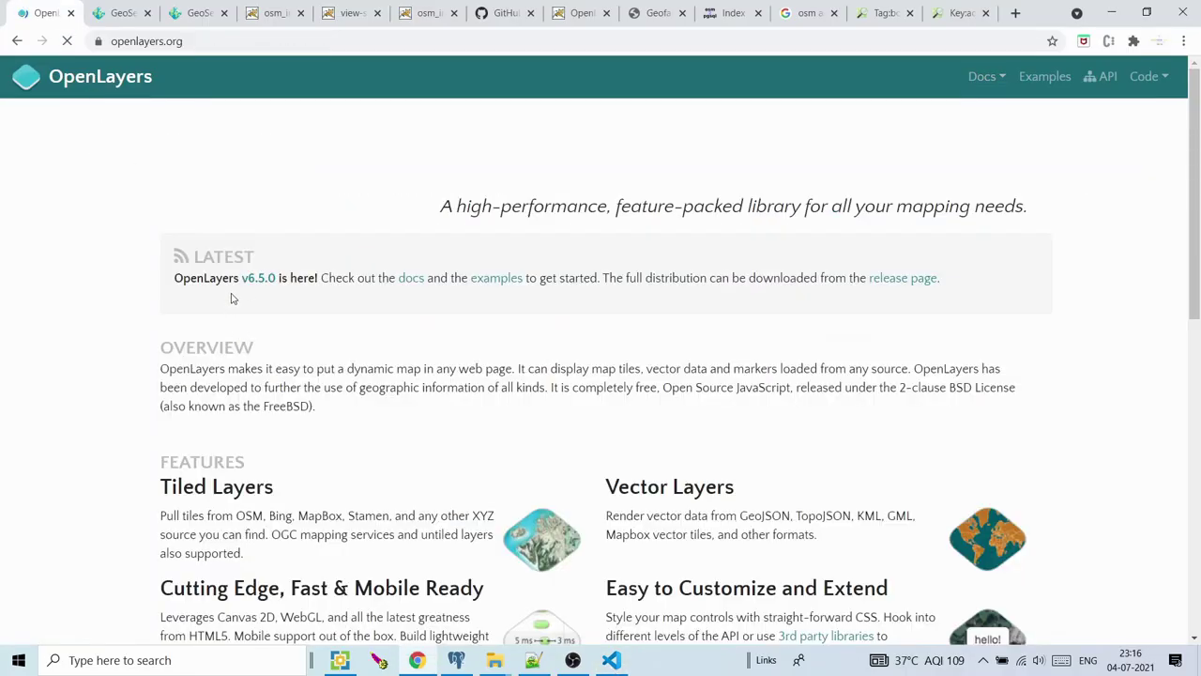
mouse_move(494, 662)
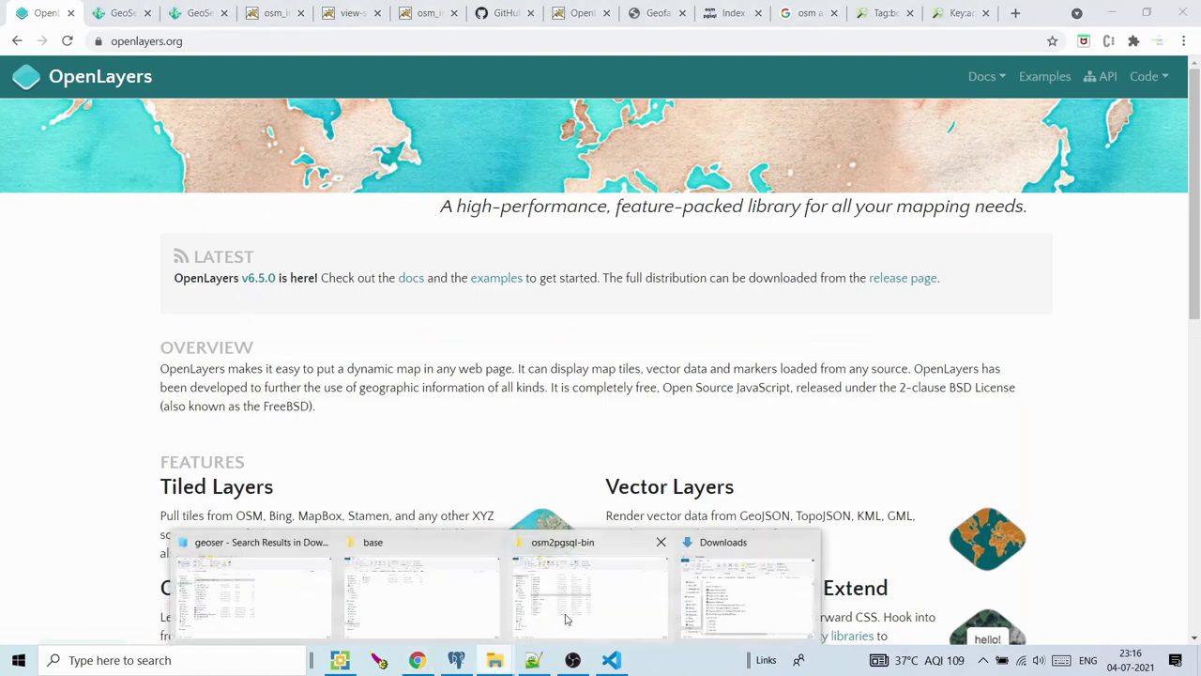
click(456, 601)
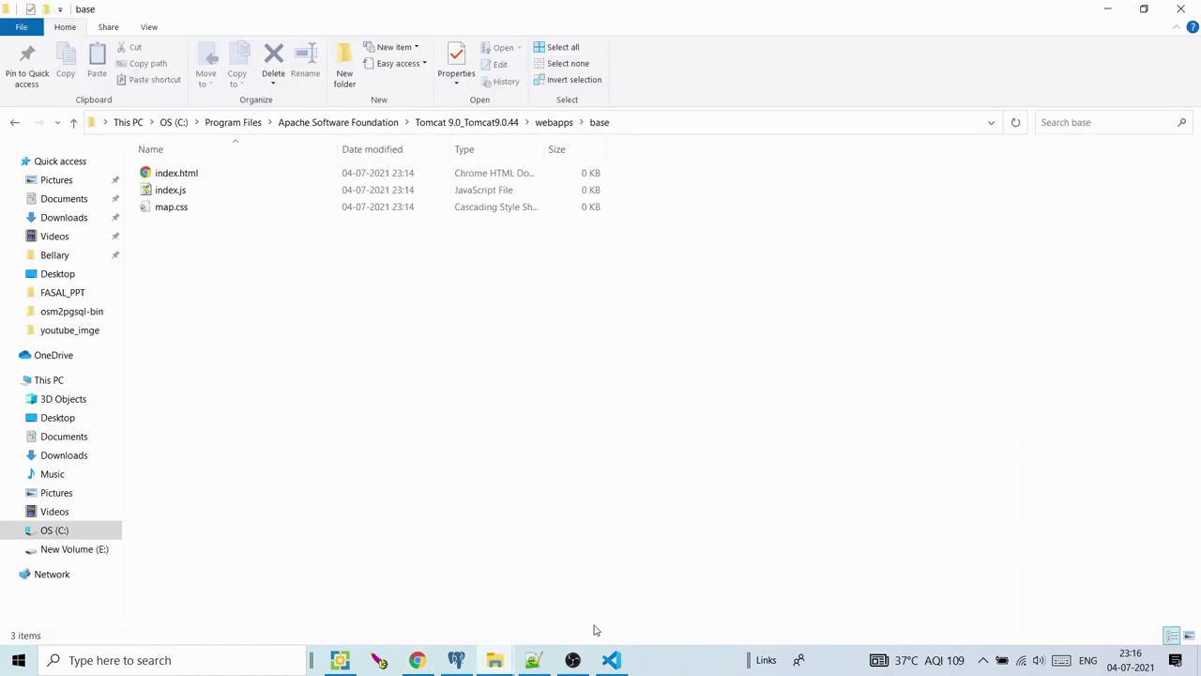
click(611, 659)
click(372, 209)
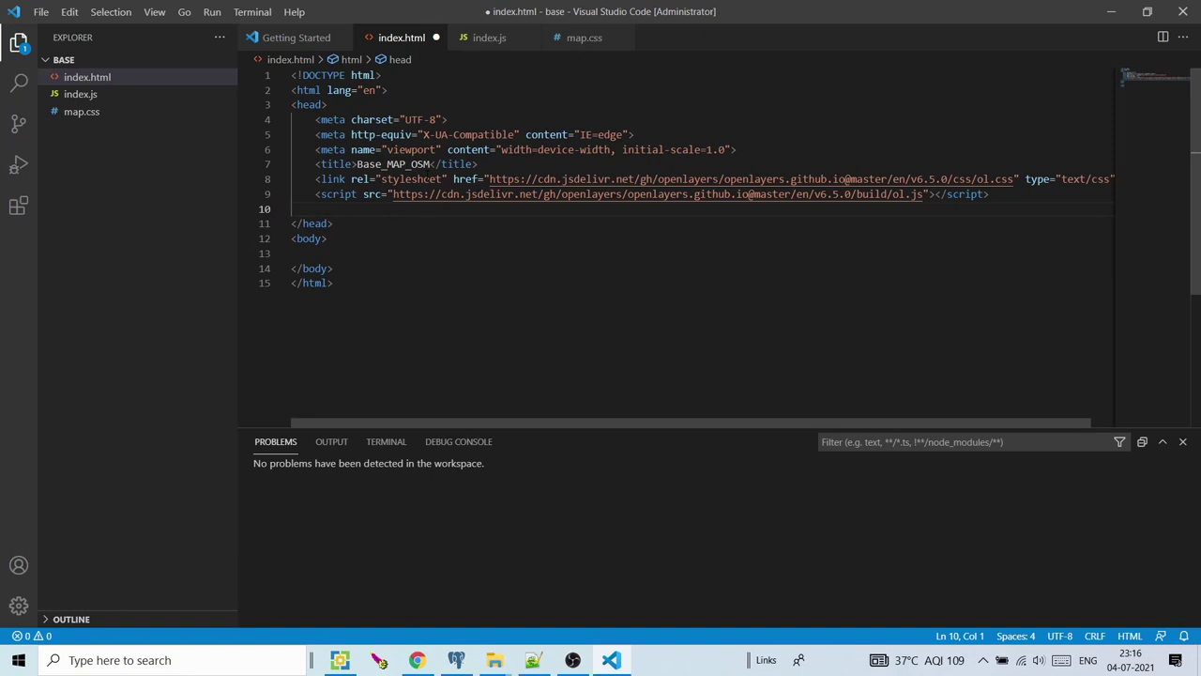
Add a stylesheet link to map.css in index.html's head
text(link)
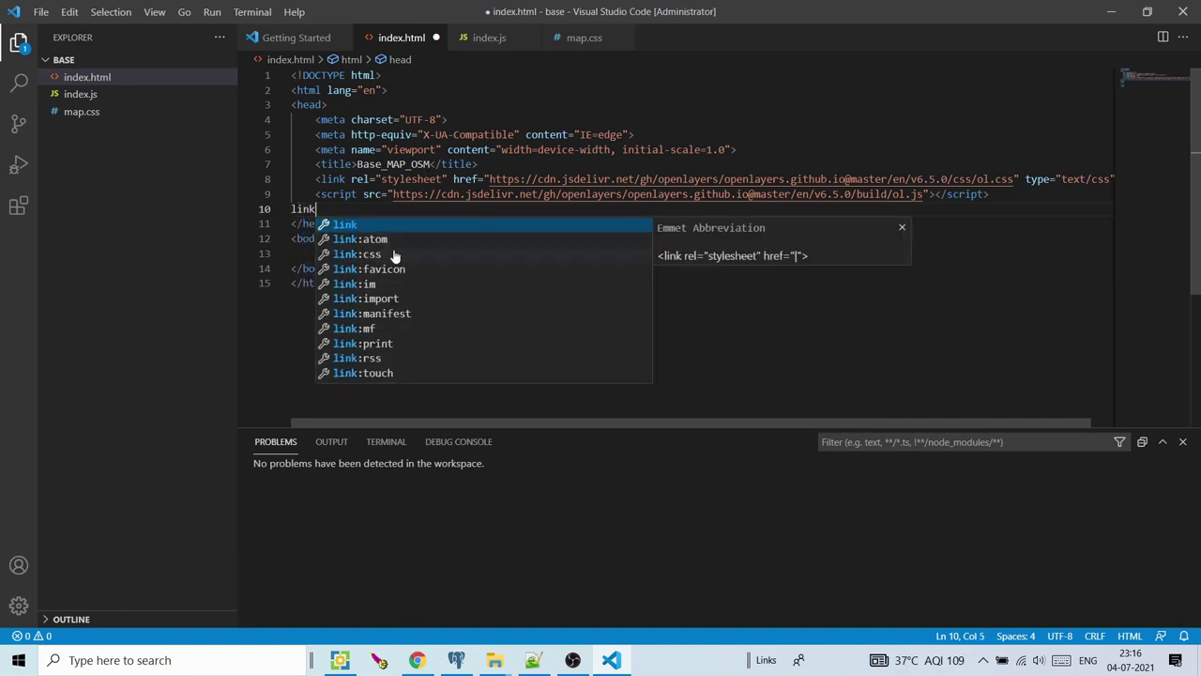
click(396, 255)
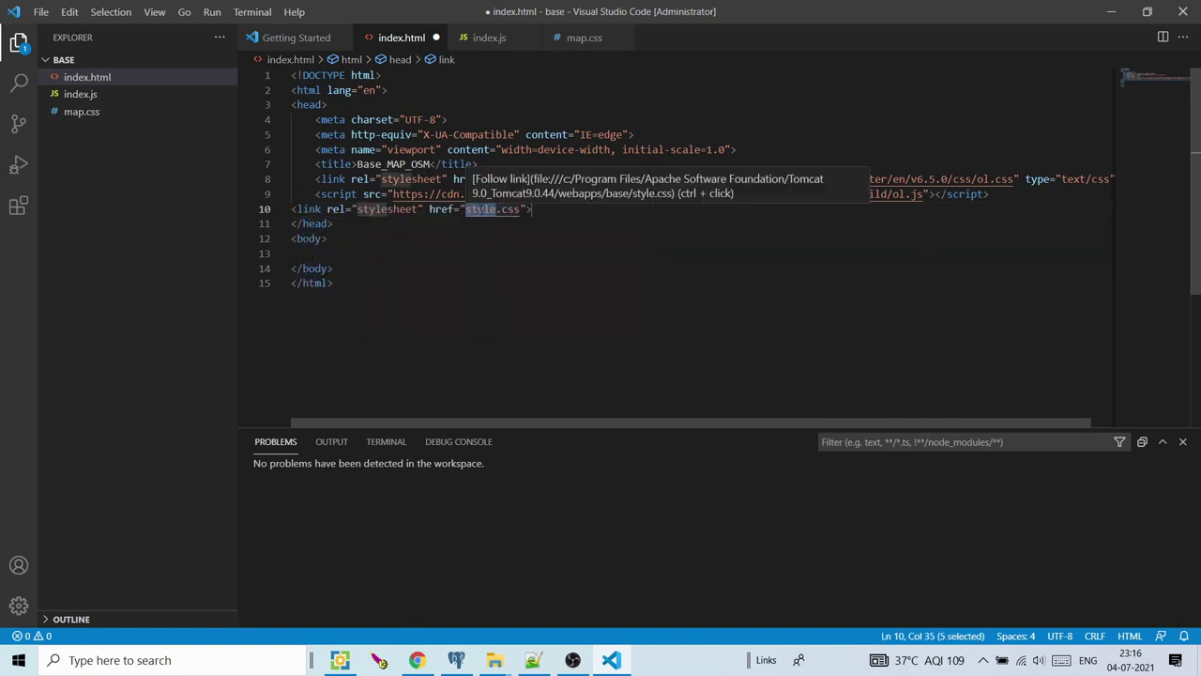
text(map)
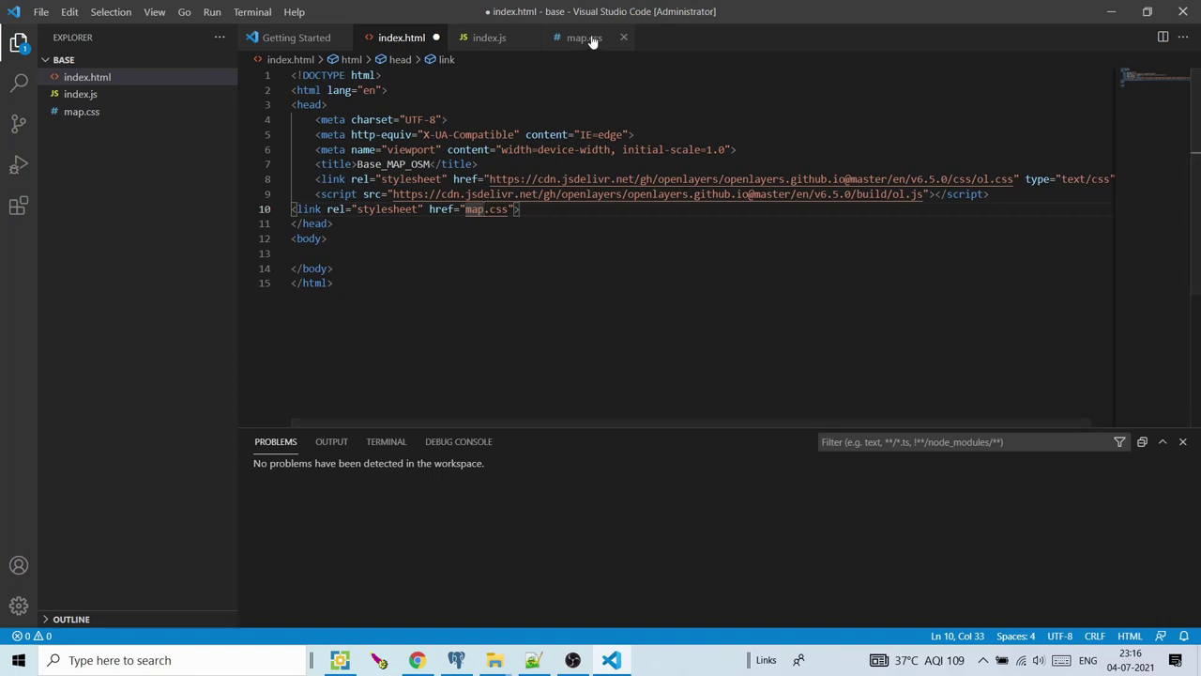
click(591, 39)
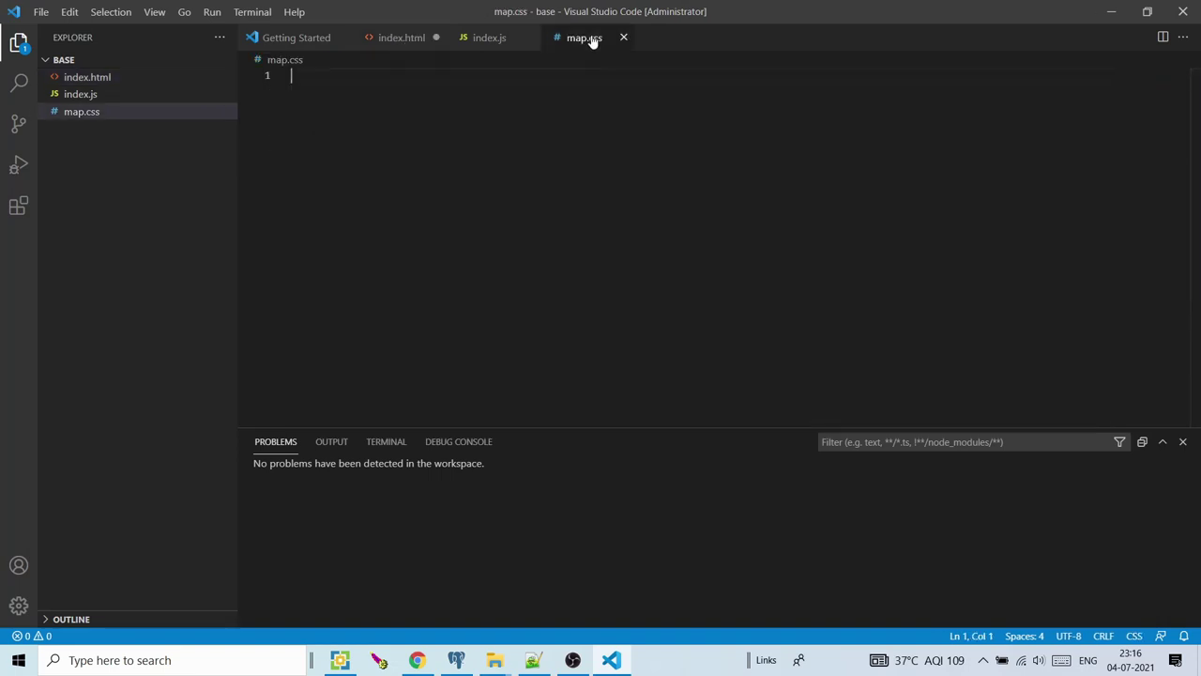
Insert <div id="map"></div> inside the body of index.html
click(404, 39)
click(339, 256)
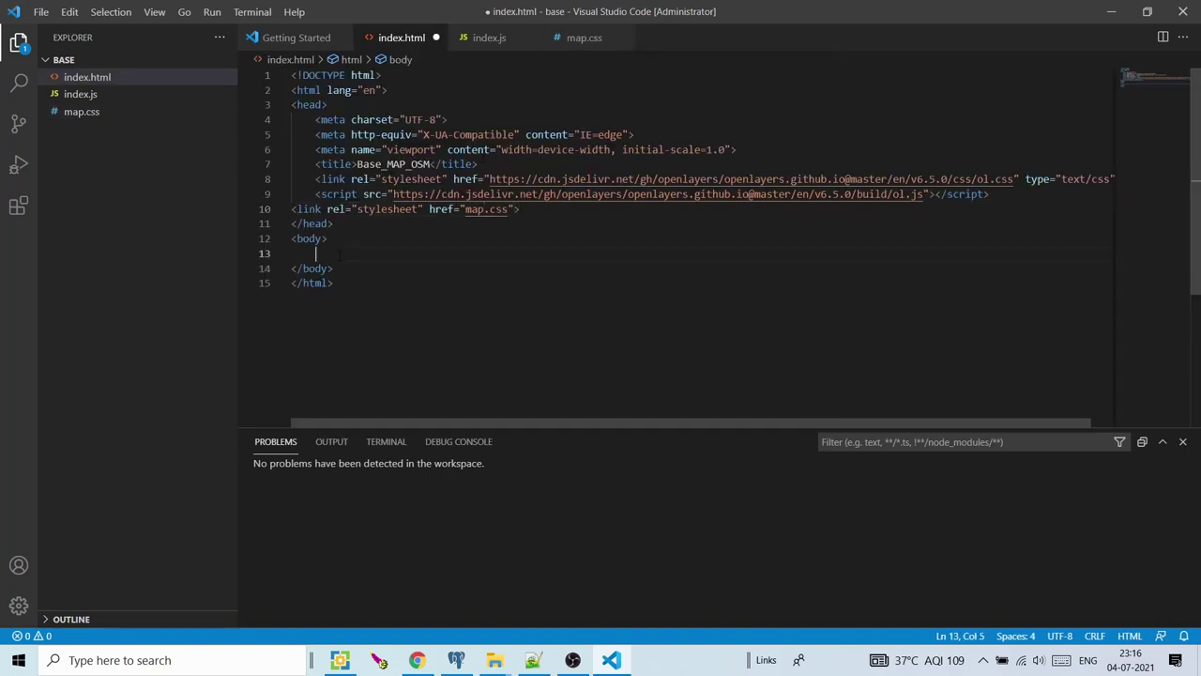
text(<)
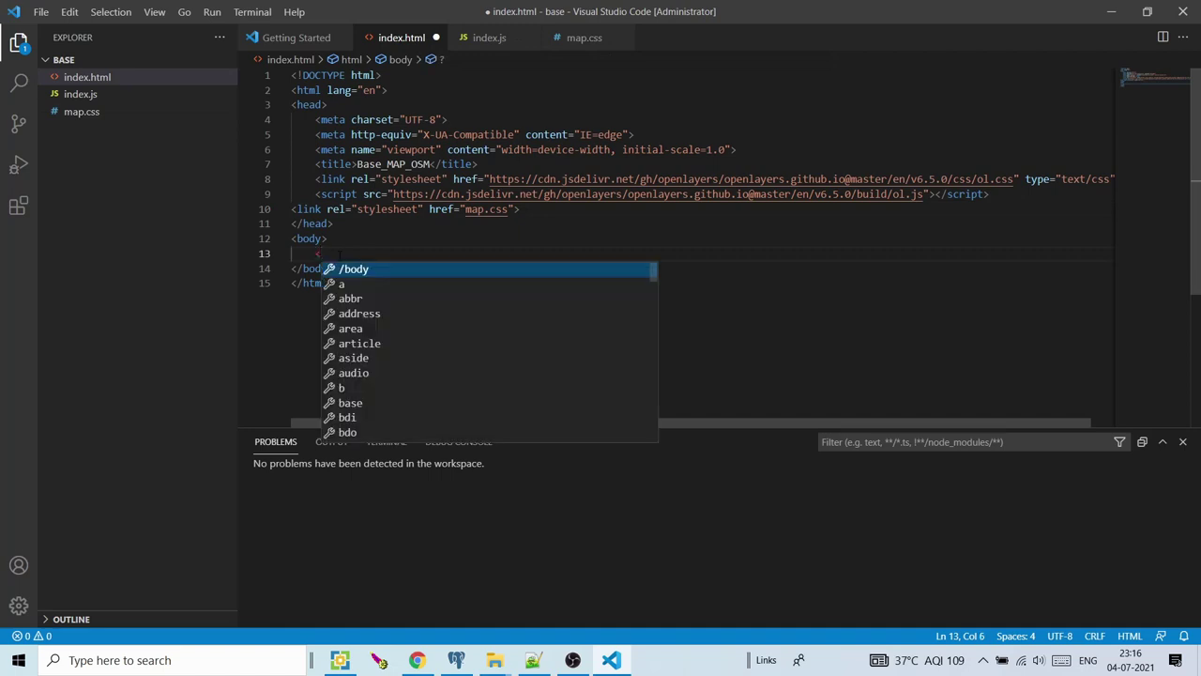
text(div)
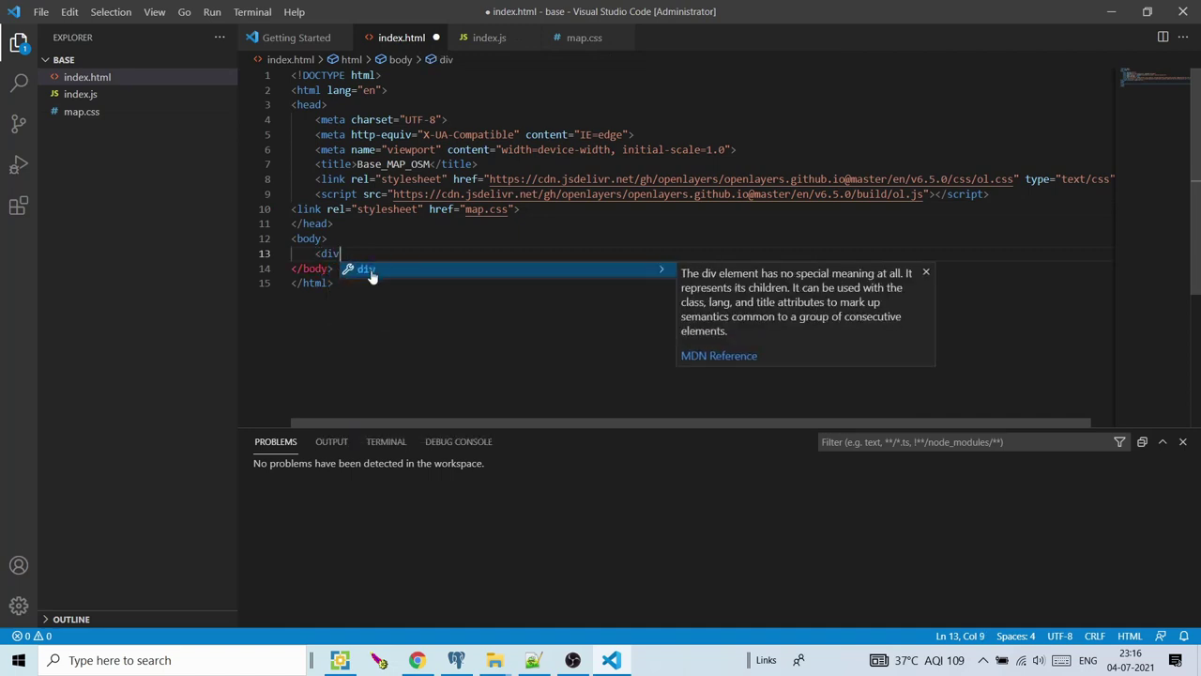
key(Escape)
text(id )
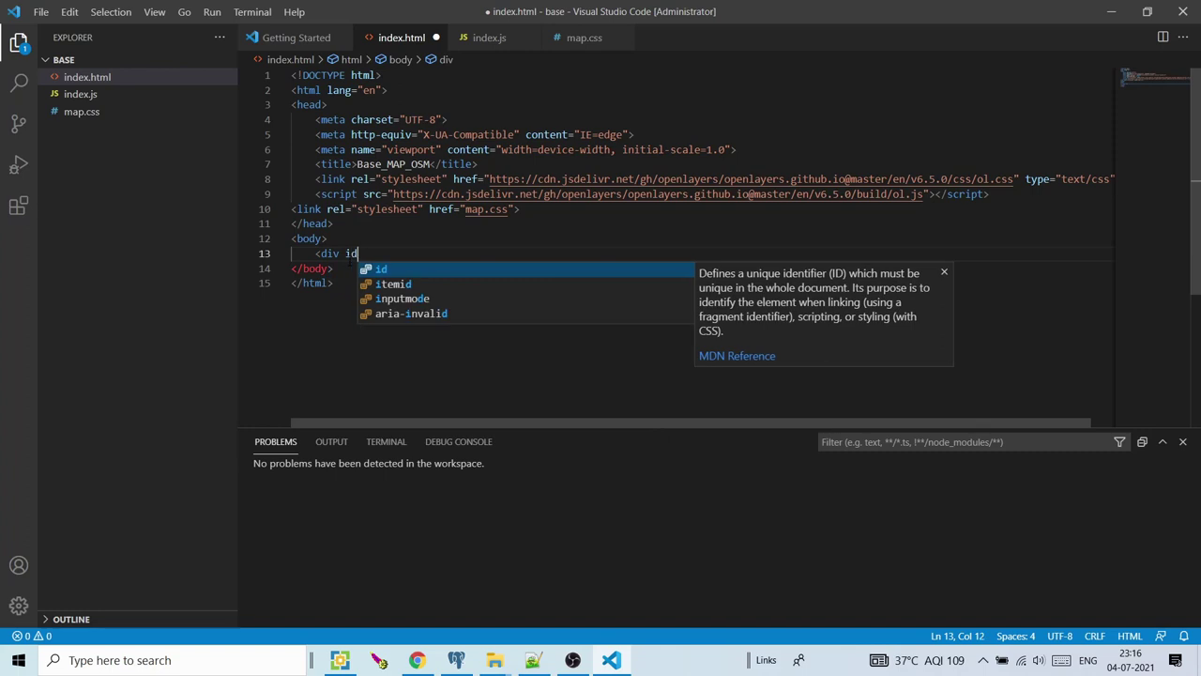
text(=")
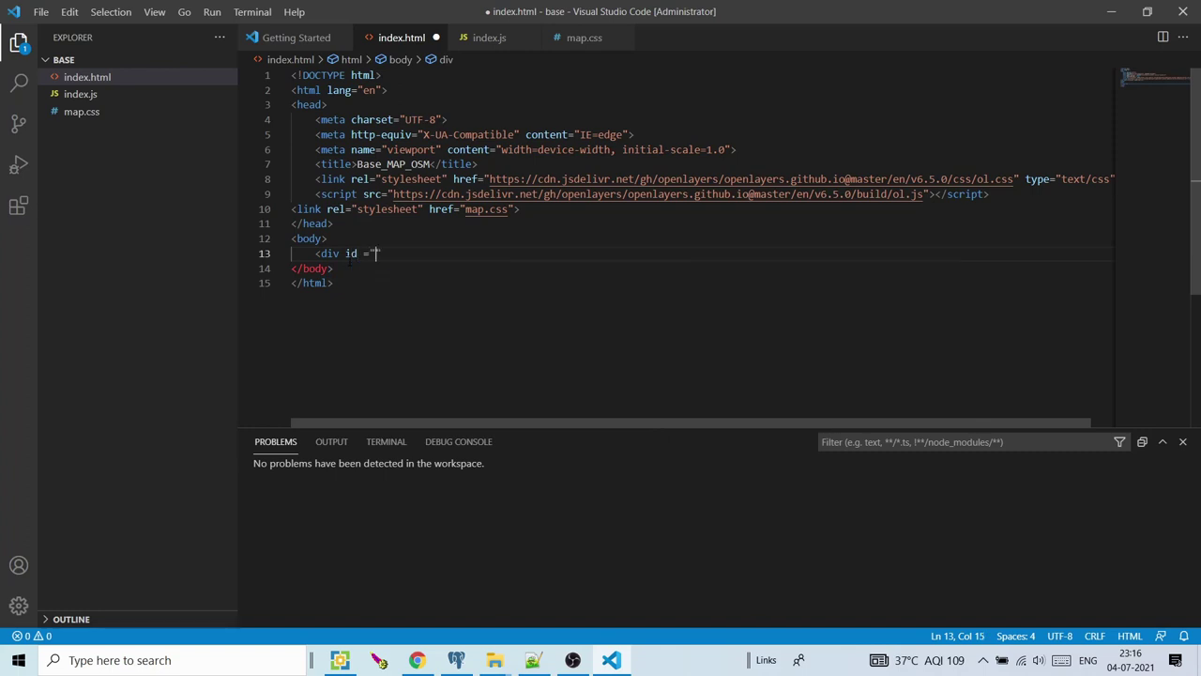
text(map")
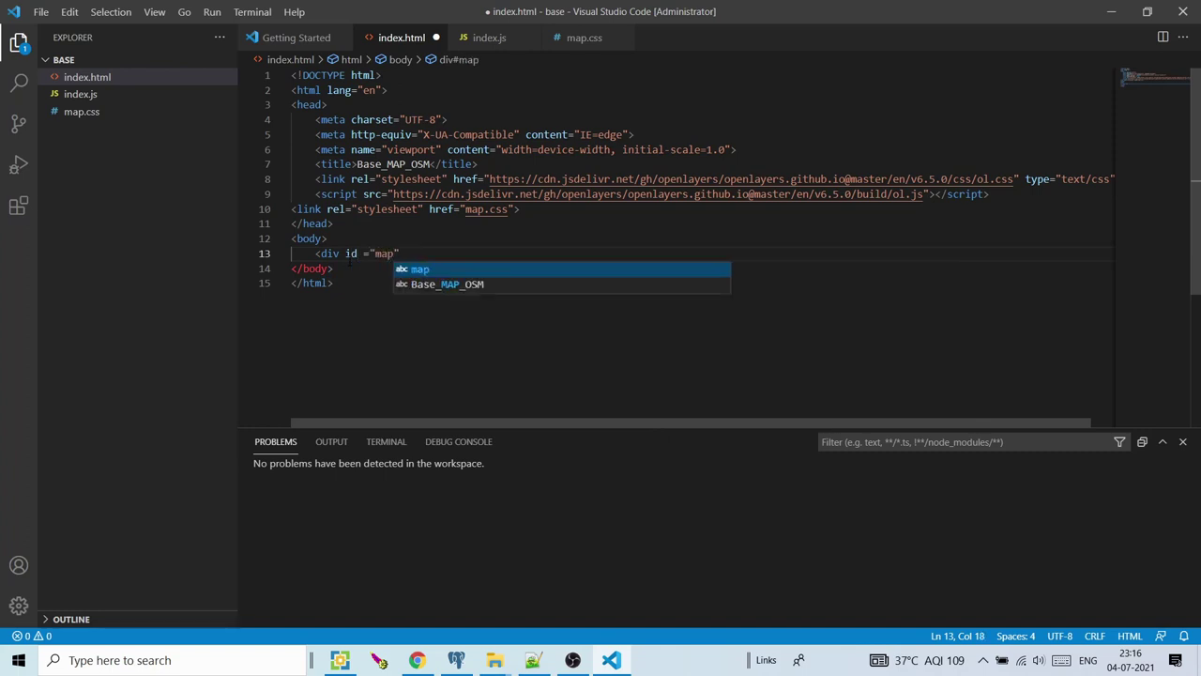
text(></div>)
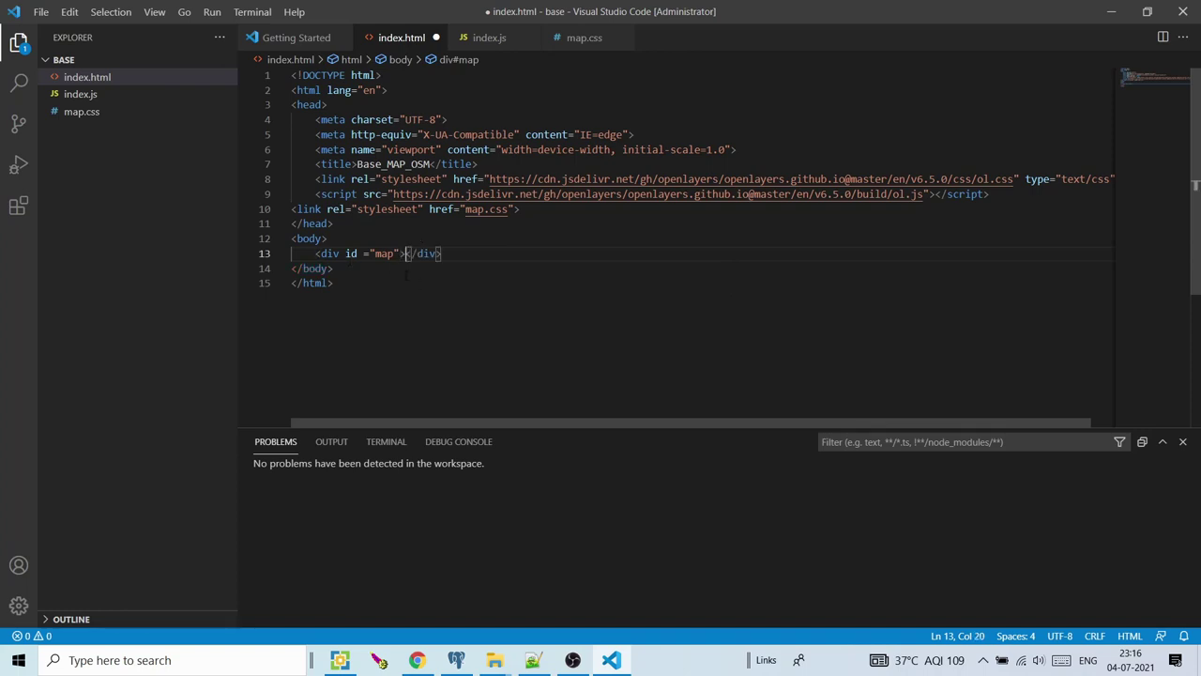
click(419, 284)
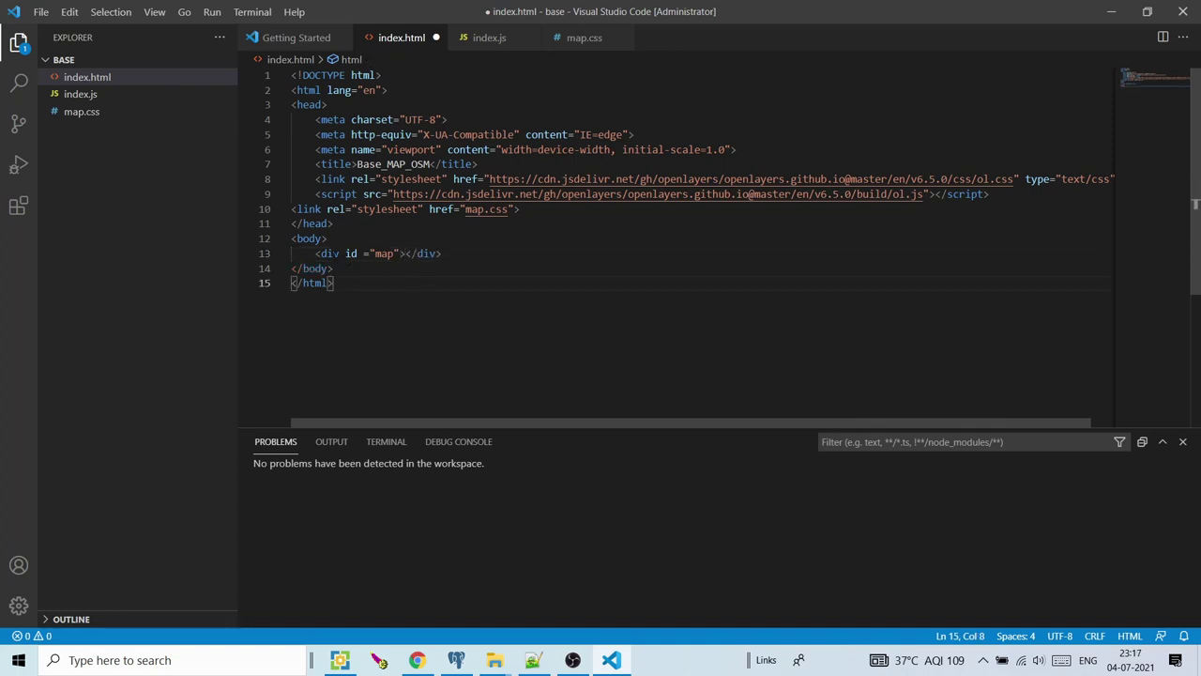
click(395, 253)
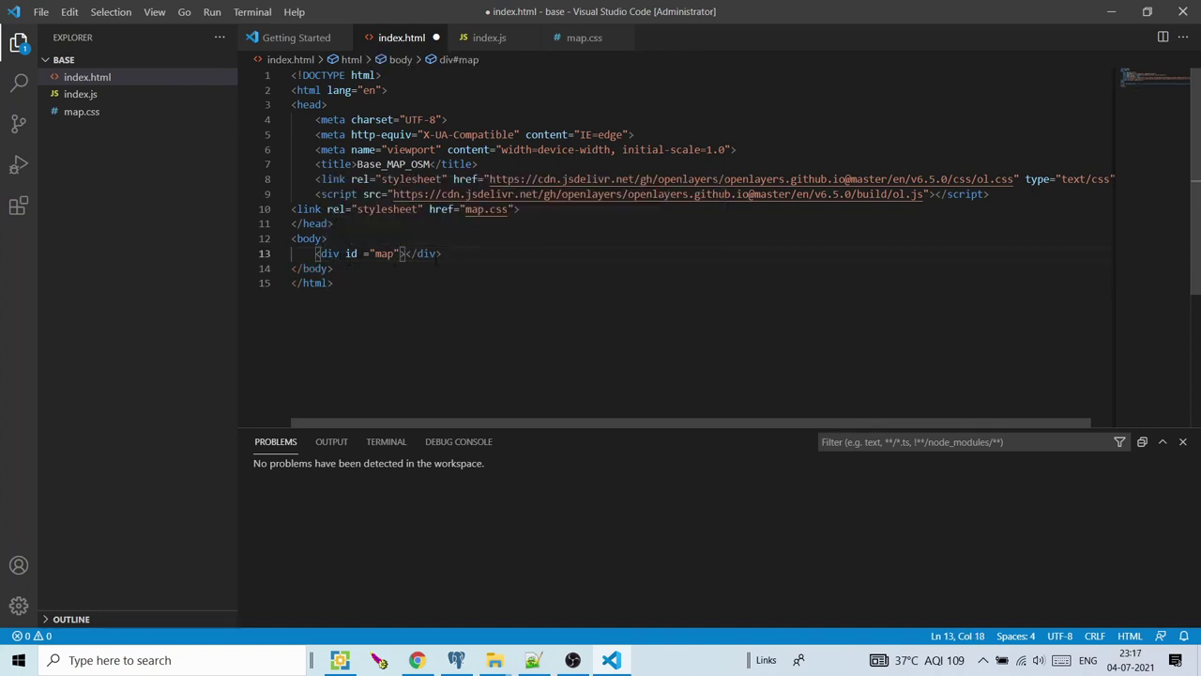
click(576, 41)
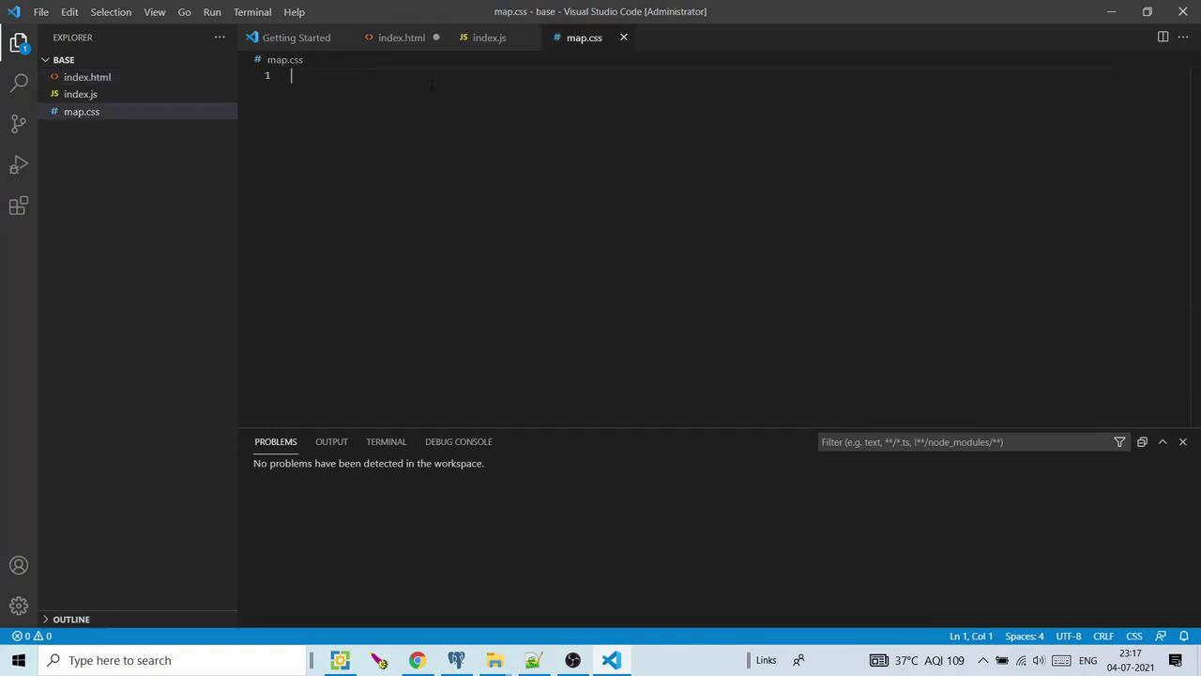
Start a #map rule in map.css with position: absolute
text(#mp)
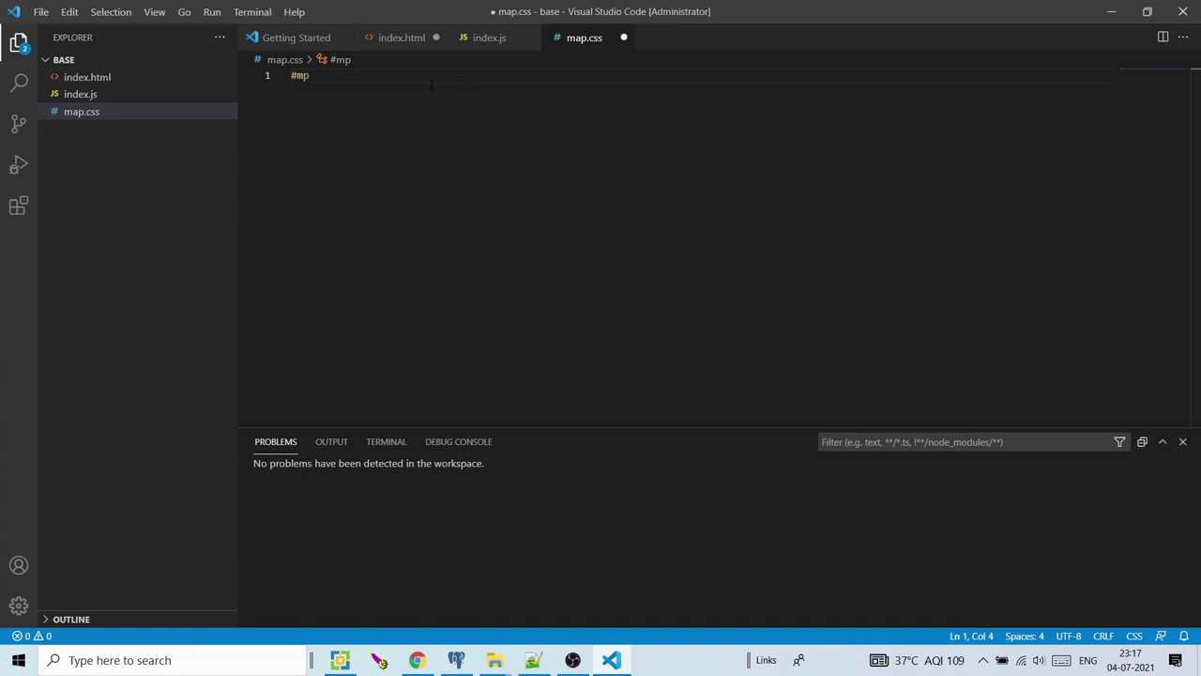
key(BackSpace)
text(ap{)
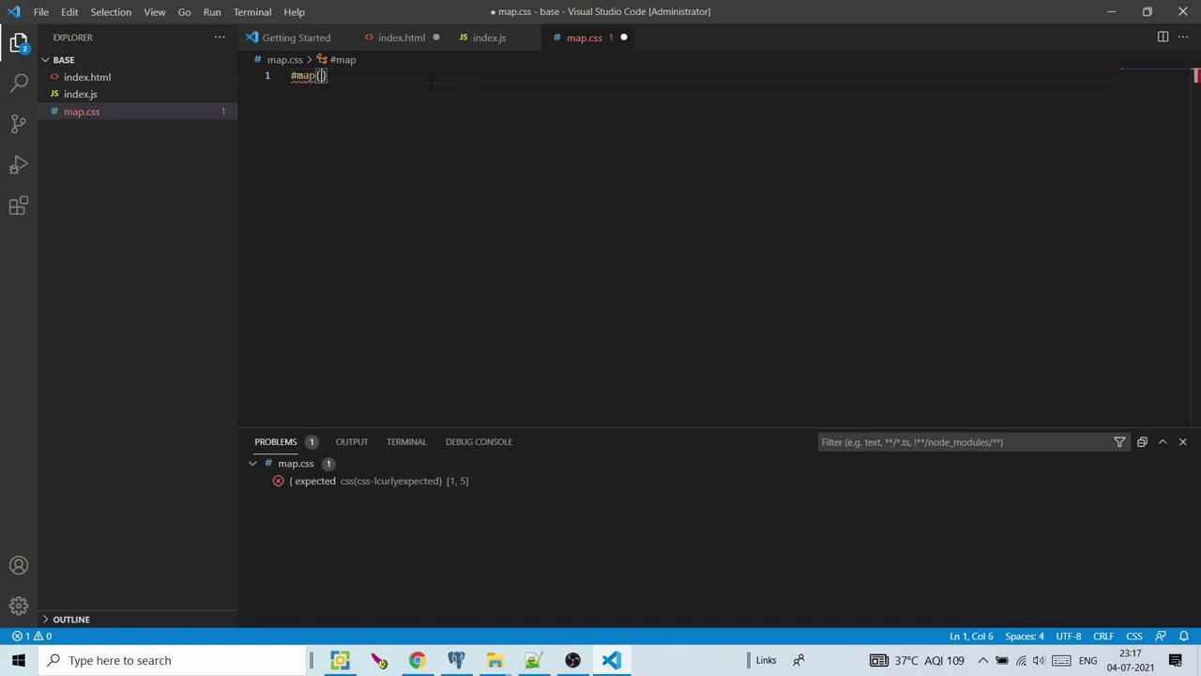
key(Return)
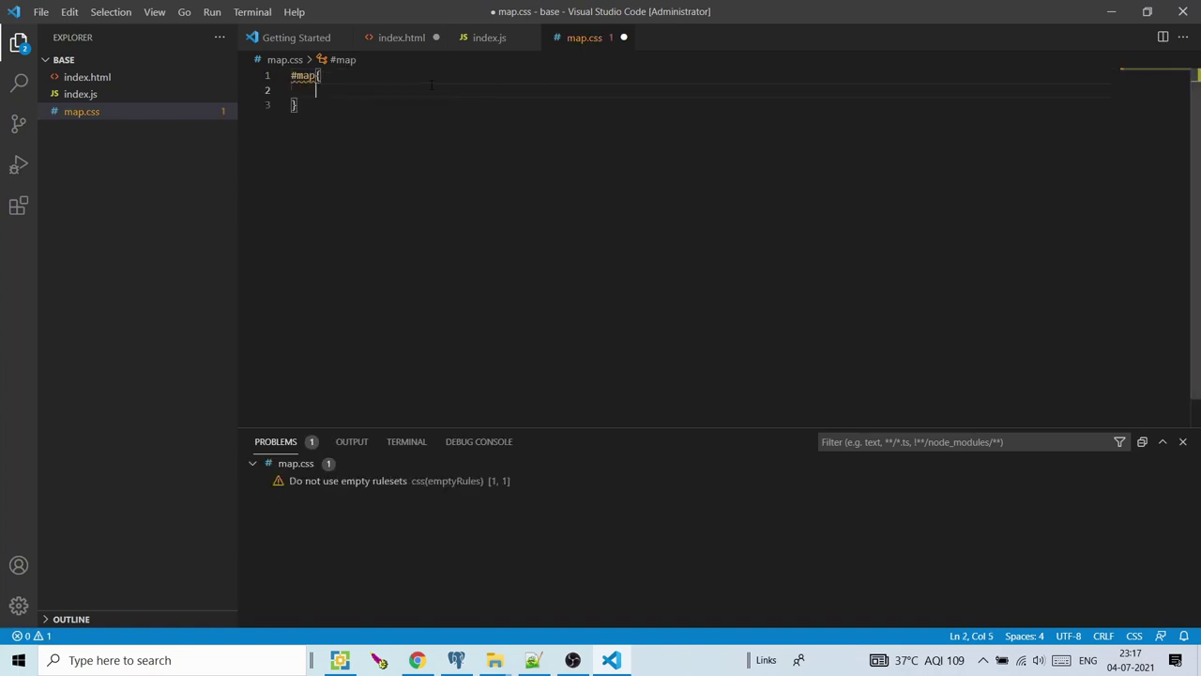
text(pos)
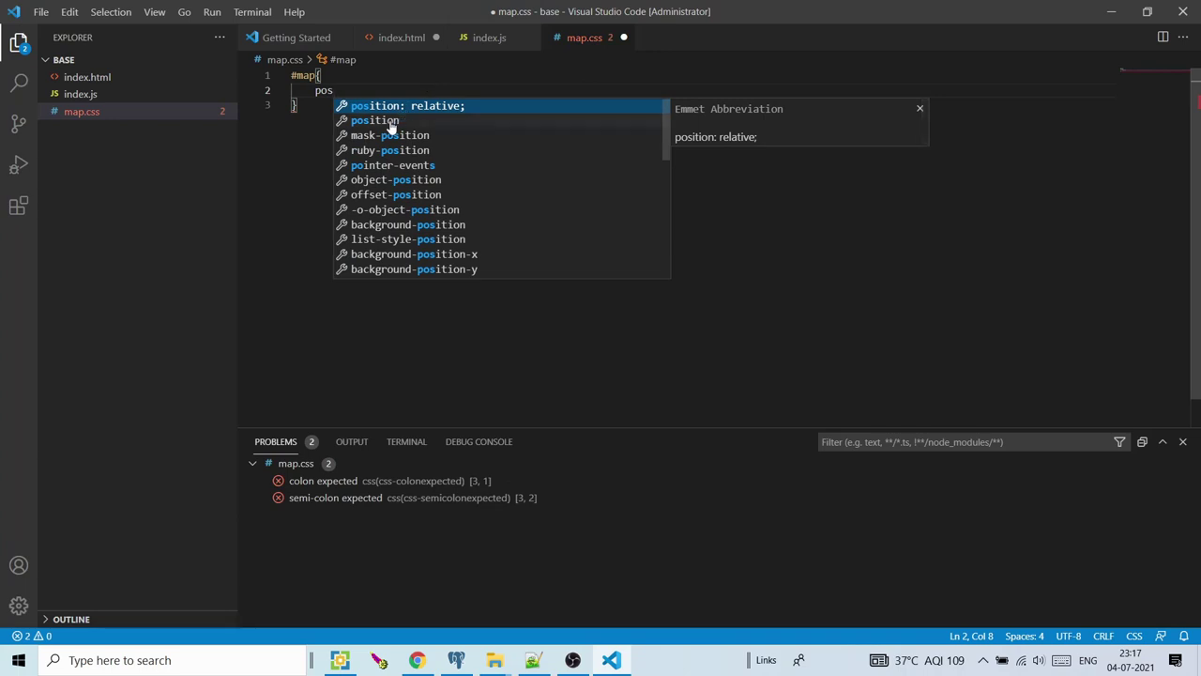
click(404, 107)
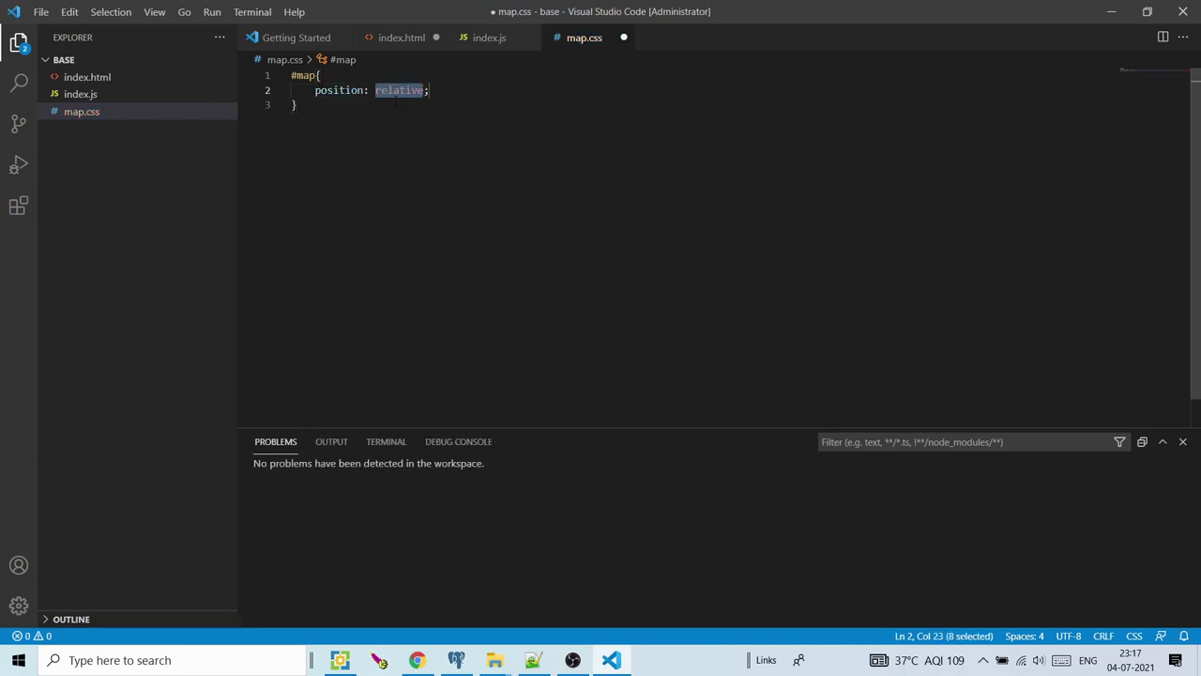
text(ab)
text(solute)
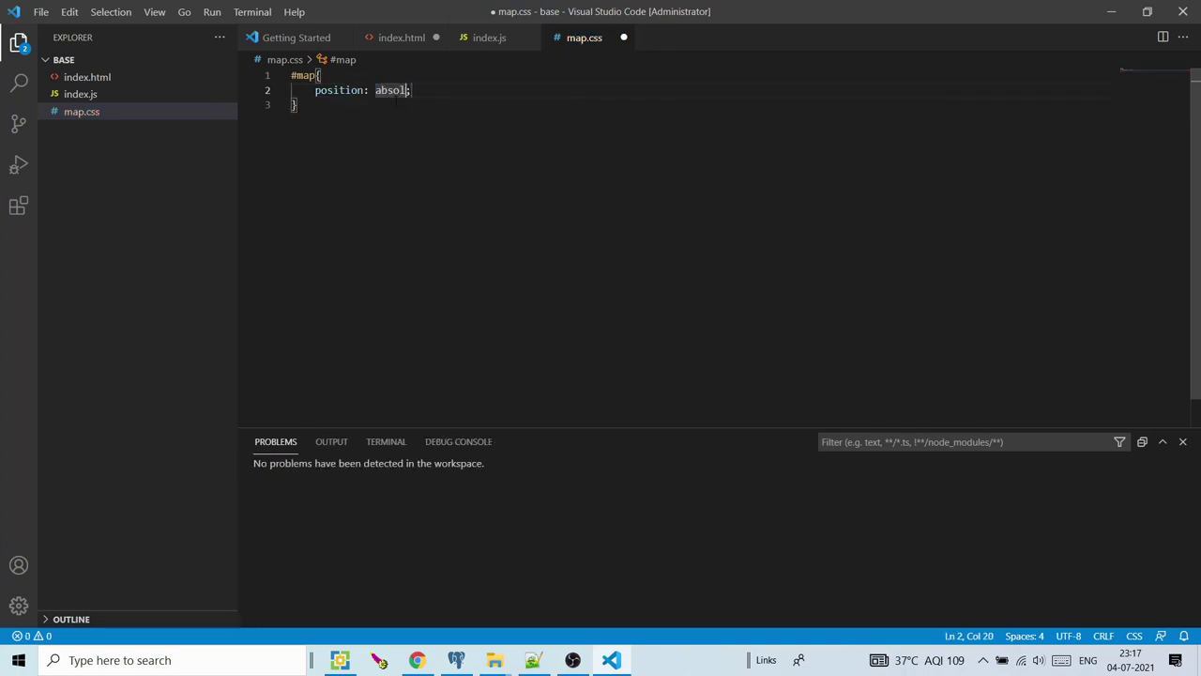
key(Tab)
key(Return)
Add width: 100% and height: 100% to the #map rule and close it
text(wi)
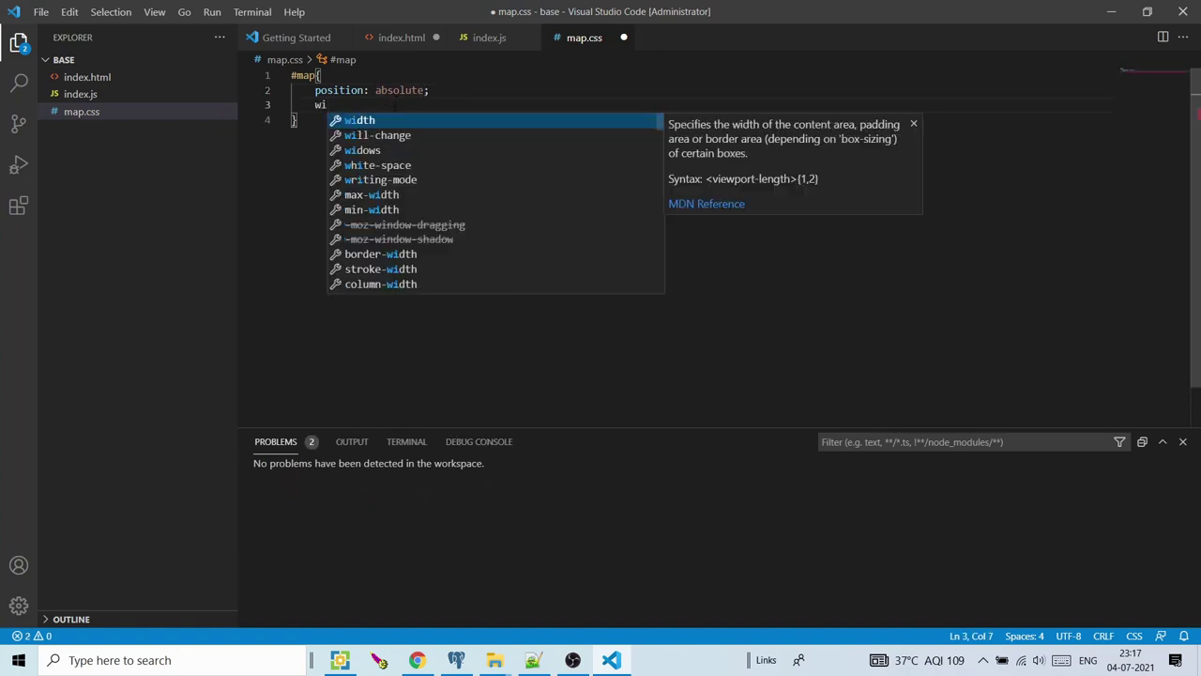
click(374, 121)
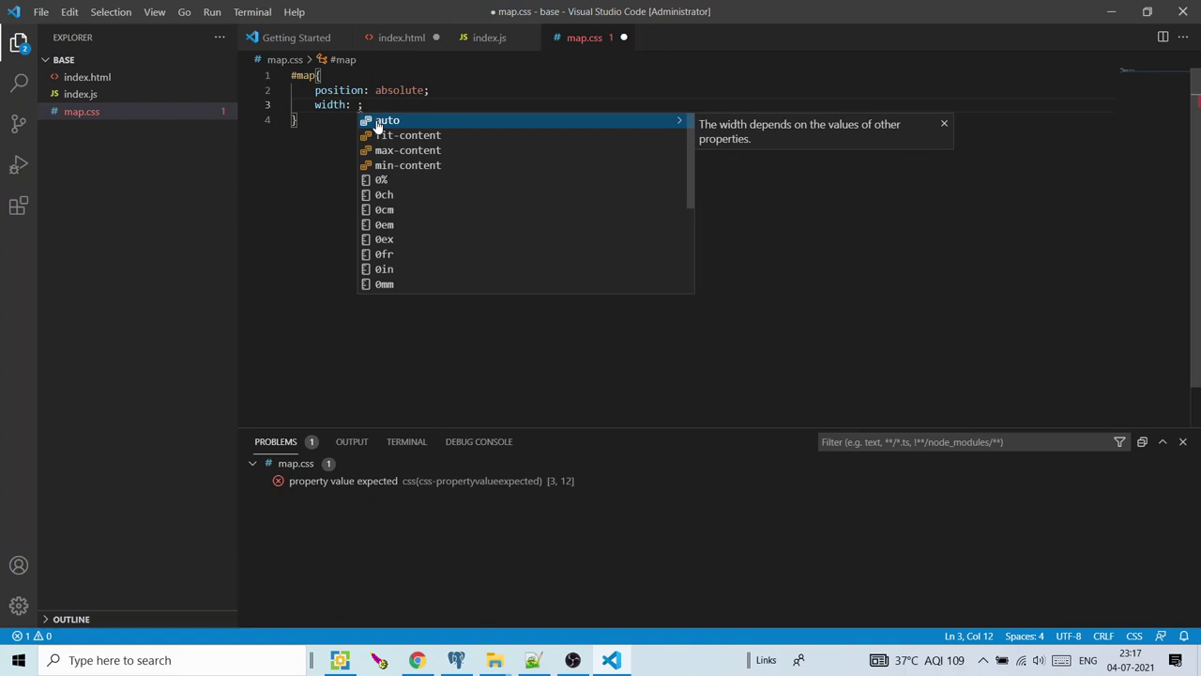
text(100)
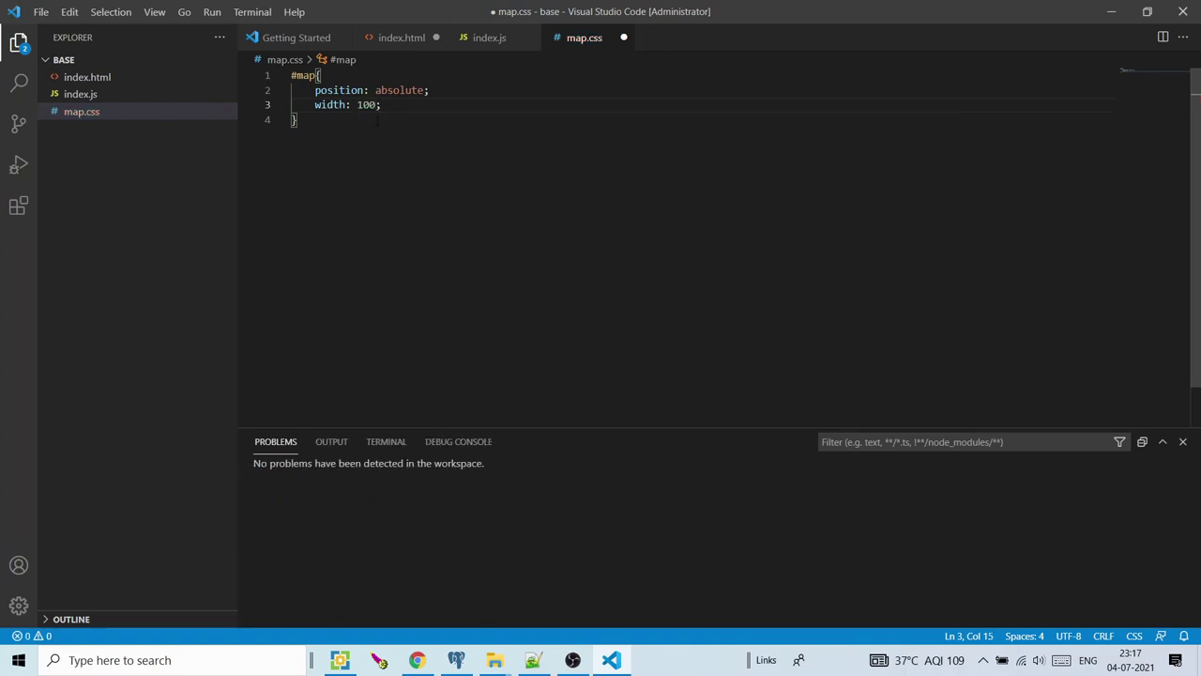
text(%)
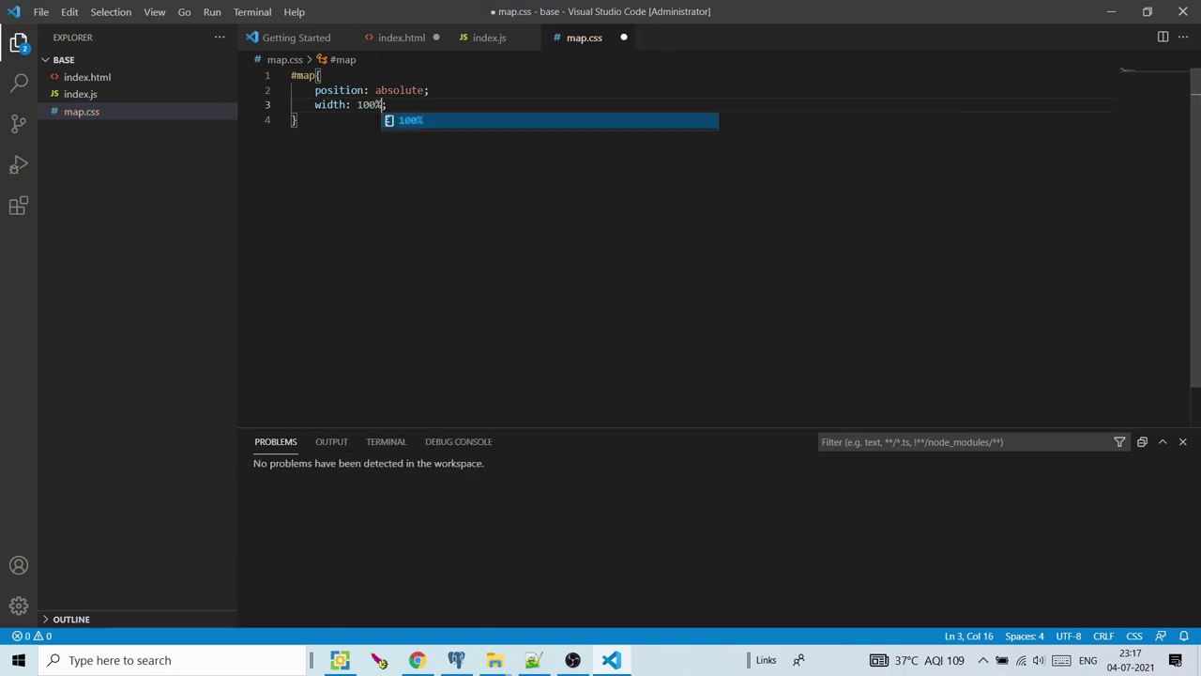
click(410, 121)
key(End)
key(Return)
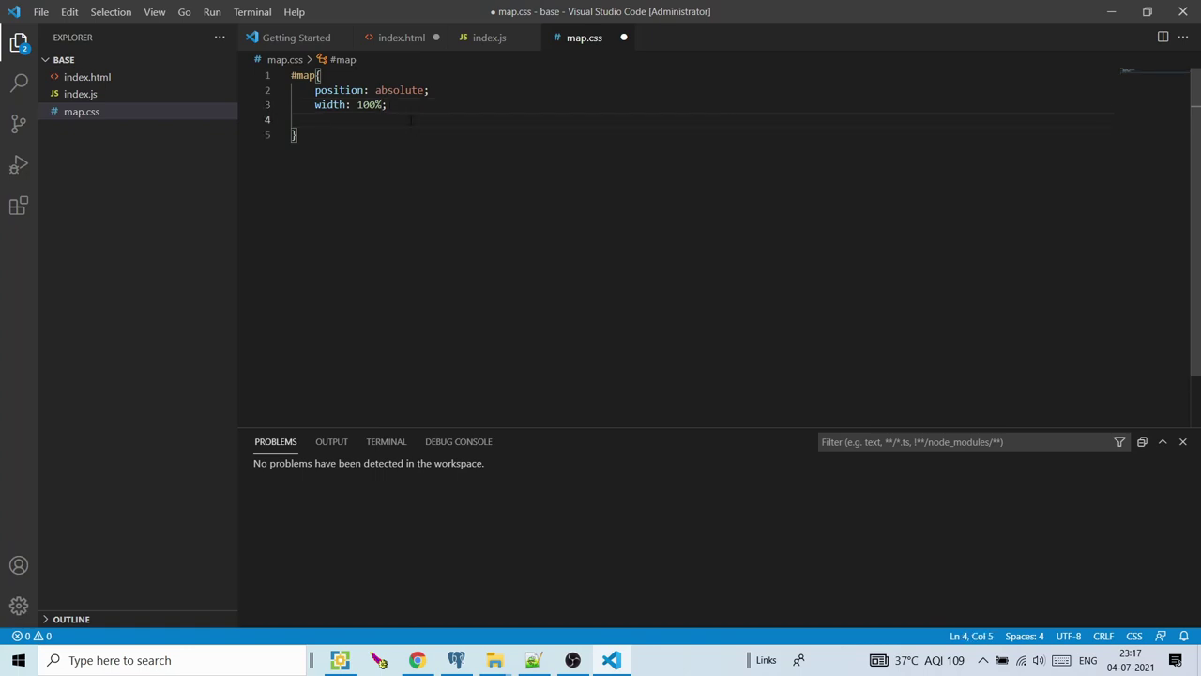
text(height)
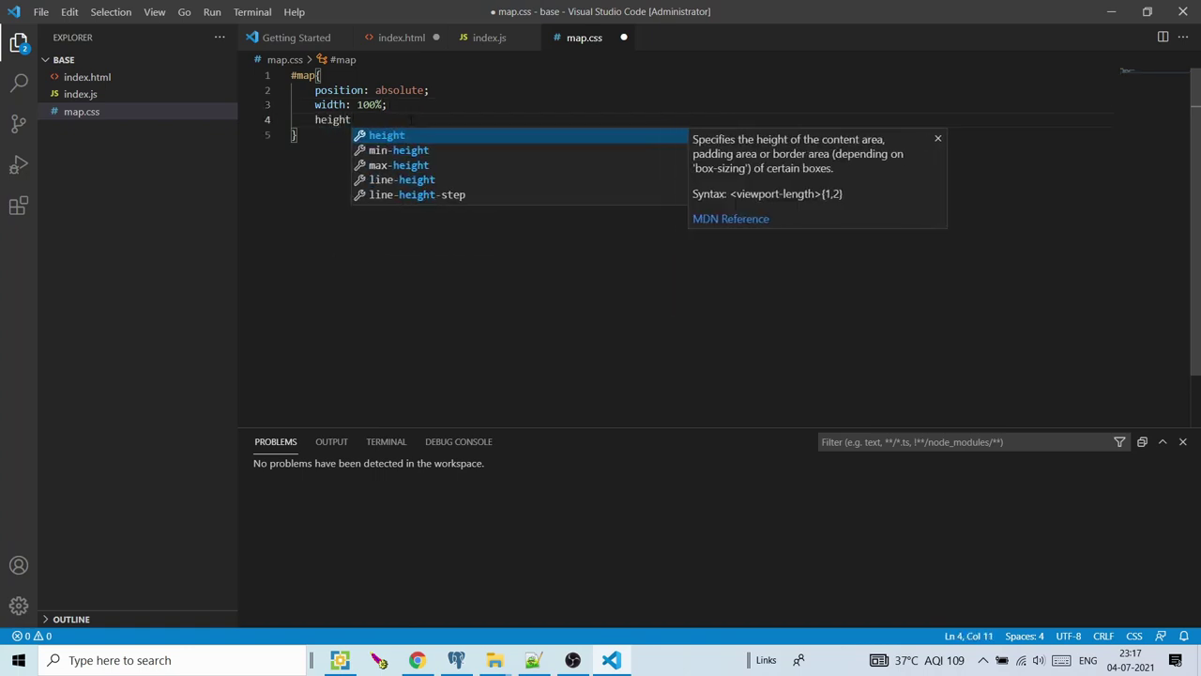
click(397, 136)
text(100%;)
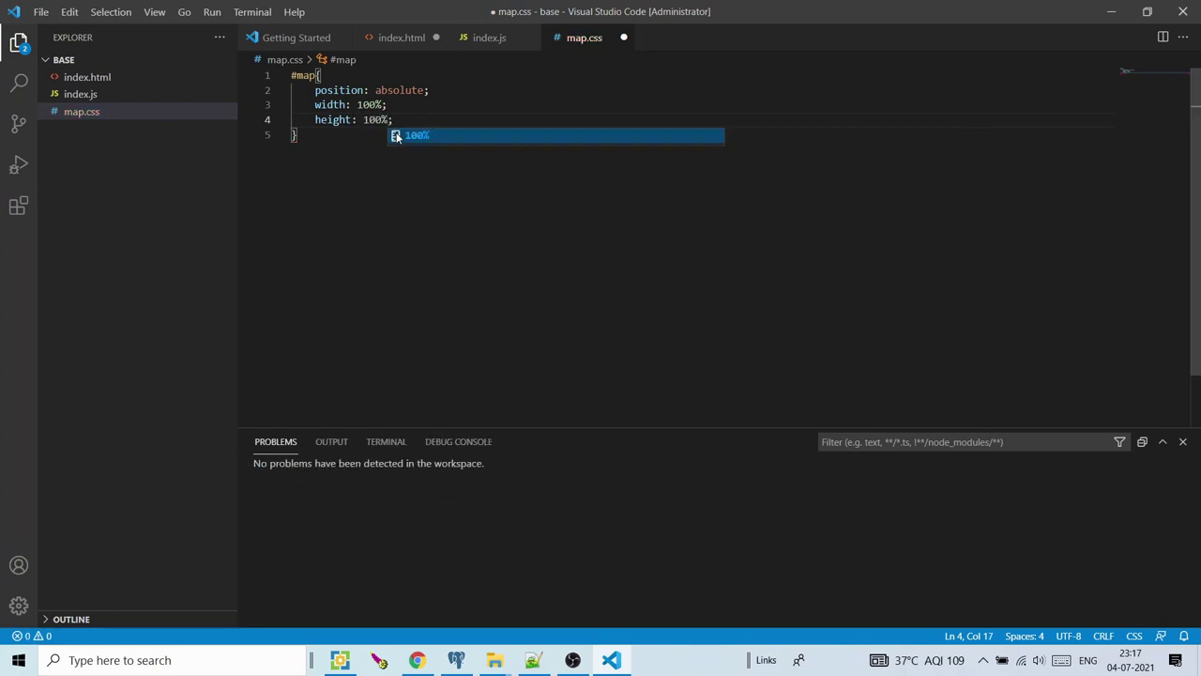
key(End)
key(Return)
key(Delete)
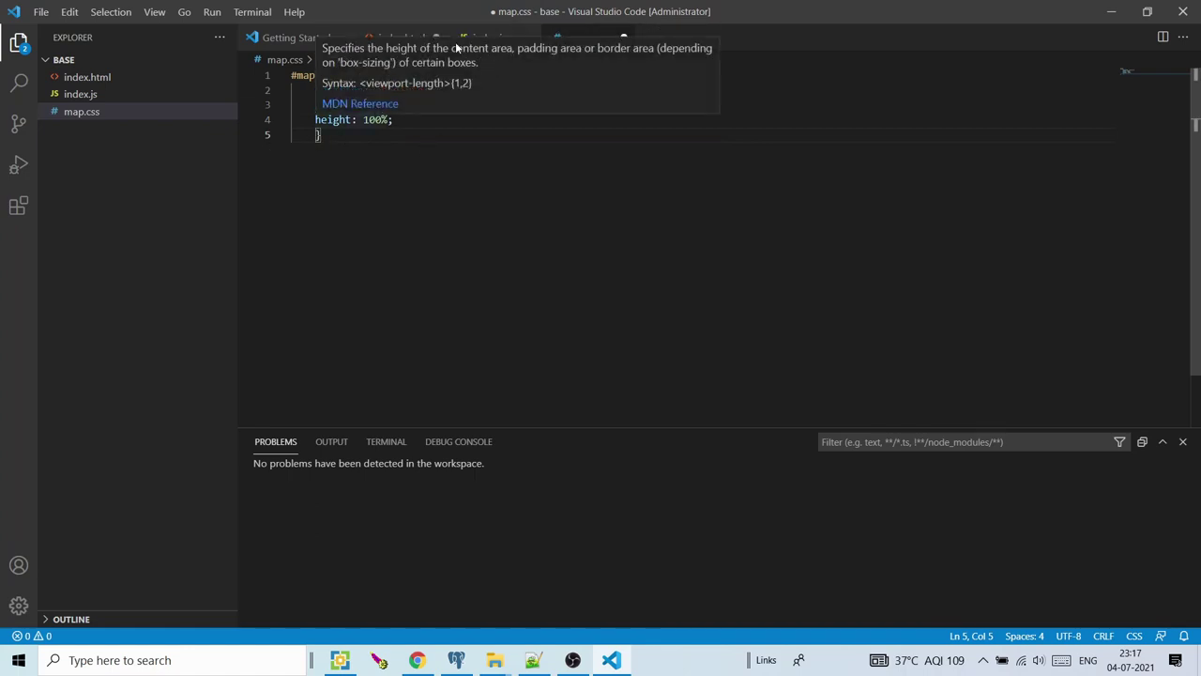
click(410, 39)
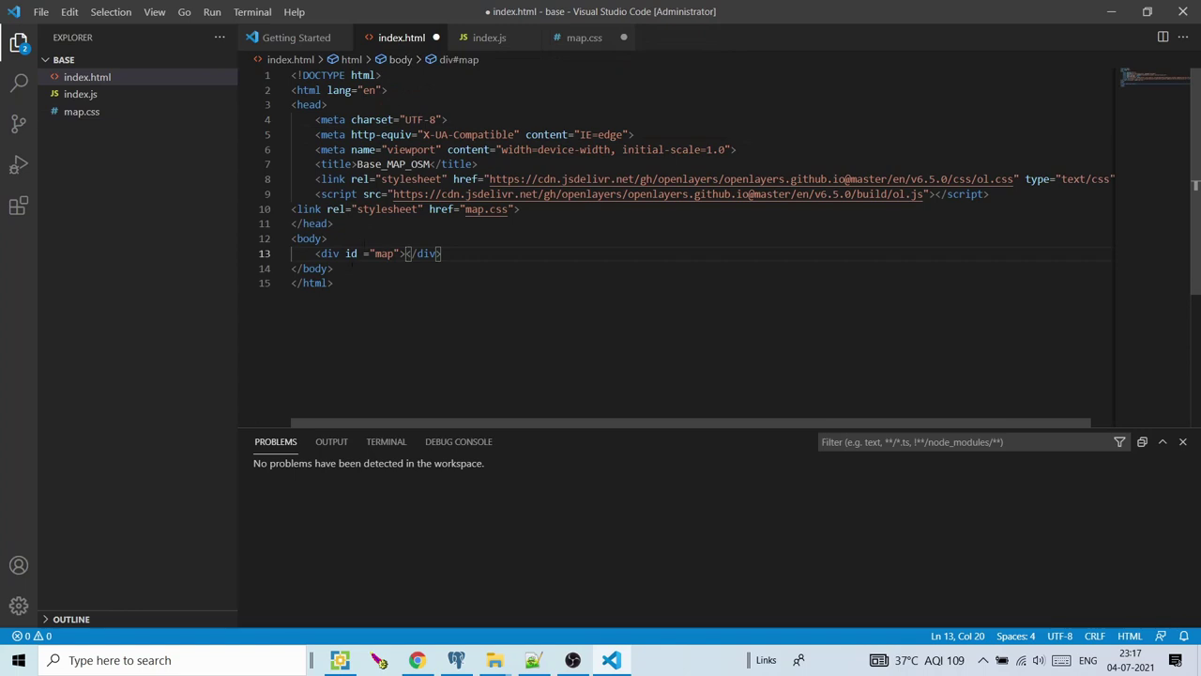
Insert <script src=""></script> on a new line after </body> via the Emmet suggestion
click(348, 268)
key(Return)
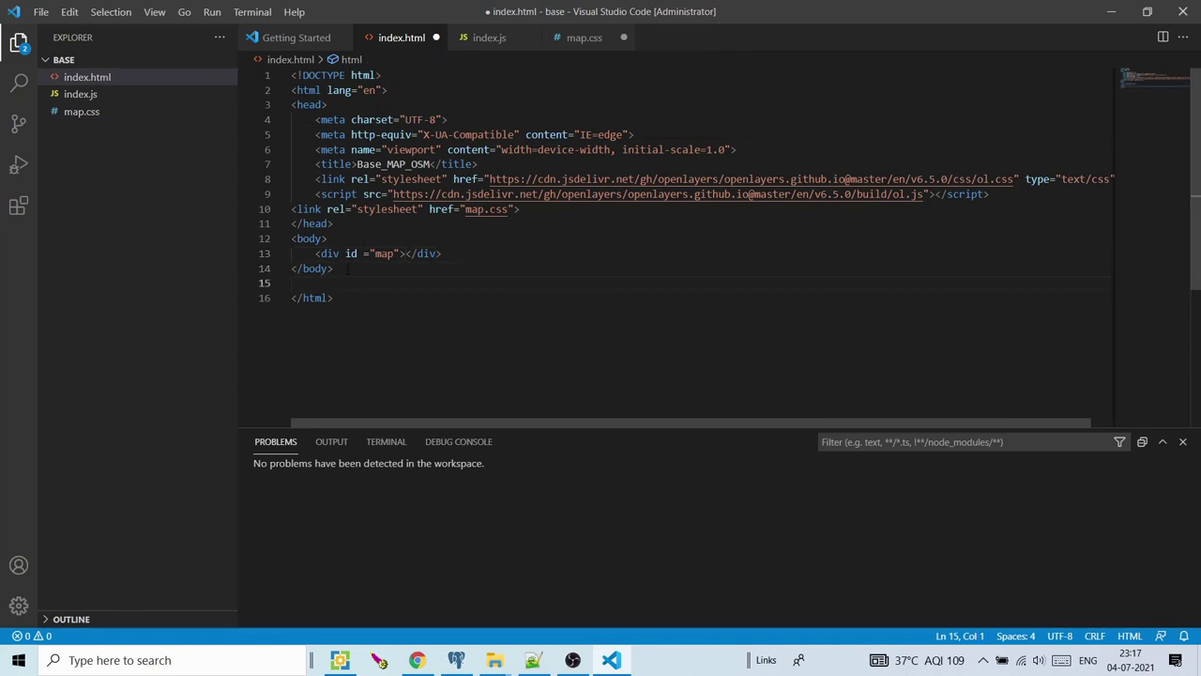
text(src)
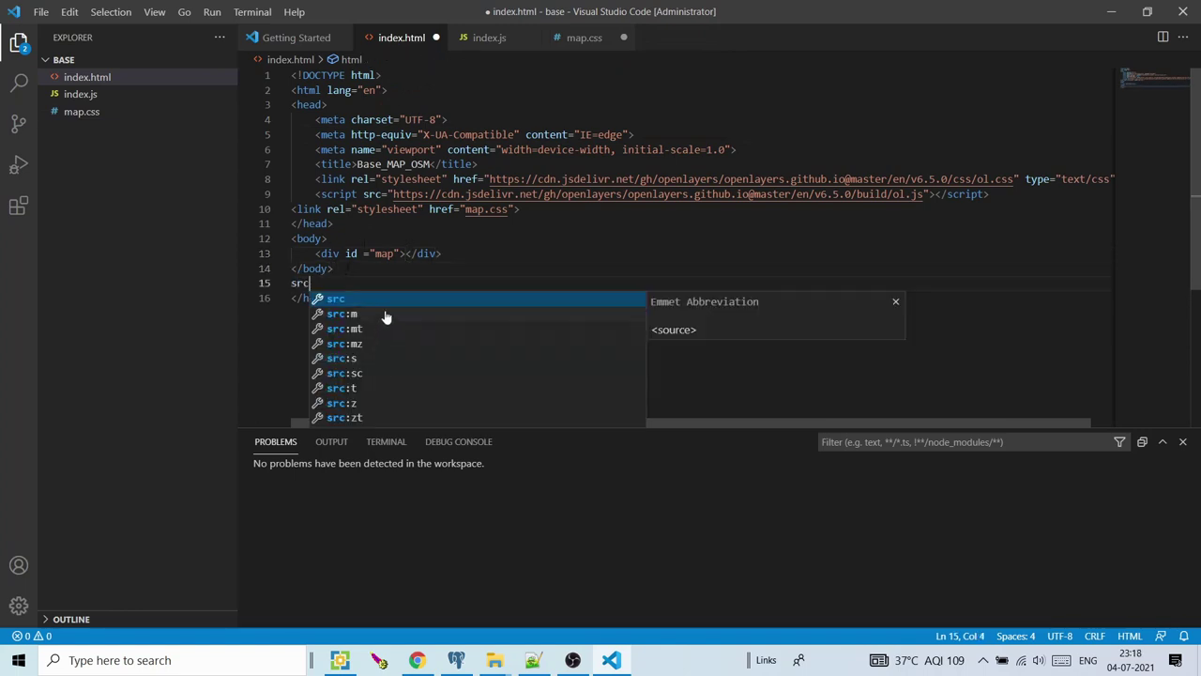
key(BackSpace)
key(BackSpace)
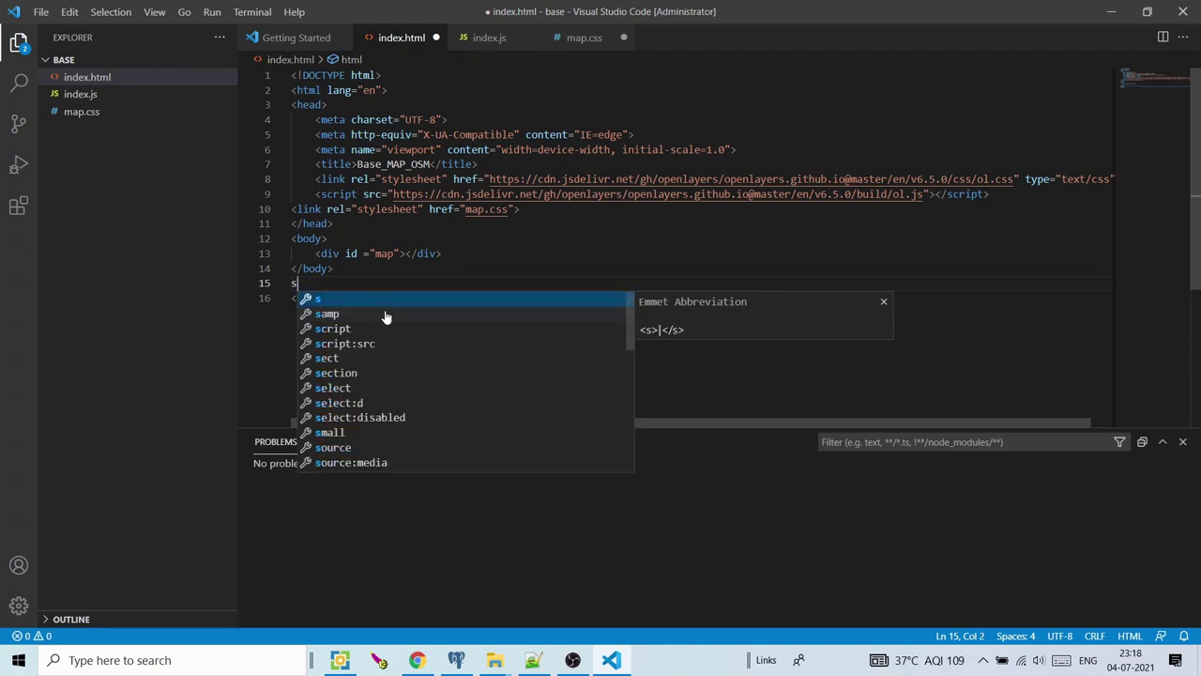
click(366, 342)
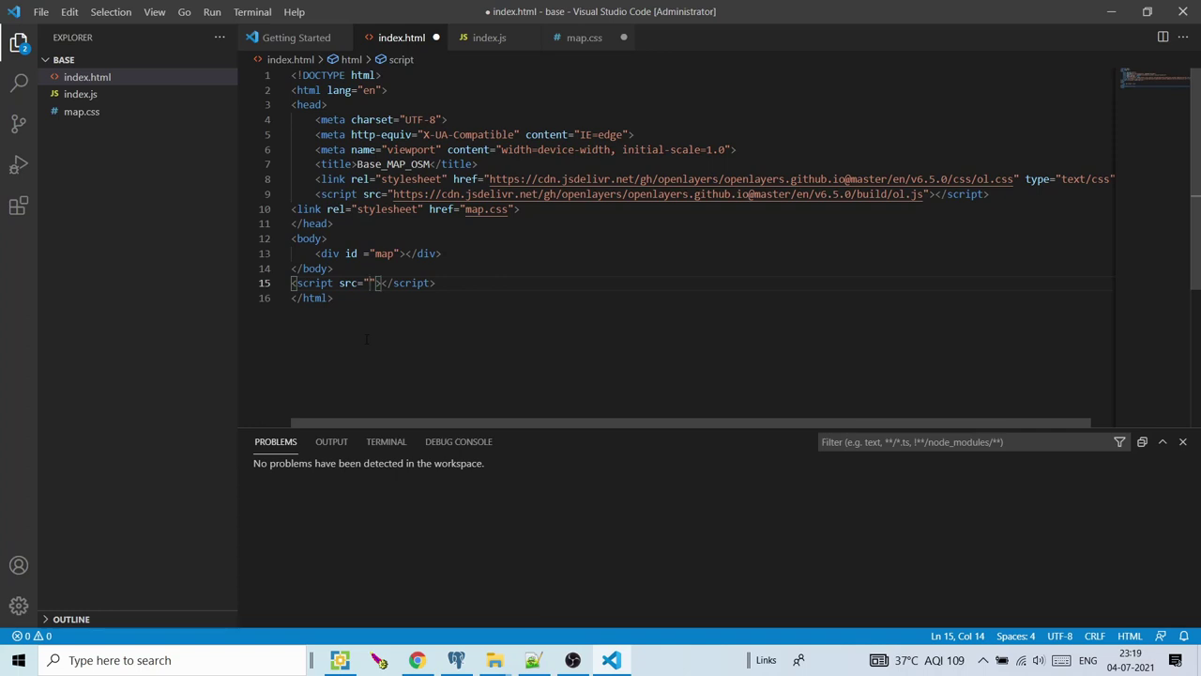
Set the script src on line 15 of index.html to index.js and review the whole file
text(index.js)
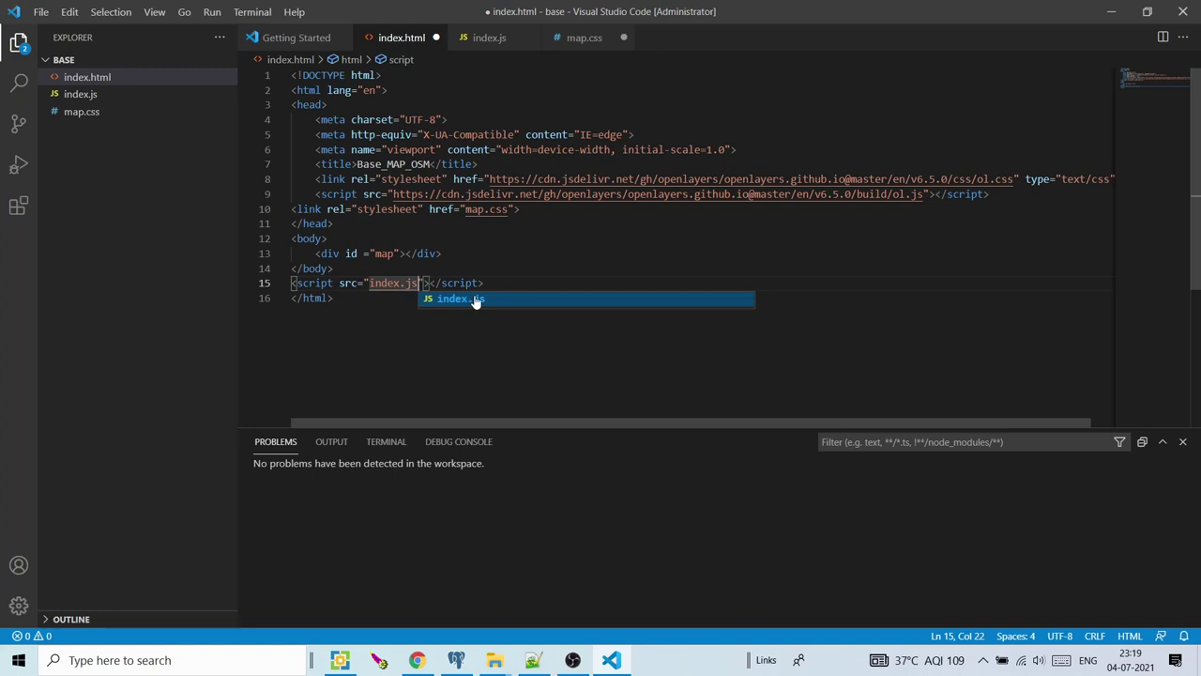
click(476, 300)
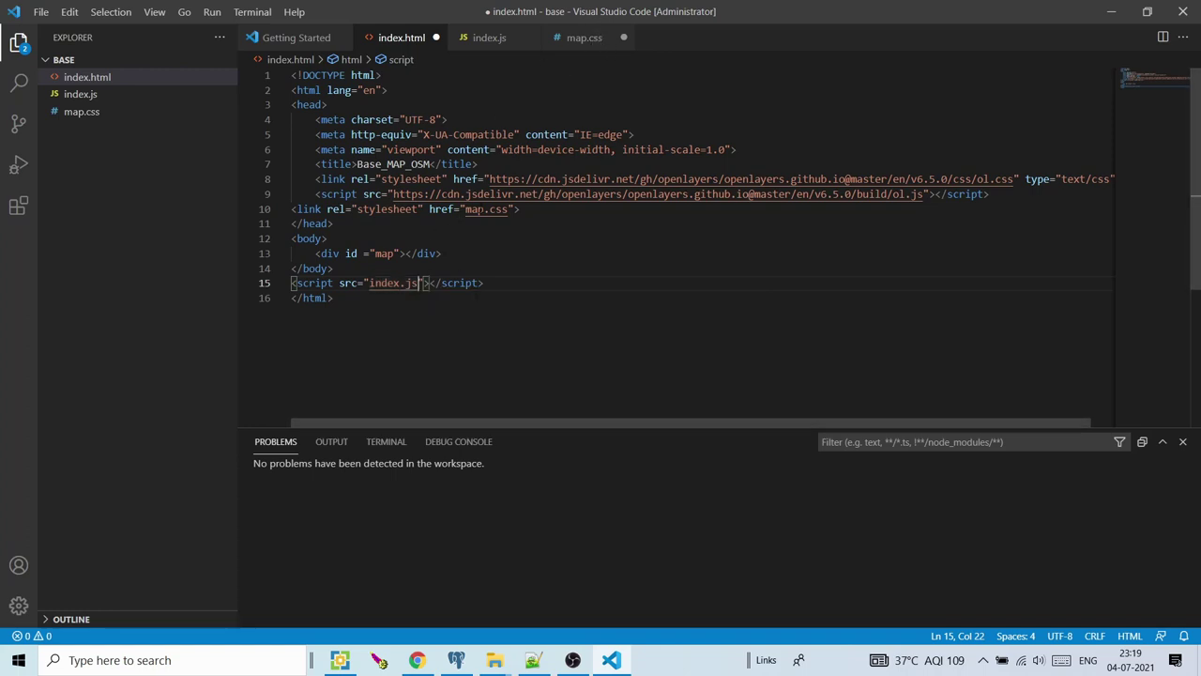
click(491, 267)
key(ctrl+End)
key(ctrl+shift+Home)
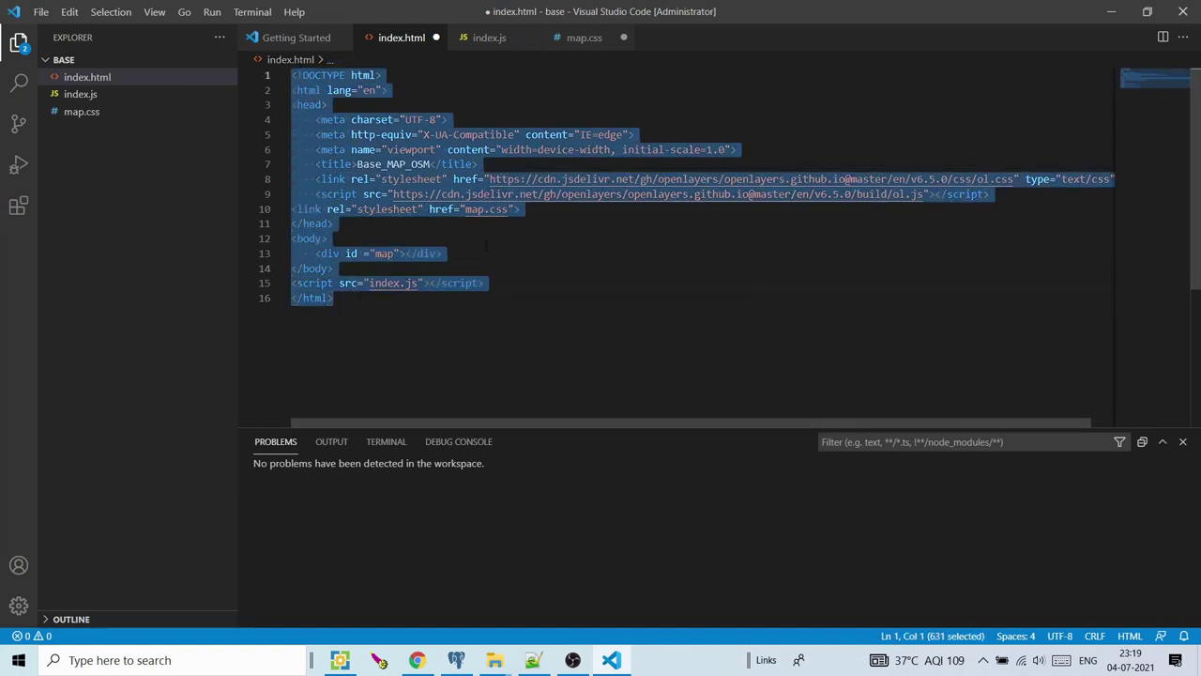
click(485, 244)
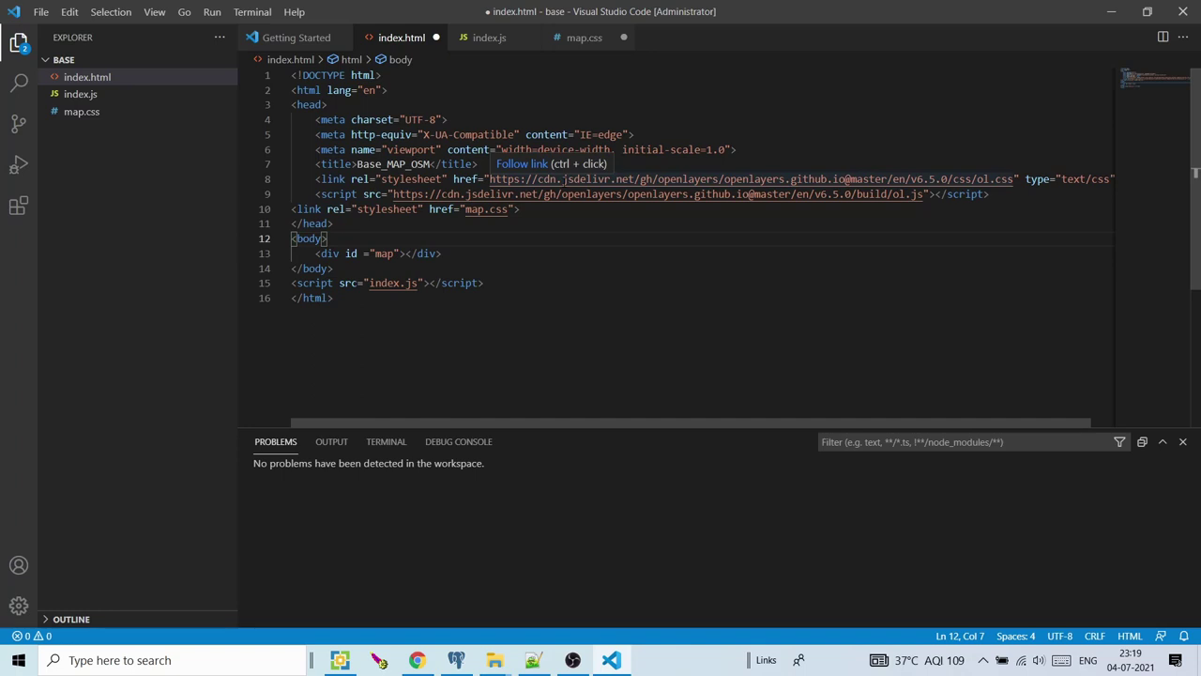
Check the OpenLayers script URL, then bring up the empty index.js file
drag(537, 195, 595, 194)
click(598, 229)
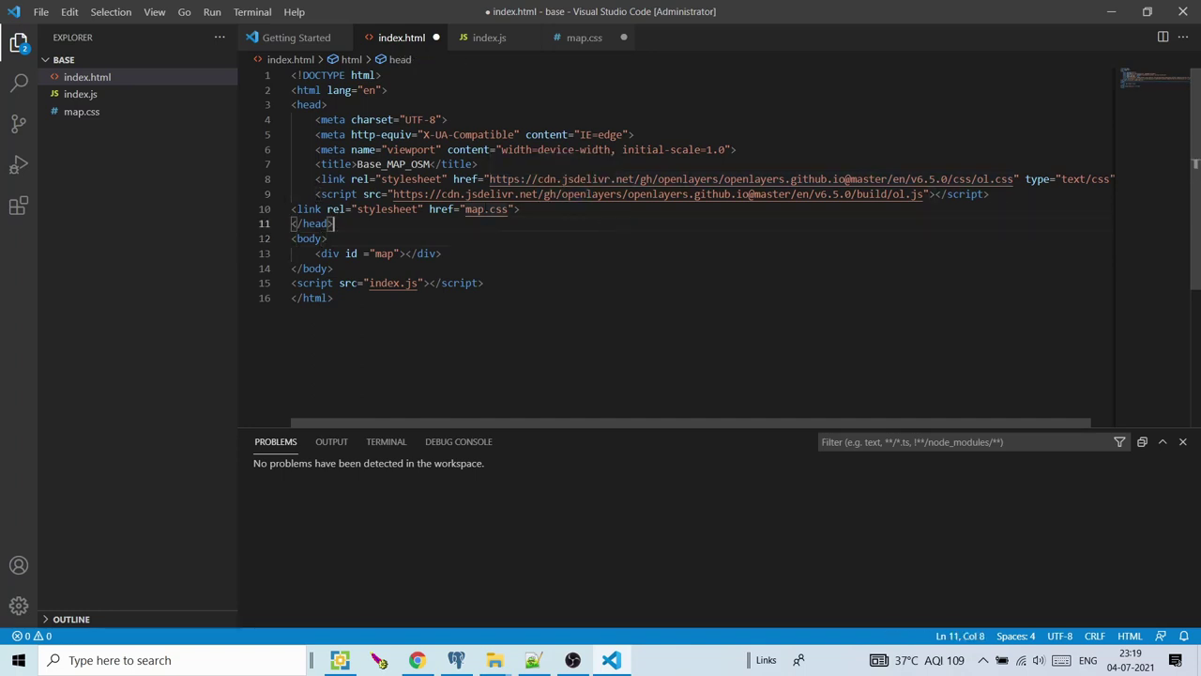
click(576, 43)
click(503, 43)
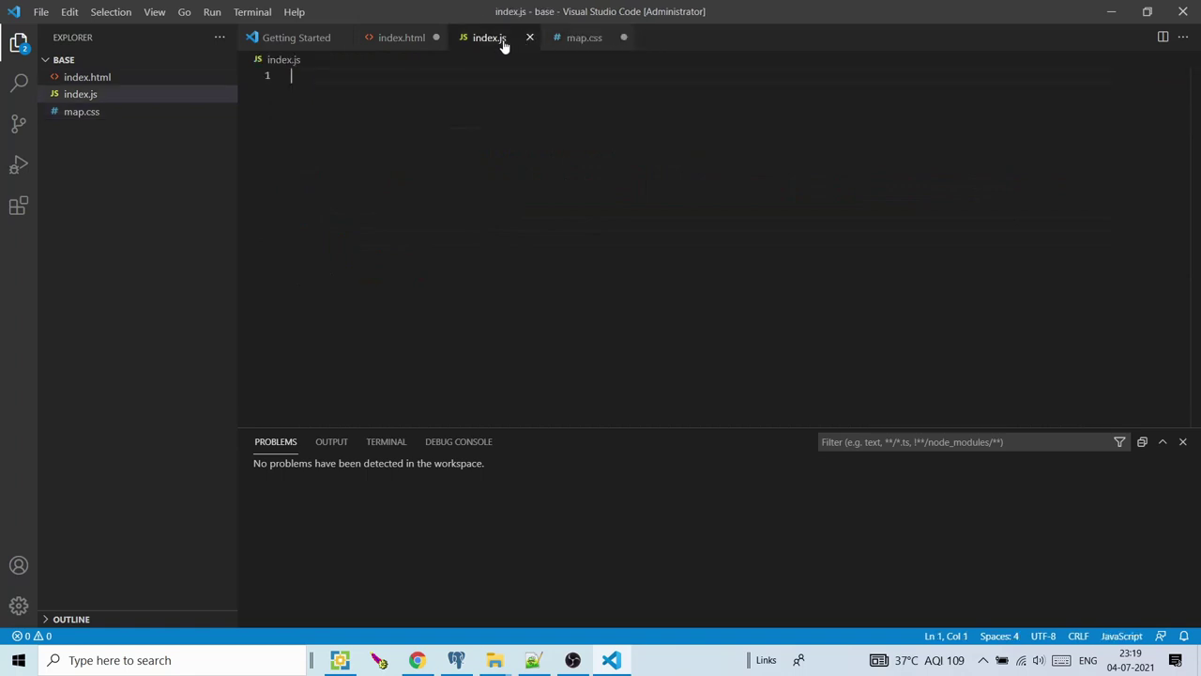
In index.js, start the view declaration var view = new ol.View({ with split braces
click(410, 43)
click(491, 40)
text(var )
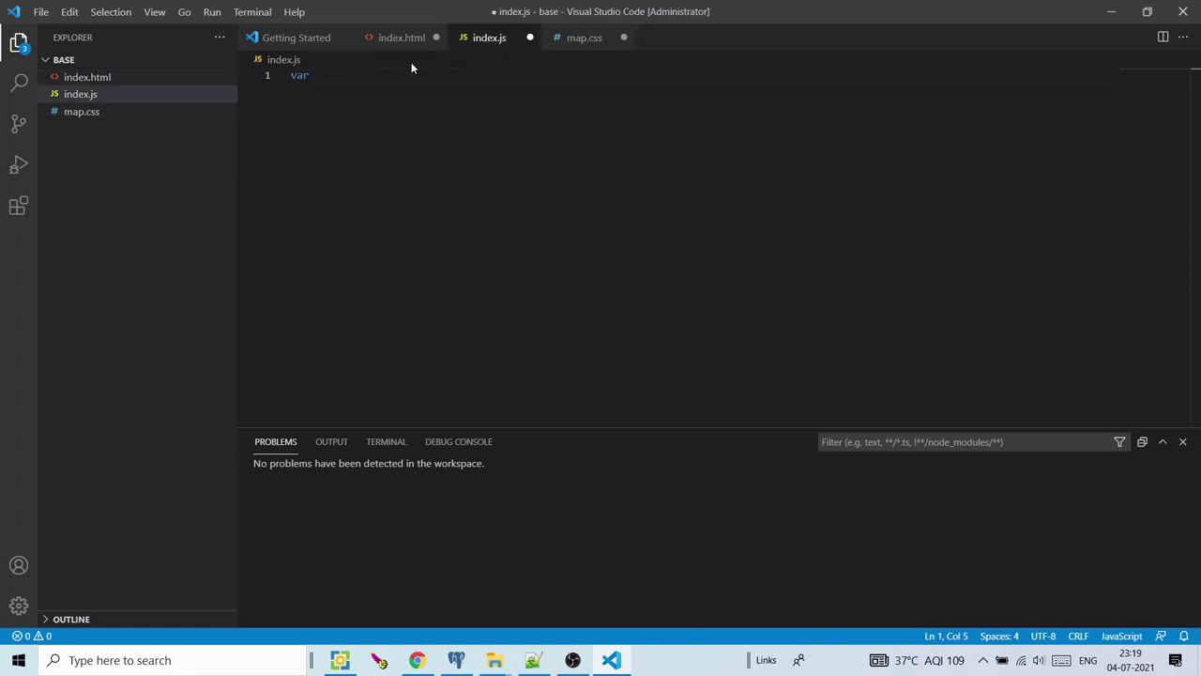
text(view = new onlanguagechange.)
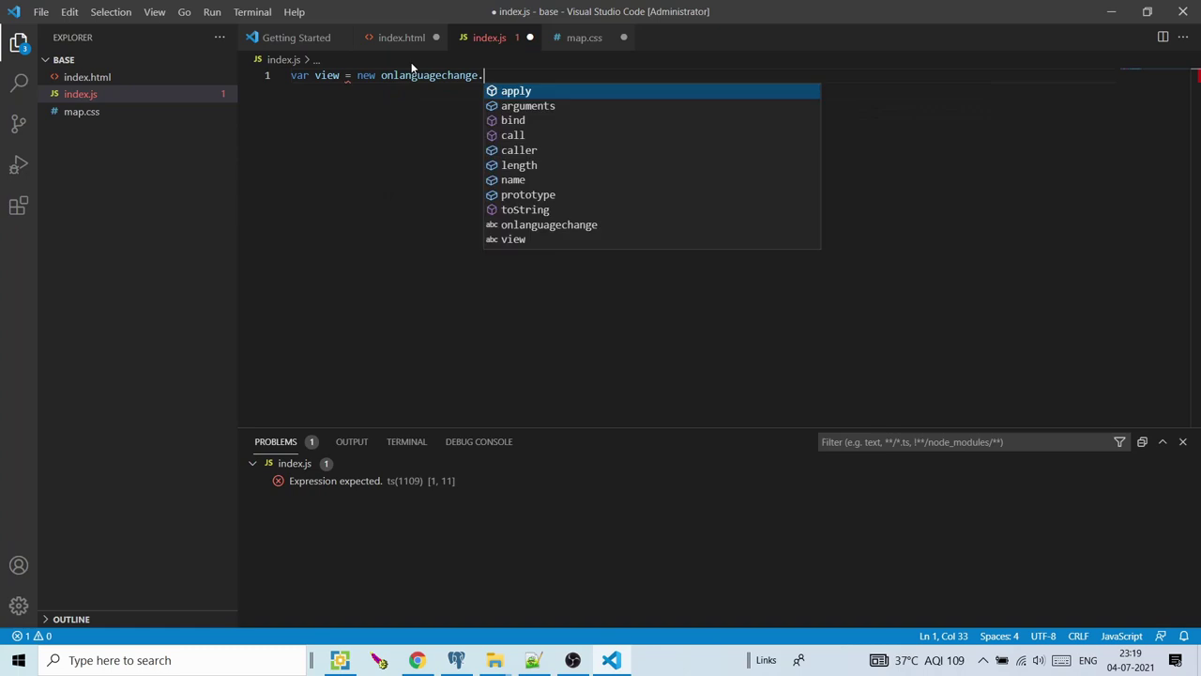
key(BackSpace)
key(BackSpace)
key(BackSpace)
key(BackSpace)
key(BackSpace)
key(BackSpace)
key(BackSpace)
key(BackSpace)
key(BackSpace)
key(BackSpace)
key(BackSpace)
key(BackSpace)
key(BackSpace)
key(BackSpace)
key(BackSpace)
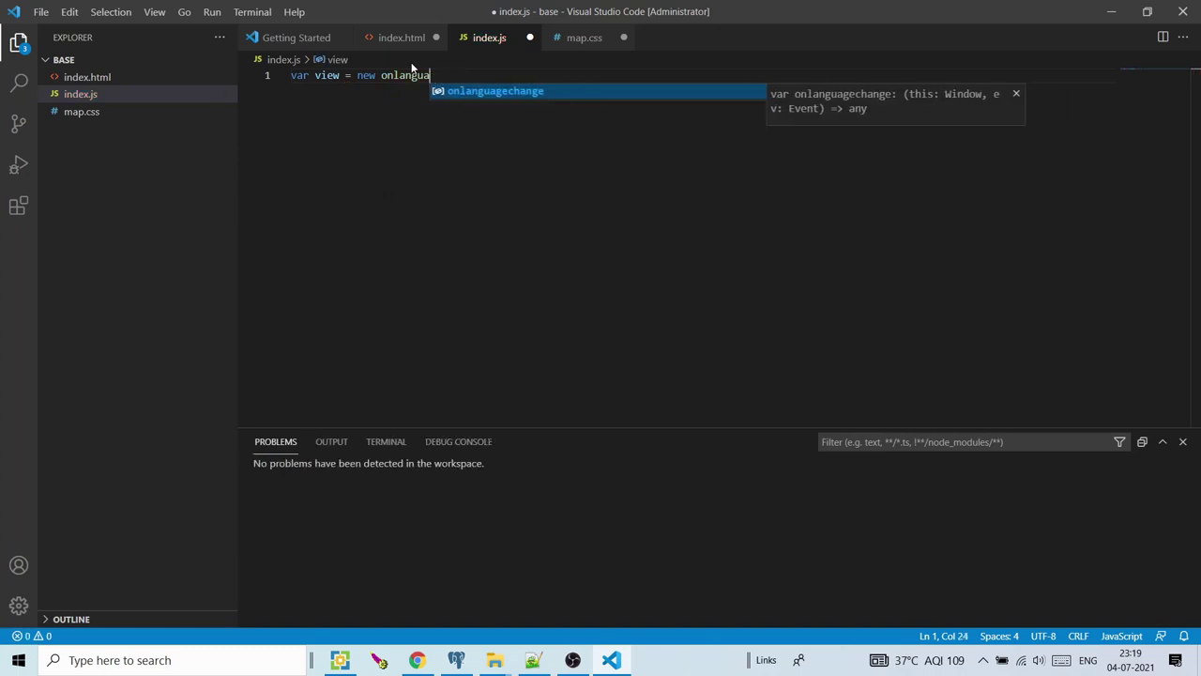
text(View)
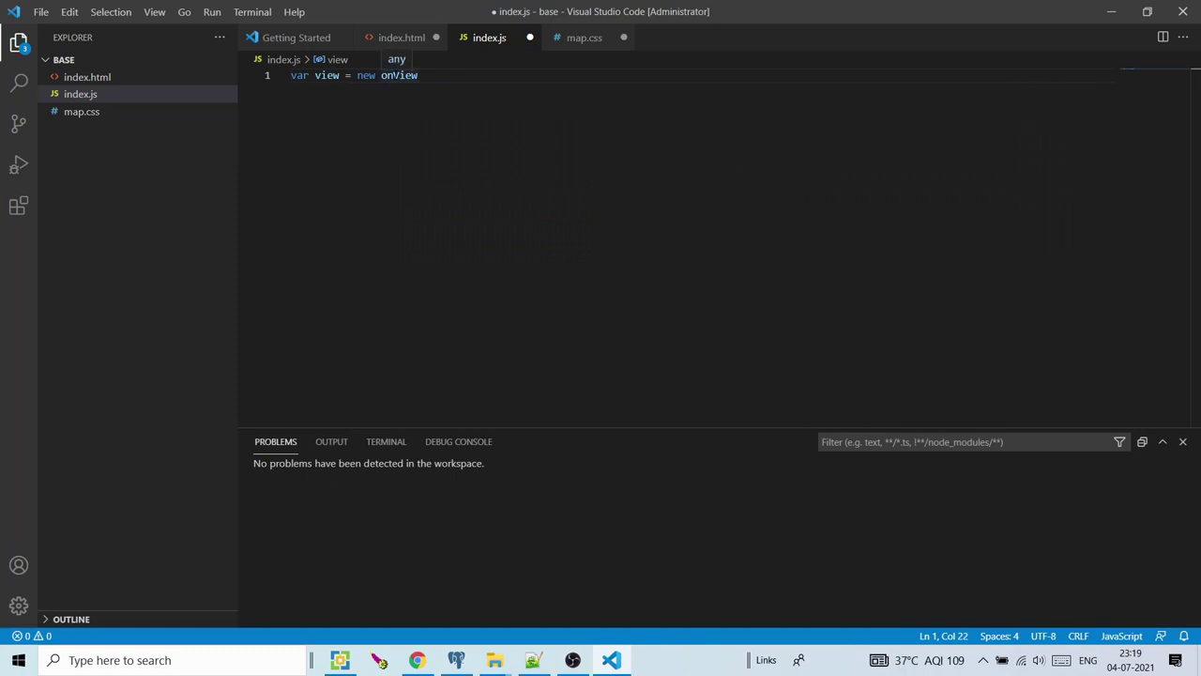
click(394, 75)
text(.)
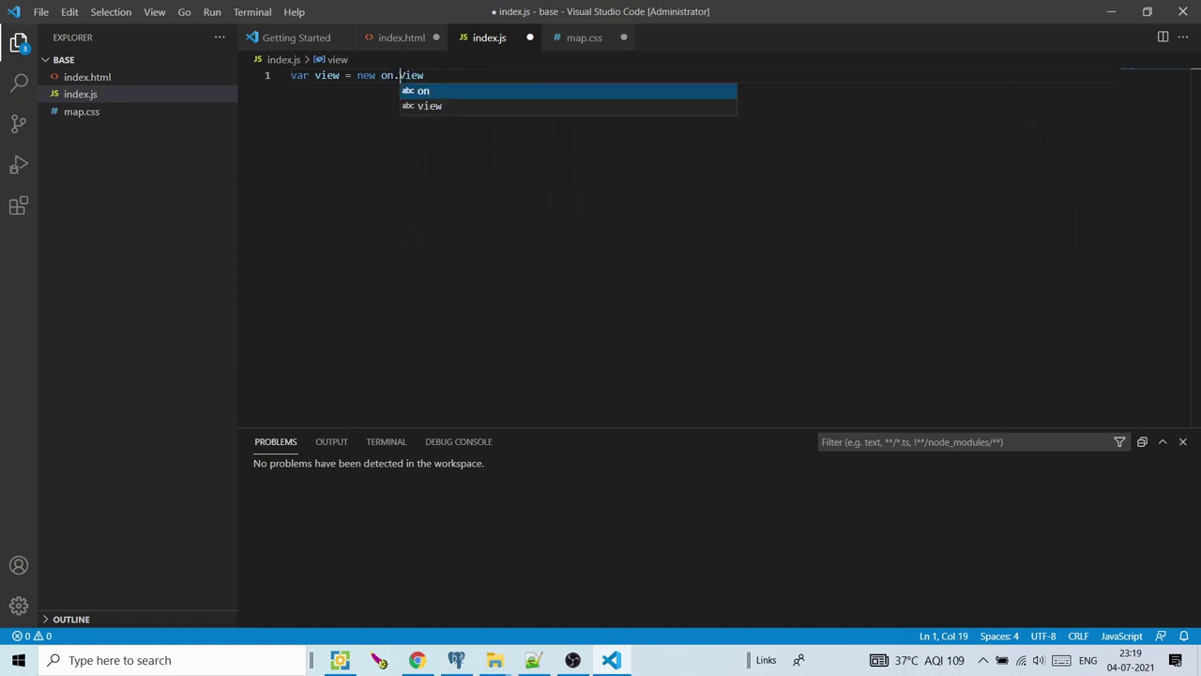
key(Left)
key(BackSpace)
text(l)
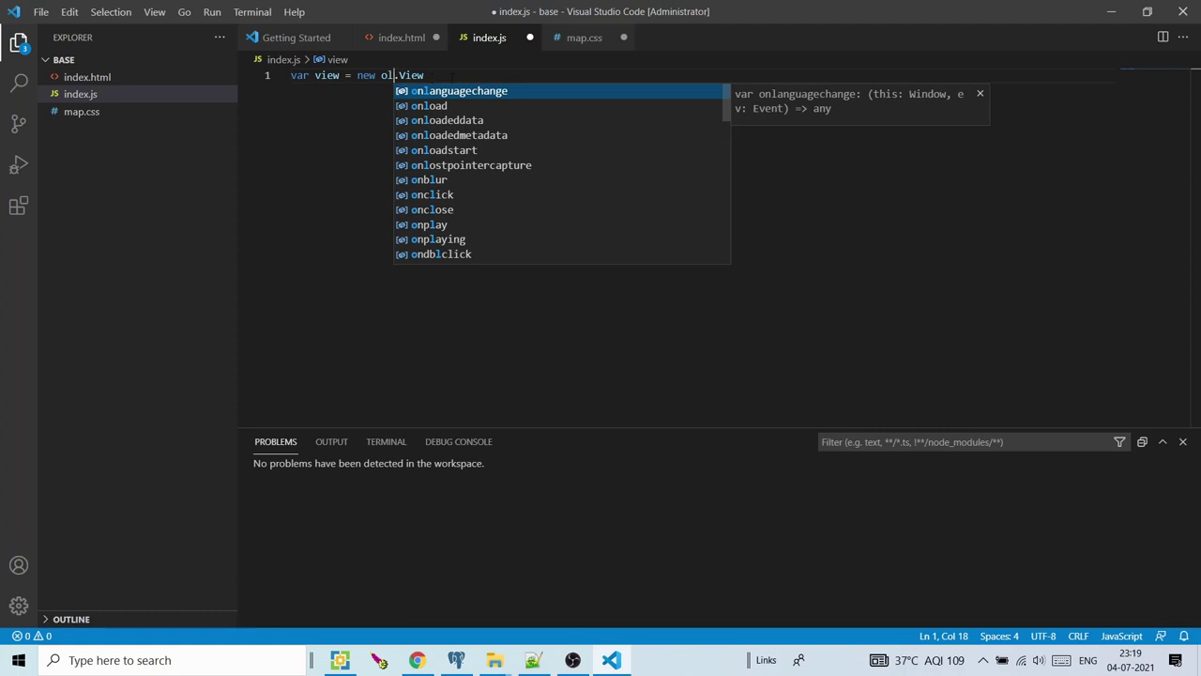
click(452, 76)
text(()
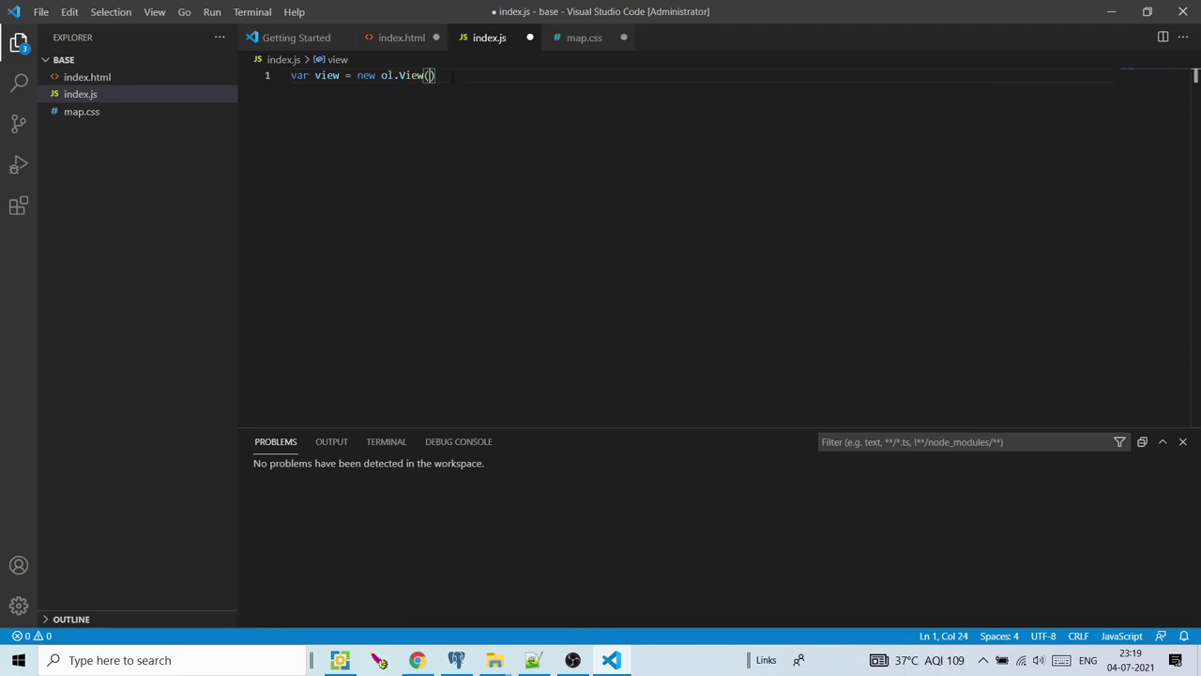
text({)
key(Return)
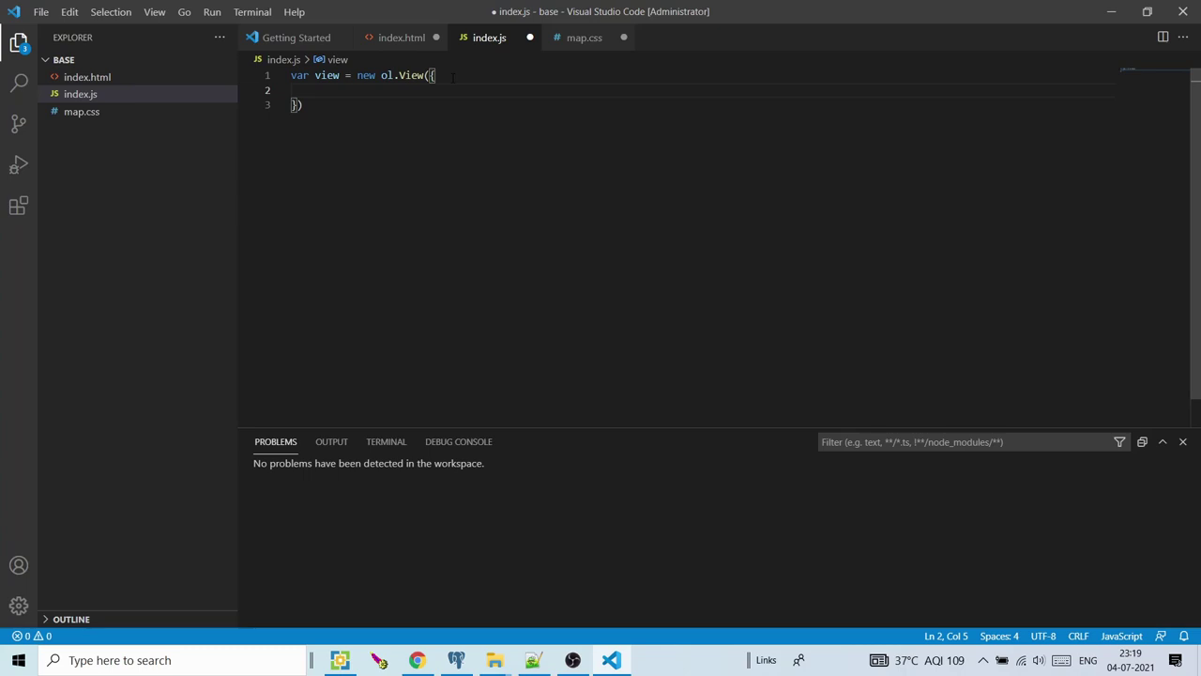
Add projection 'EPSG:3857' and center [78.0,25.0] to the view options
text(pr)
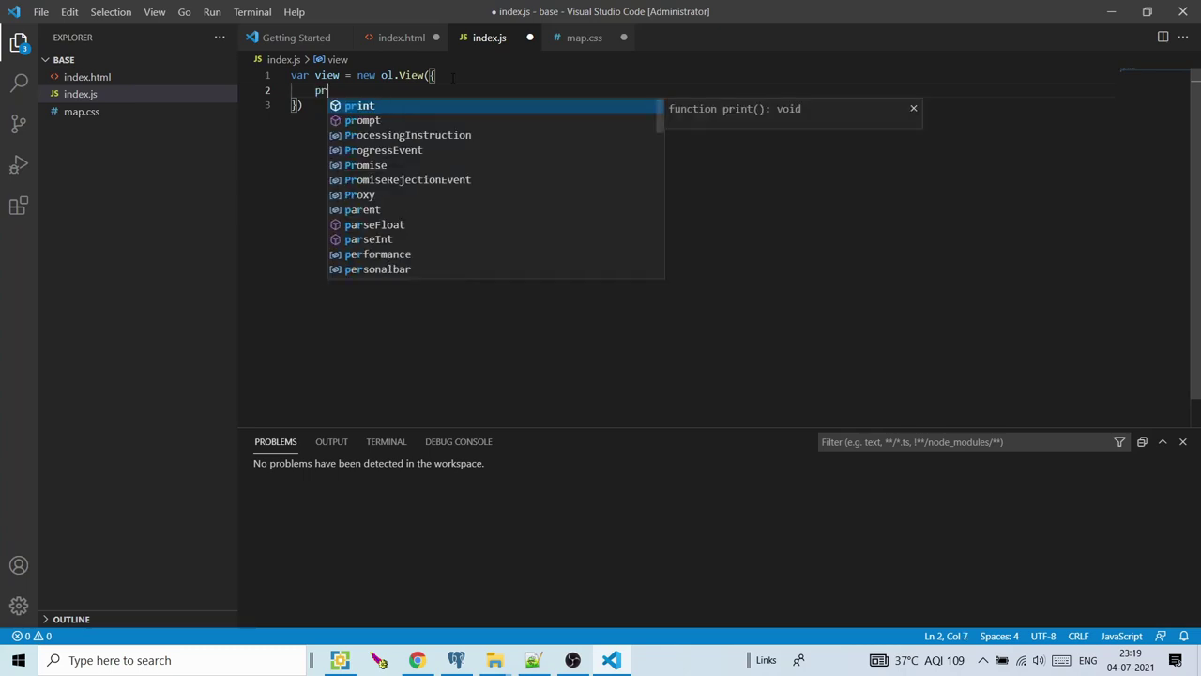
text(oje)
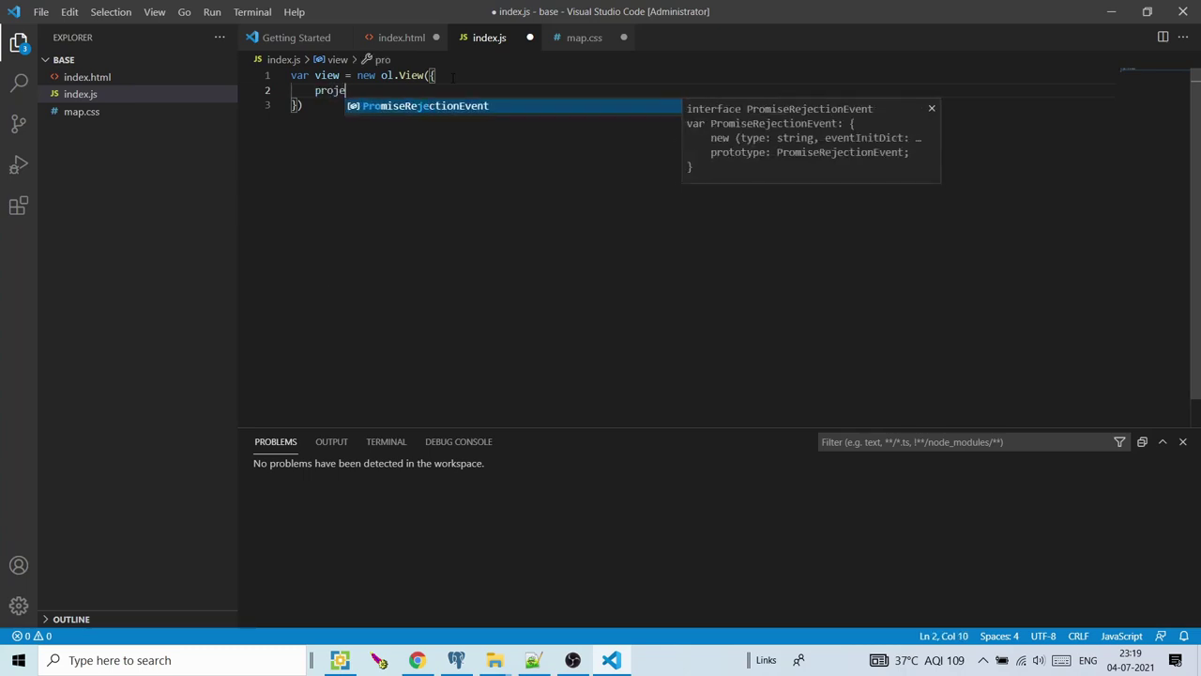
text(ction:)
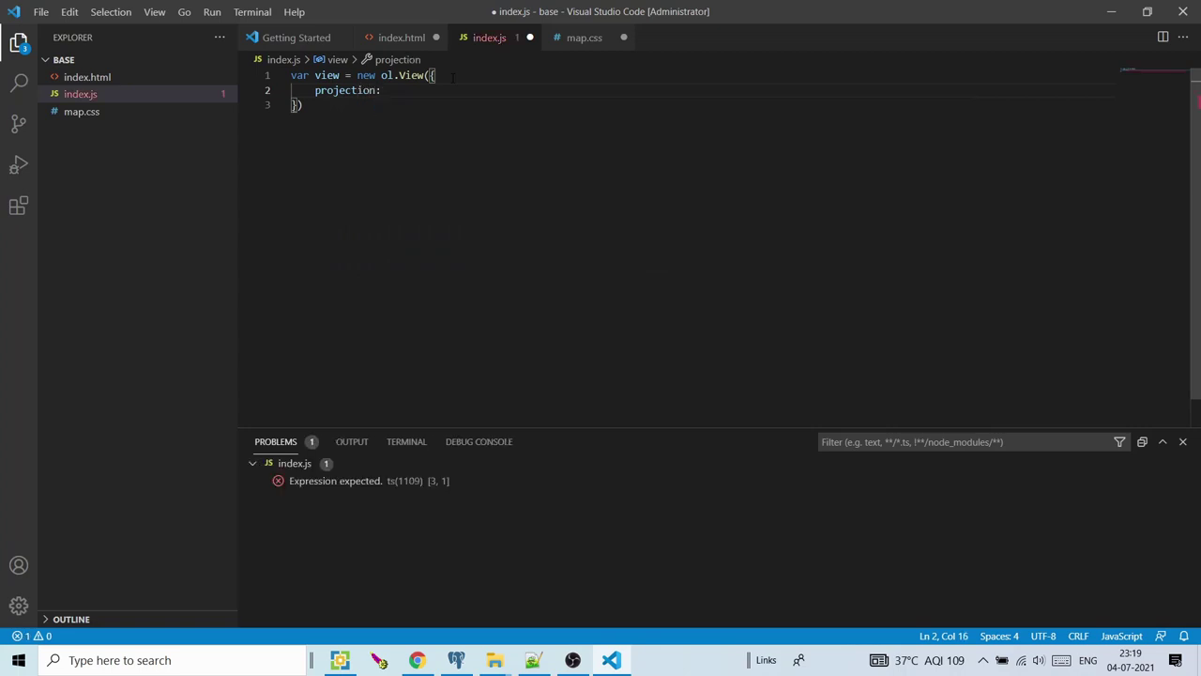
text( EP)
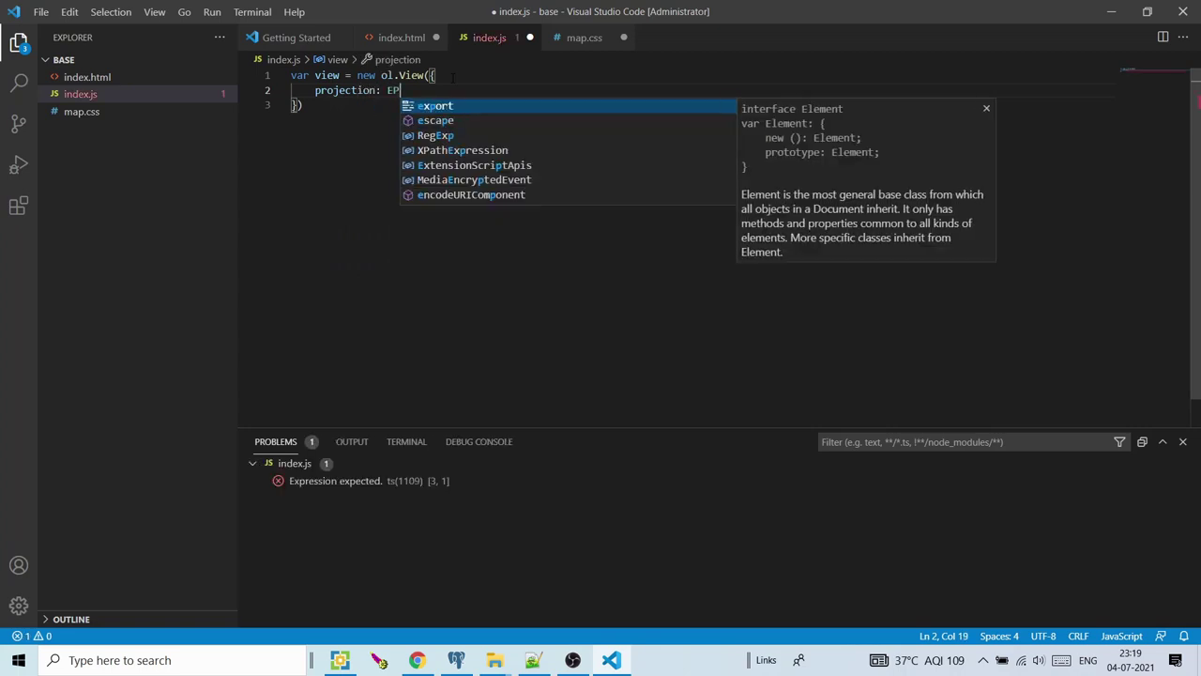
text(SG)
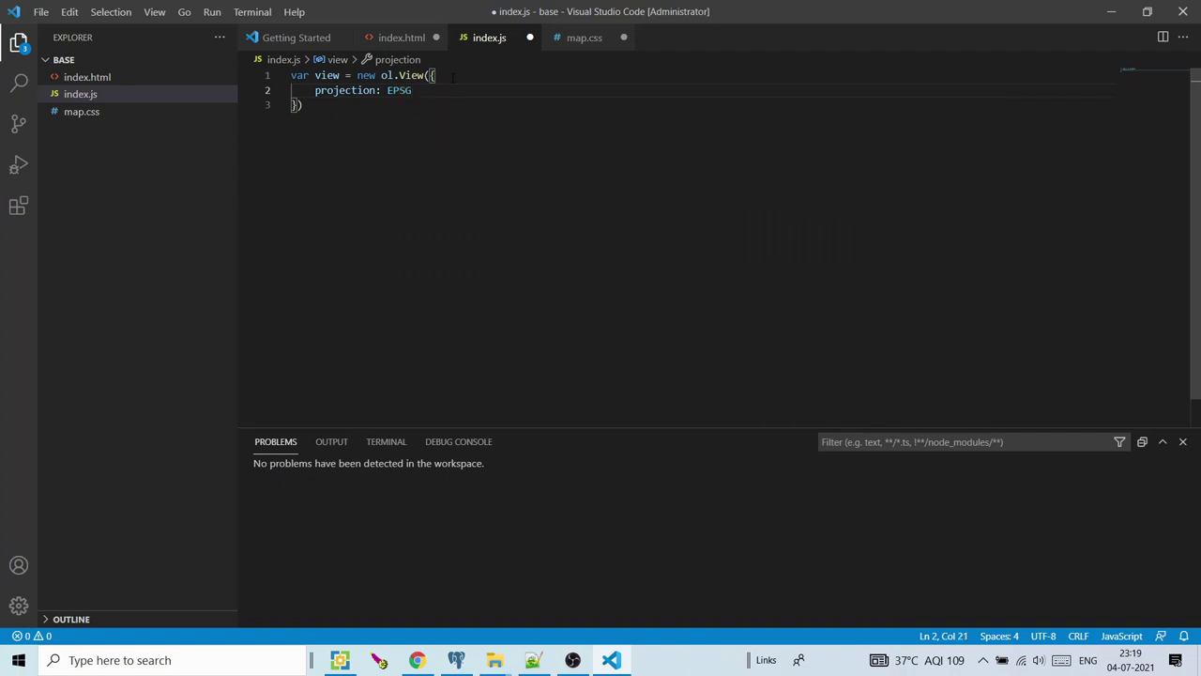
key(BackSpace)
key(BackSpace)
key(BackSpace)
key(BackSpace)
text(')
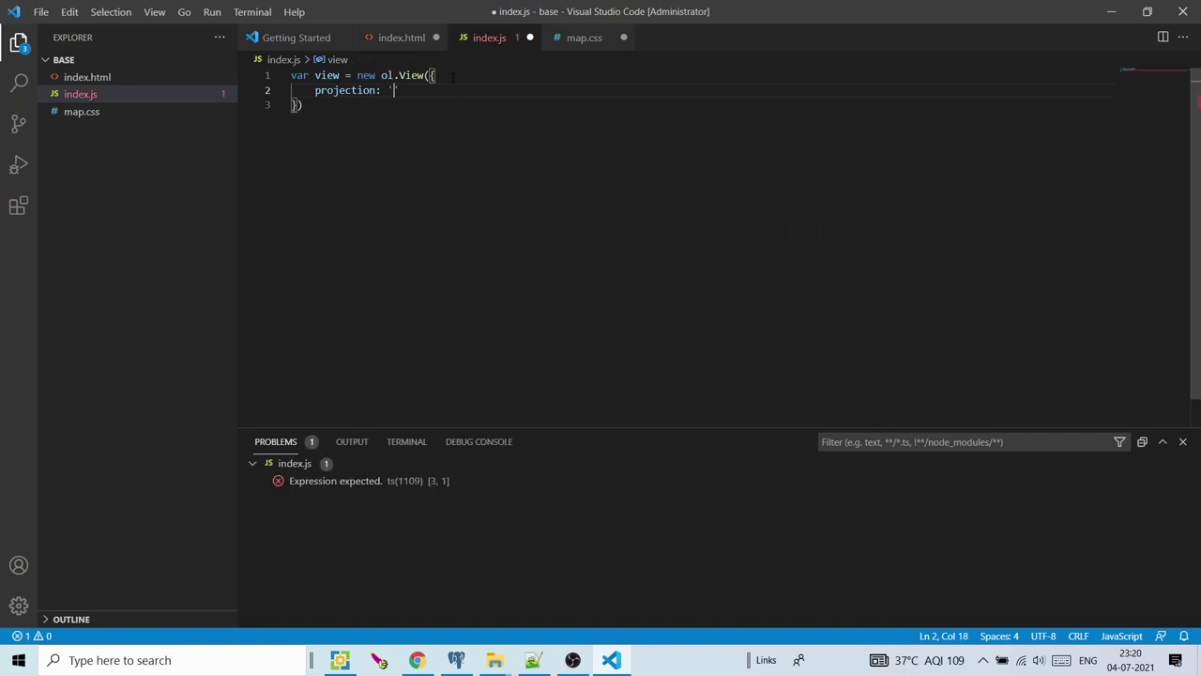
text(EP)
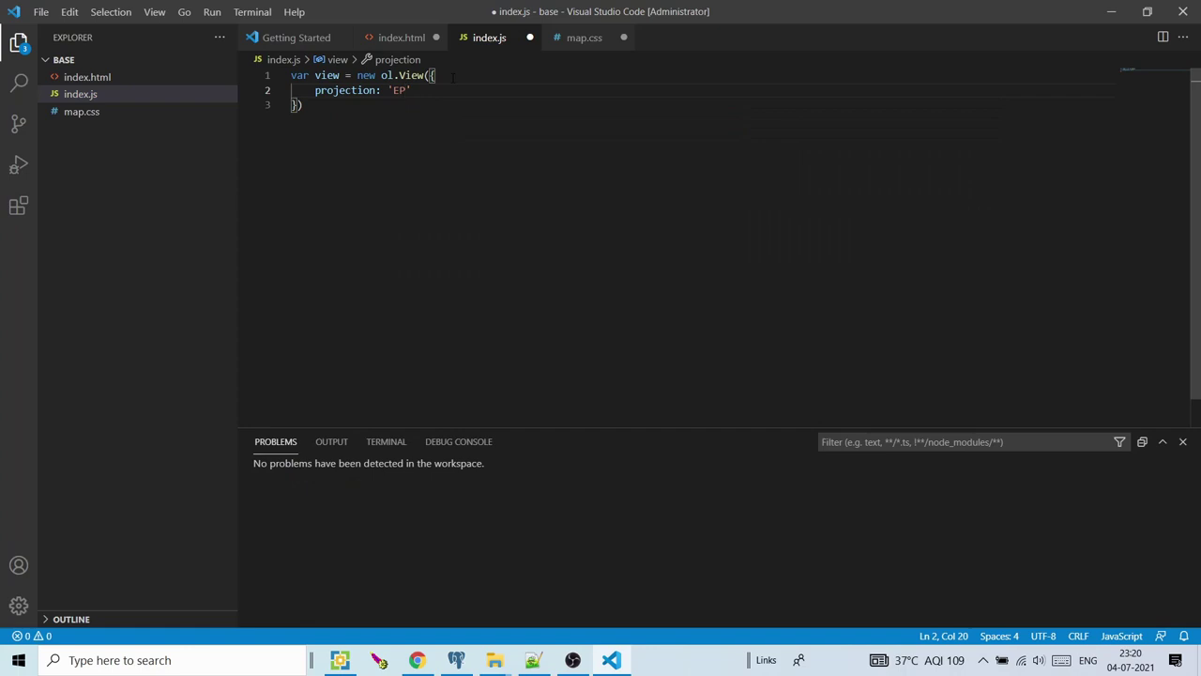
text(SG:3857',)
key(Return)
text(Centr)
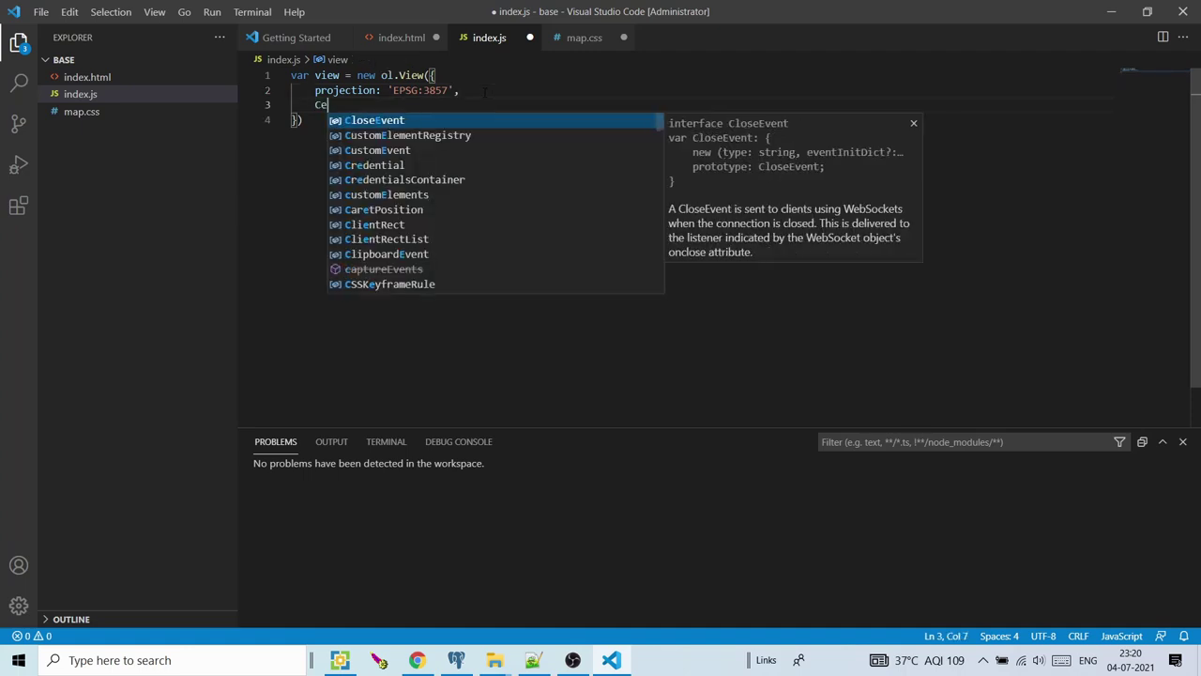
key(BackSpace)
key(BackSpace)
key(BackSpace)
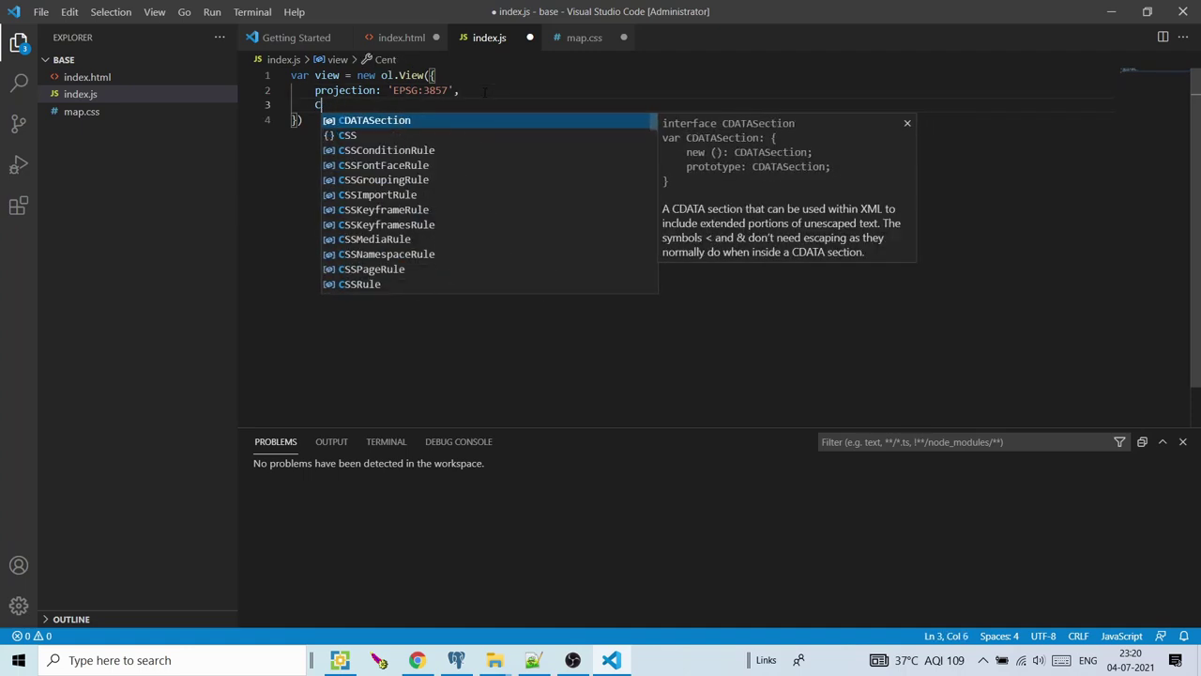
text(center)
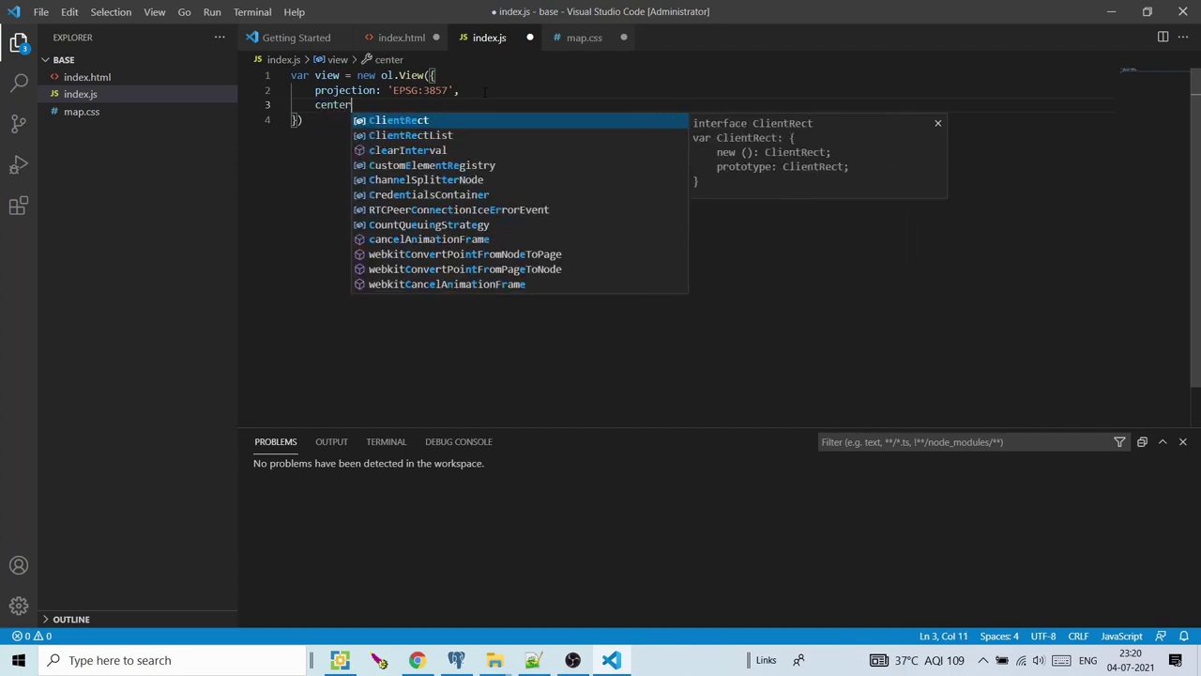
text(: [78)
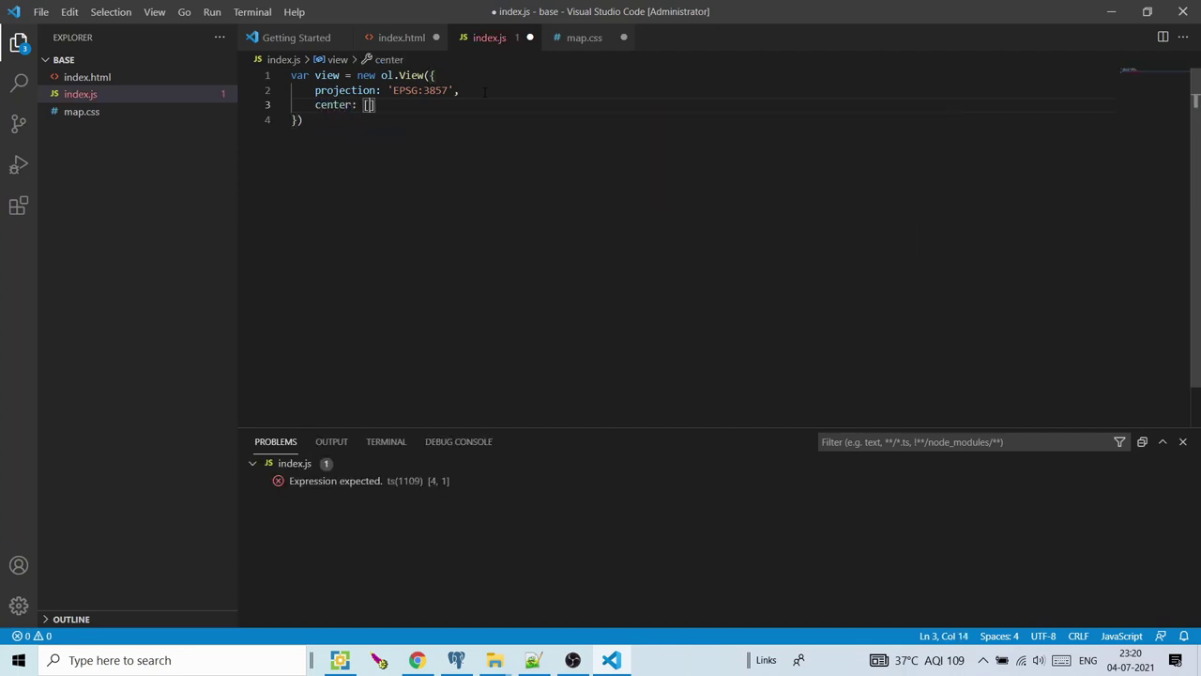
text(.0,25.0])
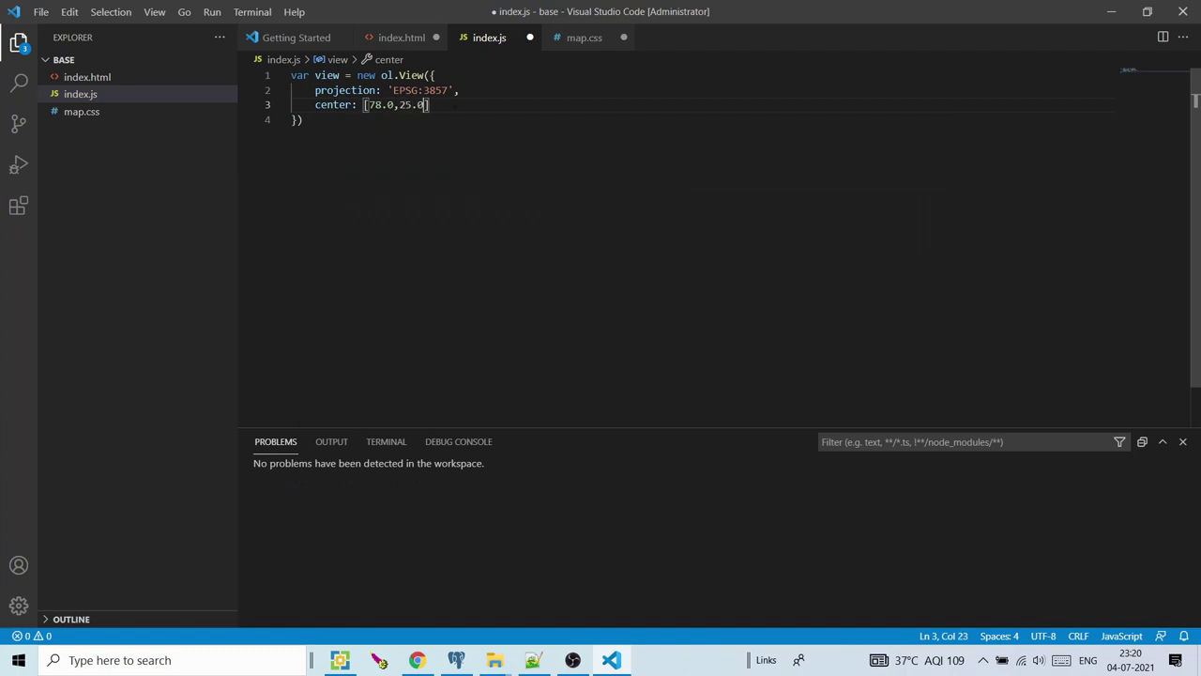
text(,)
Add zoom: 5, close the view block with a semicolon, and begin var map = new ol.Map({
key(Return)
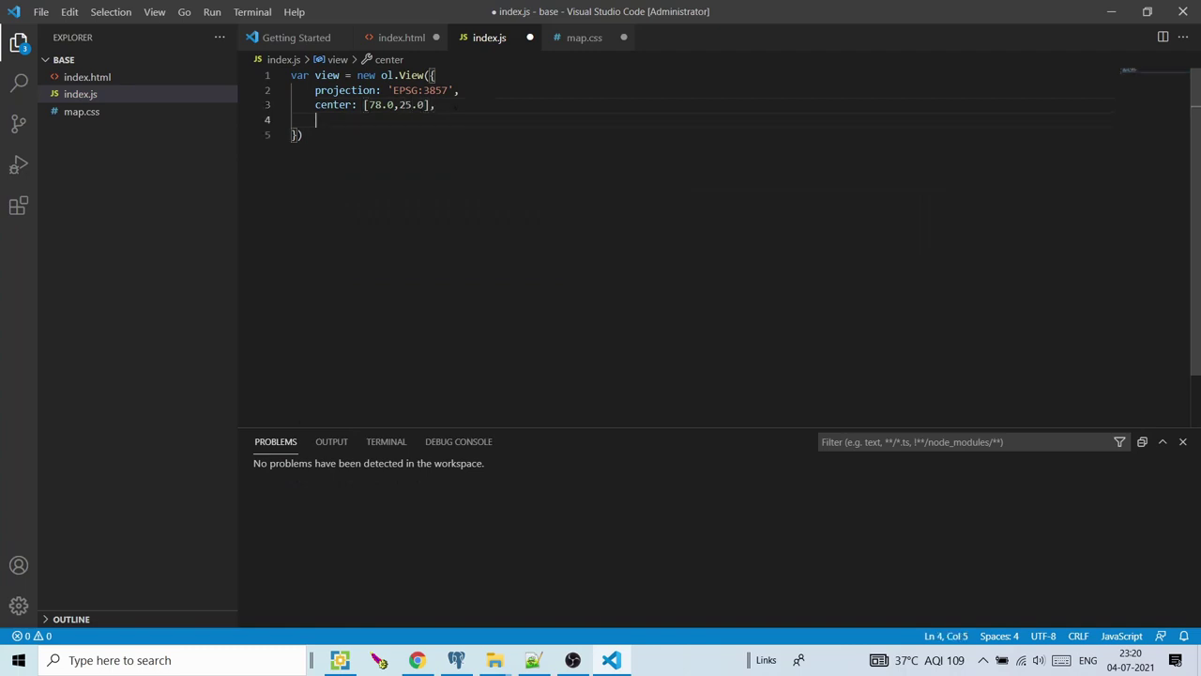
text(xoo\\\)
key(BackSpace)
key(BackSpace)
key(BackSpace)
text(m: 5)
key(Down)
text(;)
key(Return)
key(Return)
text(var map =)
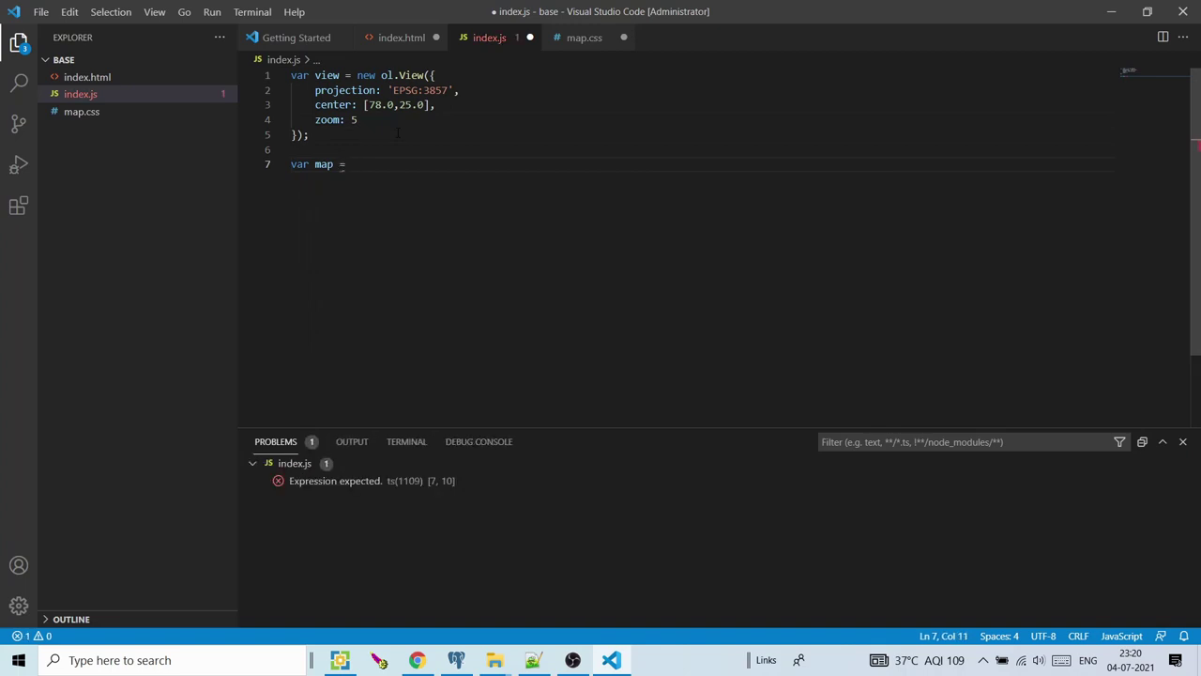
text( new ol.M)
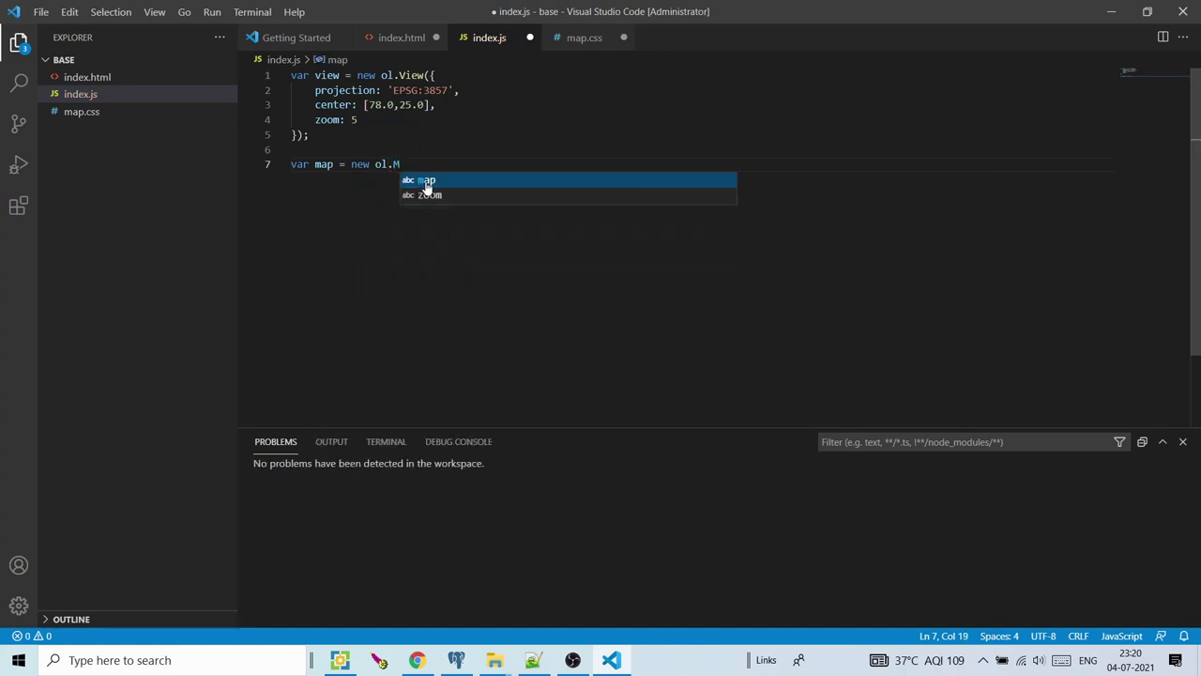
text(ap)
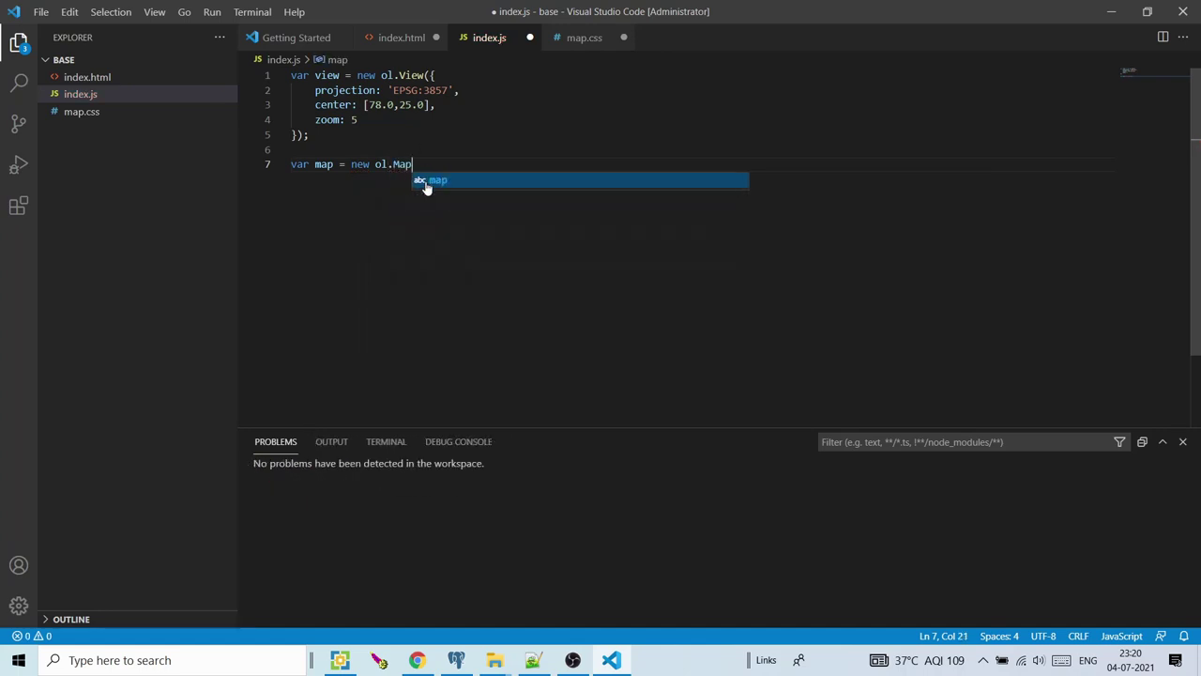
text(({)
Fill the ol.Map block with view: view and target 'map', matching index.html's div id
key(Return)
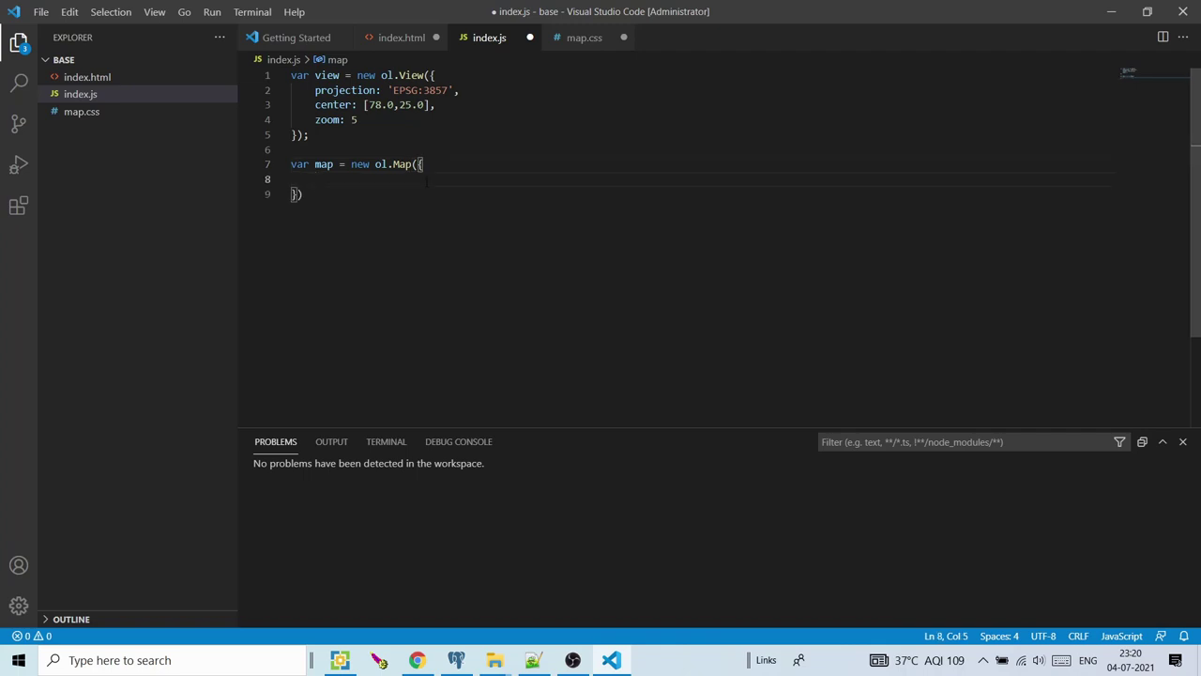
text(vie)
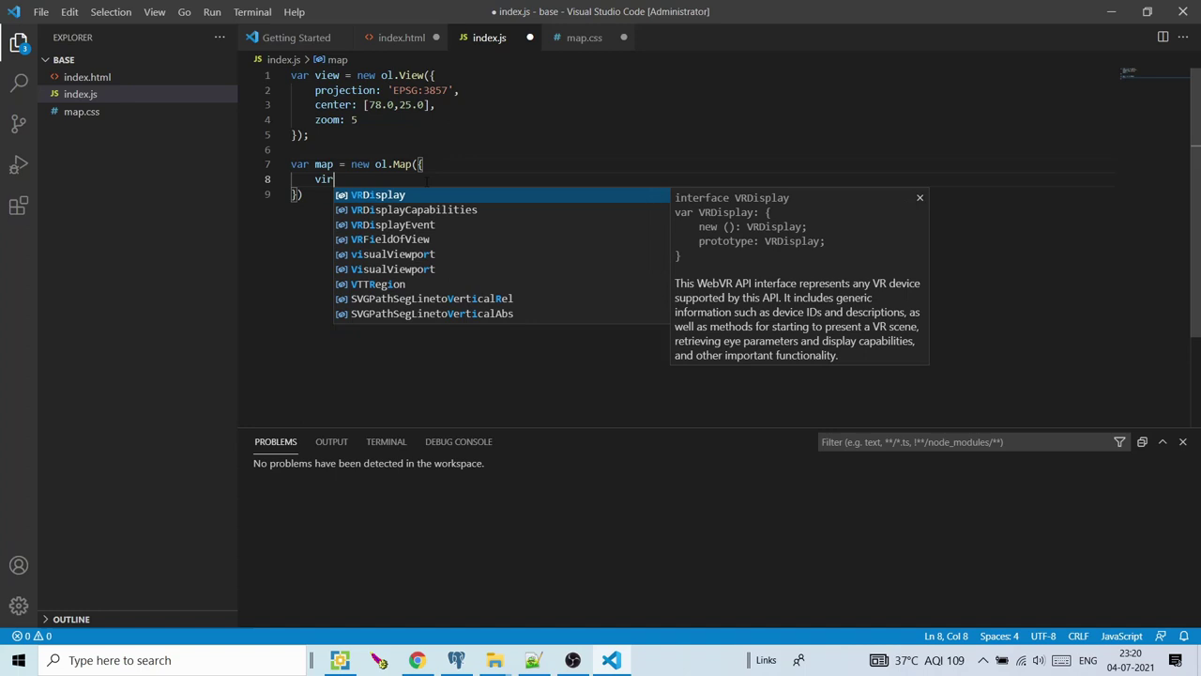
text(w: )
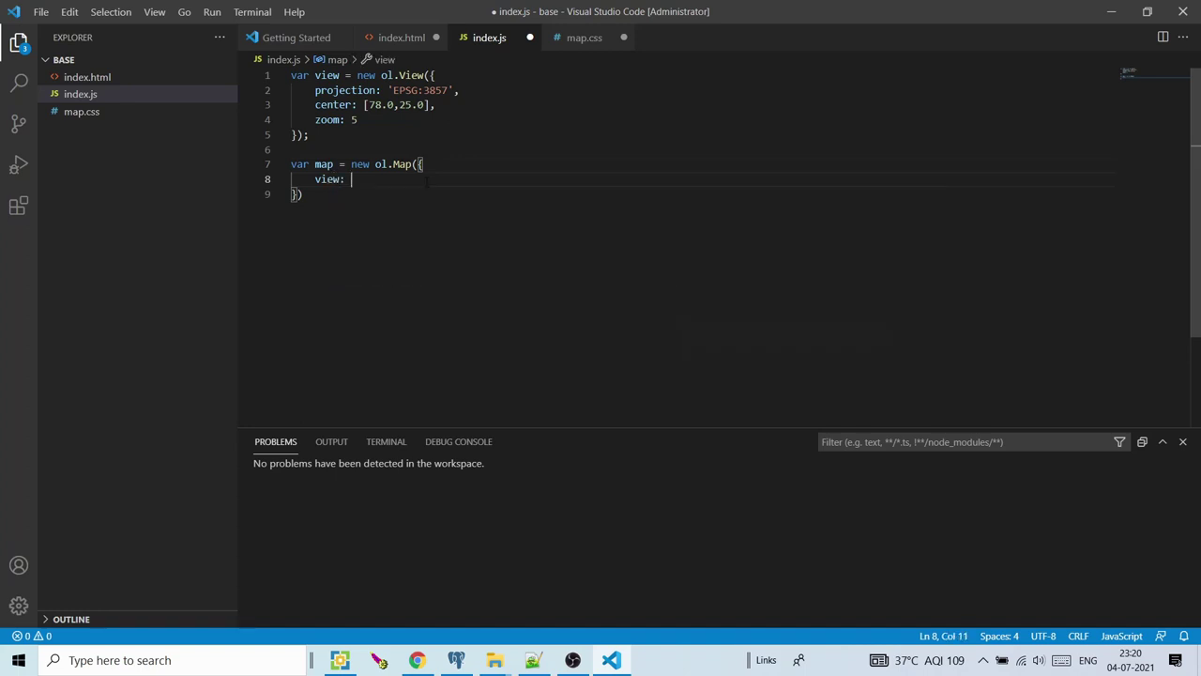
text(view)
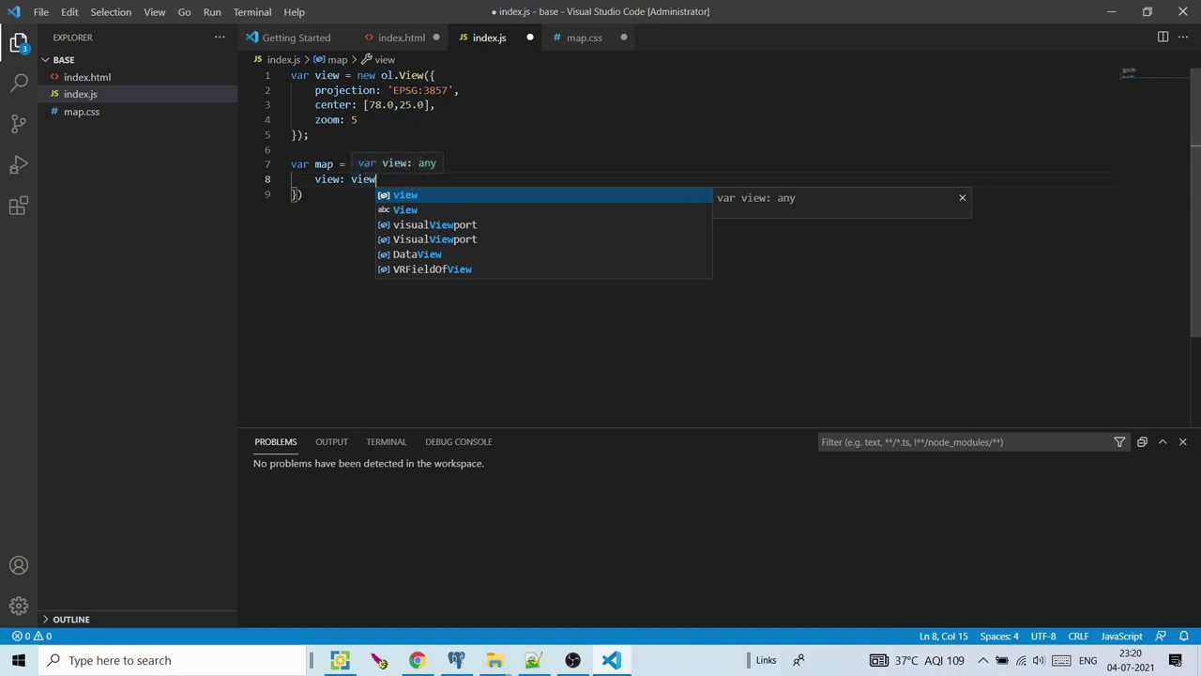
text(,)
key(Return)
text(targe)
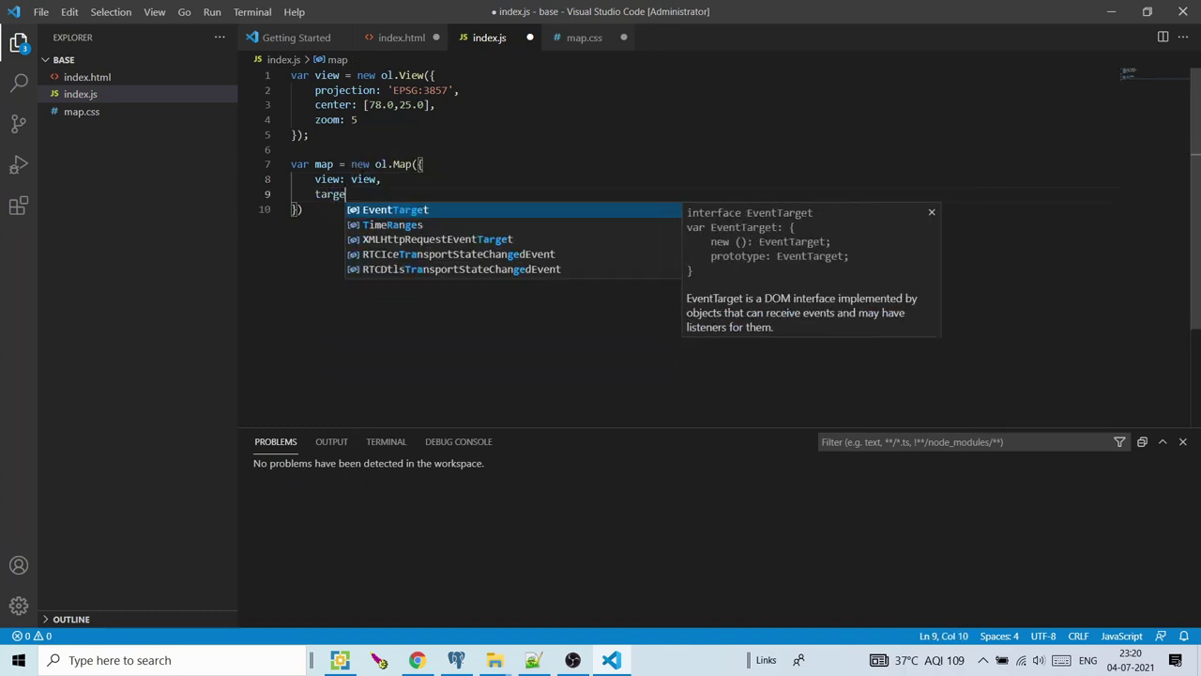
text(t: )
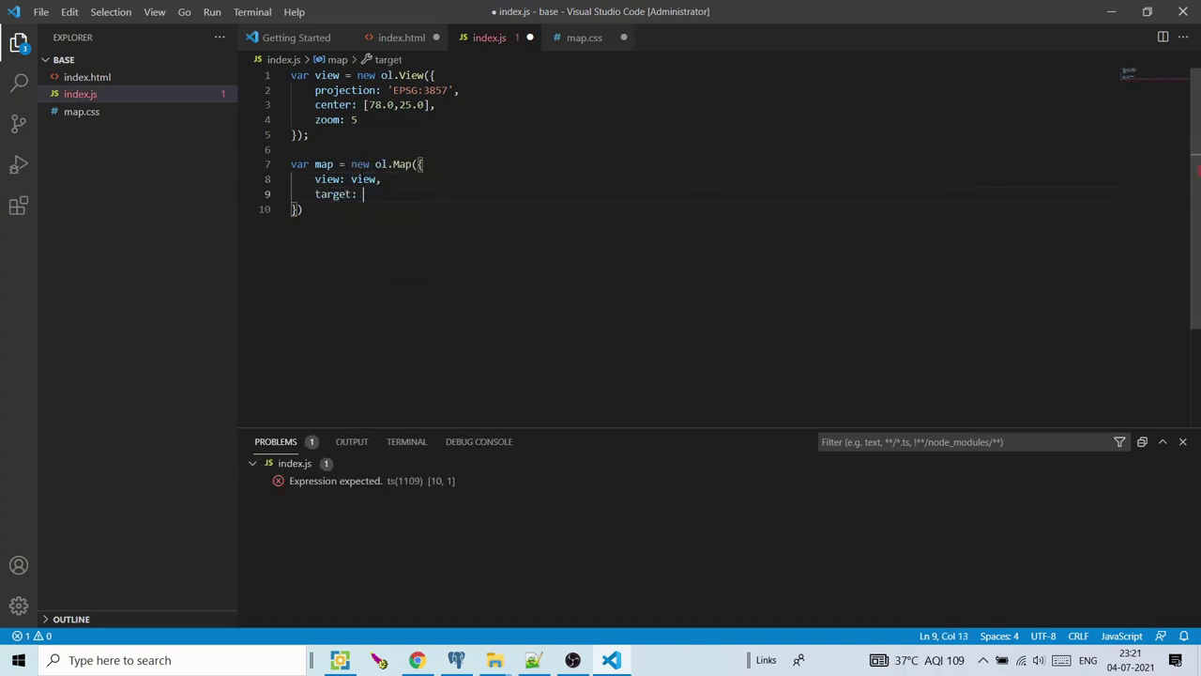
text('map)
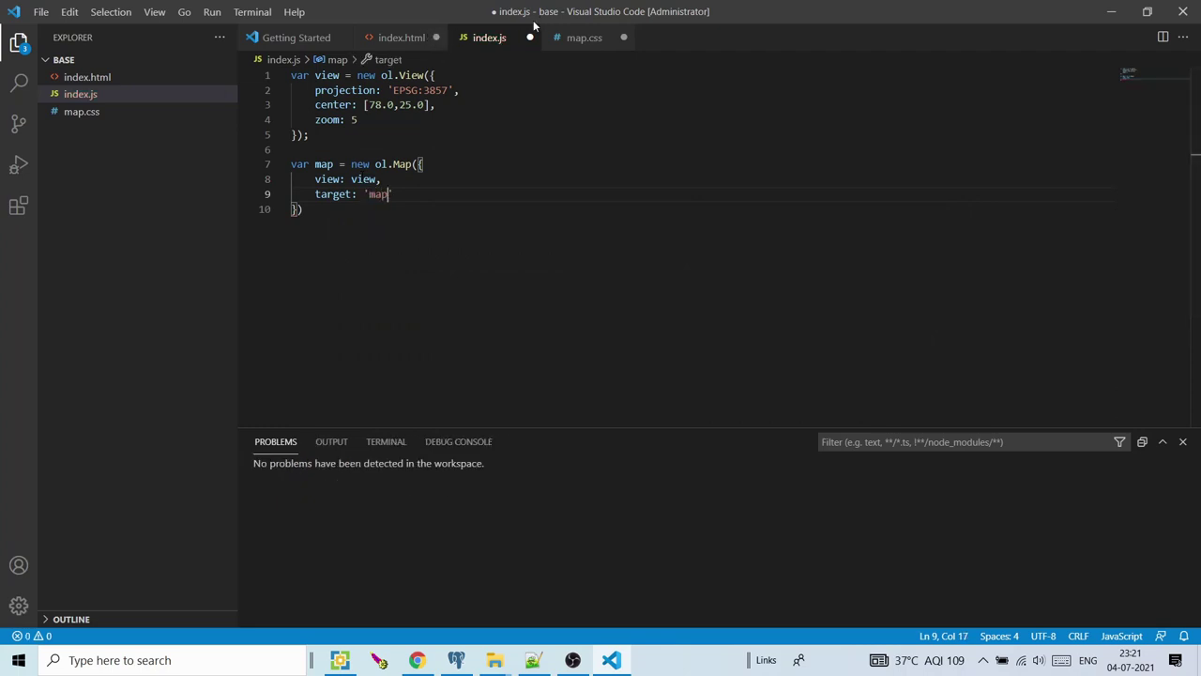
click(411, 42)
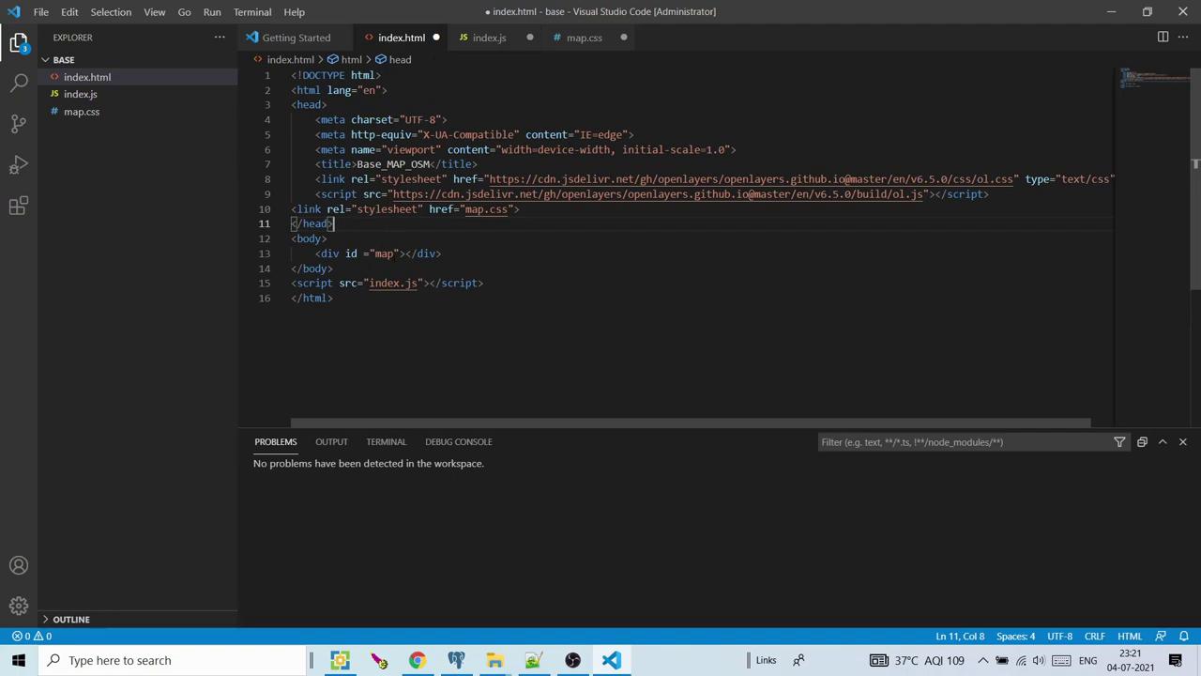
double_click(384, 253)
click(498, 45)
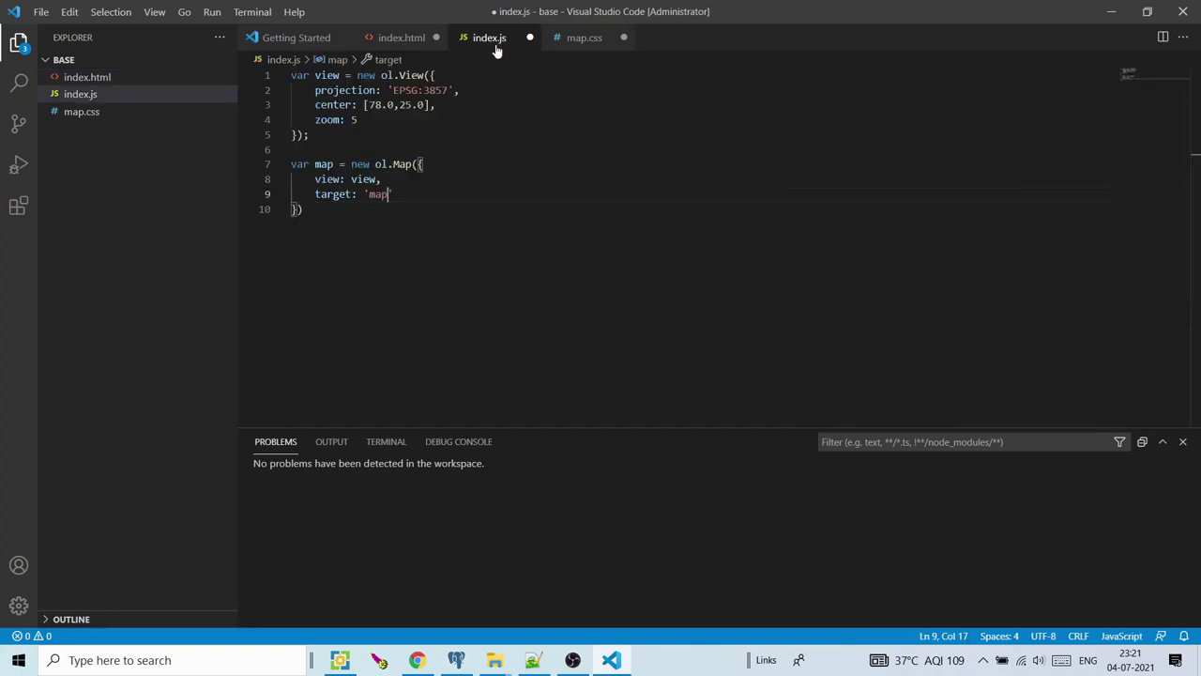
click(336, 209)
text(;)
key(Return)
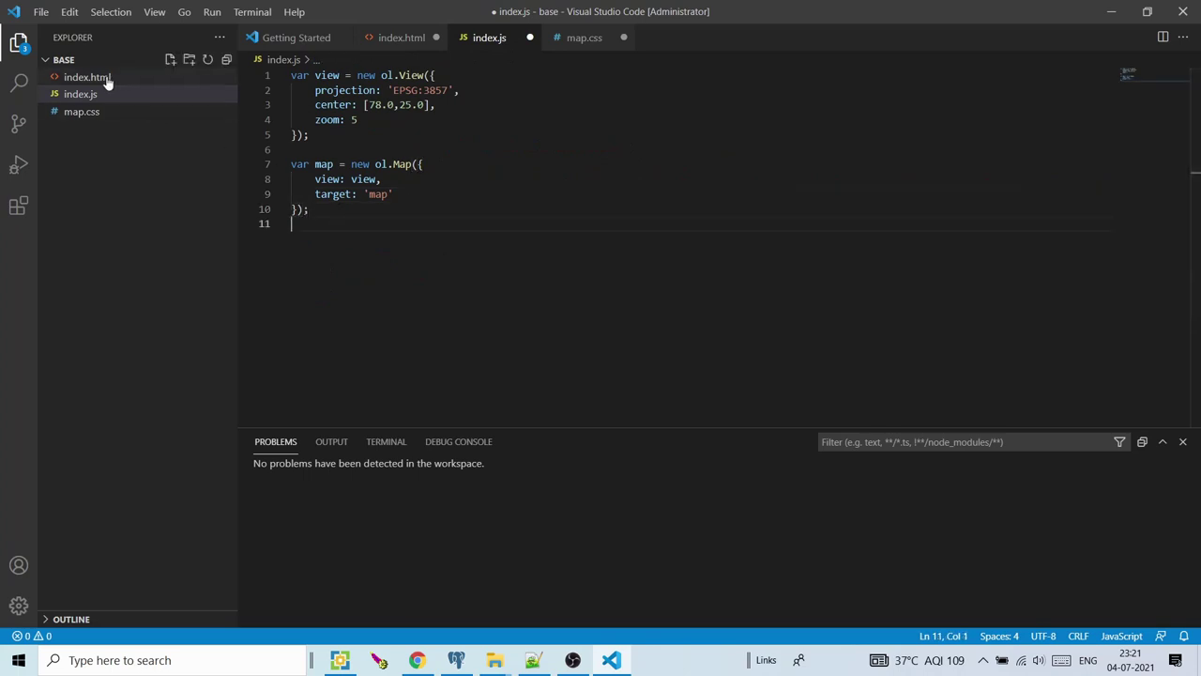
Glance at the Tomcat base folder, save index.js, and start debugging from the Run menu
mouse_move(493, 664)
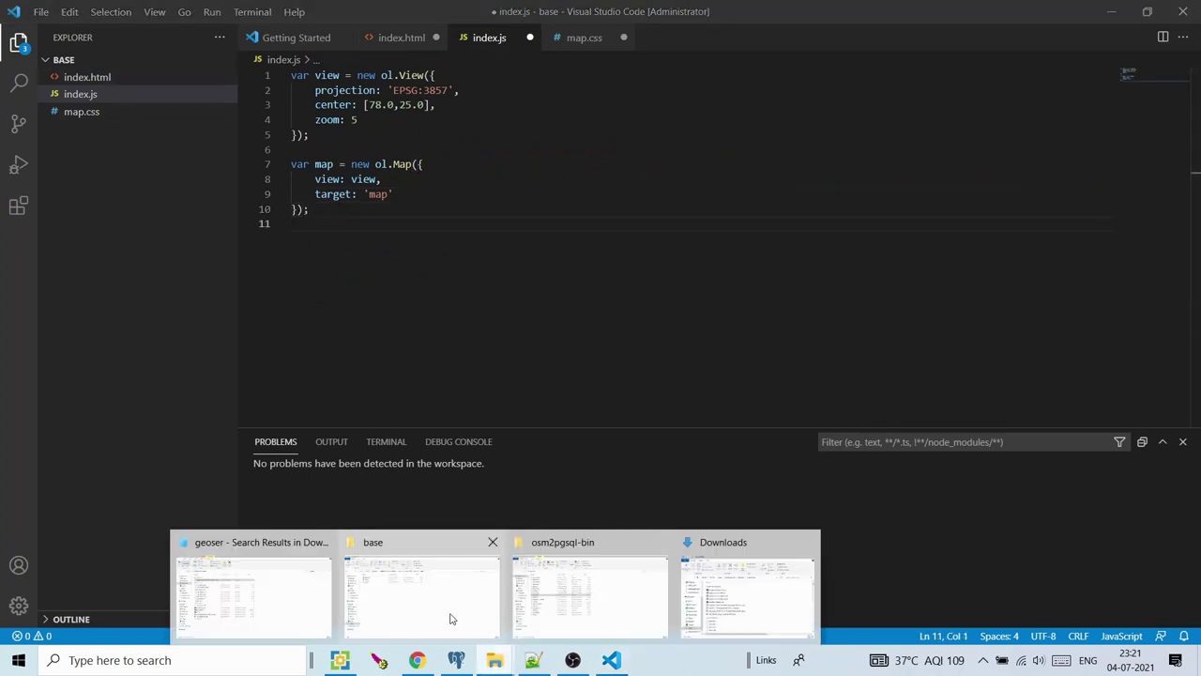
click(451, 614)
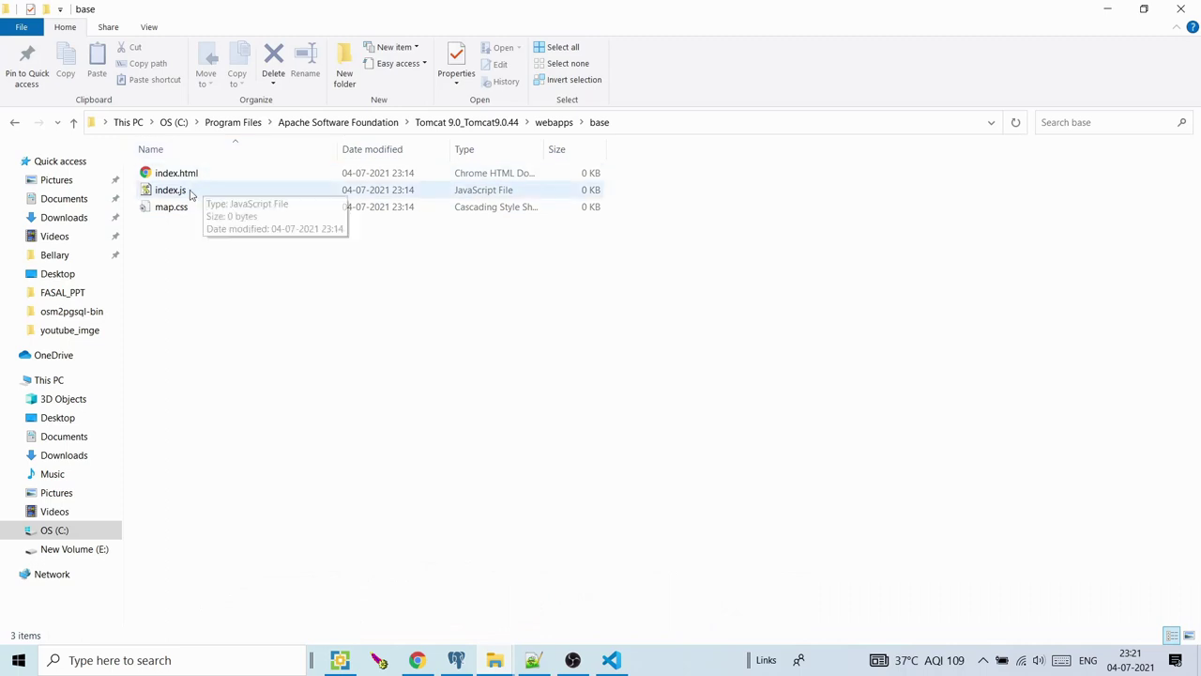
click(1108, 9)
key(ctrl+s)
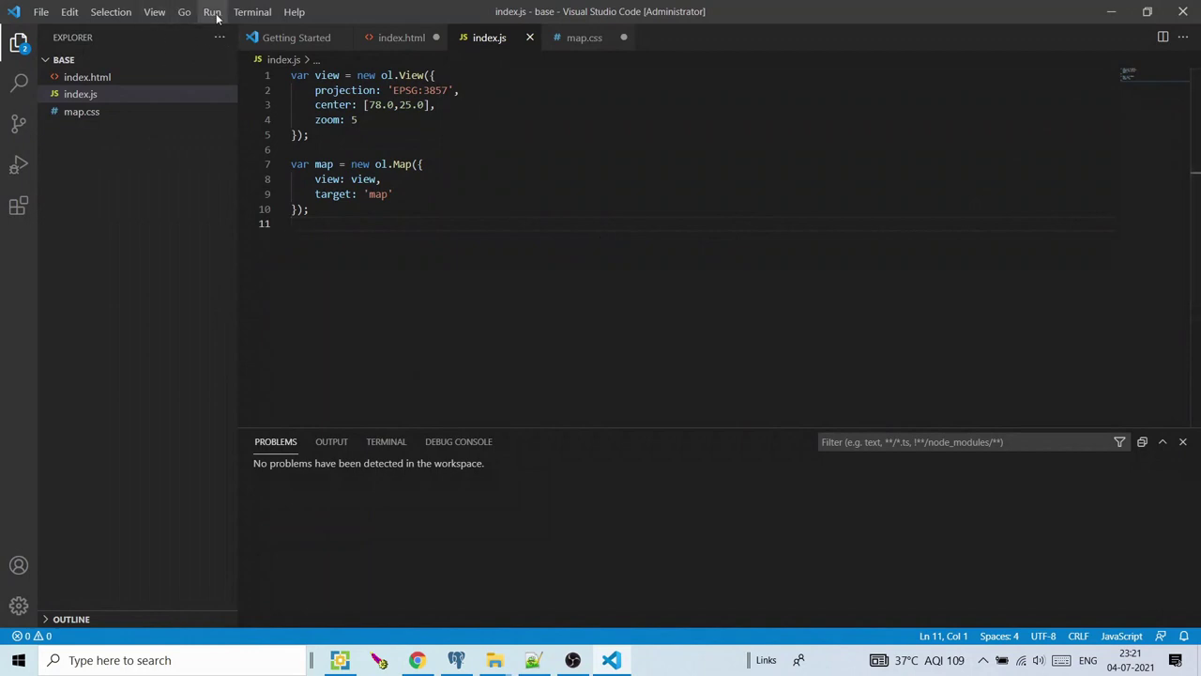
click(212, 12)
click(224, 43)
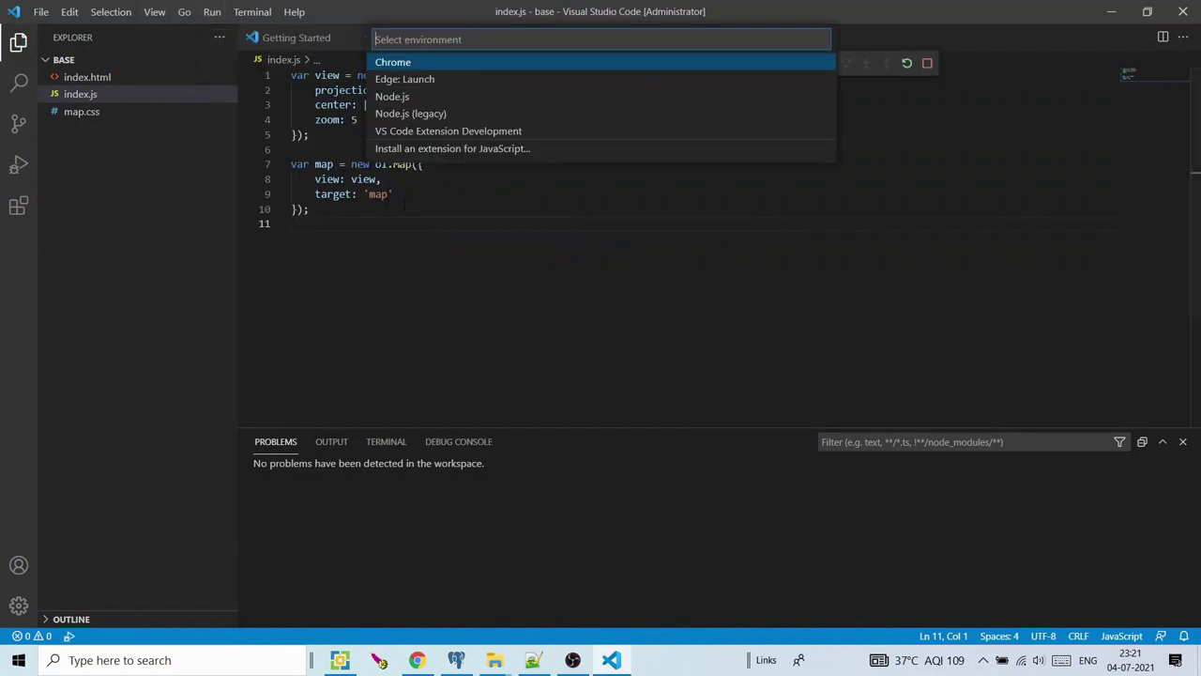
click(414, 62)
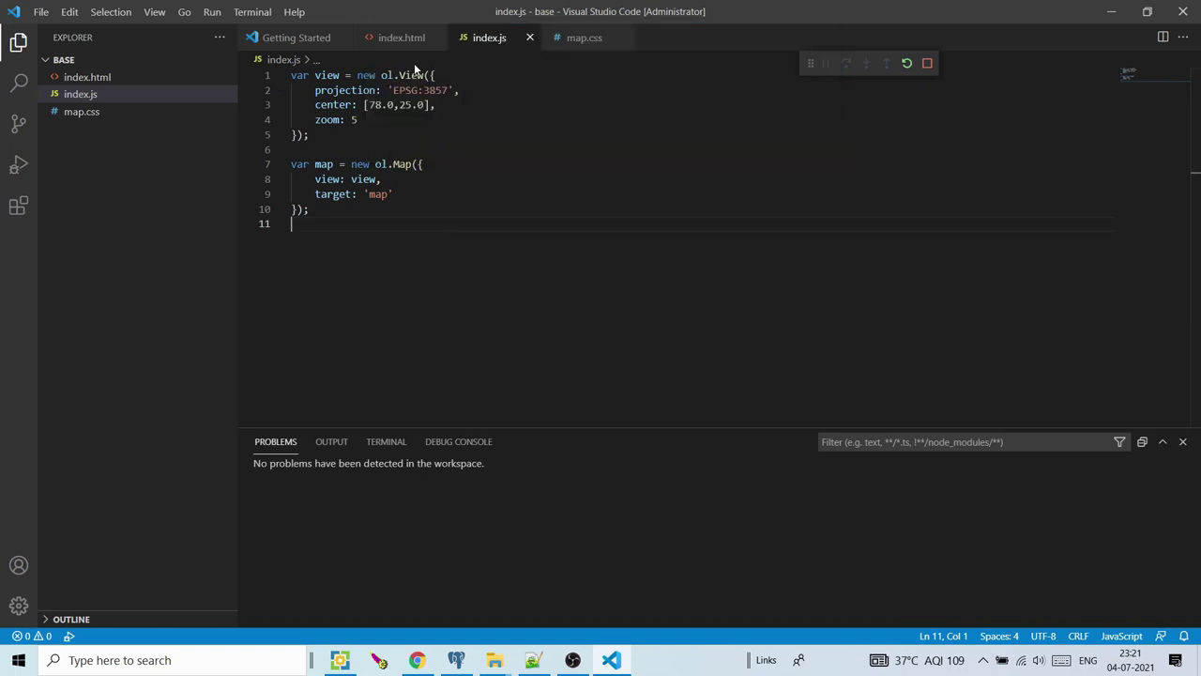
drag(530, 224, 536, 223)
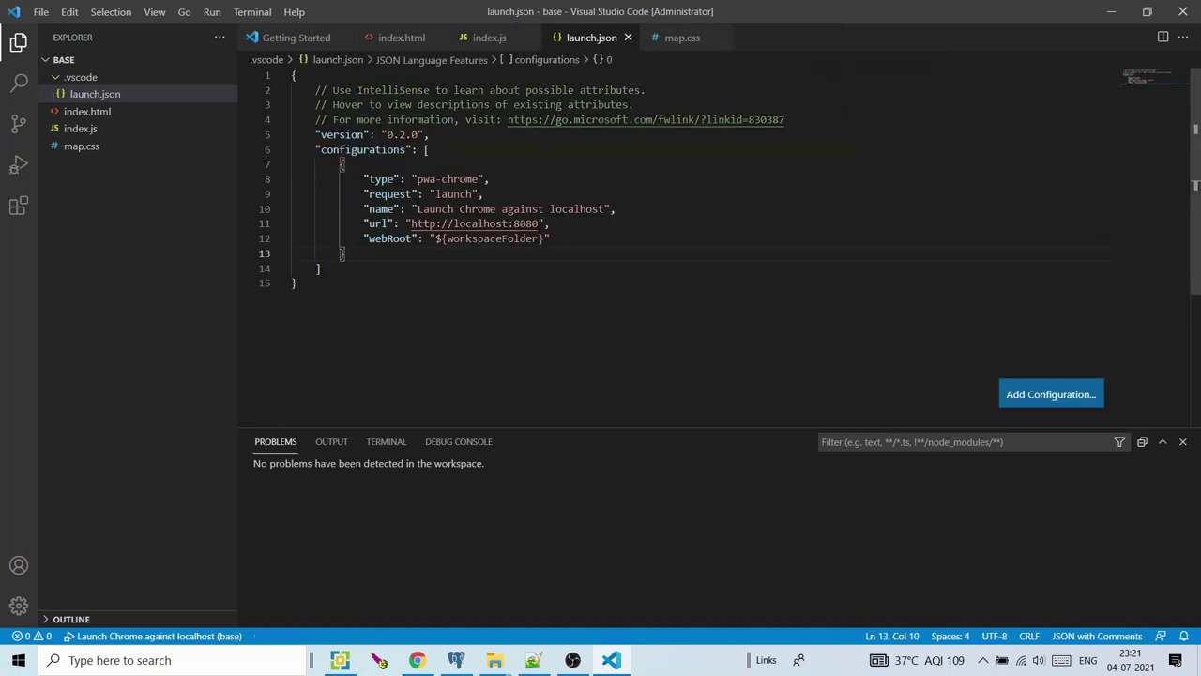
click(539, 238)
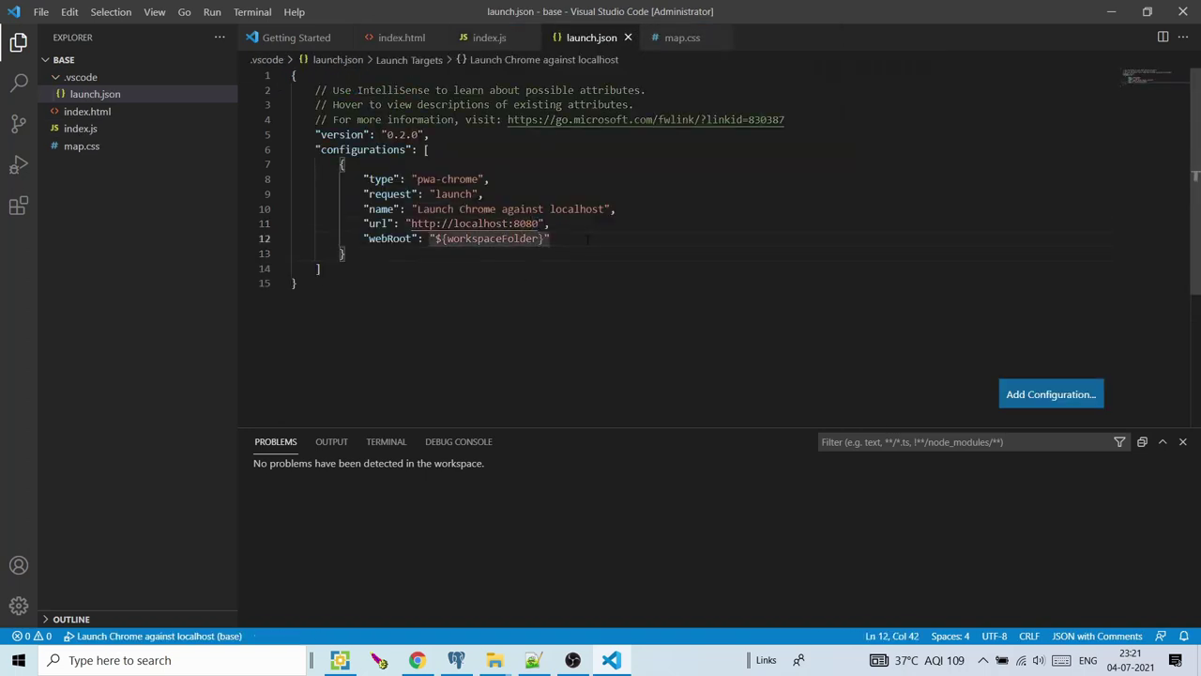
key(Up)
key(BackSpace)
key(Delete)
text(2/base/)
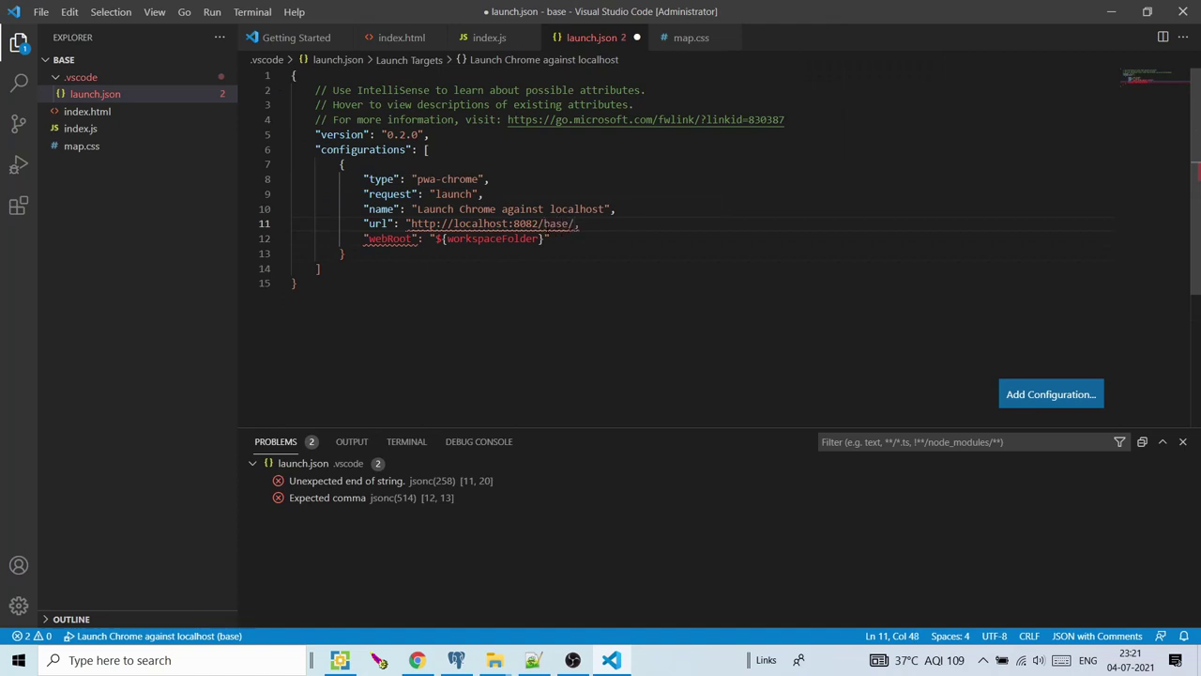
text(")
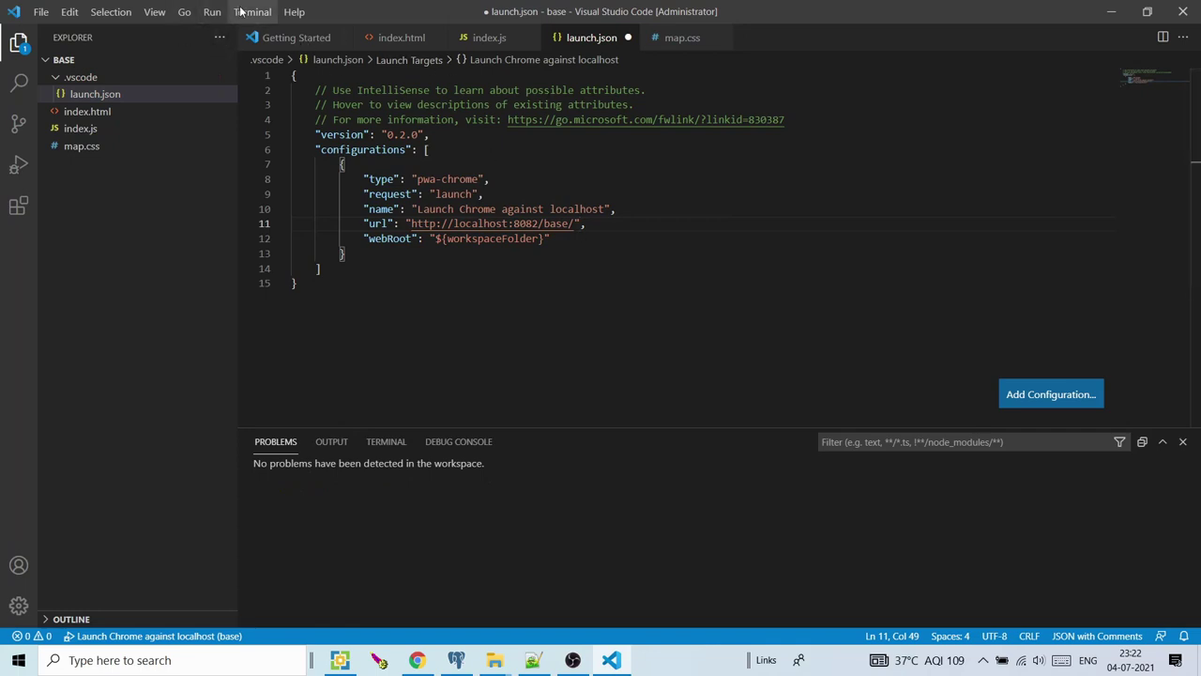
click(212, 11)
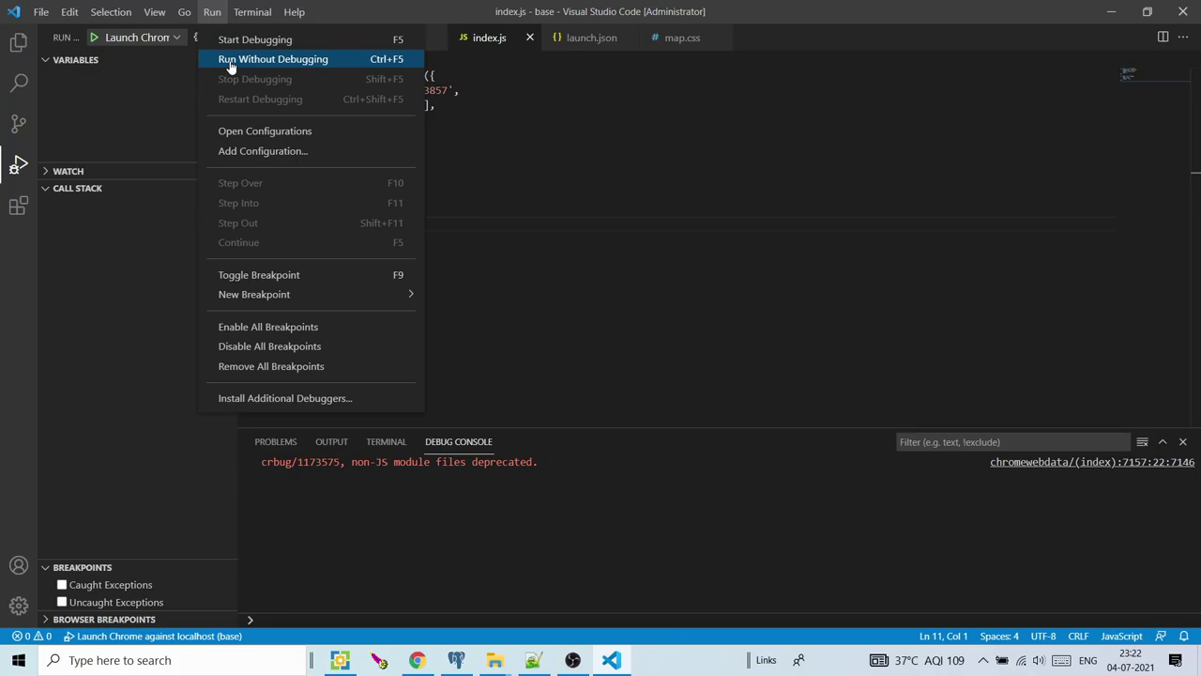
Run without debugging and load localhost:8082/base/index.html in Chrome, which shows a blank map
click(230, 62)
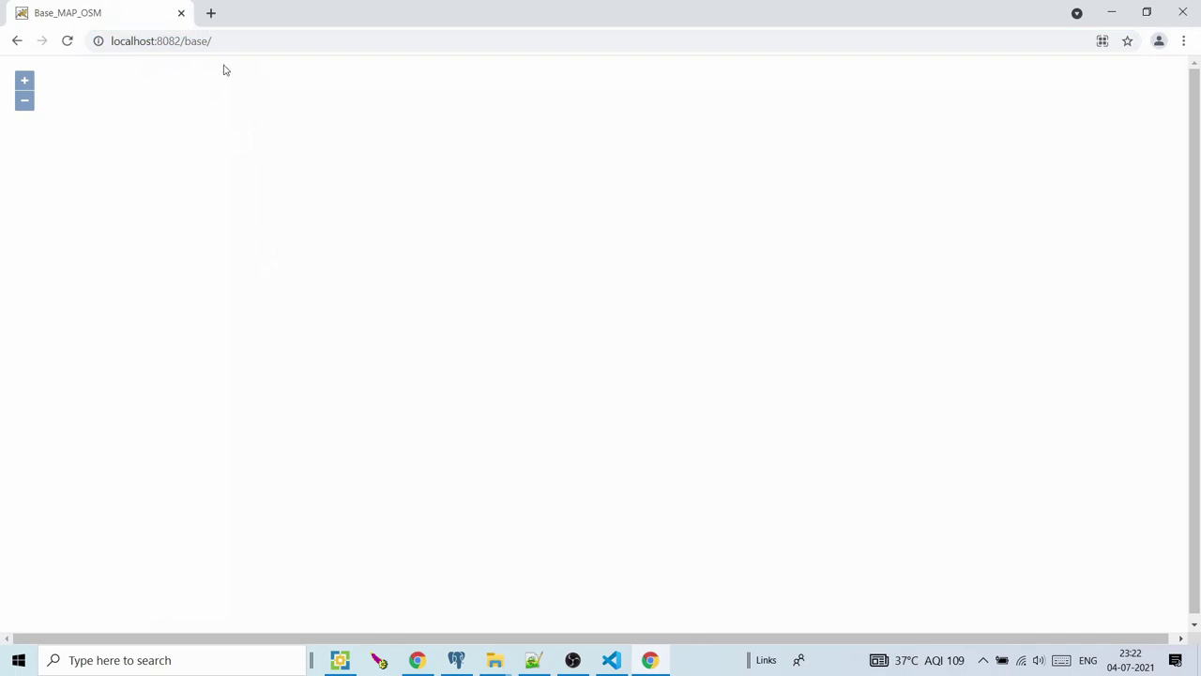
click(210, 38)
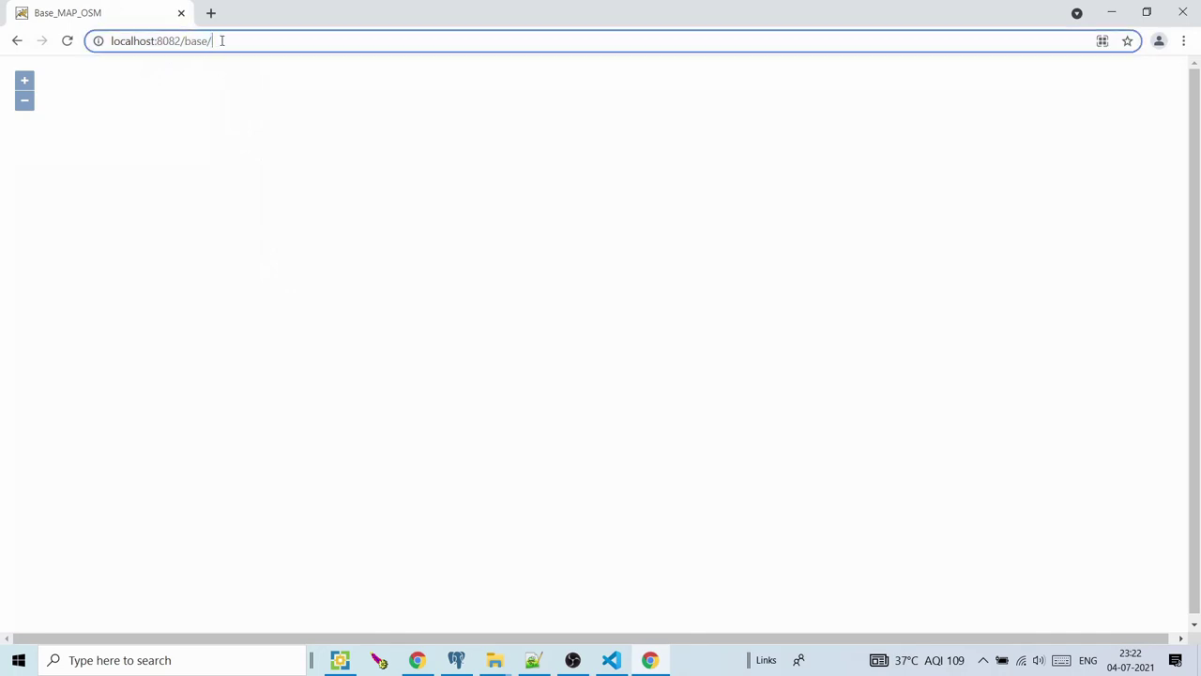
text(i)
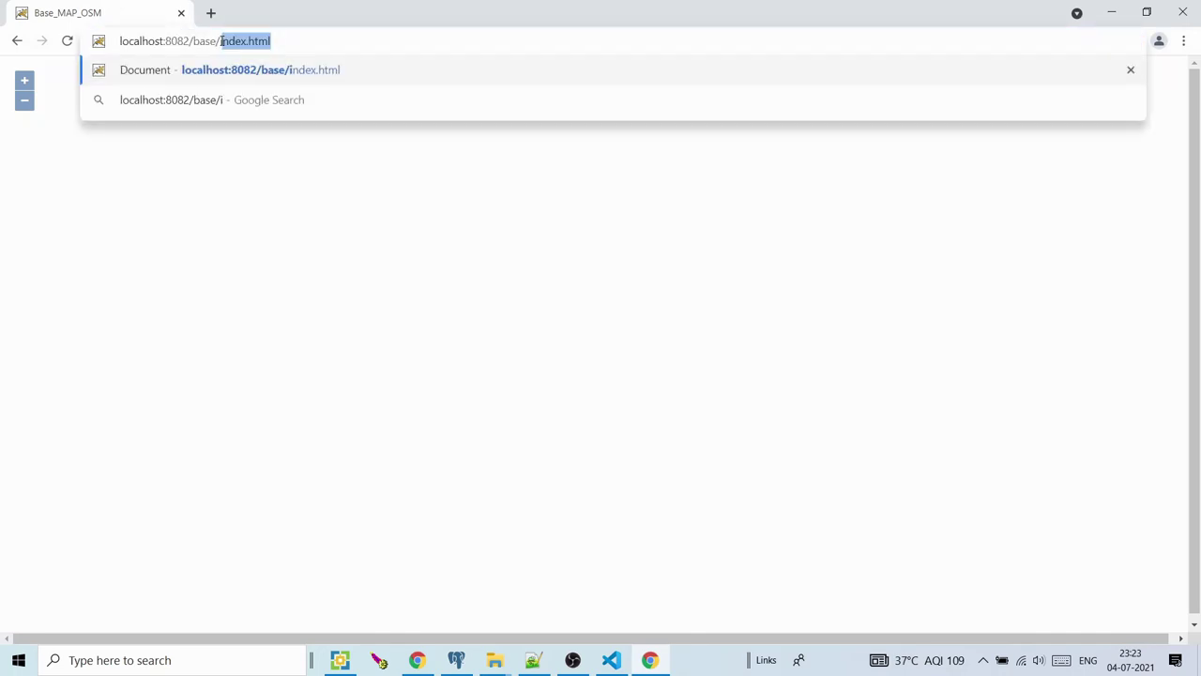
key(Return)
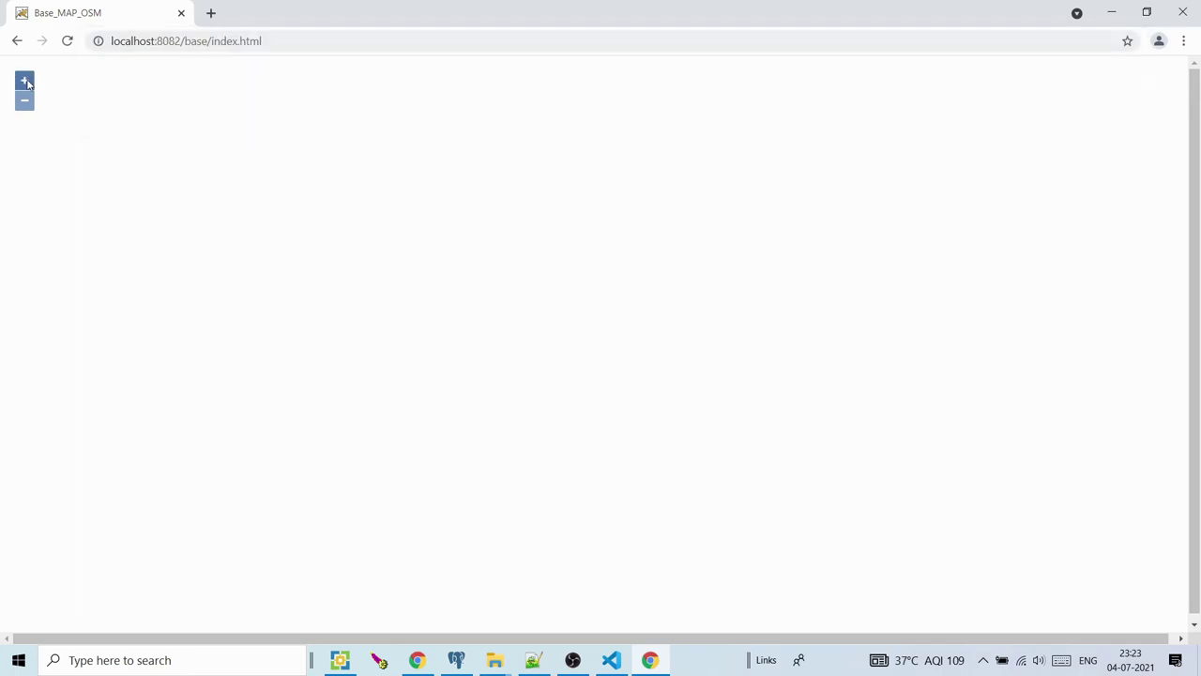
click(24, 82)
Confirm the Chrome localhost launch configuration and review its url and webRoot in launch.json
click(1123, 14)
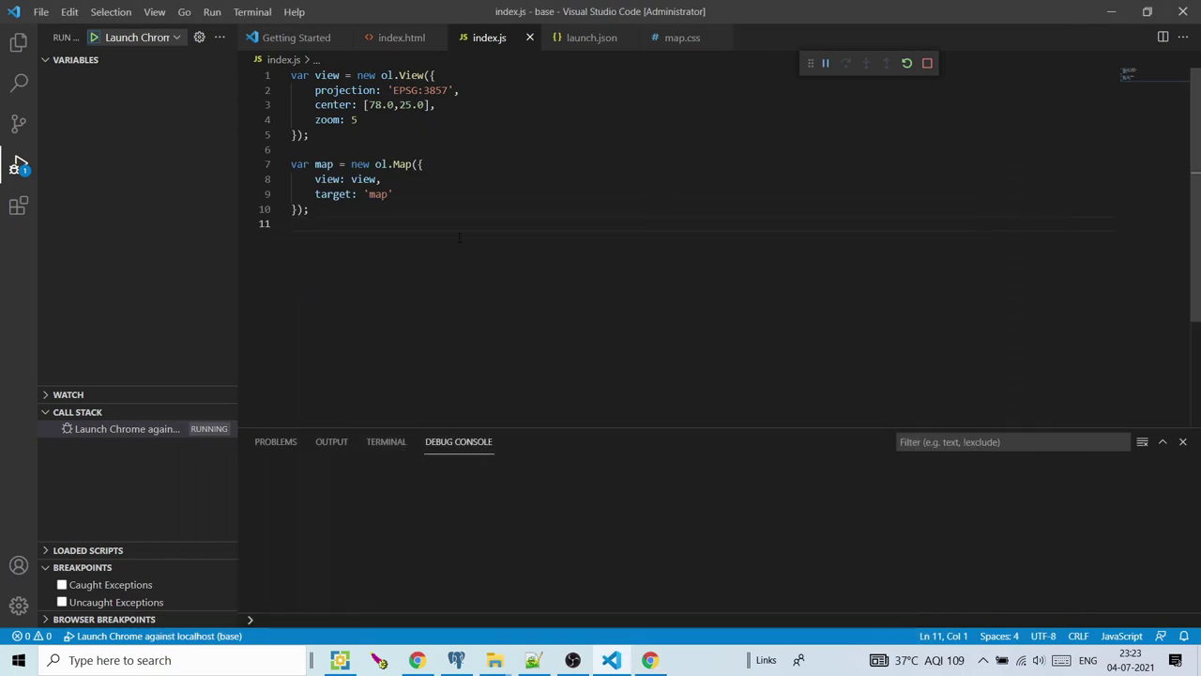
click(161, 39)
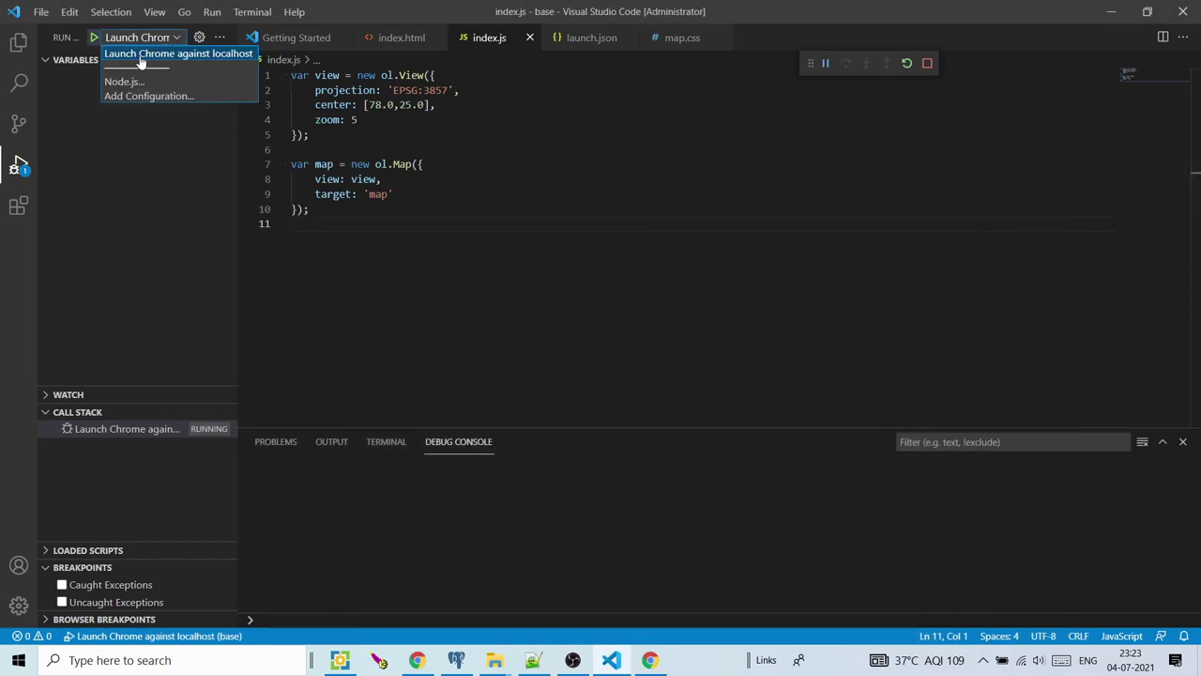
click(141, 60)
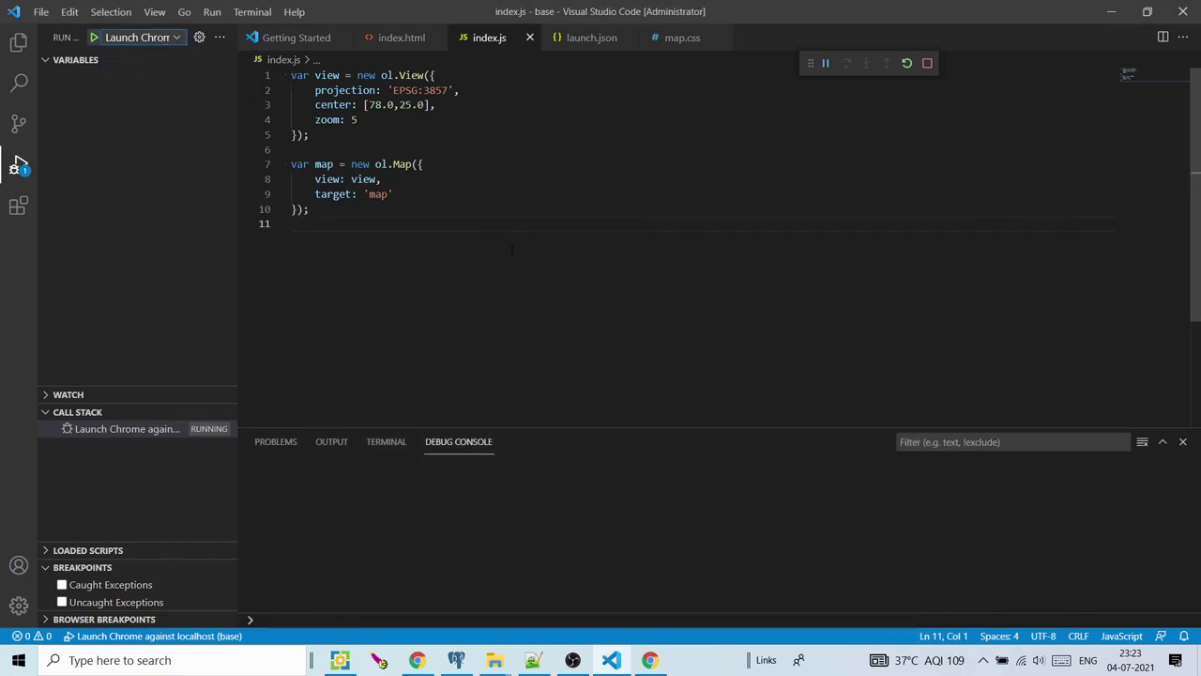
click(600, 42)
click(586, 272)
drag(569, 248, 389, 208)
click(569, 247)
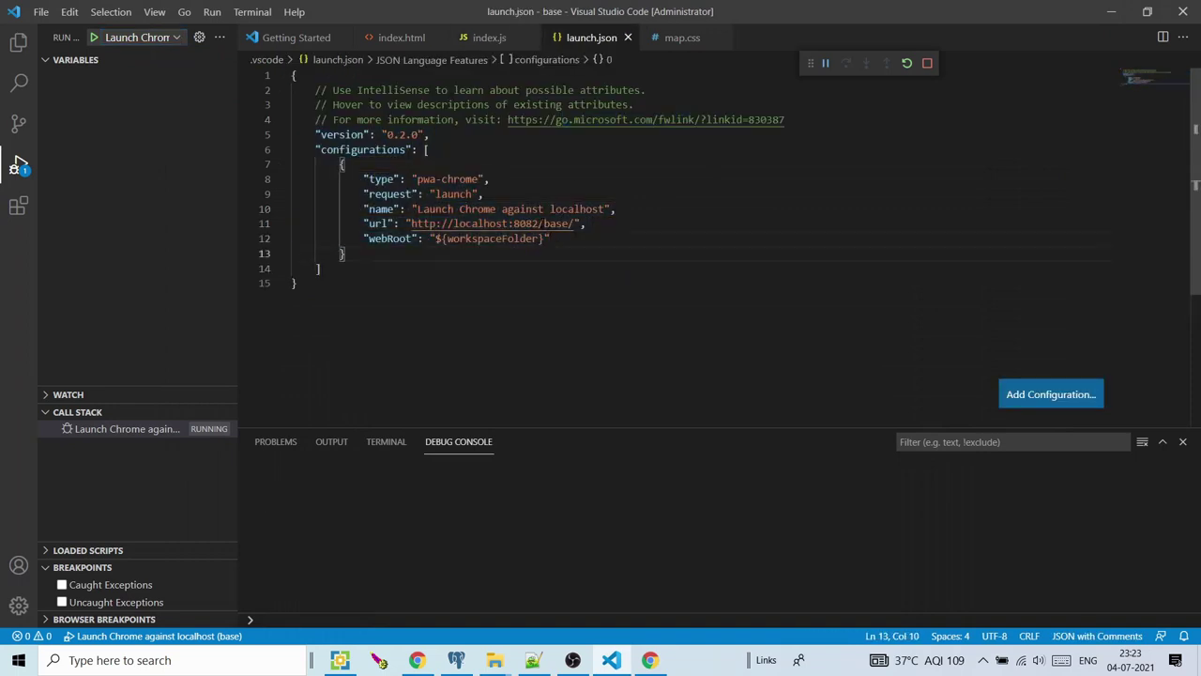
click(552, 238)
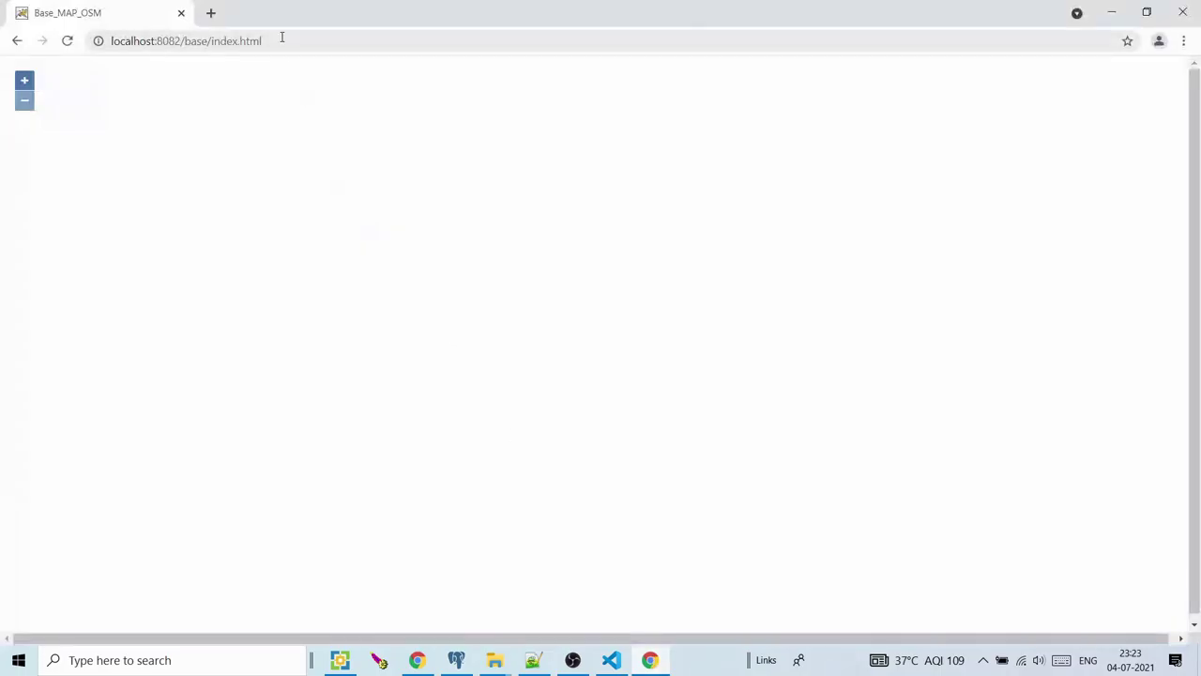
Switch between Chrome and VS Code, then bring the base folder's File Explorer window forward
click(281, 37)
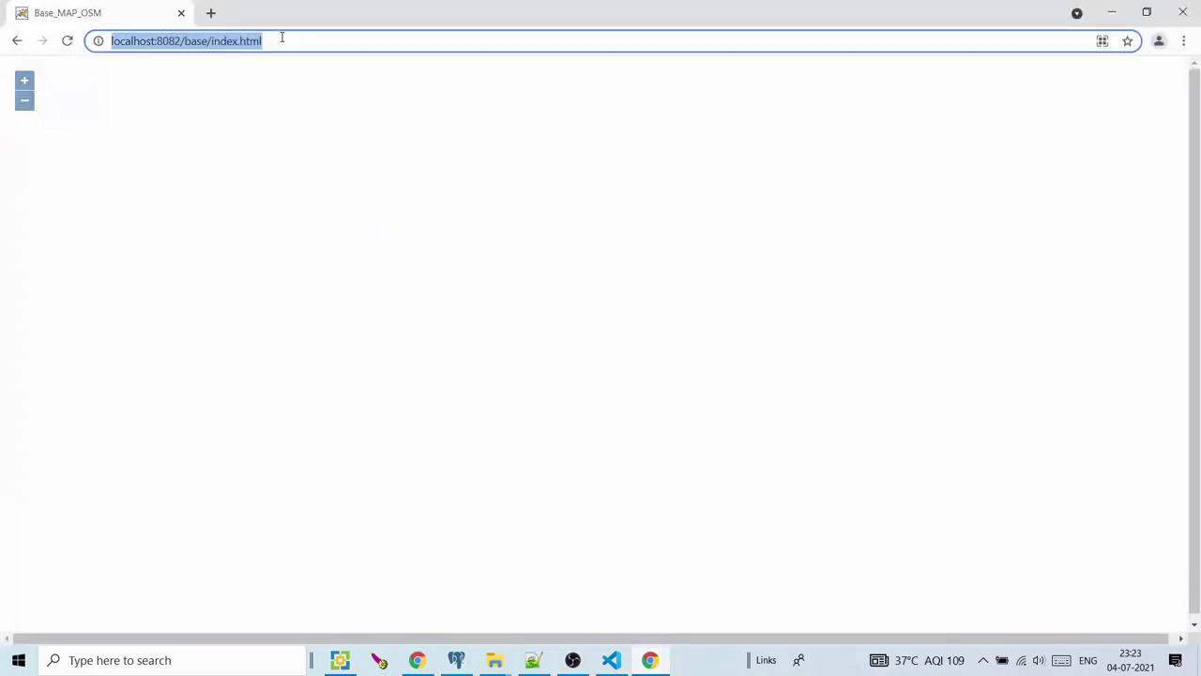
click(1112, 11)
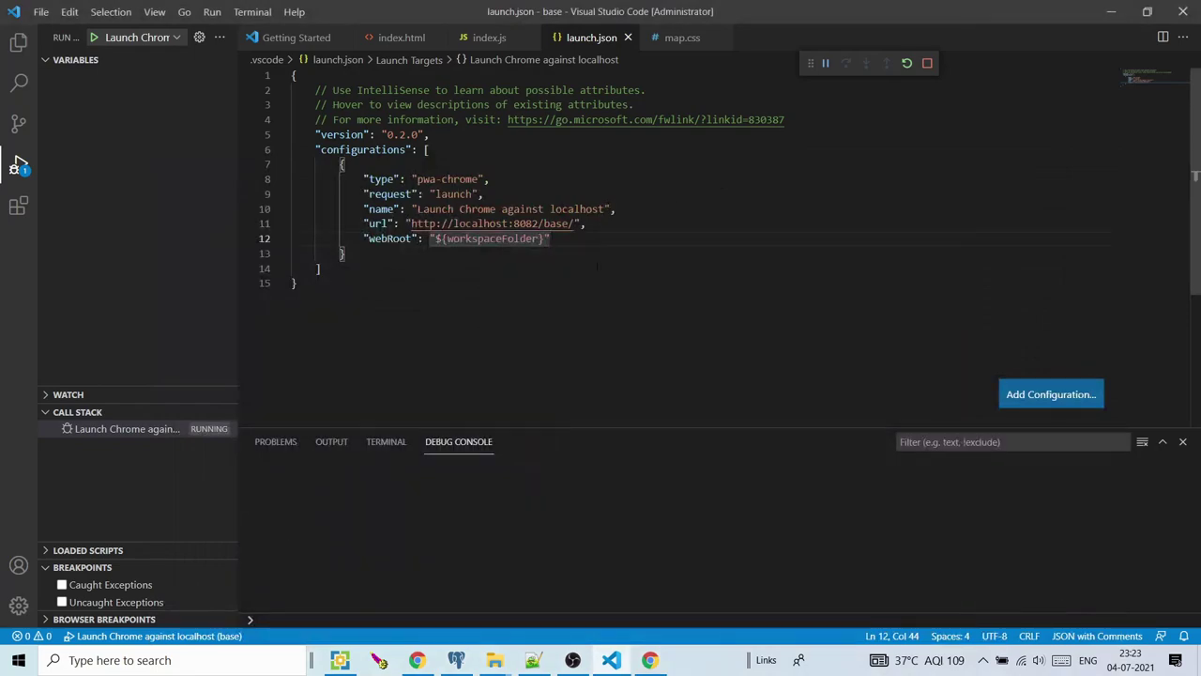
key(alt+Tab)
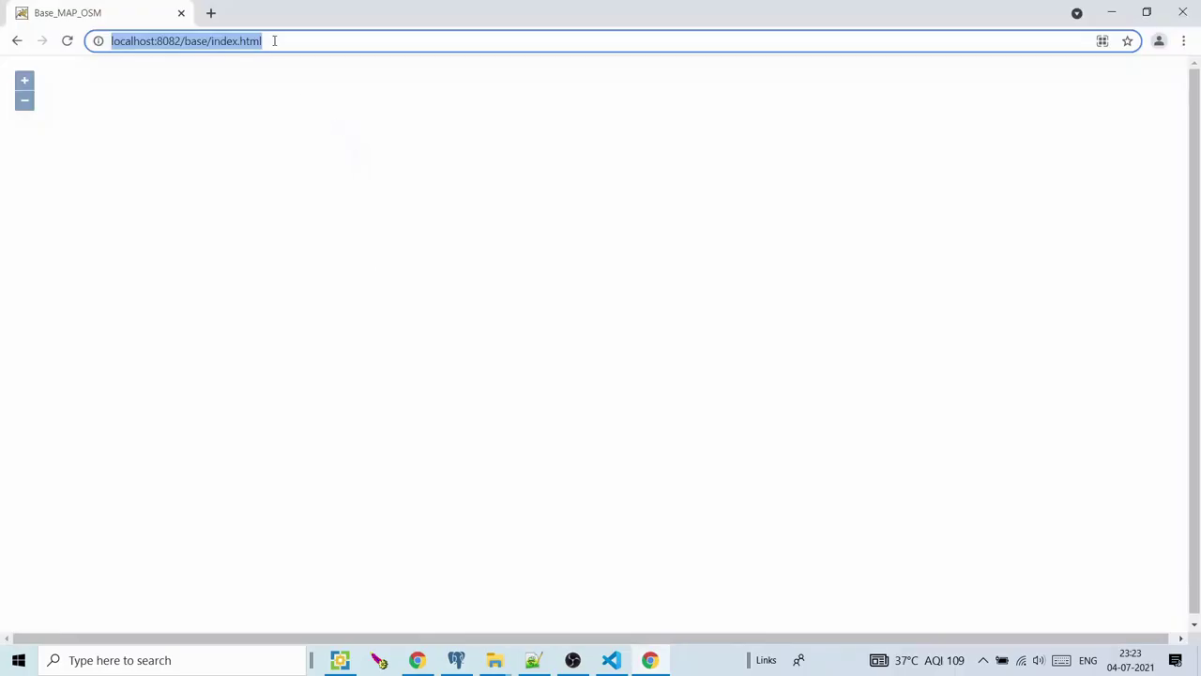
click(495, 660)
click(456, 566)
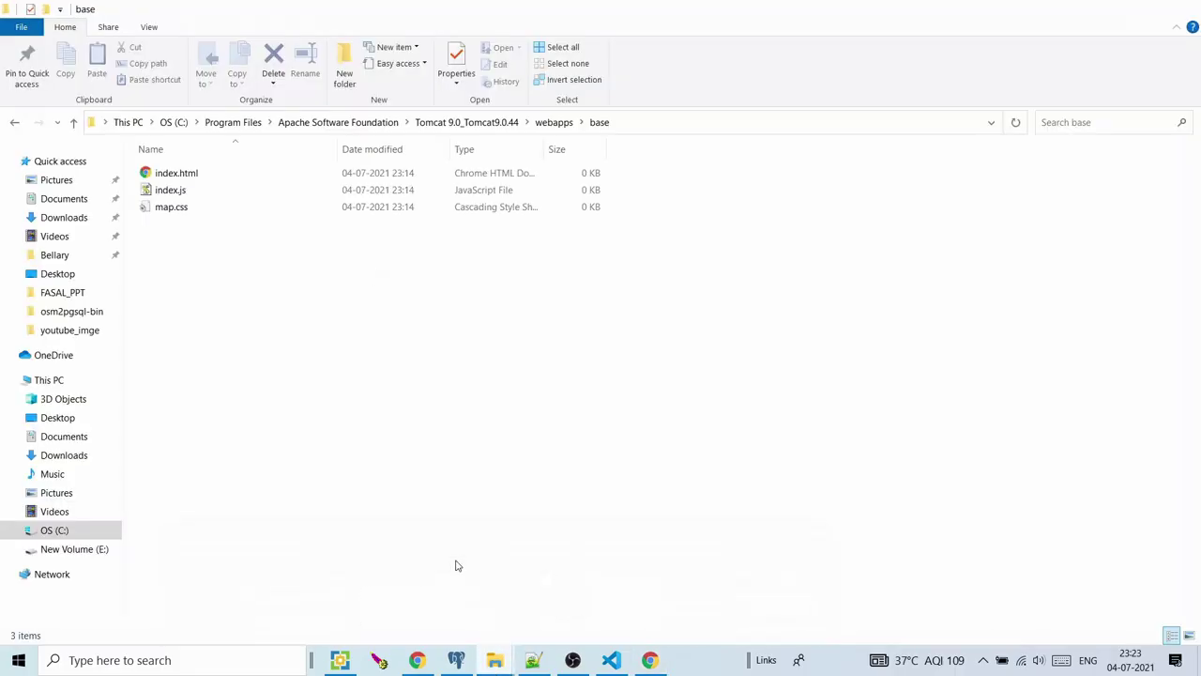
Open the base folder from webapps and load its index.html in Chrome, which stays blank
click(553, 123)
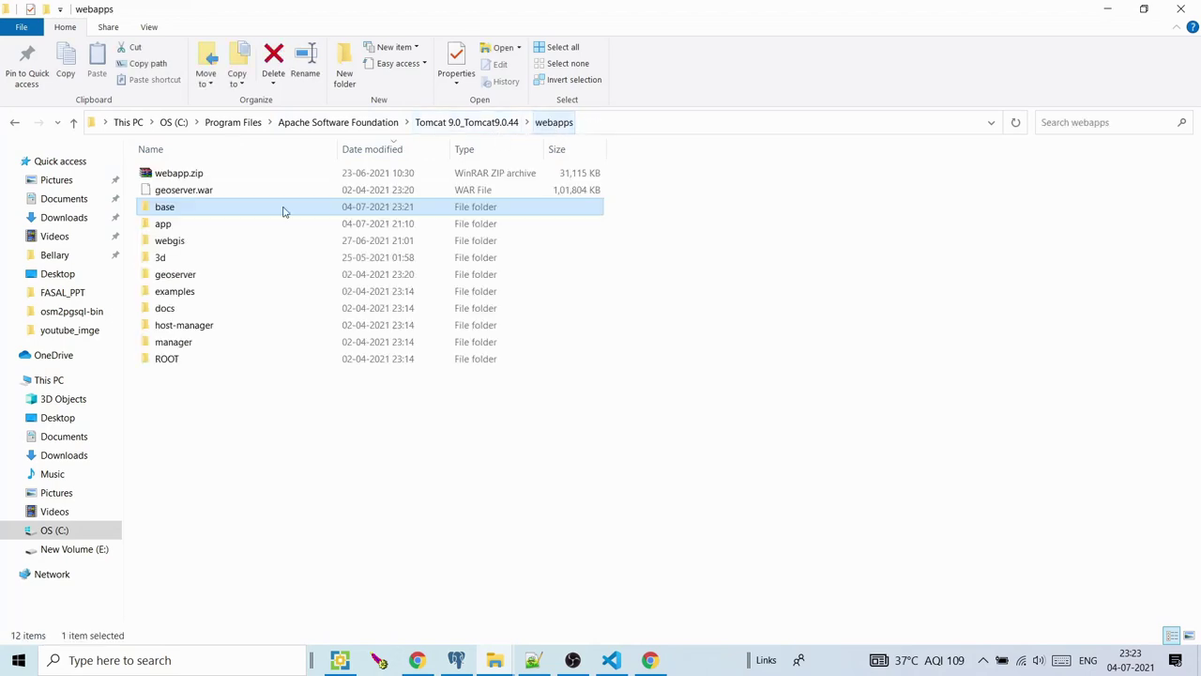
double_click(217, 209)
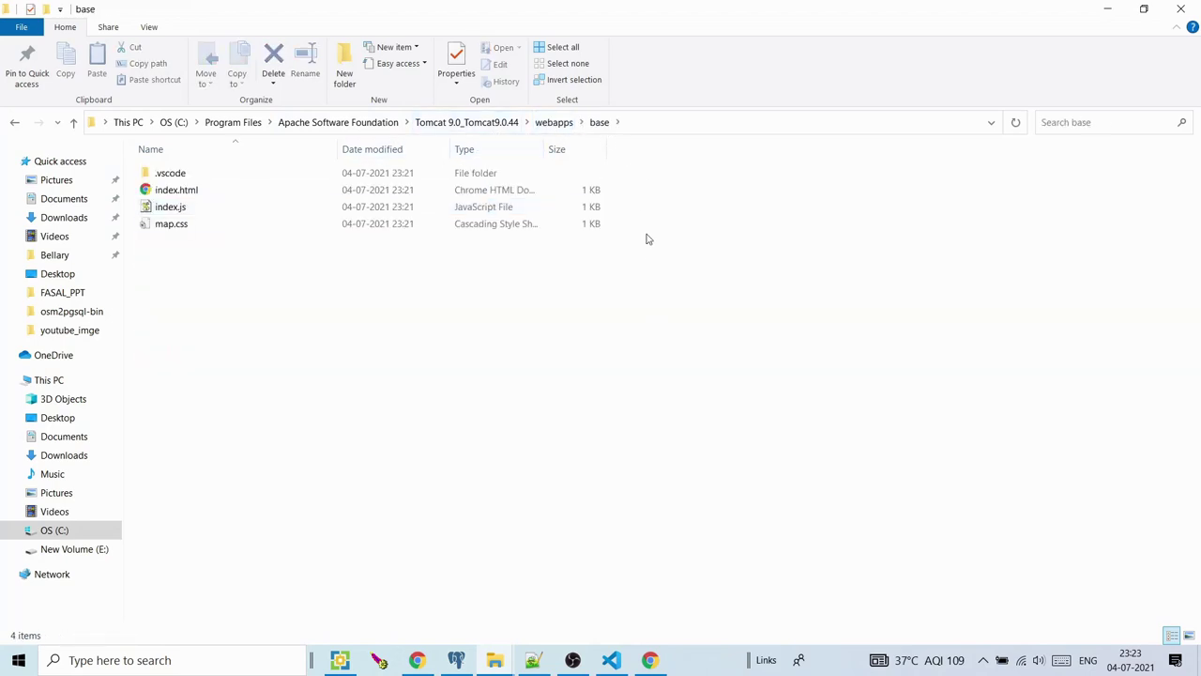
double_click(198, 198)
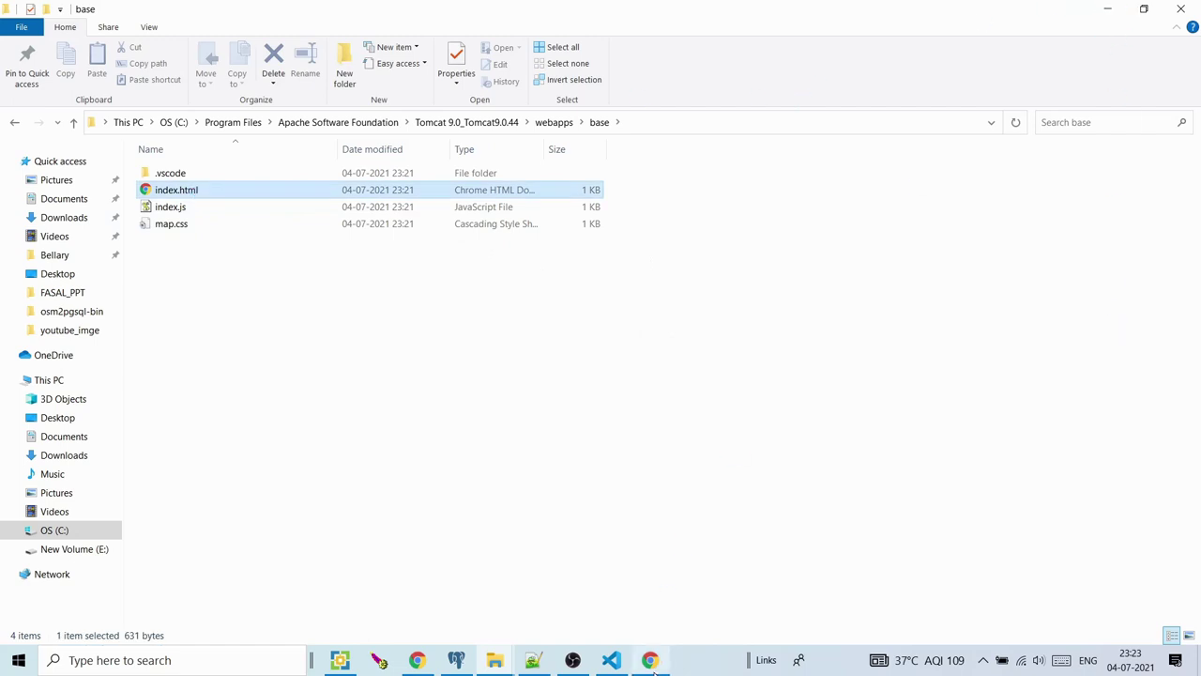
click(69, 43)
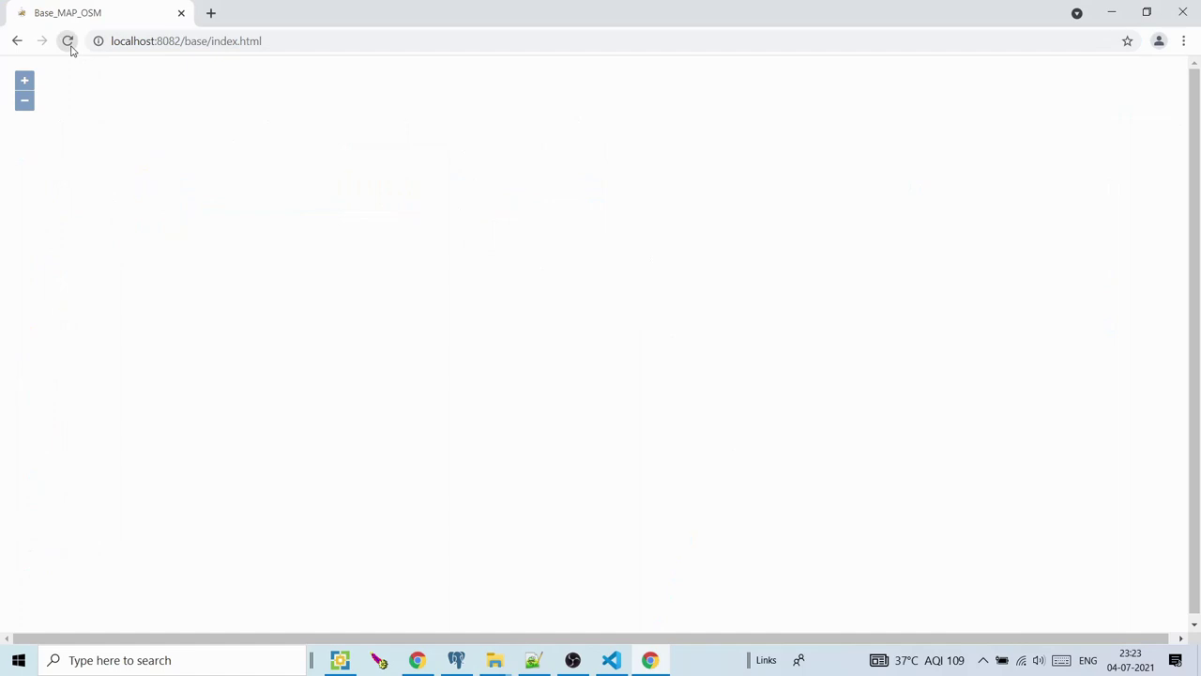
click(235, 43)
key(Return)
click(25, 101)
click(1111, 12)
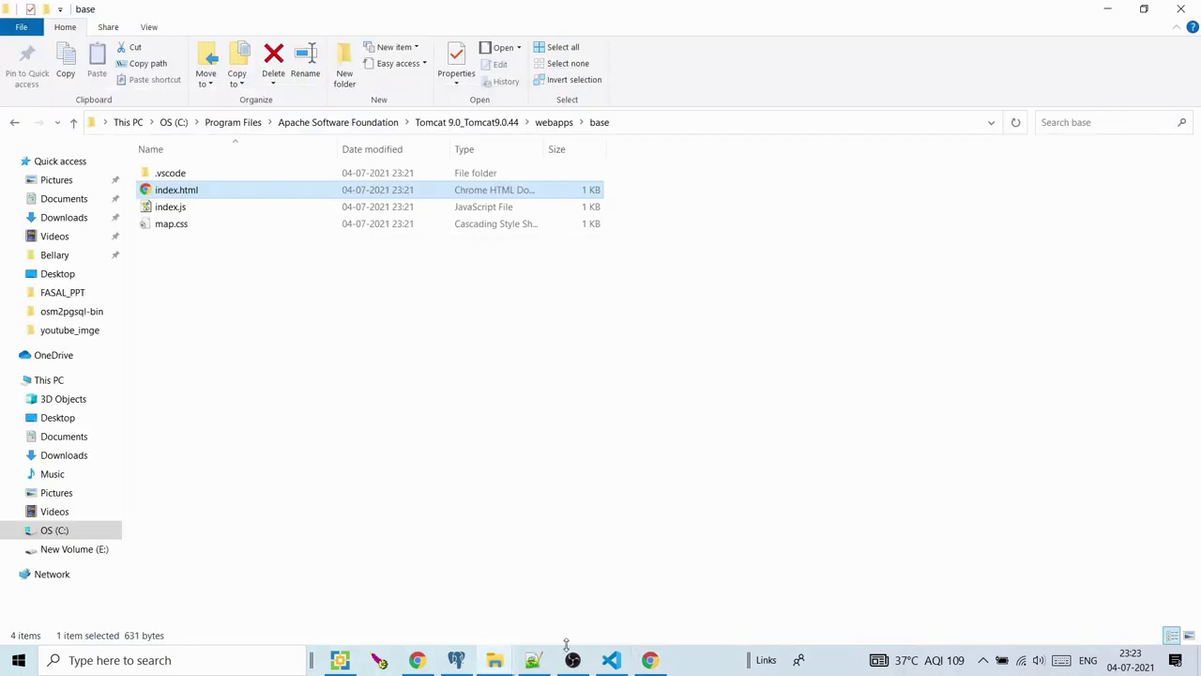
Select lines 146–173 of test.html in Notepad++, the WMTS tiled osm_india layer code
click(533, 660)
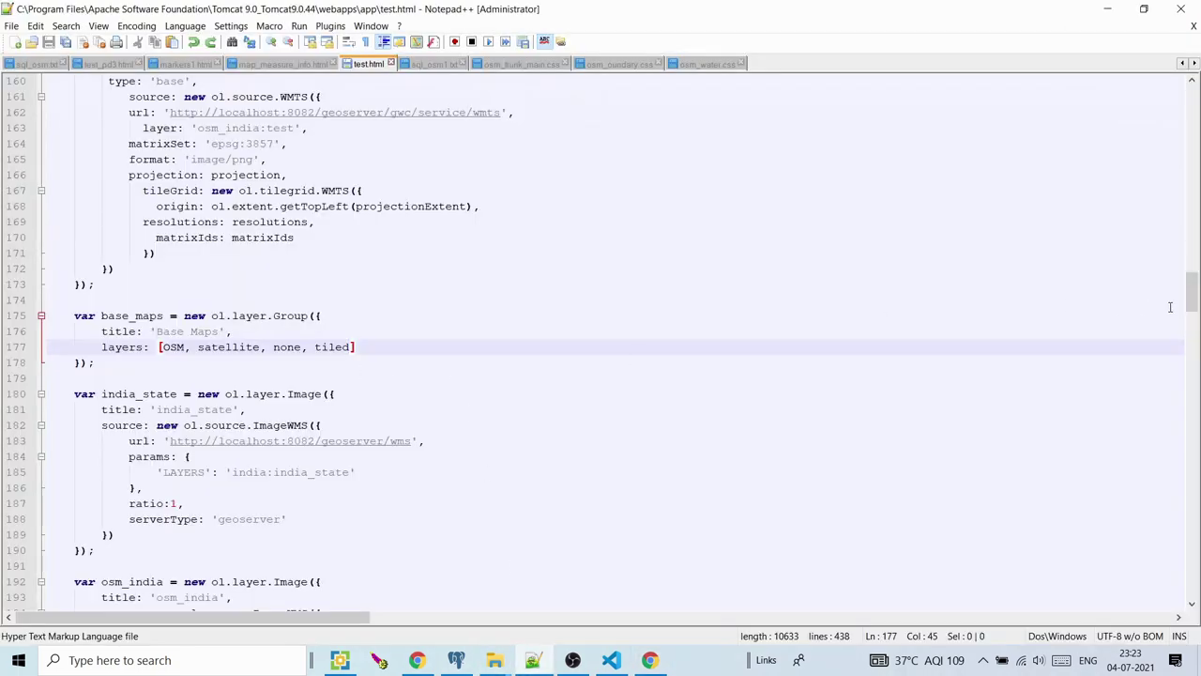
scroll(1190, 293, up, 3)
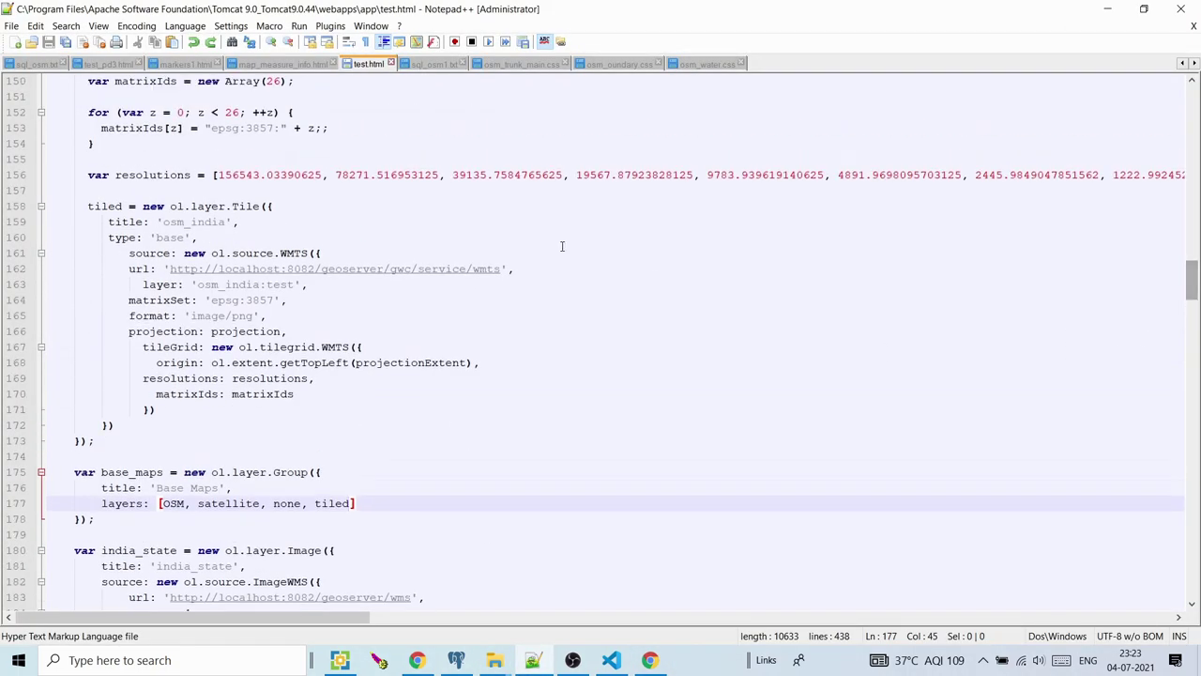
scroll(1190, 281, up, 3)
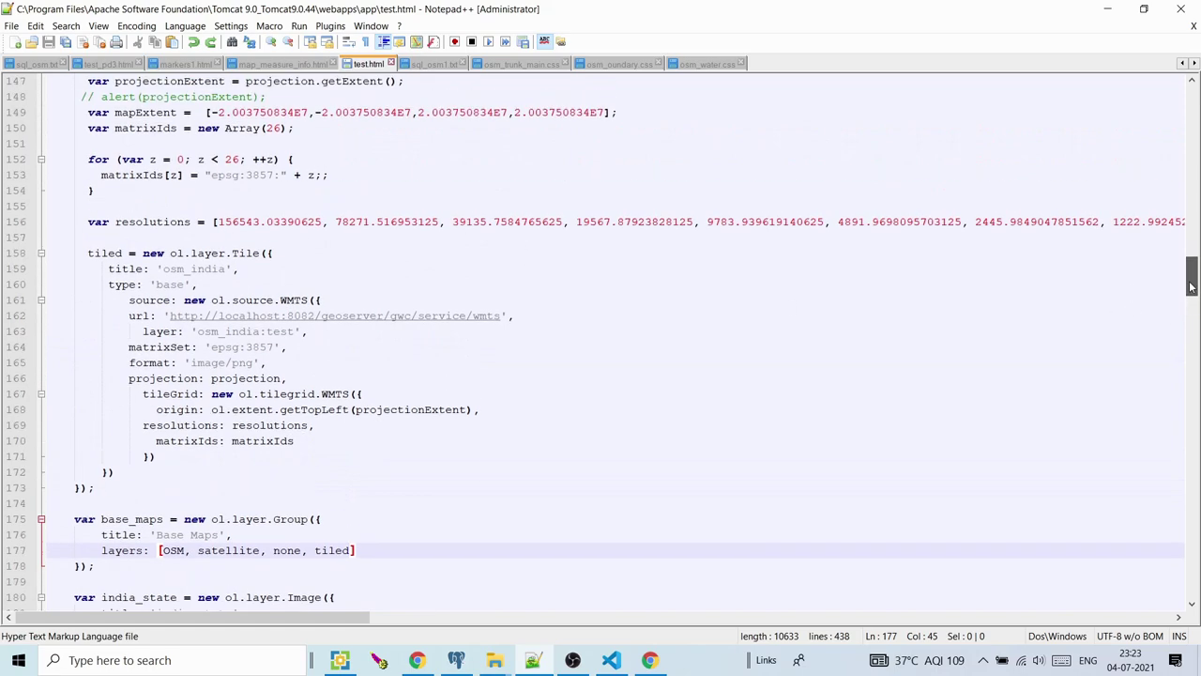
drag(71, 143, 94, 565)
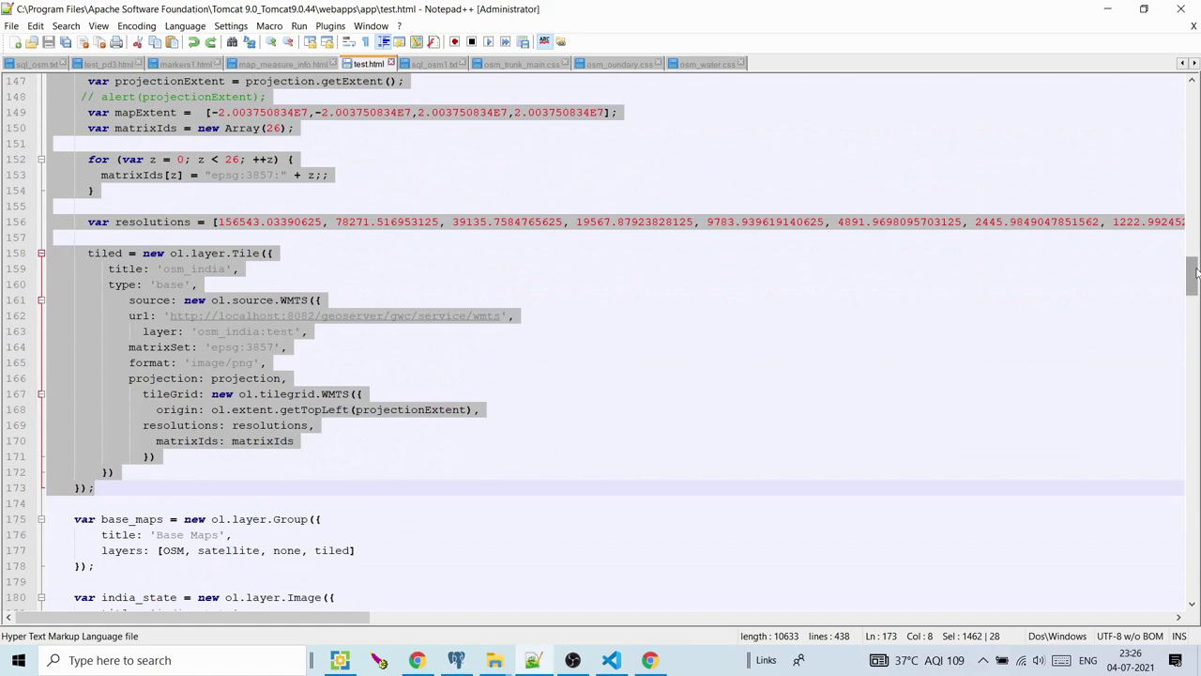
scroll(1196, 272, up, 5)
scroll(1196, 273, down, 5)
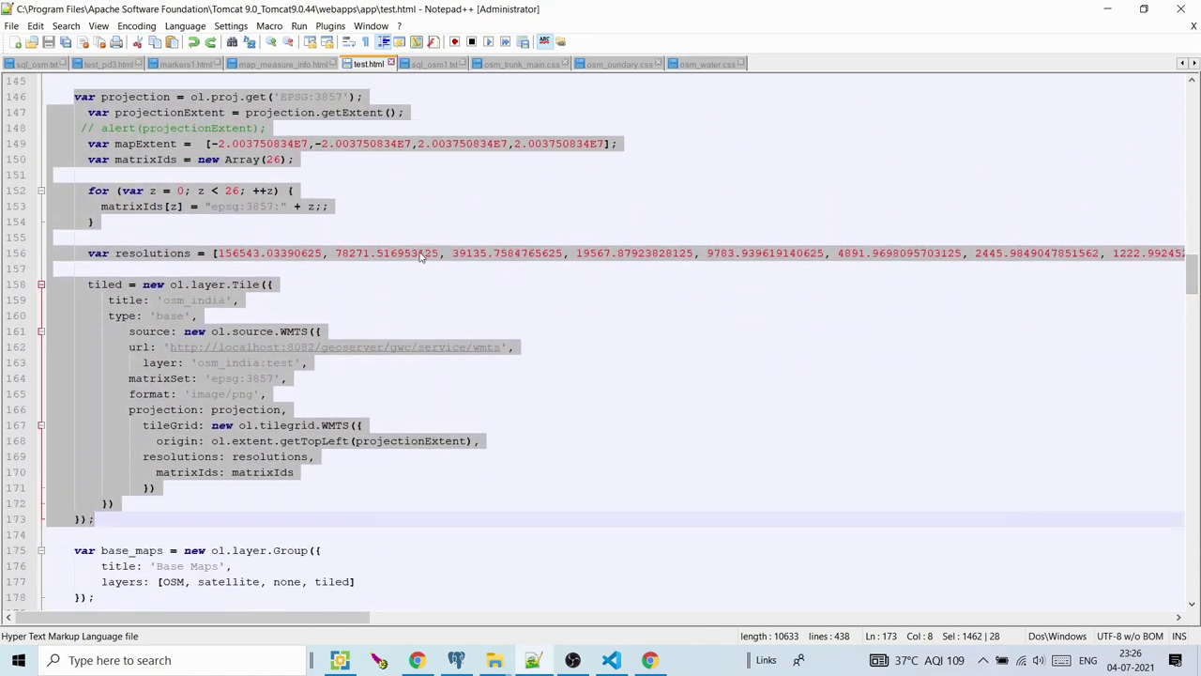
click(649, 660)
Save index.js with the pasted tiled osm_india layer code and reload the map page
click(612, 596)
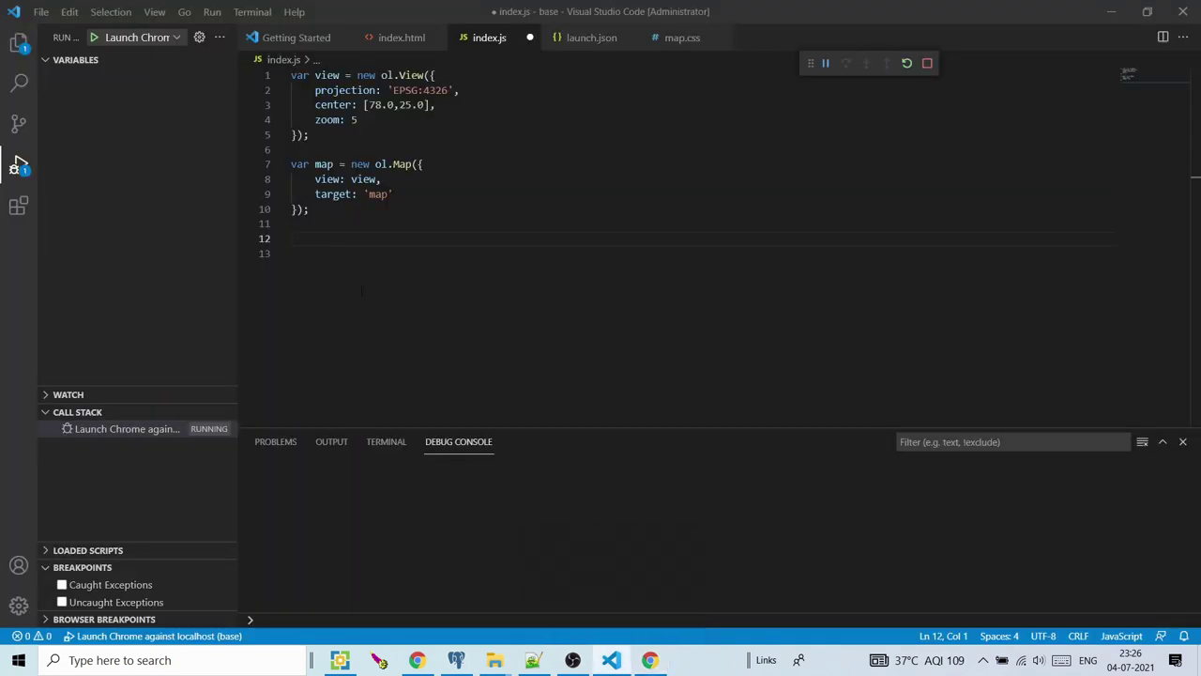
scroll(322, 238, down, 6)
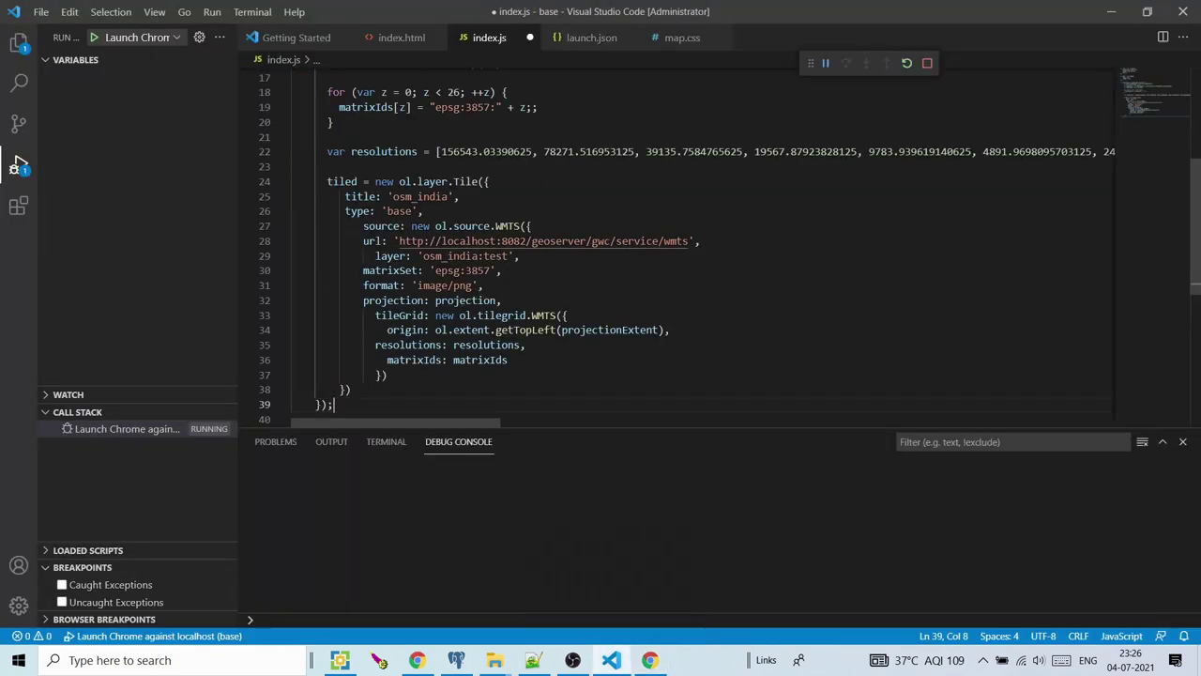
key(ctrl+s)
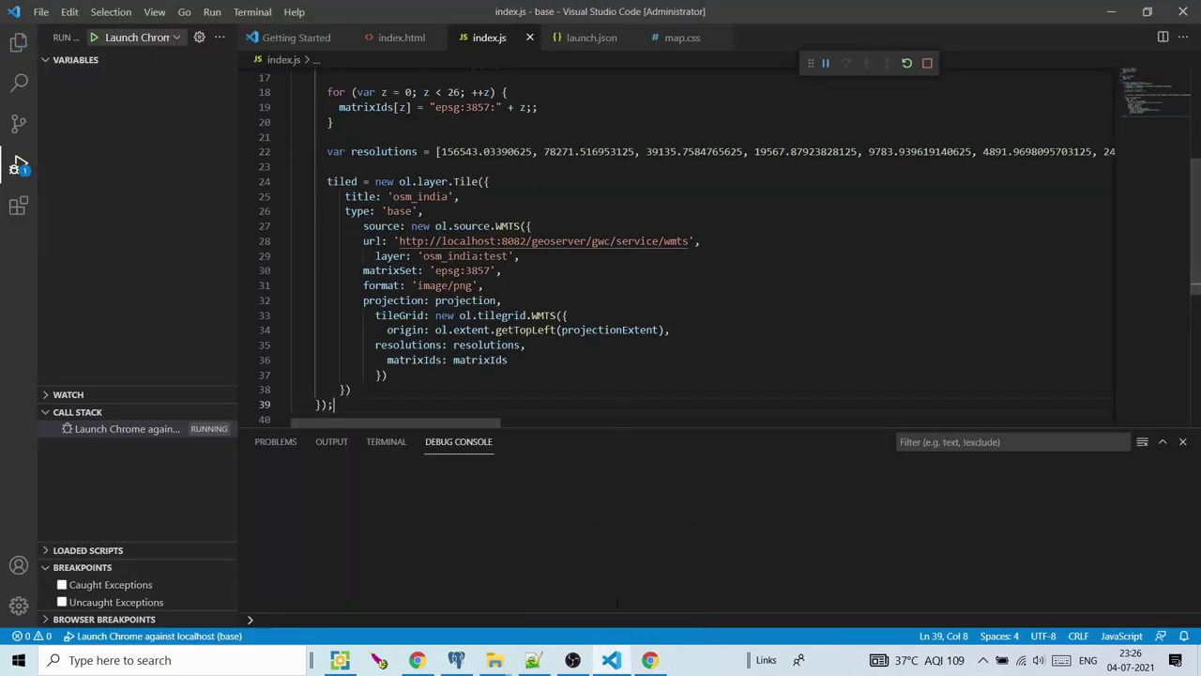
click(649, 660)
click(69, 40)
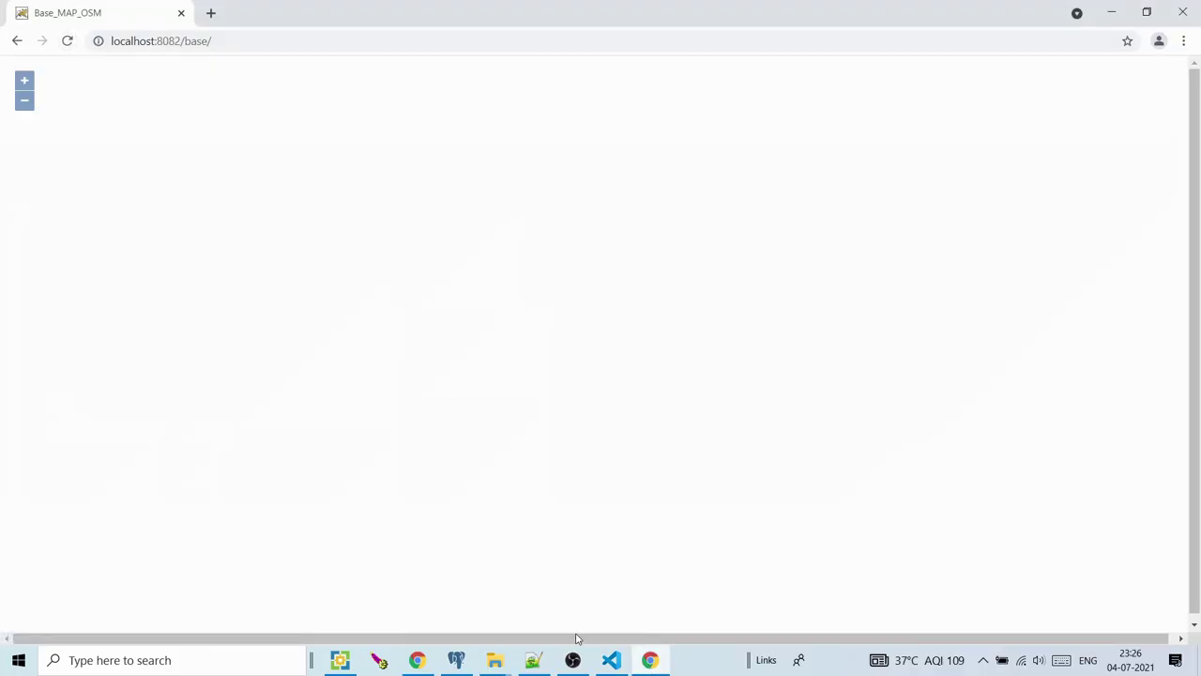
click(611, 659)
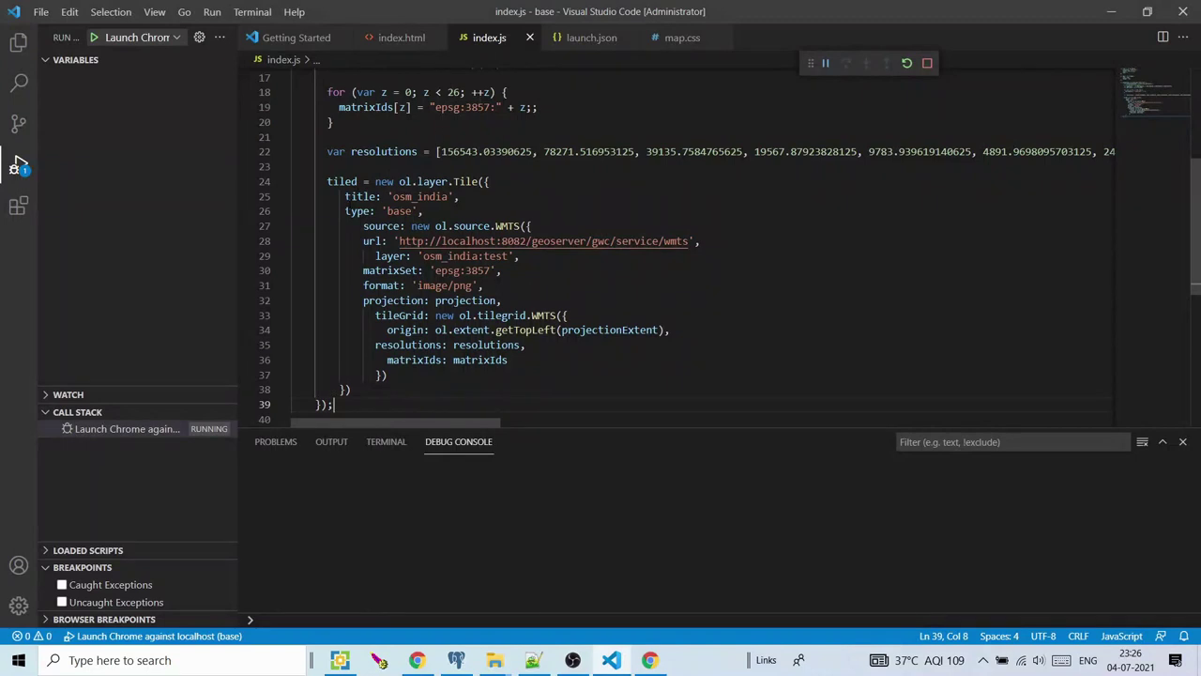
Comment out the type: 'base' line on line 26, save, and compare with test.html's Base Maps code
click(342, 211)
text(//)
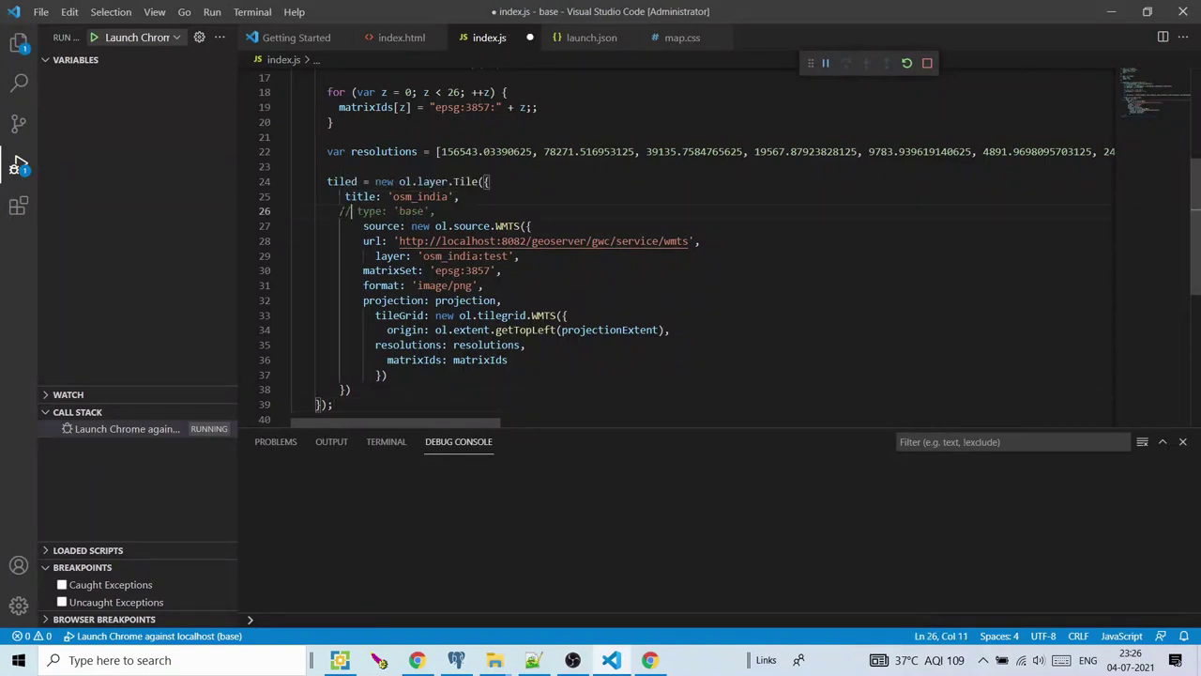
key(ctrl+s)
drag(376, 211, 431, 211)
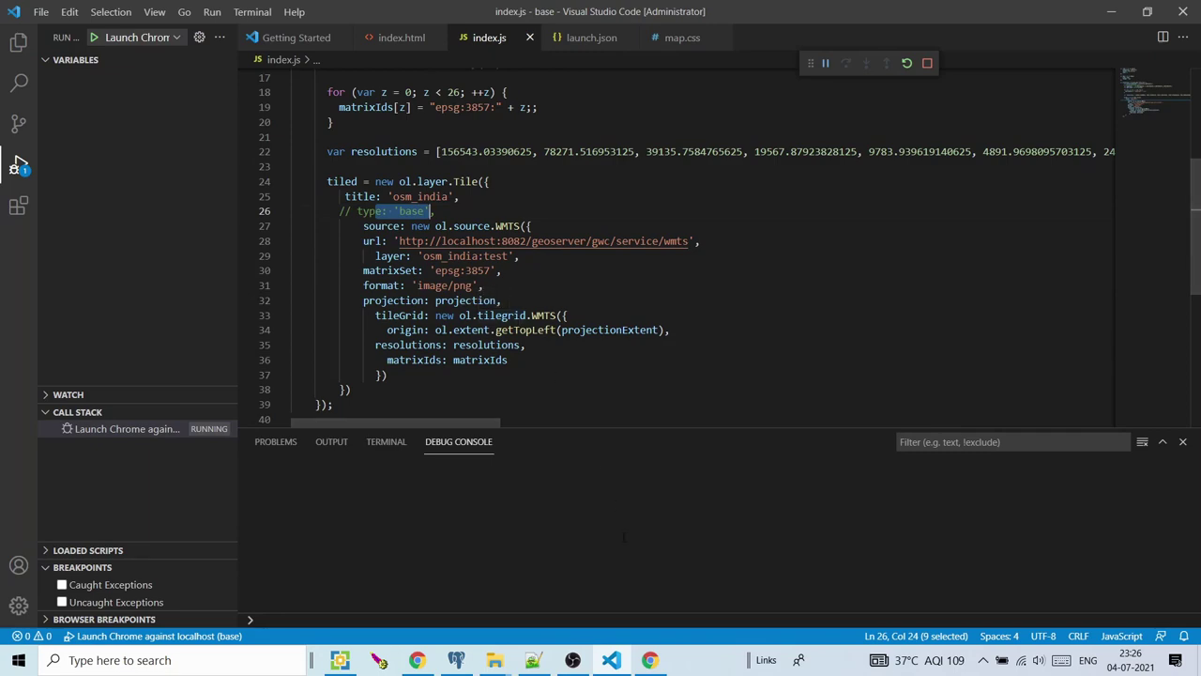
click(533, 659)
scroll(180, 488, down, 2)
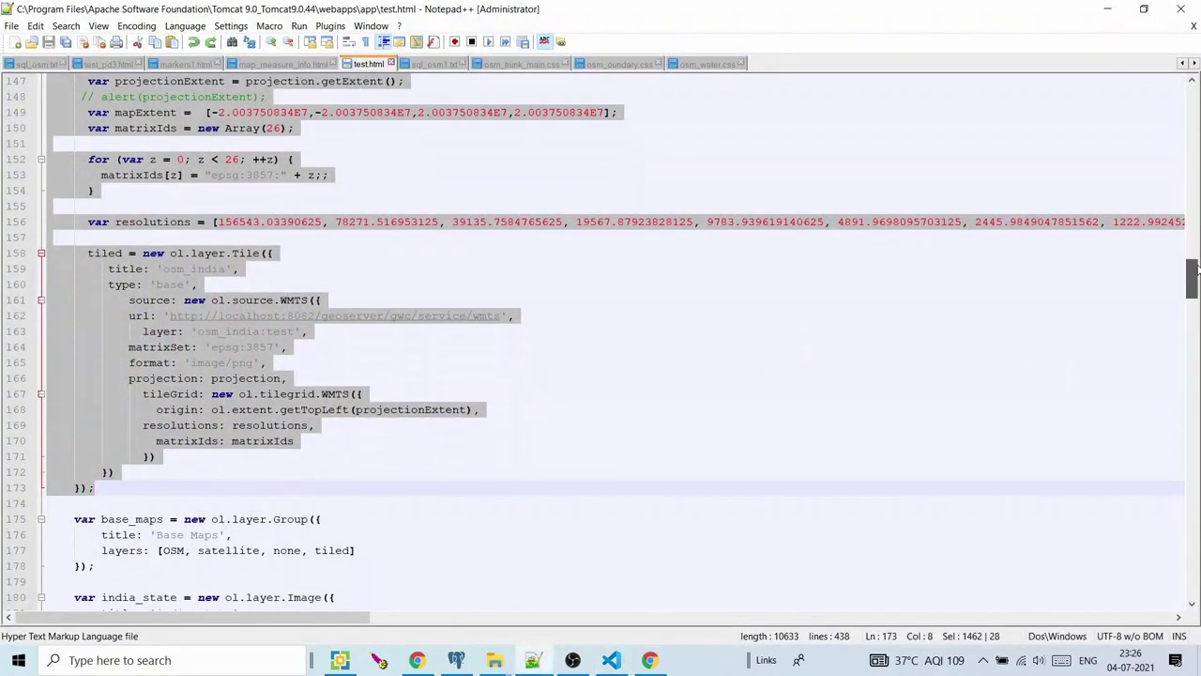
drag(181, 488, 203, 488)
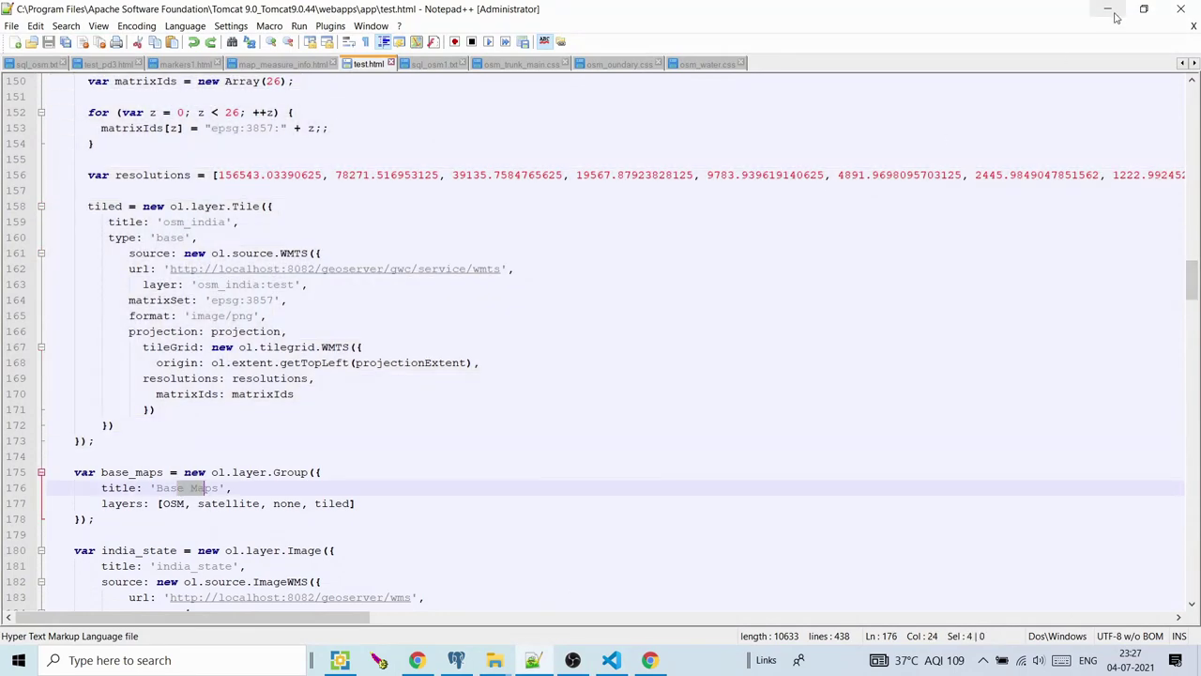
click(1111, 11)
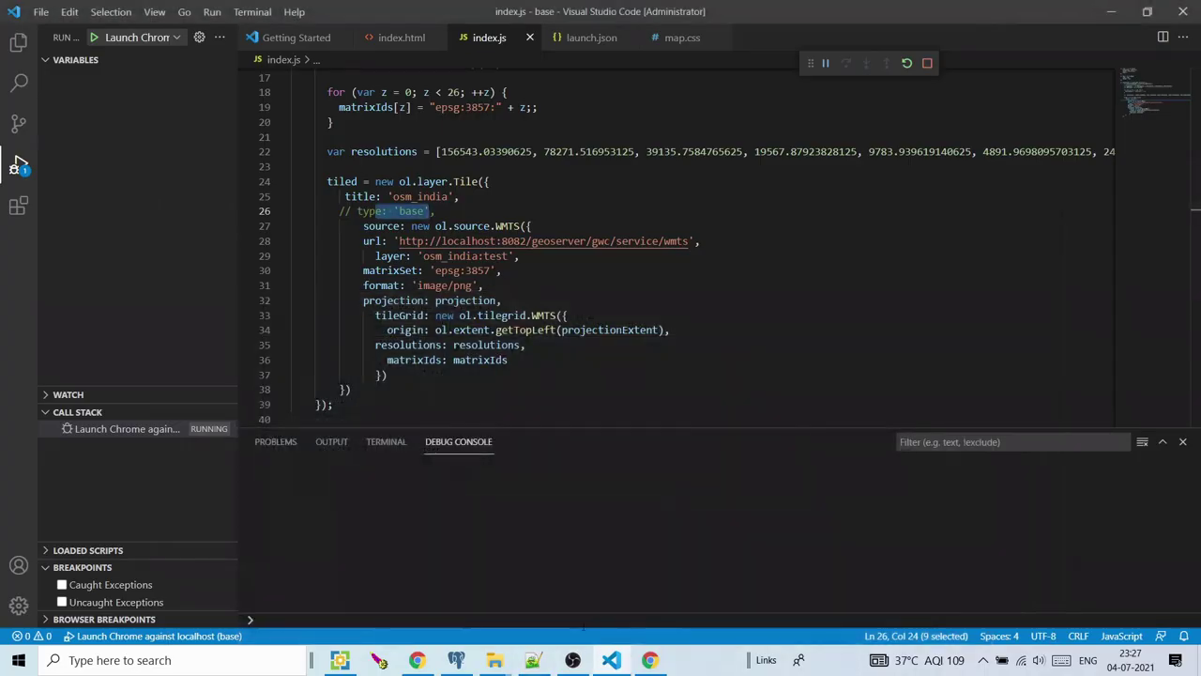
Reload Chrome at localhost:8082/base/index.html, which shows an empty map, then return to VS Code
click(651, 662)
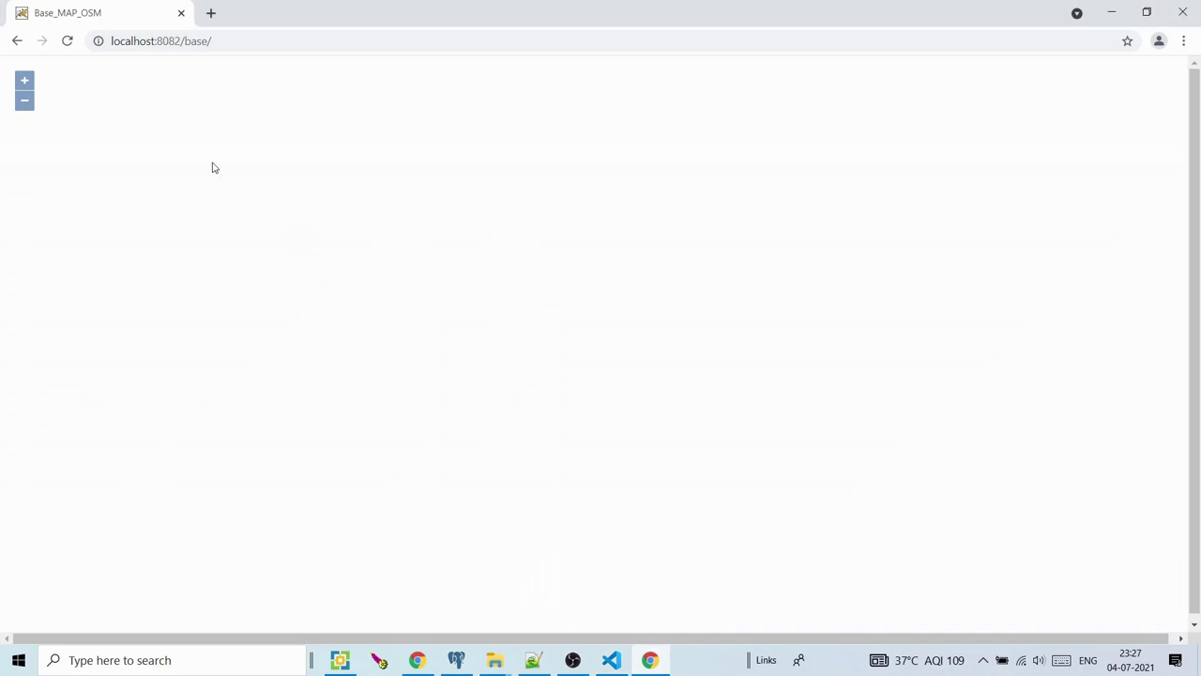
click(68, 43)
click(269, 46)
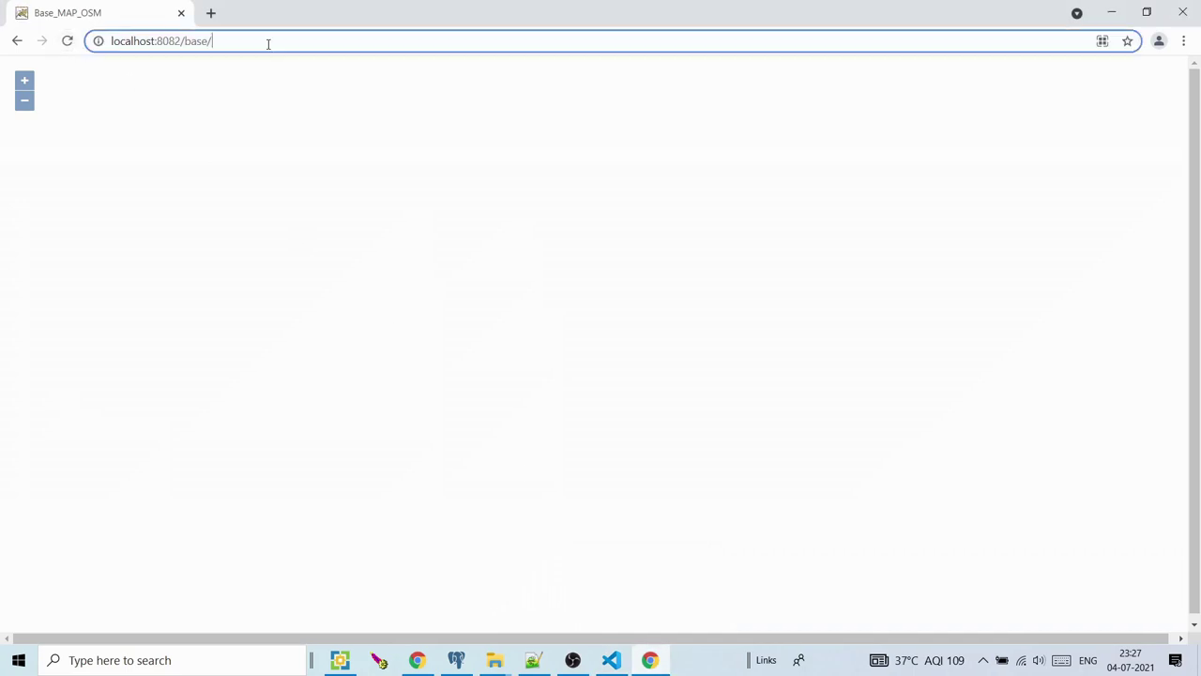
click(297, 45)
text(inde)
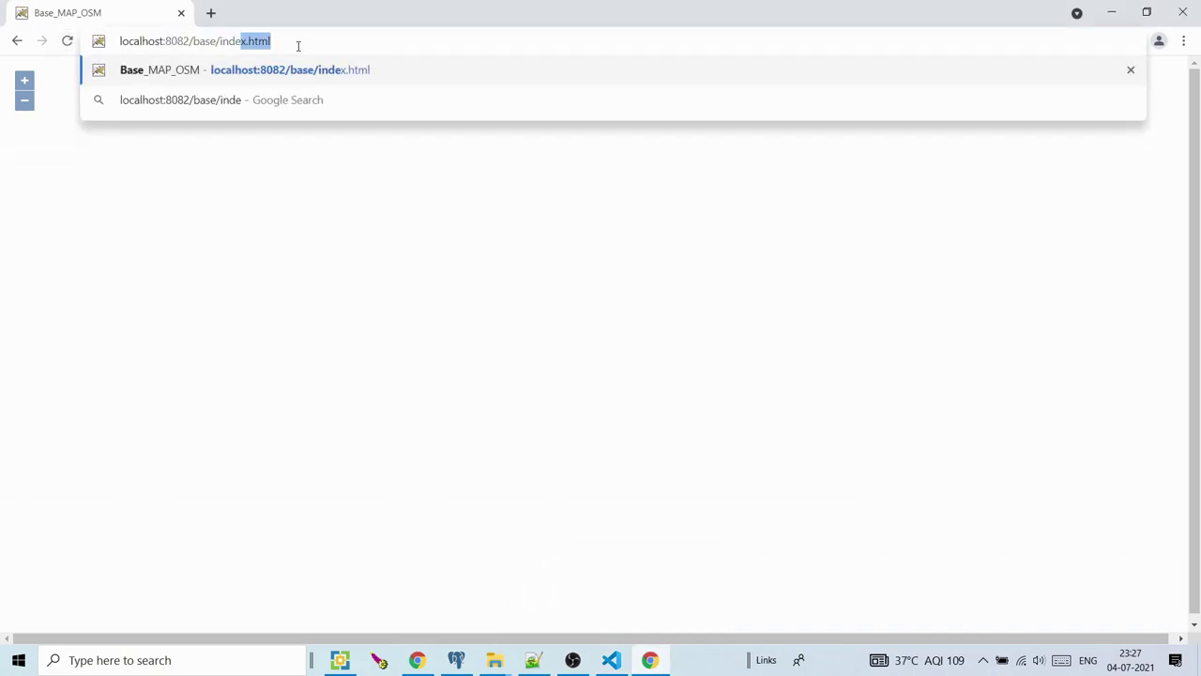
text(x.html)
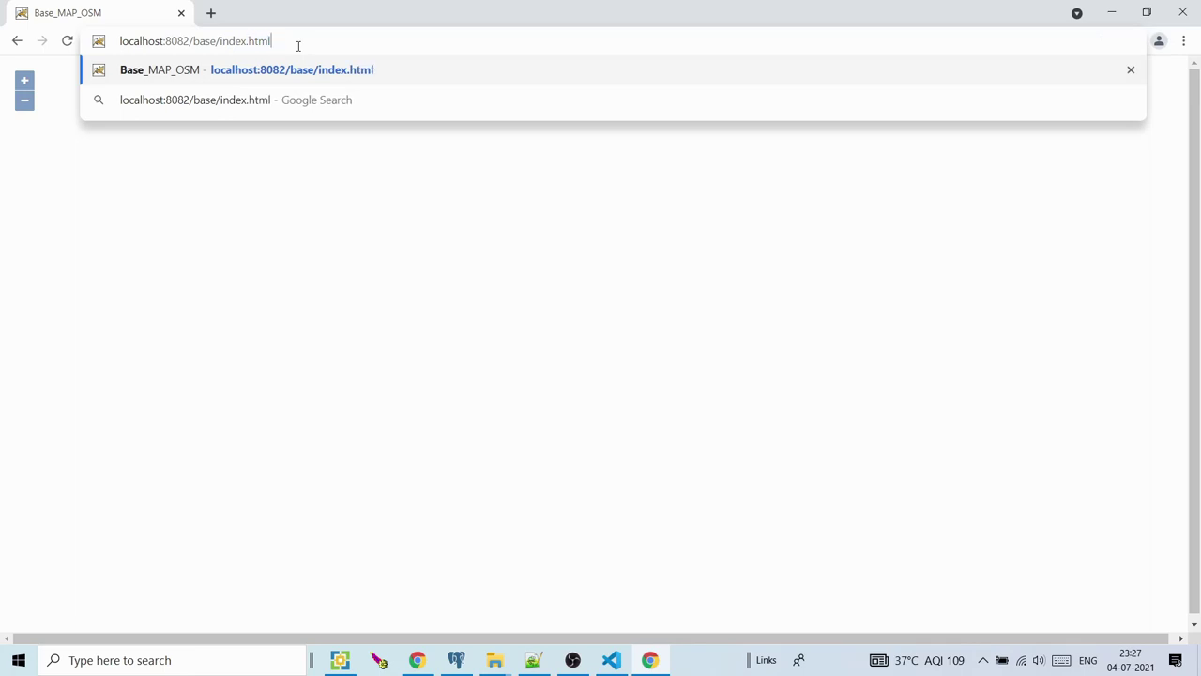
key(Return)
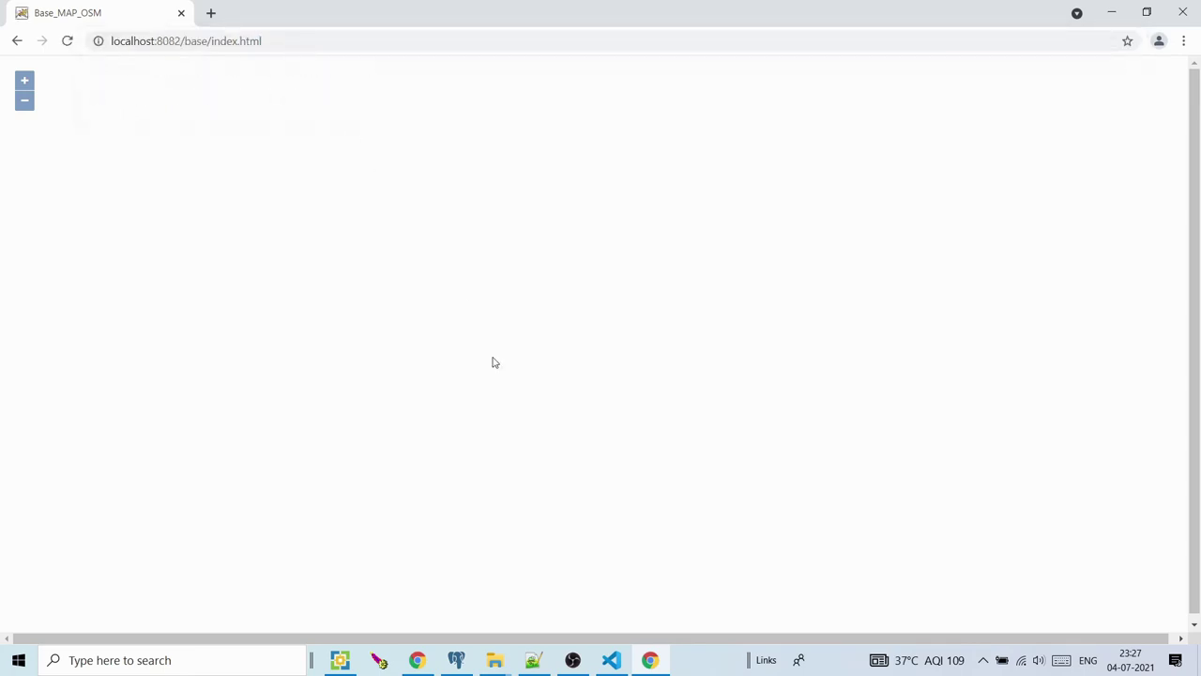
click(611, 659)
Append map.addLayer(tiled); on line 41 after the tiled layer definition and save index.js
click(367, 402)
key(Return)
text(map.addLayer(i)
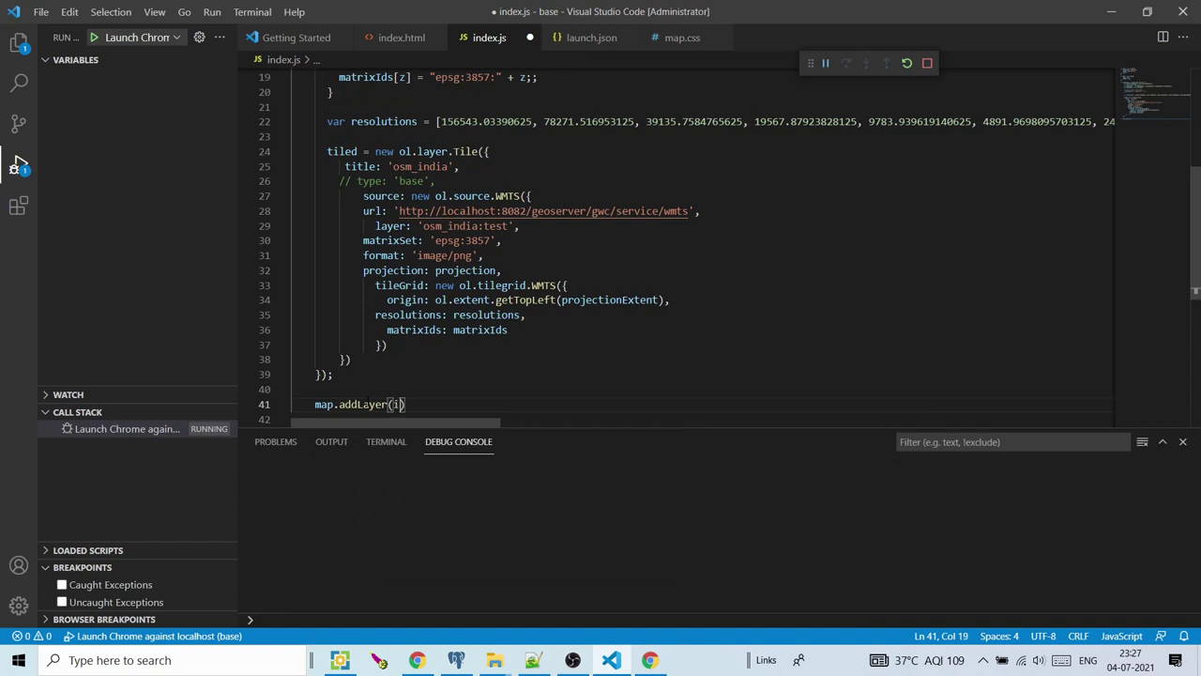
key(BackSpace)
text(t)
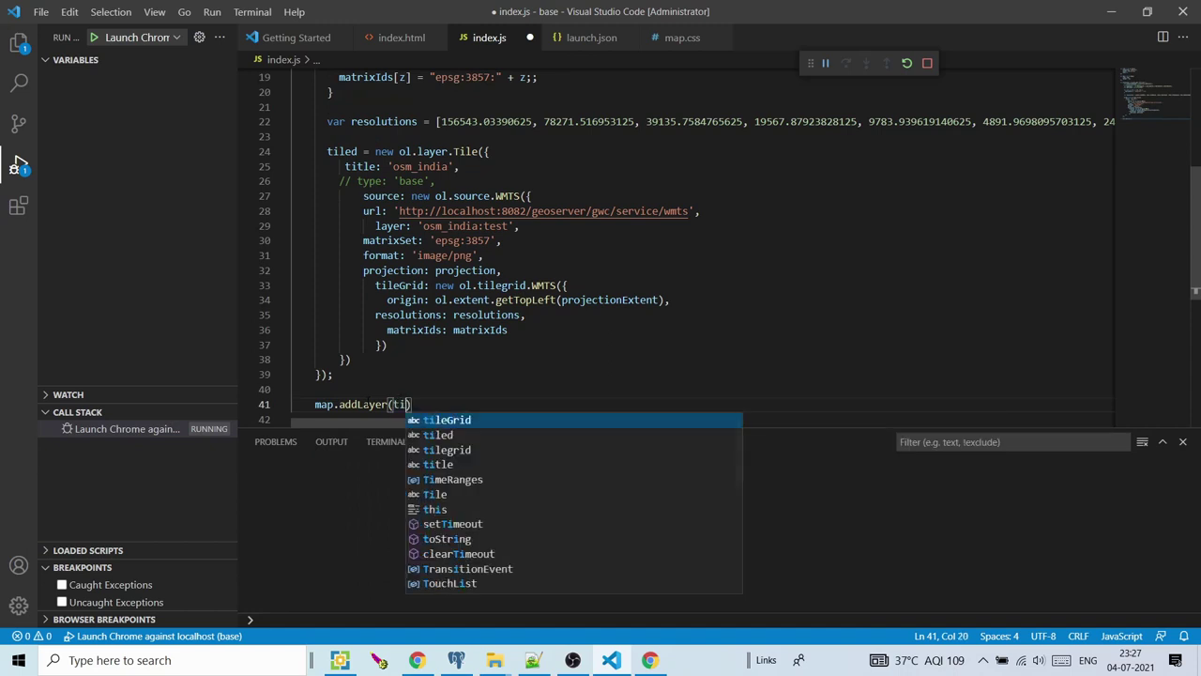
text(iled))
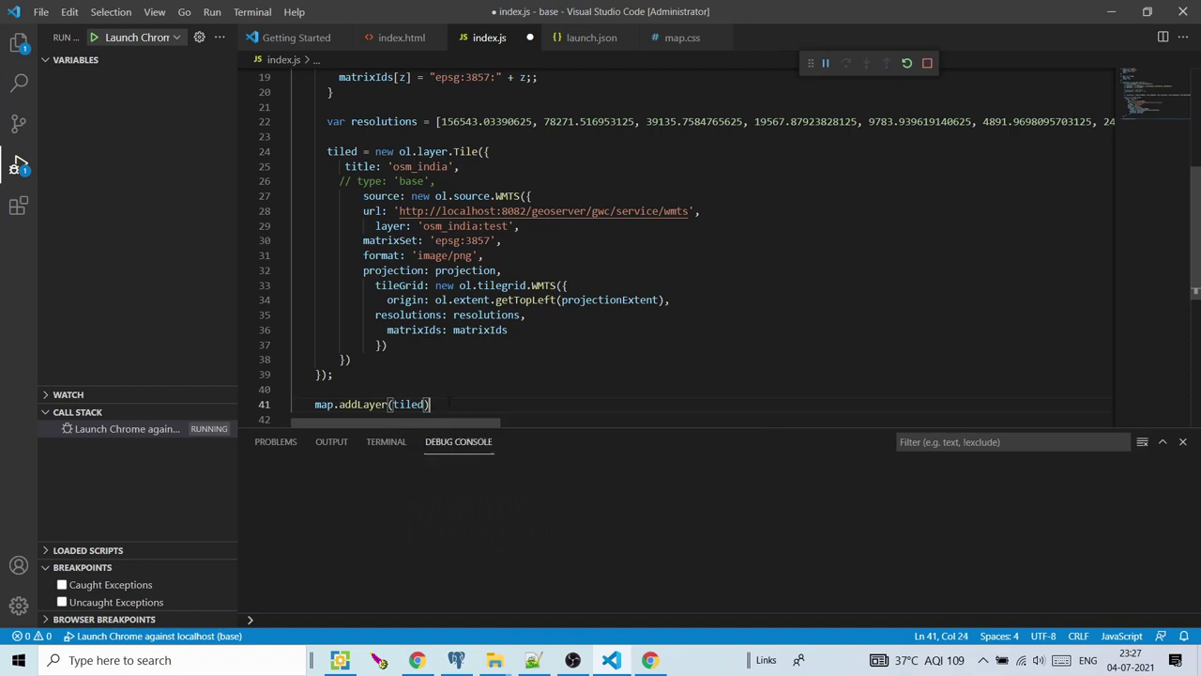
text(;)
key(ctrl+s)
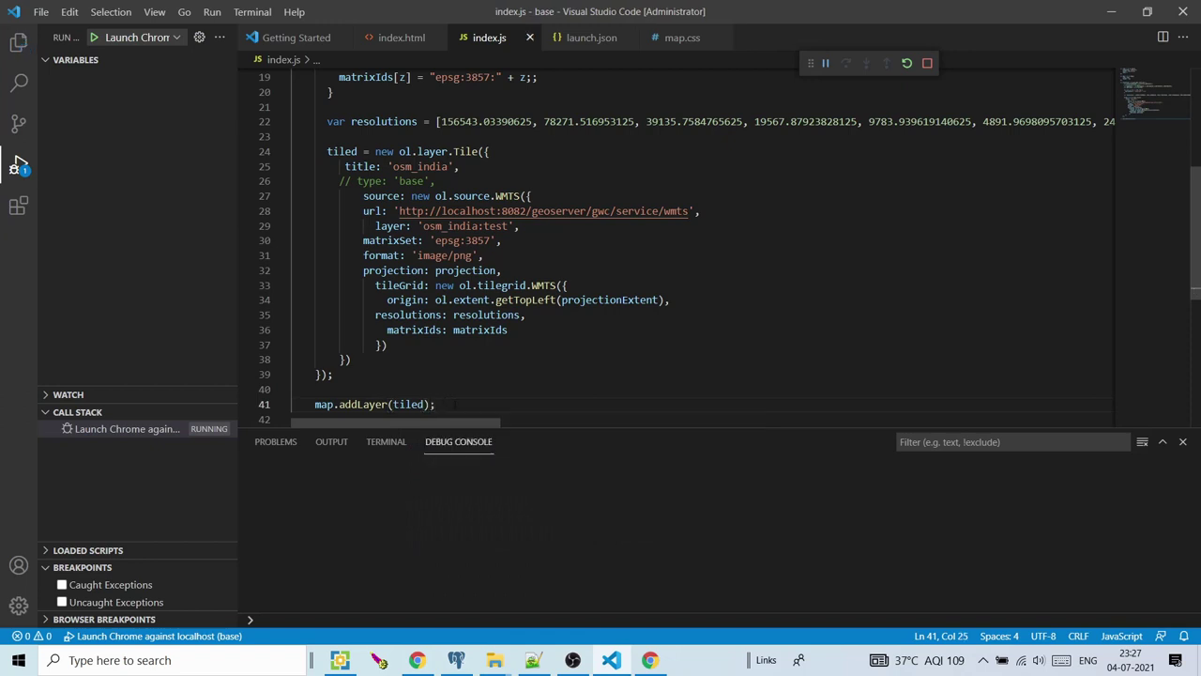
Reload the Chrome map page and zoom in on Delhi to check the tiled layer
click(650, 661)
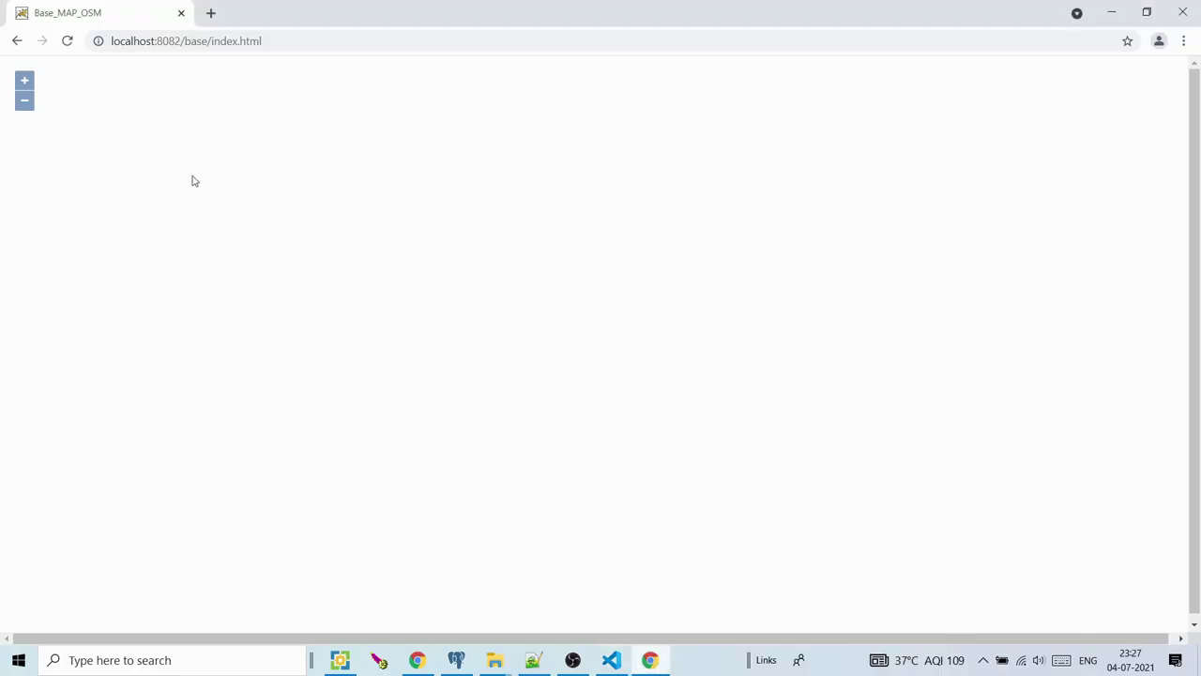
click(68, 40)
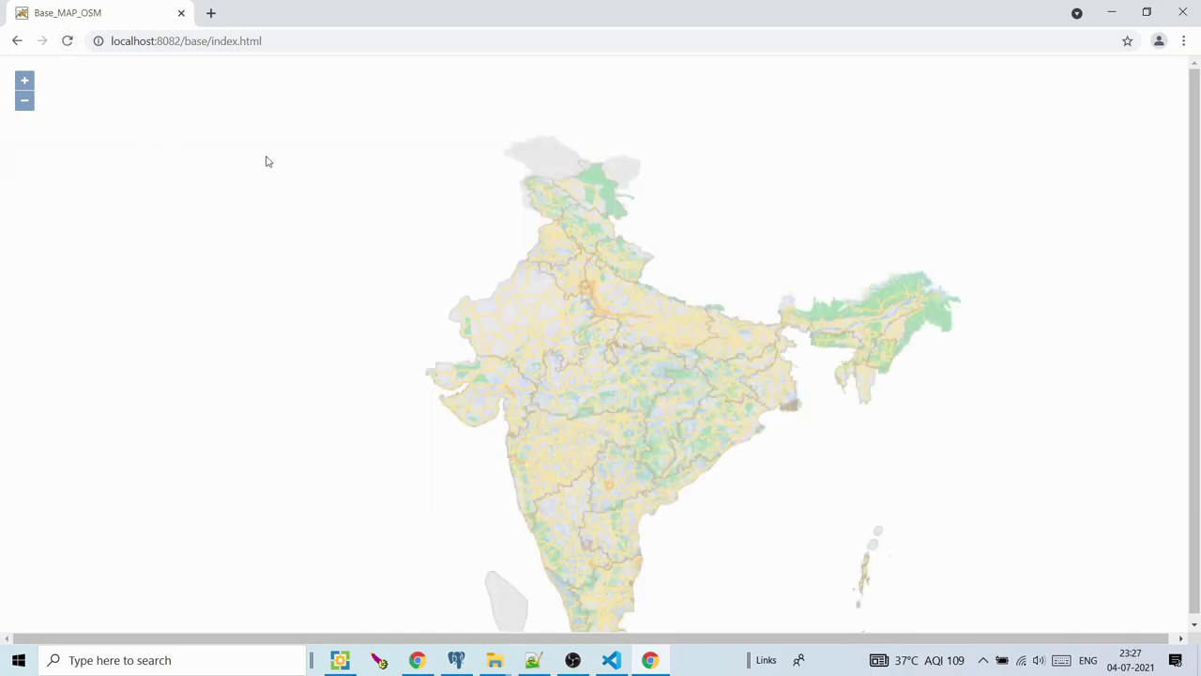
drag(601, 332, 550, 295)
scroll(532, 251, up, 1)
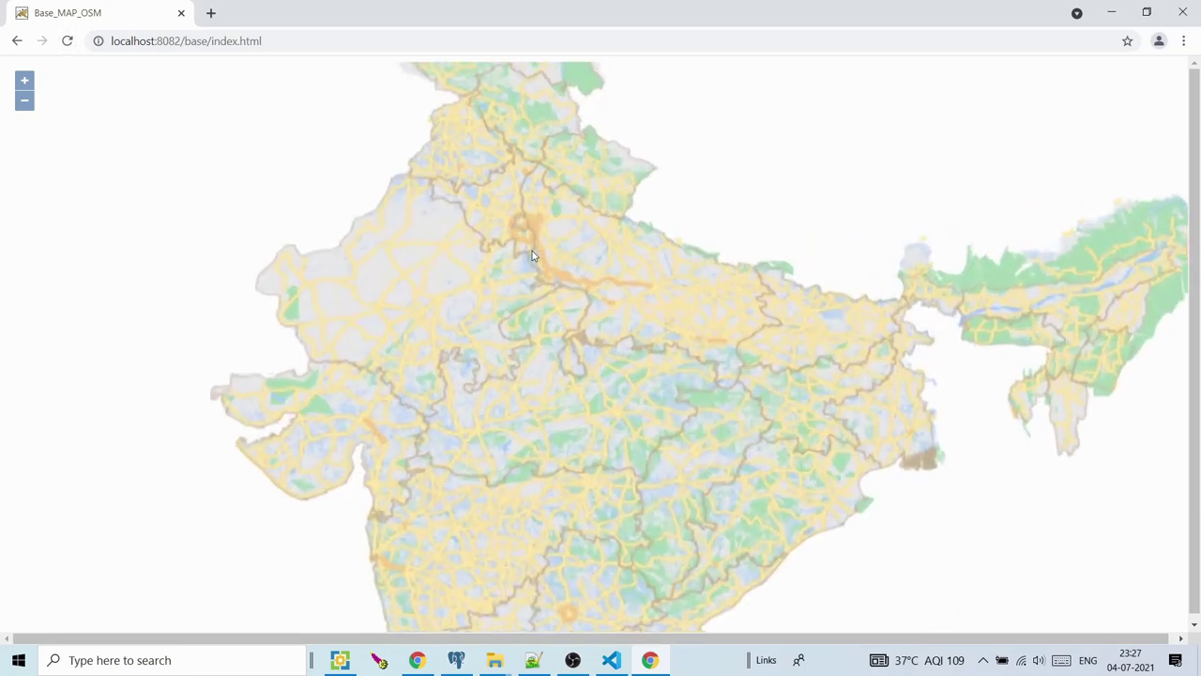
scroll(523, 225, up, 3)
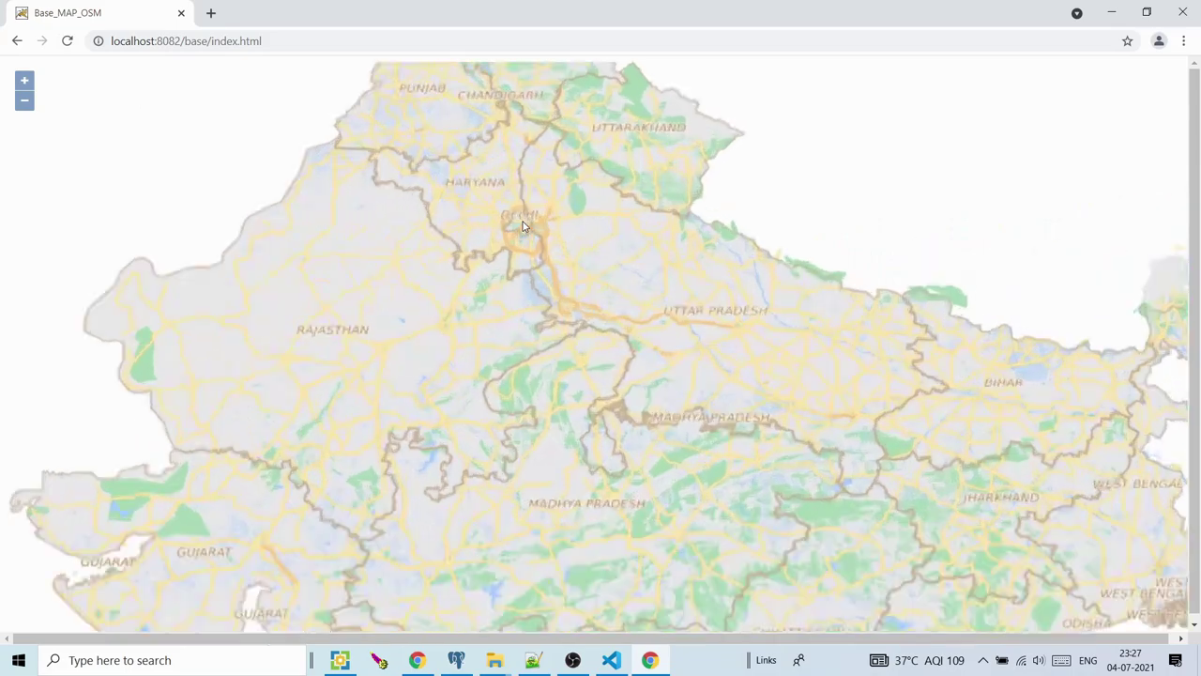
scroll(524, 225, up, 3)
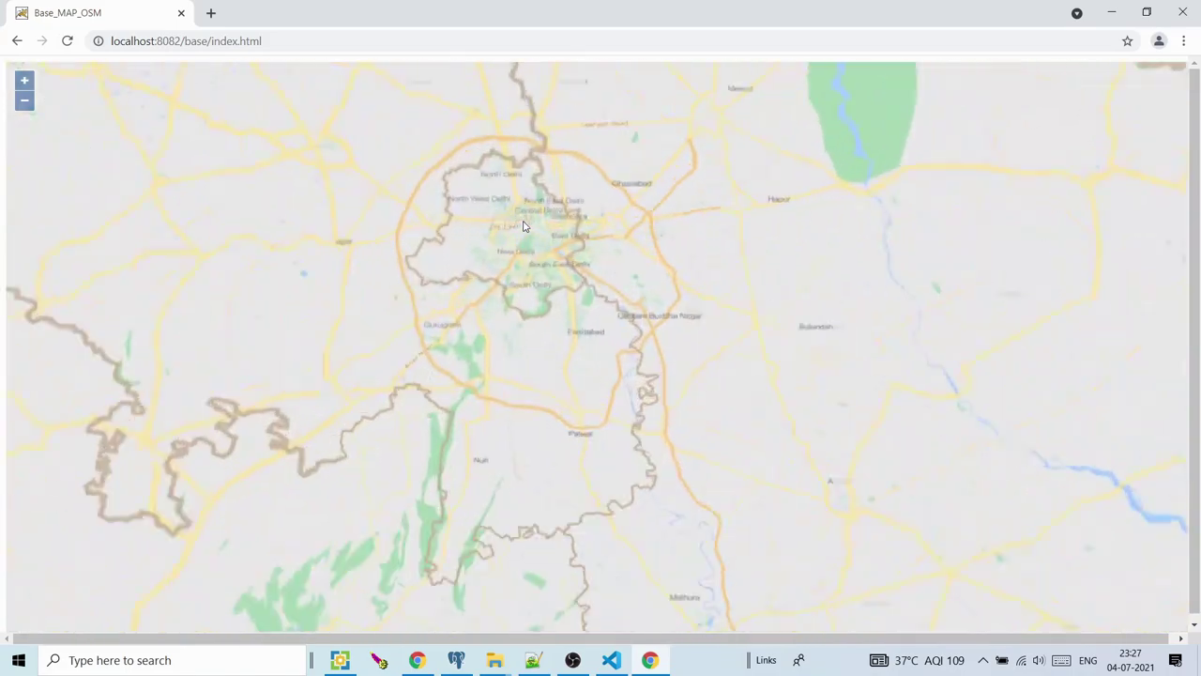
scroll(555, 251, up, 4)
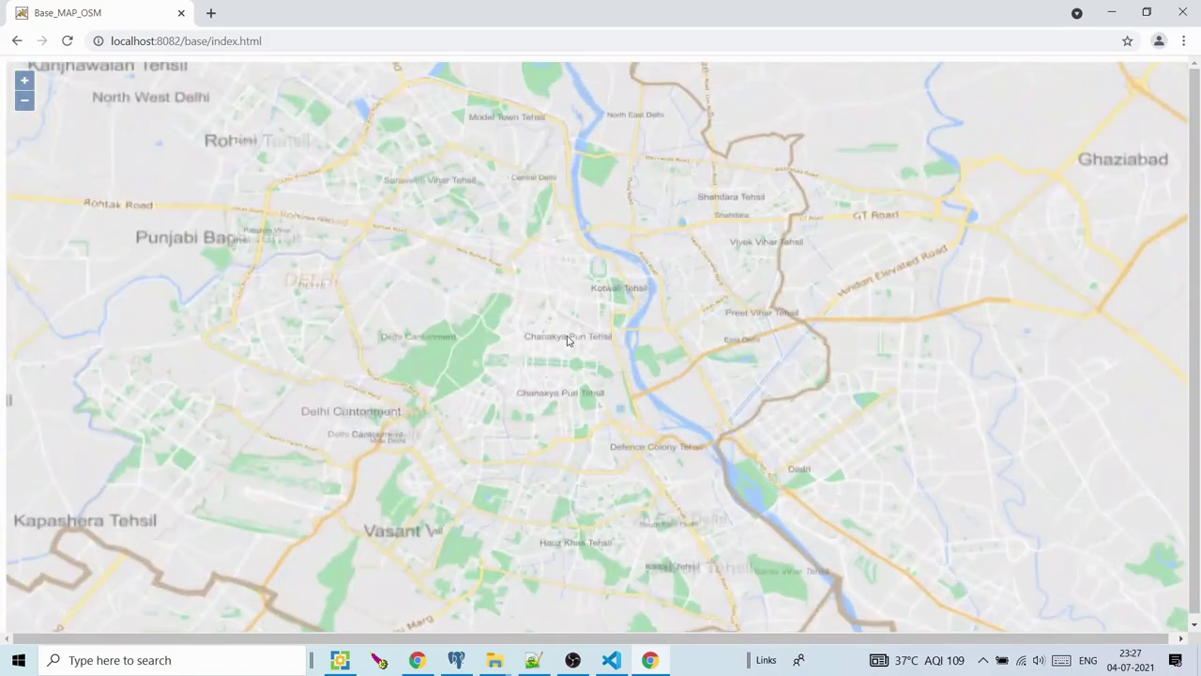
scroll(590, 416, up, 2)
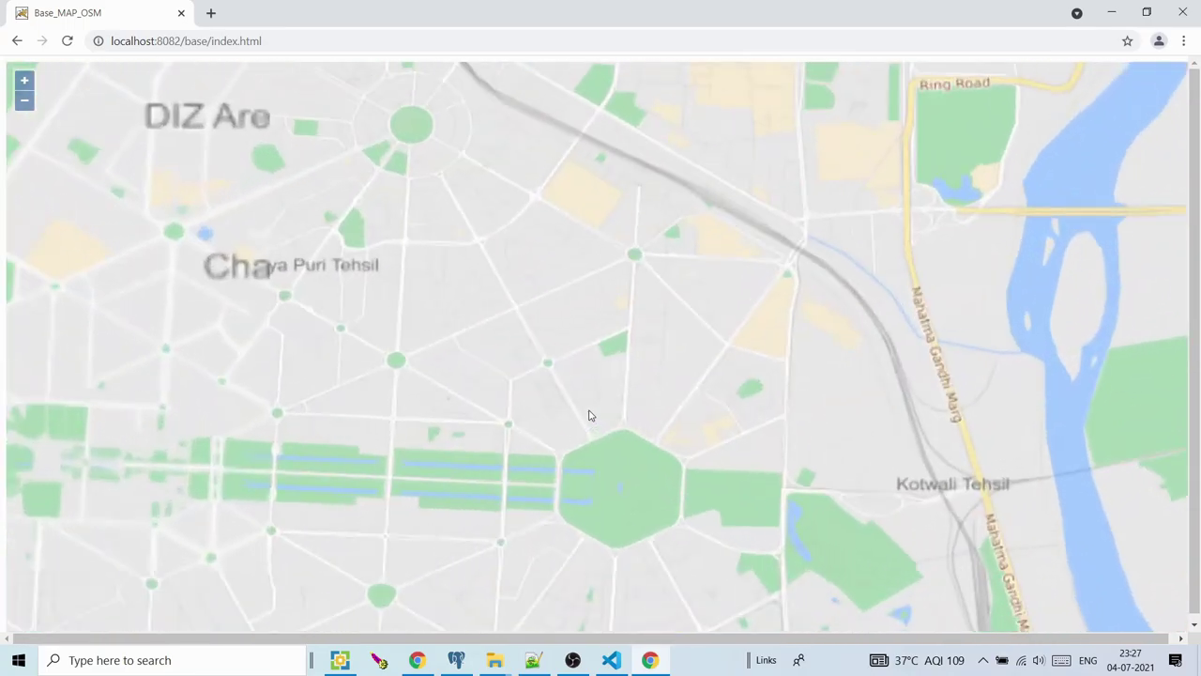
Uncomment type: 'base' on line 26, save index.js, and reload the map in Chrome
key(alt+Tab)
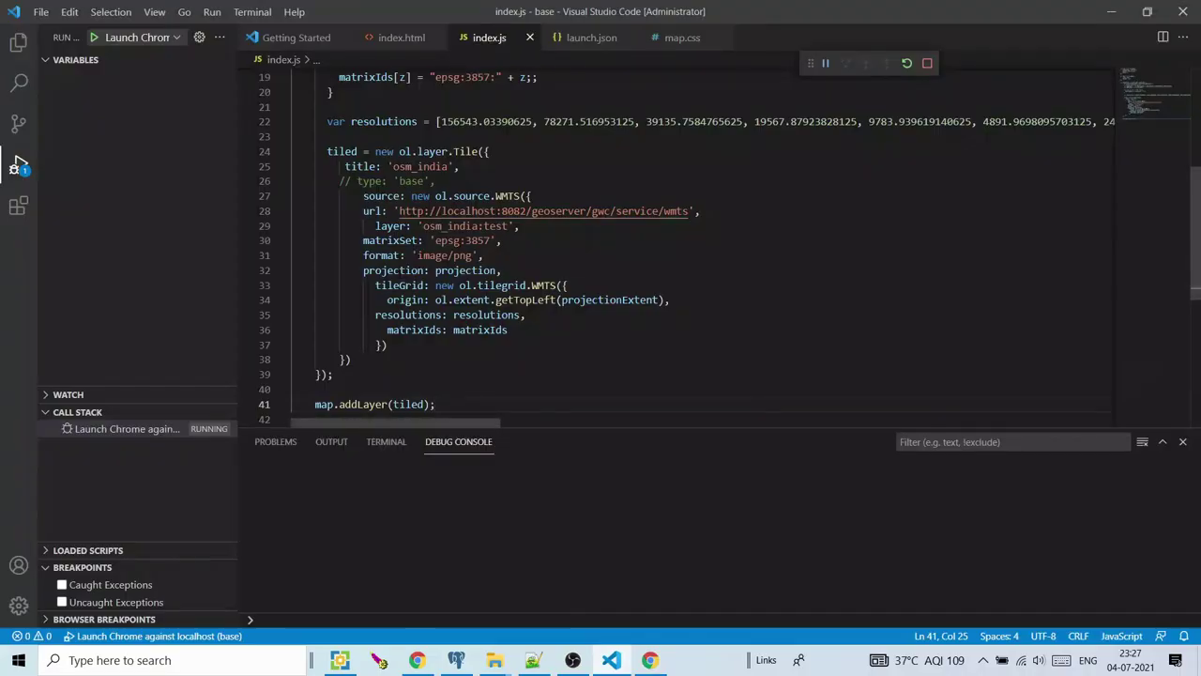
click(349, 181)
key(BackSpace)
key(BackSpace)
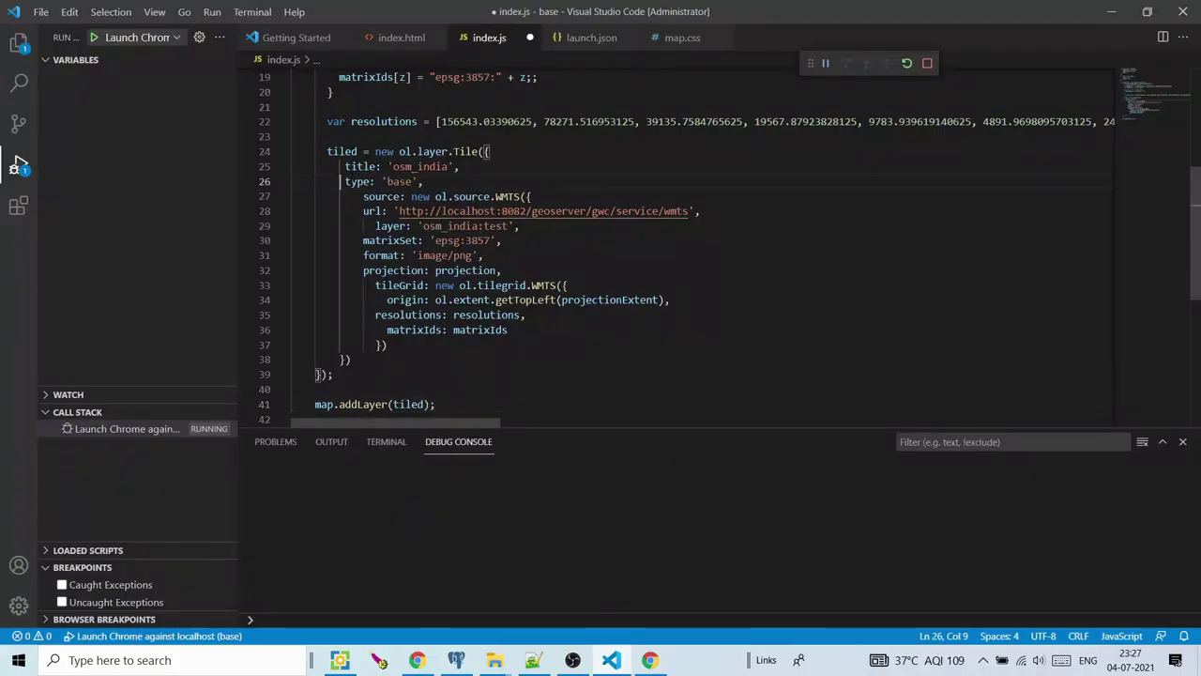
key(ctrl+s)
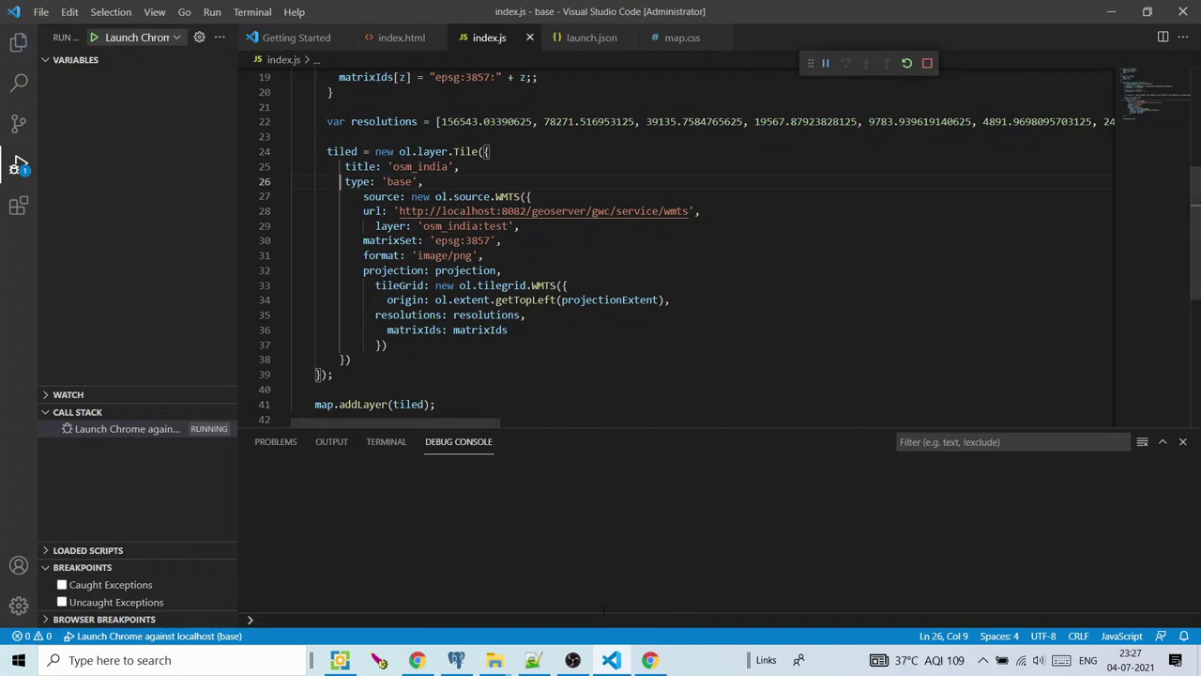
key(alt+Tab)
click(69, 40)
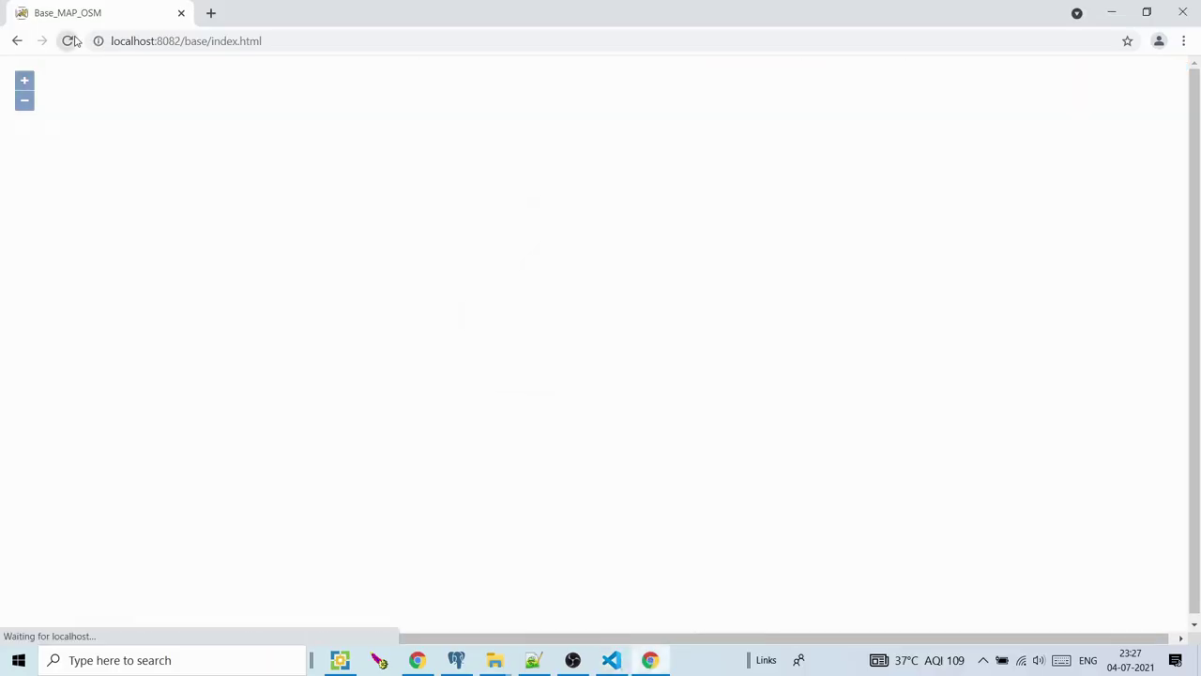
Zoom into Delhi's district detail on the reloaded map, then minimize Chrome
scroll(571, 249, up, 1)
scroll(624, 339, up, 2)
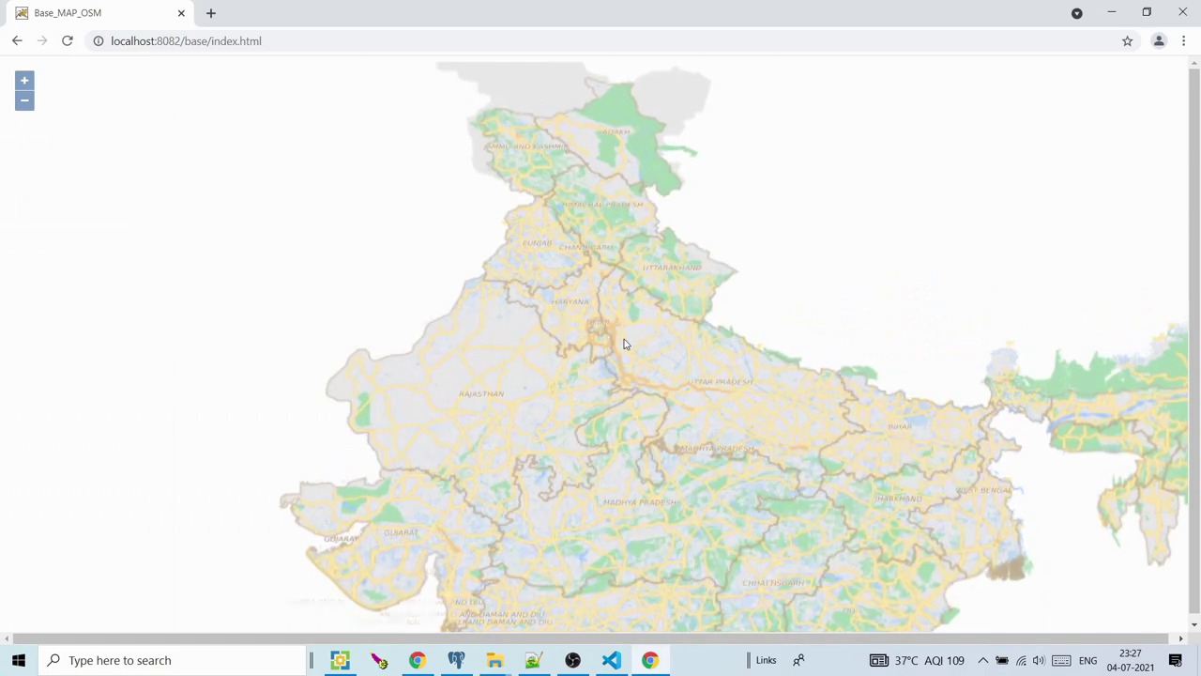
scroll(563, 300, up, 1)
scroll(563, 299, up, 1)
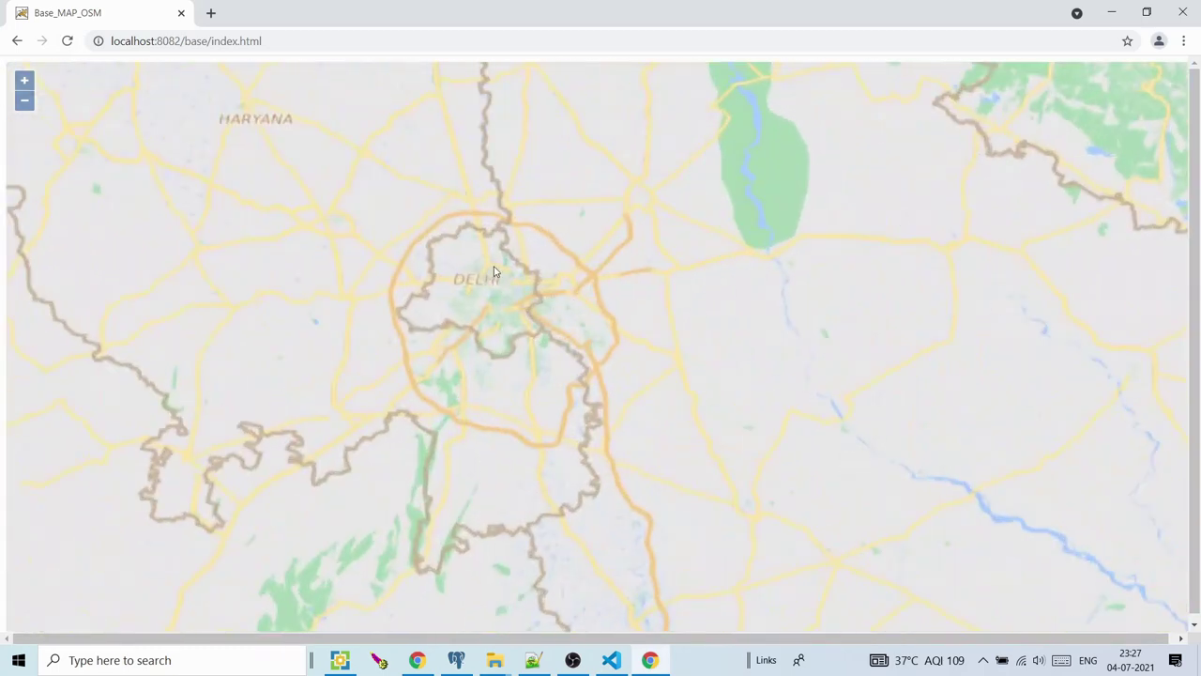
scroll(495, 272, up, 2)
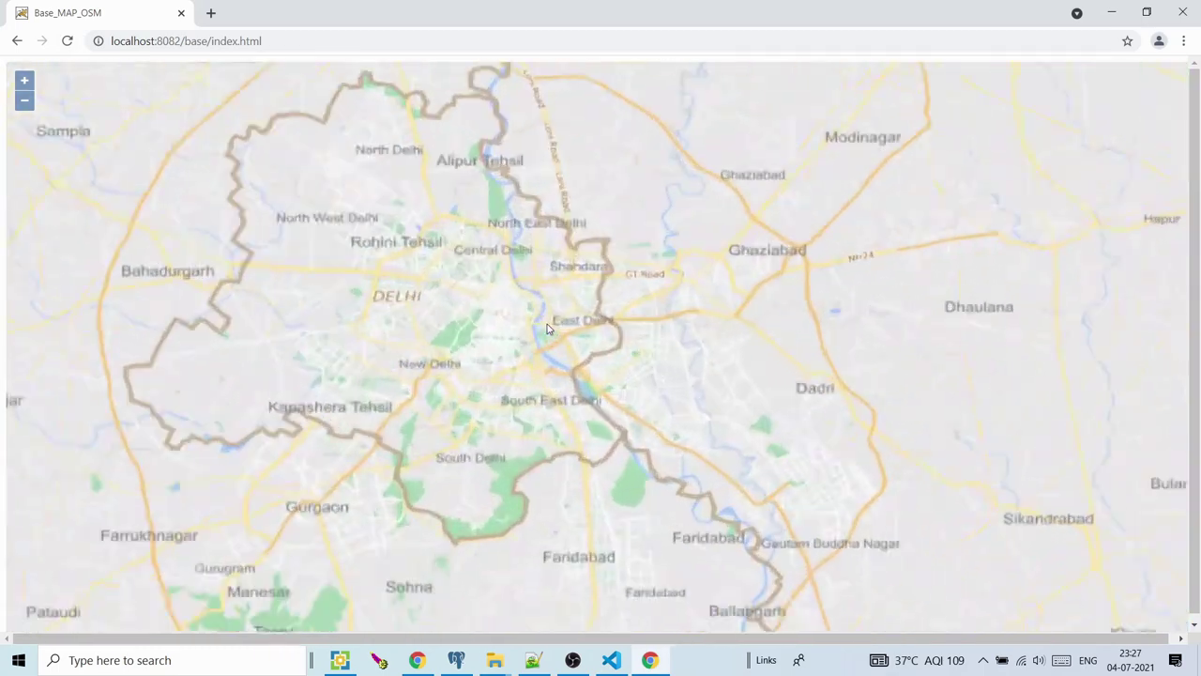
click(649, 660)
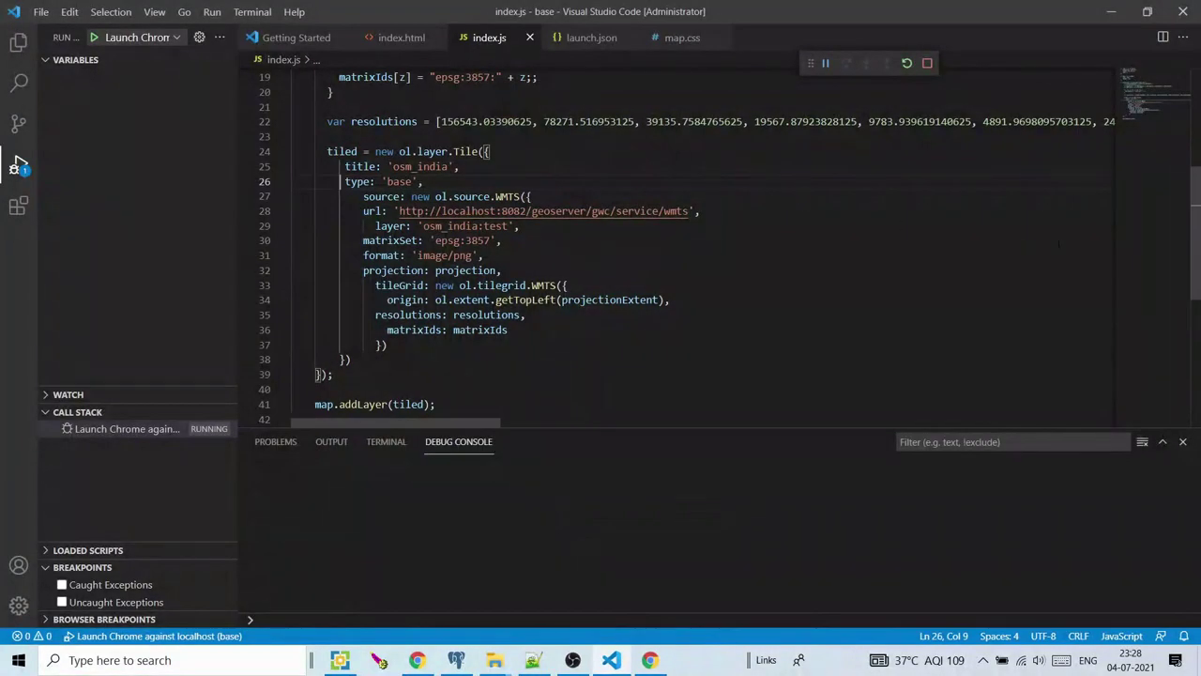
Select and review the tiled osm_india WMTS layer code in index.js
scroll(1199, 185, up, 3)
scroll(1199, 185, up, 1)
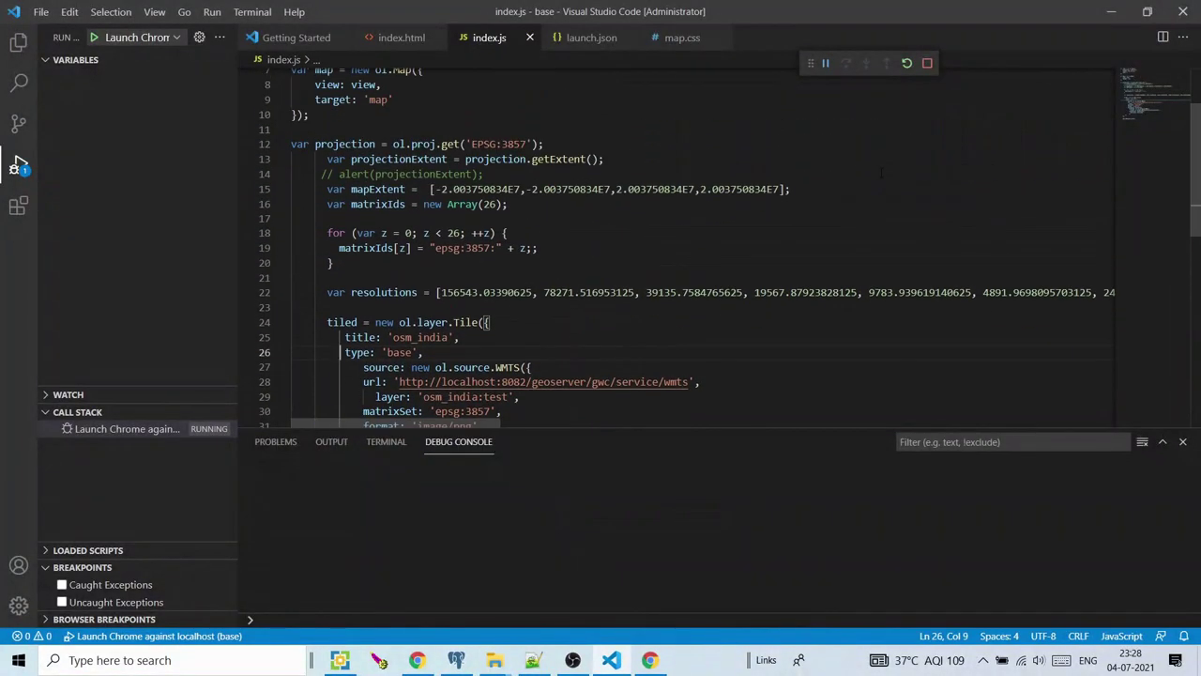
scroll(657, 183, up, 2)
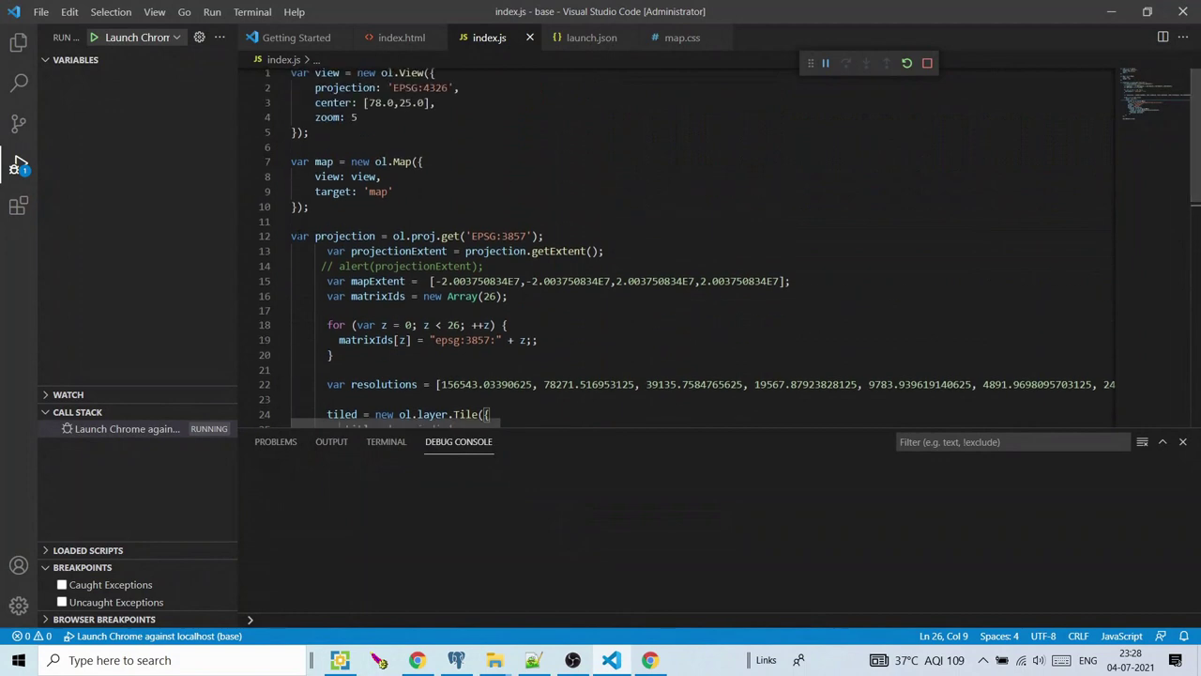
drag(292, 236, 437, 375)
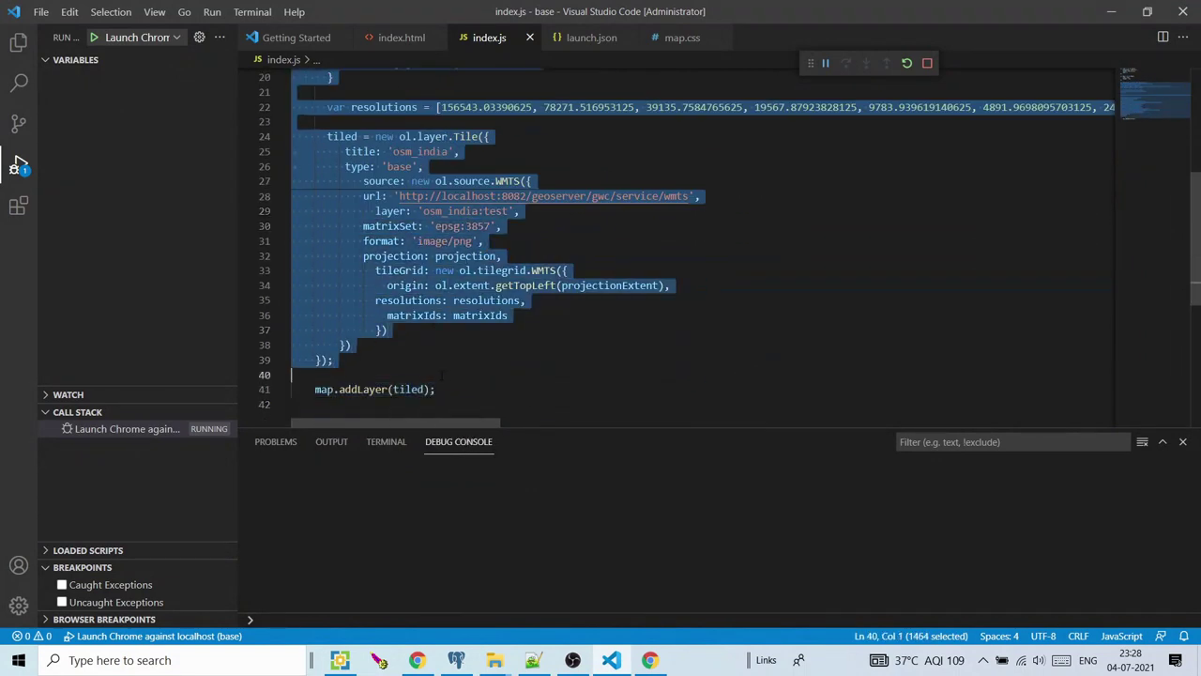
click(457, 390)
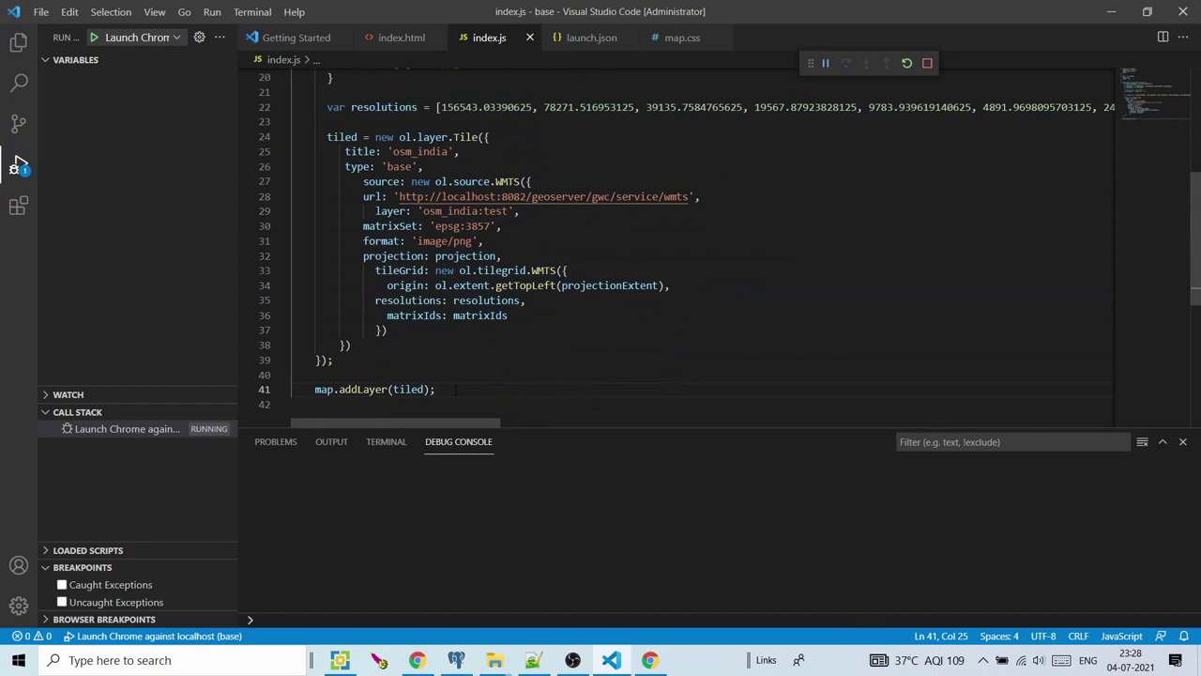
drag(1197, 216, 1197, 112)
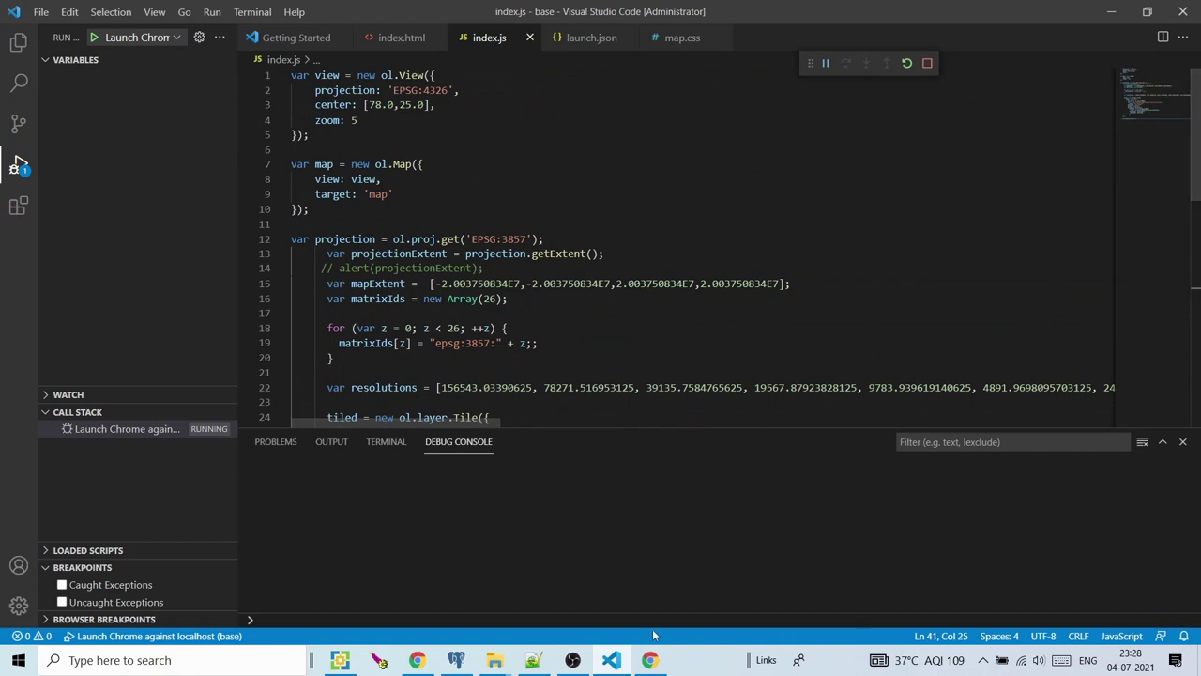
Pan the tiled map in Chrome and zoom out one level to the wider Delhi region
click(649, 659)
drag(644, 335, 563, 222)
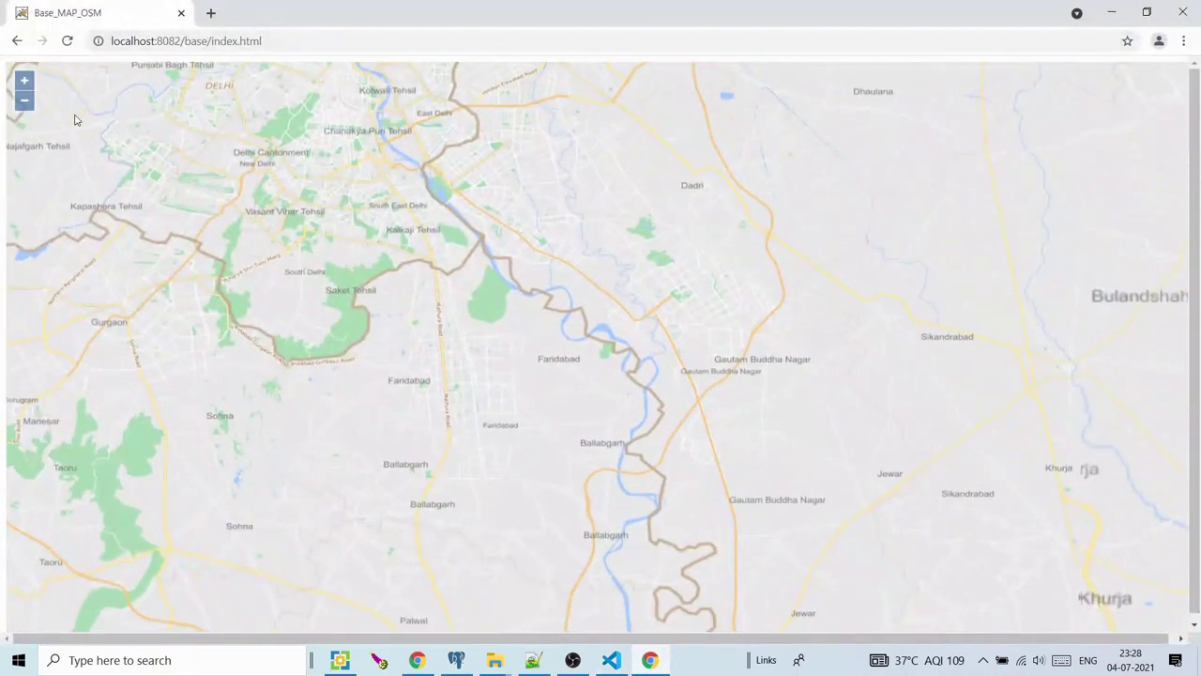
click(24, 100)
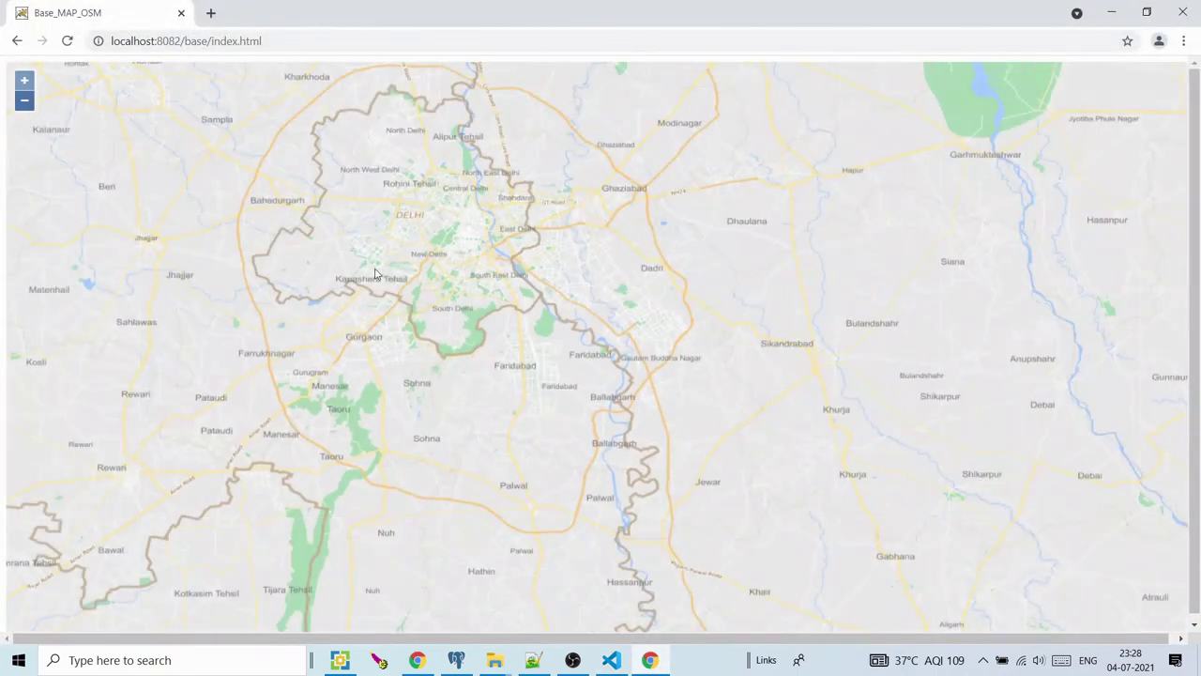
click(502, 662)
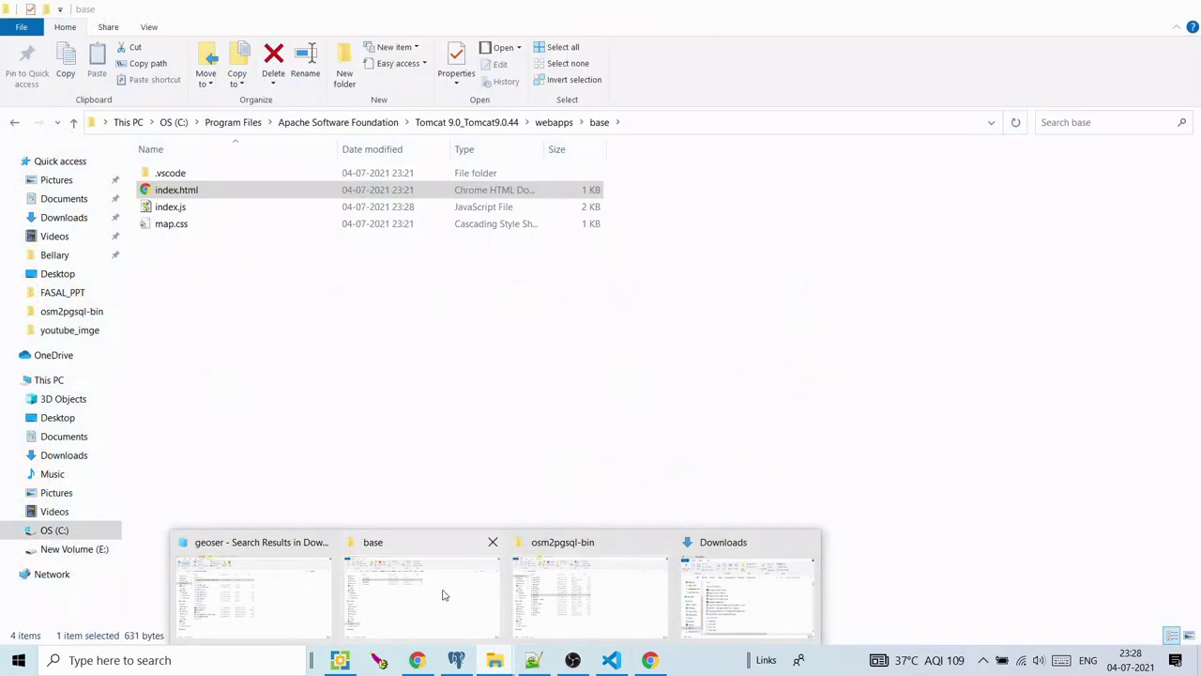
Minimize Chrome and VS Code, bringing the Tomcat base folder window to the front
mouse_move(629, 562)
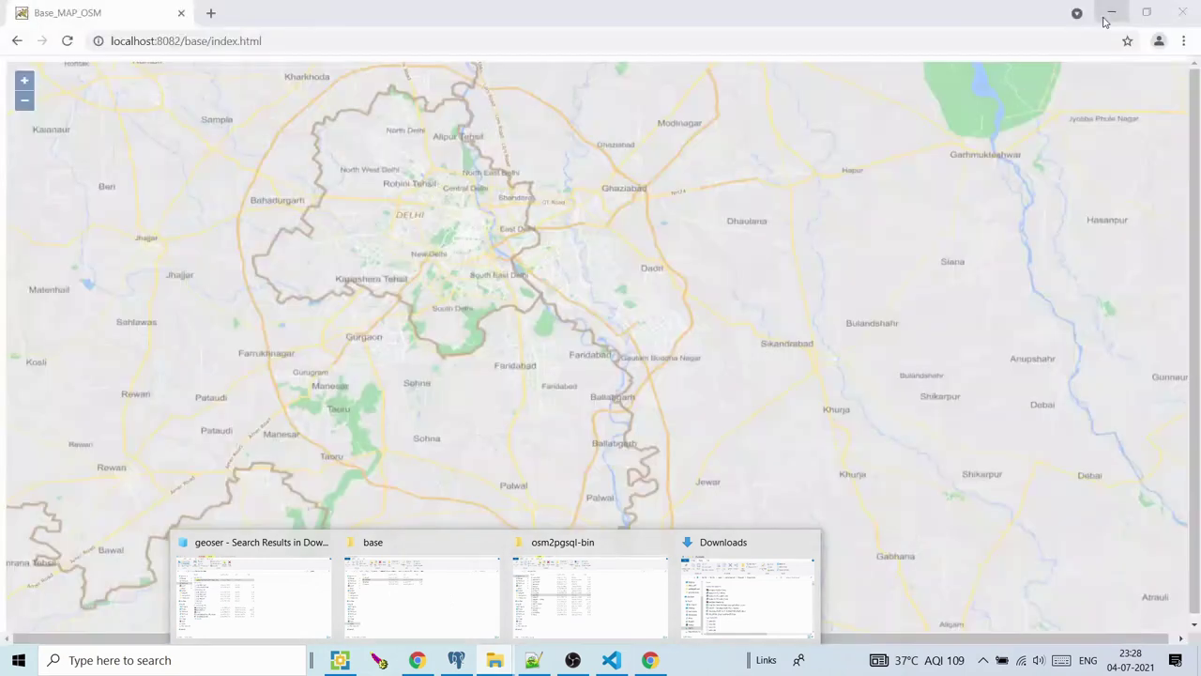
click(1107, 13)
click(1105, 19)
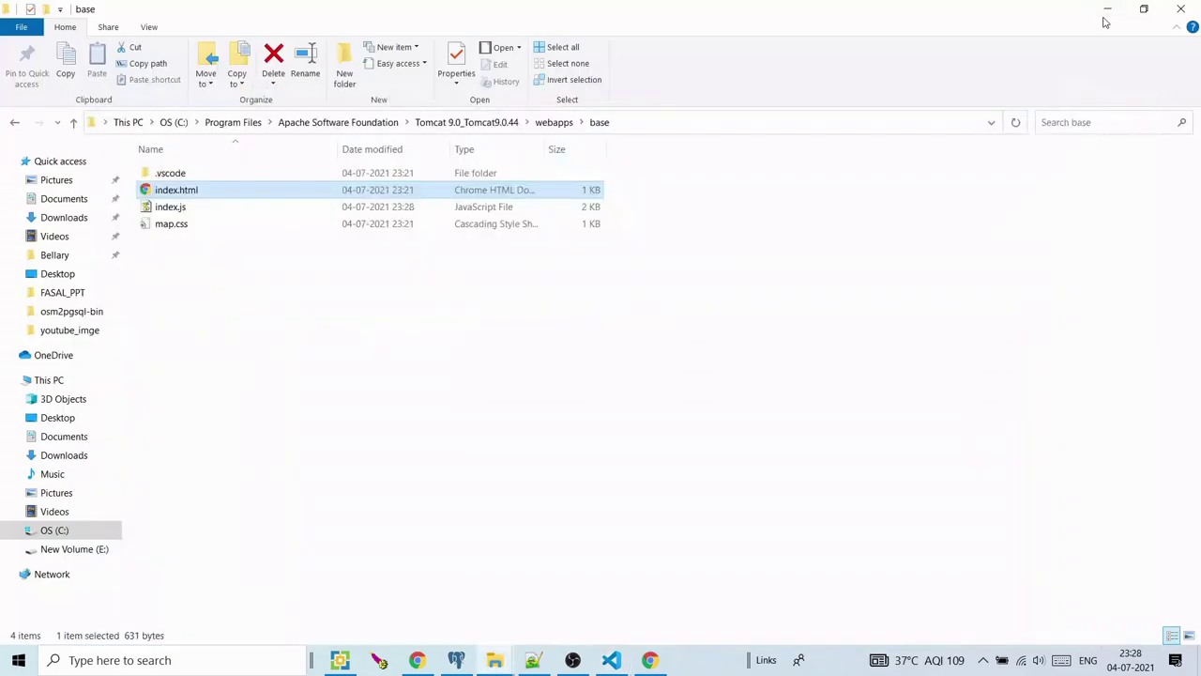
click(1106, 13)
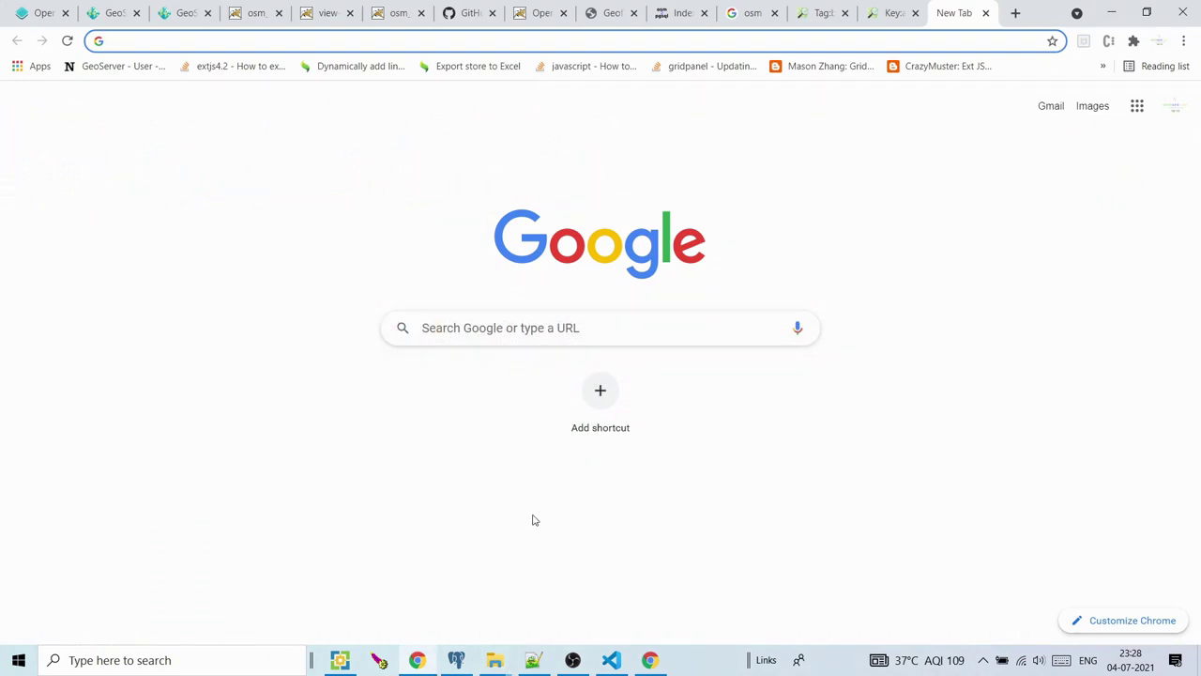
click(500, 649)
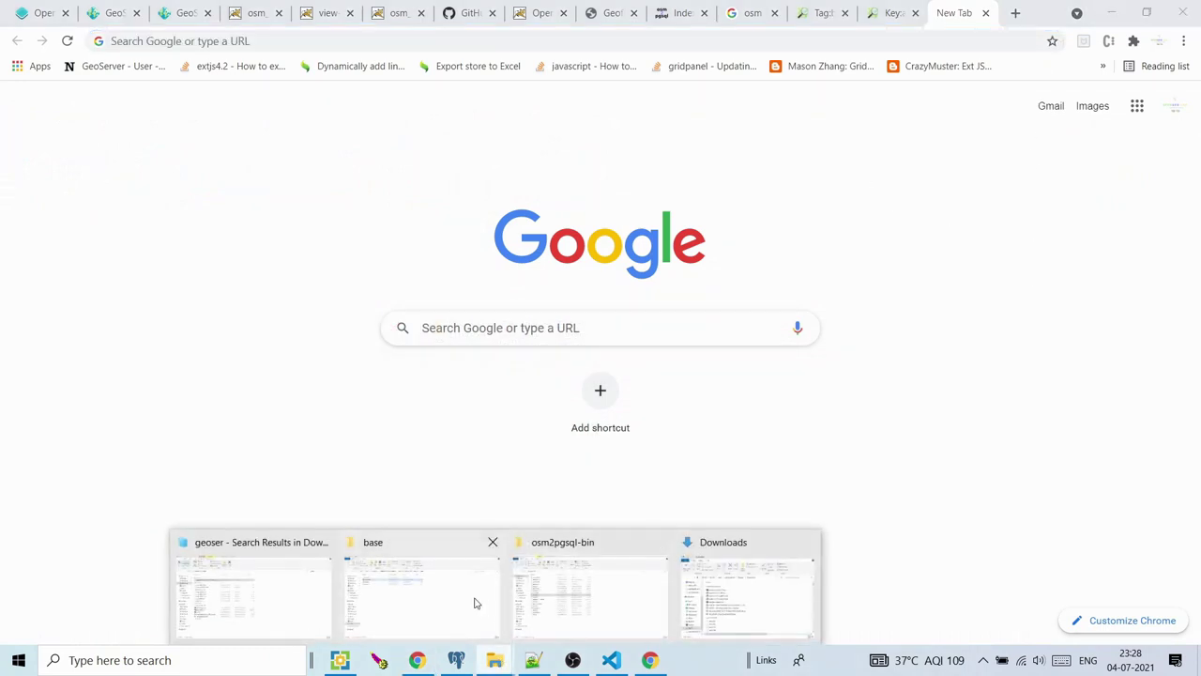
click(475, 602)
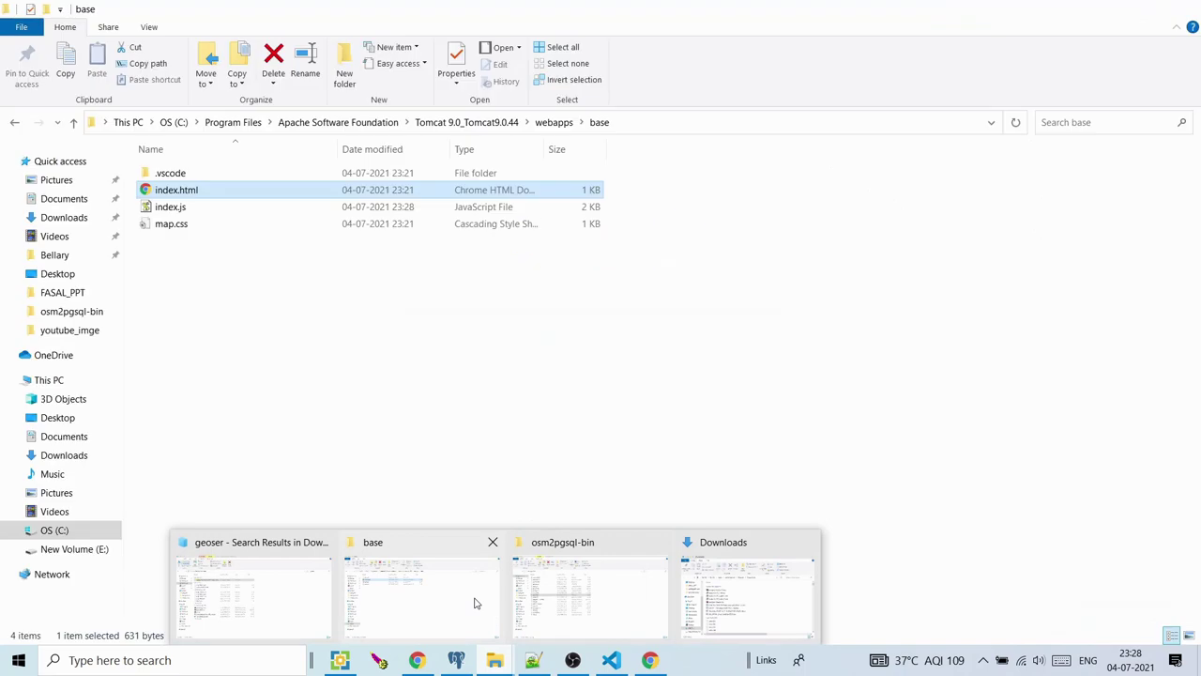
Browse webapps > geoserver > data > styles and select osm_trunk_main.css
click(554, 122)
double_click(186, 276)
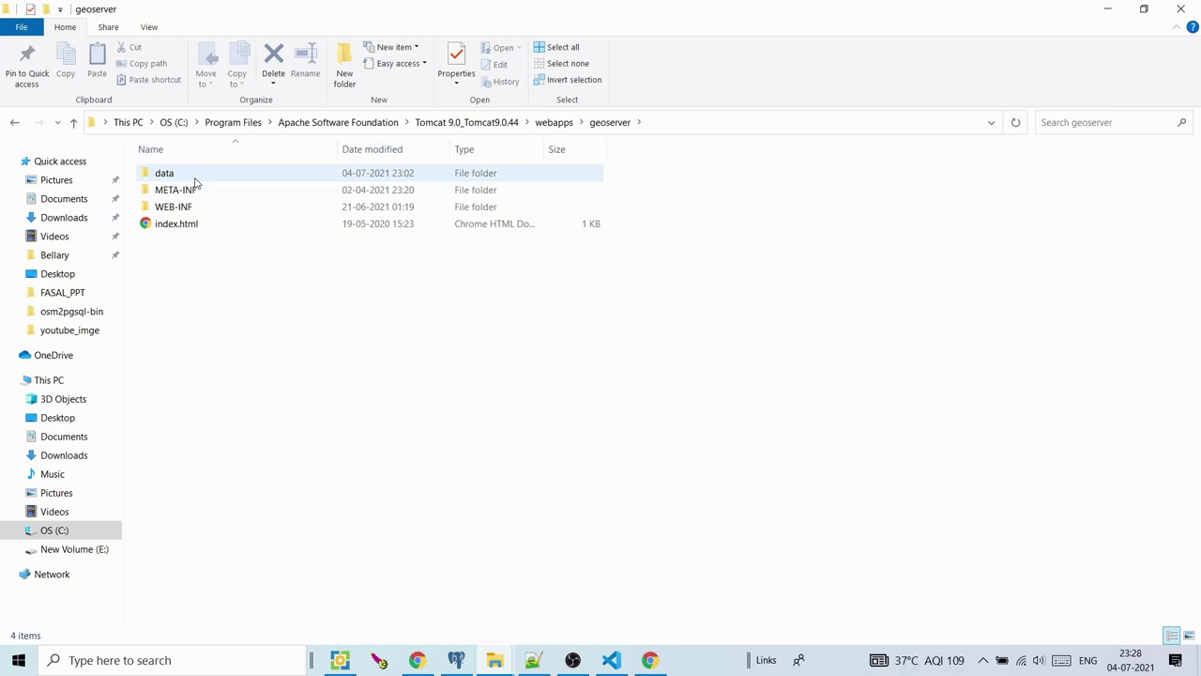
double_click(178, 175)
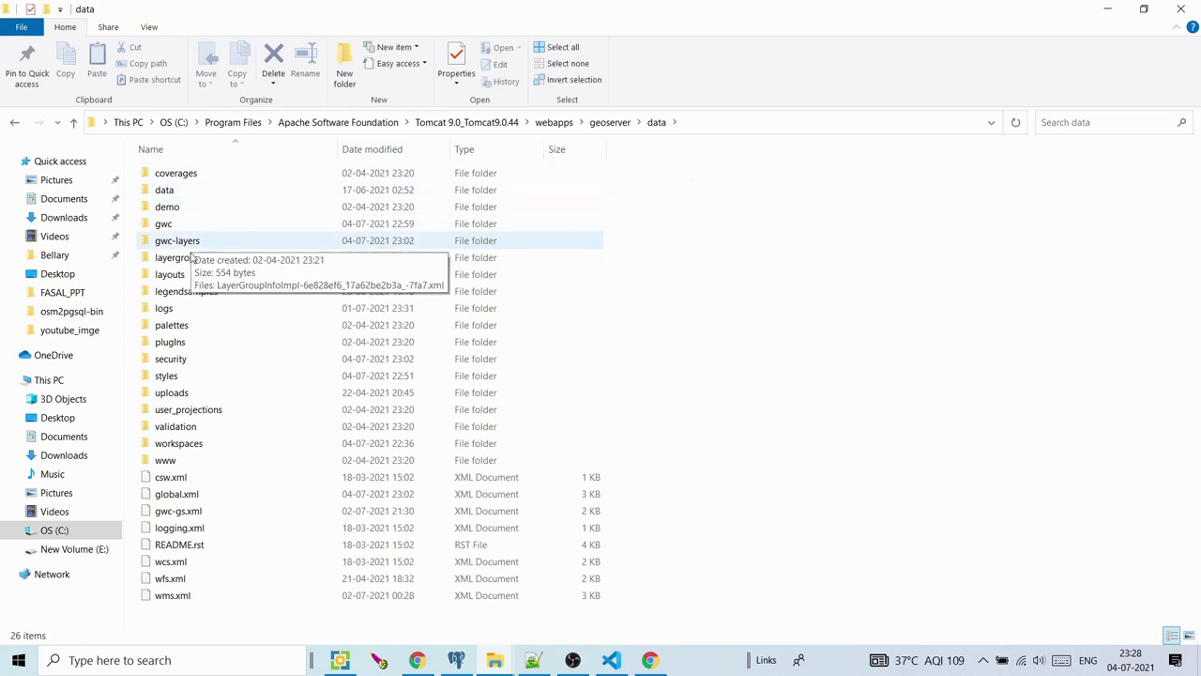
double_click(179, 379)
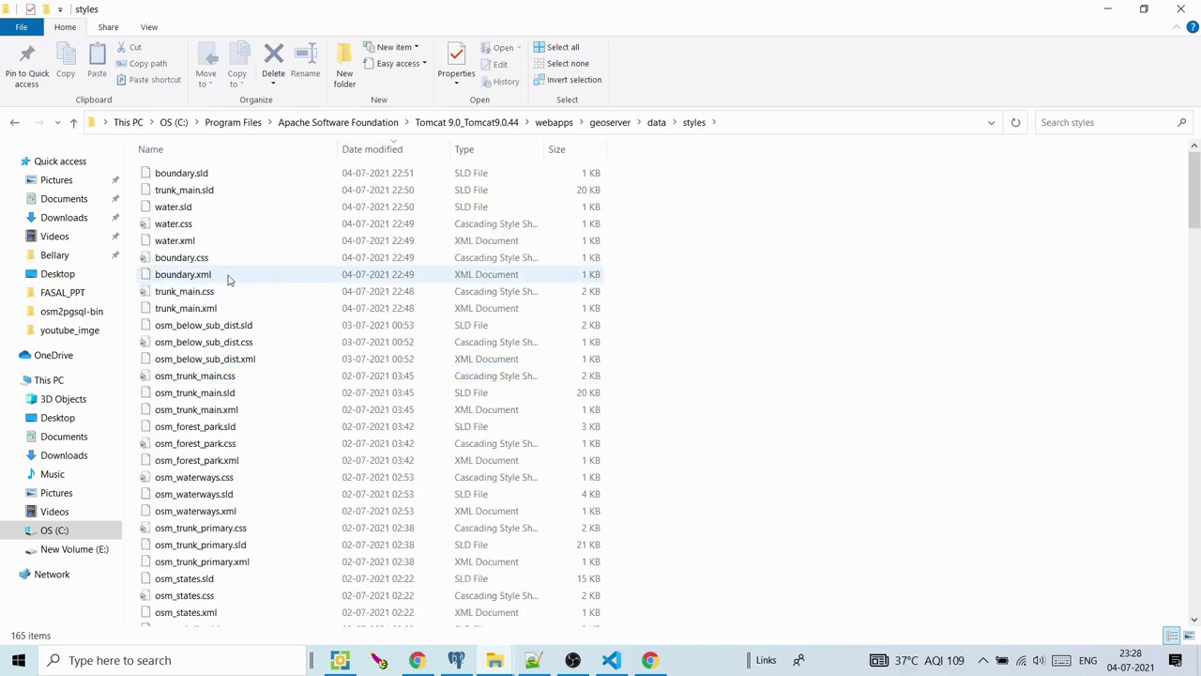
click(197, 257)
click(205, 325)
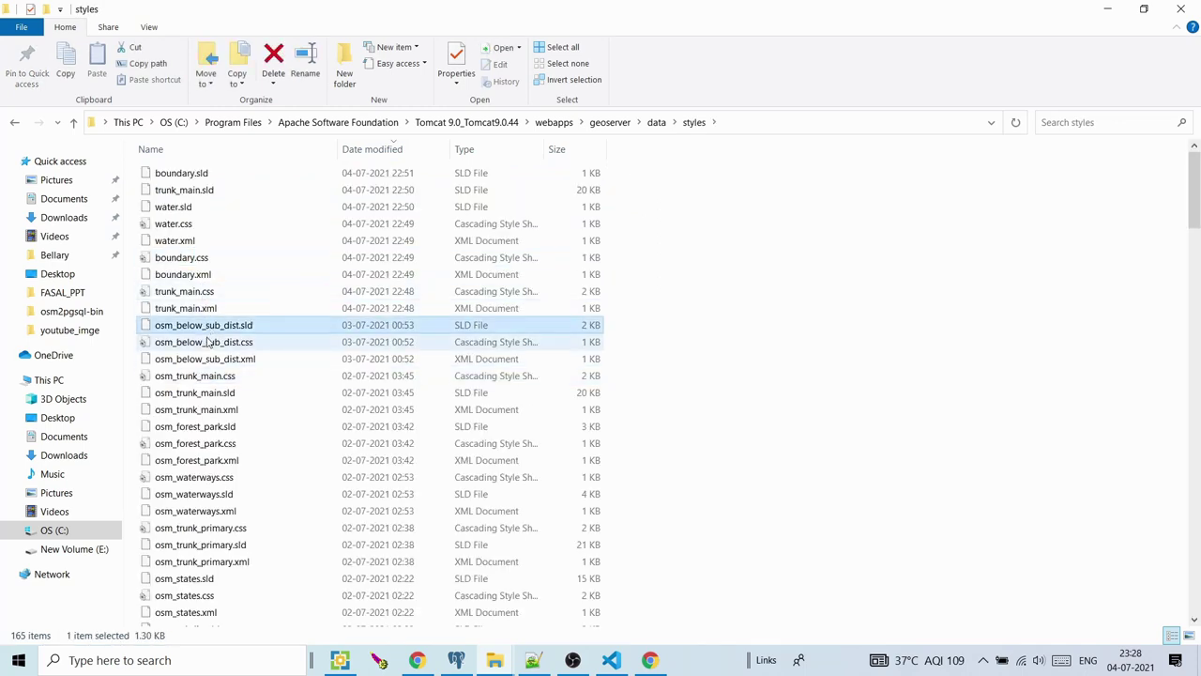
click(208, 343)
click(209, 376)
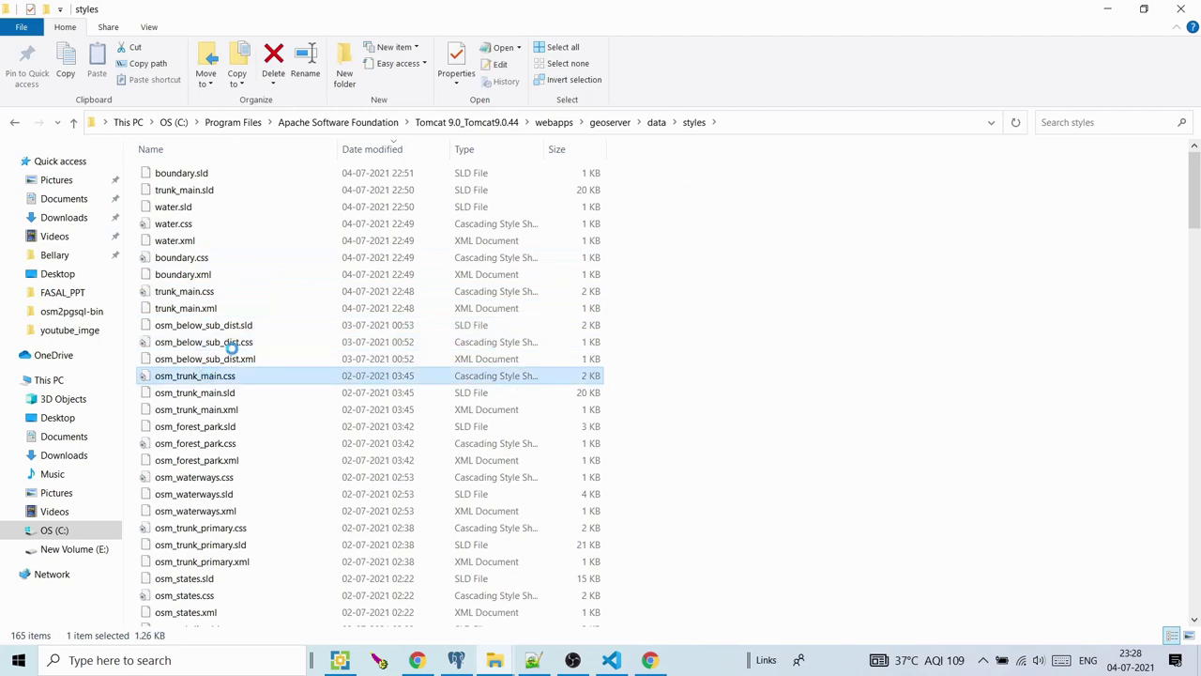
Open osm_trunk_main.css in Notepad++, then minimize Notepad++ and File Explorer
key(shift+F10)
click(188, 297)
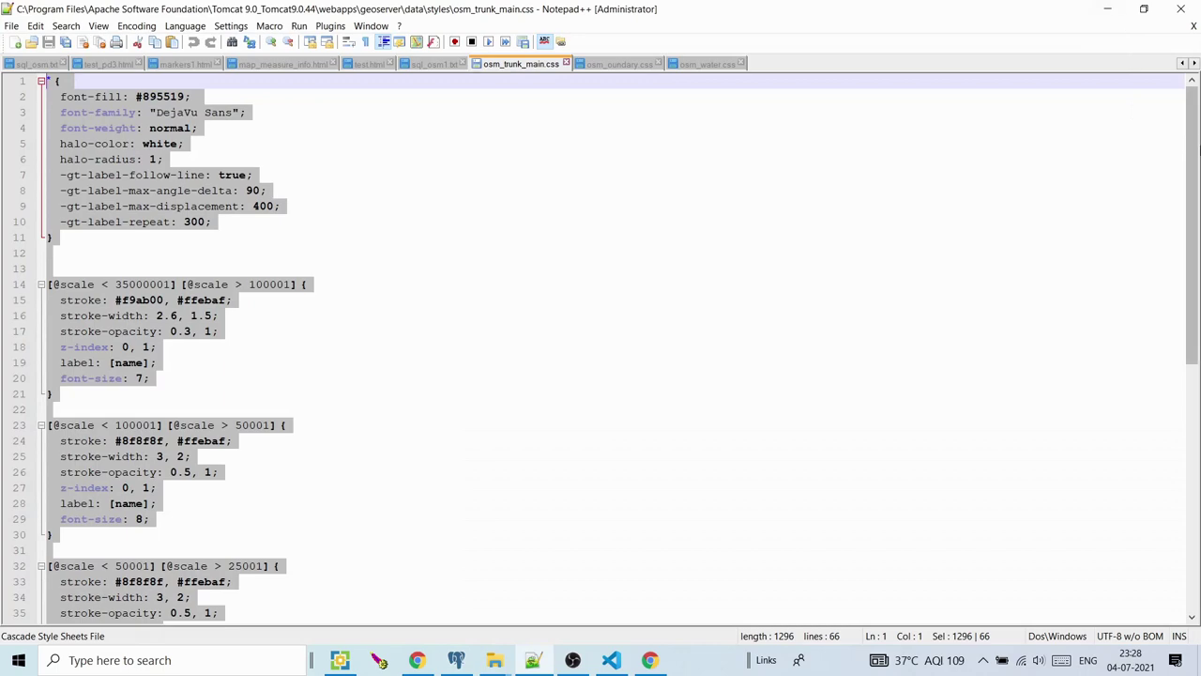
click(1109, 10)
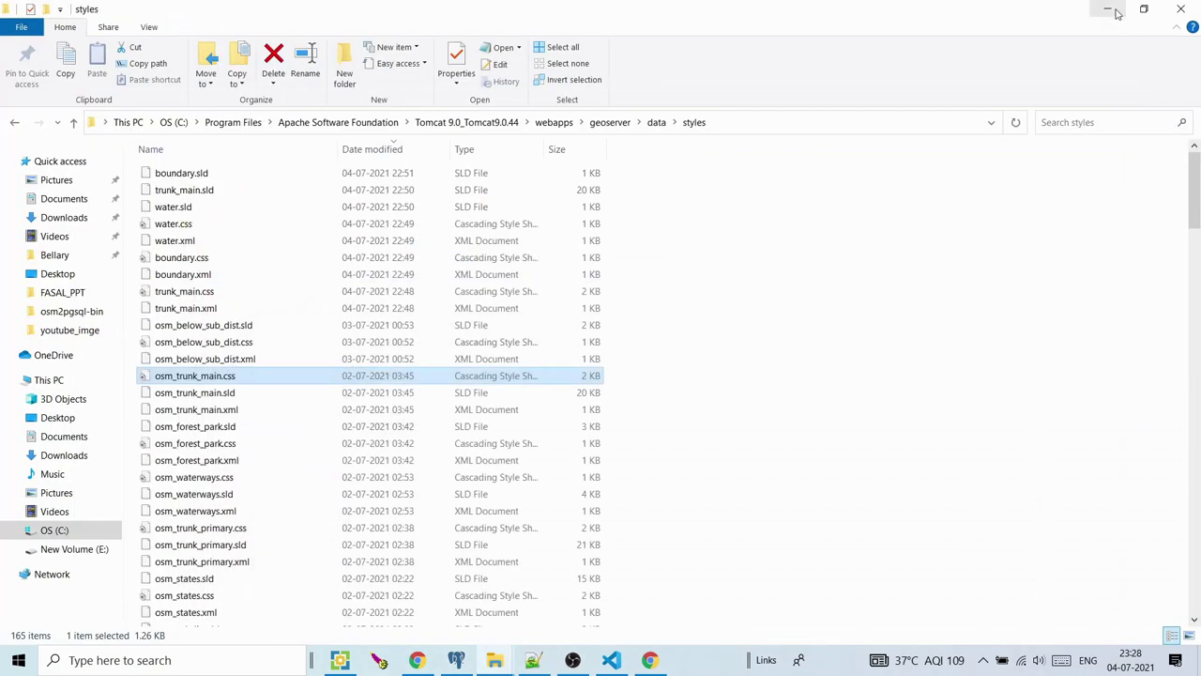
click(1113, 11)
Look through the demo map and gridset edit tabs, ending on the GeoServer Gridsets list
click(228, 6)
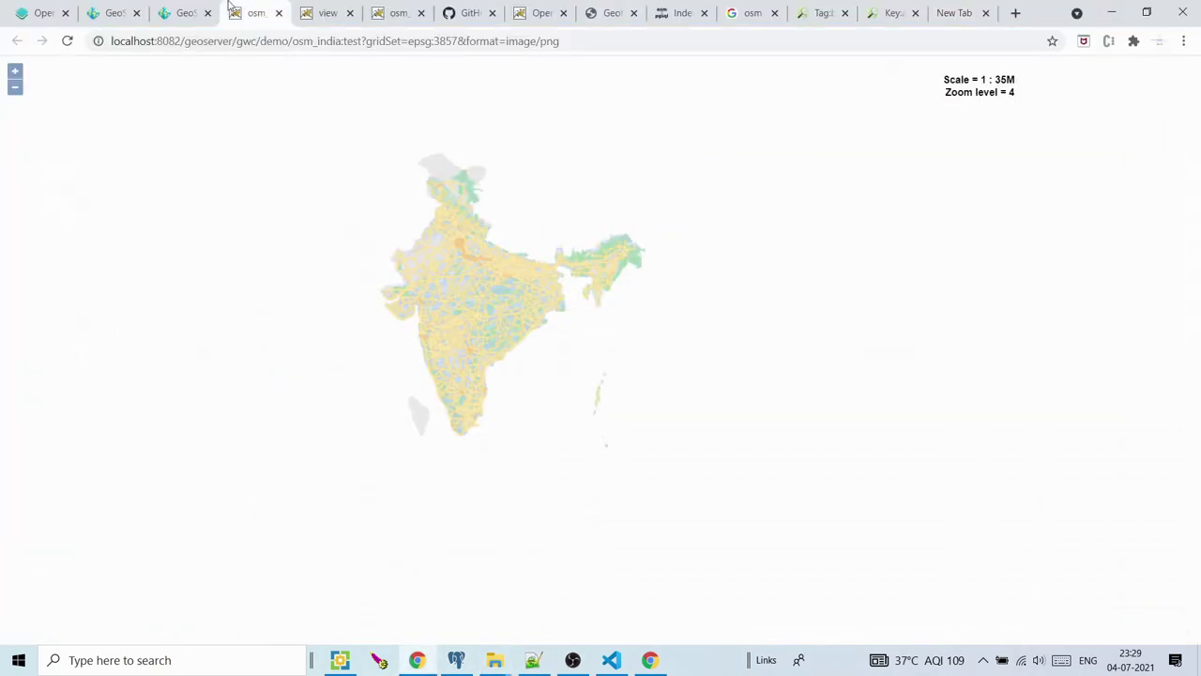
click(183, 11)
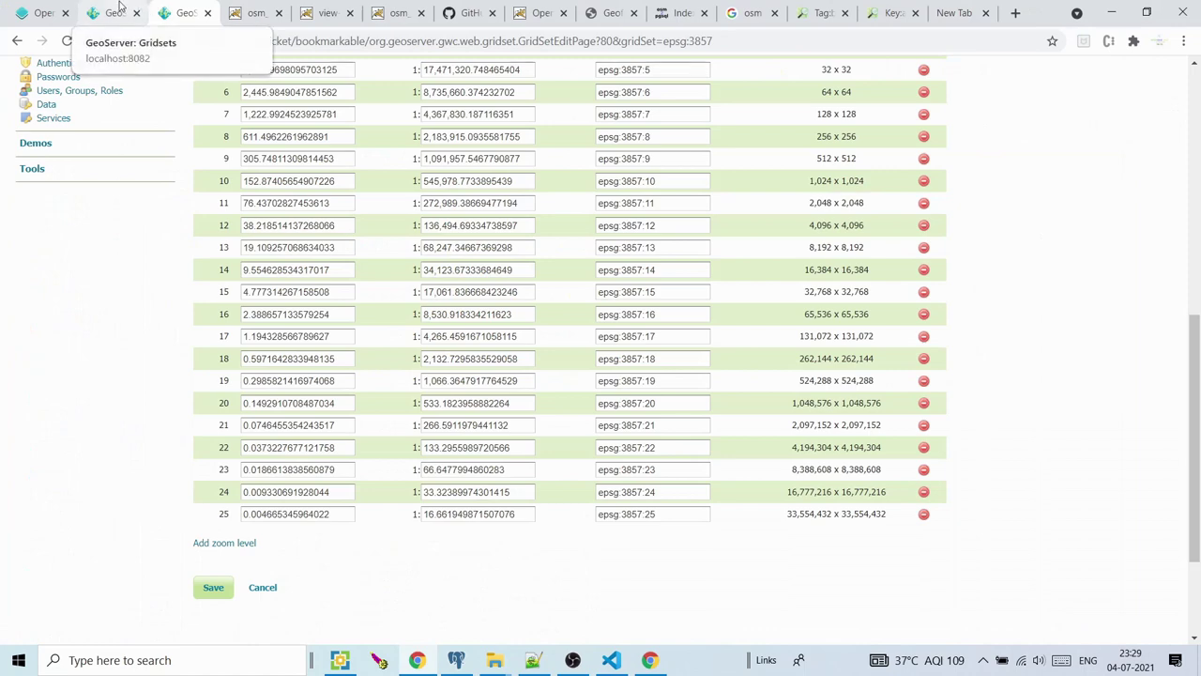
click(120, 8)
Minimize Chrome and File Explorer to reveal the desktop
click(573, 659)
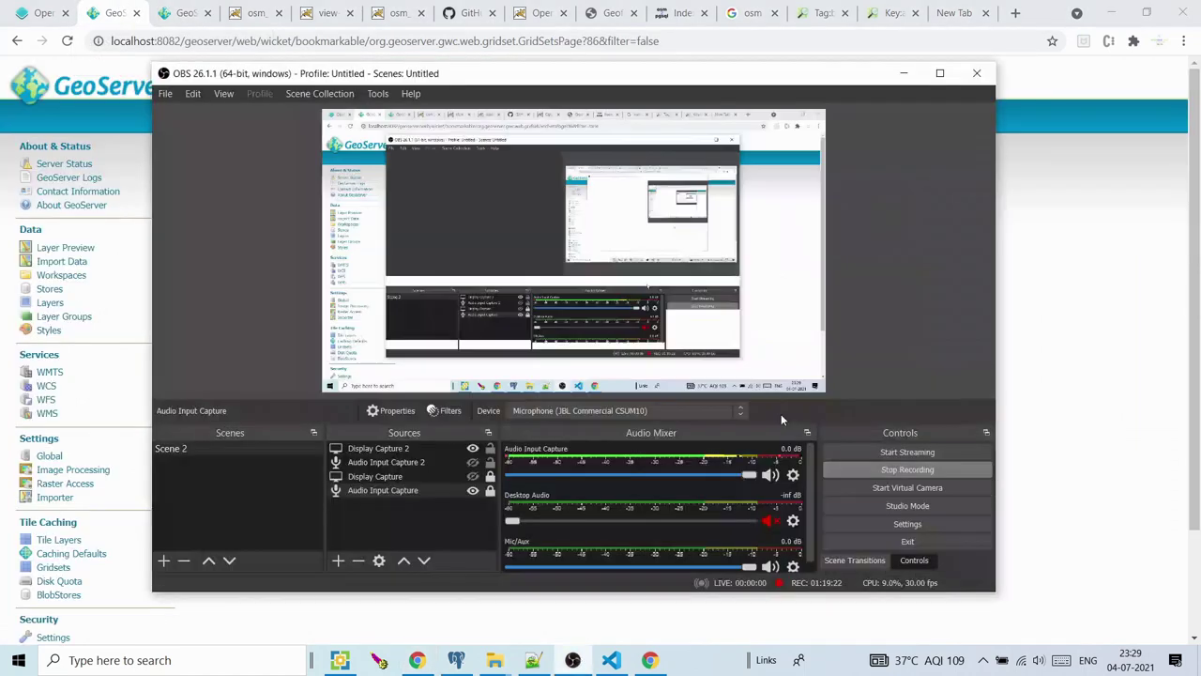
click(901, 75)
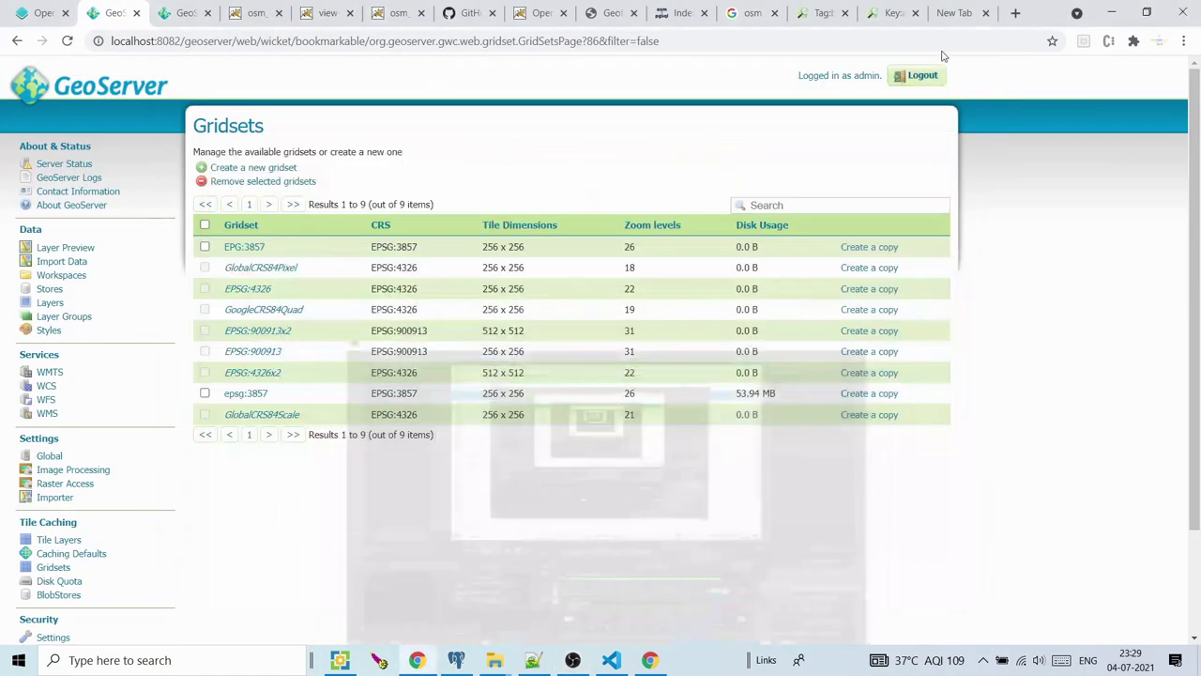
click(1112, 11)
click(1114, 7)
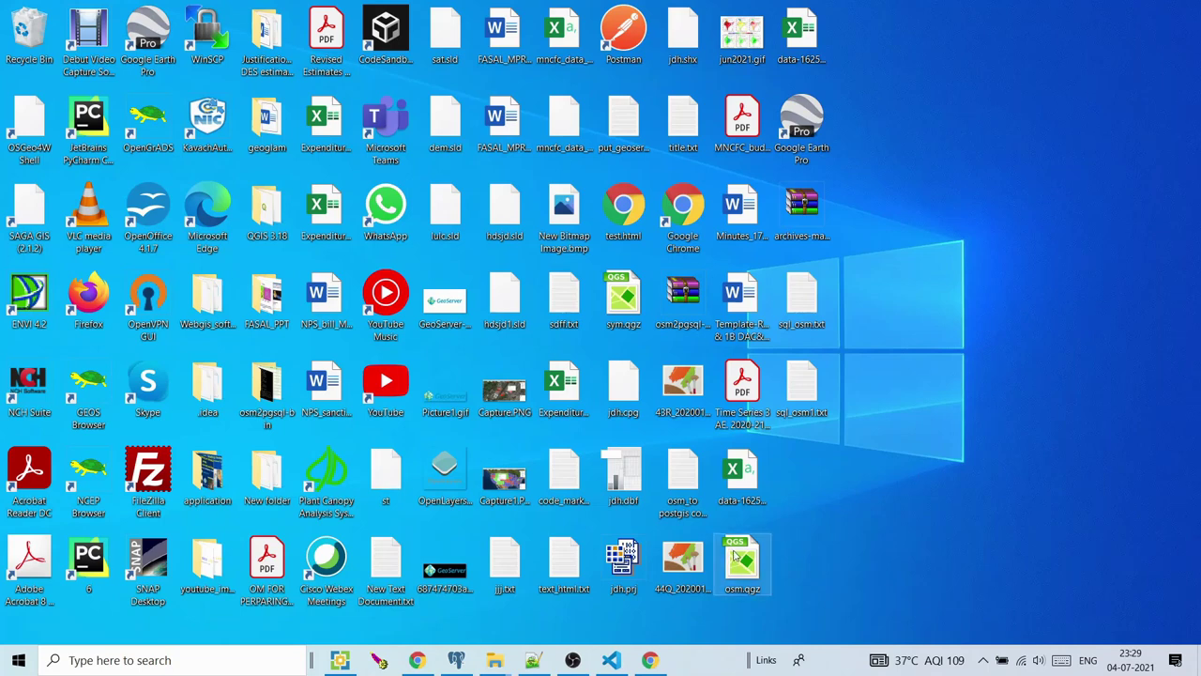
mouse_move(648, 661)
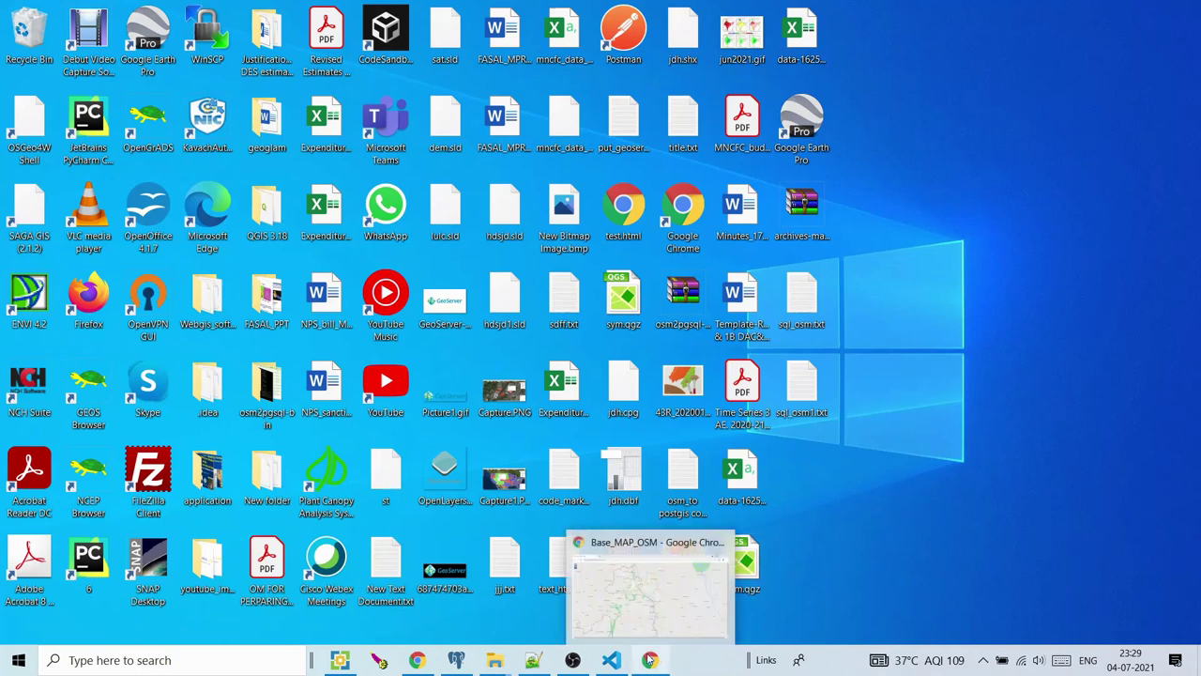
click(567, 661)
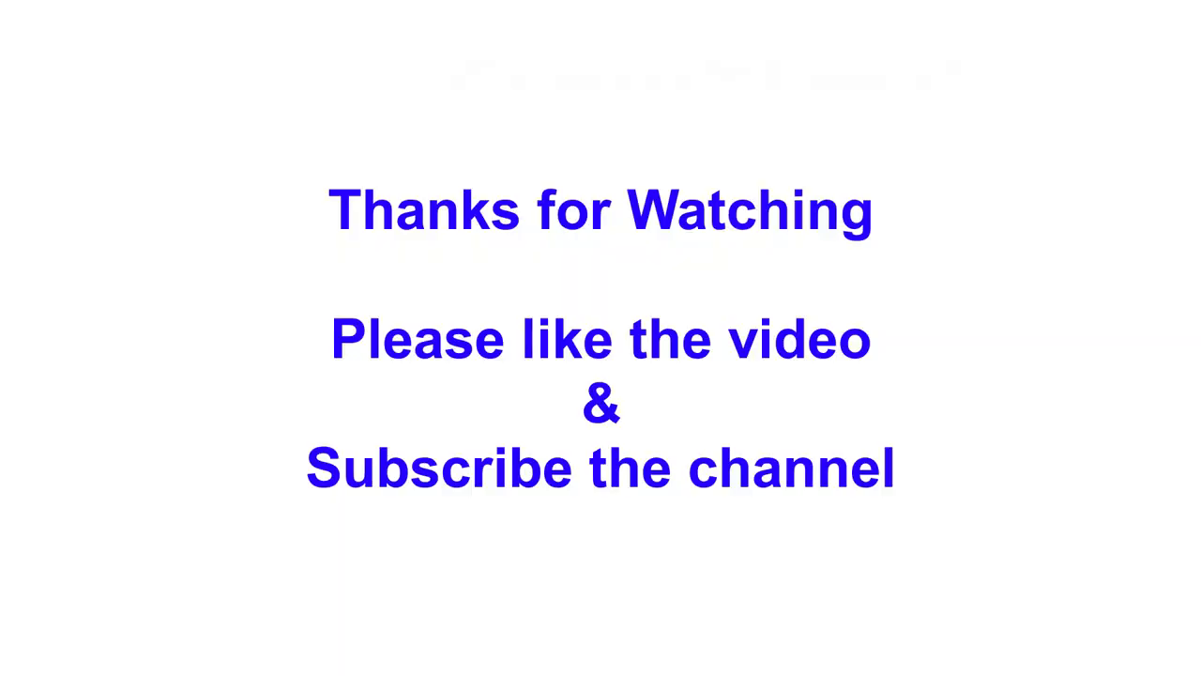